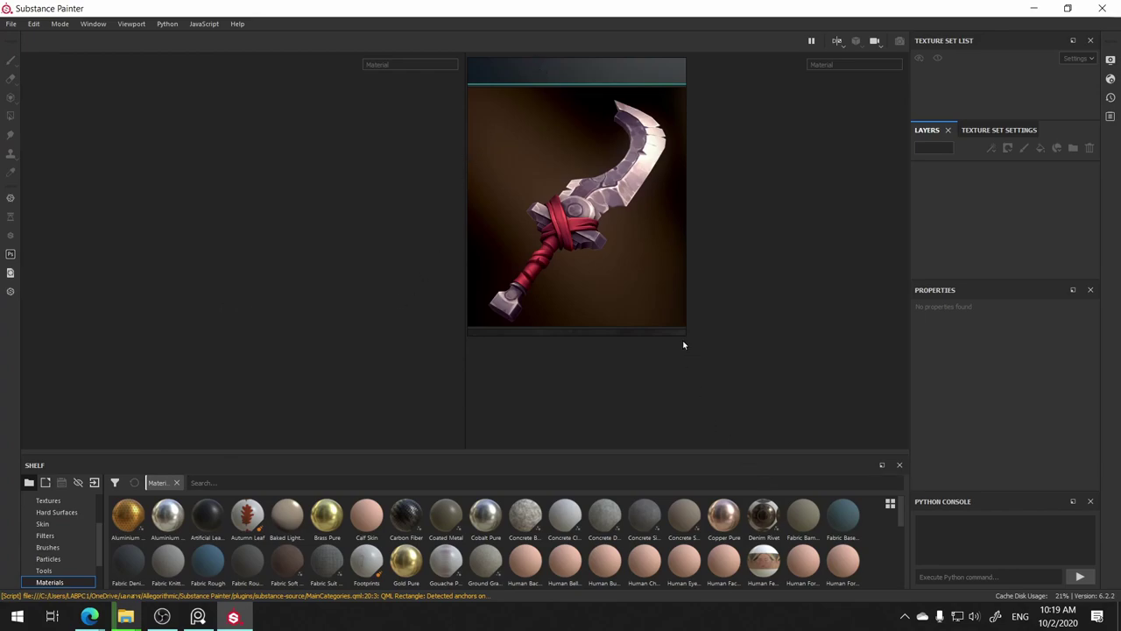
- Shrink the sword reference image, then open Import resources and cancel it without importing
{"action": "left_click_drag", "start_coordinate": [681, 333], "coordinate": [588, 205]}
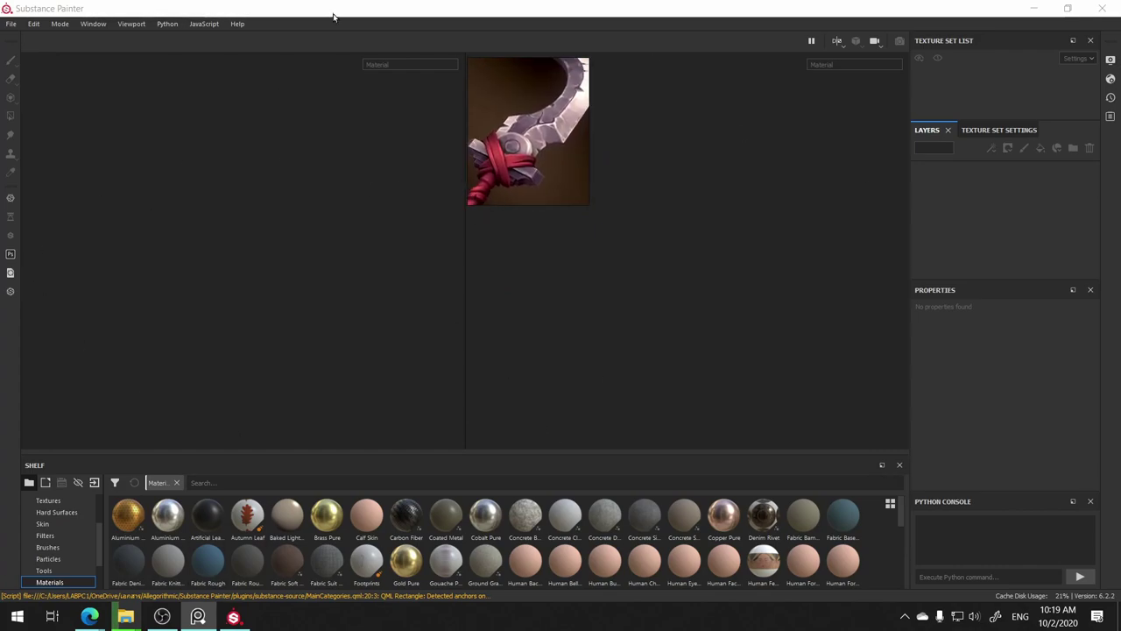
{"action": "left_click", "coordinate": [10, 24]}
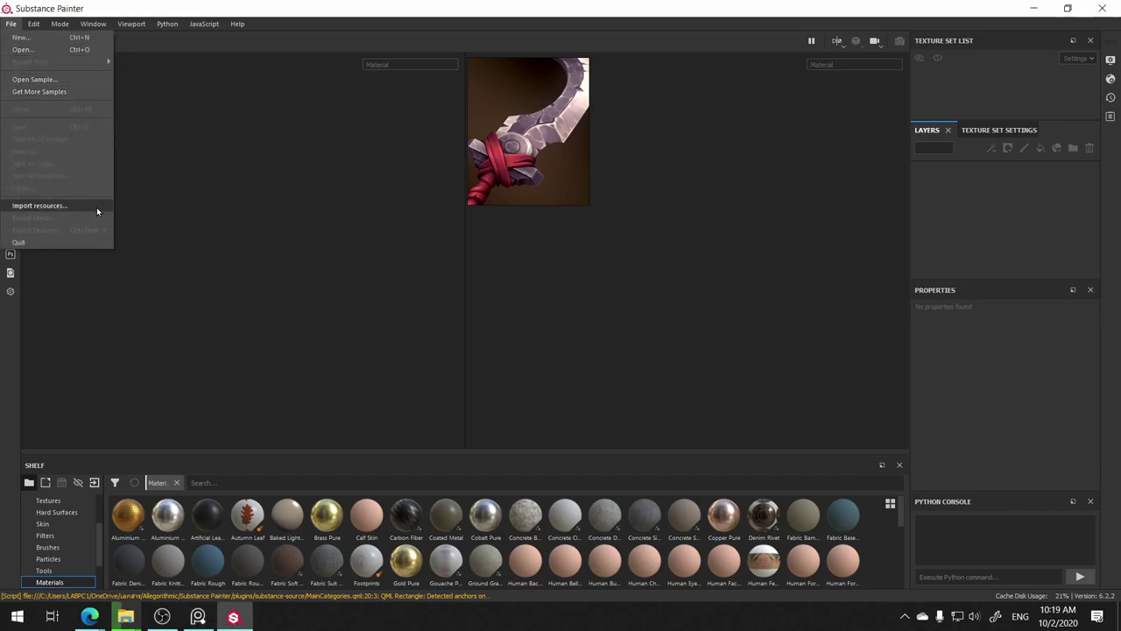
{"action": "left_click", "coordinate": [15, 24]}
{"action": "left_click", "coordinate": [15, 24]}
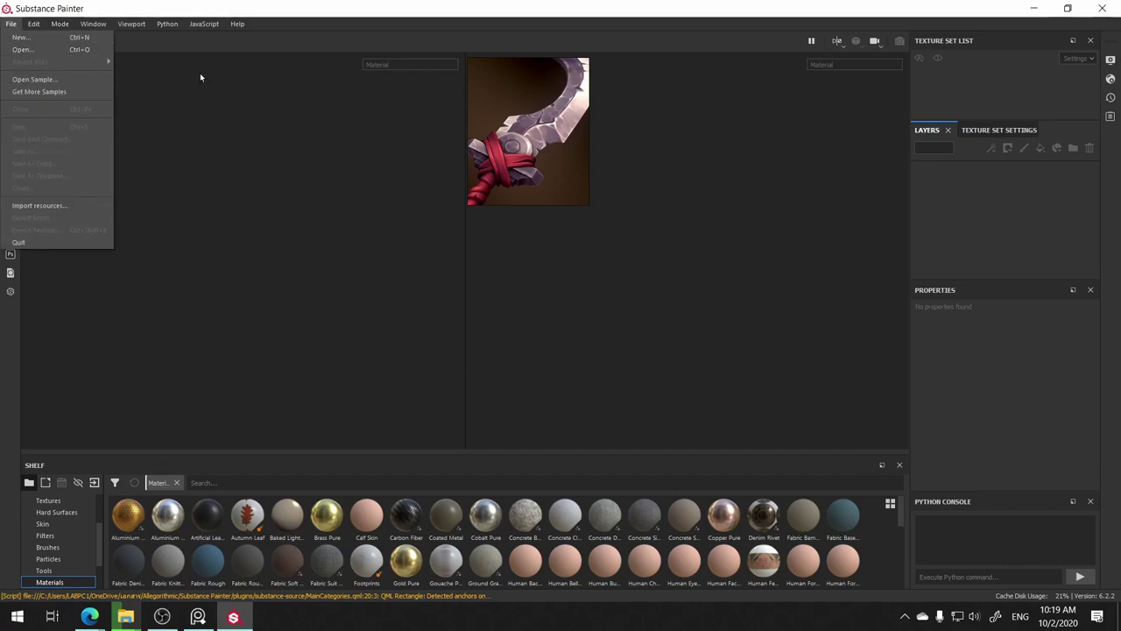
{"action": "left_click", "coordinate": [276, 100]}
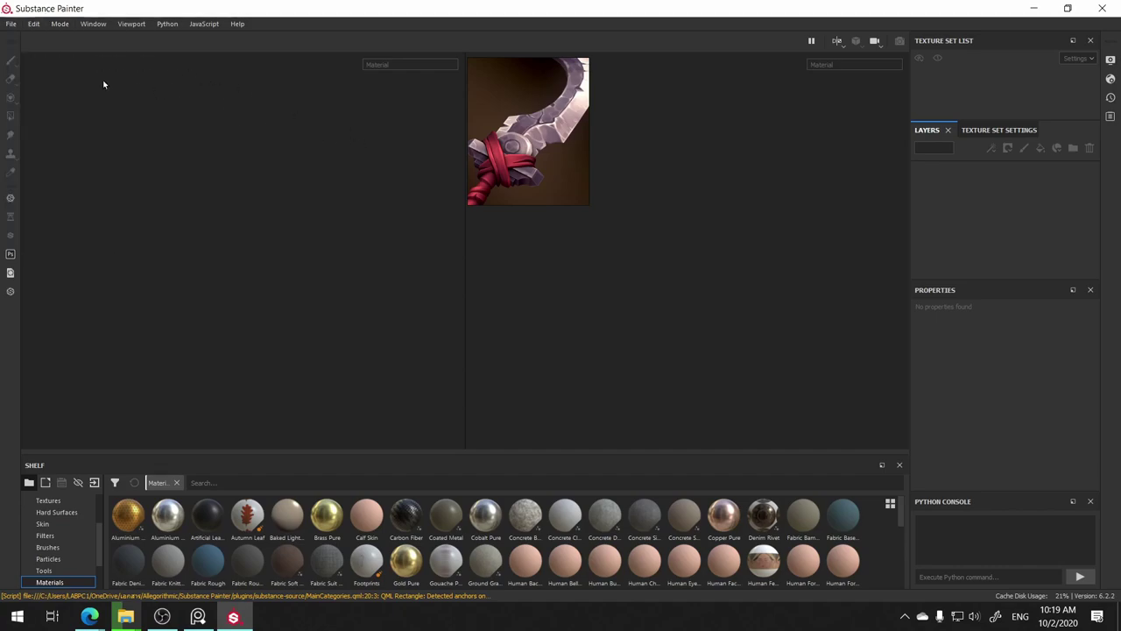
{"action": "left_click", "coordinate": [10, 24]}
{"action": "left_click", "coordinate": [82, 206]}
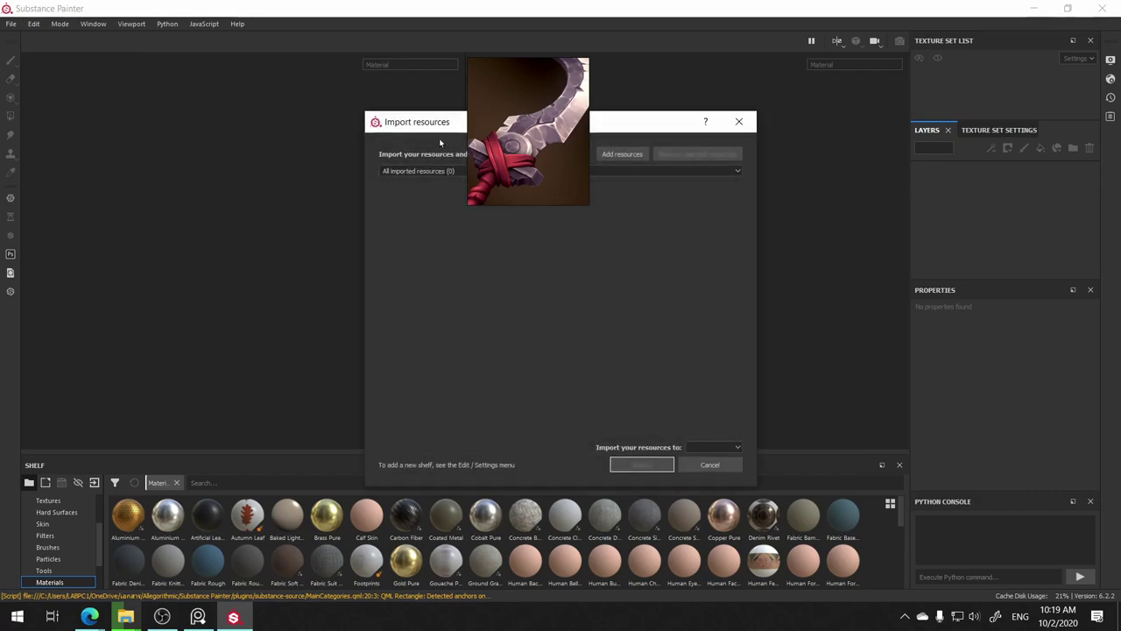
{"action": "left_click_drag", "start_coordinate": [432, 116], "coordinate": [162, 116]}
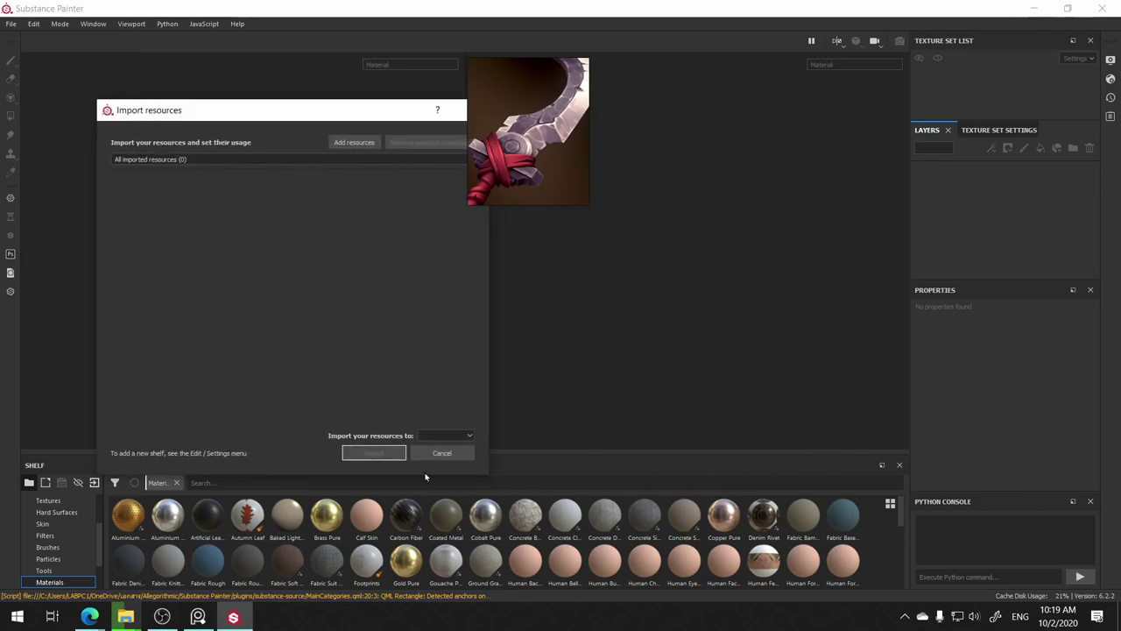
{"action": "left_click", "coordinate": [443, 453]}
- Open the New project dialog and cancel it, then maximize the program window
{"action": "double_click", "coordinate": [5, 7]}
{"action": "left_click", "coordinate": [10, 29]}
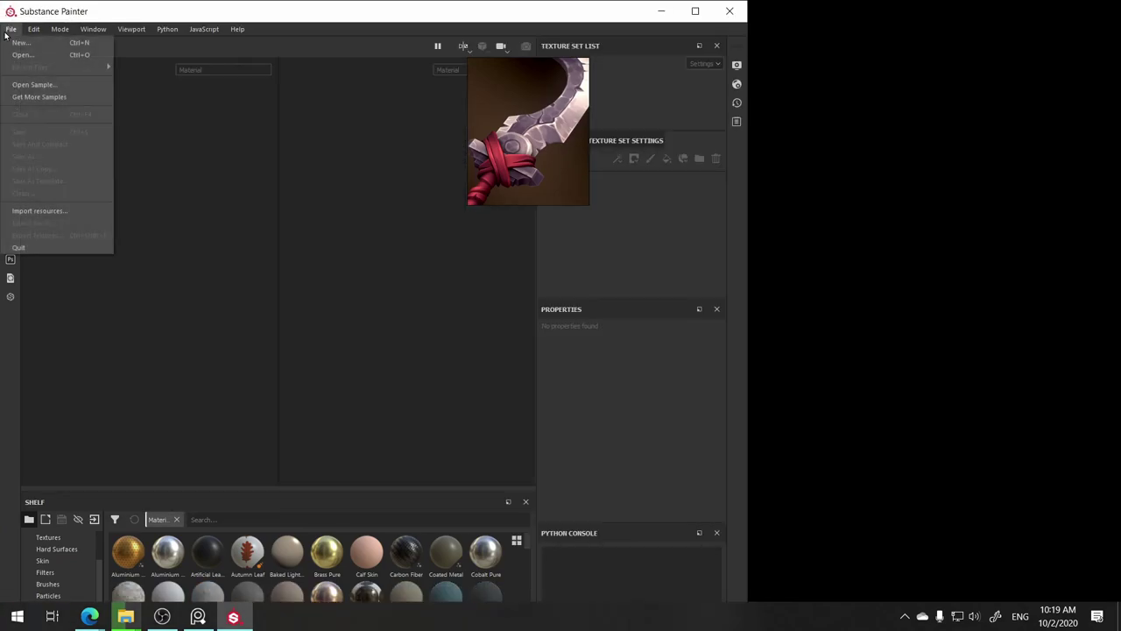
{"action": "left_click", "coordinate": [179, 63]}
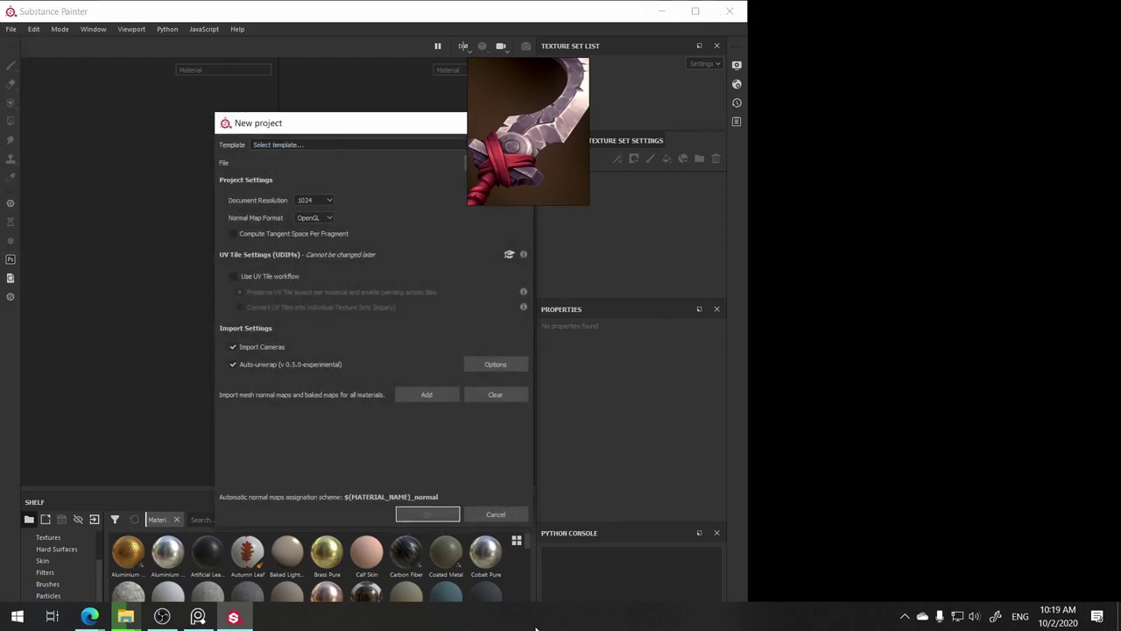
{"action": "left_click_drag", "start_coordinate": [395, 124], "coordinate": [252, 152]}
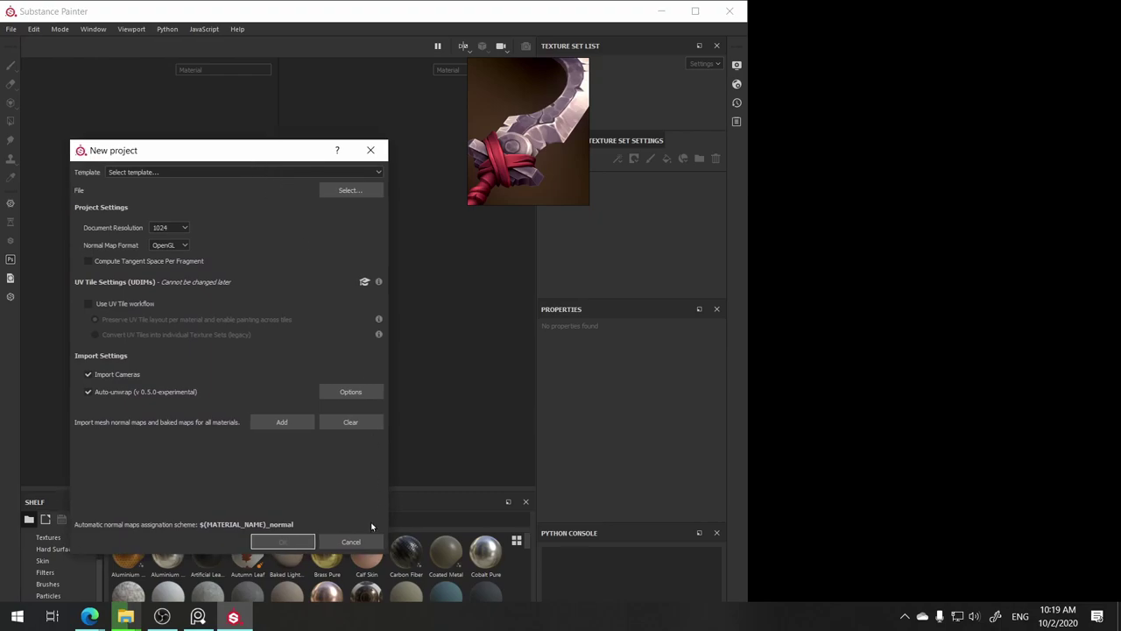
{"action": "left_click", "coordinate": [351, 543]}
{"action": "left_click", "coordinate": [695, 10]}
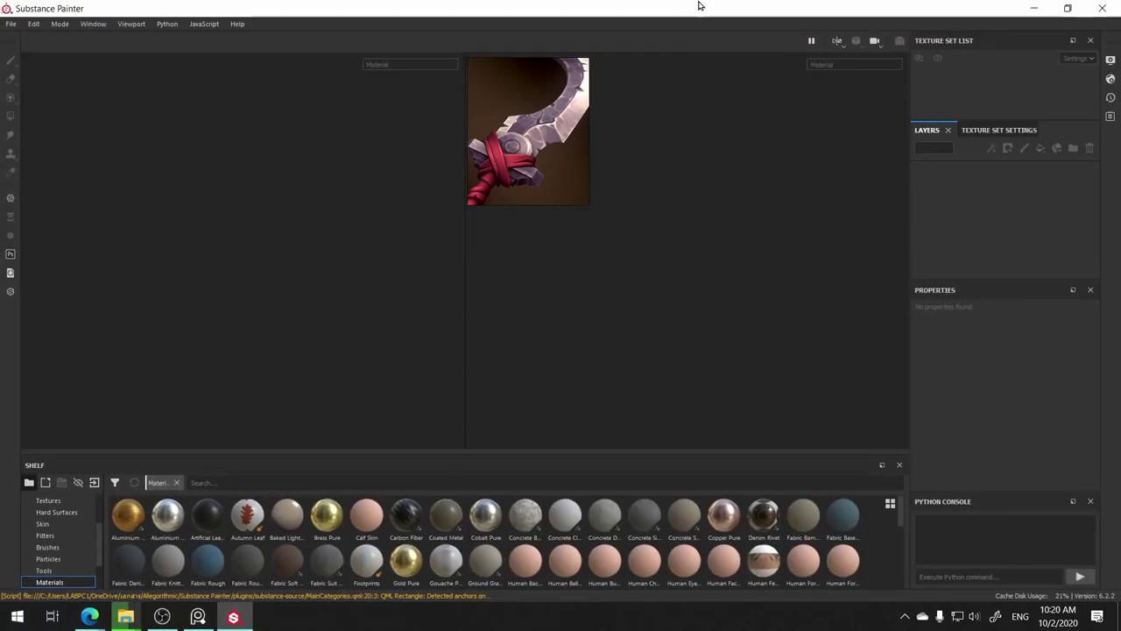
- Start a new project and move the sword reference to the viewport's left side
{"action": "left_click", "coordinate": [10, 26]}
{"action": "left_click", "coordinate": [21, 38]}
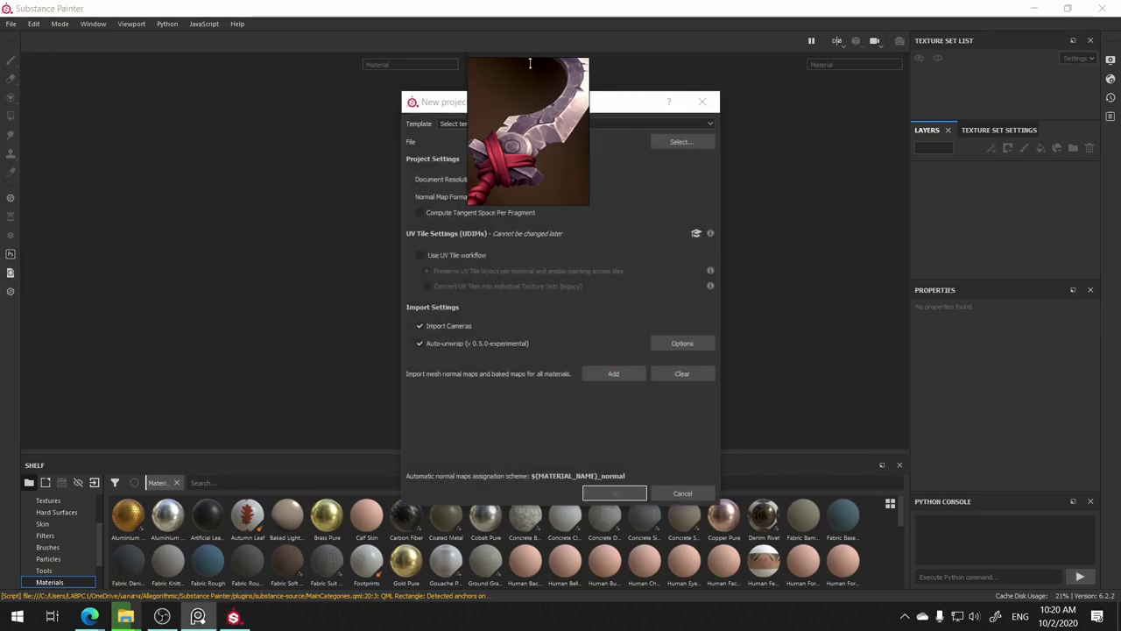
{"action": "left_click_drag", "start_coordinate": [529, 74], "coordinate": [112, 123]}
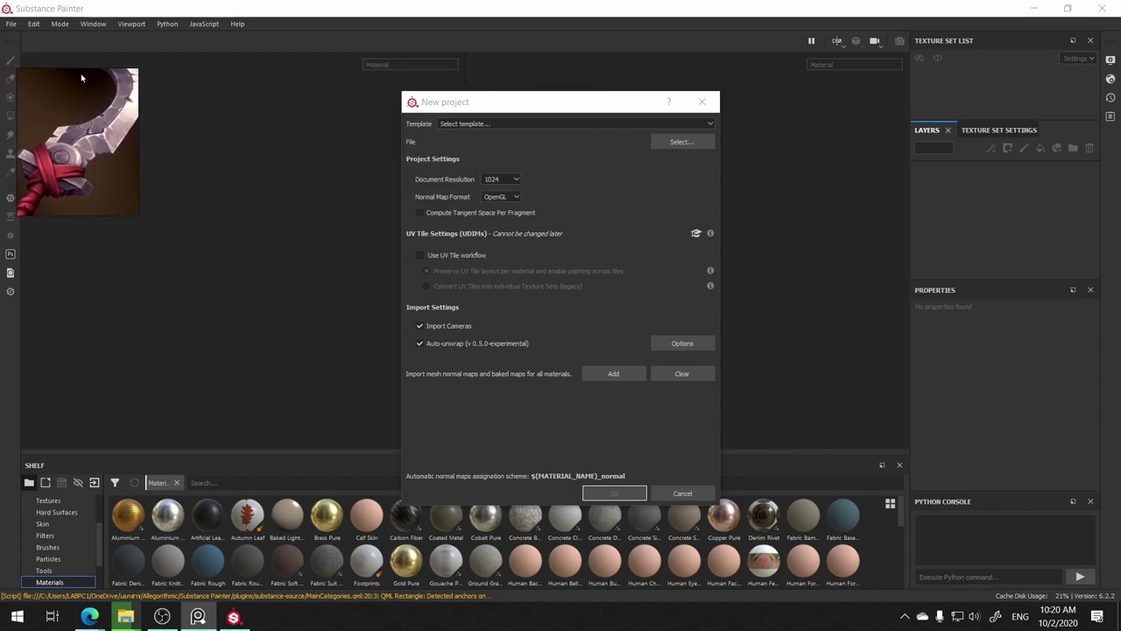
{"action": "left_click_drag", "start_coordinate": [559, 109], "coordinate": [613, 106]}
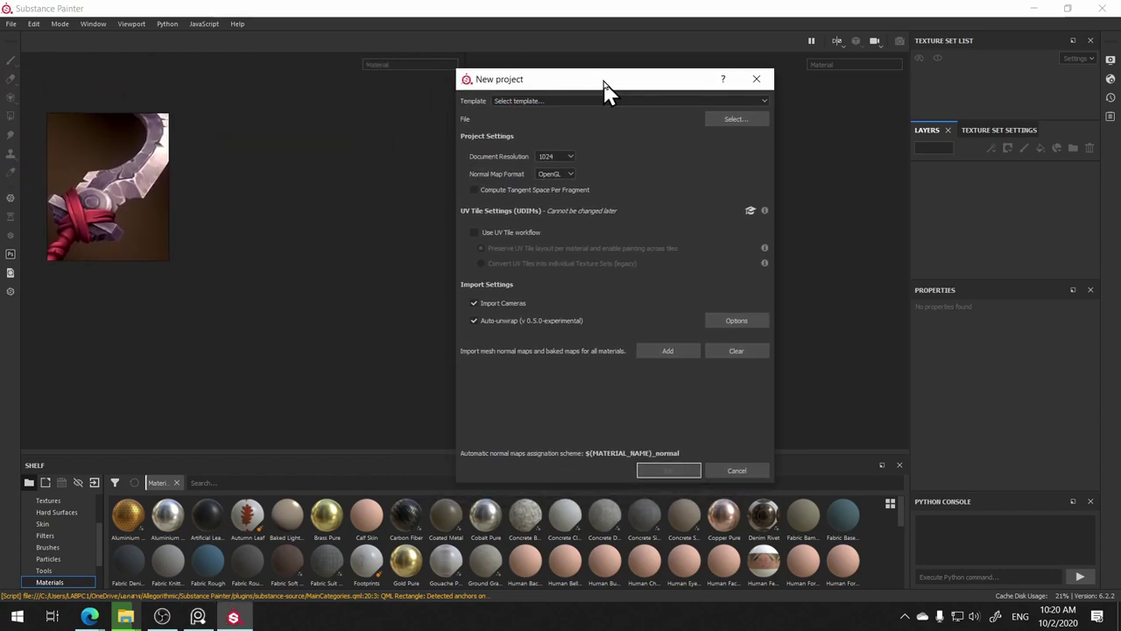
- Choose the PBR - Metallic Roughness Alpha-blend template with 4096 document resolution
{"action": "left_click", "coordinate": [615, 104]}
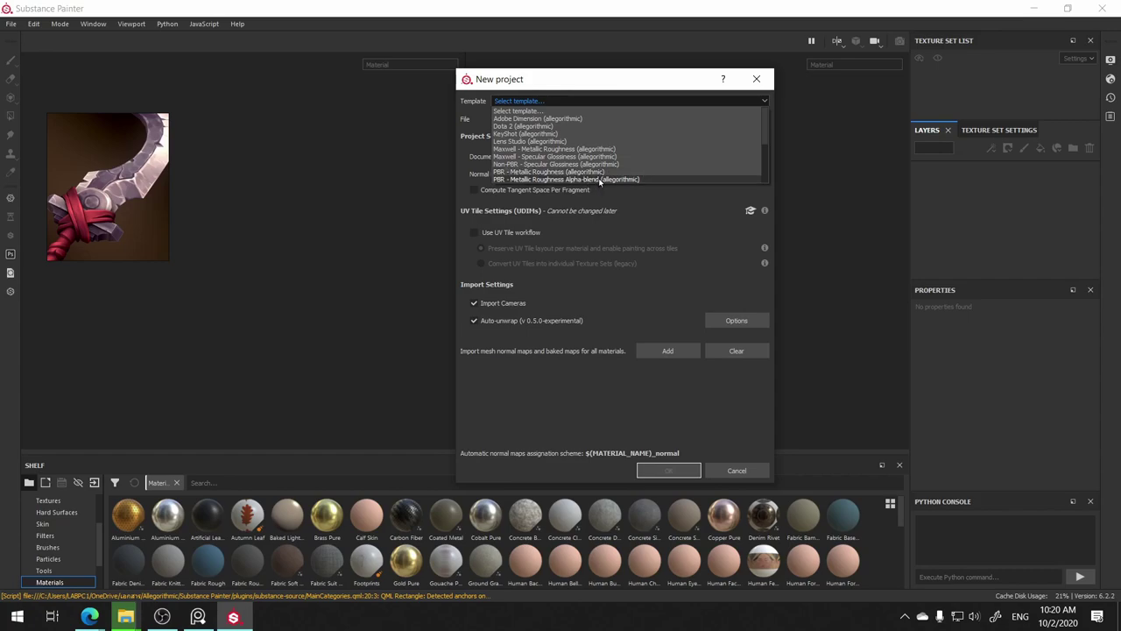
{"action": "left_click", "coordinate": [600, 179]}
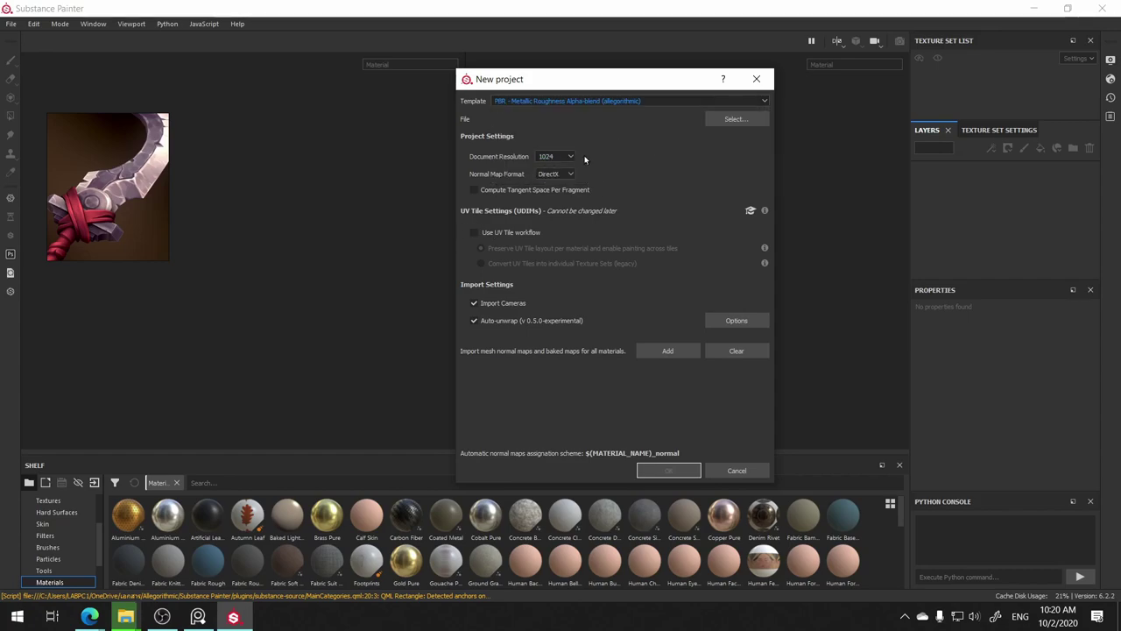
{"action": "left_click", "coordinate": [563, 156]}
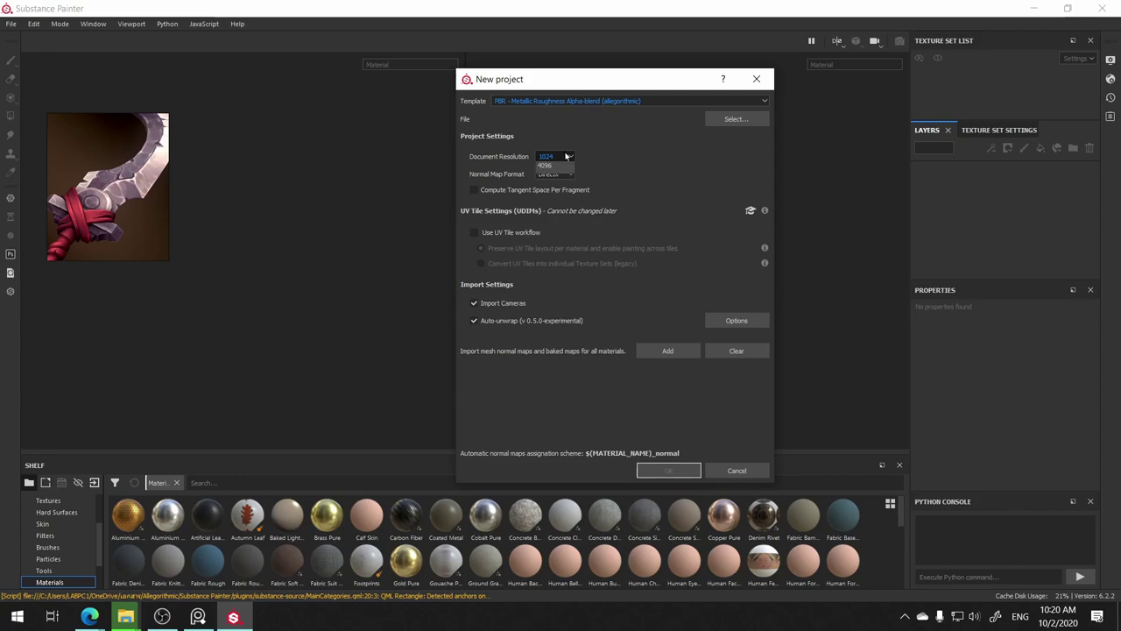
{"action": "left_click", "coordinate": [564, 213]}
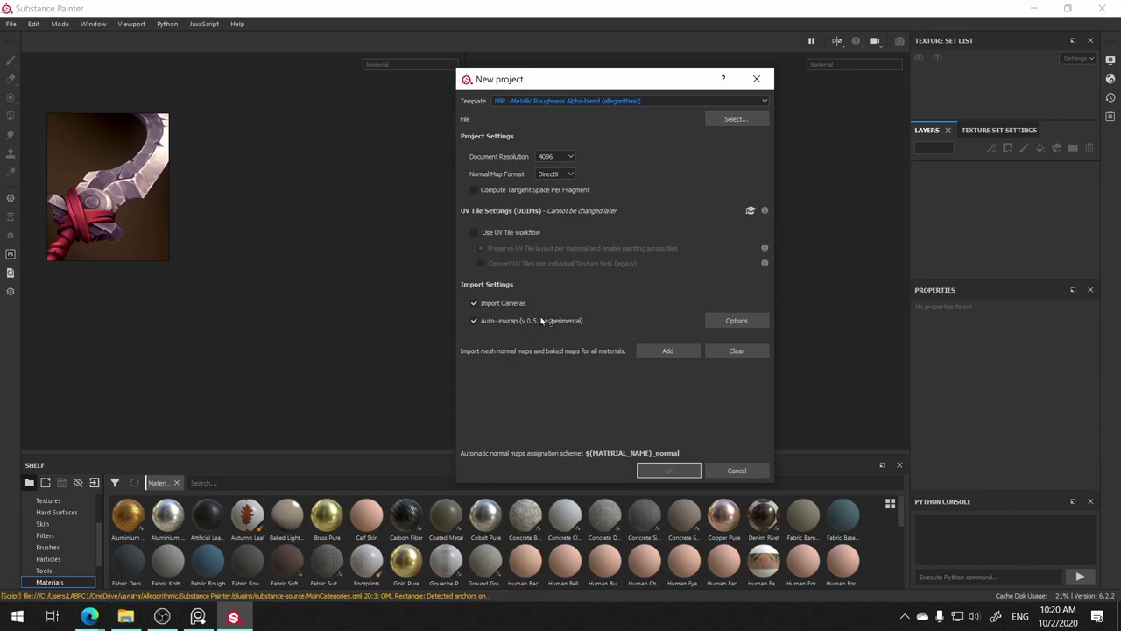
{"action": "key", "text": "super+plus"}
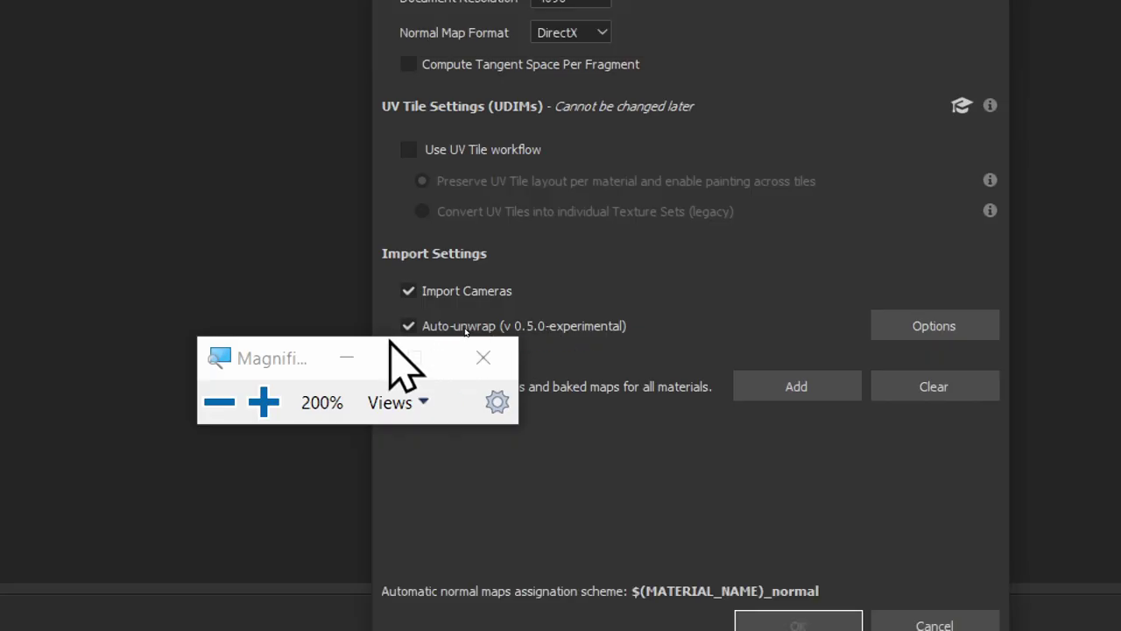
- Turn off Import Cameras and Auto-unwrap in the new project settings
{"action": "left_click", "coordinate": [347, 357]}
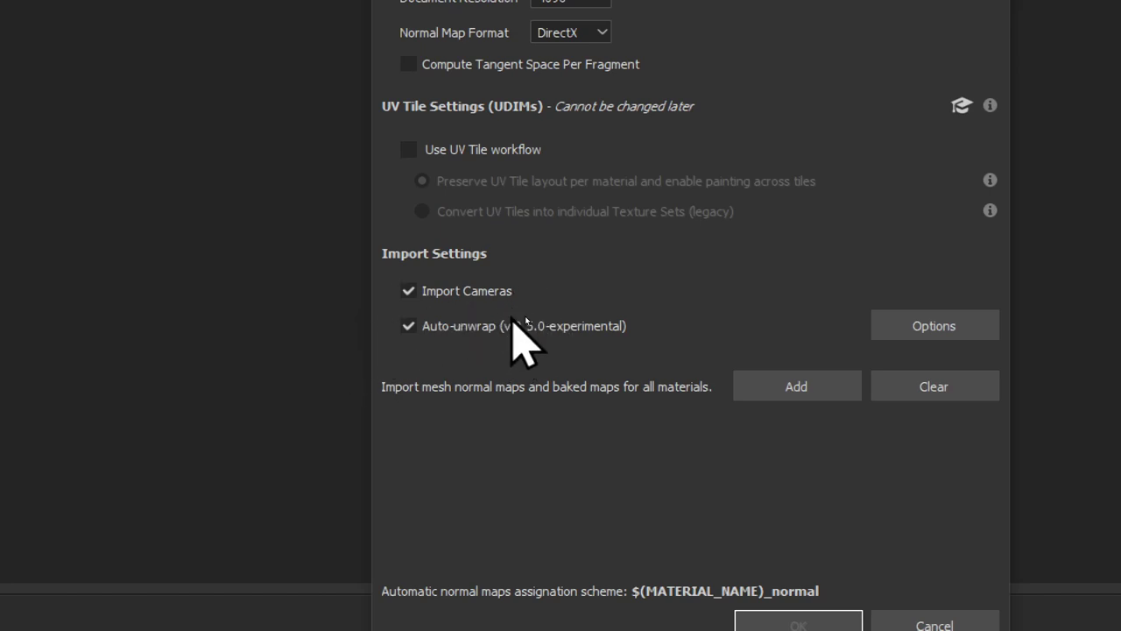
{"action": "left_click", "coordinate": [499, 293]}
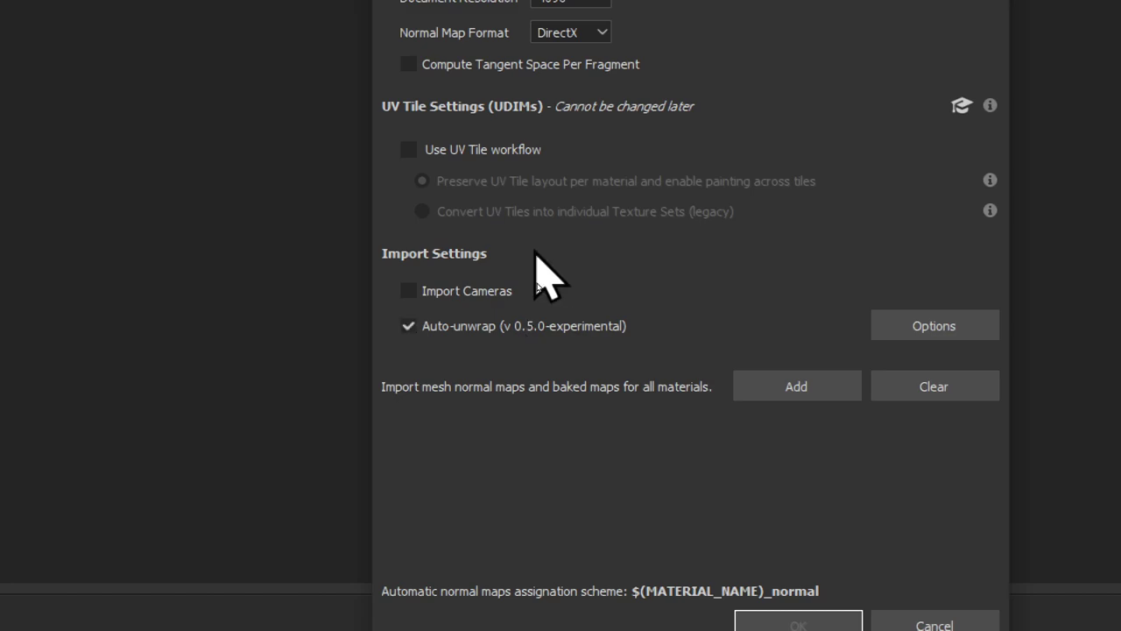
{"action": "left_click", "coordinate": [462, 331]}
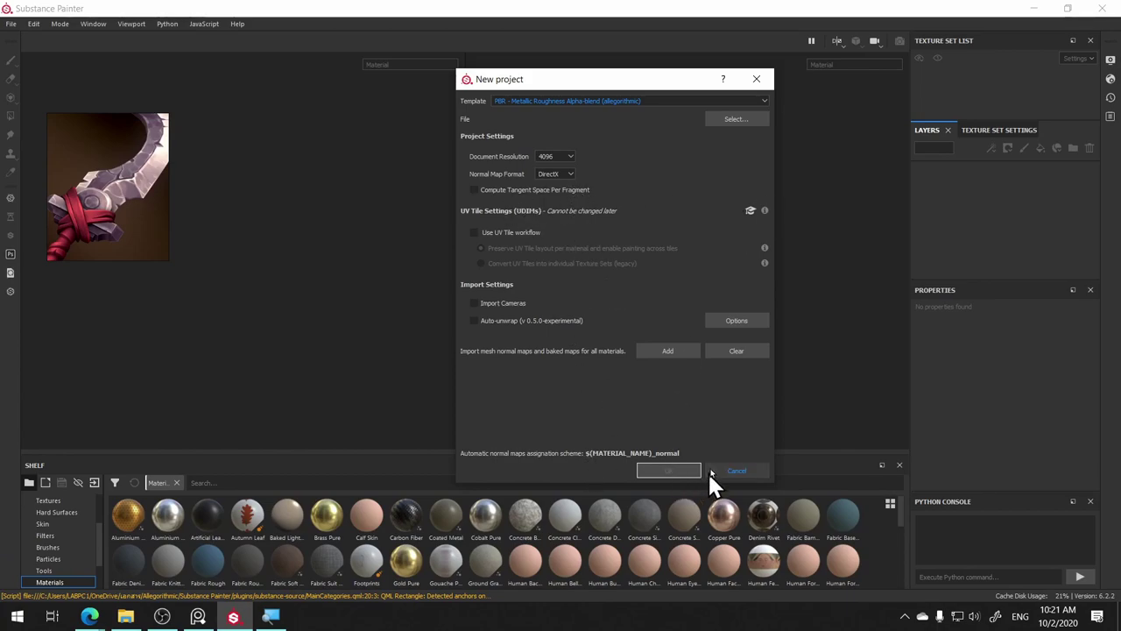
- Pick Pistol_L.obj from D:\802401\W6\W7\Pistol as the mesh and create the project
{"action": "left_click", "coordinate": [729, 121]}
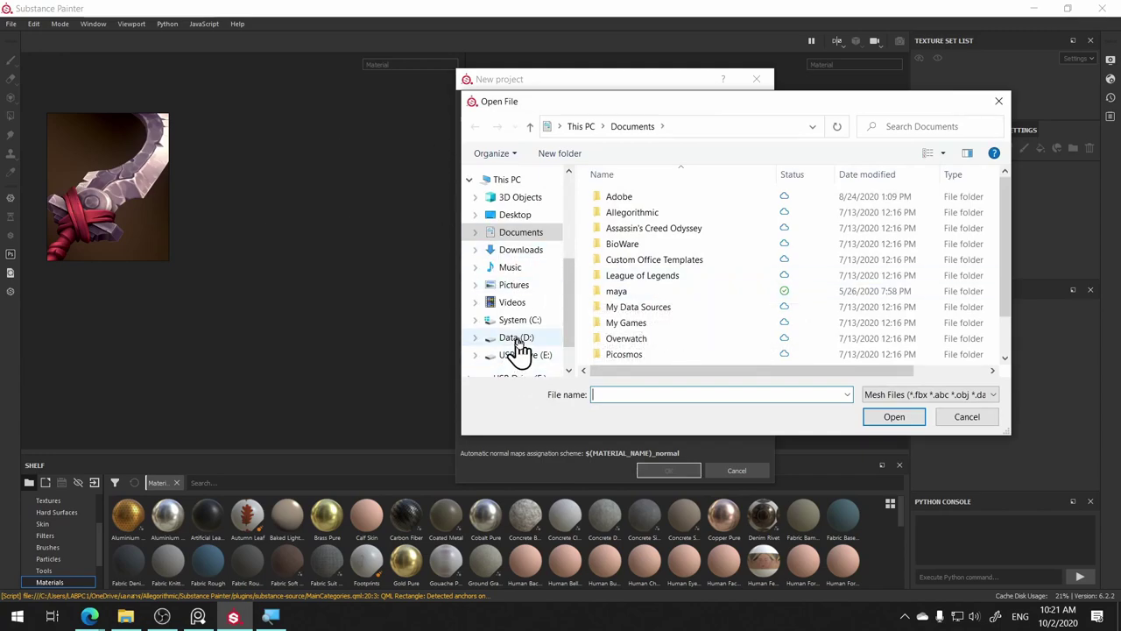
{"action": "left_click", "coordinate": [516, 338]}
{"action": "left_click", "coordinate": [714, 223]}
{"action": "double_click", "coordinate": [714, 224]}
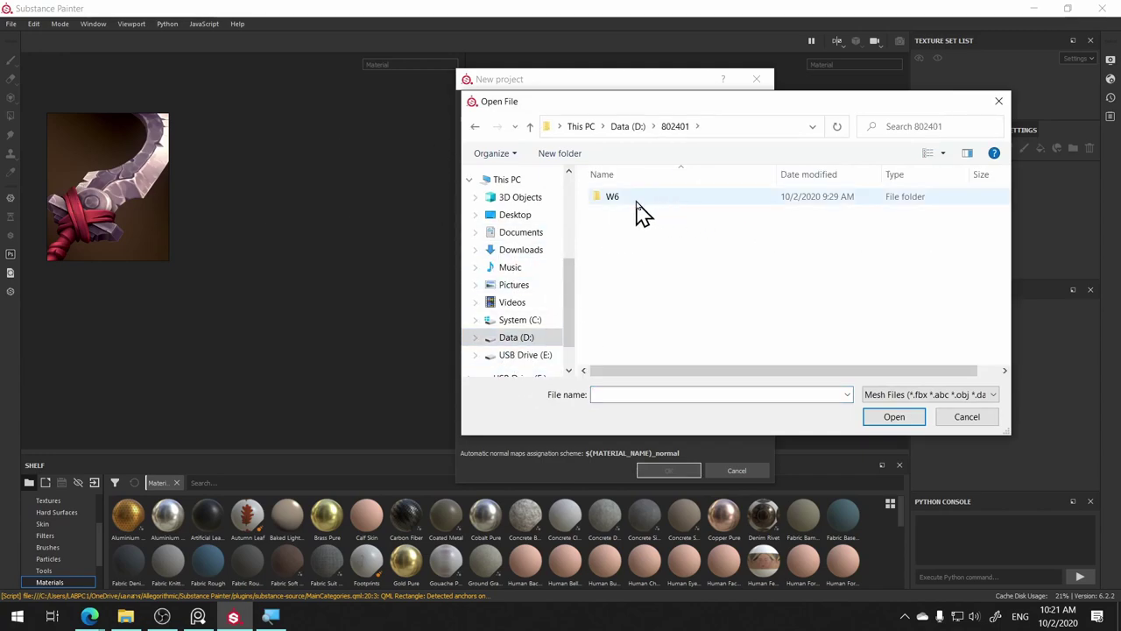
{"action": "double_click", "coordinate": [637, 200]}
{"action": "double_click", "coordinate": [640, 212]}
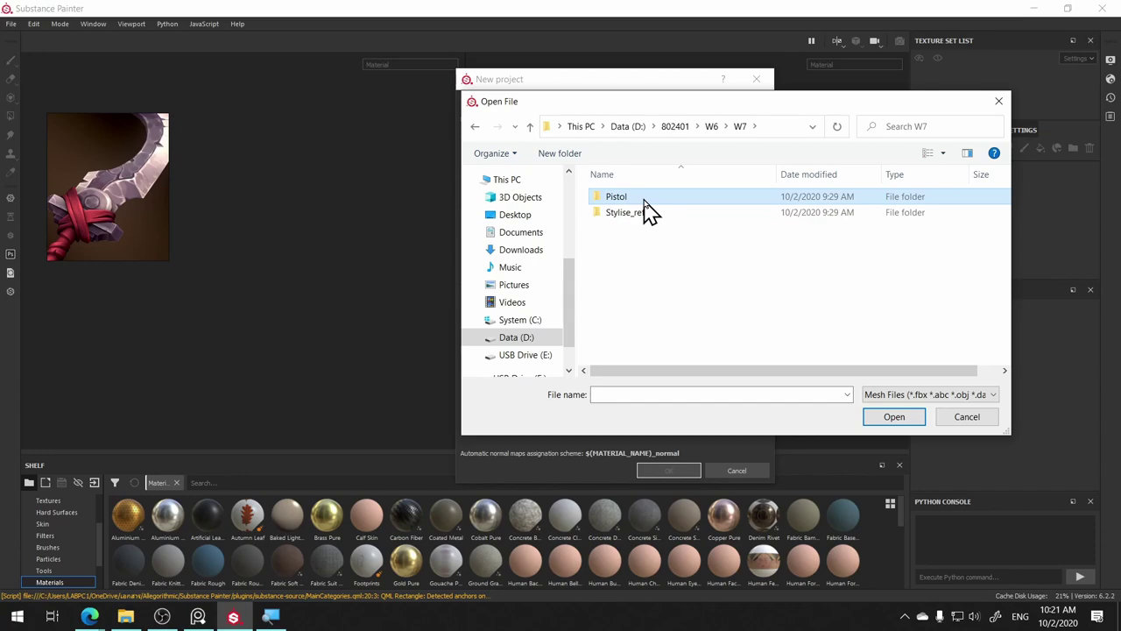
{"action": "double_click", "coordinate": [639, 198]}
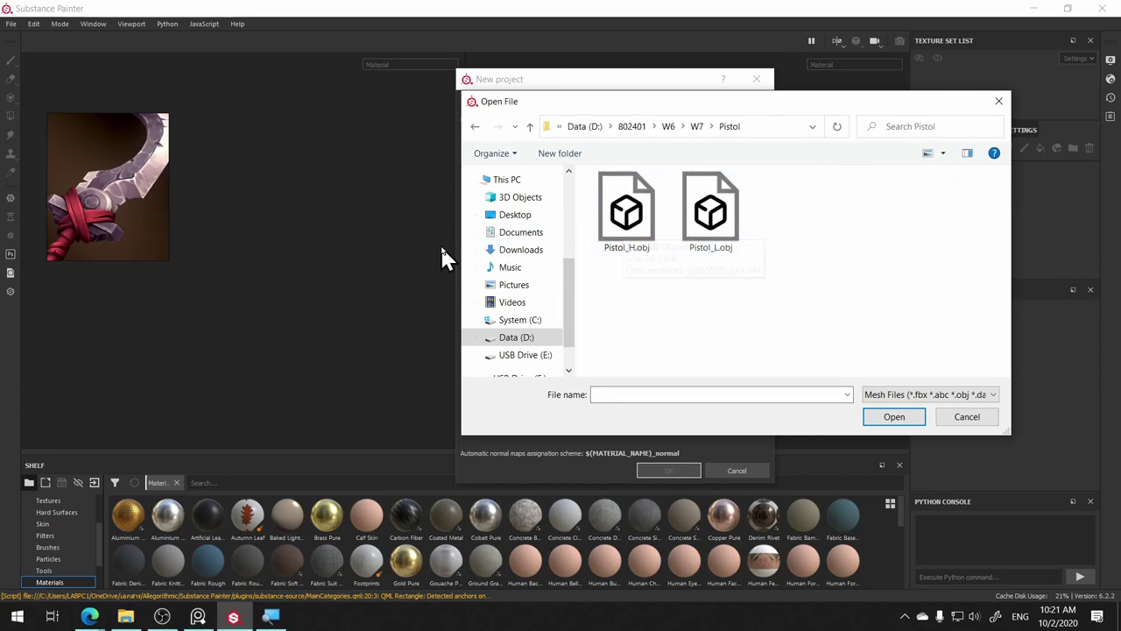
{"action": "mouse_move", "coordinate": [710, 212]}
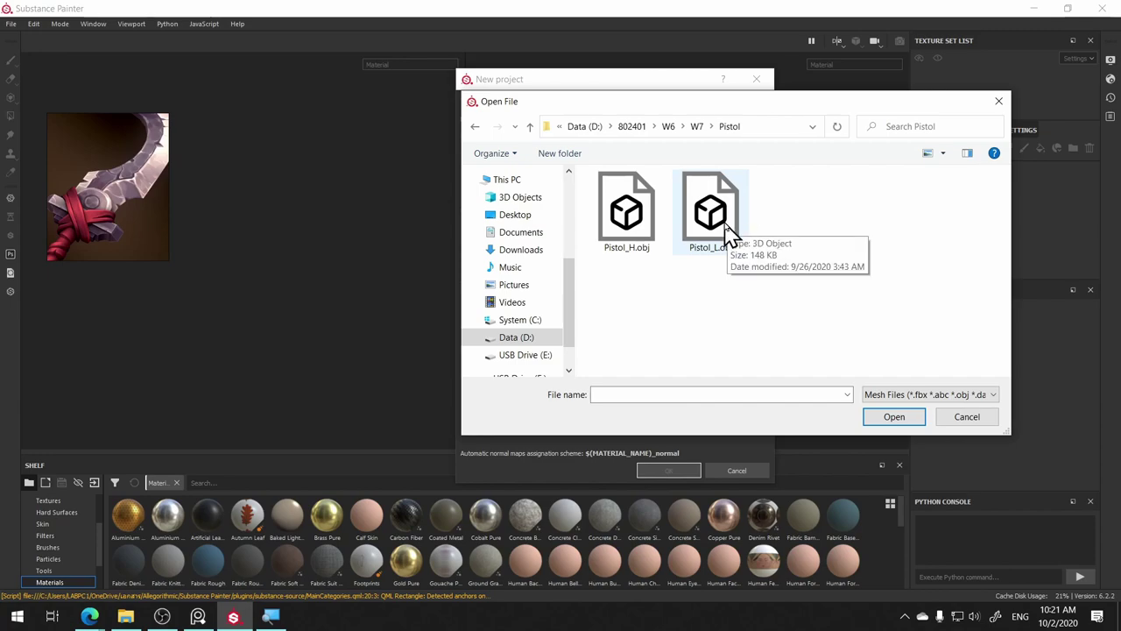
{"action": "left_click", "coordinate": [732, 227]}
{"action": "left_click", "coordinate": [893, 418]}
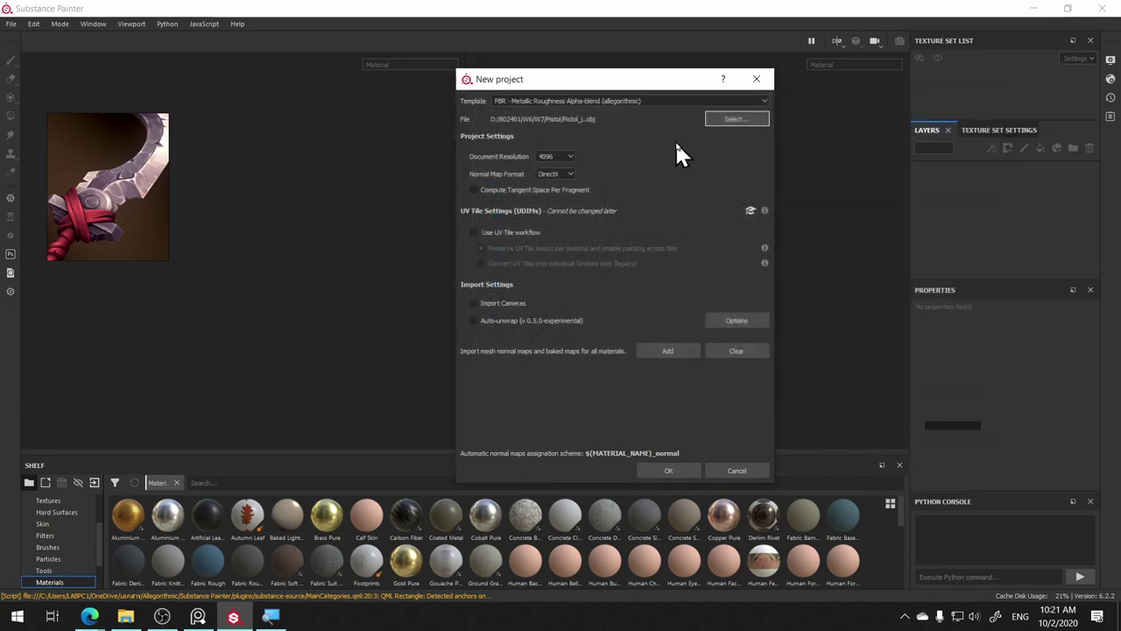
{"action": "left_click", "coordinate": [679, 470]}
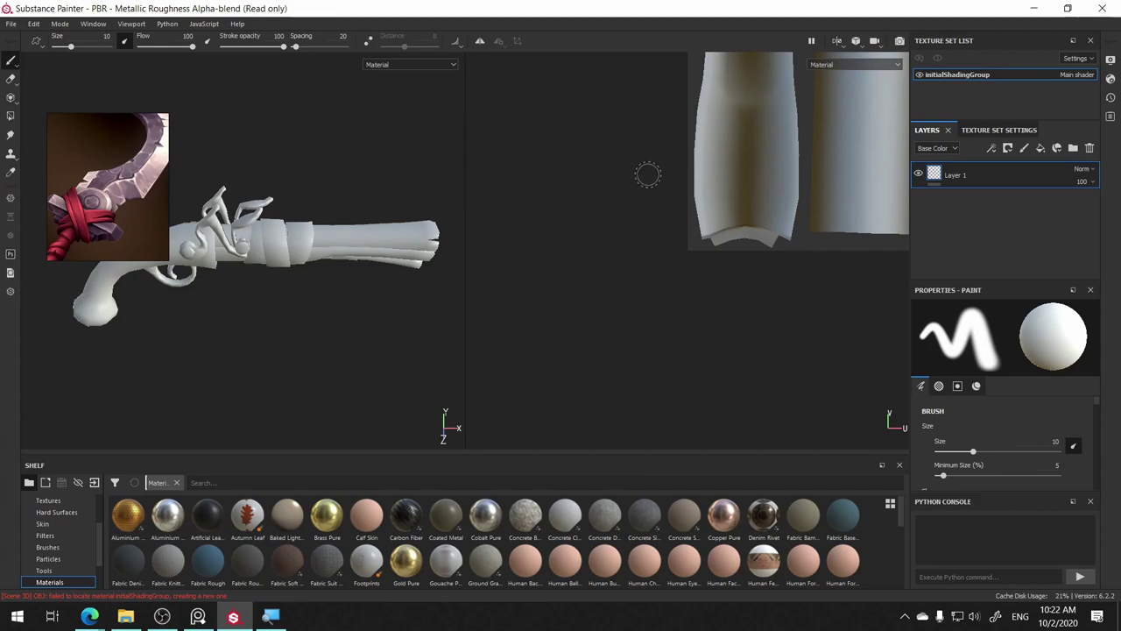
- Orbit the pistol and drag the sword reference image onto the UV view's top-left
{"action": "mouse_move", "coordinate": [646, 176]}
{"action": "middle_mouse_down"}
{"action": "mouse_move", "coordinate": [661, 232]}
{"action": "mouse_move", "coordinate": [643, 225]}
{"action": "mouse_move", "coordinate": [691, 229]}
{"action": "middle_mouse_up"}
{"action": "scroll", "coordinate": [661, 232], "scroll_direction": "down", "scroll_amount": 3}
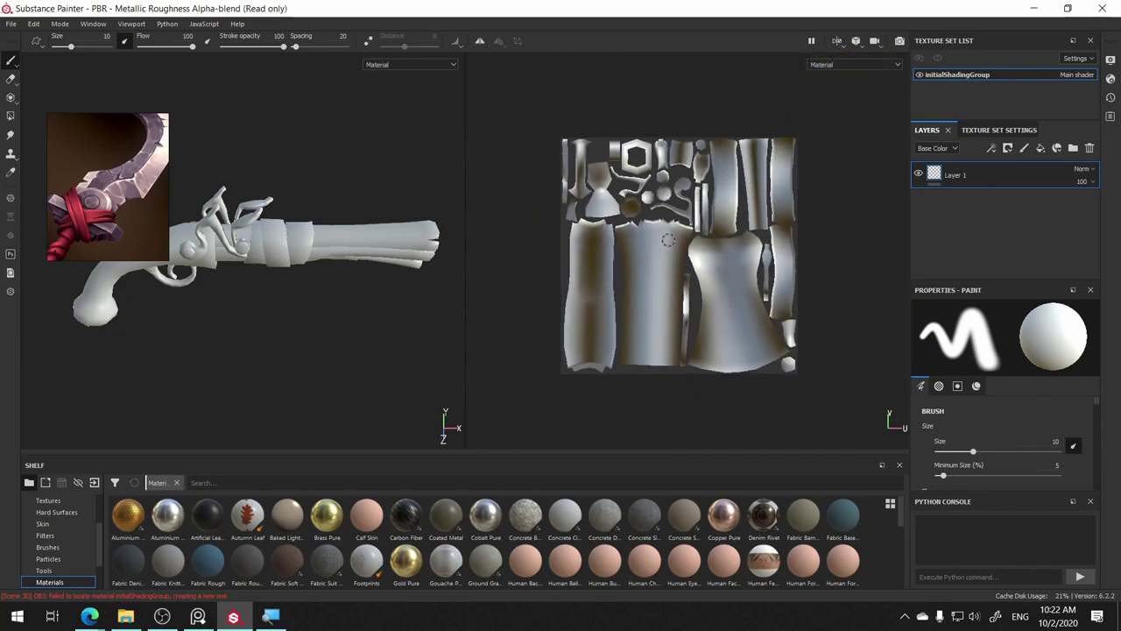
{"action": "scroll", "coordinate": [691, 228], "scroll_direction": "up", "scroll_amount": 3}
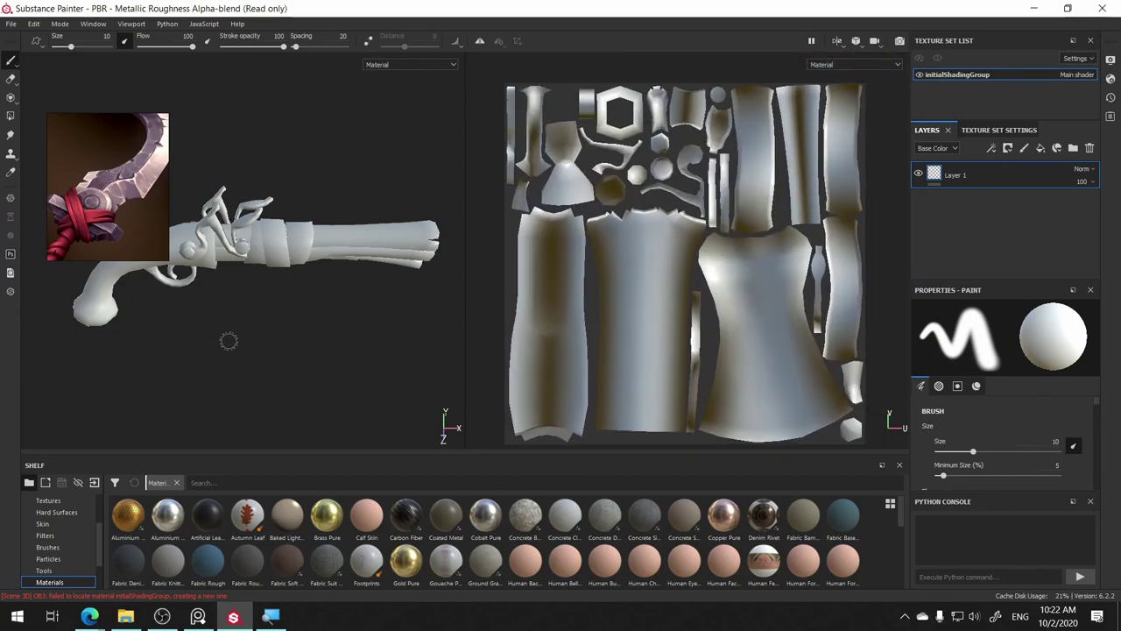
{"action": "mouse_move", "coordinate": [228, 340]}
{"action": "left_mouse_down", "text": "alt"}
{"action": "mouse_move", "coordinate": [218, 303]}
{"action": "mouse_move", "coordinate": [250, 303]}
{"action": "left_mouse_up", "text": "alt"}
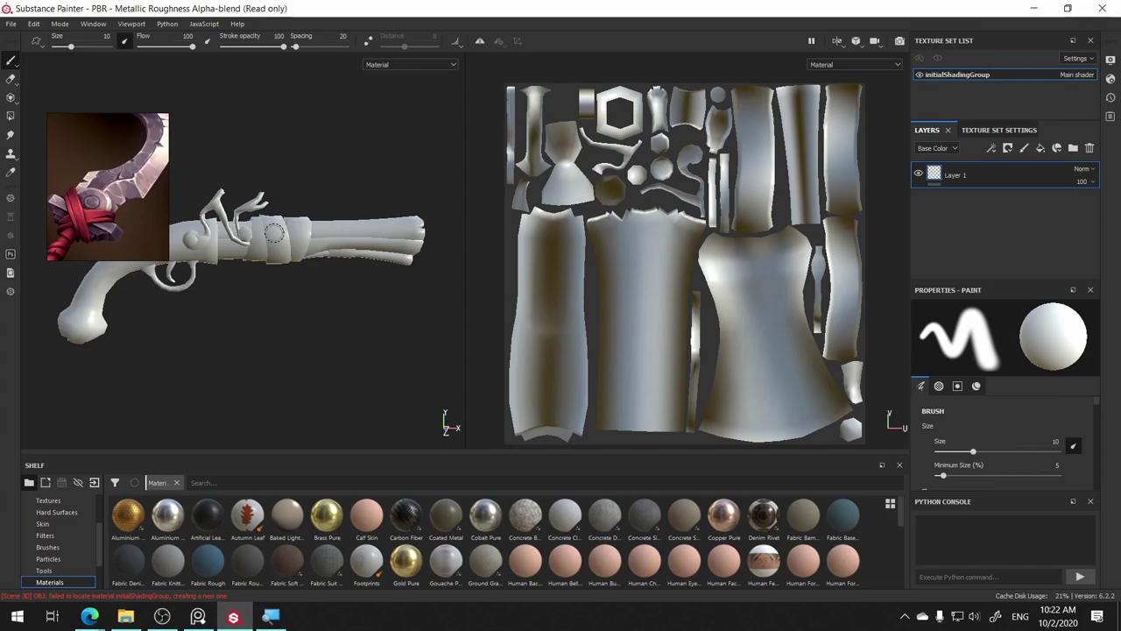
{"action": "key", "text": "alt"}
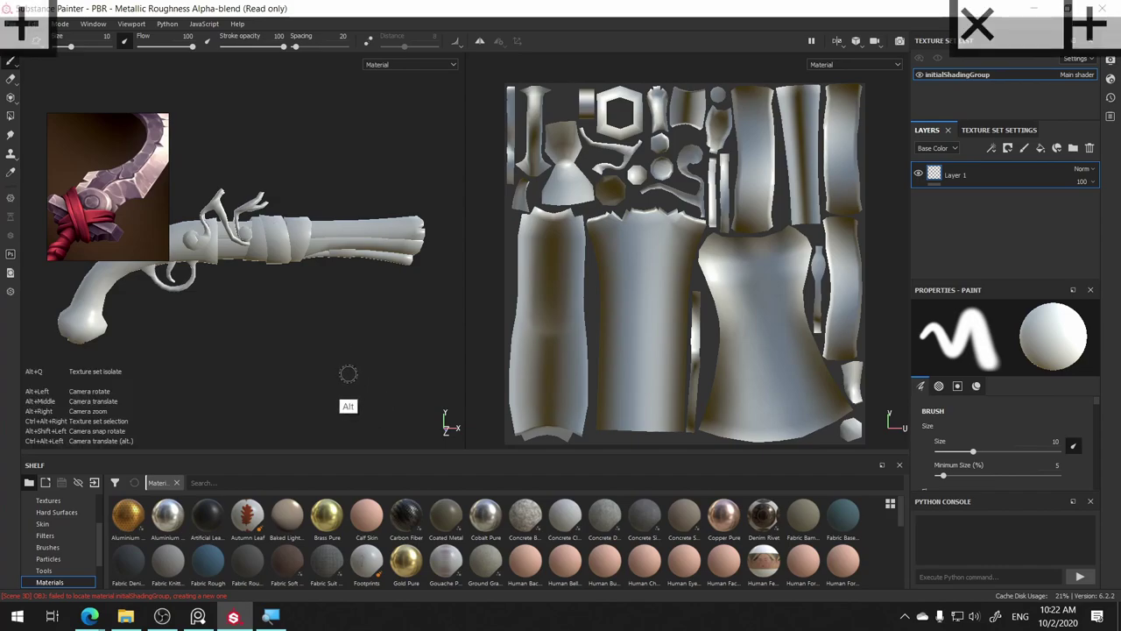
{"action": "mouse_move", "coordinate": [347, 374]}
{"action": "left_mouse_down", "text": "alt"}
{"action": "mouse_move", "coordinate": [326, 350]}
{"action": "mouse_move", "coordinate": [245, 356]}
{"action": "mouse_move", "coordinate": [445, 325]}
{"action": "mouse_move", "coordinate": [333, 350]}
{"action": "mouse_move", "coordinate": [352, 378]}
{"action": "mouse_move", "coordinate": [220, 388]}
{"action": "mouse_move", "coordinate": [316, 329]}
{"action": "left_mouse_up", "text": "alt"}
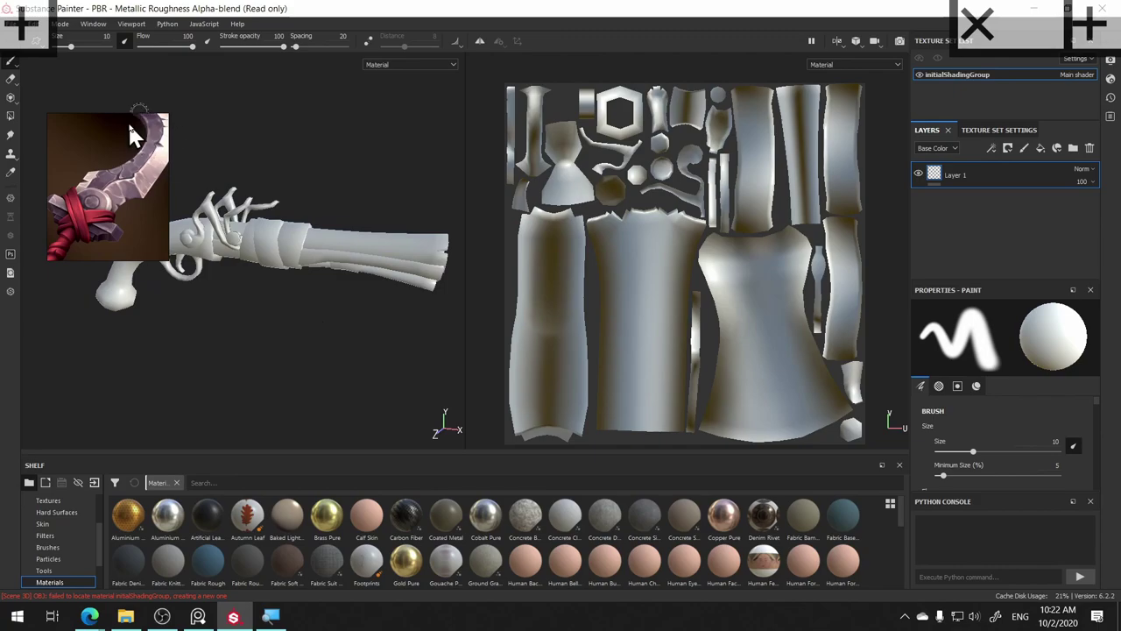
{"action": "mouse_move", "coordinate": [137, 118]}
{"action": "right_mouse_down"}
{"action": "mouse_move", "coordinate": [554, 92]}
{"action": "mouse_move", "coordinate": [553, 70]}
{"action": "right_mouse_up"}
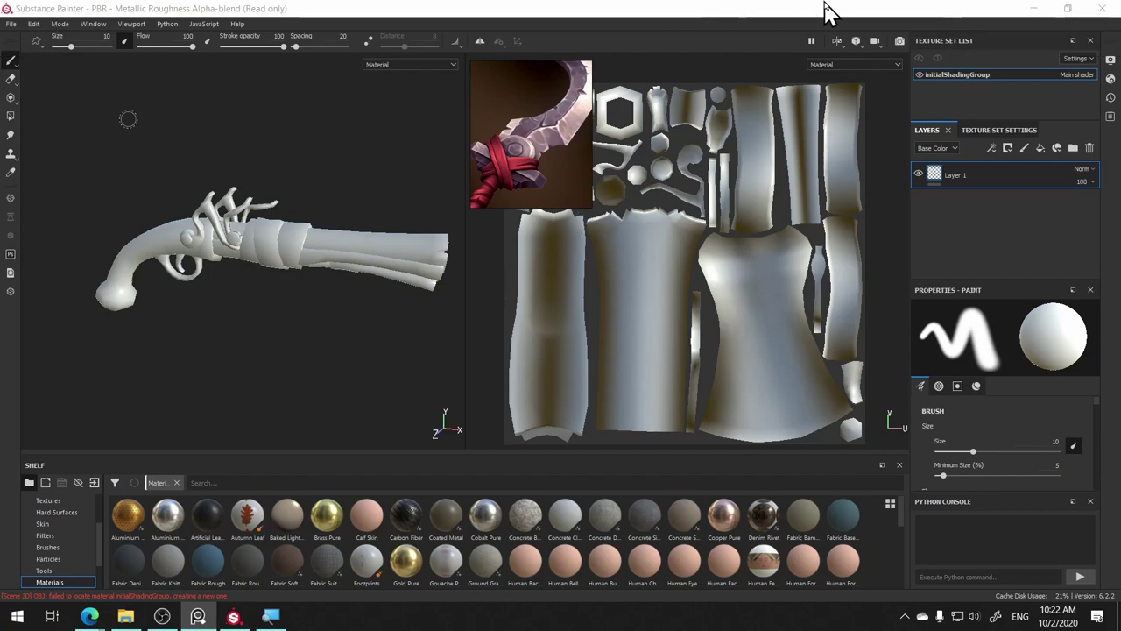
{"action": "left_click_drag", "start_coordinate": [269, 322], "coordinate": [363, 333], "text": "alt"}
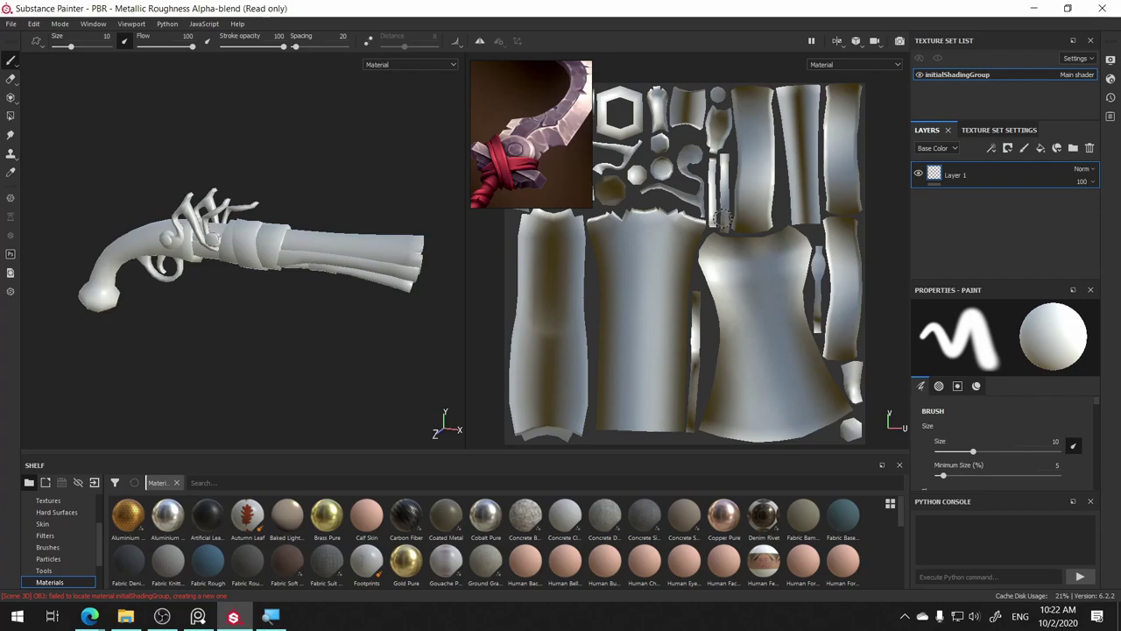
- Enlarge the PureRef window over the UV view and zoom into the two large swords
{"action": "mouse_move", "coordinate": [590, 206]}
{"action": "left_mouse_down"}
{"action": "mouse_move", "coordinate": [890, 458]}
{"action": "mouse_move", "coordinate": [880, 463]}
{"action": "left_mouse_up"}
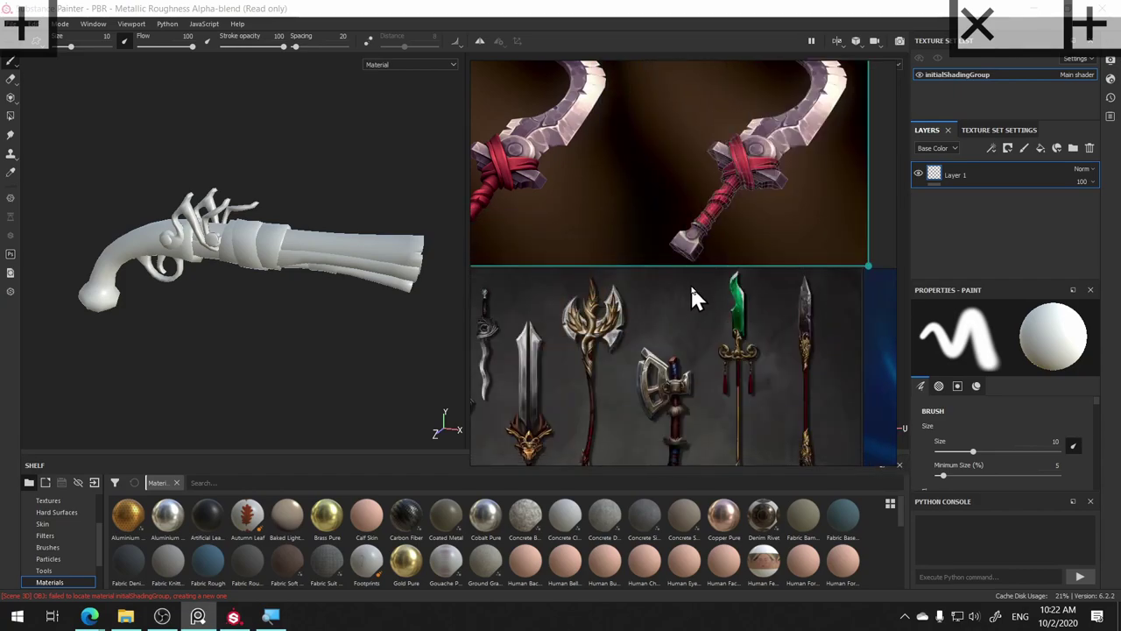
{"action": "scroll", "coordinate": [672, 184], "scroll_direction": "down", "scroll_amount": 3}
{"action": "scroll", "coordinate": [674, 179], "scroll_direction": "down", "scroll_amount": 3}
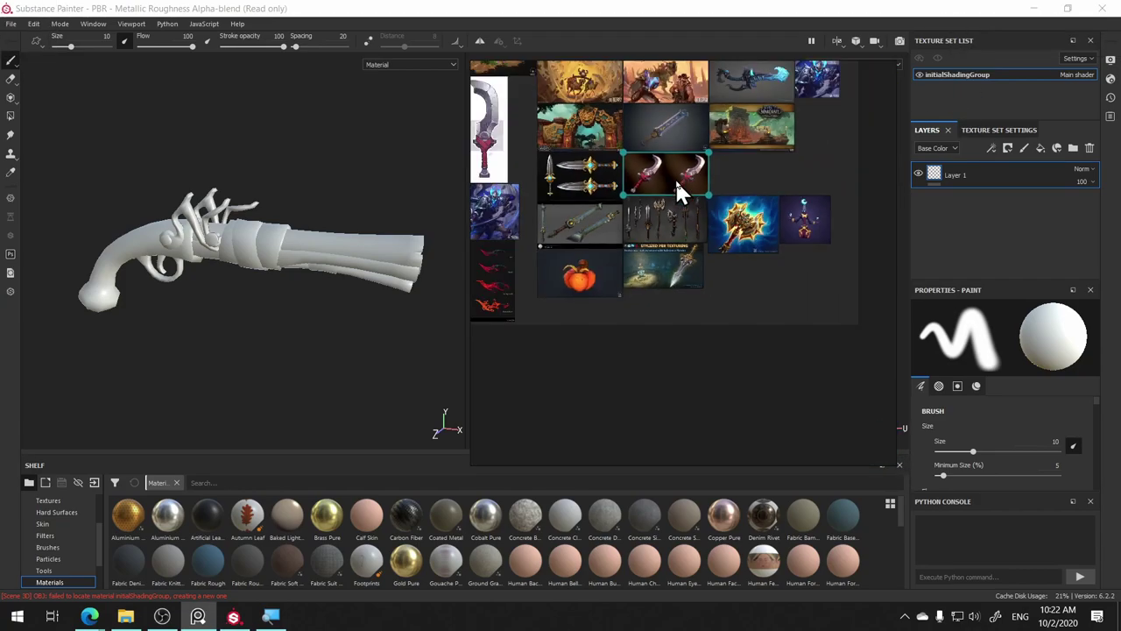
{"action": "scroll", "coordinate": [603, 225], "scroll_direction": "up", "scroll_amount": 2}
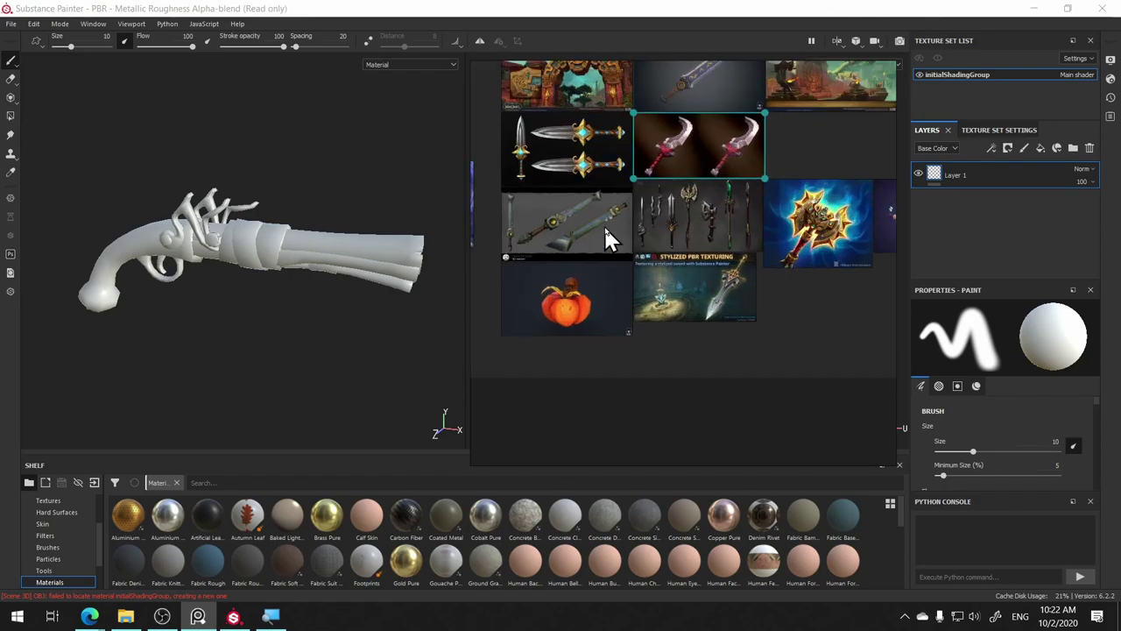
{"action": "middle_click_drag", "start_coordinate": [604, 171], "coordinate": [813, 430]}
{"action": "scroll", "coordinate": [633, 155], "scroll_direction": "up", "scroll_amount": 3}
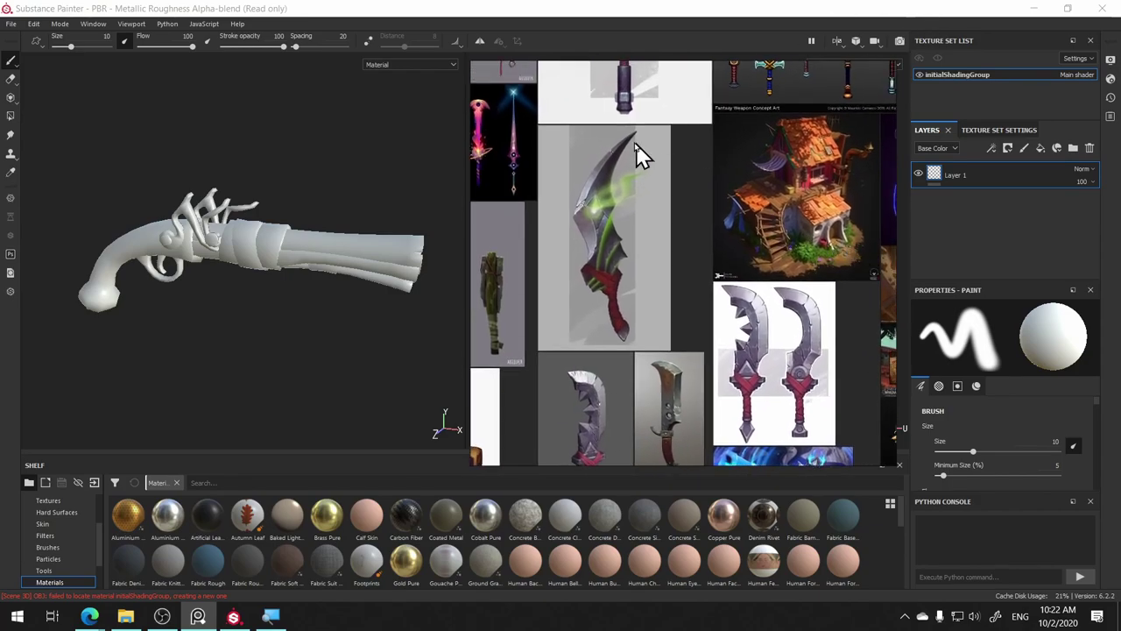
{"action": "scroll", "coordinate": [742, 227], "scroll_direction": "up", "scroll_amount": 2}
{"action": "mouse_move", "coordinate": [743, 228]}
{"action": "middle_mouse_down"}
{"action": "mouse_move", "coordinate": [846, 242]}
{"action": "mouse_move", "coordinate": [721, 268]}
{"action": "middle_mouse_up"}
{"action": "scroll", "coordinate": [638, 231], "scroll_direction": "up", "scroll_amount": 2}
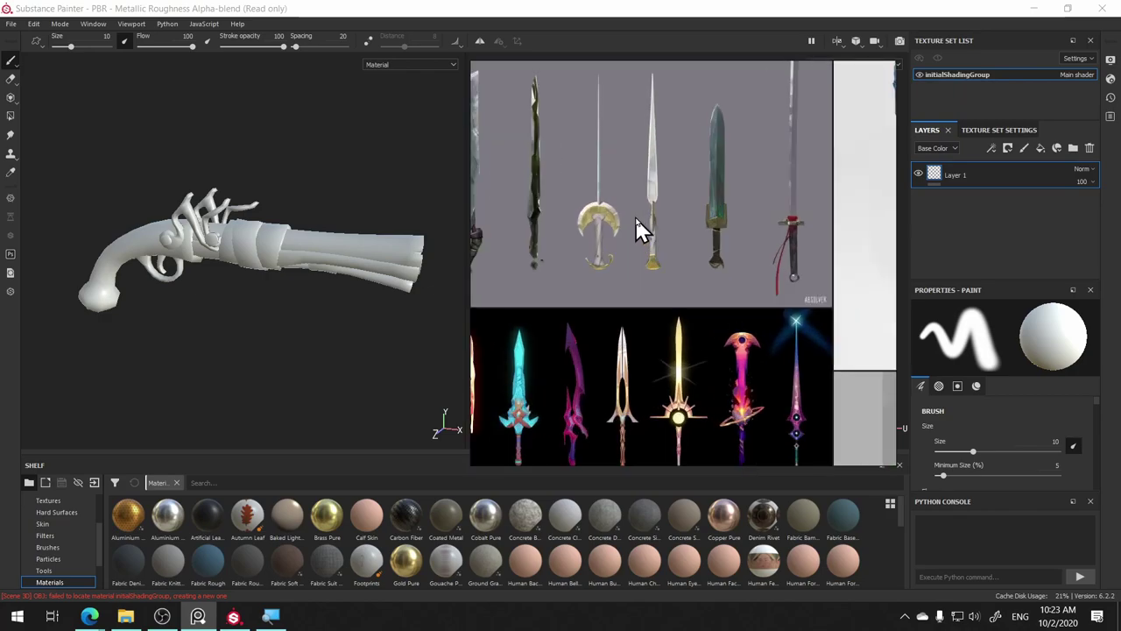
{"action": "scroll", "coordinate": [598, 193], "scroll_direction": "up", "scroll_amount": 2}
{"action": "middle_click_drag", "start_coordinate": [597, 192], "coordinate": [881, 303]}
{"action": "scroll", "coordinate": [634, 218], "scroll_direction": "up", "scroll_amount": 2}
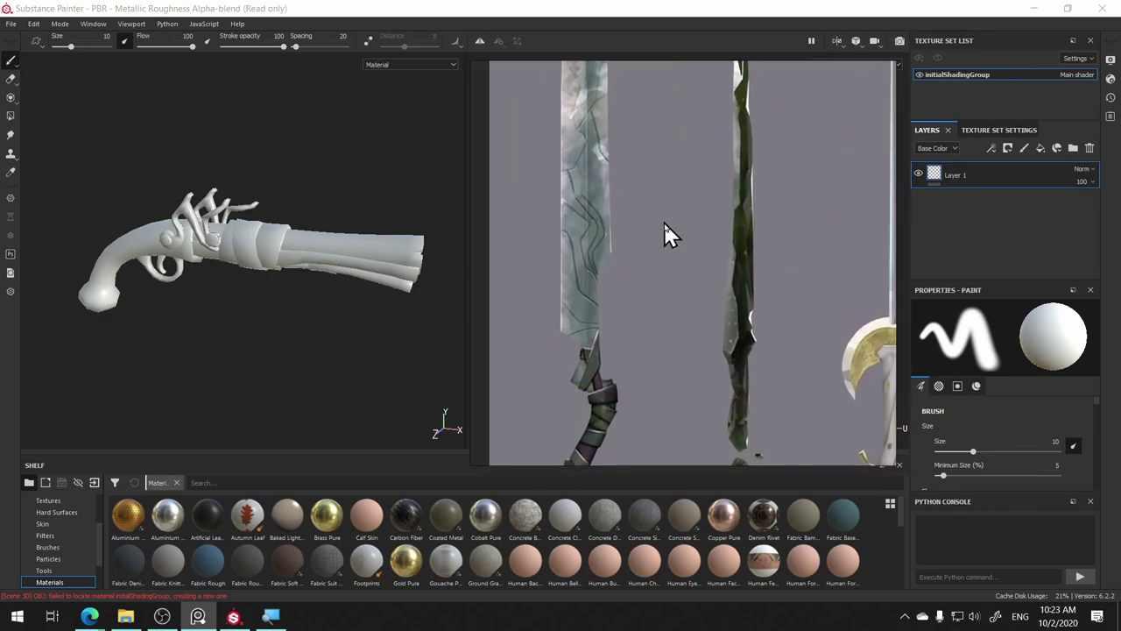
{"action": "scroll", "coordinate": [663, 227], "scroll_direction": "up", "scroll_amount": 2}
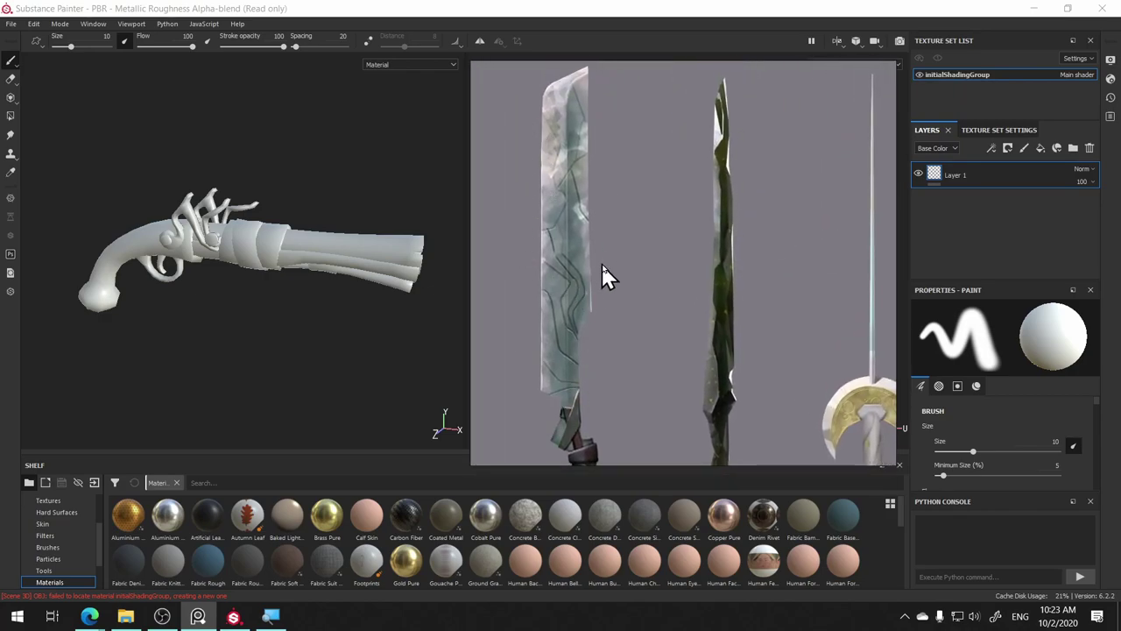
{"action": "middle_click_drag", "start_coordinate": [639, 272], "coordinate": [612, 245]}
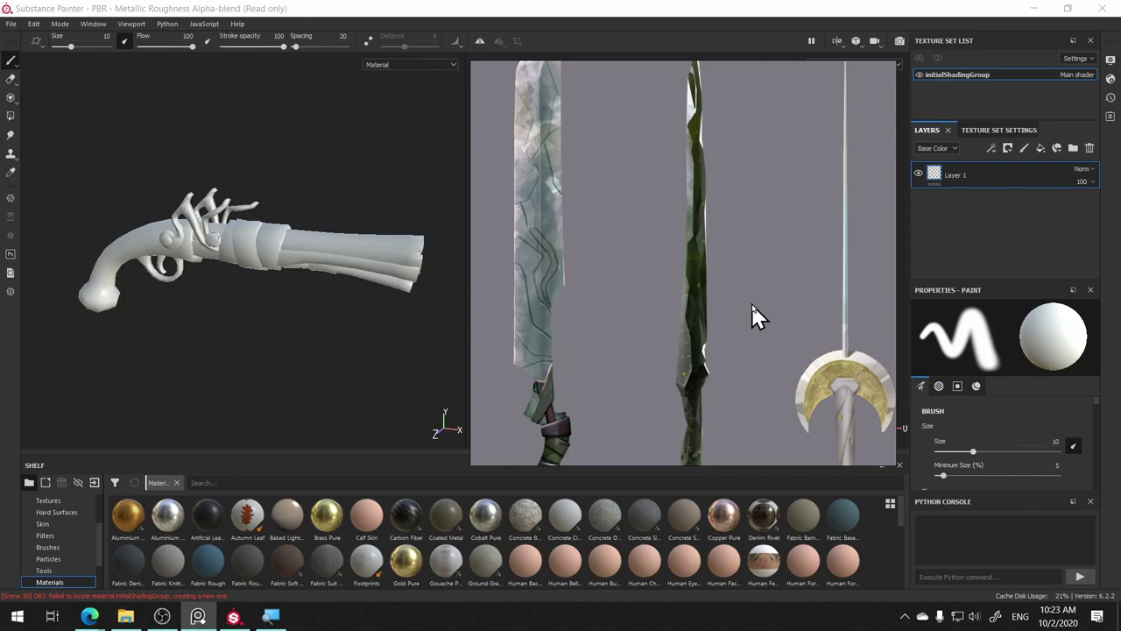
- Pan across the grey, red, cyan, gold, white and pink crown sword references
{"action": "mouse_move", "coordinate": [701, 323]}
{"action": "middle_mouse_down"}
{"action": "mouse_move", "coordinate": [593, 253]}
{"action": "mouse_move", "coordinate": [516, 329]}
{"action": "middle_mouse_up"}
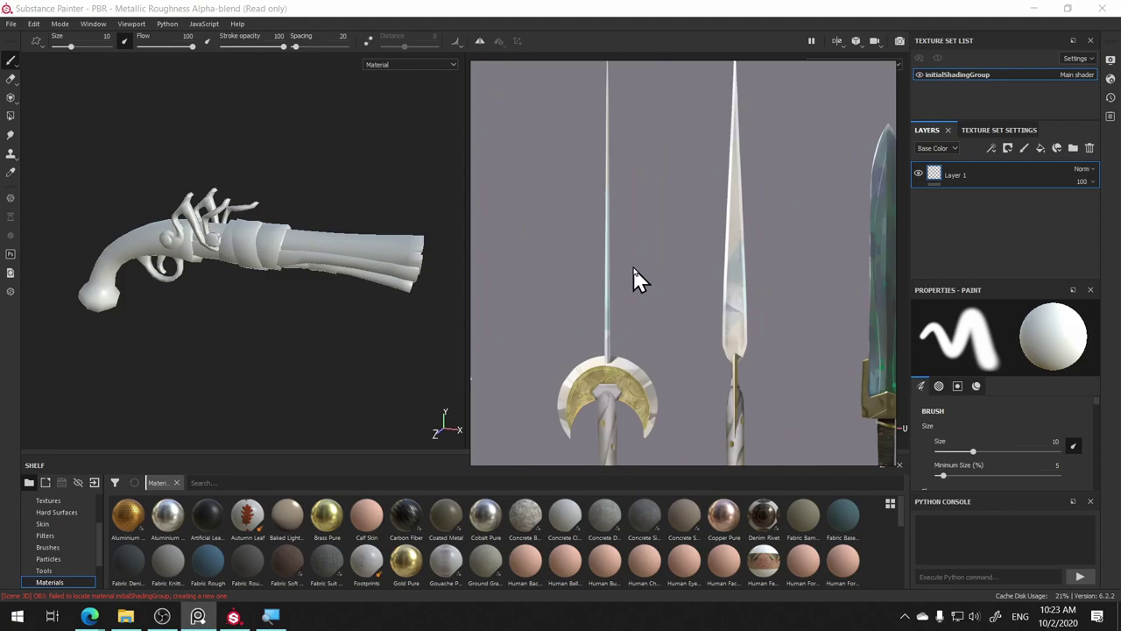
{"action": "scroll", "coordinate": [633, 264], "scroll_direction": "down", "scroll_amount": 2}
{"action": "scroll", "coordinate": [610, 262], "scroll_direction": "down", "scroll_amount": 1}
{"action": "middle_click_drag", "start_coordinate": [561, 265], "coordinate": [557, 130]}
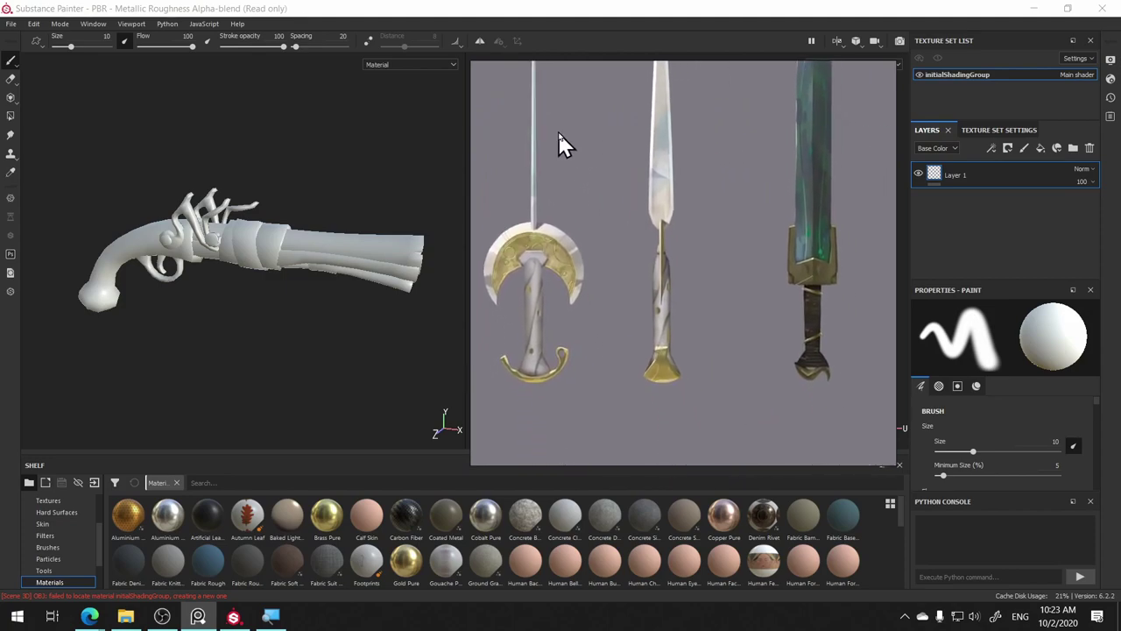
{"action": "scroll", "coordinate": [557, 145], "scroll_direction": "down", "scroll_amount": 3}
{"action": "scroll", "coordinate": [541, 382], "scroll_direction": "down", "scroll_amount": 1}
{"action": "scroll", "coordinate": [717, 161], "scroll_direction": "down", "scroll_amount": 3}
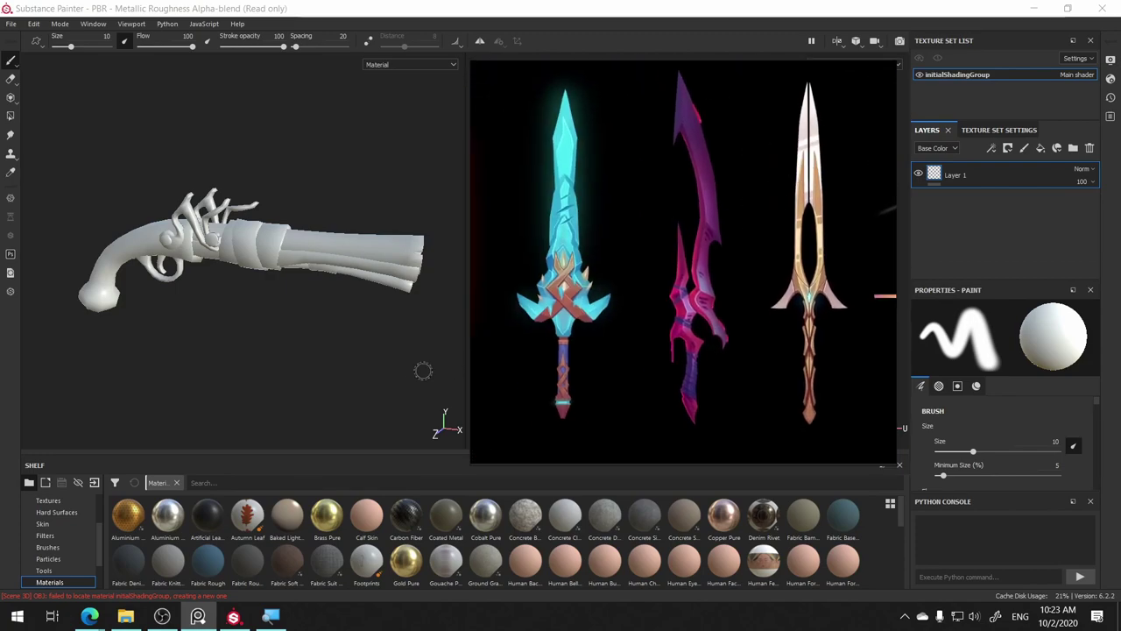
{"action": "mouse_move", "coordinate": [582, 346]}
{"action": "middle_mouse_down"}
{"action": "mouse_move", "coordinate": [602, 326]}
{"action": "mouse_move", "coordinate": [769, 358]}
{"action": "mouse_move", "coordinate": [760, 348]}
{"action": "middle_mouse_up"}
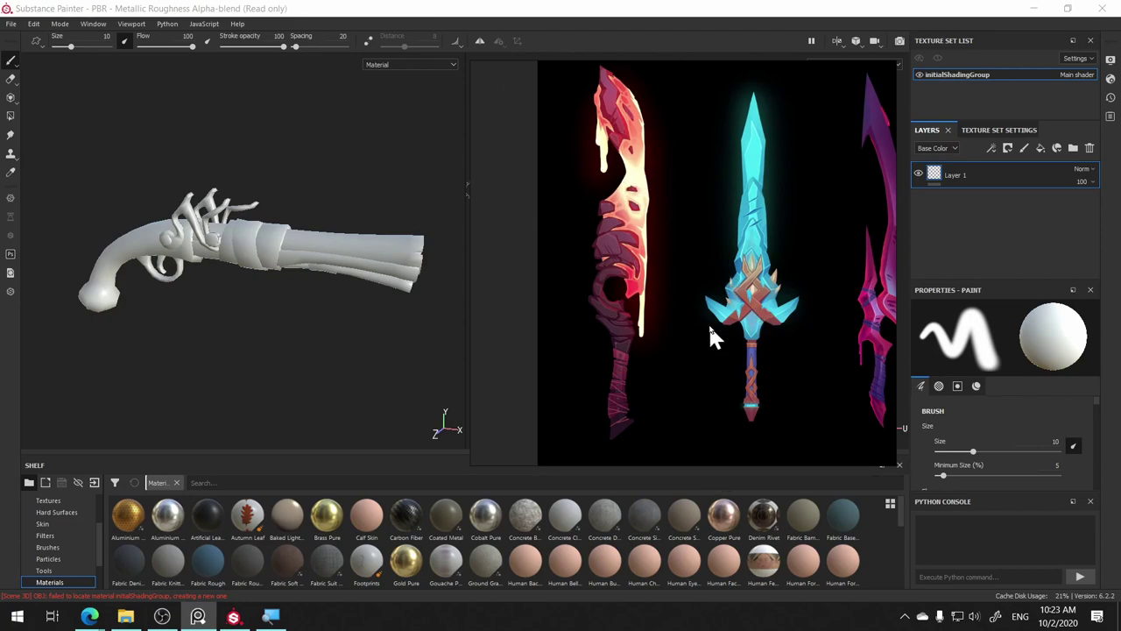
{"action": "middle_click_drag", "start_coordinate": [783, 318], "coordinate": [688, 318]}
{"action": "middle_click_drag", "start_coordinate": [796, 251], "coordinate": [520, 268]}
{"action": "middle_click_drag", "start_coordinate": [695, 220], "coordinate": [600, 220]}
{"action": "mouse_move", "coordinate": [776, 280]}
{"action": "middle_mouse_down"}
{"action": "mouse_move", "coordinate": [549, 303]}
{"action": "mouse_move", "coordinate": [643, 331]}
{"action": "middle_mouse_up"}
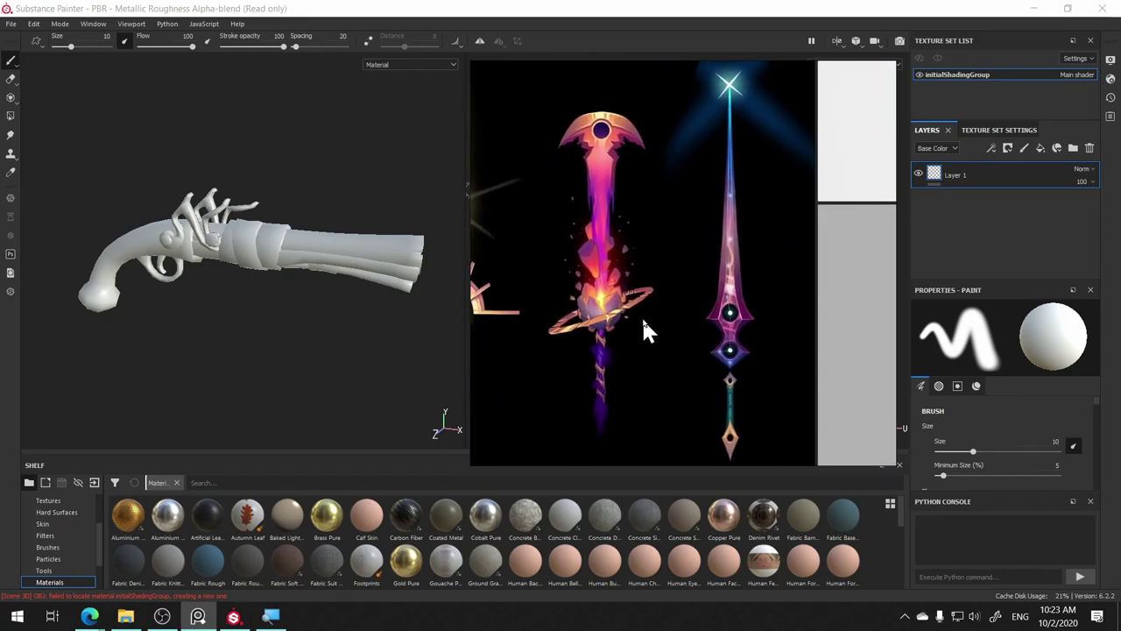
- Move over to the brown swords on grey and frame the crossguard sword
{"action": "scroll", "coordinate": [644, 331], "scroll_direction": "down", "scroll_amount": 1}
{"action": "middle_click_drag", "start_coordinate": [565, 372], "coordinate": [695, 240]}
{"action": "scroll", "coordinate": [700, 254], "scroll_direction": "up", "scroll_amount": 2}
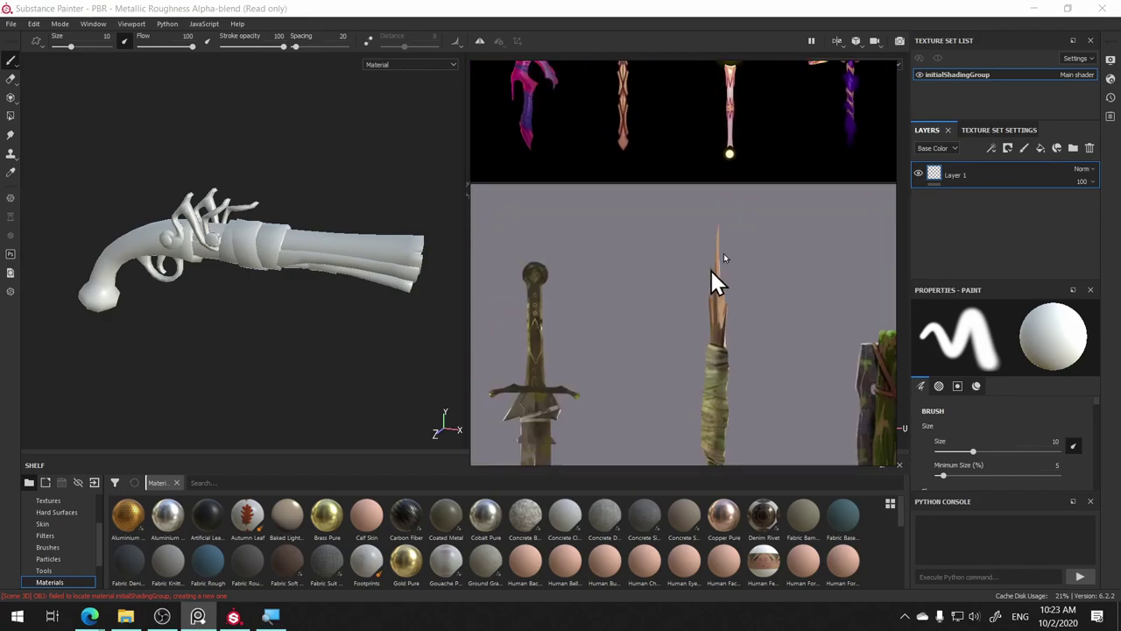
{"action": "scroll", "coordinate": [639, 232], "scroll_direction": "up", "scroll_amount": 1}
{"action": "middle_click_drag", "start_coordinate": [634, 221], "coordinate": [795, 271]}
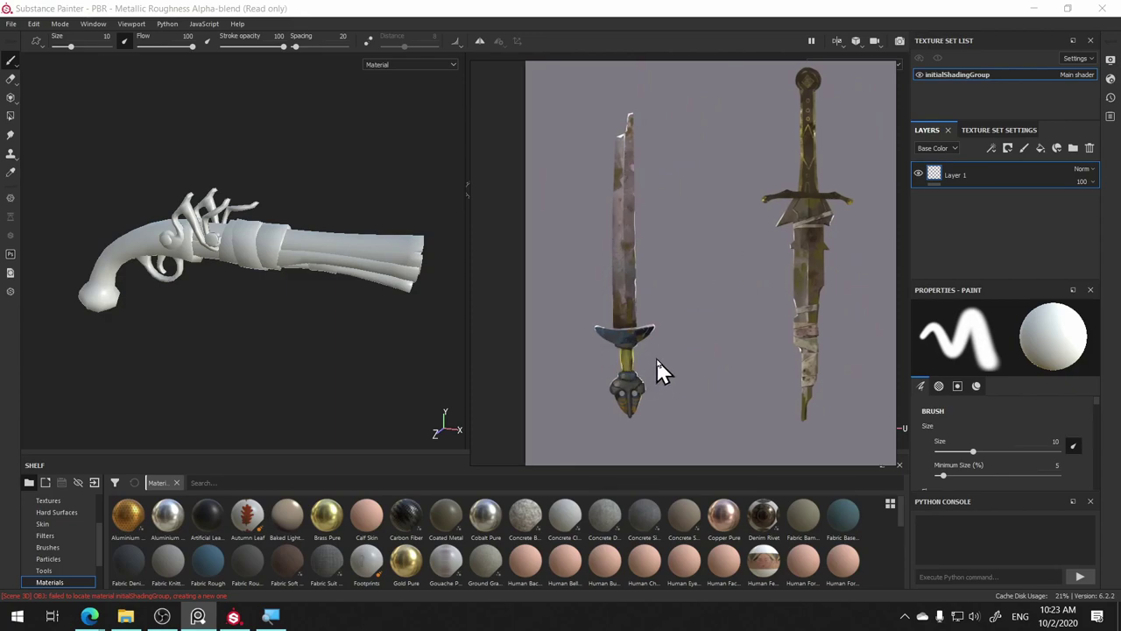
{"action": "mouse_move", "coordinate": [699, 360]}
{"action": "middle_mouse_down"}
{"action": "mouse_move", "coordinate": [514, 344]}
{"action": "mouse_move", "coordinate": [667, 317]}
{"action": "mouse_move", "coordinate": [731, 358]}
{"action": "mouse_move", "coordinate": [525, 388]}
{"action": "middle_mouse_up"}
- Pan the PureRef board across the material cubes, purple crystal and green crystal sword
{"action": "scroll", "coordinate": [754, 200], "scroll_direction": "up", "scroll_amount": 3}
{"action": "scroll", "coordinate": [702, 238], "scroll_direction": "down", "scroll_amount": 3}
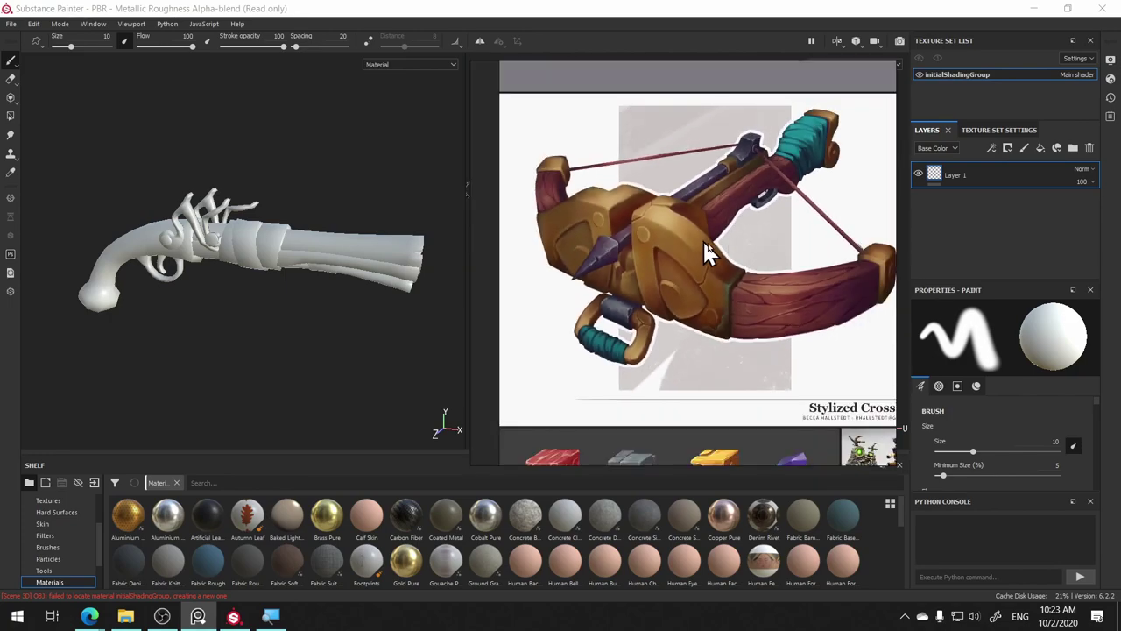
{"action": "mouse_move", "coordinate": [708, 283]}
{"action": "middle_mouse_down"}
{"action": "mouse_move", "coordinate": [671, 143]}
{"action": "mouse_move", "coordinate": [745, 200]}
{"action": "middle_mouse_up"}
{"action": "scroll", "coordinate": [619, 256], "scroll_direction": "up", "scroll_amount": 3}
{"action": "middle_click_drag", "start_coordinate": [614, 241], "coordinate": [805, 232]}
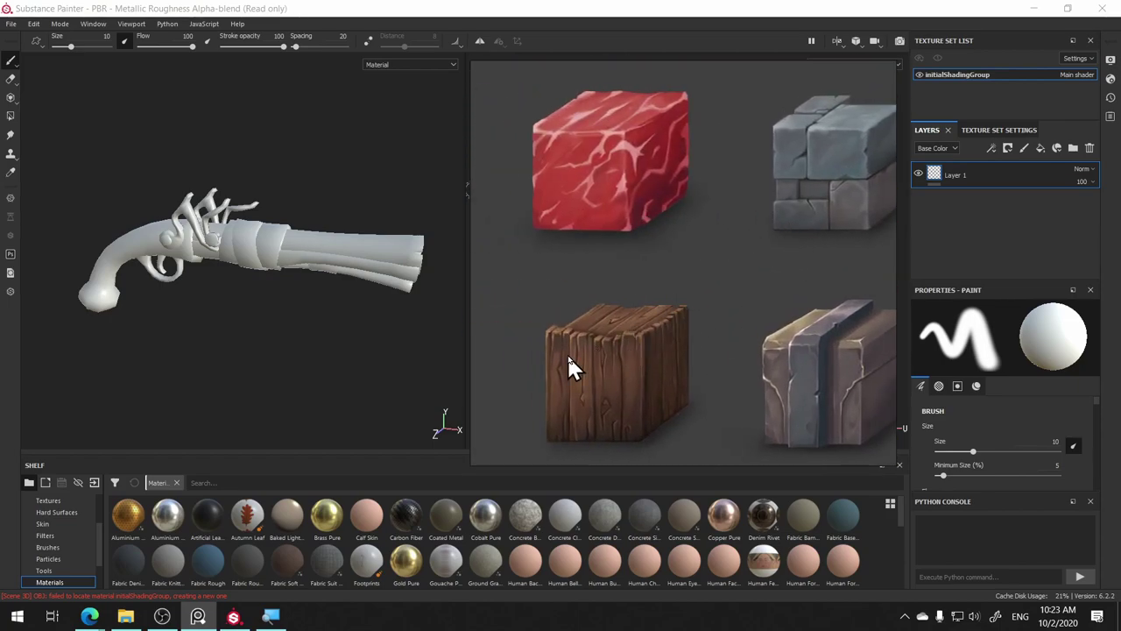
{"action": "middle_click_drag", "start_coordinate": [694, 308], "coordinate": [558, 293]}
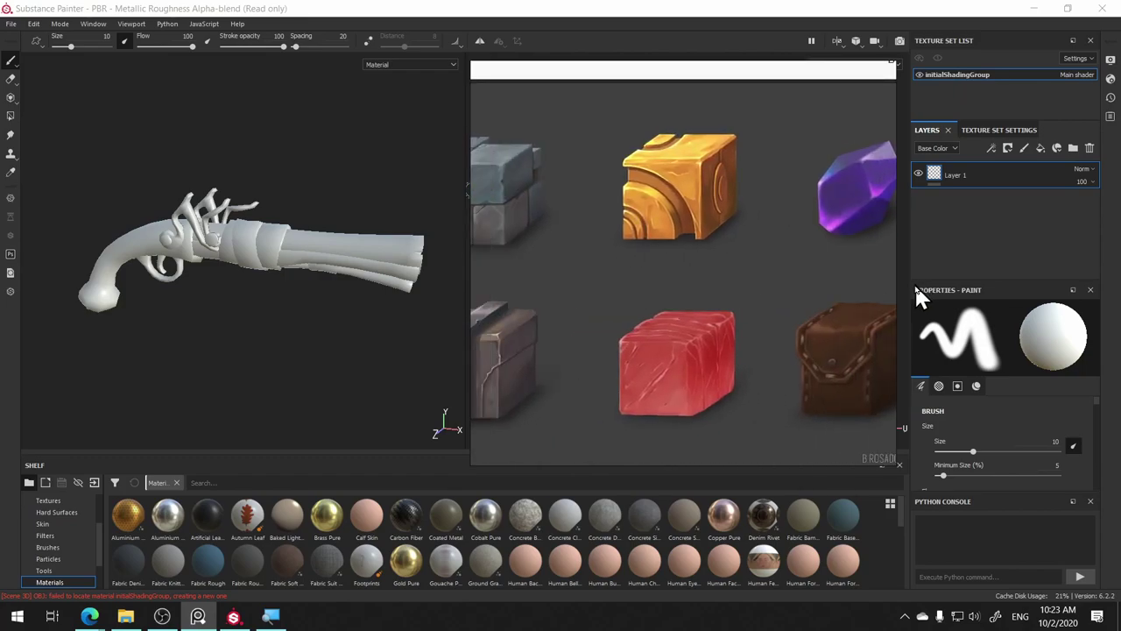
{"action": "middle_click_drag", "start_coordinate": [918, 275], "coordinate": [585, 298]}
{"action": "middle_click_drag", "start_coordinate": [876, 289], "coordinate": [639, 289]}
{"action": "mouse_move", "coordinate": [858, 263]}
{"action": "middle_mouse_down"}
{"action": "mouse_move", "coordinate": [743, 258]}
{"action": "mouse_move", "coordinate": [744, 237]}
{"action": "mouse_move", "coordinate": [649, 293]}
{"action": "middle_mouse_up"}
- Browse the purple, rusty grey and green-glowing sword concepts, then zoom out past the house concept
{"action": "scroll", "coordinate": [650, 293], "scroll_direction": "down", "scroll_amount": 2}
{"action": "scroll", "coordinate": [650, 293], "scroll_direction": "up", "scroll_amount": 3}
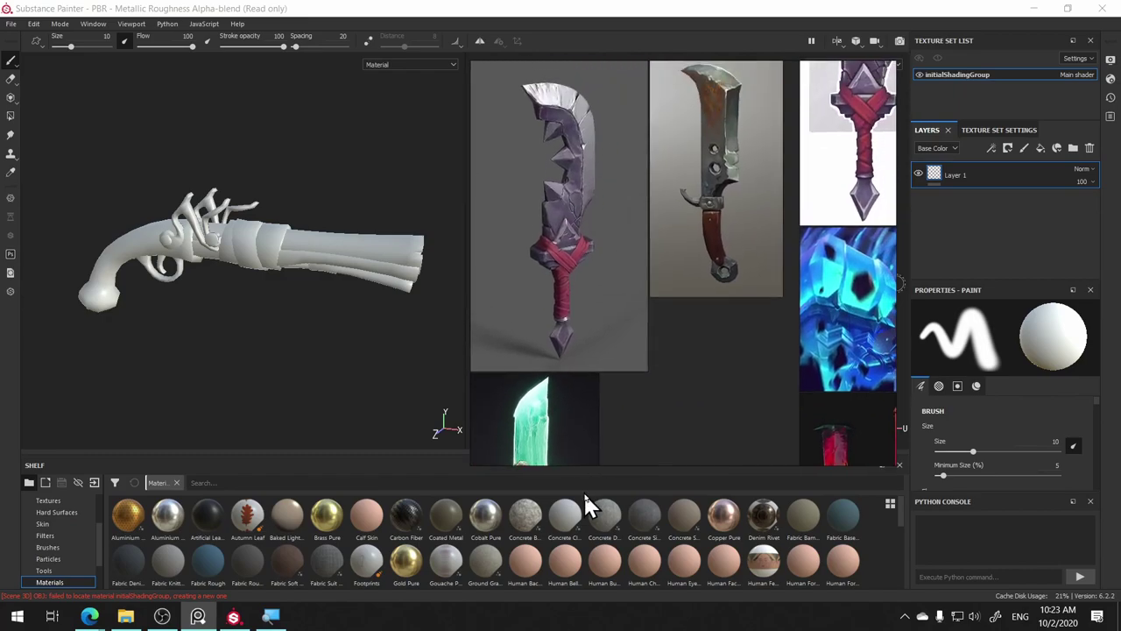
{"action": "scroll", "coordinate": [688, 230], "scroll_direction": "up", "scroll_amount": 2}
{"action": "scroll", "coordinate": [701, 200], "scroll_direction": "up", "scroll_amount": 1}
{"action": "middle_click_drag", "start_coordinate": [701, 200], "coordinate": [735, 180]}
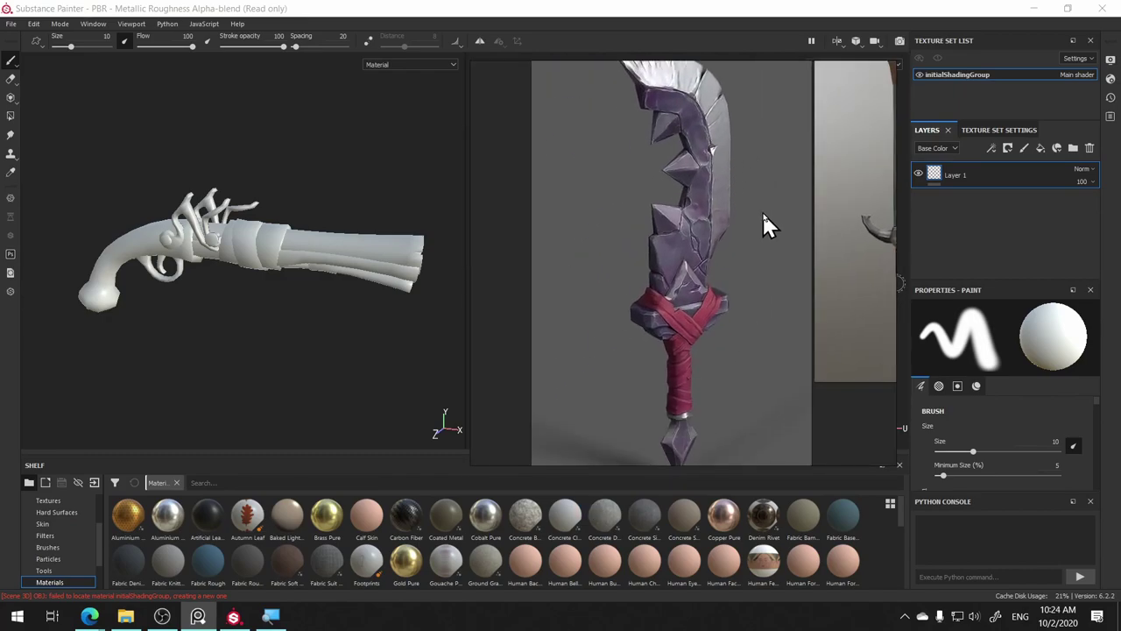
{"action": "scroll", "coordinate": [758, 208], "scroll_direction": "down", "scroll_amount": 2}
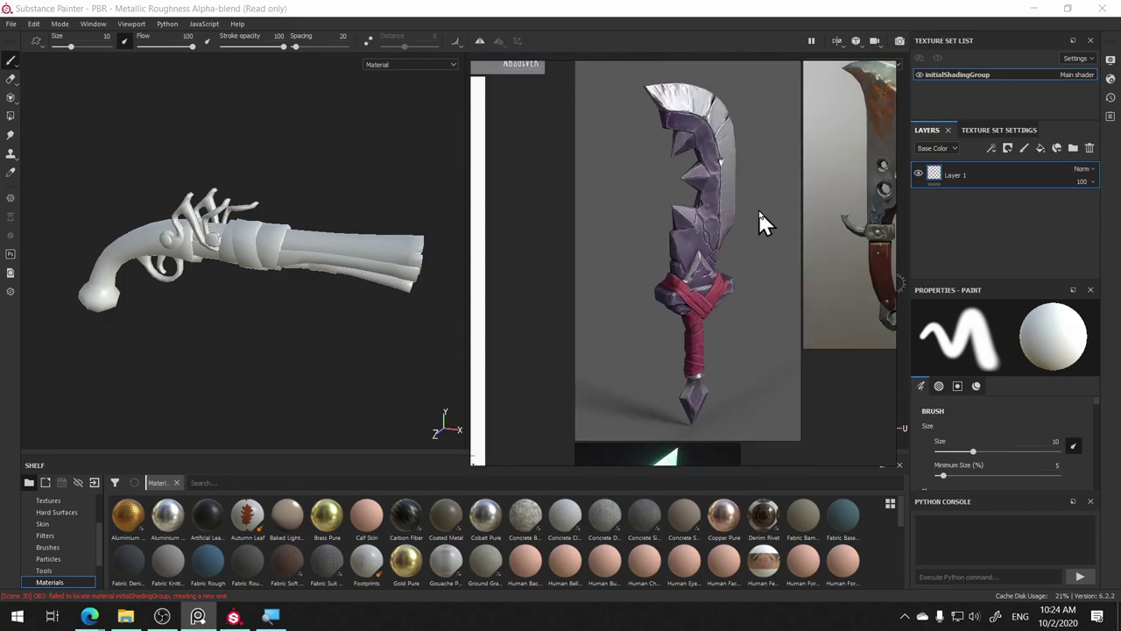
{"action": "middle_click_drag", "start_coordinate": [757, 207], "coordinate": [600, 265]}
{"action": "scroll", "coordinate": [666, 245], "scroll_direction": "up", "scroll_amount": 1}
{"action": "middle_click_drag", "start_coordinate": [671, 120], "coordinate": [663, 339]}
{"action": "scroll", "coordinate": [663, 339], "scroll_direction": "up", "scroll_amount": 2}
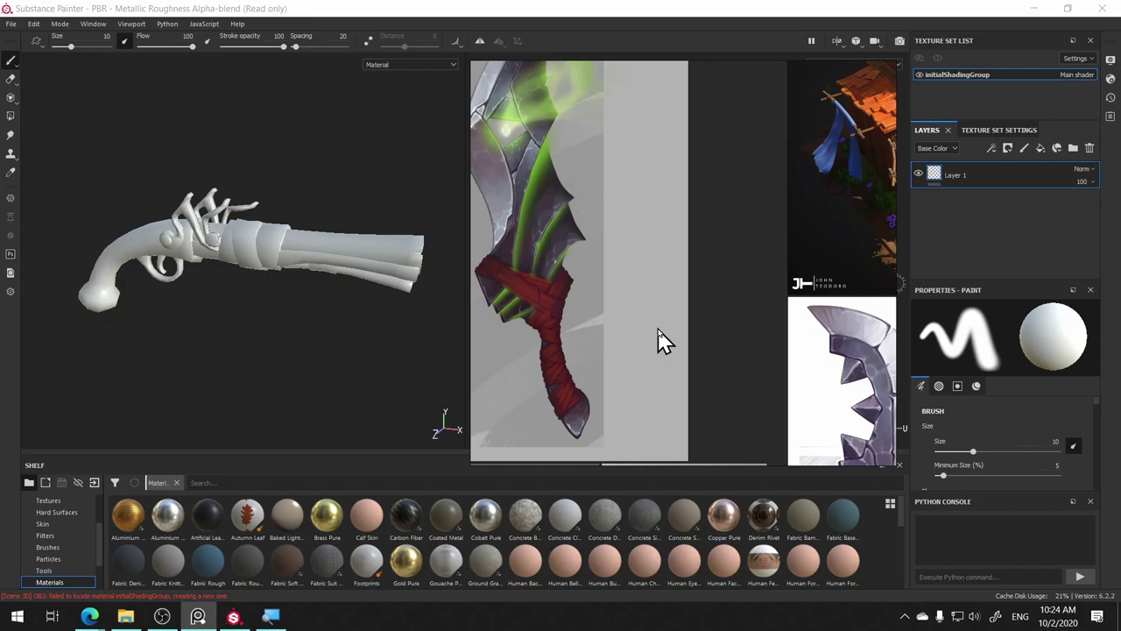
{"action": "scroll", "coordinate": [636, 198], "scroll_direction": "down", "scroll_amount": 3}
{"action": "mouse_move", "coordinate": [690, 250]}
{"action": "middle_mouse_down"}
{"action": "mouse_move", "coordinate": [578, 387]}
{"action": "mouse_move", "coordinate": [565, 210]}
{"action": "middle_mouse_up"}
{"action": "scroll", "coordinate": [601, 360], "scroll_direction": "down", "scroll_amount": 2}
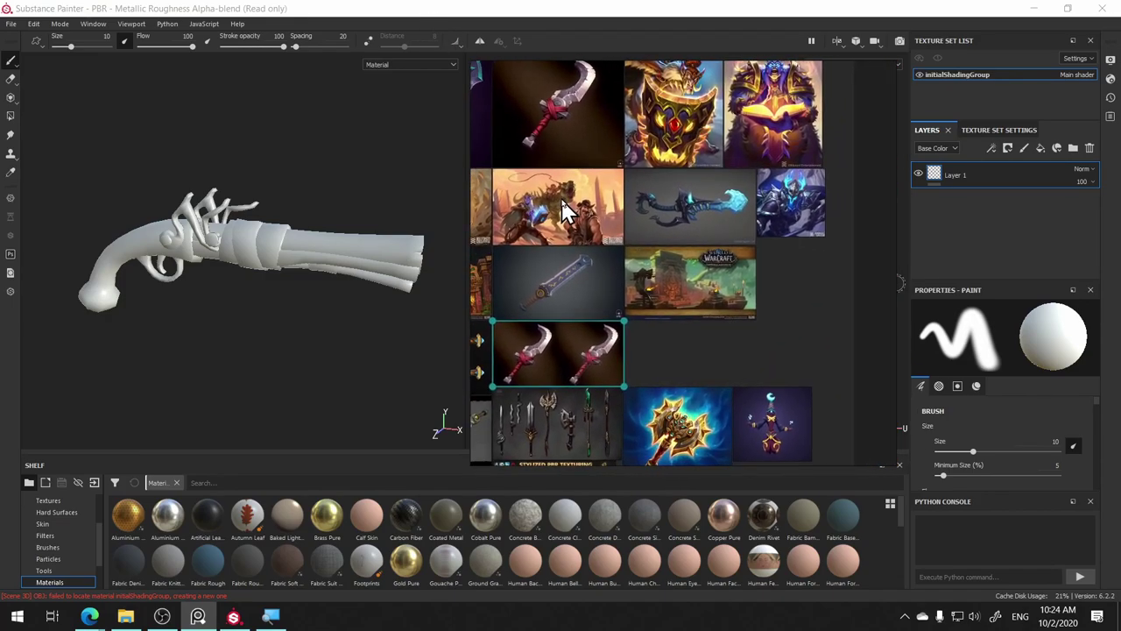
{"action": "mouse_move", "coordinate": [607, 287]}
{"action": "middle_mouse_down"}
{"action": "mouse_move", "coordinate": [768, 149]}
{"action": "mouse_move", "coordinate": [792, 157]}
{"action": "middle_mouse_up"}
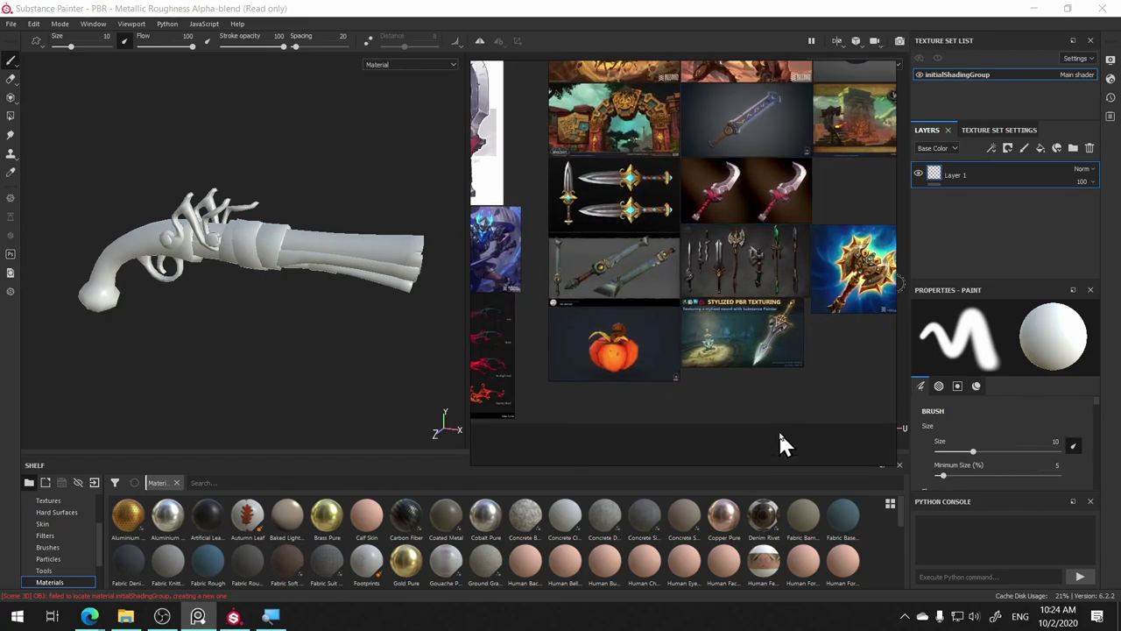
{"action": "scroll", "coordinate": [649, 317], "scroll_direction": "up", "scroll_amount": 2}
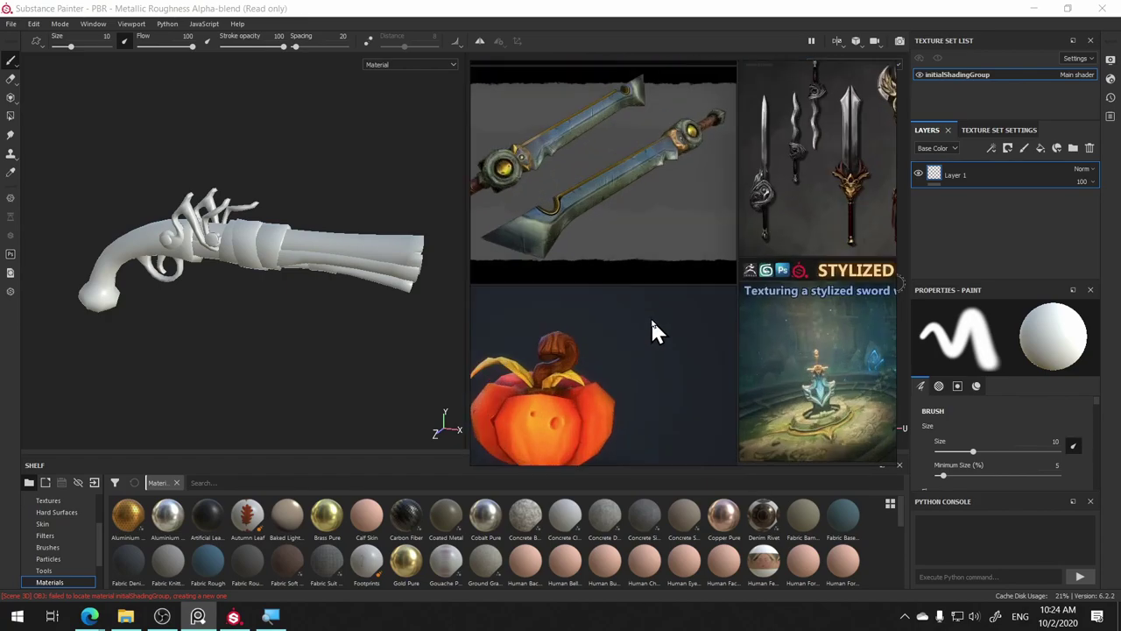
{"action": "scroll", "coordinate": [617, 302], "scroll_direction": "up", "scroll_amount": 3}
{"action": "middle_click_drag", "start_coordinate": [601, 212], "coordinate": [682, 421]}
{"action": "scroll", "coordinate": [741, 336], "scroll_direction": "down", "scroll_amount": 2}
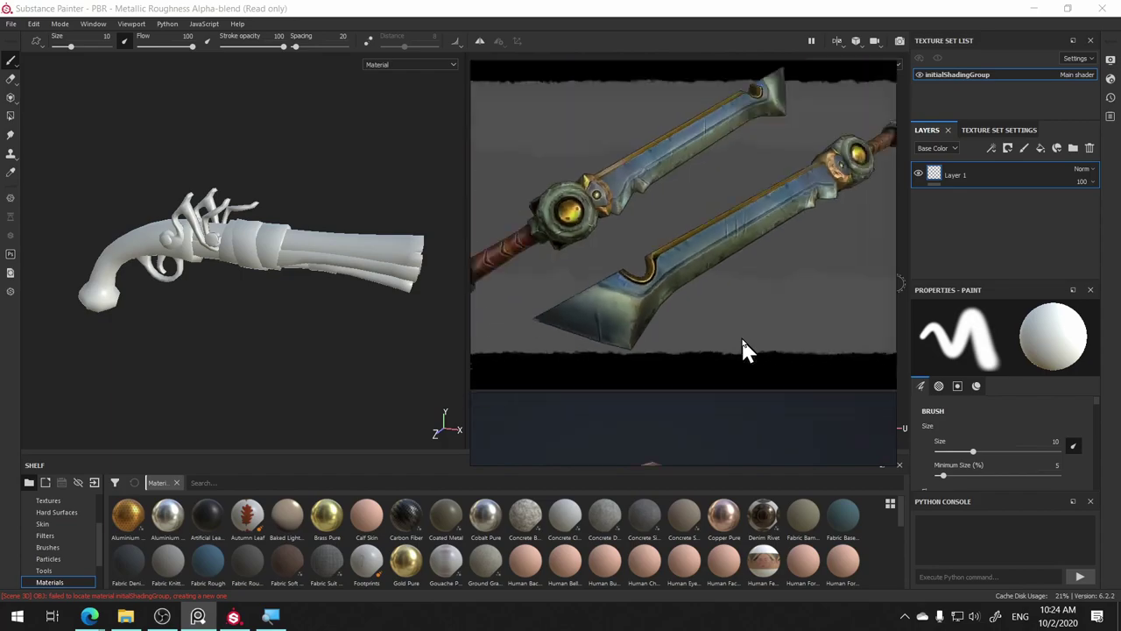
{"action": "scroll", "coordinate": [741, 337], "scroll_direction": "down", "scroll_amount": 2}
{"action": "scroll", "coordinate": [668, 351], "scroll_direction": "down", "scroll_amount": 2}
{"action": "mouse_move", "coordinate": [668, 351]}
{"action": "middle_mouse_down"}
{"action": "mouse_move", "coordinate": [771, 191]}
{"action": "mouse_move", "coordinate": [826, 166]}
{"action": "middle_mouse_up"}
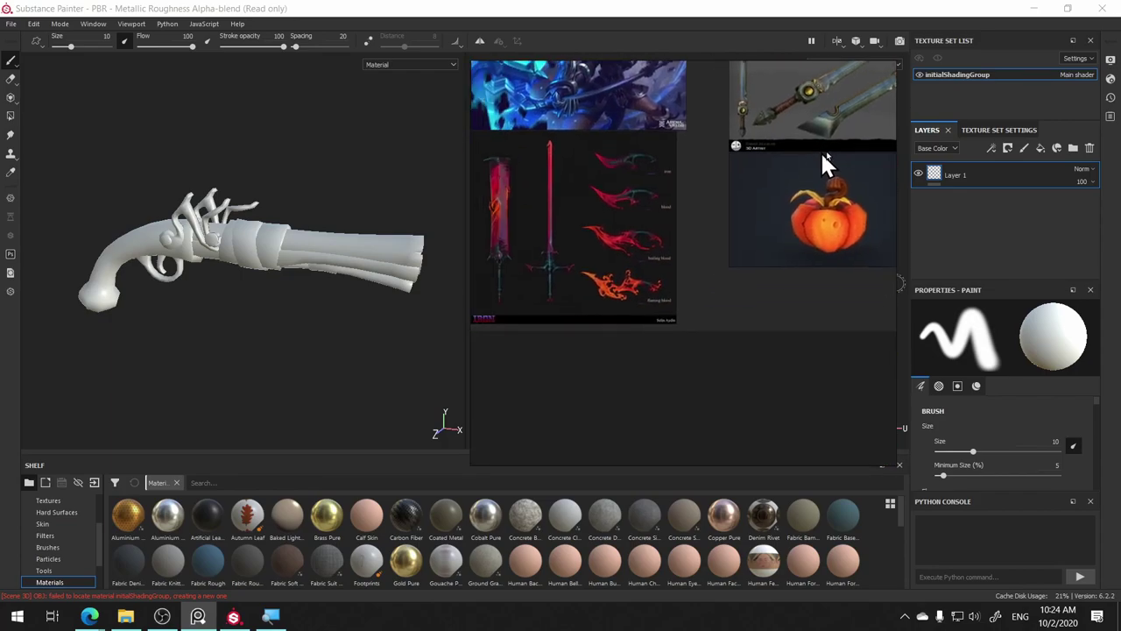
{"action": "mouse_move", "coordinate": [490, 318]}
{"action": "middle_mouse_down"}
{"action": "mouse_move", "coordinate": [776, 270]}
{"action": "mouse_move", "coordinate": [583, 526]}
{"action": "mouse_move", "coordinate": [570, 493]}
{"action": "middle_mouse_up"}
{"action": "scroll", "coordinate": [648, 275], "scroll_direction": "down", "scroll_amount": 3}
{"action": "scroll", "coordinate": [705, 328], "scroll_direction": "up", "scroll_amount": 1}
{"action": "scroll", "coordinate": [703, 319], "scroll_direction": "up", "scroll_amount": 3}
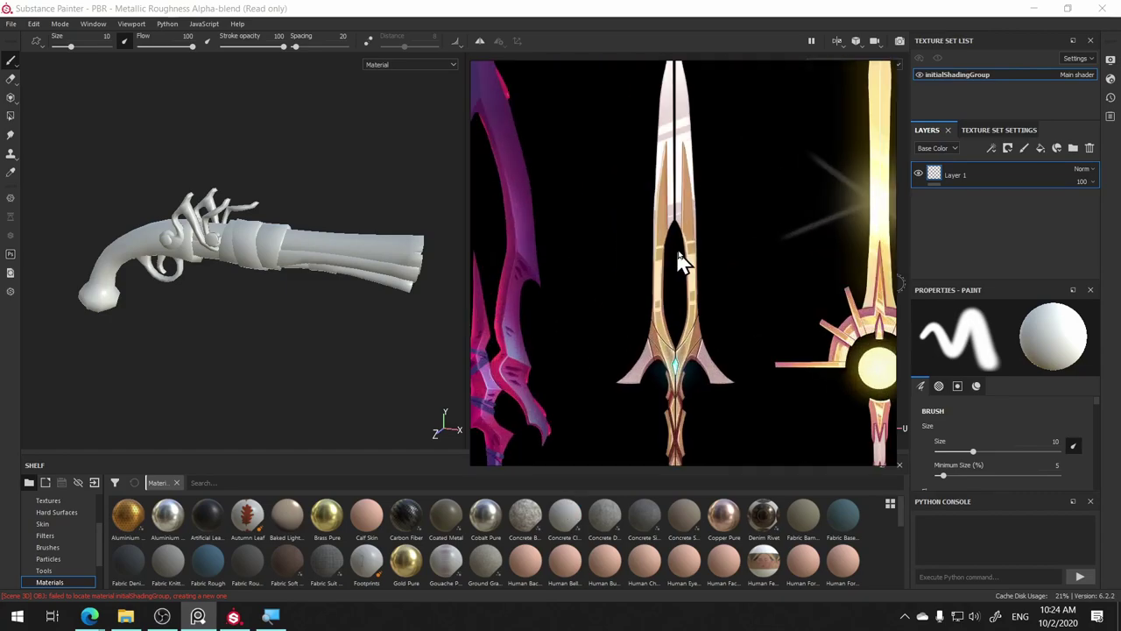
{"action": "mouse_move", "coordinate": [700, 317]}
{"action": "middle_mouse_down"}
{"action": "mouse_move", "coordinate": [502, 307]}
{"action": "mouse_move", "coordinate": [540, 303]}
{"action": "middle_mouse_up"}
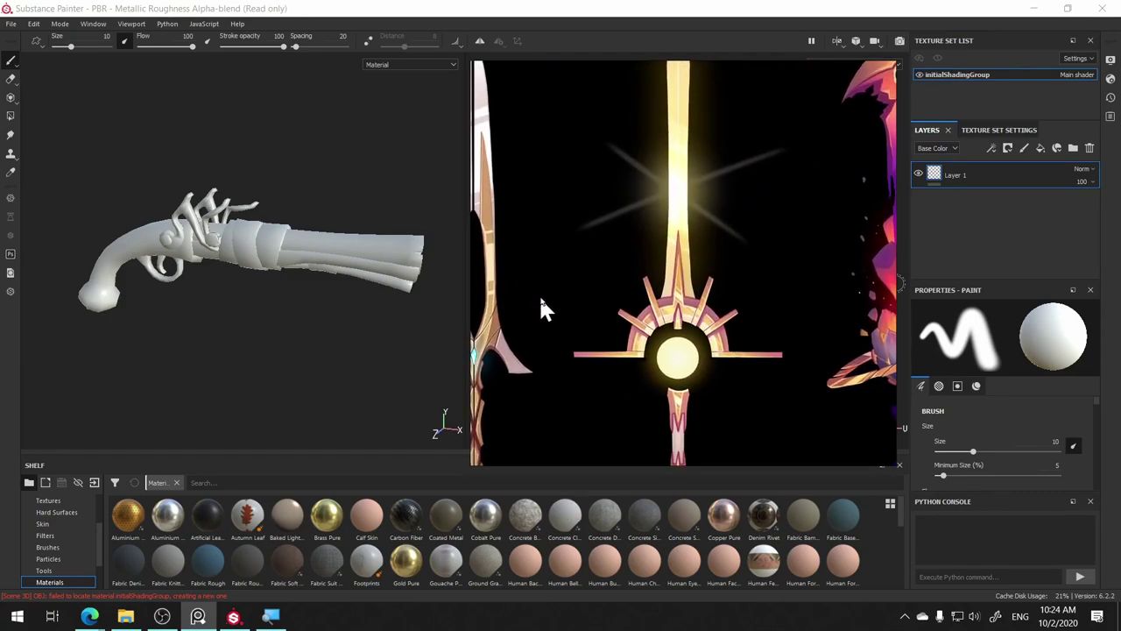
{"action": "scroll", "coordinate": [574, 377], "scroll_direction": "down", "scroll_amount": 3}
{"action": "scroll", "coordinate": [681, 270], "scroll_direction": "down", "scroll_amount": 2}
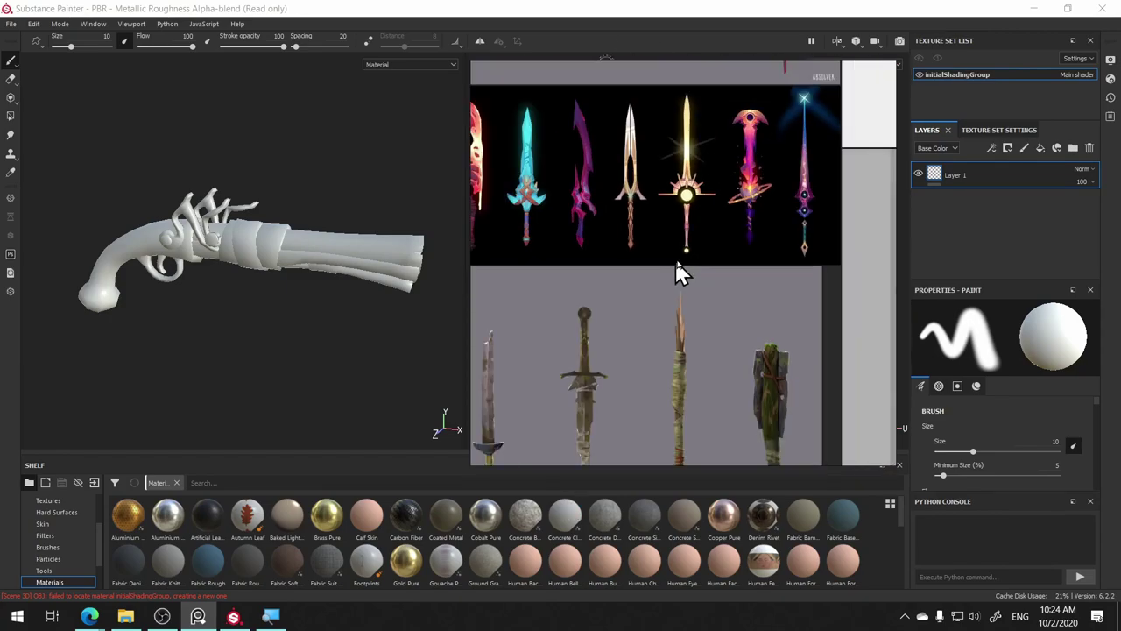
{"action": "middle_click_drag", "start_coordinate": [680, 271], "coordinate": [362, 215]}
{"action": "middle_click_drag", "start_coordinate": [671, 187], "coordinate": [640, 262]}
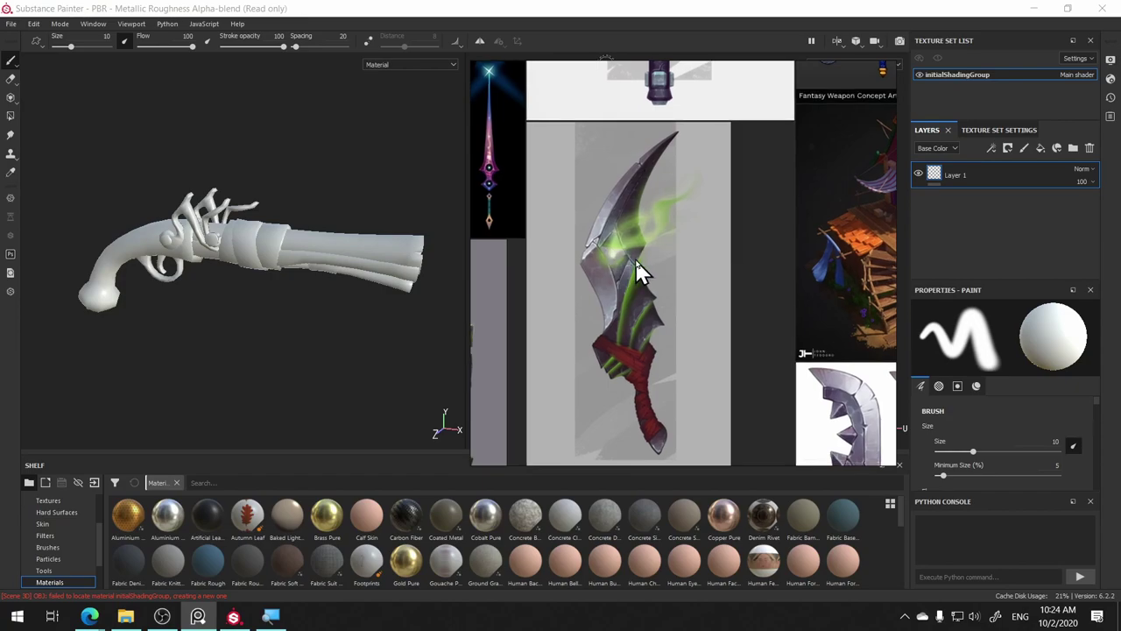
{"action": "middle_click_drag", "start_coordinate": [637, 275], "coordinate": [540, 95]}
{"action": "middle_click_drag", "start_coordinate": [650, 256], "coordinate": [731, 166]}
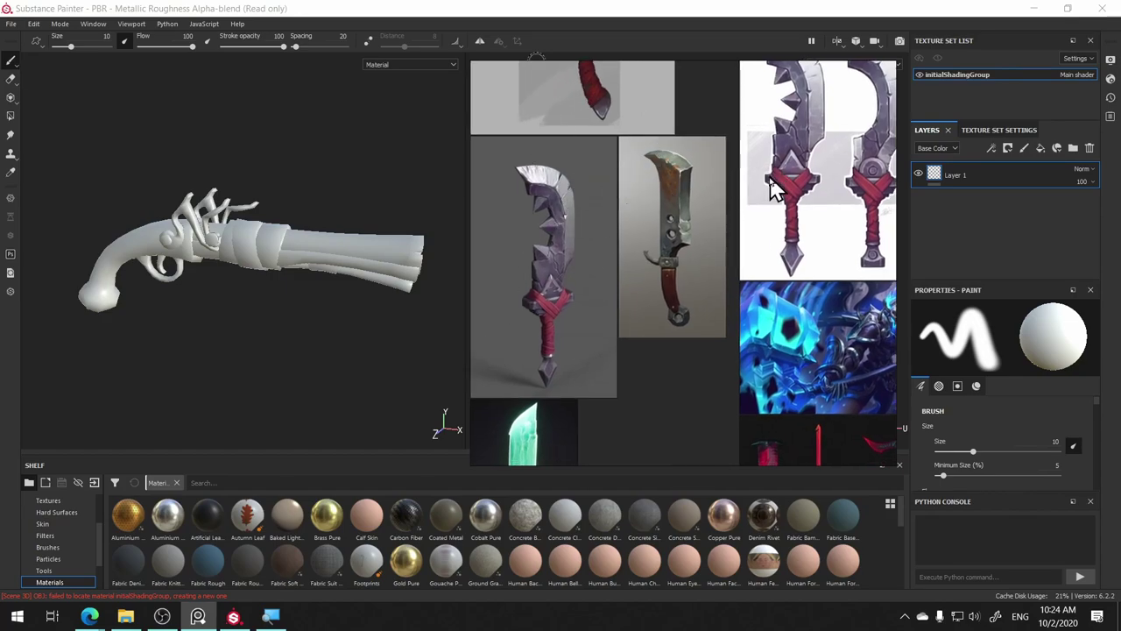
{"action": "middle_click_drag", "start_coordinate": [750, 312], "coordinate": [792, 105]}
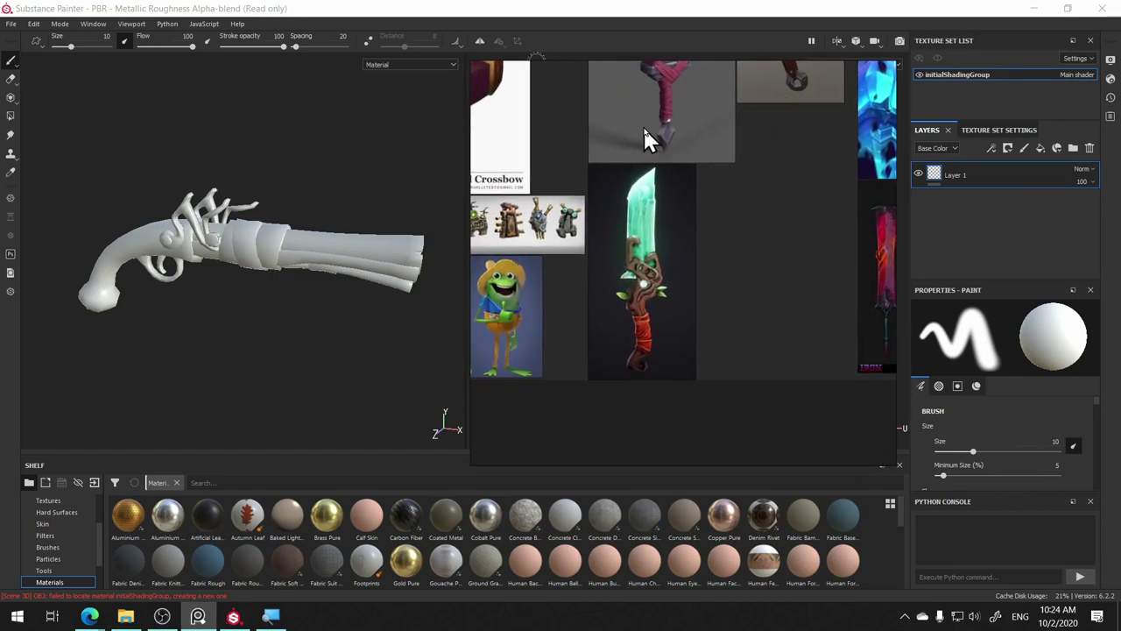
{"action": "mouse_move", "coordinate": [642, 126]}
{"action": "middle_mouse_down"}
{"action": "mouse_move", "coordinate": [623, 238]}
{"action": "mouse_move", "coordinate": [658, 359]}
{"action": "middle_mouse_up"}
{"action": "scroll", "coordinate": [658, 359], "scroll_direction": "up", "scroll_amount": 3}
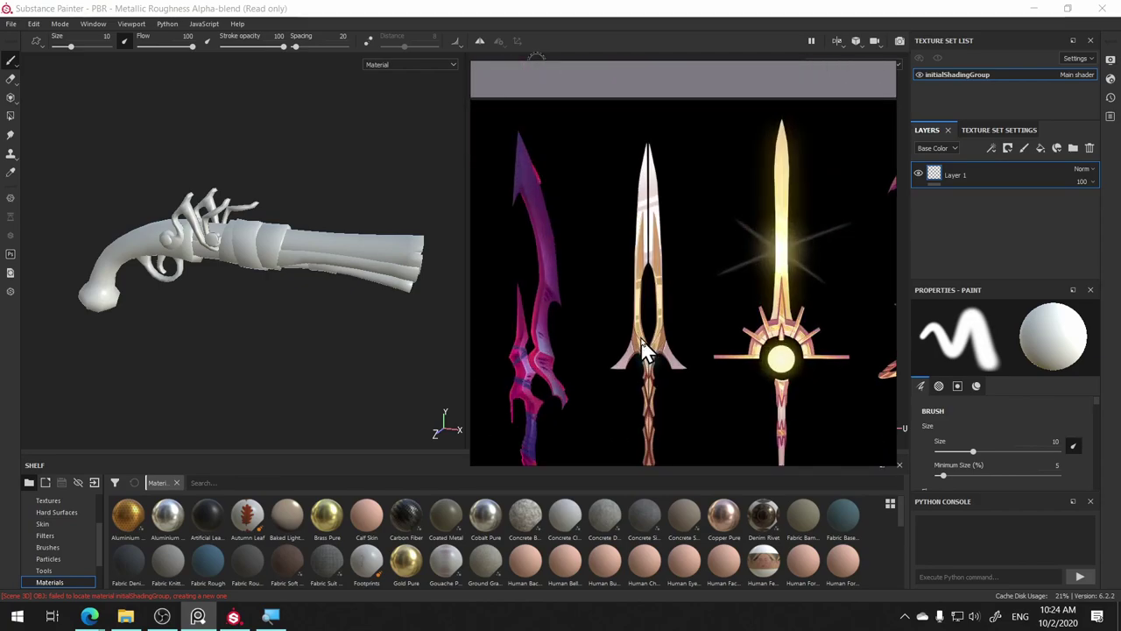
{"action": "scroll", "coordinate": [665, 412], "scroll_direction": "up", "scroll_amount": 3}
{"action": "scroll", "coordinate": [648, 311], "scroll_direction": "down", "scroll_amount": 3}
{"action": "mouse_move", "coordinate": [648, 311]}
{"action": "middle_mouse_down"}
{"action": "mouse_move", "coordinate": [721, 230]}
{"action": "mouse_move", "coordinate": [695, 251]}
{"action": "middle_mouse_up"}
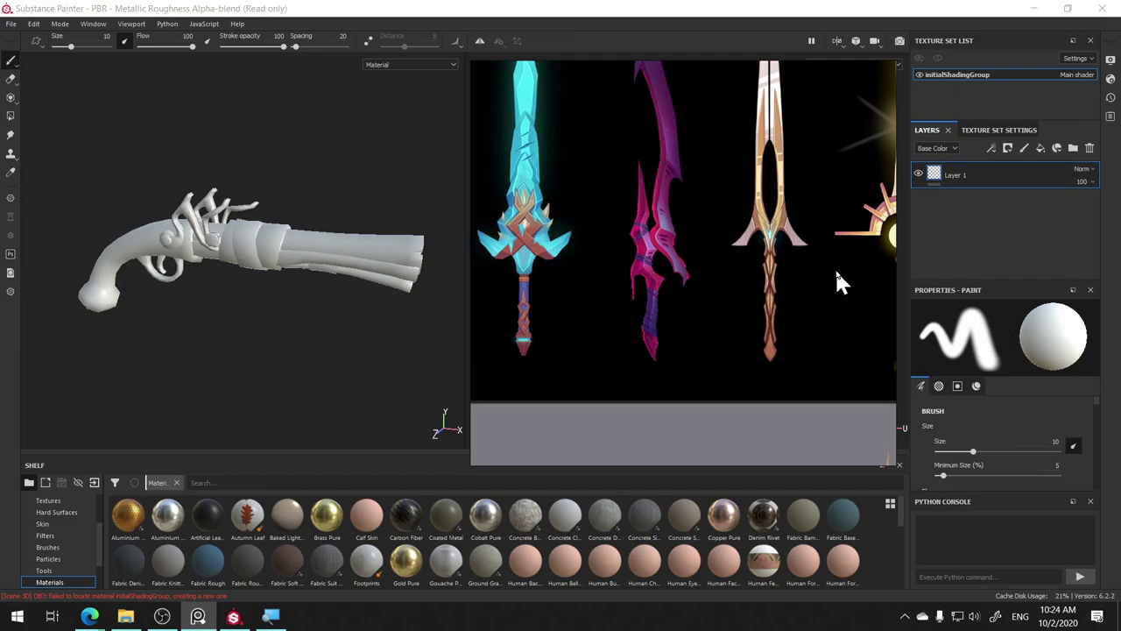
{"action": "middle_click_drag", "start_coordinate": [680, 153], "coordinate": [698, 267]}
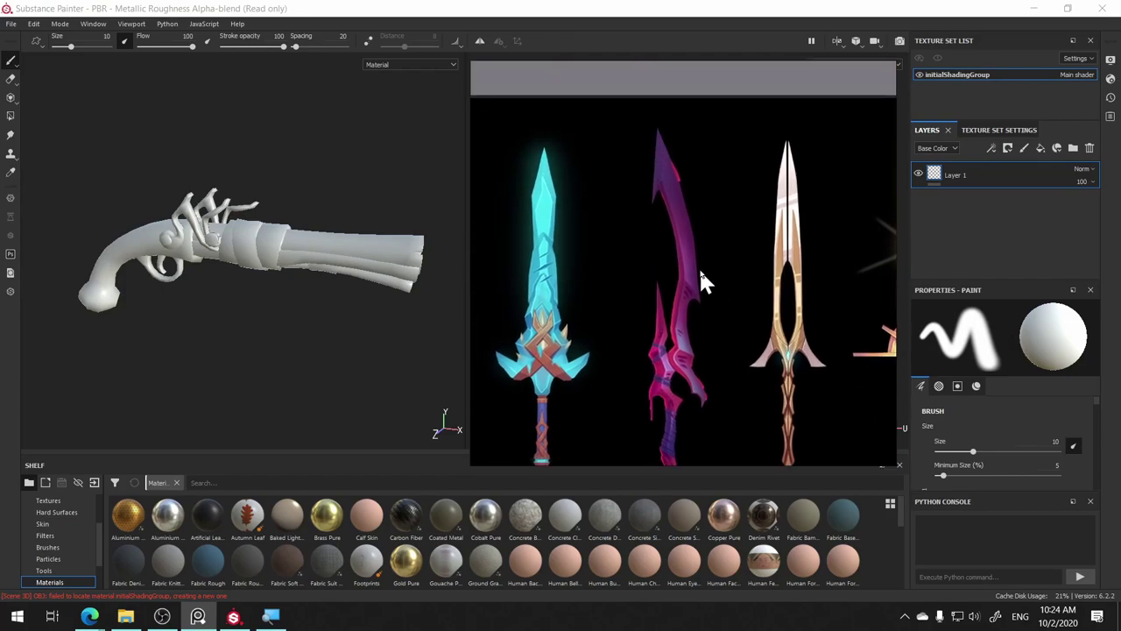
{"action": "scroll", "coordinate": [716, 302], "scroll_direction": "down", "scroll_amount": 3}
{"action": "scroll", "coordinate": [648, 233], "scroll_direction": "up", "scroll_amount": 2}
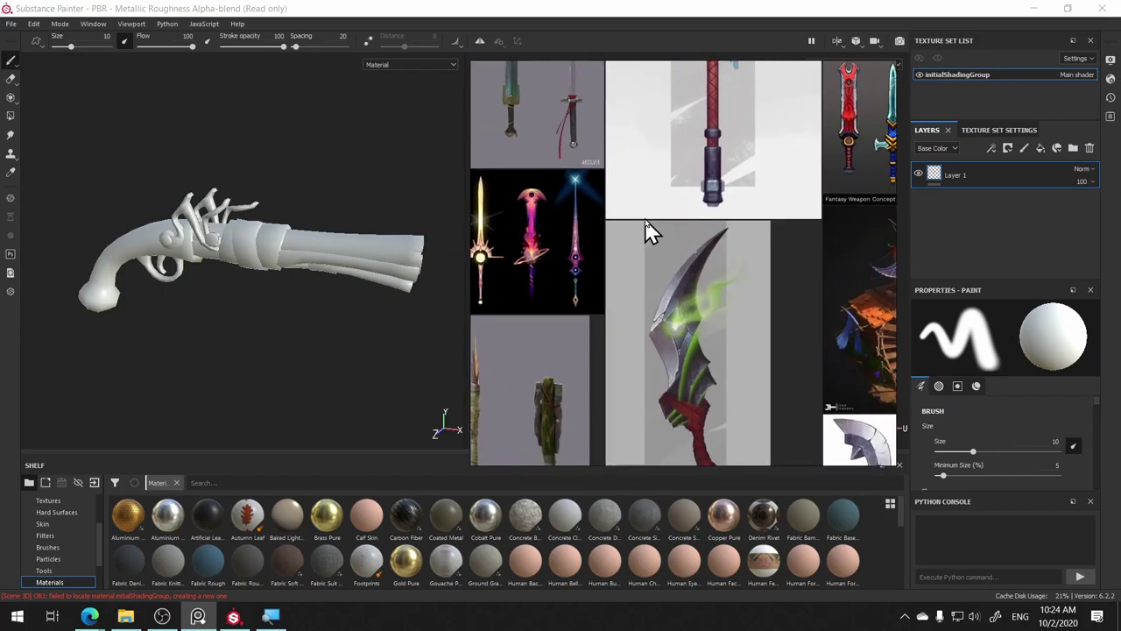
{"action": "middle_click_drag", "start_coordinate": [648, 233], "coordinate": [724, 183]}
{"action": "scroll", "coordinate": [648, 262], "scroll_direction": "up", "scroll_amount": 2}
{"action": "middle_click_drag", "start_coordinate": [645, 250], "coordinate": [767, 228]}
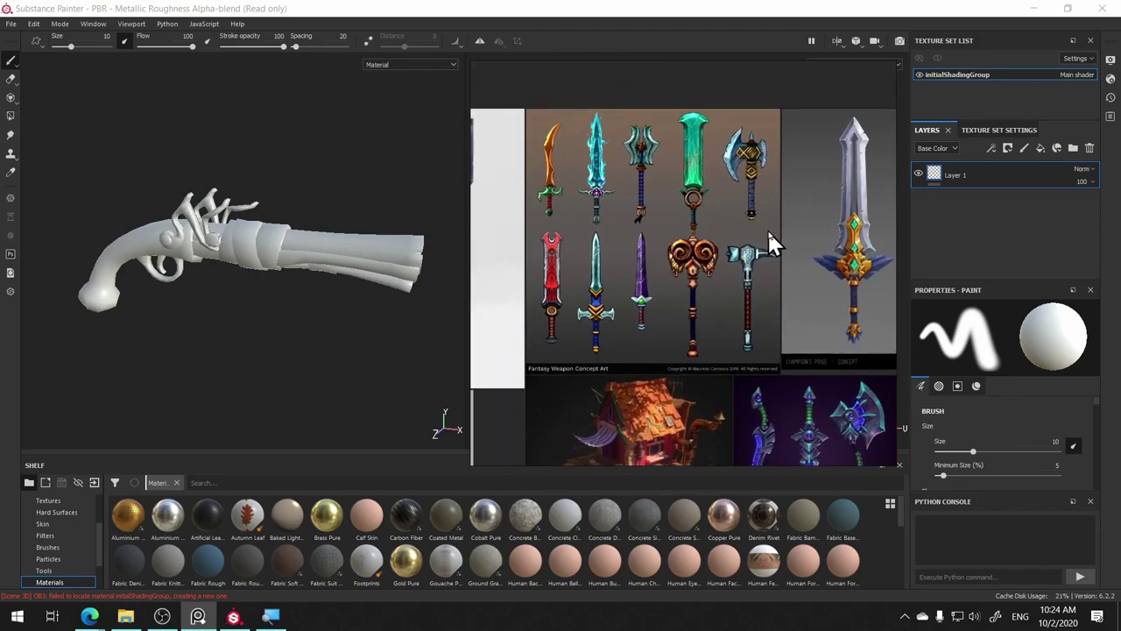
{"action": "scroll", "coordinate": [555, 163], "scroll_direction": "up", "scroll_amount": 2}
{"action": "scroll", "coordinate": [556, 162], "scroll_direction": "up", "scroll_amount": 2}
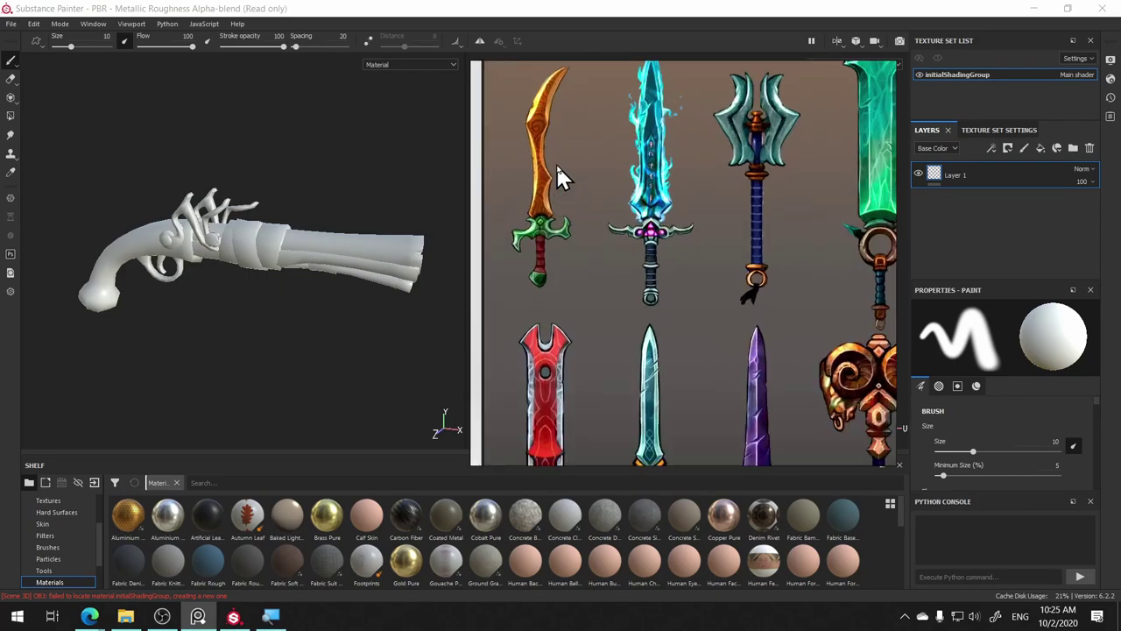
{"action": "scroll", "coordinate": [555, 162], "scroll_direction": "up", "scroll_amount": 1}
{"action": "mouse_move", "coordinate": [555, 162]}
{"action": "middle_mouse_down"}
{"action": "mouse_move", "coordinate": [571, 233]}
{"action": "mouse_move", "coordinate": [591, 235]}
{"action": "middle_mouse_up"}
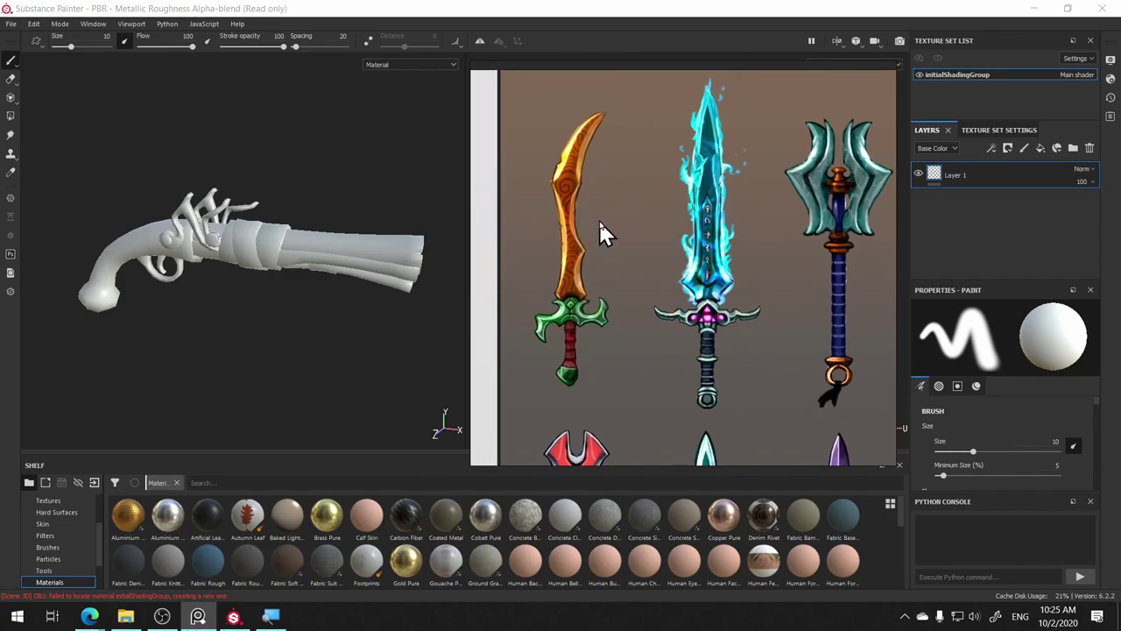
{"action": "middle_click_drag", "start_coordinate": [675, 263], "coordinate": [599, 188]}
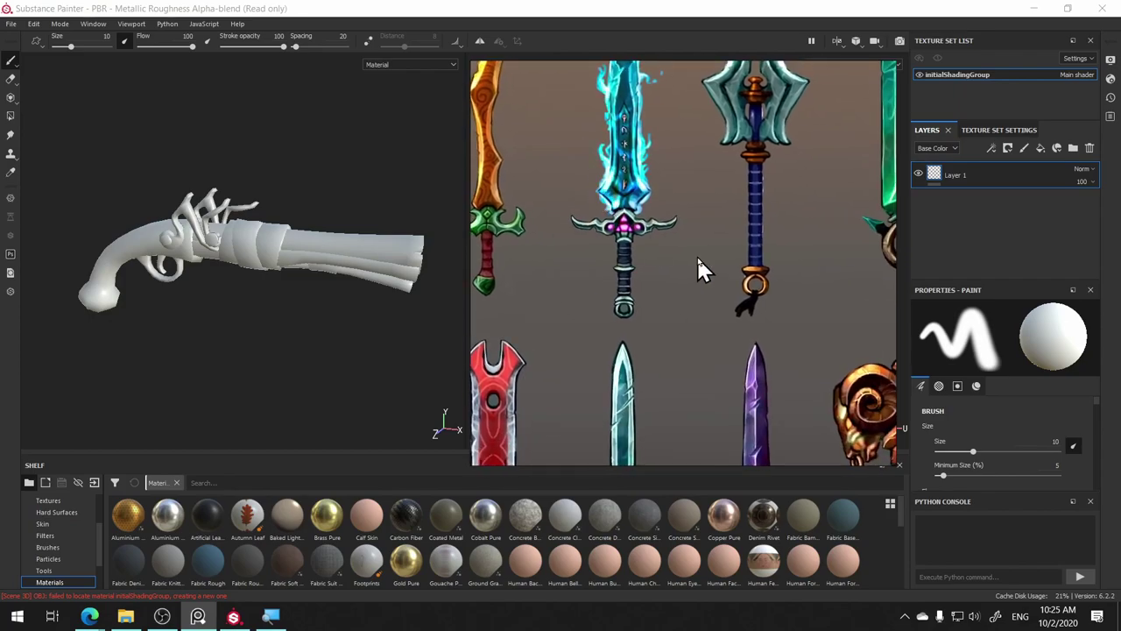
{"action": "middle_click_drag", "start_coordinate": [699, 260], "coordinate": [666, 237]}
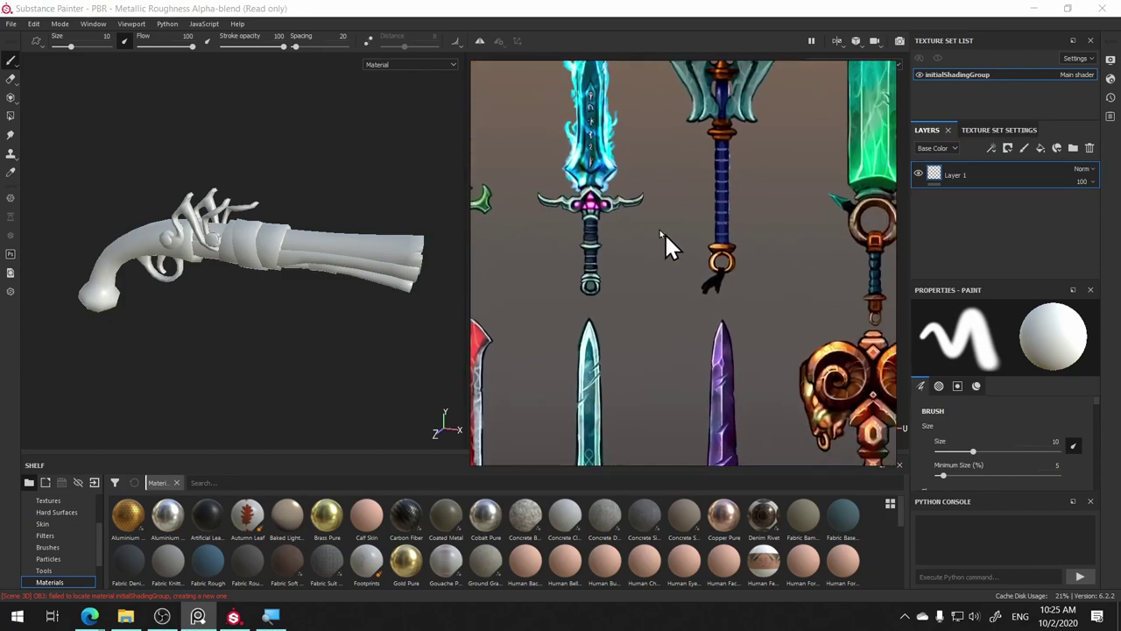
{"action": "mouse_move", "coordinate": [850, 254]}
{"action": "middle_mouse_down"}
{"action": "mouse_move", "coordinate": [695, 237]}
{"action": "mouse_move", "coordinate": [525, 288]}
{"action": "middle_mouse_up"}
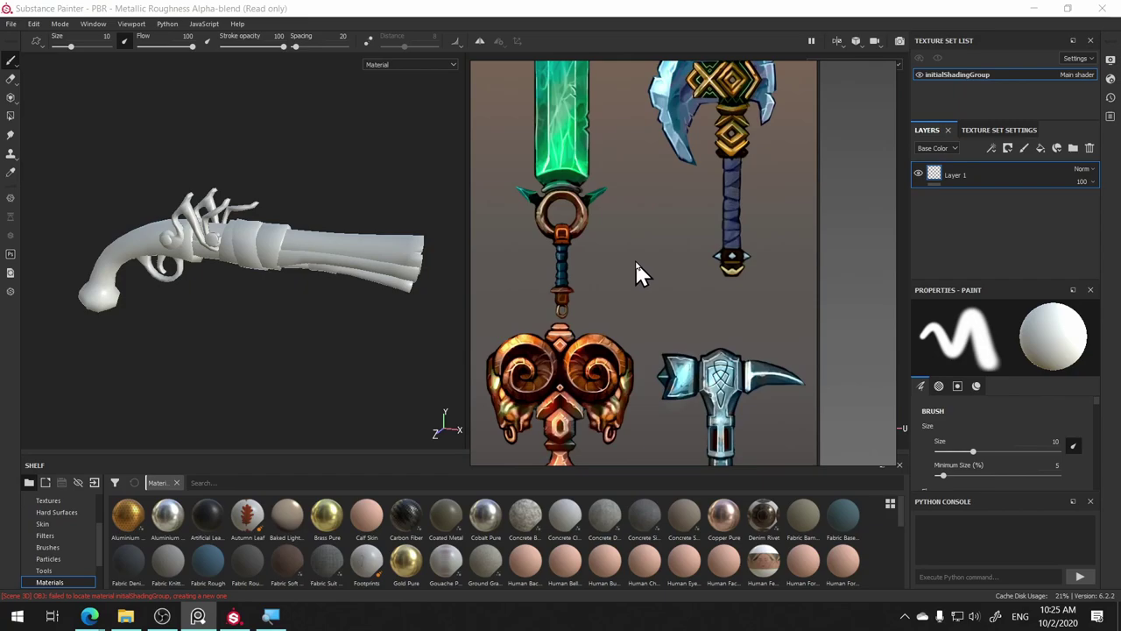
{"action": "middle_click_drag", "start_coordinate": [677, 238], "coordinate": [438, 242]}
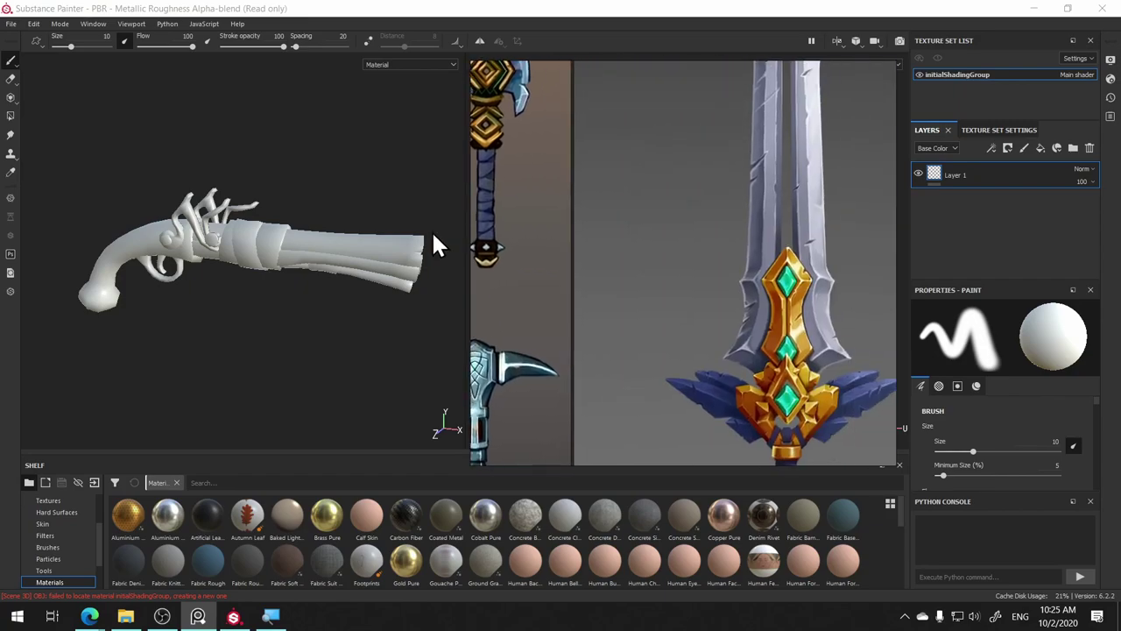
{"action": "middle_click_drag", "start_coordinate": [625, 249], "coordinate": [520, 245]}
{"action": "middle_click_drag", "start_coordinate": [704, 262], "coordinate": [573, 260]}
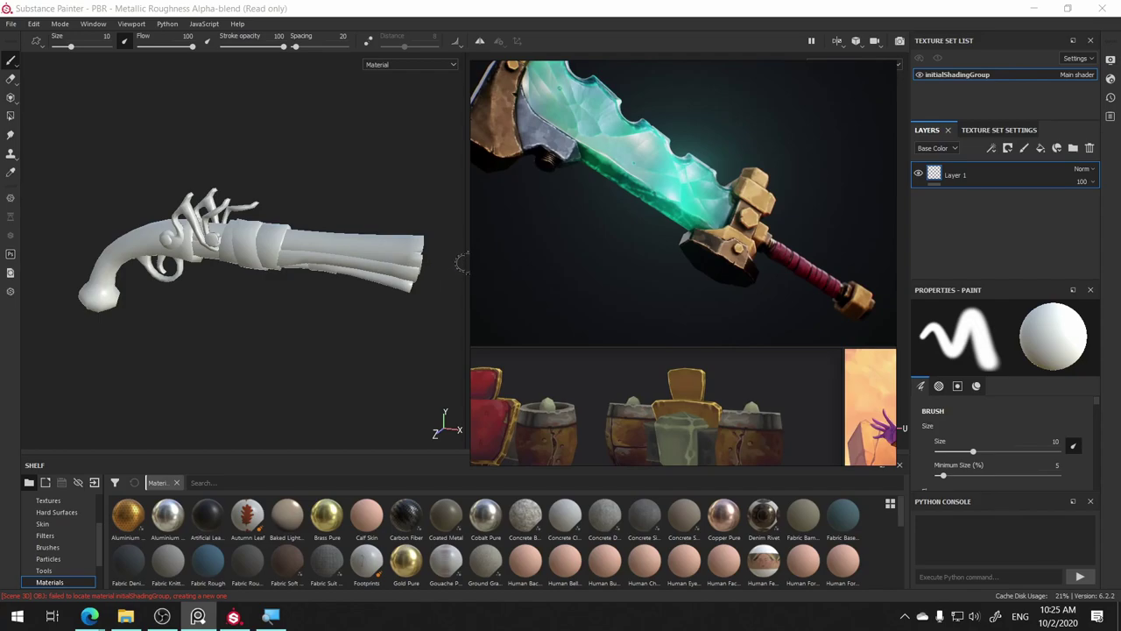
{"action": "middle_click_drag", "start_coordinate": [530, 279], "coordinate": [625, 240]}
{"action": "scroll", "coordinate": [625, 240], "scroll_direction": "down", "scroll_amount": 3}
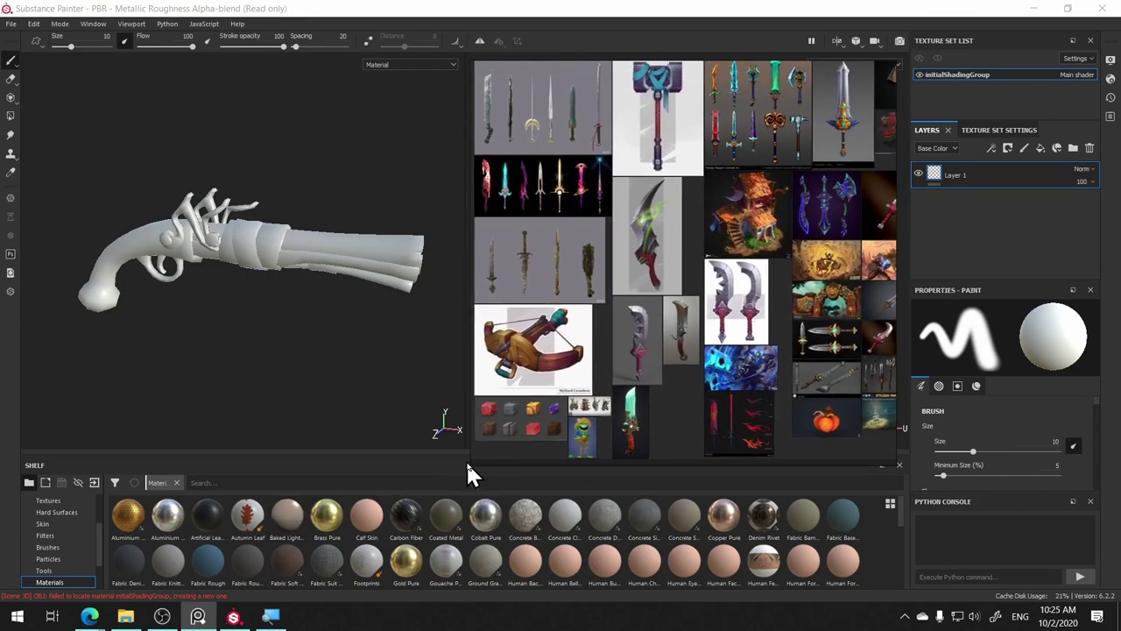
- Enlarge the PureRef window and zoom in on the big sword's blade, guard and grip
{"action": "left_click_drag", "start_coordinate": [470, 463], "coordinate": [241, 601]}
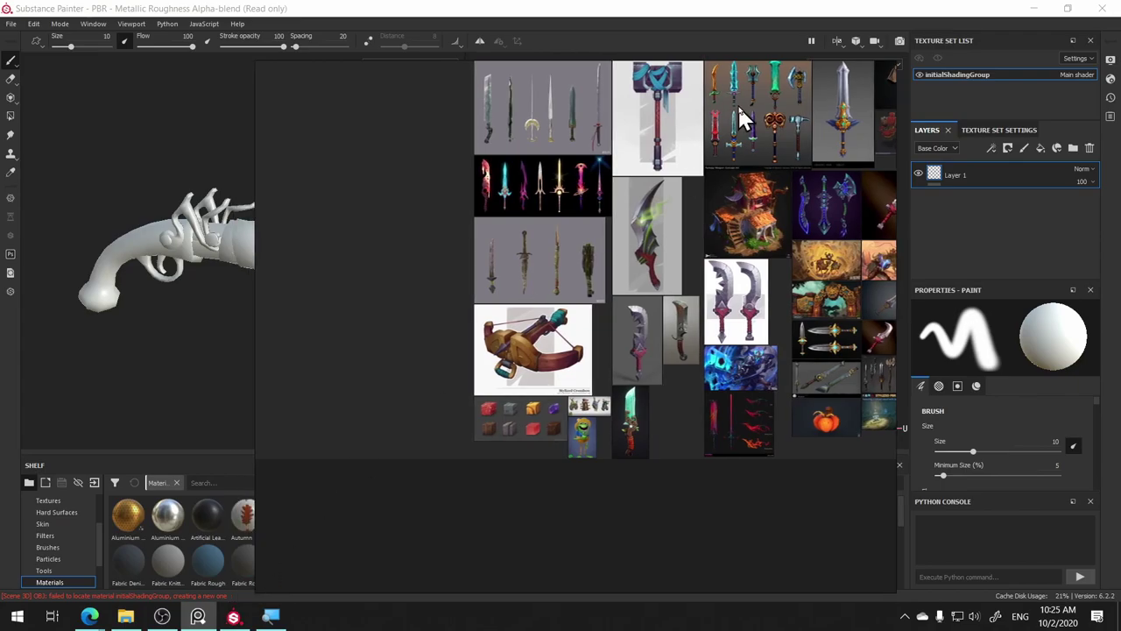
{"action": "scroll", "coordinate": [547, 218], "scroll_direction": "up", "scroll_amount": 1}
{"action": "scroll", "coordinate": [493, 233], "scroll_direction": "up", "scroll_amount": 3}
{"action": "scroll", "coordinate": [493, 233], "scroll_direction": "down", "scroll_amount": 1}
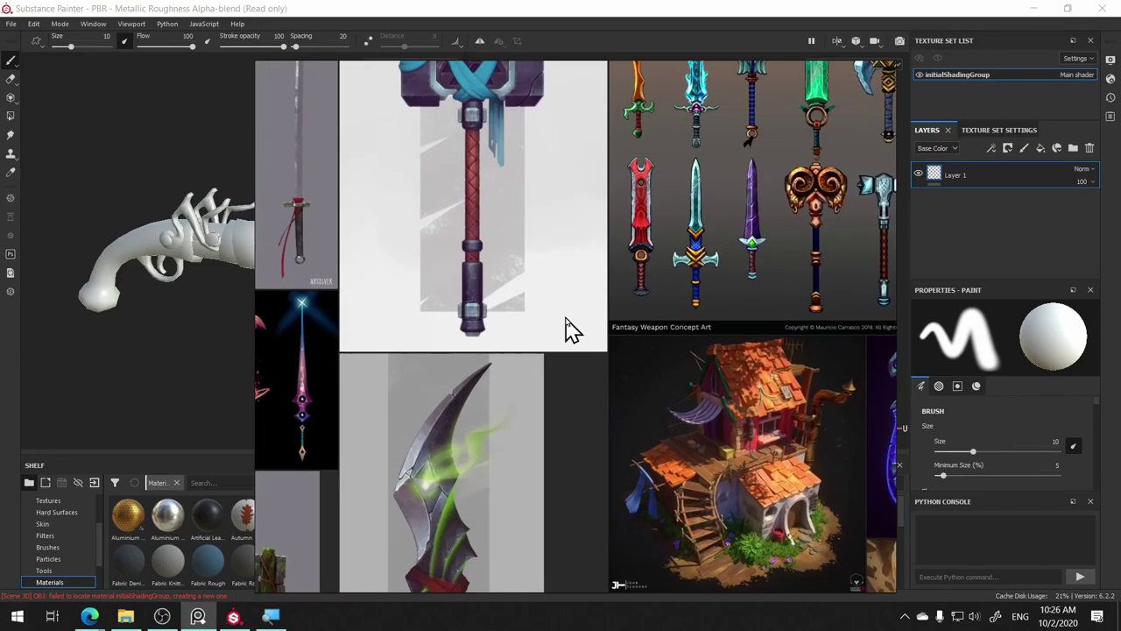
{"action": "scroll", "coordinate": [570, 325], "scroll_direction": "down", "scroll_amount": 1}
{"action": "scroll", "coordinate": [551, 288], "scroll_direction": "down", "scroll_amount": 1}
{"action": "scroll", "coordinate": [580, 300], "scroll_direction": "down", "scroll_amount": 1}
{"action": "middle_click_drag", "start_coordinate": [554, 190], "coordinate": [428, 184]}
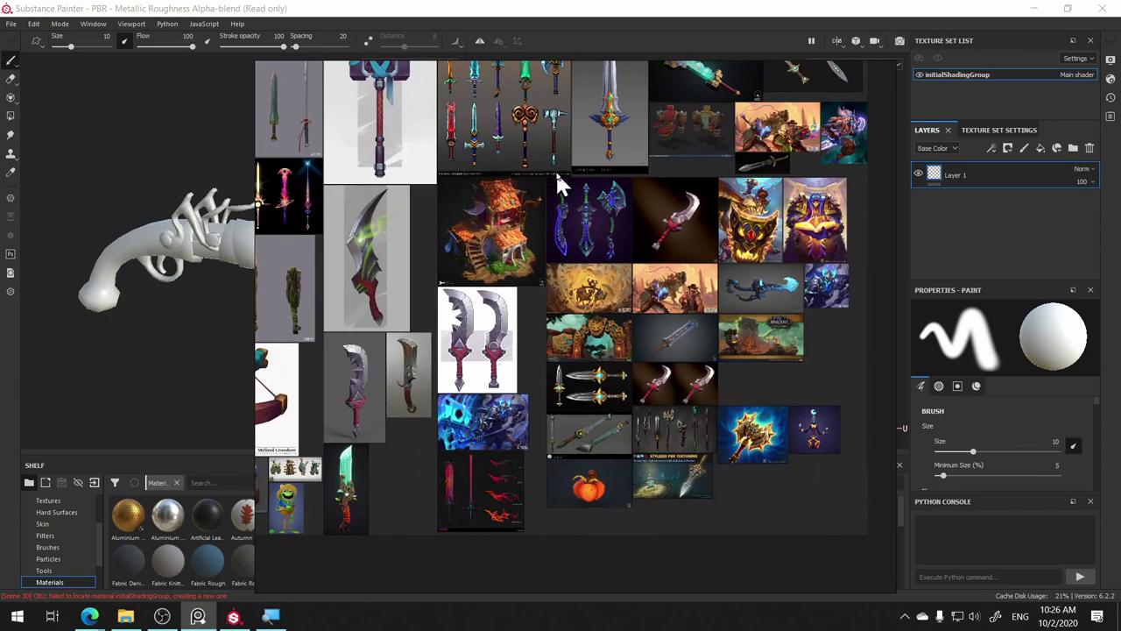
{"action": "scroll", "coordinate": [555, 171], "scroll_direction": "up", "scroll_amount": 2}
{"action": "mouse_move", "coordinate": [526, 145]}
{"action": "middle_mouse_down"}
{"action": "mouse_move", "coordinate": [668, 343]}
{"action": "mouse_move", "coordinate": [452, 318]}
{"action": "middle_mouse_up"}
{"action": "scroll", "coordinate": [473, 302], "scroll_direction": "up", "scroll_amount": 1}
{"action": "scroll", "coordinate": [543, 245], "scroll_direction": "up", "scroll_amount": 3}
{"action": "mouse_move", "coordinate": [606, 202]}
{"action": "middle_mouse_down"}
{"action": "mouse_move", "coordinate": [345, 420]}
{"action": "mouse_move", "coordinate": [433, 531]}
{"action": "middle_mouse_up"}
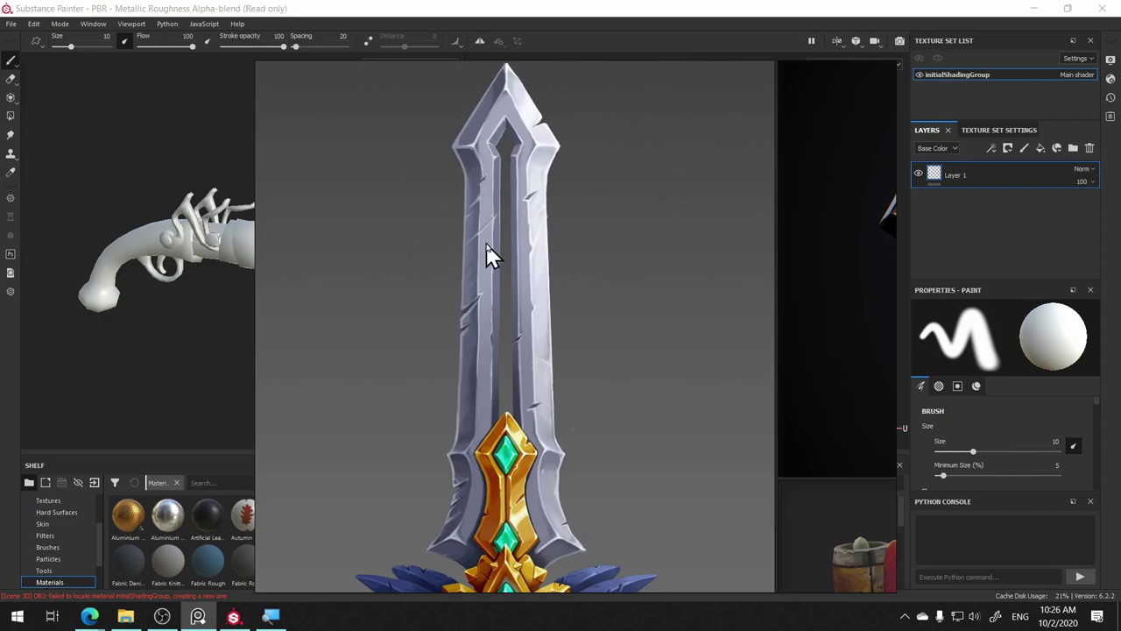
{"action": "middle_click_drag", "start_coordinate": [433, 435], "coordinate": [450, 183]}
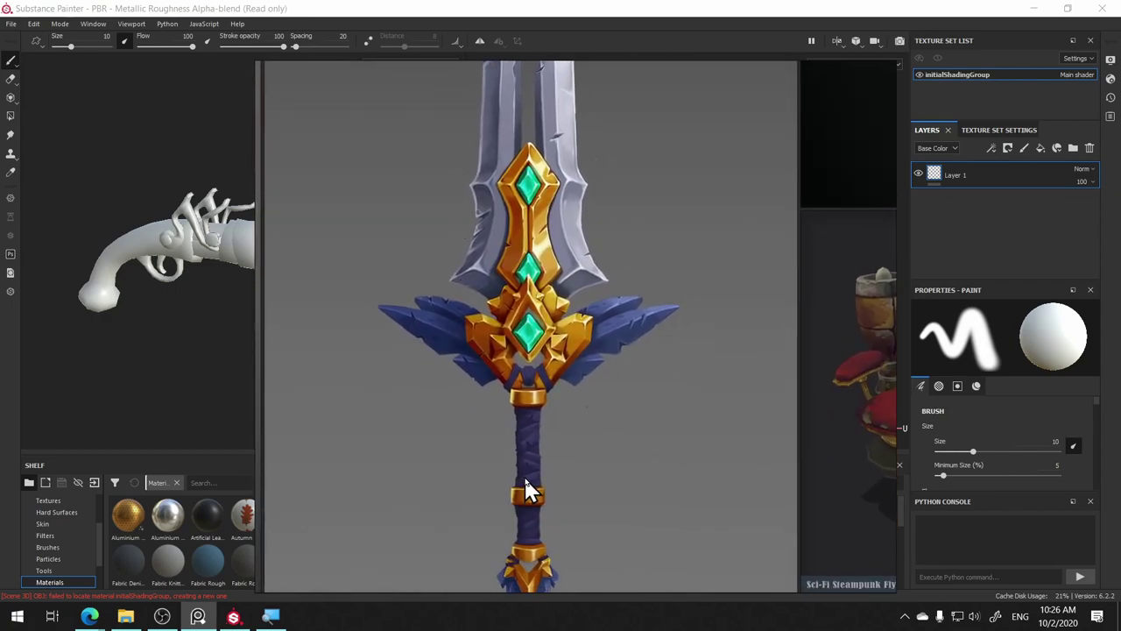
- Pan across the reference collage to reveal the images lower down
{"action": "scroll", "coordinate": [499, 490], "scroll_direction": "down", "scroll_amount": 5}
{"action": "middle_click_drag", "start_coordinate": [531, 487], "coordinate": [320, 442]}
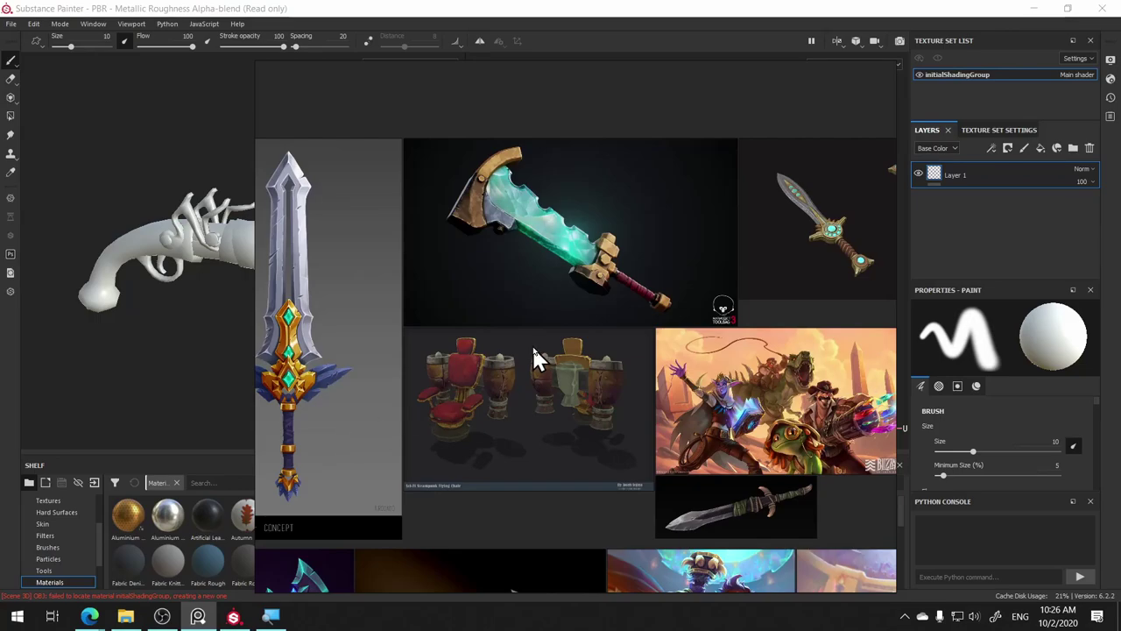
{"action": "middle_click_drag", "start_coordinate": [582, 356], "coordinate": [474, 332]}
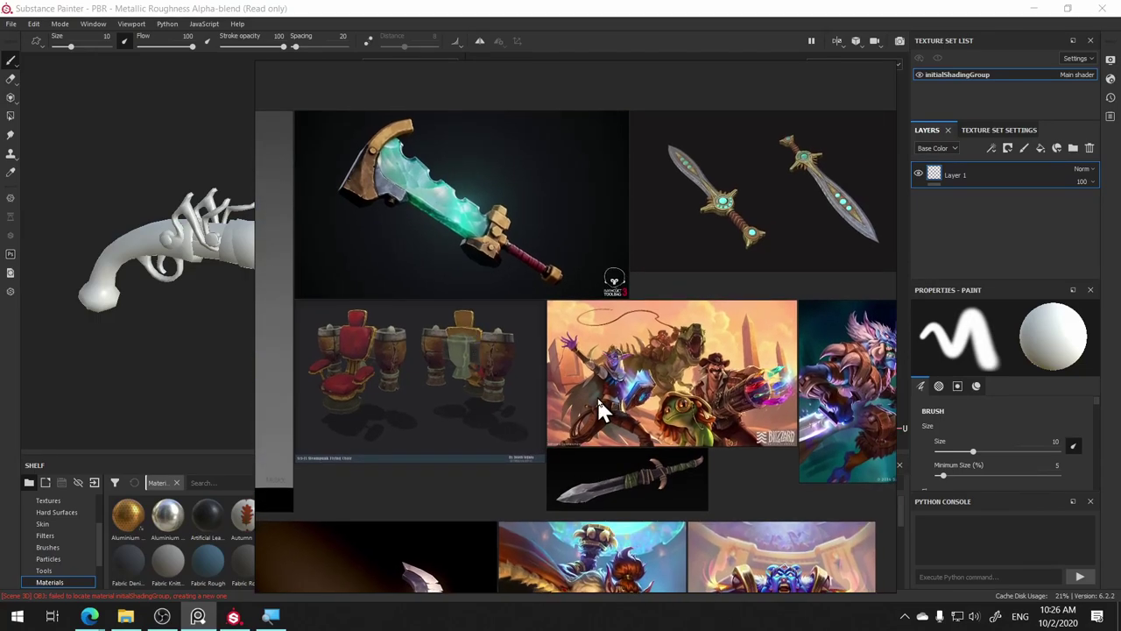
{"action": "mouse_move", "coordinate": [596, 395]}
{"action": "middle_mouse_down"}
{"action": "mouse_move", "coordinate": [449, 458]}
{"action": "mouse_move", "coordinate": [498, 303]}
{"action": "middle_mouse_up"}
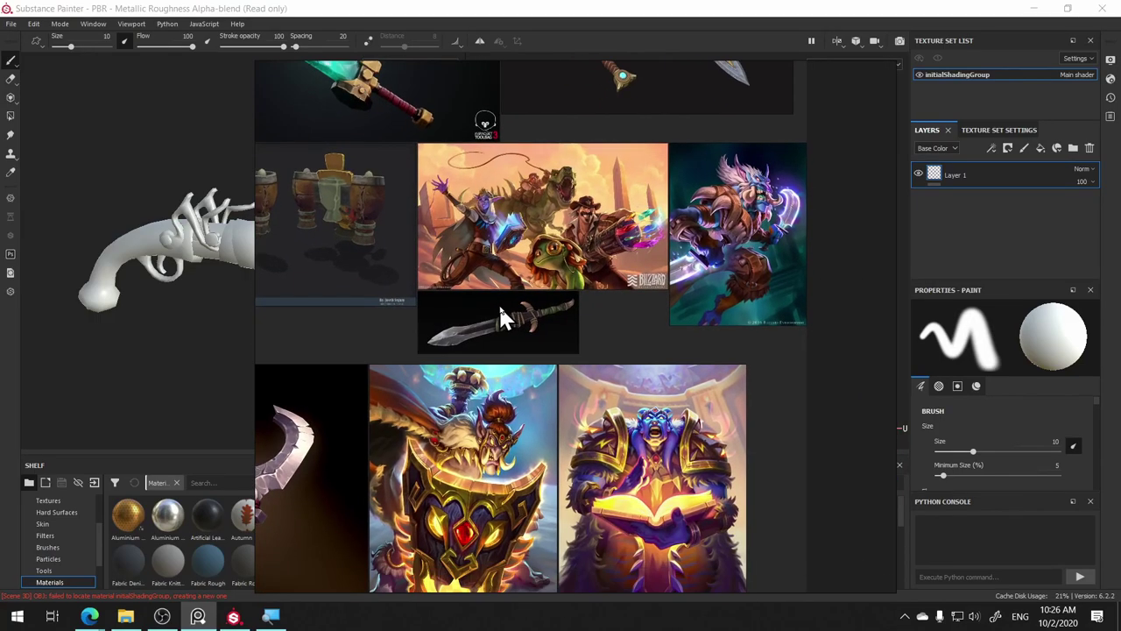
{"action": "scroll", "coordinate": [507, 299], "scroll_direction": "up", "scroll_amount": 3}
{"action": "scroll", "coordinate": [364, 263], "scroll_direction": "down", "scroll_amount": 1}
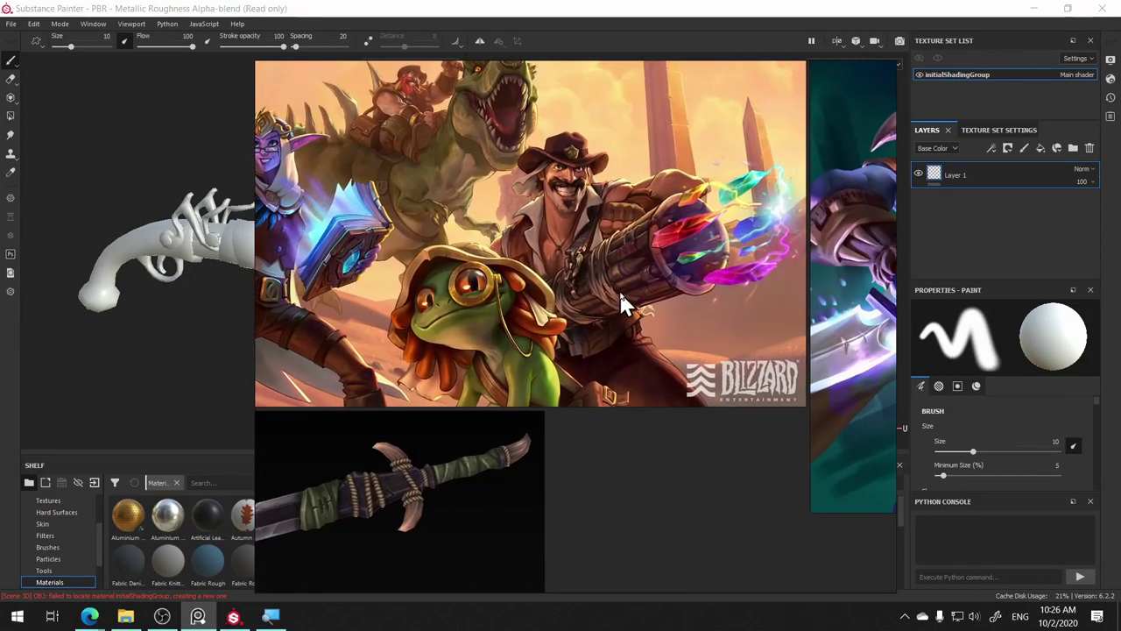
{"action": "middle_click_drag", "start_coordinate": [621, 291], "coordinate": [423, 55]}
{"action": "scroll", "coordinate": [528, 120], "scroll_direction": "up", "scroll_amount": 3}
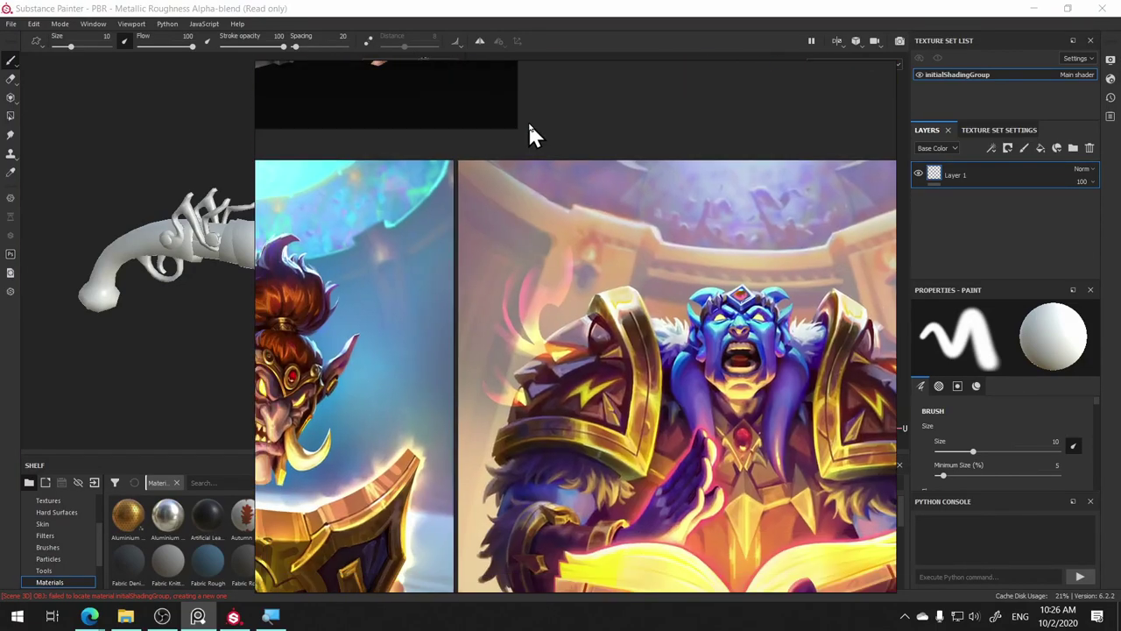
{"action": "scroll", "coordinate": [479, 243], "scroll_direction": "up", "scroll_amount": 1}
{"action": "scroll", "coordinate": [481, 321], "scroll_direction": "up", "scroll_amount": 1}
{"action": "scroll", "coordinate": [521, 304], "scroll_direction": "up", "scroll_amount": 2}
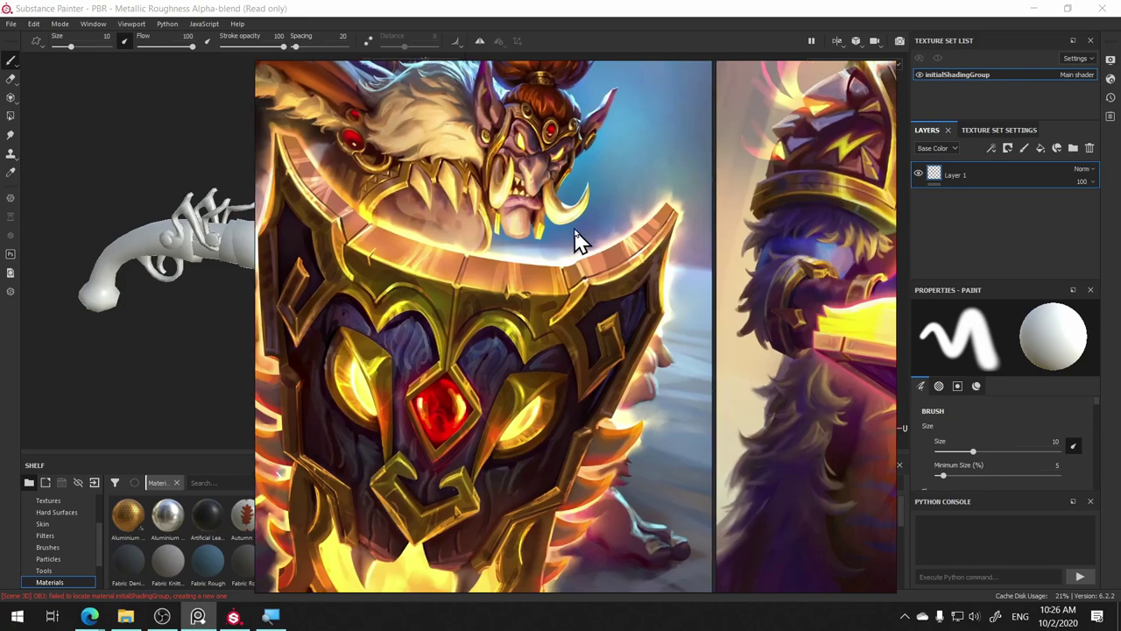
- Frame the troll's shield artwork and centre the temple reference image
{"action": "middle_click_drag", "start_coordinate": [545, 282], "coordinate": [744, 114]}
{"action": "scroll", "coordinate": [630, 183], "scroll_direction": "down", "scroll_amount": 3}
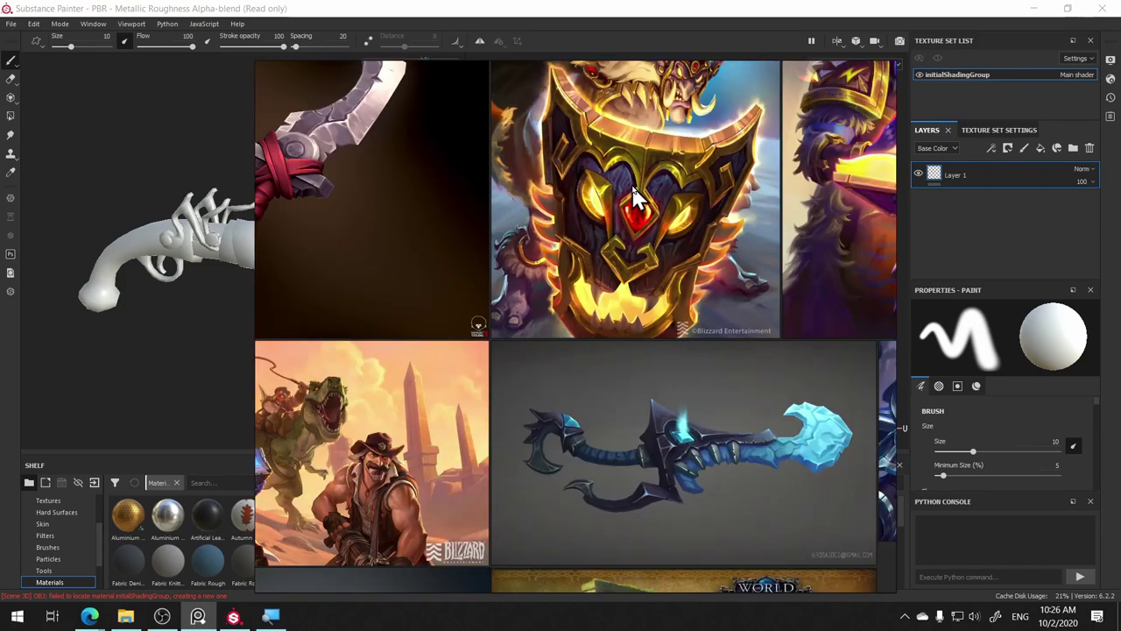
{"action": "scroll", "coordinate": [599, 206], "scroll_direction": "down", "scroll_amount": 1}
{"action": "mouse_move", "coordinate": [599, 206]}
{"action": "middle_mouse_down"}
{"action": "mouse_move", "coordinate": [537, 296]}
{"action": "mouse_move", "coordinate": [712, 155]}
{"action": "middle_mouse_up"}
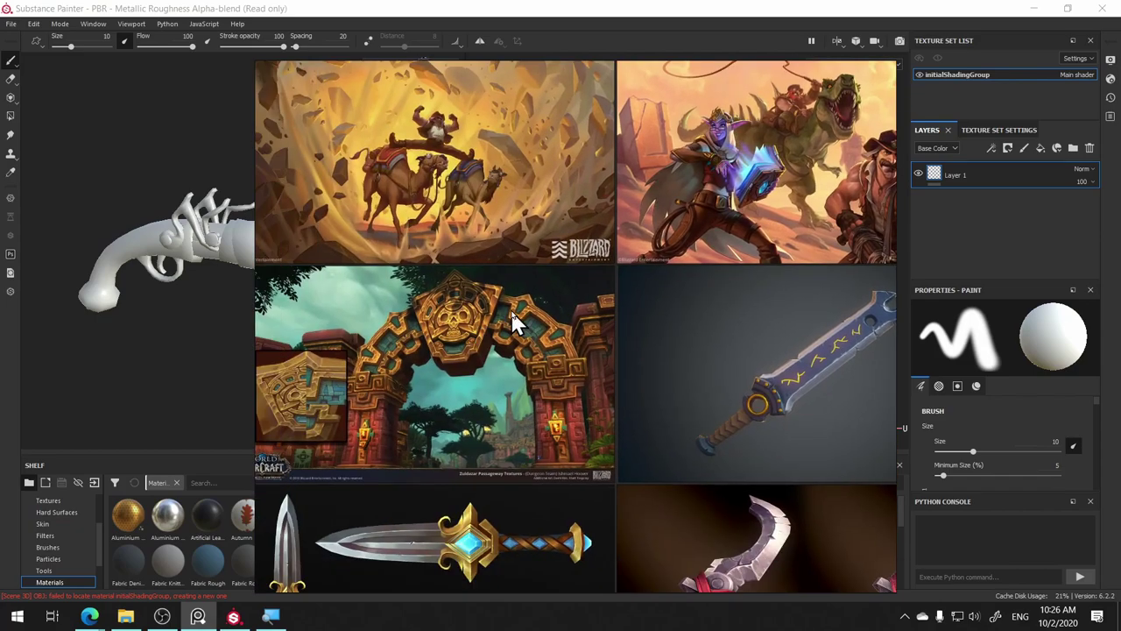
{"action": "scroll", "coordinate": [513, 321], "scroll_direction": "up", "scroll_amount": 1}
{"action": "middle_click_drag", "start_coordinate": [514, 321], "coordinate": [655, 287]}
{"action": "scroll", "coordinate": [593, 338], "scroll_direction": "down", "scroll_amount": 1}
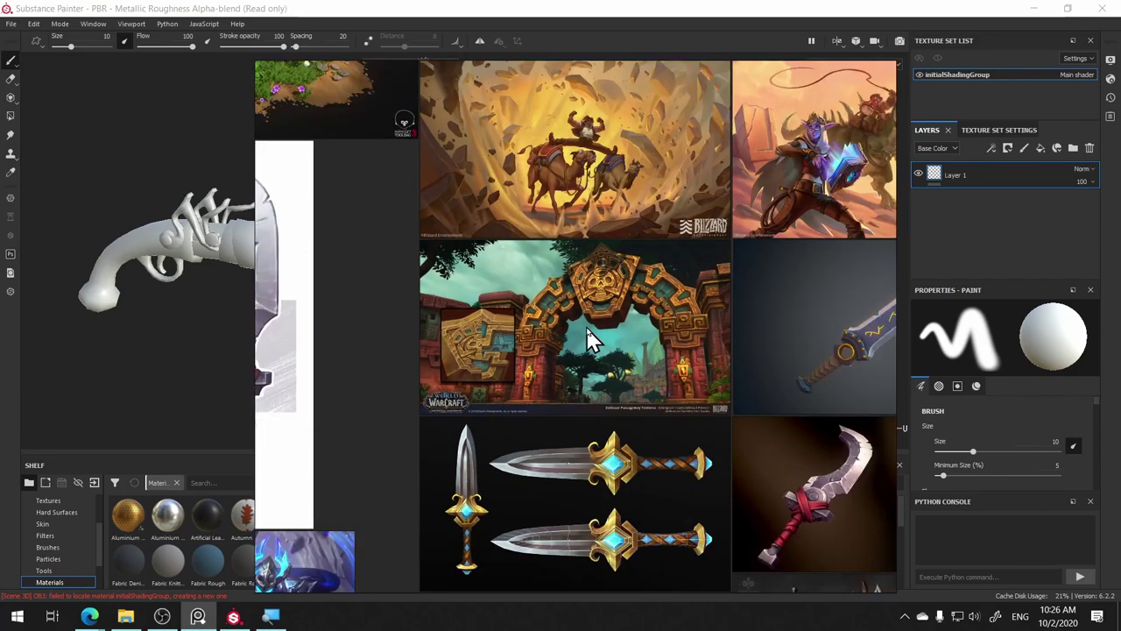
{"action": "scroll", "coordinate": [528, 355], "scroll_direction": "down", "scroll_amount": 1}
- Bring the Stylized Crossbow reference into view and centre it, zoomed in
{"action": "middle_click_drag", "start_coordinate": [528, 355], "coordinate": [601, 87]}
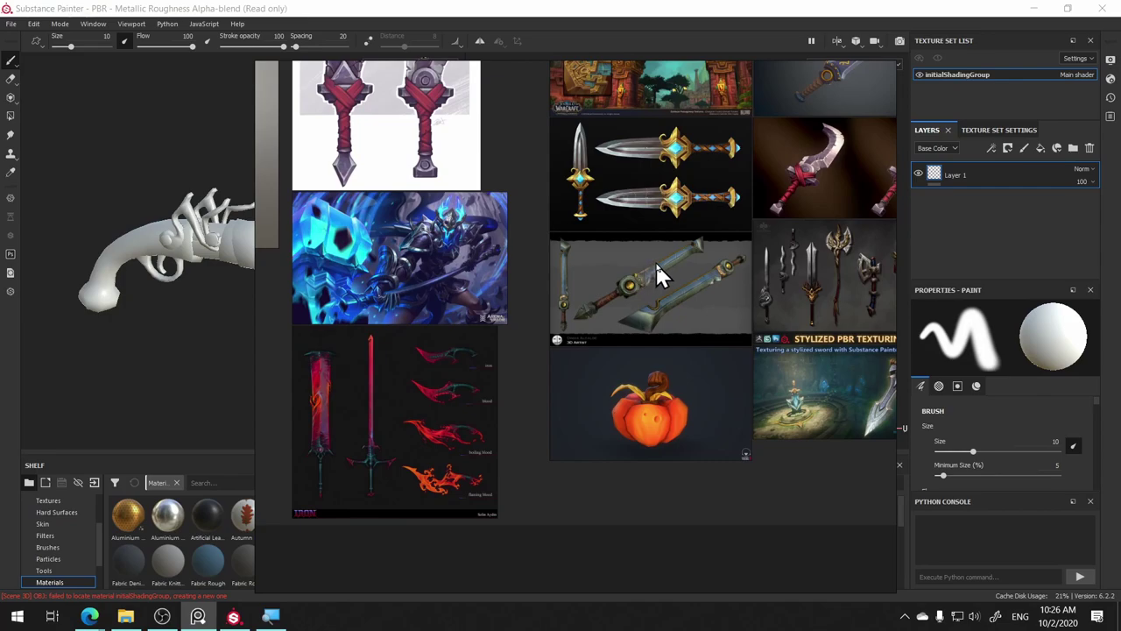
{"action": "middle_click_drag", "start_coordinate": [583, 263], "coordinate": [719, 242]}
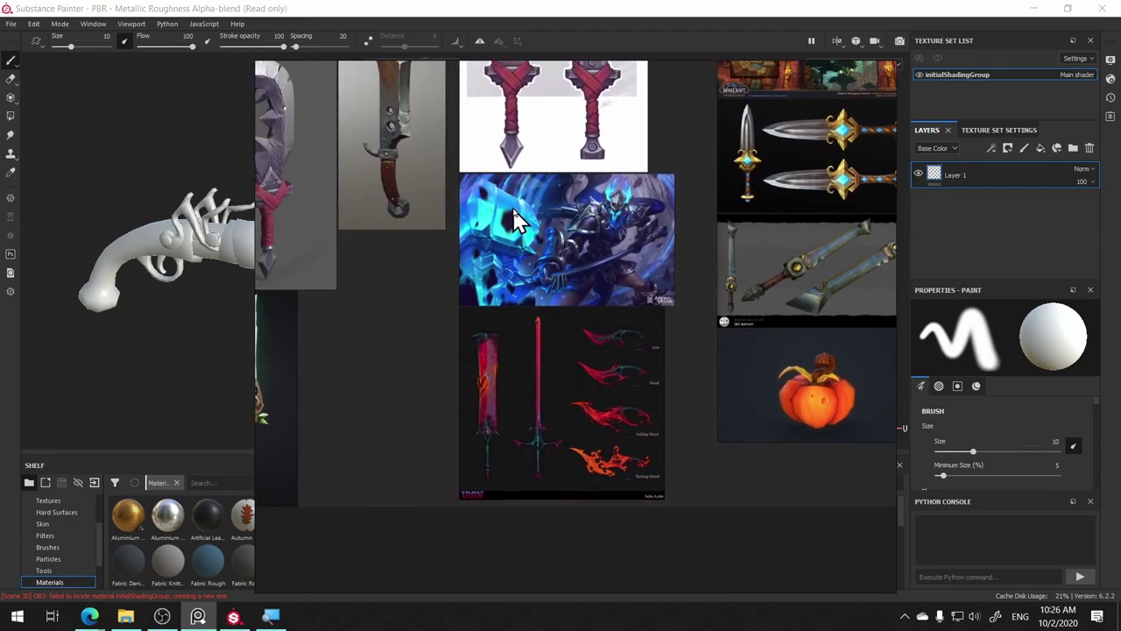
{"action": "middle_click_drag", "start_coordinate": [435, 220], "coordinate": [709, 236]}
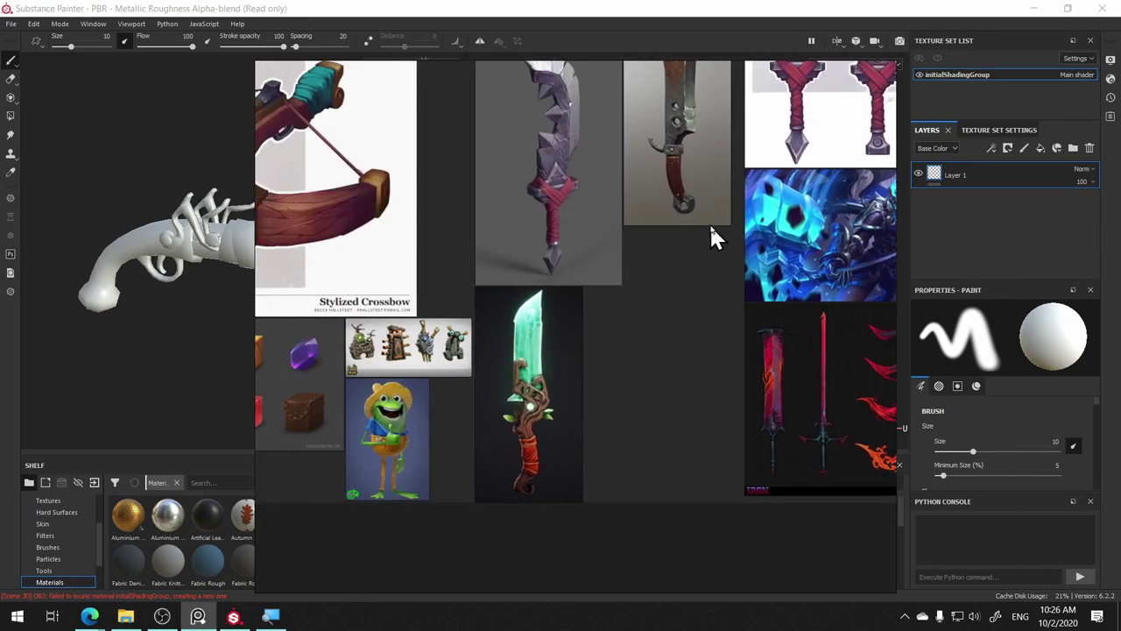
{"action": "scroll", "coordinate": [655, 260], "scroll_direction": "up", "scroll_amount": 2}
{"action": "mouse_move", "coordinate": [655, 260]}
{"action": "middle_mouse_down"}
{"action": "mouse_move", "coordinate": [838, 388]}
{"action": "mouse_move", "coordinate": [764, 345]}
{"action": "middle_mouse_up"}
- Zoom and pan across the crossbow's gold plate and upper details on the reference board
{"action": "scroll", "coordinate": [368, 337], "scroll_direction": "up", "scroll_amount": 3}
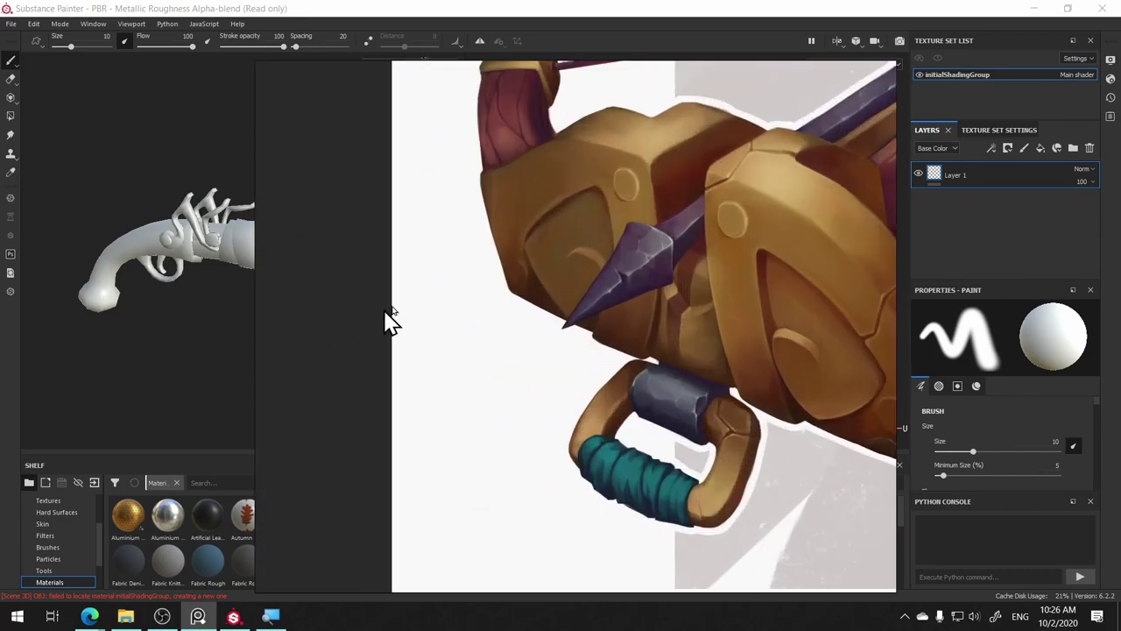
{"action": "middle_click_drag", "start_coordinate": [388, 318], "coordinate": [175, 283]}
{"action": "scroll", "coordinate": [471, 253], "scroll_direction": "down", "scroll_amount": 3}
{"action": "scroll", "coordinate": [470, 253], "scroll_direction": "up", "scroll_amount": 1}
{"action": "scroll", "coordinate": [473, 261], "scroll_direction": "up", "scroll_amount": 2}
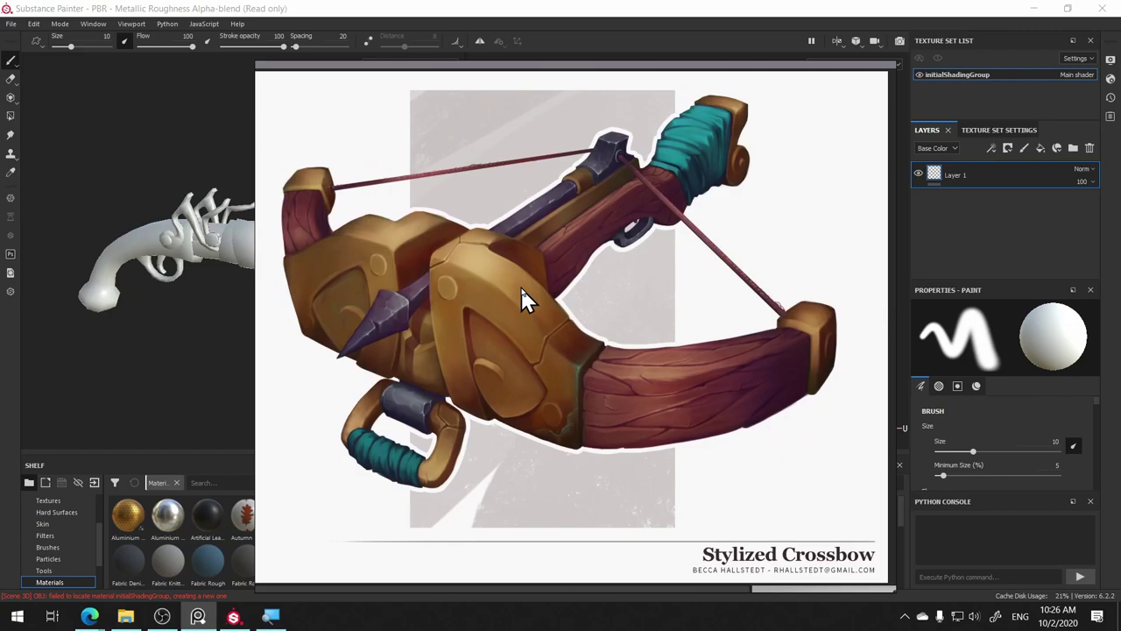
{"action": "scroll", "coordinate": [344, 267], "scroll_direction": "down", "scroll_amount": 2}
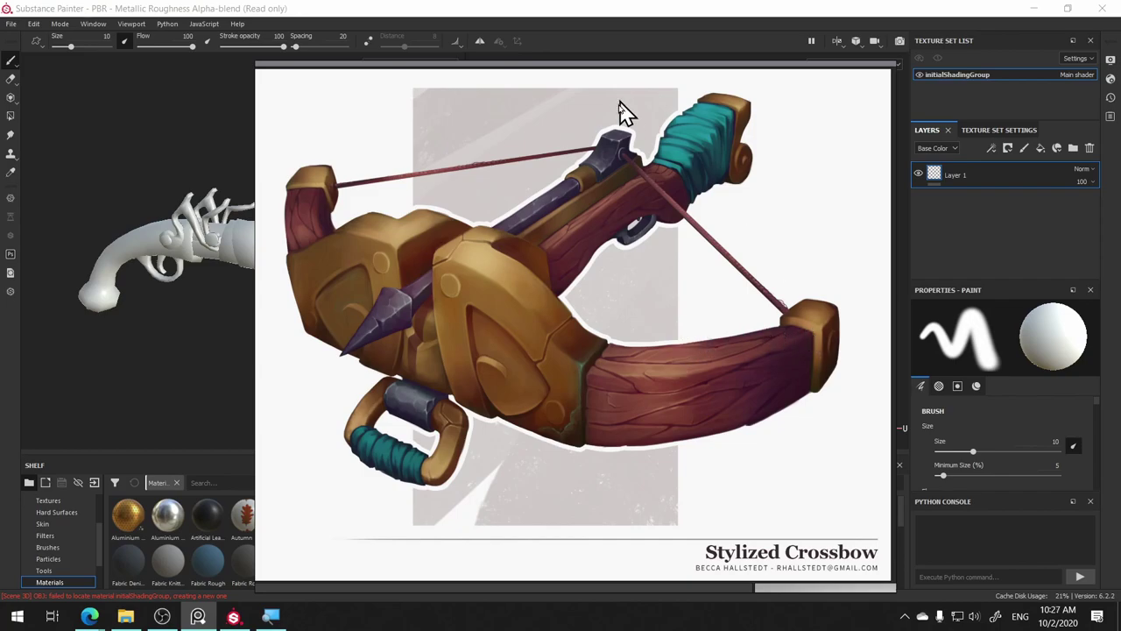
{"action": "scroll", "coordinate": [459, 308], "scroll_direction": "up", "scroll_amount": 3}
{"action": "middle_click_drag", "start_coordinate": [465, 316], "coordinate": [793, 319]}
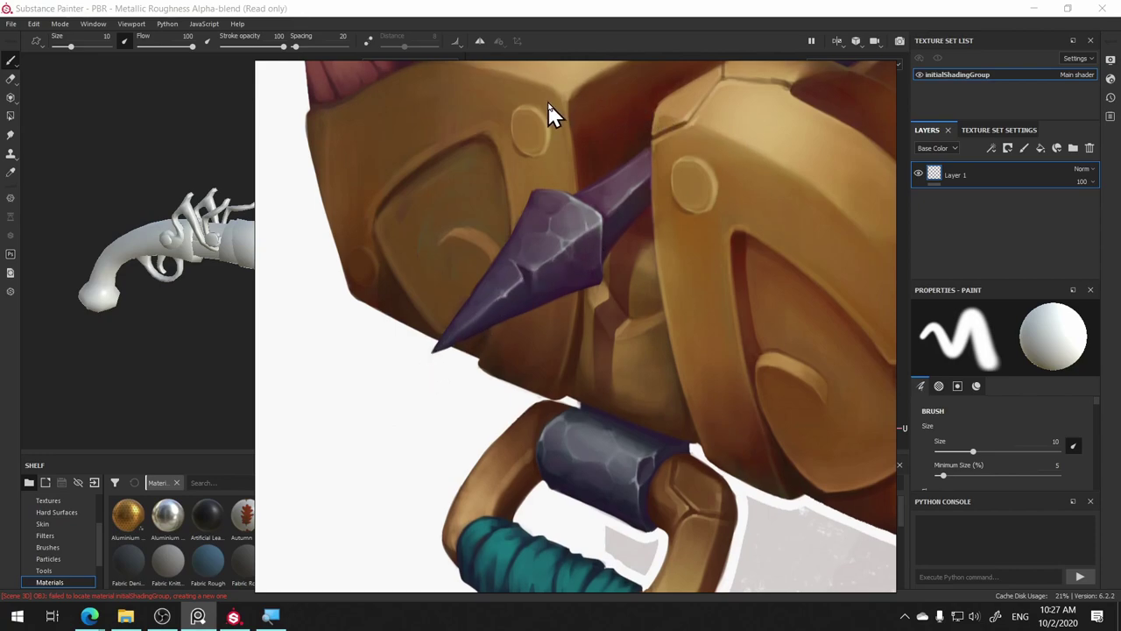
{"action": "mouse_move", "coordinate": [787, 530]}
{"action": "middle_mouse_down"}
{"action": "mouse_move", "coordinate": [746, 433]}
{"action": "mouse_move", "coordinate": [753, 467]}
{"action": "mouse_move", "coordinate": [660, 93]}
{"action": "mouse_move", "coordinate": [777, 381]}
{"action": "mouse_move", "coordinate": [942, 288]}
{"action": "mouse_move", "coordinate": [516, 267]}
{"action": "mouse_move", "coordinate": [430, 444]}
{"action": "middle_mouse_up"}
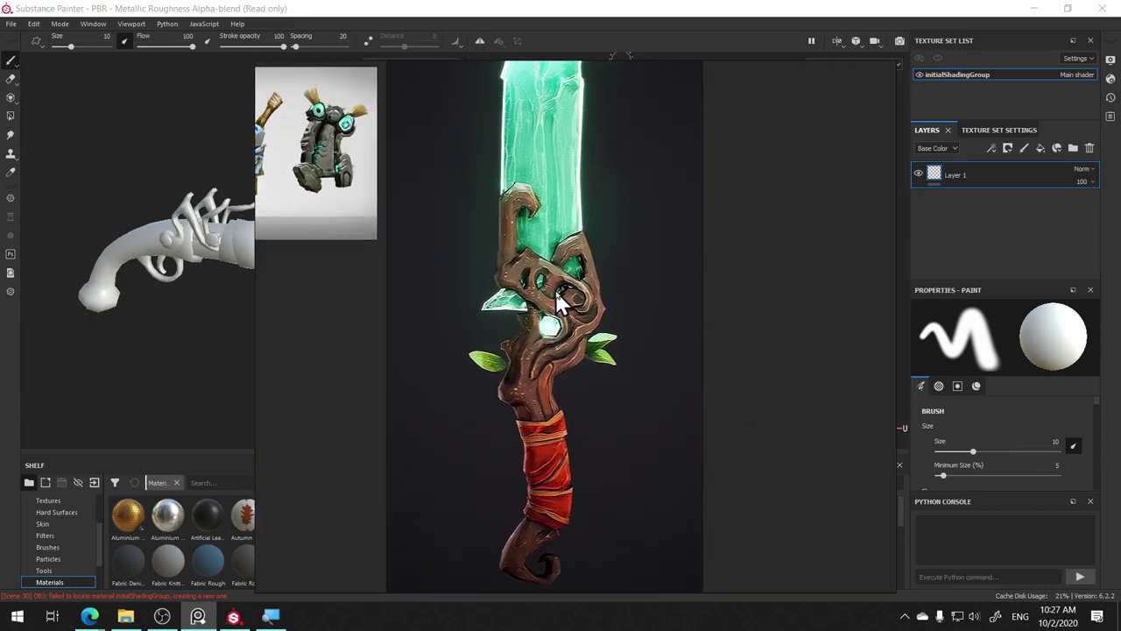
- Enlarge the green crystal sword reference and zoom out to show its whole hilt
{"action": "left_click", "coordinate": [568, 291]}
{"action": "left_click", "coordinate": [571, 219]}
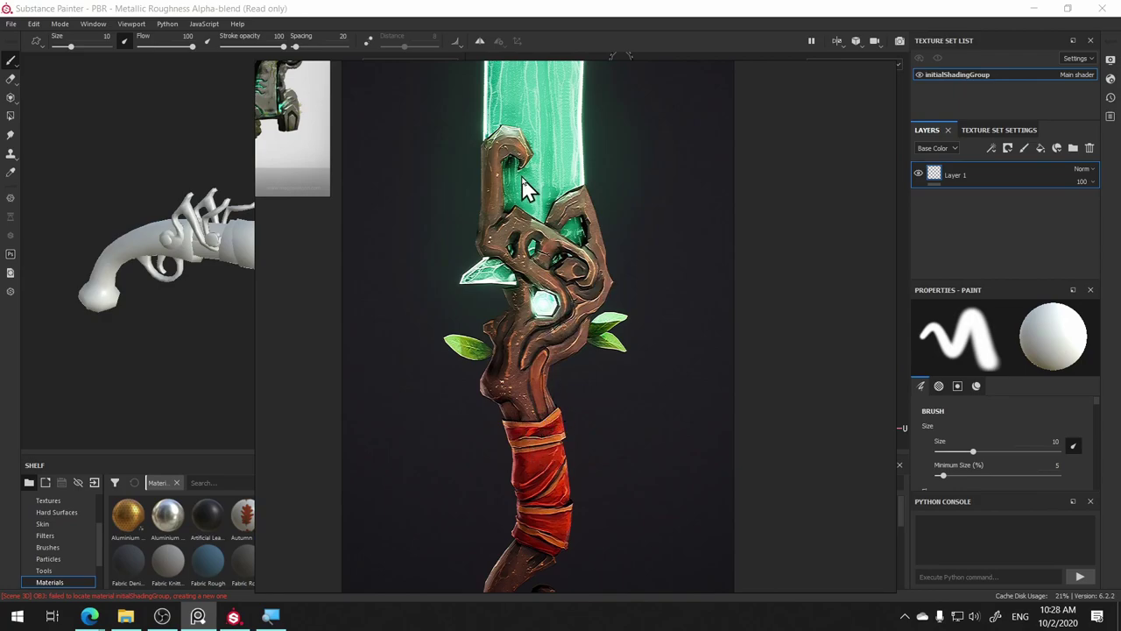
{"action": "scroll", "coordinate": [525, 187], "scroll_direction": "up", "scroll_amount": 3}
{"action": "scroll", "coordinate": [672, 505], "scroll_direction": "down", "scroll_amount": 3}
{"action": "scroll", "coordinate": [614, 395], "scroll_direction": "down", "scroll_amount": 2}
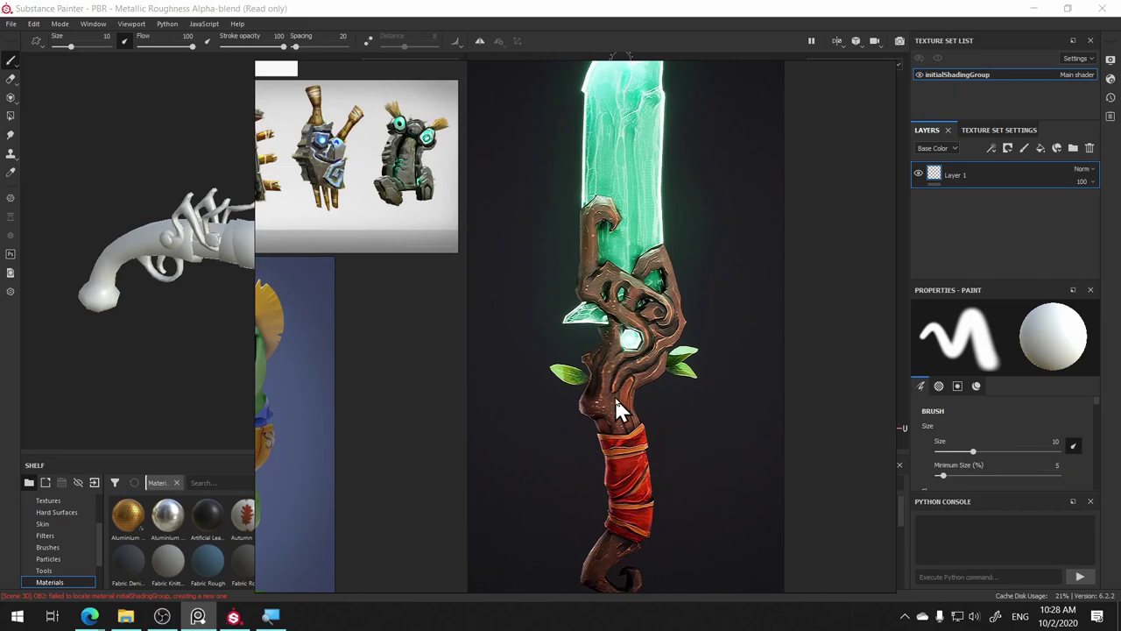
{"action": "scroll", "coordinate": [614, 395], "scroll_direction": "down", "scroll_amount": 2}
{"action": "scroll", "coordinate": [662, 352], "scroll_direction": "down", "scroll_amount": 2}
{"action": "scroll", "coordinate": [464, 306], "scroll_direction": "up", "scroll_amount": 3}
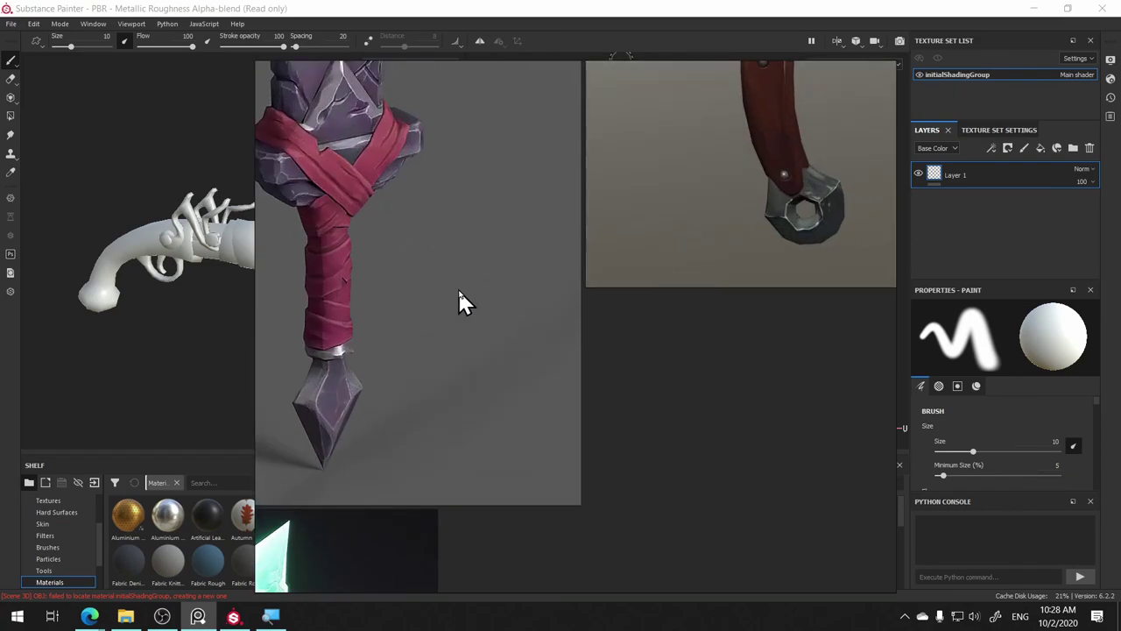
- Pan to the purple sword's red-wrapped hilt, then over to the rusty cleaver
{"action": "middle_click_drag", "start_coordinate": [460, 303], "coordinate": [713, 495]}
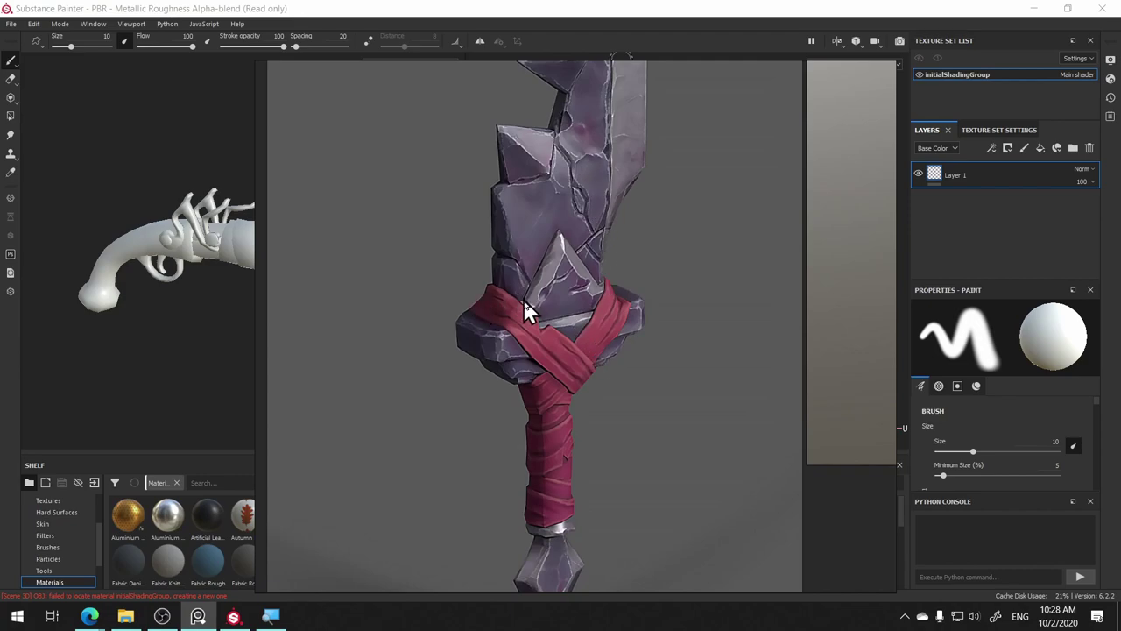
{"action": "middle_click_drag", "start_coordinate": [547, 338], "coordinate": [478, 195]}
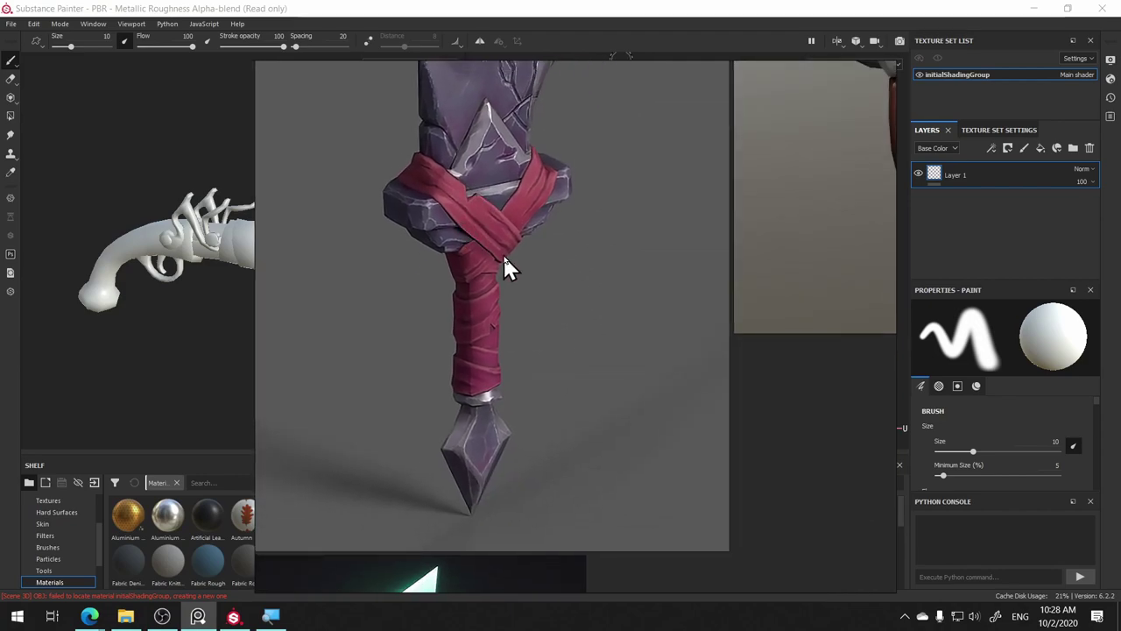
{"action": "scroll", "coordinate": [502, 268], "scroll_direction": "down", "scroll_amount": 5}
{"action": "scroll", "coordinate": [502, 228], "scroll_direction": "up", "scroll_amount": 2}
{"action": "scroll", "coordinate": [501, 245], "scroll_direction": "up", "scroll_amount": 2}
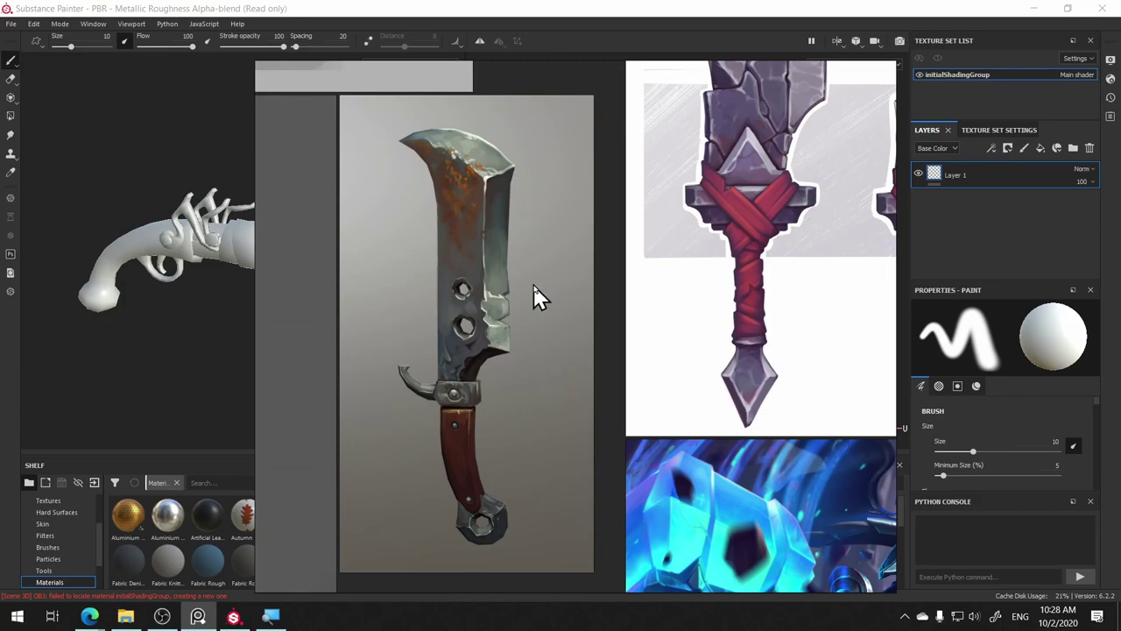
- Pan to the red sword concepts and zoom in on the top of the red blade
{"action": "scroll", "coordinate": [295, 338], "scroll_direction": "down", "scroll_amount": 3}
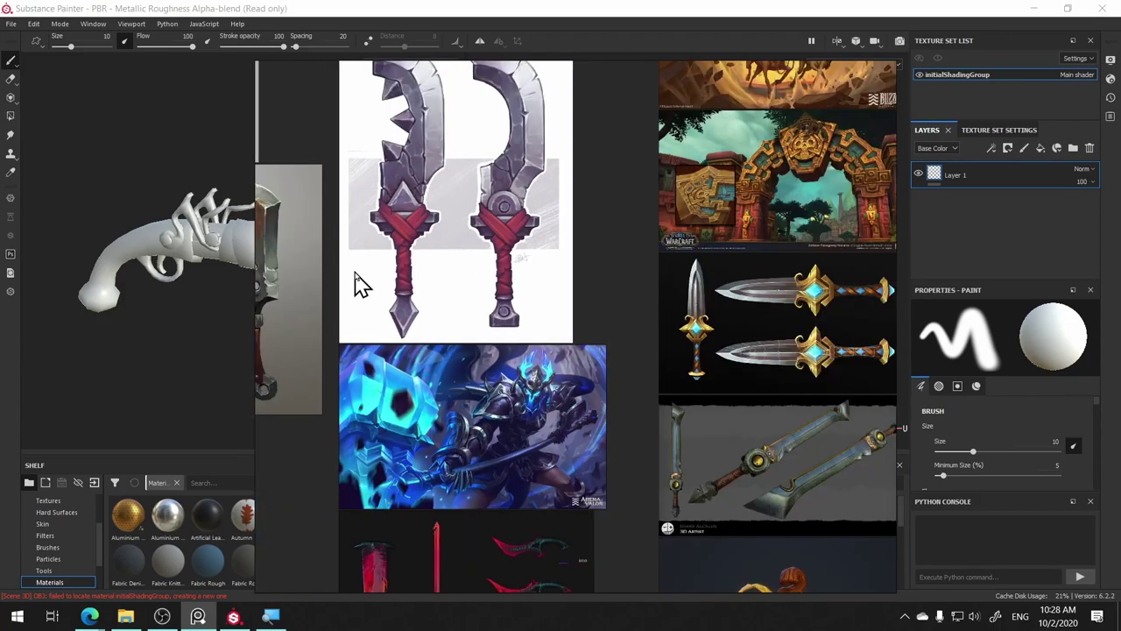
{"action": "scroll", "coordinate": [358, 283], "scroll_direction": "up", "scroll_amount": 1}
{"action": "scroll", "coordinate": [408, 283], "scroll_direction": "down", "scroll_amount": 1}
{"action": "middle_click_drag", "start_coordinate": [429, 277], "coordinate": [388, 13]}
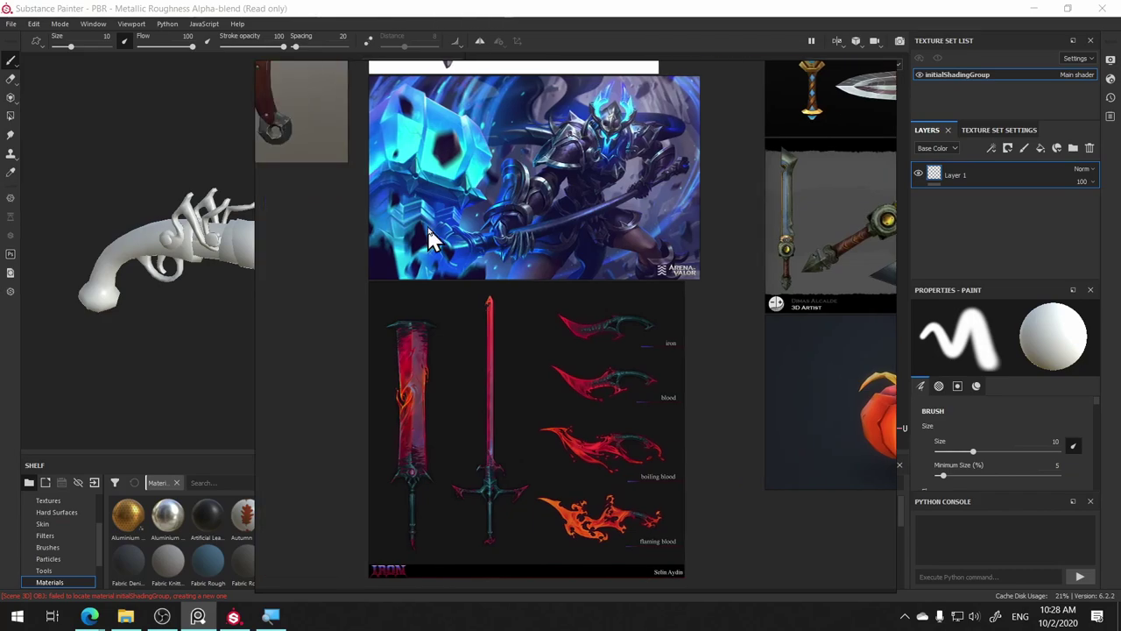
{"action": "scroll", "coordinate": [465, 175], "scroll_direction": "up", "scroll_amount": 3}
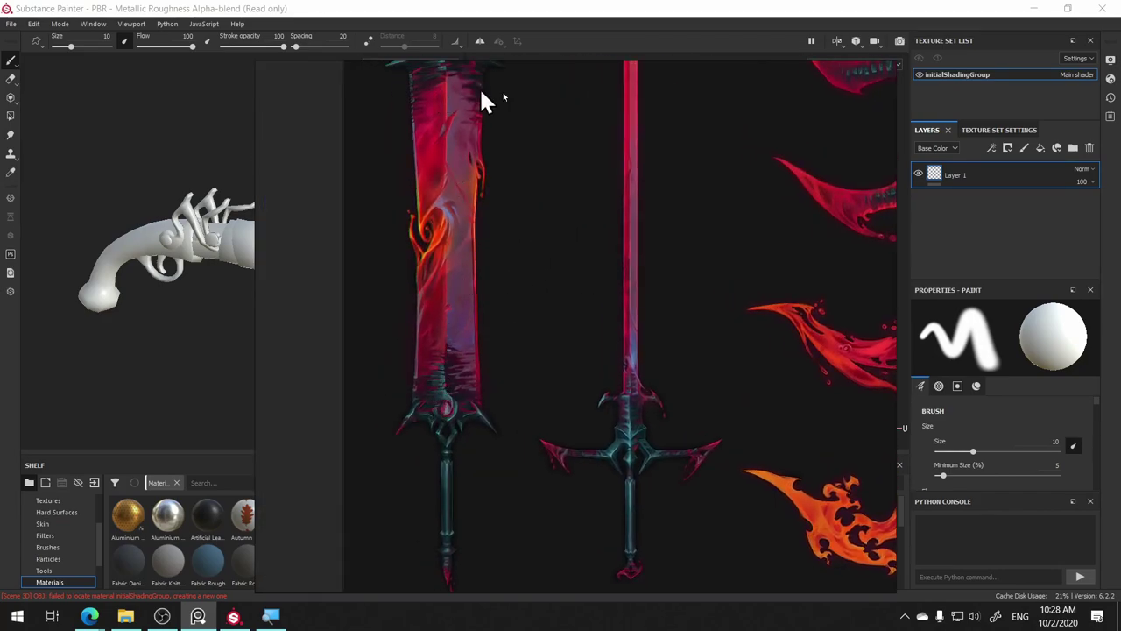
{"action": "middle_click_drag", "start_coordinate": [425, 166], "coordinate": [505, 325]}
{"action": "scroll", "coordinate": [505, 325], "scroll_direction": "up", "scroll_amount": 1}
{"action": "scroll", "coordinate": [515, 313], "scroll_direction": "up", "scroll_amount": 2}
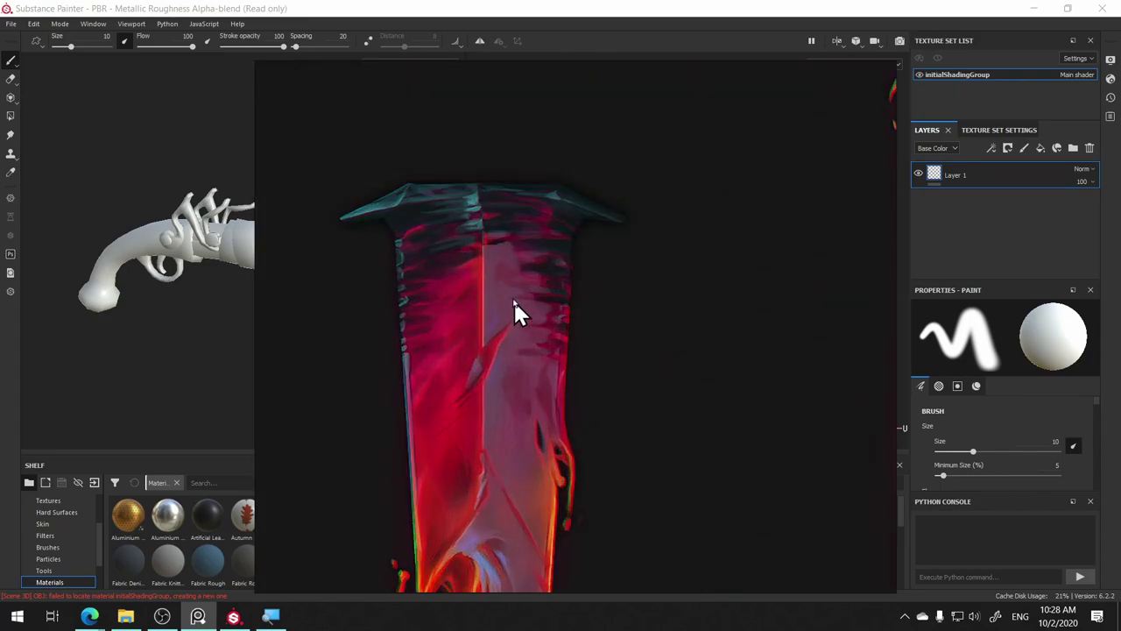
{"action": "scroll", "coordinate": [528, 182], "scroll_direction": "up", "scroll_amount": 2}
{"action": "scroll", "coordinate": [544, 199], "scroll_direction": "up", "scroll_amount": 1}
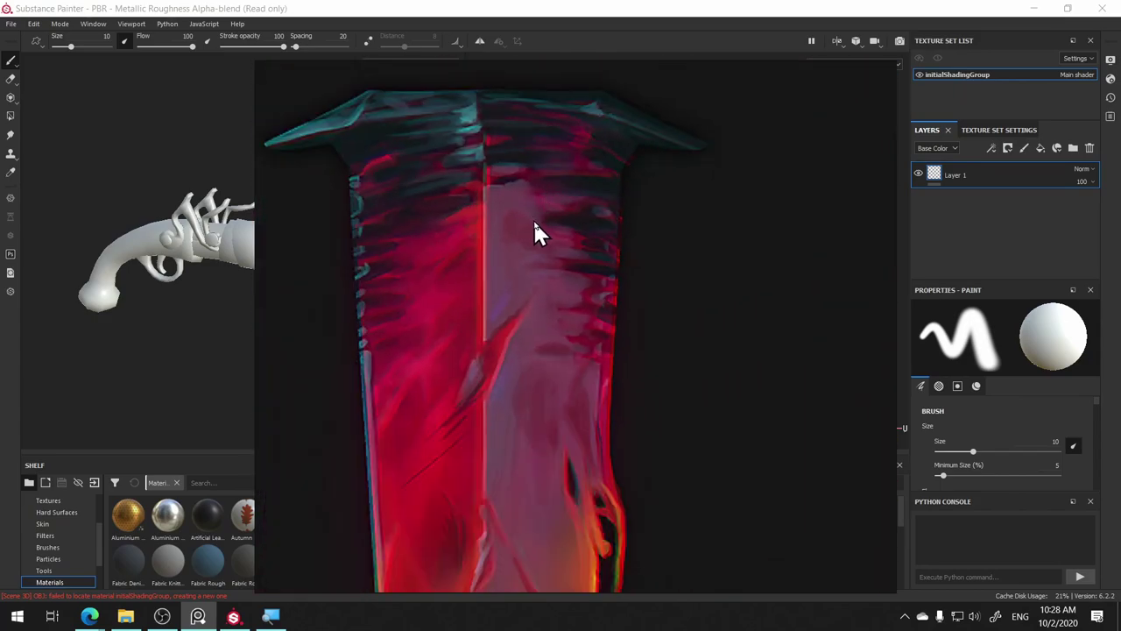
- Zoom back out and pan past the knight art and blue sword render to the pumpkin
{"action": "scroll", "coordinate": [559, 302], "scroll_direction": "down", "scroll_amount": 1}
{"action": "scroll", "coordinate": [559, 302], "scroll_direction": "down", "scroll_amount": 2}
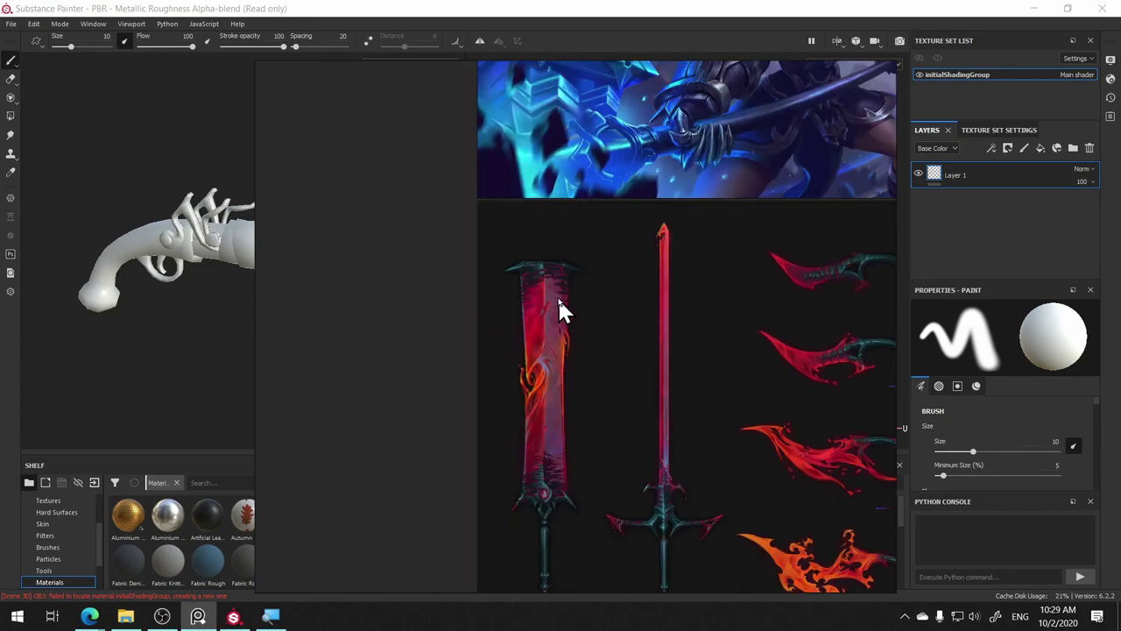
{"action": "scroll", "coordinate": [557, 296], "scroll_direction": "down", "scroll_amount": 1}
{"action": "scroll", "coordinate": [523, 275], "scroll_direction": "up", "scroll_amount": 2}
{"action": "scroll", "coordinate": [343, 338], "scroll_direction": "up", "scroll_amount": 1}
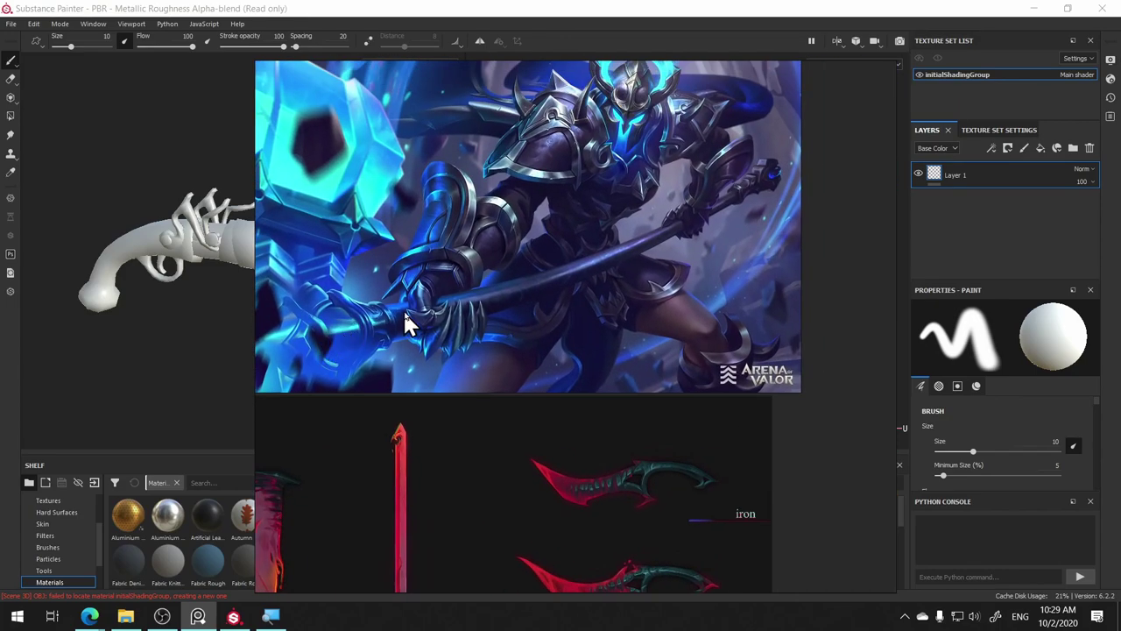
{"action": "middle_click_drag", "start_coordinate": [507, 271], "coordinate": [131, 250]}
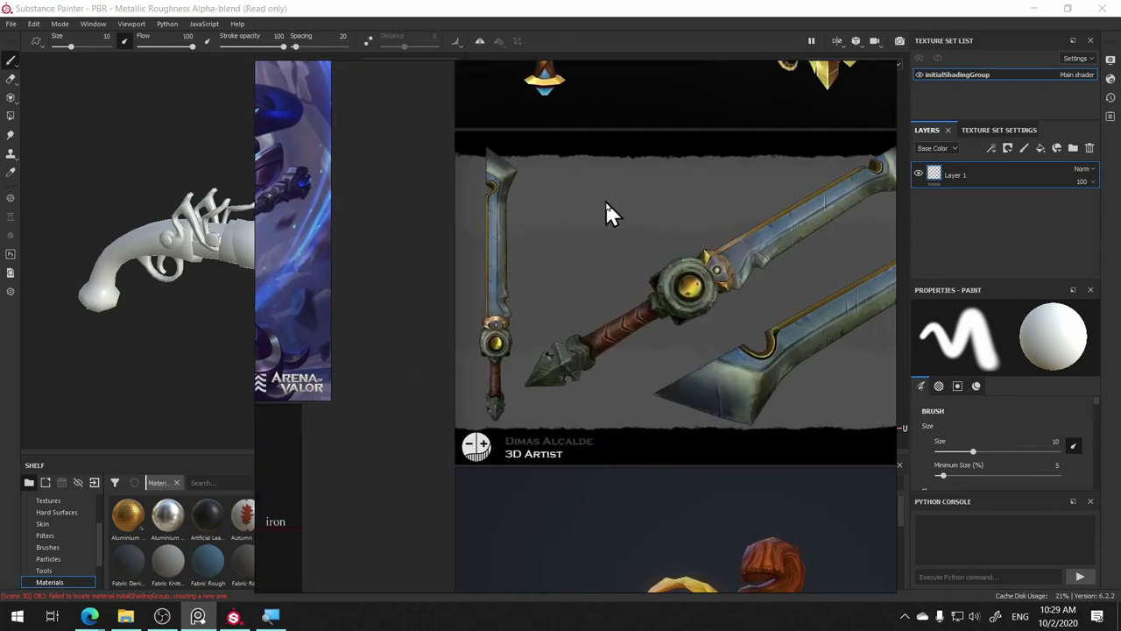
{"action": "middle_click_drag", "start_coordinate": [604, 198], "coordinate": [390, 155]}
{"action": "mouse_move", "coordinate": [485, 321]}
{"action": "middle_mouse_down"}
{"action": "mouse_move", "coordinate": [436, 141]}
{"action": "mouse_move", "coordinate": [413, 142]}
{"action": "mouse_move", "coordinate": [593, 70]}
{"action": "mouse_move", "coordinate": [507, 348]}
{"action": "middle_mouse_up"}
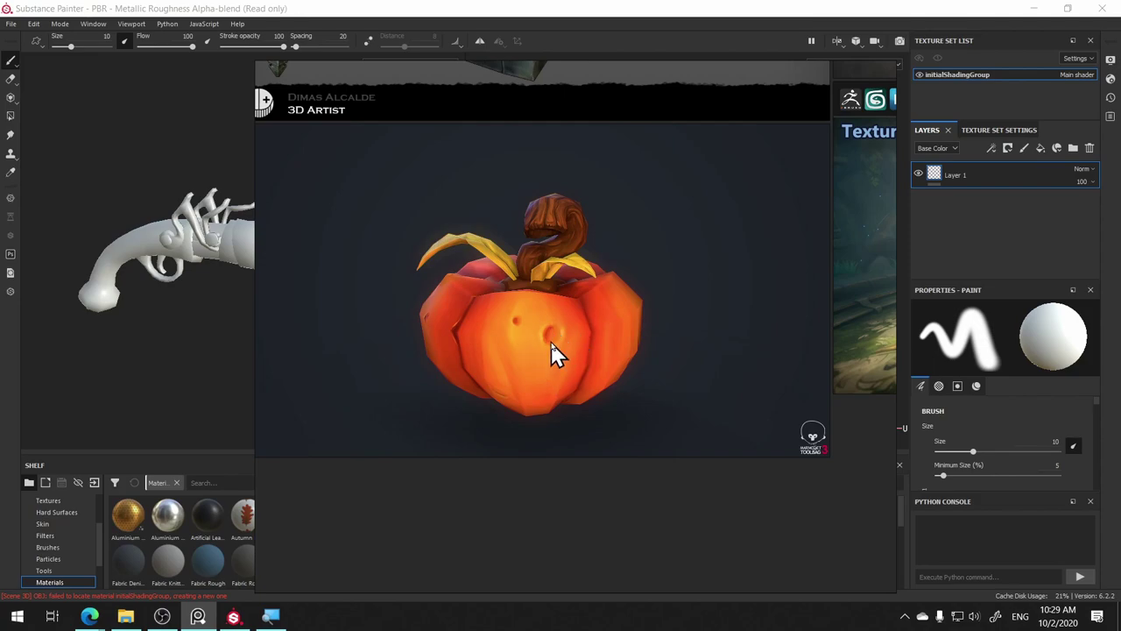
{"action": "scroll", "coordinate": [574, 229], "scroll_direction": "up", "scroll_amount": 5}
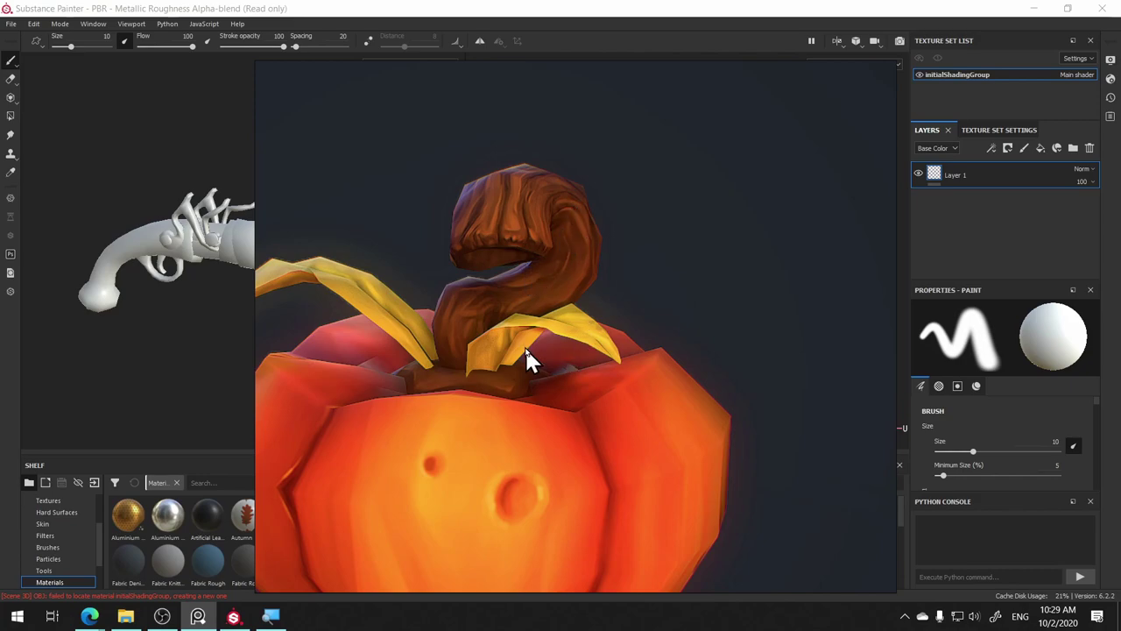
{"action": "scroll", "coordinate": [578, 336], "scroll_direction": "down", "scroll_amount": 4}
{"action": "middle_click_drag", "start_coordinate": [578, 336], "coordinate": [335, 295]}
{"action": "scroll", "coordinate": [518, 245], "scroll_direction": "up", "scroll_amount": 2}
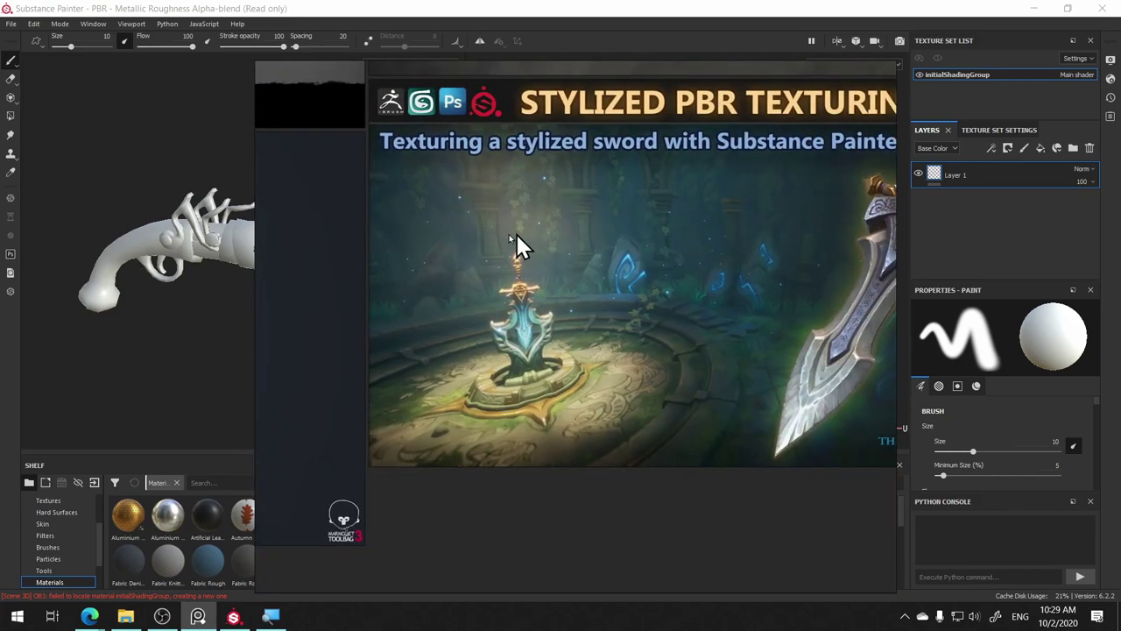
{"action": "scroll", "coordinate": [458, 254], "scroll_direction": "up", "scroll_amount": 1}
{"action": "scroll", "coordinate": [436, 248], "scroll_direction": "up", "scroll_amount": 2}
{"action": "scroll", "coordinate": [450, 266], "scroll_direction": "up", "scroll_amount": 1}
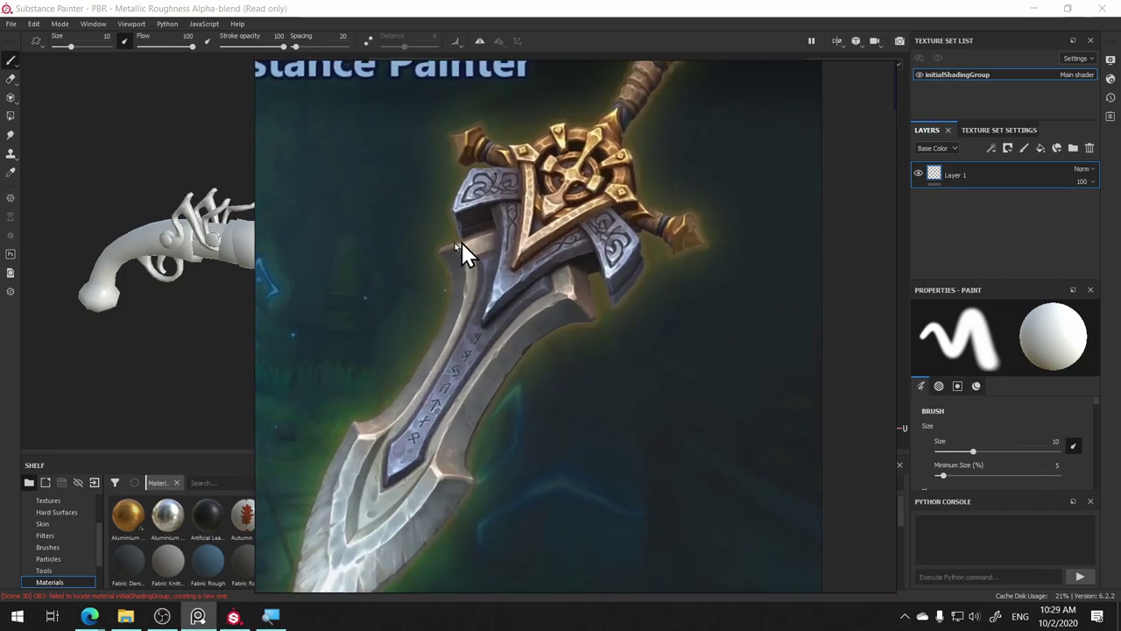
{"action": "scroll", "coordinate": [463, 251], "scroll_direction": "up", "scroll_amount": 1}
{"action": "scroll", "coordinate": [616, 198], "scroll_direction": "down", "scroll_amount": 2}
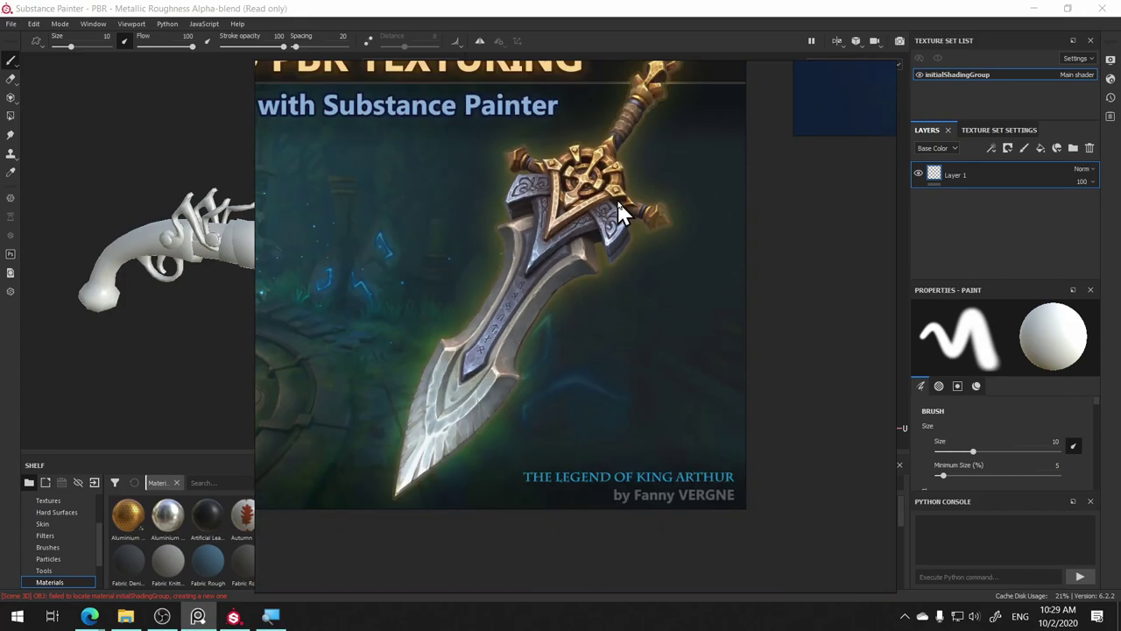
{"action": "scroll", "coordinate": [596, 281], "scroll_direction": "up", "scroll_amount": 1}
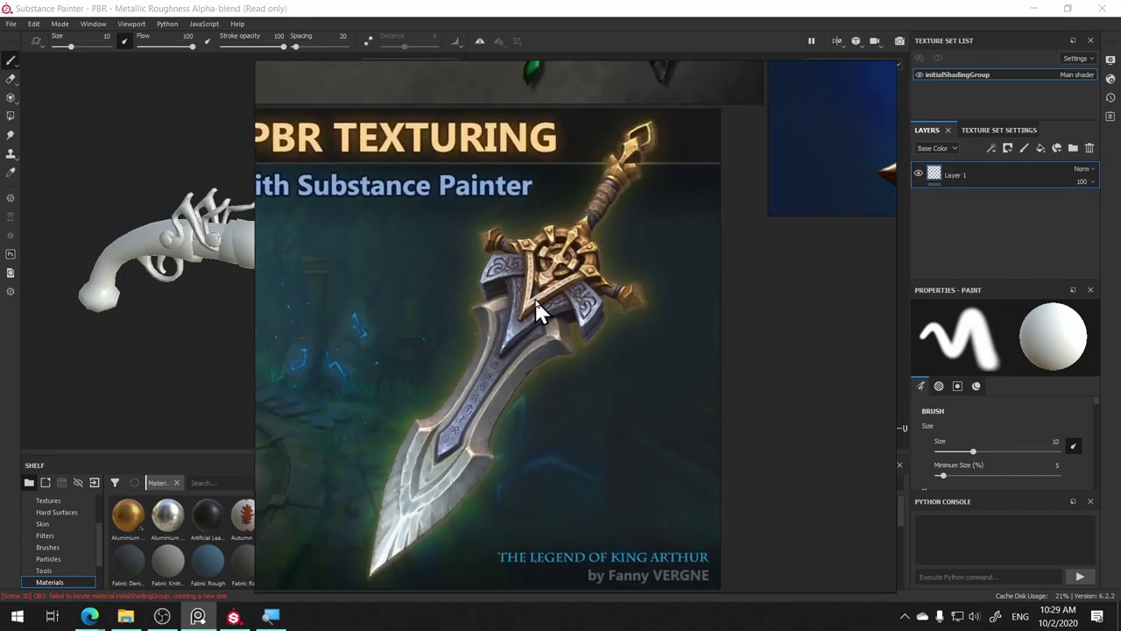
{"action": "scroll", "coordinate": [536, 311], "scroll_direction": "up", "scroll_amount": 2}
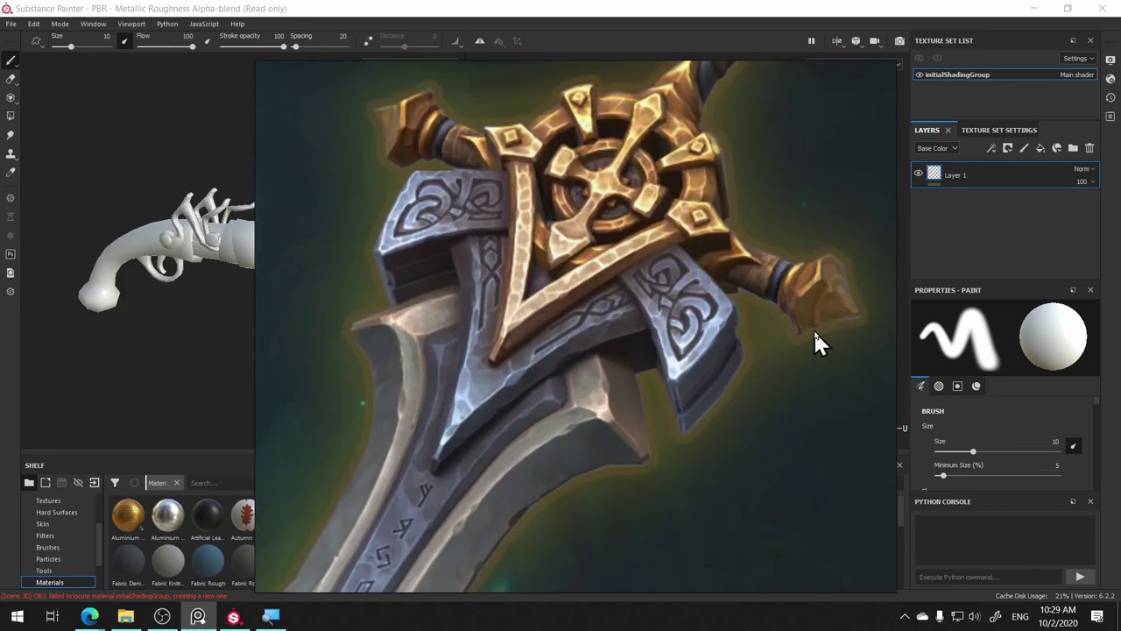
{"action": "scroll", "coordinate": [676, 297], "scroll_direction": "down", "scroll_amount": 2}
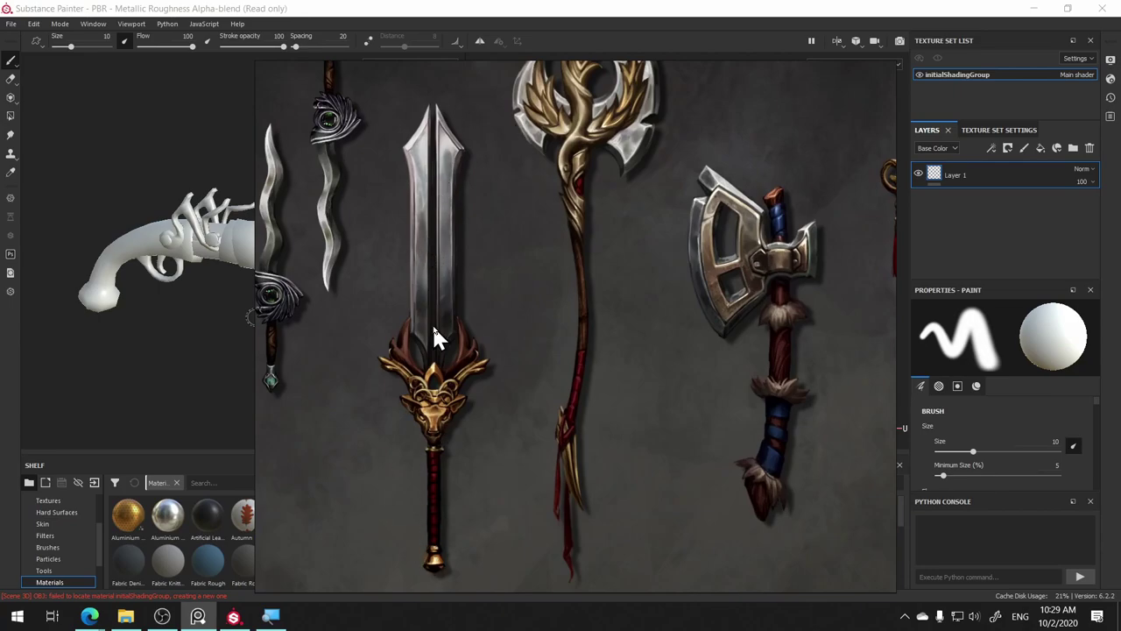
{"action": "scroll", "coordinate": [435, 267], "scroll_direction": "up", "scroll_amount": 2}
{"action": "scroll", "coordinate": [438, 279], "scroll_direction": "up", "scroll_amount": 2}
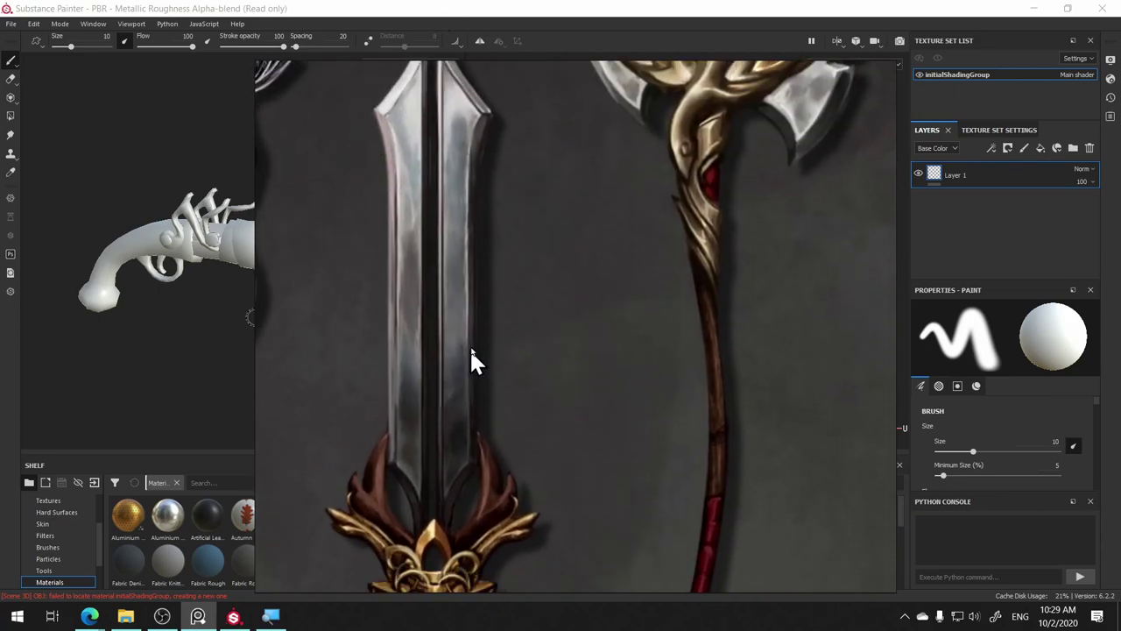
{"action": "scroll", "coordinate": [473, 280], "scroll_direction": "down", "scroll_amount": 5}
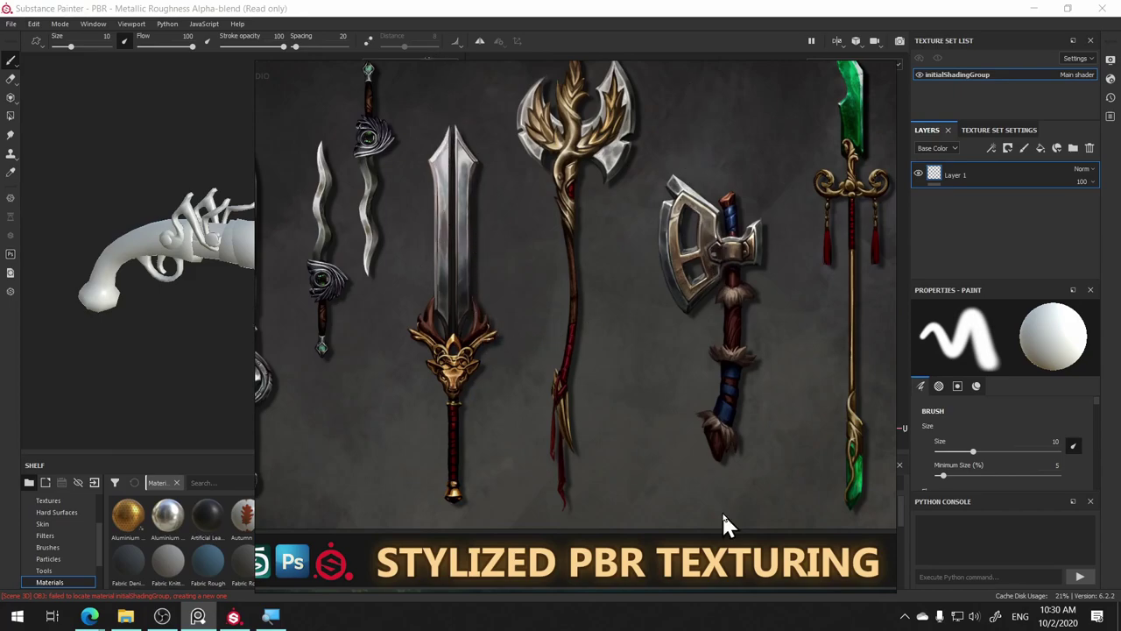
{"action": "left_click_drag", "start_coordinate": [675, 422], "coordinate": [513, 451]}
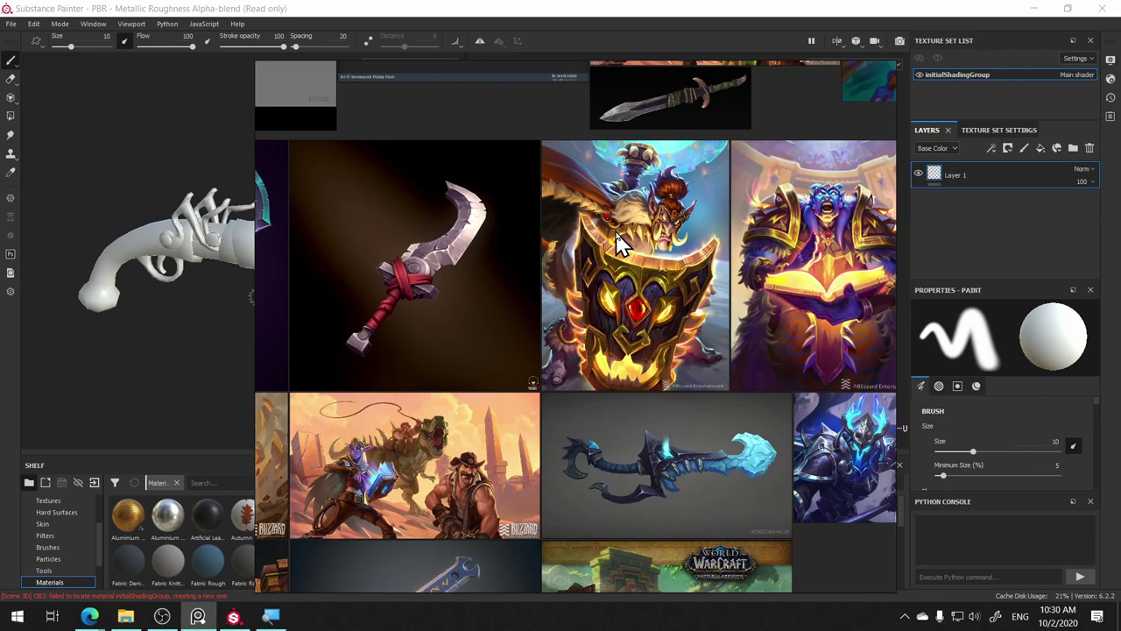
{"action": "scroll", "coordinate": [621, 242], "scroll_direction": "up", "scroll_amount": 3}
{"action": "scroll", "coordinate": [707, 293], "scroll_direction": "down", "scroll_amount": 4}
{"action": "scroll", "coordinate": [670, 299], "scroll_direction": "down", "scroll_amount": 1}
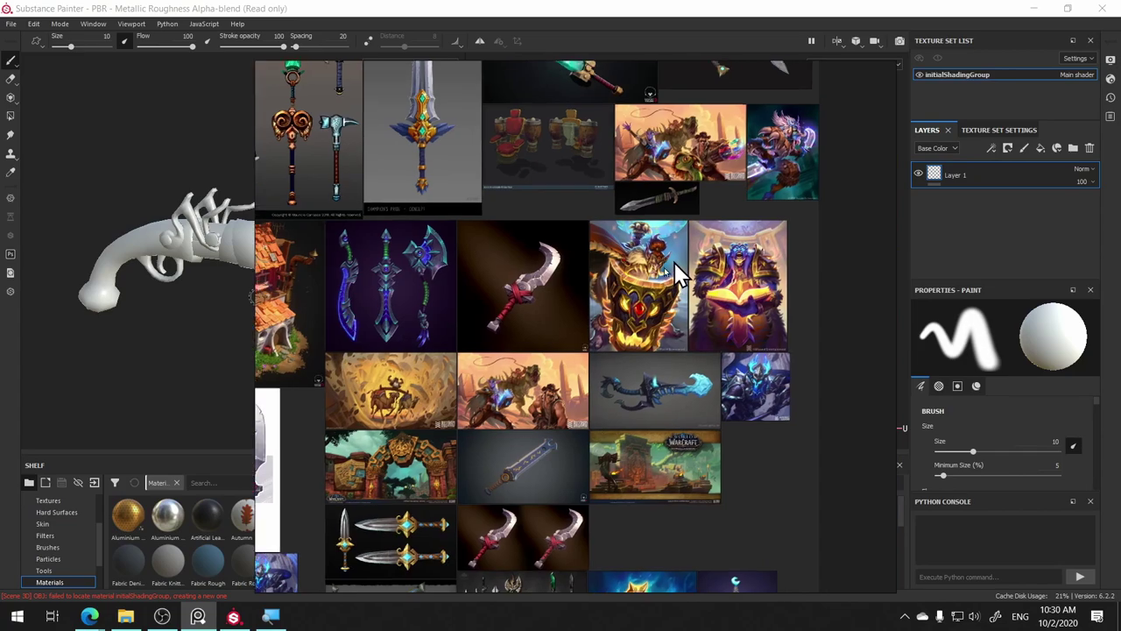
{"action": "scroll", "coordinate": [626, 268], "scroll_direction": "up", "scroll_amount": 2}
{"action": "scroll", "coordinate": [674, 289], "scroll_direction": "up", "scroll_amount": 3}
{"action": "scroll", "coordinate": [679, 293], "scroll_direction": "down", "scroll_amount": 1}
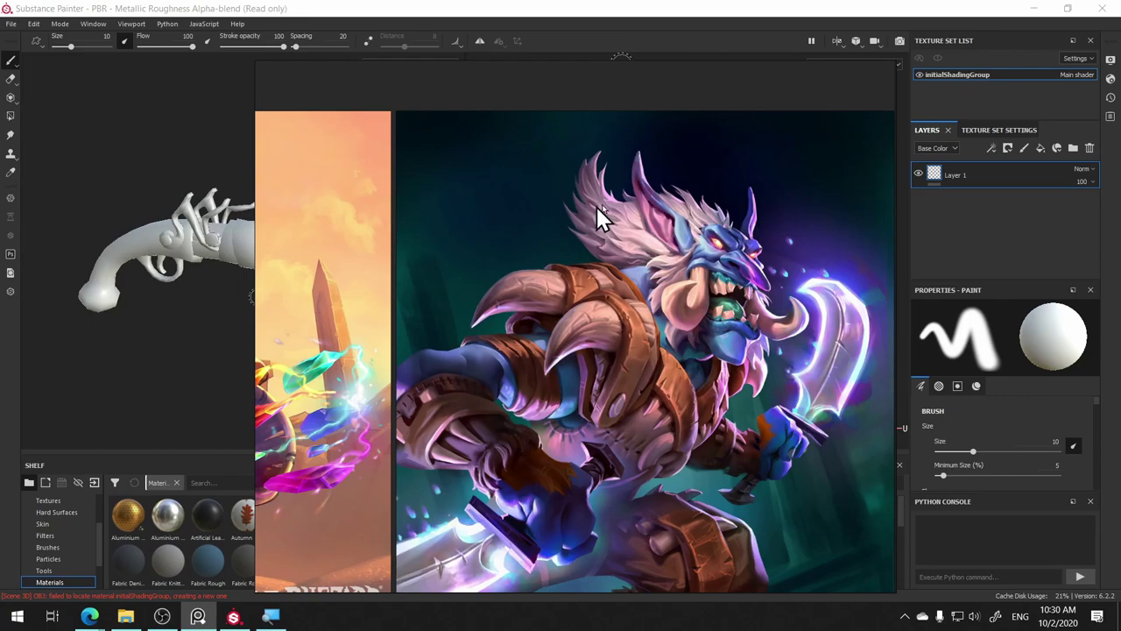
{"action": "scroll", "coordinate": [523, 385], "scroll_direction": "up", "scroll_amount": 2}
{"action": "middle_click_drag", "start_coordinate": [680, 305], "coordinate": [438, 383]}
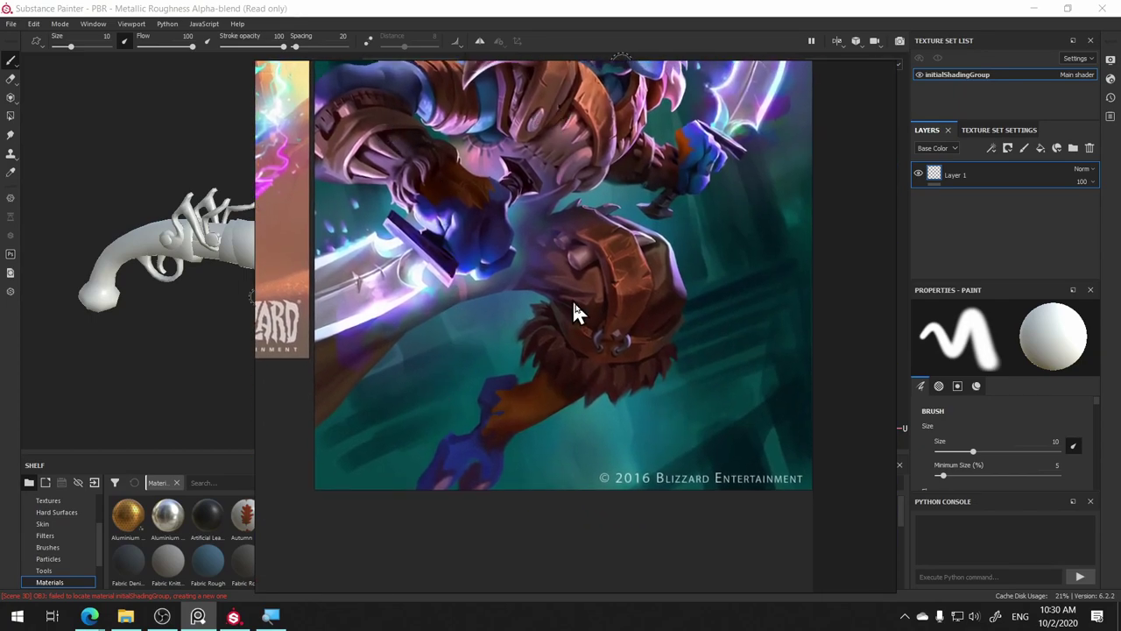
{"action": "scroll", "coordinate": [543, 221], "scroll_direction": "down", "scroll_amount": 1}
{"action": "scroll", "coordinate": [527, 289], "scroll_direction": "down", "scroll_amount": 1}
{"action": "scroll", "coordinate": [618, 337], "scroll_direction": "down", "scroll_amount": 2}
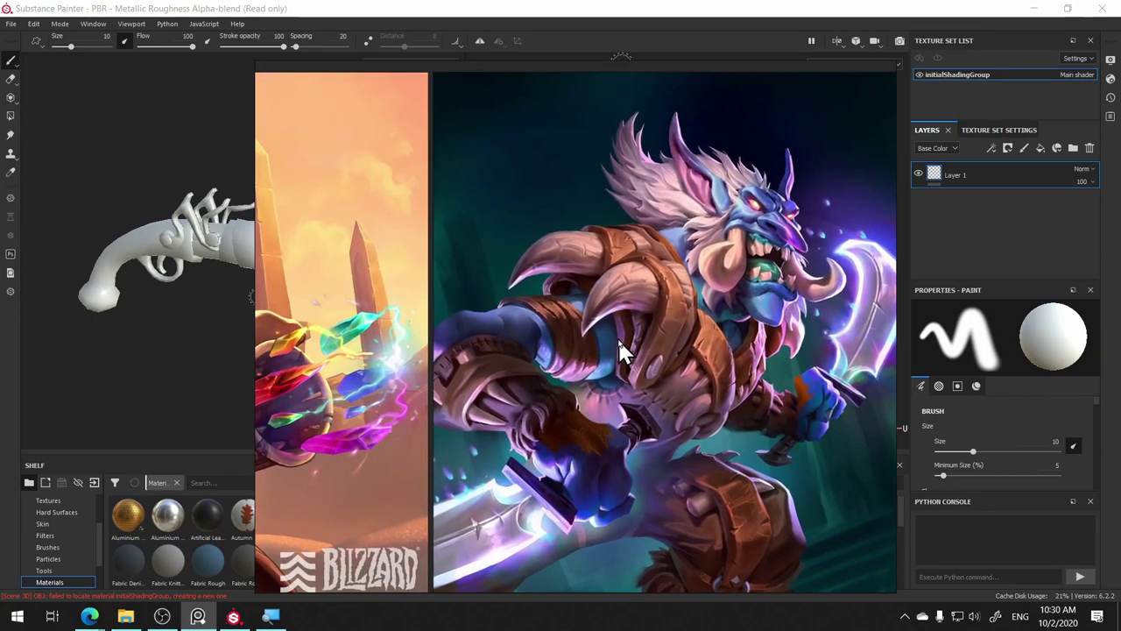
{"action": "scroll", "coordinate": [620, 350], "scroll_direction": "up", "scroll_amount": 3}
{"action": "middle_click_drag", "start_coordinate": [620, 351], "coordinate": [762, 293]}
{"action": "scroll", "coordinate": [488, 305], "scroll_direction": "down", "scroll_amount": 1}
{"action": "scroll", "coordinate": [530, 136], "scroll_direction": "up", "scroll_amount": 1}
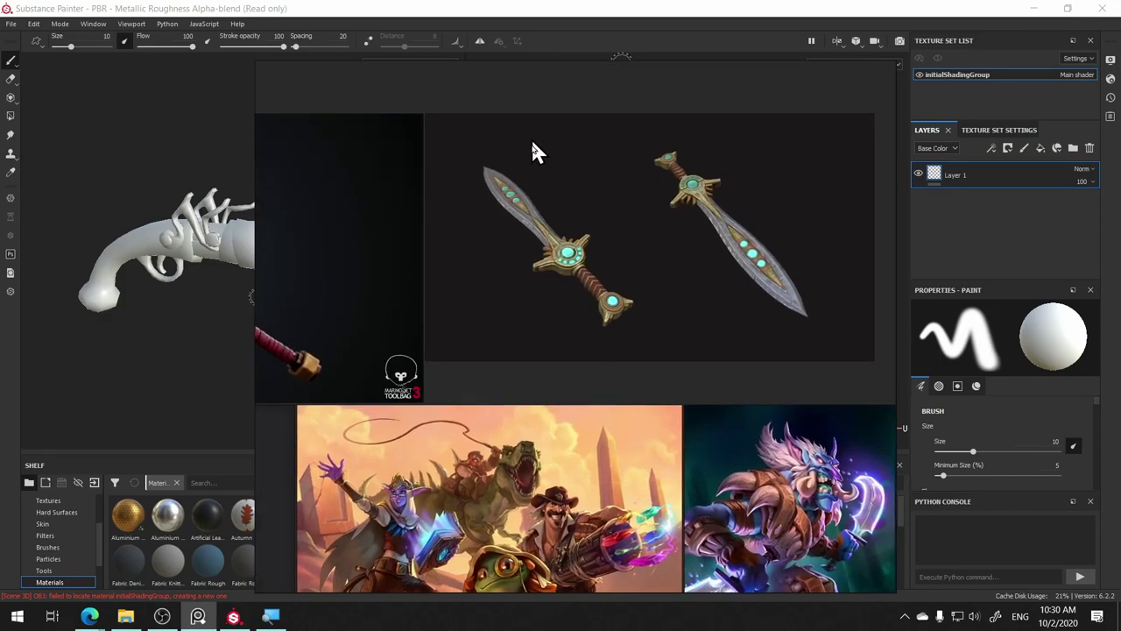
{"action": "middle_click_drag", "start_coordinate": [530, 136], "coordinate": [708, 40]}
{"action": "scroll", "coordinate": [680, 352], "scroll_direction": "up", "scroll_amount": 2}
{"action": "scroll", "coordinate": [714, 270], "scroll_direction": "up", "scroll_amount": 1}
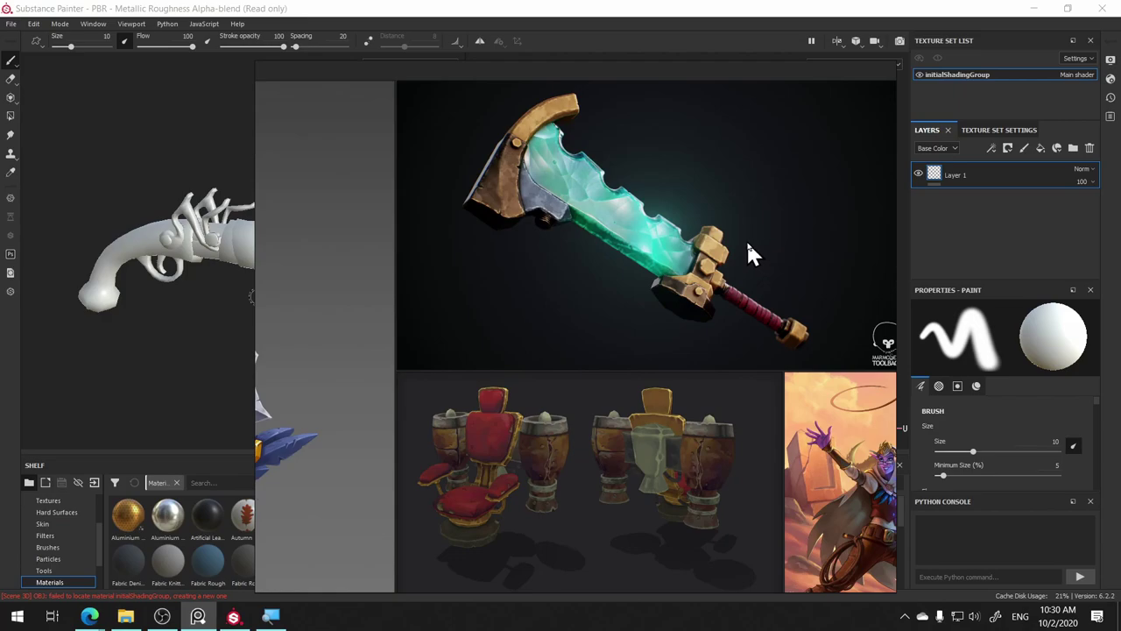
{"action": "middle_click_drag", "start_coordinate": [708, 249], "coordinate": [339, 243]}
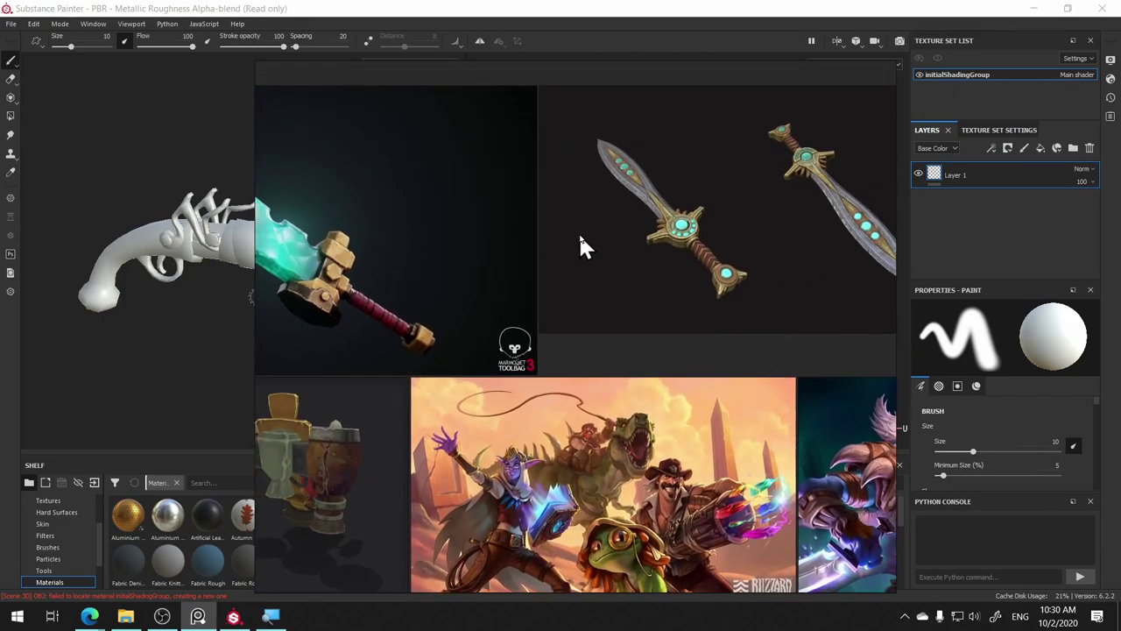
{"action": "scroll", "coordinate": [630, 219], "scroll_direction": "up", "scroll_amount": 1}
{"action": "scroll", "coordinate": [770, 218], "scroll_direction": "up", "scroll_amount": 3}
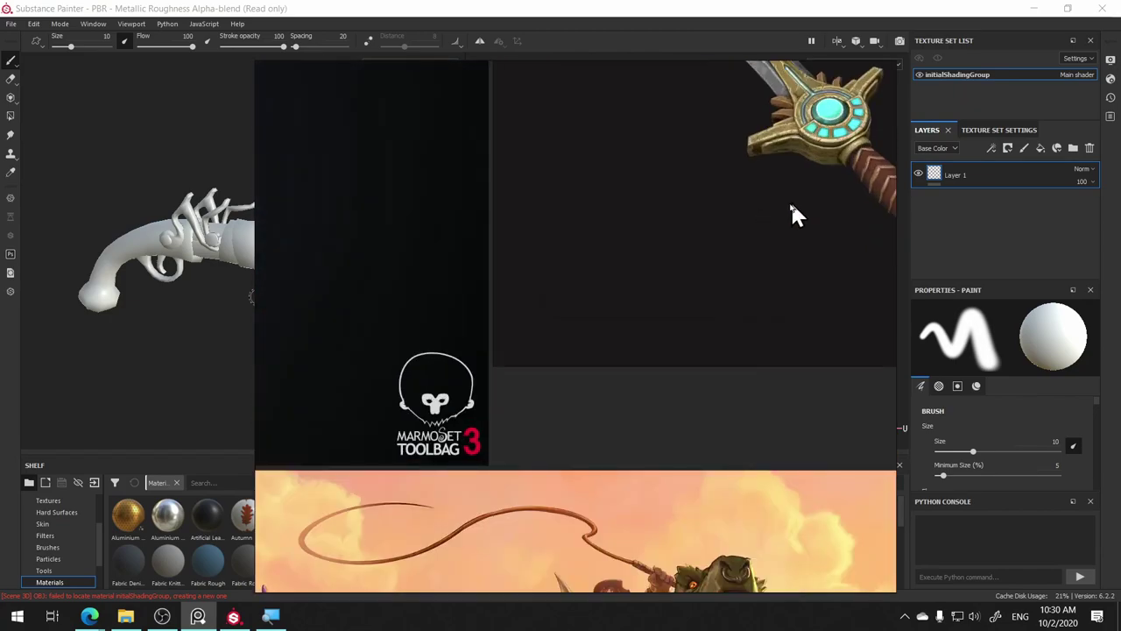
{"action": "middle_click_drag", "start_coordinate": [791, 215], "coordinate": [638, 358]}
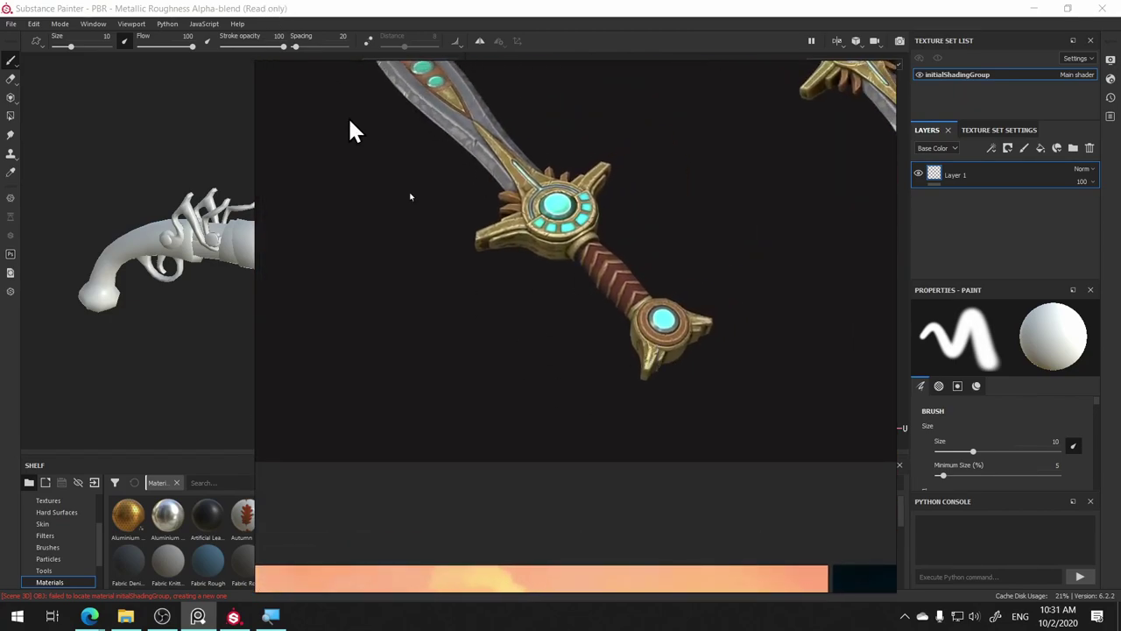
{"action": "middle_click_drag", "start_coordinate": [321, 394], "coordinate": [736, 411]}
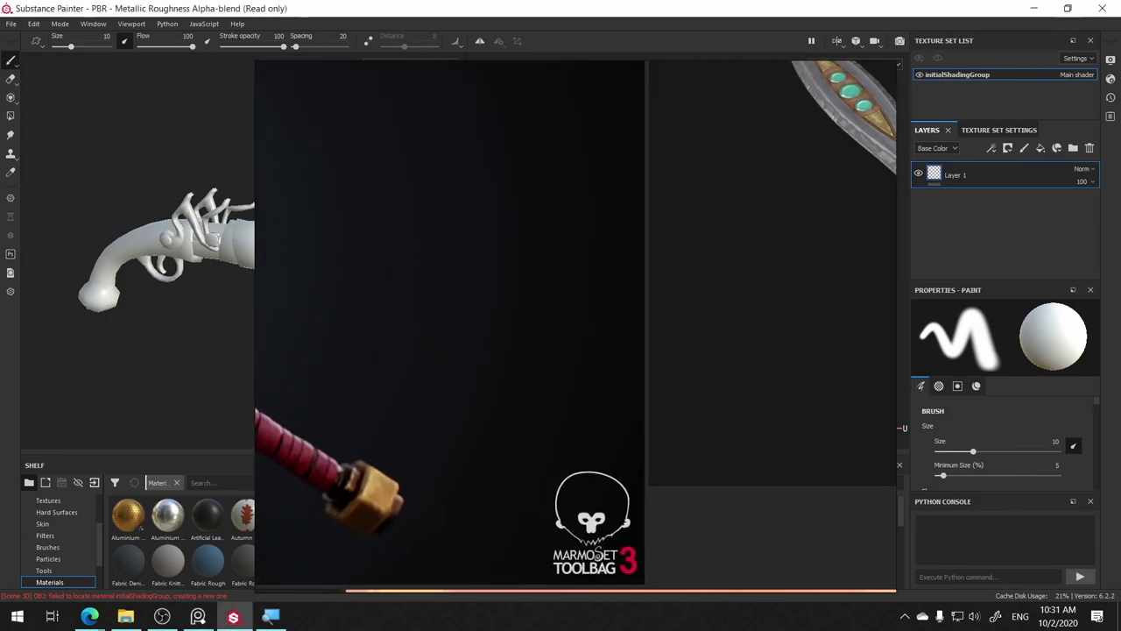
{"action": "middle_click_drag", "start_coordinate": [450, 383], "coordinate": [748, 361]}
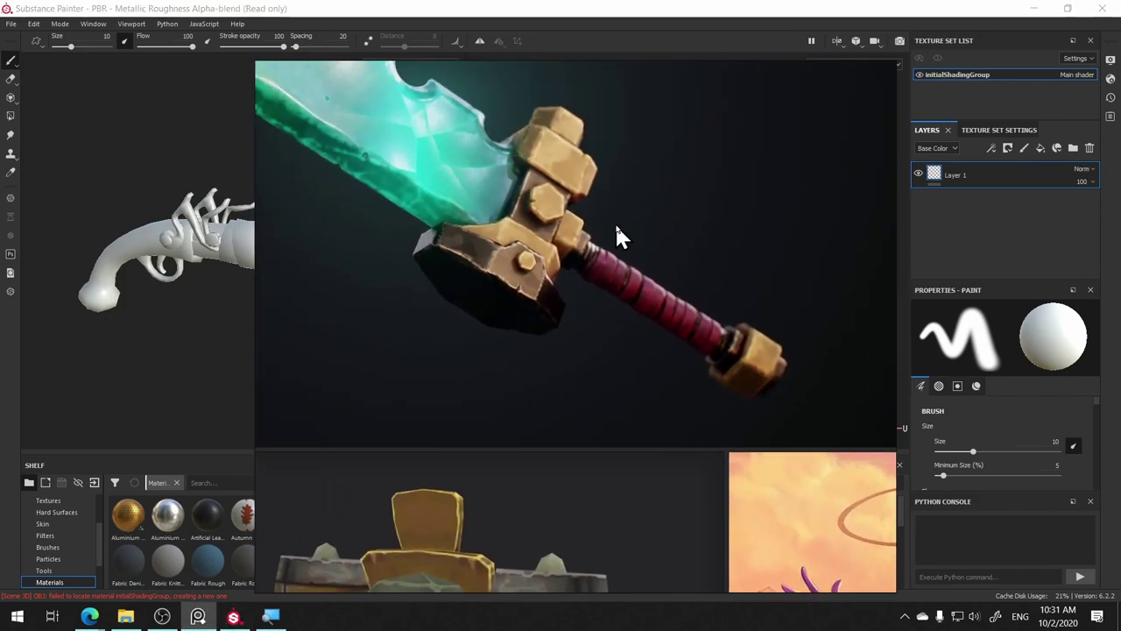
{"action": "scroll", "coordinate": [646, 393], "scroll_direction": "up", "scroll_amount": 2}
{"action": "scroll", "coordinate": [459, 292], "scroll_direction": "up", "scroll_amount": 2}
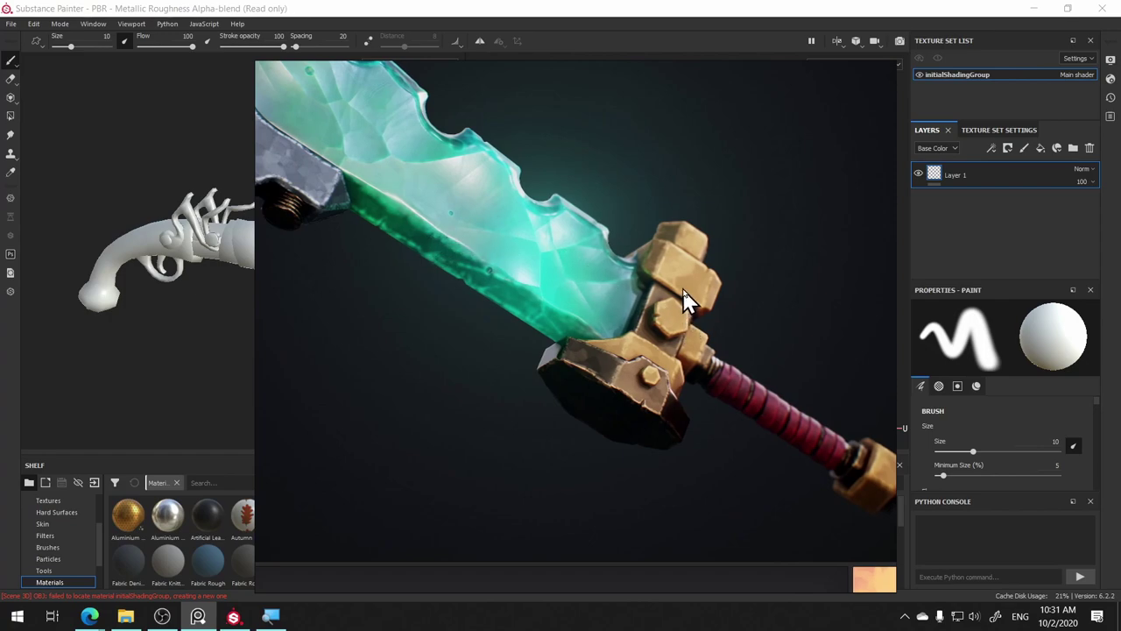
{"action": "middle_click_drag", "start_coordinate": [683, 300], "coordinate": [565, 264]}
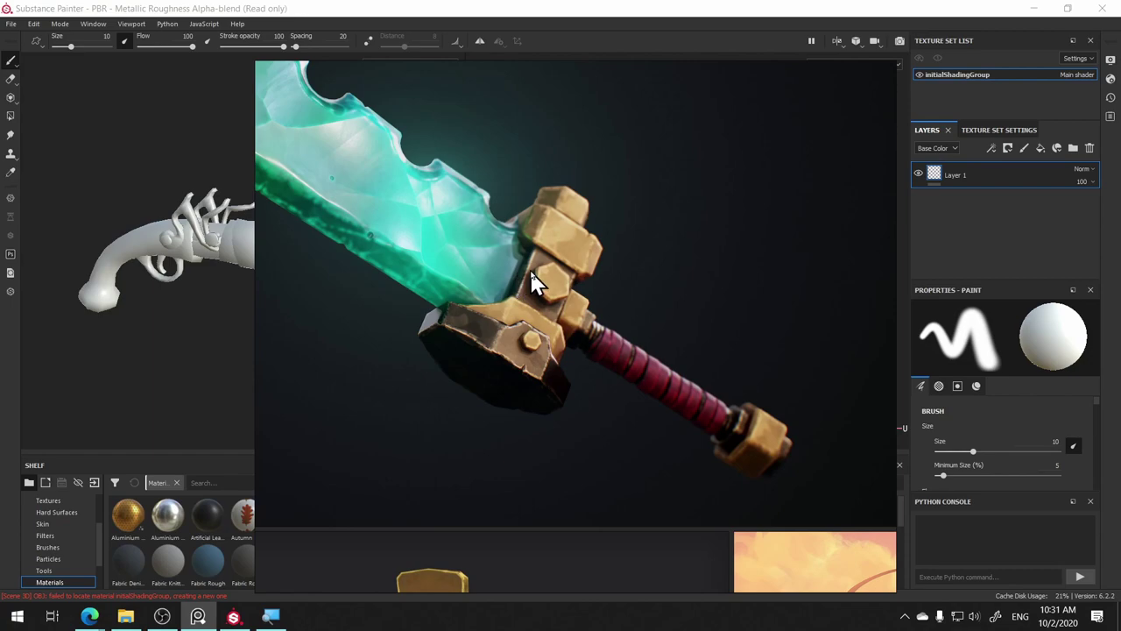
{"action": "scroll", "coordinate": [491, 289], "scroll_direction": "down", "scroll_amount": 2}
- Center the board on the sword concepts and shrink the PureRef window to uncover the UV layout
{"action": "scroll", "coordinate": [544, 365], "scroll_direction": "up", "scroll_amount": 2}
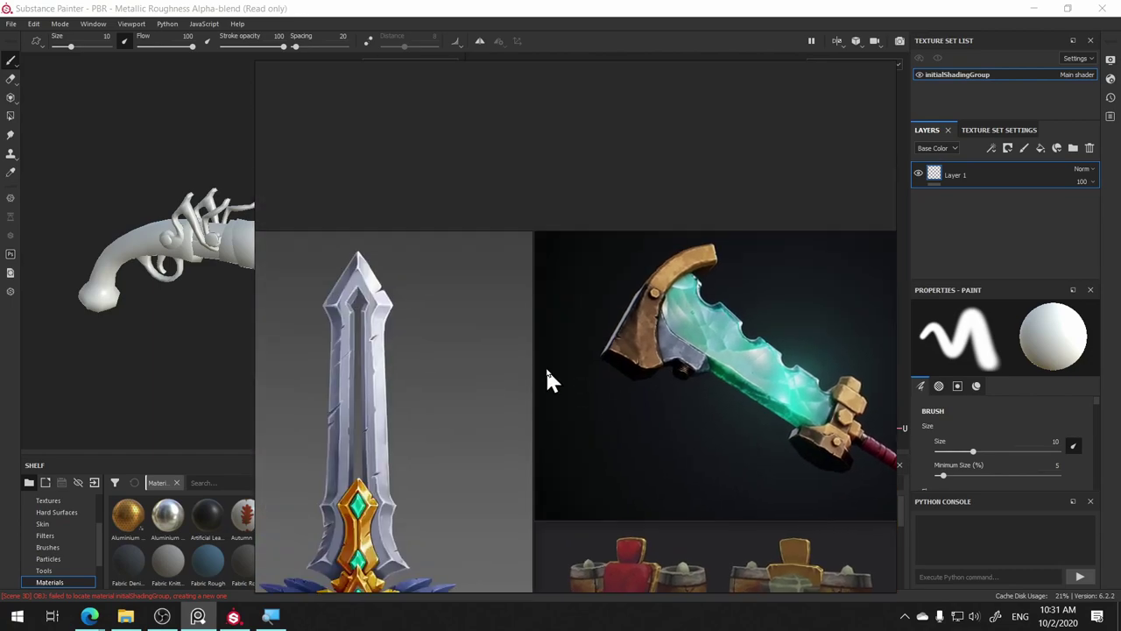
{"action": "scroll", "coordinate": [400, 495], "scroll_direction": "up", "scroll_amount": 2}
{"action": "middle_click_drag", "start_coordinate": [513, 413], "coordinate": [505, 328]}
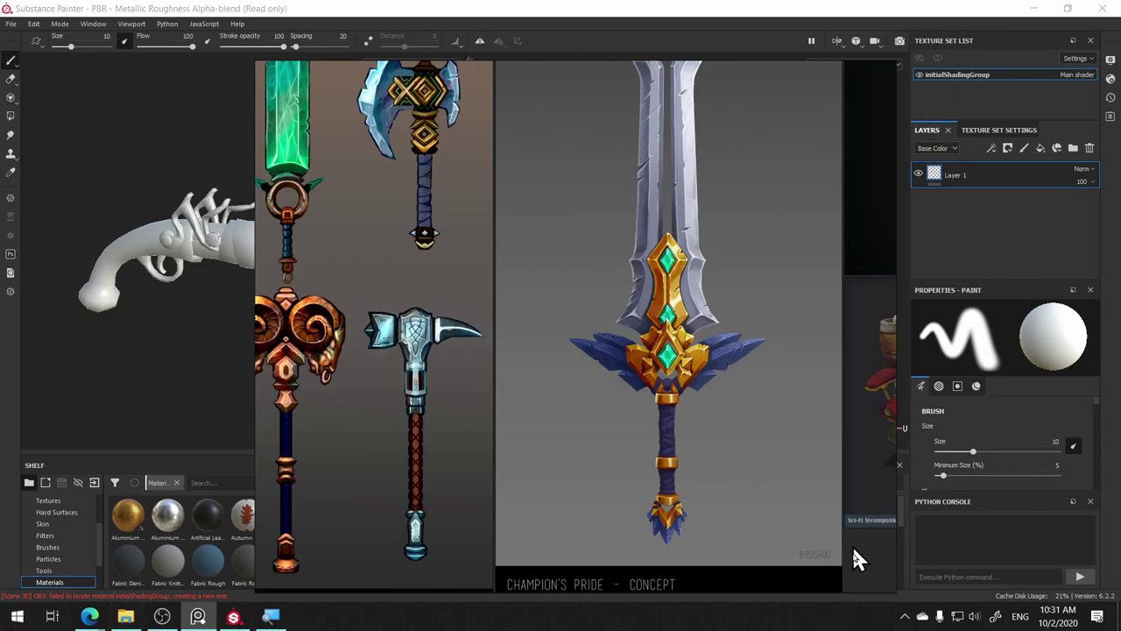
{"action": "left_click_drag", "start_coordinate": [523, 302], "coordinate": [629, 374]}
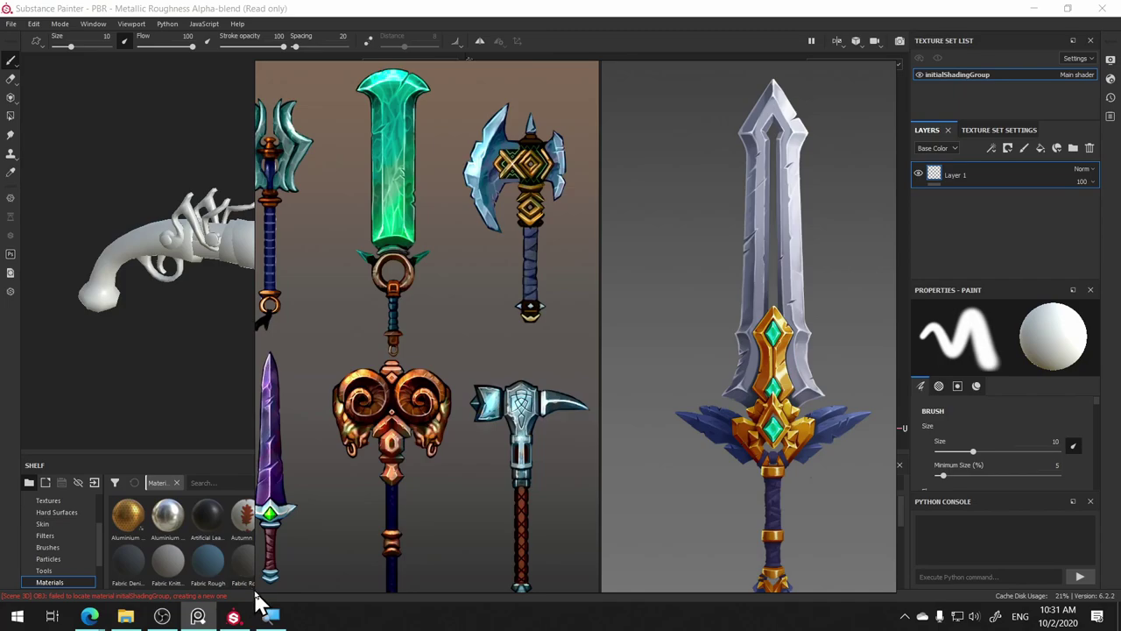
{"action": "mouse_move", "coordinate": [891, 592]}
{"action": "left_mouse_down"}
{"action": "mouse_move", "coordinate": [445, 331]}
{"action": "mouse_move", "coordinate": [446, 316]}
{"action": "left_mouse_up"}
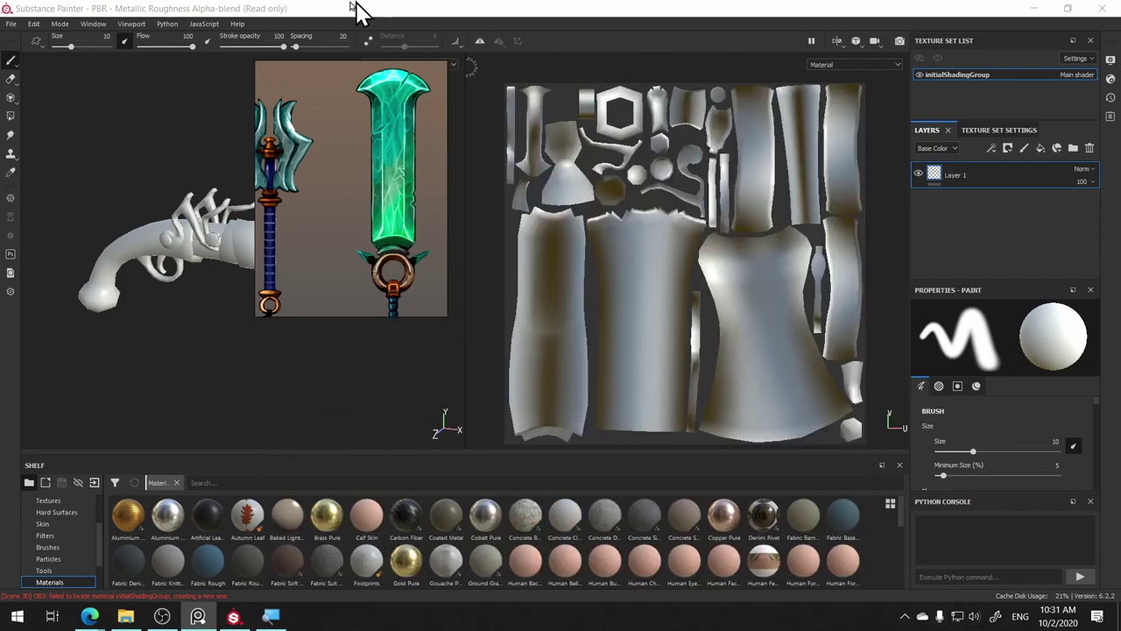
- Move the small reference window between the 3D pistol view and the UV layout
{"action": "left_click_drag", "start_coordinate": [315, 68], "coordinate": [536, 72]}
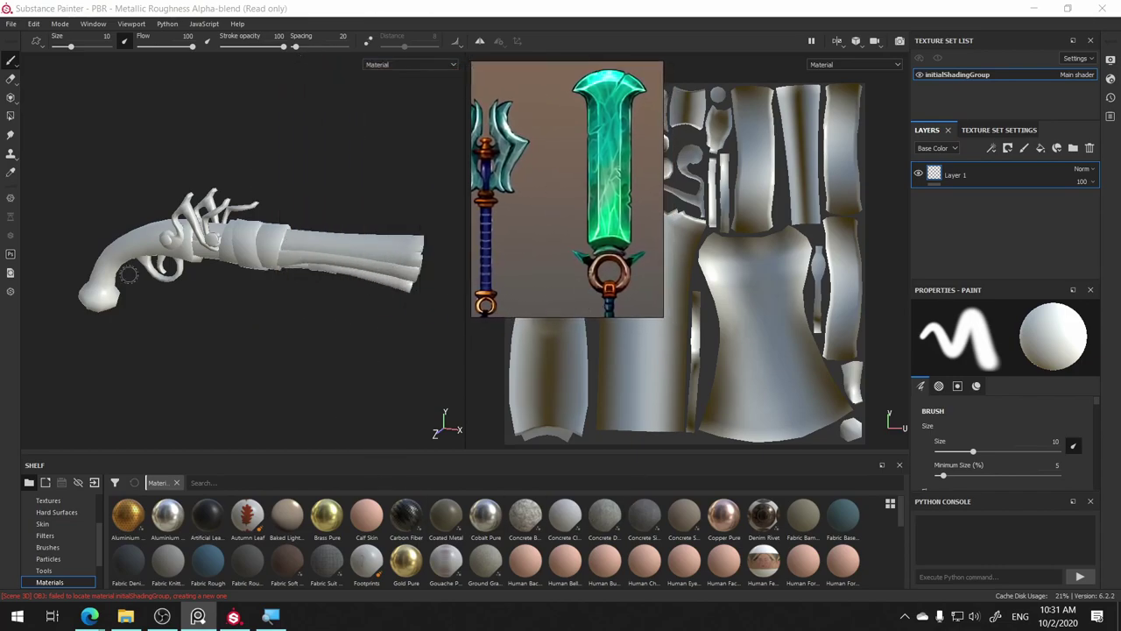
- Rotate the pistol in the 3D viewport so its barrel points left
{"action": "mouse_move", "coordinate": [310, 168]}
{"action": "left_mouse_down", "text": "alt"}
{"action": "mouse_move", "coordinate": [559, 209]}
{"action": "mouse_move", "coordinate": [281, 141]}
{"action": "mouse_move", "coordinate": [290, 164]}
{"action": "left_mouse_up", "text": "alt"}
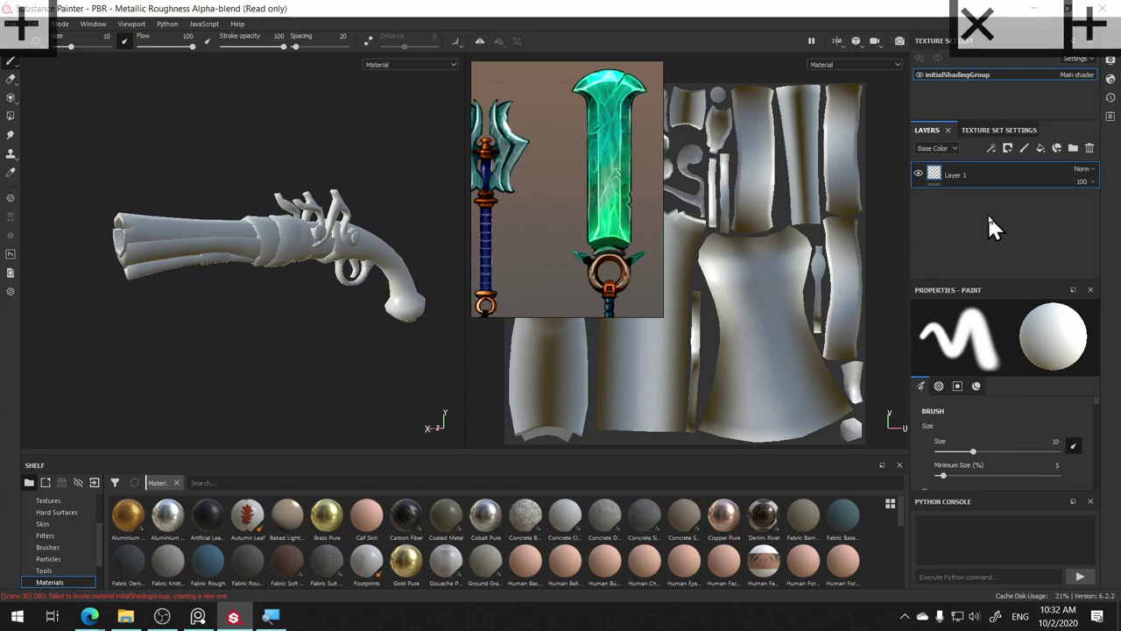
- Close the Windows Magnifier and the Texture Set List panel
{"action": "key", "text": "super"}
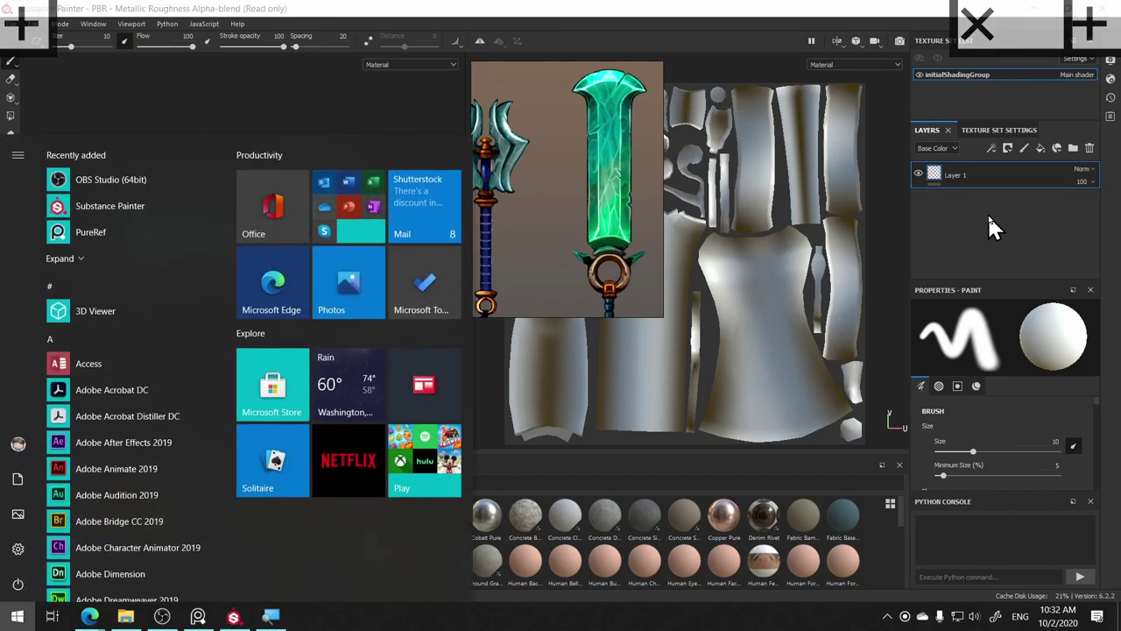
{"action": "left_click", "coordinate": [271, 613]}
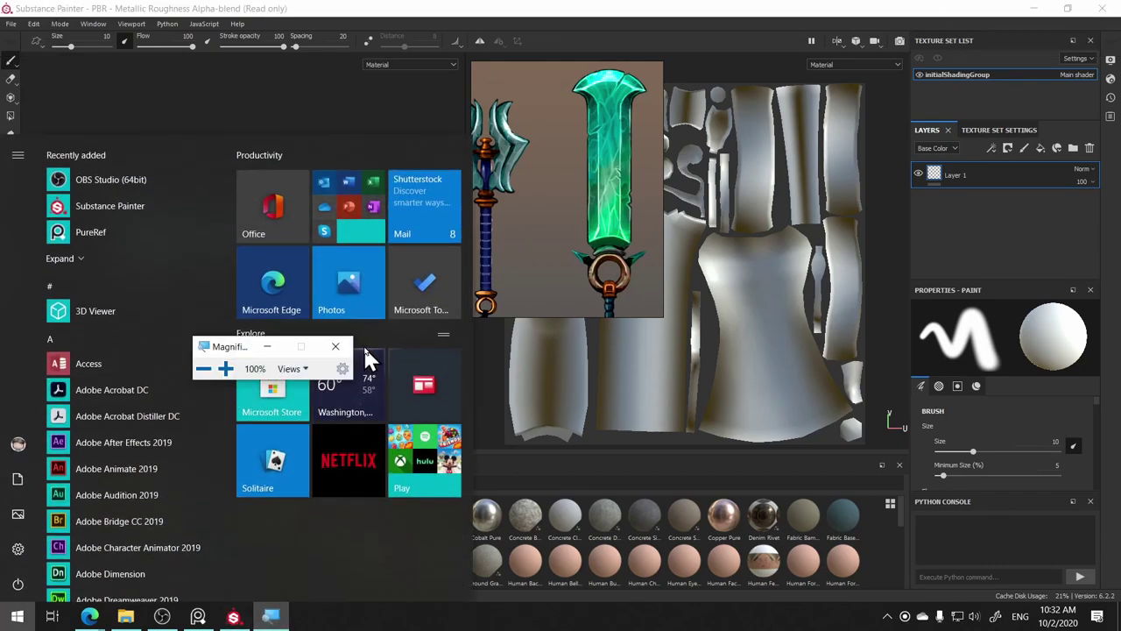
{"action": "left_click", "coordinate": [334, 345]}
{"action": "left_click", "coordinate": [942, 230]}
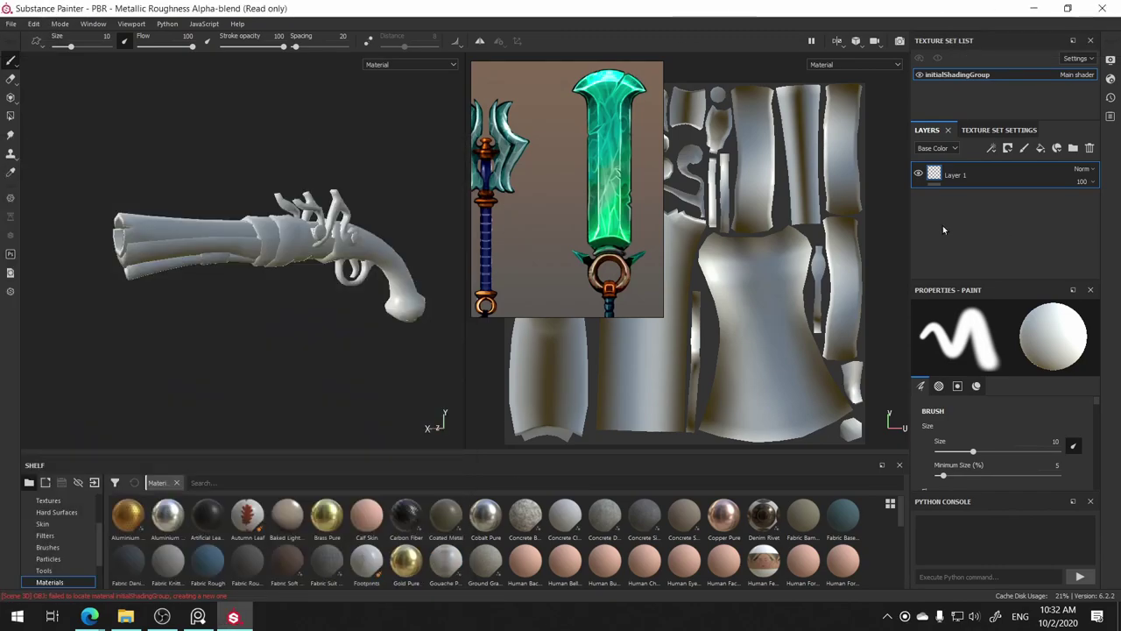
{"action": "left_click", "coordinate": [1091, 41]}
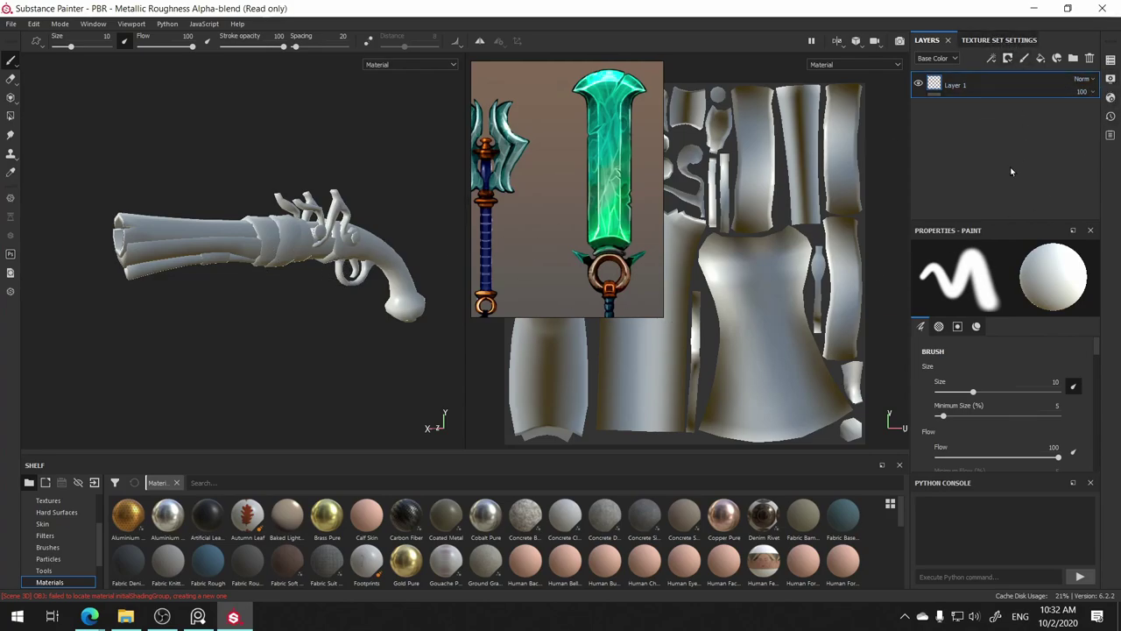
- Set the Display Settings environment map to Studio 05
{"action": "left_click", "coordinate": [1110, 98]}
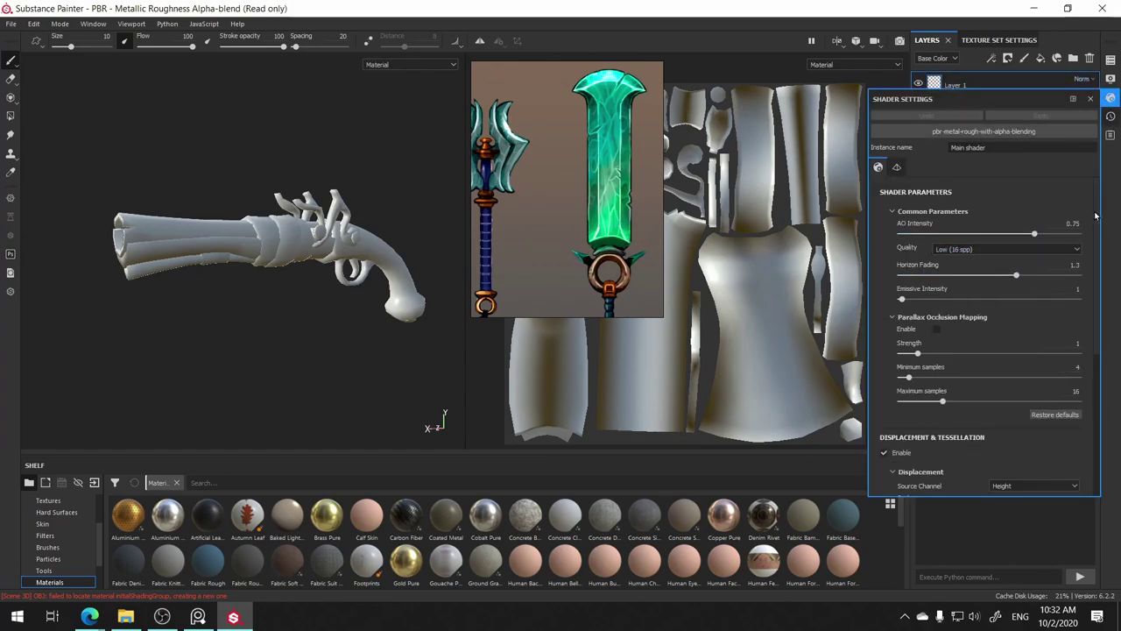
{"action": "left_click_drag", "start_coordinate": [1097, 213], "coordinate": [1097, 325]}
{"action": "scroll", "coordinate": [1097, 325], "scroll_direction": "up", "scroll_amount": 5}
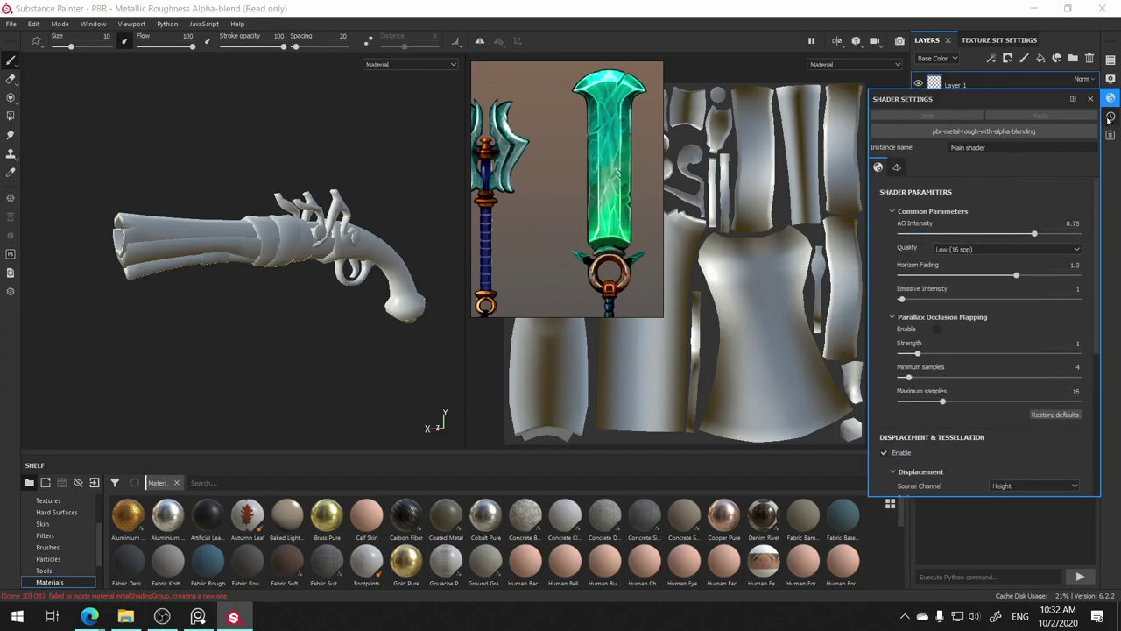
{"action": "left_click", "coordinate": [1109, 79]}
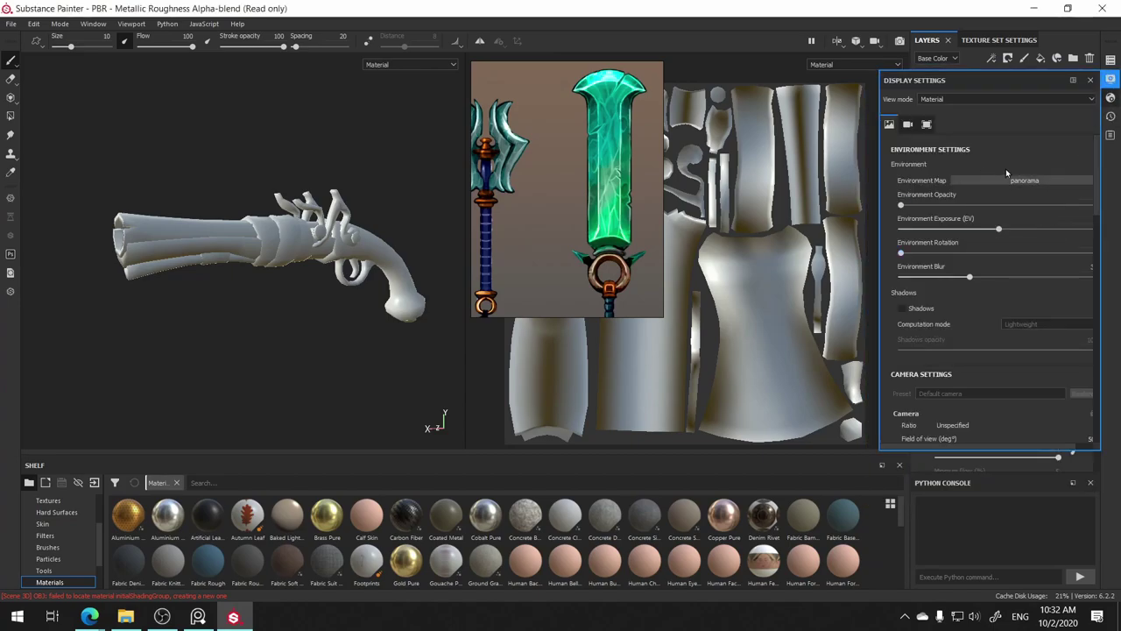
{"action": "left_click", "coordinate": [1023, 187]}
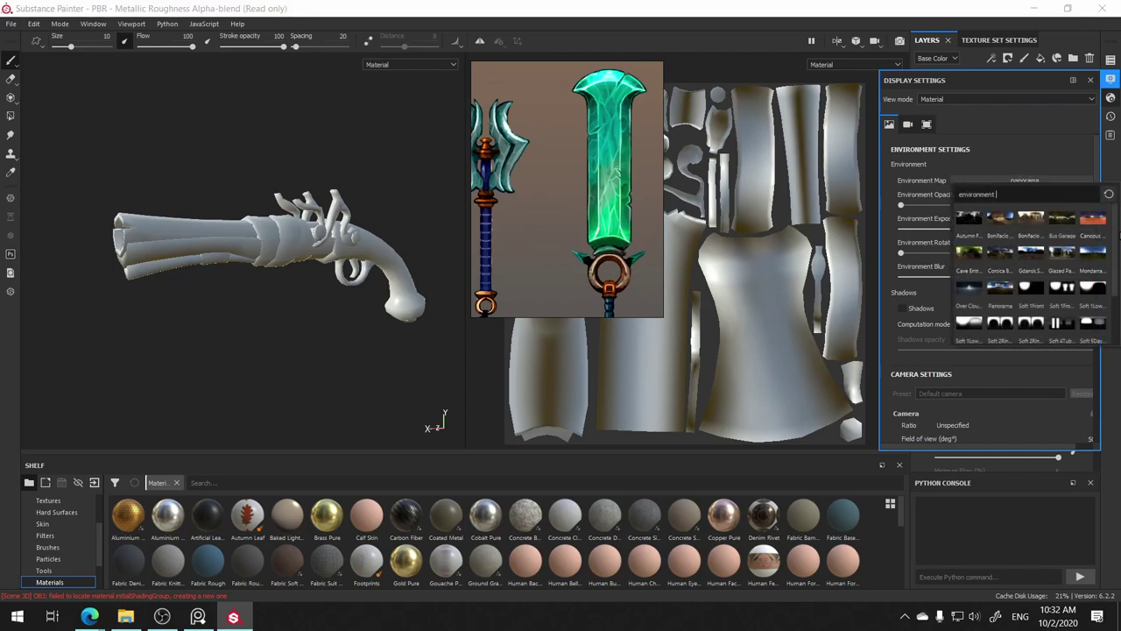
{"action": "scroll", "coordinate": [1110, 262], "scroll_direction": "down", "scroll_amount": 2}
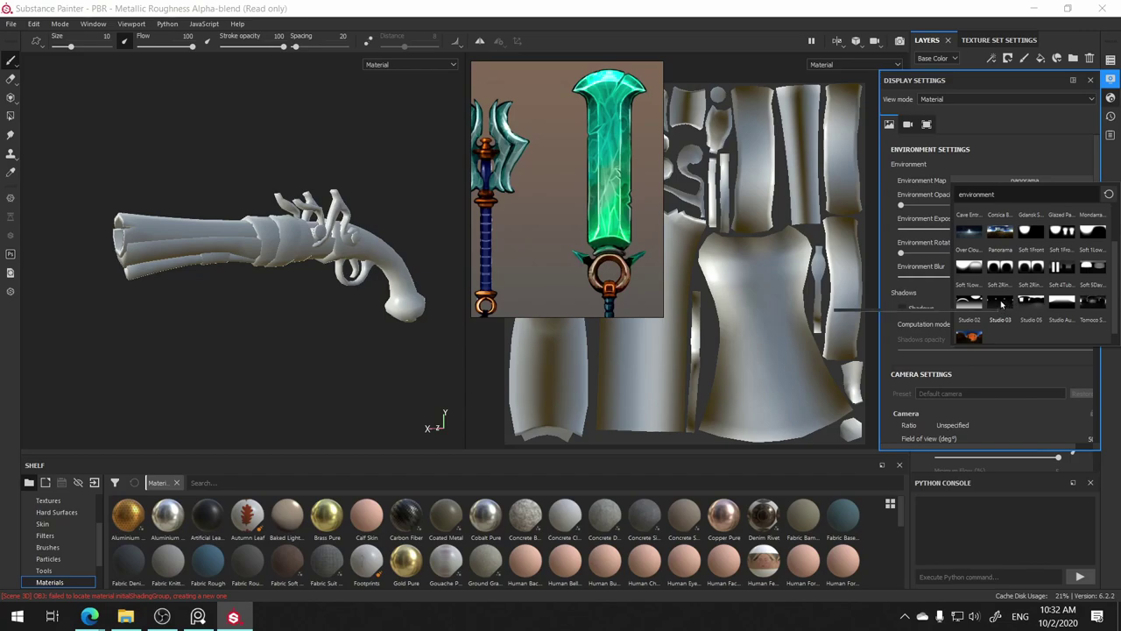
{"action": "mouse_move", "coordinate": [1000, 302]}
{"action": "left_click", "coordinate": [1030, 302]}
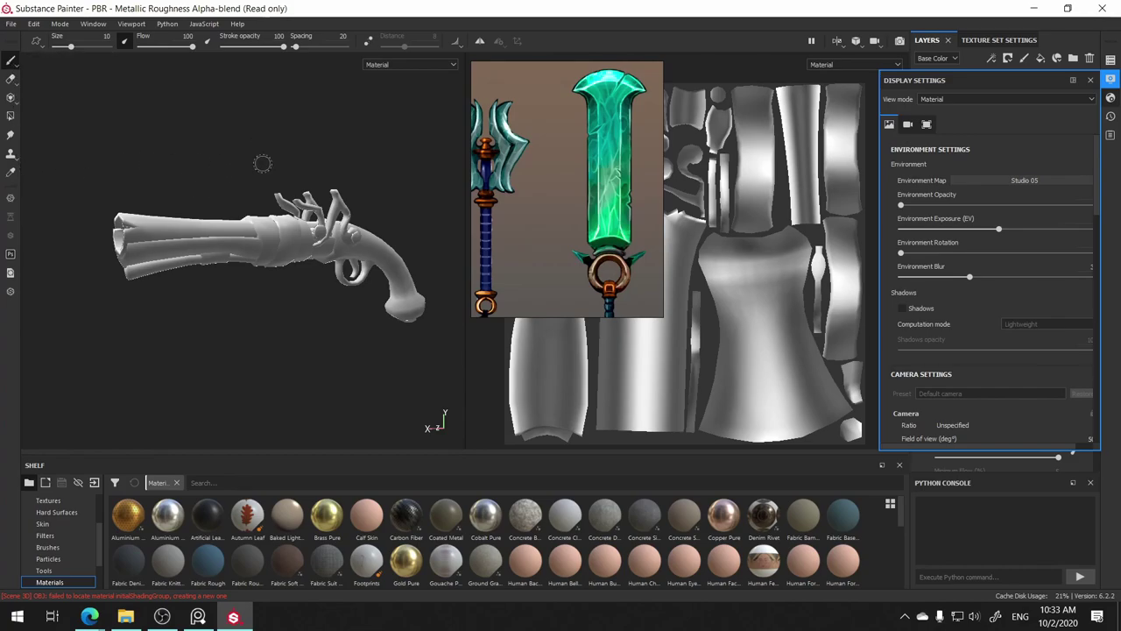
- Orbit the pistol and rotate the Studio 05 environment lighting to a new angle
{"action": "left_click_drag", "start_coordinate": [251, 162], "coordinate": [249, 161], "text": "alt"}
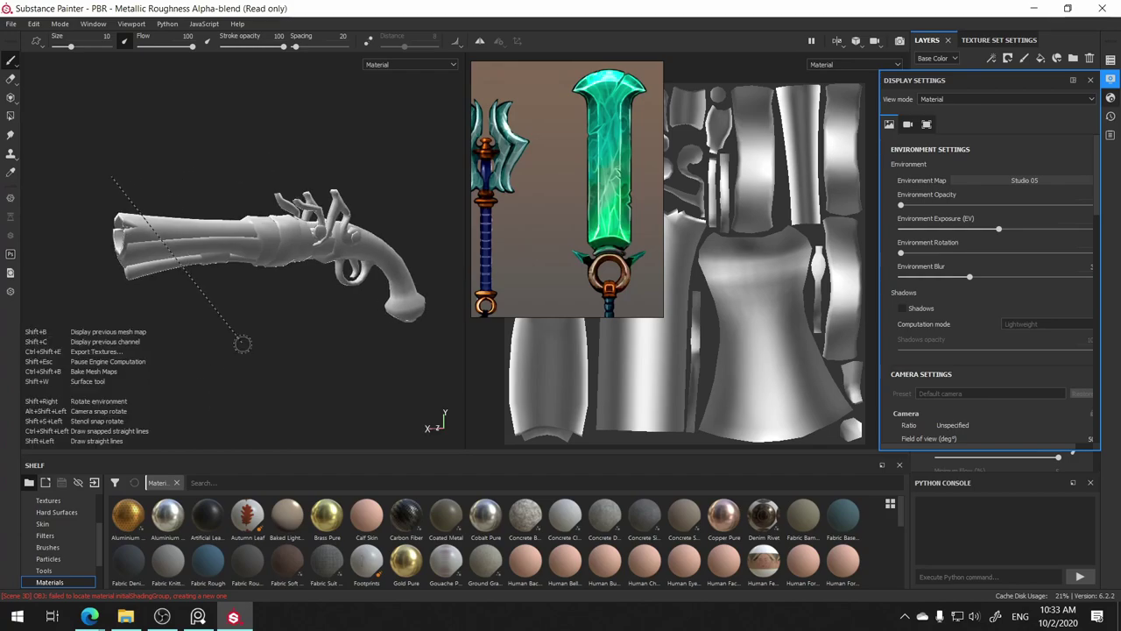
{"action": "mouse_move", "coordinate": [242, 340]}
{"action": "right_mouse_down", "text": "shift"}
{"action": "mouse_move", "coordinate": [287, 339]}
{"action": "mouse_move", "coordinate": [6, 337]}
{"action": "mouse_move", "coordinate": [300, 333]}
{"action": "mouse_move", "coordinate": [332, 320]}
{"action": "right_mouse_up", "text": "shift"}
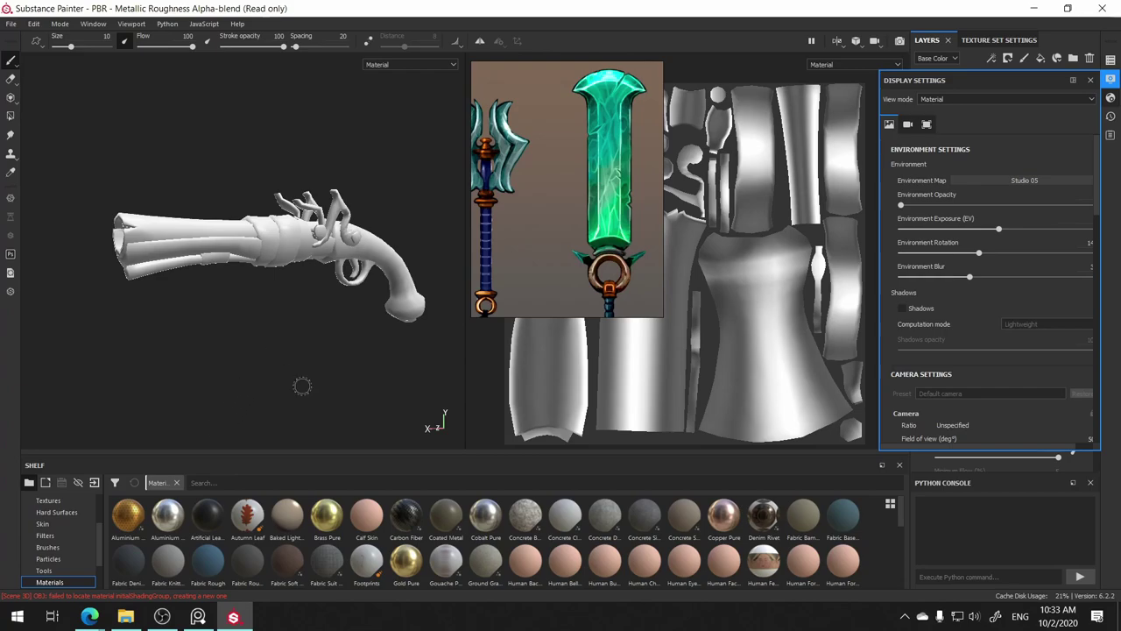
{"action": "mouse_move", "coordinate": [254, 376]}
{"action": "right_mouse_down", "text": "shift"}
{"action": "mouse_move", "coordinate": [348, 359]}
{"action": "mouse_move", "coordinate": [215, 365]}
{"action": "mouse_move", "coordinate": [282, 346]}
{"action": "mouse_move", "coordinate": [352, 351]}
{"action": "right_mouse_up", "text": "shift"}
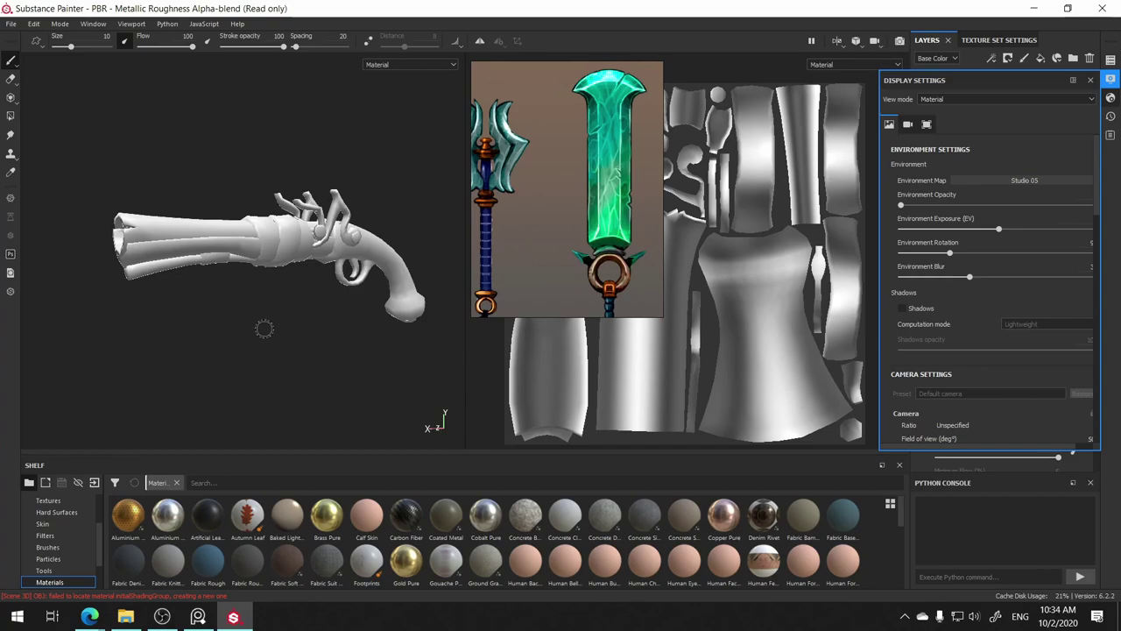
- Close Display Settings and the Python console, and give the layer list more room
{"action": "left_click", "coordinate": [1110, 80]}
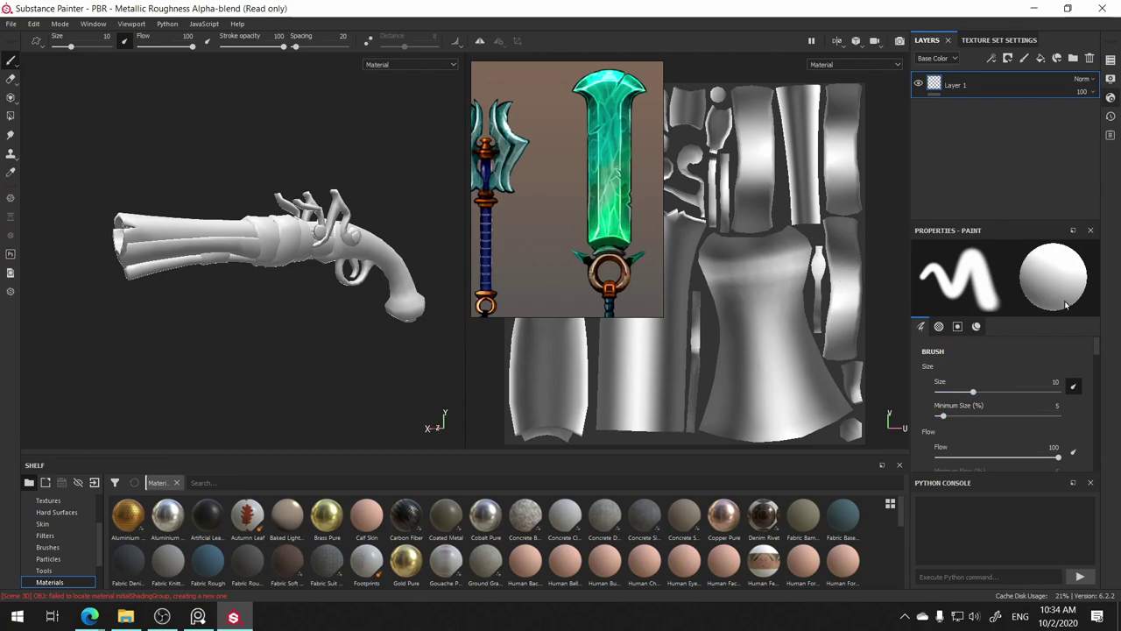
{"action": "left_click", "coordinate": [1090, 483]}
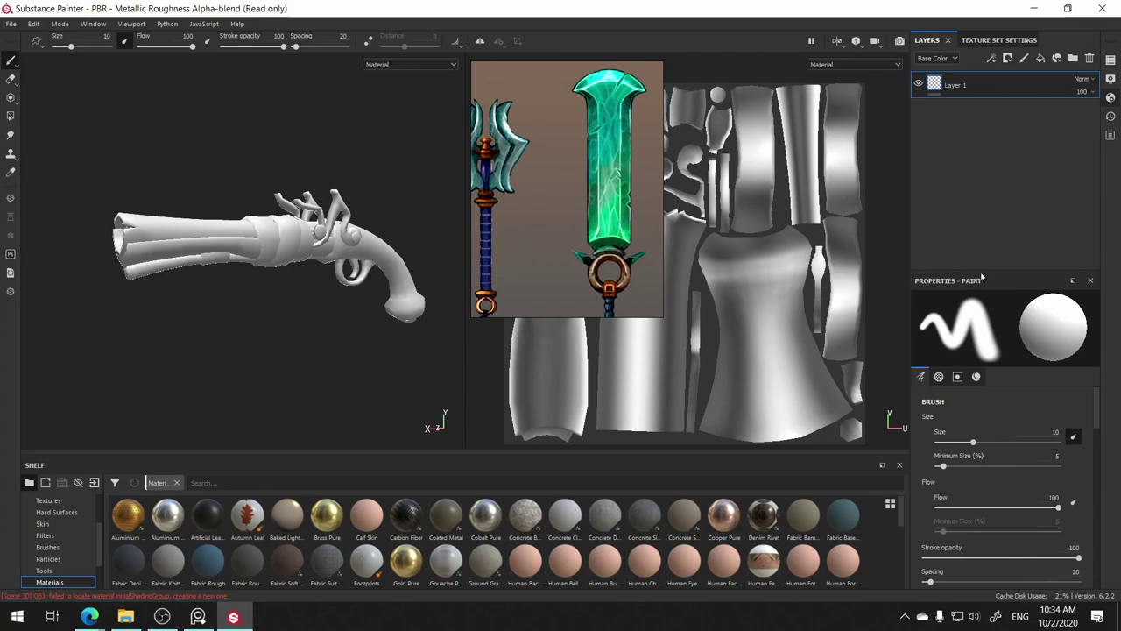
{"action": "left_click_drag", "start_coordinate": [981, 270], "coordinate": [980, 366]}
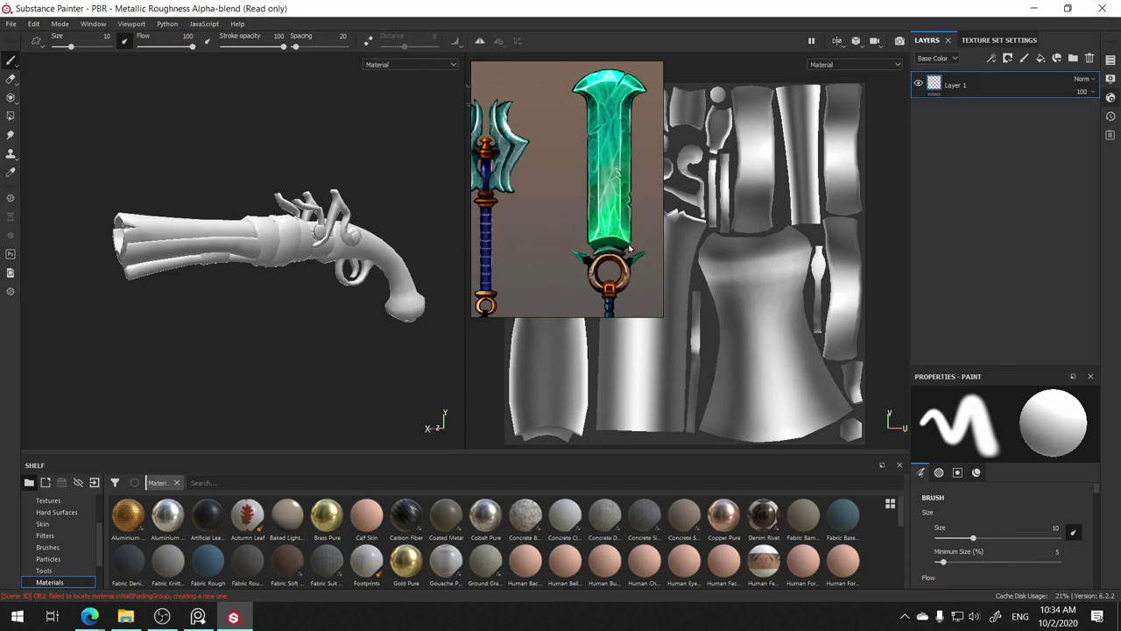
- Turn off PureRef's Always On Top mode so Substance Painter comes to the front
{"action": "right_click", "coordinate": [581, 70]}
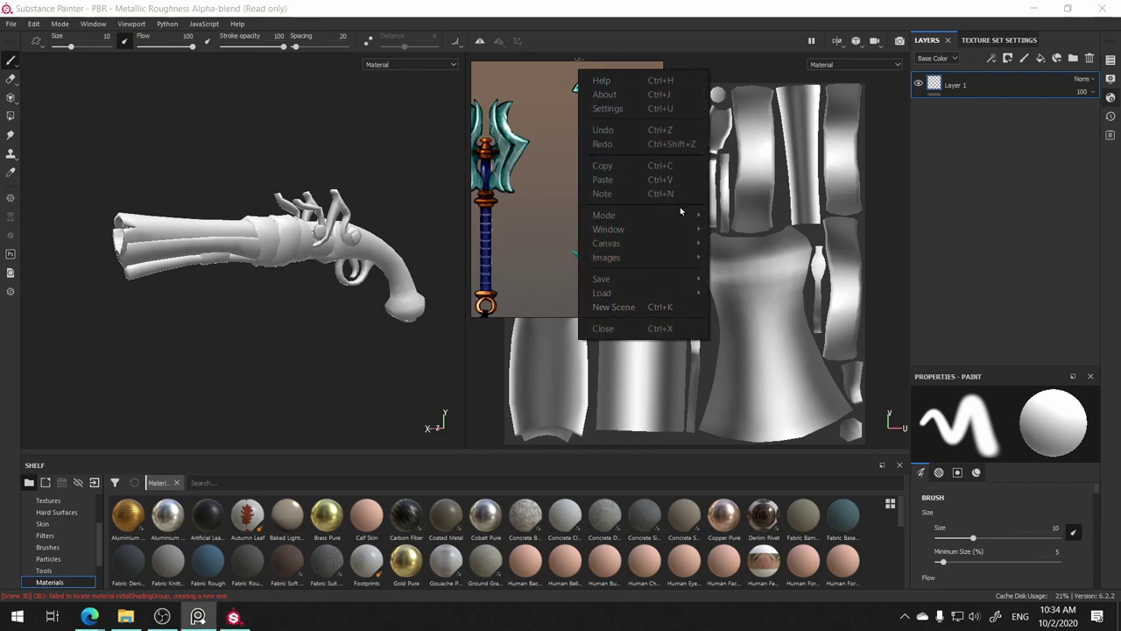
{"action": "mouse_move", "coordinate": [604, 215]}
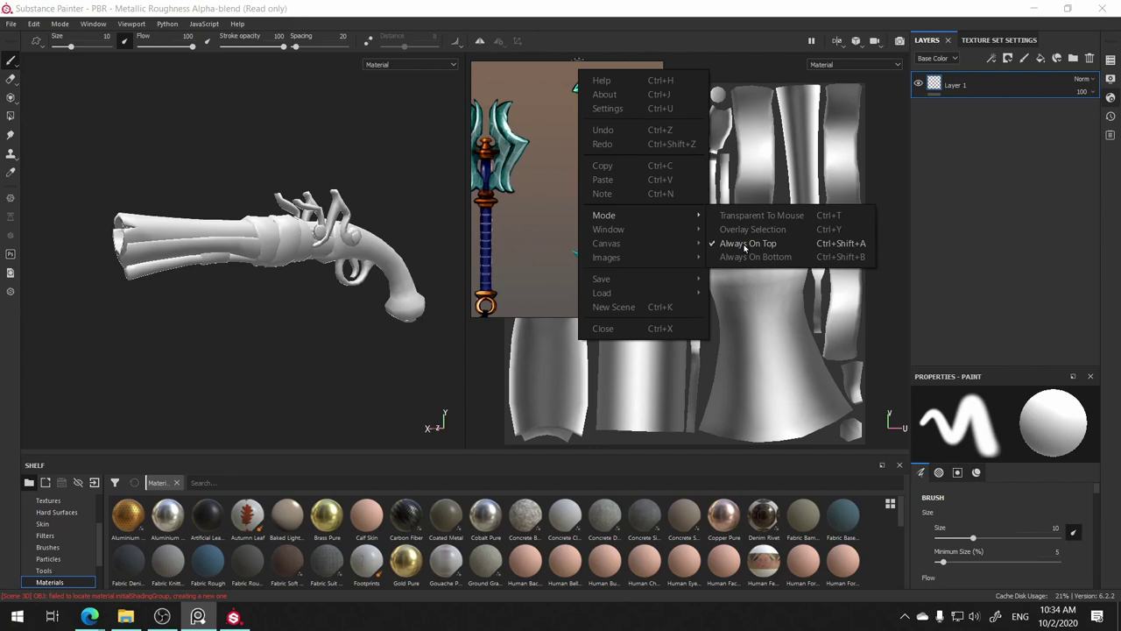
{"action": "left_click", "coordinate": [744, 244]}
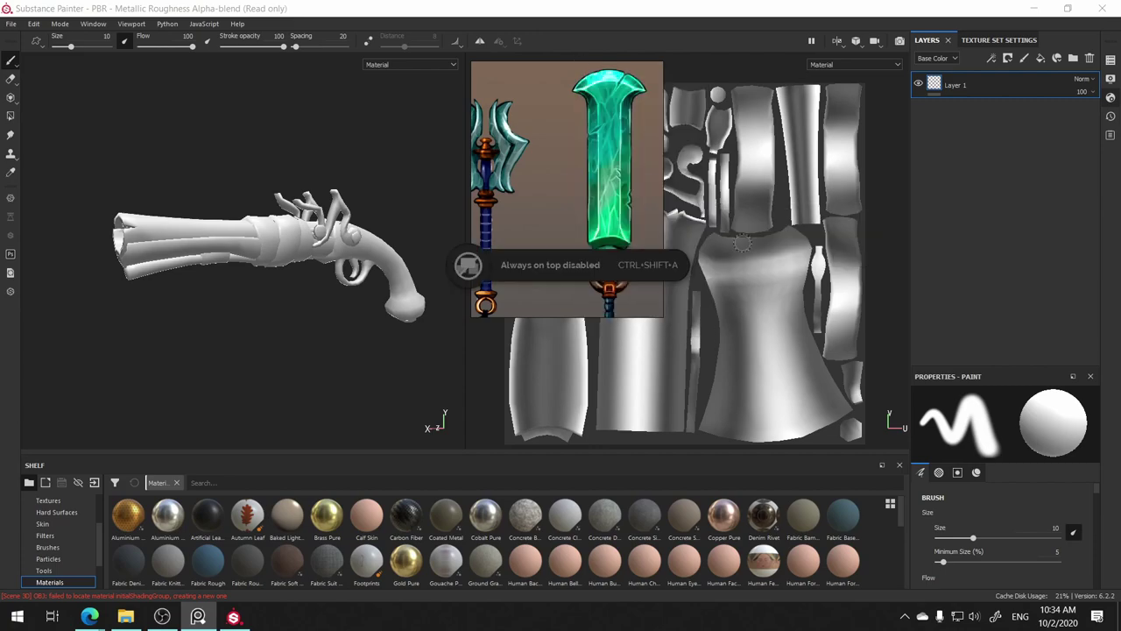
{"action": "left_click", "coordinate": [651, 41]}
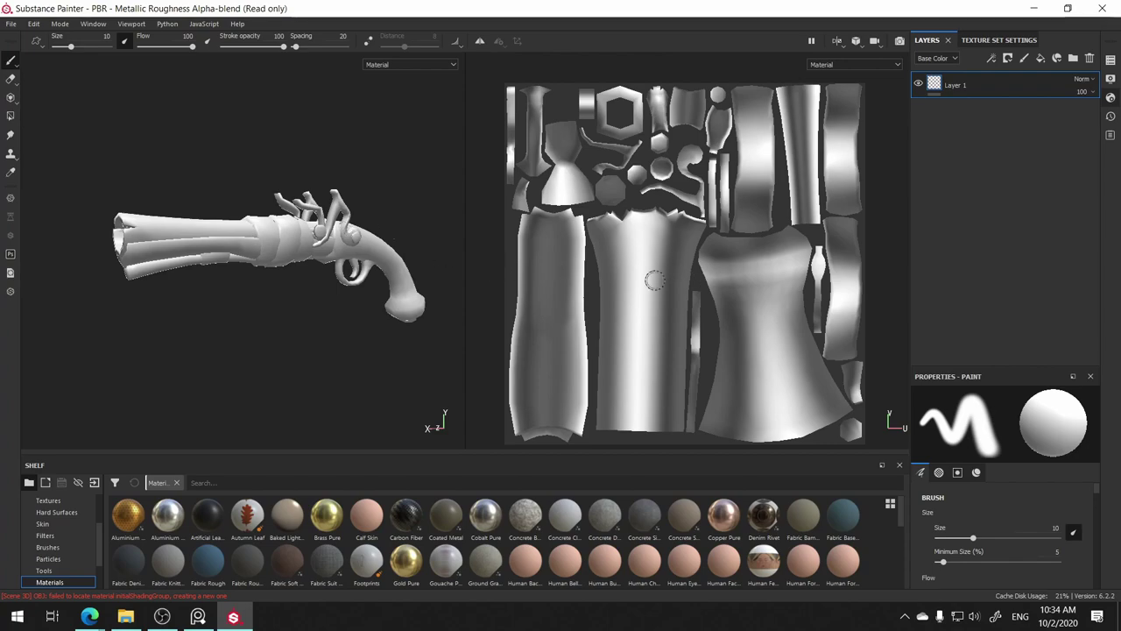
- Browse the reference images by zooming, then return Substance Painter to the foreground
{"action": "left_click", "coordinate": [198, 615]}
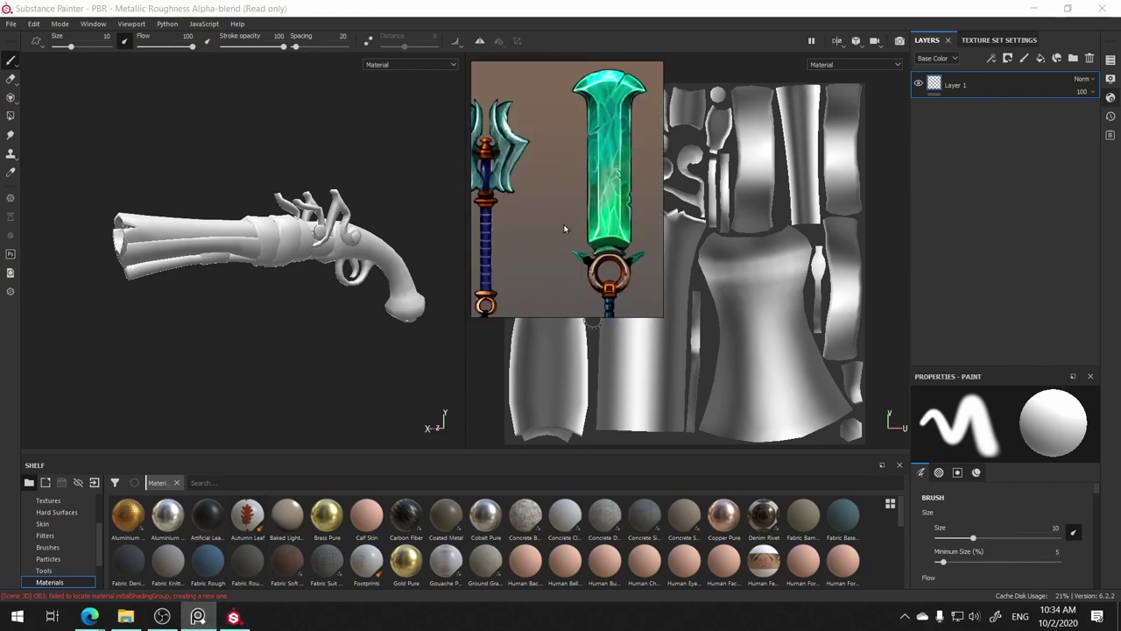
{"action": "scroll", "coordinate": [605, 248], "scroll_direction": "down", "scroll_amount": 5}
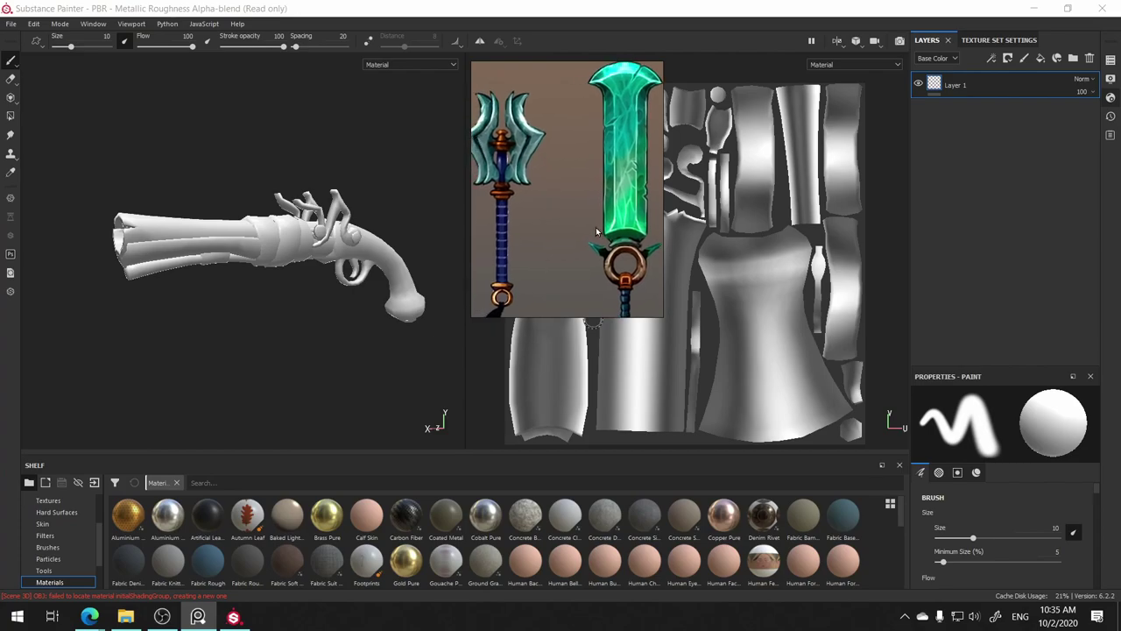
{"action": "scroll", "coordinate": [537, 208], "scroll_direction": "down", "scroll_amount": 2}
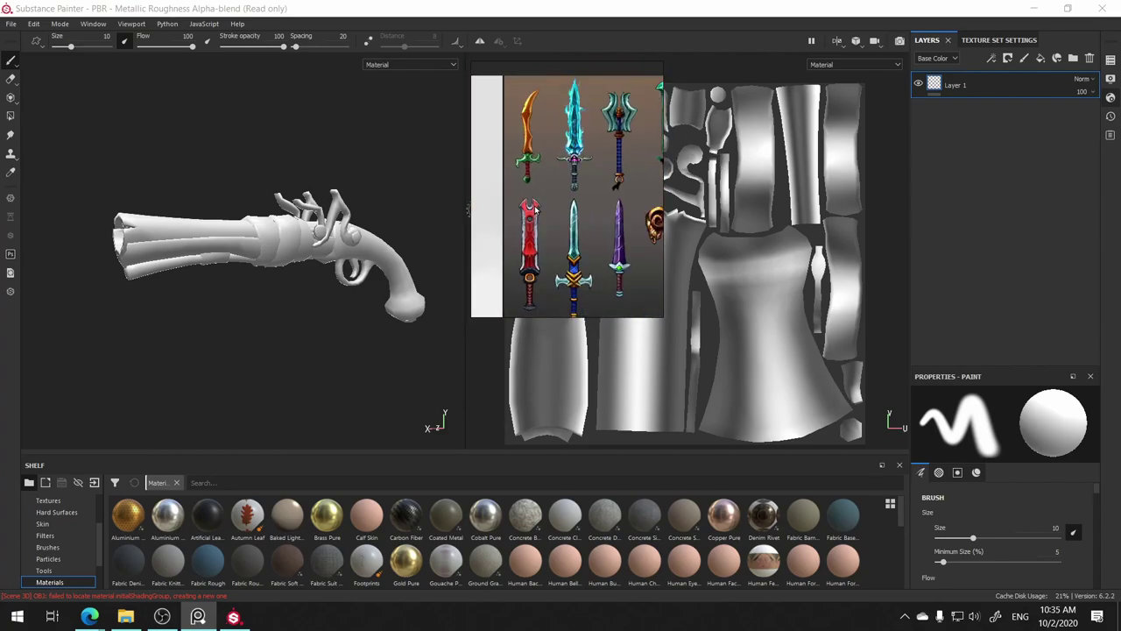
{"action": "scroll", "coordinate": [570, 251], "scroll_direction": "down", "scroll_amount": 5}
{"action": "scroll", "coordinate": [561, 245], "scroll_direction": "down", "scroll_amount": 5}
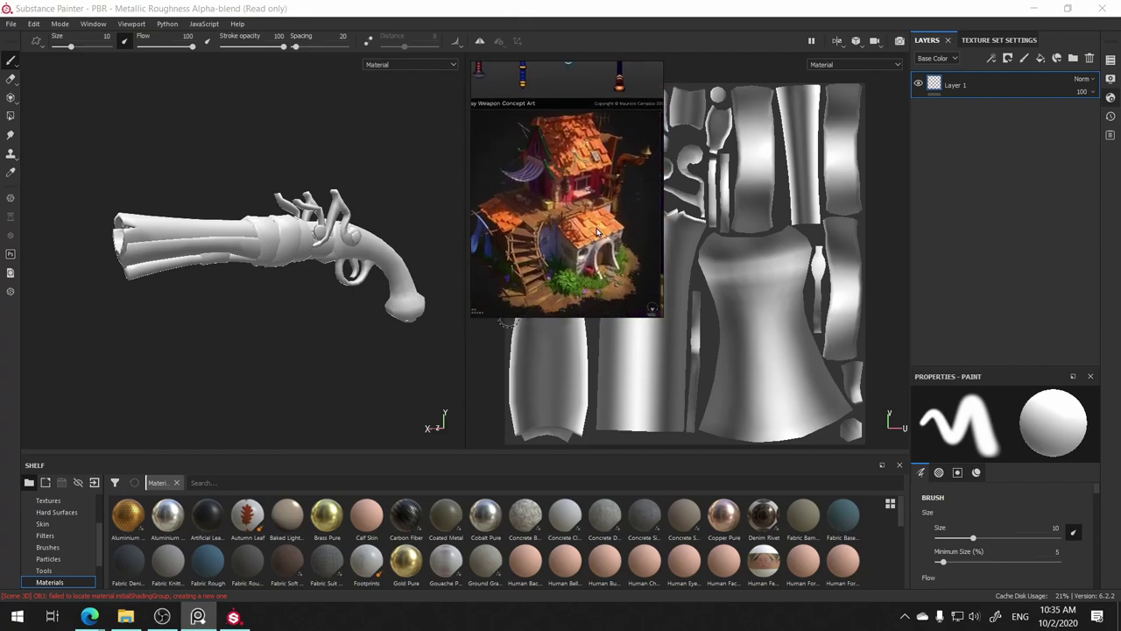
{"action": "scroll", "coordinate": [525, 289], "scroll_direction": "down", "scroll_amount": 5}
{"action": "scroll", "coordinate": [506, 317], "scroll_direction": "up", "scroll_amount": 2}
{"action": "scroll", "coordinate": [506, 317], "scroll_direction": "up", "scroll_amount": 2}
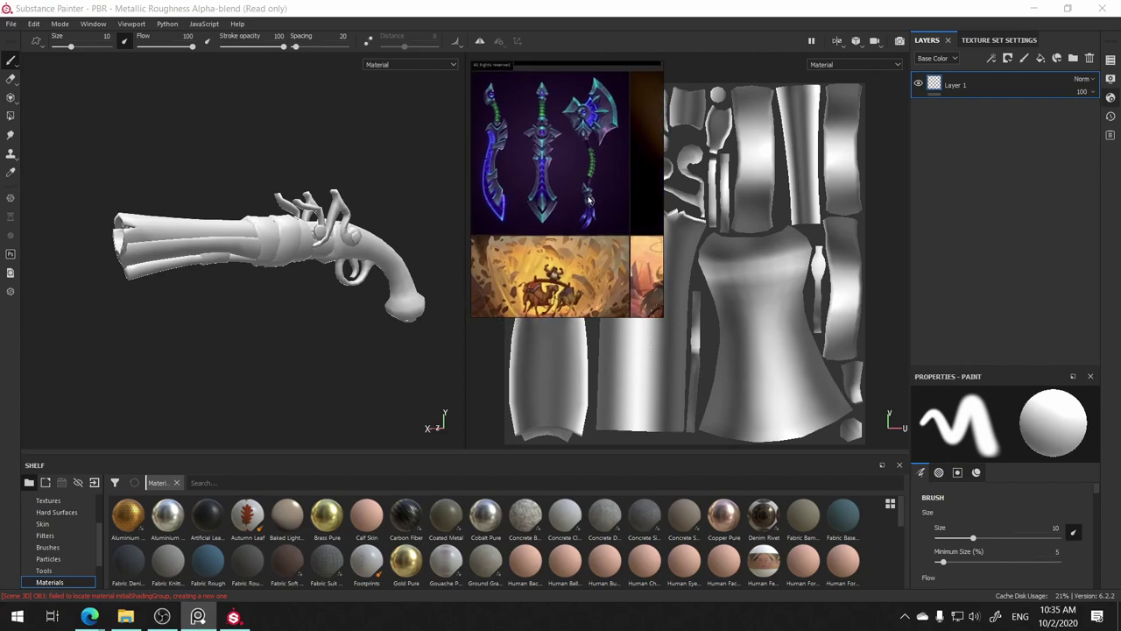
{"action": "scroll", "coordinate": [590, 201], "scroll_direction": "up", "scroll_amount": 2}
{"action": "scroll", "coordinate": [589, 202], "scroll_direction": "down", "scroll_amount": 3}
{"action": "scroll", "coordinate": [578, 218], "scroll_direction": "up", "scroll_amount": 2}
{"action": "scroll", "coordinate": [574, 235], "scroll_direction": "up", "scroll_amount": 2}
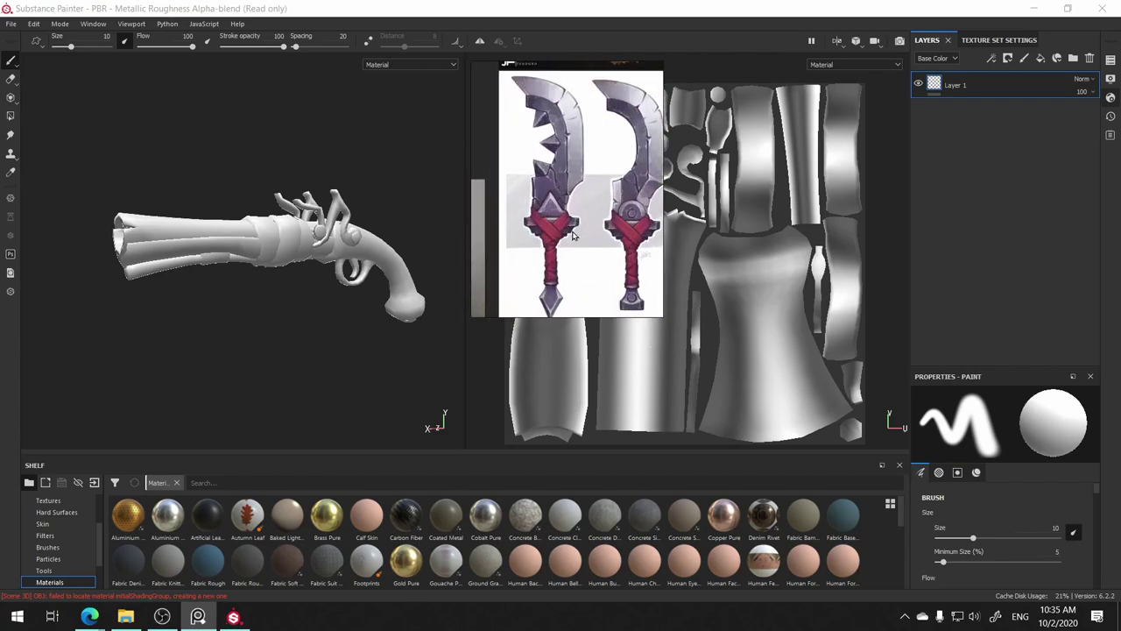
{"action": "scroll", "coordinate": [573, 234], "scroll_direction": "up", "scroll_amount": 2}
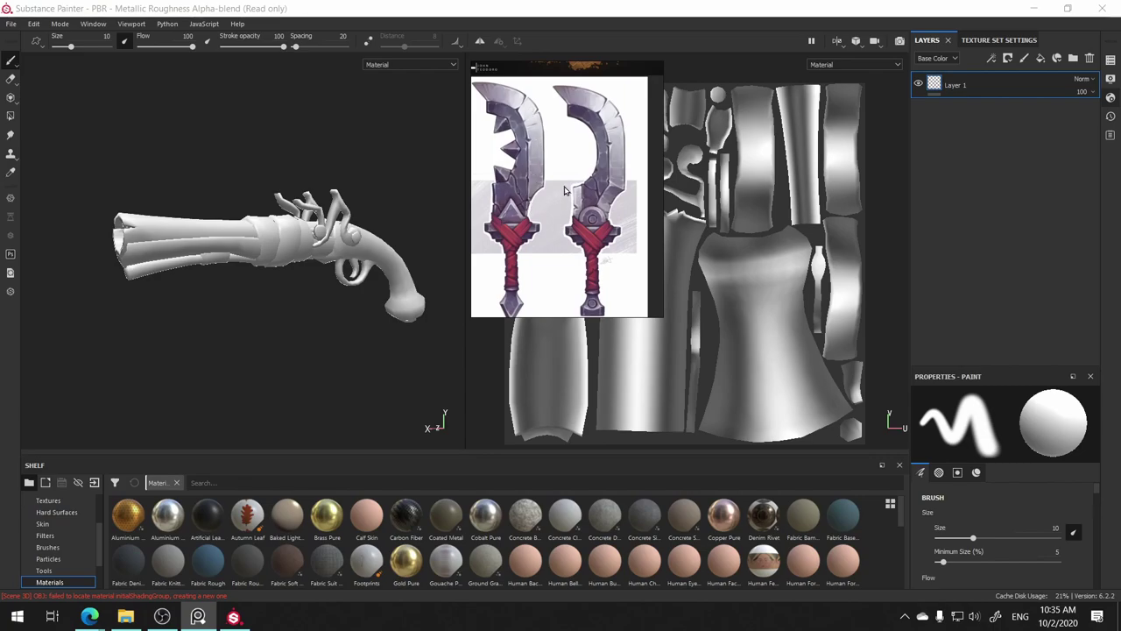
{"action": "left_click", "coordinate": [682, 24]}
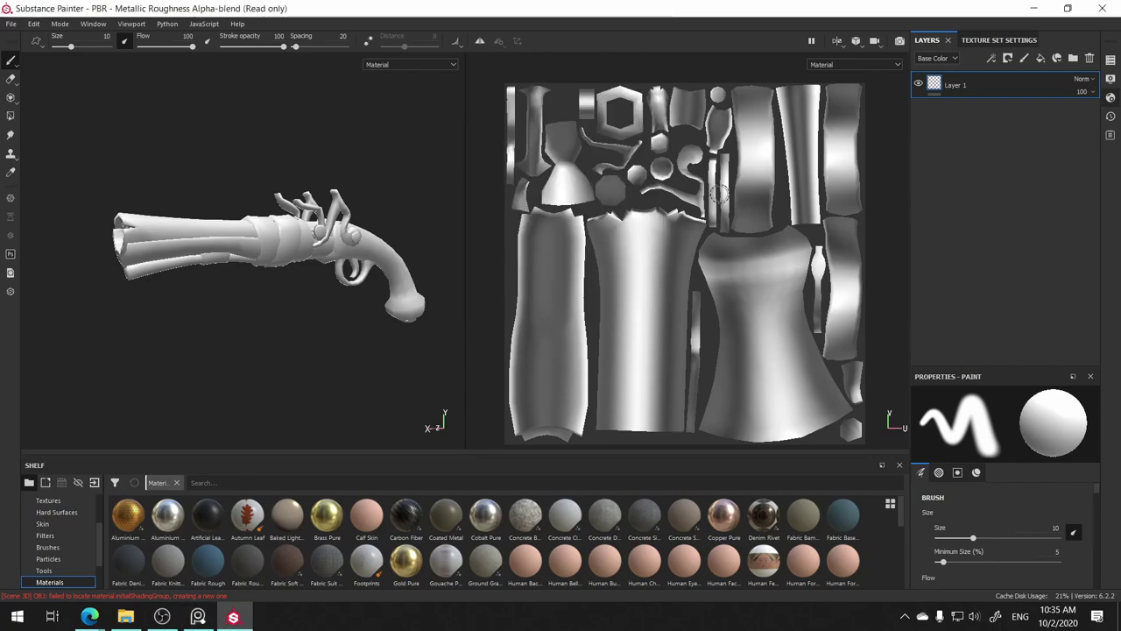
- Add a fill layer above Layer 1 and enlarge its Properties - Fill panel
{"action": "left_click", "coordinate": [1007, 58]}
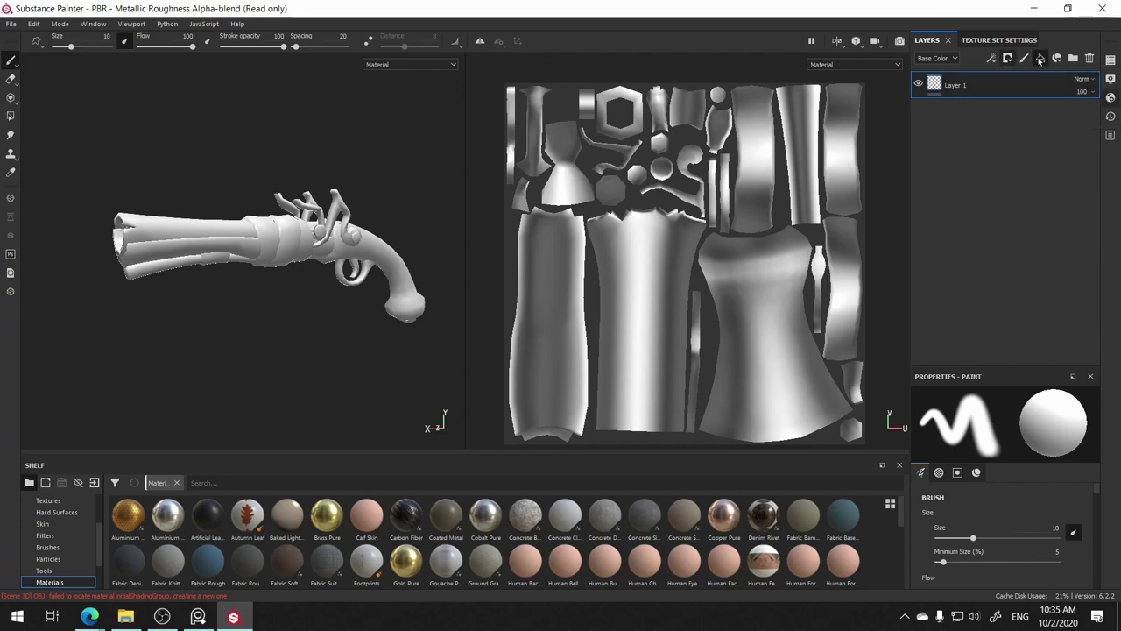
{"action": "left_click", "coordinate": [1041, 59]}
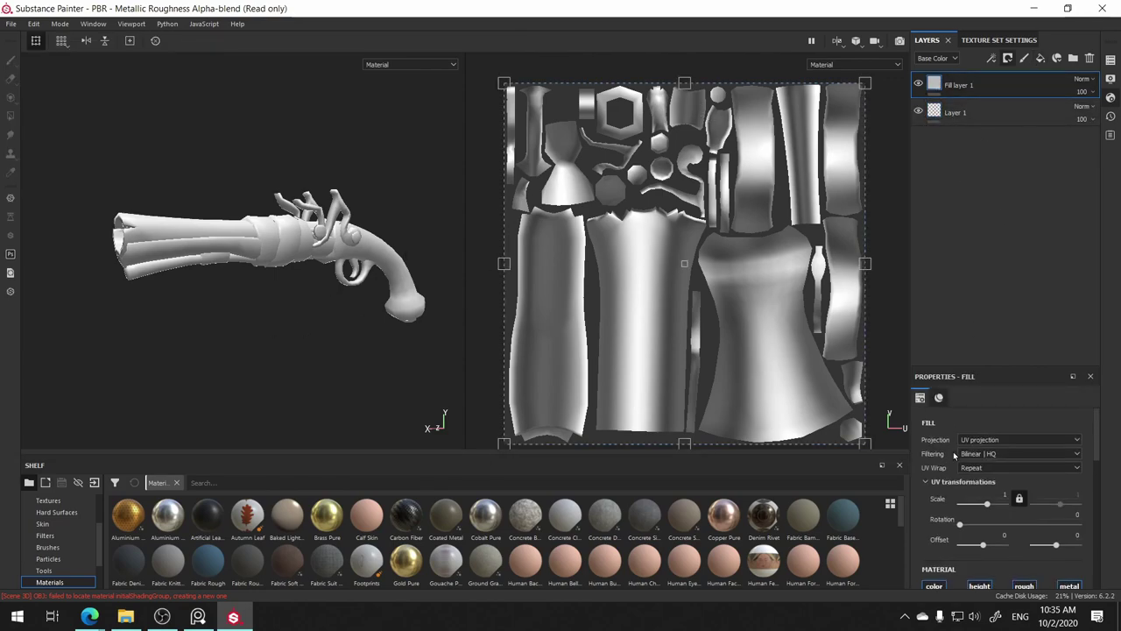
{"action": "scroll", "coordinate": [1096, 425], "scroll_direction": "down", "scroll_amount": 1}
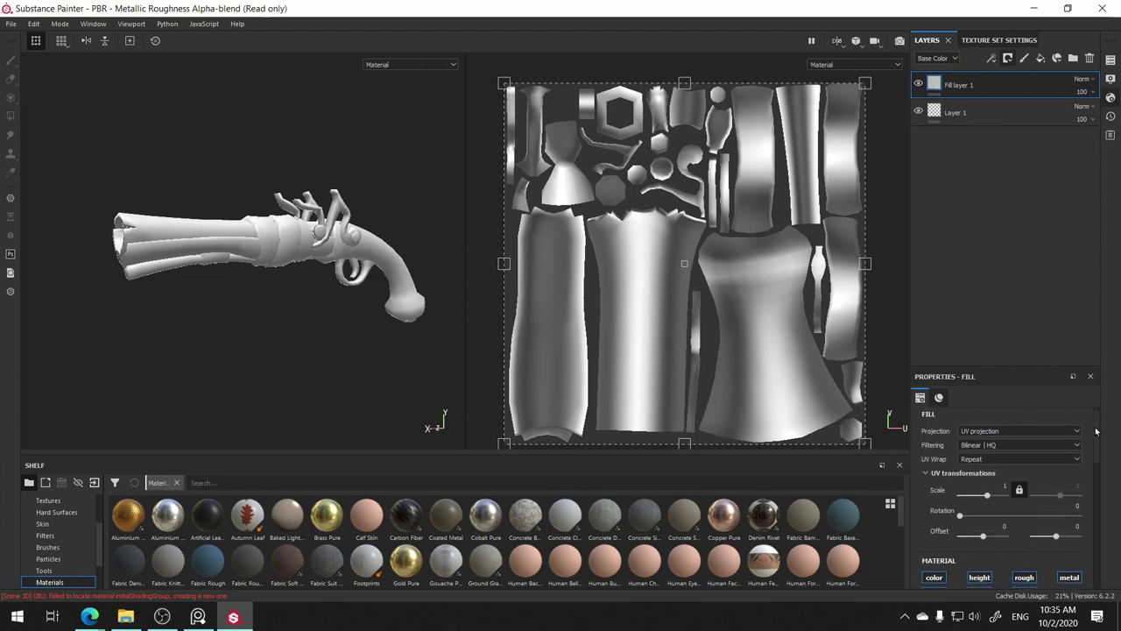
{"action": "left_click_drag", "start_coordinate": [1005, 367], "coordinate": [1005, 263]}
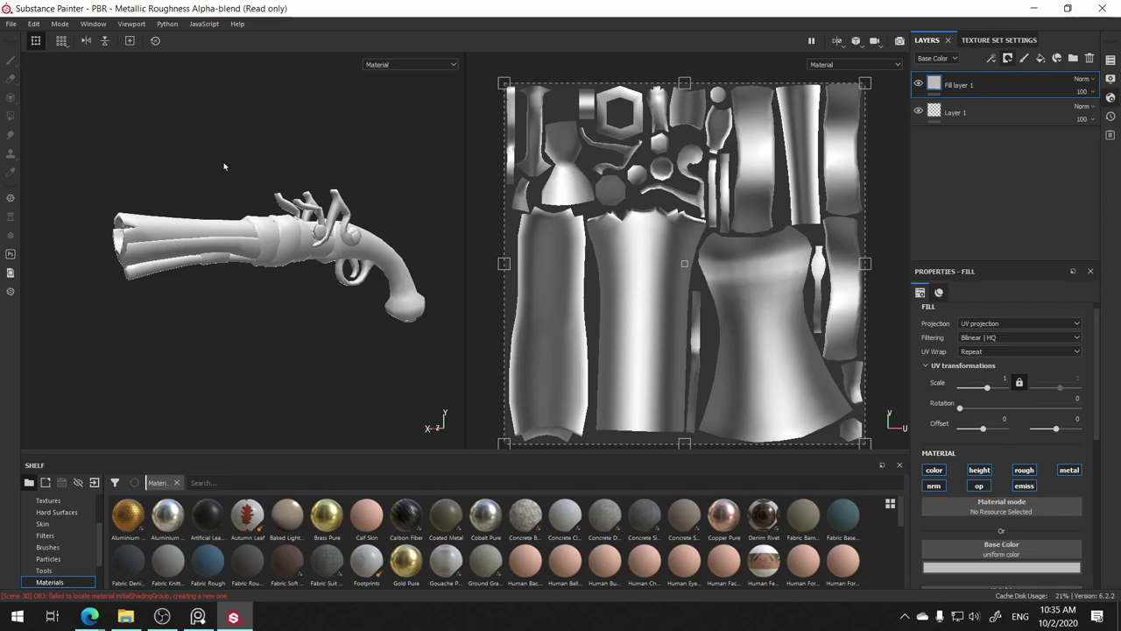
- Orbit and zoom in on the pistol, ending on an end-on view
{"action": "mouse_move", "coordinate": [219, 163]}
{"action": "left_mouse_down", "text": "alt"}
{"action": "mouse_move", "coordinate": [246, 233]}
{"action": "mouse_move", "coordinate": [195, 180]}
{"action": "mouse_move", "coordinate": [241, 236]}
{"action": "left_mouse_up", "text": "alt"}
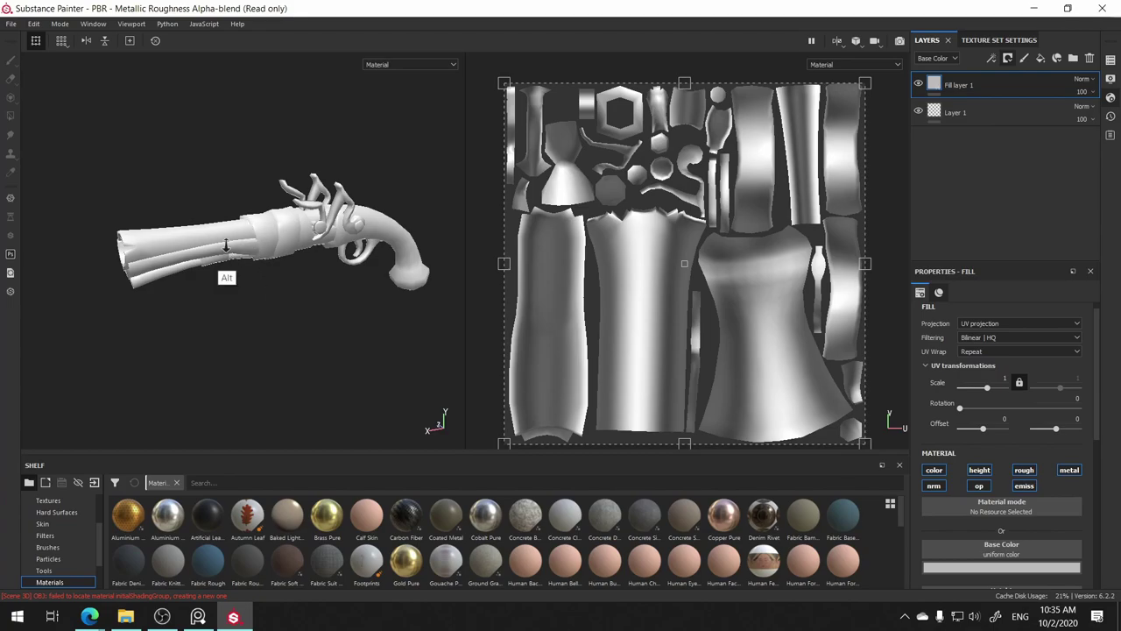
{"action": "mouse_move", "coordinate": [226, 267]}
{"action": "right_mouse_down", "text": "alt"}
{"action": "mouse_move", "coordinate": [543, 127]}
{"action": "mouse_move", "coordinate": [529, 174]}
{"action": "right_mouse_up", "text": "alt"}
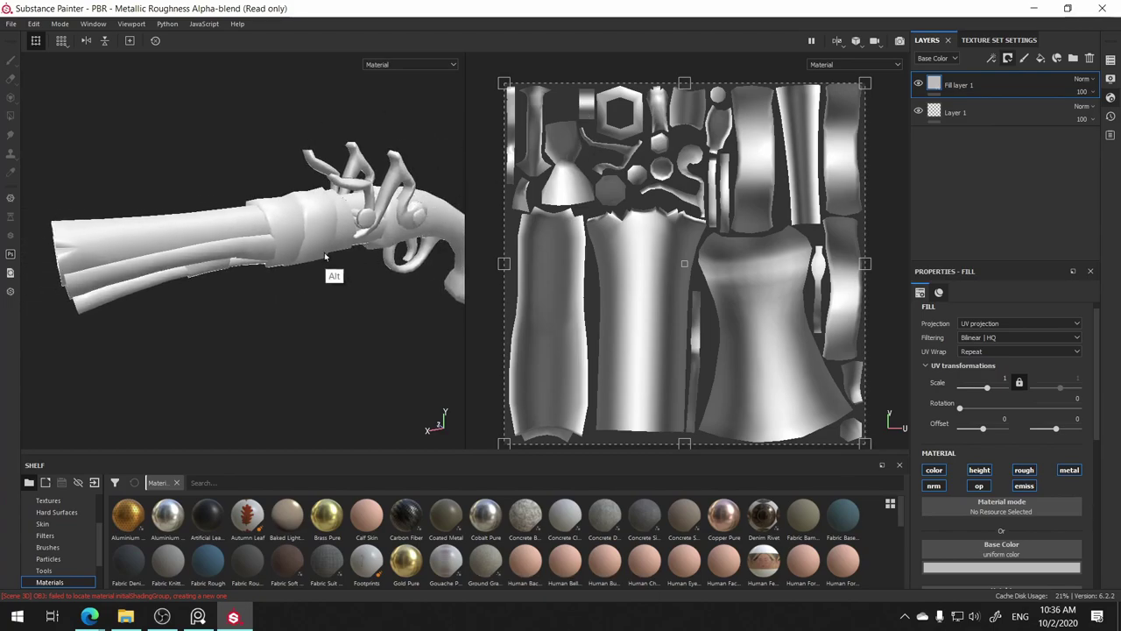
{"action": "mouse_move", "coordinate": [333, 277]}
{"action": "left_mouse_down", "text": "alt"}
{"action": "mouse_move", "coordinate": [243, 313]}
{"action": "mouse_move", "coordinate": [331, 277]}
{"action": "mouse_move", "coordinate": [245, 302]}
{"action": "mouse_move", "coordinate": [293, 347]}
{"action": "mouse_move", "coordinate": [353, 327]}
{"action": "mouse_move", "coordinate": [204, 320]}
{"action": "mouse_move", "coordinate": [248, 320]}
{"action": "mouse_move", "coordinate": [250, 303]}
{"action": "left_mouse_up", "text": "alt"}
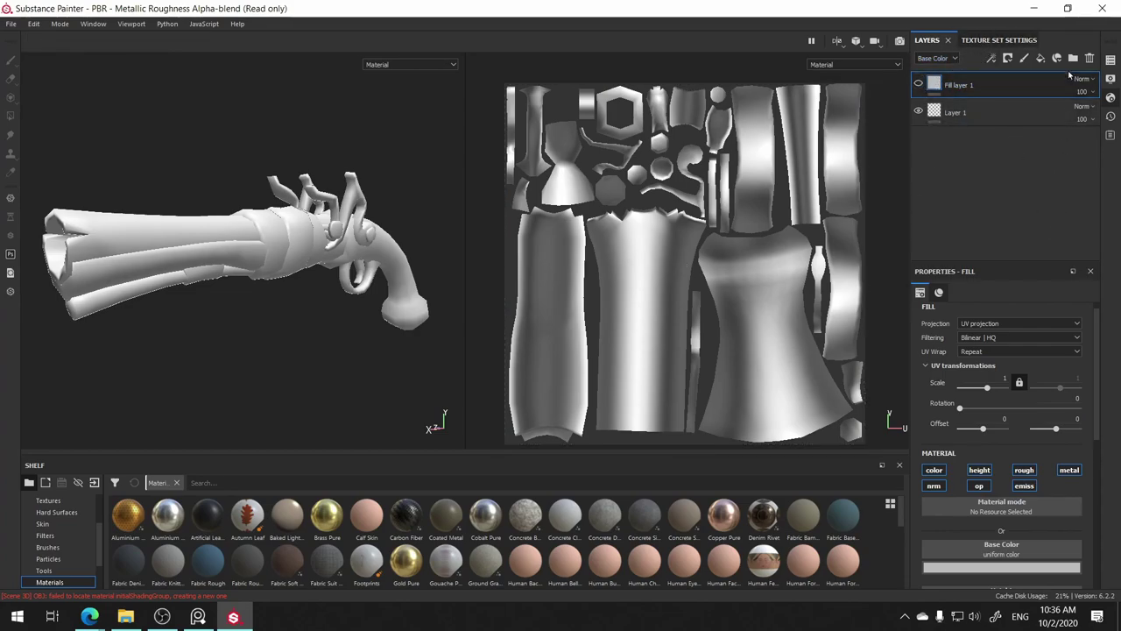
- Delete Fill layer 1 and bring up the pistol's Texture Set Settings
{"action": "left_click", "coordinate": [1089, 58]}
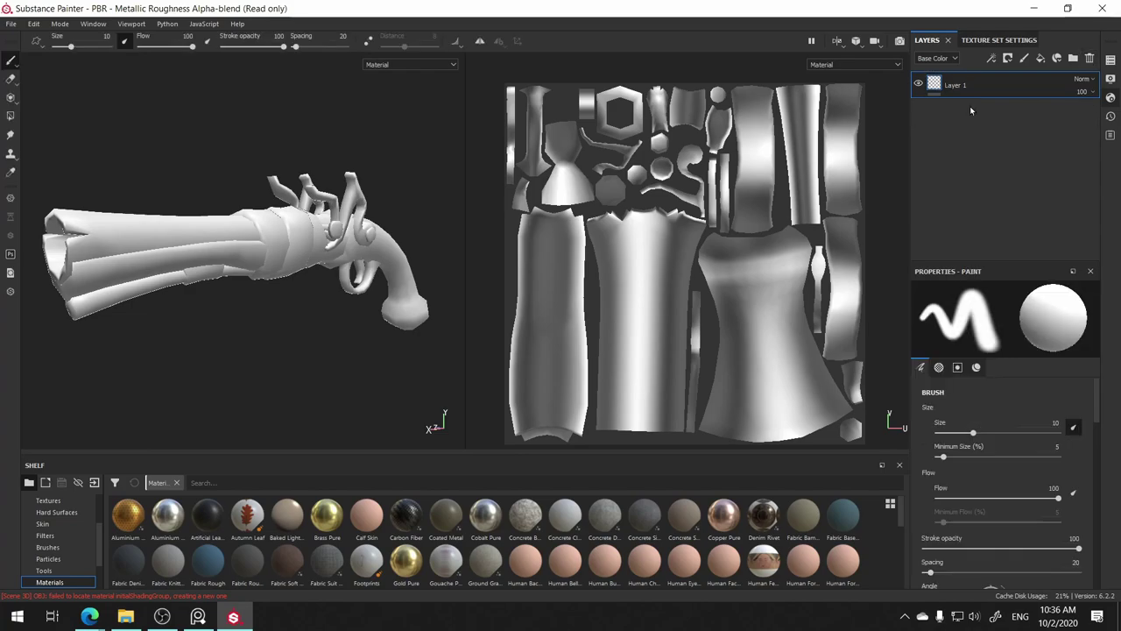
{"action": "left_click", "coordinate": [1012, 38]}
{"action": "scroll", "coordinate": [1094, 116], "scroll_direction": "down", "scroll_amount": 2}
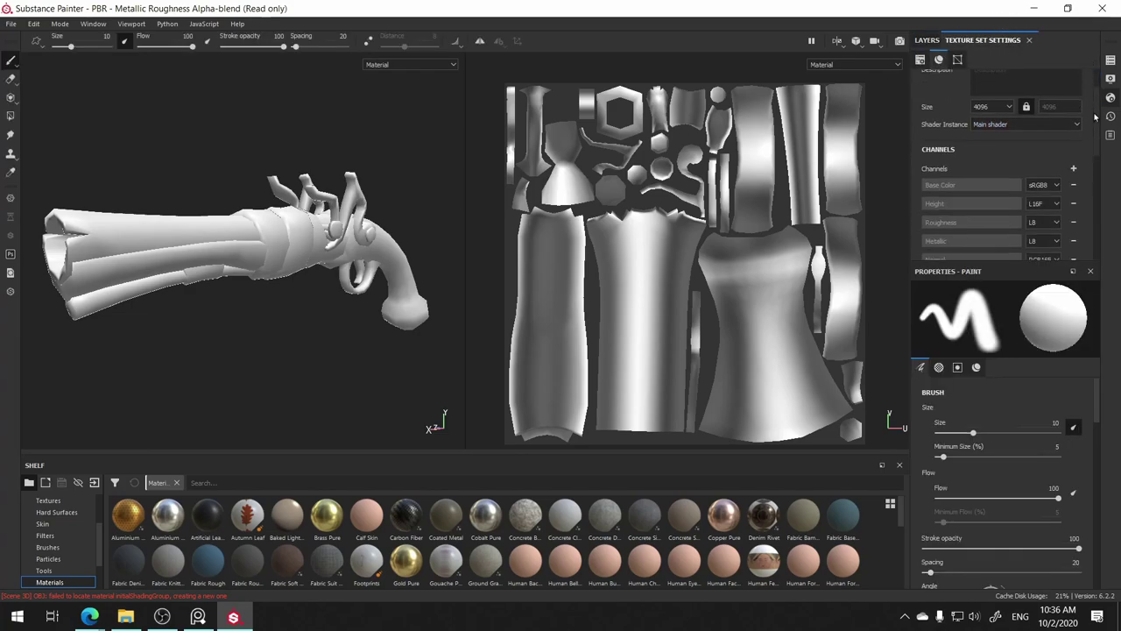
{"action": "scroll", "coordinate": [1095, 116], "scroll_direction": "down", "scroll_amount": 2}
{"action": "scroll", "coordinate": [1093, 110], "scroll_direction": "up", "scroll_amount": 2}
{"action": "scroll", "coordinate": [1091, 101], "scroll_direction": "up", "scroll_amount": 2}
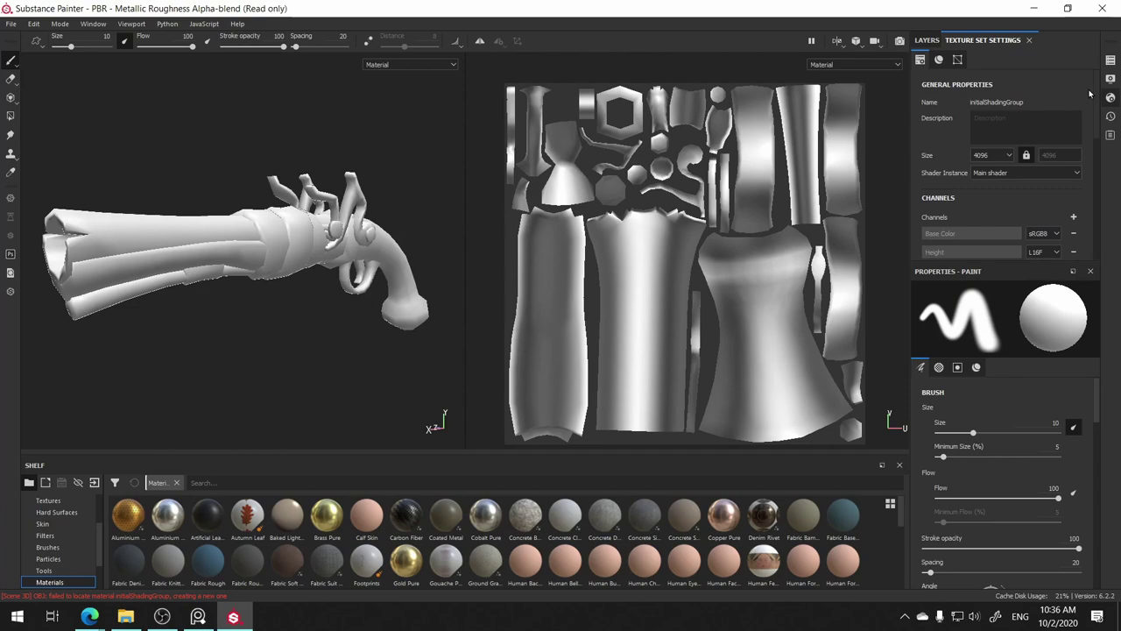
{"action": "scroll", "coordinate": [1090, 93], "scroll_direction": "down", "scroll_amount": 2}
{"action": "scroll", "coordinate": [1091, 93], "scroll_direction": "up", "scroll_amount": 2}
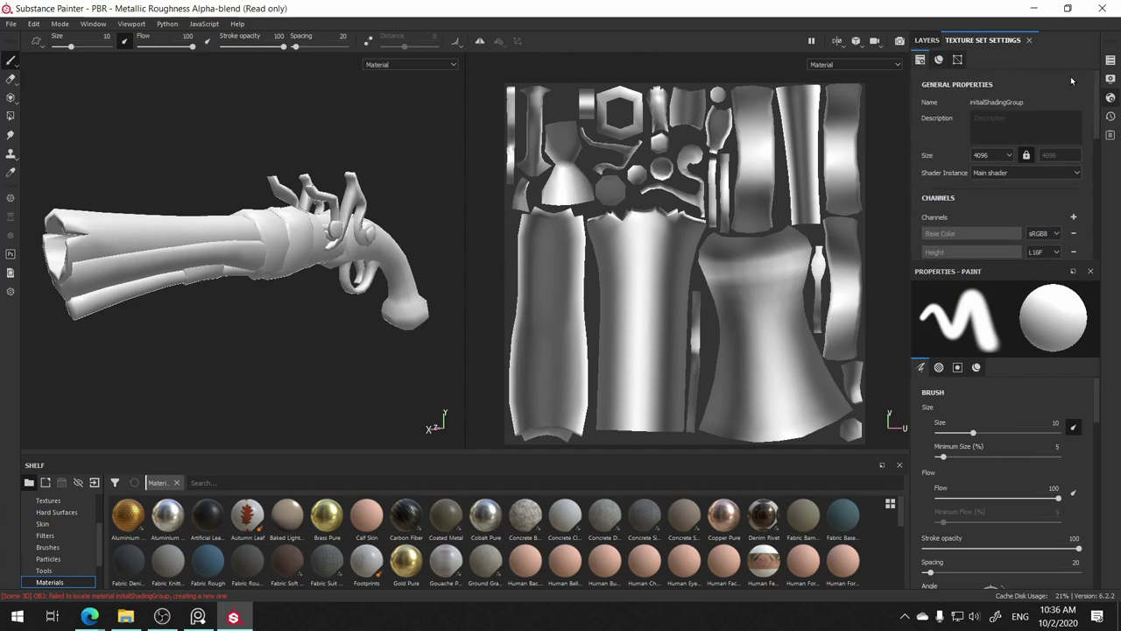
- Scroll the texture set settings to Mesh Maps and open the Bake Mesh Maps dialog
{"action": "left_click", "coordinate": [935, 41]}
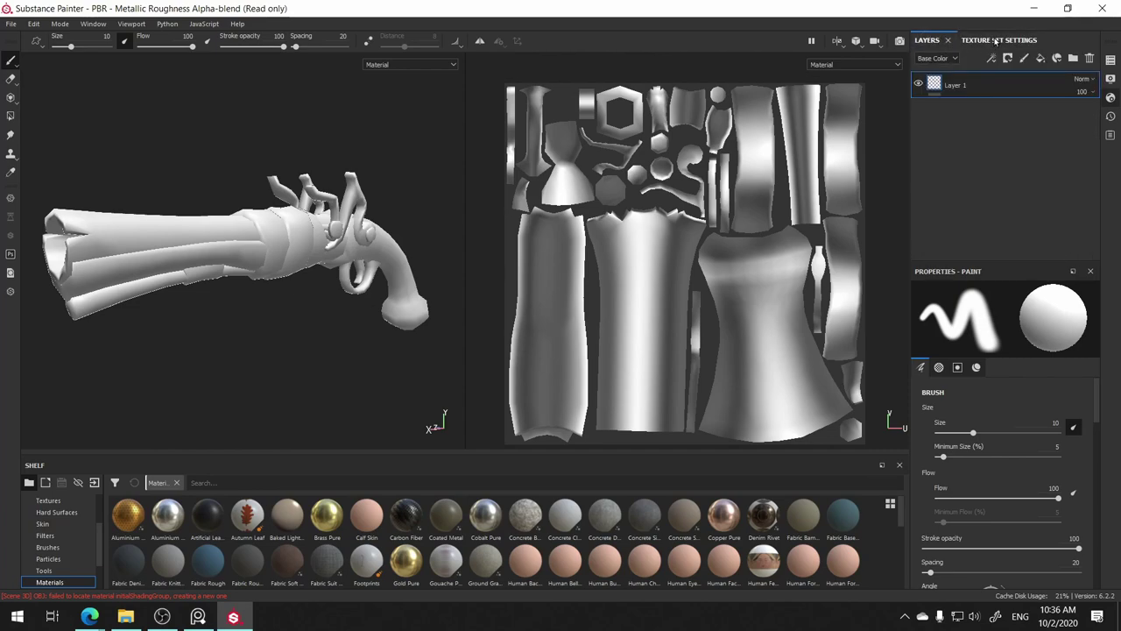
{"action": "left_click", "coordinate": [996, 41]}
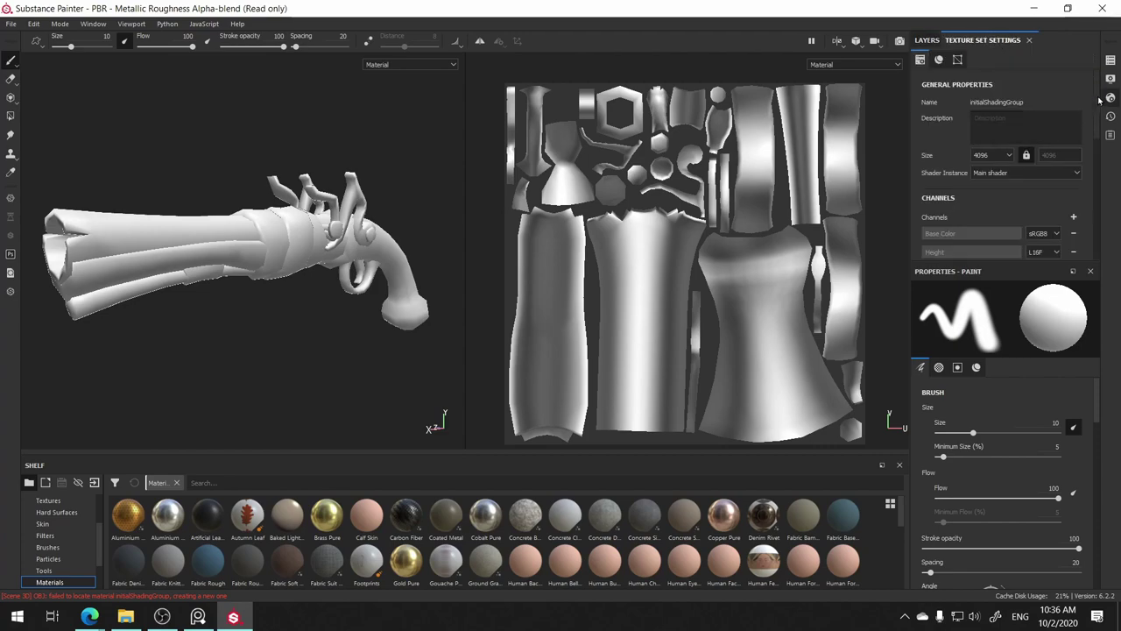
{"action": "left_click_drag", "start_coordinate": [1099, 100], "coordinate": [1101, 195]}
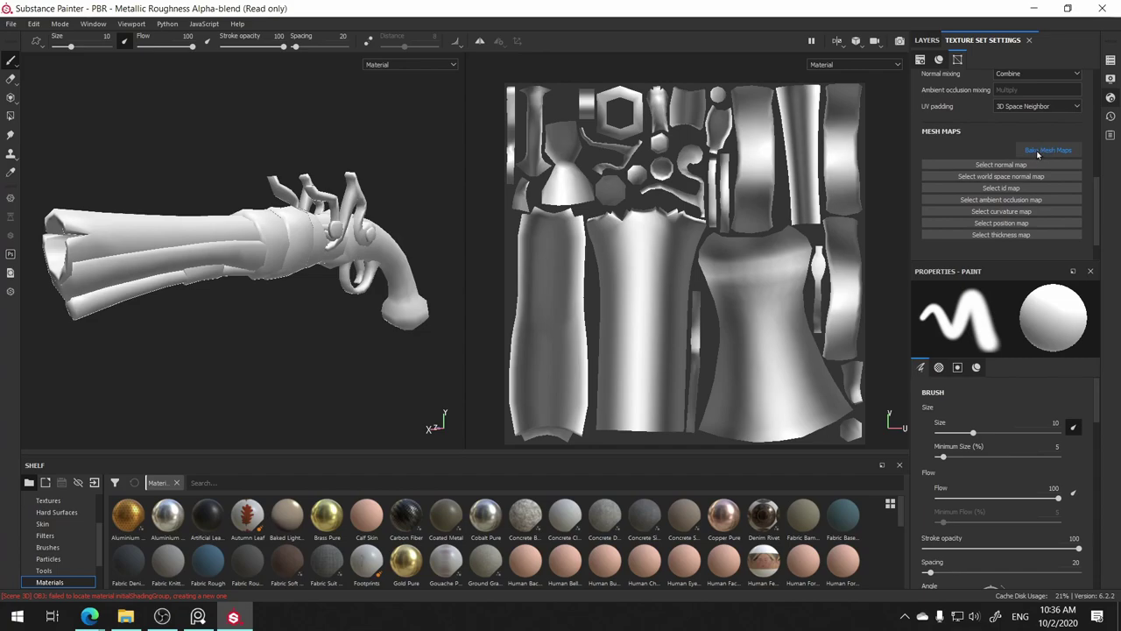
{"action": "left_click", "coordinate": [1038, 152]}
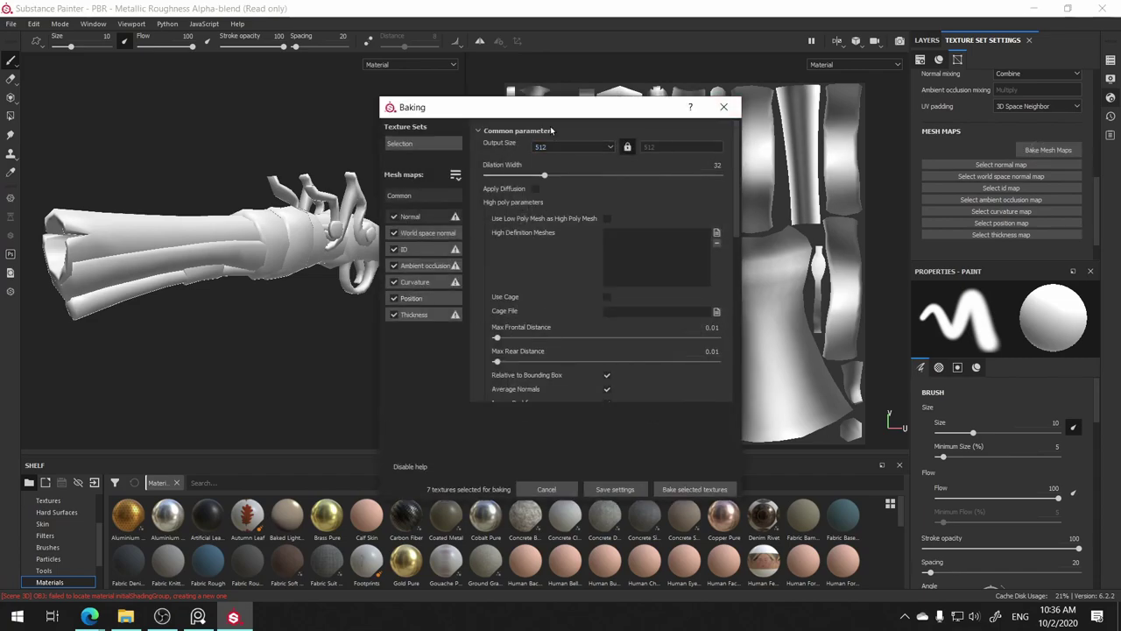
{"action": "mouse_move", "coordinate": [499, 143]}
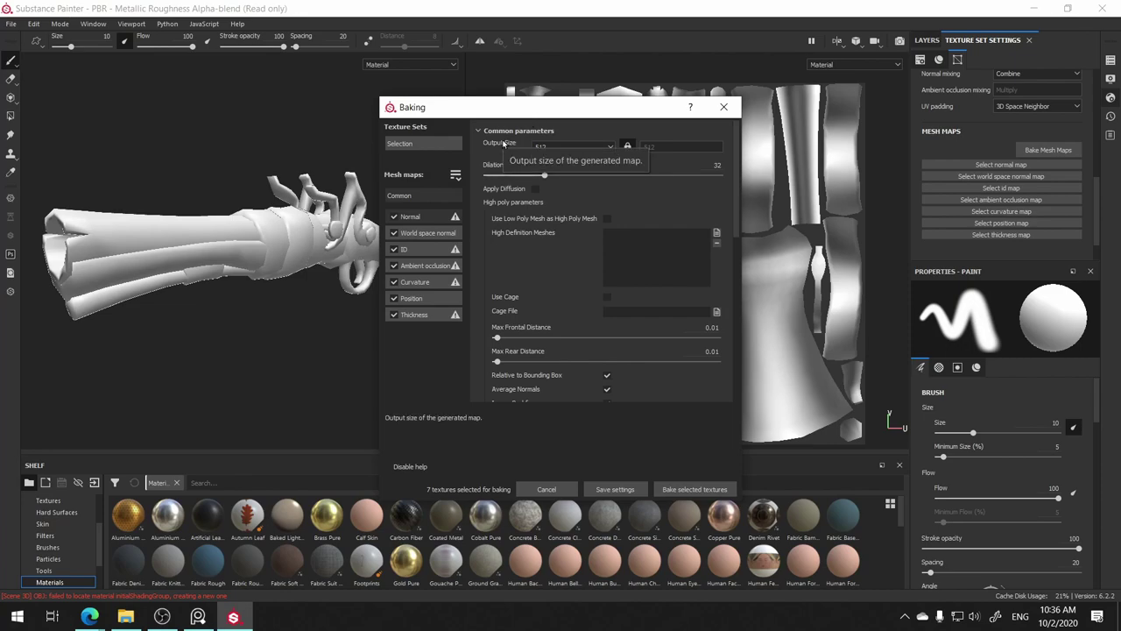
- Raise the bake output size from 512 to 4096
{"action": "left_click", "coordinate": [598, 146]}
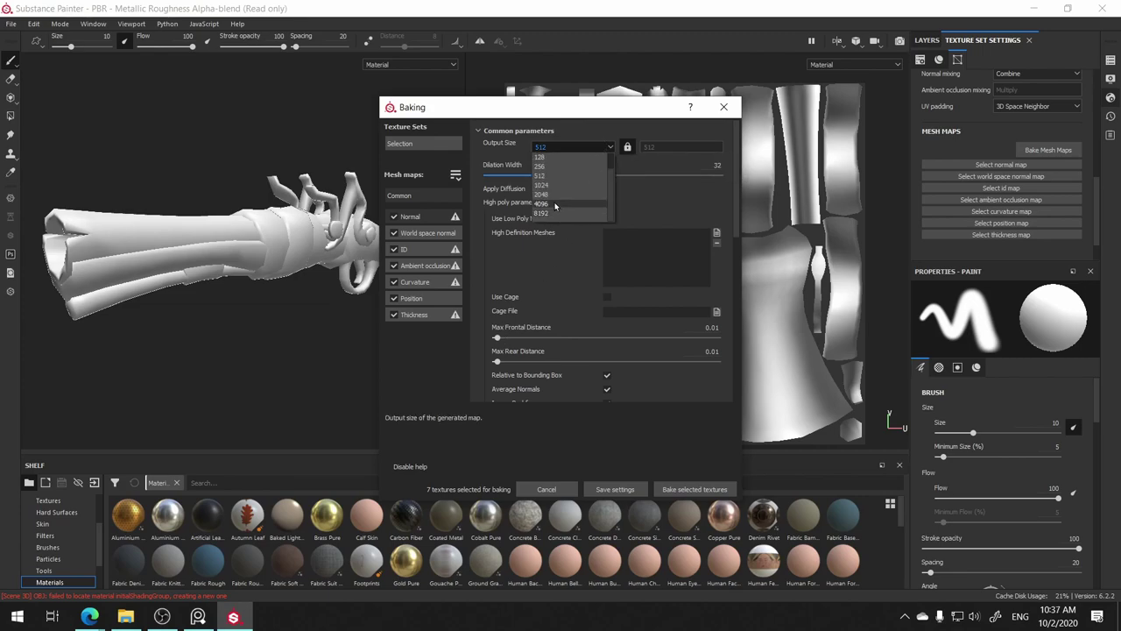
{"action": "left_click", "coordinate": [541, 213]}
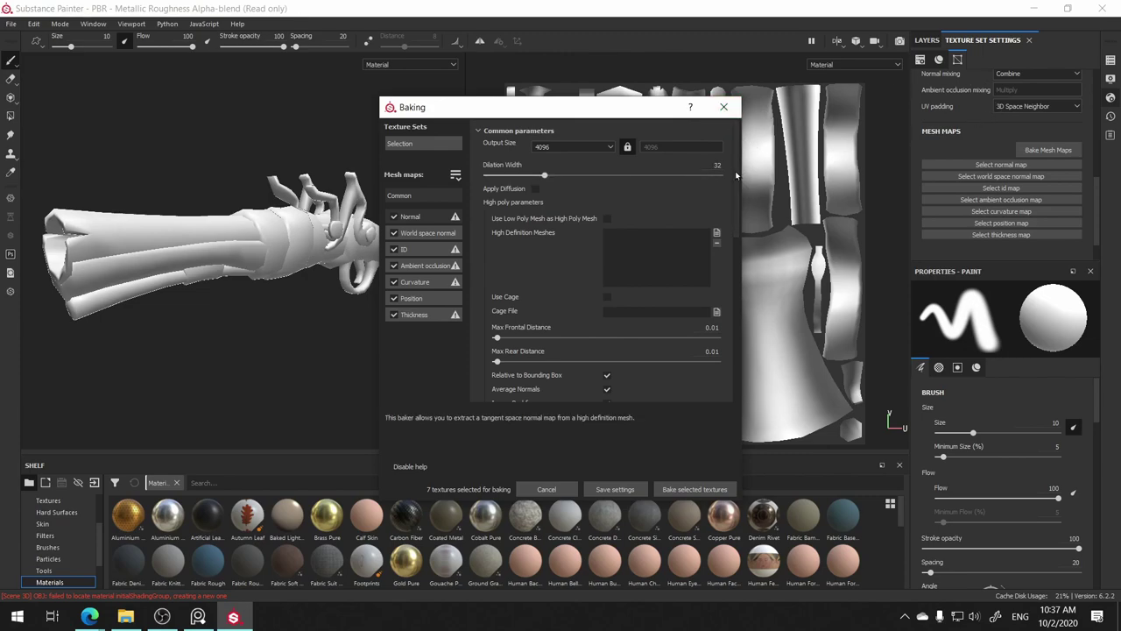
{"action": "scroll", "coordinate": [722, 197], "scroll_direction": "down", "scroll_amount": 1}
{"action": "scroll", "coordinate": [714, 211], "scroll_direction": "up", "scroll_amount": 1}
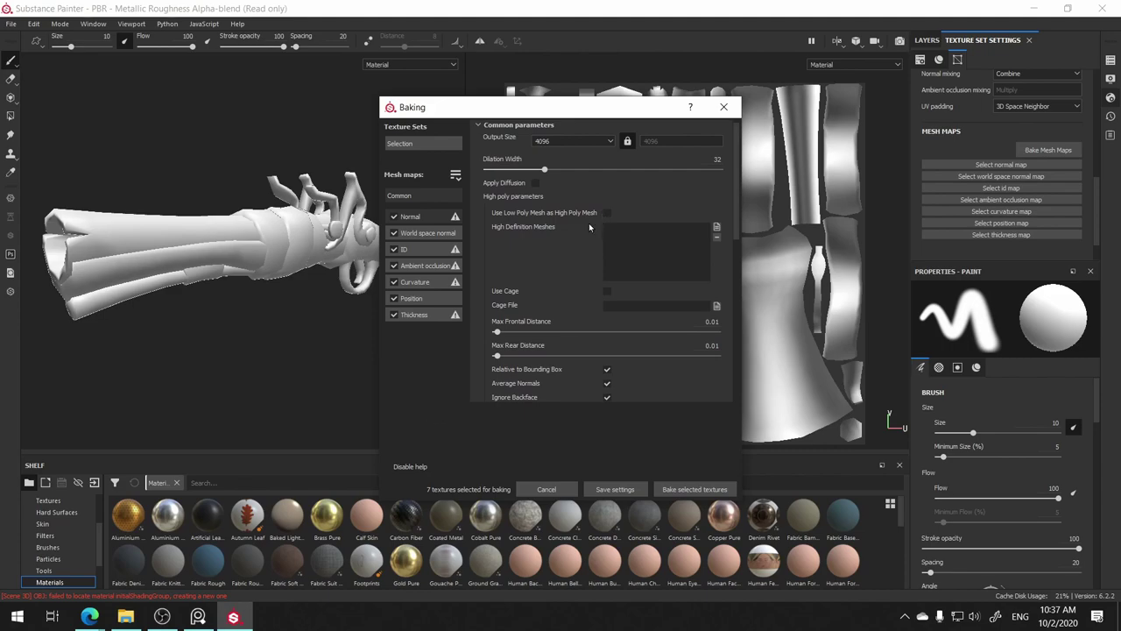
{"action": "mouse_move", "coordinate": [589, 230]}
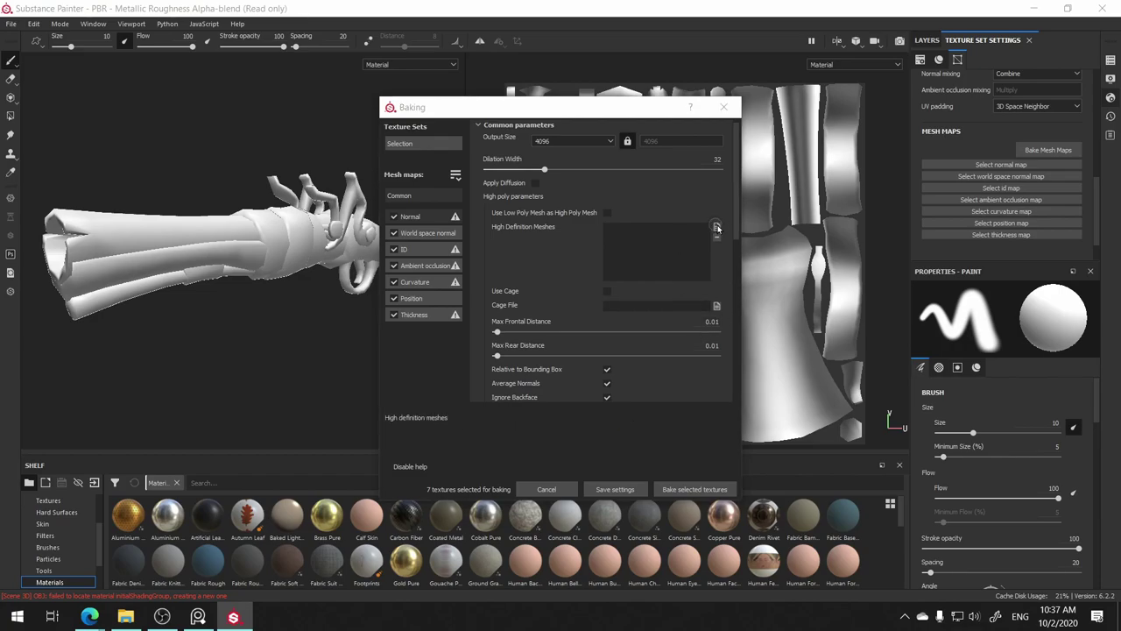
- Load Pistol_H.obj from the Pistol folder as the high definition mesh
{"action": "left_click", "coordinate": [717, 228]}
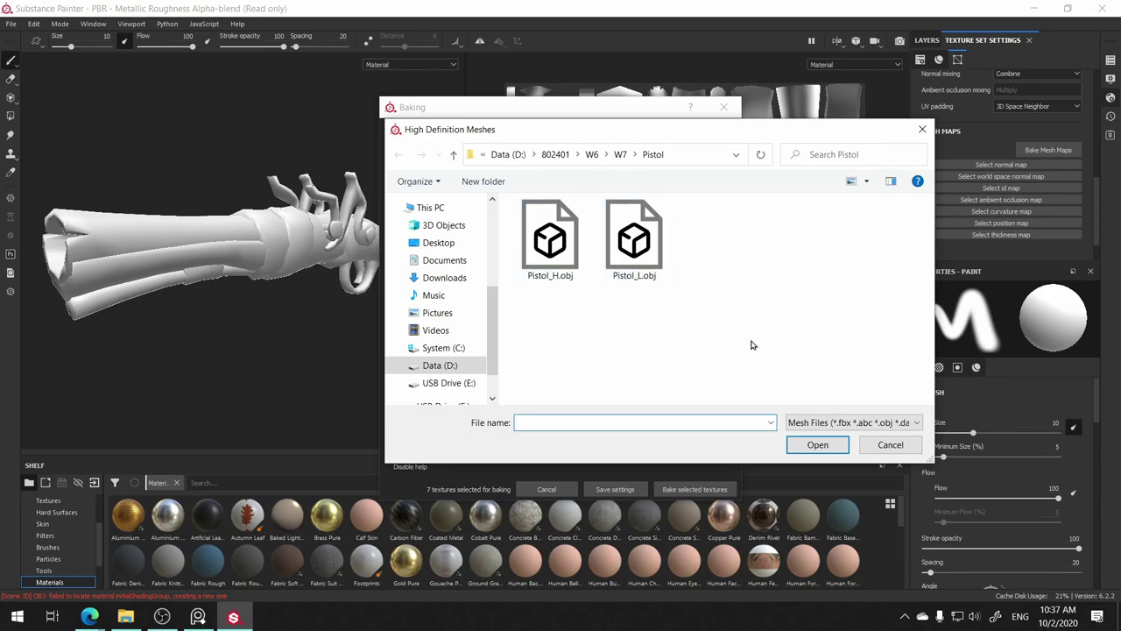
{"action": "left_click", "coordinate": [886, 444]}
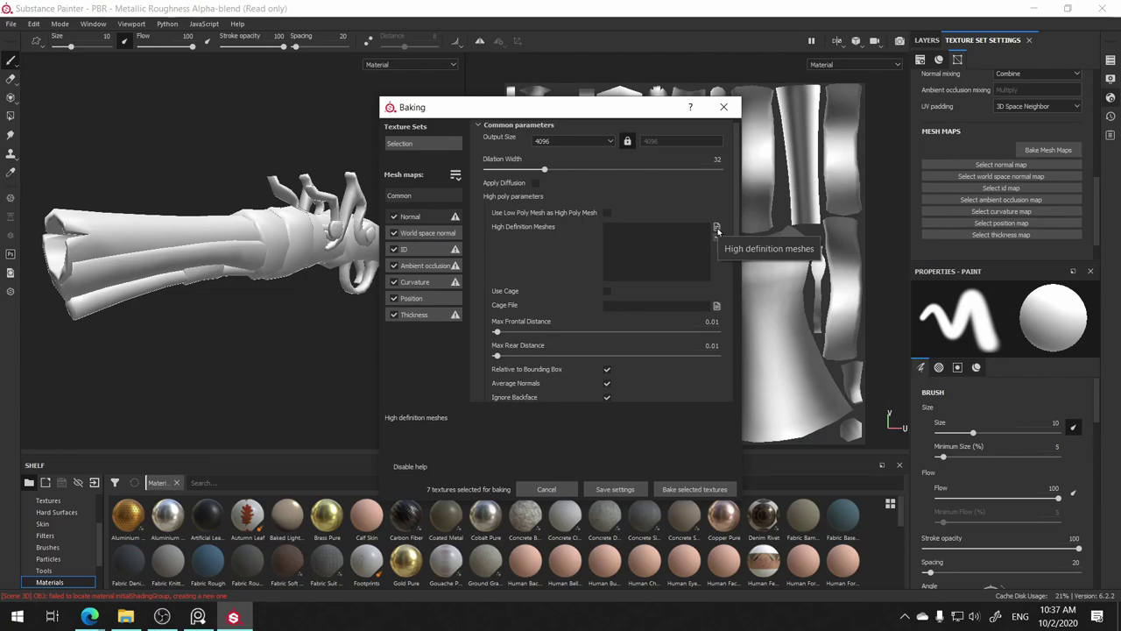
{"action": "left_click", "coordinate": [716, 228]}
{"action": "left_click", "coordinate": [547, 242]}
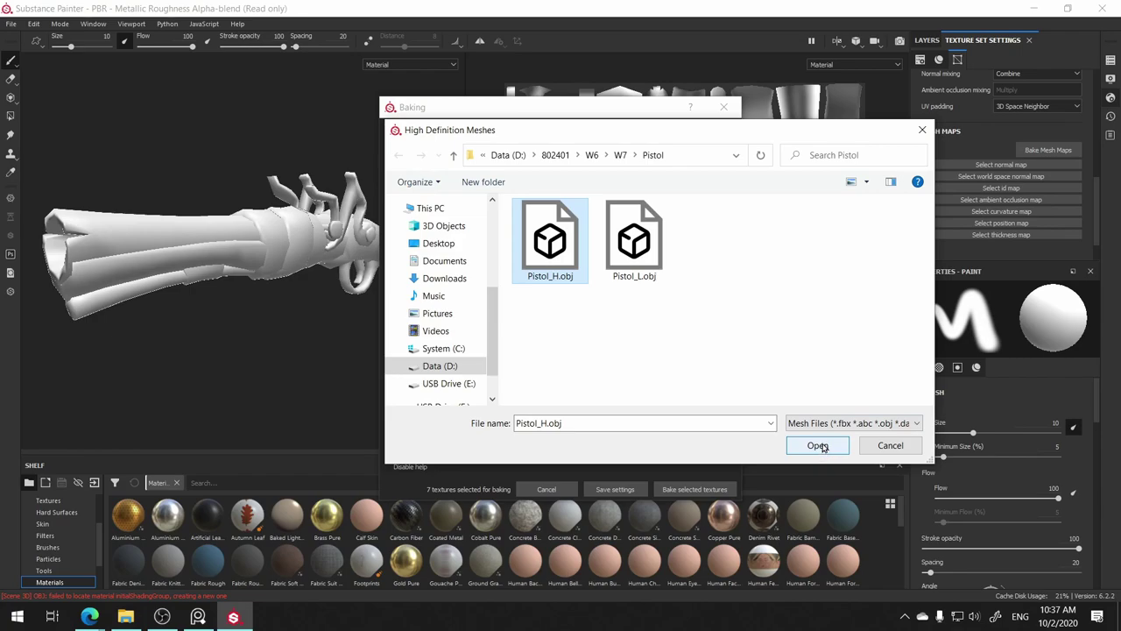
{"action": "left_click", "coordinate": [817, 445]}
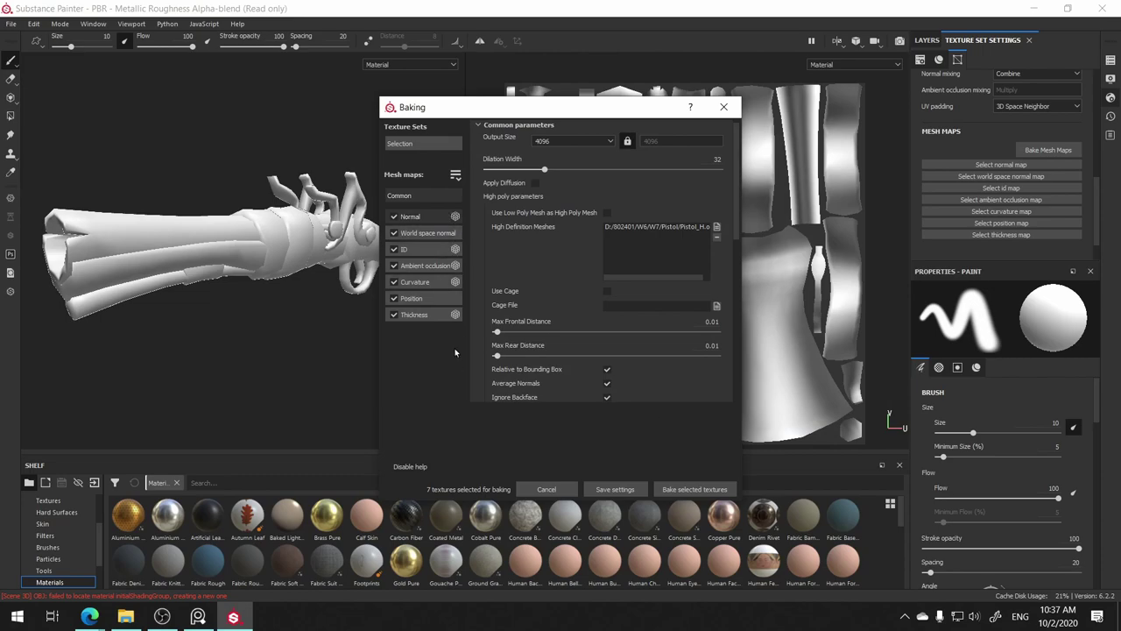
- Review the Ambient occlusion and Thickness bakers, then uncheck ID, leaving six maps to bake
{"action": "left_click", "coordinate": [445, 265]}
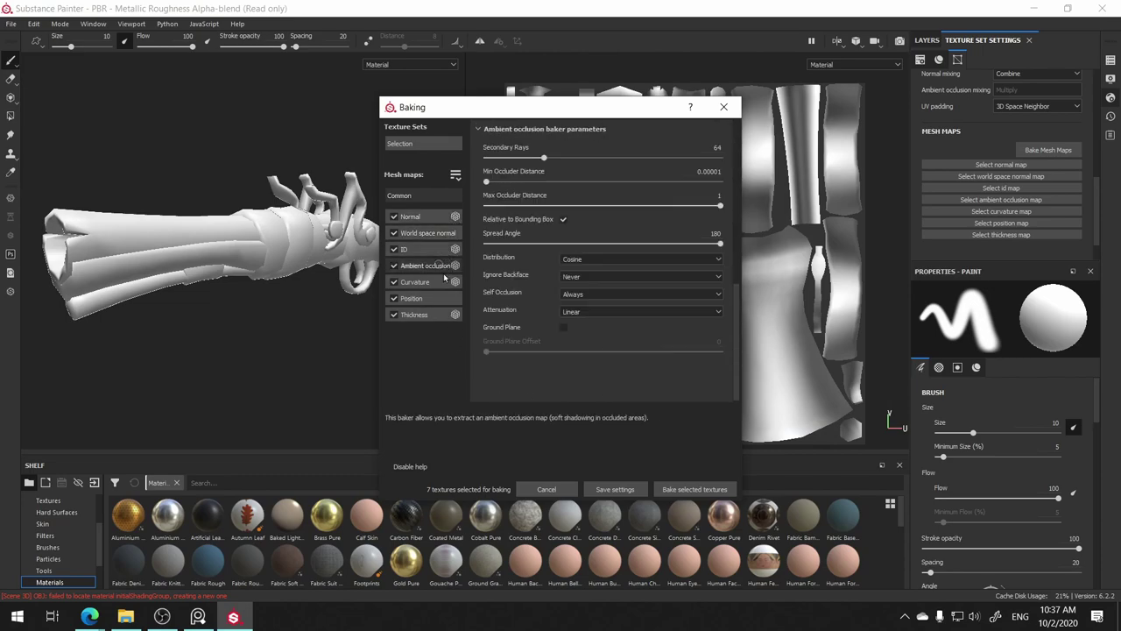
{"action": "left_click", "coordinate": [442, 281]}
{"action": "left_click", "coordinate": [433, 315]}
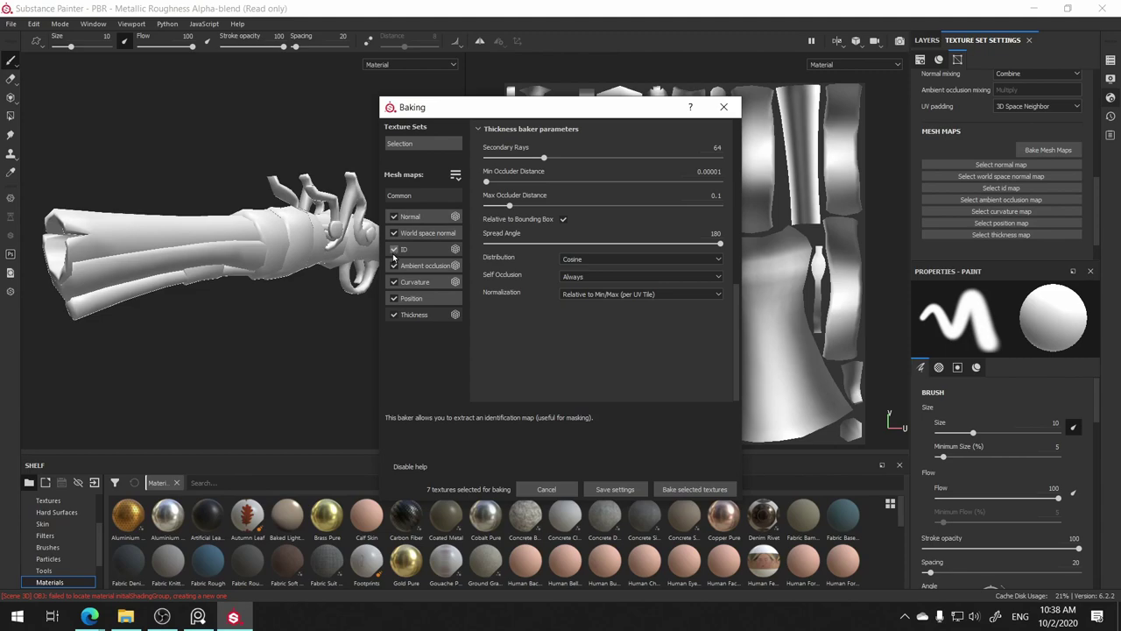
{"action": "left_click", "coordinate": [395, 250]}
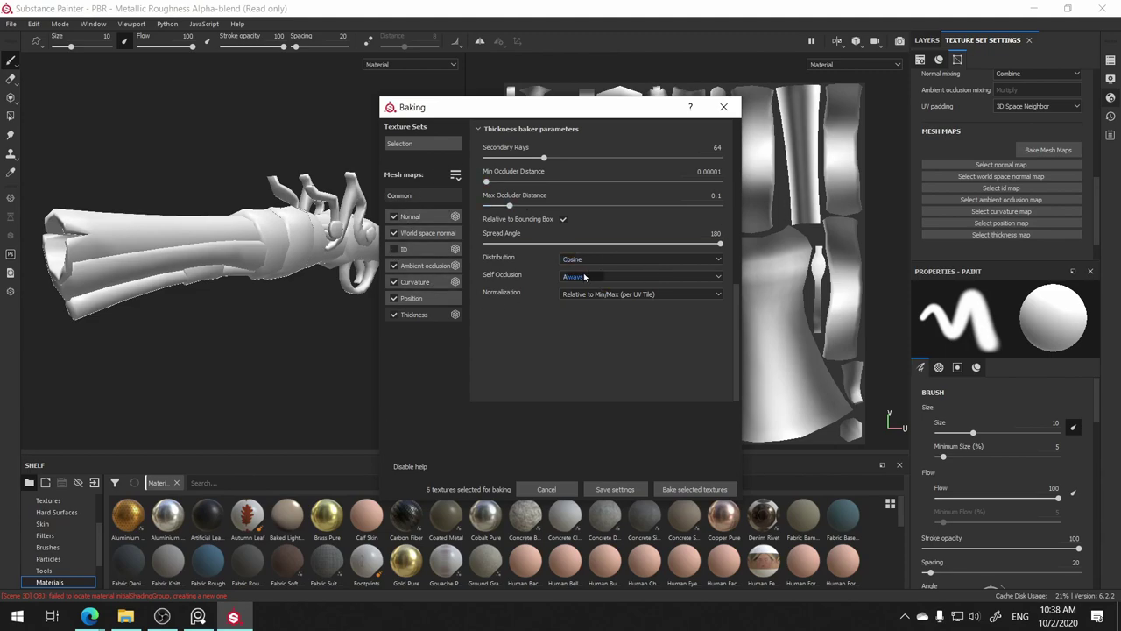
{"action": "left_click", "coordinate": [427, 196]}
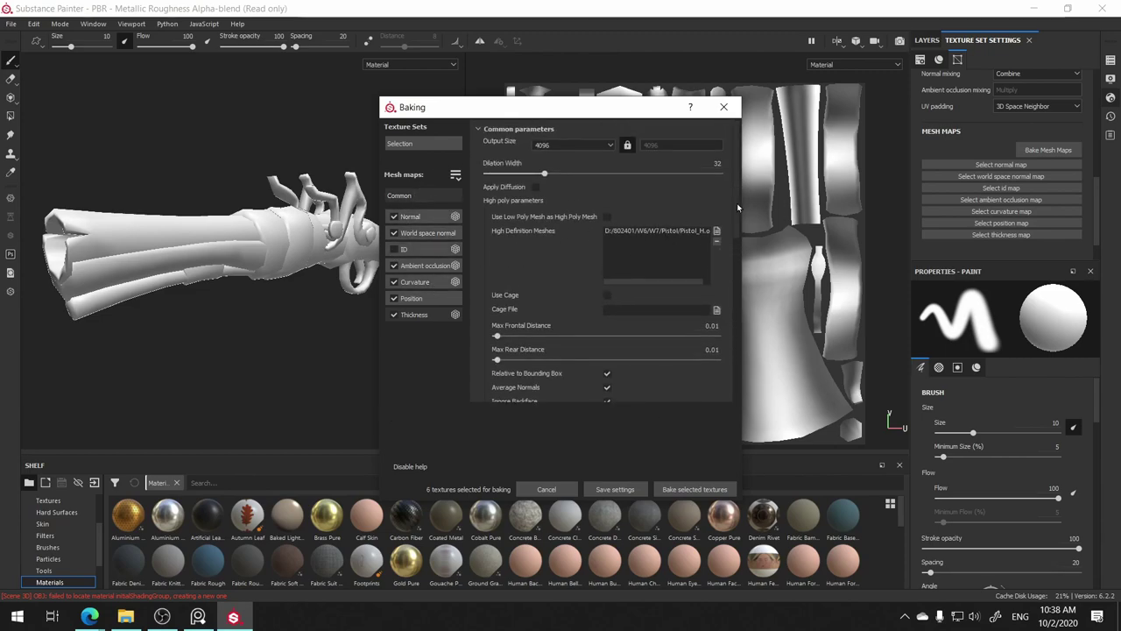
{"action": "left_click_drag", "start_coordinate": [737, 179], "coordinate": [716, 178]}
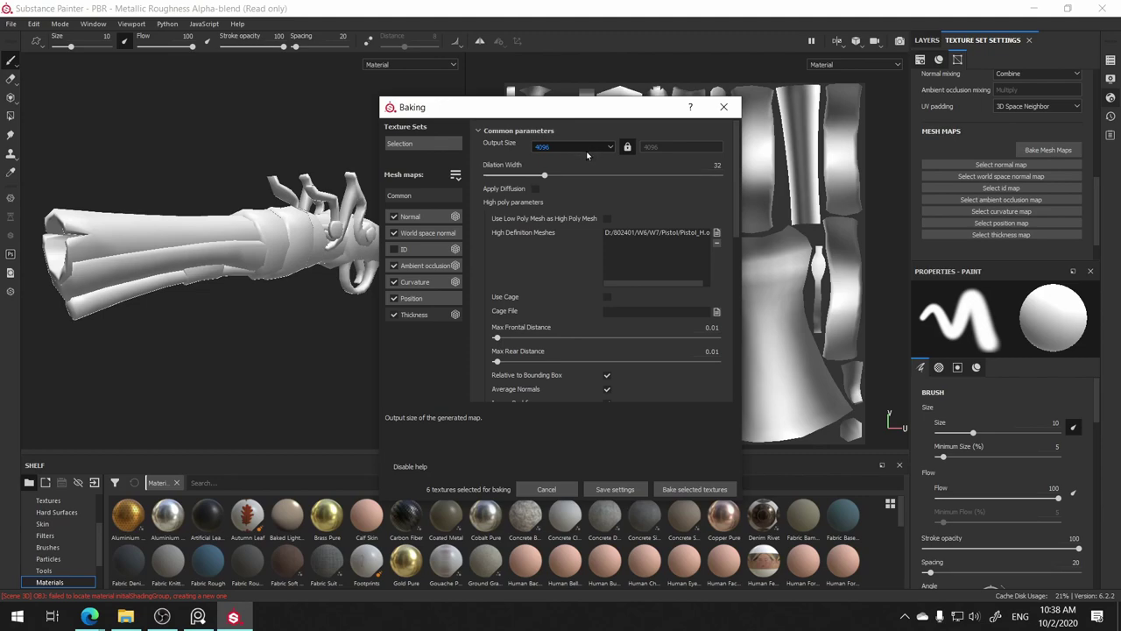
- Bake the six selected mesh maps and dismiss the finished-bake report
{"action": "left_click", "coordinate": [701, 490]}
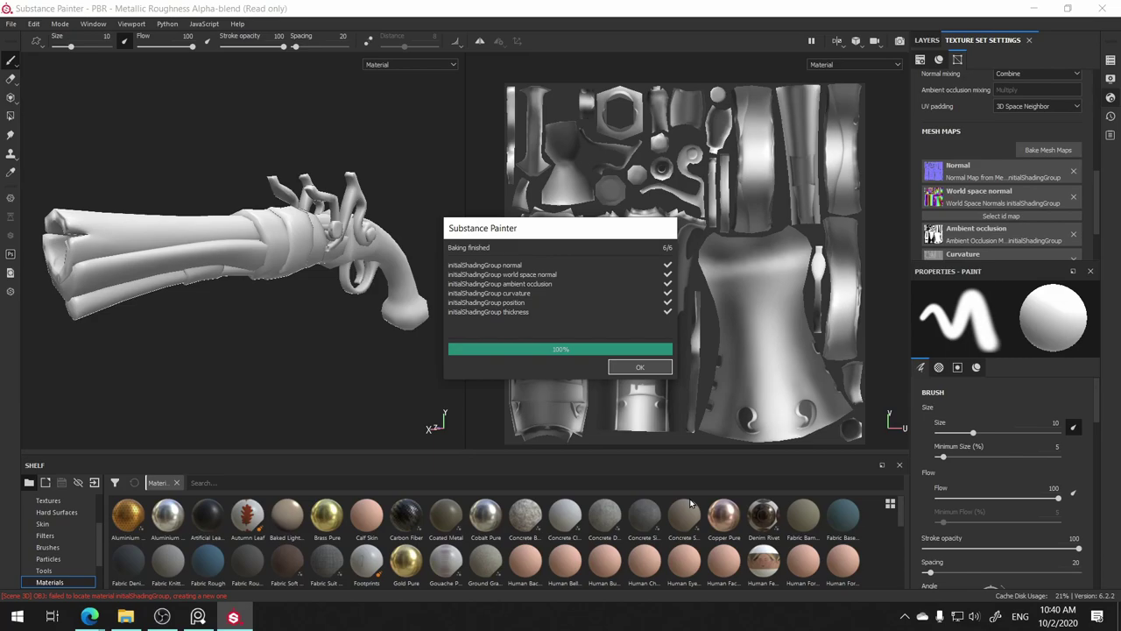
{"action": "left_click", "coordinate": [636, 366]}
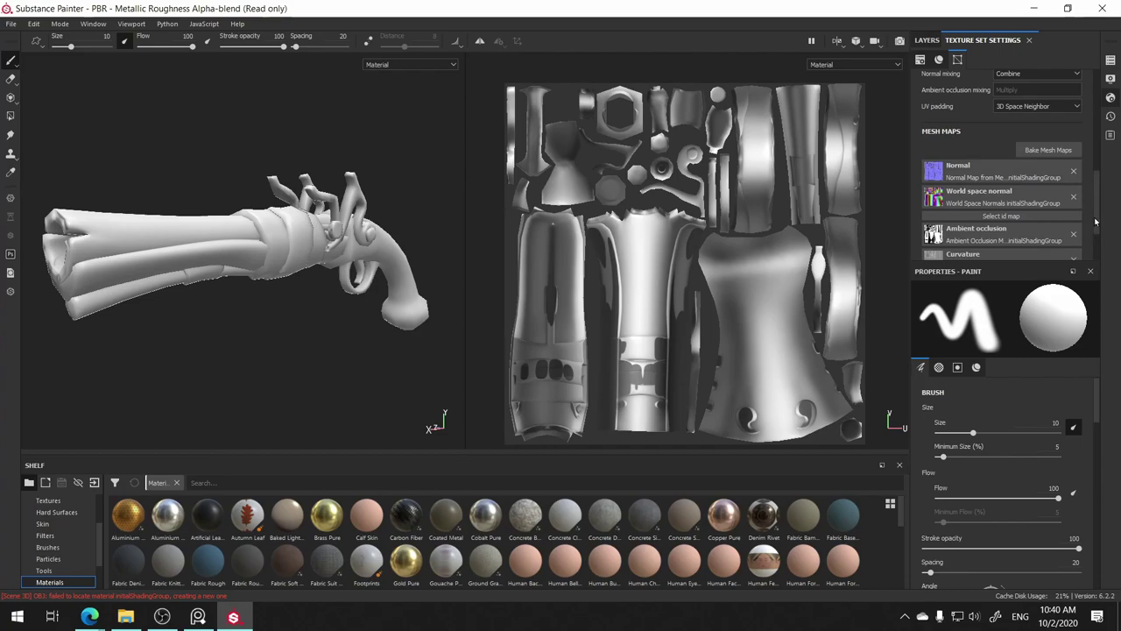
- Show the baked Textures in the shelf, return to the layer stack, and bring PureRef forward
{"action": "left_click_drag", "start_coordinate": [1096, 223], "coordinate": [1097, 244]}
{"action": "scroll", "coordinate": [1097, 244], "scroll_direction": "up", "scroll_amount": 3}
{"action": "scroll", "coordinate": [1097, 245], "scroll_direction": "down", "scroll_amount": 3}
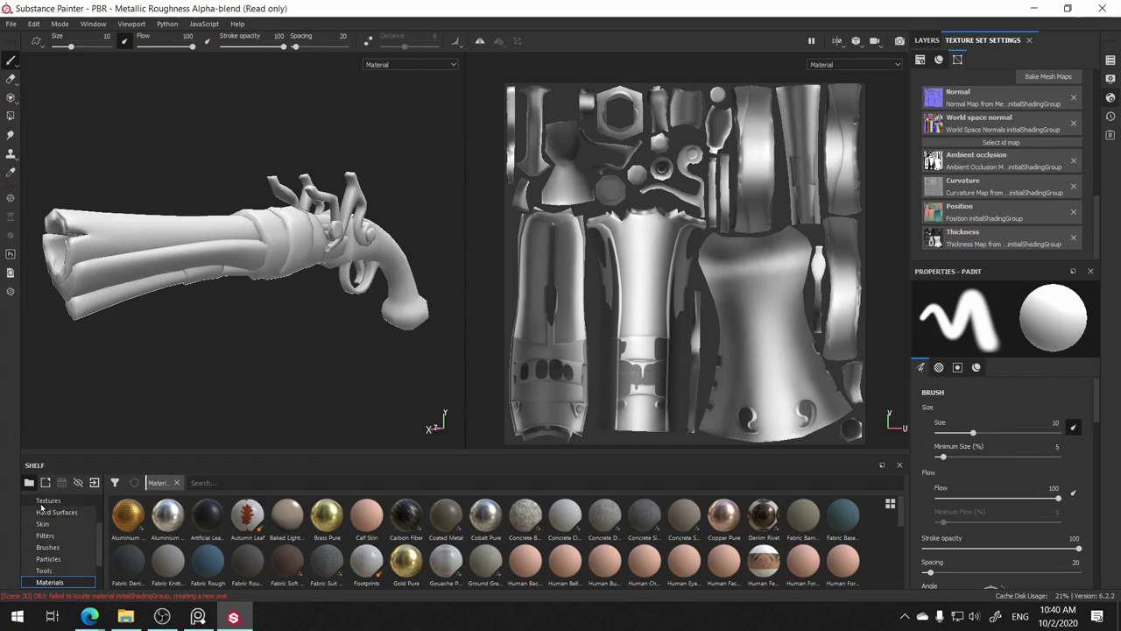
{"action": "left_click", "coordinate": [48, 502]}
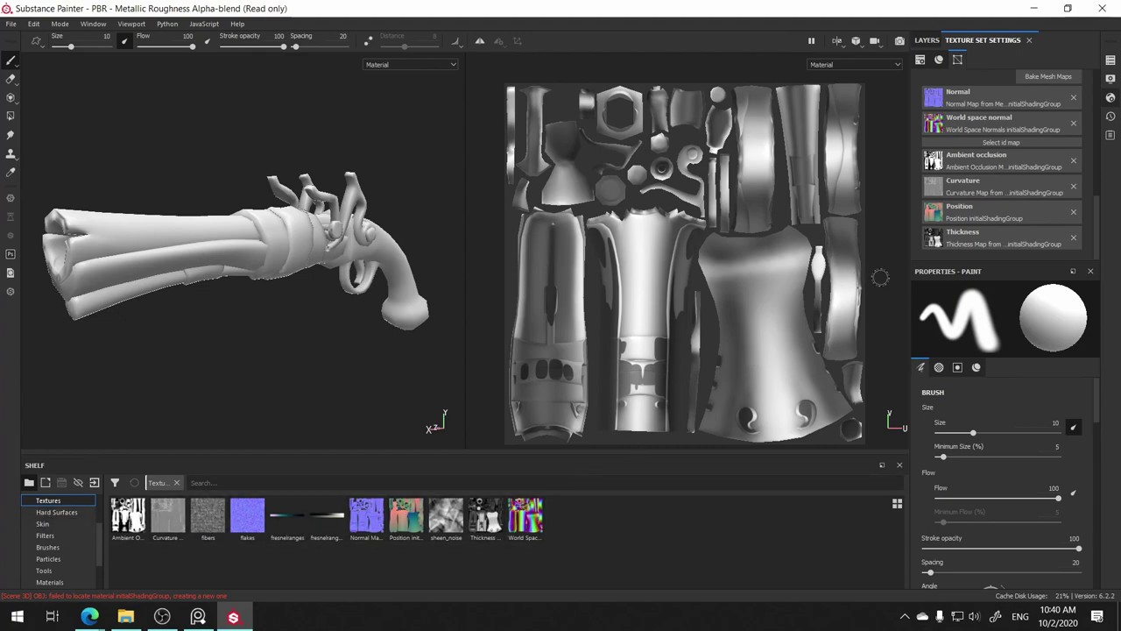
{"action": "left_click", "coordinate": [927, 40]}
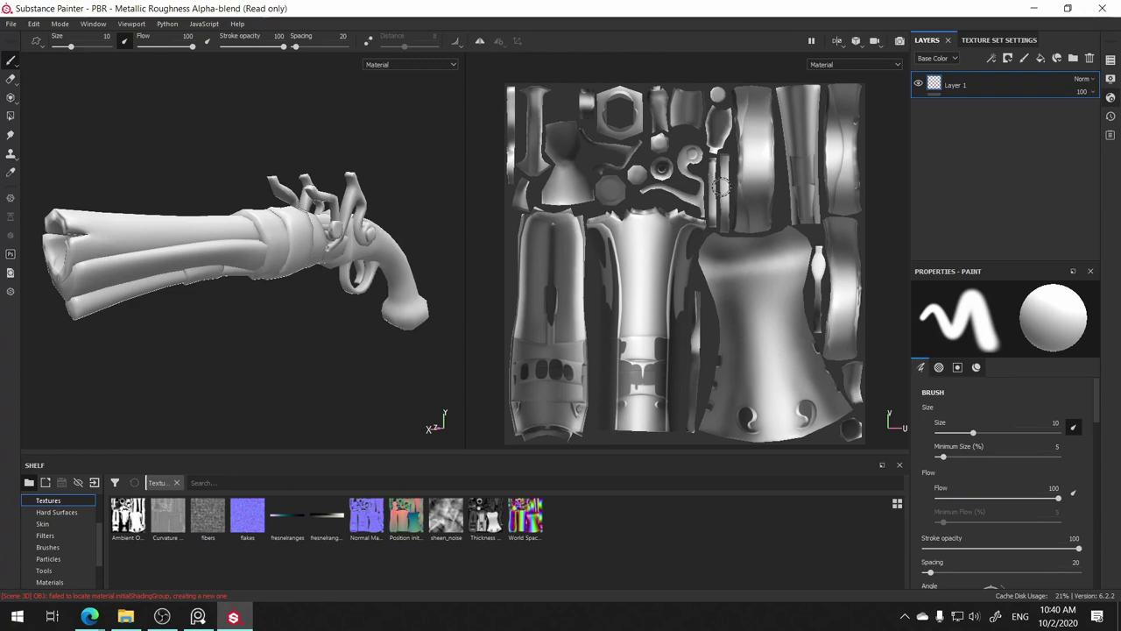
{"action": "left_click", "coordinate": [198, 617]}
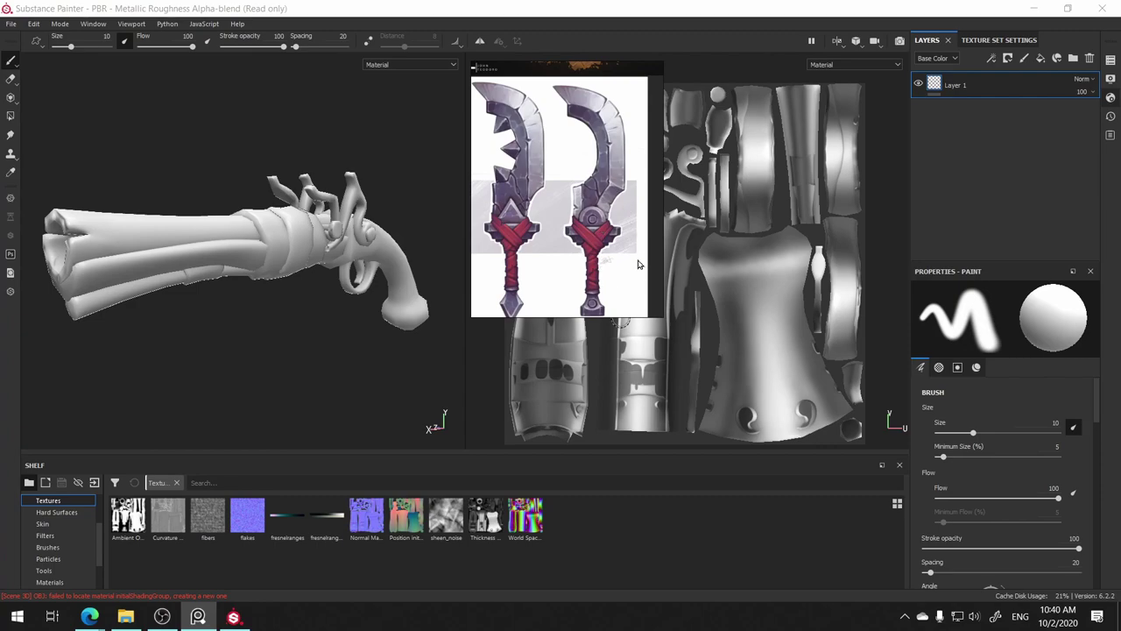
- Zoom and pan PureRef's board to frame the silver sword beside the golden axe-topped staff
{"action": "scroll", "coordinate": [663, 211], "scroll_direction": "down", "scroll_amount": 2}
{"action": "scroll", "coordinate": [663, 212], "scroll_direction": "down", "scroll_amount": 2}
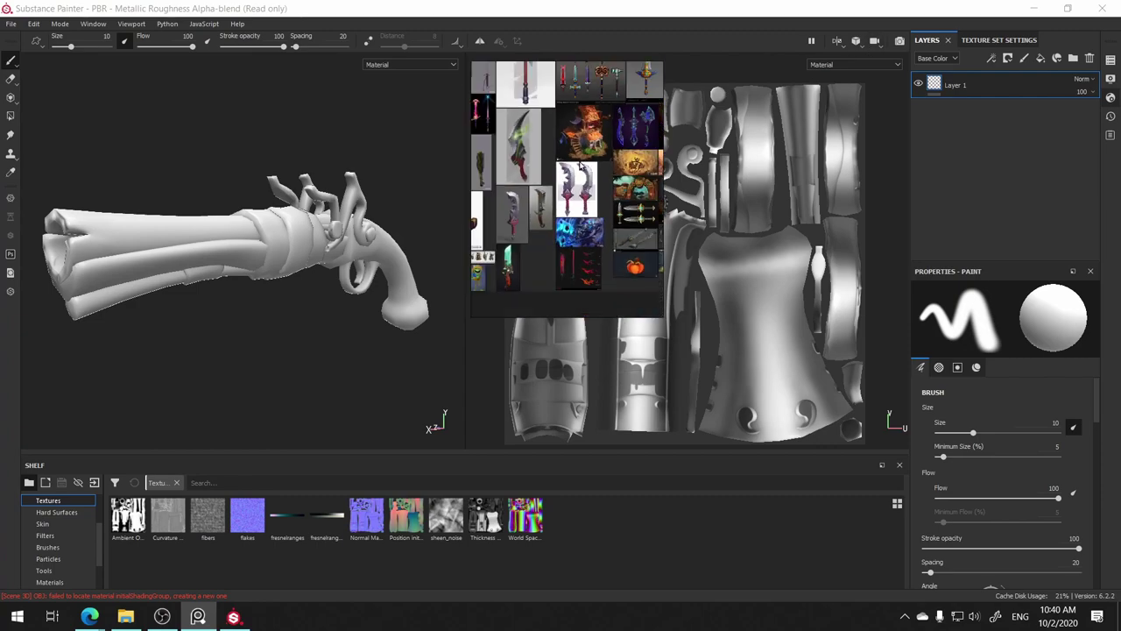
{"action": "scroll", "coordinate": [663, 212], "scroll_direction": "down", "scroll_amount": 2}
{"action": "scroll", "coordinate": [640, 184], "scroll_direction": "up", "scroll_amount": 2}
{"action": "scroll", "coordinate": [618, 157], "scroll_direction": "up", "scroll_amount": 2}
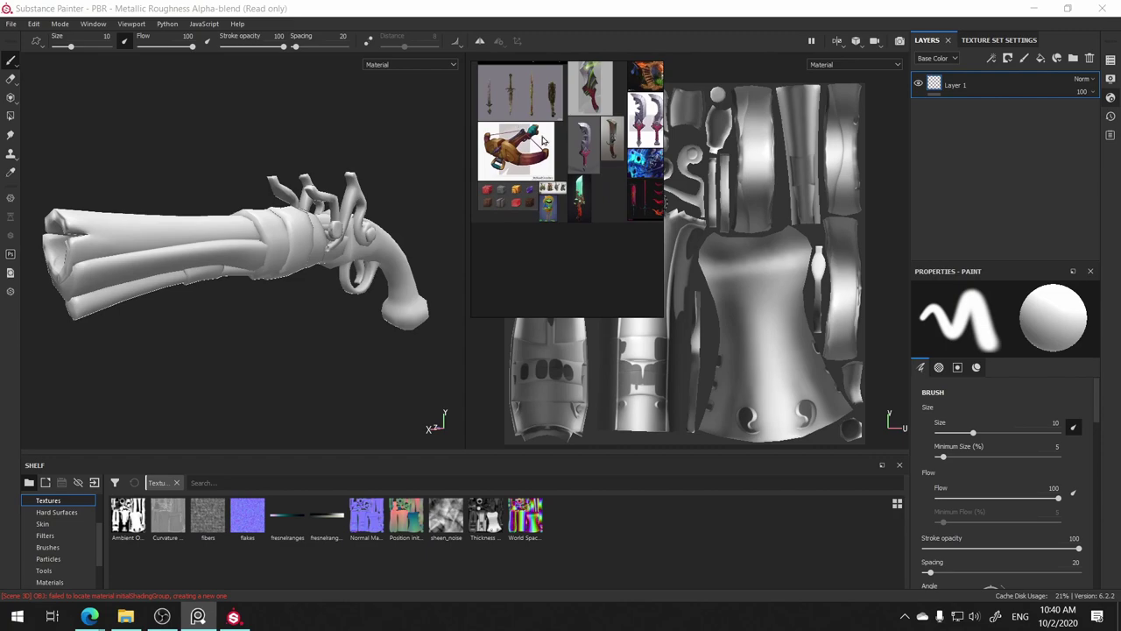
{"action": "scroll", "coordinate": [602, 138], "scroll_direction": "up", "scroll_amount": 1}
{"action": "scroll", "coordinate": [602, 138], "scroll_direction": "up", "scroll_amount": 3}
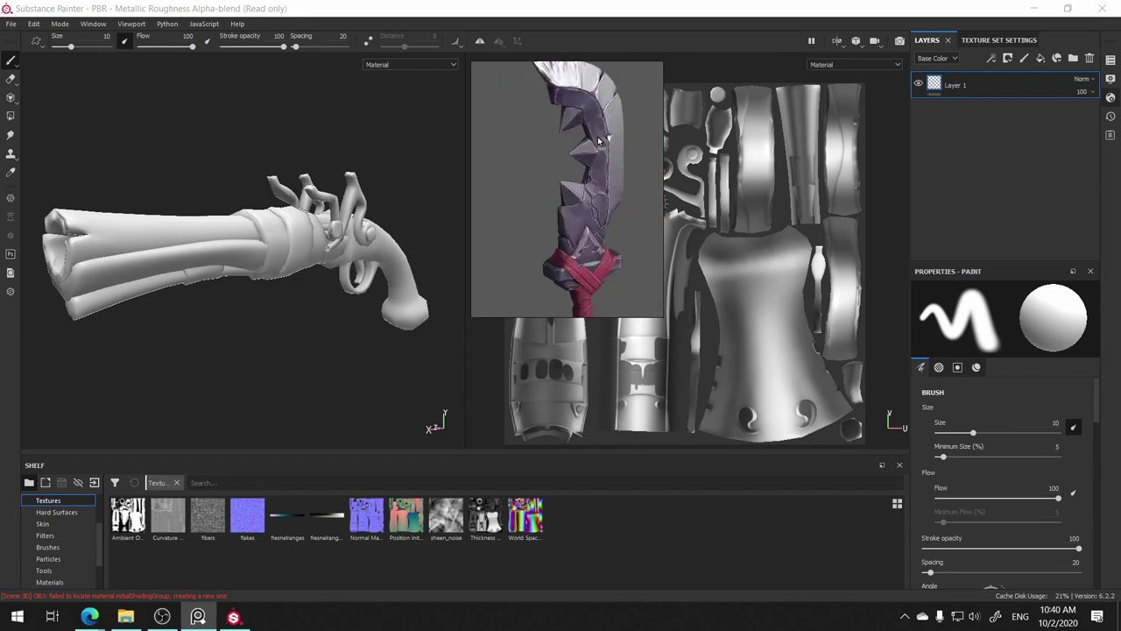
{"action": "scroll", "coordinate": [601, 140], "scroll_direction": "up", "scroll_amount": 1}
{"action": "scroll", "coordinate": [601, 140], "scroll_direction": "up", "scroll_amount": 1}
{"action": "scroll", "coordinate": [601, 137], "scroll_direction": "up", "scroll_amount": 2}
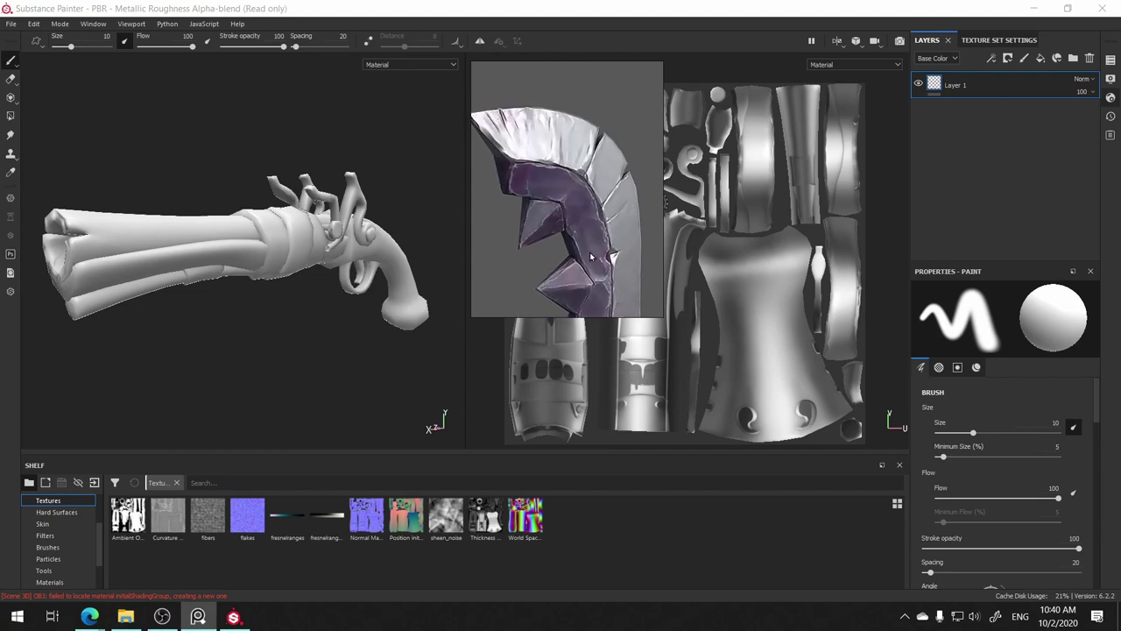
{"action": "scroll", "coordinate": [602, 134], "scroll_direction": "up", "scroll_amount": 1}
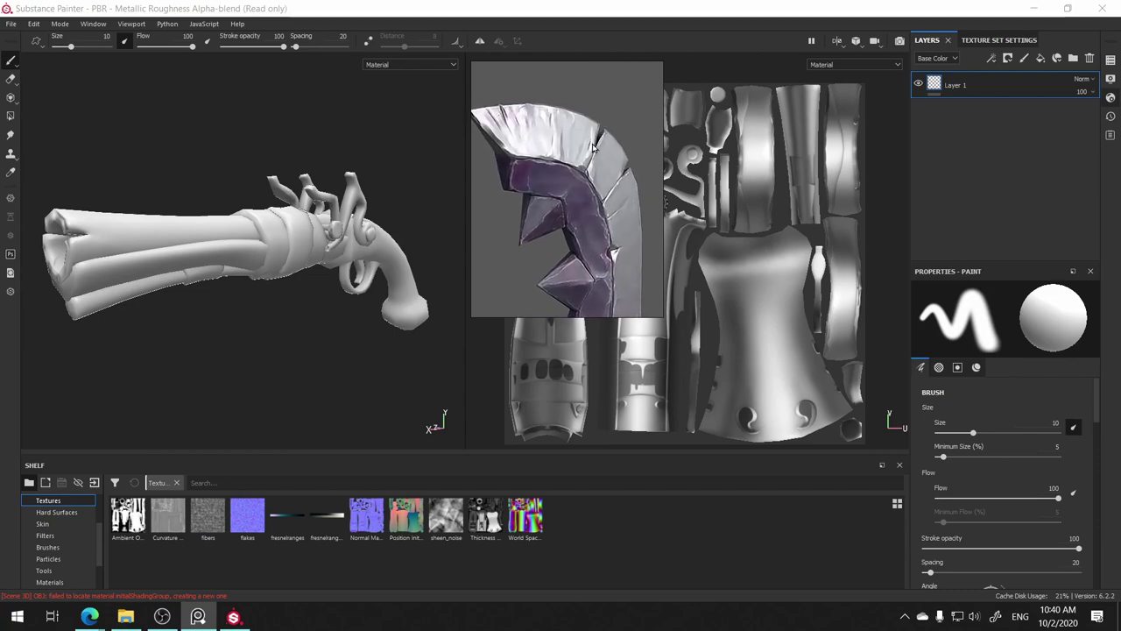
{"action": "scroll", "coordinate": [593, 157], "scroll_direction": "down", "scroll_amount": 2}
{"action": "scroll", "coordinate": [592, 171], "scroll_direction": "down", "scroll_amount": 2}
{"action": "scroll", "coordinate": [591, 184], "scroll_direction": "down", "scroll_amount": 1}
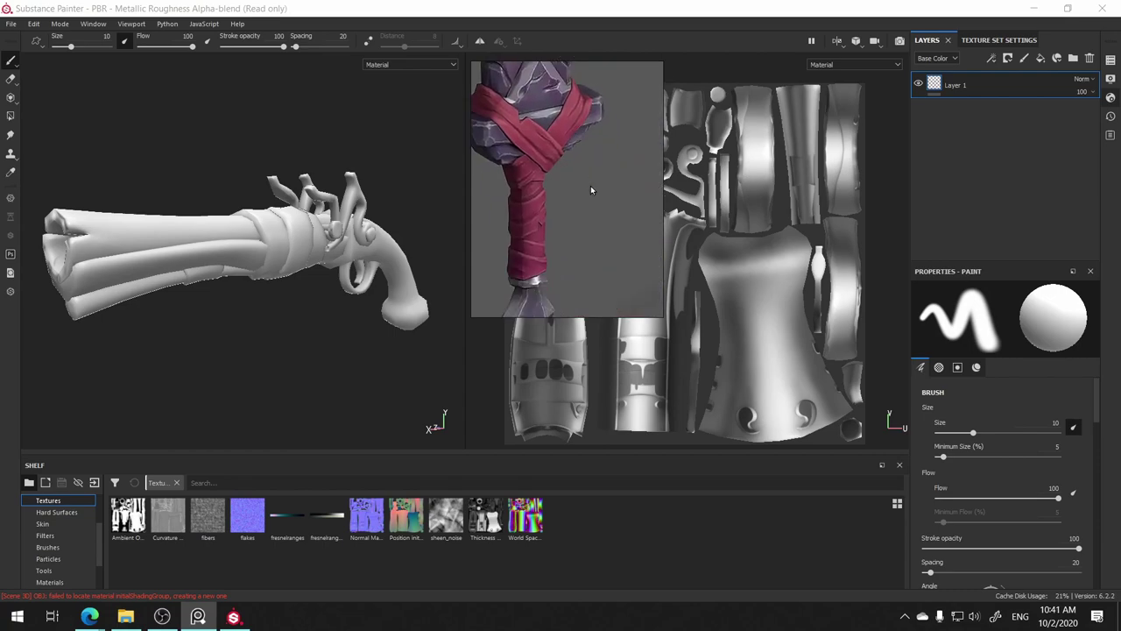
{"action": "key", "text": "Right"}
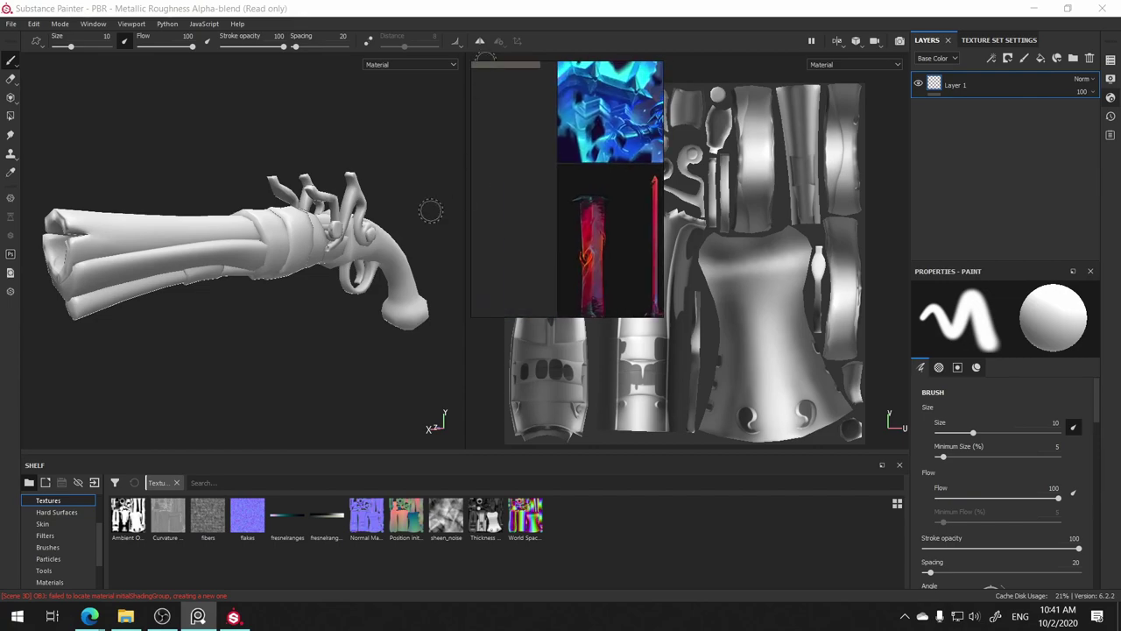
{"action": "key", "text": "Right"}
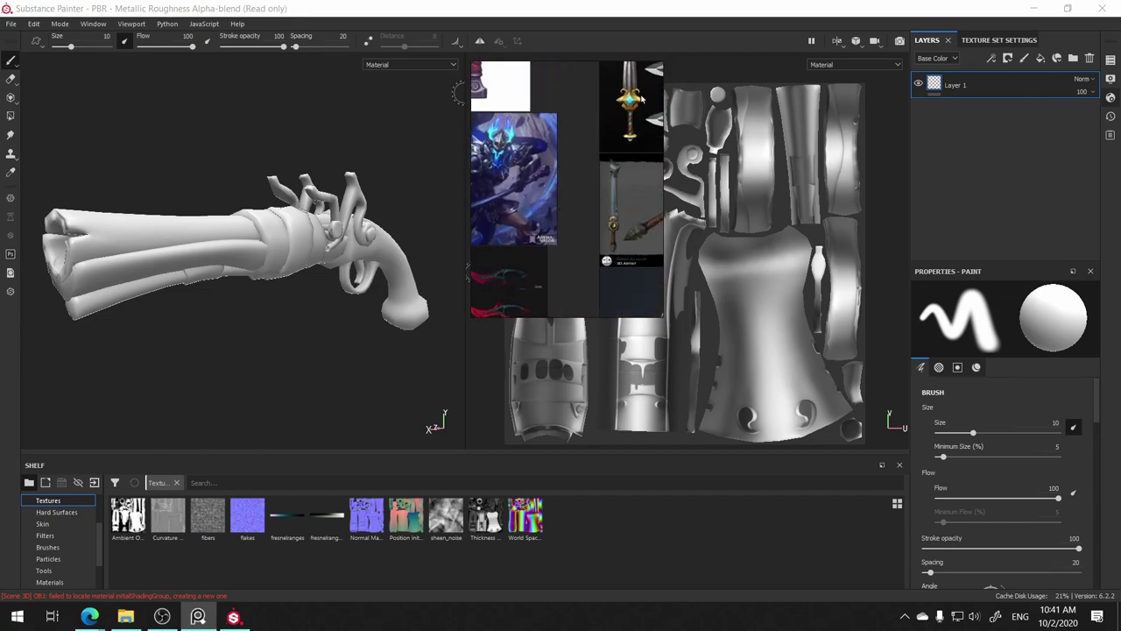
{"action": "scroll", "coordinate": [583, 202], "scroll_direction": "up", "scroll_amount": 2}
{"action": "scroll", "coordinate": [584, 244], "scroll_direction": "up", "scroll_amount": 2}
{"action": "scroll", "coordinate": [584, 199], "scroll_direction": "up", "scroll_amount": 2}
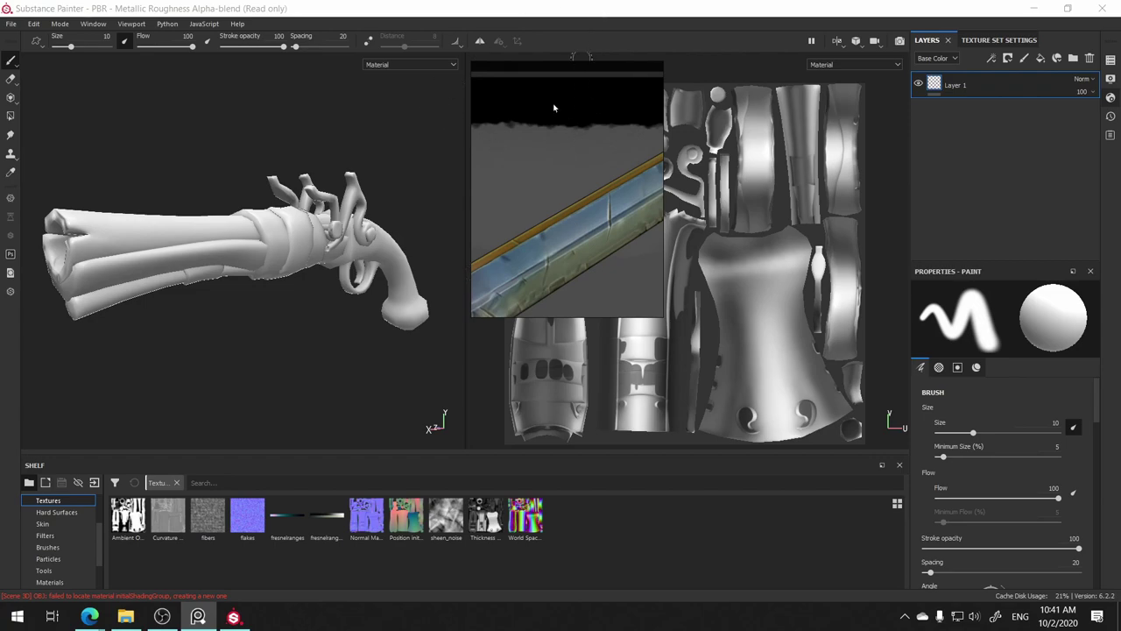
{"action": "scroll", "coordinate": [532, 193], "scroll_direction": "down", "scroll_amount": 2}
{"action": "scroll", "coordinate": [561, 228], "scroll_direction": "down", "scroll_amount": 2}
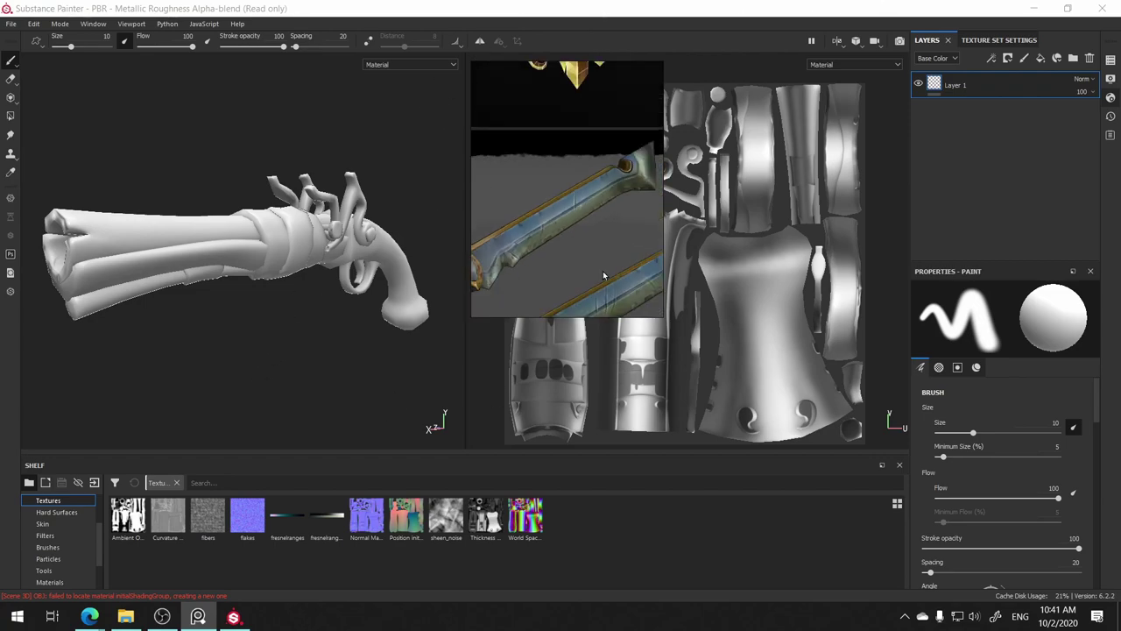
{"action": "scroll", "coordinate": [601, 270], "scroll_direction": "down", "scroll_amount": 2}
{"action": "scroll", "coordinate": [576, 195], "scroll_direction": "down", "scroll_amount": 3}
{"action": "scroll", "coordinate": [499, 156], "scroll_direction": "up", "scroll_amount": 3}
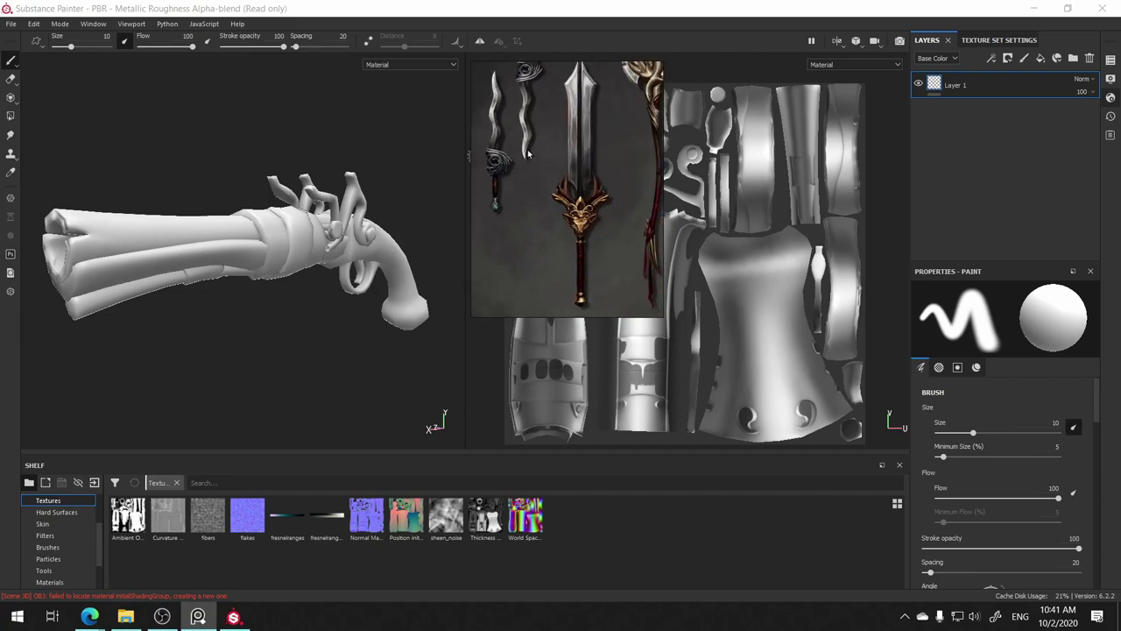
{"action": "scroll", "coordinate": [578, 175], "scroll_direction": "up", "scroll_amount": 2}
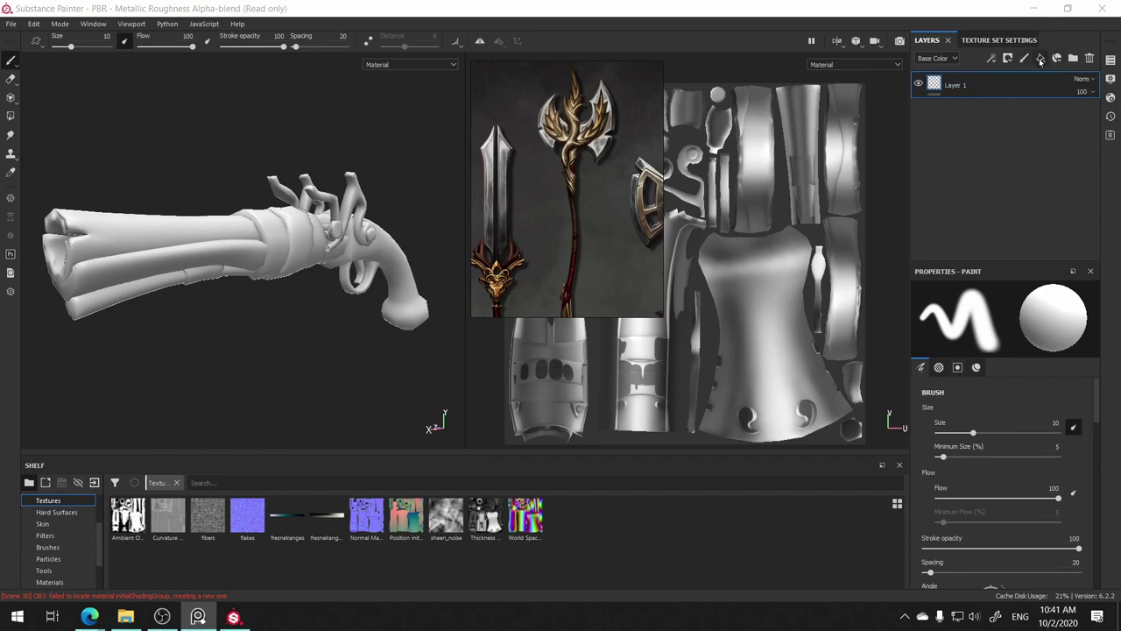
- Add a new Fill layer 1 above Layer 1 and scroll its properties to the Material section
{"action": "key", "text": "super+plus"}
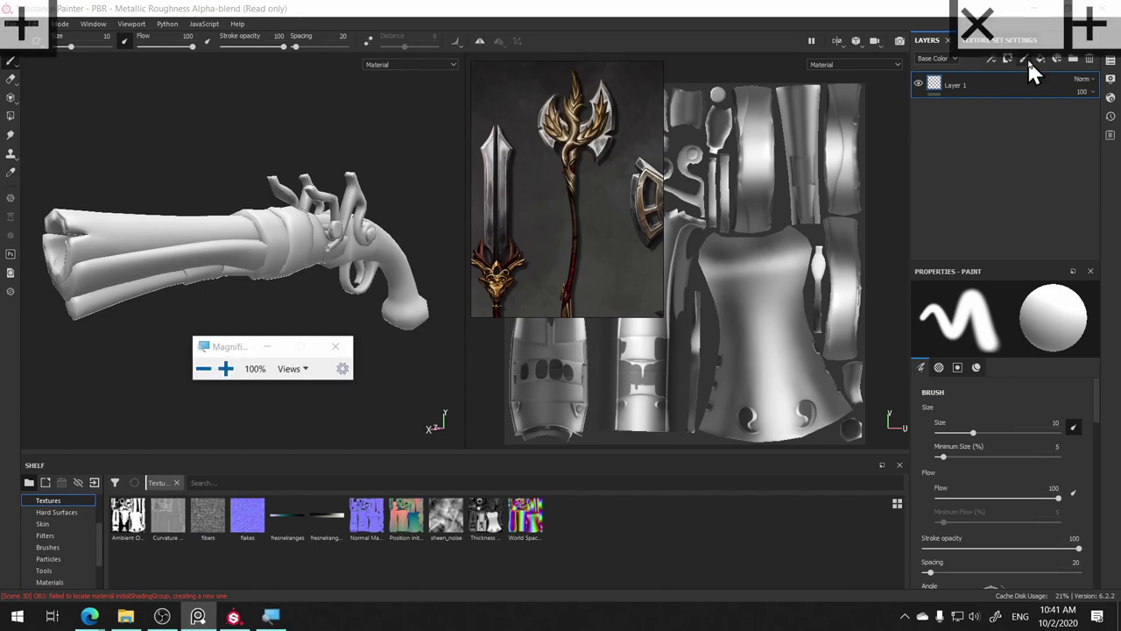
{"action": "key", "text": "super+plus"}
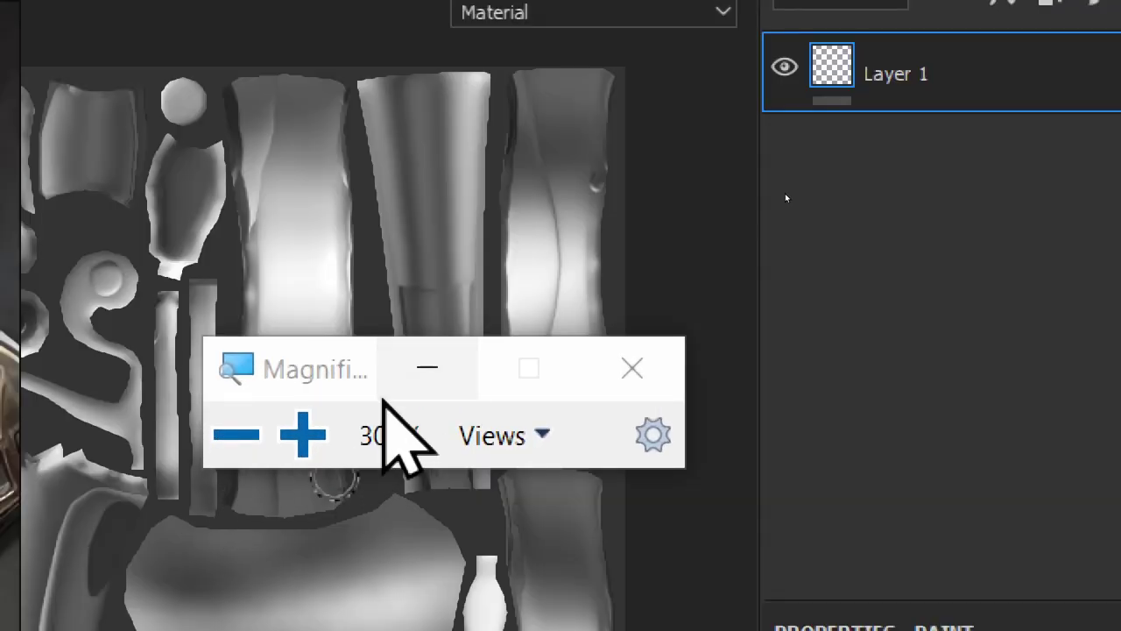
{"action": "left_click", "coordinate": [385, 396]}
{"action": "key", "text": "super+minus"}
{"action": "key", "text": "super+minus"}
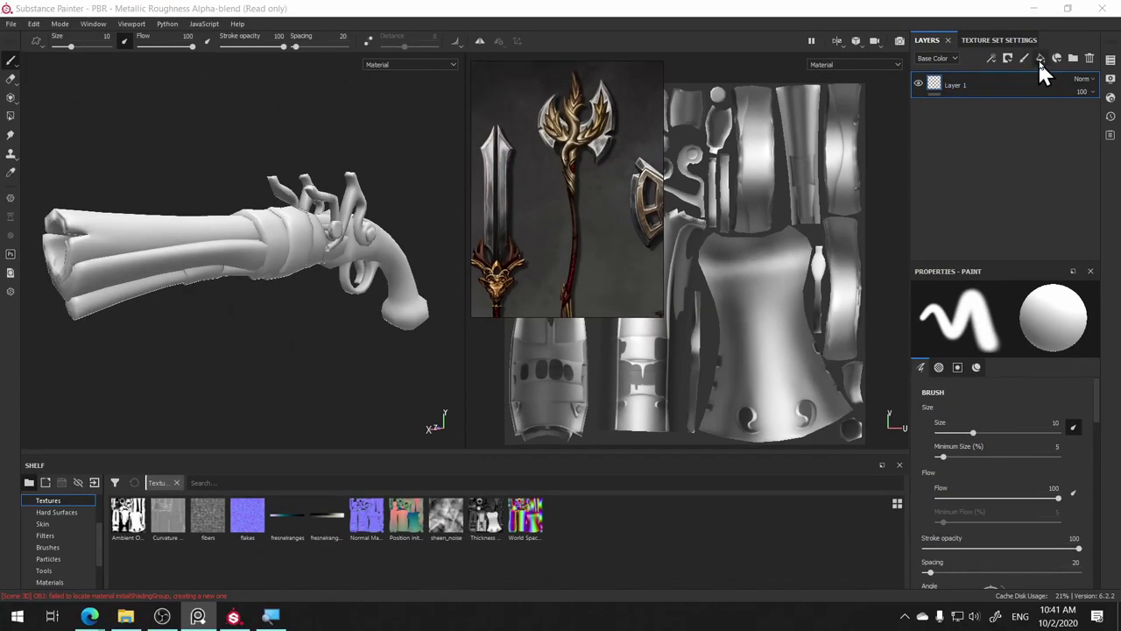
{"action": "left_click", "coordinate": [1039, 58]}
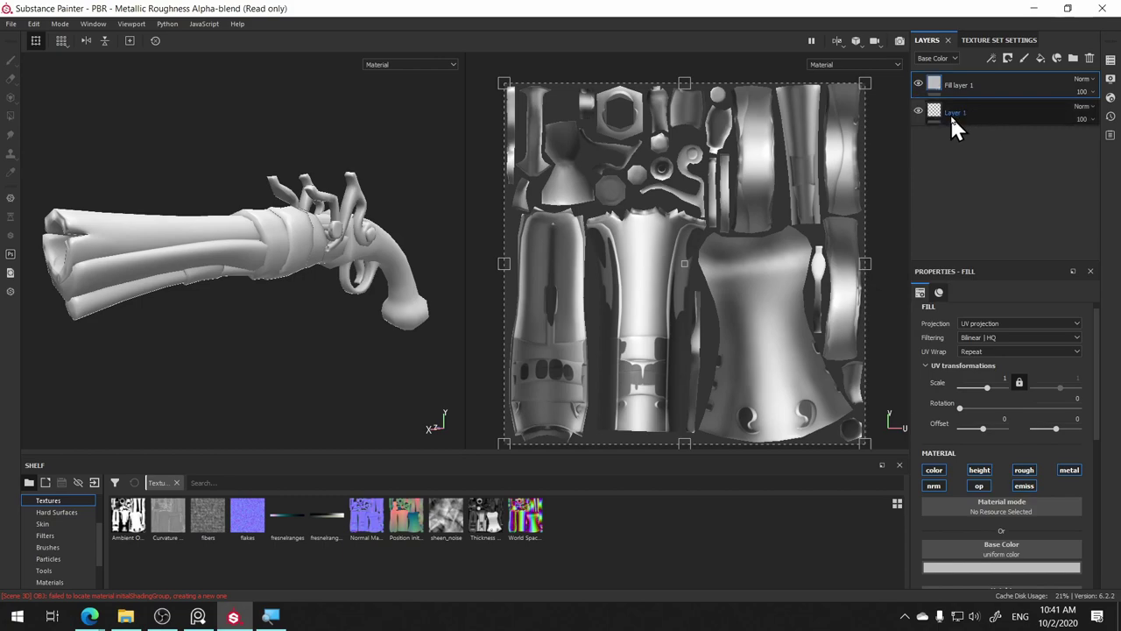
{"action": "key", "text": "super+plus"}
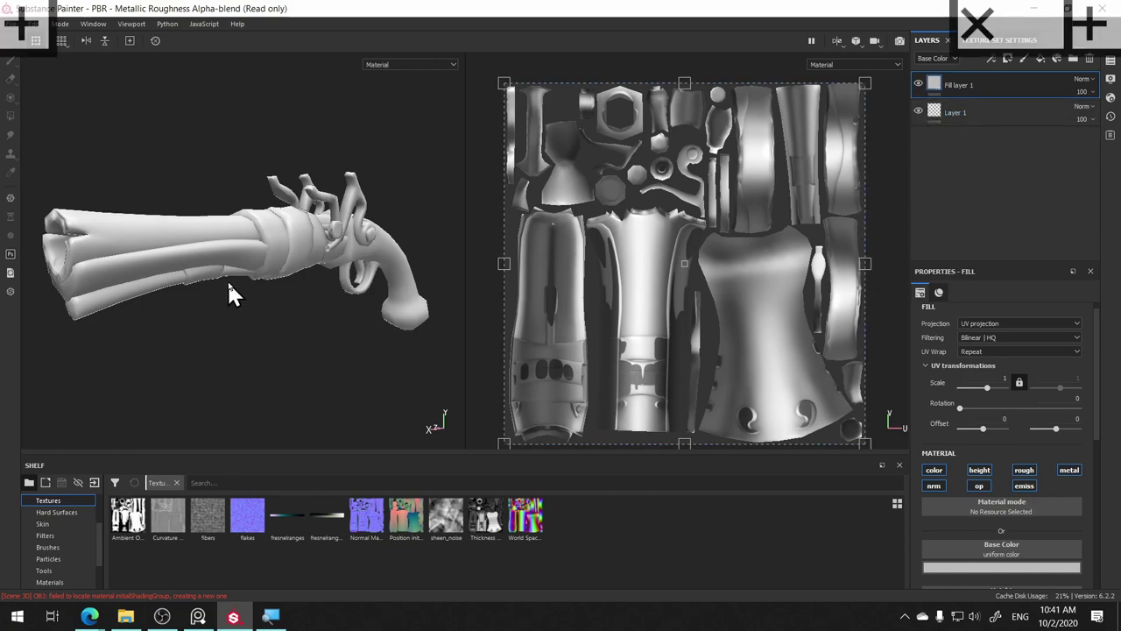
{"action": "key", "text": "super+Escape"}
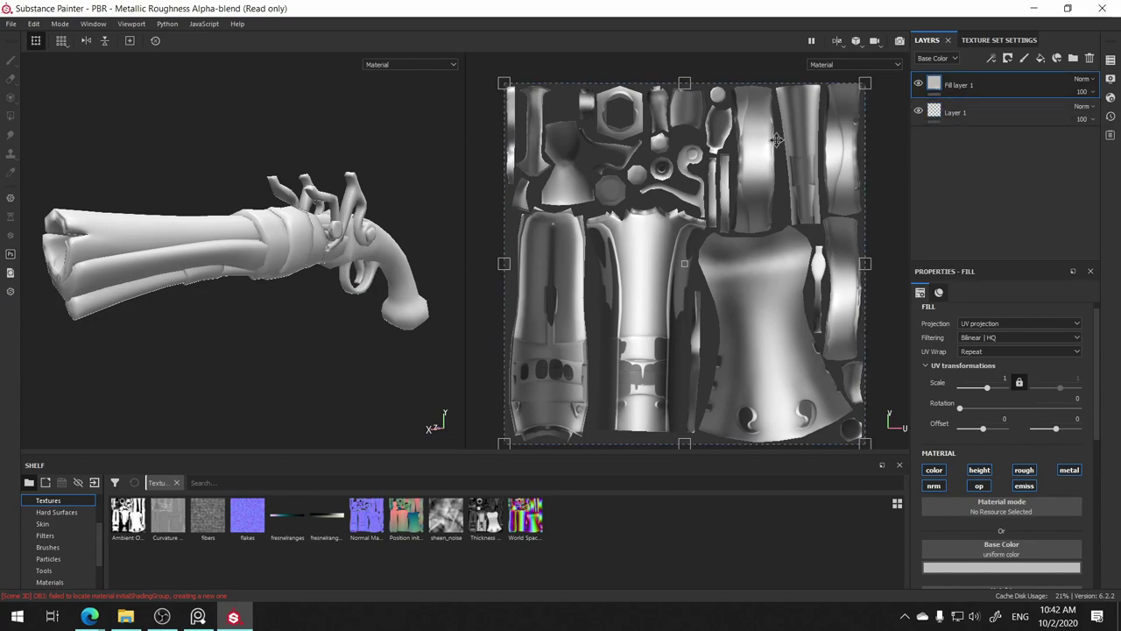
{"action": "left_click_drag", "start_coordinate": [1095, 341], "coordinate": [1097, 408]}
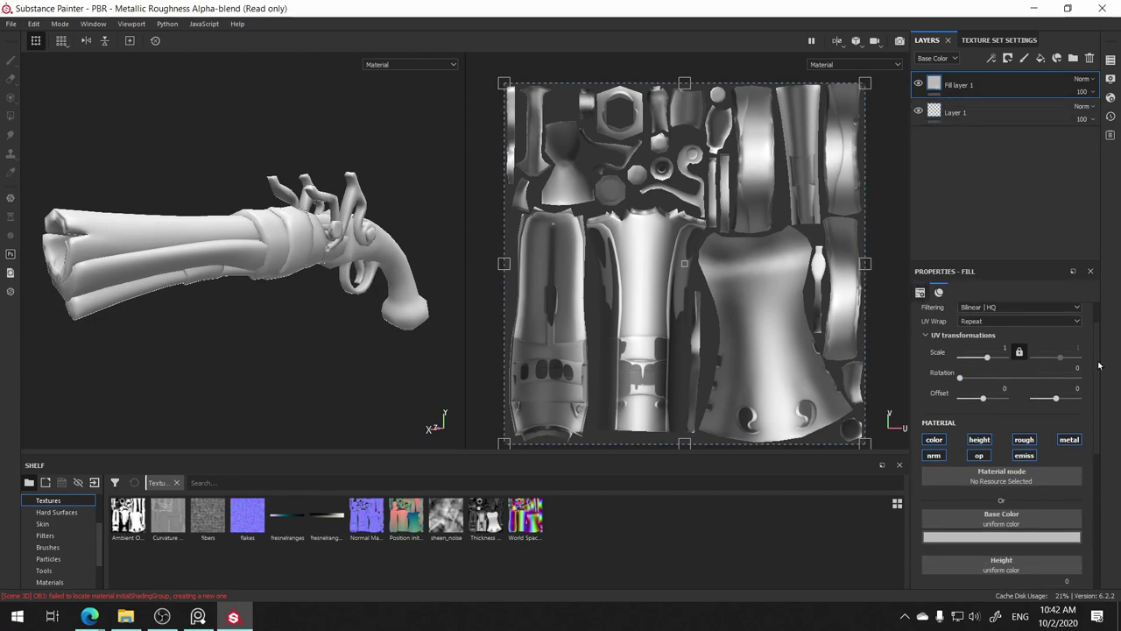
{"action": "scroll", "coordinate": [1051, 381], "scroll_direction": "up", "scroll_amount": 1}
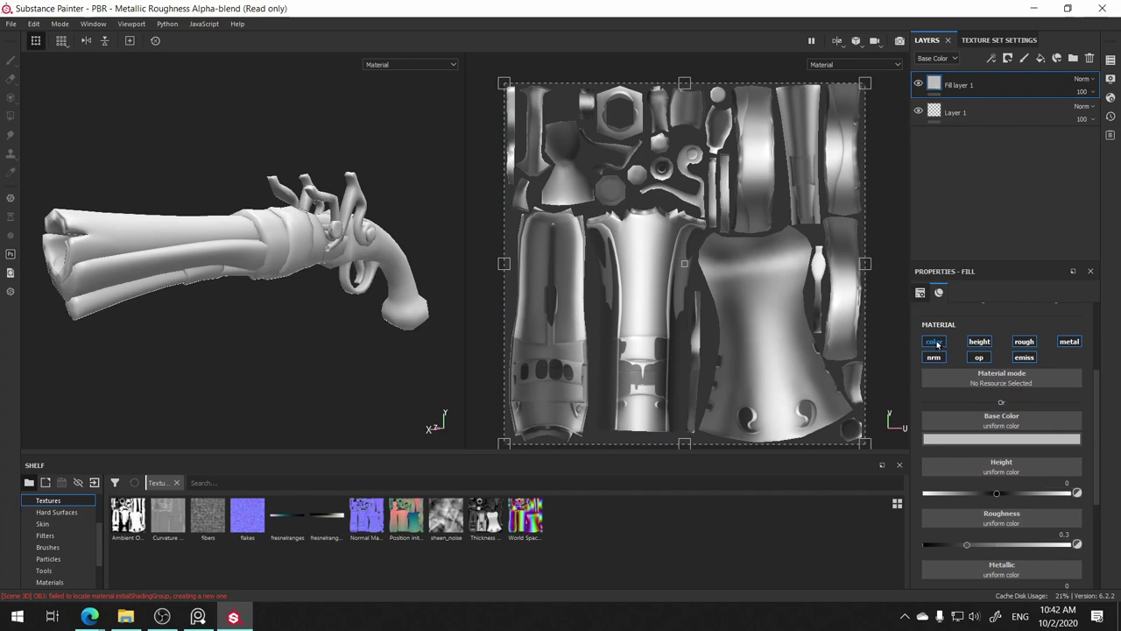
{"action": "scroll", "coordinate": [972, 351], "scroll_direction": "up", "scroll_amount": 5}
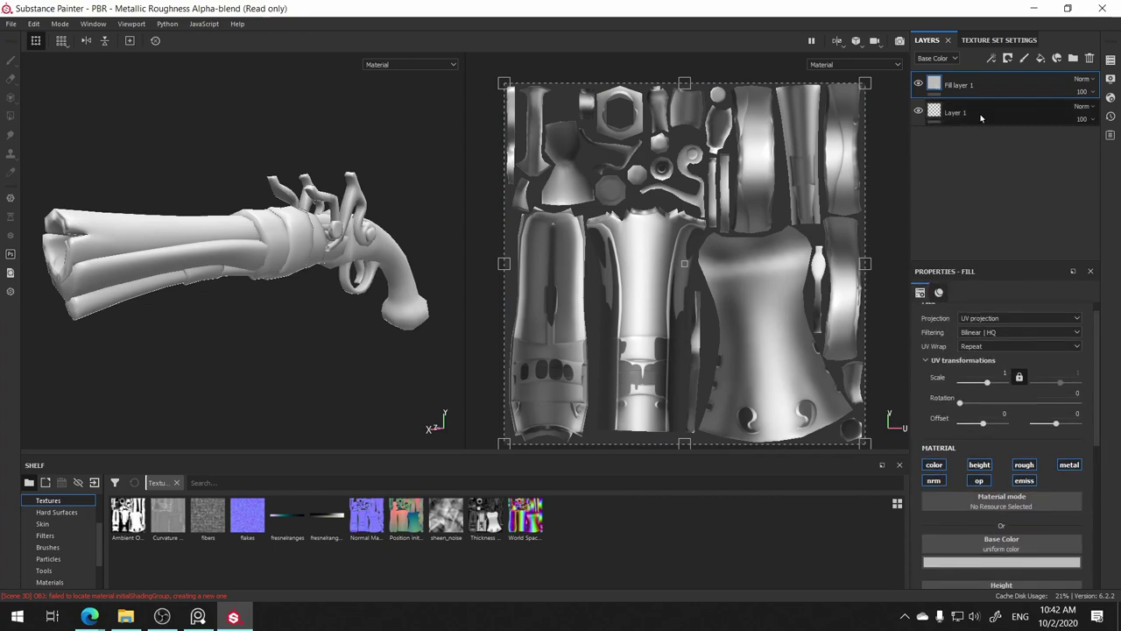
{"action": "left_click_drag", "start_coordinate": [1095, 405], "coordinate": [1094, 458]}
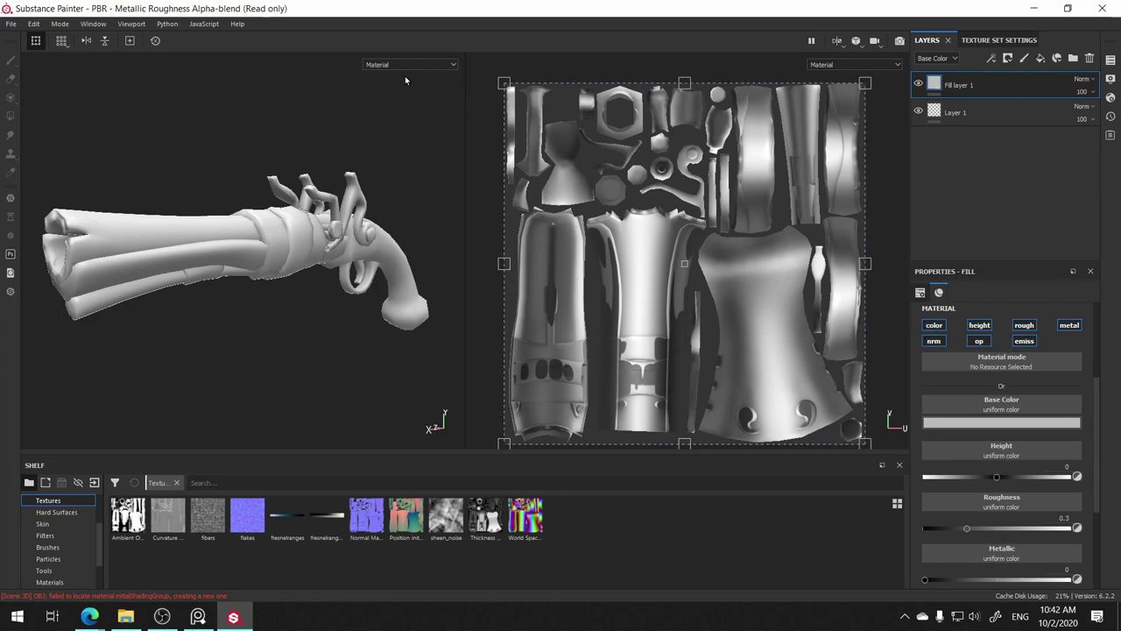
{"action": "left_click", "coordinate": [410, 65]}
{"action": "left_click", "coordinate": [412, 95]}
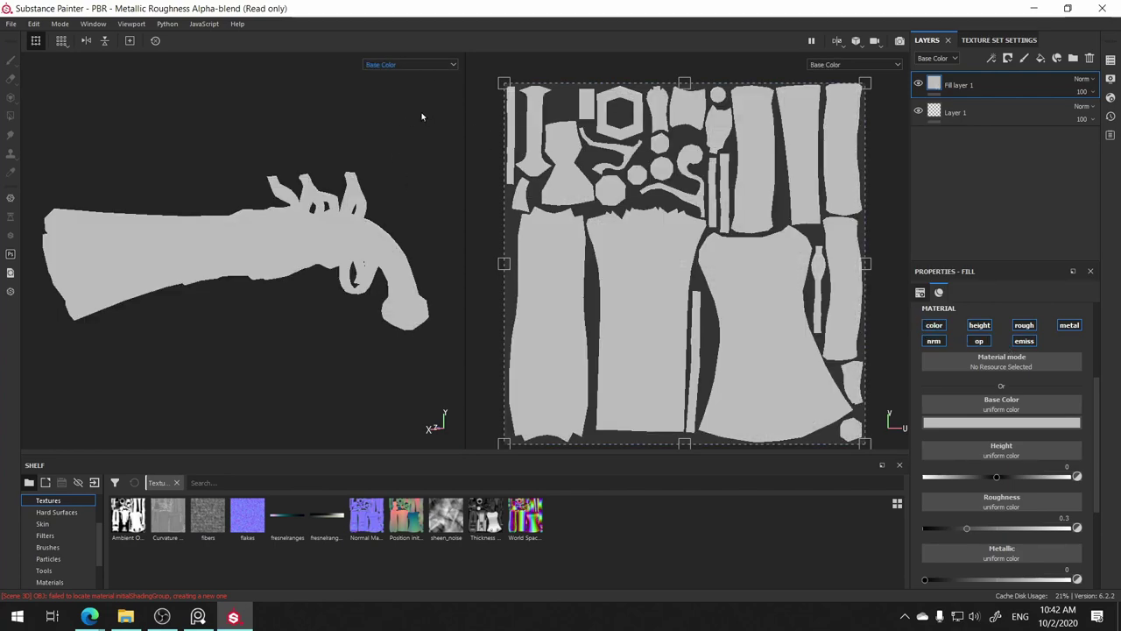
{"action": "key", "text": "b"}
{"action": "key", "text": "b"}
{"action": "key", "text": "b"}
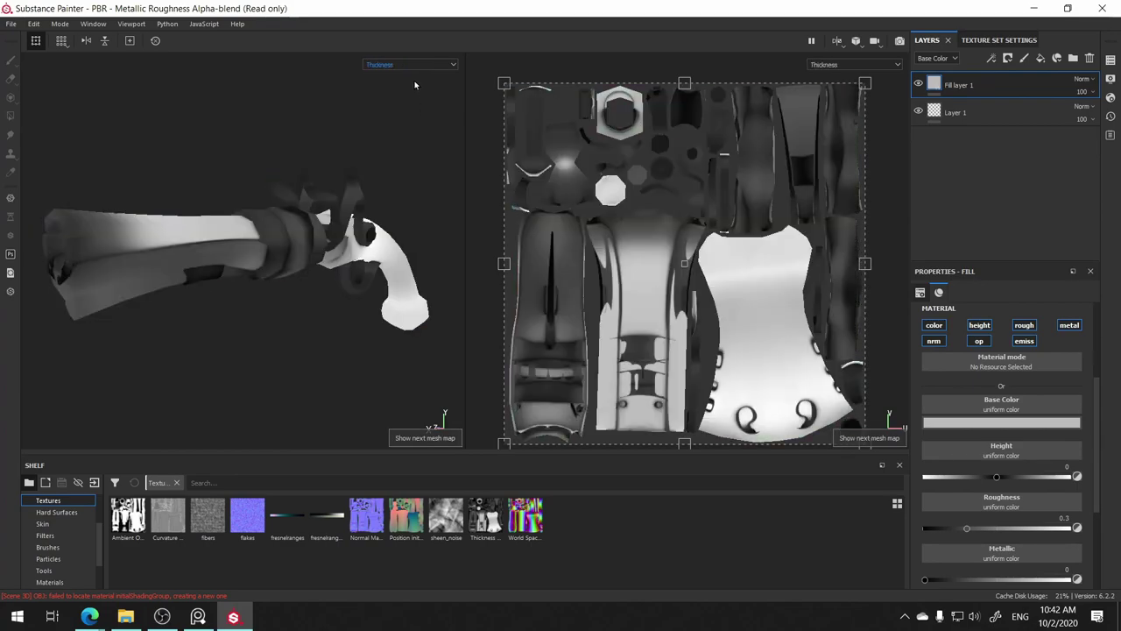
{"action": "key", "text": "b"}
{"action": "key", "text": "b"}
{"action": "key", "text": "b"}
{"action": "key", "text": "b"}
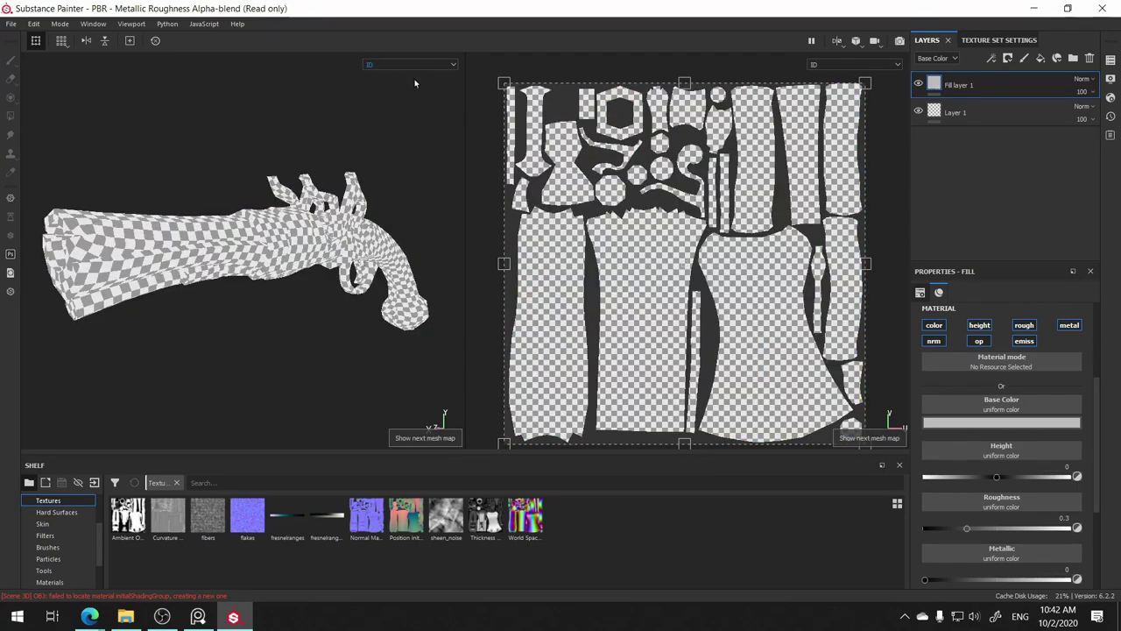
{"action": "key", "text": "b"}
{"action": "left_click", "coordinate": [418, 65]}
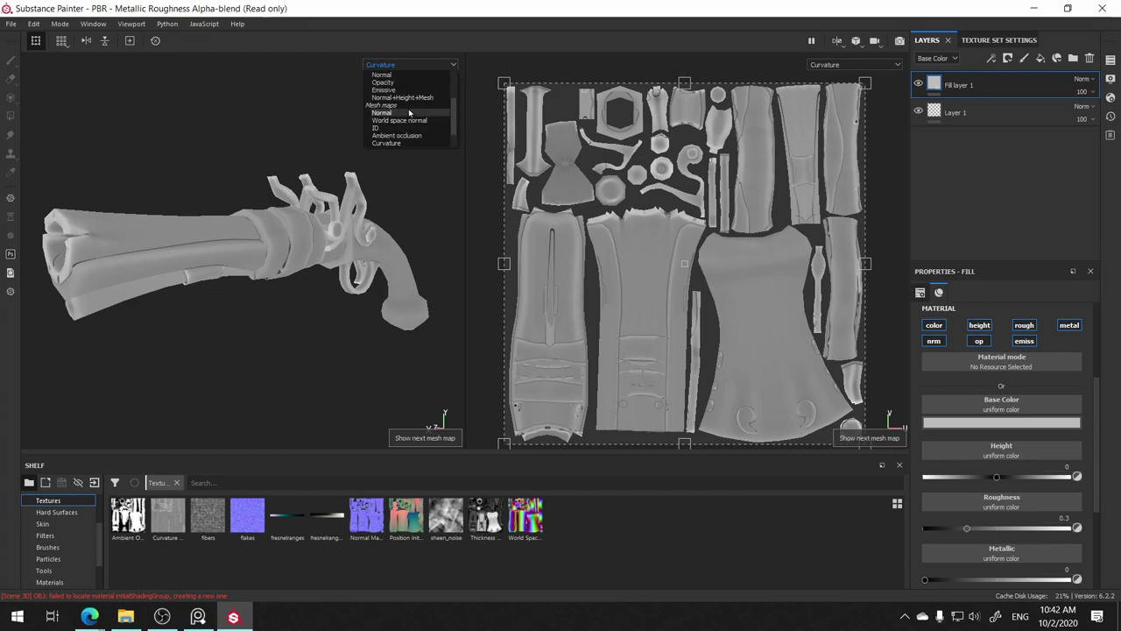
{"action": "scroll", "coordinate": [411, 105], "scroll_direction": "up", "scroll_amount": 3}
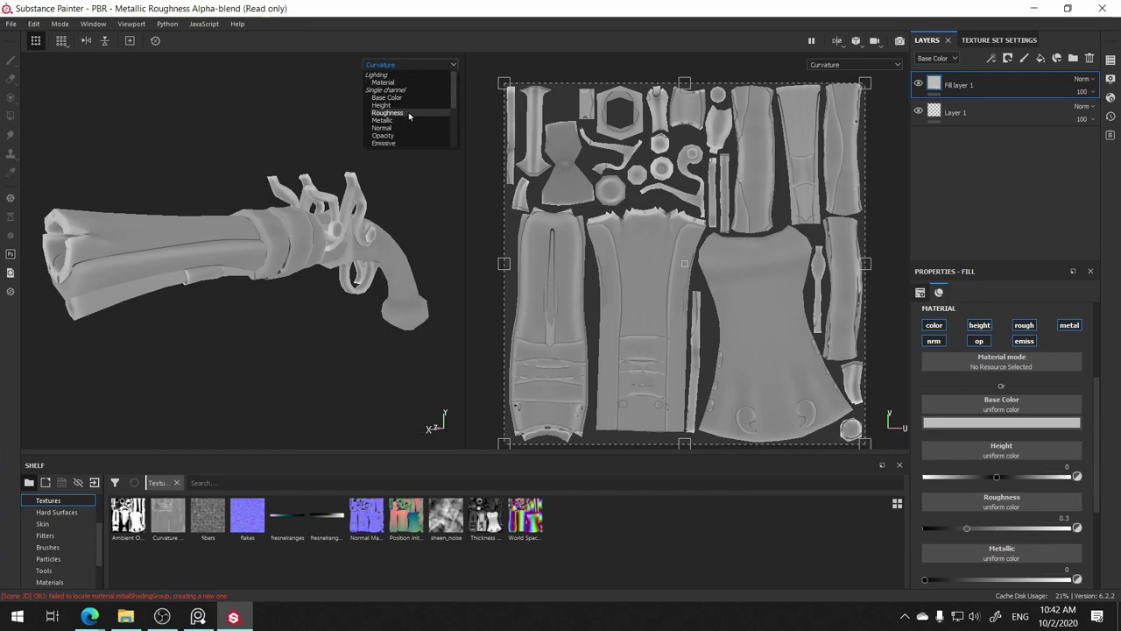
{"action": "left_click", "coordinate": [417, 85]}
{"action": "left_click", "coordinate": [412, 65]}
{"action": "left_click", "coordinate": [382, 120]}
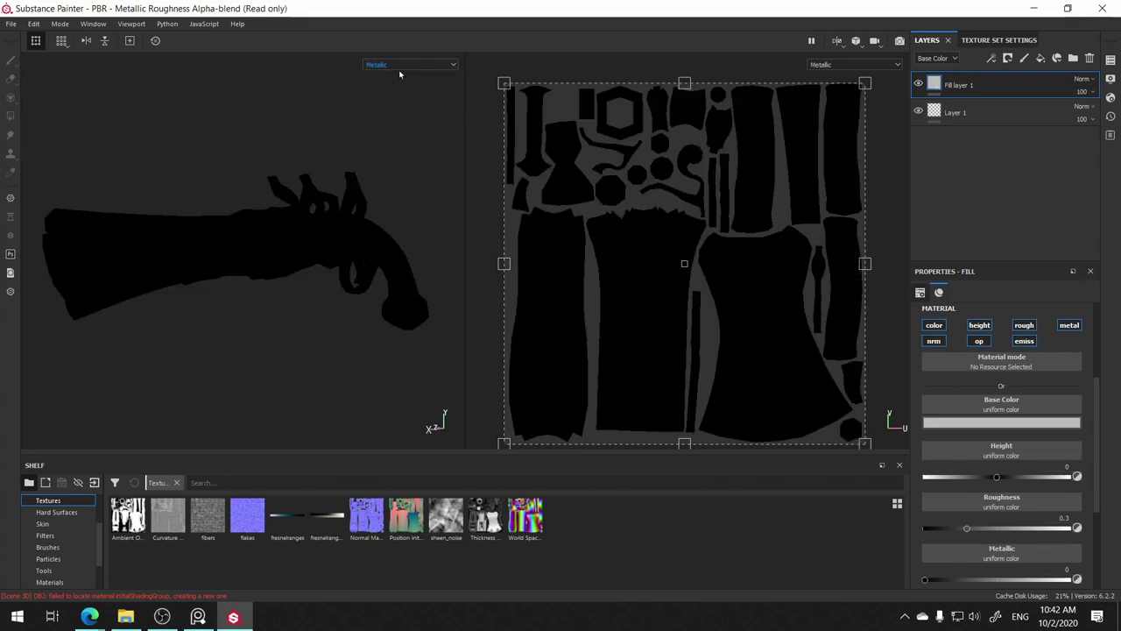
{"action": "left_click", "coordinate": [401, 65]}
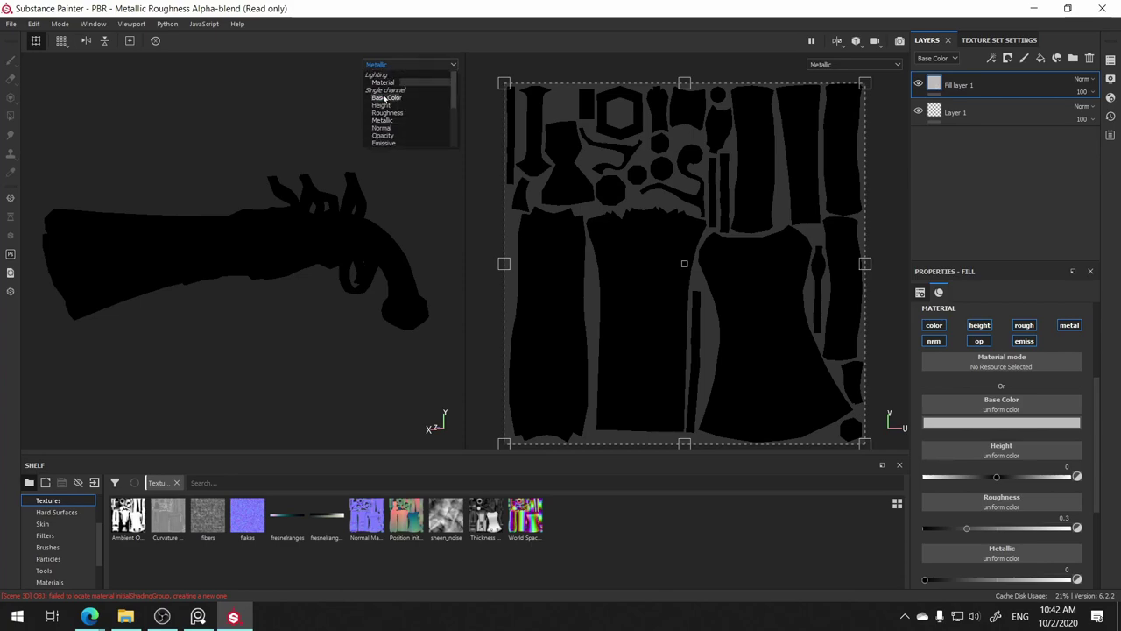
{"action": "left_click", "coordinate": [384, 98]}
{"action": "left_click", "coordinate": [401, 65]}
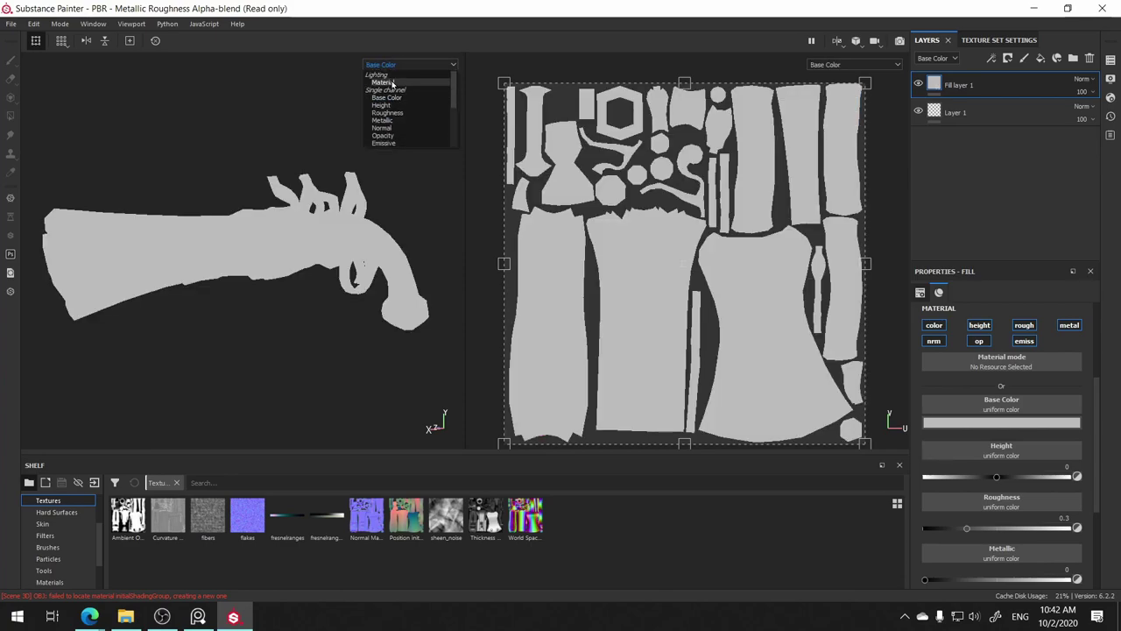
{"action": "left_click", "coordinate": [383, 82]}
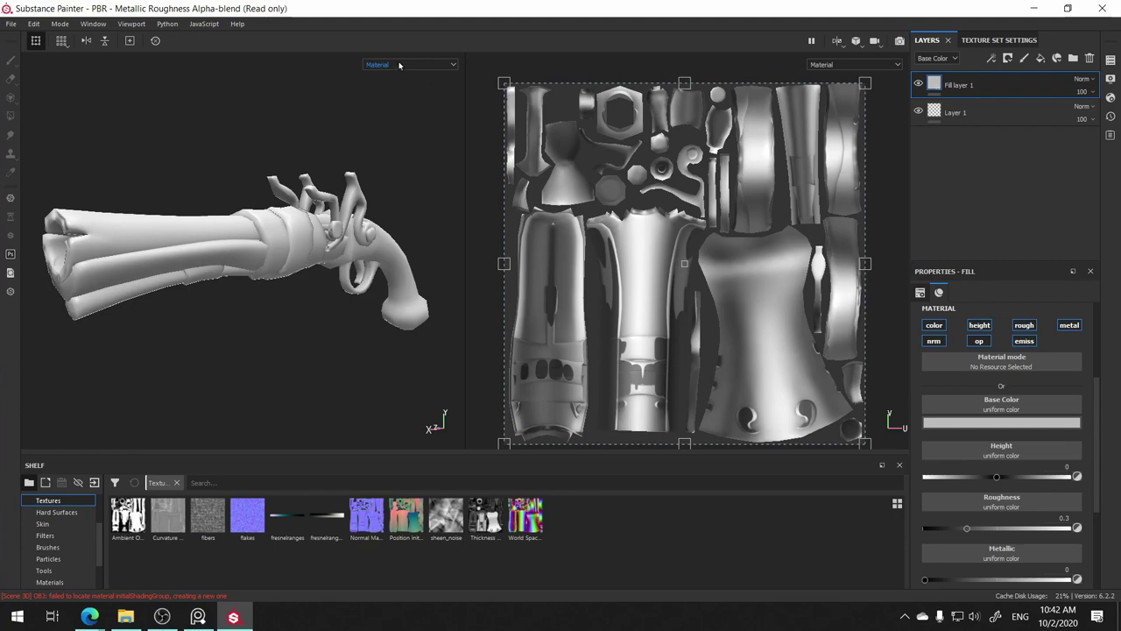
- Switch off Fill layer 1's color, emissive, metallic and roughness channels
{"action": "left_click", "coordinate": [932, 327]}
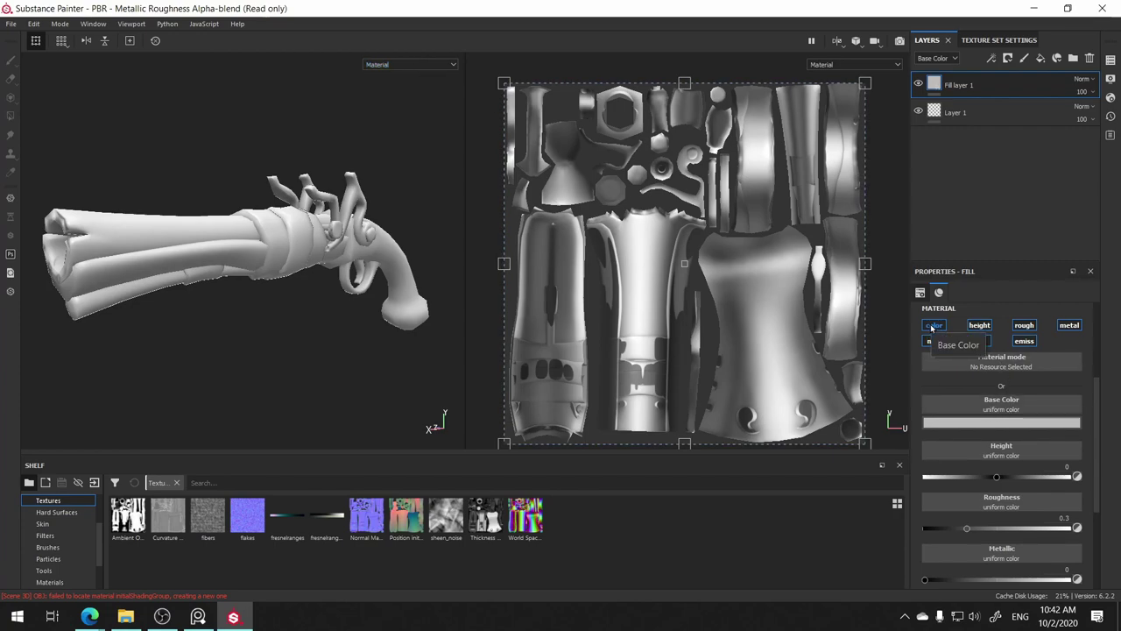
{"action": "left_click", "coordinate": [933, 326]}
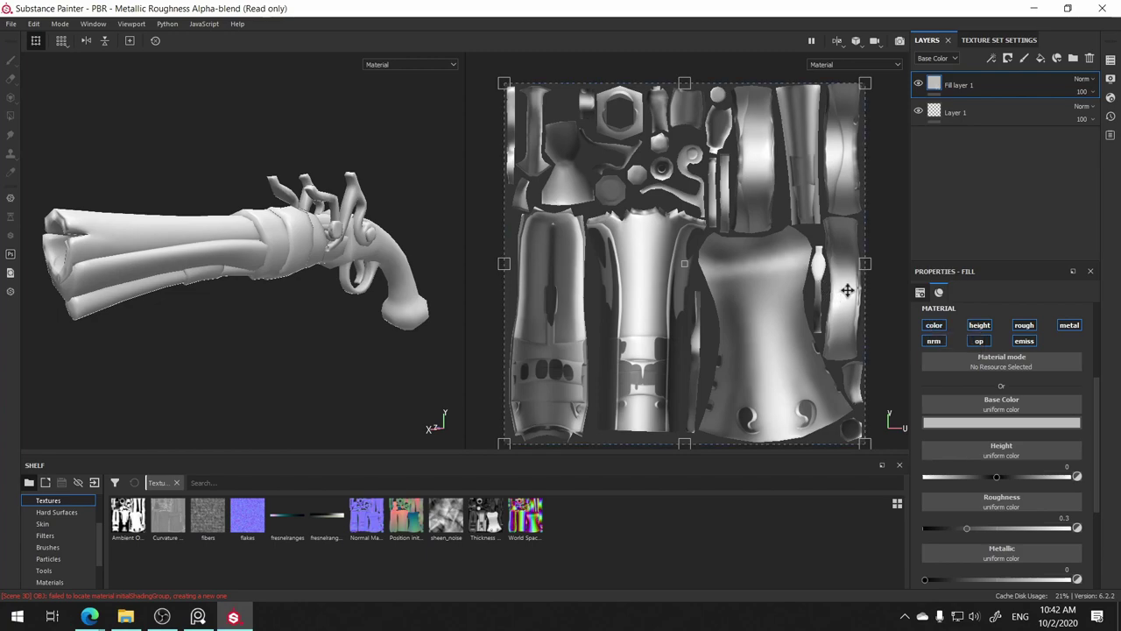
{"action": "left_click", "coordinate": [935, 327]}
{"action": "left_click", "coordinate": [1021, 342]}
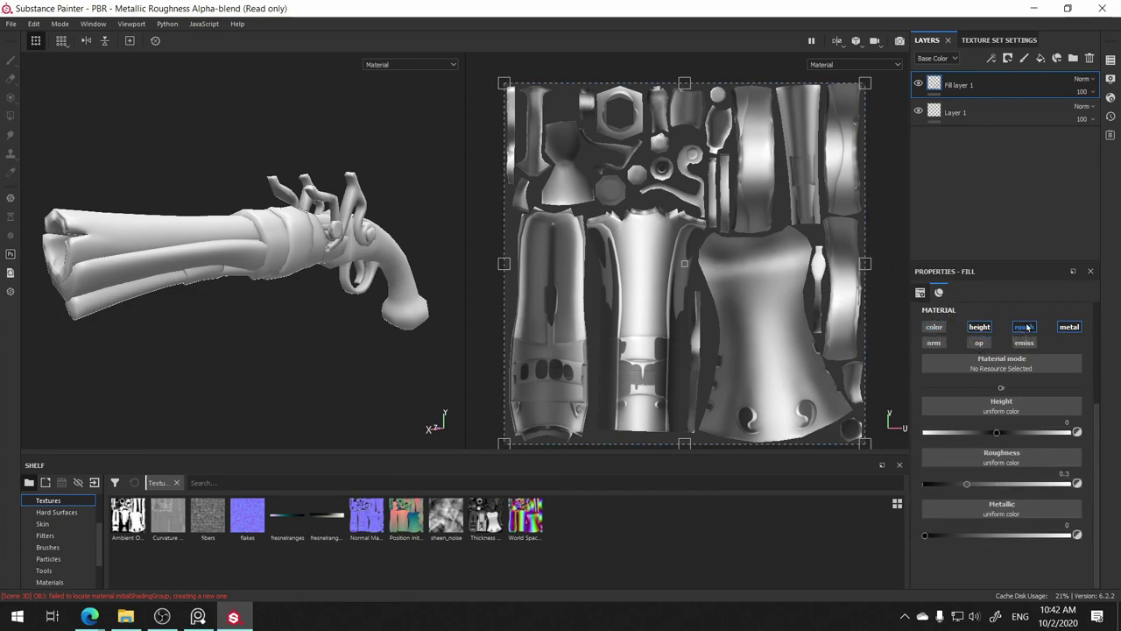
{"action": "left_click", "coordinate": [1069, 325]}
{"action": "left_click", "coordinate": [1023, 325]}
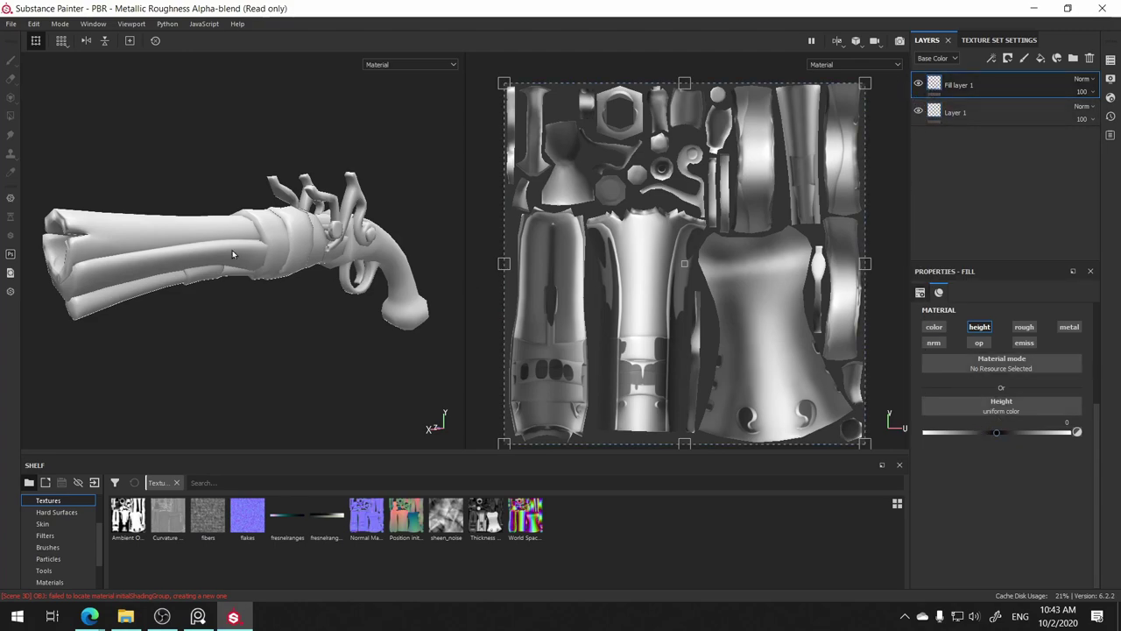
- Switch the layer stack's displayed channel to Height
{"action": "left_click", "coordinate": [937, 59]}
{"action": "left_click", "coordinate": [971, 73]}
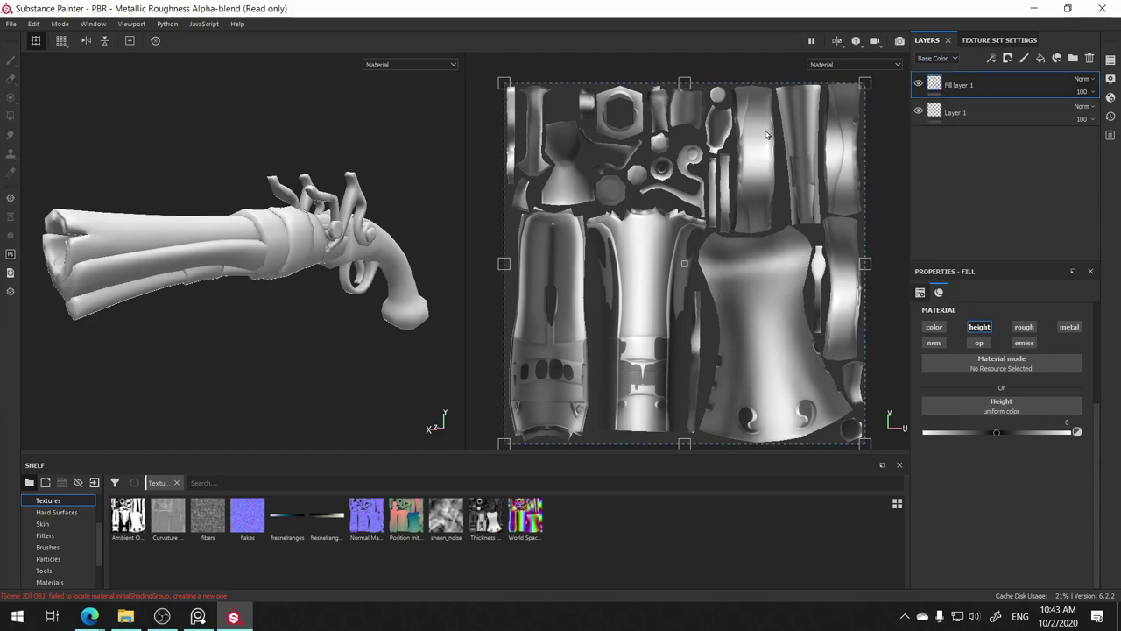
{"action": "left_click", "coordinate": [951, 58]}
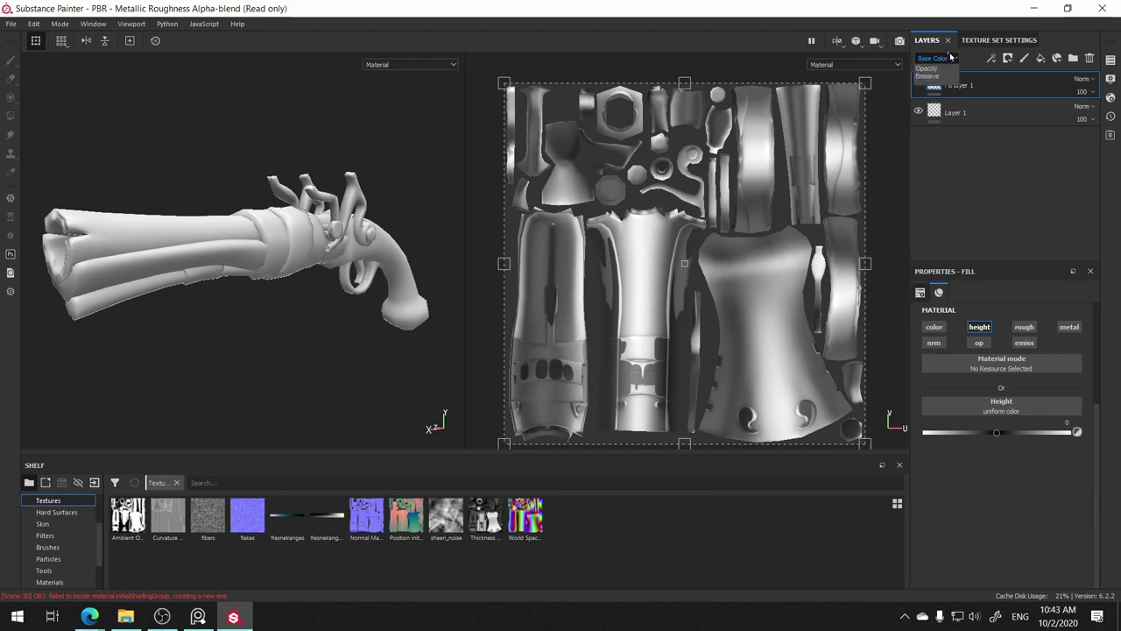
{"action": "left_click", "coordinate": [941, 77]}
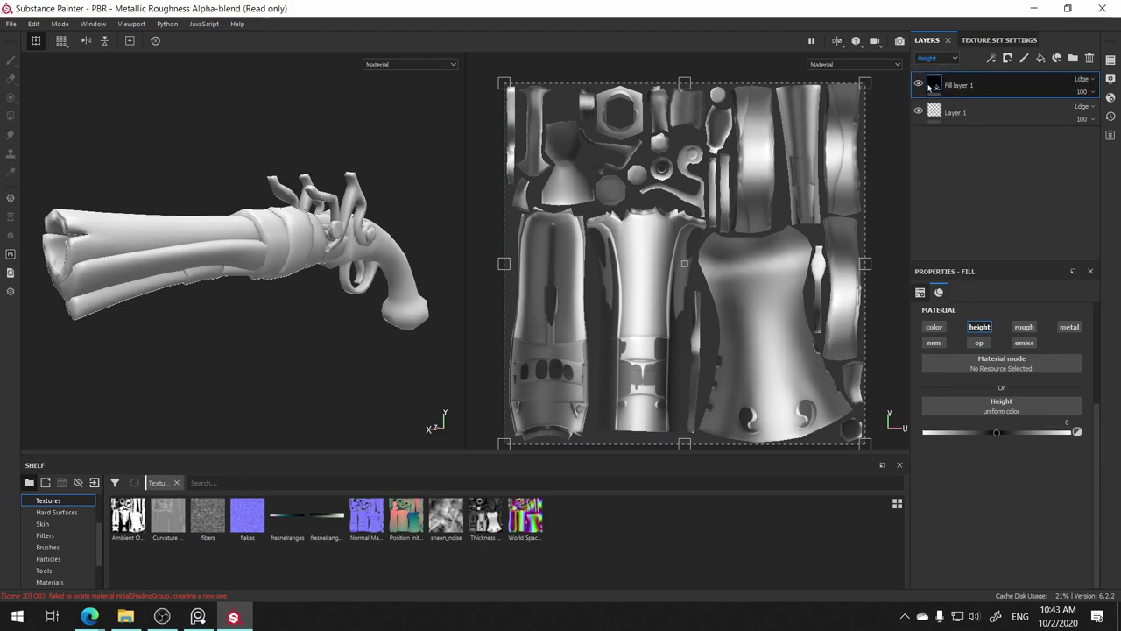
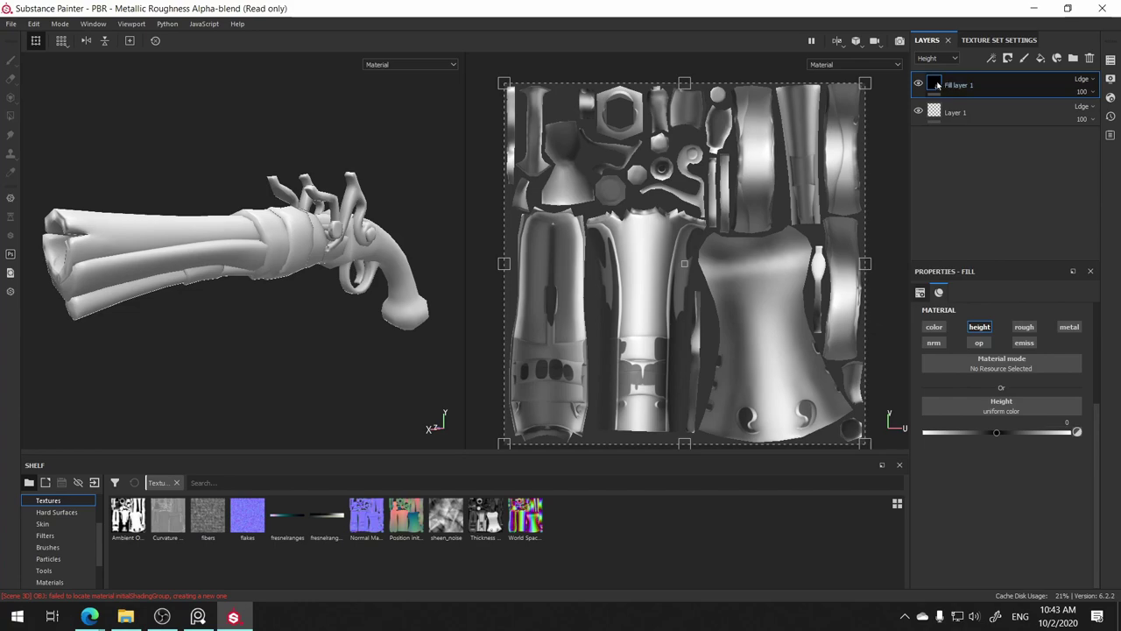
- Add a Paint effect to Fill layer 1 from its layer context menu
{"action": "middle_click", "coordinate": [937, 84]}
{"action": "right_click", "coordinate": [935, 85]}
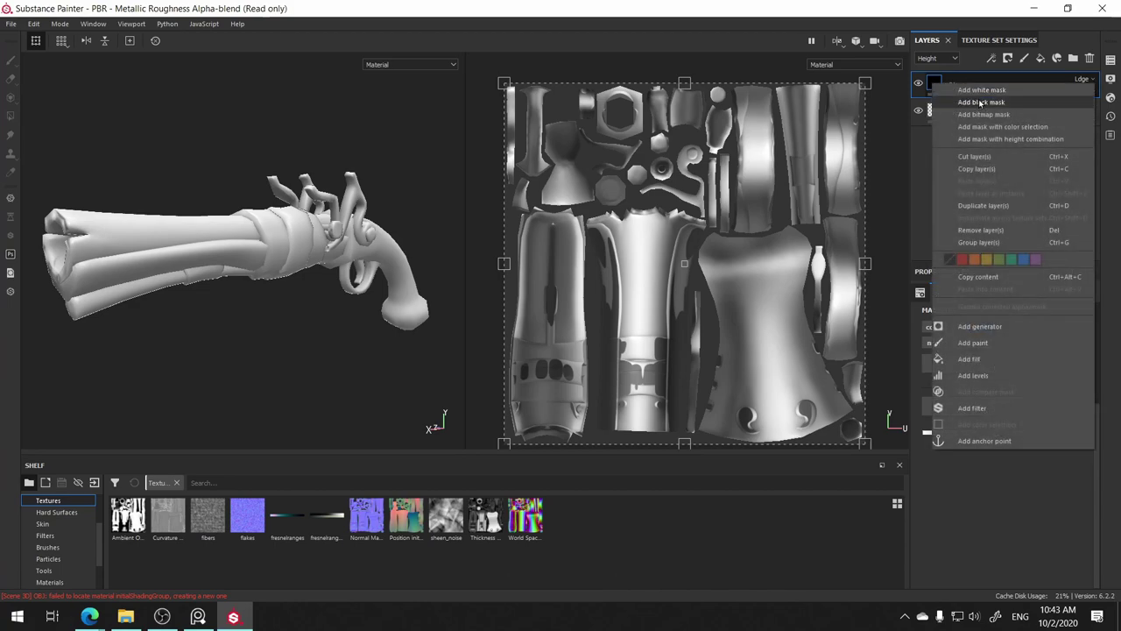
{"action": "left_click", "coordinate": [985, 349]}
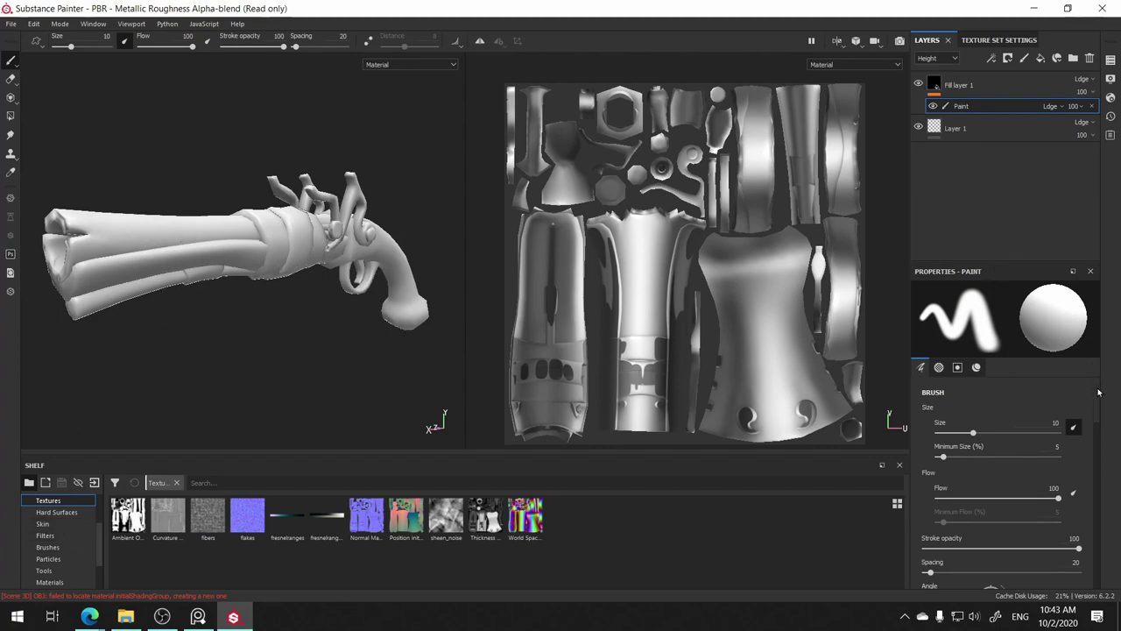
- Limit the Paint effect to height only, with color, nrm, rough and metal off and height 1
{"action": "left_click_drag", "start_coordinate": [1097, 392], "coordinate": [1095, 524]}
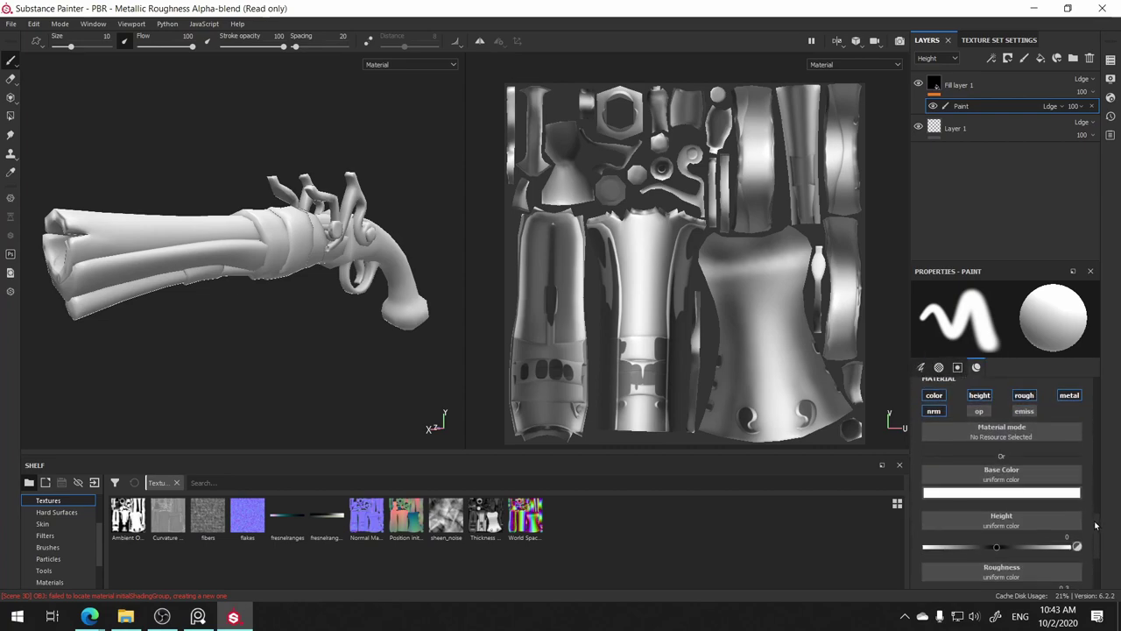
{"action": "left_click_drag", "start_coordinate": [1095, 524], "coordinate": [1095, 523]}
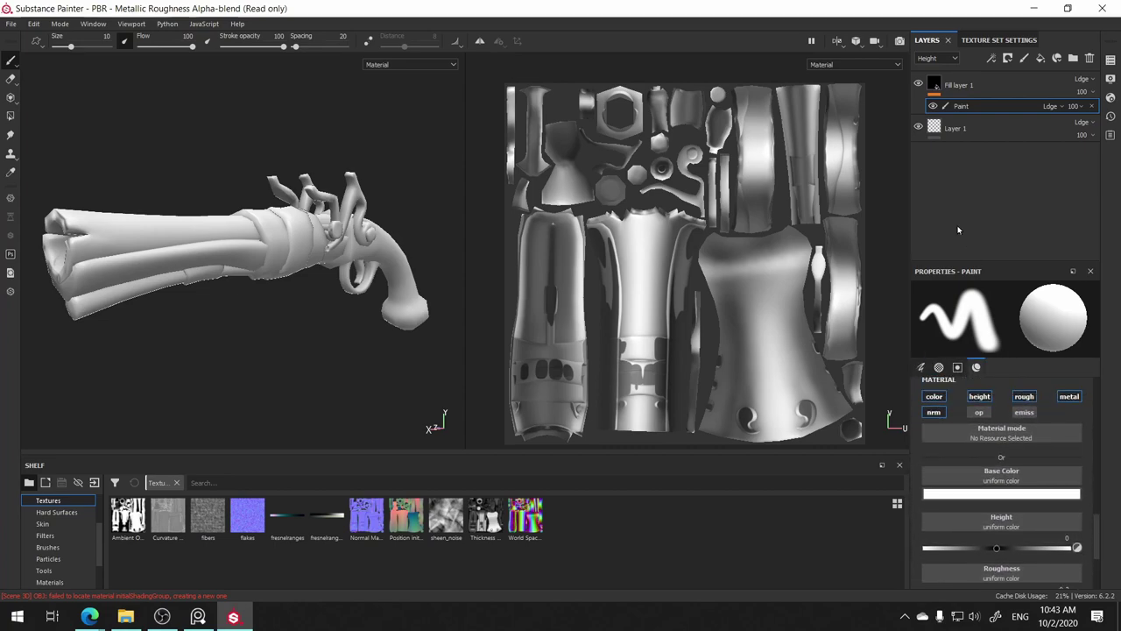
{"action": "left_click", "coordinate": [933, 395]}
{"action": "left_click", "coordinate": [933, 411]}
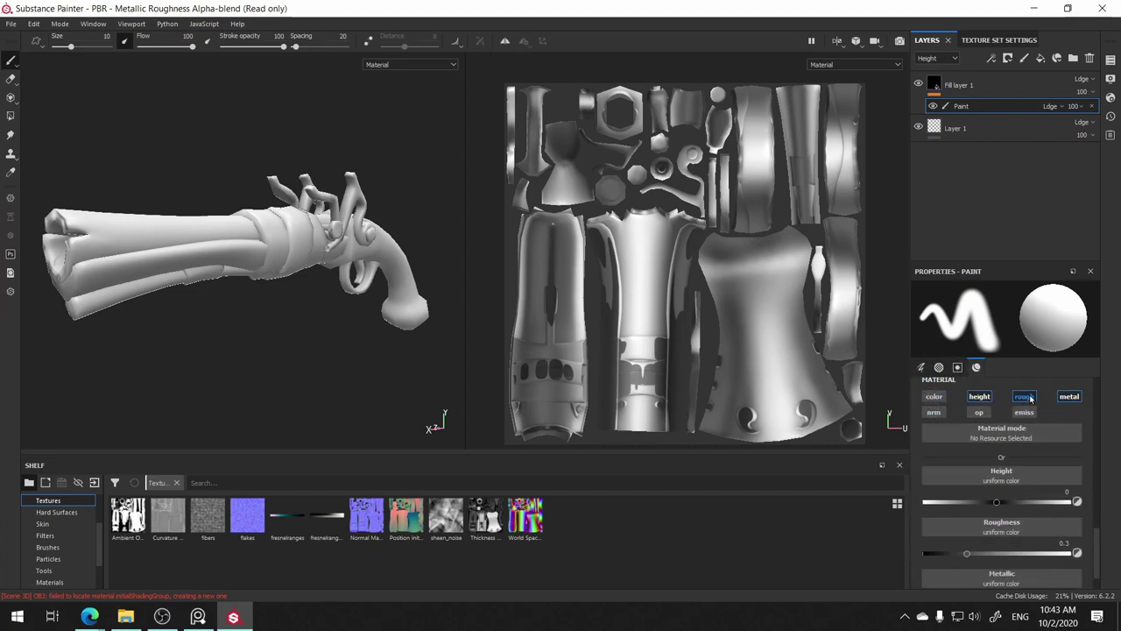
{"action": "left_click", "coordinate": [1024, 396]}
{"action": "left_click", "coordinate": [1069, 396]}
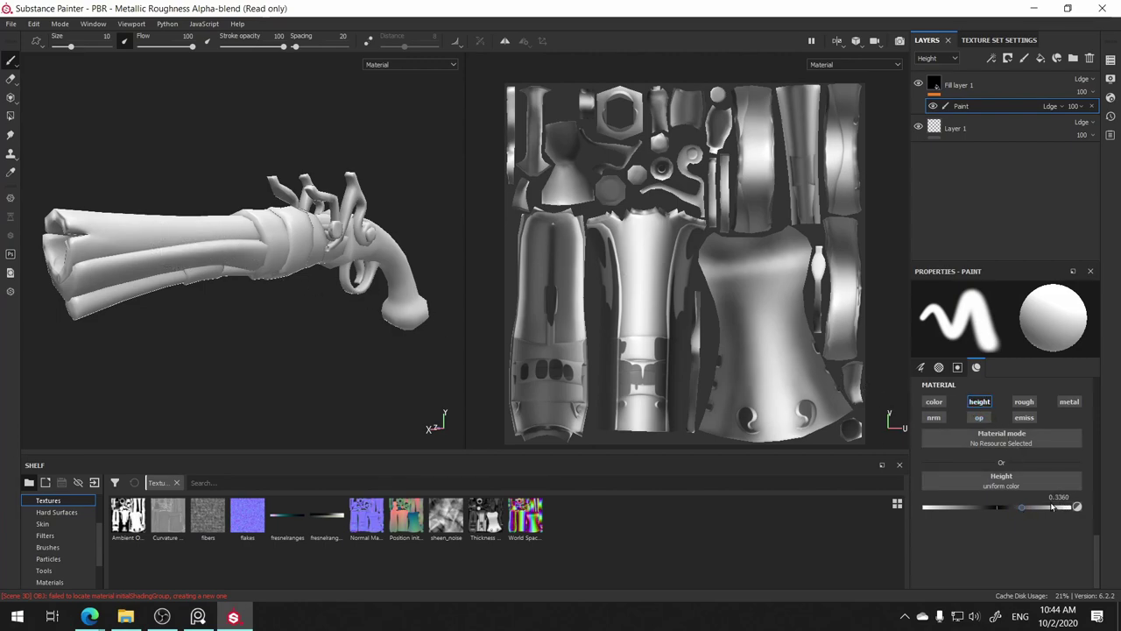
{"action": "left_click_drag", "start_coordinate": [1023, 507], "coordinate": [1074, 508]}
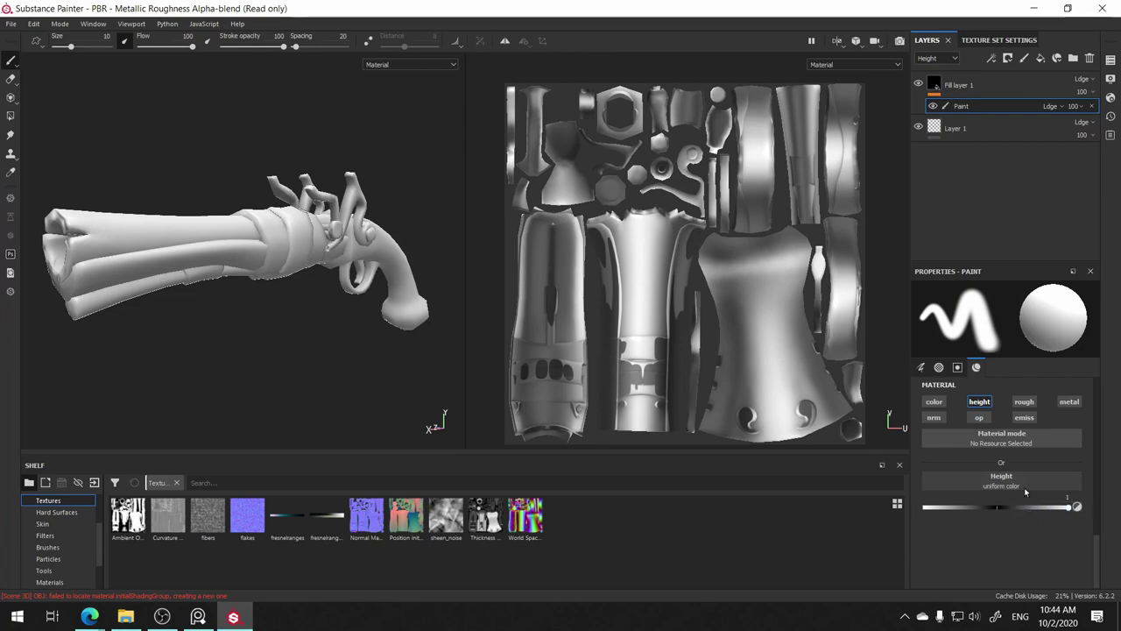
- Test and undo a raised stroke on the barrel, keeping paint height 1, and select Fill layer 1
{"action": "left_click_drag", "start_coordinate": [130, 232], "coordinate": [155, 230]}
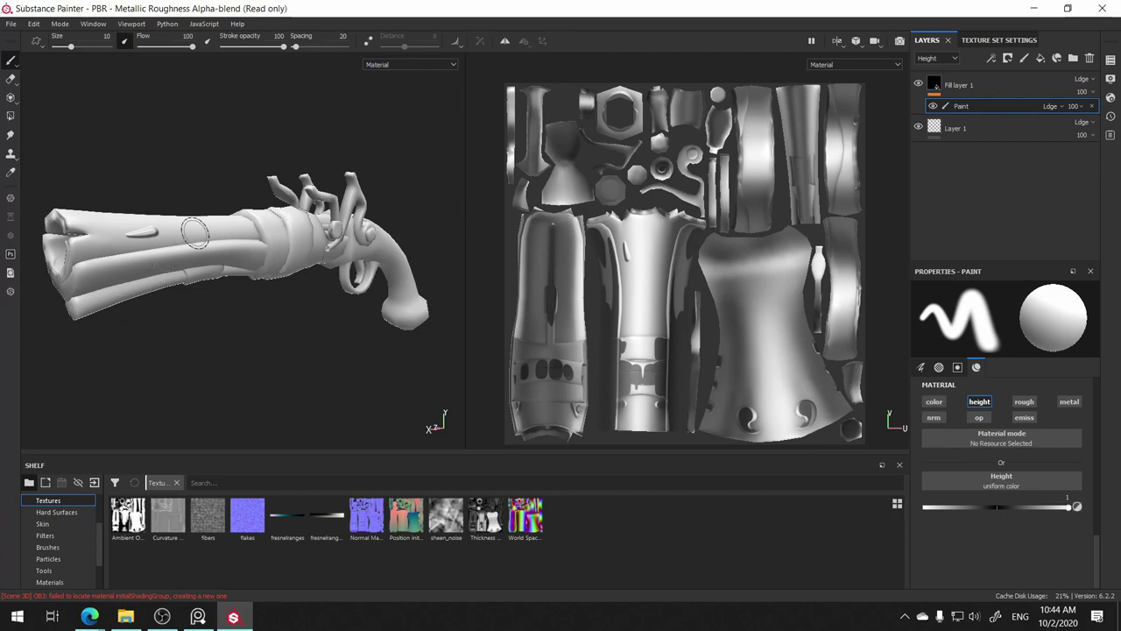
{"action": "right_click_drag", "start_coordinate": [194, 232], "coordinate": [149, 234], "text": "alt"}
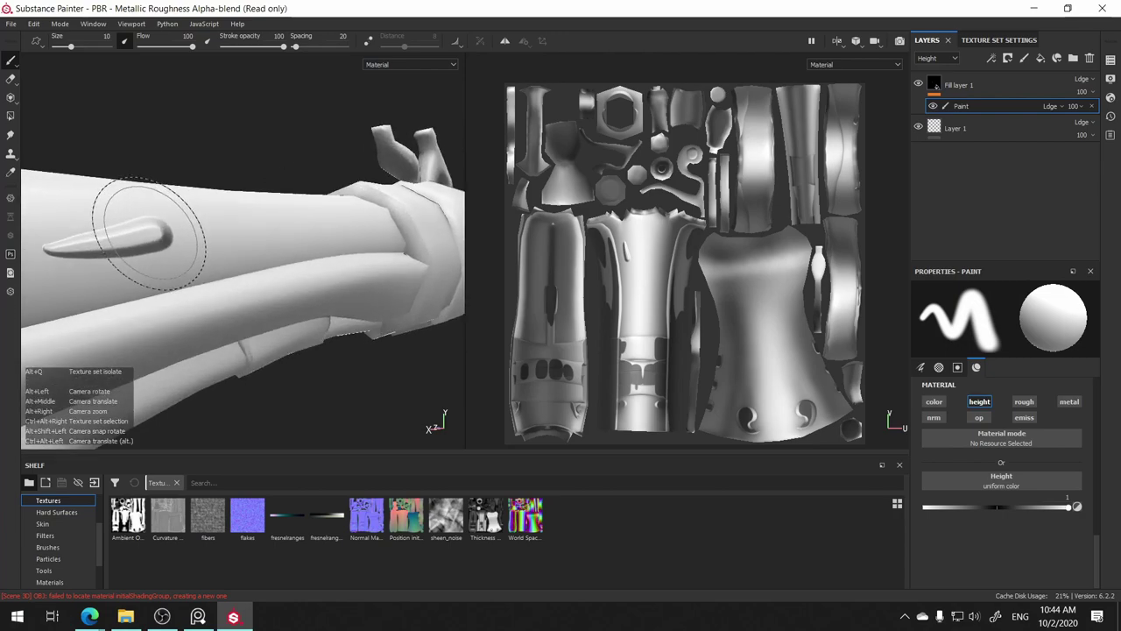
{"action": "left_click_drag", "start_coordinate": [149, 234], "coordinate": [315, 300], "text": "alt"}
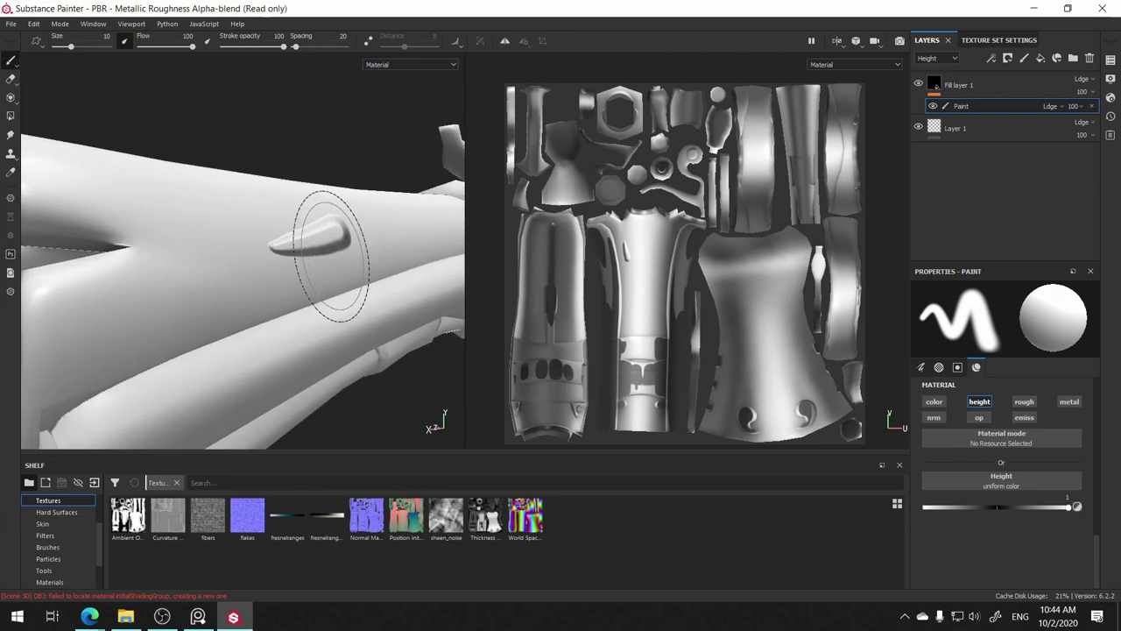
{"action": "key", "text": "ctrl+z"}
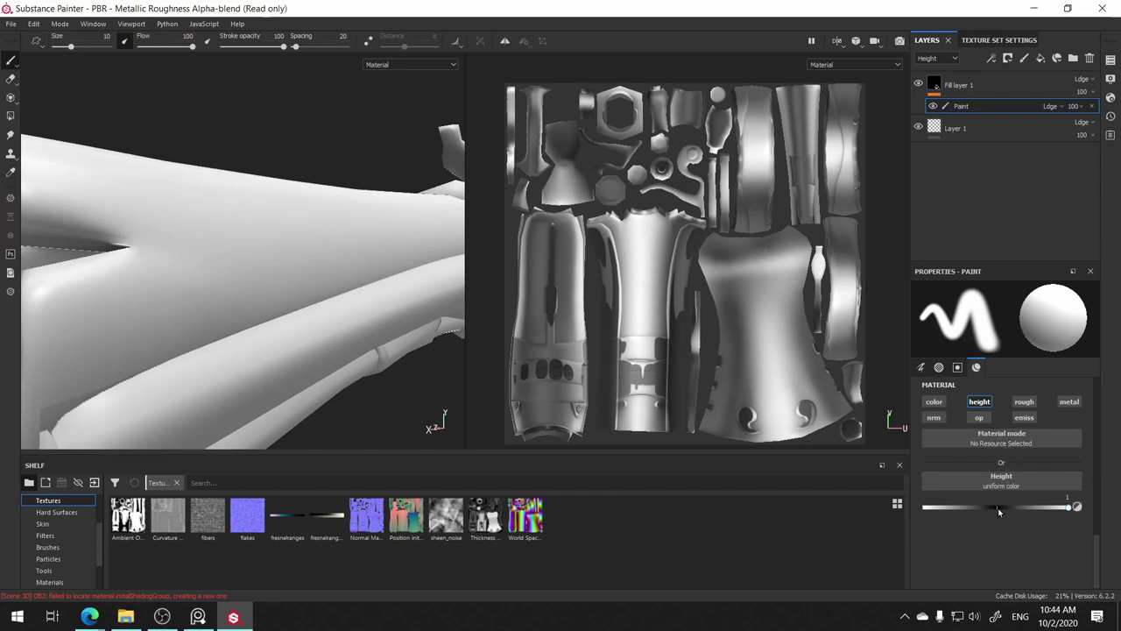
{"action": "left_click", "coordinate": [998, 508]}
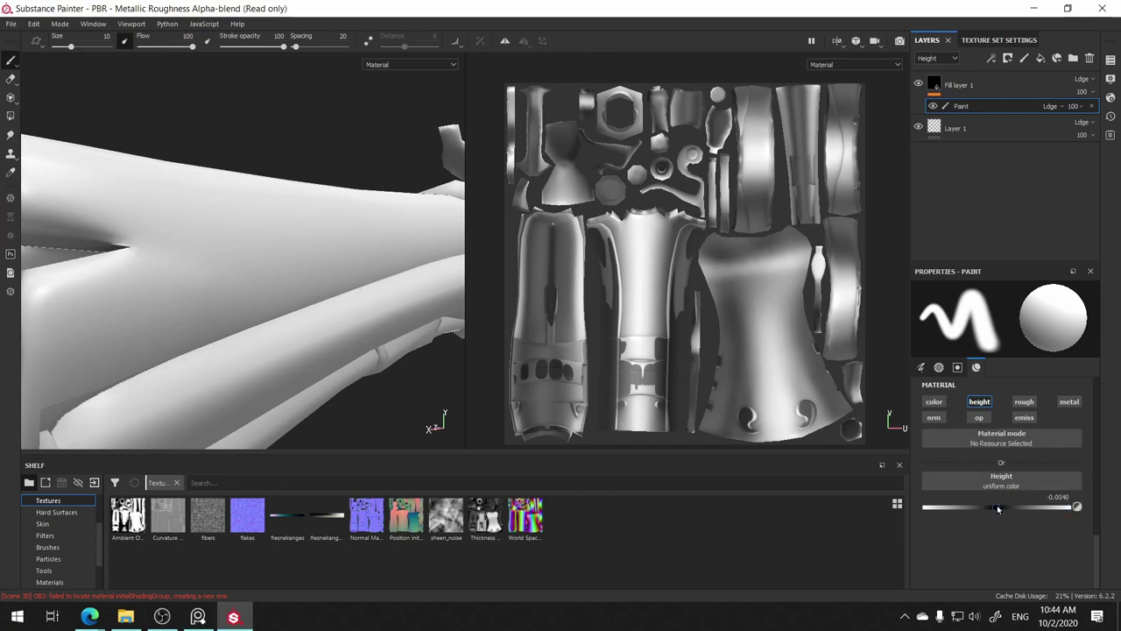
{"action": "left_click", "coordinate": [1072, 507]}
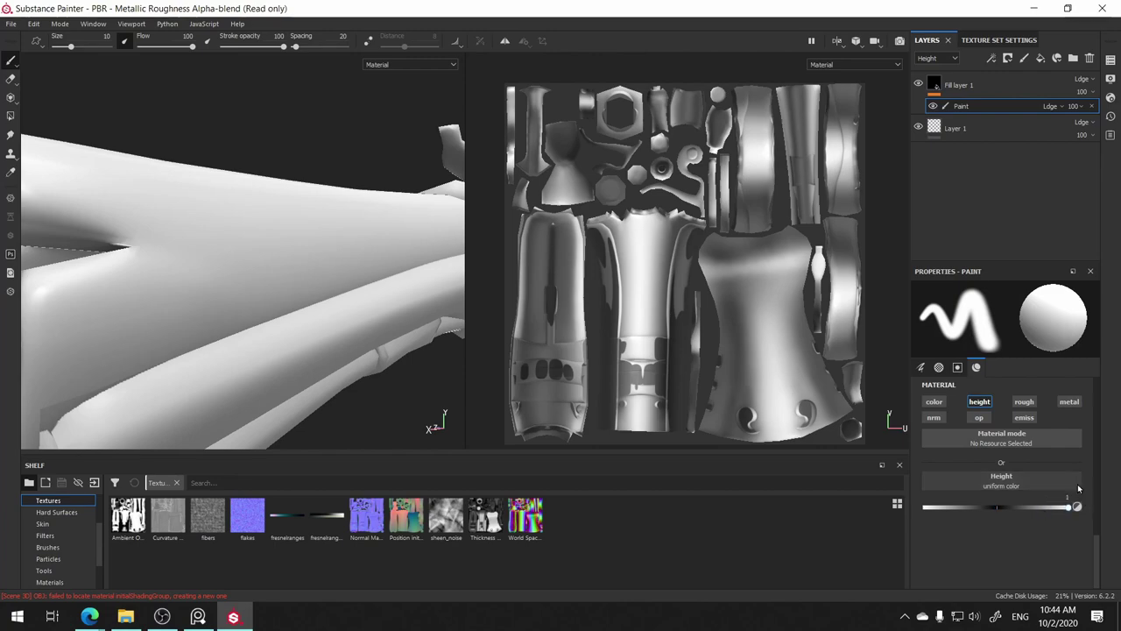
{"action": "left_click", "coordinate": [959, 85]}
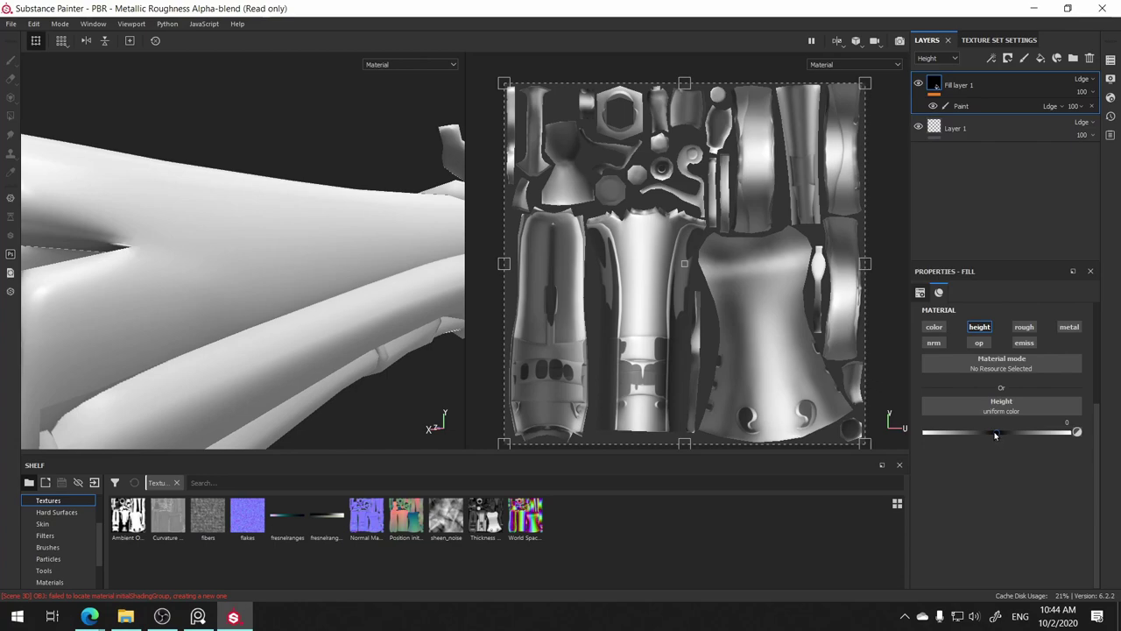
- Set the fill's height to about 0, then test and undo a dab with the Paint effect
{"action": "left_click_drag", "start_coordinate": [994, 435], "coordinate": [998, 438]}
{"action": "left_click", "coordinate": [961, 106]}
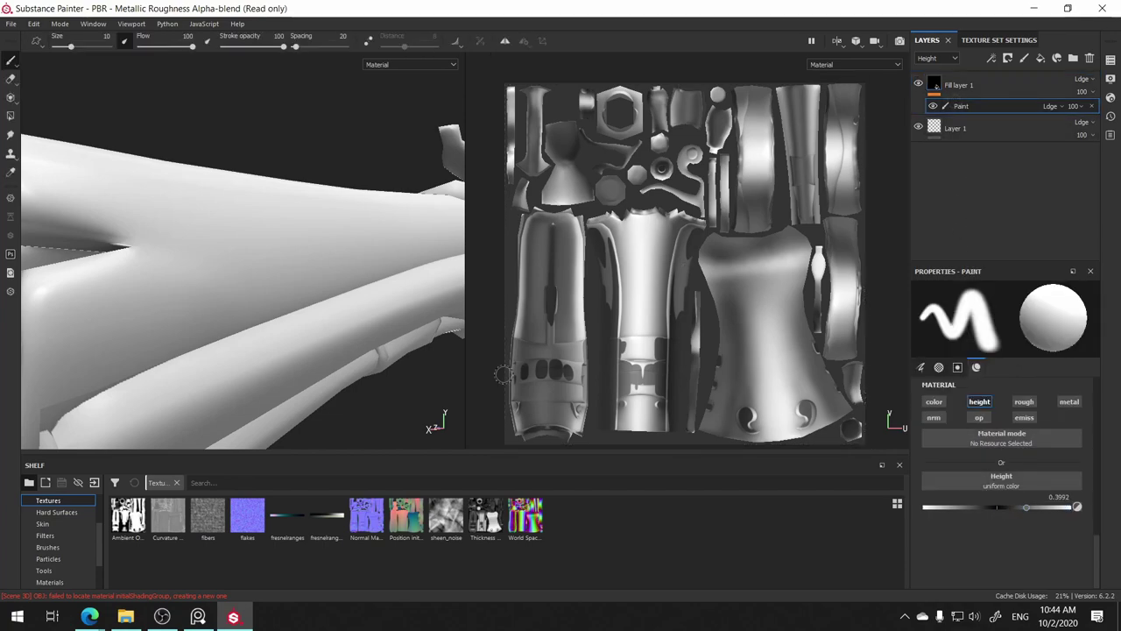
{"action": "left_click", "coordinate": [303, 251]}
{"action": "key", "text": "ctrl+z"}
- Set the paint height to -1, stamp two trial dents on the barrel, and undo them
{"action": "left_click_drag", "start_coordinate": [911, 513], "coordinate": [916, 508]}
{"action": "left_click", "coordinate": [348, 251]}
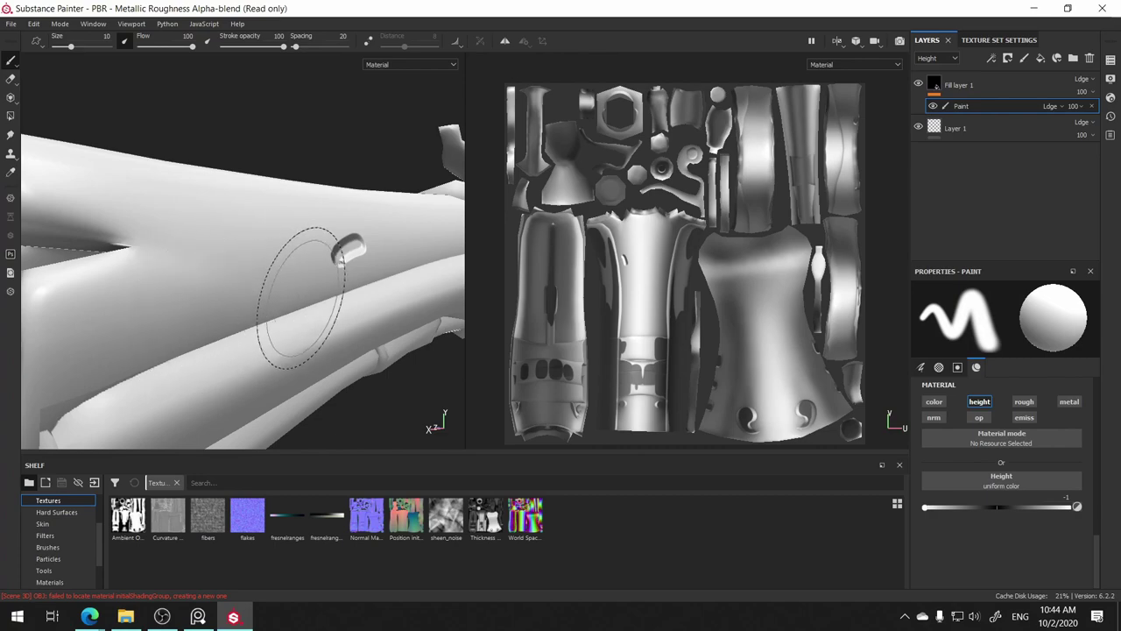
{"action": "left_click", "coordinate": [250, 247]}
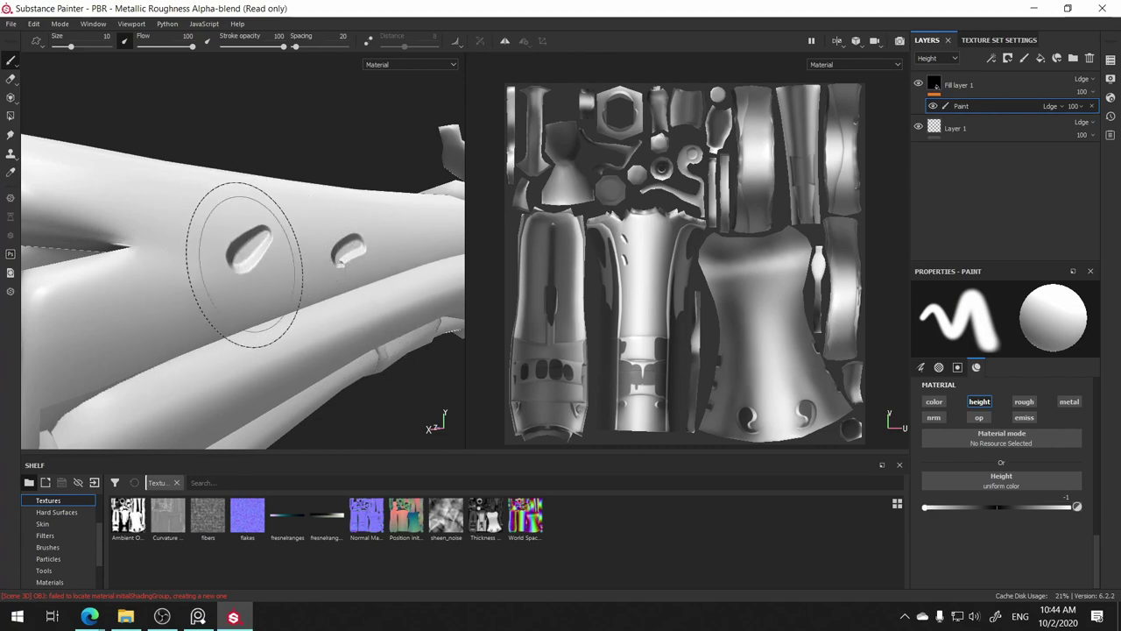
{"action": "key", "text": "ctrl+z"}
{"action": "key", "text": "ctrl+z"}
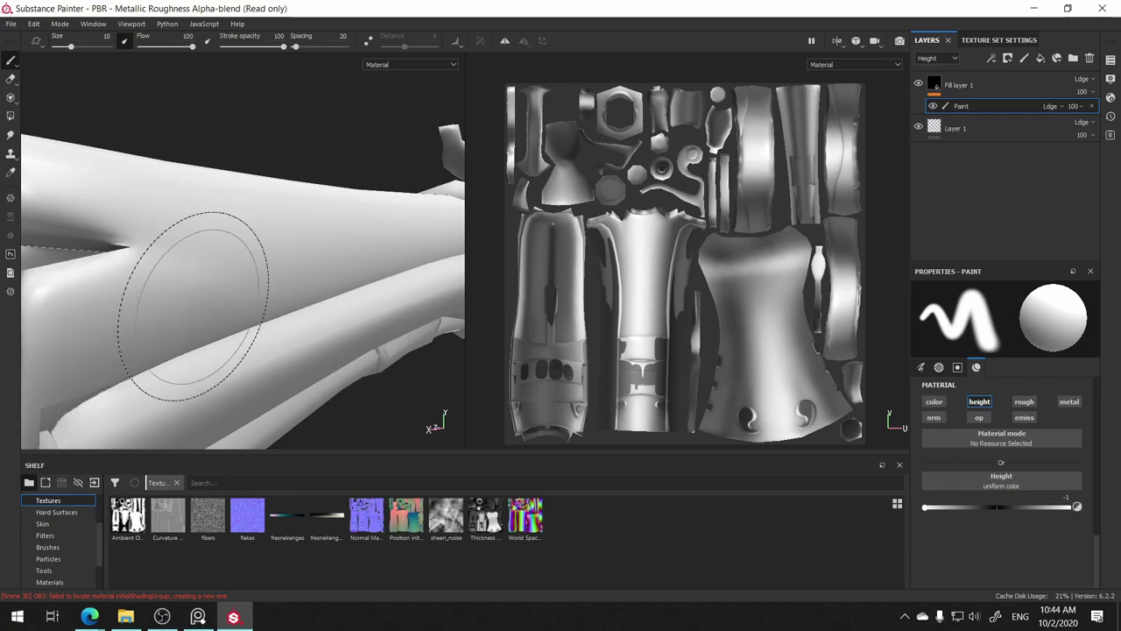
{"action": "scroll", "coordinate": [192, 305], "scroll_direction": "down", "scroll_amount": 3}
{"action": "left_click_drag", "start_coordinate": [251, 275], "coordinate": [279, 273], "text": "alt"}
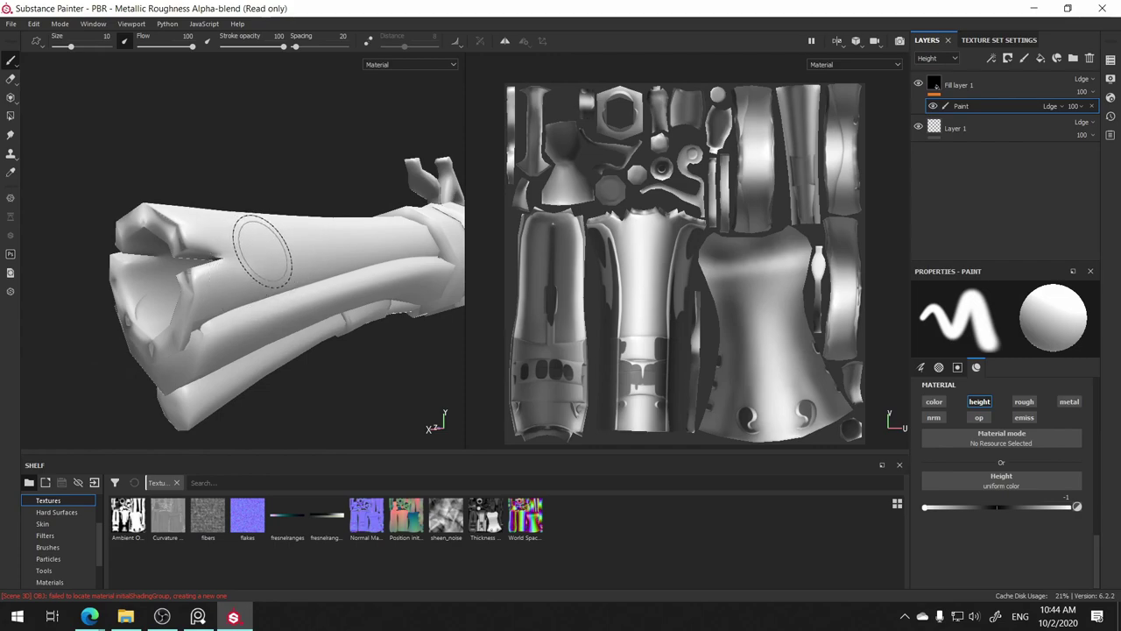
{"action": "left_click", "coordinate": [198, 615]}
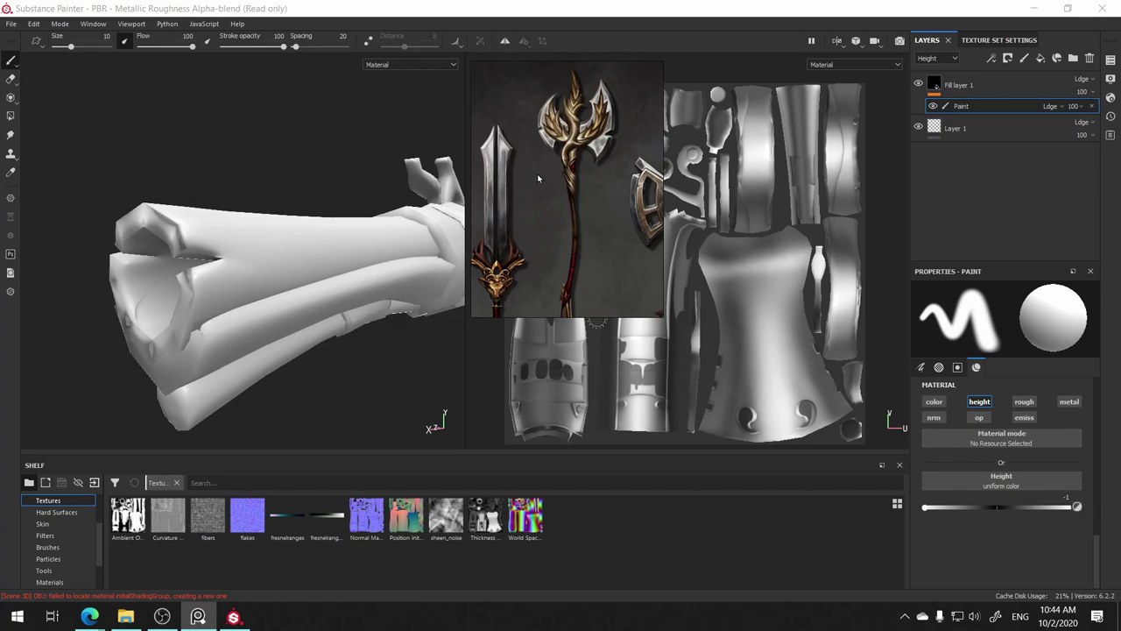
{"action": "mouse_move", "coordinate": [539, 179]}
{"action": "middle_mouse_down"}
{"action": "mouse_move", "coordinate": [541, 141]}
{"action": "mouse_move", "coordinate": [514, 230]}
{"action": "mouse_move", "coordinate": [607, 183]}
{"action": "middle_mouse_up"}
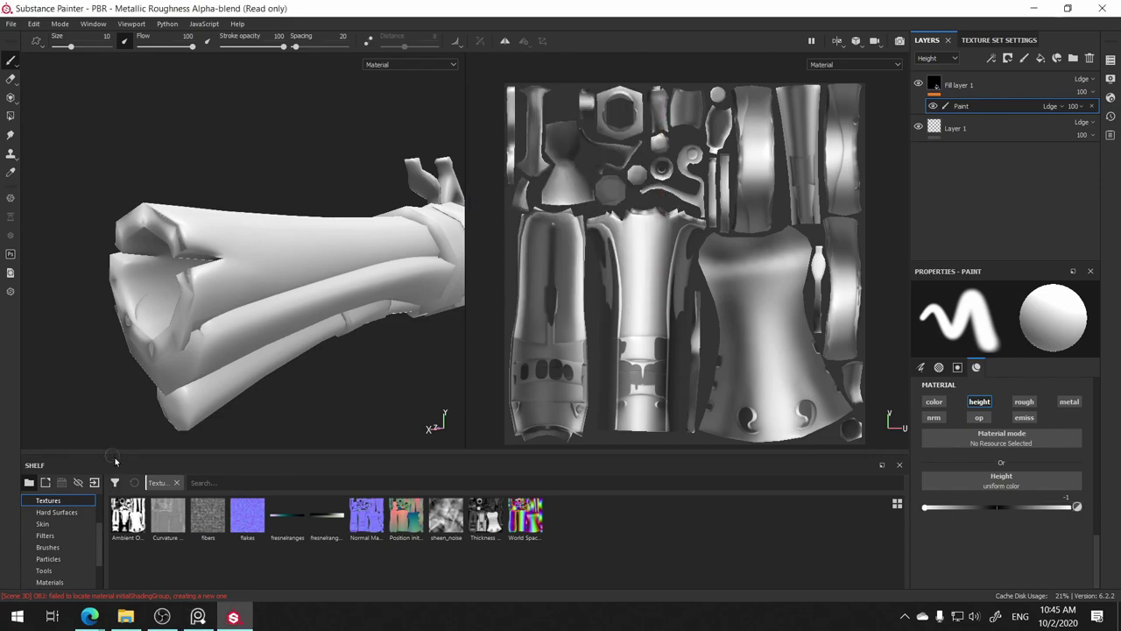
- Enlarge the shelf, list its brush presets and pick the Chalk Strong brush
{"action": "left_click_drag", "start_coordinate": [114, 454], "coordinate": [111, 383]}
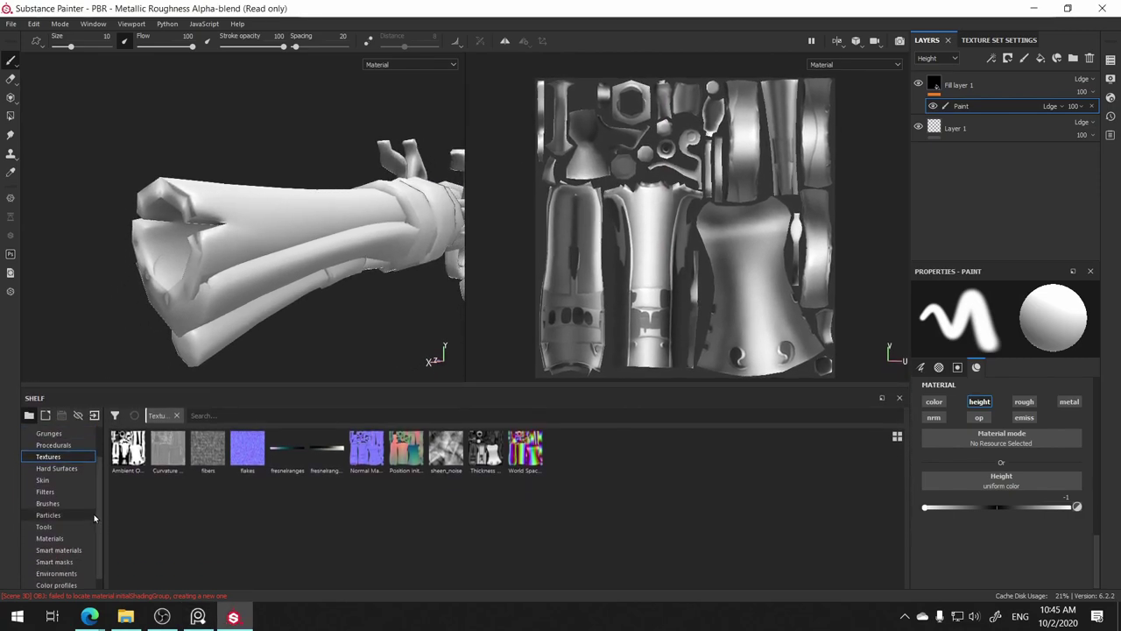
{"action": "left_click", "coordinate": [48, 504]}
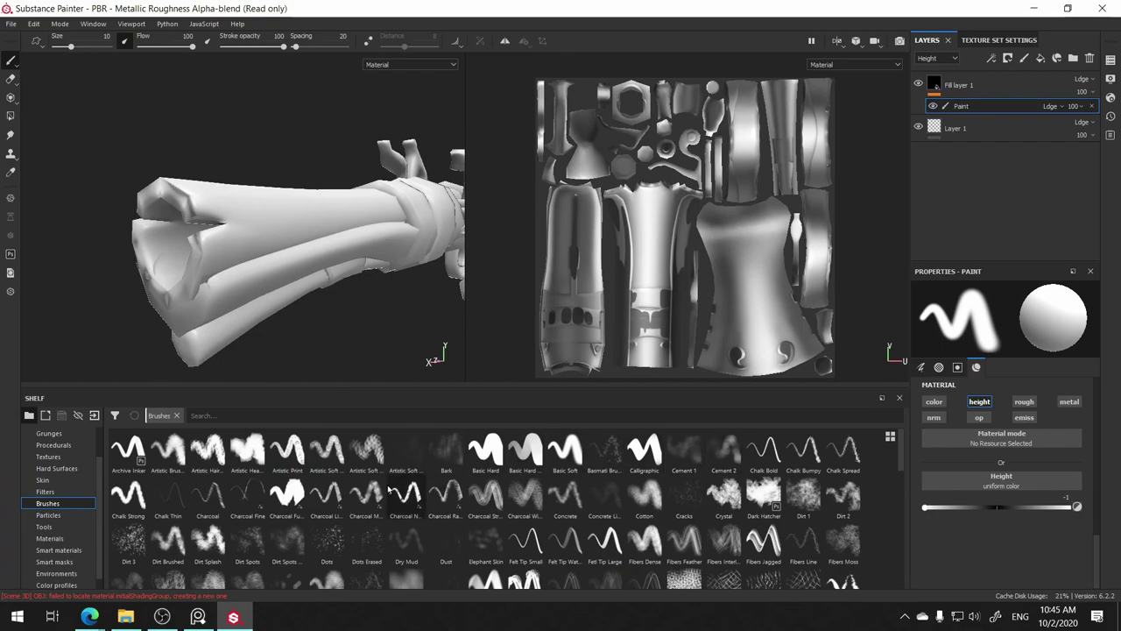
{"action": "left_click", "coordinate": [286, 500]}
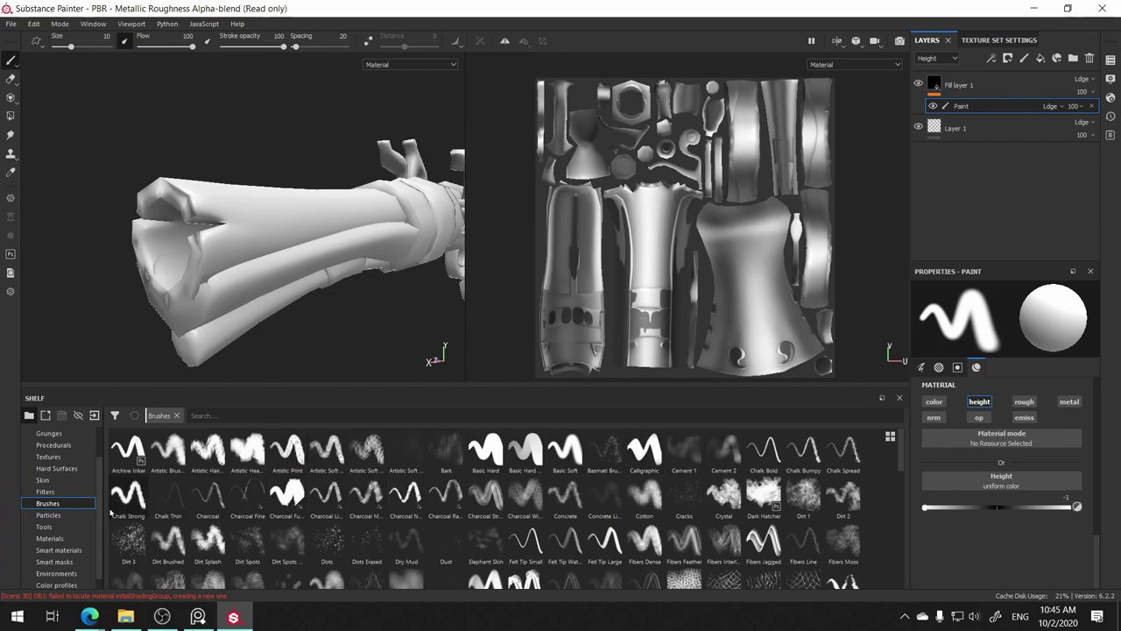
{"action": "left_click", "coordinate": [129, 502]}
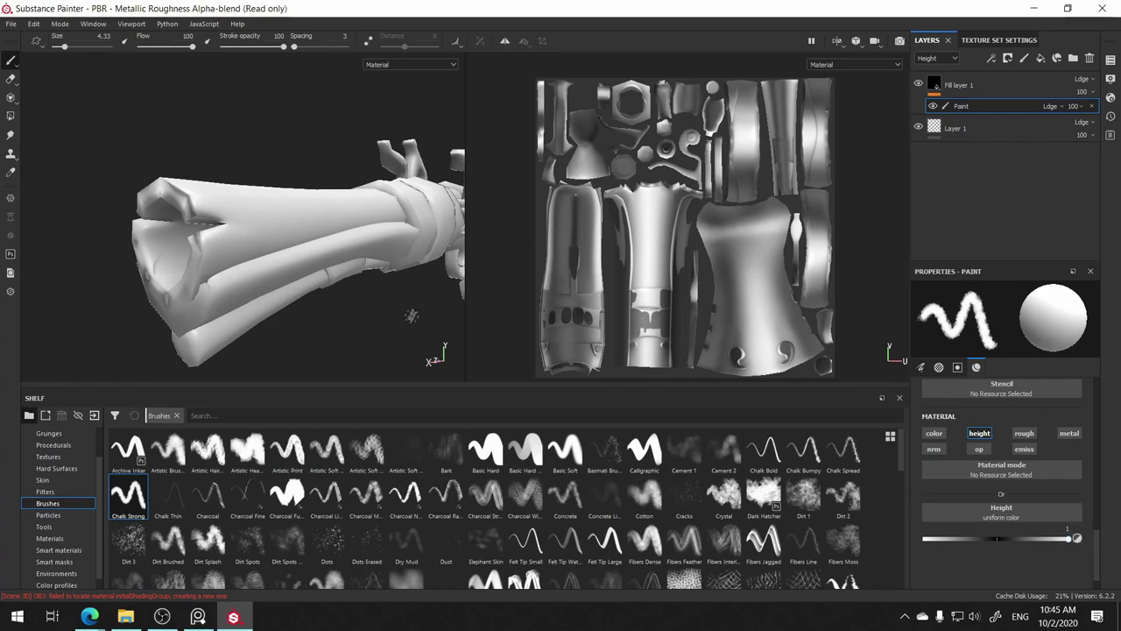
- Test and undo a barrel stroke, then try Artistic Hair, Charcoal Fur, Dots and Dirt Splash brushes
{"action": "left_click_drag", "start_coordinate": [271, 213], "coordinate": [299, 217]}
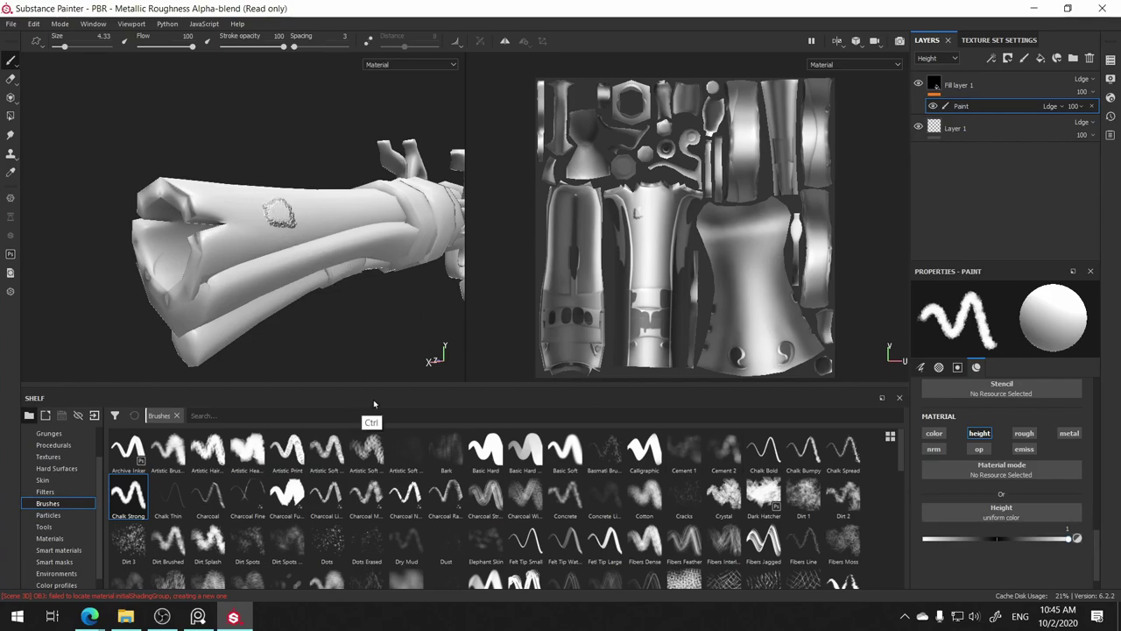
{"action": "key", "text": "ctrl+z"}
{"action": "left_click", "coordinate": [208, 451]}
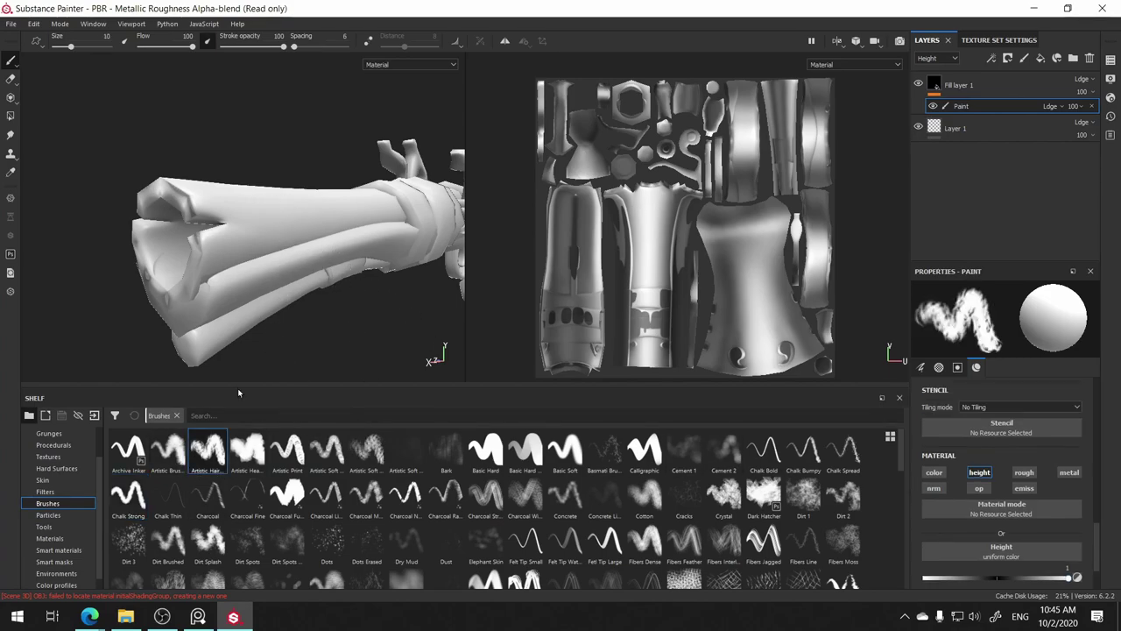
{"action": "left_click", "coordinate": [169, 449]}
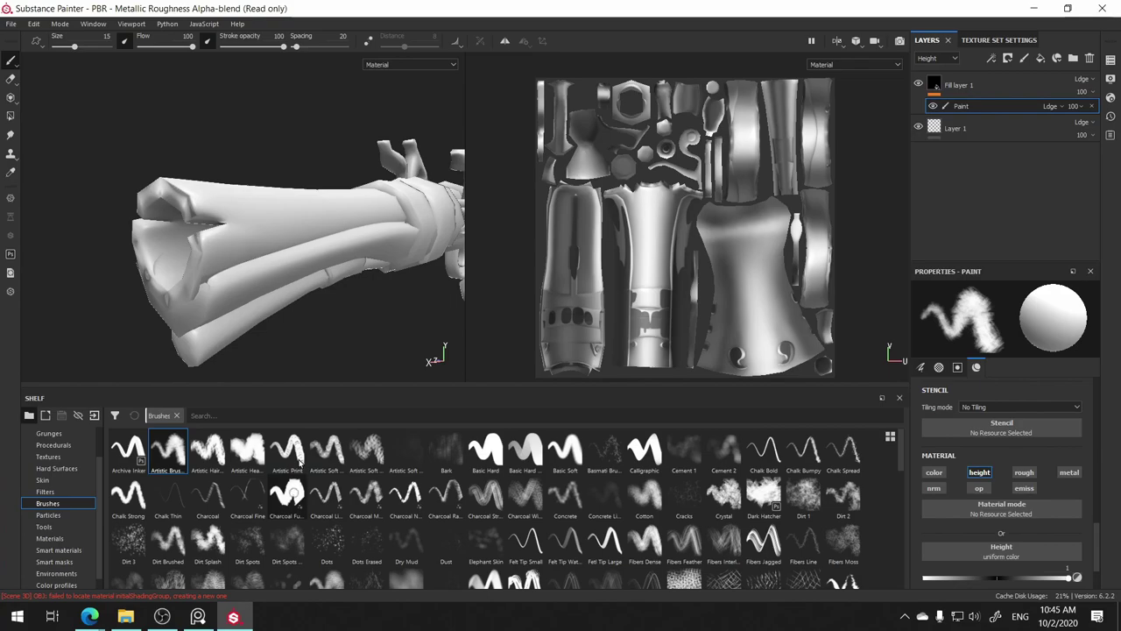
{"action": "left_click", "coordinate": [287, 495]}
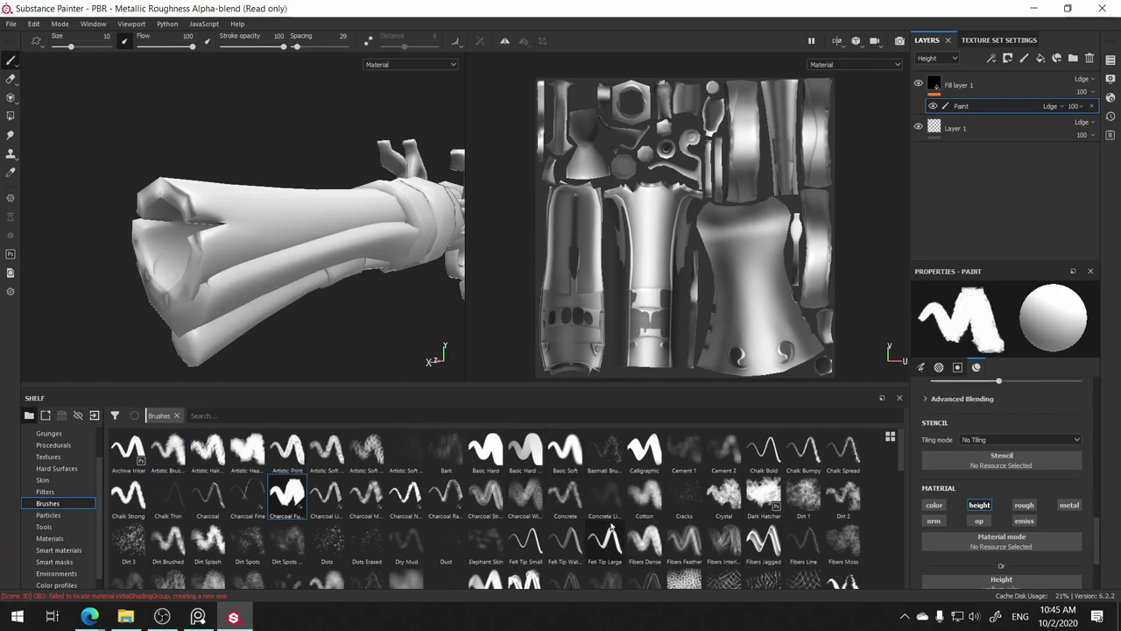
{"action": "left_click", "coordinate": [326, 538]}
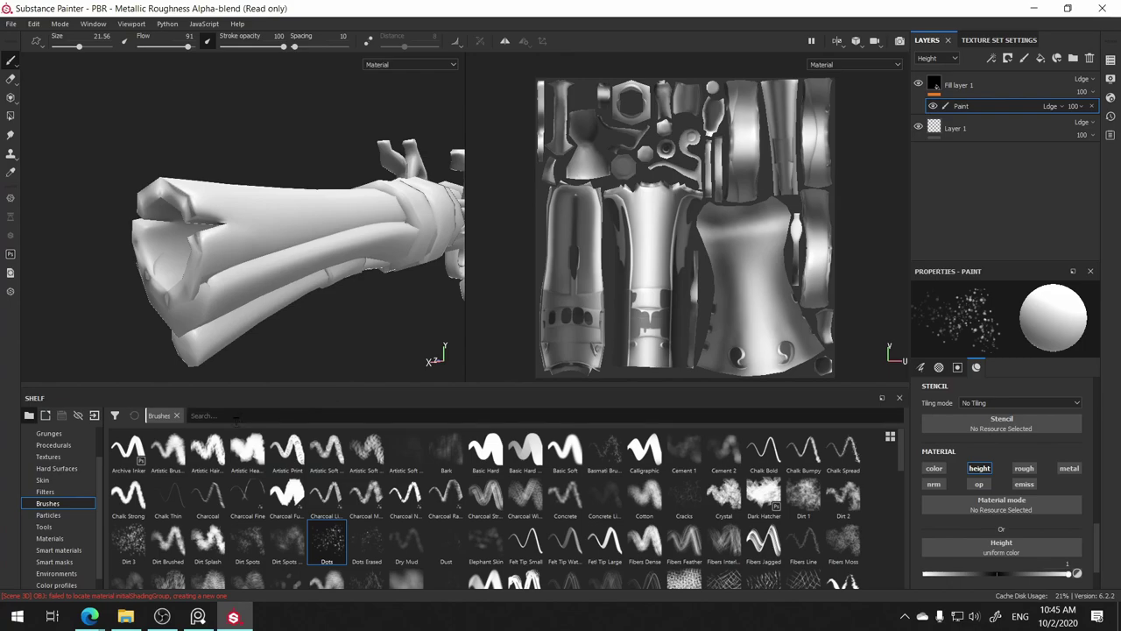
{"action": "left_click", "coordinate": [208, 538]}
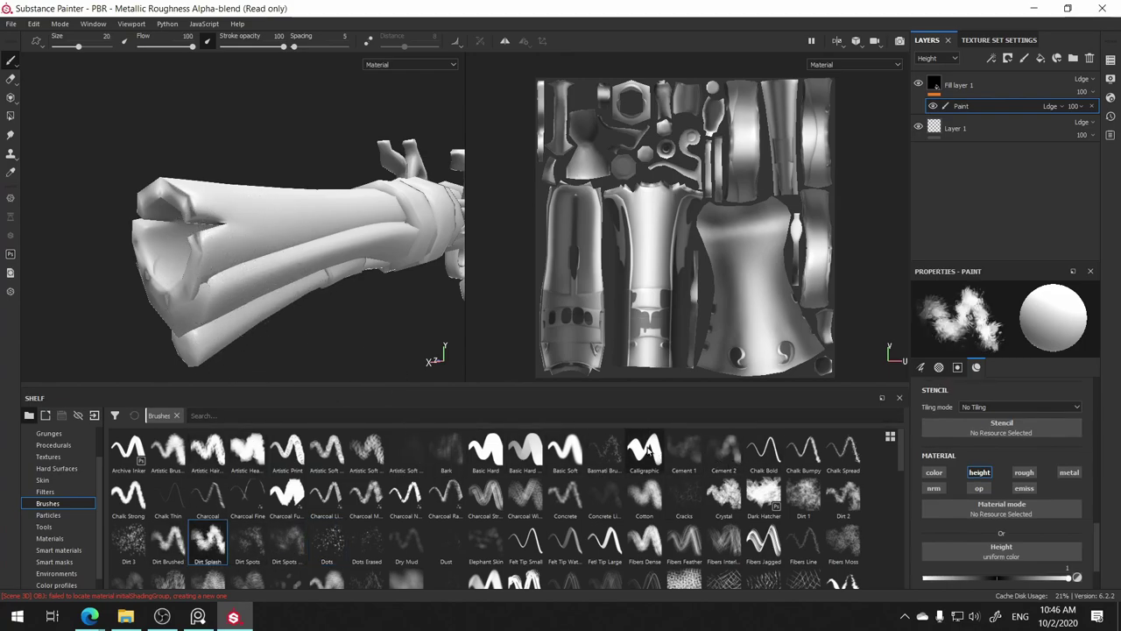
- Try Calligraphic, Basic Soft and Cotton brushes, then settle on Artistic Heavy at size 12.17
{"action": "left_click", "coordinate": [643, 449]}
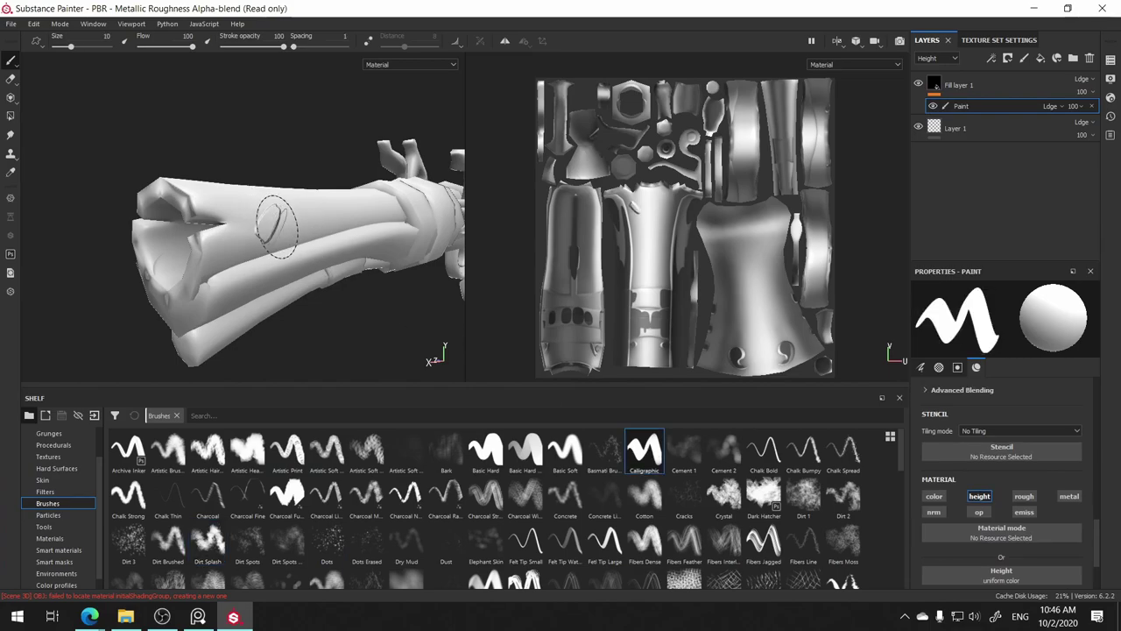
{"action": "left_click", "coordinate": [566, 454]}
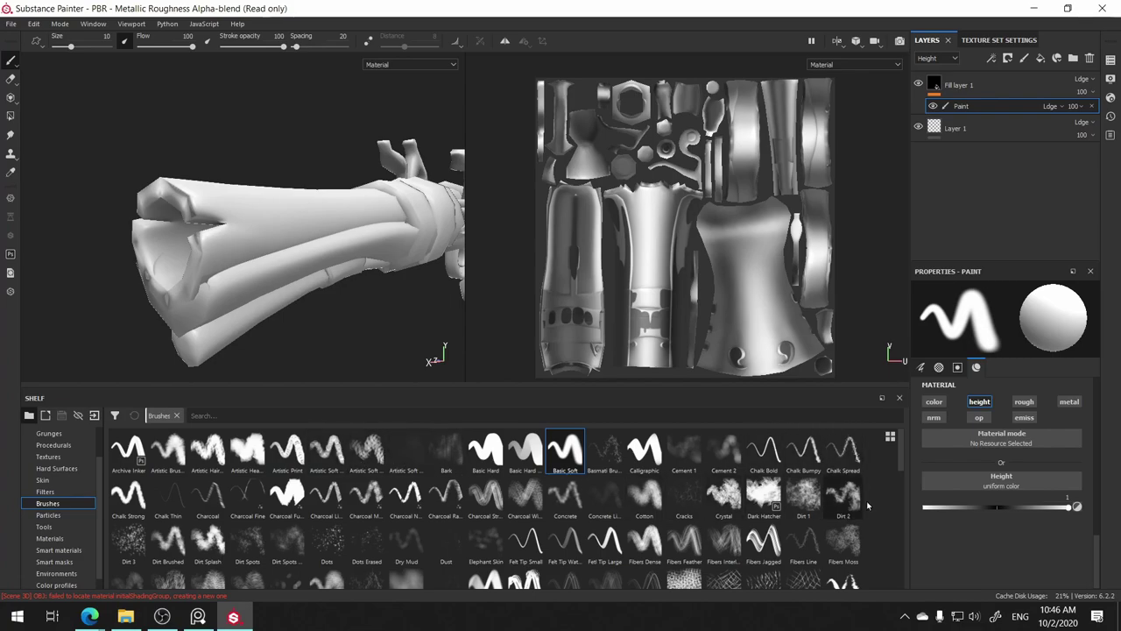
{"action": "left_click", "coordinate": [648, 496]}
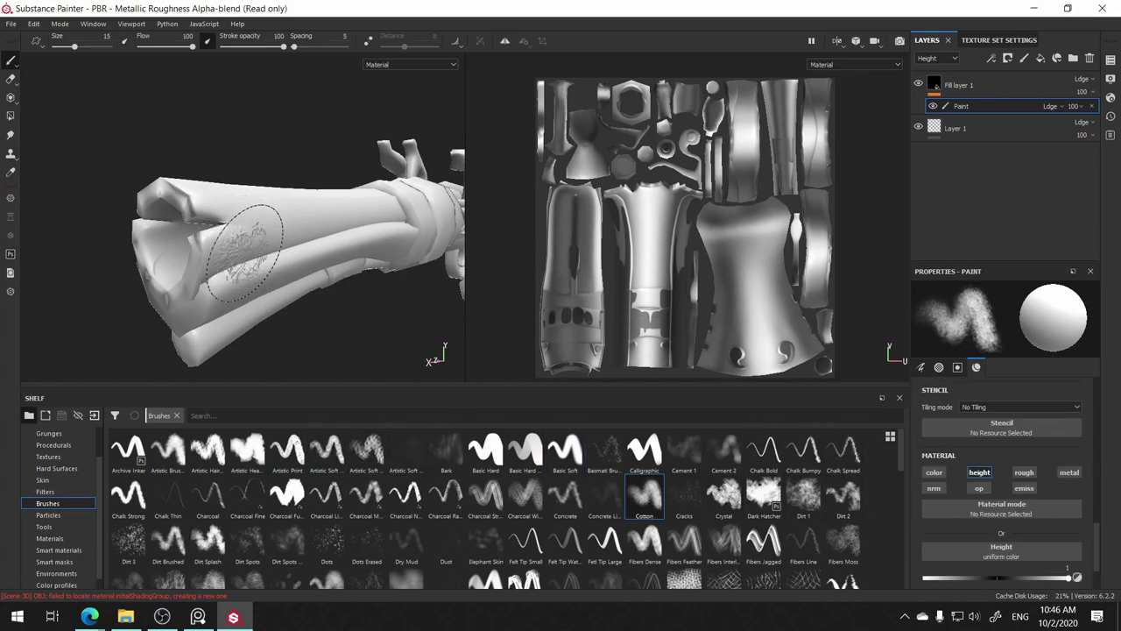
{"action": "left_click", "coordinate": [250, 453]}
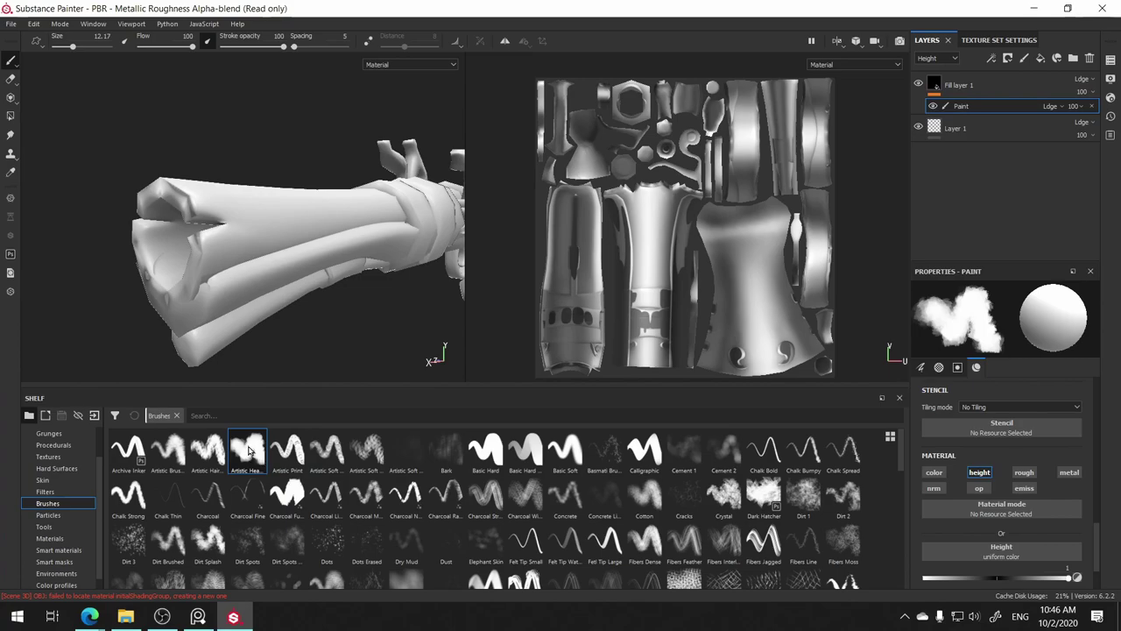
- Experiment with brush size and lower flow to 8, painting and undoing test strokes on the stock
{"action": "left_click_drag", "start_coordinate": [253, 219], "coordinate": [223, 280]}
{"action": "left_click_drag", "start_coordinate": [1095, 550], "coordinate": [1093, 398]}
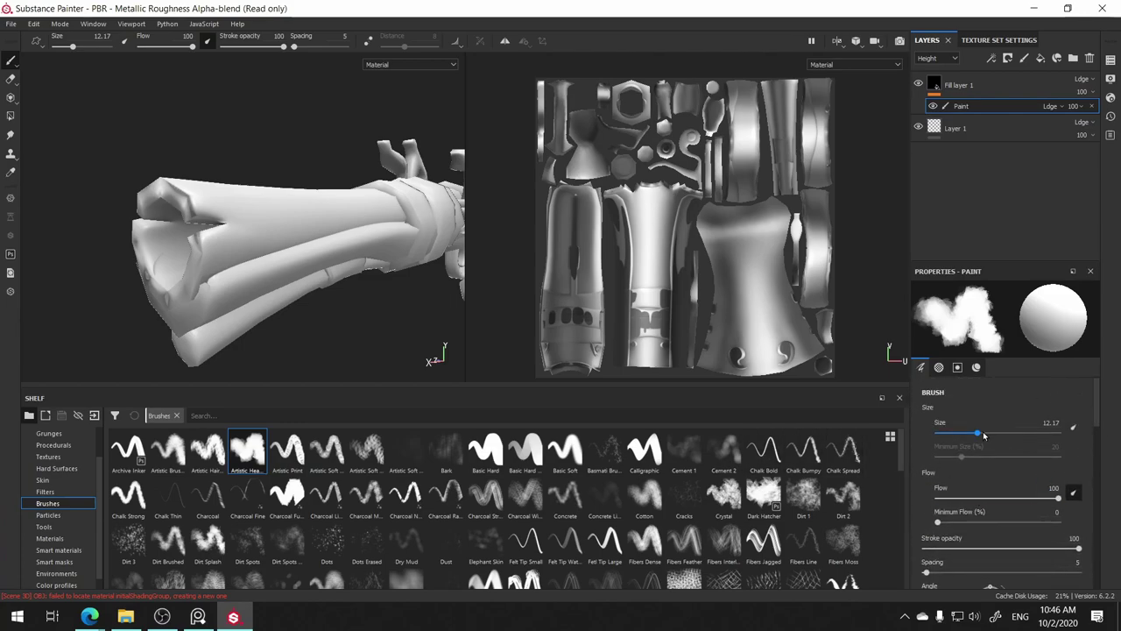
{"action": "left_click_drag", "start_coordinate": [977, 433], "coordinate": [946, 432]}
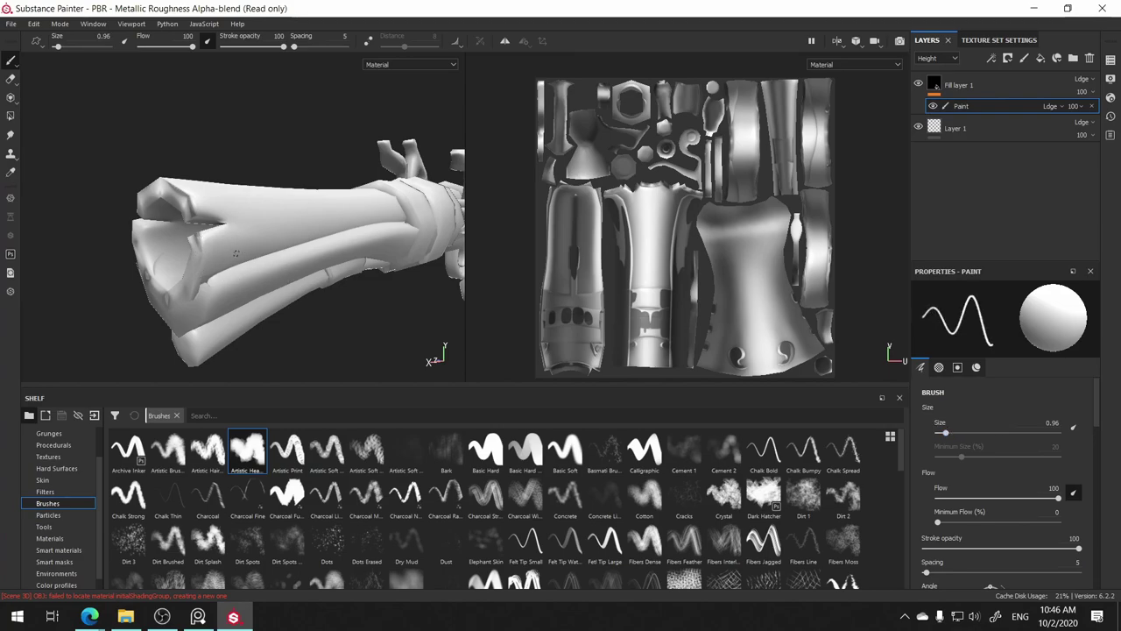
{"action": "left_click_drag", "start_coordinate": [1018, 504], "coordinate": [1012, 498]}
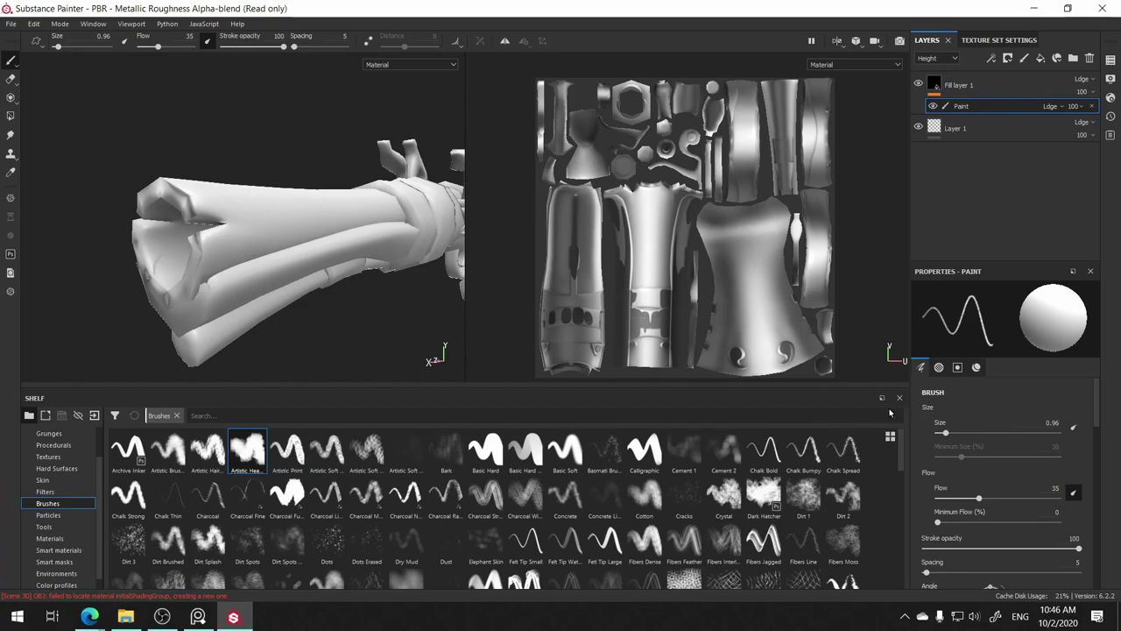
{"action": "left_click_drag", "start_coordinate": [974, 434], "coordinate": [983, 433]}
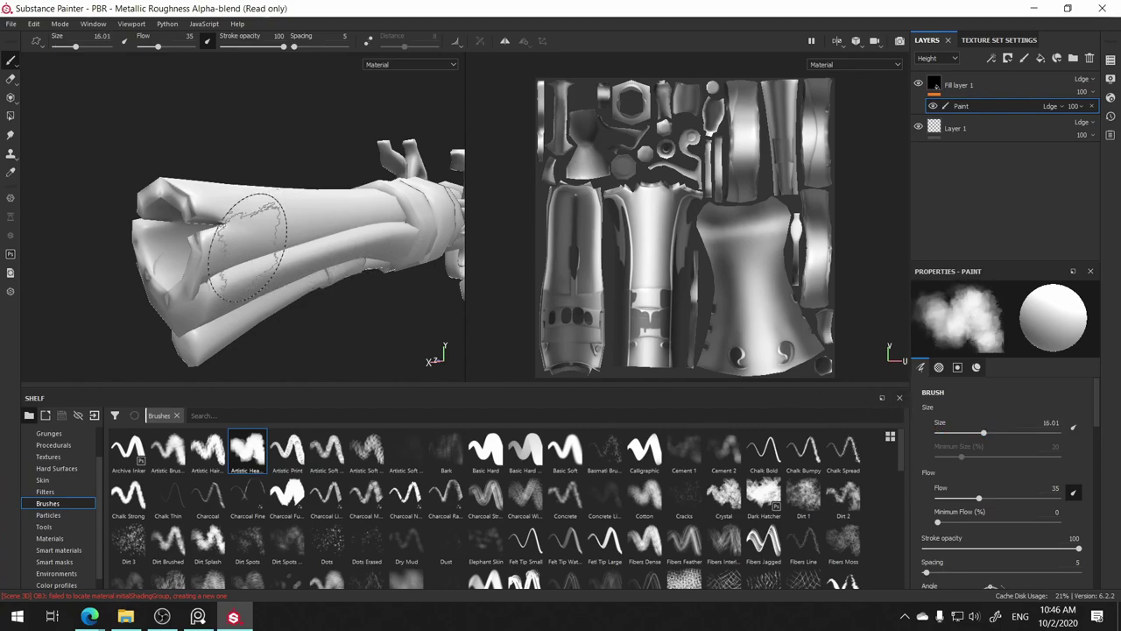
{"action": "left_click", "coordinate": [956, 436]}
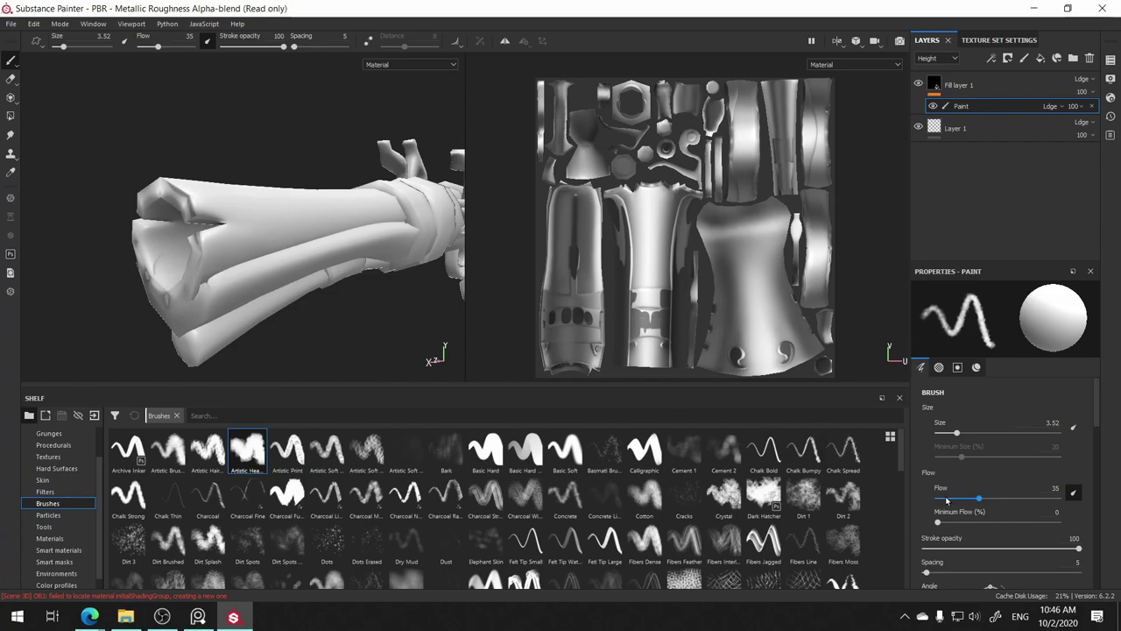
{"action": "left_click_drag", "start_coordinate": [946, 499], "coordinate": [950, 501]}
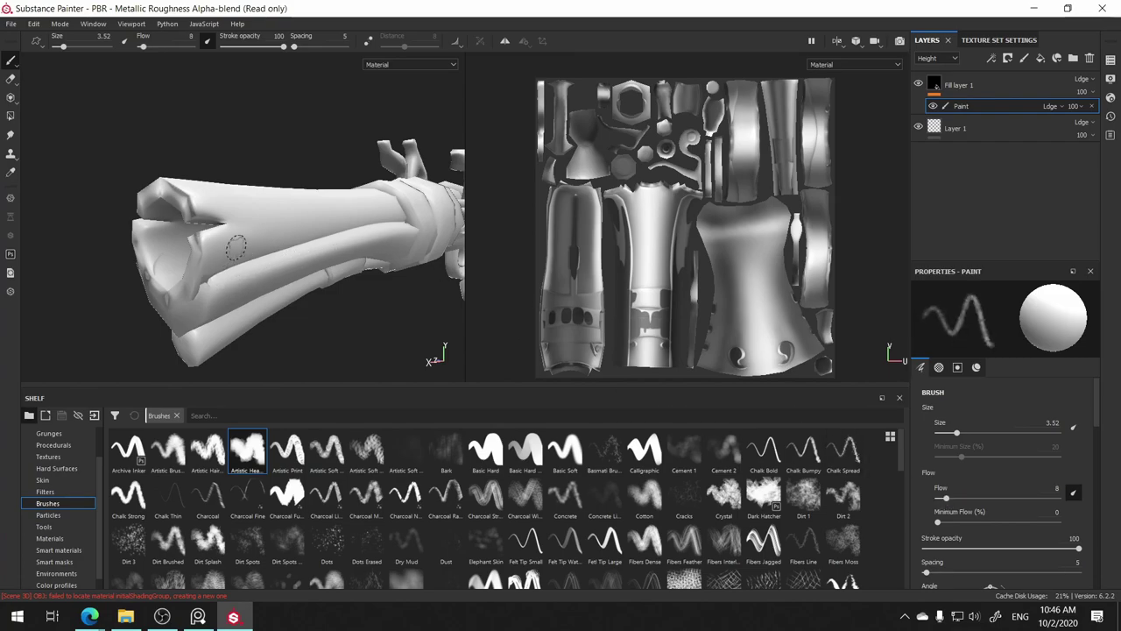
{"action": "left_click_drag", "start_coordinate": [271, 219], "coordinate": [244, 241]}
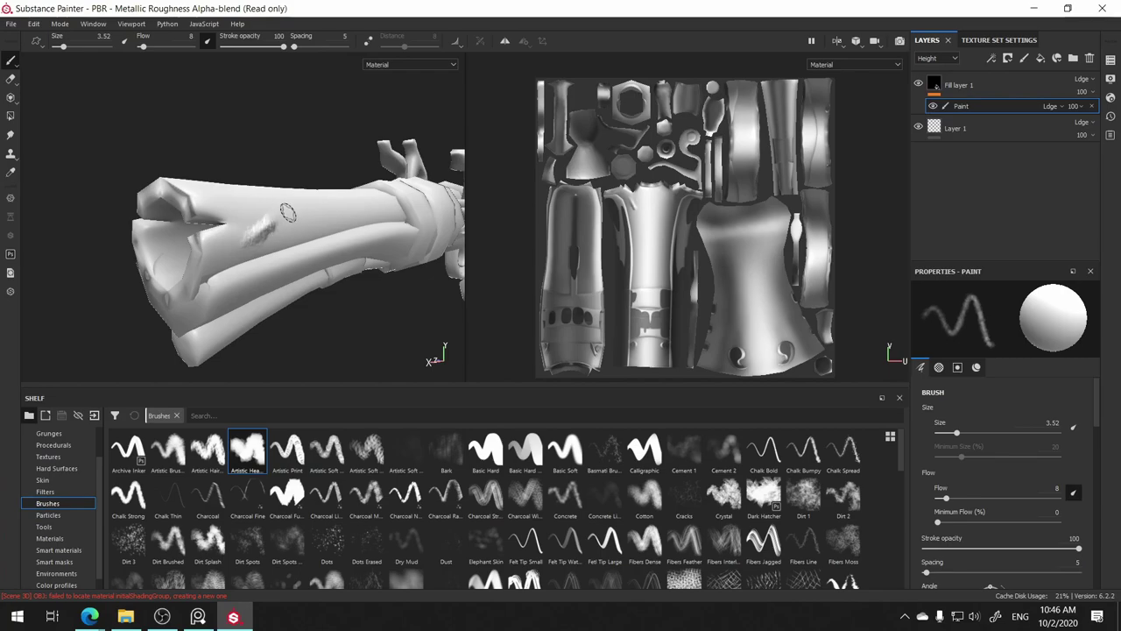
{"action": "key", "text": "ctrl+z"}
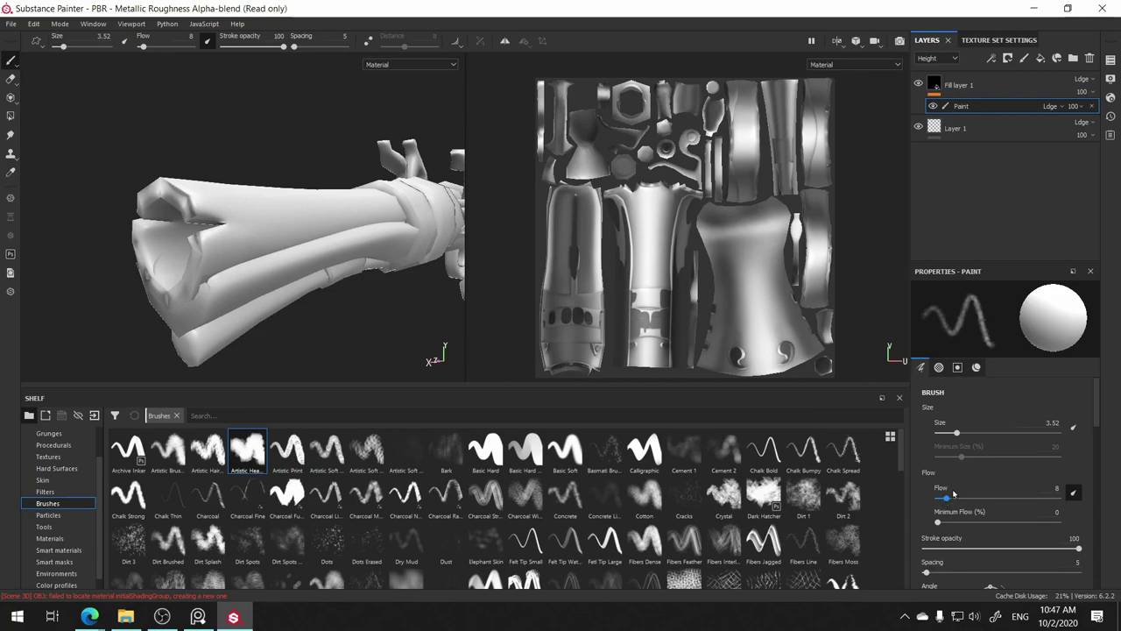
- Set the brush height to -1 and shrink the brush size to 1.36
{"action": "left_click_drag", "start_coordinate": [1101, 409], "coordinate": [1087, 569]}
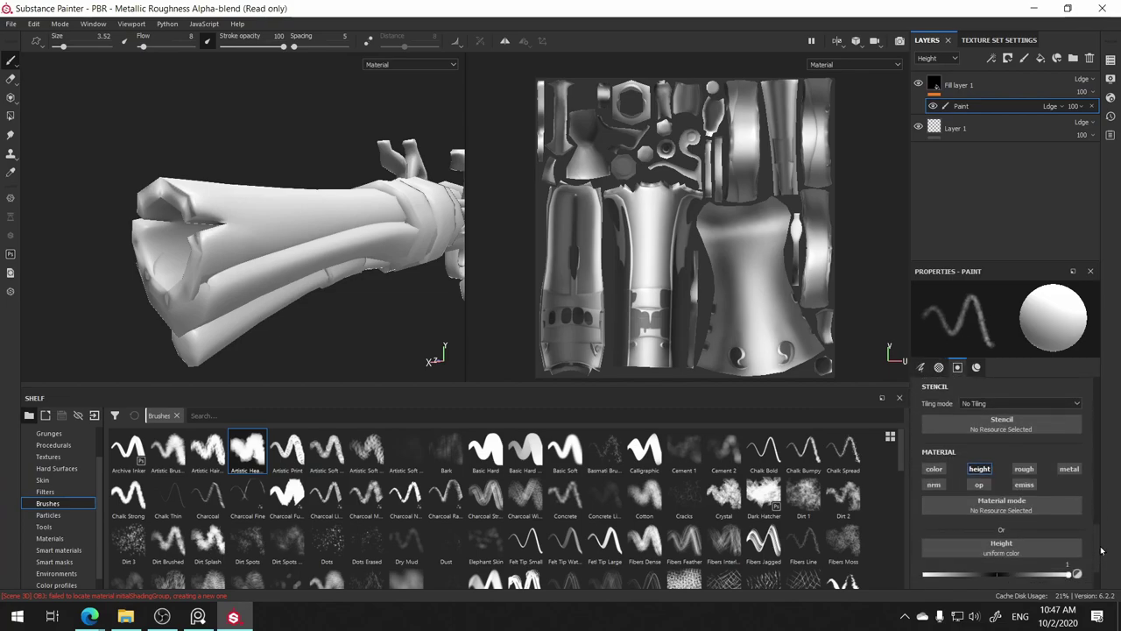
{"action": "left_click_drag", "start_coordinate": [1069, 507], "coordinate": [925, 508]}
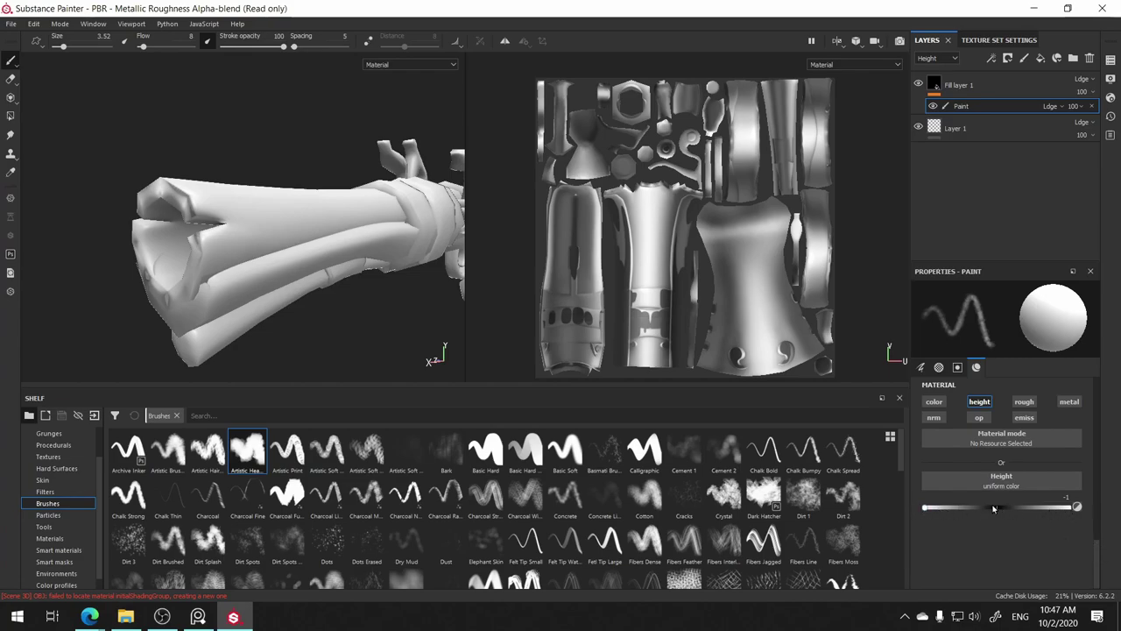
{"action": "scroll", "coordinate": [1007, 482], "scroll_direction": "up", "scroll_amount": 5}
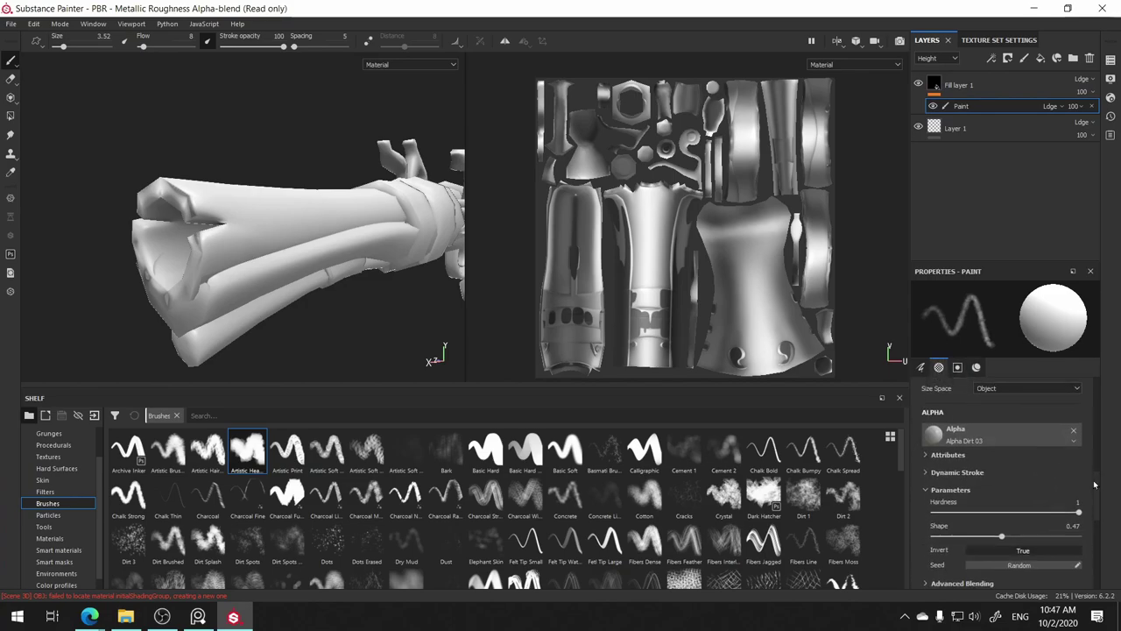
{"action": "scroll", "coordinate": [1007, 481], "scroll_direction": "up", "scroll_amount": 5}
{"action": "scroll", "coordinate": [1007, 482], "scroll_direction": "up", "scroll_amount": 5}
{"action": "scroll", "coordinate": [990, 420], "scroll_direction": "up", "scroll_amount": 3}
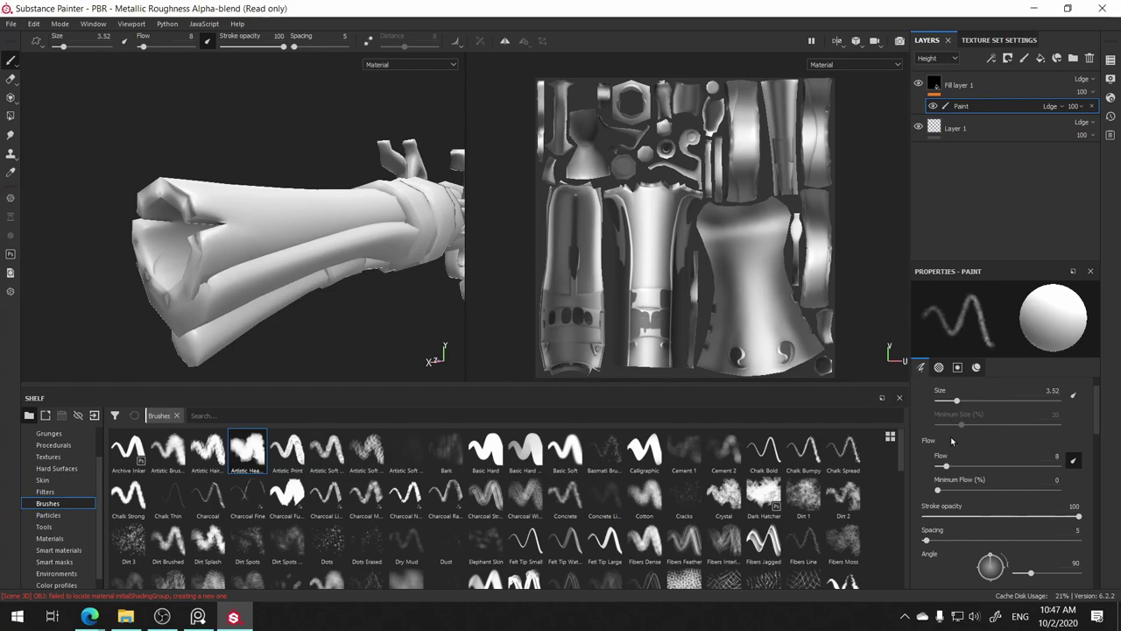
{"action": "scroll", "coordinate": [1007, 438], "scroll_direction": "up", "scroll_amount": 1}
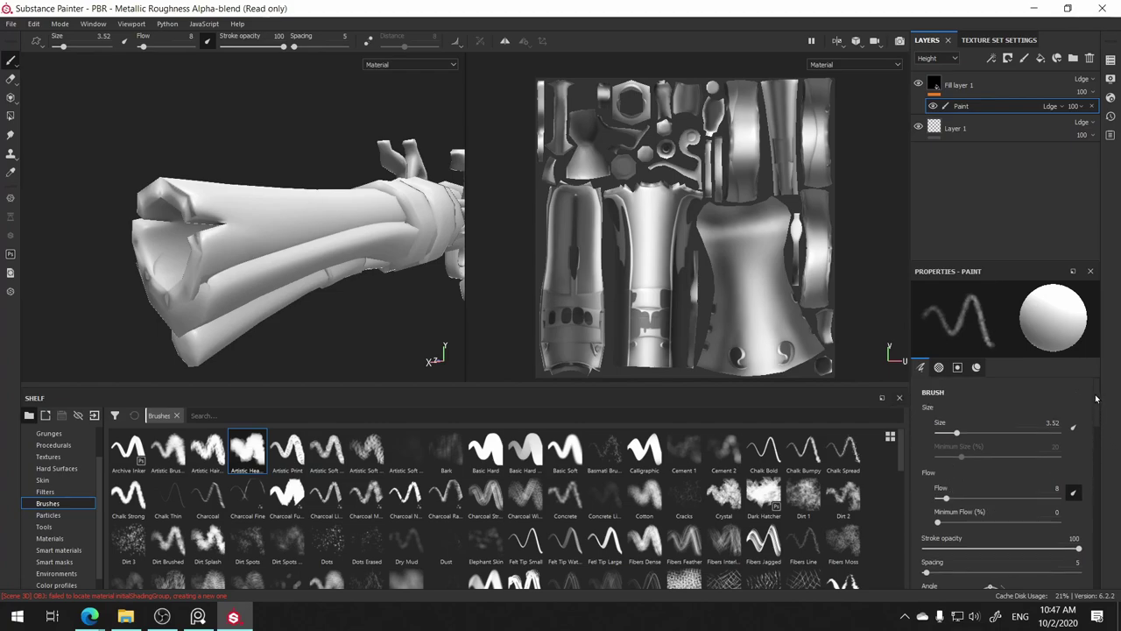
{"action": "left_click_drag", "start_coordinate": [956, 433], "coordinate": [946, 433]}
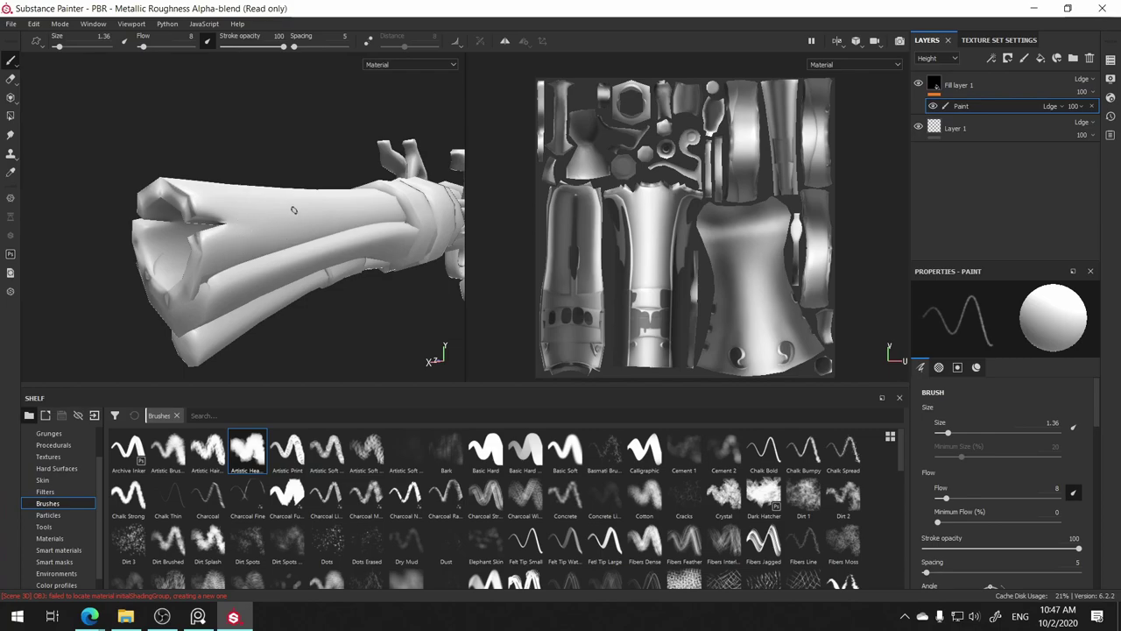
- Carve a thin recessed scratch along the stock's side and inspect it from several angles
{"action": "left_click_drag", "start_coordinate": [283, 200], "coordinate": [225, 264], "text": "alt"}
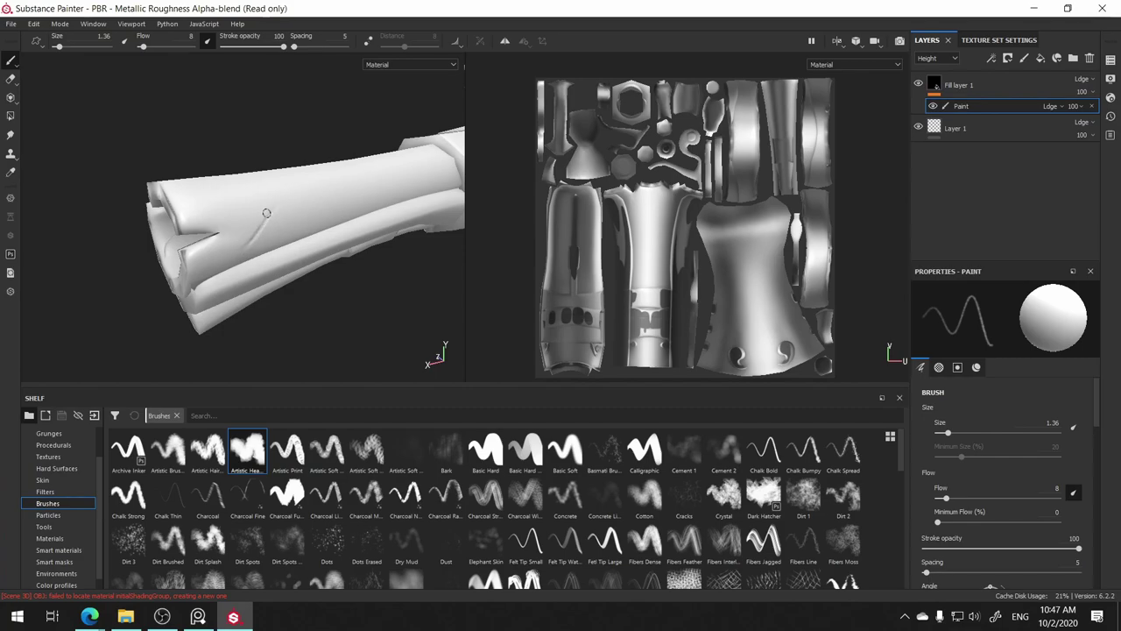
{"action": "left_click_drag", "start_coordinate": [267, 213], "coordinate": [247, 248]}
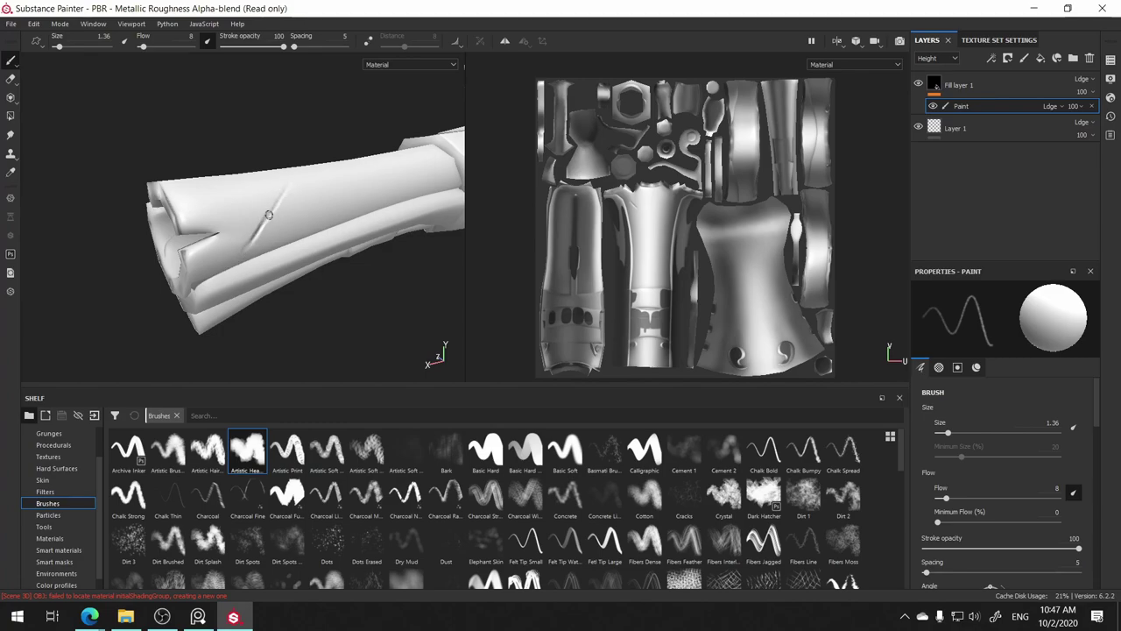
{"action": "mouse_move", "coordinate": [291, 296]}
{"action": "left_mouse_down", "text": "alt"}
{"action": "mouse_move", "coordinate": [318, 297]}
{"action": "mouse_move", "coordinate": [185, 245]}
{"action": "left_mouse_up", "text": "alt"}
{"action": "left_click_drag", "start_coordinate": [185, 288], "coordinate": [178, 264], "text": "alt"}
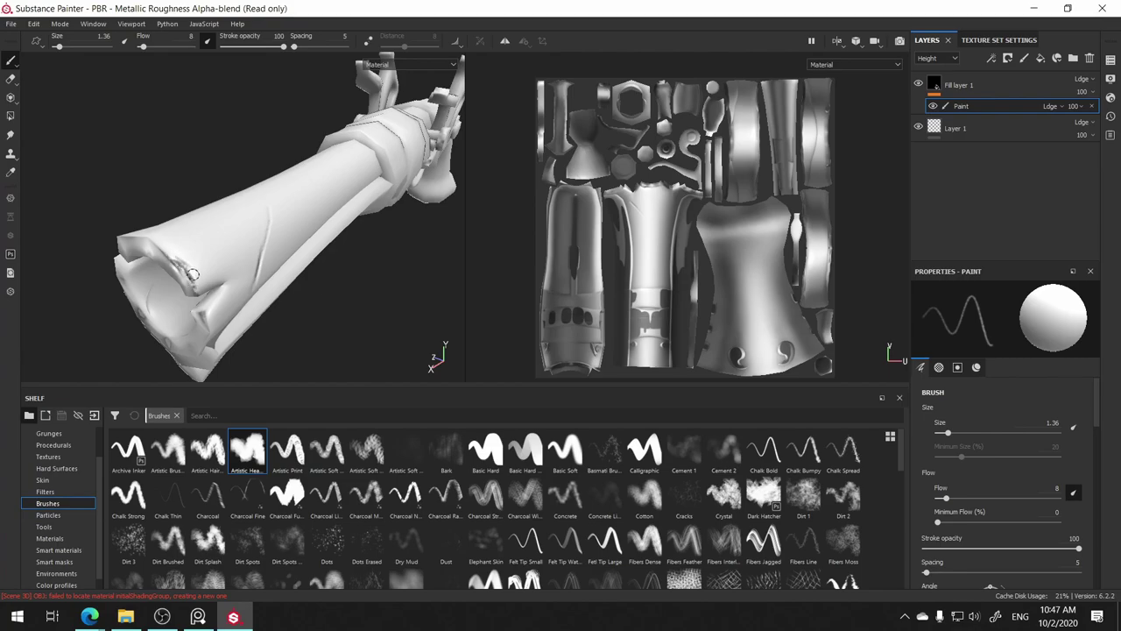
{"action": "mouse_move", "coordinate": [251, 296]}
{"action": "left_mouse_down", "text": "alt"}
{"action": "mouse_move", "coordinate": [220, 245]}
{"action": "mouse_move", "coordinate": [240, 253]}
{"action": "mouse_move", "coordinate": [123, 261]}
{"action": "mouse_move", "coordinate": [183, 241]}
{"action": "left_mouse_up", "text": "alt"}
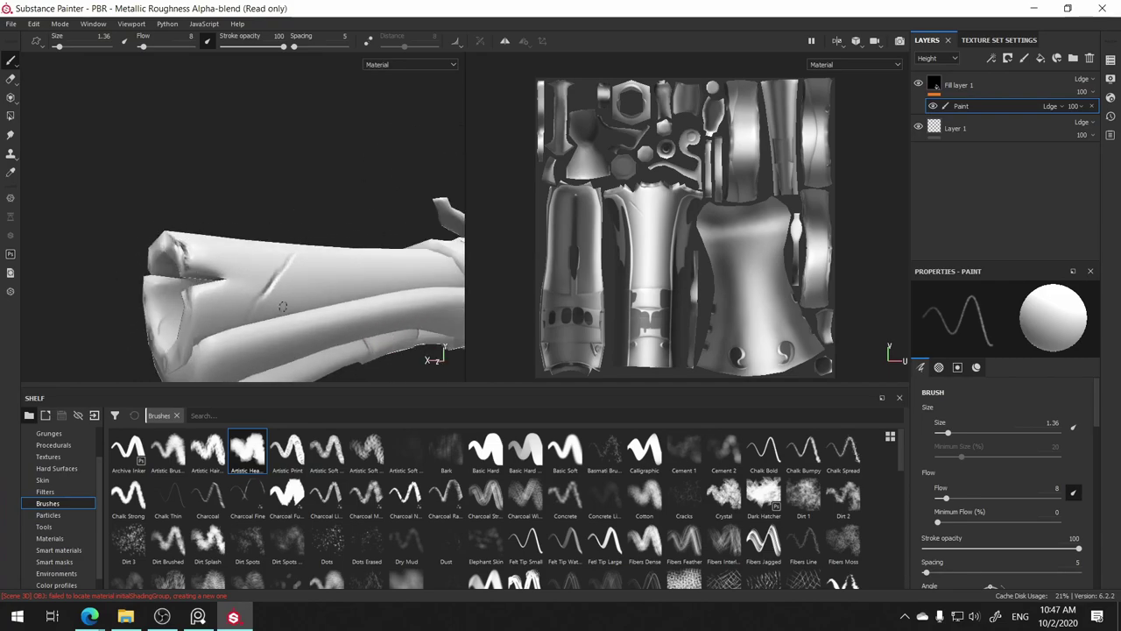
{"action": "mouse_move", "coordinate": [283, 306]}
{"action": "left_mouse_down", "text": "alt"}
{"action": "mouse_move", "coordinate": [325, 295]}
{"action": "mouse_move", "coordinate": [320, 257]}
{"action": "mouse_move", "coordinate": [391, 233]}
{"action": "mouse_move", "coordinate": [374, 246]}
{"action": "mouse_move", "coordinate": [395, 216]}
{"action": "mouse_move", "coordinate": [408, 248]}
{"action": "left_mouse_up", "text": "alt"}
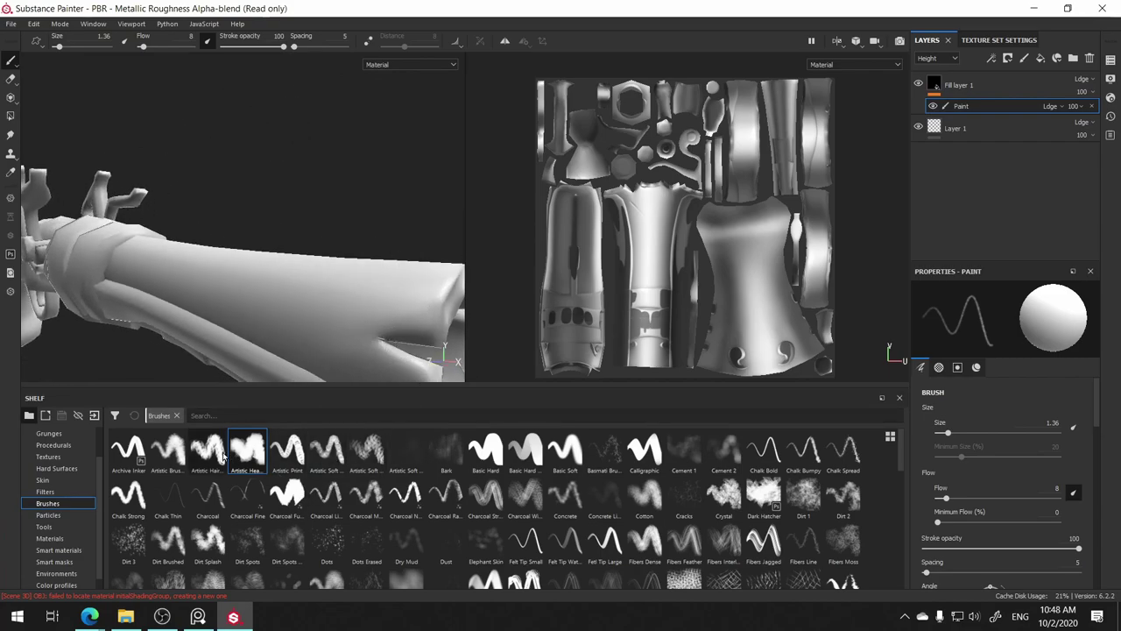
- Try the Archive Inker brush and make the height shallower at -0.1067
{"action": "left_click", "coordinate": [128, 450]}
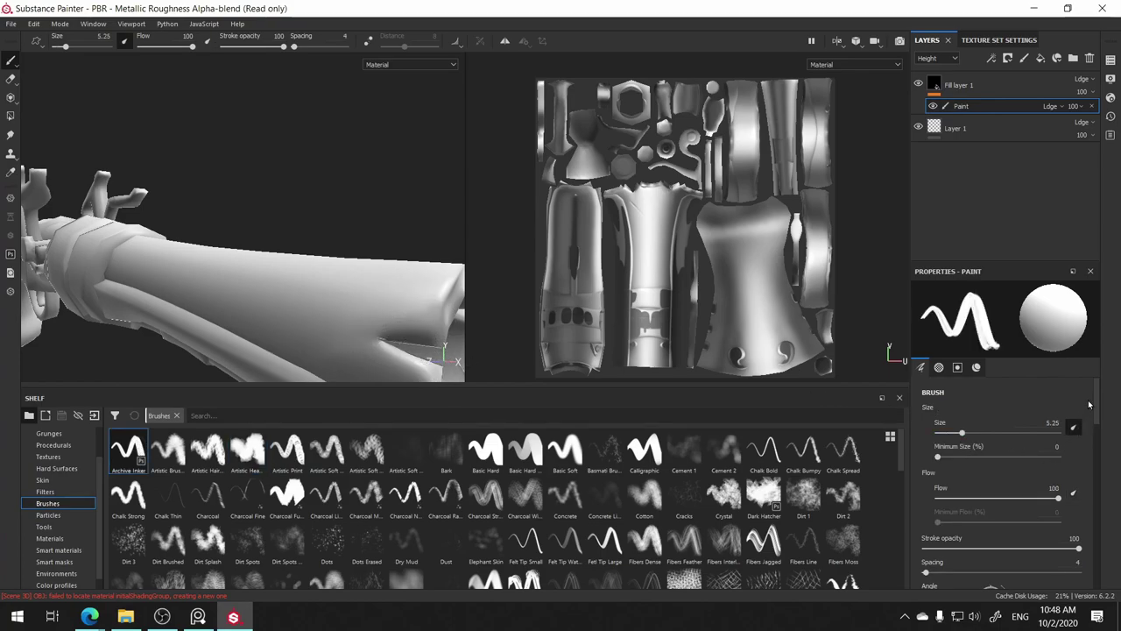
{"action": "left_click_drag", "start_coordinate": [1098, 391], "coordinate": [1092, 557]}
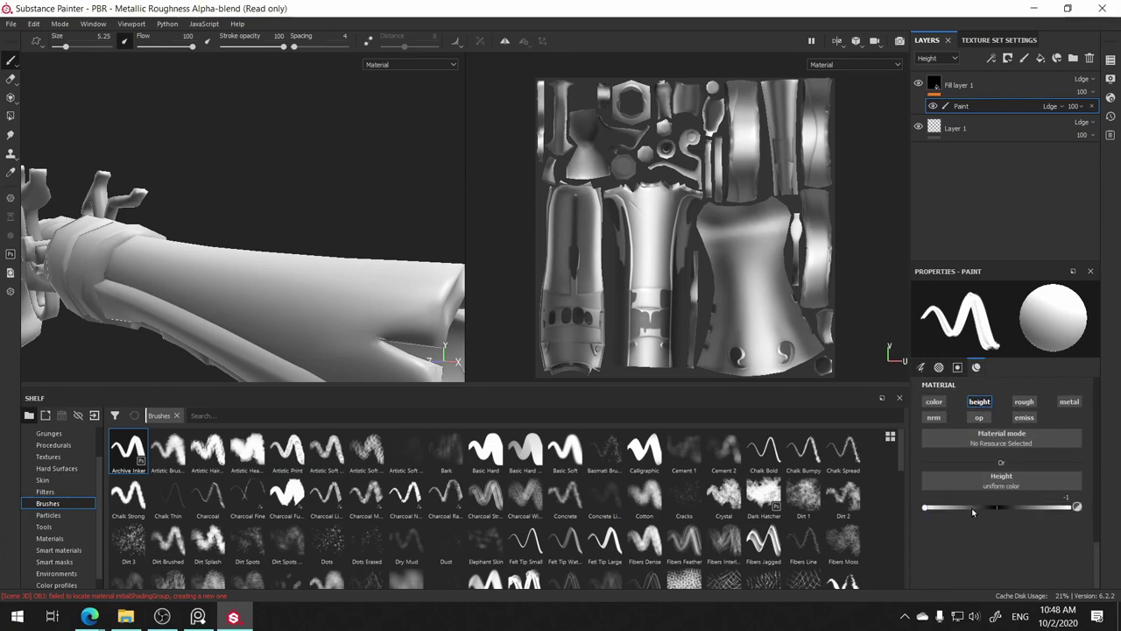
{"action": "left_click", "coordinate": [970, 508]}
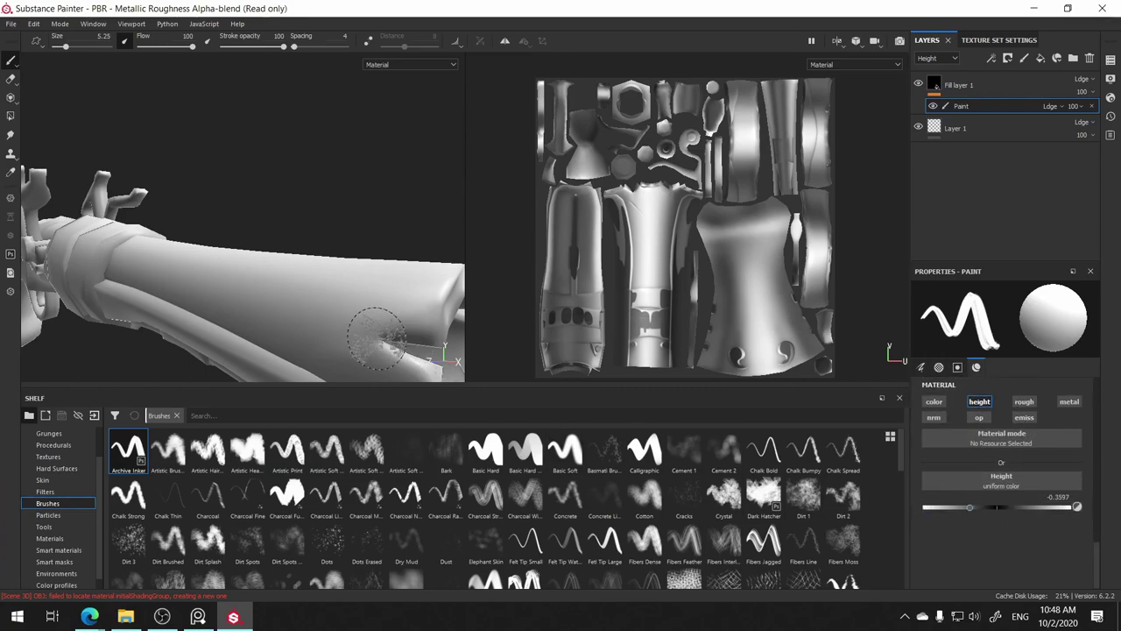
{"action": "left_click", "coordinate": [986, 508]}
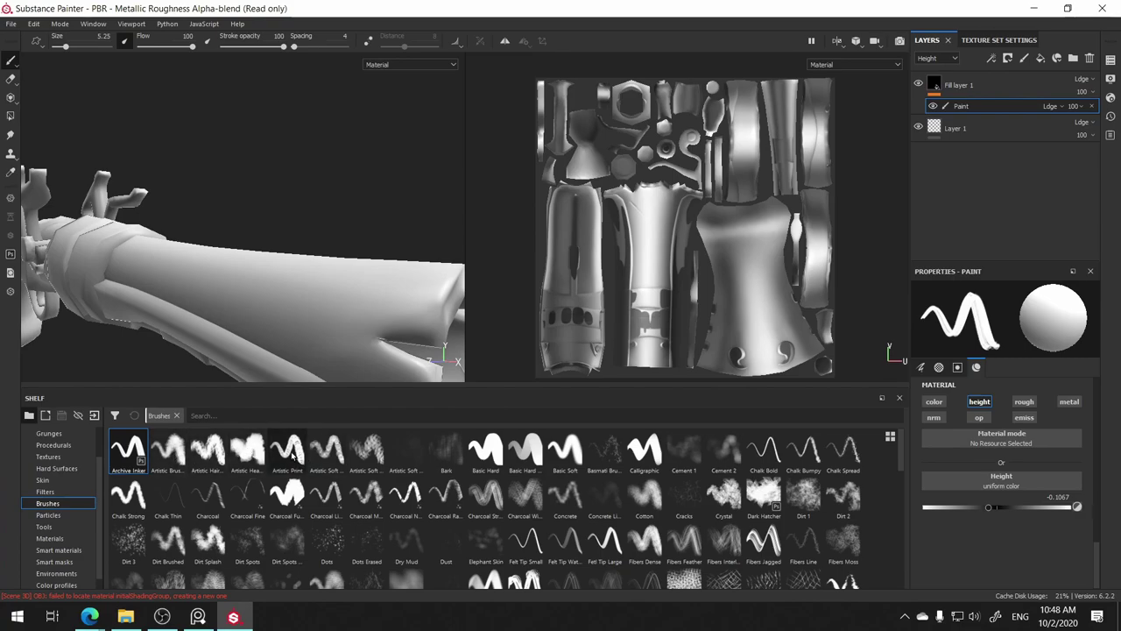
- Switch back to the Artistic Heavy brush and shrink its size to 2.1
{"action": "left_click", "coordinate": [249, 450]}
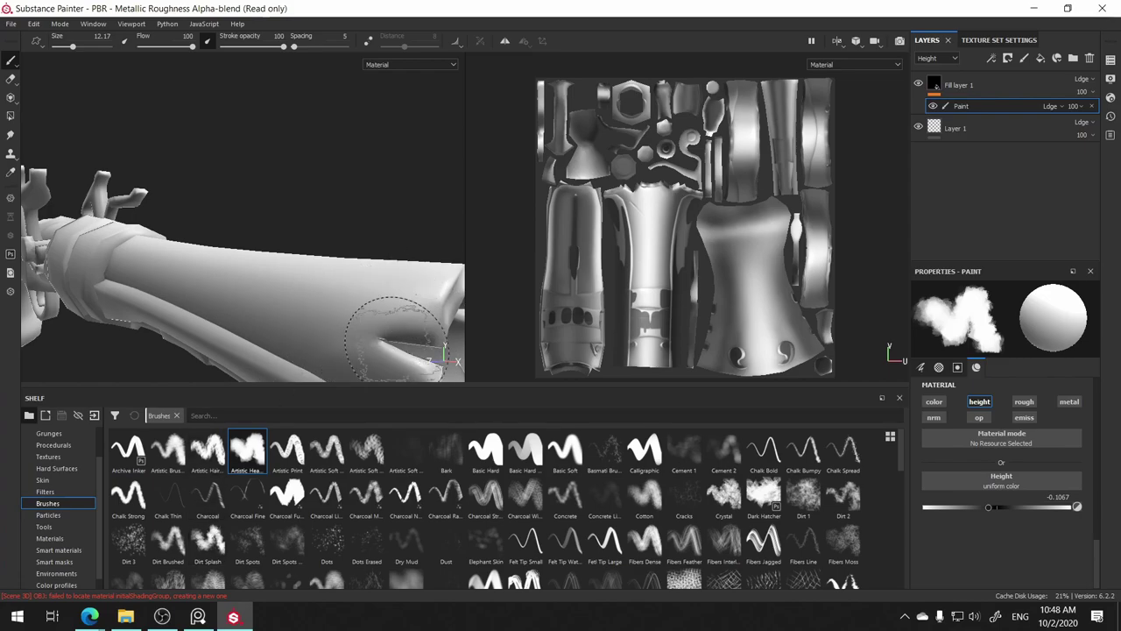
{"action": "scroll", "coordinate": [1060, 519], "scroll_direction": "up", "scroll_amount": 3}
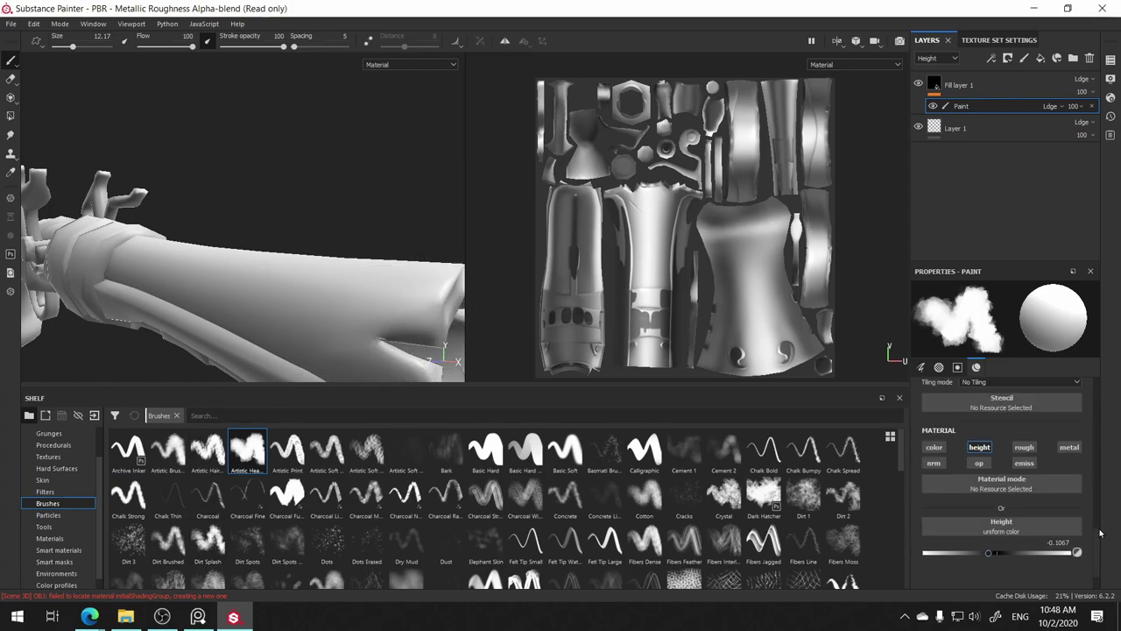
{"action": "scroll", "coordinate": [1060, 520], "scroll_direction": "up", "scroll_amount": 5}
{"action": "left_click_drag", "start_coordinate": [955, 432], "coordinate": [951, 432]}
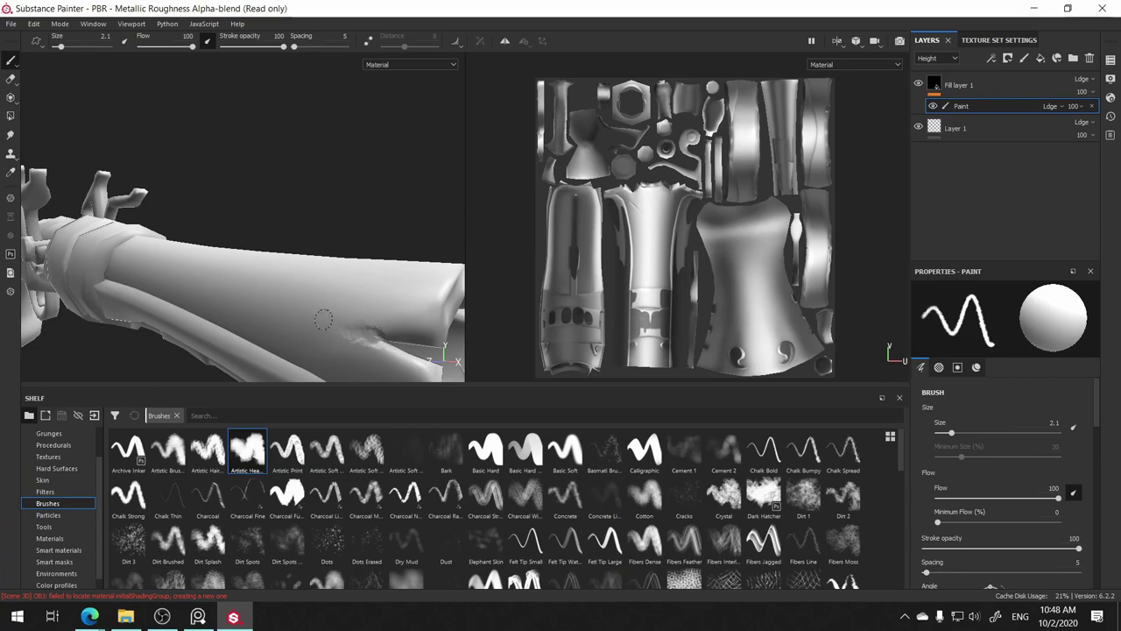
- Paint dark scratches near the stock's end, adjusting brush size from 0.7 to 1.47
{"action": "left_click_drag", "start_coordinate": [383, 344], "coordinate": [407, 353]}
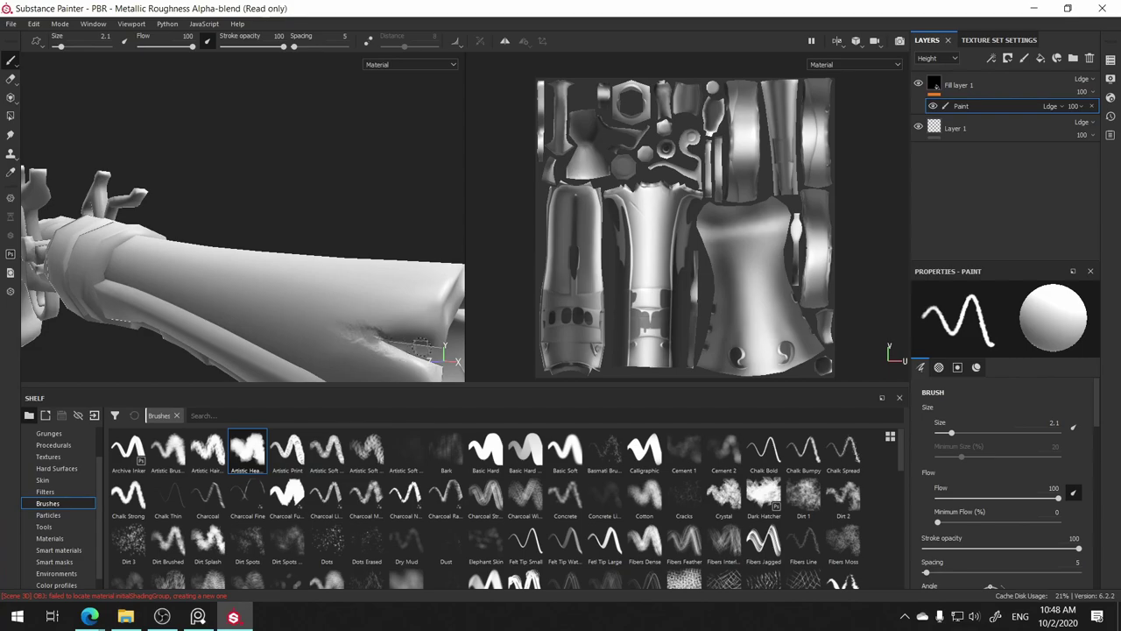
{"action": "mouse_move", "coordinate": [373, 271]}
{"action": "left_mouse_down", "text": "alt"}
{"action": "mouse_move", "coordinate": [265, 221]}
{"action": "mouse_move", "coordinate": [294, 238]}
{"action": "left_mouse_up", "text": "alt"}
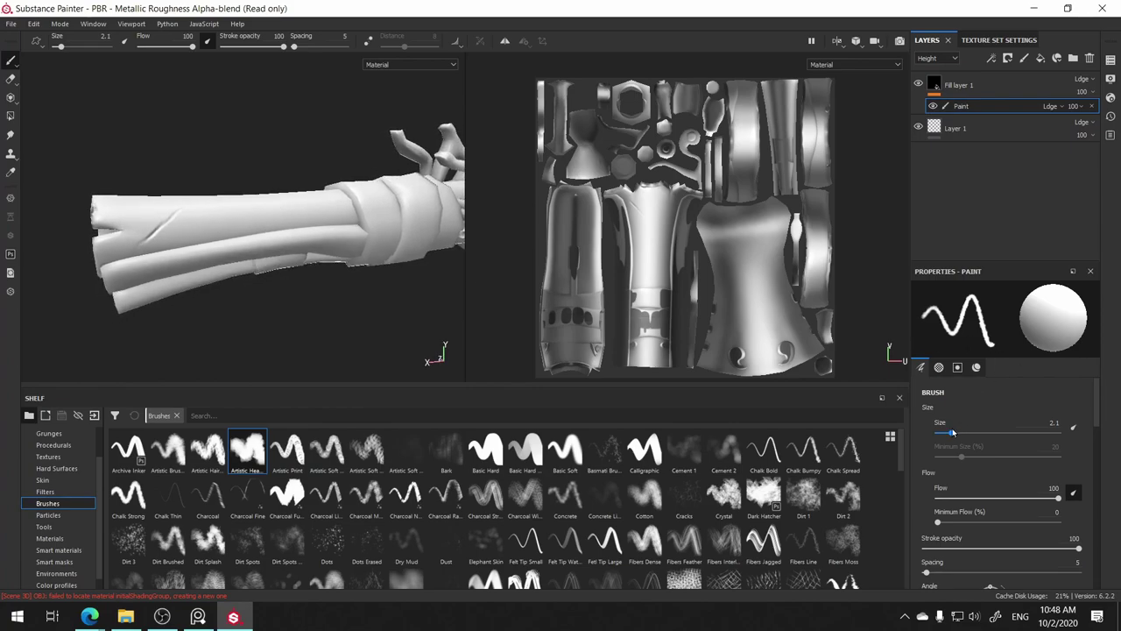
{"action": "left_click_drag", "start_coordinate": [951, 431], "coordinate": [942, 432]}
{"action": "mouse_move", "coordinate": [345, 270]}
{"action": "left_mouse_down", "text": "alt"}
{"action": "mouse_move", "coordinate": [311, 229]}
{"action": "mouse_move", "coordinate": [330, 247]}
{"action": "left_mouse_up", "text": "alt"}
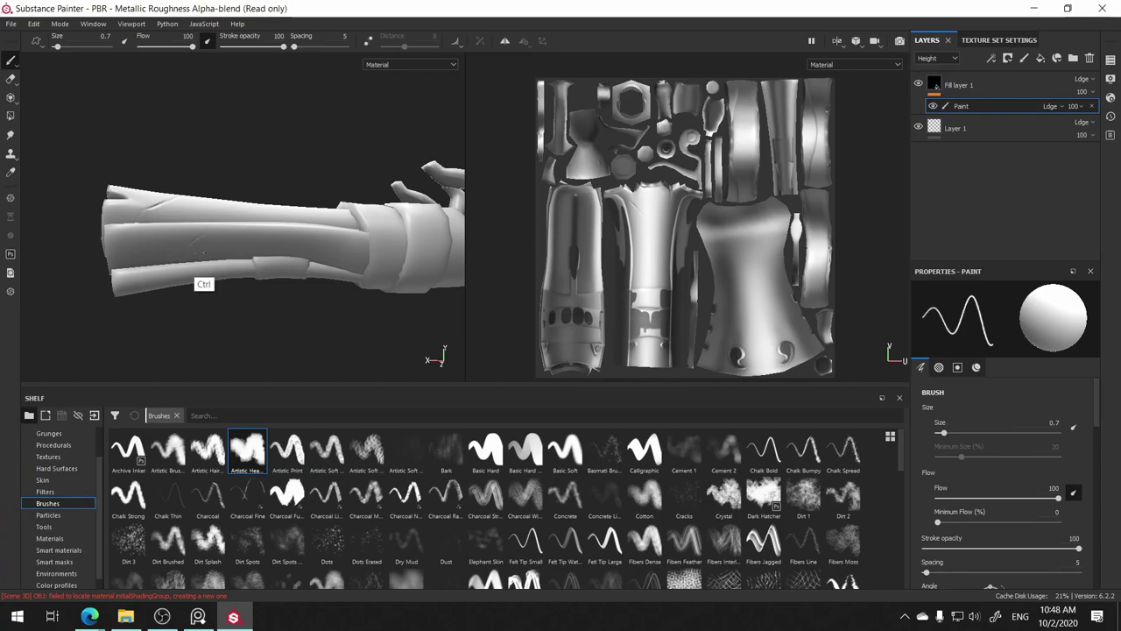
{"action": "left_click_drag", "start_coordinate": [944, 432], "coordinate": [949, 433]}
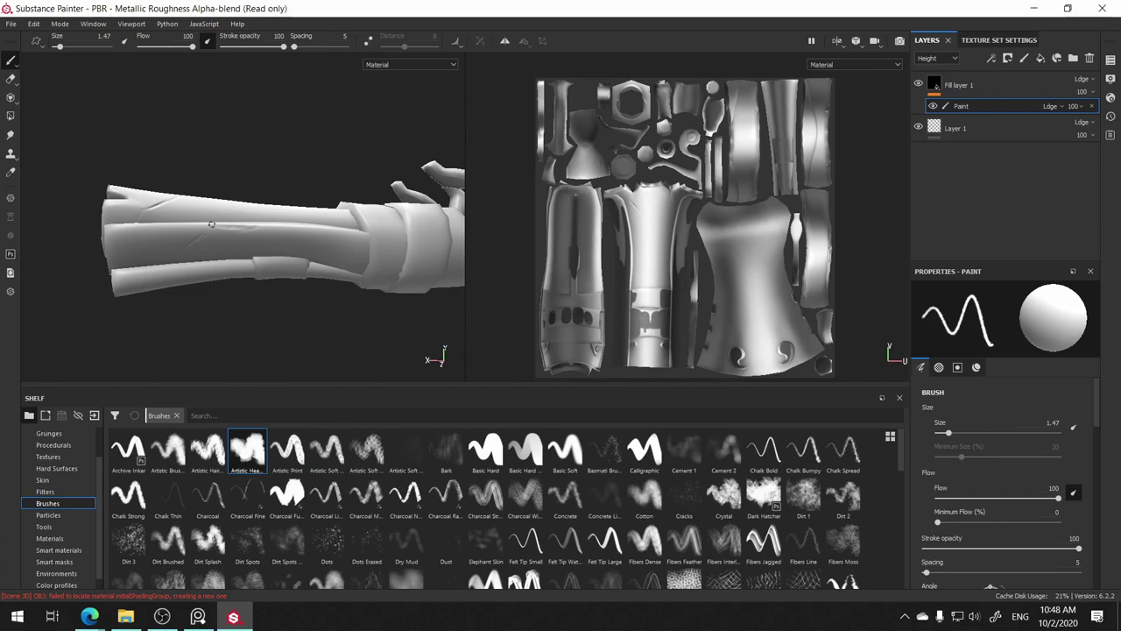
- Orbit around the barrel and grip to inspect the scratches
{"action": "mouse_move", "coordinate": [230, 262]}
{"action": "left_mouse_down", "text": "alt"}
{"action": "mouse_move", "coordinate": [248, 300]}
{"action": "mouse_move", "coordinate": [233, 231]}
{"action": "left_mouse_up", "text": "alt"}
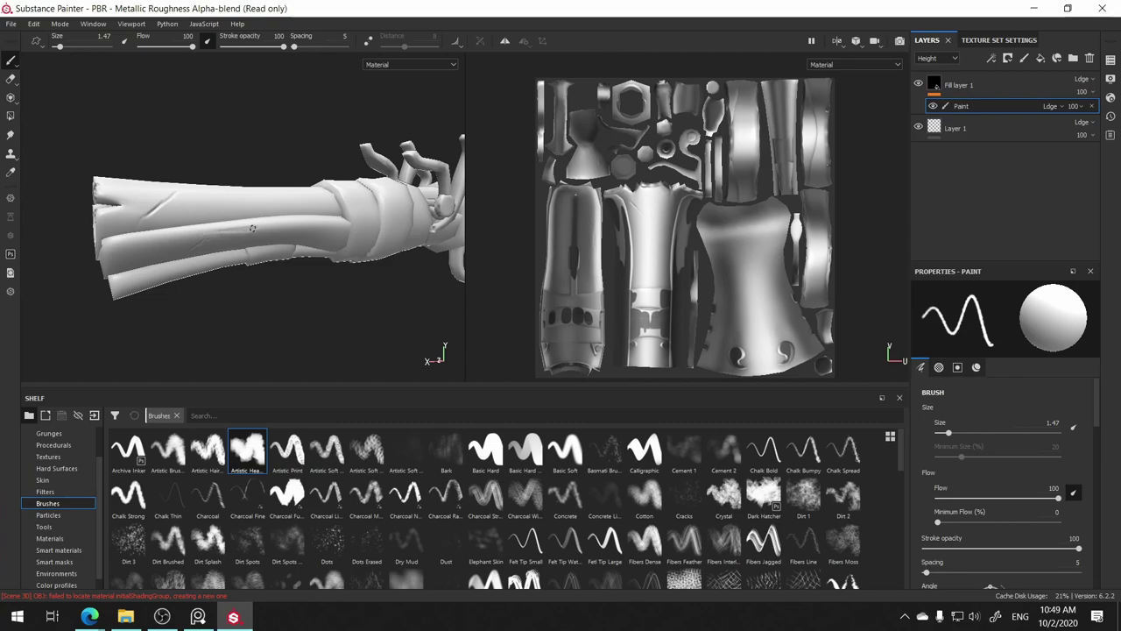
{"action": "mouse_move", "coordinate": [317, 232]}
{"action": "left_mouse_down", "text": "alt"}
{"action": "mouse_move", "coordinate": [242, 277]}
{"action": "mouse_move", "coordinate": [333, 262]}
{"action": "mouse_move", "coordinate": [248, 210]}
{"action": "left_mouse_up", "text": "alt"}
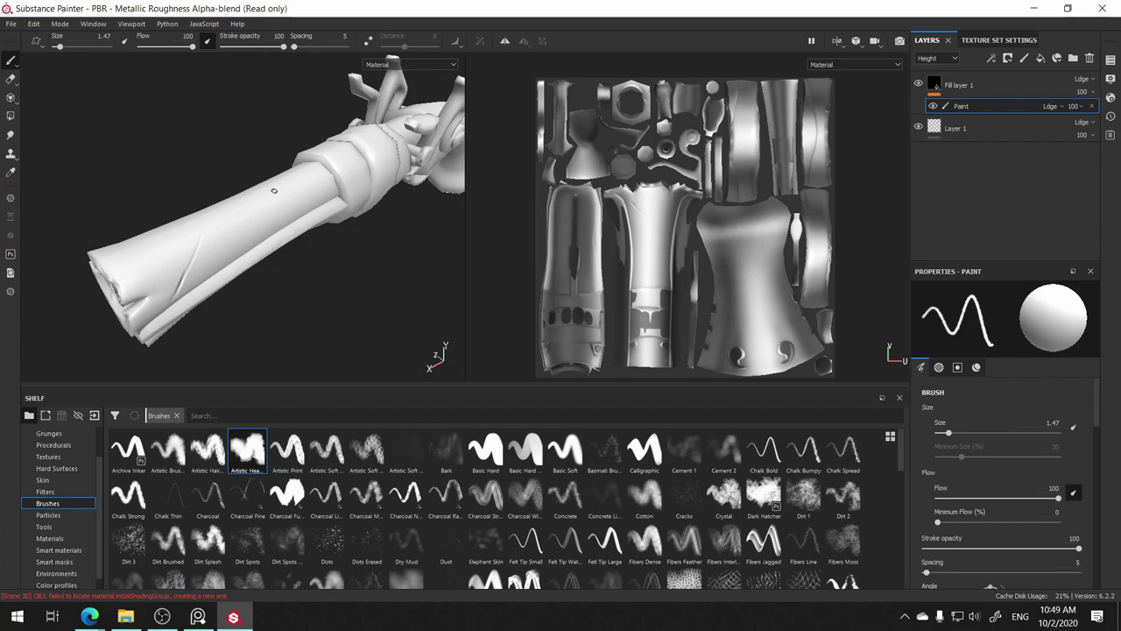
{"action": "left_click_drag", "start_coordinate": [301, 242], "coordinate": [188, 225], "text": "alt"}
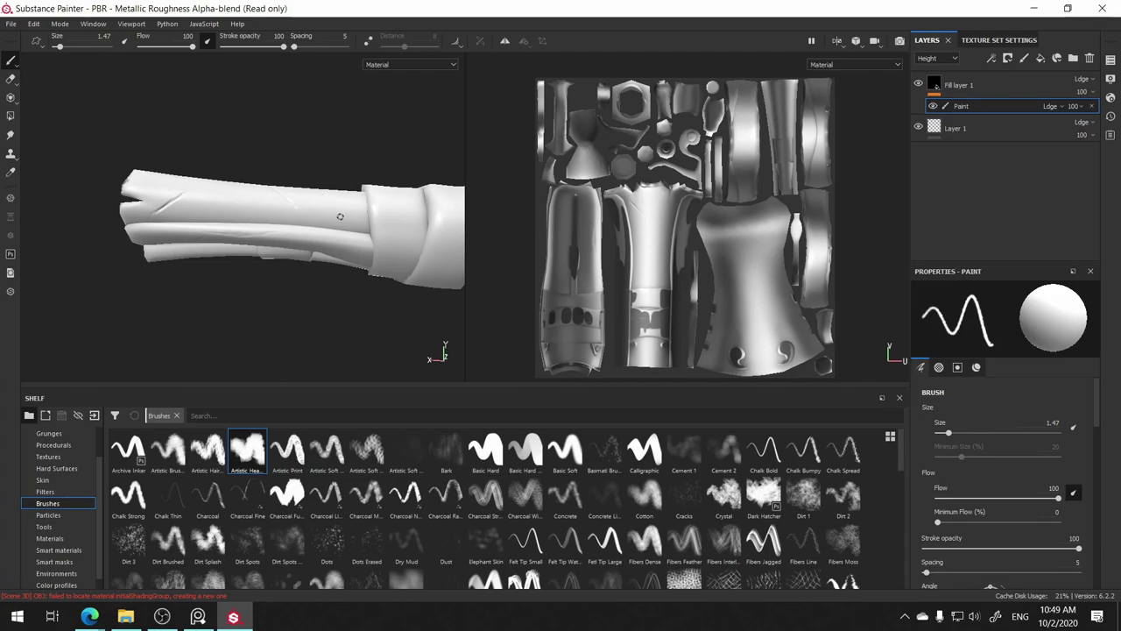
{"action": "mouse_move", "coordinate": [347, 285]}
{"action": "left_mouse_down", "text": "alt"}
{"action": "mouse_move", "coordinate": [411, 255]}
{"action": "mouse_move", "coordinate": [324, 223]}
{"action": "mouse_move", "coordinate": [205, 237]}
{"action": "left_mouse_up", "text": "alt"}
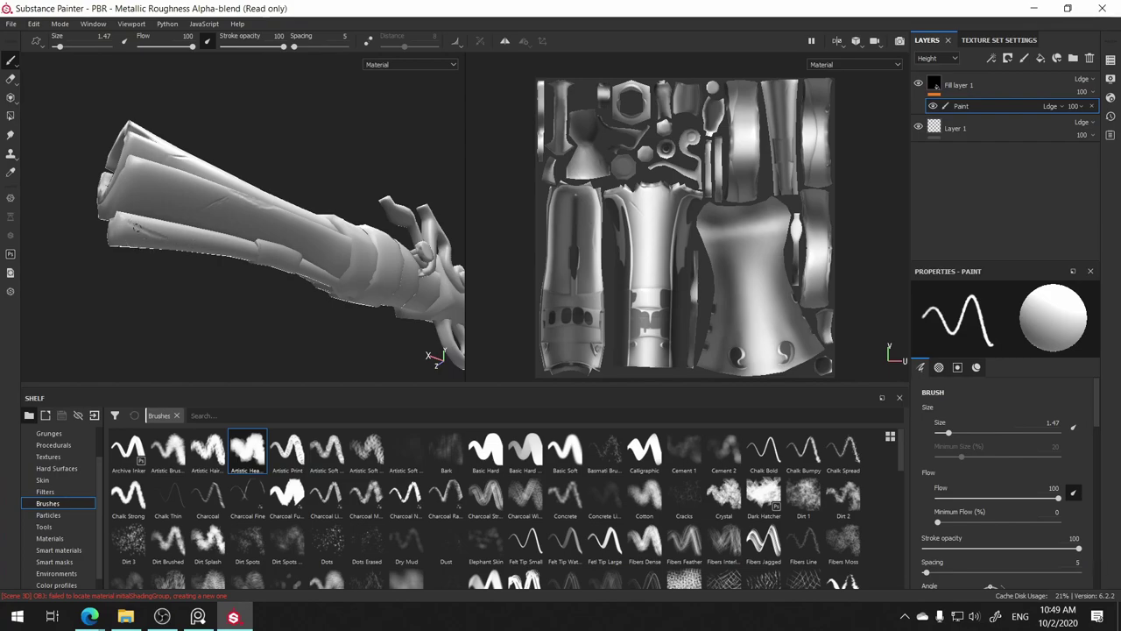
{"action": "mouse_move", "coordinate": [279, 250]}
{"action": "left_mouse_down", "text": "alt"}
{"action": "mouse_move", "coordinate": [228, 245]}
{"action": "mouse_move", "coordinate": [262, 258]}
{"action": "mouse_move", "coordinate": [288, 249]}
{"action": "mouse_move", "coordinate": [136, 260]}
{"action": "left_mouse_up", "text": "alt"}
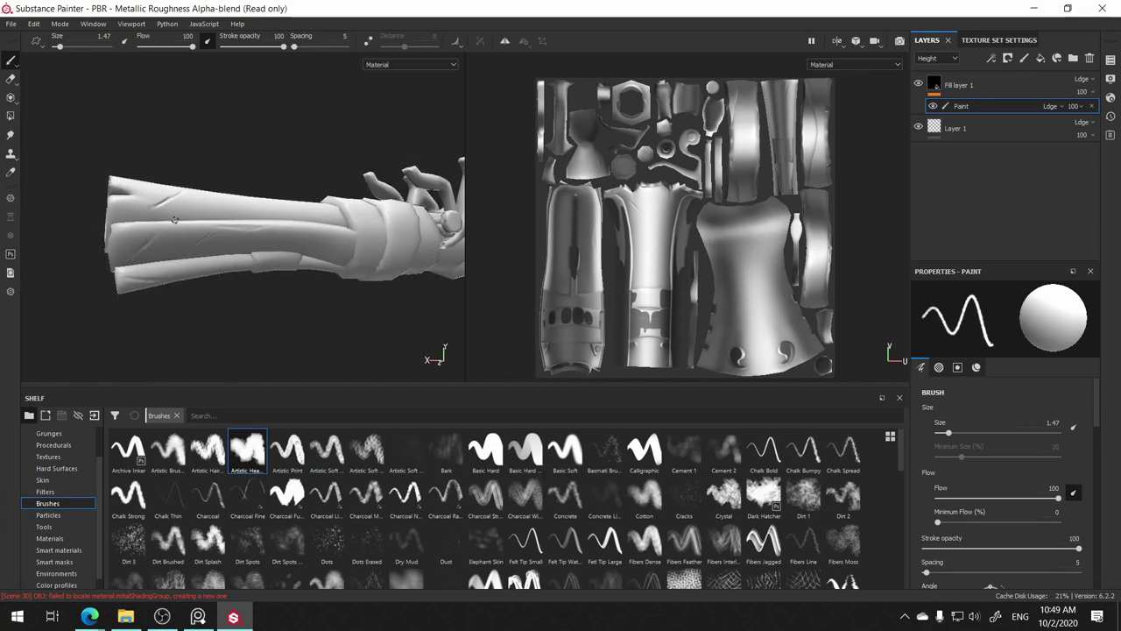
{"action": "mouse_move", "coordinate": [316, 201]}
{"action": "left_mouse_down", "text": "alt"}
{"action": "mouse_move", "coordinate": [236, 169]}
{"action": "mouse_move", "coordinate": [363, 159]}
{"action": "mouse_move", "coordinate": [382, 199]}
{"action": "mouse_move", "coordinate": [387, 180]}
{"action": "mouse_move", "coordinate": [365, 115]}
{"action": "mouse_move", "coordinate": [374, 131]}
{"action": "left_mouse_up", "text": "alt"}
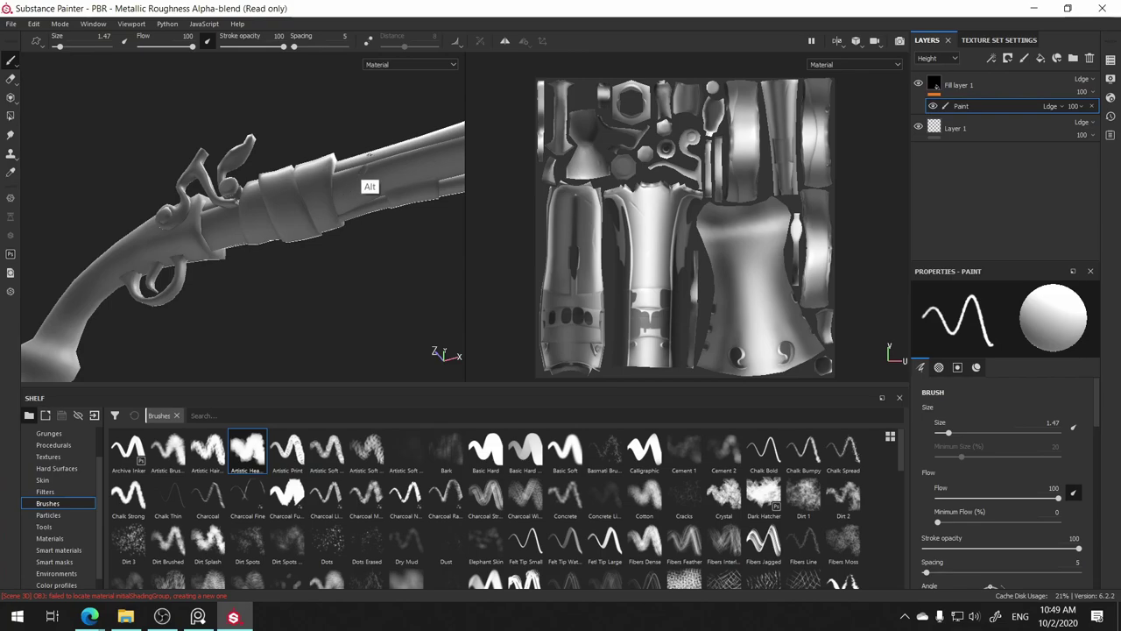
{"action": "mouse_move", "coordinate": [370, 185]}
{"action": "left_mouse_down", "text": "alt"}
{"action": "mouse_move", "coordinate": [359, 233]}
{"action": "mouse_move", "coordinate": [390, 235]}
{"action": "left_mouse_up", "text": "alt"}
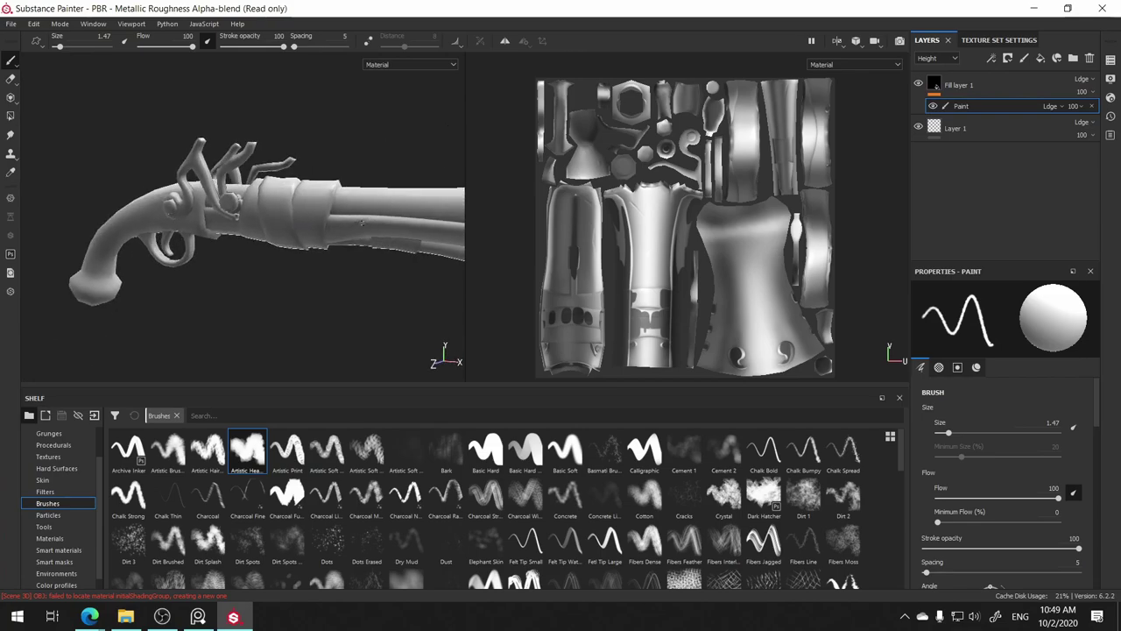
{"action": "mouse_move", "coordinate": [345, 233]}
{"action": "right_mouse_down", "text": "alt"}
{"action": "mouse_move", "coordinate": [408, 143]}
{"action": "mouse_move", "coordinate": [376, 221]}
{"action": "right_mouse_up", "text": "alt"}
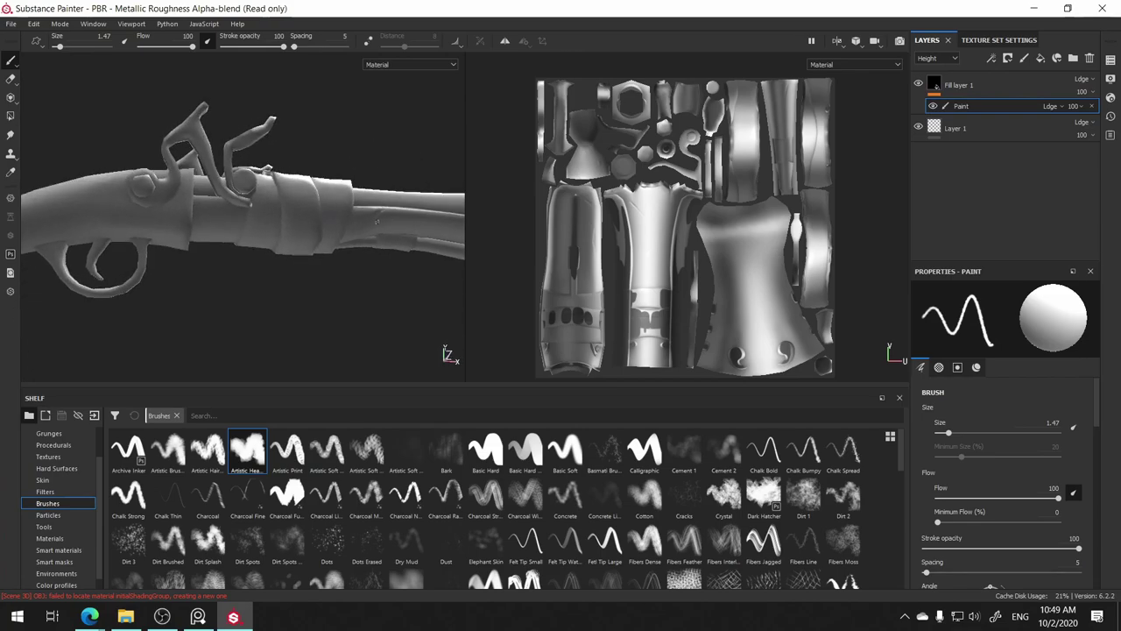
{"action": "key", "text": "shift"}
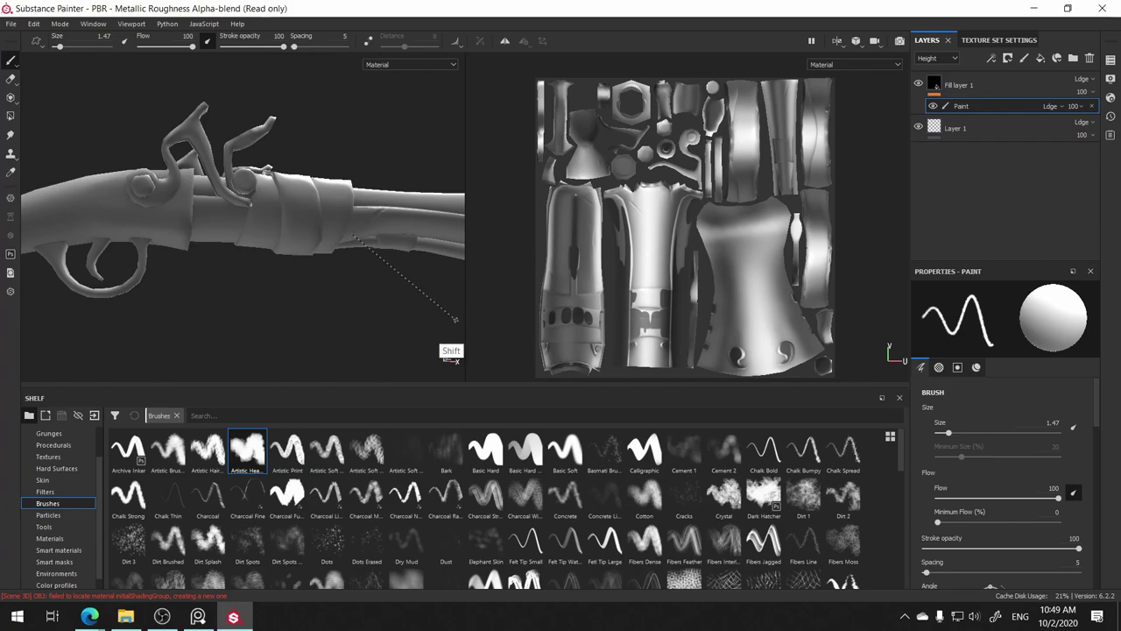
{"action": "right_click_drag", "start_coordinate": [426, 283], "coordinate": [382, 292], "text": "shift"}
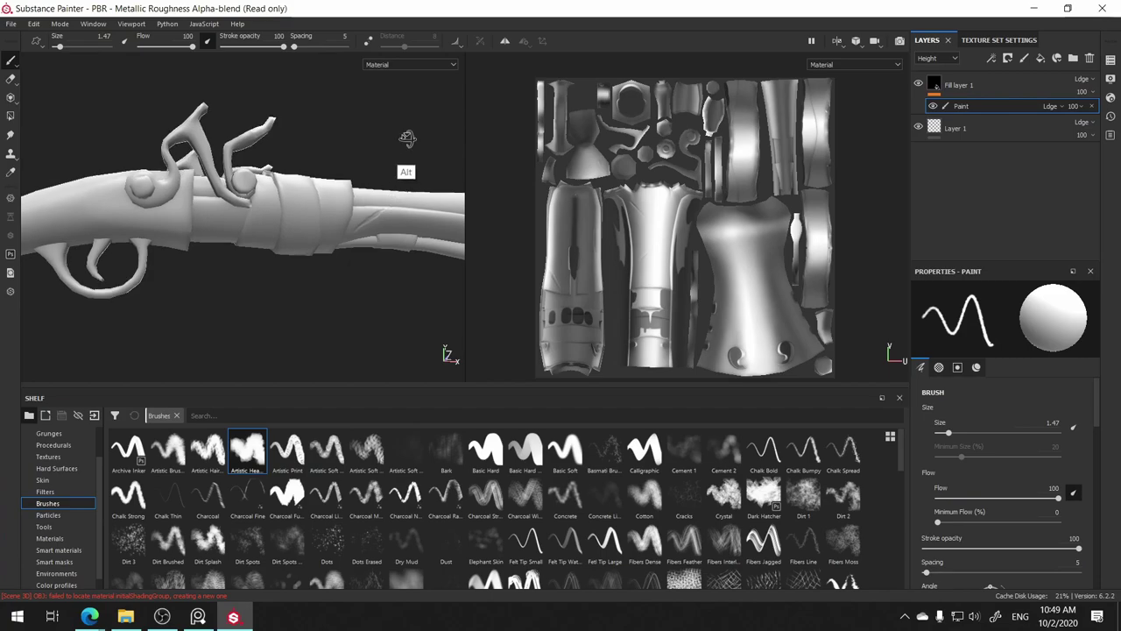
{"action": "mouse_move", "coordinate": [406, 140]}
{"action": "left_mouse_down", "text": "alt"}
{"action": "mouse_move", "coordinate": [251, 198]}
{"action": "mouse_move", "coordinate": [372, 176]}
{"action": "left_mouse_up", "text": "alt"}
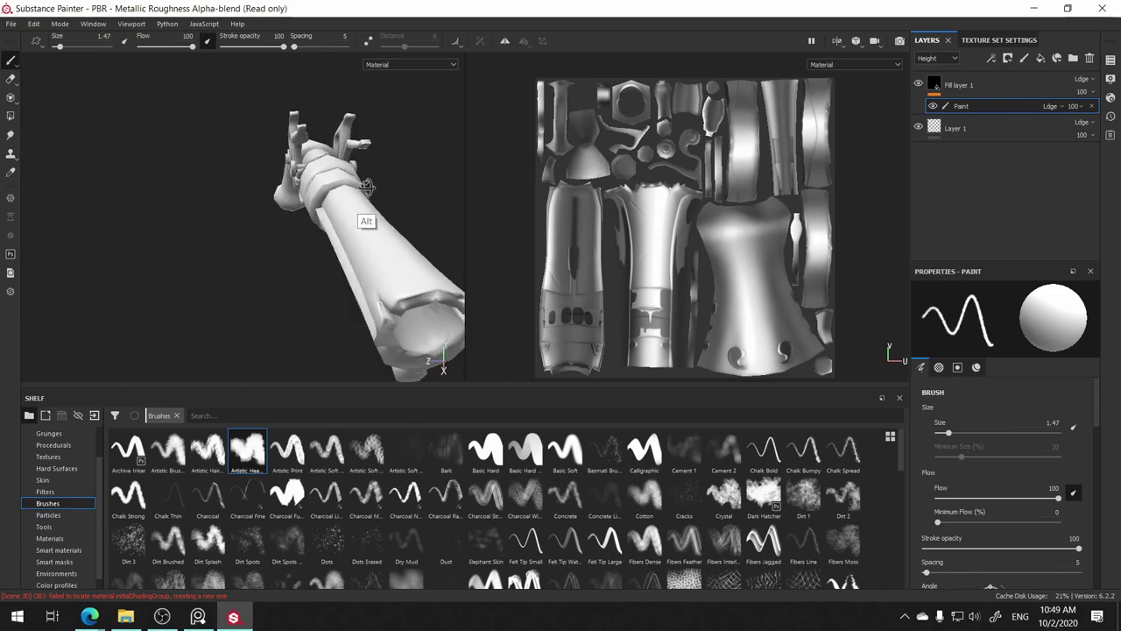
{"action": "mouse_move", "coordinate": [401, 223]}
{"action": "left_mouse_down", "text": "alt"}
{"action": "mouse_move", "coordinate": [402, 293]}
{"action": "mouse_move", "coordinate": [362, 287]}
{"action": "mouse_move", "coordinate": [382, 303]}
{"action": "left_mouse_up", "text": "alt"}
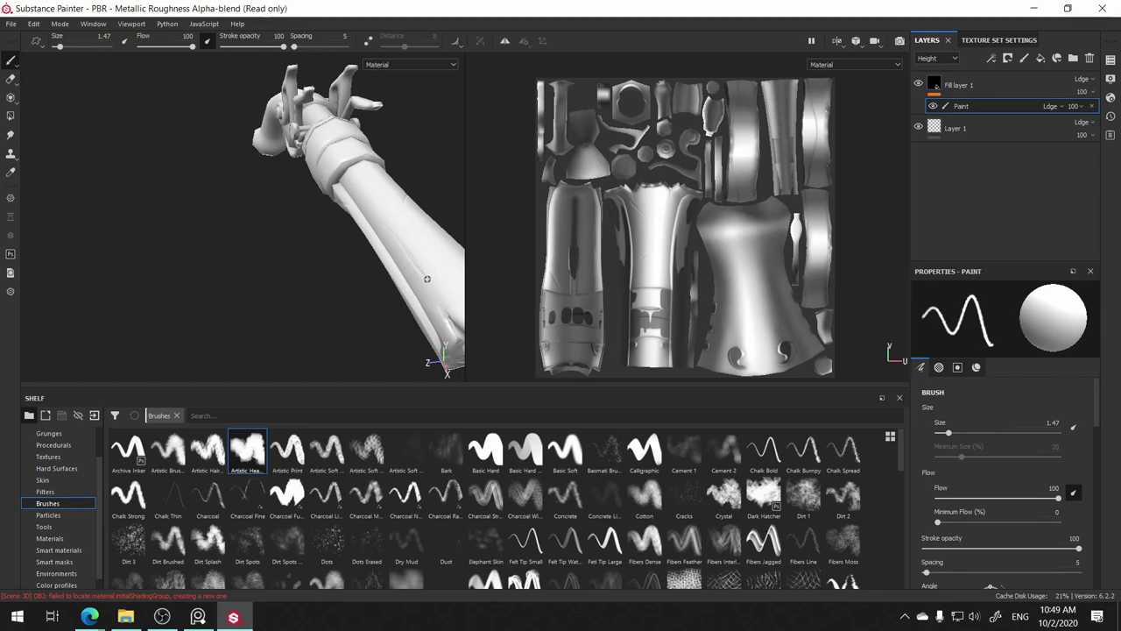
{"action": "left_click_drag", "start_coordinate": [423, 244], "coordinate": [371, 257], "text": "alt"}
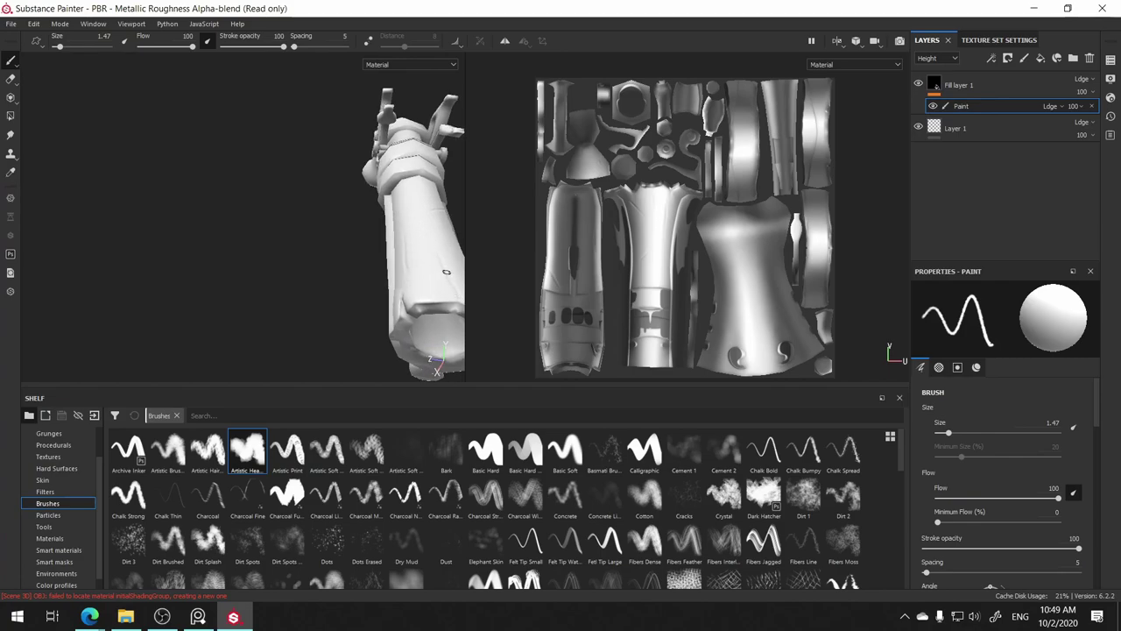
{"action": "left_click_drag", "start_coordinate": [446, 271], "coordinate": [374, 271], "text": "alt"}
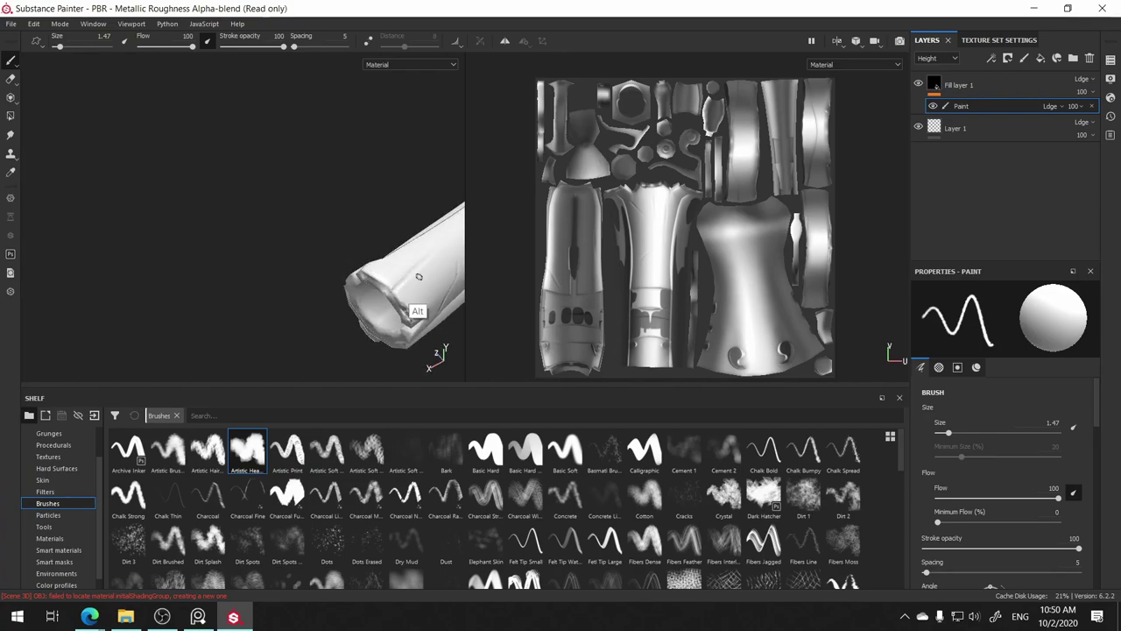
{"action": "mouse_move", "coordinate": [421, 275]}
{"action": "left_mouse_down", "text": "alt"}
{"action": "mouse_move", "coordinate": [457, 252]}
{"action": "mouse_move", "coordinate": [375, 300]}
{"action": "left_mouse_up", "text": "alt"}
{"action": "right_click_drag", "start_coordinate": [375, 300], "coordinate": [413, 321], "text": "alt"}
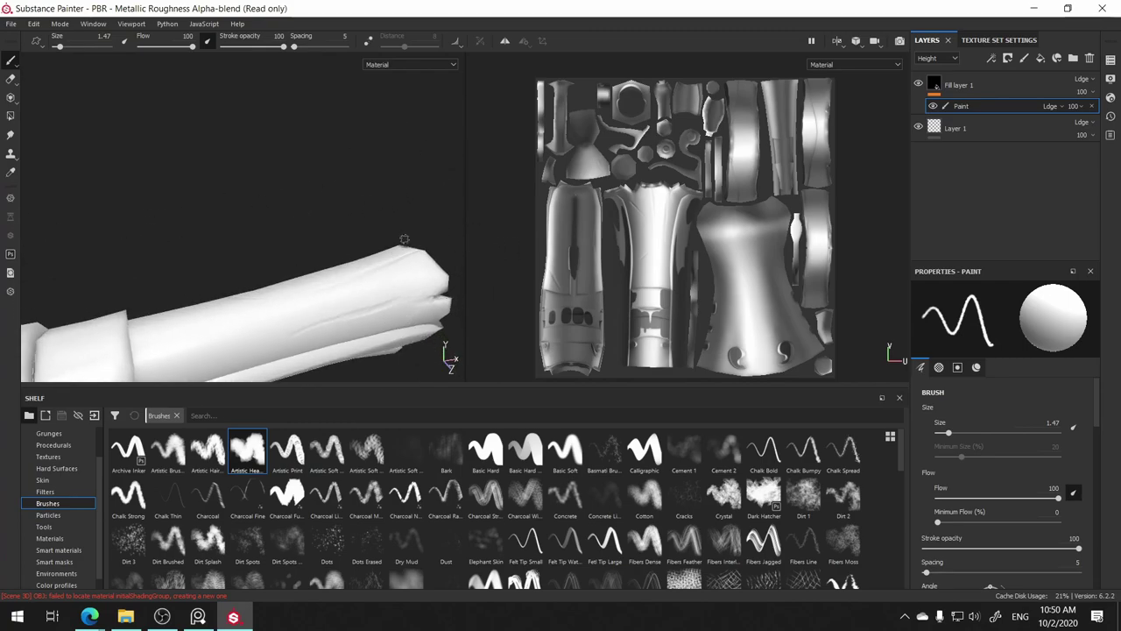
{"action": "left_click_drag", "start_coordinate": [334, 320], "coordinate": [471, 164], "text": "alt"}
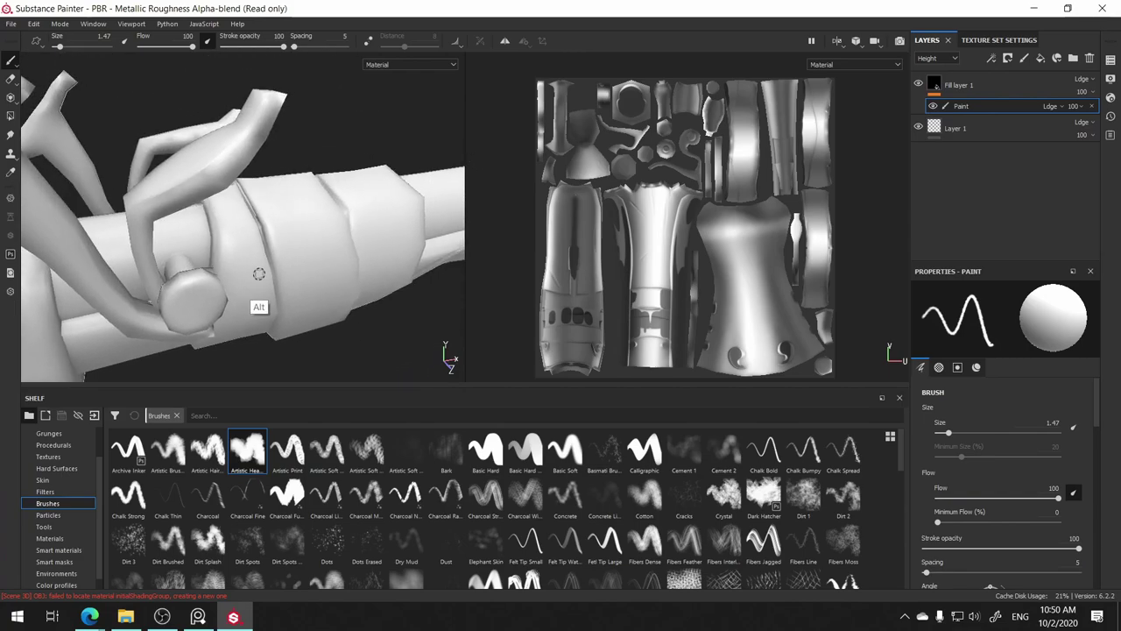
{"action": "left_click_drag", "start_coordinate": [251, 303], "coordinate": [326, 314], "text": "alt"}
{"action": "left_click_drag", "start_coordinate": [256, 275], "coordinate": [373, 149], "text": "alt"}
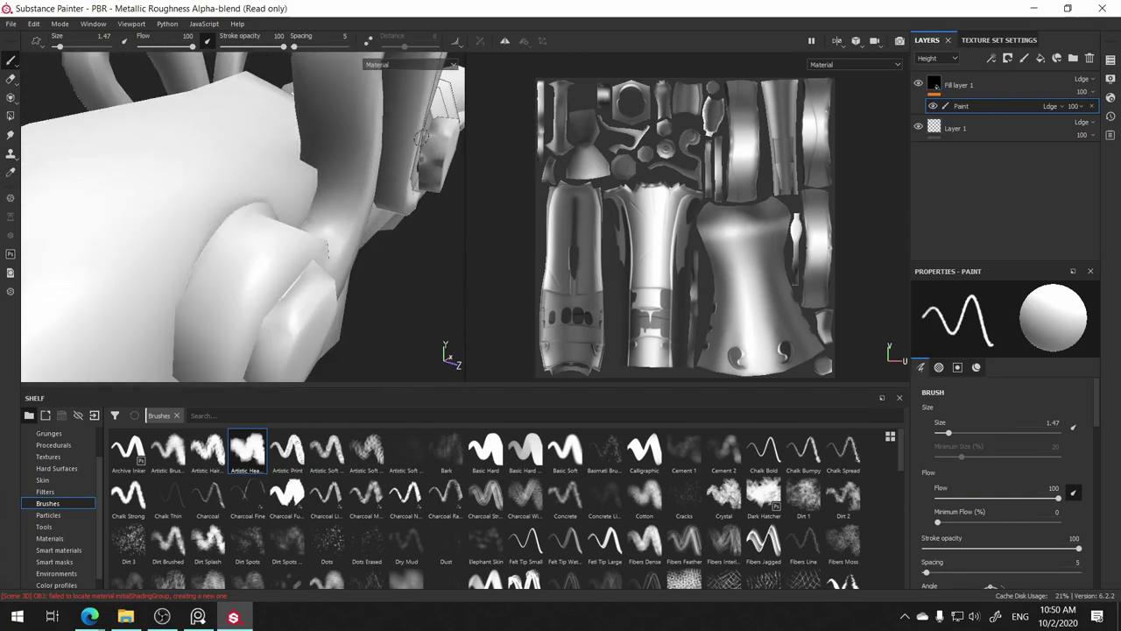
{"action": "mouse_move", "coordinate": [376, 151]}
{"action": "left_mouse_down", "text": "alt"}
{"action": "mouse_move", "coordinate": [412, 120]}
{"action": "mouse_move", "coordinate": [243, 277]}
{"action": "mouse_move", "coordinate": [251, 295]}
{"action": "left_mouse_up", "text": "alt"}
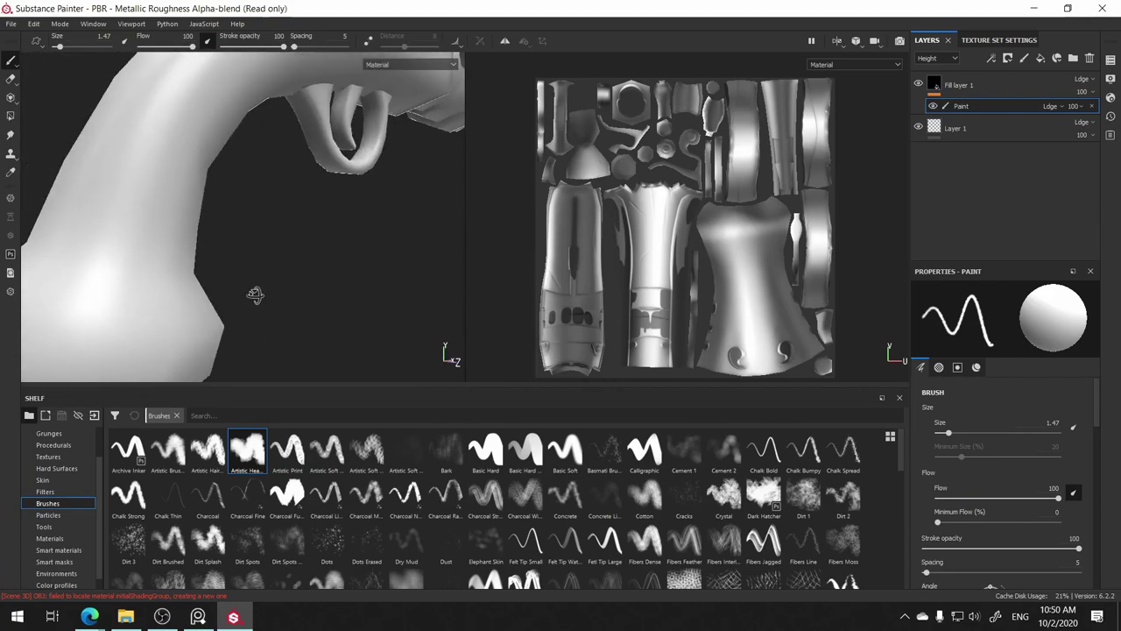
{"action": "mouse_move", "coordinate": [250, 295]}
{"action": "middle_mouse_down", "text": "alt"}
{"action": "mouse_move", "coordinate": [323, 236]}
{"action": "mouse_move", "coordinate": [314, 231]}
{"action": "middle_mouse_up", "text": "alt"}
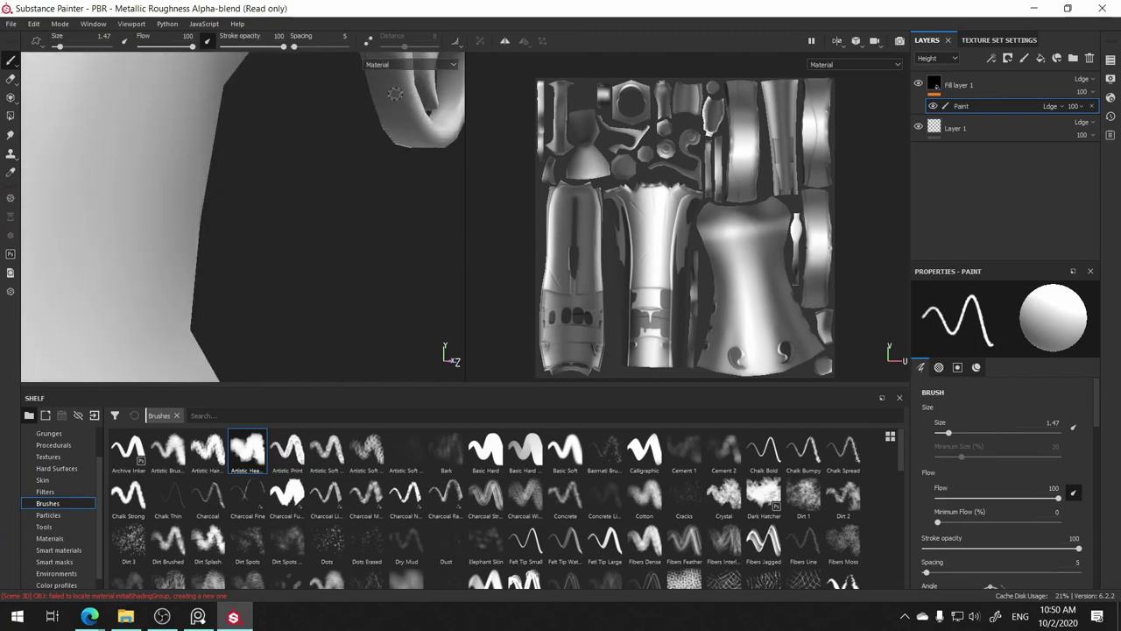
{"action": "right_click_drag", "start_coordinate": [320, 219], "coordinate": [262, 263], "text": "alt"}
{"action": "middle_click_drag", "start_coordinate": [263, 263], "coordinate": [214, 299], "text": "alt"}
{"action": "mouse_move", "coordinate": [213, 300]}
{"action": "left_mouse_down", "text": "alt"}
{"action": "mouse_move", "coordinate": [146, 287]}
{"action": "mouse_move", "coordinate": [195, 205]}
{"action": "mouse_move", "coordinate": [101, 236]}
{"action": "mouse_move", "coordinate": [269, 325]}
{"action": "mouse_move", "coordinate": [337, 291]}
{"action": "left_mouse_up", "text": "alt"}
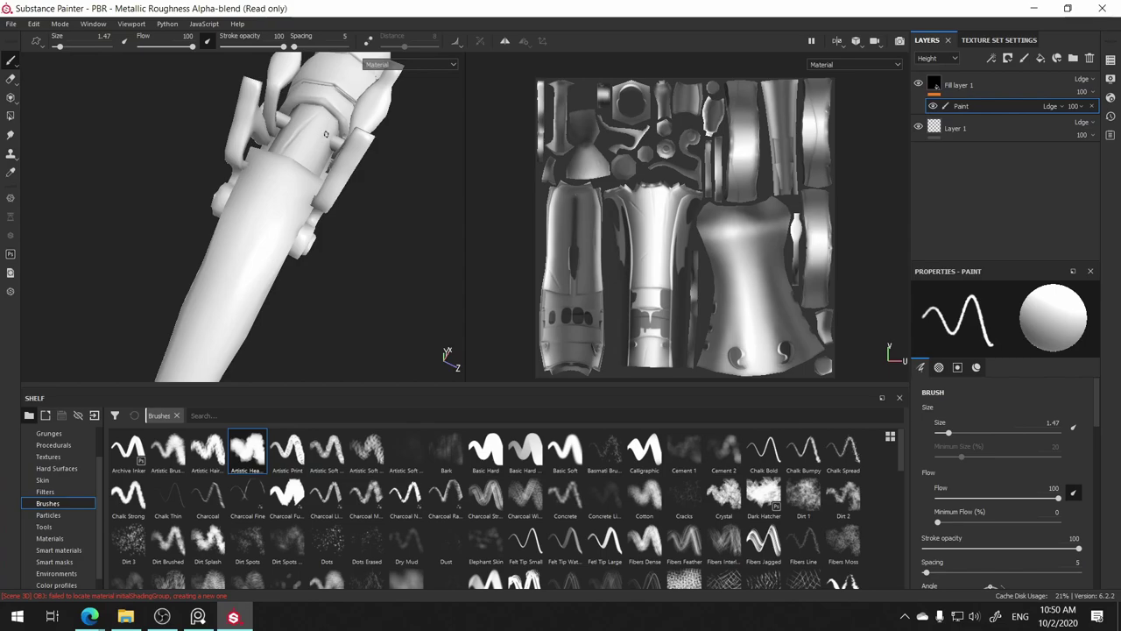
{"action": "mouse_move", "coordinate": [317, 167]}
{"action": "left_mouse_down", "text": "alt"}
{"action": "mouse_move", "coordinate": [275, 131]}
{"action": "mouse_move", "coordinate": [202, 133]}
{"action": "mouse_move", "coordinate": [203, 219]}
{"action": "mouse_move", "coordinate": [342, 143]}
{"action": "left_mouse_up", "text": "alt"}
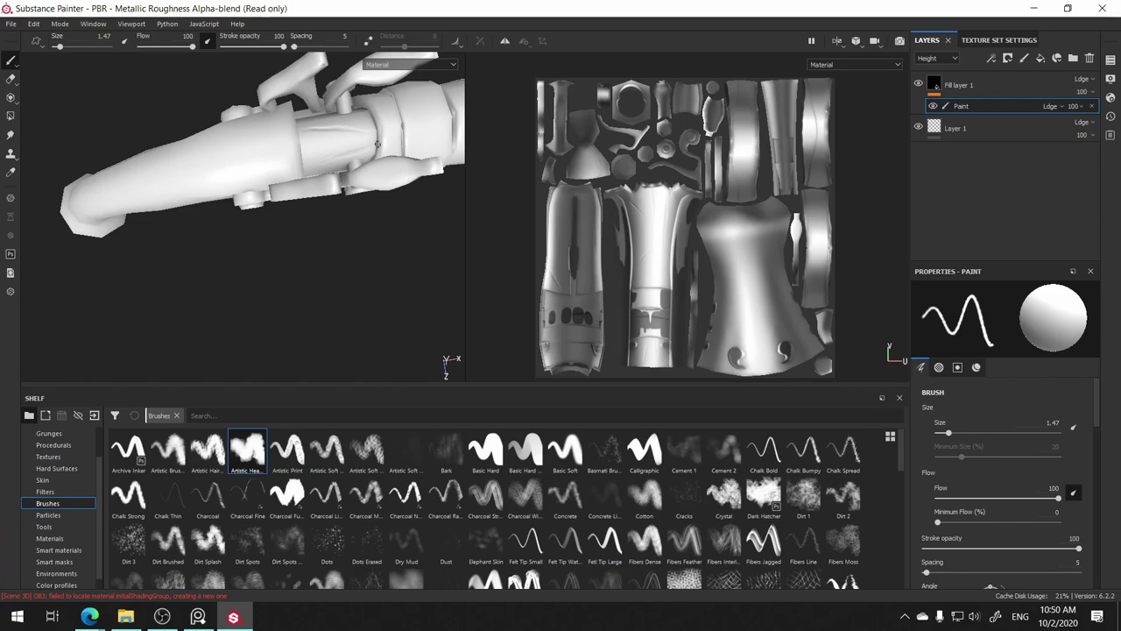
{"action": "mouse_move", "coordinate": [378, 143]}
{"action": "left_mouse_down", "text": "alt"}
{"action": "mouse_move", "coordinate": [350, 150]}
{"action": "mouse_move", "coordinate": [325, 181]}
{"action": "mouse_move", "coordinate": [363, 149]}
{"action": "mouse_move", "coordinate": [324, 164]}
{"action": "left_mouse_up", "text": "alt"}
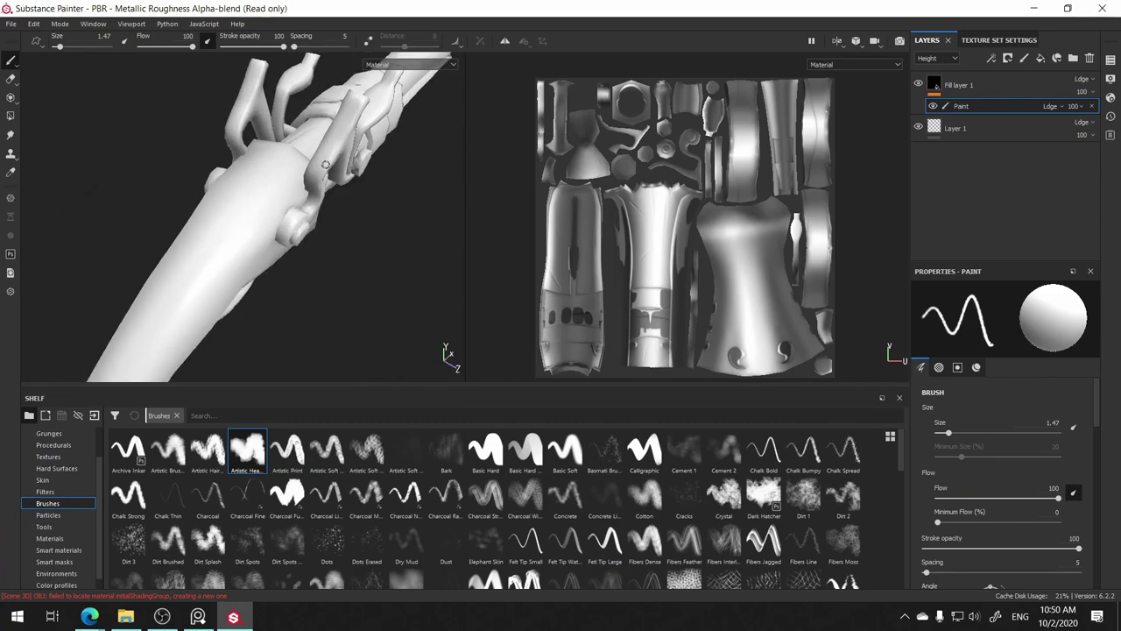
{"action": "mouse_move", "coordinate": [147, 347]}
{"action": "left_mouse_down", "text": "alt"}
{"action": "mouse_move", "coordinate": [180, 283]}
{"action": "mouse_move", "coordinate": [168, 290]}
{"action": "mouse_move", "coordinate": [230, 292]}
{"action": "mouse_move", "coordinate": [245, 227]}
{"action": "mouse_move", "coordinate": [344, 272]}
{"action": "left_mouse_up", "text": "alt"}
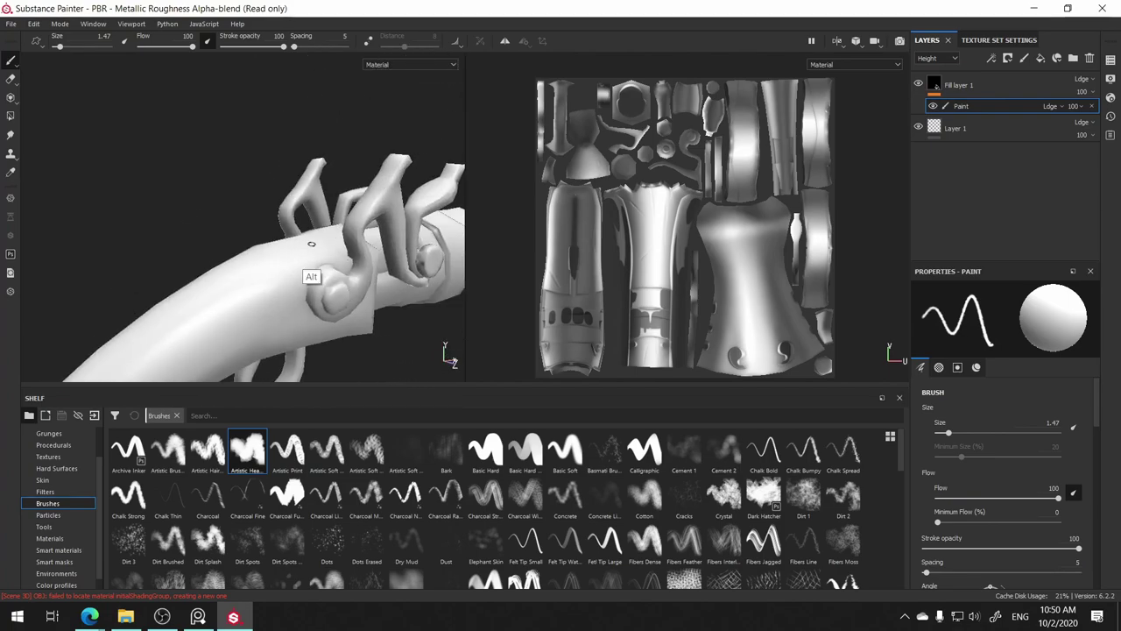
{"action": "left_click_drag", "start_coordinate": [448, 113], "coordinate": [164, 147], "text": "alt"}
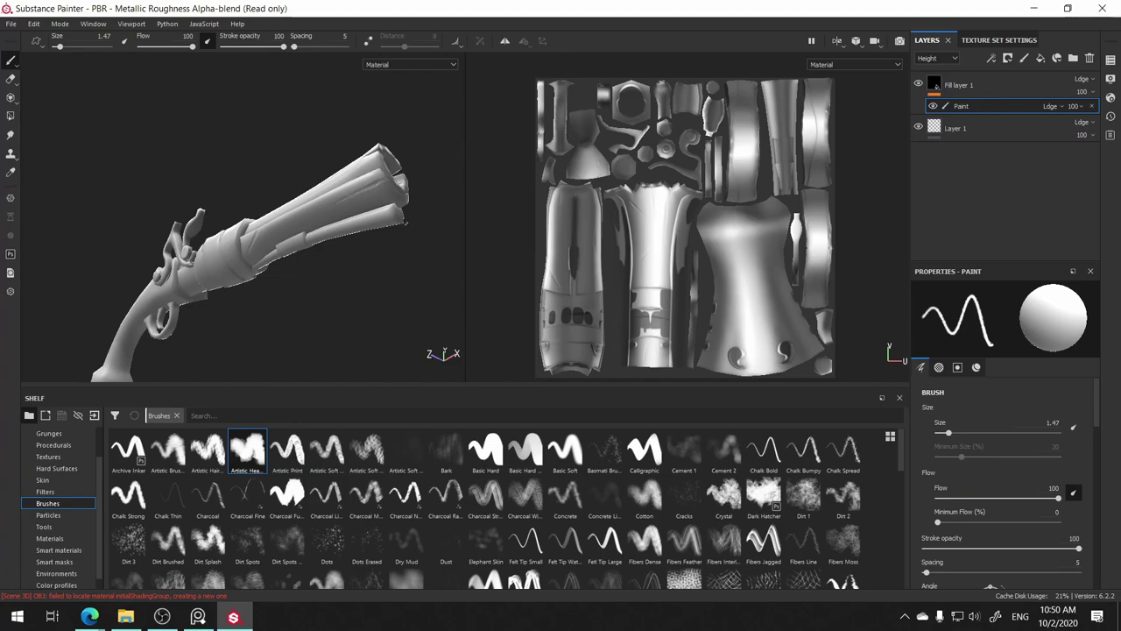
{"action": "mouse_move", "coordinate": [346, 263]}
{"action": "left_mouse_down", "text": "alt"}
{"action": "mouse_move", "coordinate": [140, 254]}
{"action": "mouse_move", "coordinate": [225, 225]}
{"action": "mouse_move", "coordinate": [430, 250]}
{"action": "mouse_move", "coordinate": [448, 302]}
{"action": "mouse_move", "coordinate": [451, 277]}
{"action": "mouse_move", "coordinate": [252, 230]}
{"action": "left_mouse_up", "text": "alt"}
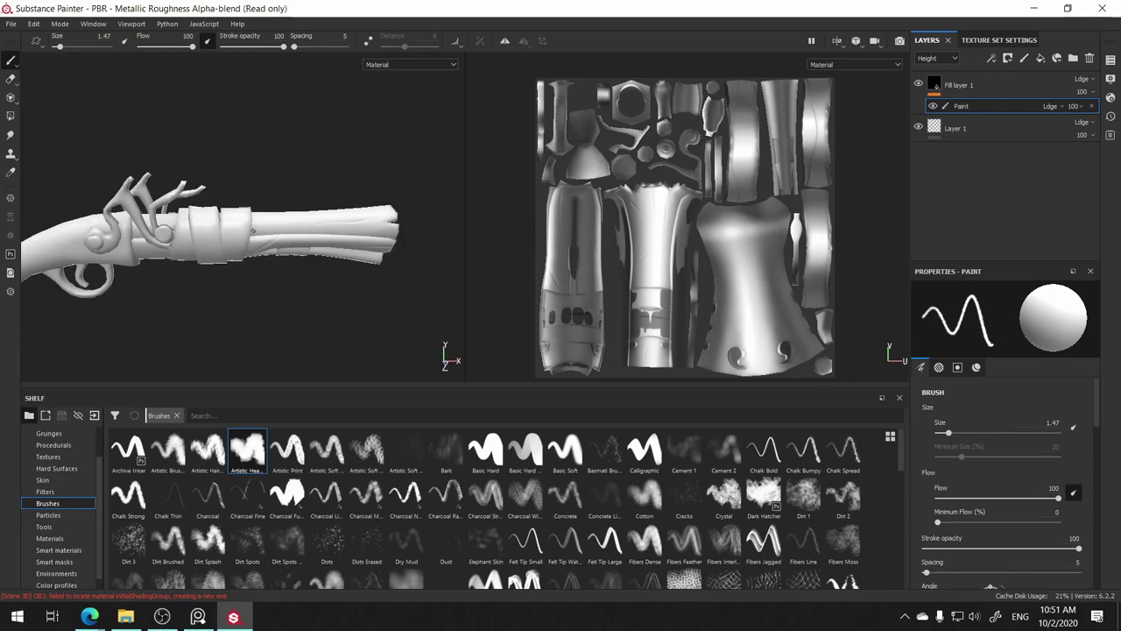
{"action": "scroll", "coordinate": [252, 230], "scroll_direction": "up", "scroll_amount": 3}
{"action": "middle_click_drag", "start_coordinate": [268, 225], "coordinate": [408, 197], "text": "alt"}
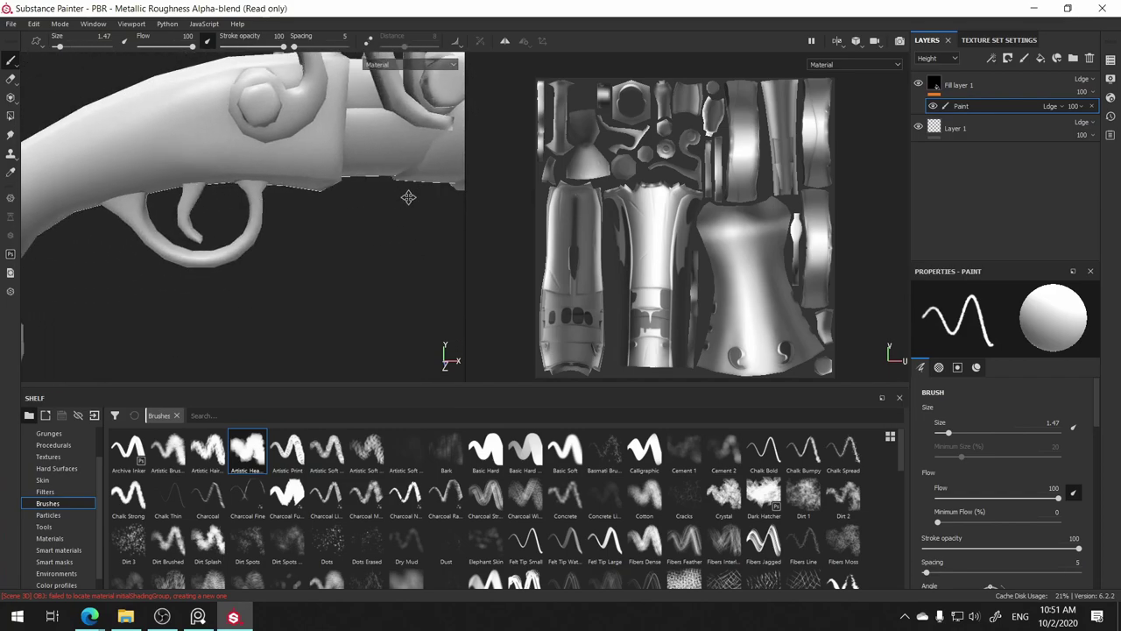
{"action": "left_click_drag", "start_coordinate": [408, 197], "coordinate": [377, 201], "text": "alt"}
{"action": "middle_click_drag", "start_coordinate": [376, 202], "coordinate": [362, 238], "text": "alt"}
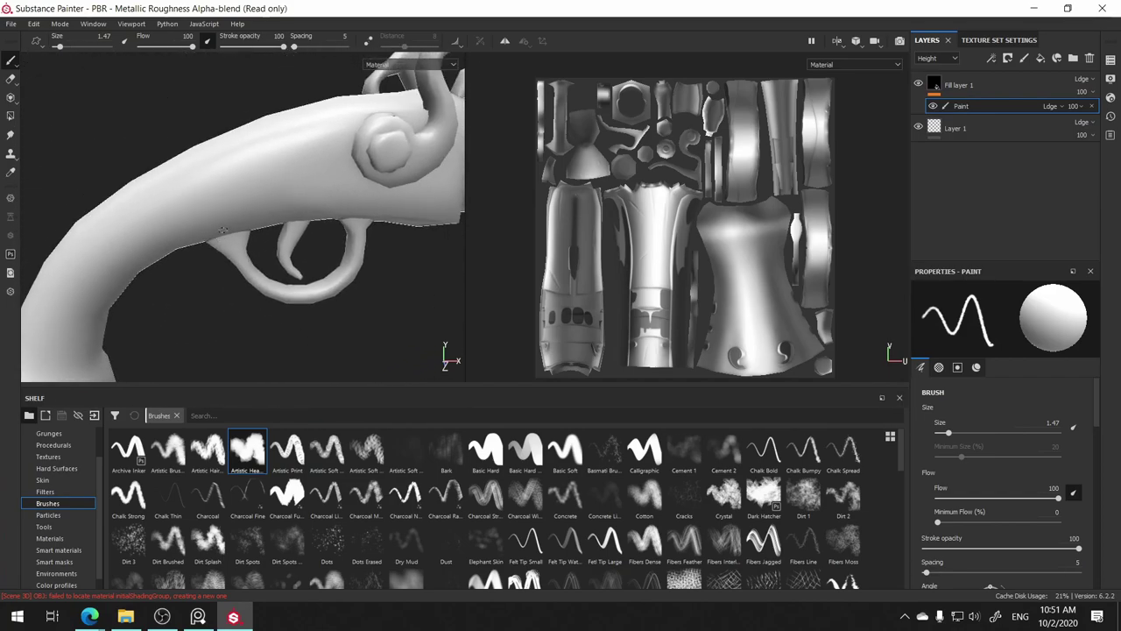
{"action": "scroll", "coordinate": [224, 230], "scroll_direction": "up", "scroll_amount": 2}
{"action": "scroll", "coordinate": [224, 228], "scroll_direction": "up", "scroll_amount": 2}
{"action": "scroll", "coordinate": [226, 226], "scroll_direction": "up", "scroll_amount": 2}
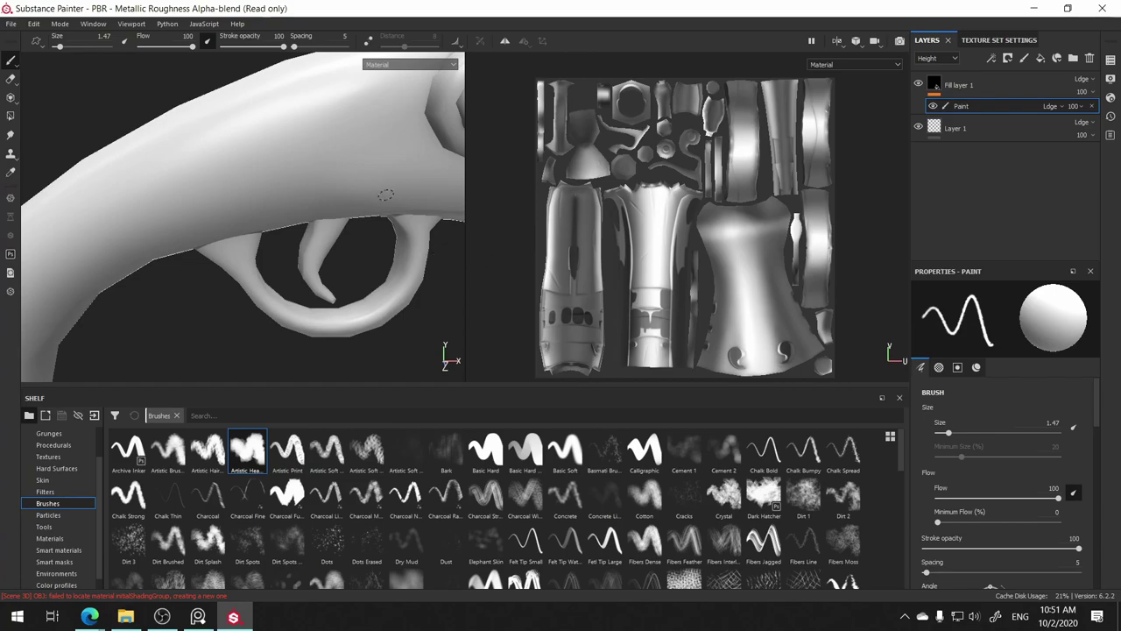
{"action": "mouse_move", "coordinate": [386, 194]}
{"action": "left_mouse_down", "text": "alt"}
{"action": "mouse_move", "coordinate": [354, 234]}
{"action": "mouse_move", "coordinate": [288, 244]}
{"action": "mouse_move", "coordinate": [316, 317]}
{"action": "mouse_move", "coordinate": [300, 278]}
{"action": "mouse_move", "coordinate": [388, 272]}
{"action": "left_mouse_up", "text": "alt"}
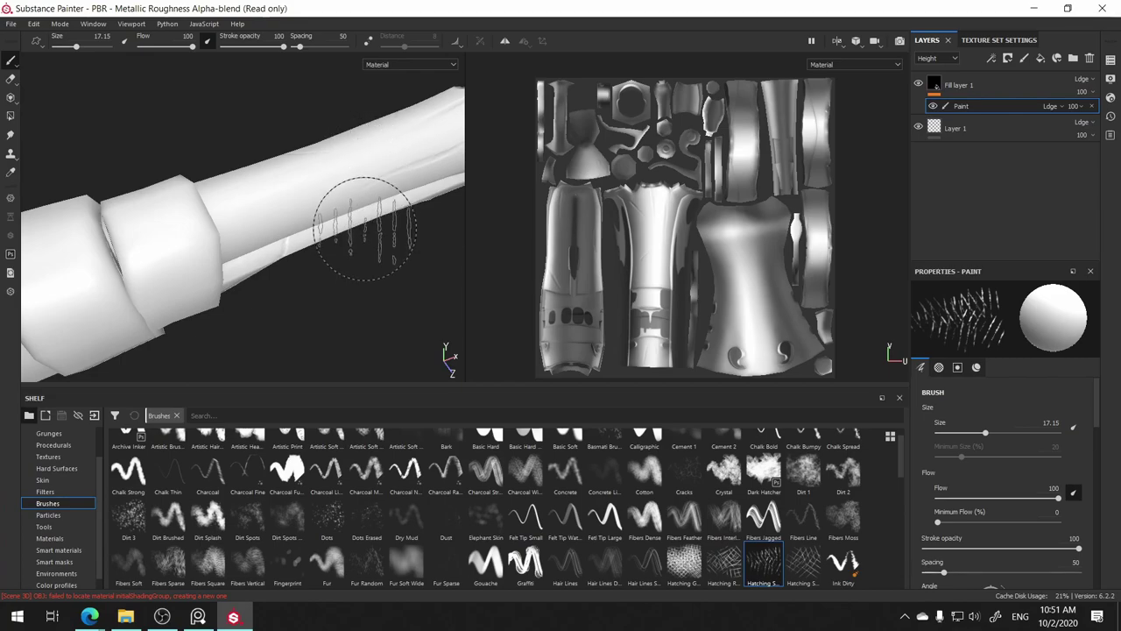
- Try two Hatching brushes with strokes across the barrel, and save the project
{"action": "mouse_move", "coordinate": [362, 220]}
{"action": "left_mouse_down", "text": "alt"}
{"action": "mouse_move", "coordinate": [308, 242]}
{"action": "mouse_move", "coordinate": [321, 200]}
{"action": "left_mouse_up", "text": "alt"}
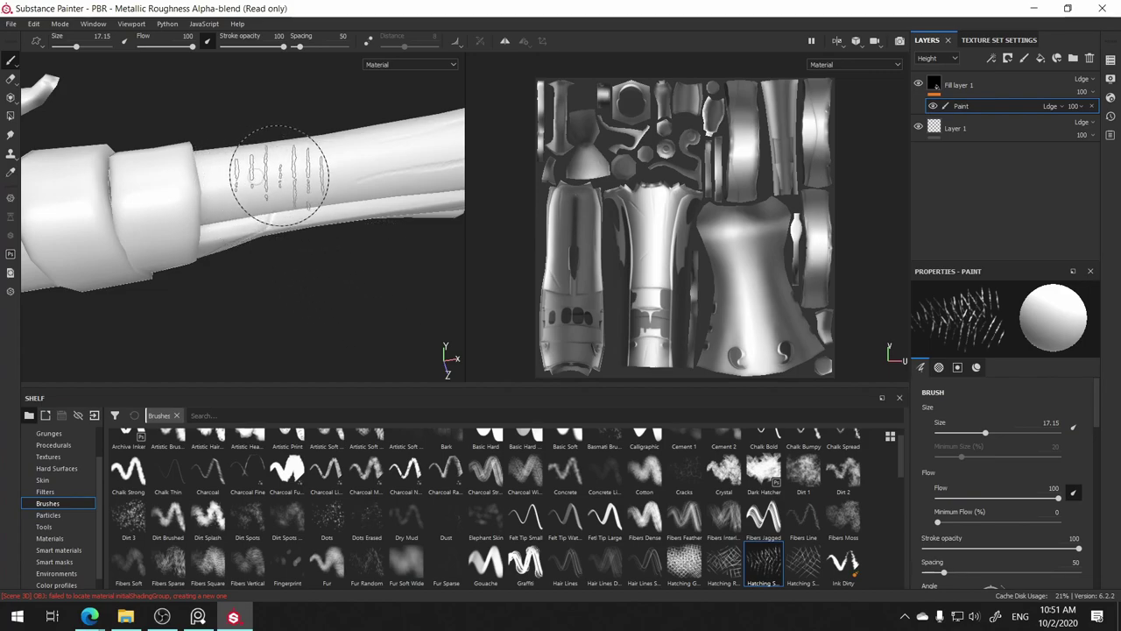
{"action": "left_click_drag", "start_coordinate": [257, 182], "coordinate": [294, 175]}
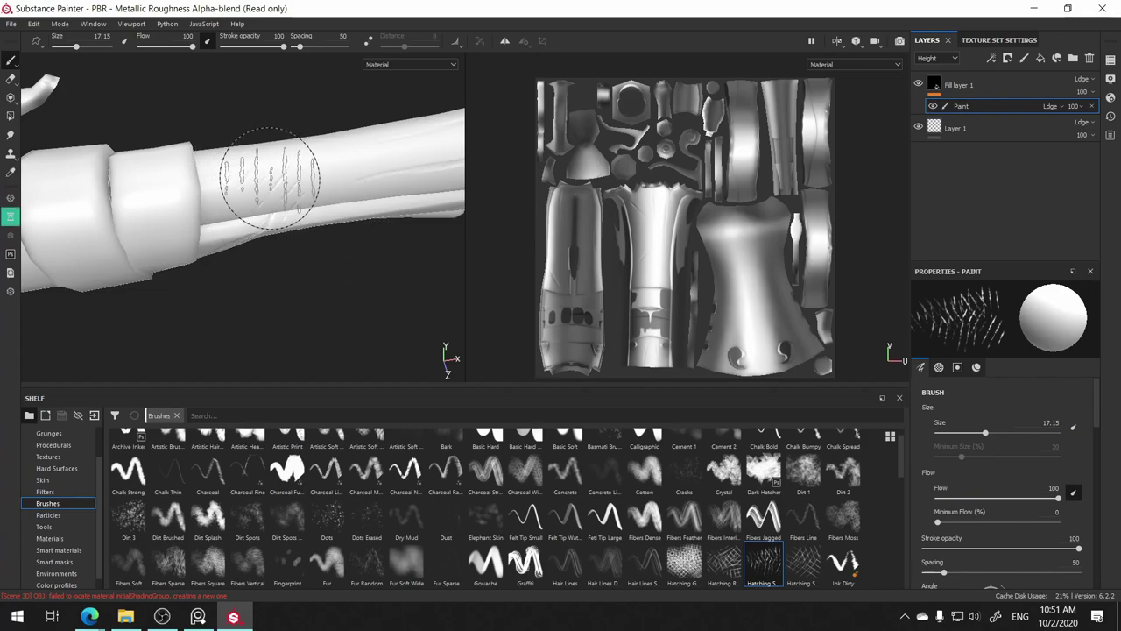
{"action": "mouse_move", "coordinate": [370, 296]}
{"action": "left_mouse_down", "text": "alt"}
{"action": "mouse_move", "coordinate": [248, 266]}
{"action": "mouse_move", "coordinate": [303, 258]}
{"action": "mouse_move", "coordinate": [420, 298]}
{"action": "left_mouse_up", "text": "alt"}
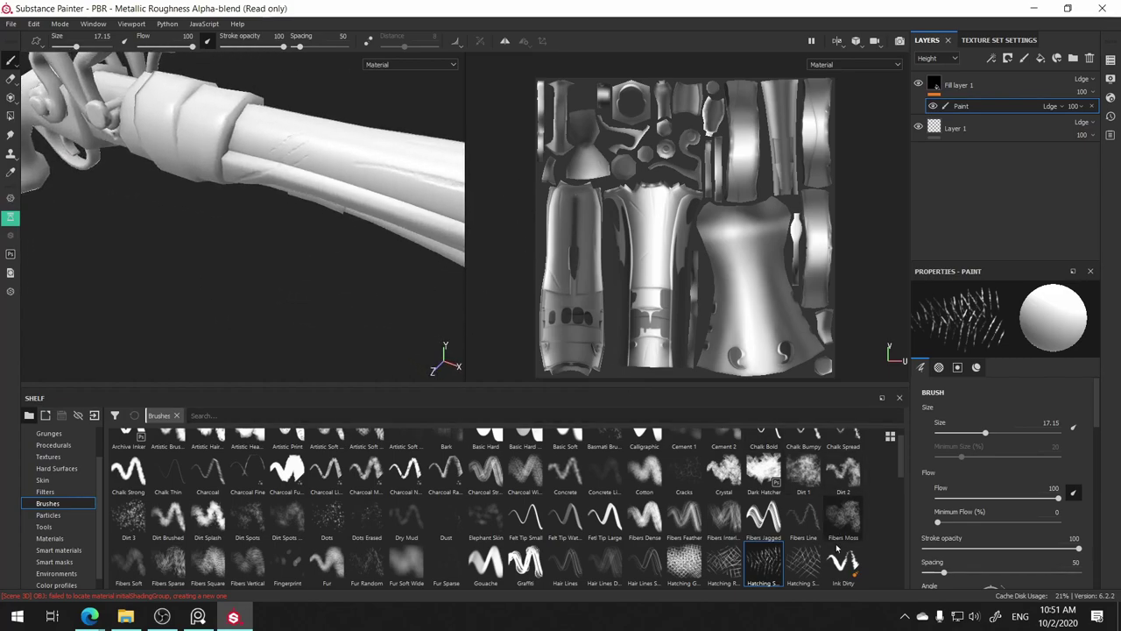
{"action": "left_click", "coordinate": [803, 561]}
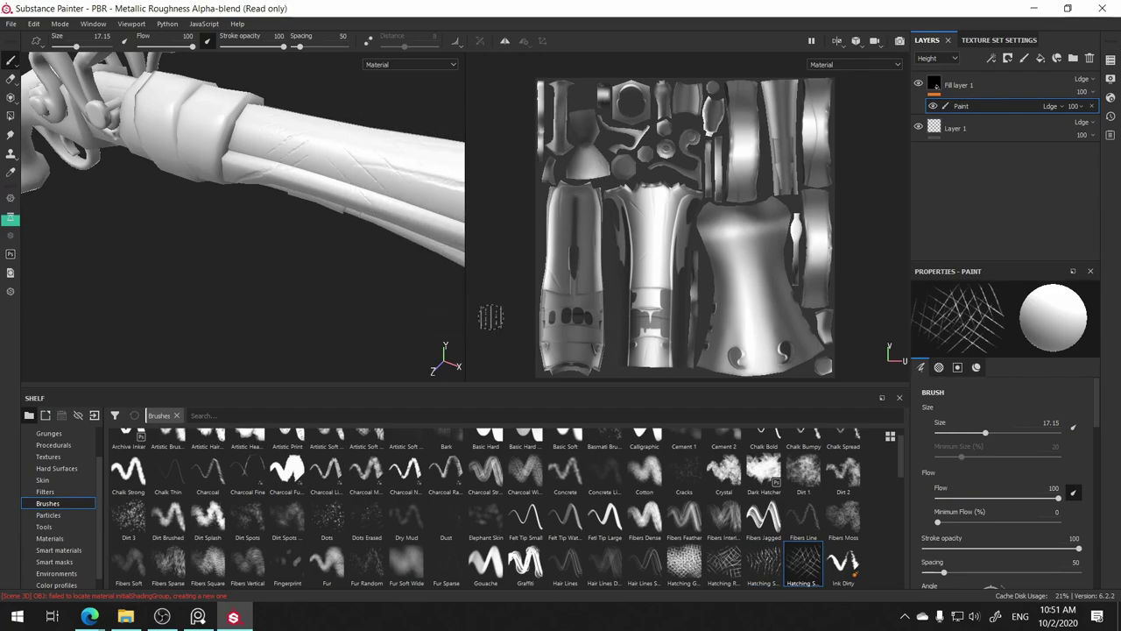
{"action": "mouse_move", "coordinate": [490, 317]}
{"action": "left_mouse_down", "text": "alt"}
{"action": "mouse_move", "coordinate": [345, 305]}
{"action": "mouse_move", "coordinate": [253, 325]}
{"action": "mouse_move", "coordinate": [66, 246]}
{"action": "mouse_move", "coordinate": [143, 273]}
{"action": "left_mouse_up", "text": "alt"}
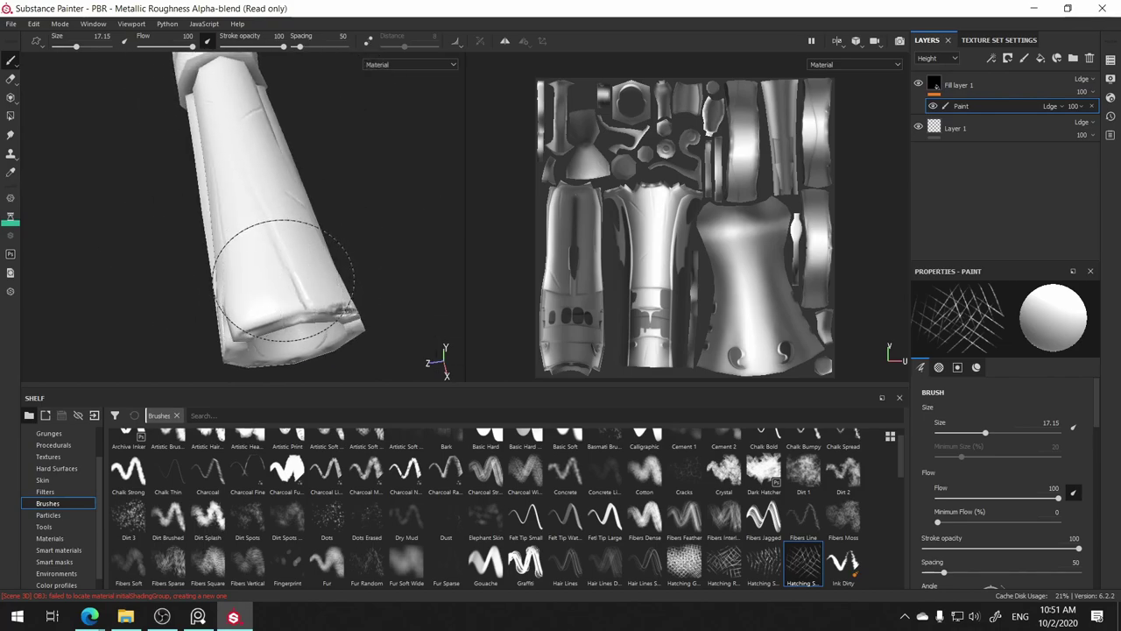
{"action": "left_click_drag", "start_coordinate": [292, 265], "coordinate": [325, 251]}
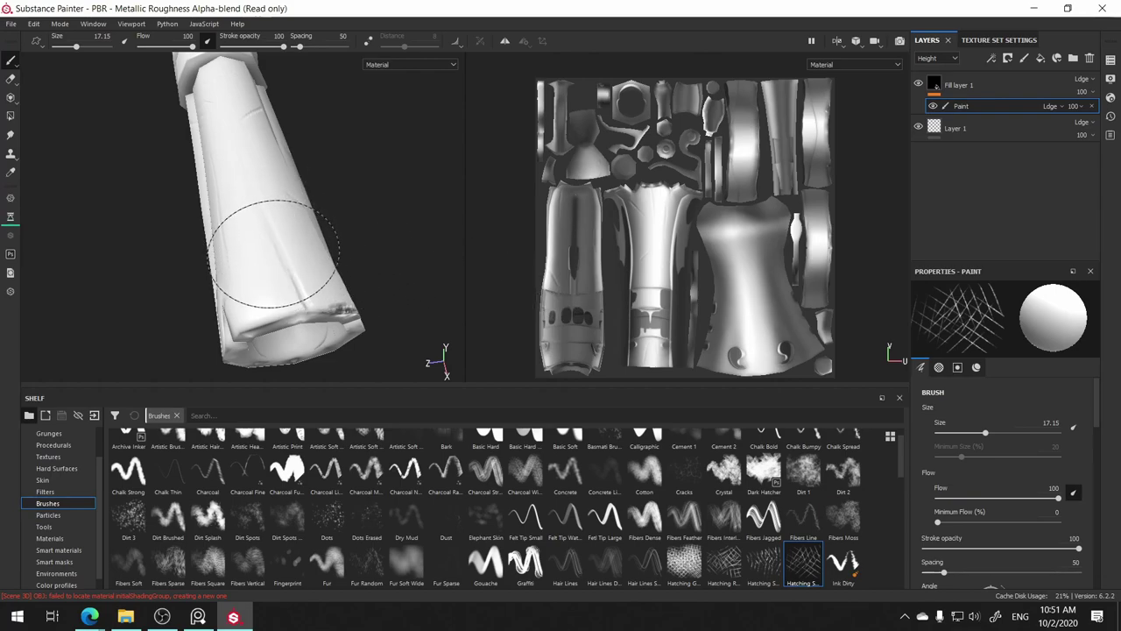
{"action": "key", "text": "ctrl+s"}
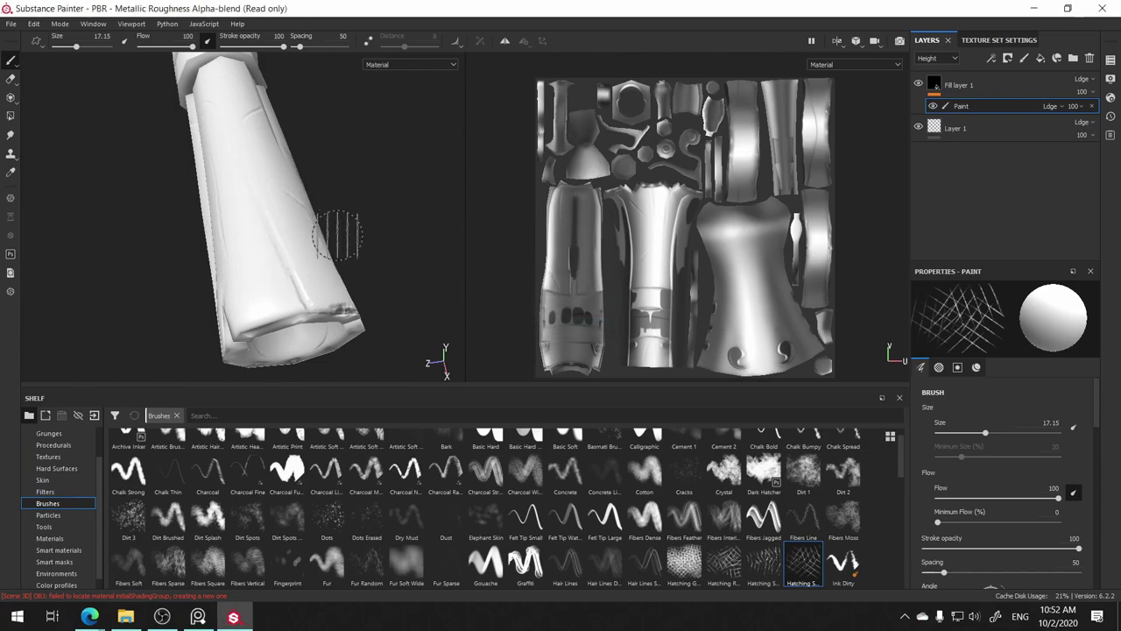
- Test a crosshatch grid brush on the barrel end and undo it
{"action": "left_click_drag", "start_coordinate": [381, 249], "coordinate": [429, 214], "text": "alt"}
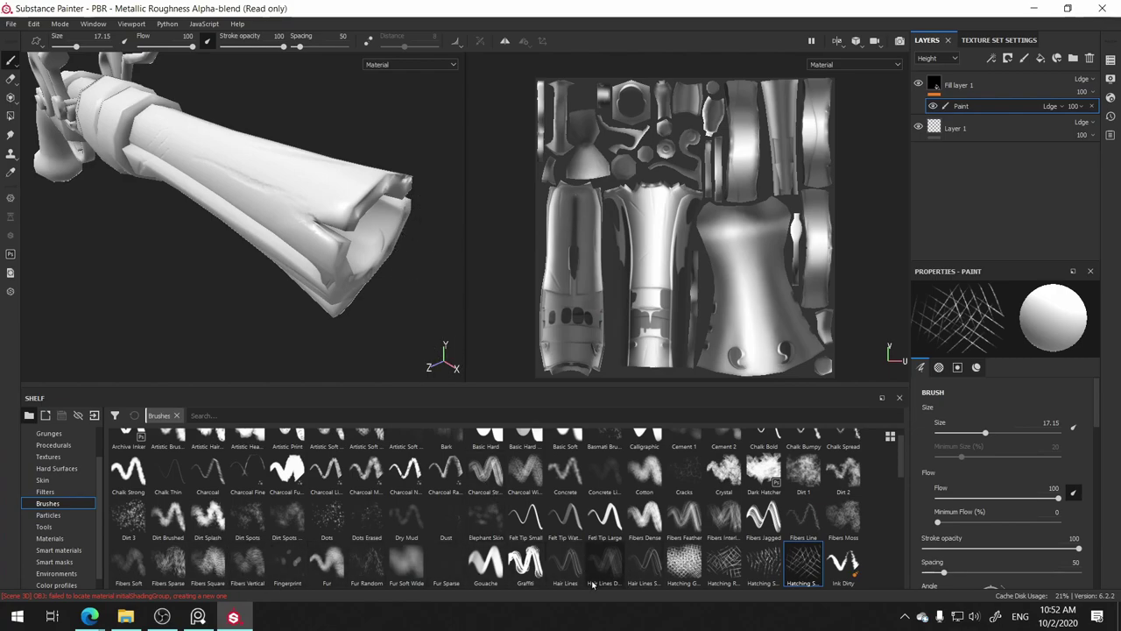
{"action": "left_click", "coordinate": [684, 560]}
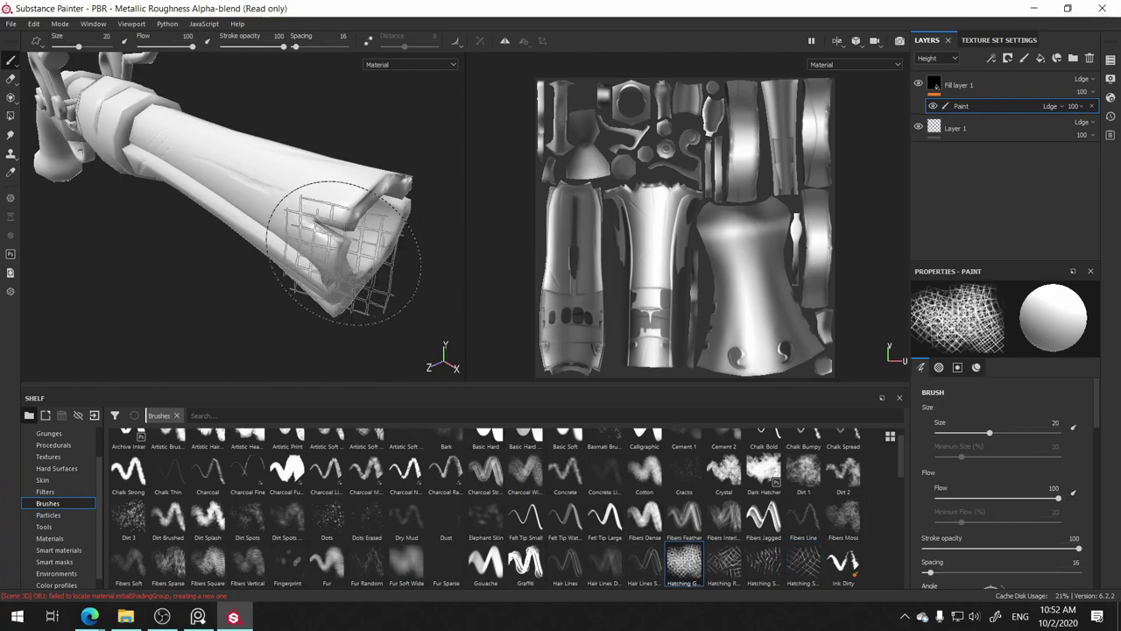
{"action": "left_click", "coordinate": [324, 193]}
{"action": "key", "text": "ctrl+z"}
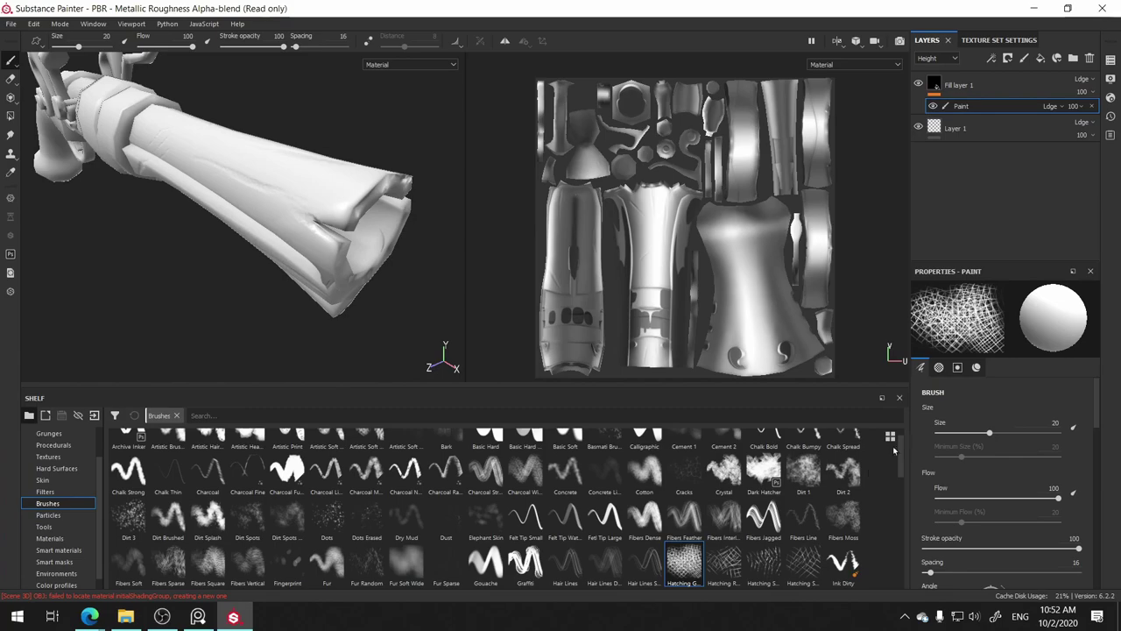
{"action": "left_click_drag", "start_coordinate": [893, 449], "coordinate": [896, 481]}
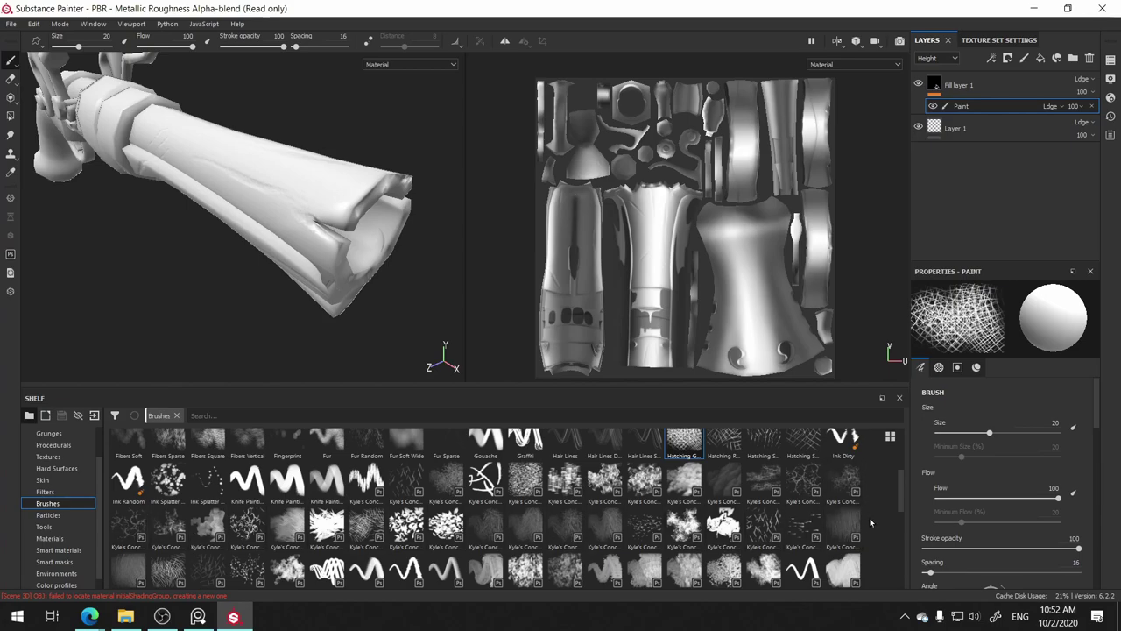
- Try a hair-like Kyle's Concept brush on the stock and undo the strokes
{"action": "left_click", "coordinate": [169, 567]}
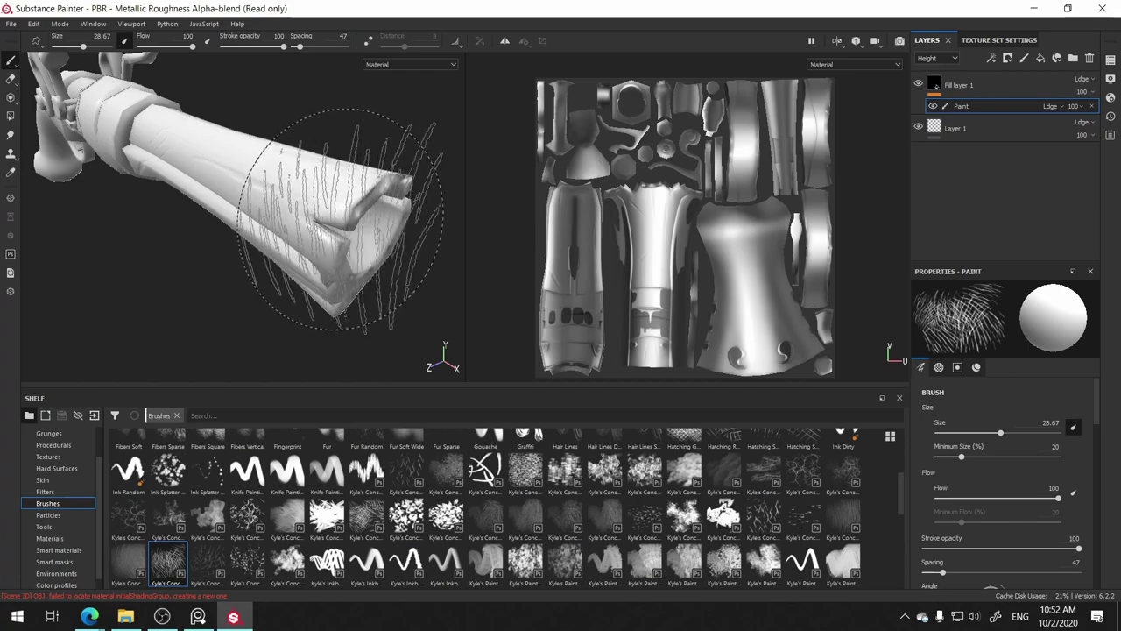
{"action": "mouse_move", "coordinate": [375, 362]}
{"action": "left_mouse_down", "text": "alt"}
{"action": "mouse_move", "coordinate": [362, 333]}
{"action": "mouse_move", "coordinate": [372, 331]}
{"action": "left_mouse_up", "text": "alt"}
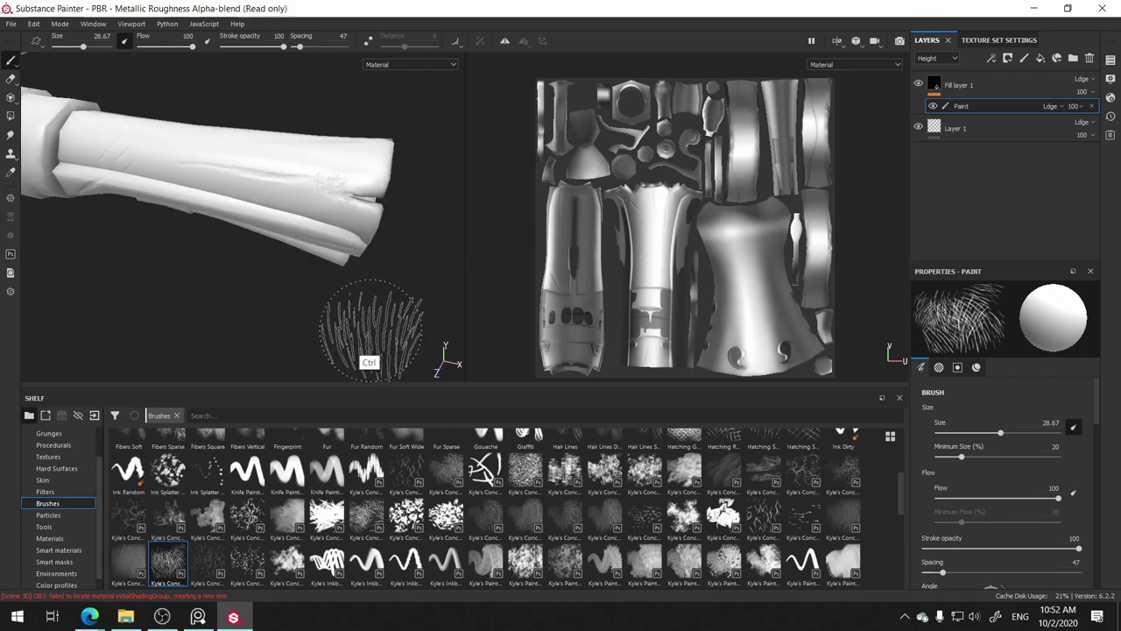
{"action": "left_click", "coordinate": [219, 162]}
{"action": "key", "text": "ctrl+z"}
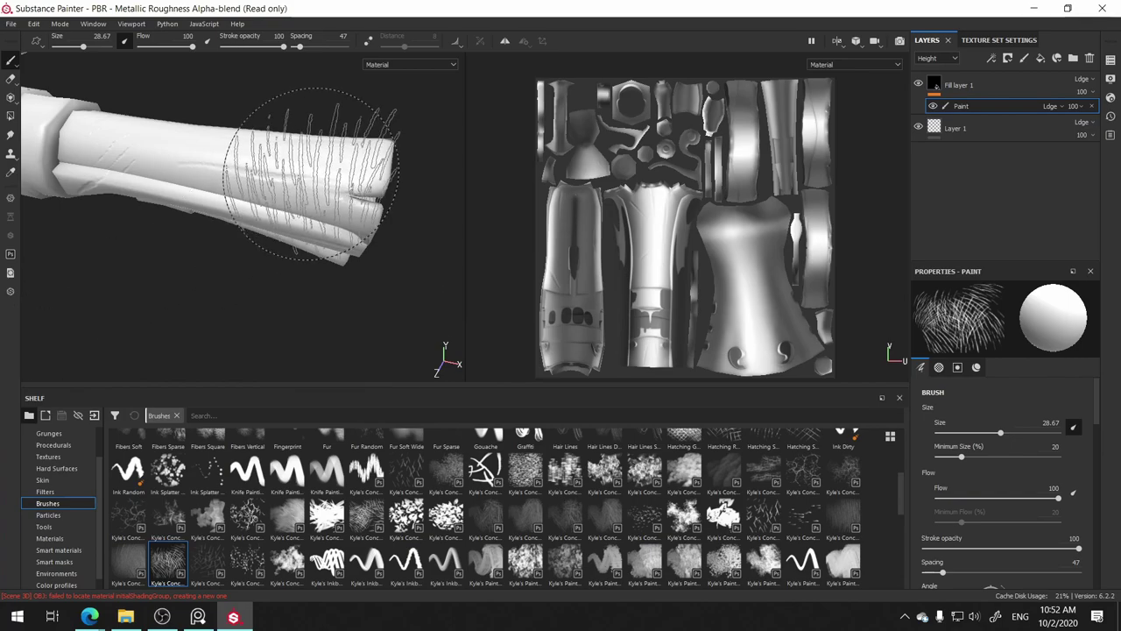
{"action": "mouse_move", "coordinate": [300, 163]}
{"action": "middle_mouse_down", "text": "alt"}
{"action": "mouse_move", "coordinate": [315, 283]}
{"action": "mouse_move", "coordinate": [225, 313]}
{"action": "mouse_move", "coordinate": [386, 285]}
{"action": "middle_mouse_up", "text": "alt"}
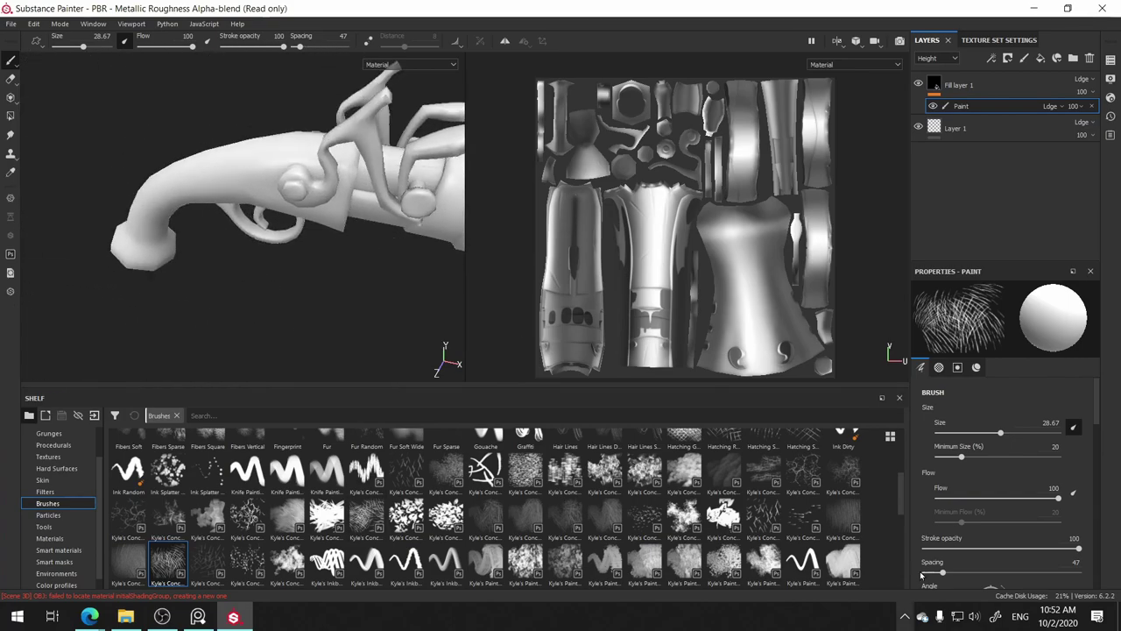
- Choose the Pollock splatter brush at size 34.46 and dab splatter bumps onto the barrel
{"action": "scroll", "coordinate": [828, 523], "scroll_direction": "down", "scroll_amount": 5}
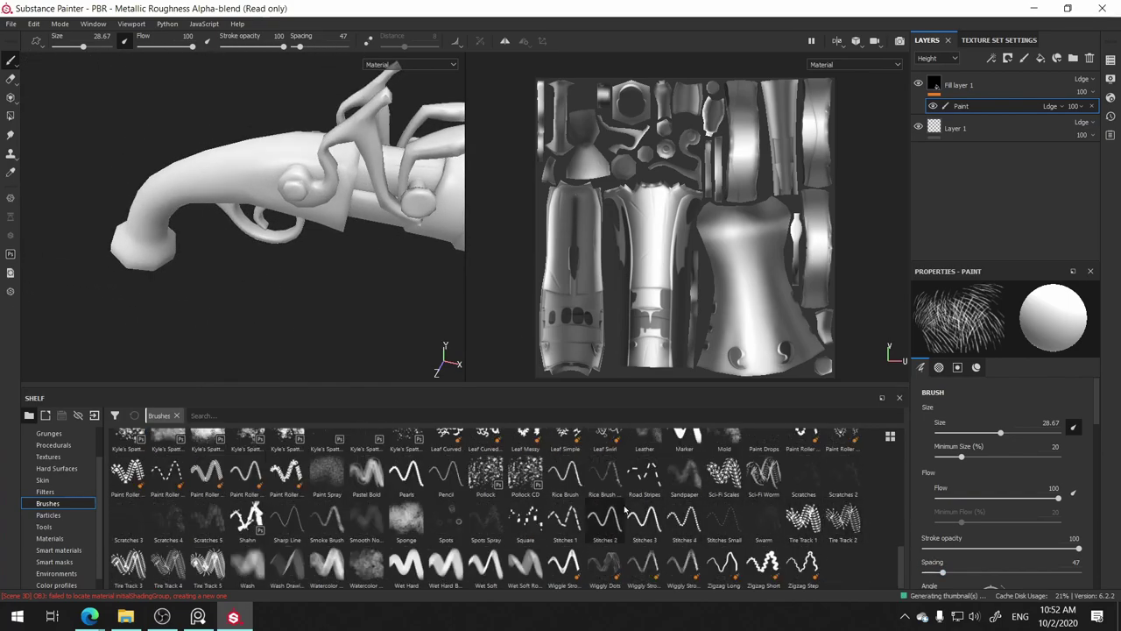
{"action": "left_click", "coordinate": [485, 469]}
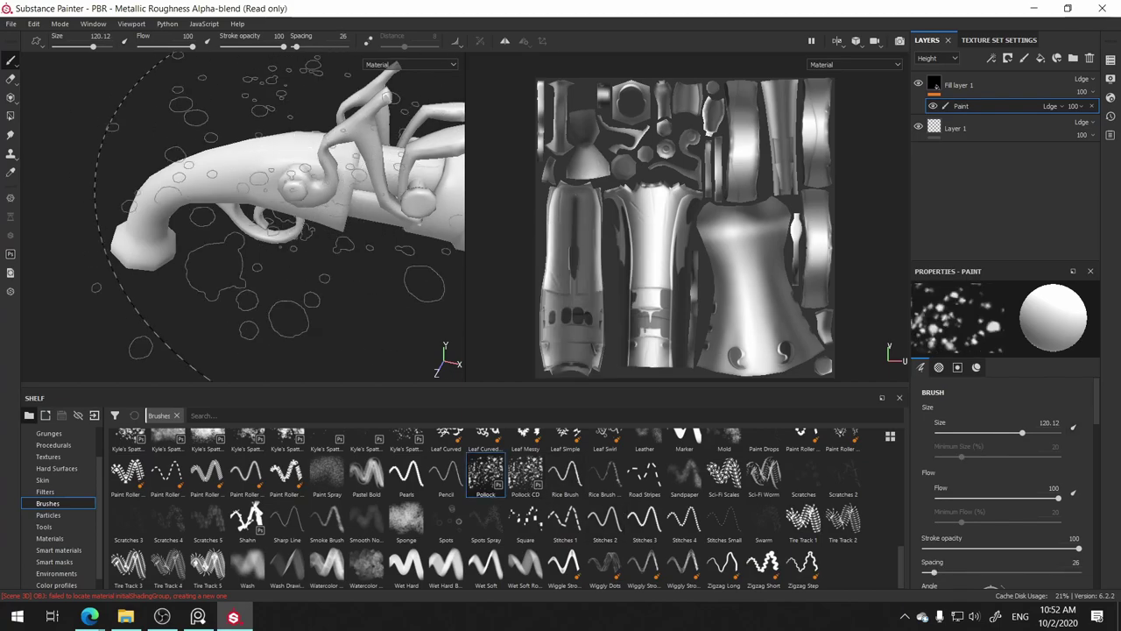
{"action": "mouse_move", "coordinate": [228, 280]}
{"action": "left_mouse_down", "text": "alt"}
{"action": "mouse_move", "coordinate": [200, 309]}
{"action": "mouse_move", "coordinate": [117, 290]}
{"action": "left_mouse_up", "text": "alt"}
{"action": "left_click_drag", "start_coordinate": [387, 263], "coordinate": [289, 265], "text": "alt"}
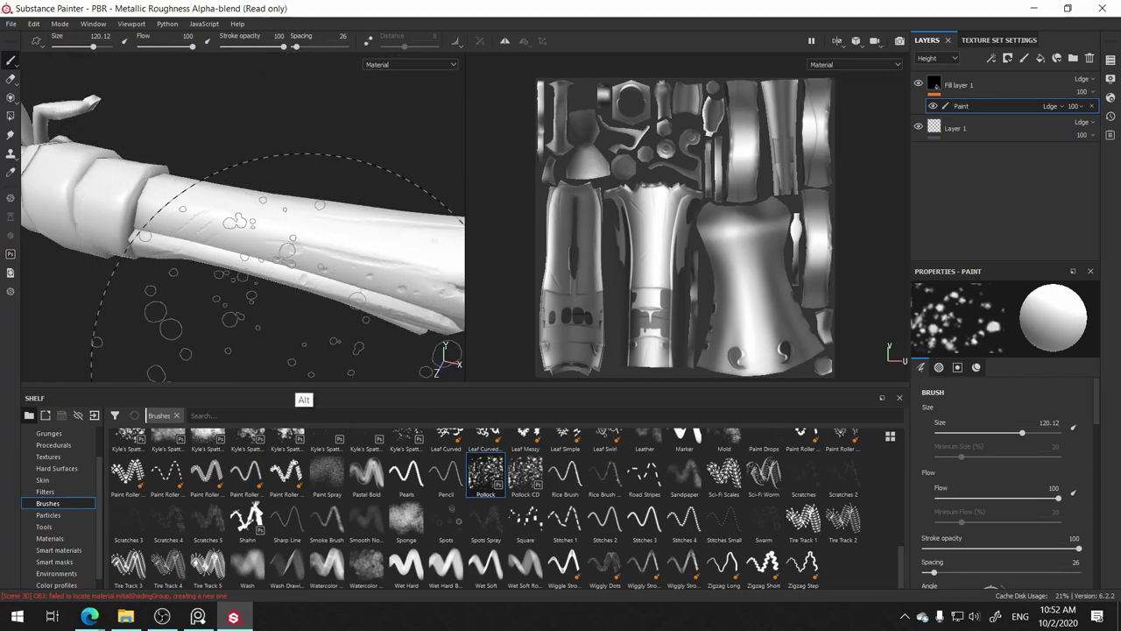
{"action": "mouse_move", "coordinate": [283, 387]}
{"action": "left_mouse_down", "text": "alt"}
{"action": "mouse_move", "coordinate": [275, 338]}
{"action": "mouse_move", "coordinate": [349, 351]}
{"action": "left_mouse_up", "text": "alt"}
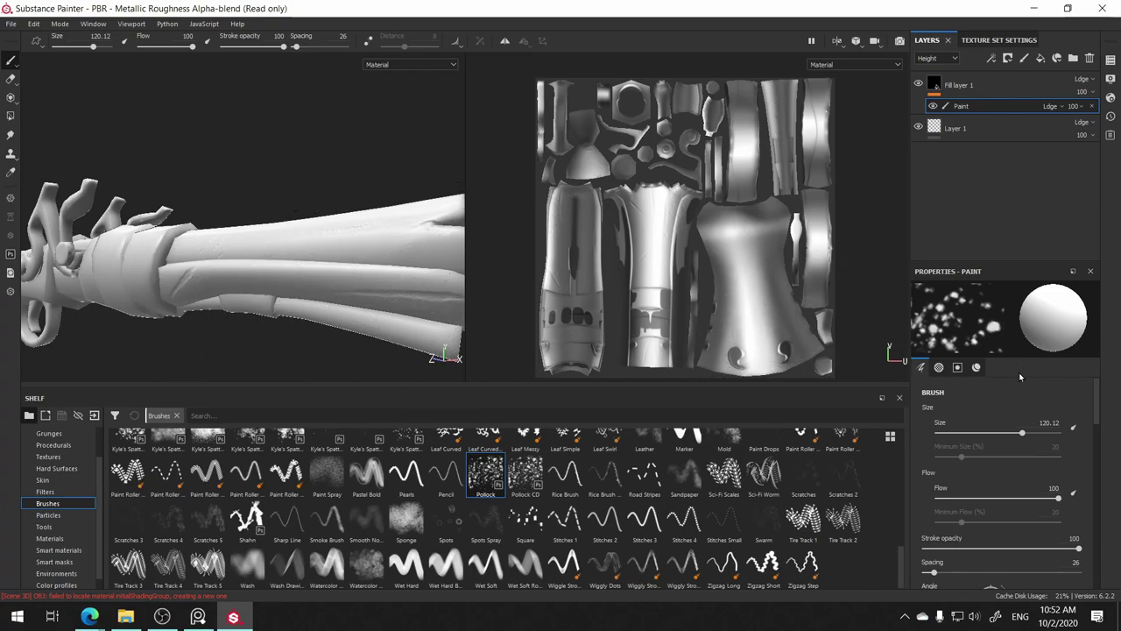
{"action": "left_click_drag", "start_coordinate": [1017, 435], "coordinate": [979, 429]}
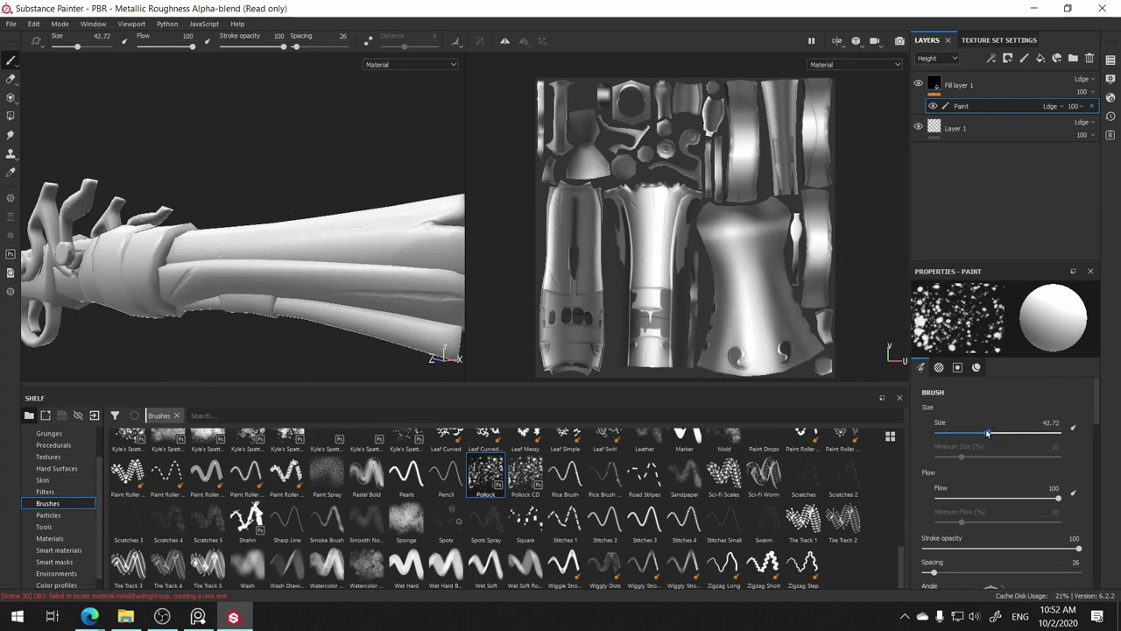
{"action": "mouse_move", "coordinate": [376, 257]}
{"action": "left_mouse_down"}
{"action": "mouse_move", "coordinate": [364, 258]}
{"action": "mouse_move", "coordinate": [364, 276]}
{"action": "left_mouse_up"}
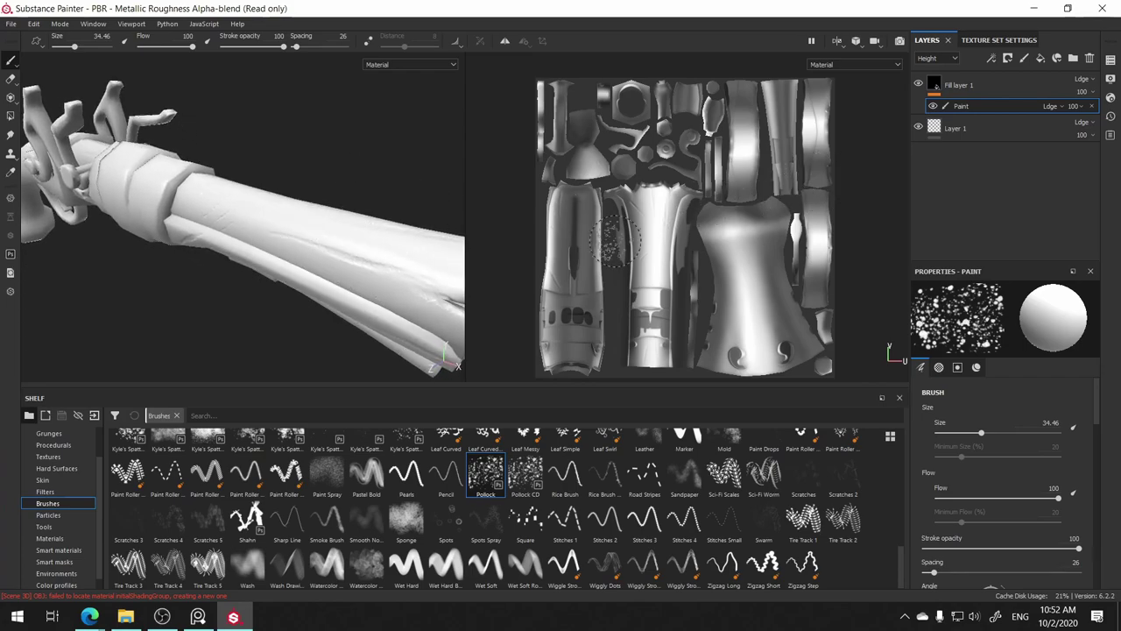
- Toggle the Paint effect's visibility to compare, then reselect Fill layer 1
{"action": "left_click", "coordinate": [933, 106]}
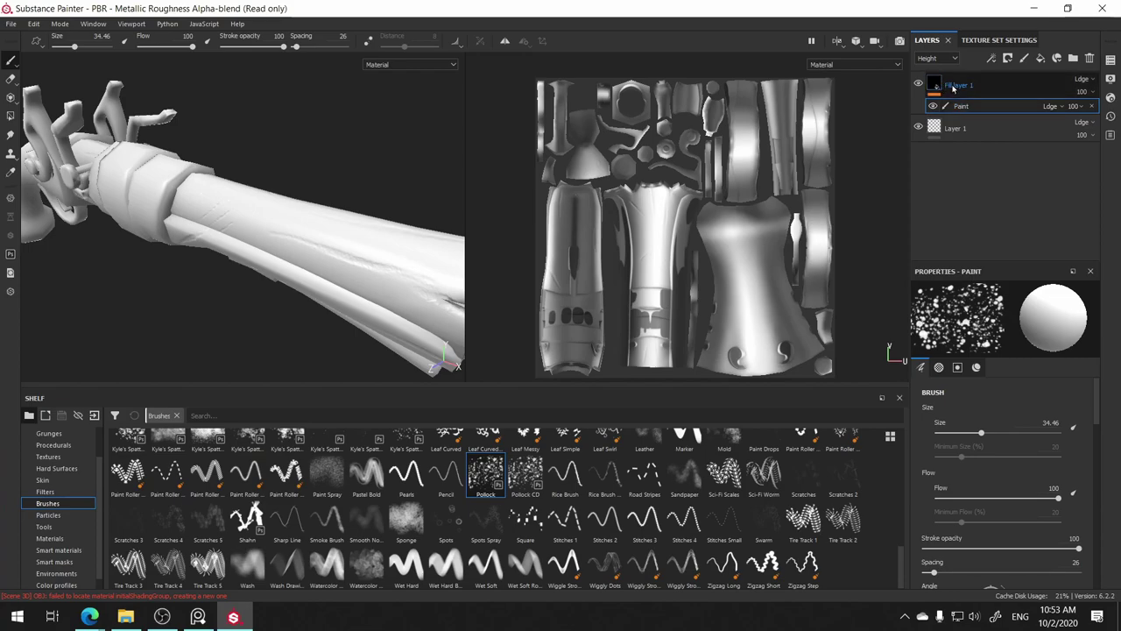
{"action": "middle_click", "coordinate": [953, 87]}
{"action": "left_click", "coordinate": [953, 99]}
{"action": "left_click", "coordinate": [954, 87]}
- Add a second Paint effect to Fill layer 1 and set a negative height for it
{"action": "right_click", "coordinate": [958, 86]}
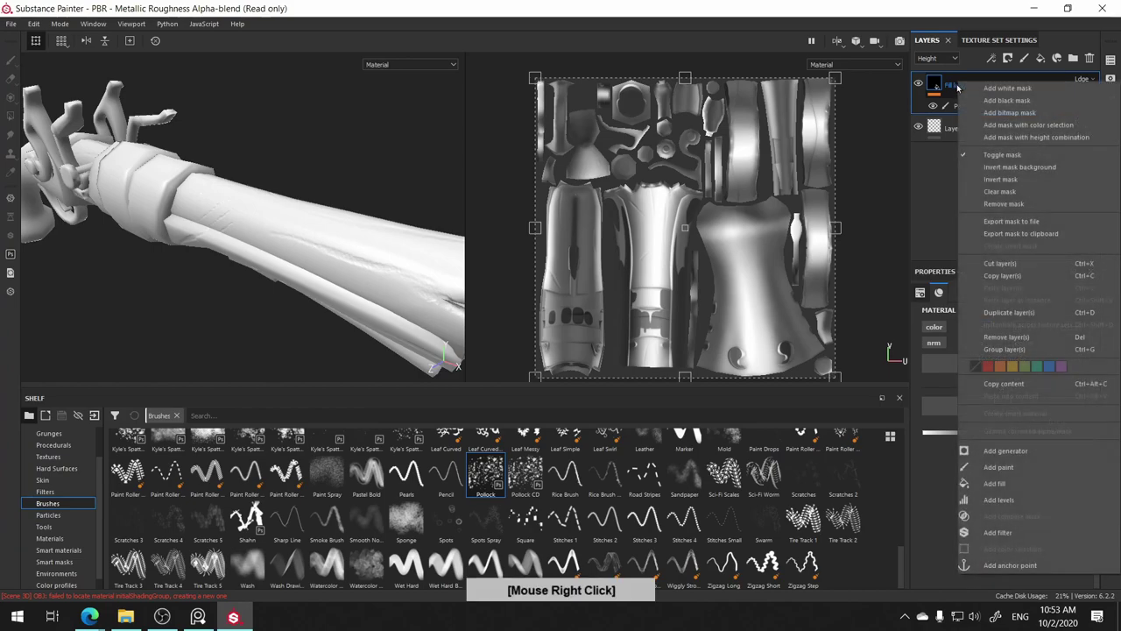
{"action": "left_click", "coordinate": [998, 467]}
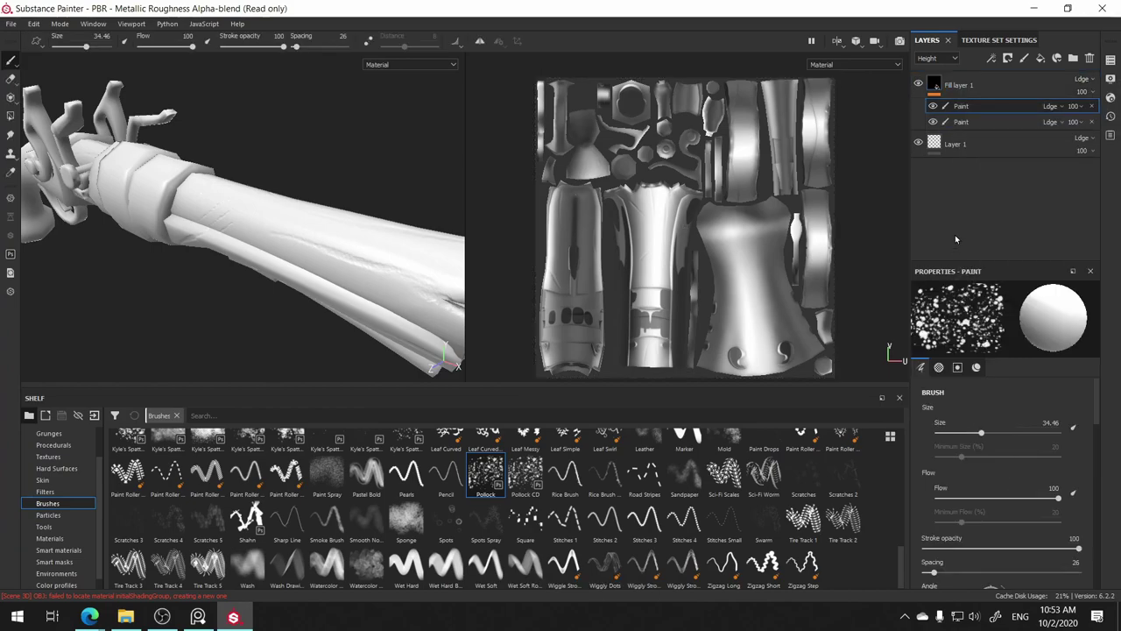
{"action": "left_click_drag", "start_coordinate": [1097, 407], "coordinate": [1093, 580]}
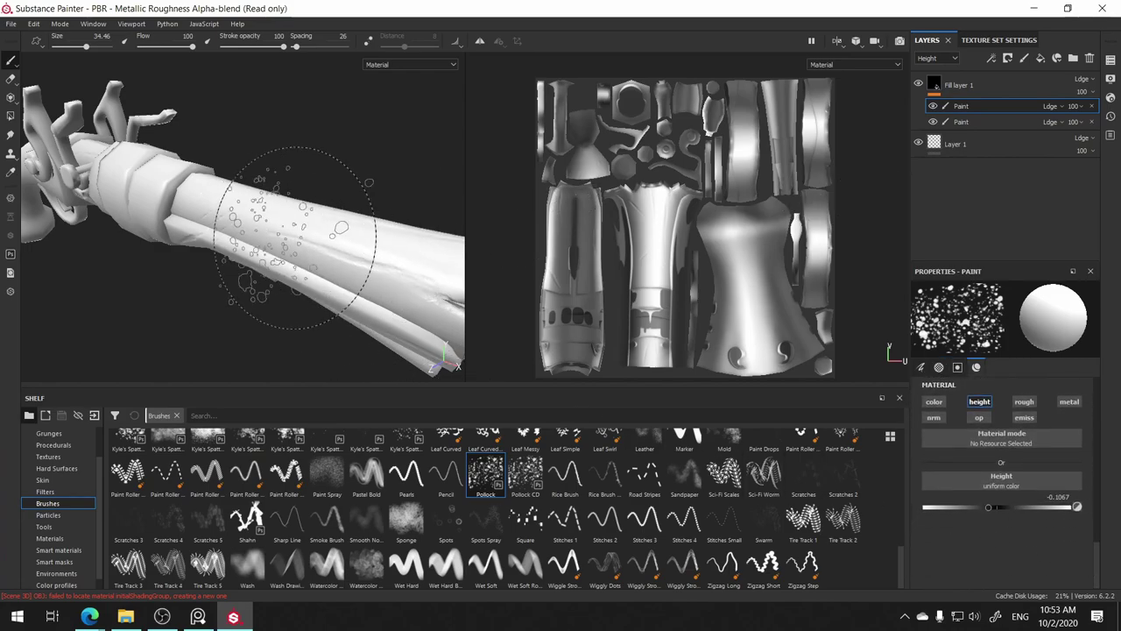
- Orbit and zoom to a close, flat side view of the barrel tube
{"action": "mouse_move", "coordinate": [375, 237]}
{"action": "left_mouse_down", "text": "alt"}
{"action": "mouse_move", "coordinate": [377, 298]}
{"action": "mouse_move", "coordinate": [373, 205]}
{"action": "mouse_move", "coordinate": [430, 175]}
{"action": "mouse_move", "coordinate": [451, 306]}
{"action": "left_mouse_up", "text": "alt"}
{"action": "mouse_move", "coordinate": [414, 265]}
{"action": "left_mouse_down", "text": "alt"}
{"action": "mouse_move", "coordinate": [288, 248]}
{"action": "mouse_move", "coordinate": [350, 293]}
{"action": "mouse_move", "coordinate": [197, 265]}
{"action": "mouse_move", "coordinate": [248, 196]}
{"action": "mouse_move", "coordinate": [213, 200]}
{"action": "mouse_move", "coordinate": [244, 160]}
{"action": "mouse_move", "coordinate": [278, 196]}
{"action": "left_mouse_up", "text": "alt"}
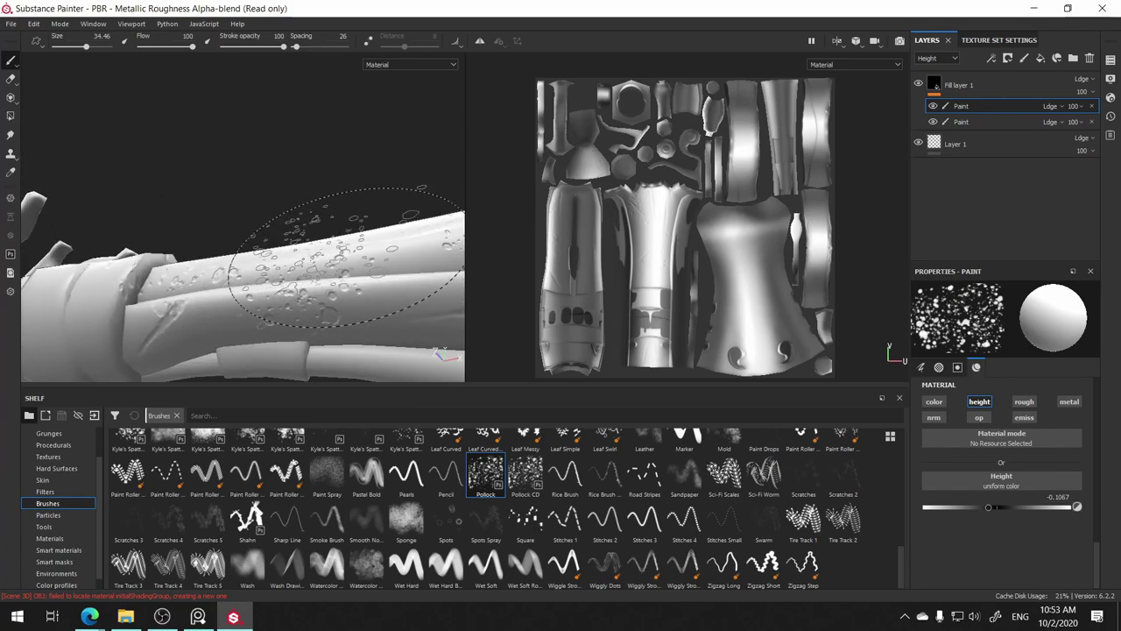
{"action": "mouse_move", "coordinate": [346, 255]}
{"action": "left_mouse_down", "text": "alt"}
{"action": "mouse_move", "coordinate": [293, 125]}
{"action": "mouse_move", "coordinate": [163, 138]}
{"action": "mouse_move", "coordinate": [234, 149]}
{"action": "left_mouse_up", "text": "alt"}
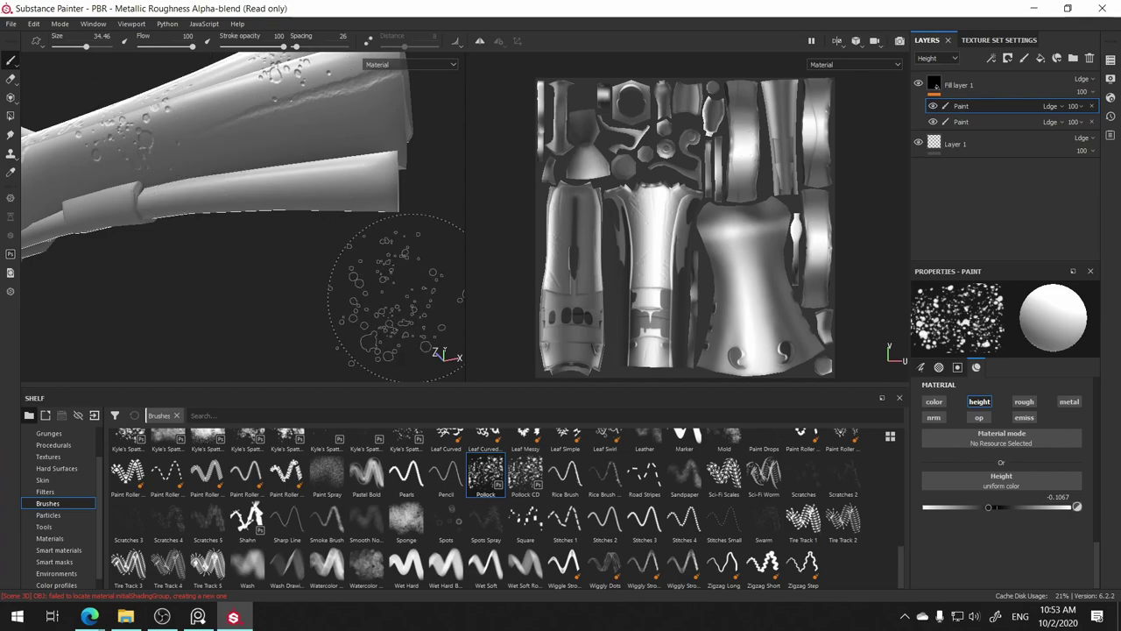
{"action": "mouse_move", "coordinate": [213, 262]}
{"action": "left_mouse_down", "text": "alt"}
{"action": "mouse_move", "coordinate": [200, 288]}
{"action": "mouse_move", "coordinate": [214, 306]}
{"action": "left_mouse_up", "text": "alt"}
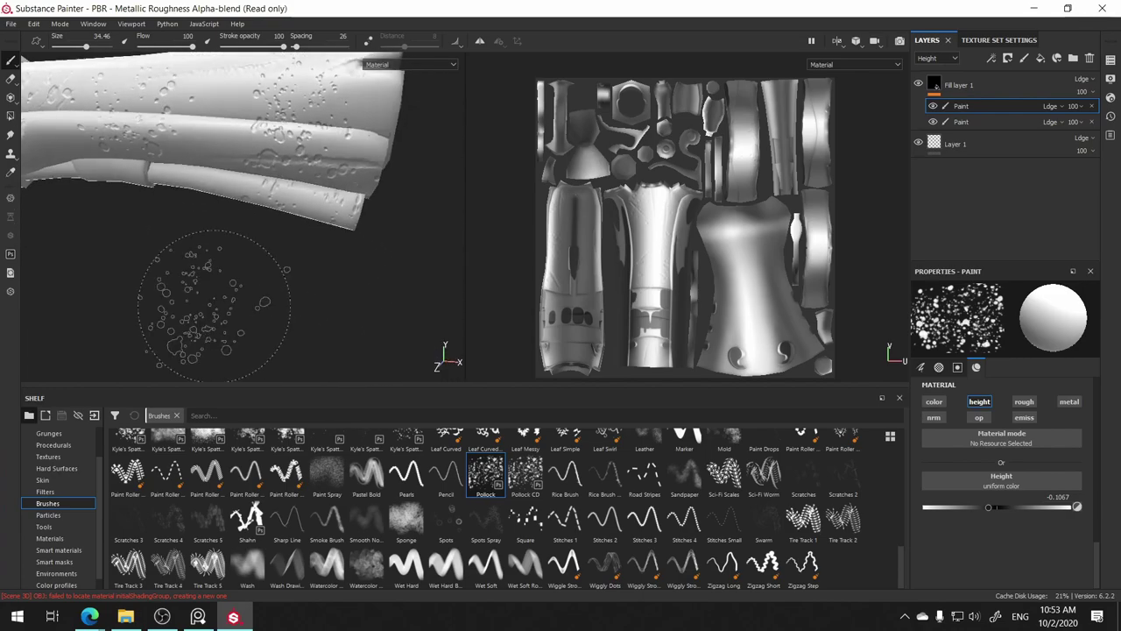
{"action": "scroll", "coordinate": [542, 261], "scroll_direction": "up", "scroll_amount": 2}
{"action": "scroll", "coordinate": [263, 158], "scroll_direction": "down", "scroll_amount": 2}
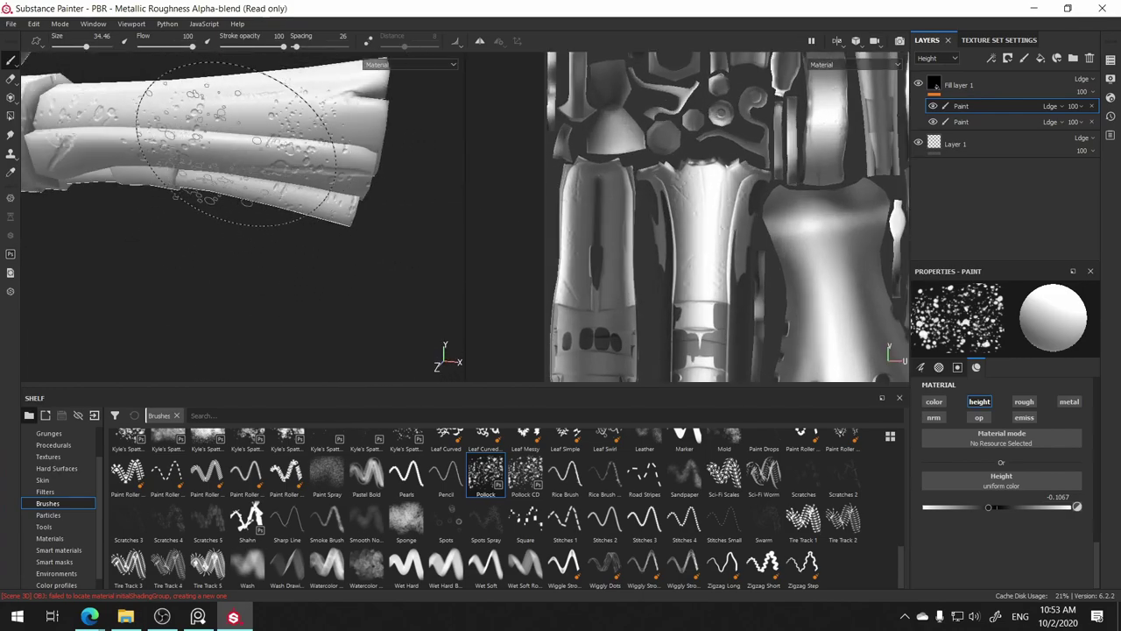
{"action": "scroll", "coordinate": [263, 219], "scroll_direction": "down", "scroll_amount": 2}
{"action": "scroll", "coordinate": [219, 263], "scroll_direction": "down", "scroll_amount": 2}
{"action": "scroll", "coordinate": [275, 251], "scroll_direction": "down", "scroll_amount": 2}
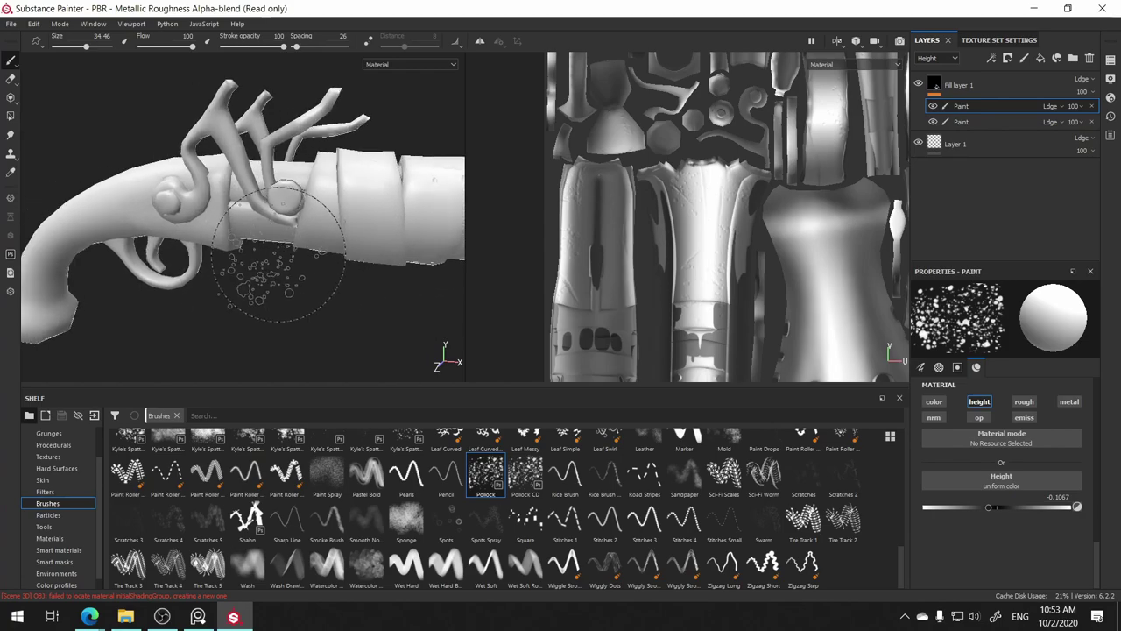
- Orbit around the pistol and grip, then lower the Pollock splatter height to -0.0514
{"action": "mouse_move", "coordinate": [302, 254]}
{"action": "left_mouse_down", "text": "alt"}
{"action": "mouse_move", "coordinate": [236, 250]}
{"action": "mouse_move", "coordinate": [319, 175]}
{"action": "left_mouse_up", "text": "alt"}
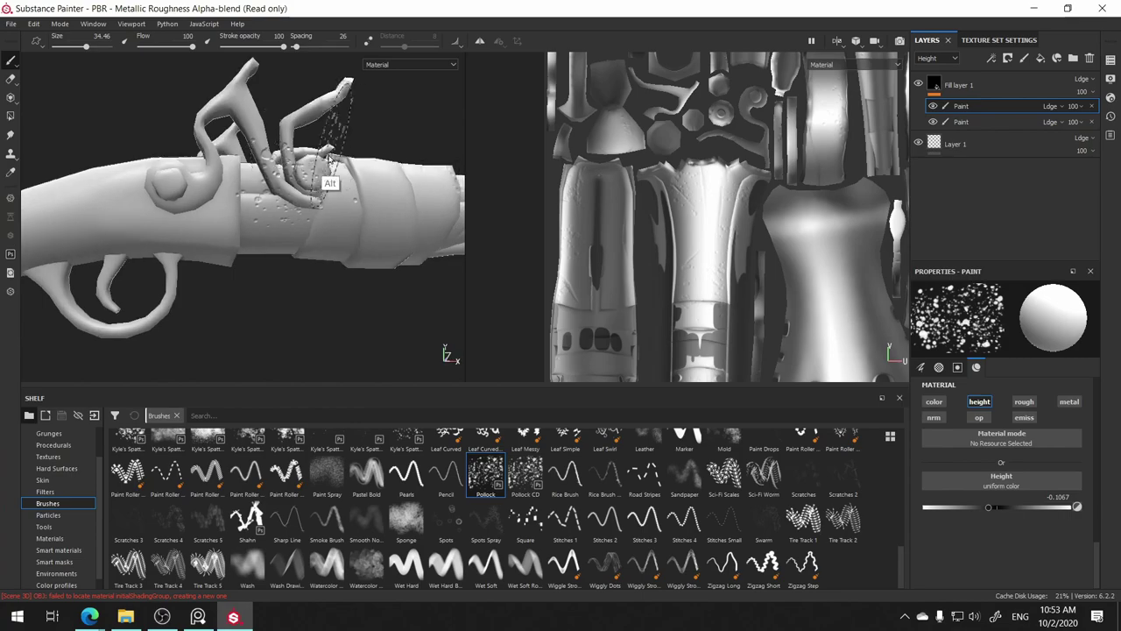
{"action": "mouse_move", "coordinate": [247, 309]}
{"action": "left_mouse_down", "text": "alt"}
{"action": "mouse_move", "coordinate": [306, 325]}
{"action": "mouse_move", "coordinate": [254, 377]}
{"action": "mouse_move", "coordinate": [345, 201]}
{"action": "left_mouse_up", "text": "alt"}
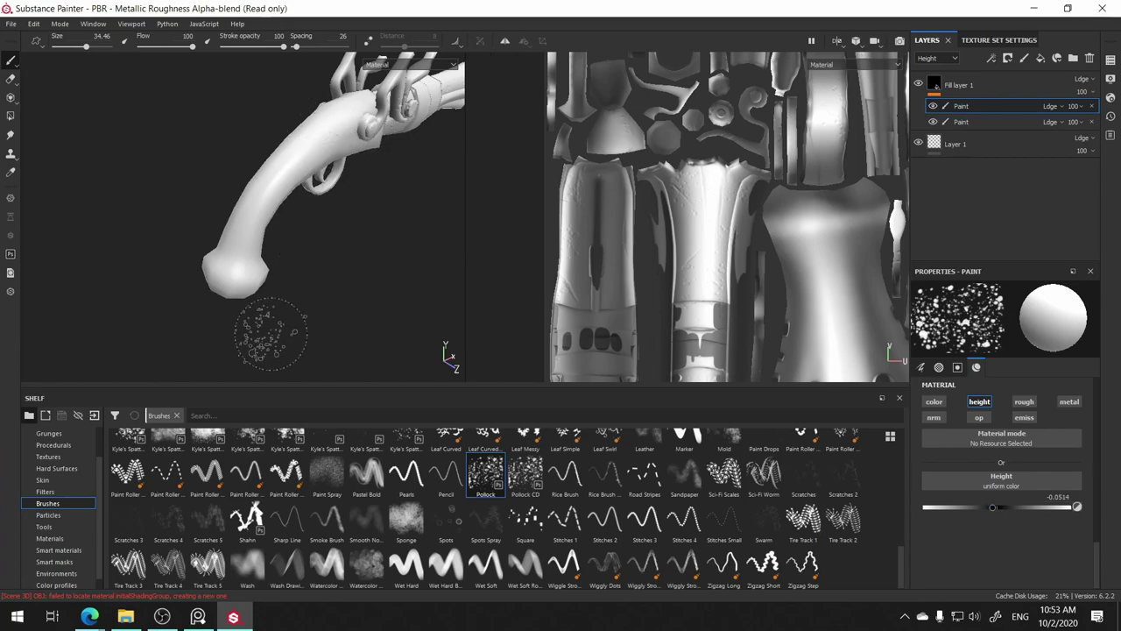
{"action": "mouse_move", "coordinate": [263, 337]}
{"action": "left_mouse_down", "text": "alt"}
{"action": "mouse_move", "coordinate": [408, 283]}
{"action": "mouse_move", "coordinate": [416, 233]}
{"action": "mouse_move", "coordinate": [359, 263]}
{"action": "left_mouse_up", "text": "alt"}
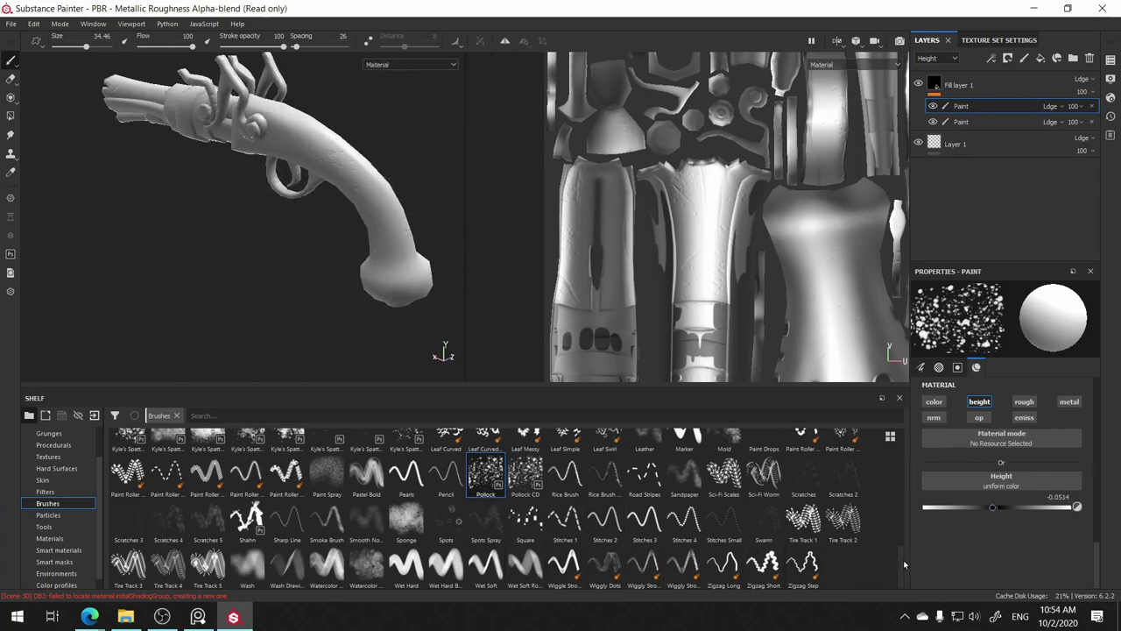
{"action": "scroll", "coordinate": [902, 558], "scroll_direction": "up", "scroll_amount": 1}
{"action": "left_click_drag", "start_coordinate": [903, 555], "coordinate": [889, 458]}
- Try the Cracks brush, then give the second Paint effect the Dots brush
{"action": "scroll", "coordinate": [889, 458], "scroll_direction": "up", "scroll_amount": 1}
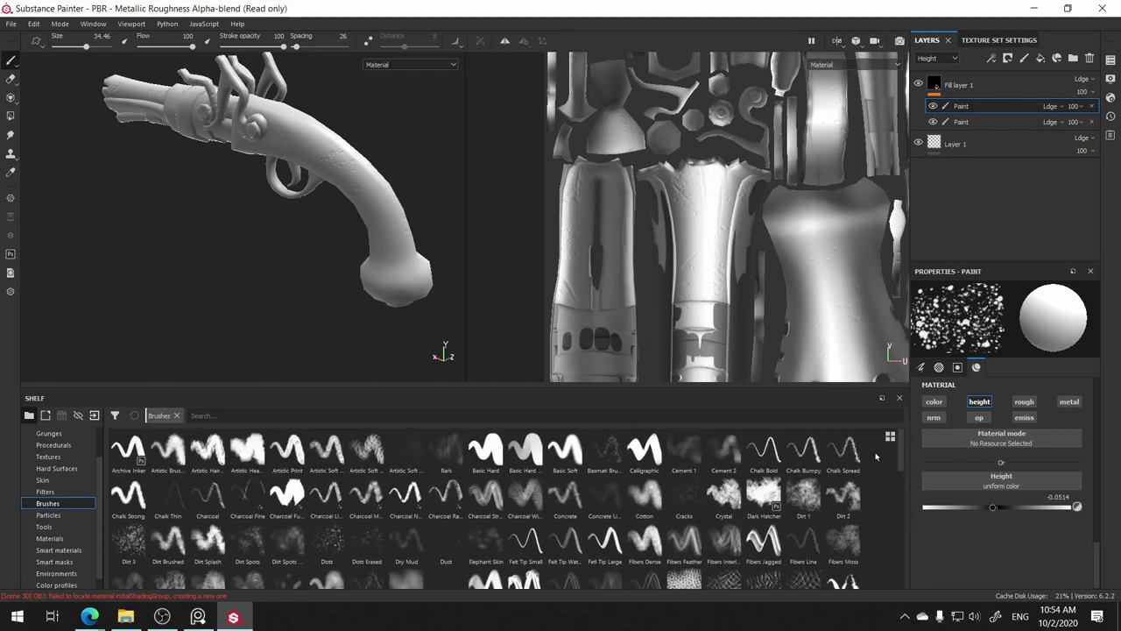
{"action": "left_click", "coordinate": [684, 493]}
{"action": "scroll", "coordinate": [334, 282], "scroll_direction": "up", "scroll_amount": 3}
{"action": "scroll", "coordinate": [510, 239], "scroll_direction": "up", "scroll_amount": 3}
{"action": "left_click", "coordinate": [960, 122]}
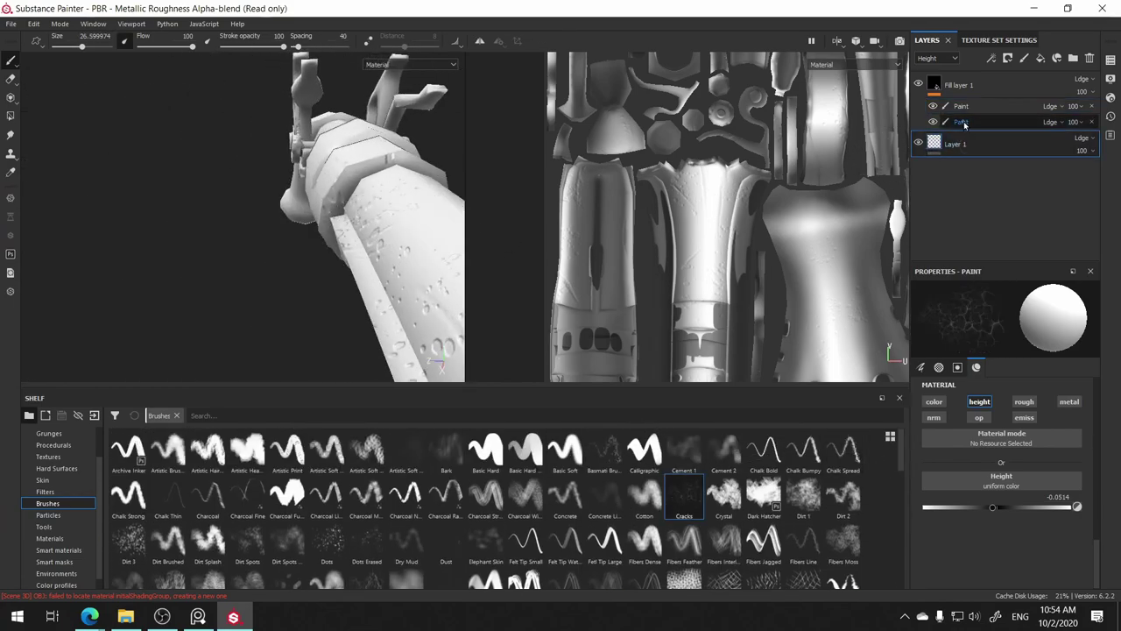
{"action": "scroll", "coordinate": [366, 245], "scroll_direction": "down", "scroll_amount": 2}
{"action": "scroll", "coordinate": [366, 246], "scroll_direction": "up", "scroll_amount": 3}
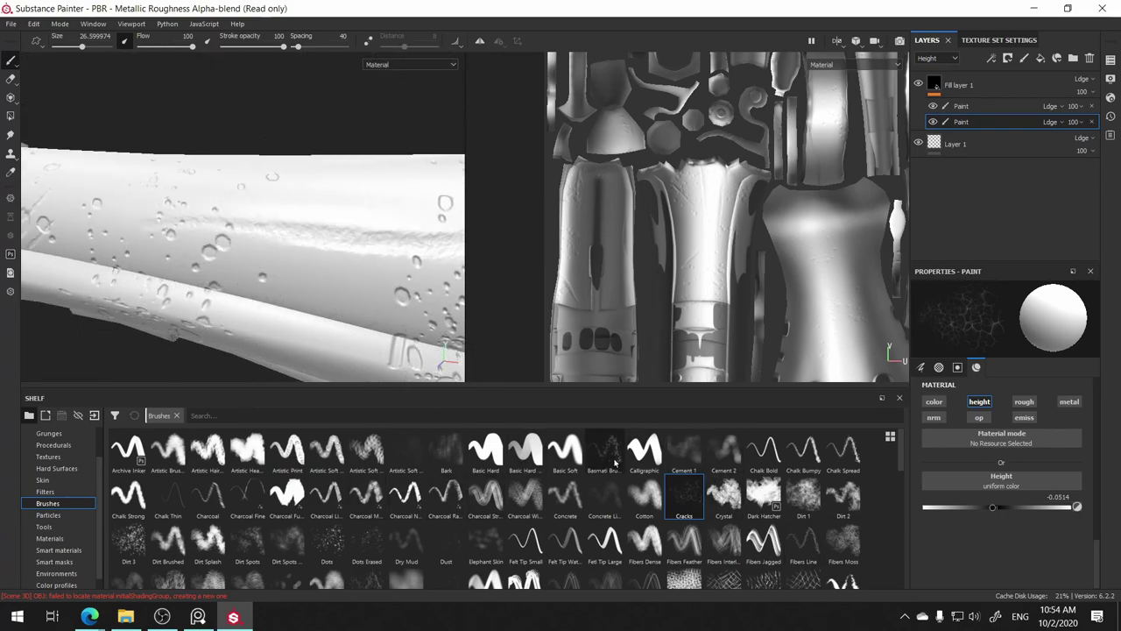
{"action": "left_click", "coordinate": [326, 538]}
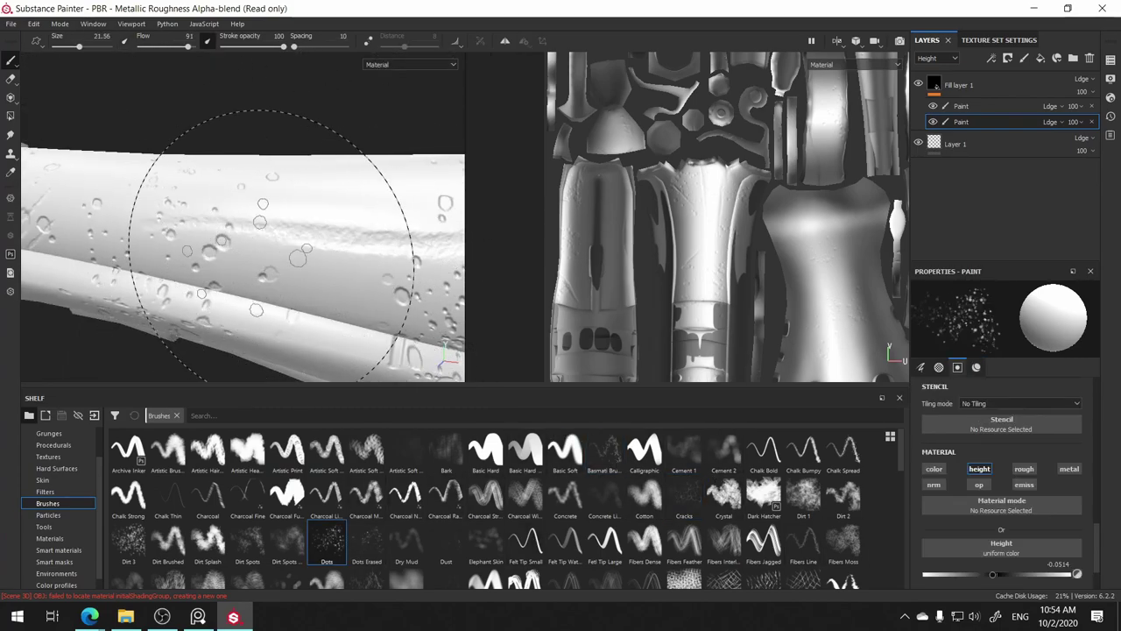
- Select the first Paint effect and orbit around the flintlock to a side view of the barrel
{"action": "left_click", "coordinate": [961, 106]}
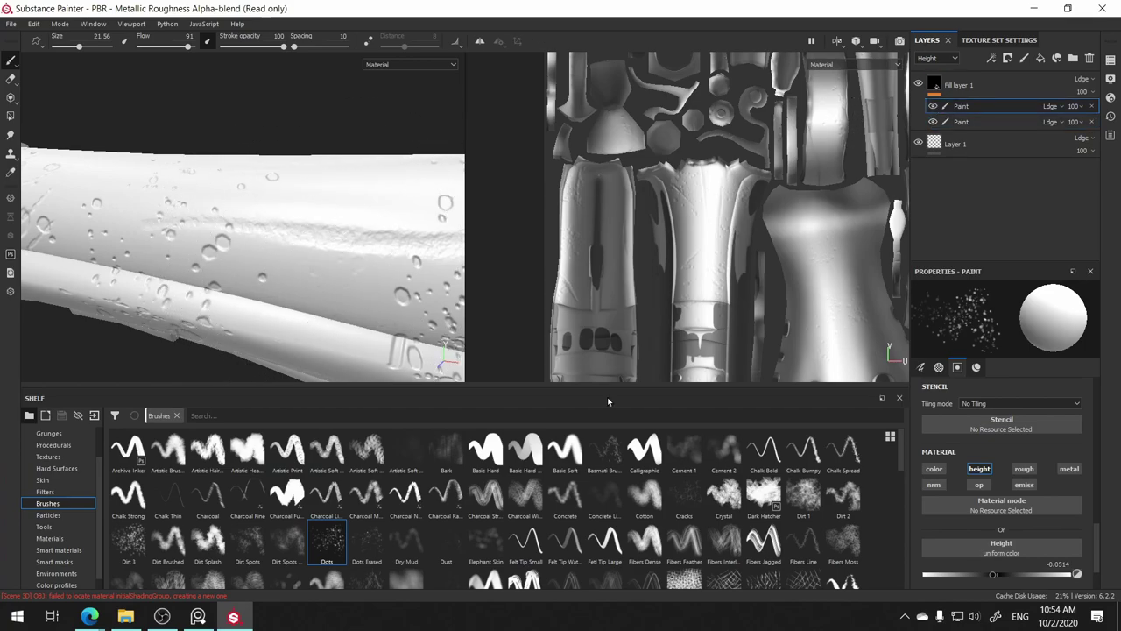
{"action": "scroll", "coordinate": [289, 251], "scroll_direction": "down", "scroll_amount": 5}
{"action": "mouse_move", "coordinate": [398, 277]}
{"action": "left_mouse_down", "text": "alt"}
{"action": "mouse_move", "coordinate": [233, 218]}
{"action": "mouse_move", "coordinate": [341, 228]}
{"action": "mouse_move", "coordinate": [187, 279]}
{"action": "left_mouse_up", "text": "alt"}
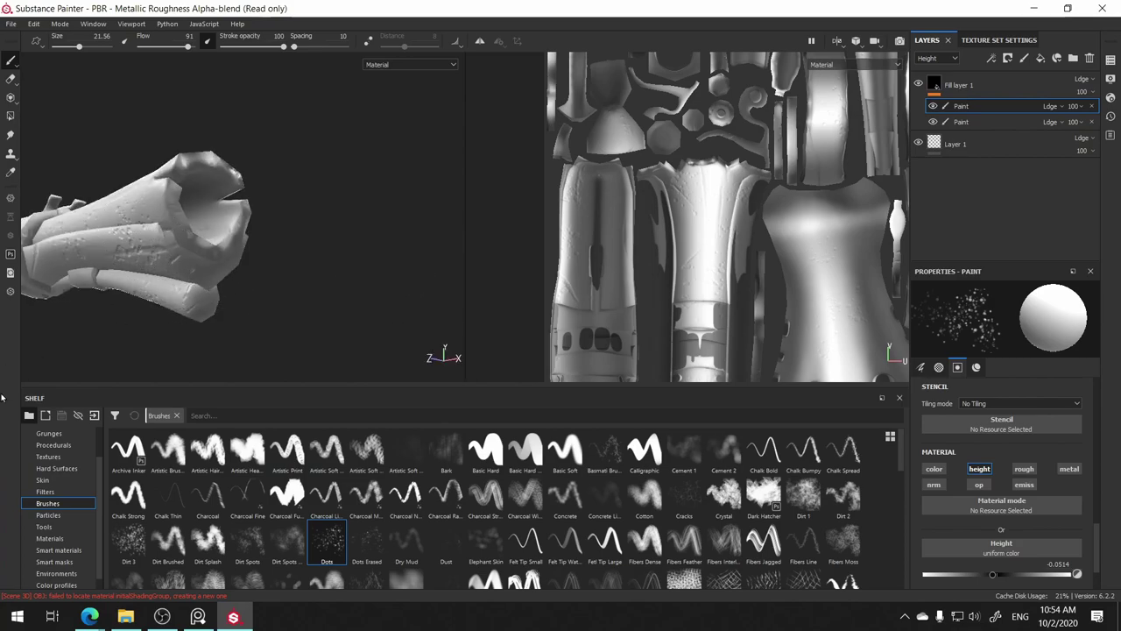
{"action": "mouse_move", "coordinate": [1, 396]}
{"action": "left_mouse_down", "text": "alt"}
{"action": "mouse_move", "coordinate": [184, 294]}
{"action": "mouse_move", "coordinate": [554, 277]}
{"action": "left_mouse_up", "text": "alt"}
{"action": "left_click_drag", "start_coordinate": [229, 208], "coordinate": [137, 254], "text": "alt"}
{"action": "mouse_move", "coordinate": [150, 299]}
{"action": "left_mouse_down", "text": "alt"}
{"action": "mouse_move", "coordinate": [310, 248]}
{"action": "mouse_move", "coordinate": [132, 278]}
{"action": "mouse_move", "coordinate": [272, 210]}
{"action": "left_mouse_up", "text": "alt"}
{"action": "mouse_move", "coordinate": [238, 295]}
{"action": "left_mouse_down", "text": "alt"}
{"action": "mouse_move", "coordinate": [52, 341]}
{"action": "mouse_move", "coordinate": [2, 477]}
{"action": "left_mouse_up", "text": "alt"}
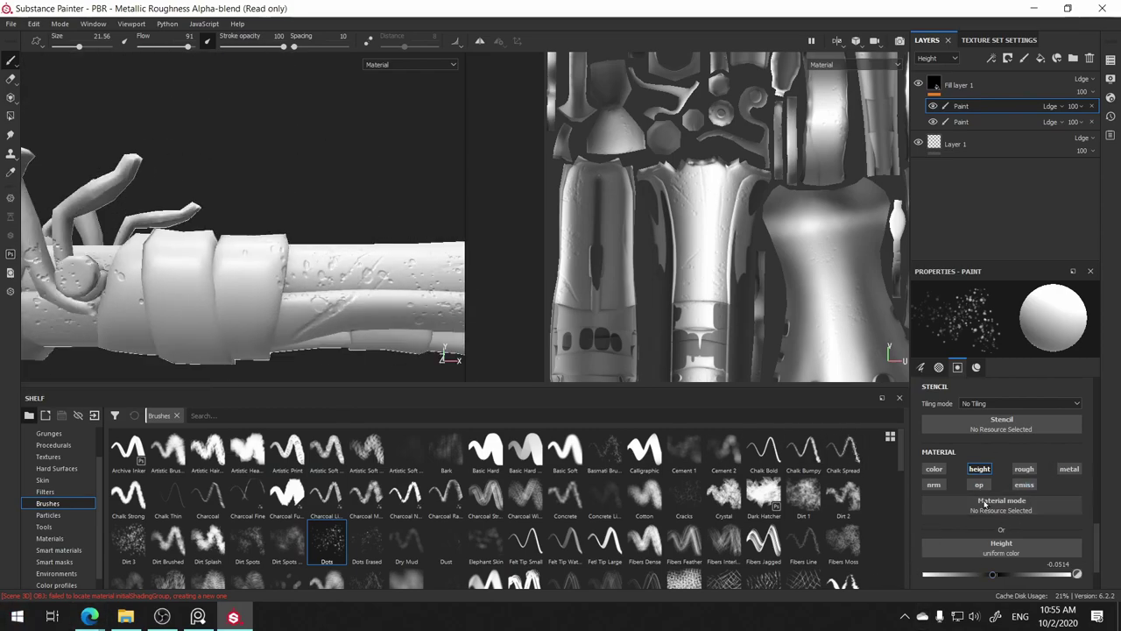
{"action": "left_click", "coordinate": [565, 451]}
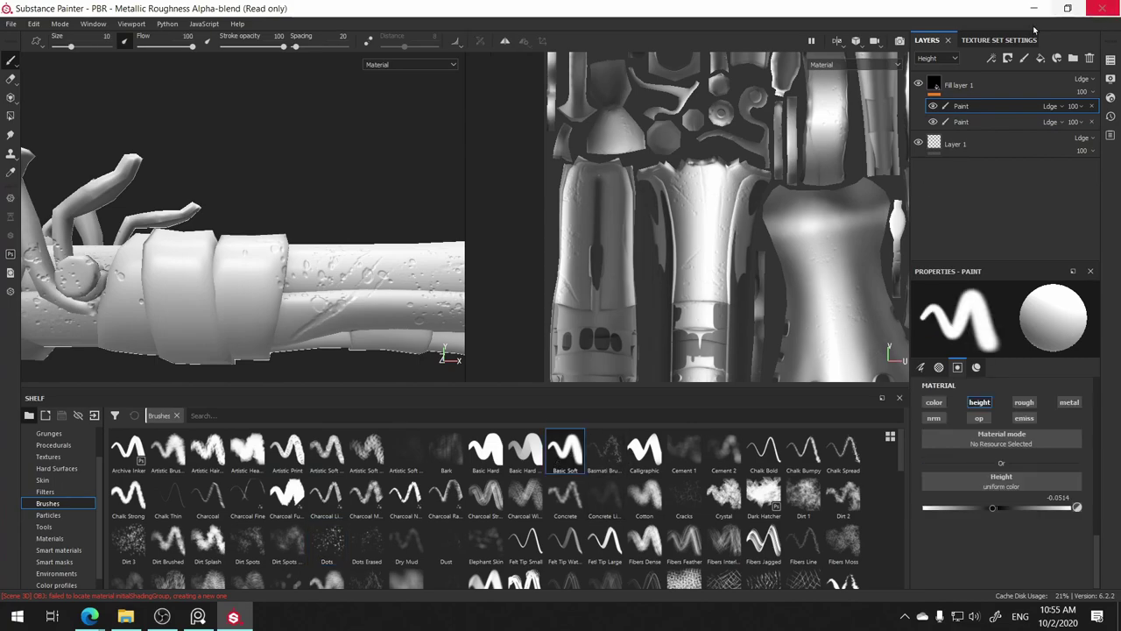
{"action": "right_click", "coordinate": [955, 85]}
{"action": "left_click", "coordinate": [1036, 470]}
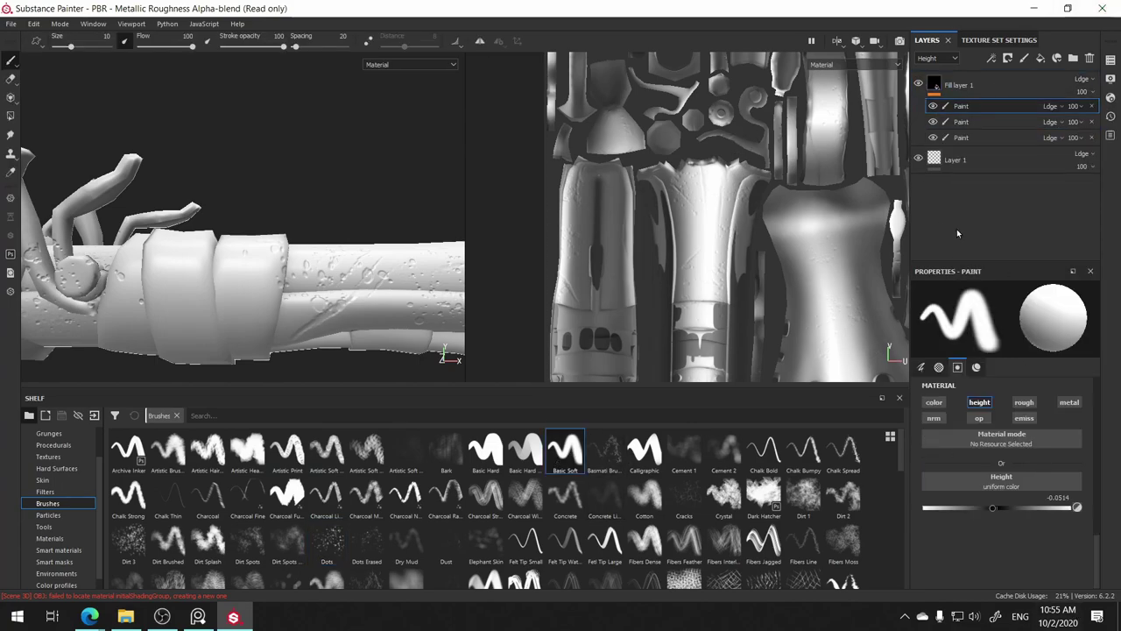
{"action": "mouse_move", "coordinate": [193, 228]}
{"action": "left_mouse_down", "text": "alt"}
{"action": "mouse_move", "coordinate": [278, 159]}
{"action": "mouse_move", "coordinate": [181, 260]}
{"action": "left_mouse_up", "text": "alt"}
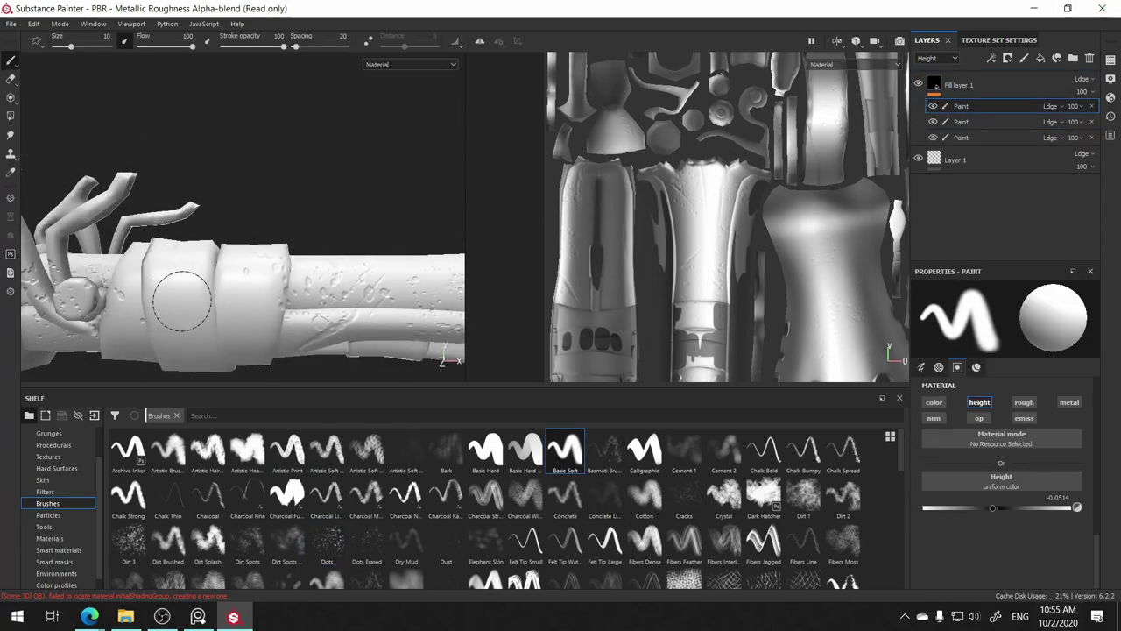
{"action": "mouse_move", "coordinate": [182, 300]}
{"action": "left_mouse_down", "text": "alt"}
{"action": "mouse_move", "coordinate": [271, 185]}
{"action": "mouse_move", "coordinate": [199, 240]}
{"action": "mouse_move", "coordinate": [225, 226]}
{"action": "mouse_move", "coordinate": [180, 289]}
{"action": "mouse_move", "coordinate": [280, 175]}
{"action": "mouse_move", "coordinate": [229, 181]}
{"action": "mouse_move", "coordinate": [300, 170]}
{"action": "mouse_move", "coordinate": [300, 213]}
{"action": "left_mouse_up", "text": "alt"}
{"action": "mouse_move", "coordinate": [718, 273]}
{"action": "middle_mouse_down"}
{"action": "mouse_move", "coordinate": [639, 273]}
{"action": "mouse_move", "coordinate": [643, 288]}
{"action": "middle_mouse_up"}
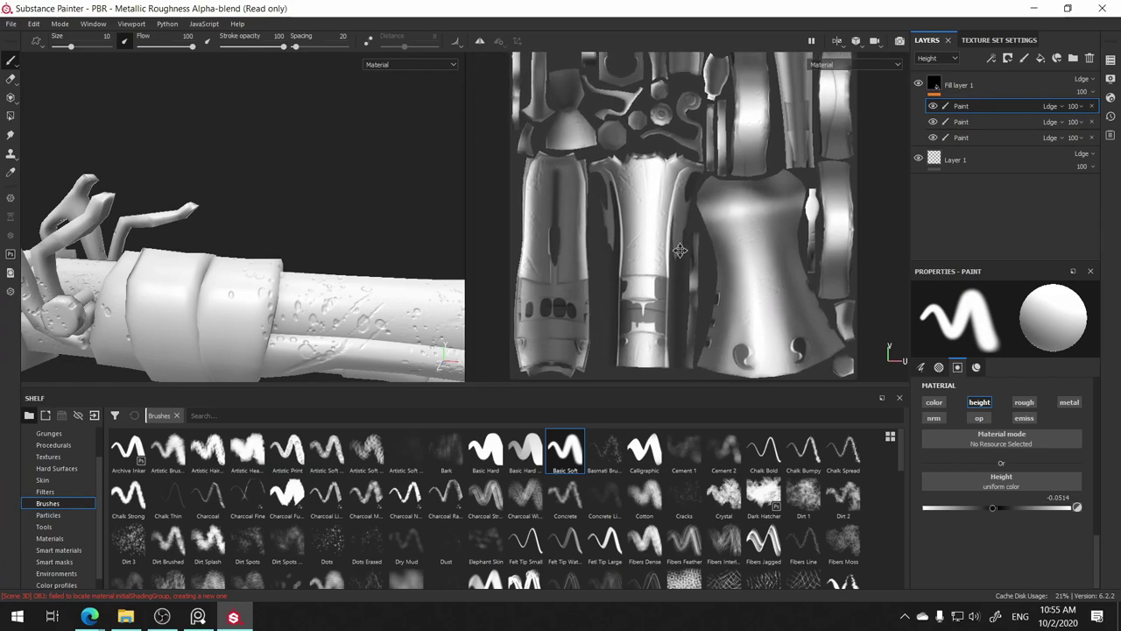
{"action": "scroll", "coordinate": [642, 287], "scroll_direction": "down", "scroll_amount": 2}
{"action": "left_click_drag", "start_coordinate": [236, 297], "coordinate": [263, 280], "text": "alt"}
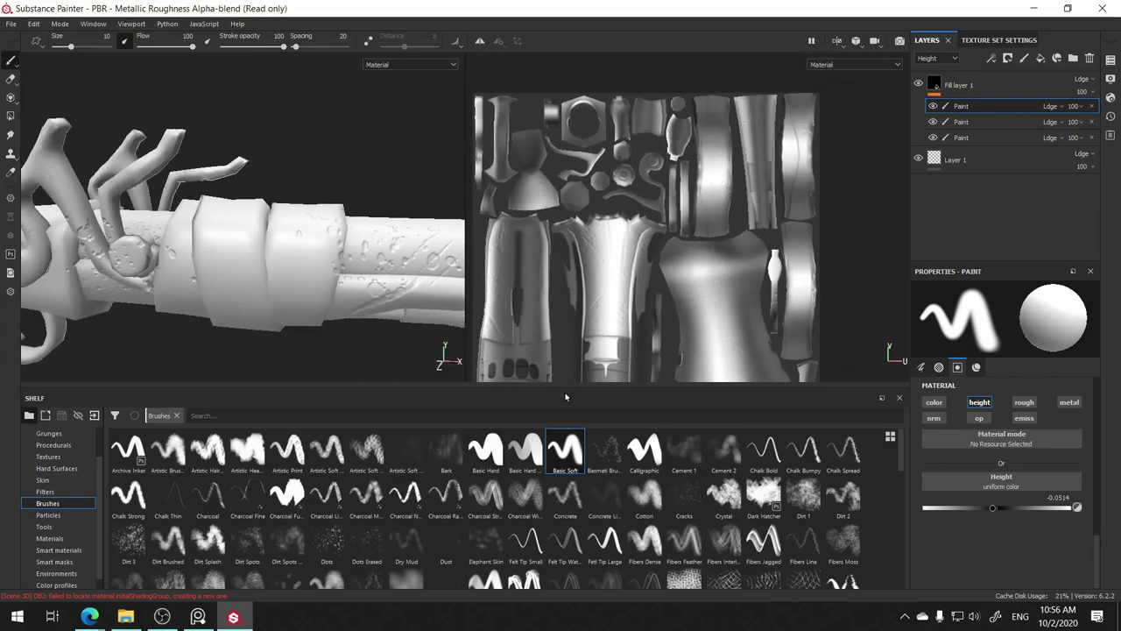
{"action": "scroll", "coordinate": [233, 318], "scroll_direction": "down", "scroll_amount": 2}
{"action": "scroll", "coordinate": [233, 317], "scroll_direction": "down", "scroll_amount": 3}
{"action": "scroll", "coordinate": [365, 310], "scroll_direction": "up", "scroll_amount": 5}
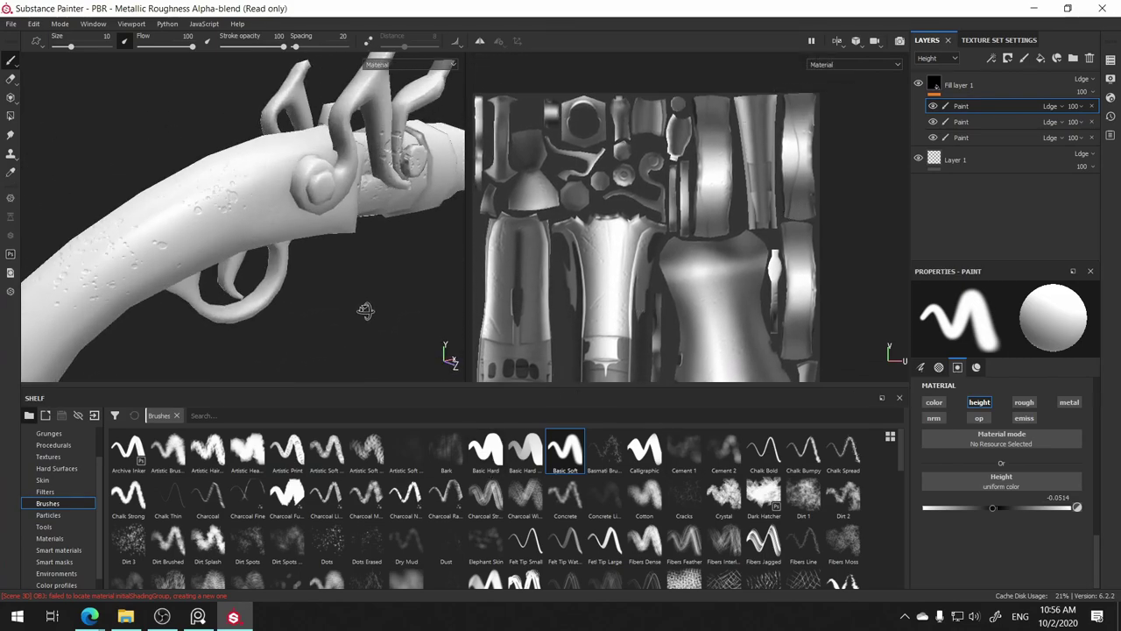
{"action": "left_click_drag", "start_coordinate": [365, 310], "coordinate": [281, 312], "text": "alt"}
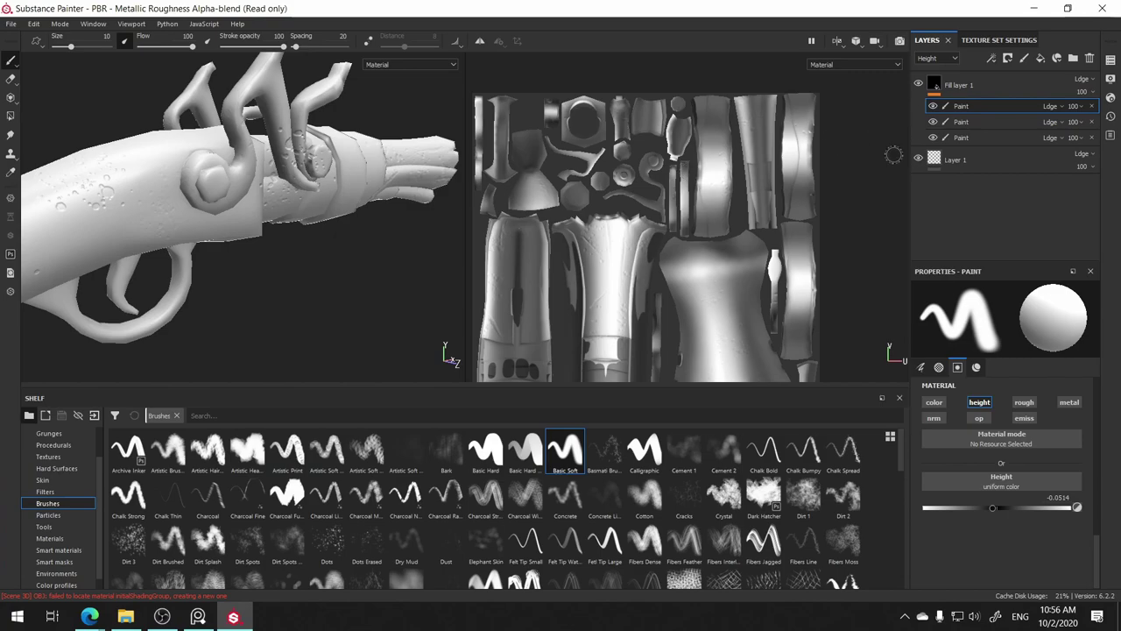
{"action": "left_click", "coordinate": [934, 106]}
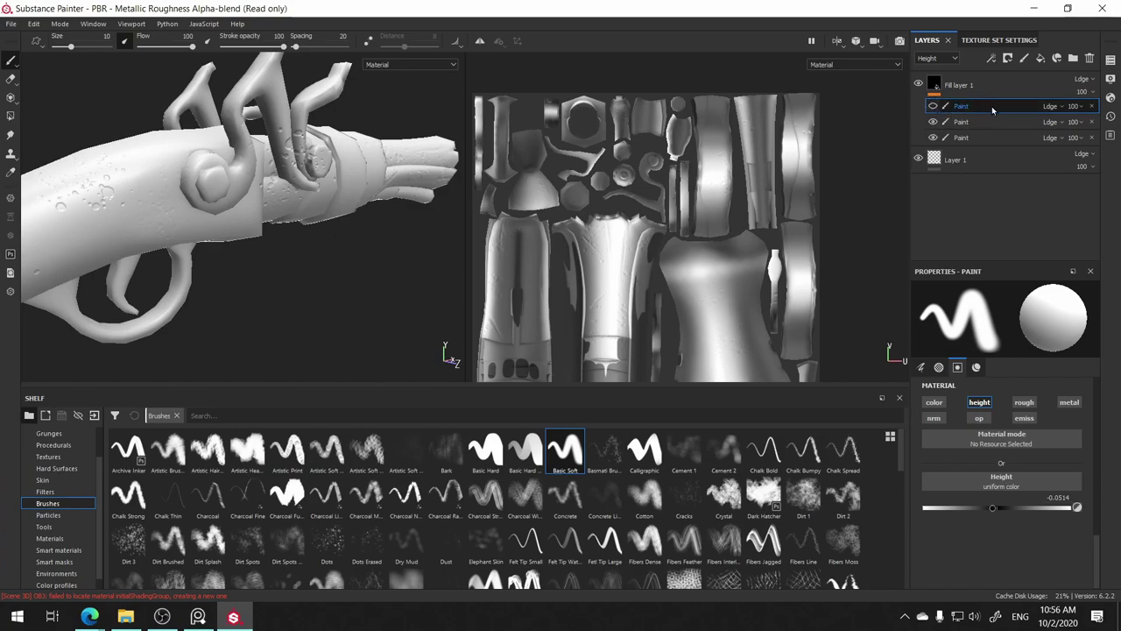
{"action": "left_click", "coordinate": [1091, 106]}
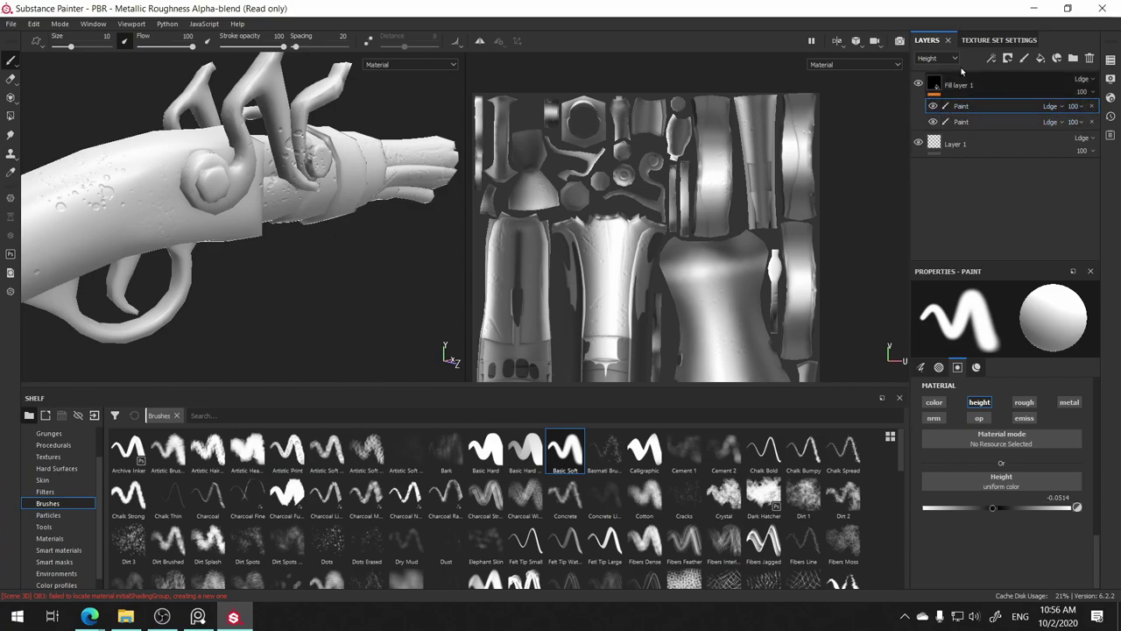
{"action": "mouse_move", "coordinate": [306, 351]}
{"action": "left_mouse_down", "text": "alt"}
{"action": "mouse_move", "coordinate": [251, 368]}
{"action": "mouse_move", "coordinate": [202, 350]}
{"action": "left_mouse_up", "text": "alt"}
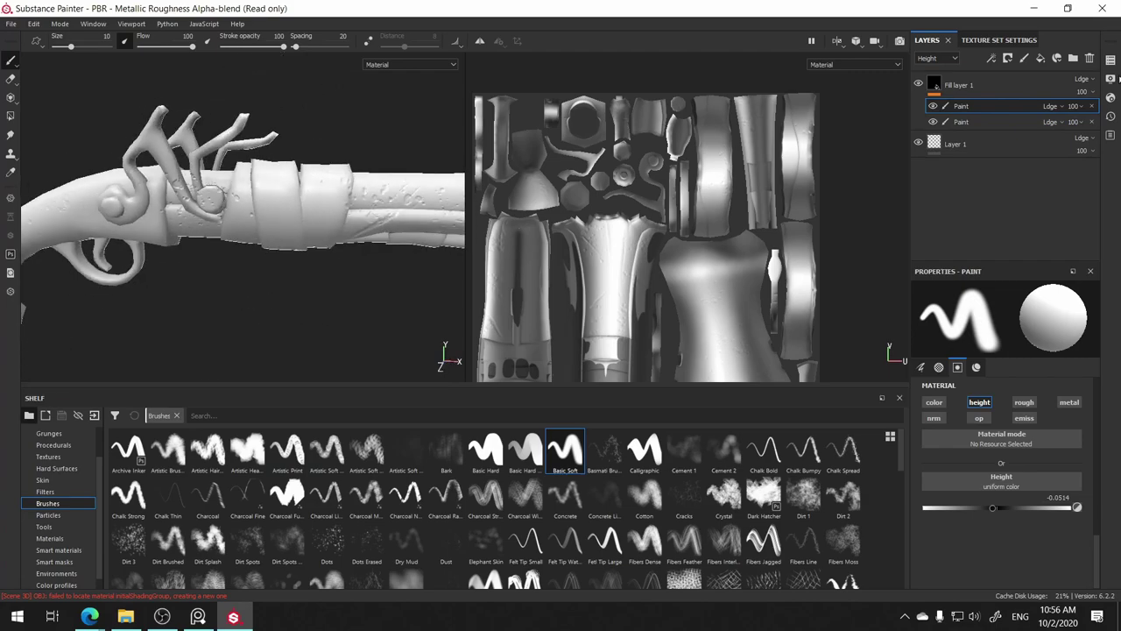
- Switch to the eraser, hide the first Paint effect and select the second one
{"action": "left_click", "coordinate": [934, 85]}
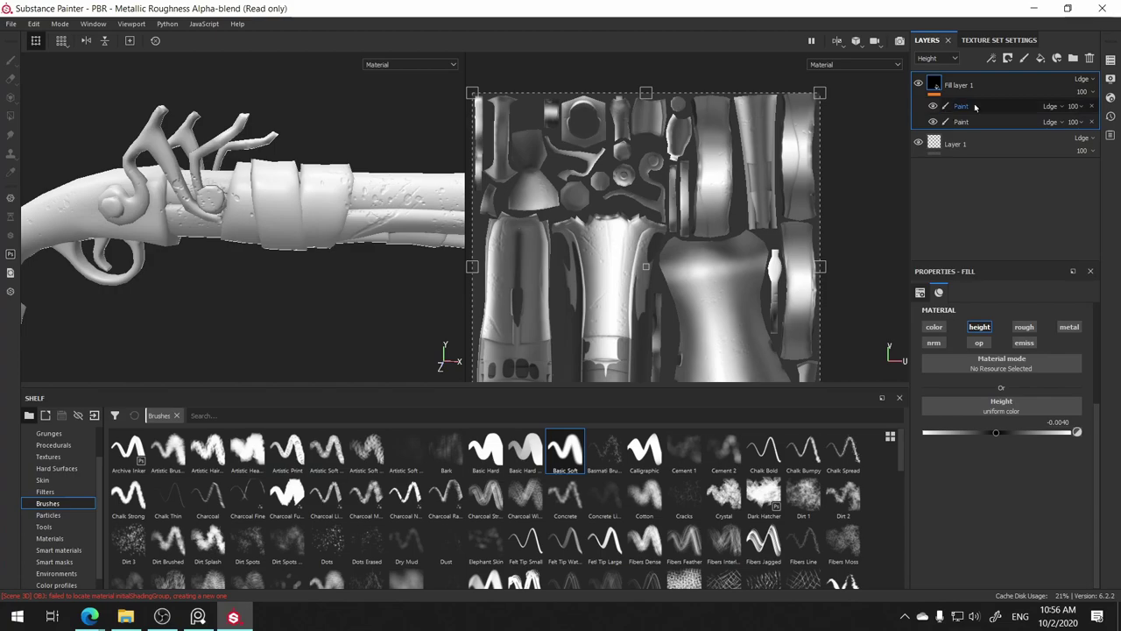
{"action": "left_click", "coordinate": [957, 106]}
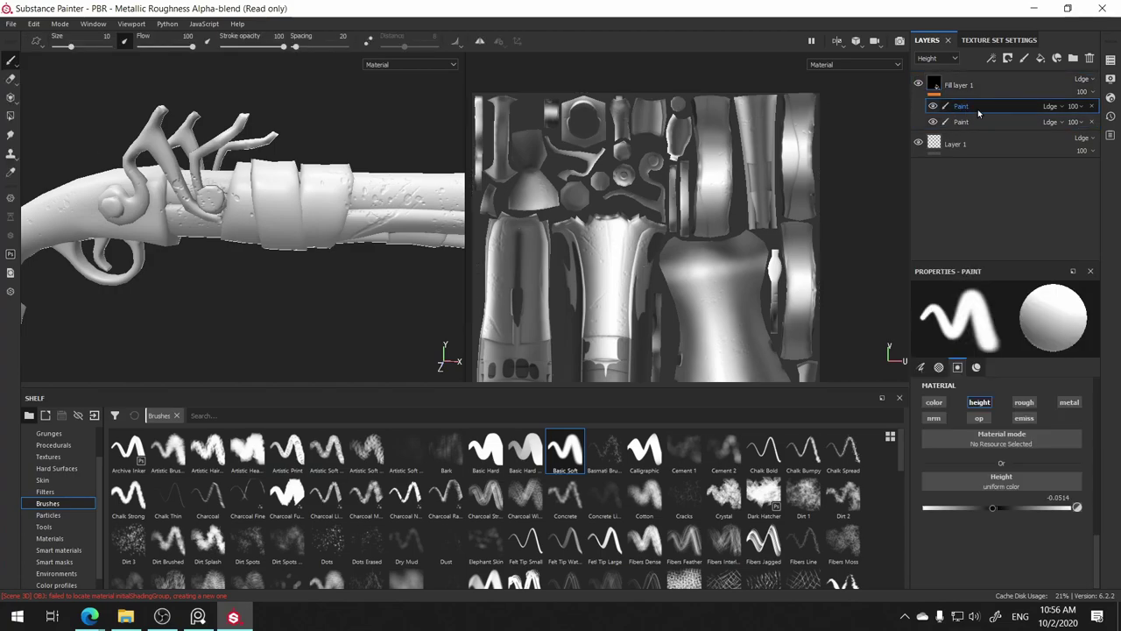
{"action": "left_click", "coordinate": [11, 79]}
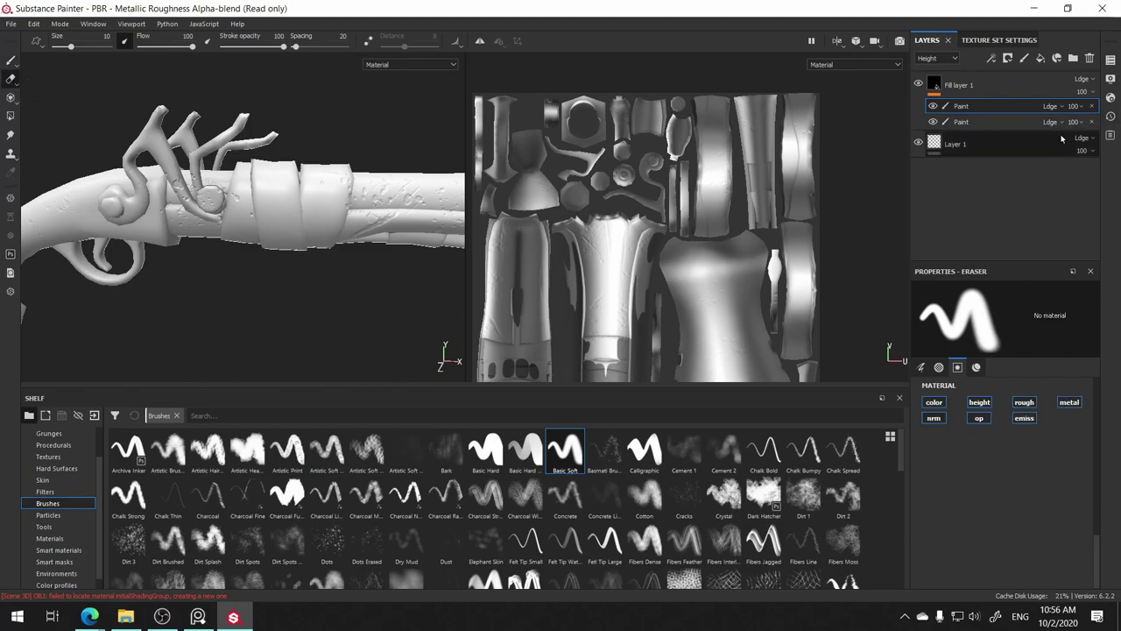
{"action": "left_click", "coordinate": [933, 106]}
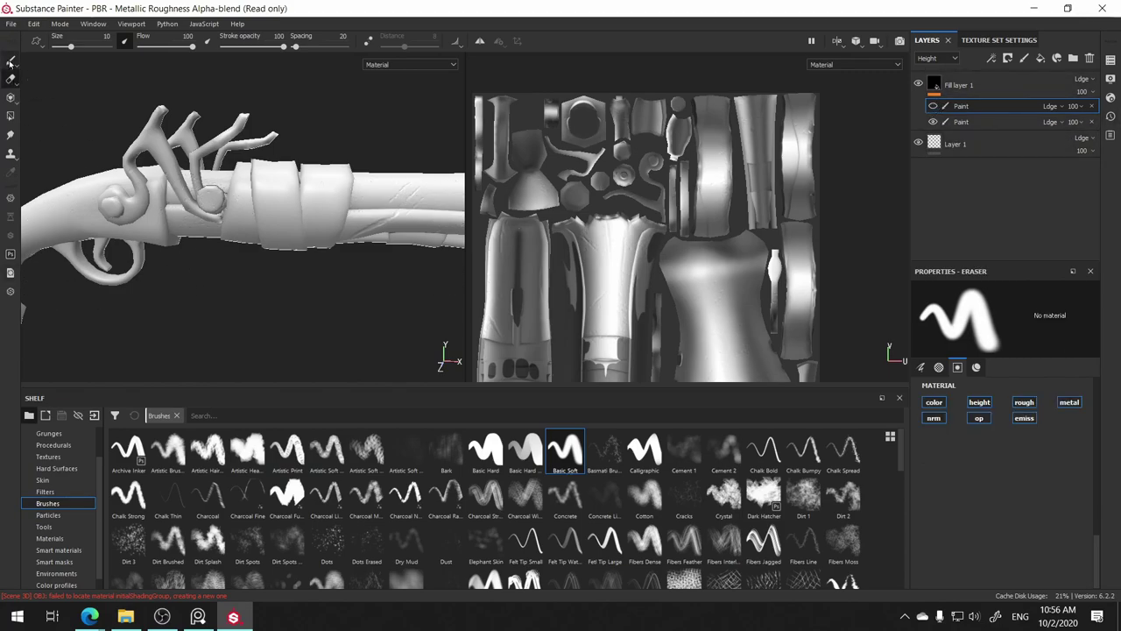
{"action": "left_click", "coordinate": [979, 123]}
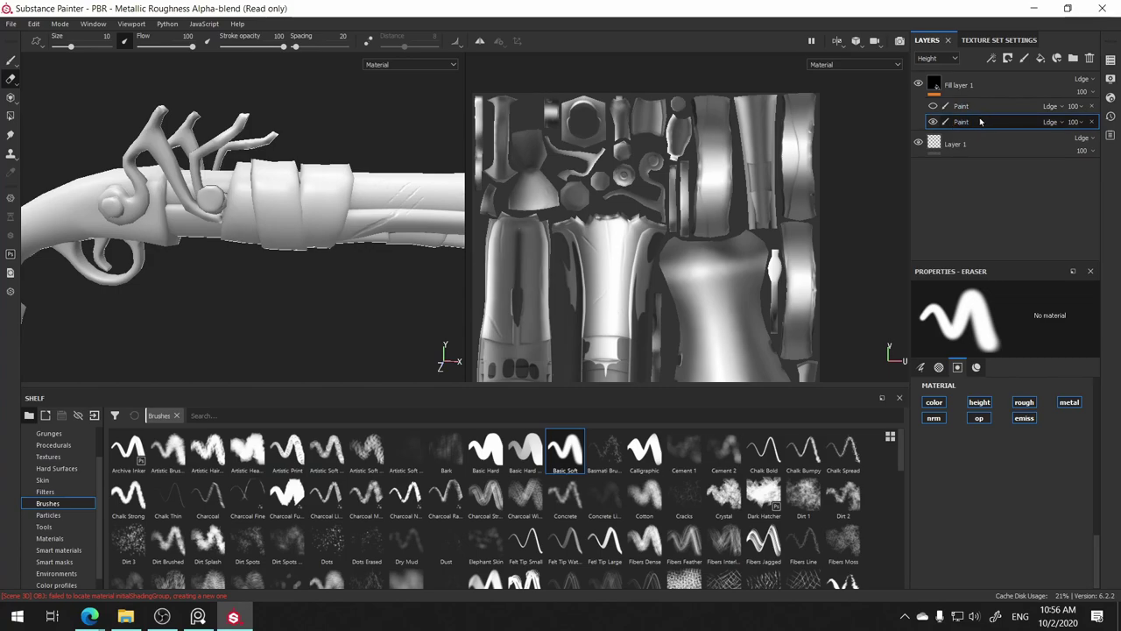
- Zoom in on the barrel and set the eraser to flow 10, size 17.36
{"action": "left_click_drag", "start_coordinate": [359, 292], "coordinate": [233, 327], "text": "alt"}
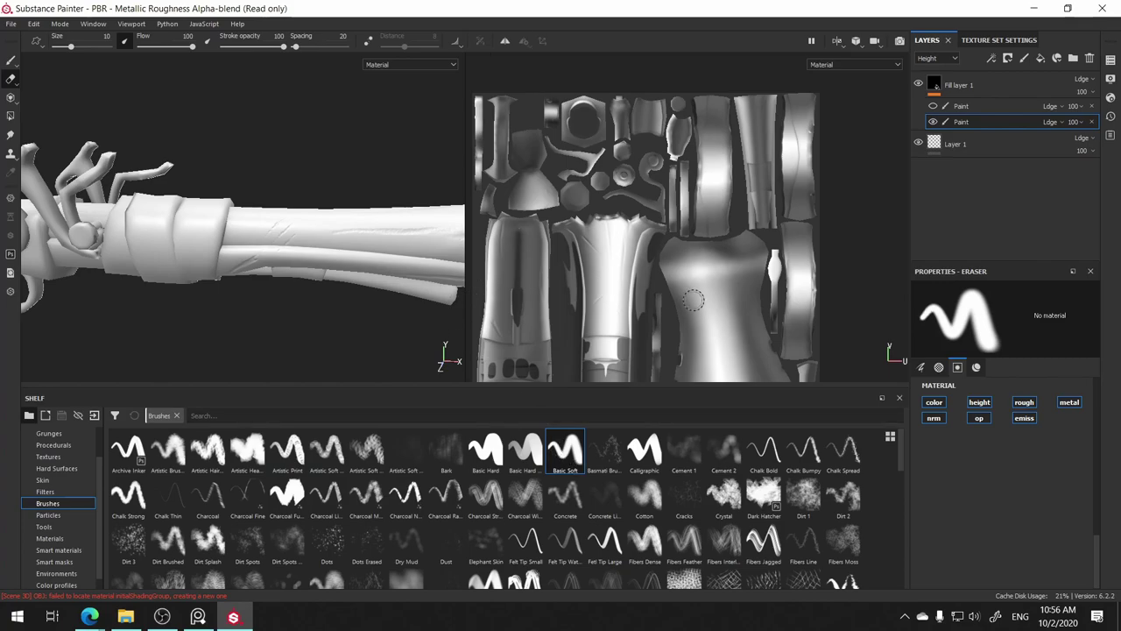
{"action": "scroll", "coordinate": [1093, 545], "scroll_direction": "up", "scroll_amount": 3}
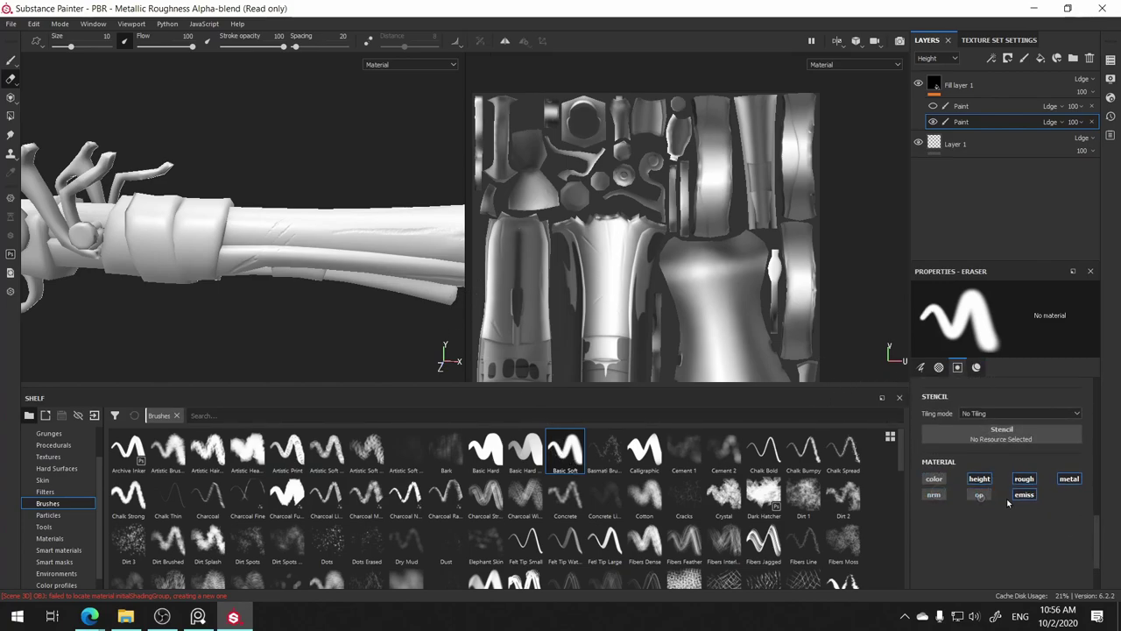
{"action": "scroll", "coordinate": [1098, 534], "scroll_direction": "up", "scroll_amount": 2}
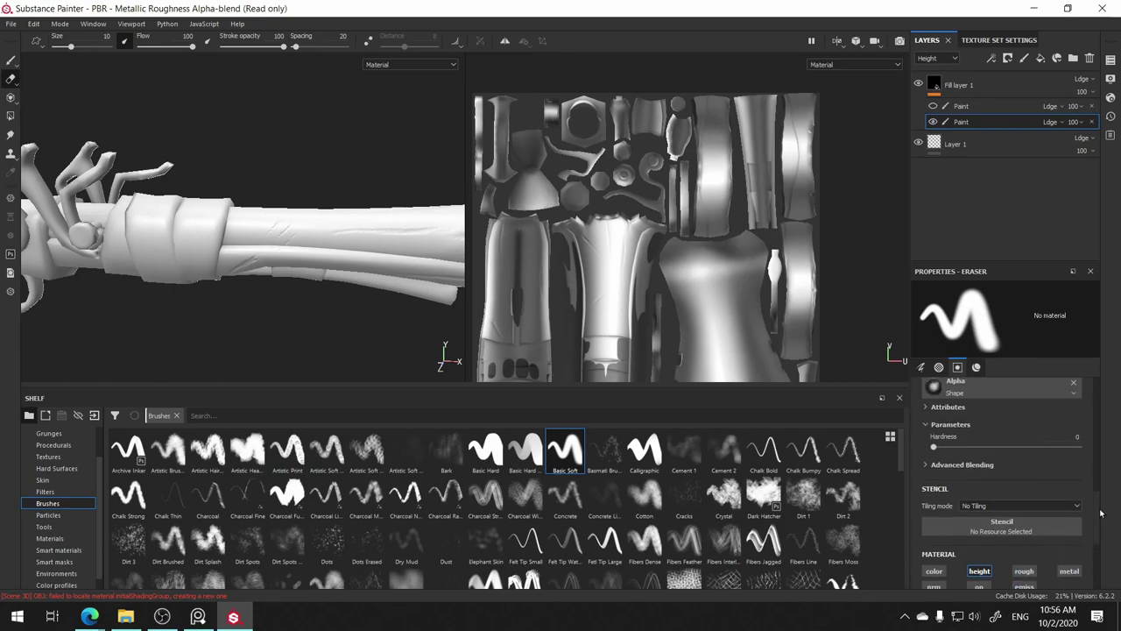
{"action": "left_click_drag", "start_coordinate": [1096, 523], "coordinate": [1081, 412]}
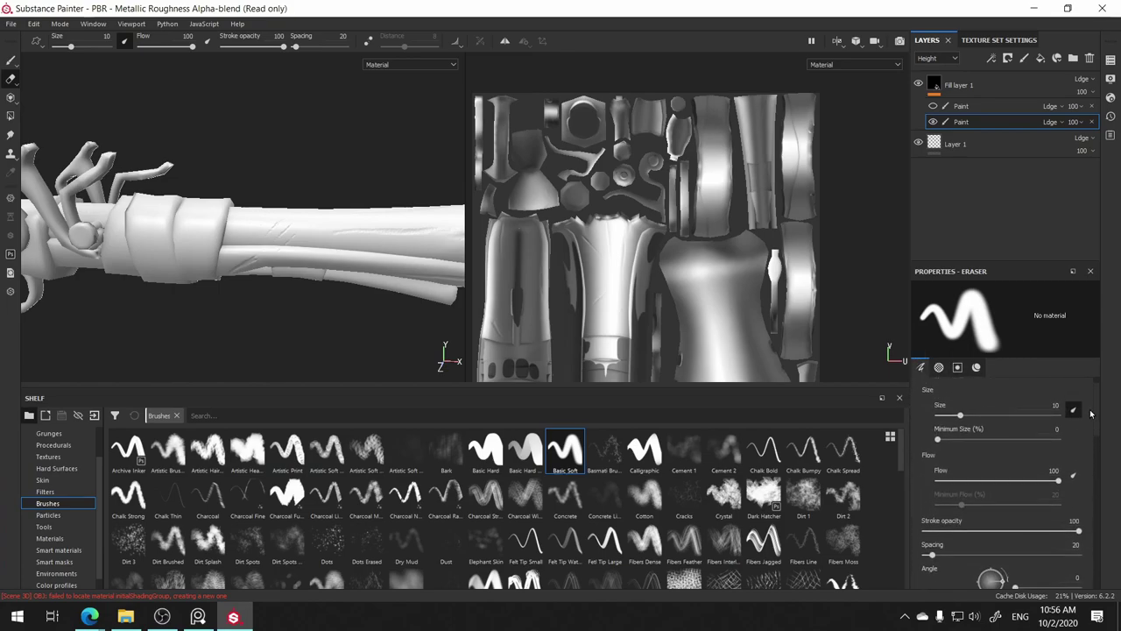
{"action": "left_click_drag", "start_coordinate": [972, 499], "coordinate": [950, 497]}
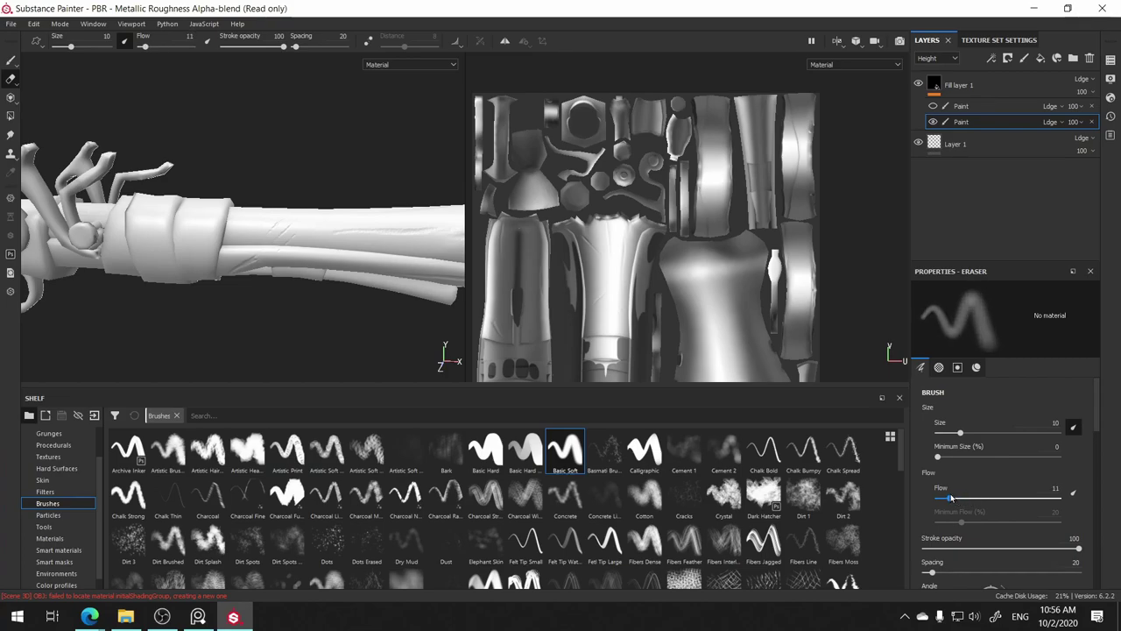
{"action": "left_click_drag", "start_coordinate": [960, 434], "coordinate": [968, 436]}
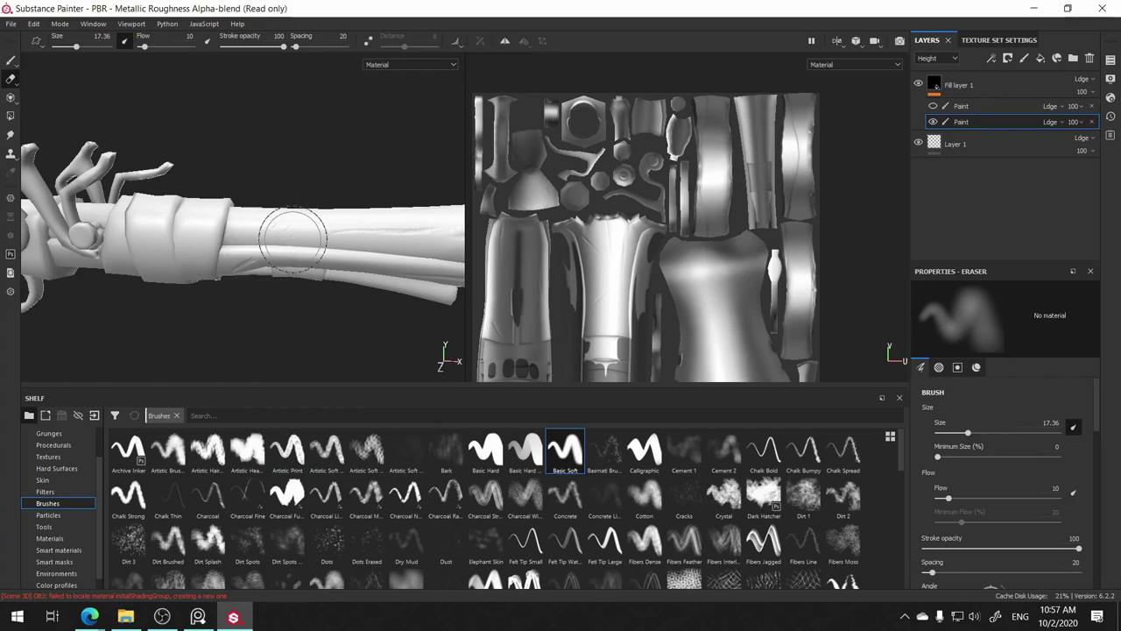
{"action": "mouse_move", "coordinate": [426, 357]}
{"action": "left_mouse_down", "text": "alt"}
{"action": "mouse_move", "coordinate": [401, 312]}
{"action": "mouse_move", "coordinate": [201, 158]}
{"action": "left_mouse_up", "text": "alt"}
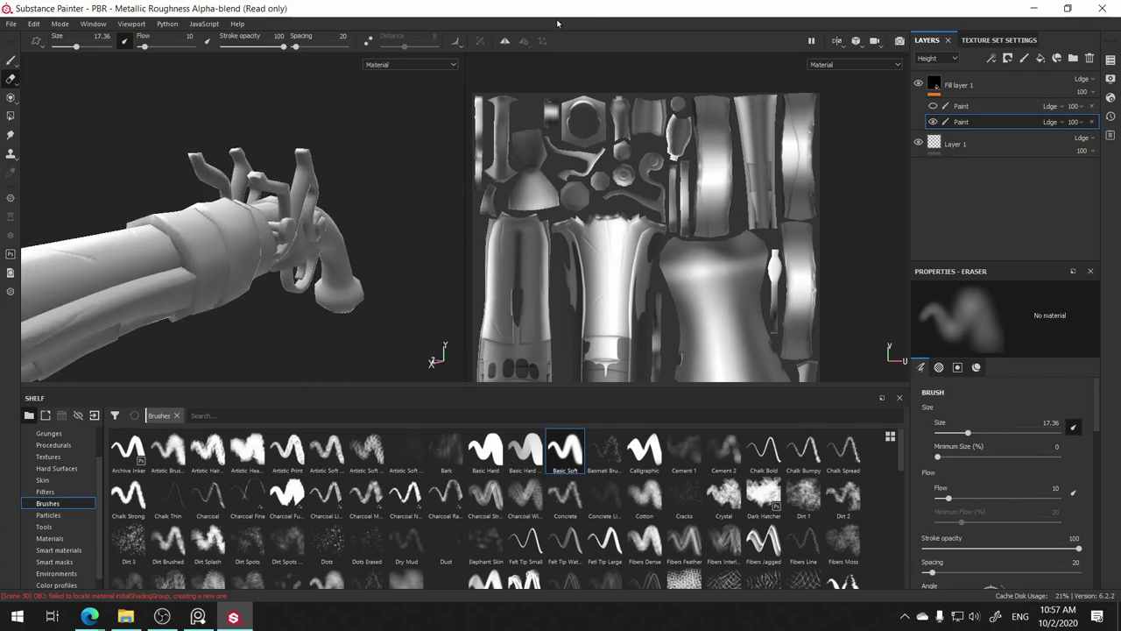
{"action": "mouse_move", "coordinate": [168, 329]}
{"action": "left_mouse_down", "text": "alt"}
{"action": "mouse_move", "coordinate": [342, 200]}
{"action": "mouse_move", "coordinate": [318, 244]}
{"action": "left_mouse_up", "text": "alt"}
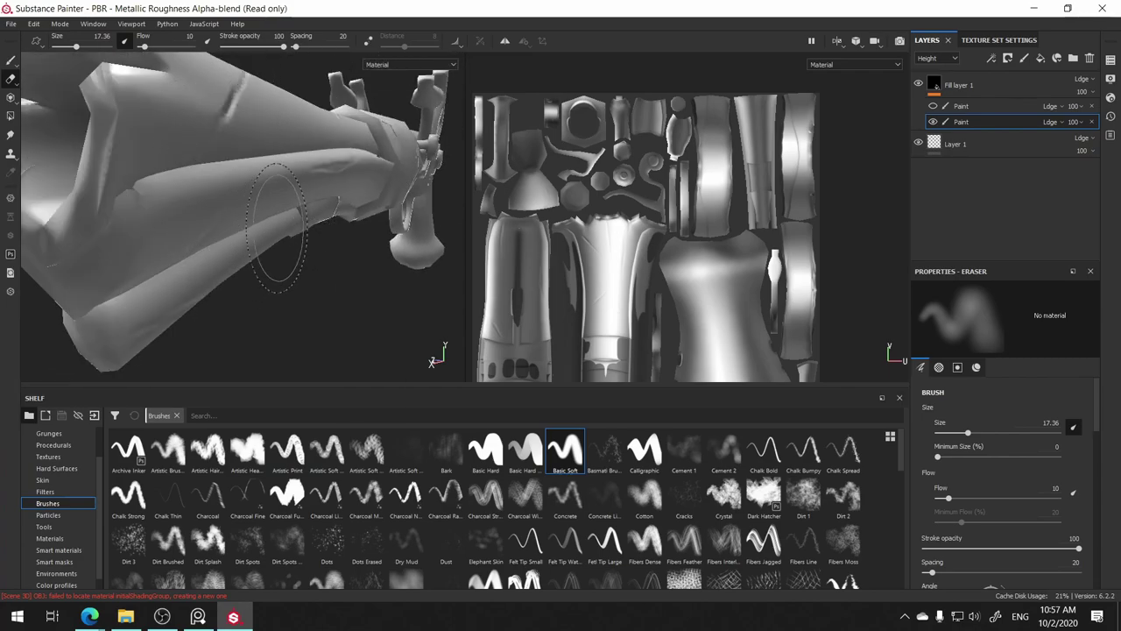
{"action": "mouse_move", "coordinate": [277, 227]}
{"action": "left_mouse_down", "text": "alt"}
{"action": "mouse_move", "coordinate": [263, 300]}
{"action": "mouse_move", "coordinate": [194, 242]}
{"action": "left_mouse_up", "text": "alt"}
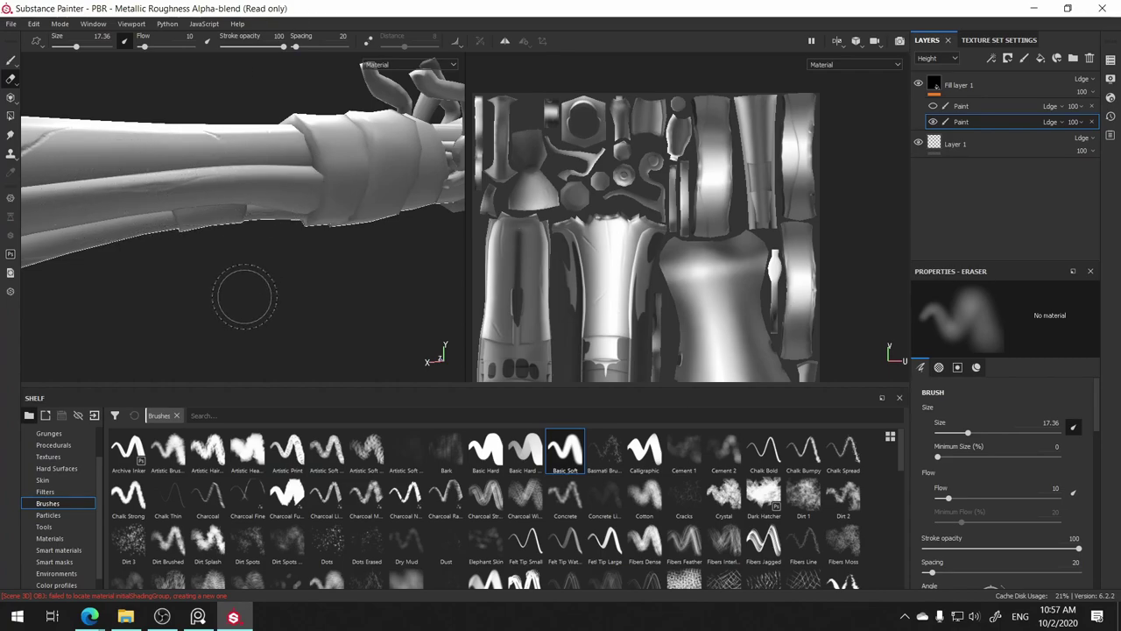
{"action": "left_click_drag", "start_coordinate": [240, 292], "coordinate": [387, 312], "text": "alt"}
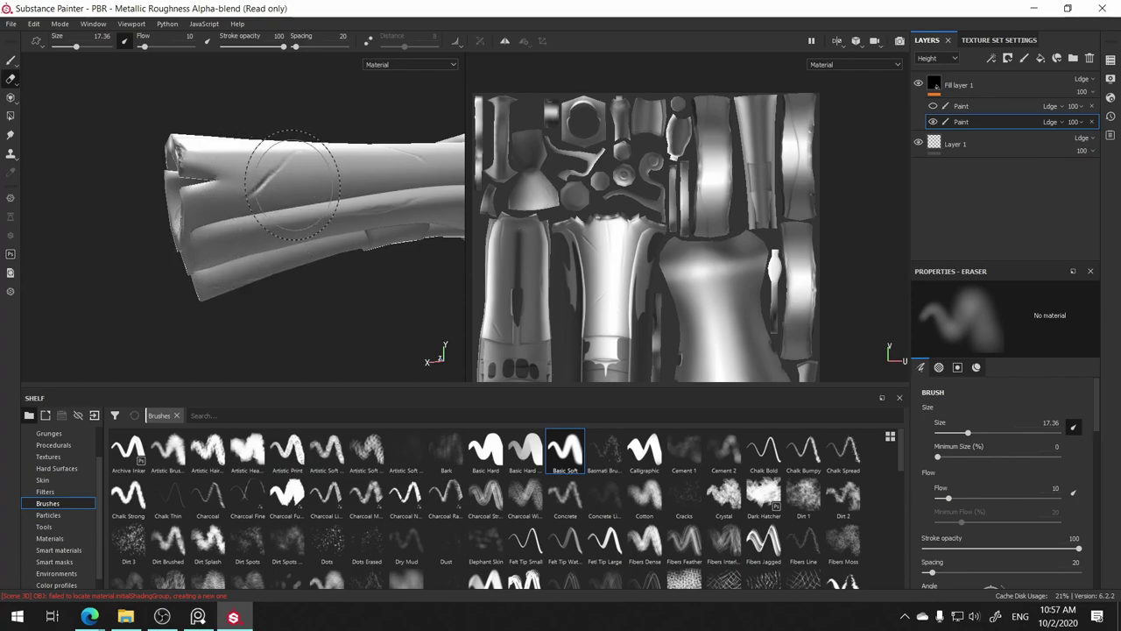
{"action": "left_click_drag", "start_coordinate": [291, 184], "coordinate": [173, 175], "text": "alt"}
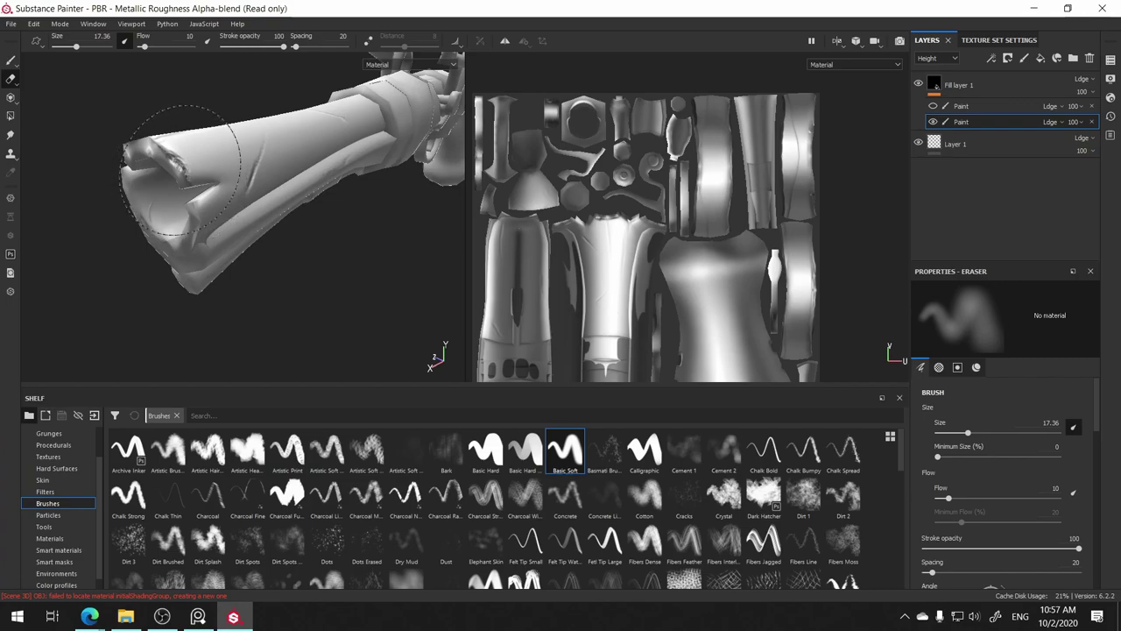
{"action": "left_click_drag", "start_coordinate": [191, 186], "coordinate": [243, 192], "text": "alt"}
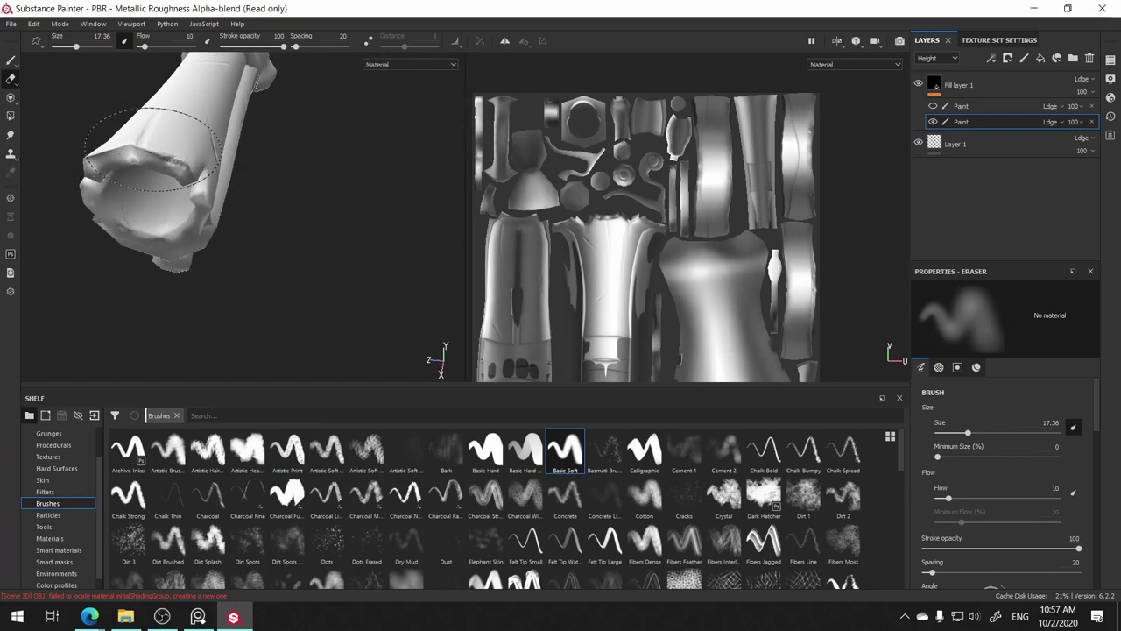
{"action": "mouse_move", "coordinate": [150, 163]}
{"action": "left_mouse_down", "text": "alt"}
{"action": "mouse_move", "coordinate": [163, 186]}
{"action": "mouse_move", "coordinate": [153, 179]}
{"action": "left_mouse_up", "text": "alt"}
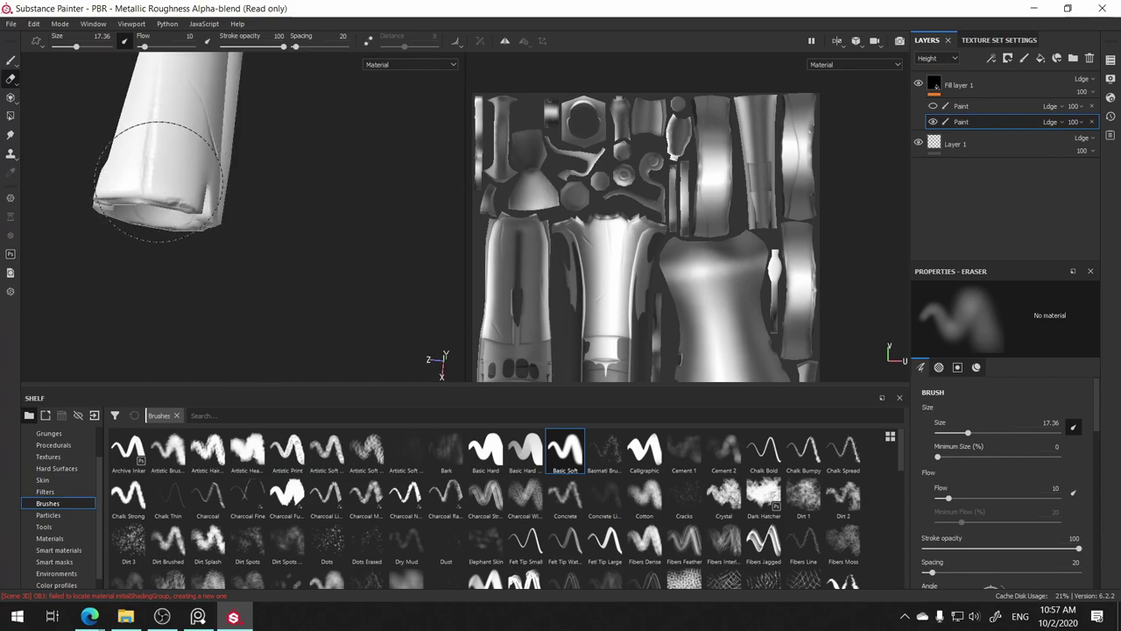
{"action": "mouse_move", "coordinate": [197, 215]}
{"action": "left_mouse_down", "text": "alt"}
{"action": "mouse_move", "coordinate": [206, 229]}
{"action": "mouse_move", "coordinate": [203, 179]}
{"action": "mouse_move", "coordinate": [156, 160]}
{"action": "left_mouse_up", "text": "alt"}
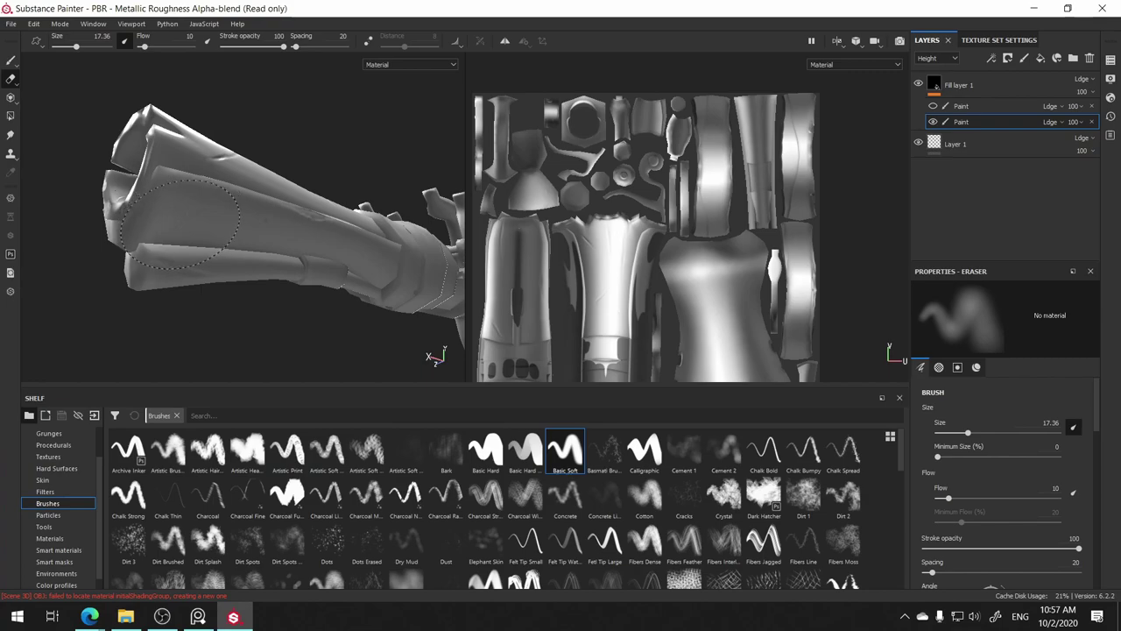
{"action": "mouse_move", "coordinate": [297, 254]}
{"action": "left_mouse_down", "text": "alt"}
{"action": "mouse_move", "coordinate": [233, 253]}
{"action": "mouse_move", "coordinate": [284, 223]}
{"action": "mouse_move", "coordinate": [268, 297]}
{"action": "mouse_move", "coordinate": [293, 306]}
{"action": "mouse_move", "coordinate": [303, 223]}
{"action": "left_mouse_up", "text": "alt"}
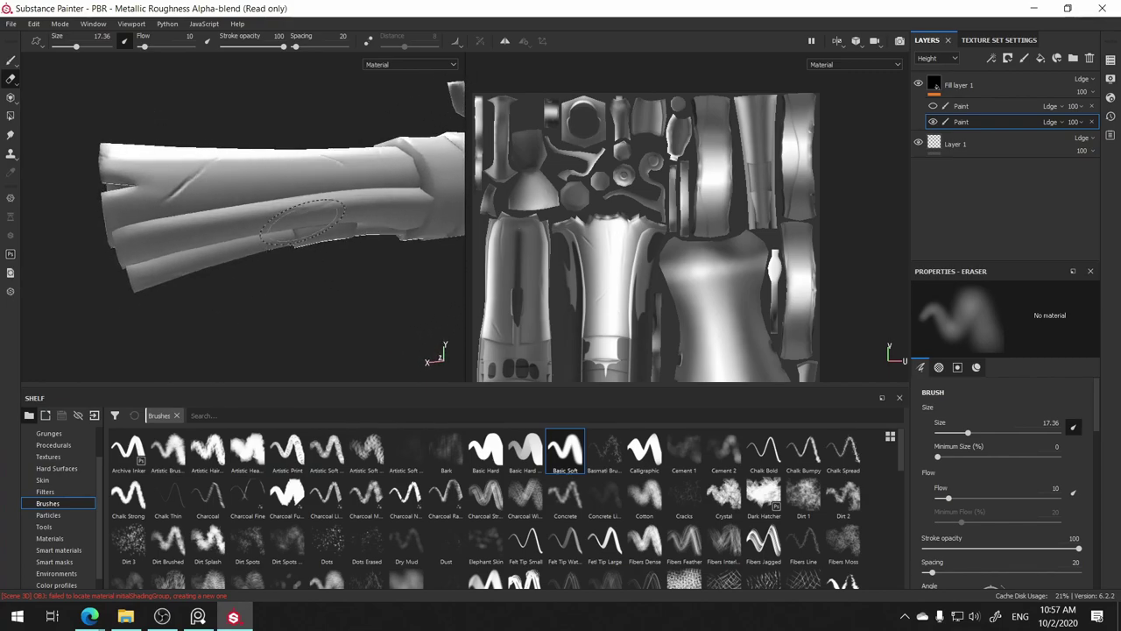
{"action": "mouse_move", "coordinate": [263, 275]}
{"action": "left_mouse_down", "text": "alt"}
{"action": "mouse_move", "coordinate": [267, 253]}
{"action": "mouse_move", "coordinate": [158, 277]}
{"action": "mouse_move", "coordinate": [187, 295]}
{"action": "mouse_move", "coordinate": [303, 257]}
{"action": "mouse_move", "coordinate": [251, 303]}
{"action": "left_mouse_up", "text": "alt"}
{"action": "left_click_drag", "start_coordinate": [155, 85], "coordinate": [282, 202], "text": "alt"}
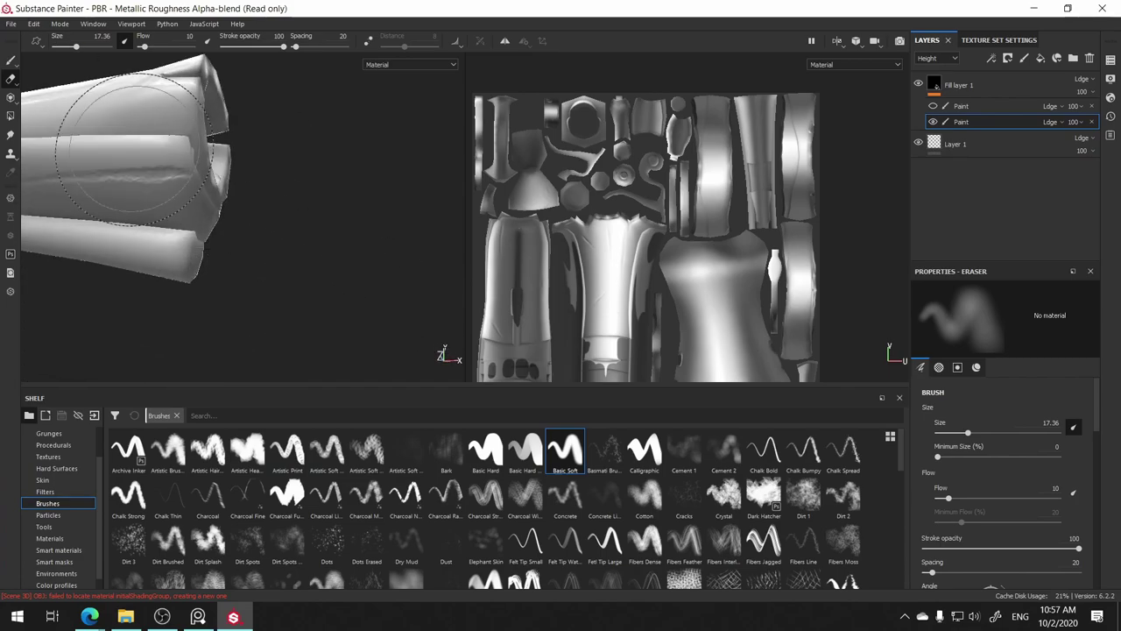
{"action": "middle_click_drag", "start_coordinate": [283, 203], "coordinate": [426, 194], "text": "alt"}
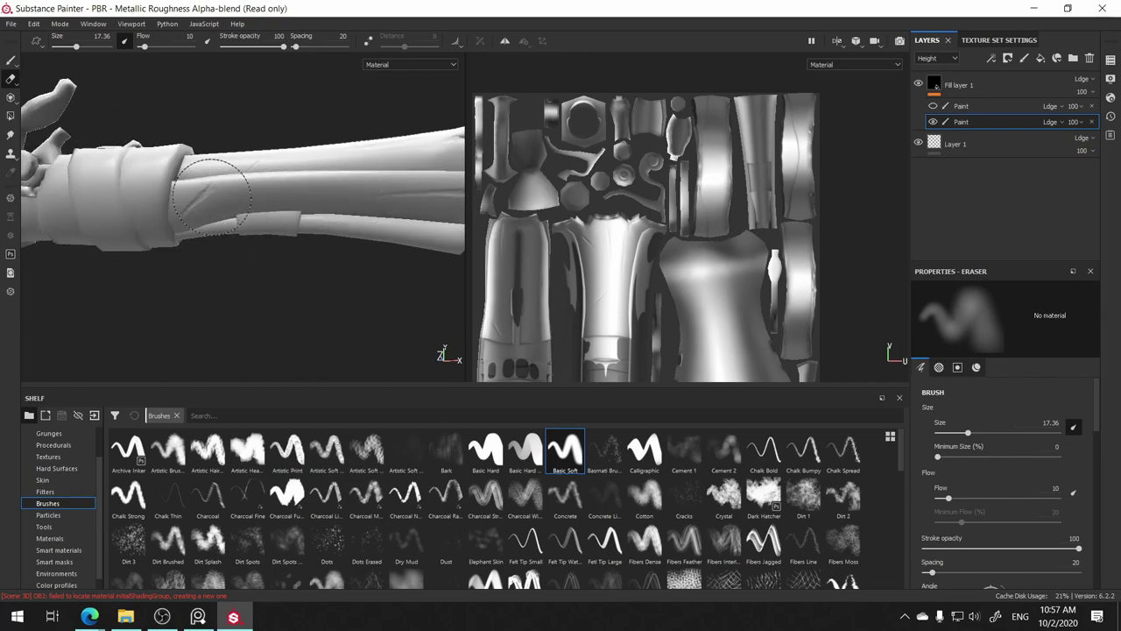
{"action": "left_click_drag", "start_coordinate": [251, 257], "coordinate": [277, 251], "text": "alt"}
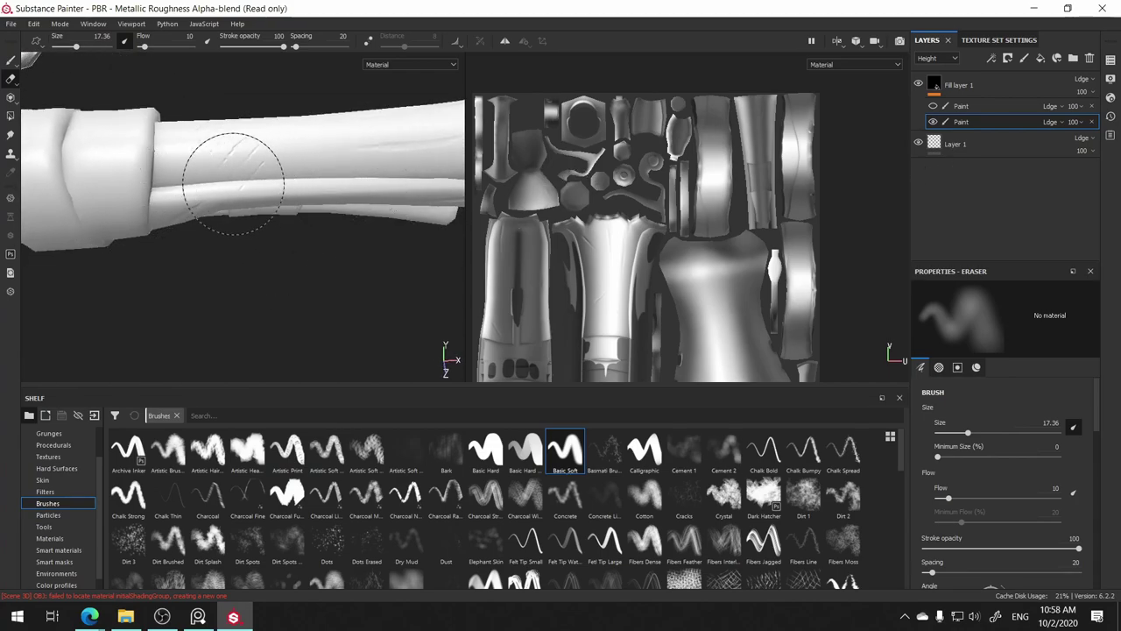
{"action": "mouse_move", "coordinate": [263, 140]}
{"action": "left_mouse_down", "text": "alt"}
{"action": "mouse_move", "coordinate": [316, 116]}
{"action": "mouse_move", "coordinate": [234, 186]}
{"action": "left_mouse_up", "text": "alt"}
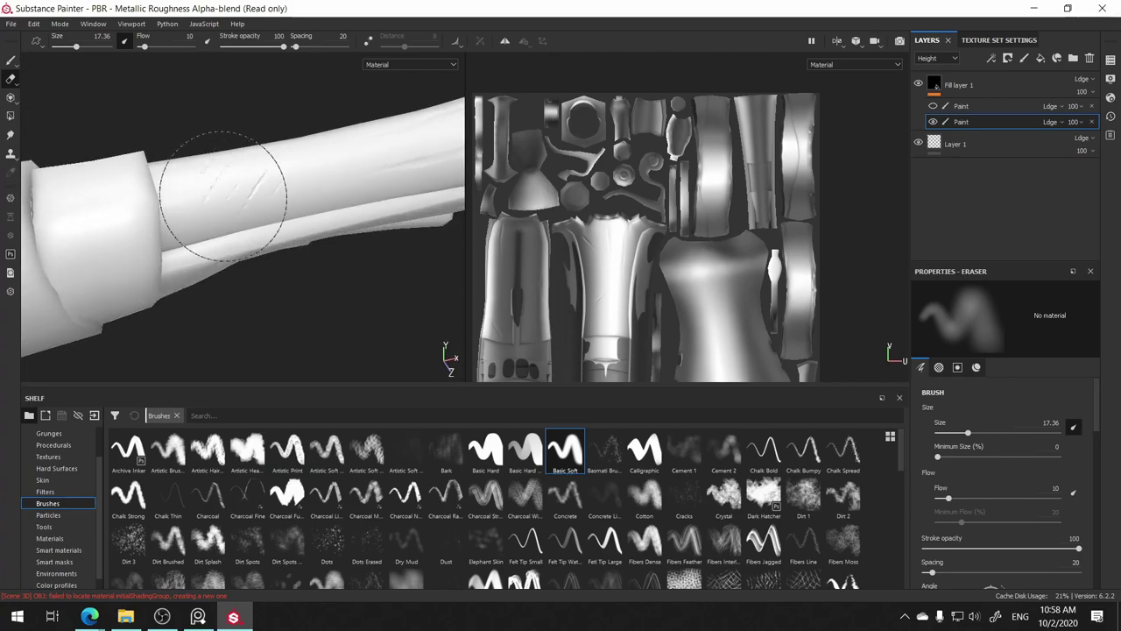
{"action": "left_click_drag", "start_coordinate": [400, 163], "coordinate": [280, 187], "text": "alt"}
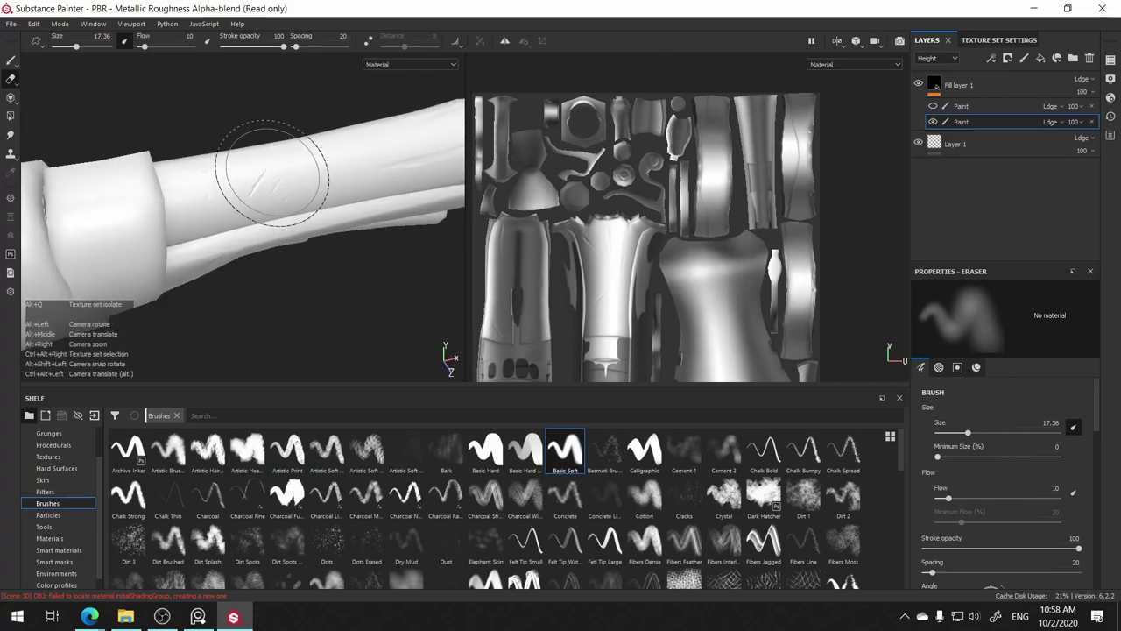
{"action": "middle_click_drag", "start_coordinate": [271, 181], "coordinate": [339, 200], "text": "alt"}
{"action": "mouse_move", "coordinate": [339, 200]}
{"action": "left_mouse_down", "text": "alt"}
{"action": "mouse_move", "coordinate": [253, 332]}
{"action": "mouse_move", "coordinate": [241, 329]}
{"action": "left_mouse_up", "text": "alt"}
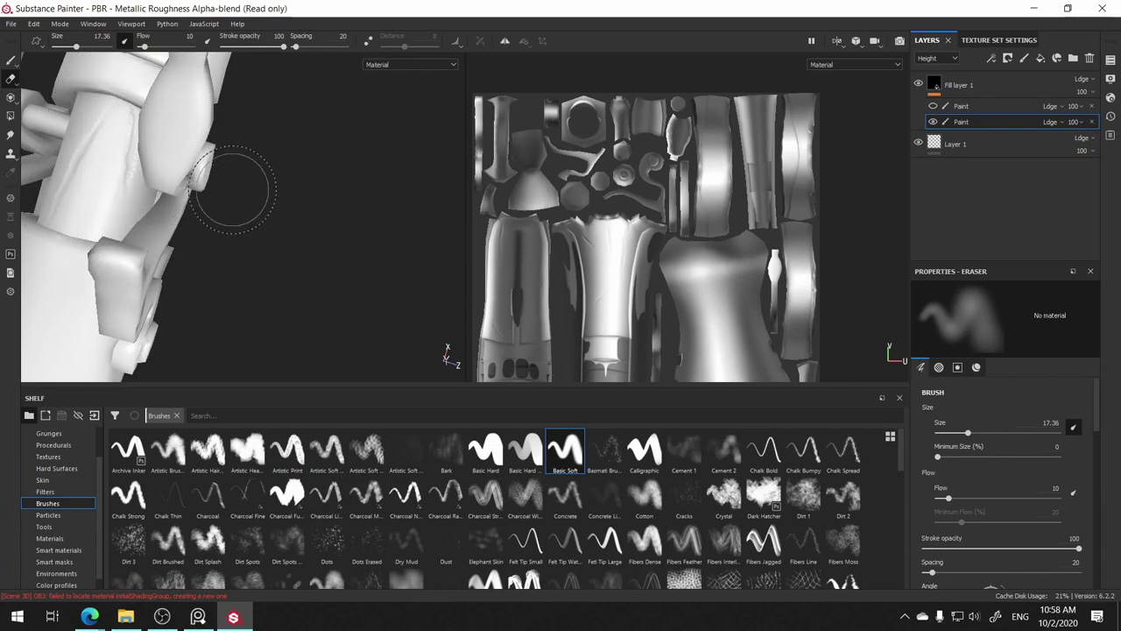
{"action": "mouse_move", "coordinate": [175, 96]}
{"action": "left_mouse_down", "text": "alt"}
{"action": "mouse_move", "coordinate": [179, 204]}
{"action": "mouse_move", "coordinate": [180, 175]}
{"action": "left_mouse_up", "text": "alt"}
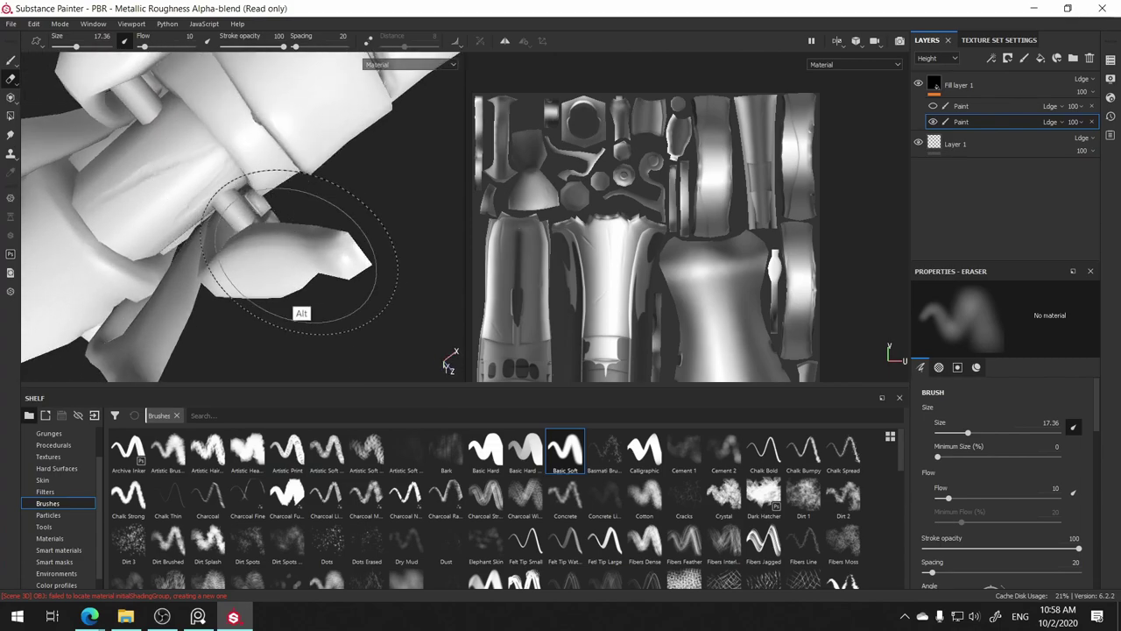
{"action": "mouse_move", "coordinate": [302, 252]}
{"action": "left_mouse_down", "text": "alt"}
{"action": "mouse_move", "coordinate": [253, 118]}
{"action": "mouse_move", "coordinate": [268, 219]}
{"action": "mouse_move", "coordinate": [159, 227]}
{"action": "left_mouse_up", "text": "alt"}
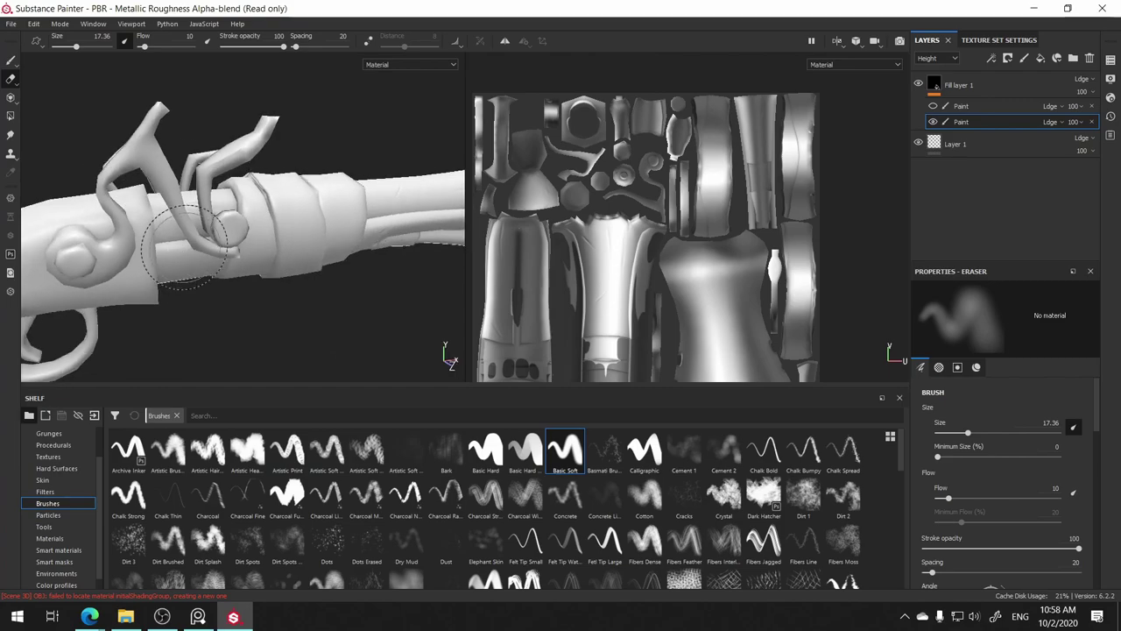
{"action": "middle_click_drag", "start_coordinate": [184, 311], "coordinate": [466, 224], "text": "alt"}
{"action": "left_click_drag", "start_coordinate": [283, 174], "coordinate": [226, 282], "text": "alt"}
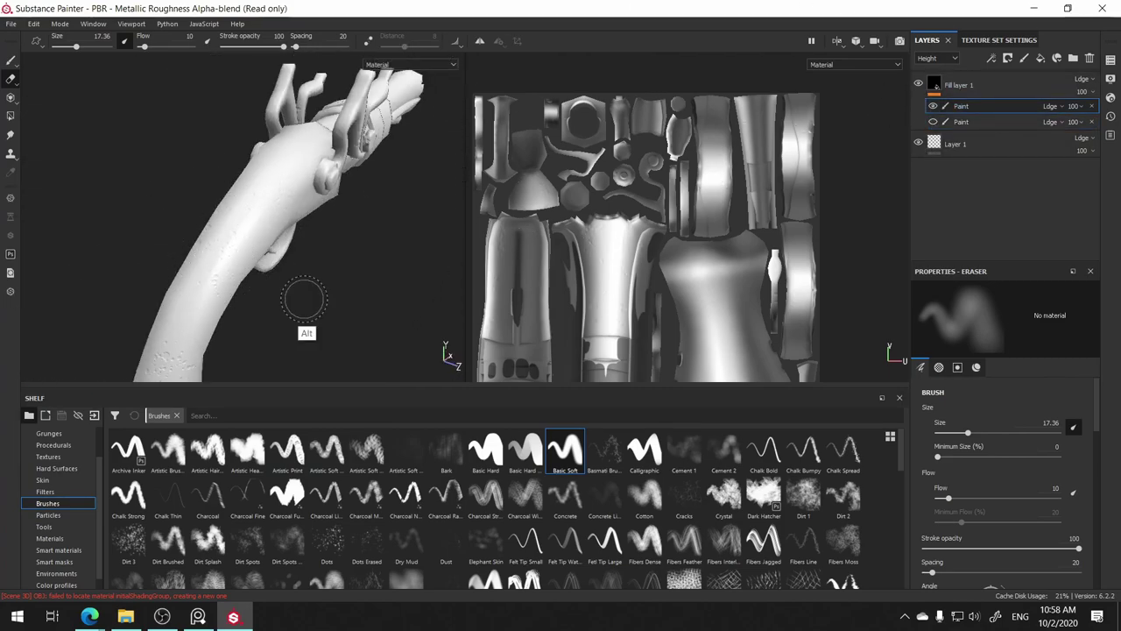
{"action": "left_click_drag", "start_coordinate": [303, 299], "coordinate": [377, 191], "text": "alt"}
{"action": "mouse_move", "coordinate": [286, 298]}
{"action": "left_mouse_down", "text": "alt"}
{"action": "mouse_move", "coordinate": [317, 154]}
{"action": "mouse_move", "coordinate": [140, 195]}
{"action": "mouse_move", "coordinate": [382, 123]}
{"action": "left_mouse_up", "text": "alt"}
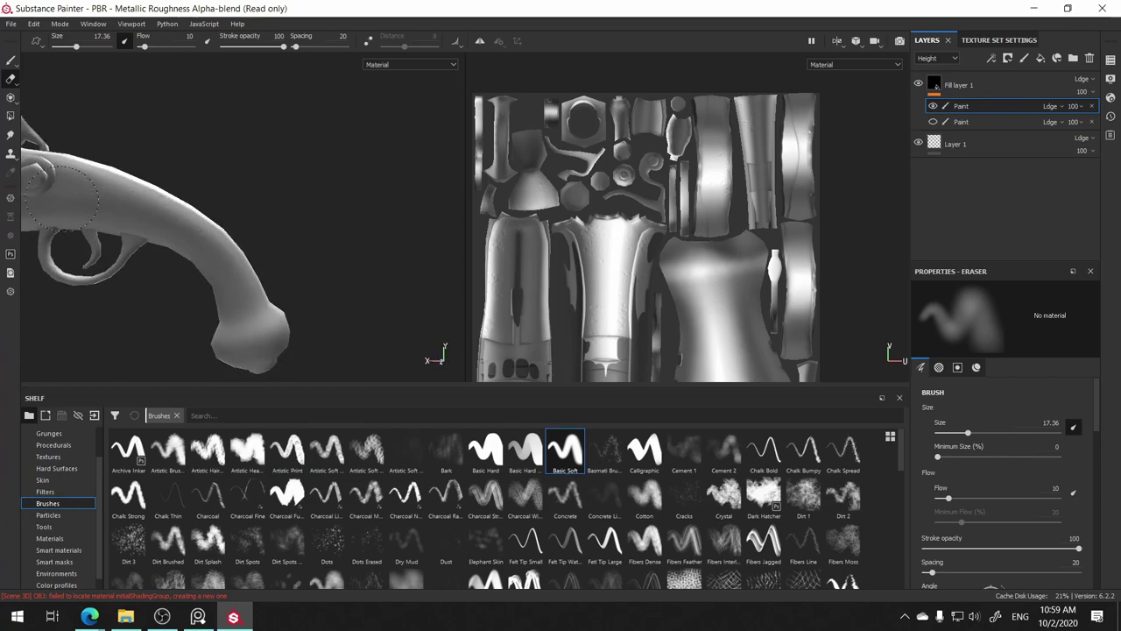
{"action": "mouse_move", "coordinate": [301, 105]}
{"action": "left_mouse_down", "text": "alt"}
{"action": "mouse_move", "coordinate": [255, 267]}
{"action": "mouse_move", "coordinate": [262, 188]}
{"action": "left_mouse_up", "text": "alt"}
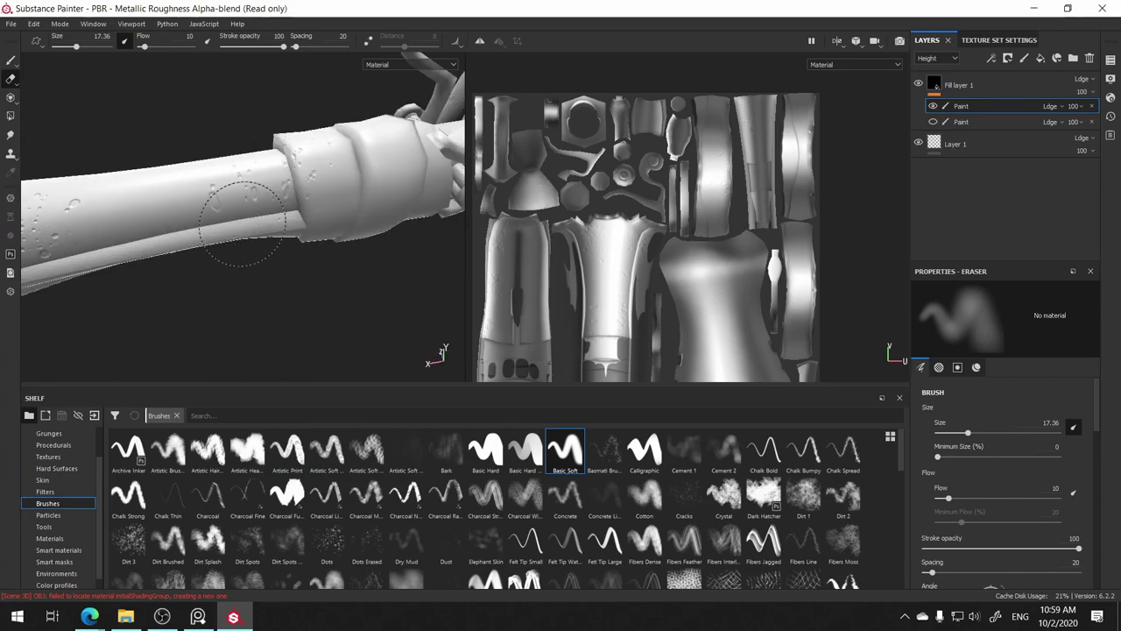
{"action": "left_click_drag", "start_coordinate": [425, 325], "coordinate": [251, 216], "text": "alt"}
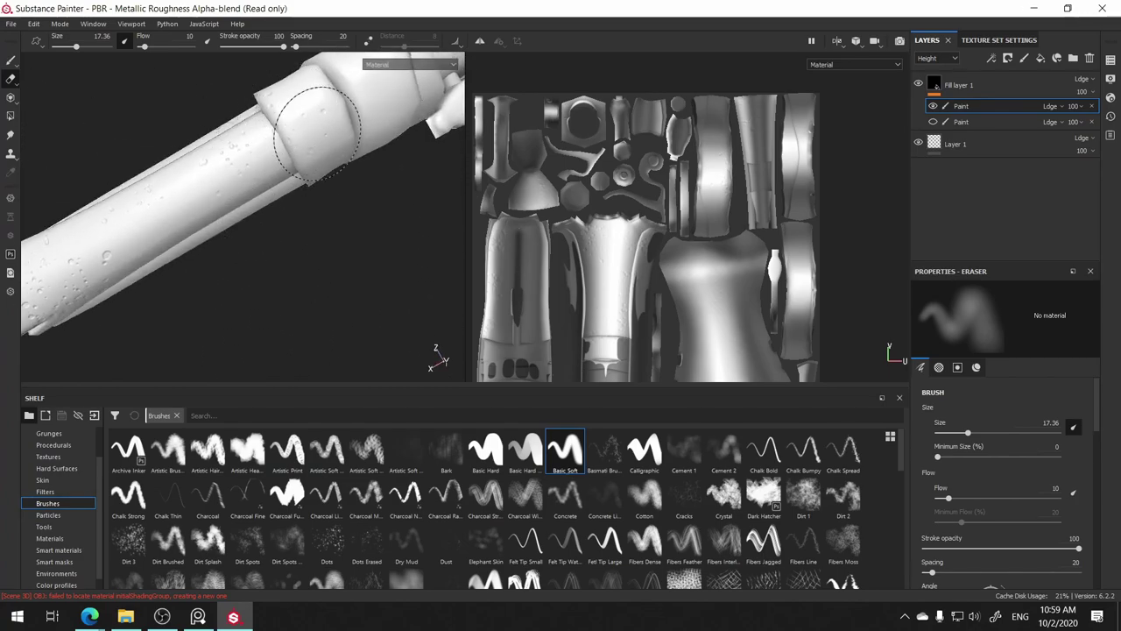
{"action": "left_click_drag", "start_coordinate": [346, 132], "coordinate": [229, 199], "text": "alt"}
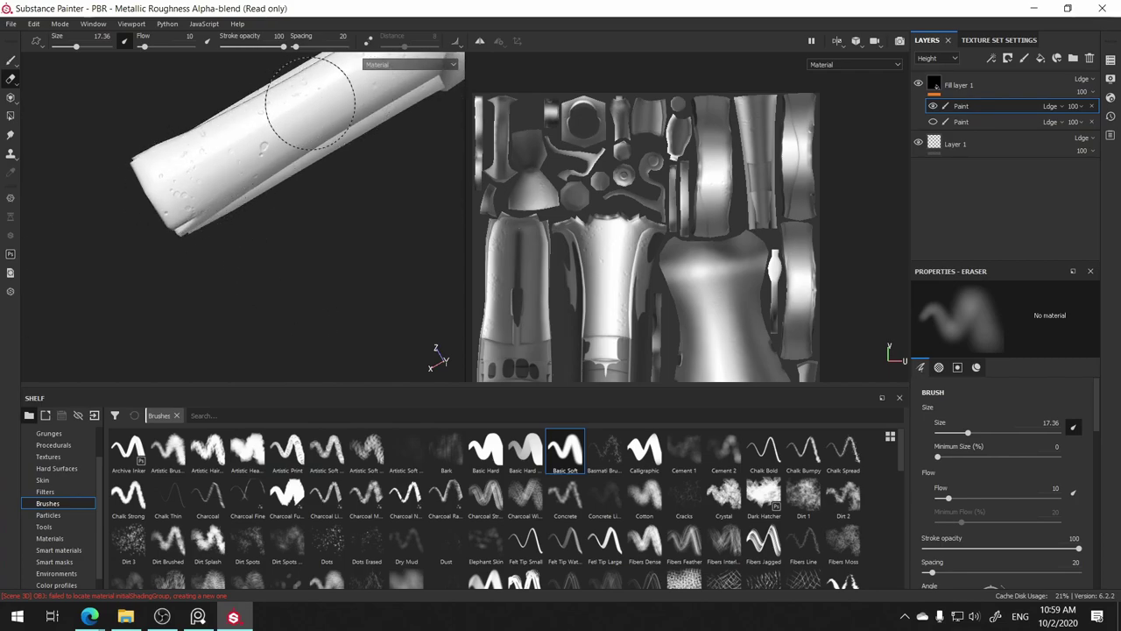
{"action": "mouse_move", "coordinate": [275, 99]}
{"action": "left_mouse_down", "text": "alt"}
{"action": "mouse_move", "coordinate": [208, 172]}
{"action": "mouse_move", "coordinate": [430, 242]}
{"action": "left_mouse_up", "text": "alt"}
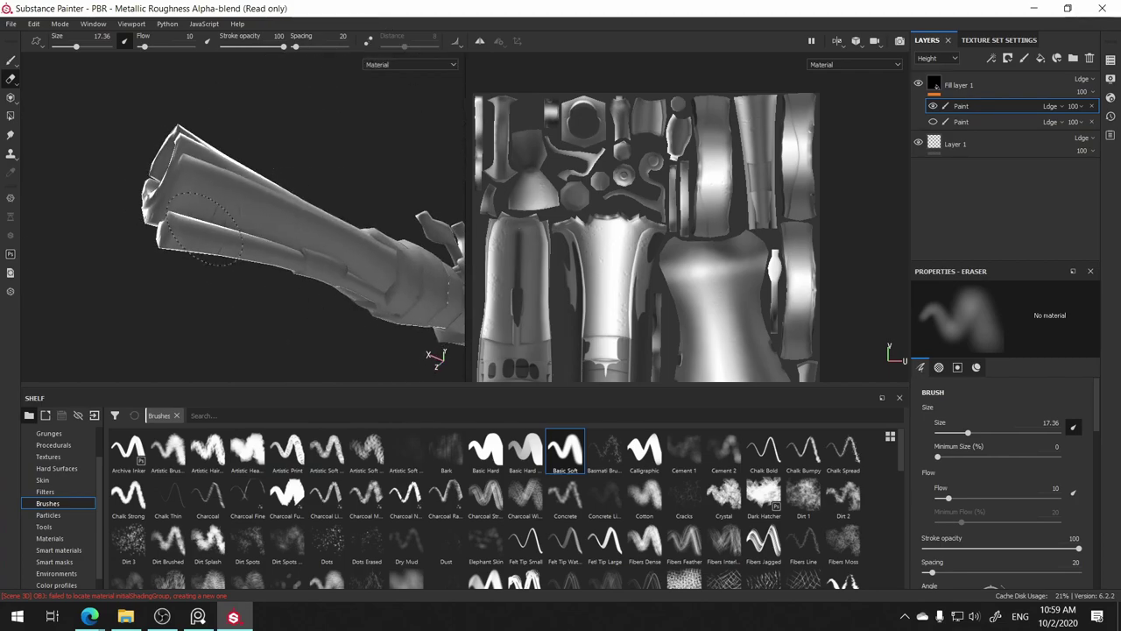
{"action": "scroll", "coordinate": [430, 323], "scroll_direction": "up", "scroll_amount": 3}
{"action": "left_click_drag", "start_coordinate": [263, 131], "coordinate": [269, 147], "text": "alt"}
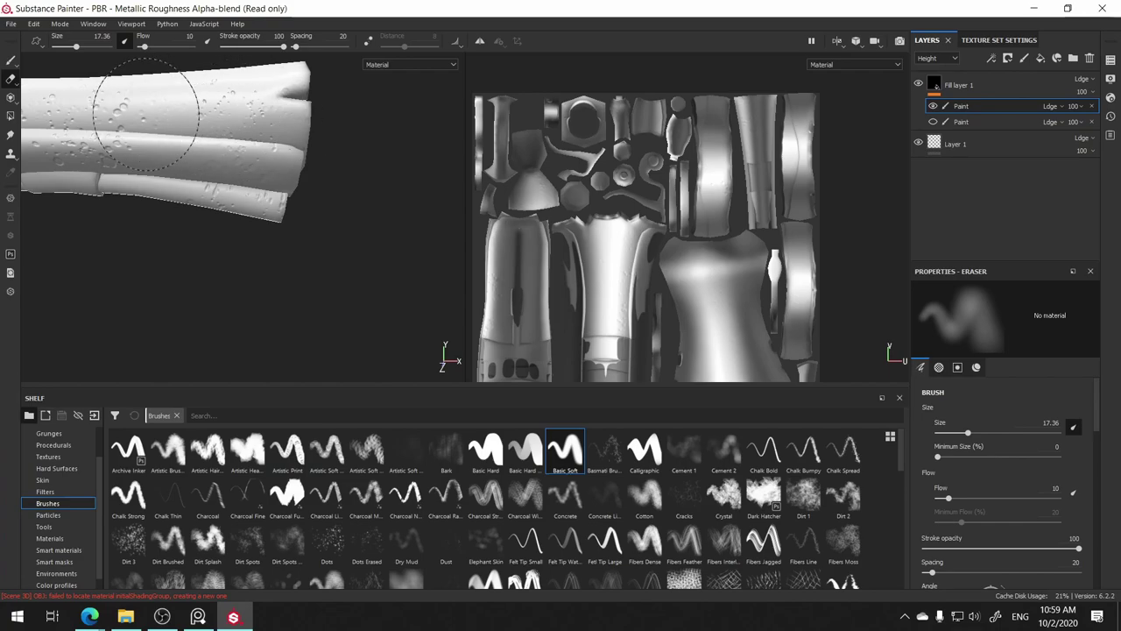
{"action": "left_click_drag", "start_coordinate": [250, 226], "coordinate": [325, 241], "text": "alt"}
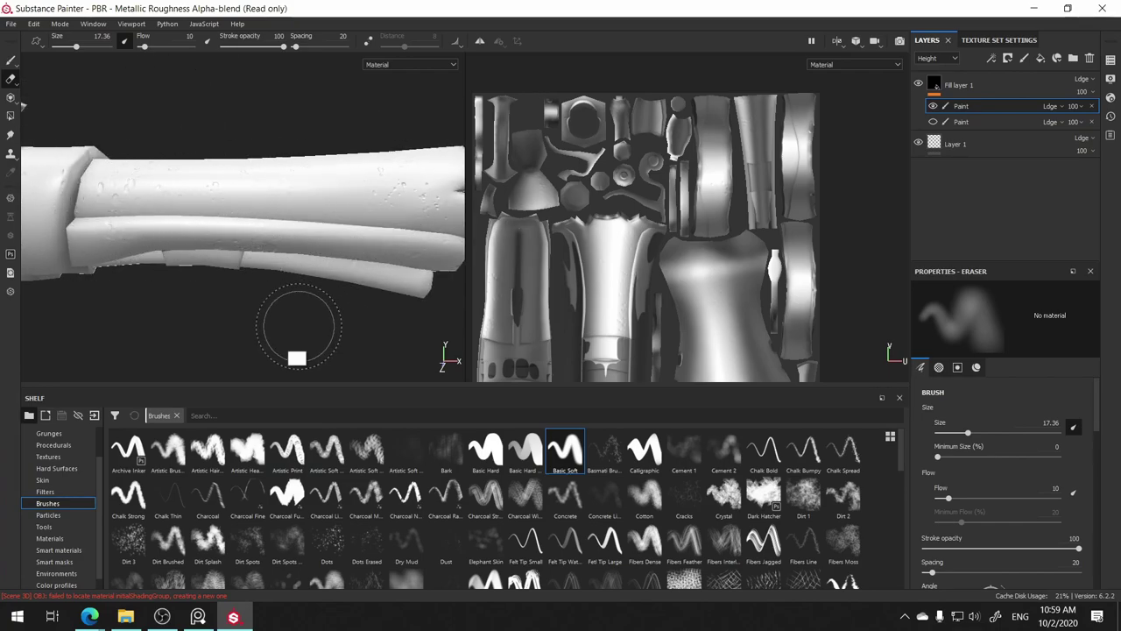
{"action": "left_click_drag", "start_coordinate": [300, 342], "coordinate": [280, 232], "text": "alt"}
{"action": "left_click_drag", "start_coordinate": [261, 111], "coordinate": [411, 217], "text": "alt"}
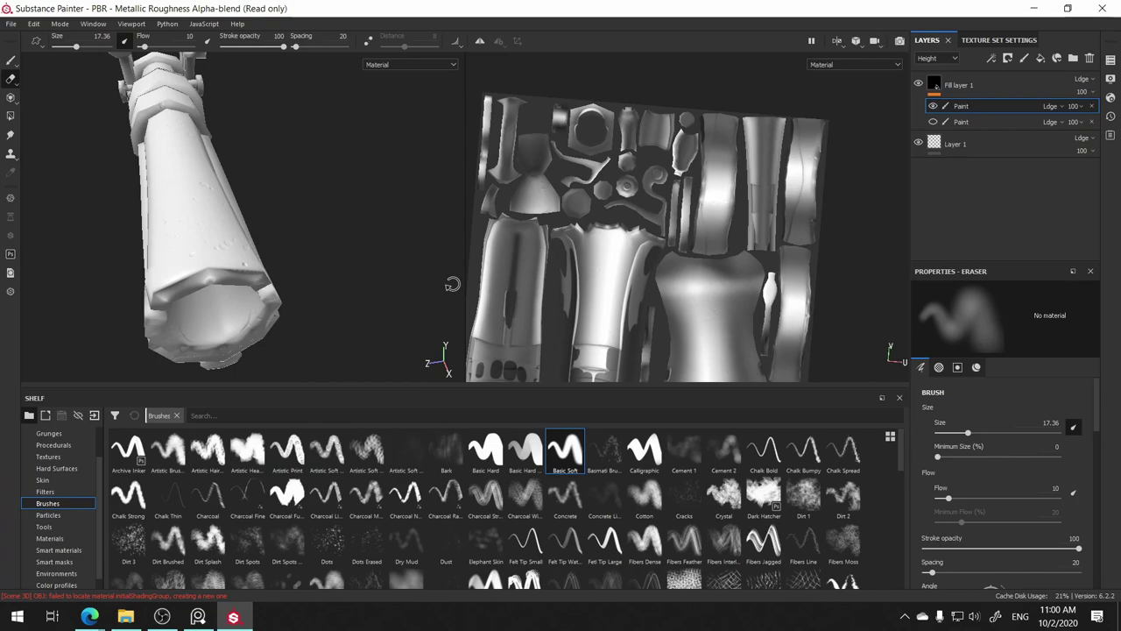
{"action": "mouse_move", "coordinate": [346, 155]}
{"action": "left_mouse_down", "text": "alt"}
{"action": "mouse_move", "coordinate": [229, 260]}
{"action": "mouse_move", "coordinate": [232, 297]}
{"action": "mouse_move", "coordinate": [237, 258]}
{"action": "left_mouse_up", "text": "alt"}
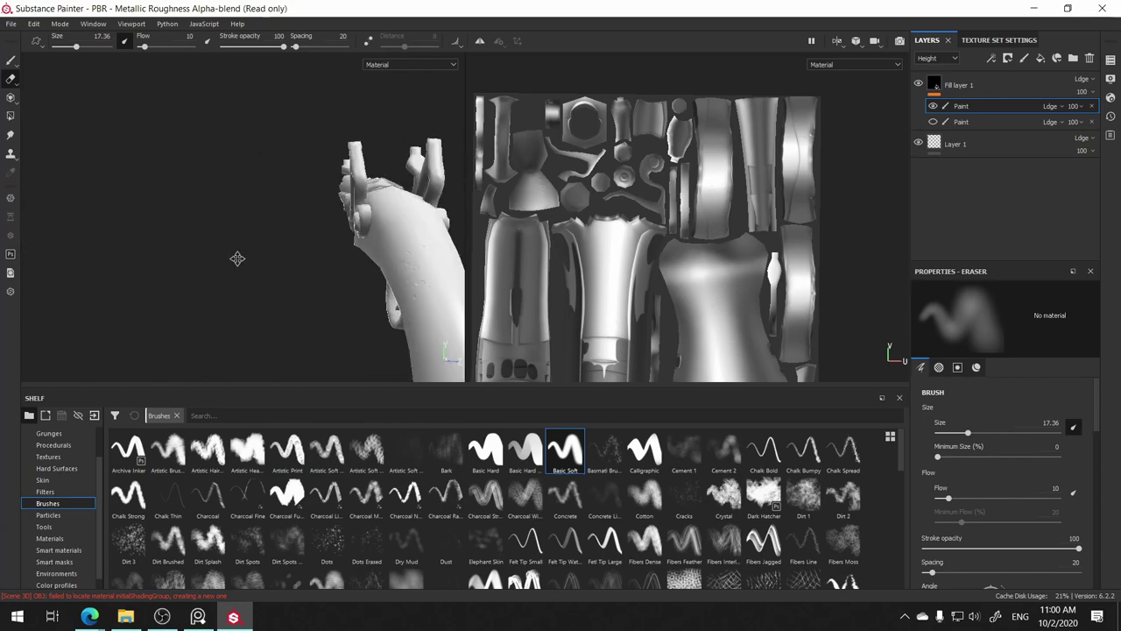
{"action": "right_click_drag", "start_coordinate": [237, 258], "coordinate": [321, 283], "text": "alt"}
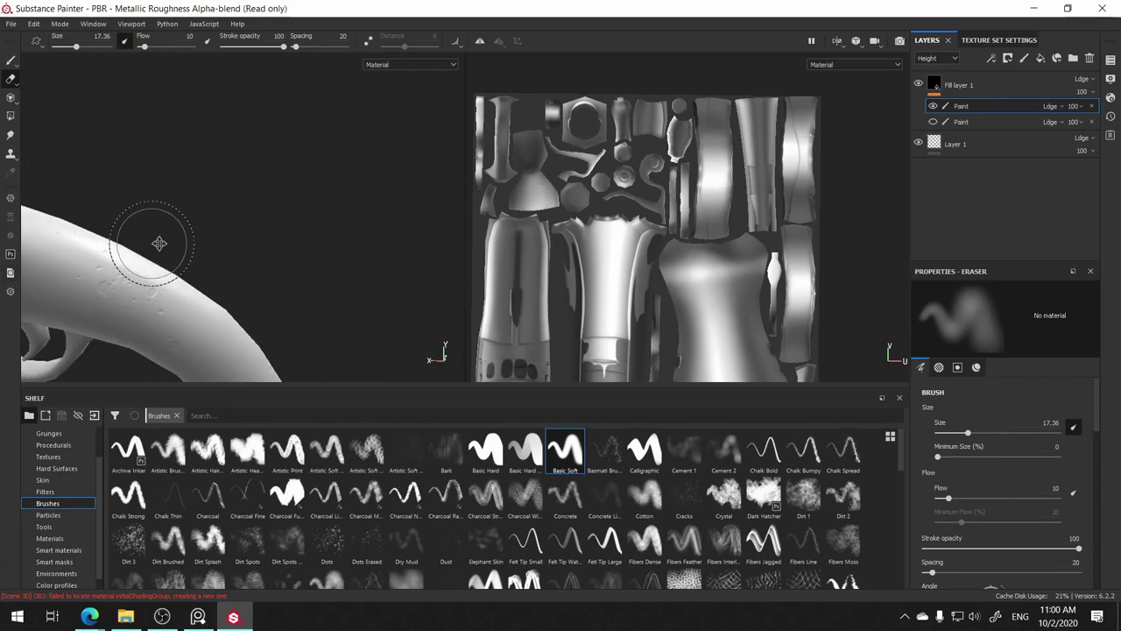
{"action": "right_click_drag", "start_coordinate": [155, 240], "coordinate": [388, 187], "text": "alt"}
{"action": "left_click_drag", "start_coordinate": [388, 188], "coordinate": [309, 200], "text": "alt"}
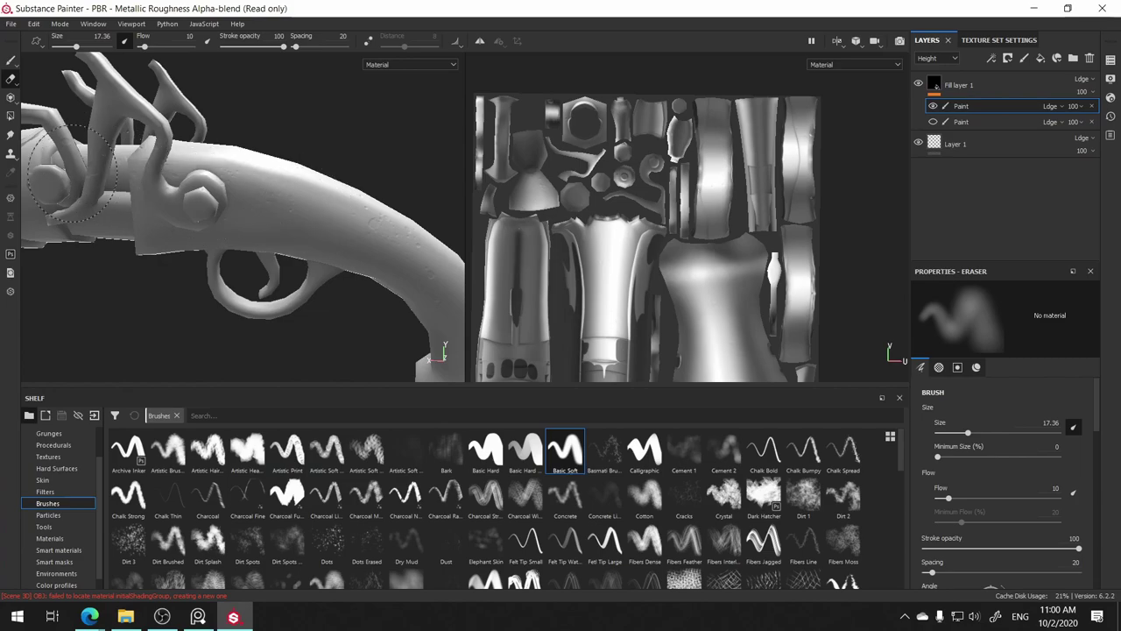
{"action": "mouse_move", "coordinate": [112, 121]}
{"action": "left_mouse_down", "text": "alt"}
{"action": "mouse_move", "coordinate": [155, 169]}
{"action": "mouse_move", "coordinate": [100, 183]}
{"action": "mouse_move", "coordinate": [132, 195]}
{"action": "mouse_move", "coordinate": [196, 296]}
{"action": "mouse_move", "coordinate": [47, 230]}
{"action": "mouse_move", "coordinate": [38, 193]}
{"action": "mouse_move", "coordinate": [50, 297]}
{"action": "mouse_move", "coordinate": [35, 293]}
{"action": "left_mouse_up", "text": "alt"}
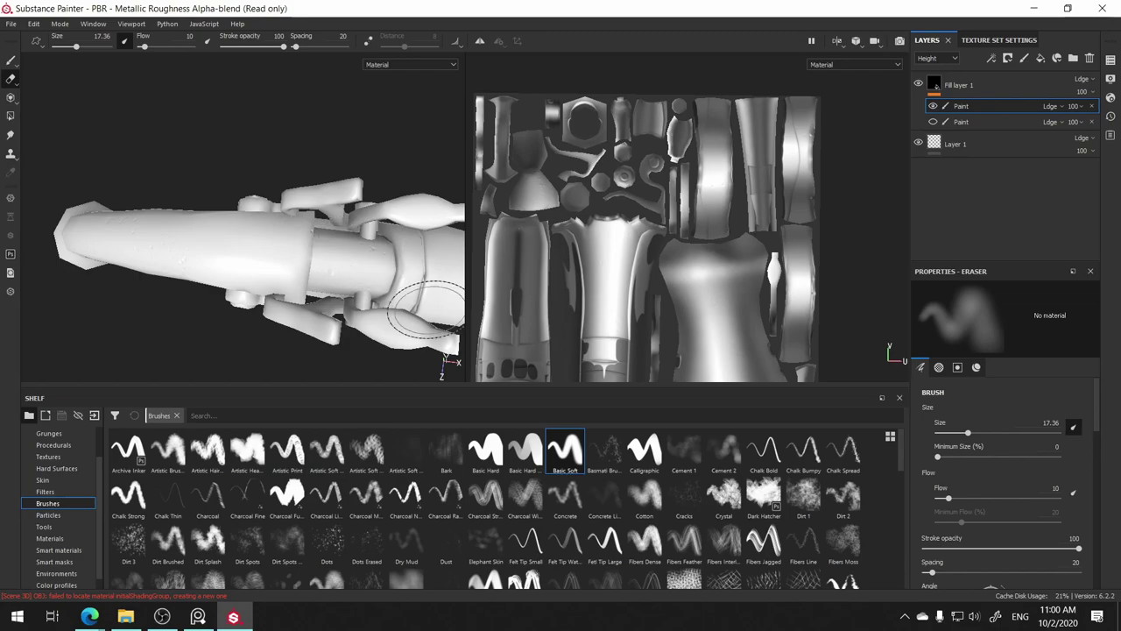
{"action": "left_click_drag", "start_coordinate": [352, 248], "coordinate": [312, 321], "text": "alt"}
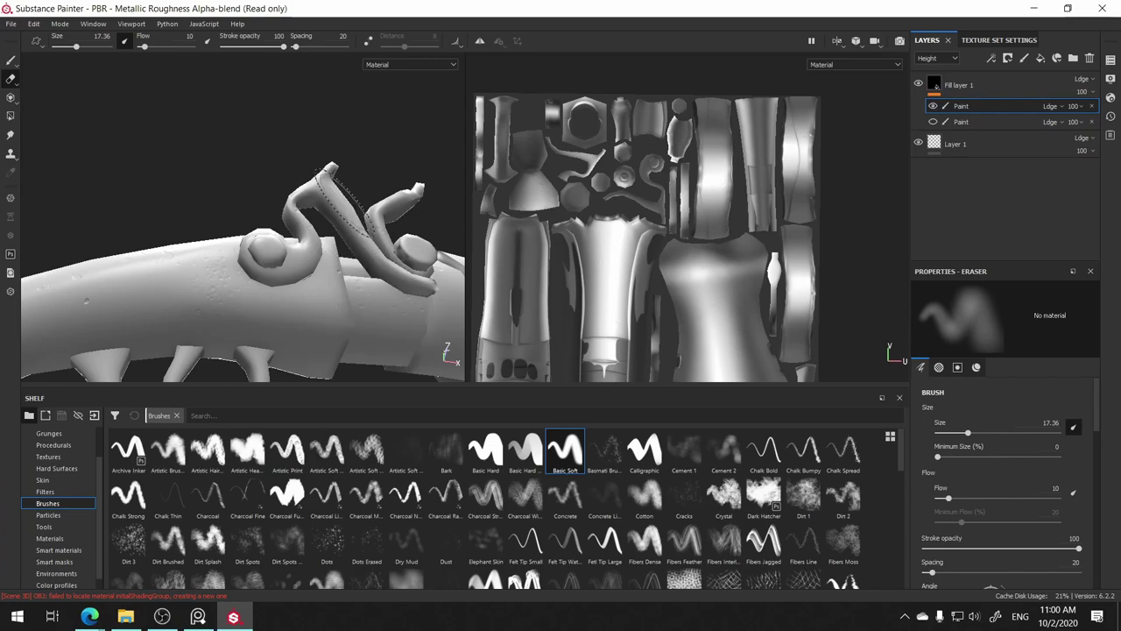
{"action": "mouse_move", "coordinate": [376, 295]}
{"action": "left_mouse_down", "text": "alt"}
{"action": "mouse_move", "coordinate": [261, 169]}
{"action": "mouse_move", "coordinate": [218, 308]}
{"action": "left_mouse_up", "text": "alt"}
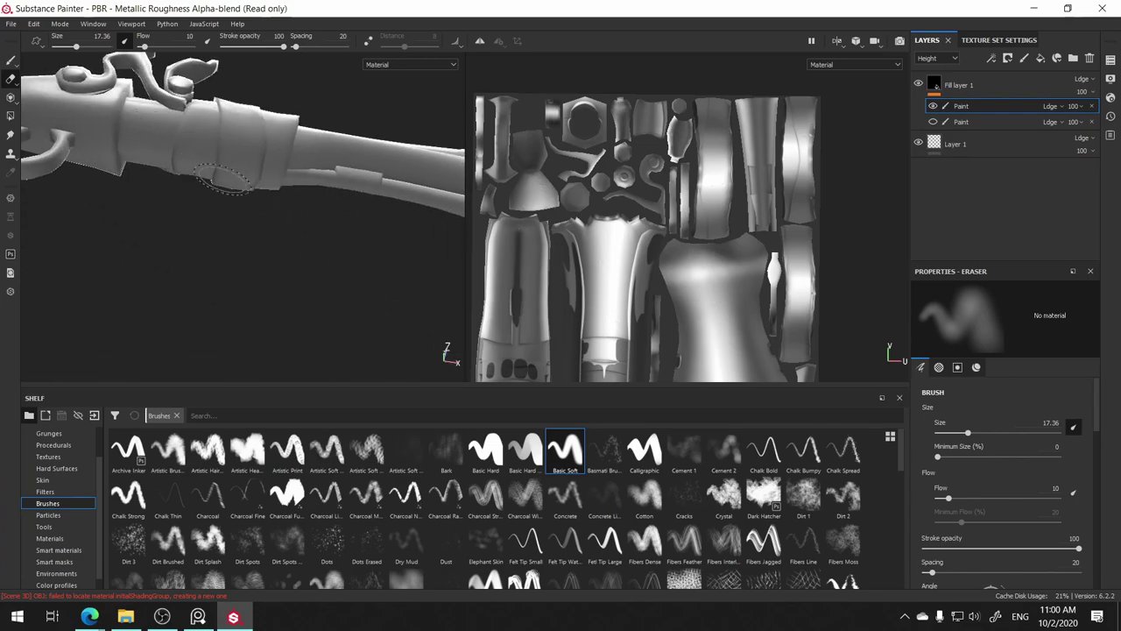
{"action": "scroll", "coordinate": [217, 308], "scroll_direction": "up", "scroll_amount": 5}
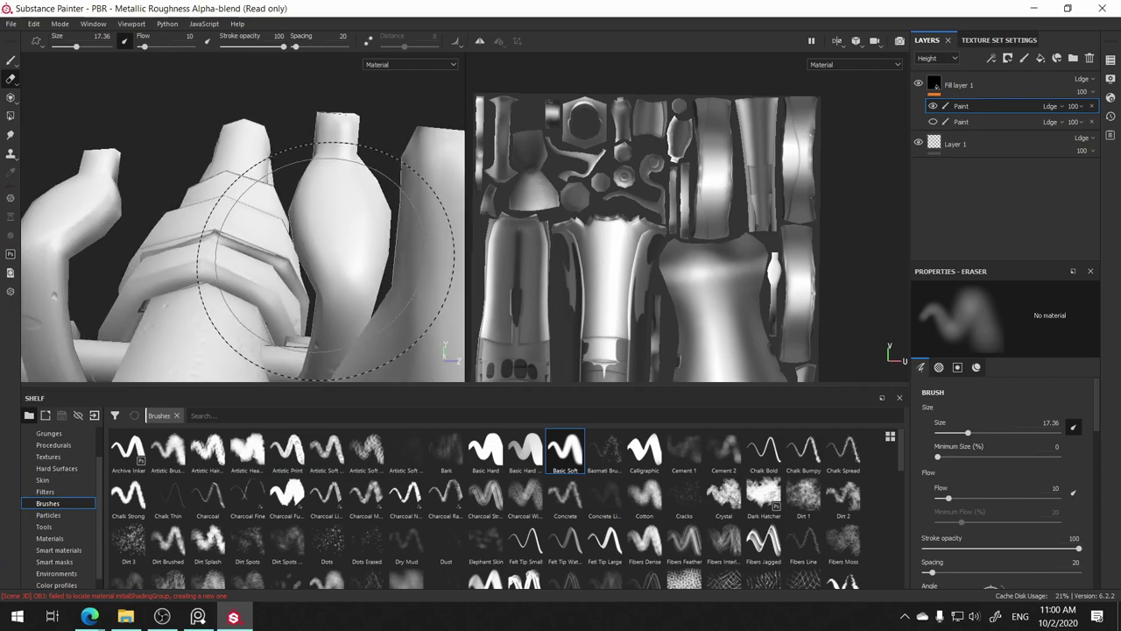
{"action": "mouse_move", "coordinate": [326, 261]}
{"action": "left_mouse_down", "text": "alt"}
{"action": "mouse_move", "coordinate": [290, 325]}
{"action": "mouse_move", "coordinate": [346, 180]}
{"action": "mouse_move", "coordinate": [194, 251]}
{"action": "left_mouse_up", "text": "alt"}
{"action": "scroll", "coordinate": [290, 325], "scroll_direction": "up", "scroll_amount": 3}
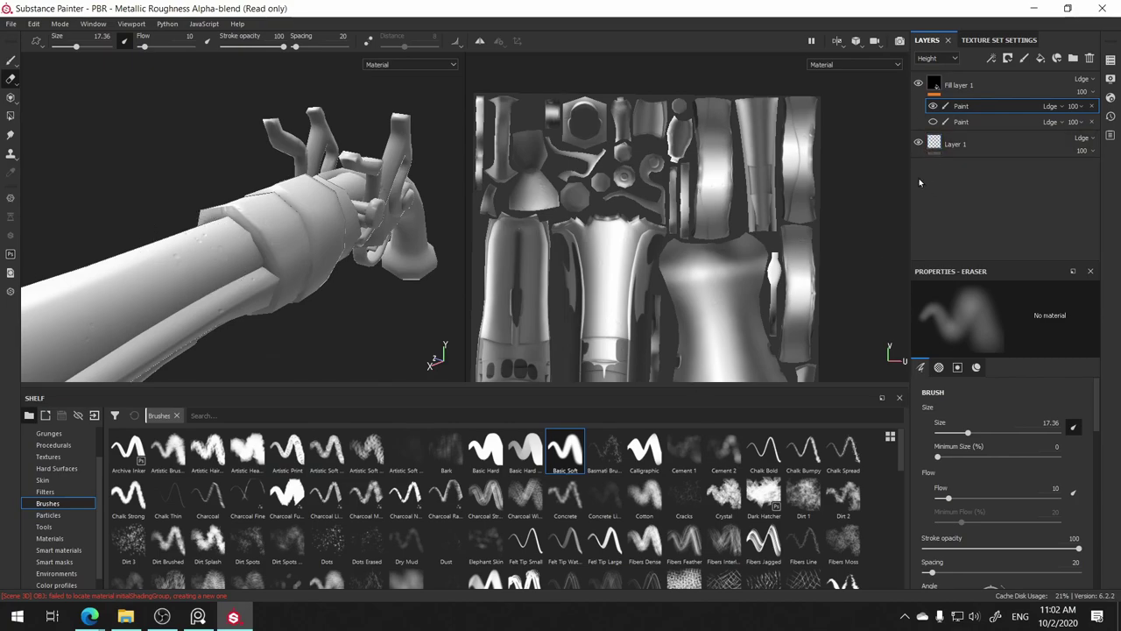
- Switch the layer stack's displayed channel from Height to Base Color
{"action": "left_click", "coordinate": [937, 58]}
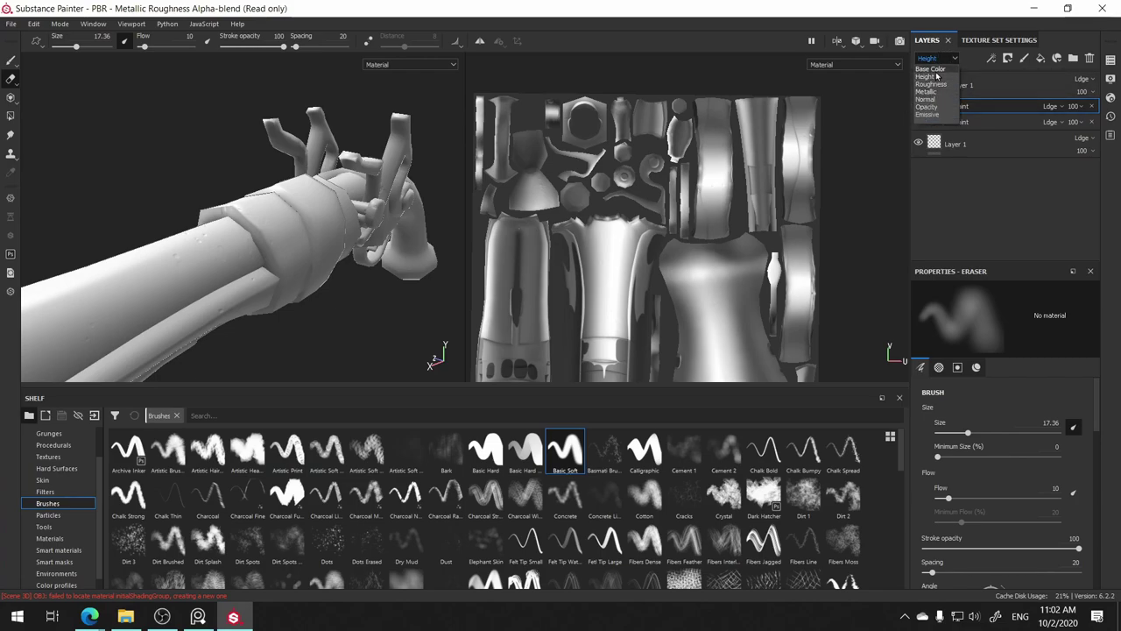
{"action": "left_click", "coordinate": [953, 58]}
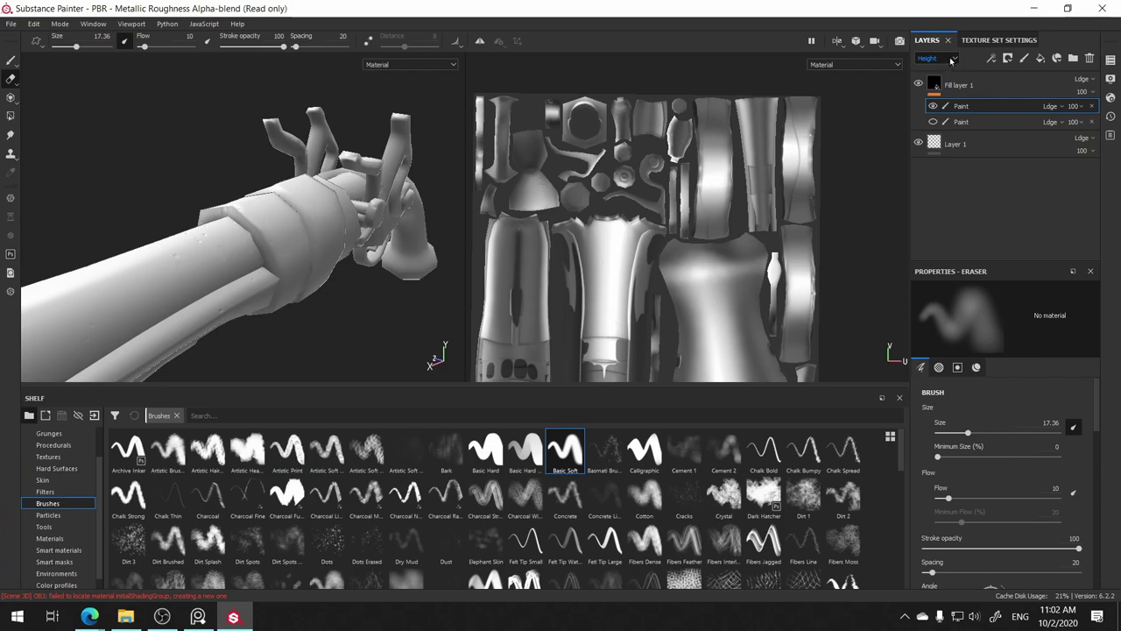
{"action": "left_click", "coordinate": [951, 60]}
{"action": "left_click", "coordinate": [933, 70]}
- Delete Layer 1 from the layer stack
{"action": "left_click", "coordinate": [1018, 145]}
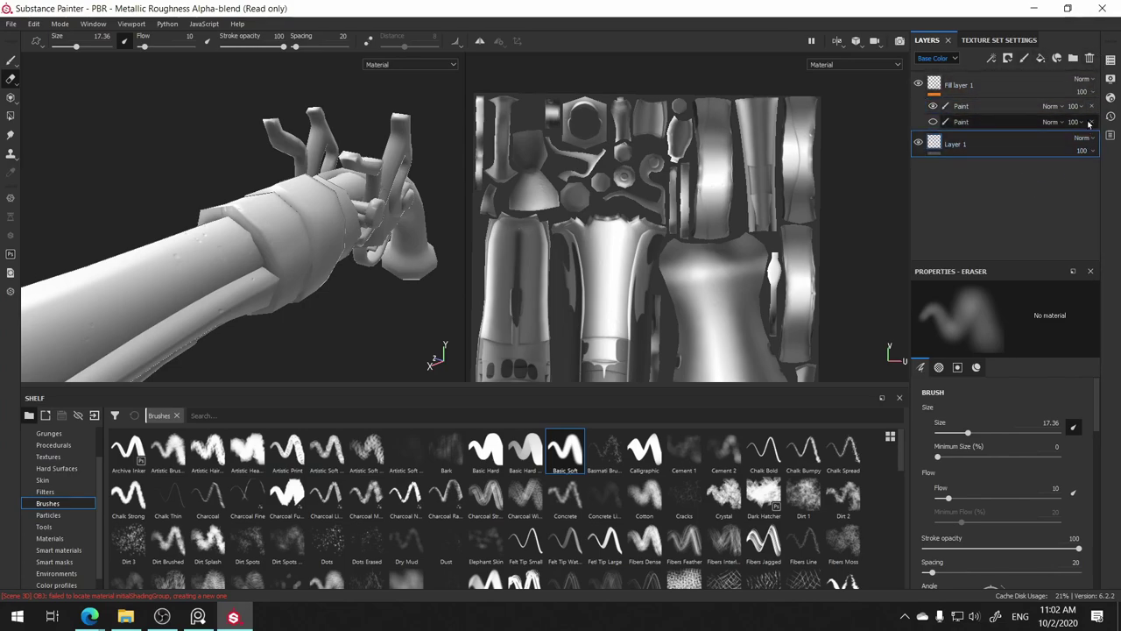
{"action": "left_click", "coordinate": [1089, 58]}
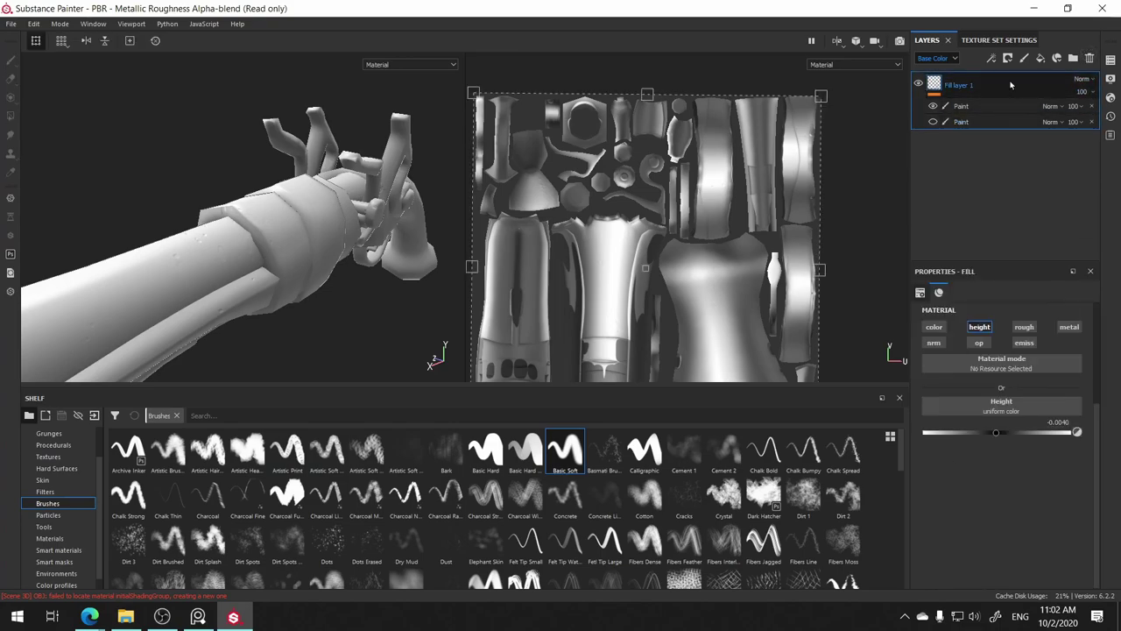
{"action": "middle_click", "coordinate": [959, 86]}
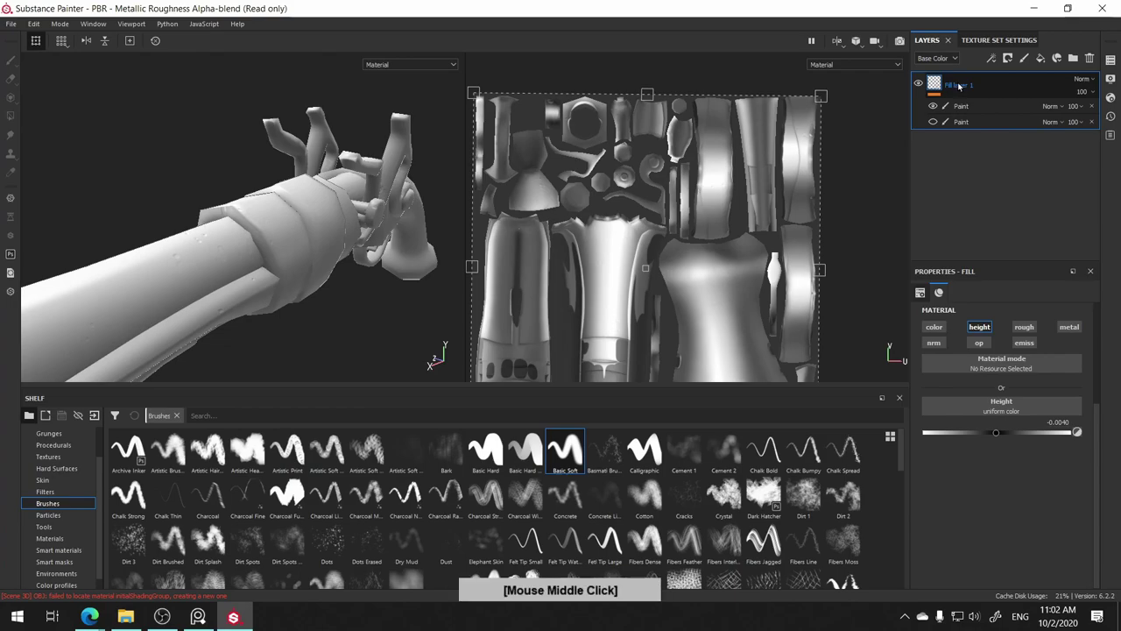
{"action": "right_click", "coordinate": [960, 85]}
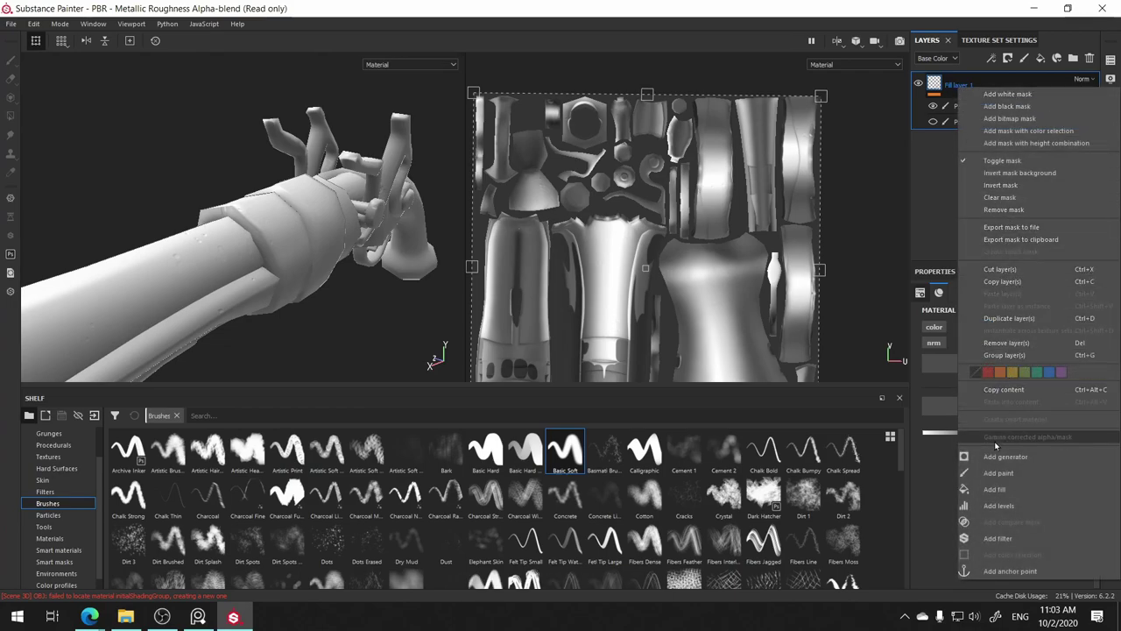
{"action": "left_click", "coordinate": [938, 218]}
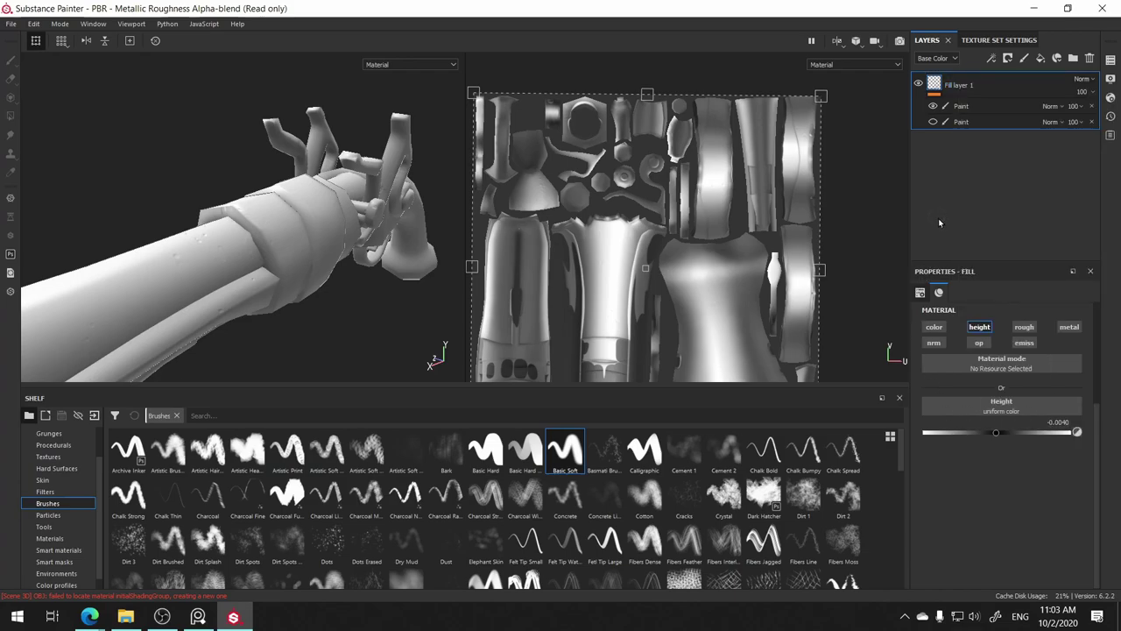
- Rename Fill layer 1 to Heigth_Detail
{"action": "double_click", "coordinate": [963, 85]}
{"action": "type", "text": "Heigth_D"}
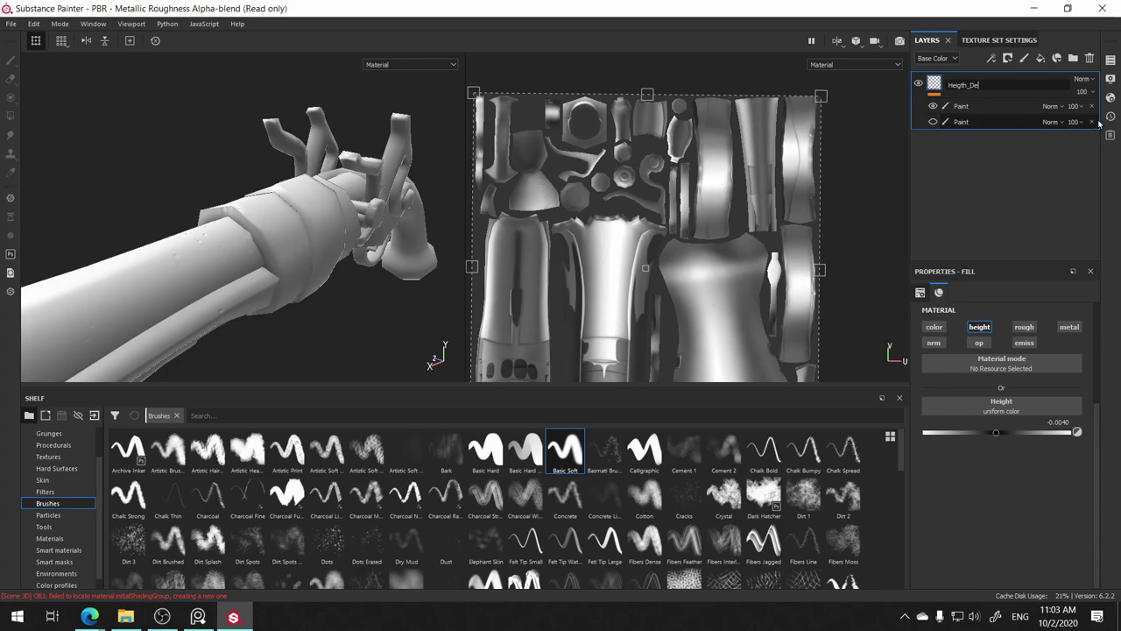
{"action": "type", "text": "etail"}
{"action": "key", "text": "Return"}
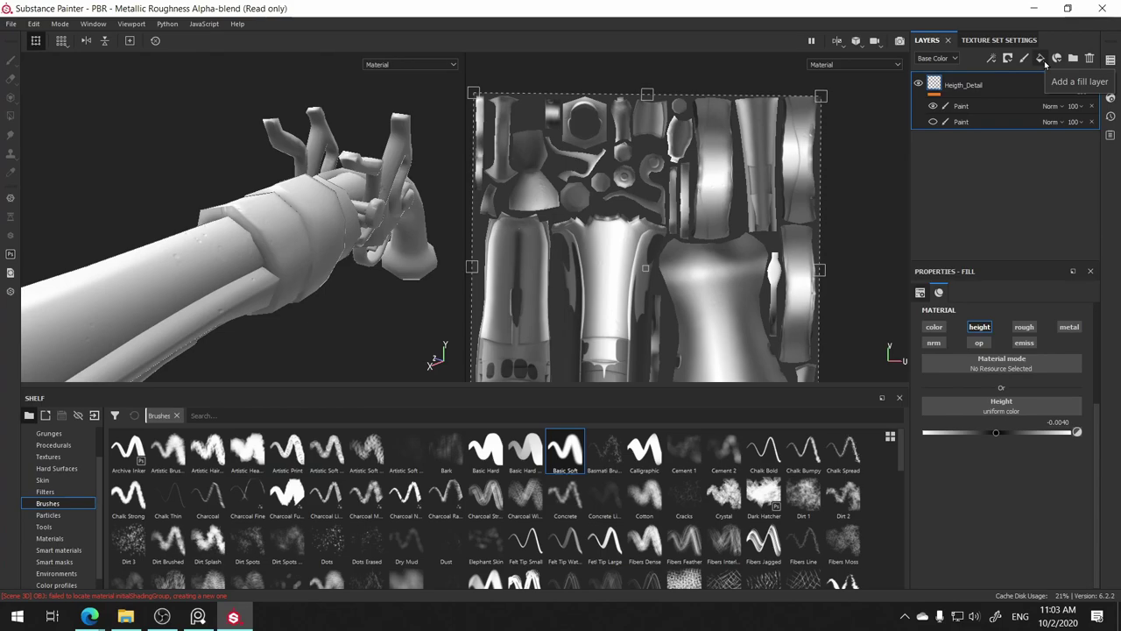
- Add a new fill layer with its height, normal, opacity and emissive channels turned off
{"action": "left_click", "coordinate": [1040, 59]}
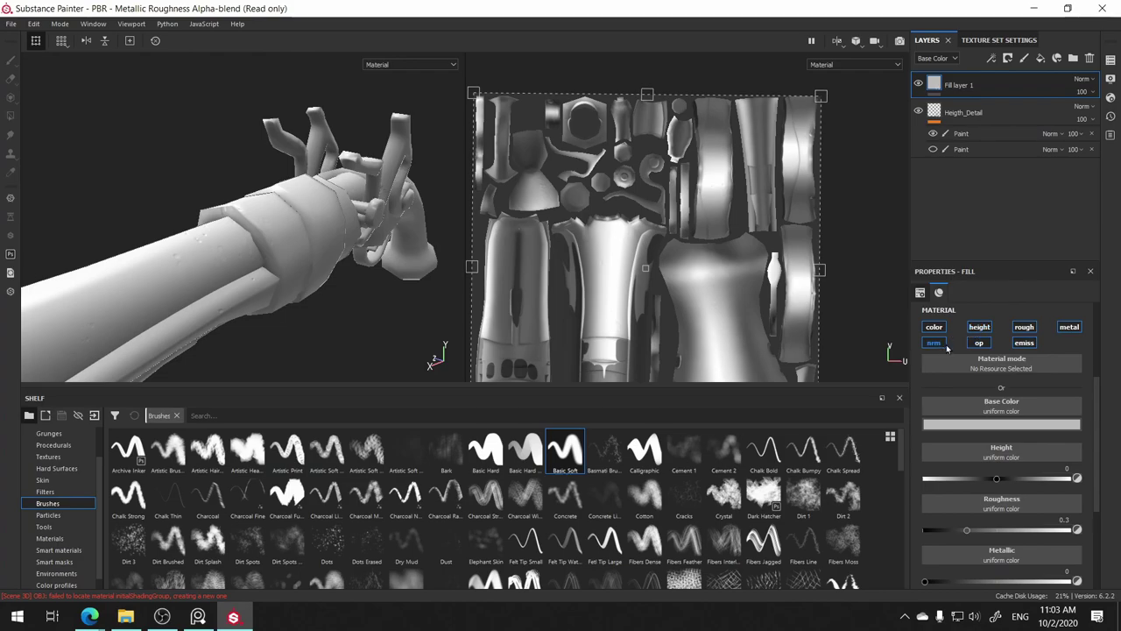
{"action": "left_click", "coordinate": [981, 326]}
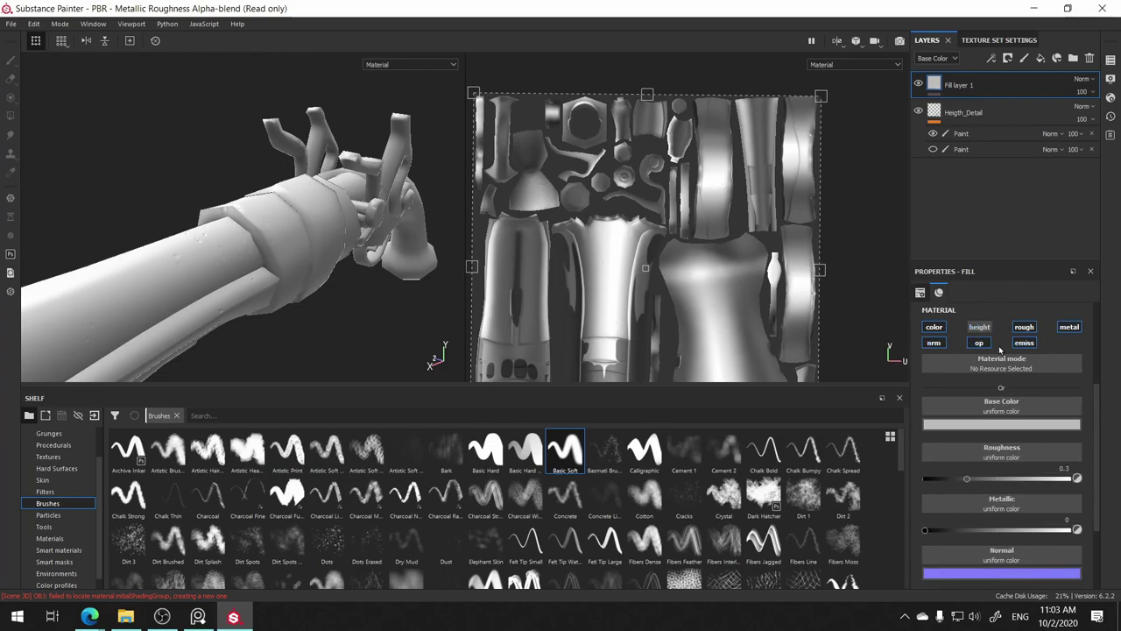
{"action": "left_click", "coordinate": [935, 343]}
{"action": "left_click", "coordinate": [979, 342]}
{"action": "left_click", "coordinate": [1023, 342]}
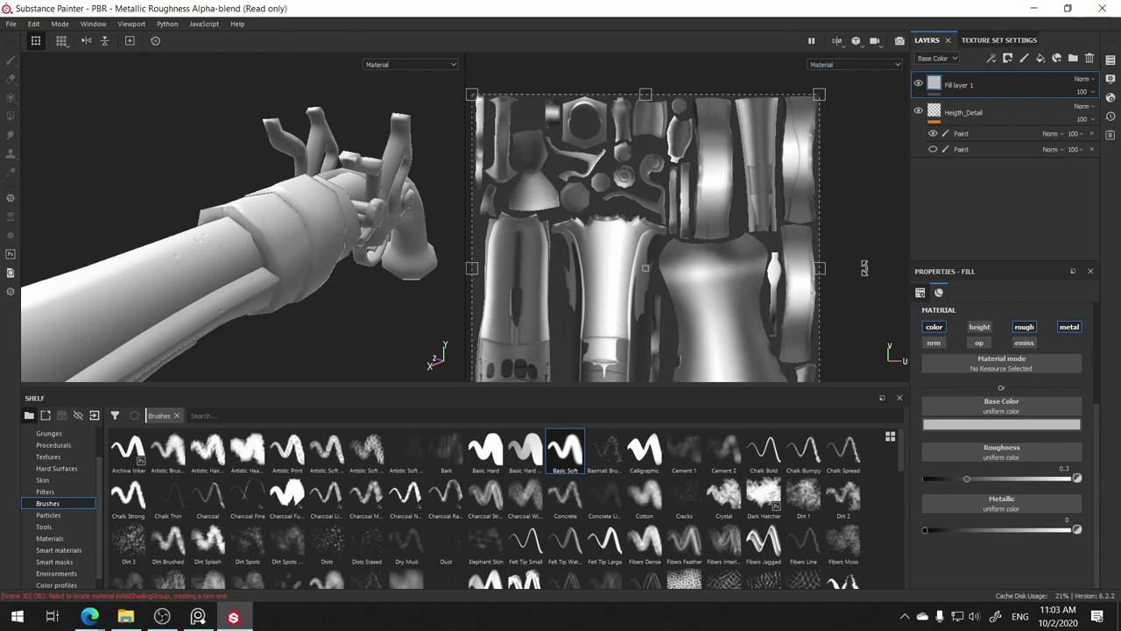
{"action": "middle_click_drag", "start_coordinate": [864, 268], "coordinate": [891, 240]}
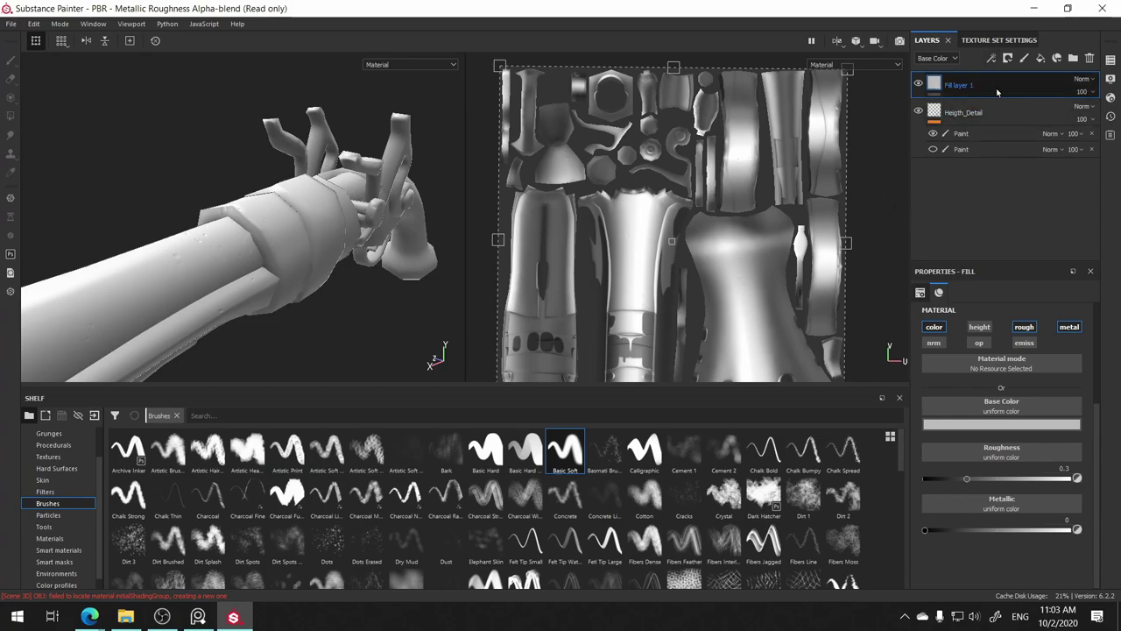
{"action": "left_click", "coordinate": [995, 424]}
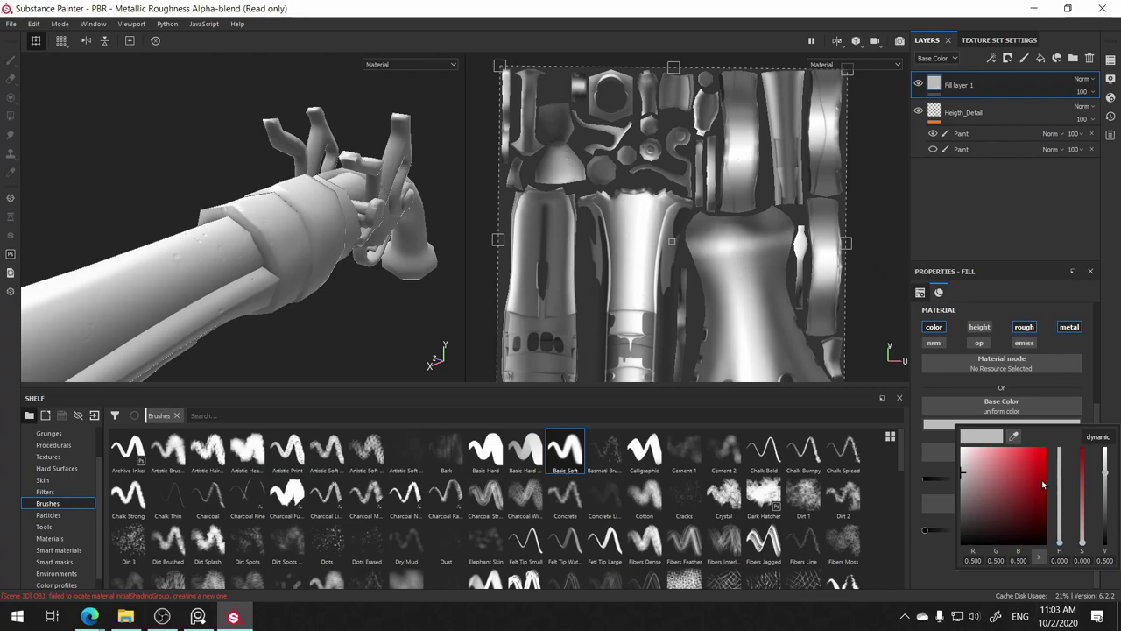
- Make the base colour dark red and briefly preview the flat Base Color view
{"action": "left_click_drag", "start_coordinate": [1040, 496], "coordinate": [1090, 518]}
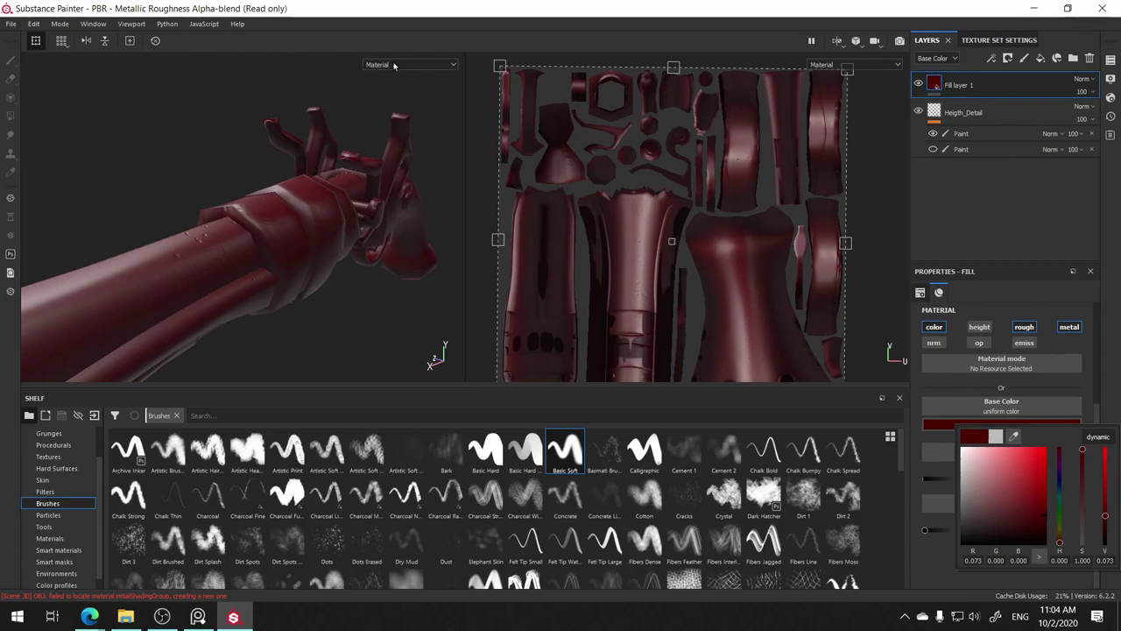
{"action": "left_click", "coordinate": [394, 65]}
{"action": "left_click", "coordinate": [390, 84]}
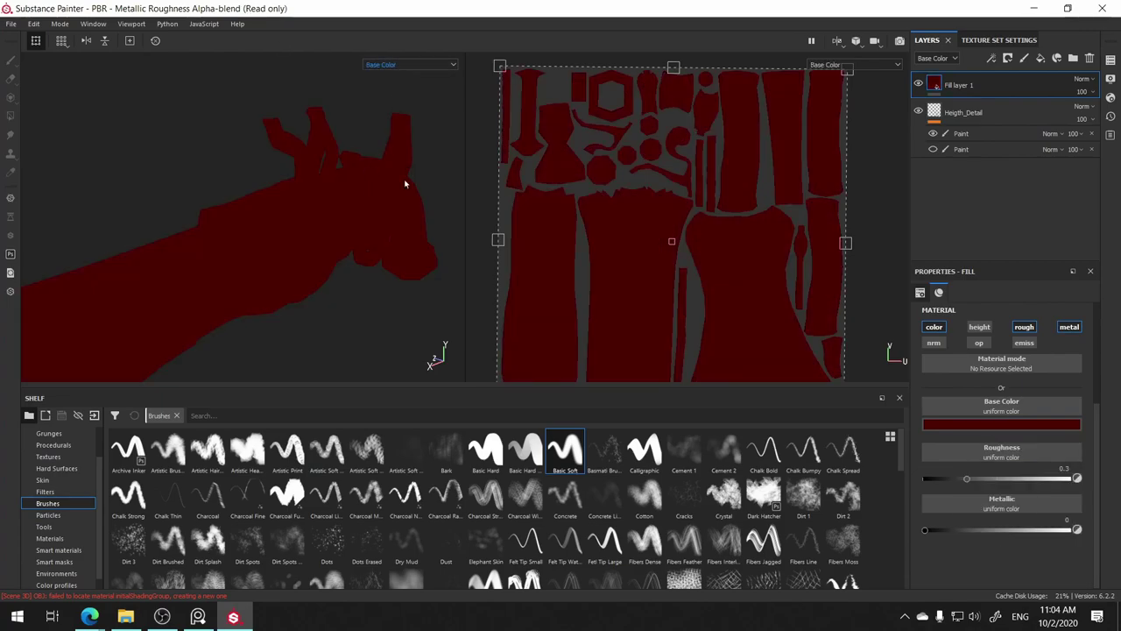
{"action": "left_click", "coordinate": [415, 64]}
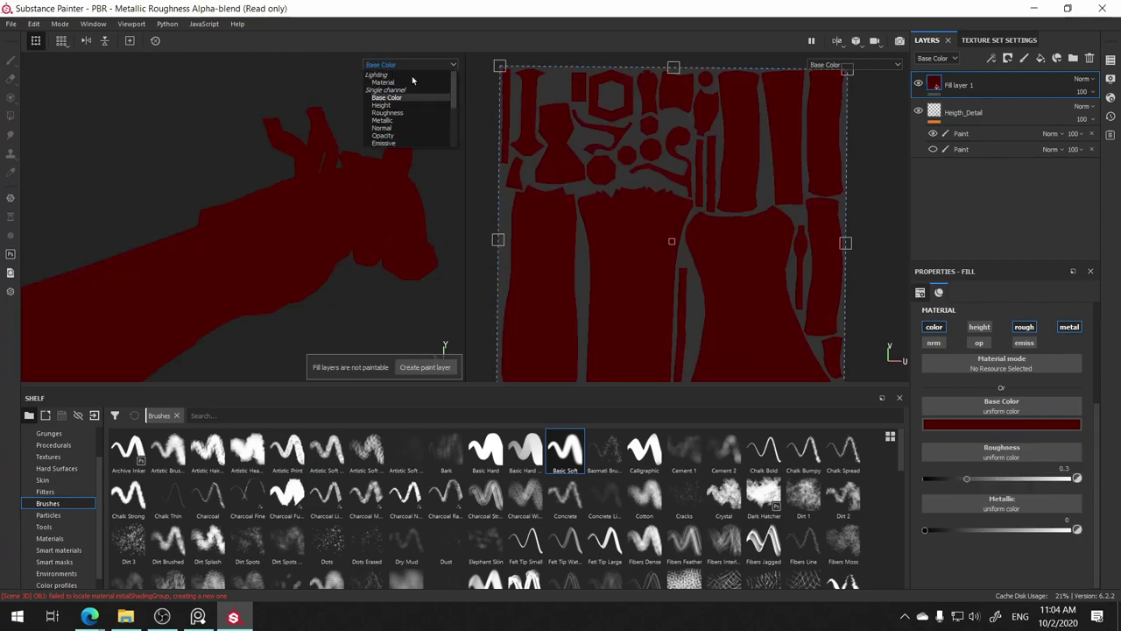
{"action": "left_click", "coordinate": [412, 81]}
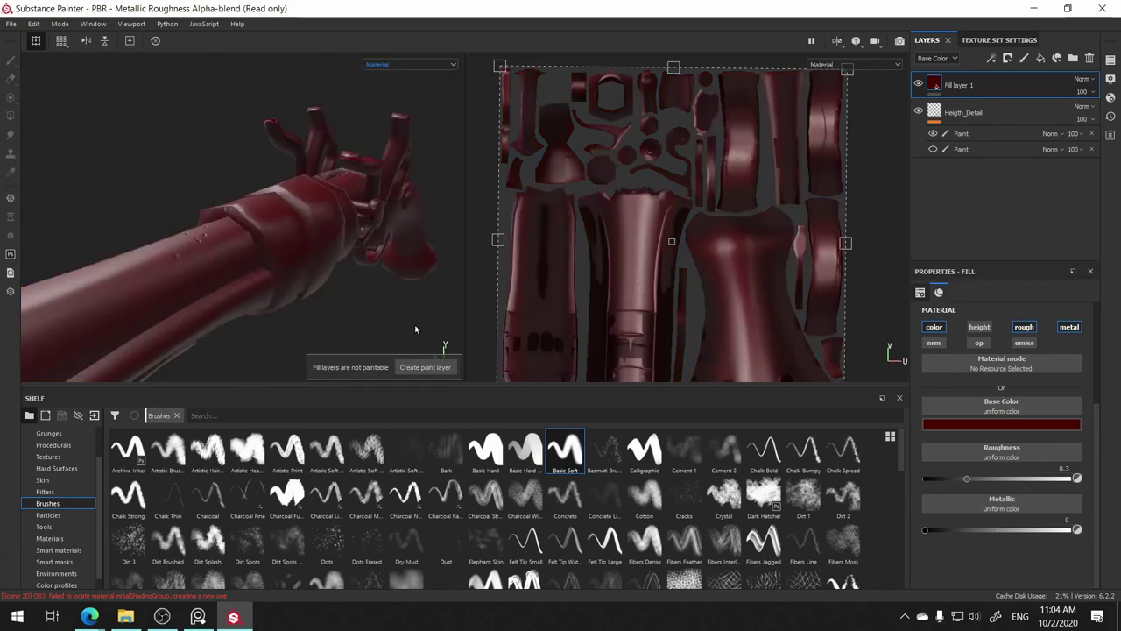
{"action": "mouse_move", "coordinate": [415, 324]}
{"action": "left_mouse_down", "text": "alt"}
{"action": "mouse_move", "coordinate": [332, 301]}
{"action": "mouse_move", "coordinate": [382, 338]}
{"action": "left_mouse_up", "text": "alt"}
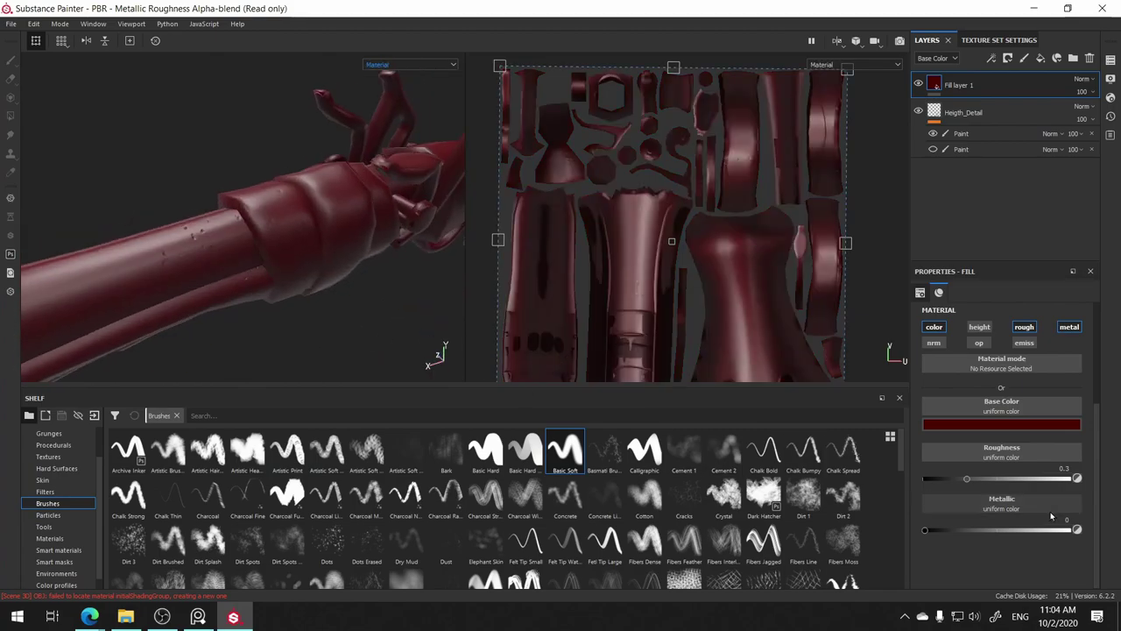
- Adjust the base colour to a very dark brown (RGB 0.027, 0.009, 0.000)
{"action": "left_click", "coordinate": [1014, 427]}
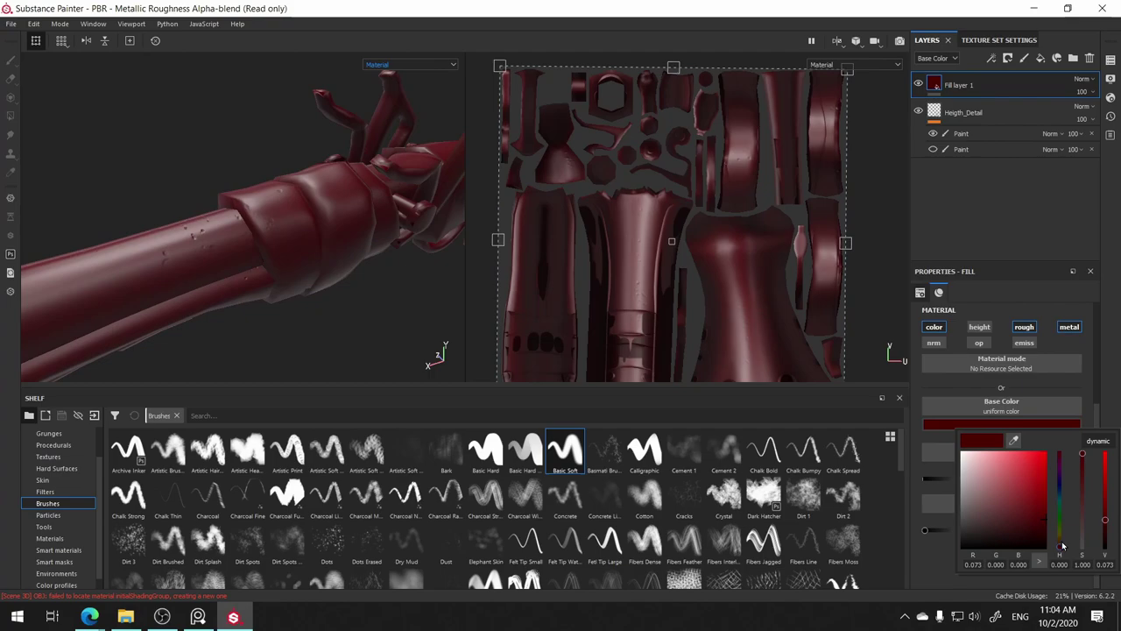
{"action": "left_click_drag", "start_coordinate": [1062, 546], "coordinate": [1027, 537]}
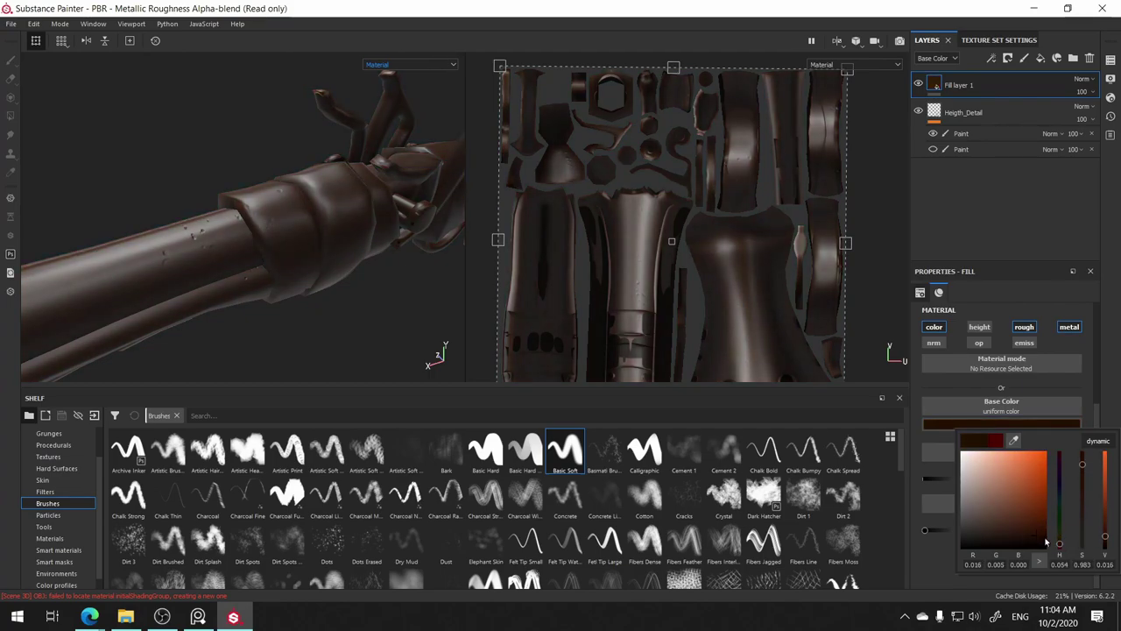
{"action": "left_click_drag", "start_coordinate": [1019, 535], "coordinate": [1015, 523]}
{"action": "left_click_drag", "start_coordinate": [330, 287], "coordinate": [343, 300], "text": "alt"}
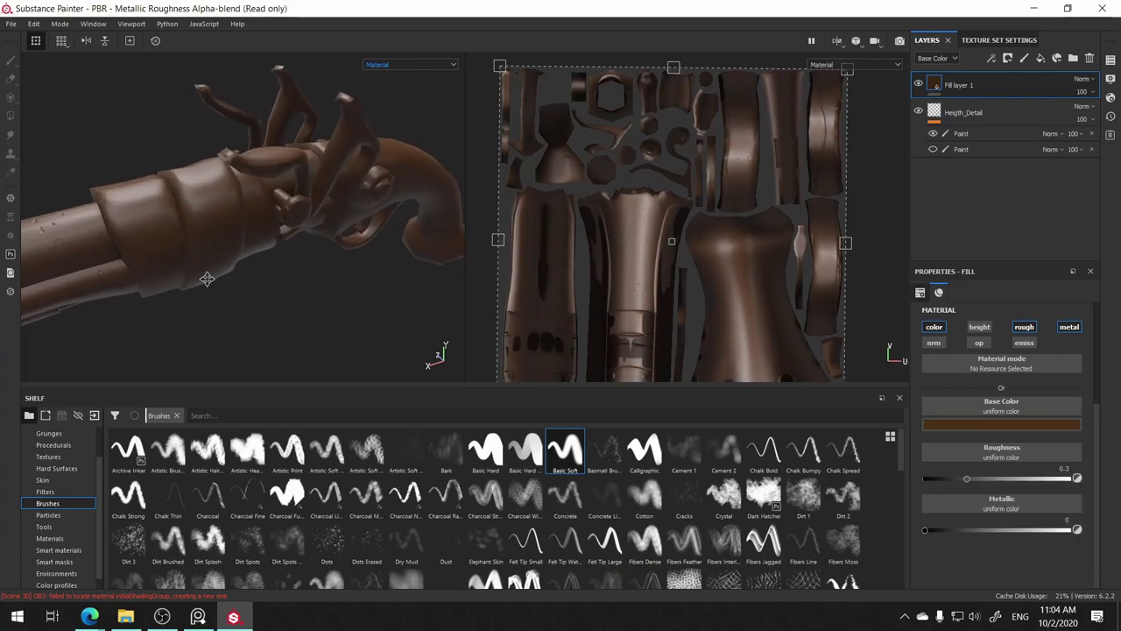
{"action": "middle_click_drag", "start_coordinate": [342, 300], "coordinate": [63, 226], "text": "alt"}
{"action": "left_click_drag", "start_coordinate": [63, 227], "coordinate": [195, 323], "text": "alt"}
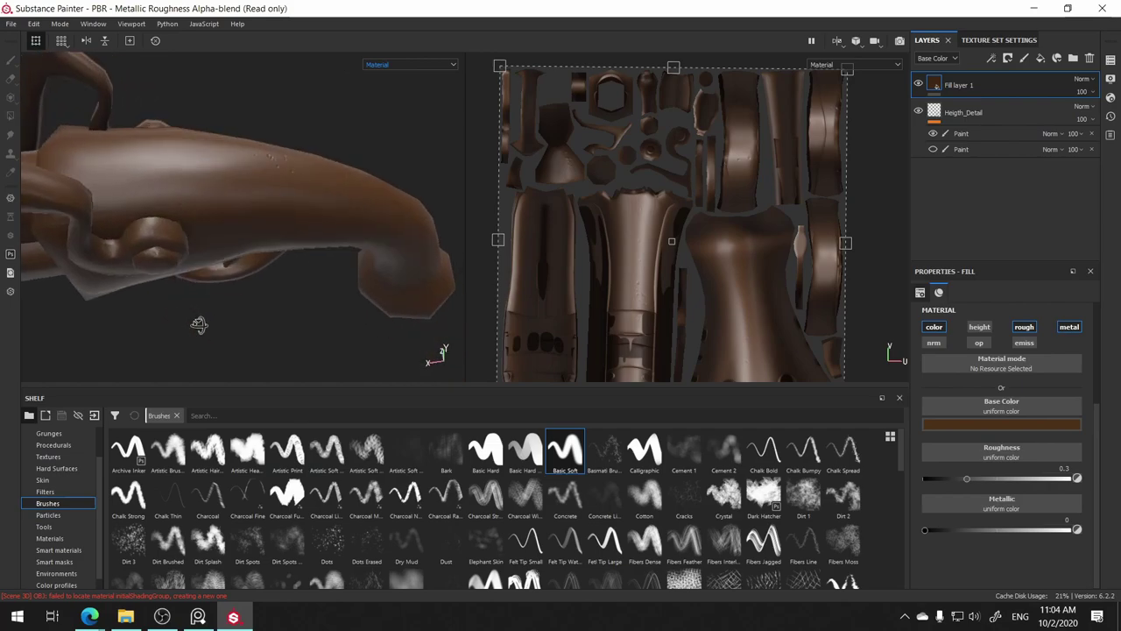
{"action": "left_click", "coordinate": [1004, 426]}
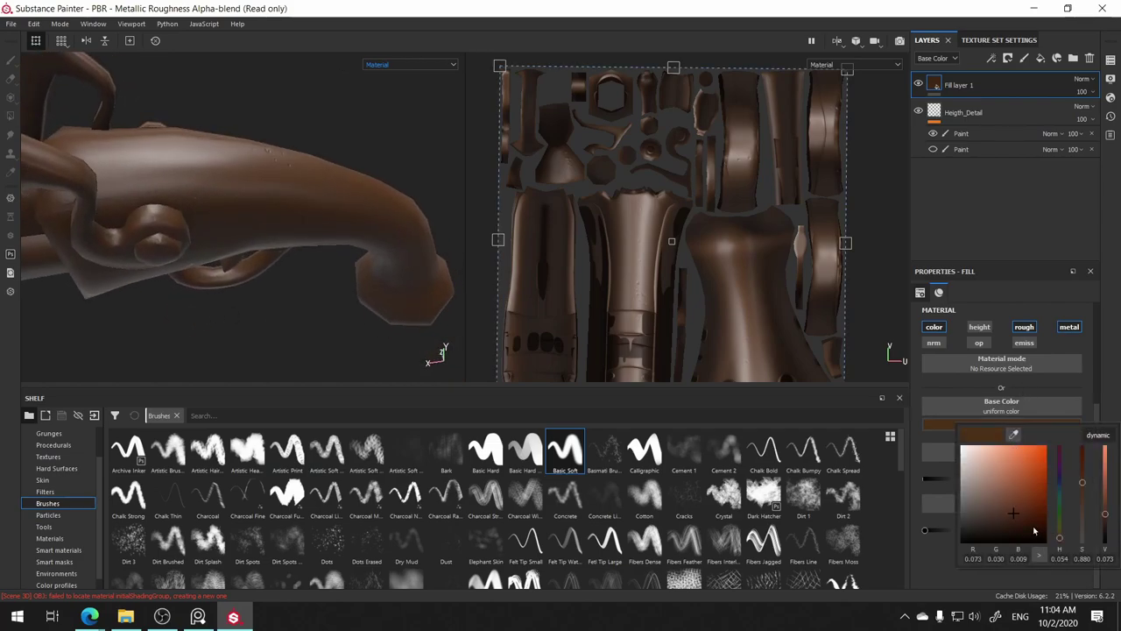
{"action": "left_click_drag", "start_coordinate": [1034, 531], "coordinate": [1061, 543]}
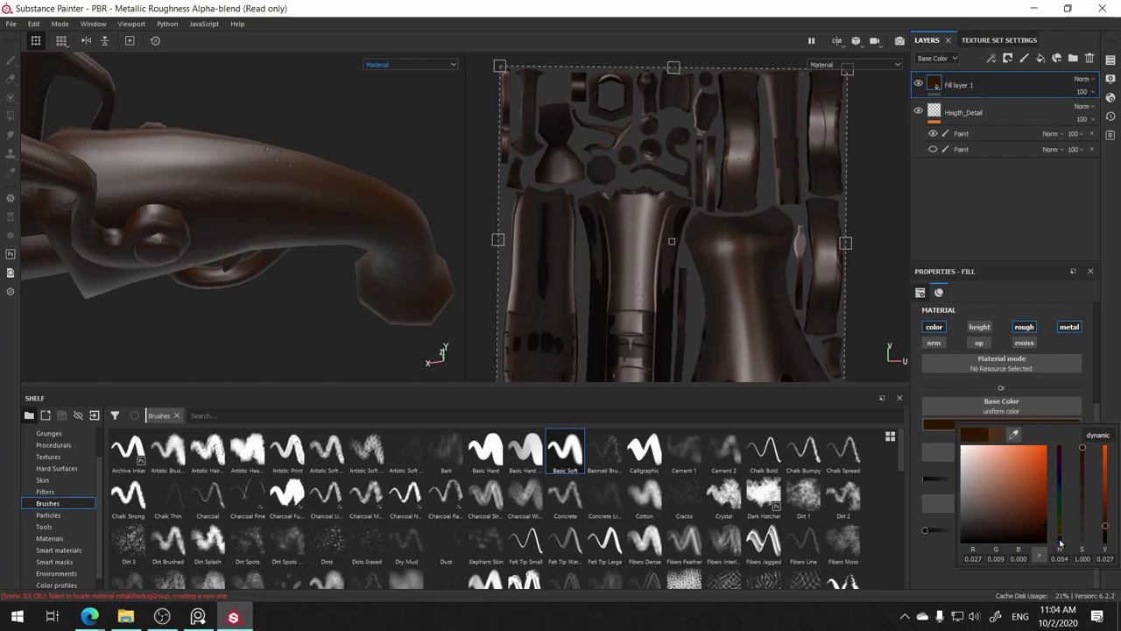
{"action": "left_click_drag", "start_coordinate": [412, 200], "coordinate": [167, 237], "text": "alt"}
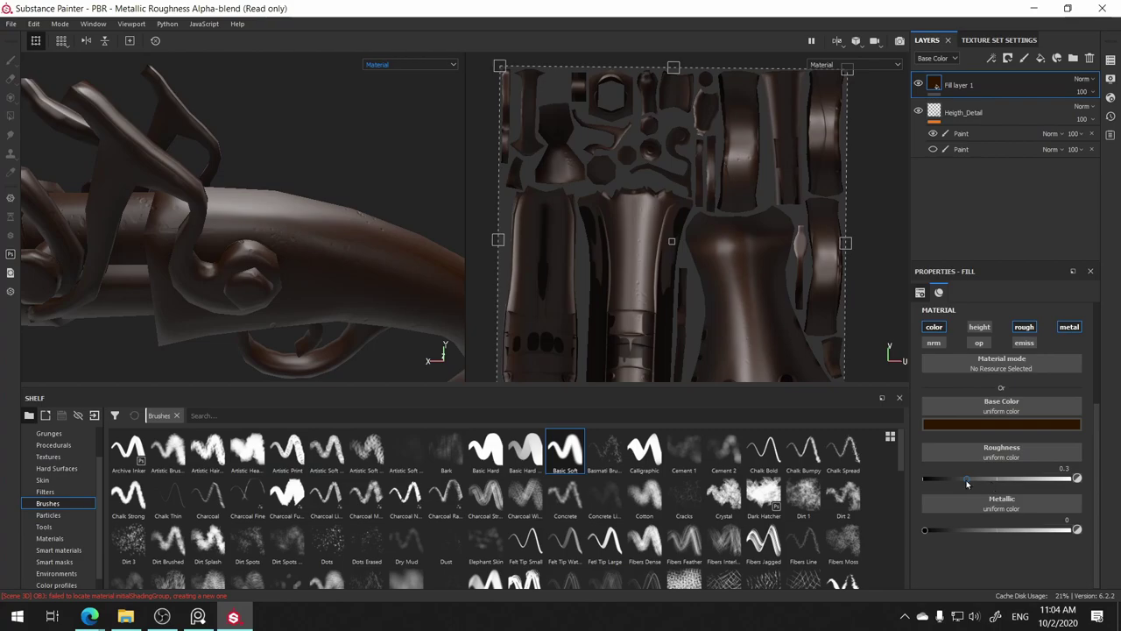
- Set the fill's roughness to 0.9881 and keep metallic at 0 for a matte wood finish
{"action": "left_click_drag", "start_coordinate": [967, 480], "coordinate": [1086, 478]}
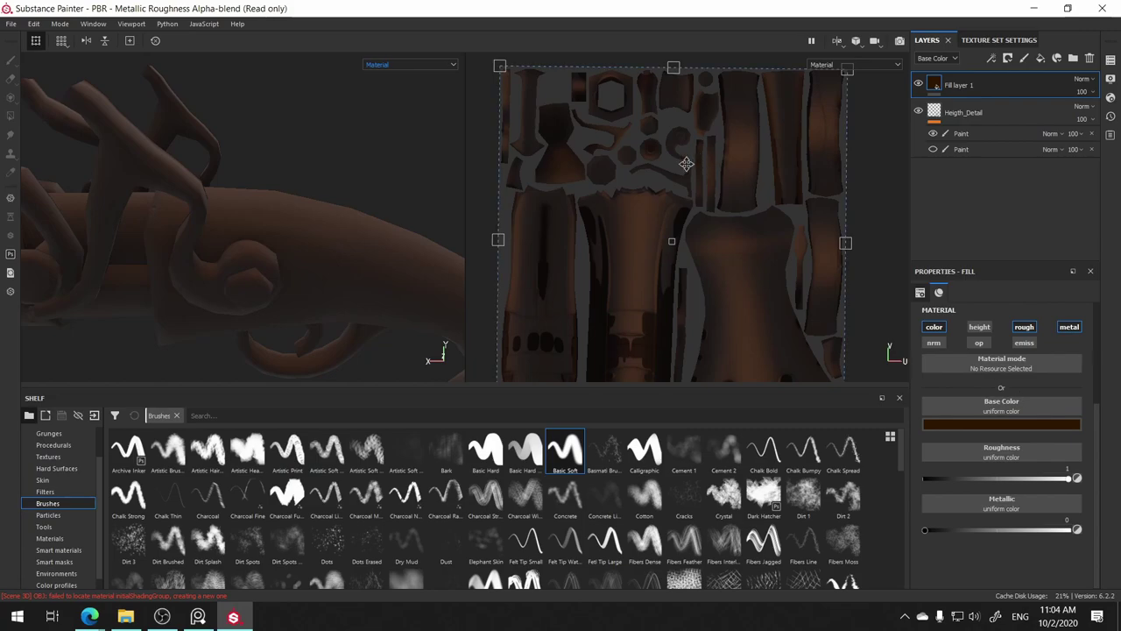
{"action": "mouse_move", "coordinate": [295, 324]}
{"action": "left_mouse_down", "text": "alt"}
{"action": "mouse_move", "coordinate": [205, 275]}
{"action": "mouse_move", "coordinate": [316, 341]}
{"action": "left_mouse_up", "text": "alt"}
{"action": "mouse_move", "coordinate": [1079, 476]}
{"action": "left_mouse_down"}
{"action": "mouse_move", "coordinate": [1038, 478]}
{"action": "mouse_move", "coordinate": [1054, 478]}
{"action": "left_mouse_up"}
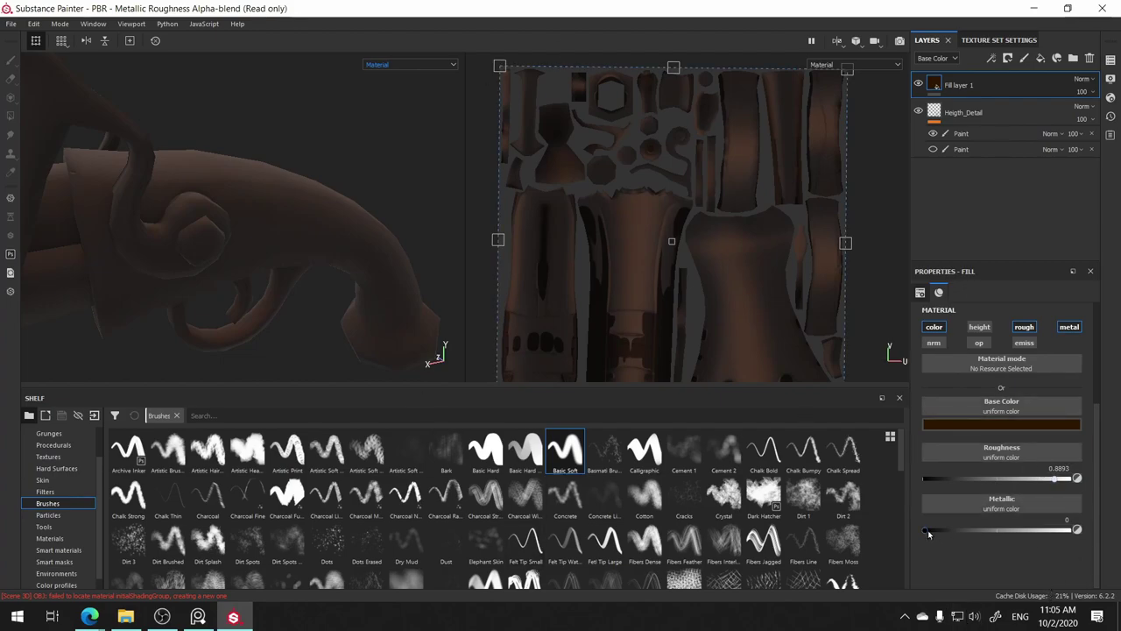
{"action": "mouse_move", "coordinate": [926, 529]}
{"action": "left_mouse_down"}
{"action": "mouse_move", "coordinate": [1088, 533]}
{"action": "mouse_move", "coordinate": [882, 528]}
{"action": "left_mouse_up"}
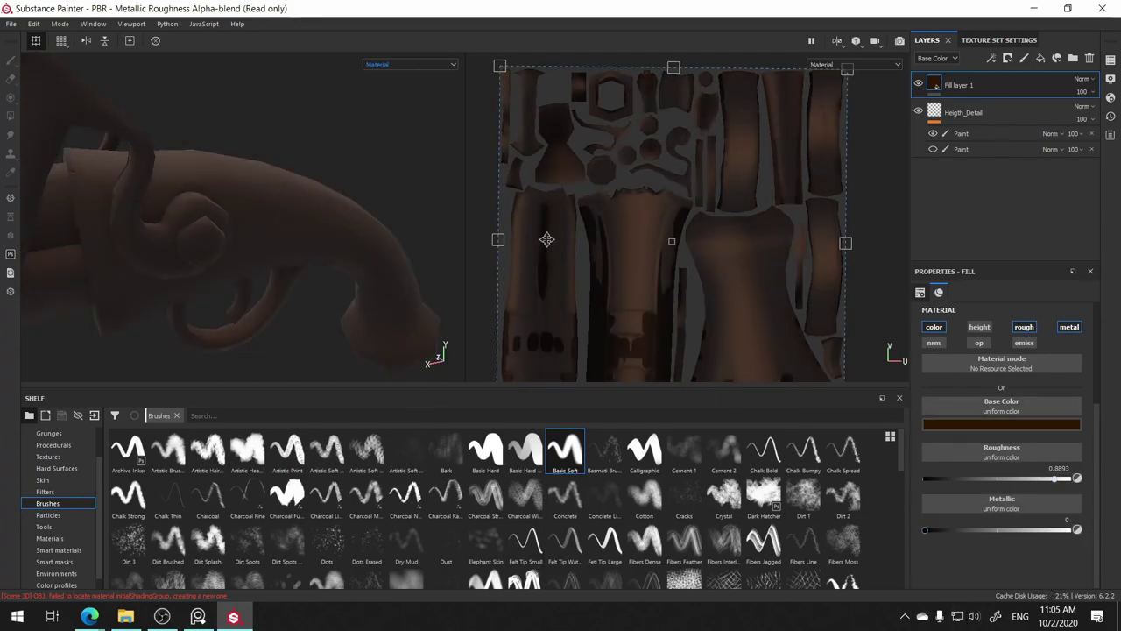
{"action": "mouse_move", "coordinate": [270, 230]}
{"action": "left_mouse_down", "text": "alt"}
{"action": "mouse_move", "coordinate": [289, 287]}
{"action": "mouse_move", "coordinate": [362, 225]}
{"action": "left_mouse_up", "text": "alt"}
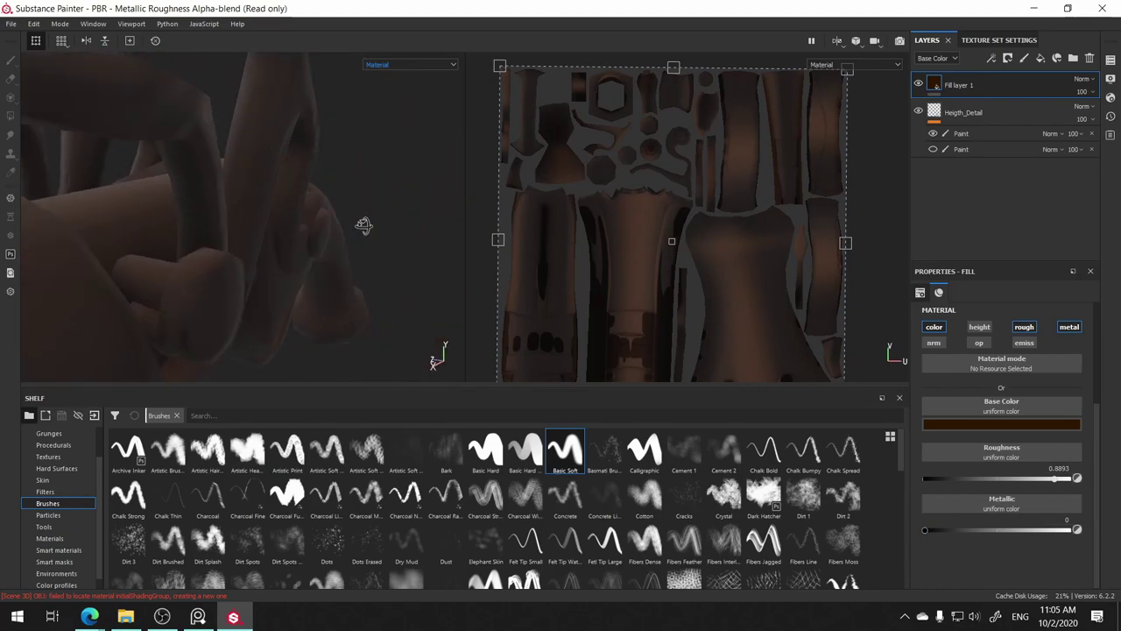
{"action": "left_click_drag", "start_coordinate": [1060, 485], "coordinate": [1071, 481]}
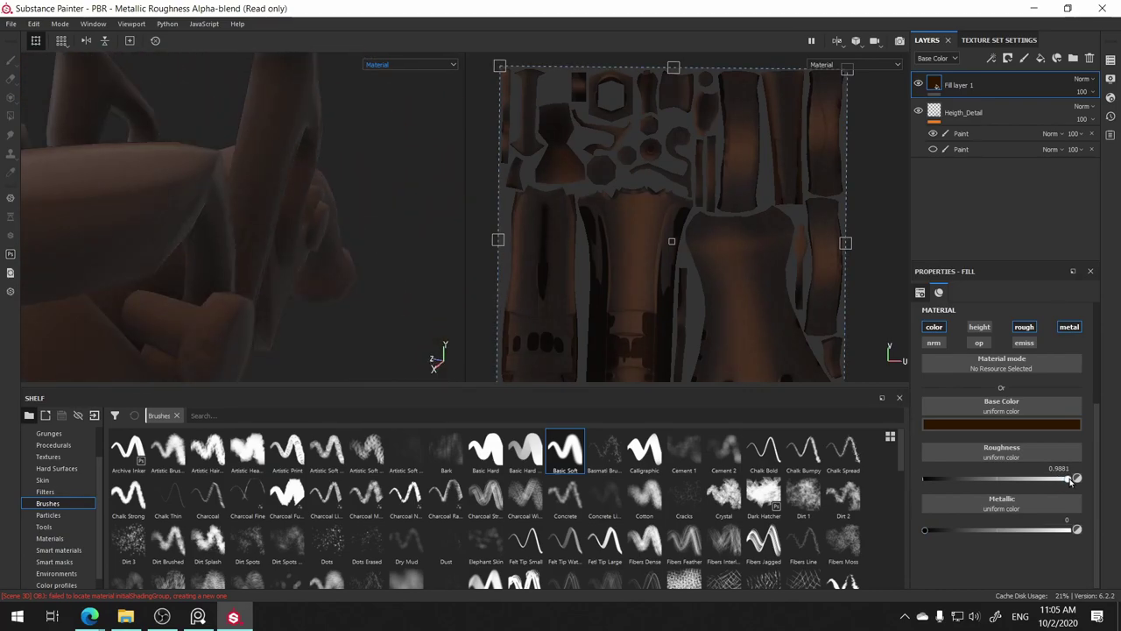
{"action": "mouse_move", "coordinate": [231, 201]}
{"action": "left_mouse_down", "text": "alt"}
{"action": "mouse_move", "coordinate": [366, 220]}
{"action": "mouse_move", "coordinate": [361, 172]}
{"action": "mouse_move", "coordinate": [75, 247]}
{"action": "mouse_move", "coordinate": [348, 280]}
{"action": "mouse_move", "coordinate": [347, 248]}
{"action": "left_mouse_up", "text": "alt"}
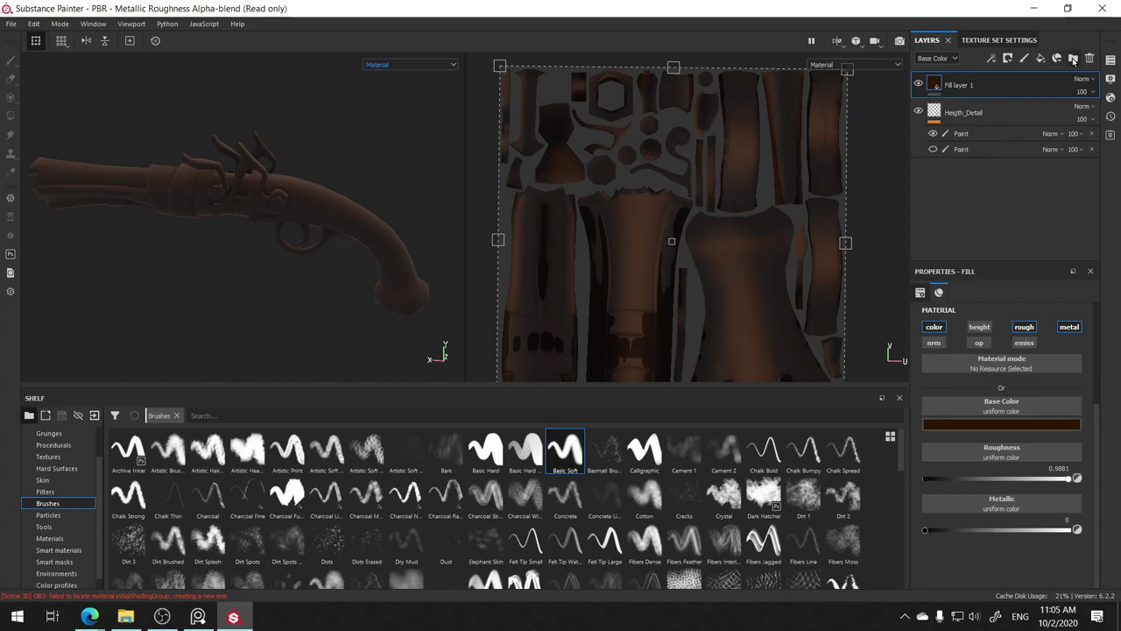
- Add a new folder and move Fill layer 1 into Folder 1
{"action": "left_click", "coordinate": [1073, 59]}
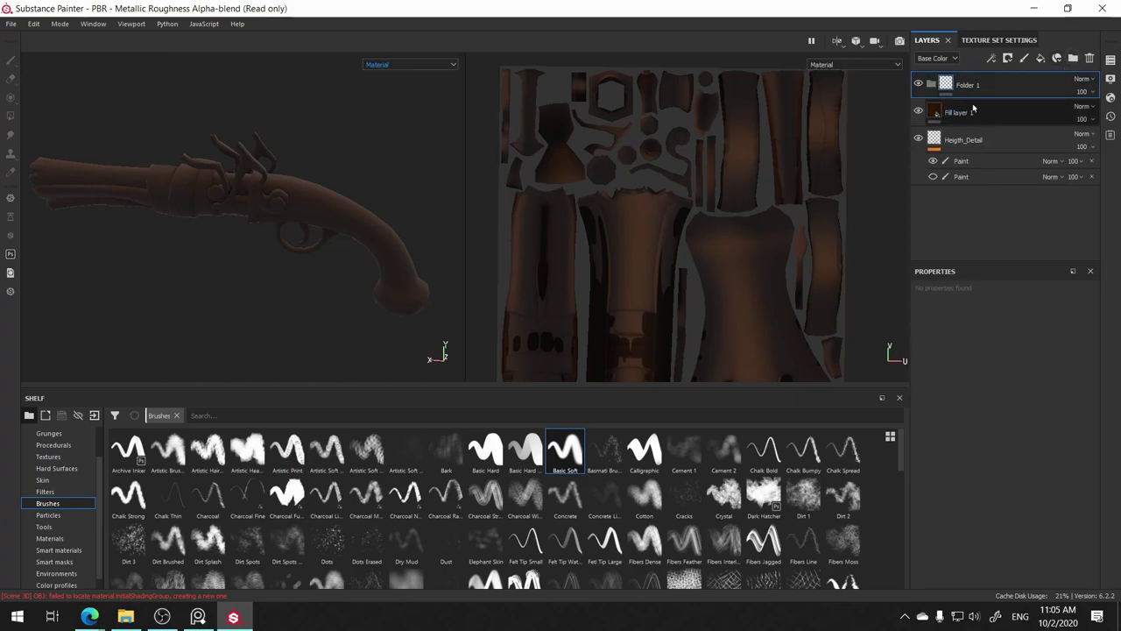
{"action": "left_click", "coordinate": [957, 112]}
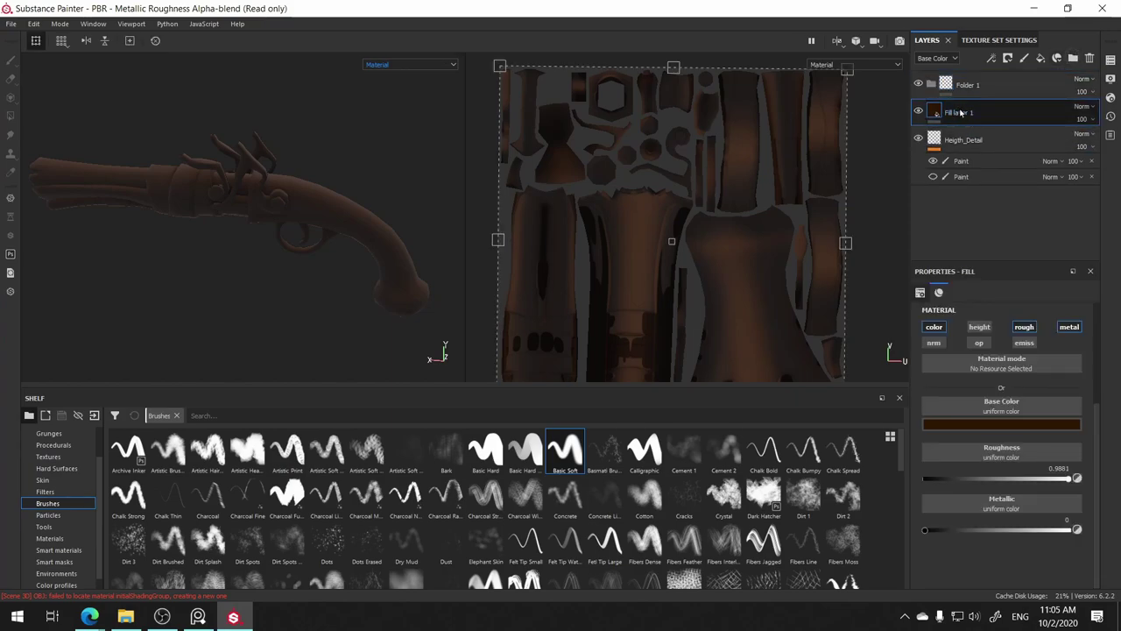
{"action": "double_click", "coordinate": [959, 114]}
{"action": "left_click_drag", "start_coordinate": [961, 115], "coordinate": [947, 98]}
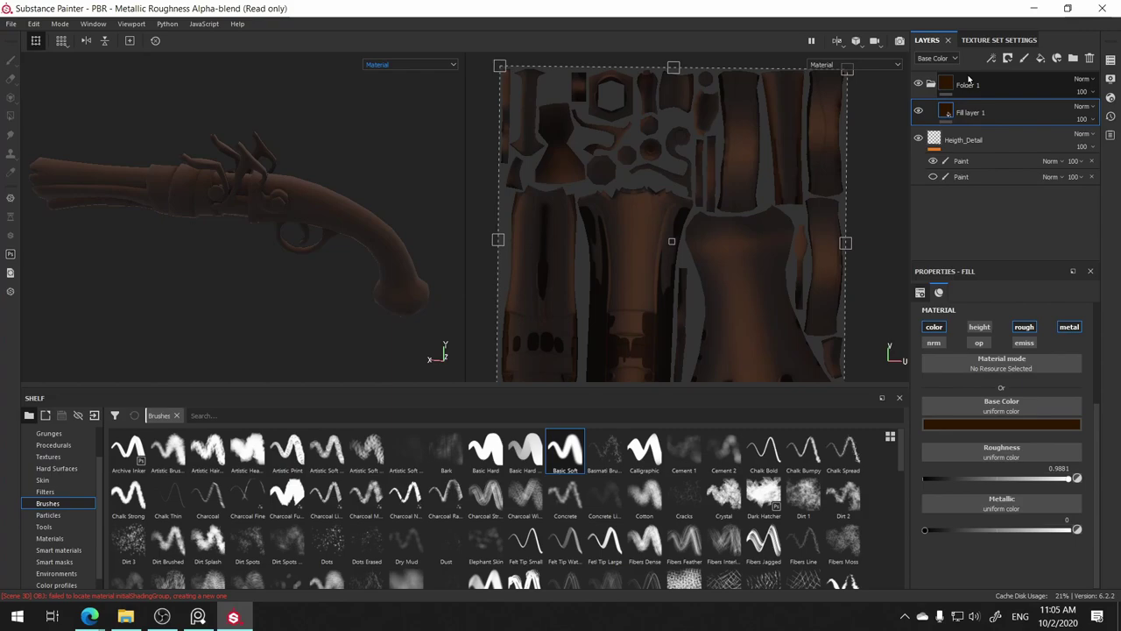
- Rename Folder 1 to Wood
{"action": "left_click", "coordinate": [984, 90]}
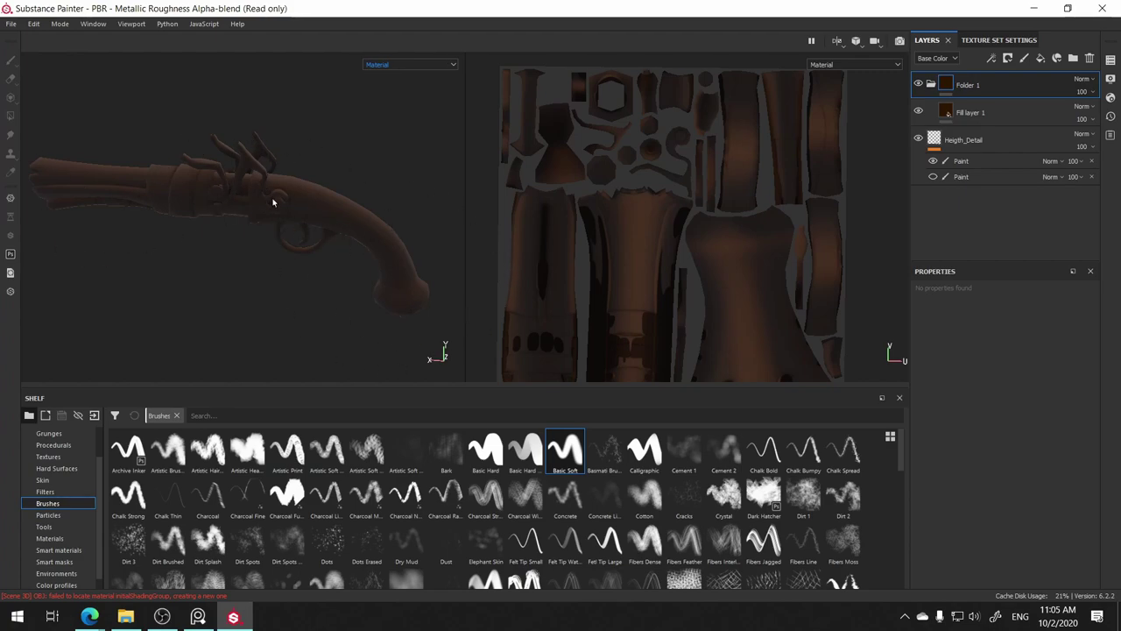
{"action": "double_click", "coordinate": [965, 85]}
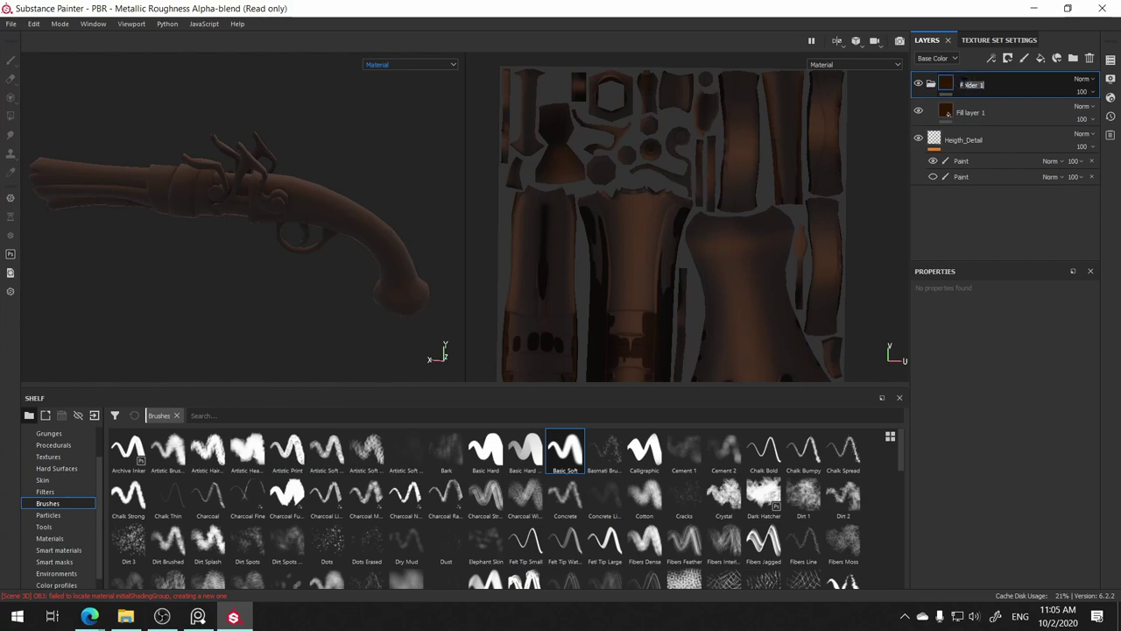
{"action": "type", "text": "Wood"}
{"action": "key", "text": "Return"}
{"action": "left_click", "coordinate": [963, 82]}
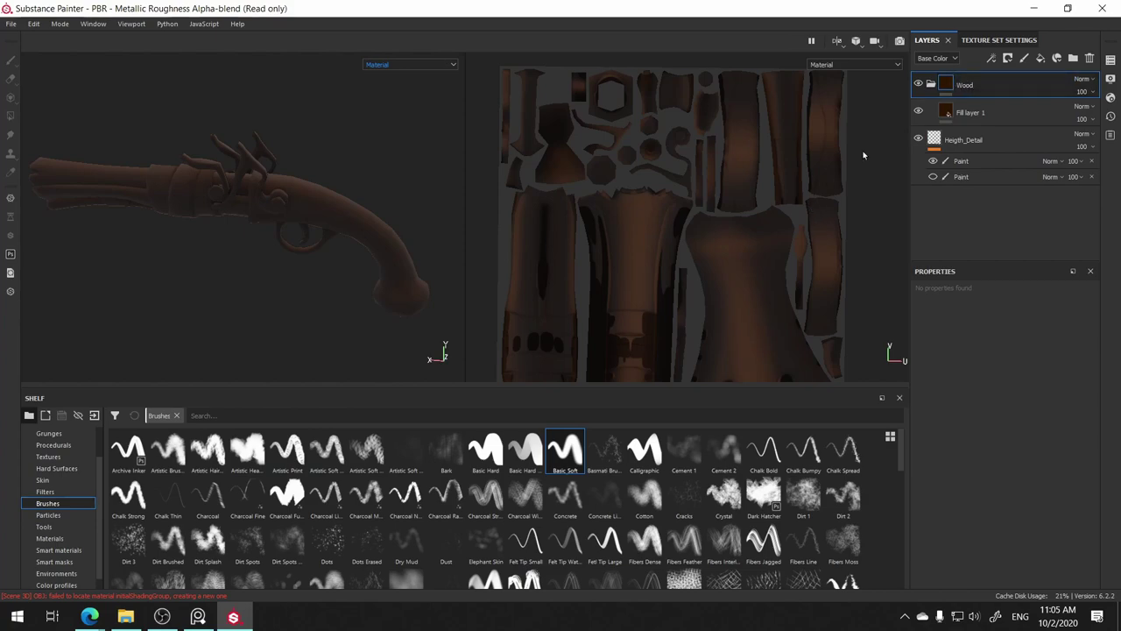
{"action": "double_click", "coordinate": [963, 85]}
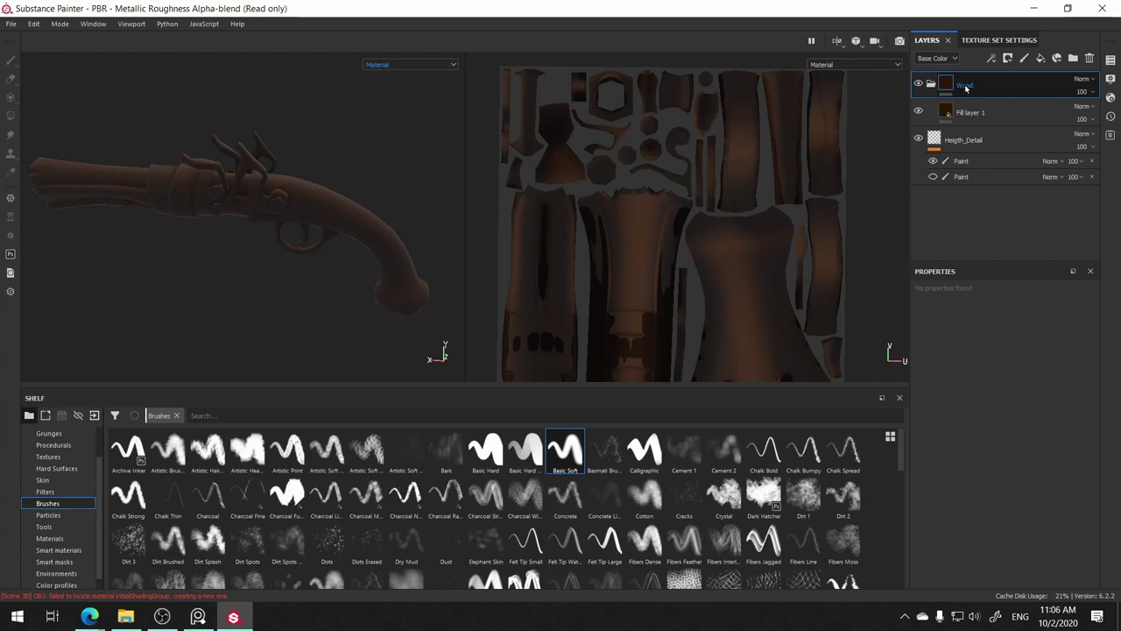
{"action": "left_click", "coordinate": [955, 84]}
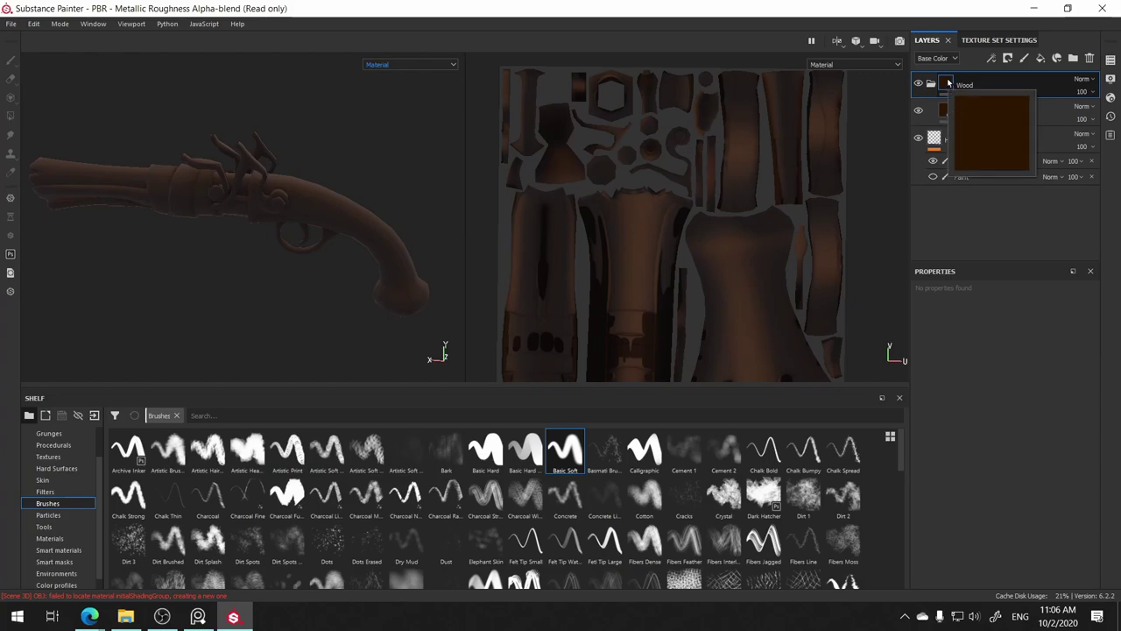
- Add a black mask to the Wood folder
{"action": "right_click", "coordinate": [947, 83]}
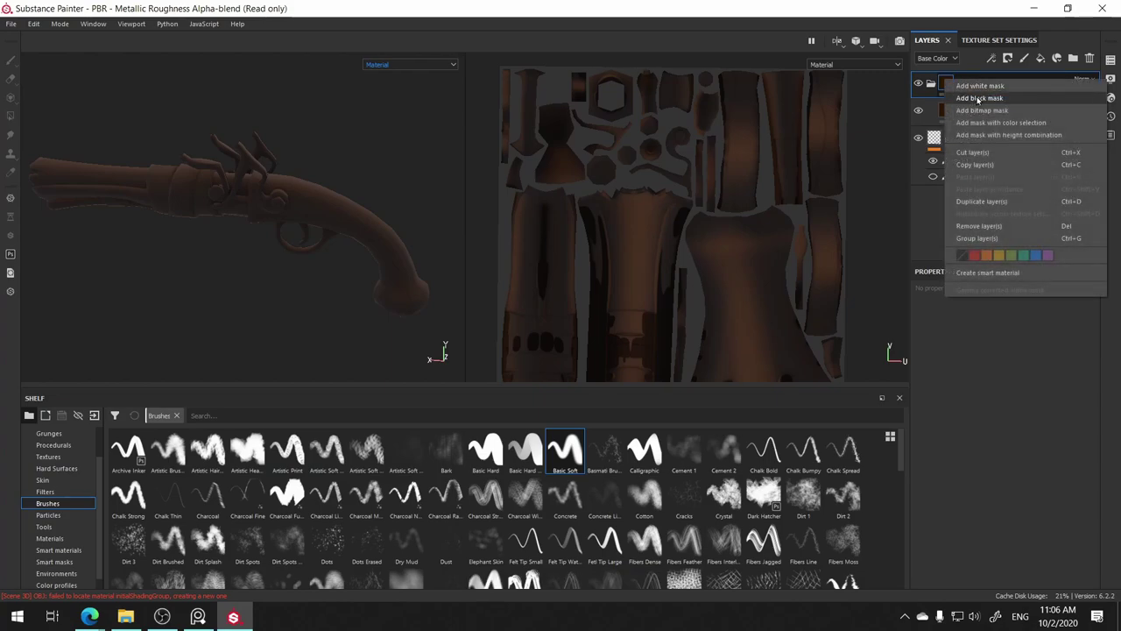
{"action": "left_click", "coordinate": [978, 98]}
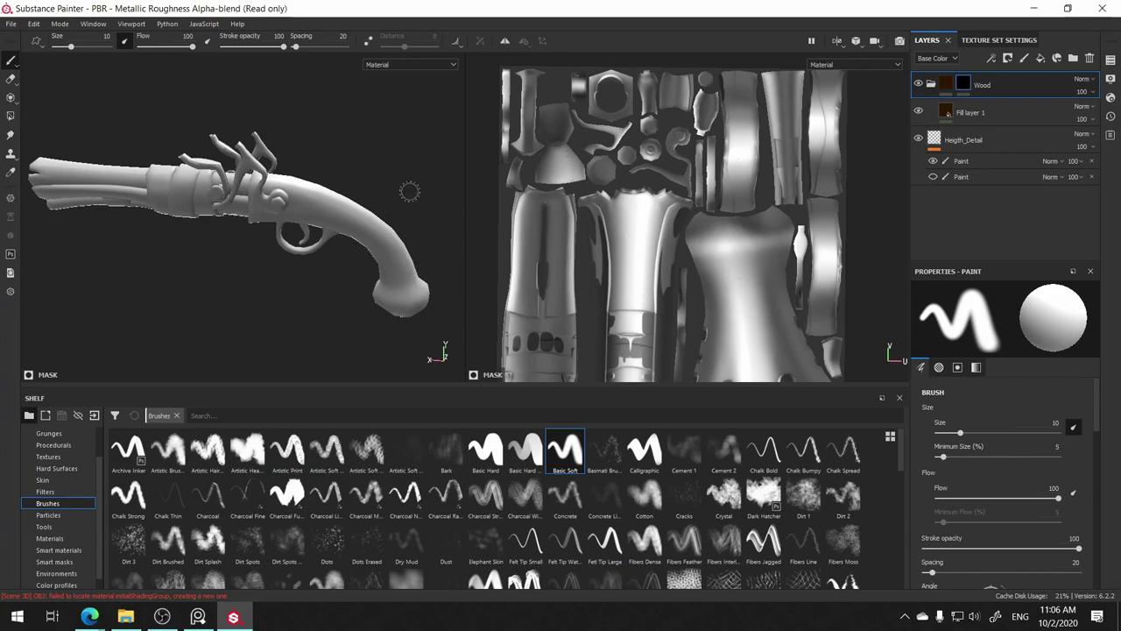
- Mesh-fill the Wood folder's mask on the stock mesh so only the stock shows brown
{"action": "left_click", "coordinate": [12, 99]}
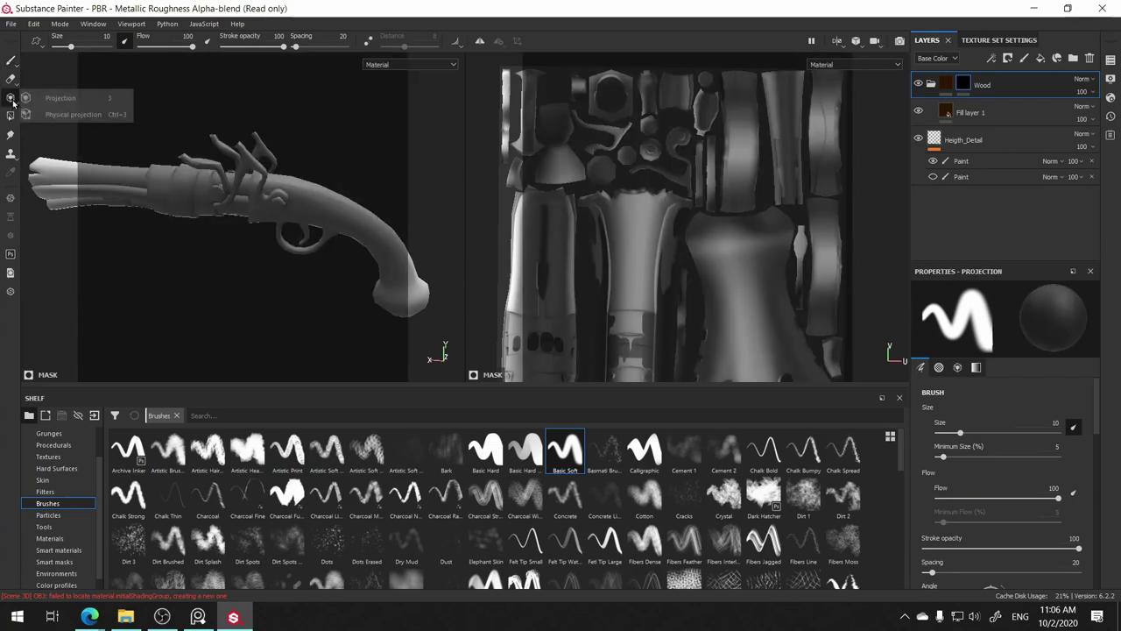
{"action": "left_click", "coordinate": [10, 116]}
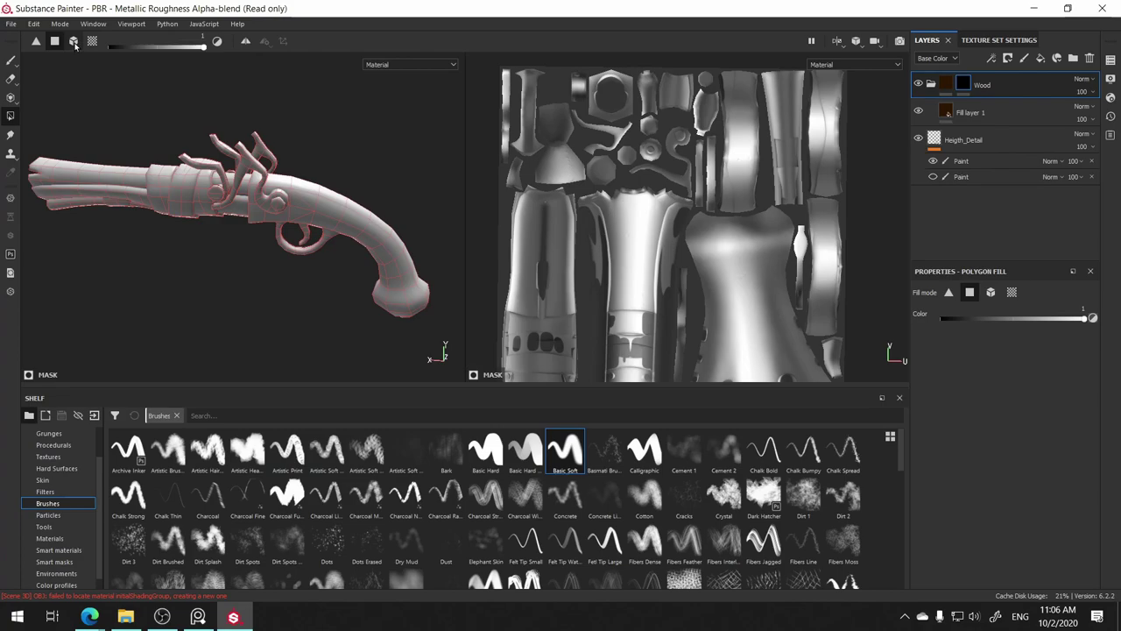
{"action": "left_click", "coordinate": [75, 42]}
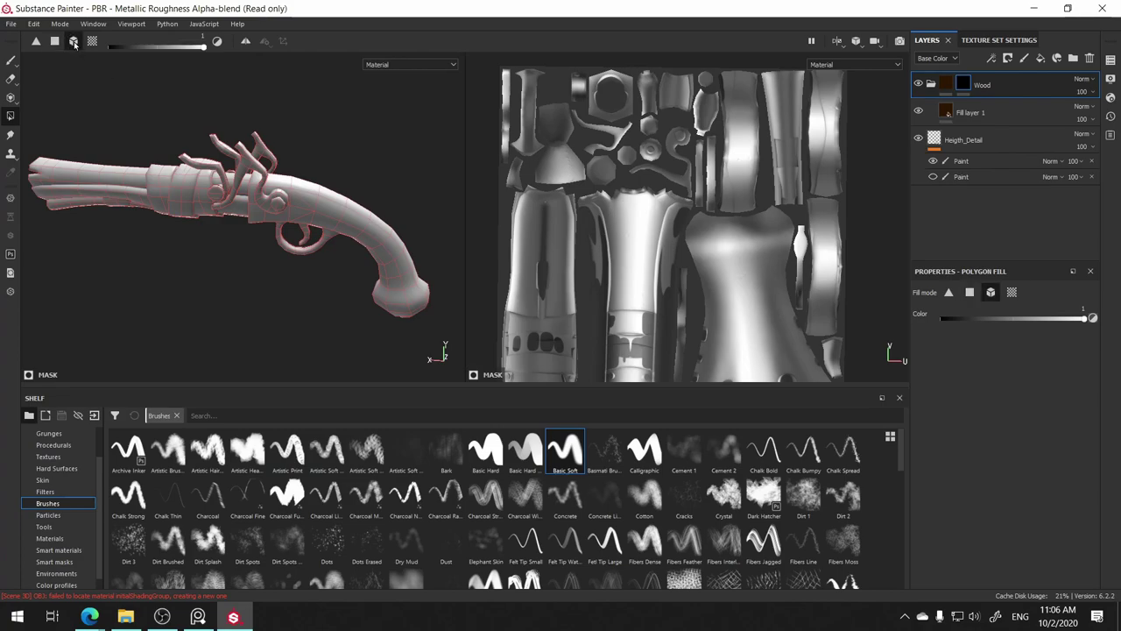
{"action": "left_click", "coordinate": [359, 223]}
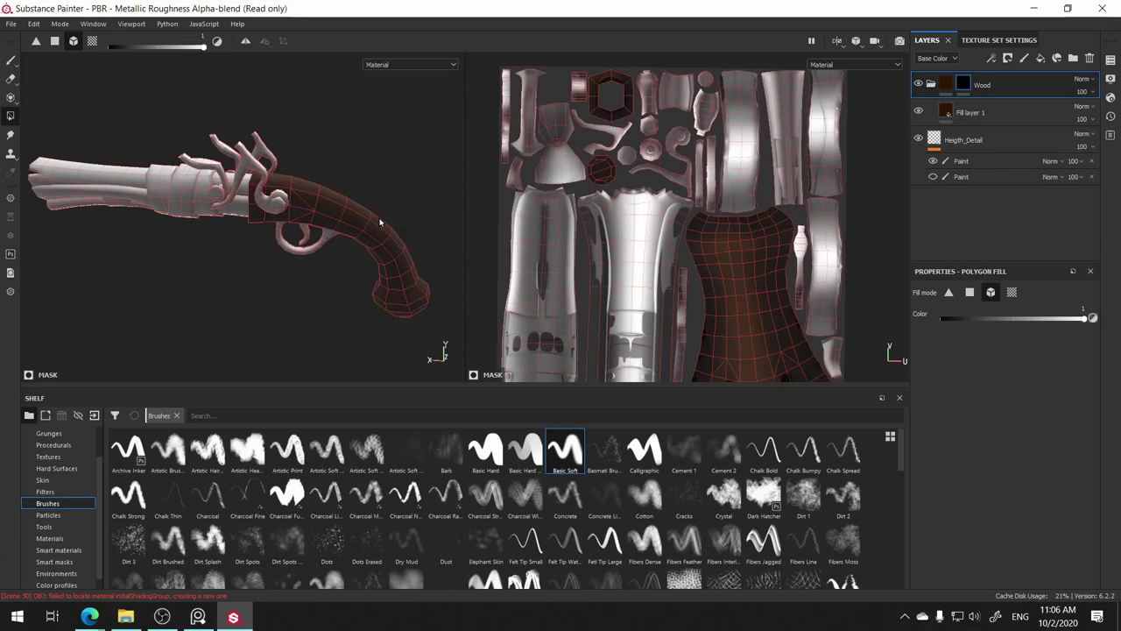
{"action": "mouse_move", "coordinate": [301, 335]}
{"action": "left_mouse_down", "text": "alt"}
{"action": "mouse_move", "coordinate": [183, 246]}
{"action": "mouse_move", "coordinate": [238, 320]}
{"action": "left_mouse_up", "text": "alt"}
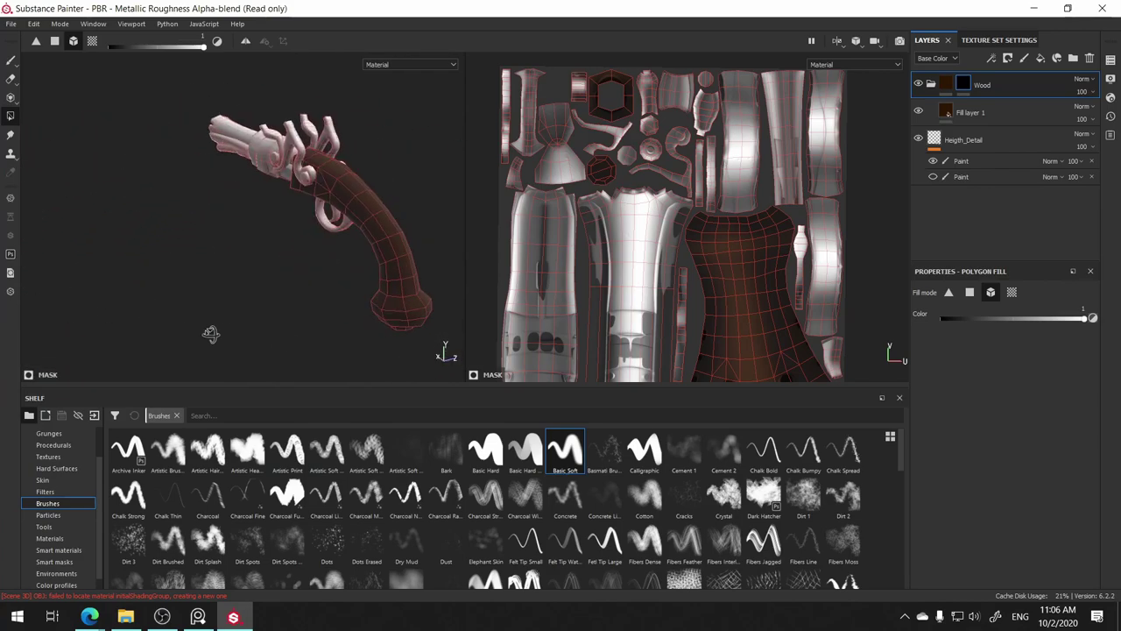
{"action": "left_click_drag", "start_coordinate": [239, 321], "coordinate": [300, 309], "text": "alt"}
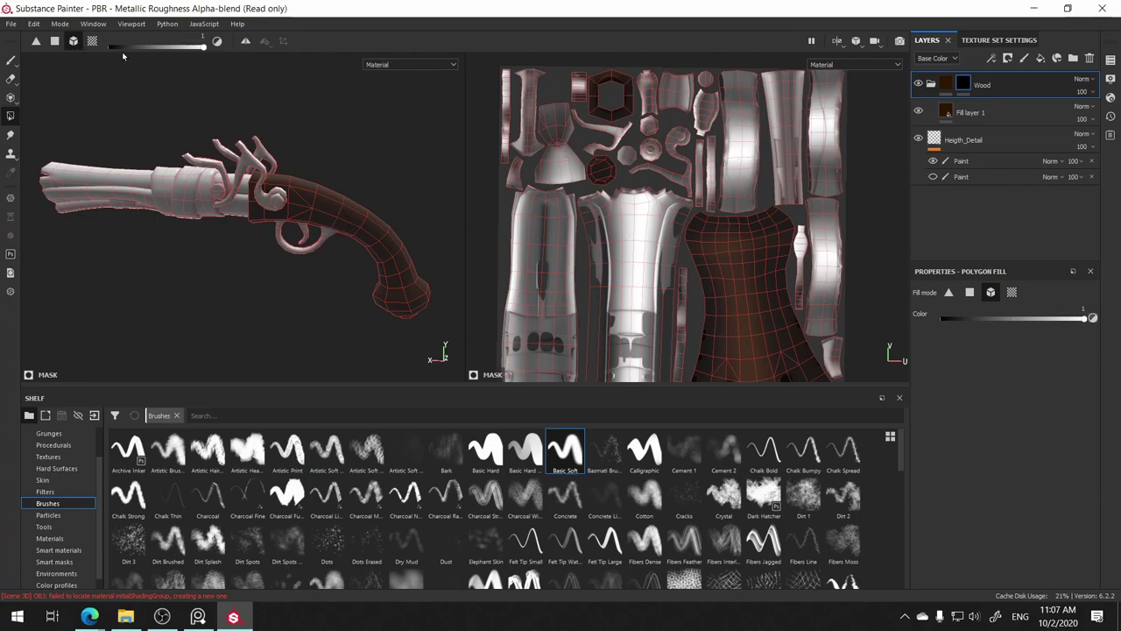
- Return to the paint brush, inspect the stock from several angles, and select Fill layer 1
{"action": "left_click", "coordinate": [12, 59]}
{"action": "mouse_move", "coordinate": [367, 137]}
{"action": "left_mouse_down", "text": "alt"}
{"action": "mouse_move", "coordinate": [338, 162]}
{"action": "mouse_move", "coordinate": [213, 155]}
{"action": "mouse_move", "coordinate": [414, 140]}
{"action": "mouse_move", "coordinate": [388, 145]}
{"action": "left_mouse_up", "text": "alt"}
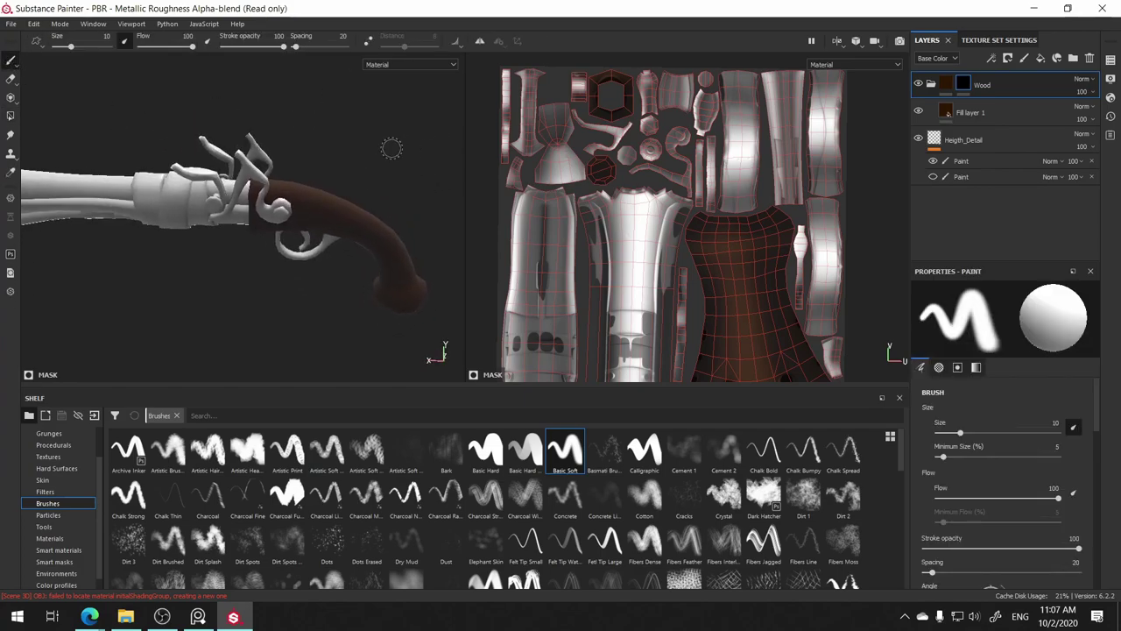
{"action": "left_click_drag", "start_coordinate": [318, 137], "coordinate": [452, 138], "text": "alt"}
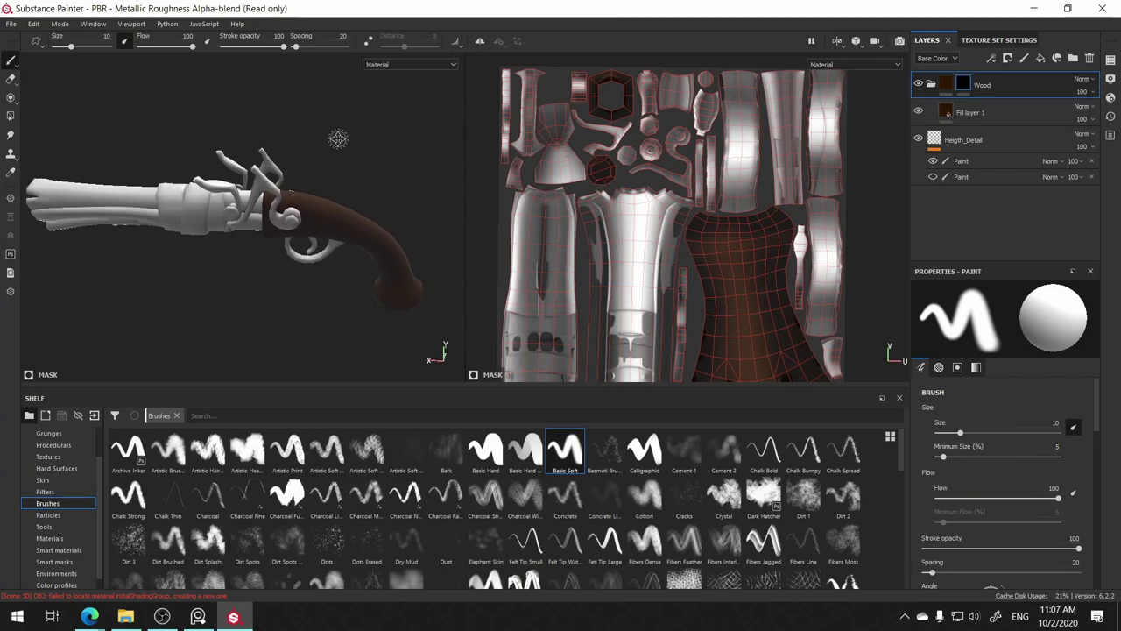
{"action": "mouse_move", "coordinate": [338, 140]}
{"action": "left_mouse_down", "text": "alt"}
{"action": "mouse_move", "coordinate": [386, 118]}
{"action": "mouse_move", "coordinate": [325, 162]}
{"action": "mouse_move", "coordinate": [167, 162]}
{"action": "mouse_move", "coordinate": [14, 135]}
{"action": "mouse_move", "coordinate": [230, 195]}
{"action": "mouse_move", "coordinate": [240, 188]}
{"action": "left_mouse_up", "text": "alt"}
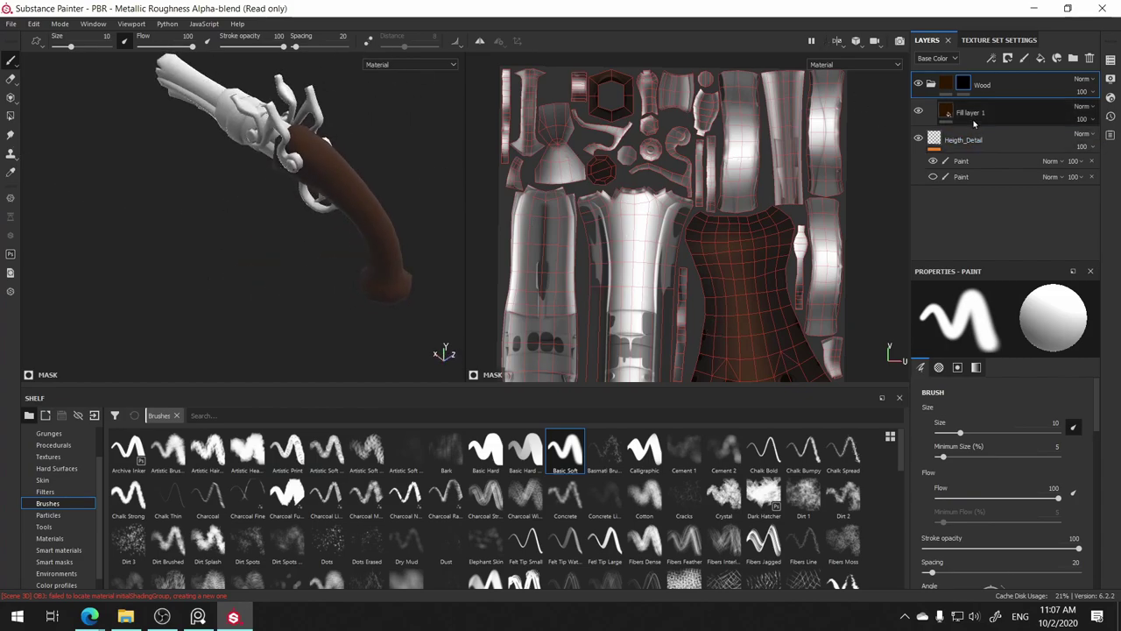
{"action": "left_click", "coordinate": [975, 113]}
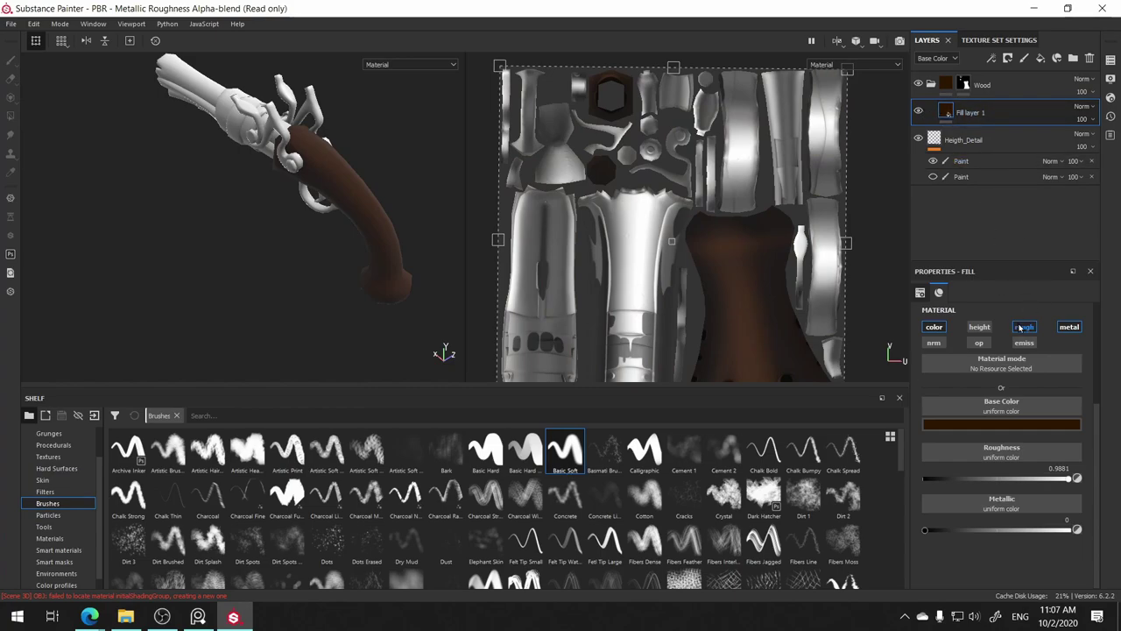
- Turn off metallic on Fill layer 1 so only base color and roughness remain
{"action": "left_click", "coordinate": [1062, 327]}
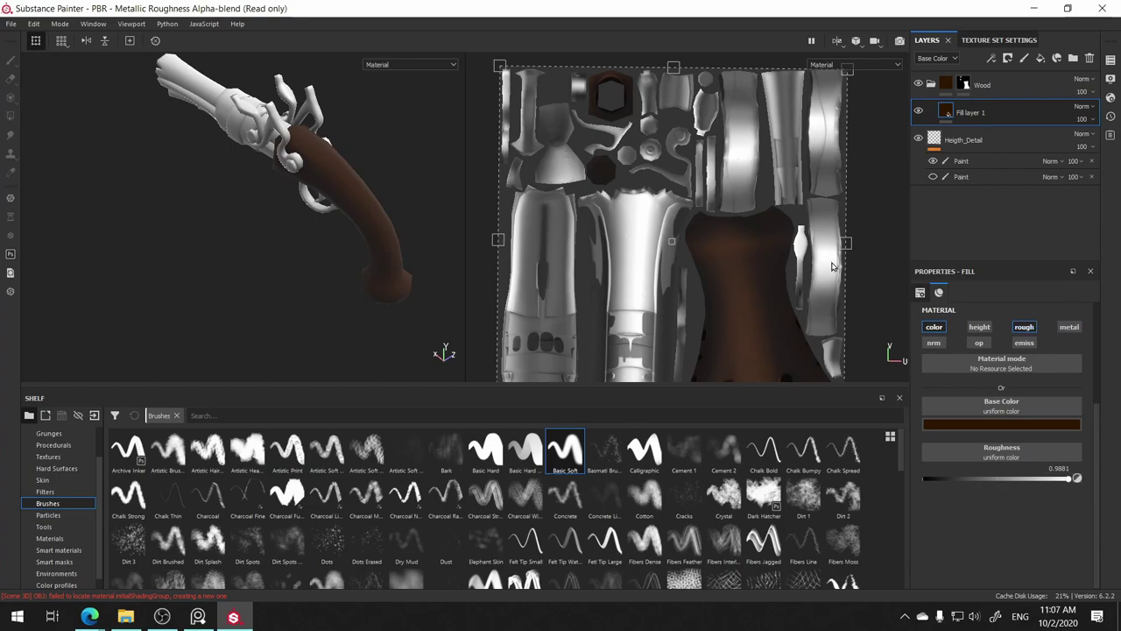
{"action": "mouse_move", "coordinate": [392, 126]}
{"action": "left_mouse_down", "text": "alt"}
{"action": "mouse_move", "coordinate": [317, 155]}
{"action": "mouse_move", "coordinate": [386, 150]}
{"action": "left_mouse_up", "text": "alt"}
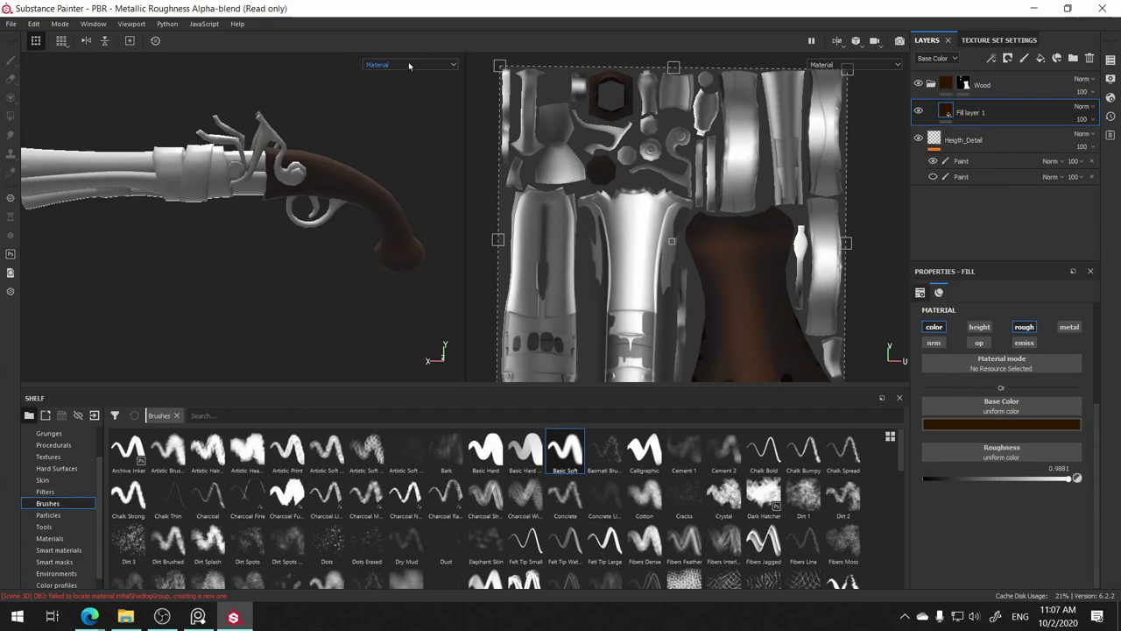
{"action": "left_click", "coordinate": [406, 65]}
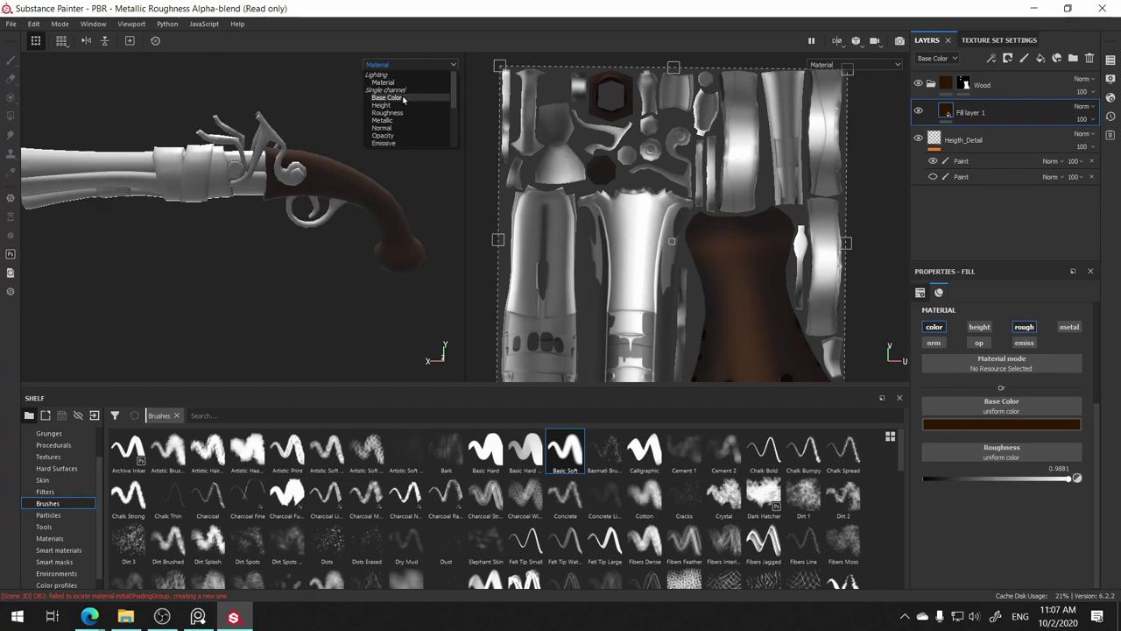
- Show the Base Color channel in the viewports and move Fill layer 1 into the Wood folder
{"action": "left_click", "coordinate": [402, 97]}
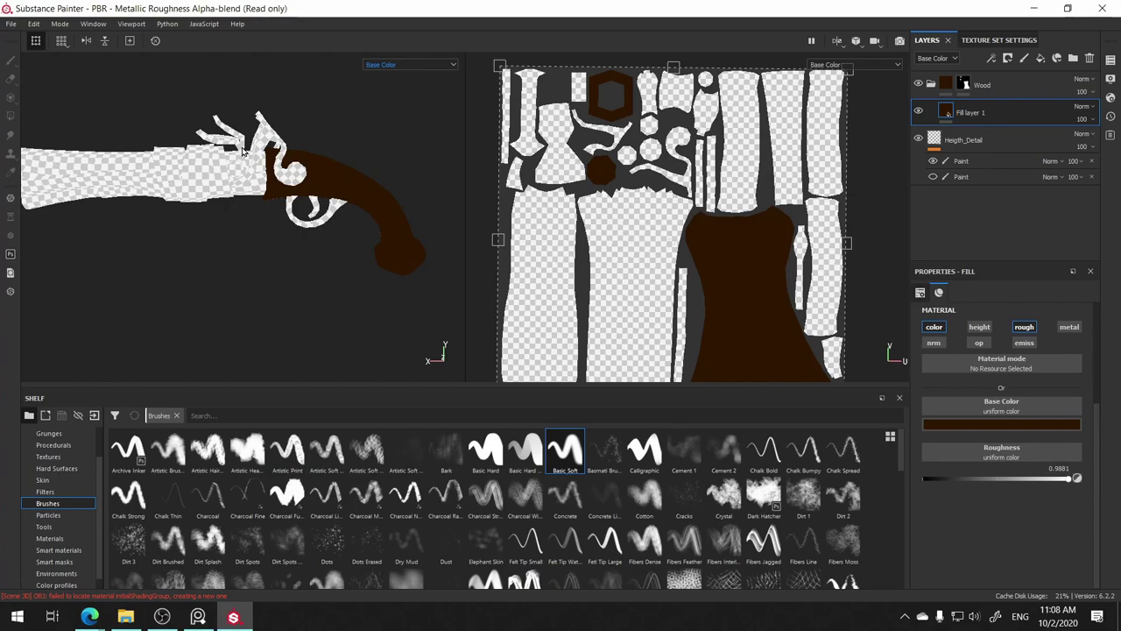
{"action": "mouse_move", "coordinate": [400, 156]}
{"action": "left_mouse_down", "text": "alt"}
{"action": "mouse_move", "coordinate": [357, 150]}
{"action": "mouse_move", "coordinate": [387, 123]}
{"action": "mouse_move", "coordinate": [318, 145]}
{"action": "mouse_move", "coordinate": [220, 130]}
{"action": "mouse_move", "coordinate": [336, 76]}
{"action": "mouse_move", "coordinate": [413, 125]}
{"action": "mouse_move", "coordinate": [353, 140]}
{"action": "mouse_move", "coordinate": [333, 166]}
{"action": "mouse_move", "coordinate": [221, 89]}
{"action": "mouse_move", "coordinate": [353, 178]}
{"action": "mouse_move", "coordinate": [388, 130]}
{"action": "mouse_move", "coordinate": [379, 121]}
{"action": "left_mouse_up", "text": "alt"}
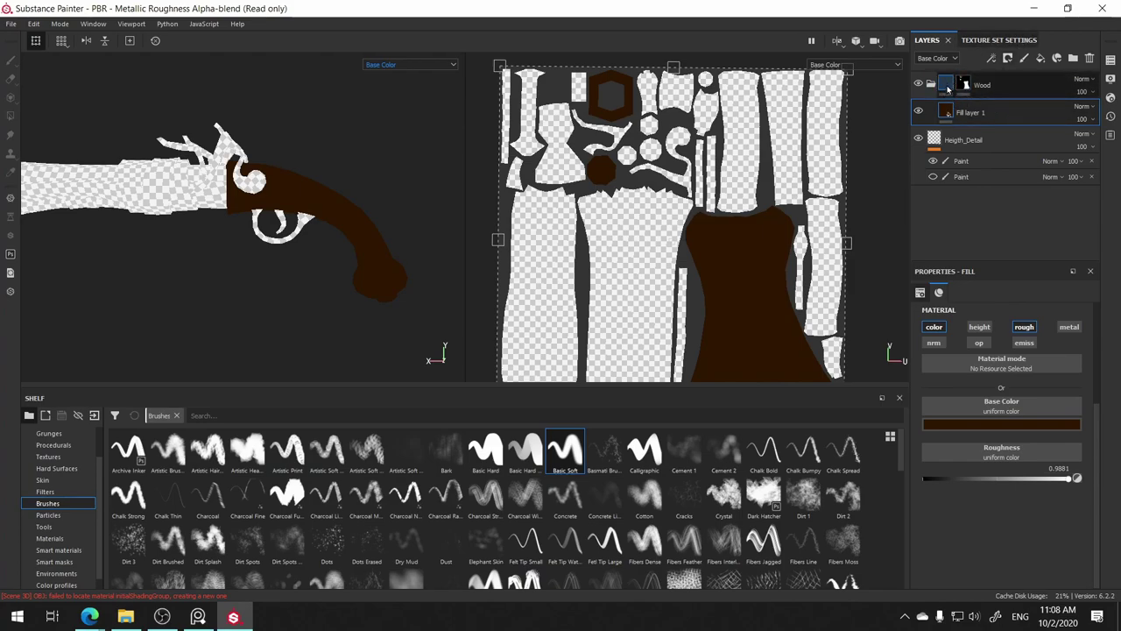
{"action": "left_click_drag", "start_coordinate": [947, 88], "coordinate": [949, 87]}
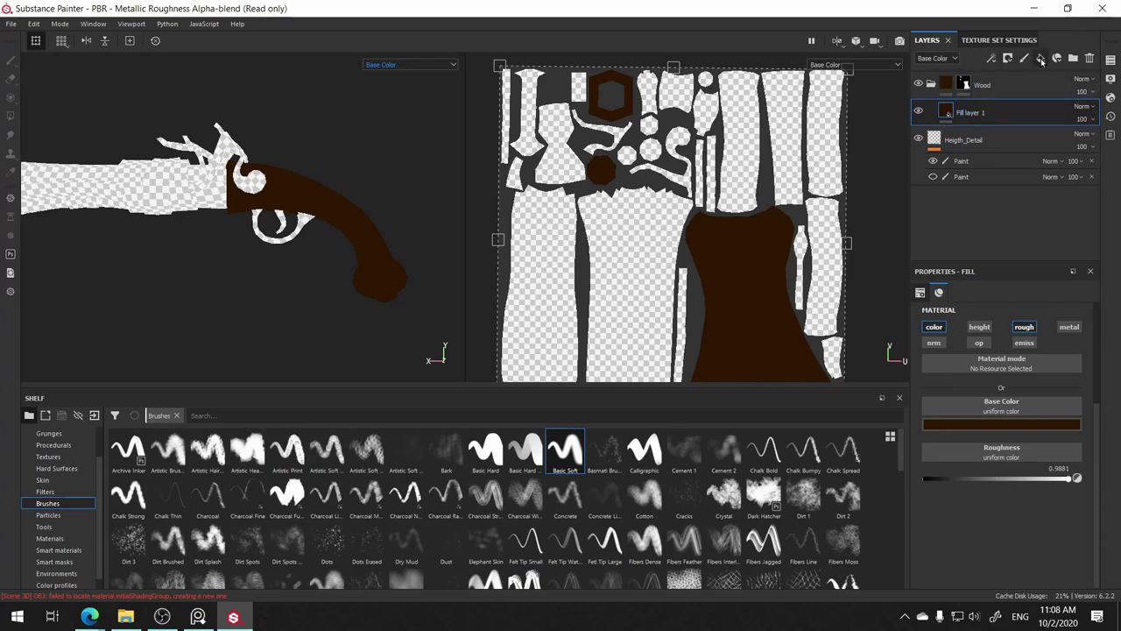
- Add a new fill layer in the Wood folder with height, roughness, emissive, opacity, normal and metallic disabled
{"action": "left_click", "coordinate": [1041, 58]}
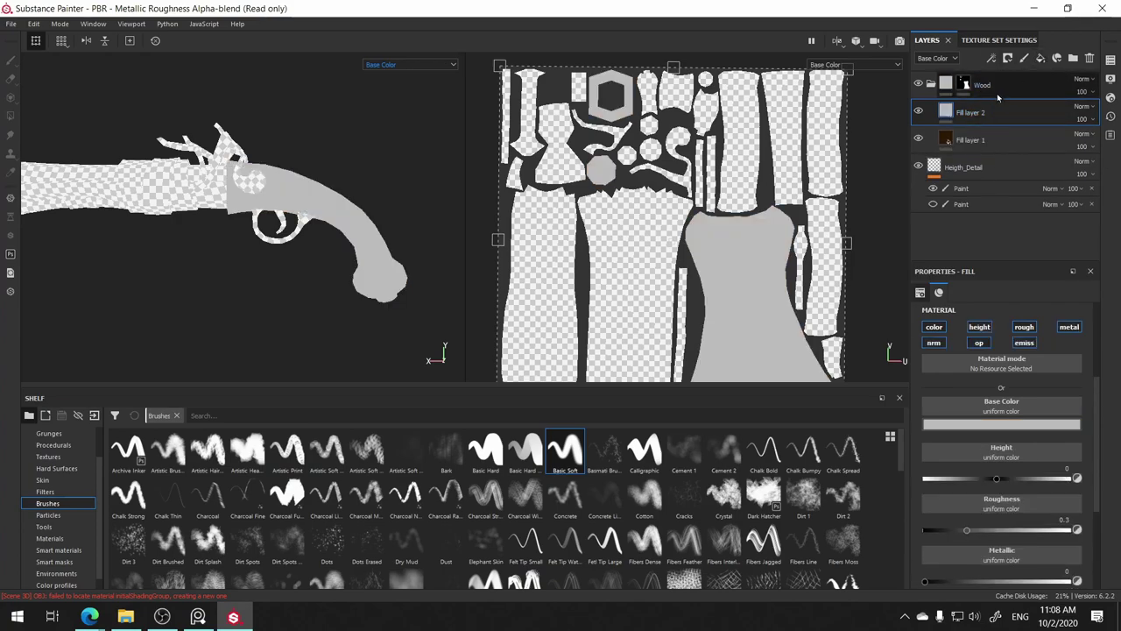
{"action": "left_click", "coordinate": [979, 327]}
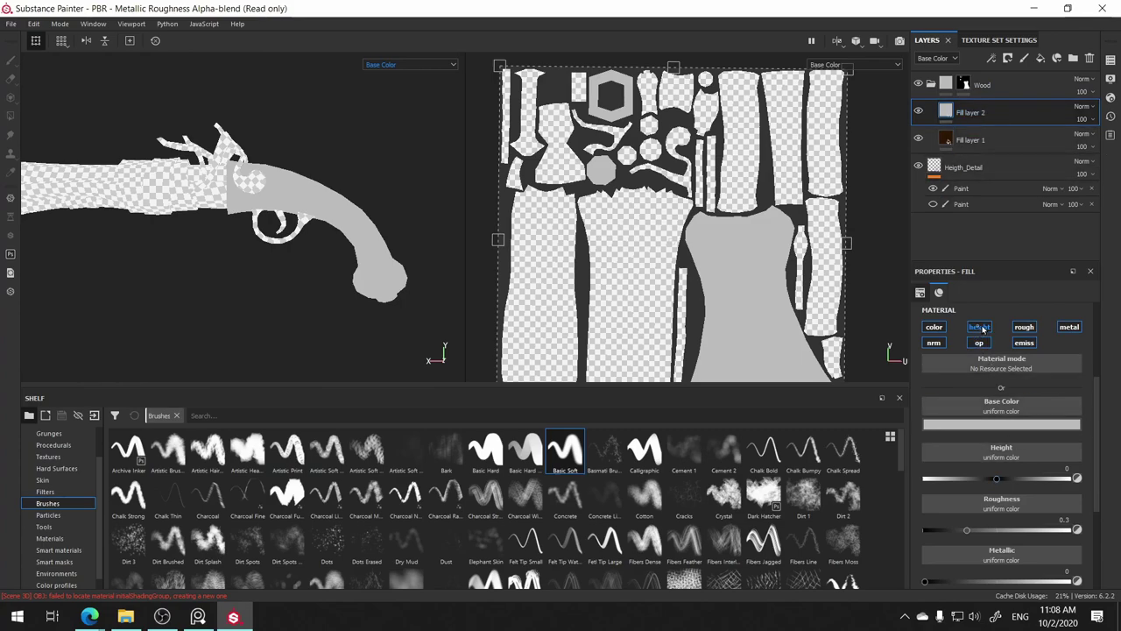
{"action": "left_click", "coordinate": [1024, 326]}
{"action": "left_click", "coordinate": [1023, 342]}
{"action": "left_click", "coordinate": [981, 342]}
{"action": "left_click", "coordinate": [933, 343]}
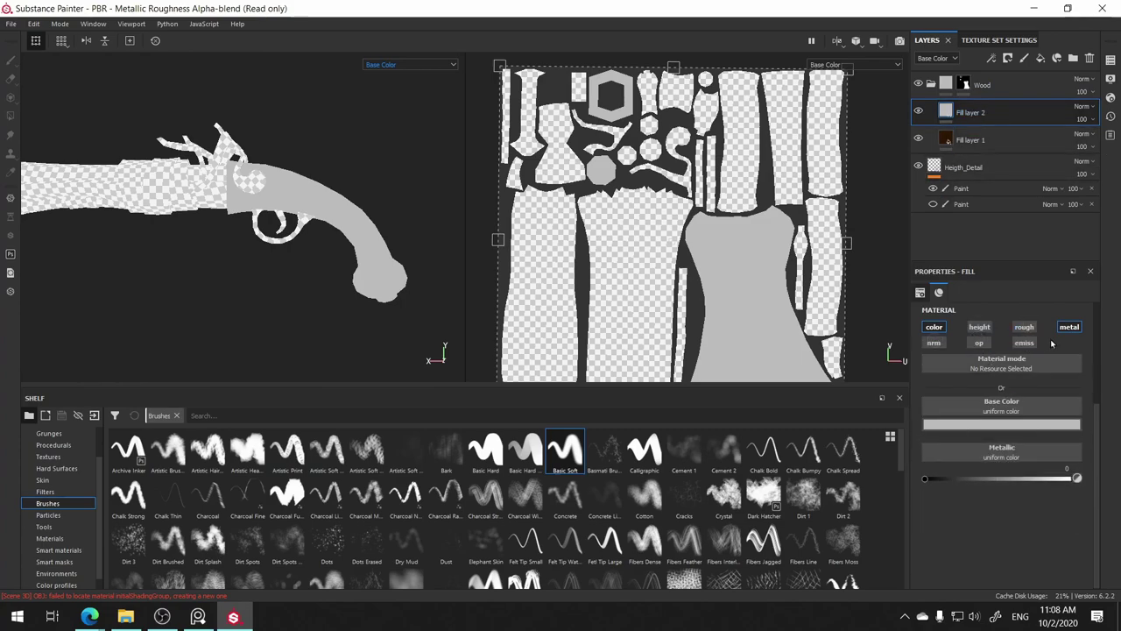
{"action": "left_click", "coordinate": [1069, 327]}
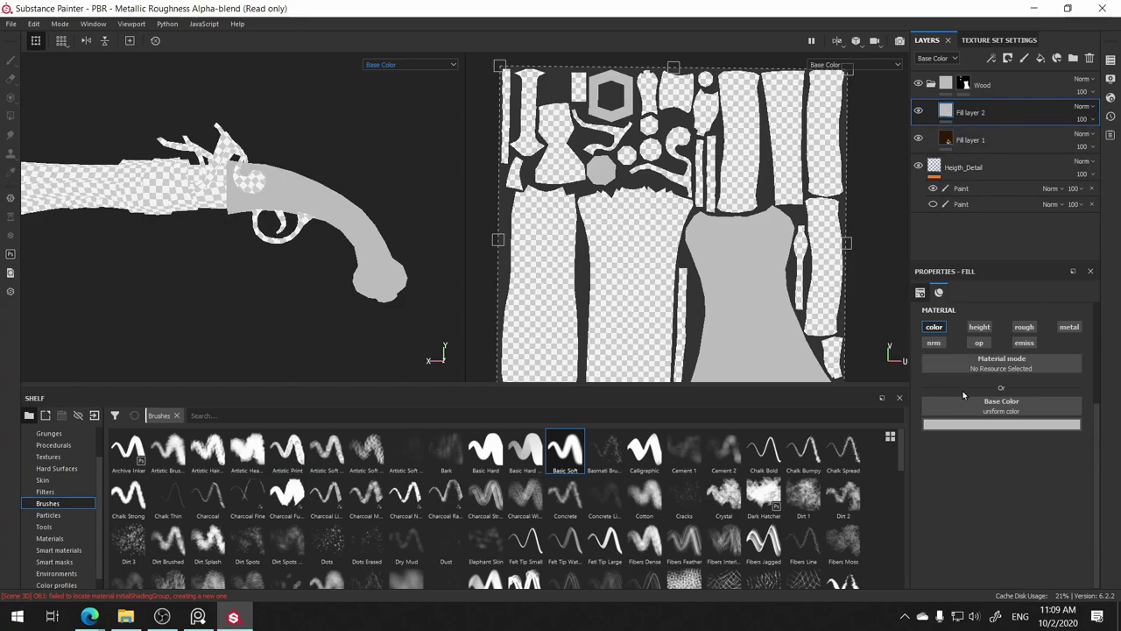
- Set Fill layer 2's base color to a darkened version of Fill layer 1's sampled brown
{"action": "left_click", "coordinate": [998, 429]}
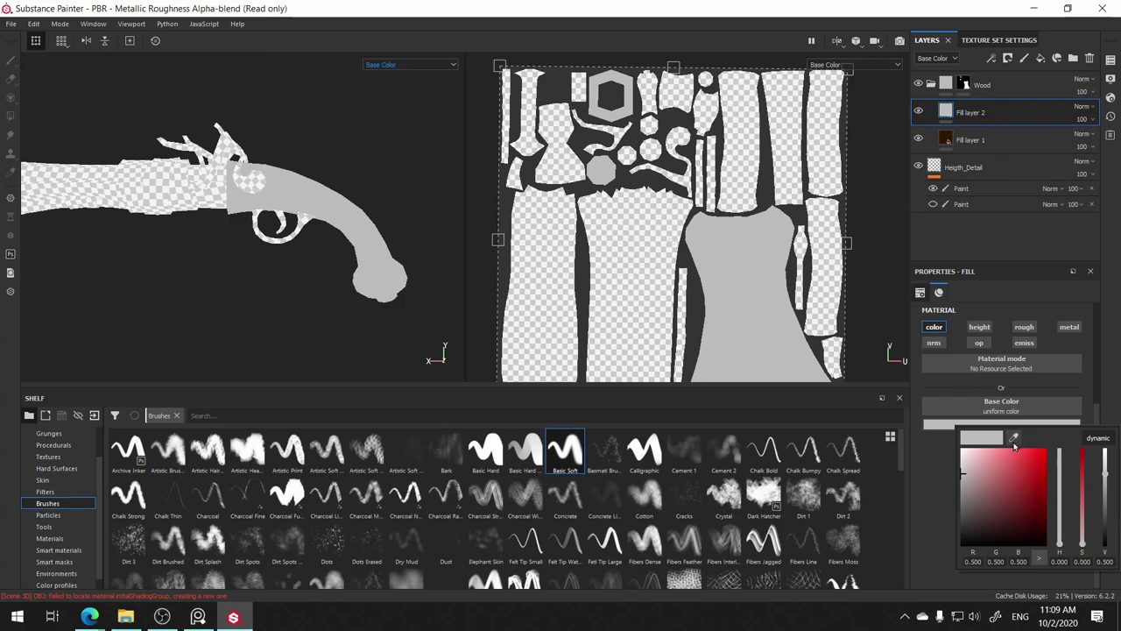
{"action": "left_click", "coordinate": [1013, 437]}
{"action": "left_click", "coordinate": [946, 140]}
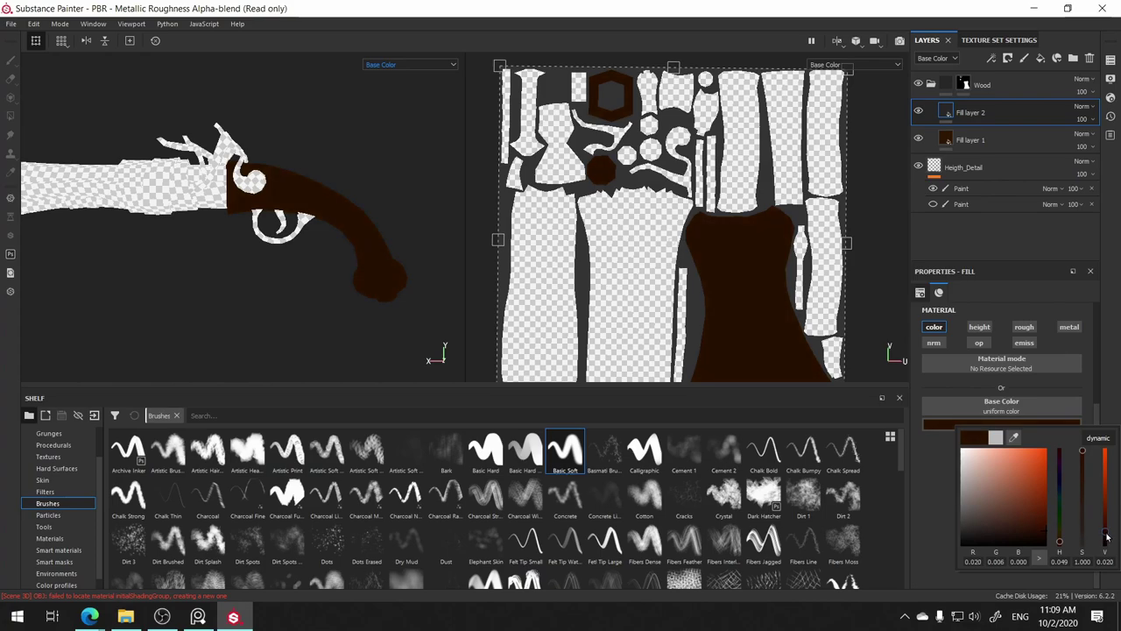
{"action": "left_click_drag", "start_coordinate": [1105, 536], "coordinate": [1107, 545]}
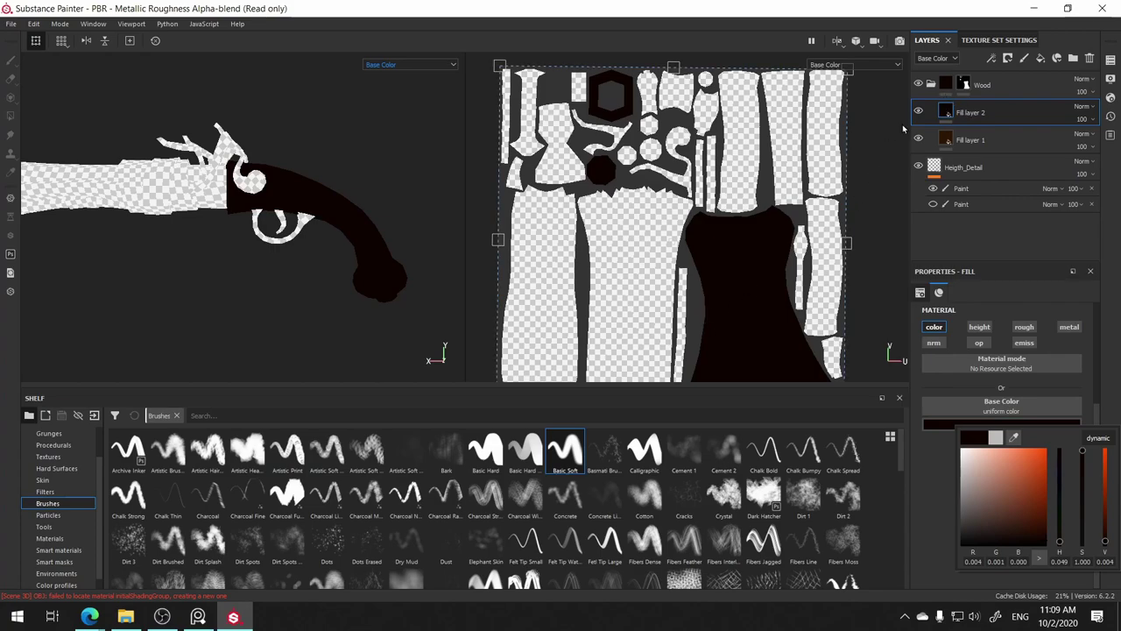
{"action": "left_click", "coordinate": [919, 112]}
- Toggle Fill layer 2's visibility to compare the colours, then select it
{"action": "left_click", "coordinate": [919, 112]}
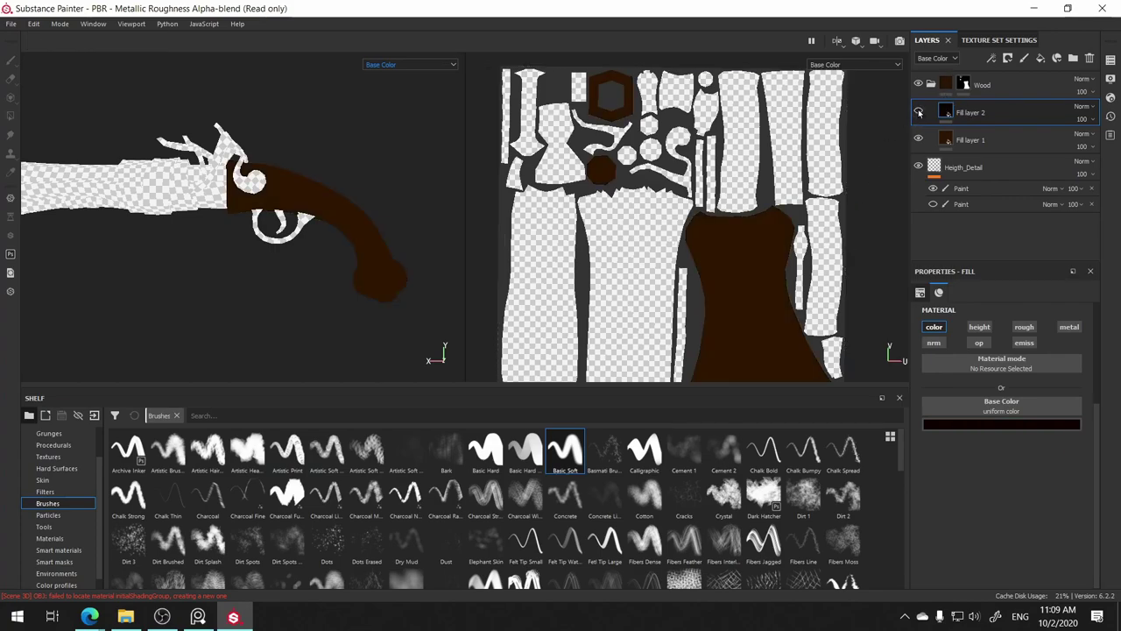
{"action": "left_click", "coordinate": [918, 112]}
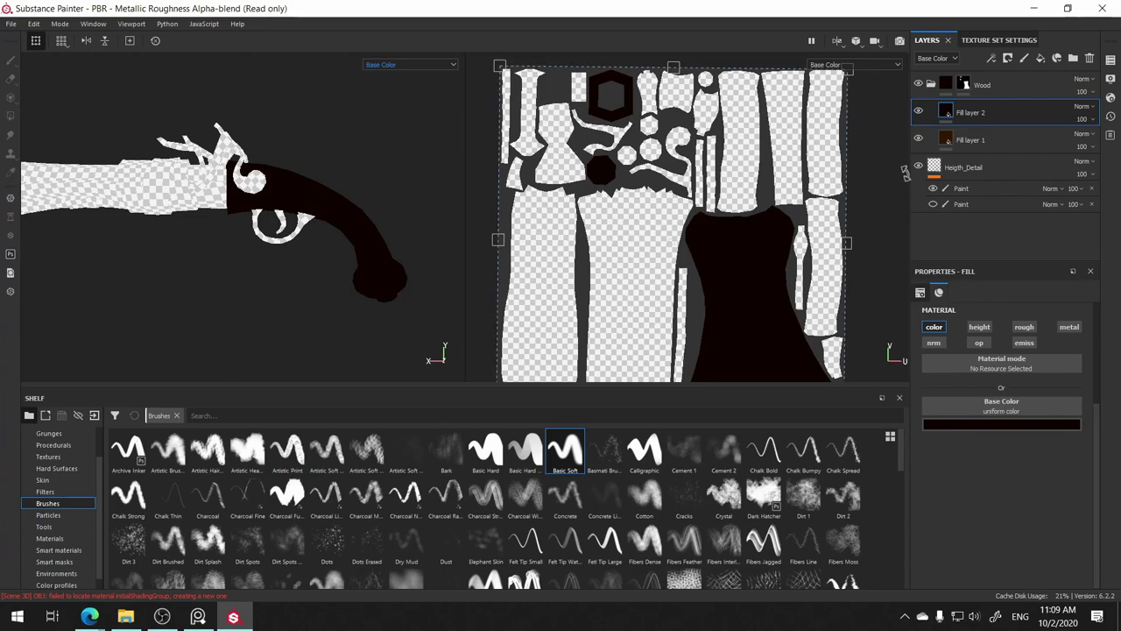
{"action": "left_click", "coordinate": [919, 112]}
{"action": "left_click", "coordinate": [918, 112]}
{"action": "left_click", "coordinate": [918, 113]}
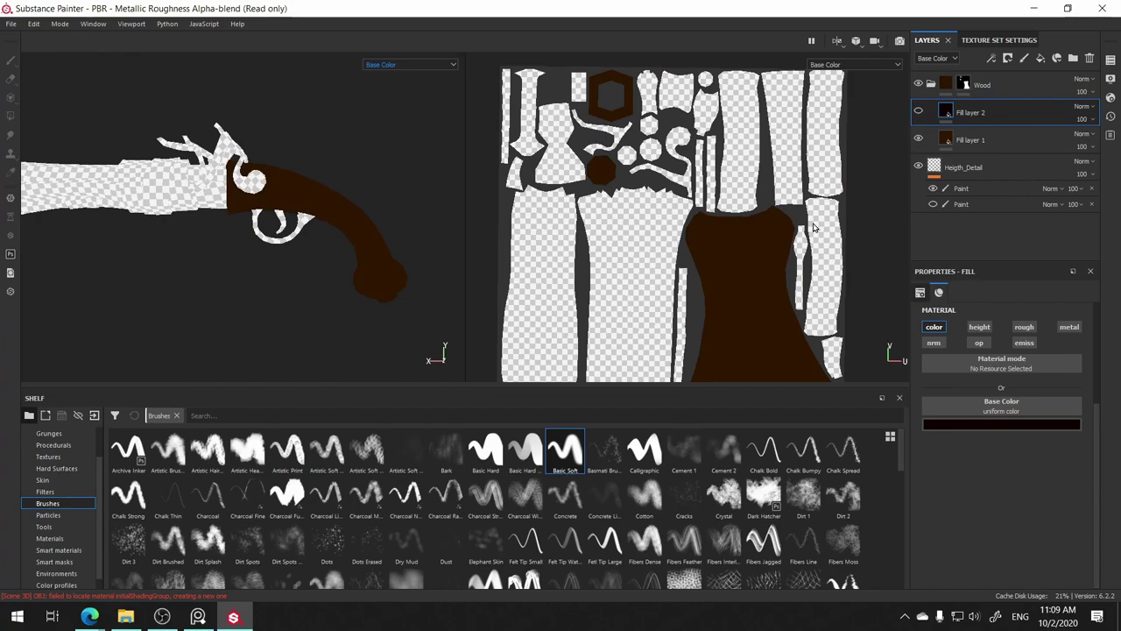
{"action": "left_click", "coordinate": [918, 111]}
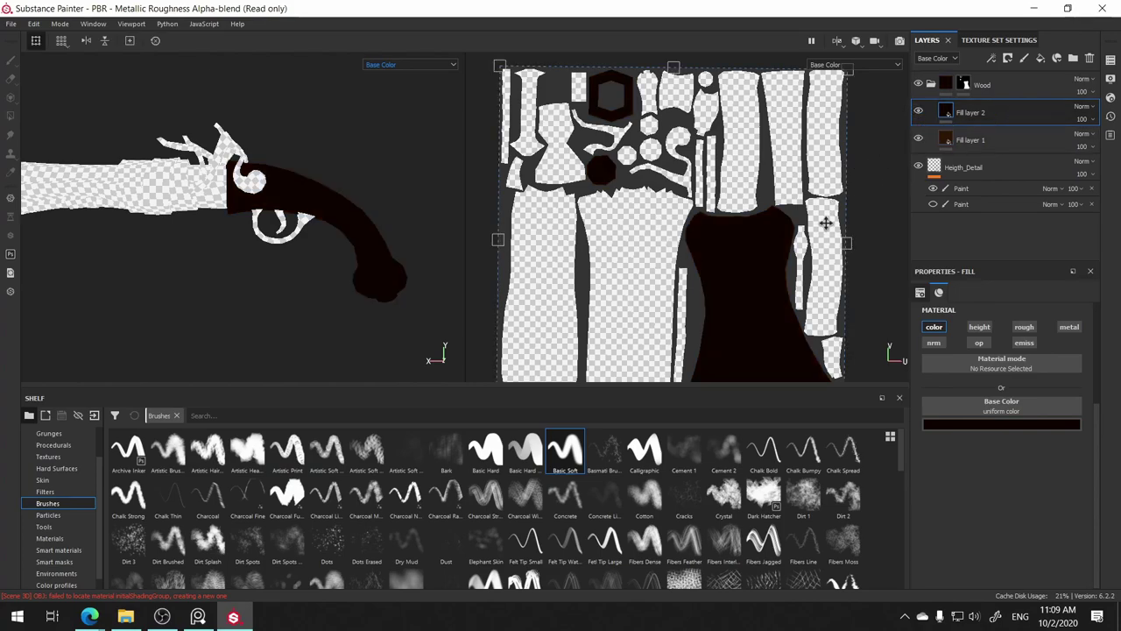
{"action": "left_click", "coordinate": [943, 112]}
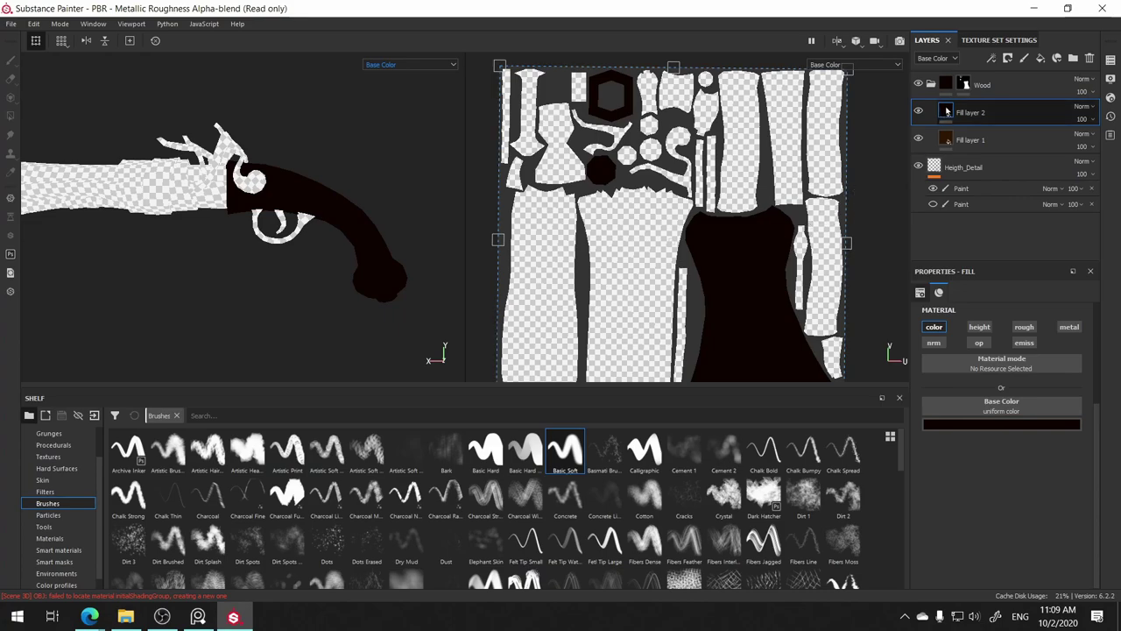
- Give Fill layer 2 a black mask and add an empty generator to that mask
{"action": "right_click", "coordinate": [944, 109]}
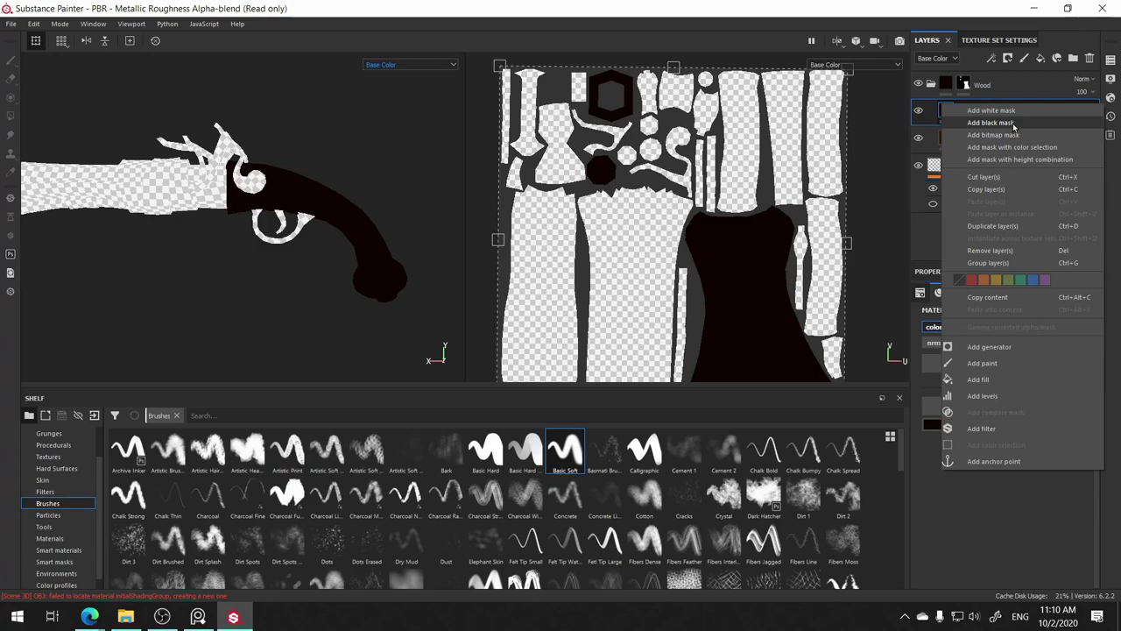
{"action": "left_click", "coordinate": [1015, 124]}
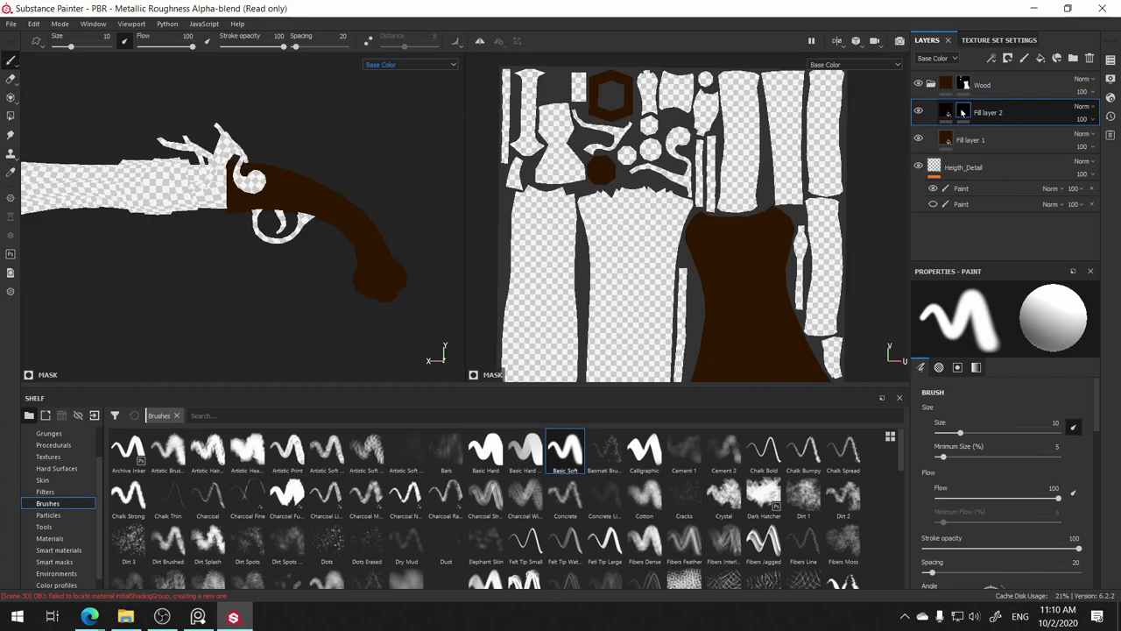
{"action": "right_click", "coordinate": [962, 112]}
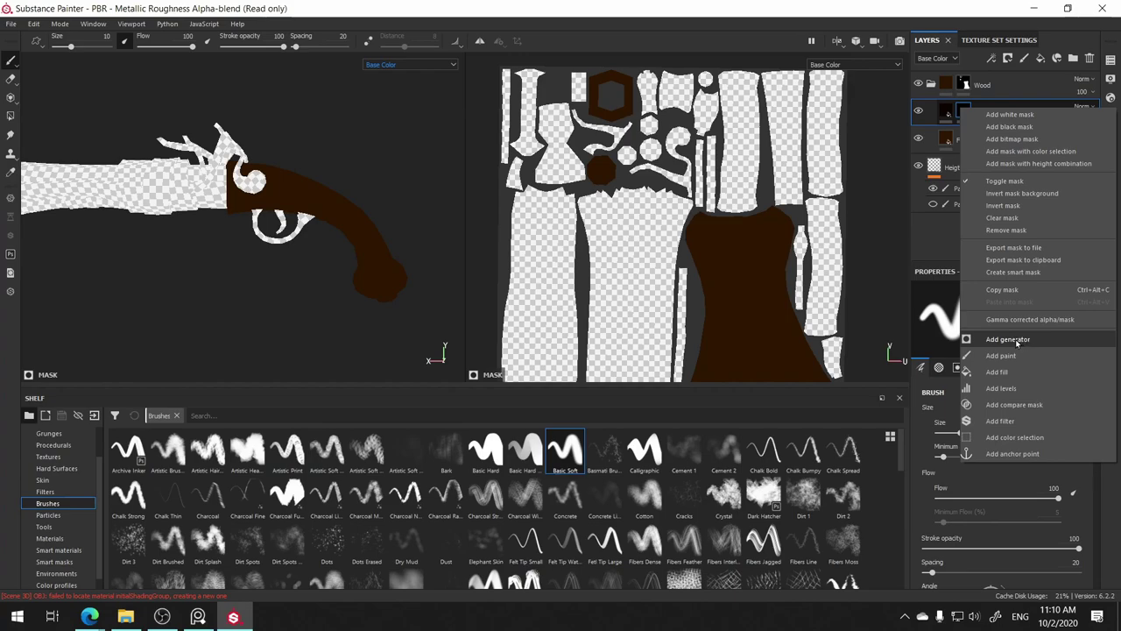
{"action": "left_click", "coordinate": [967, 109]}
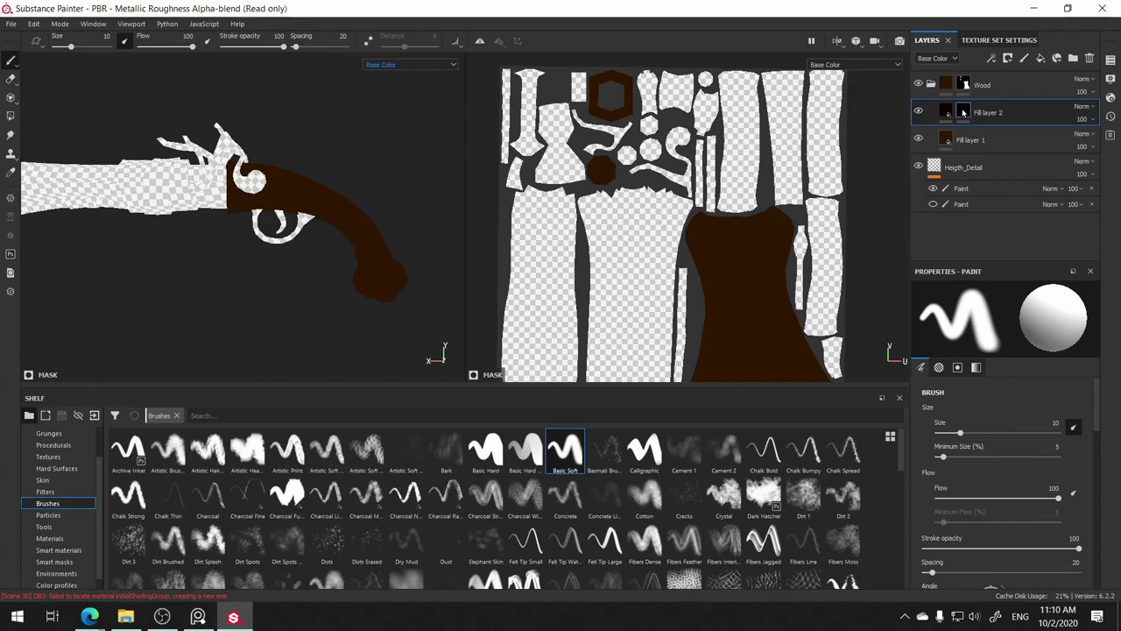
{"action": "right_click", "coordinate": [963, 112]}
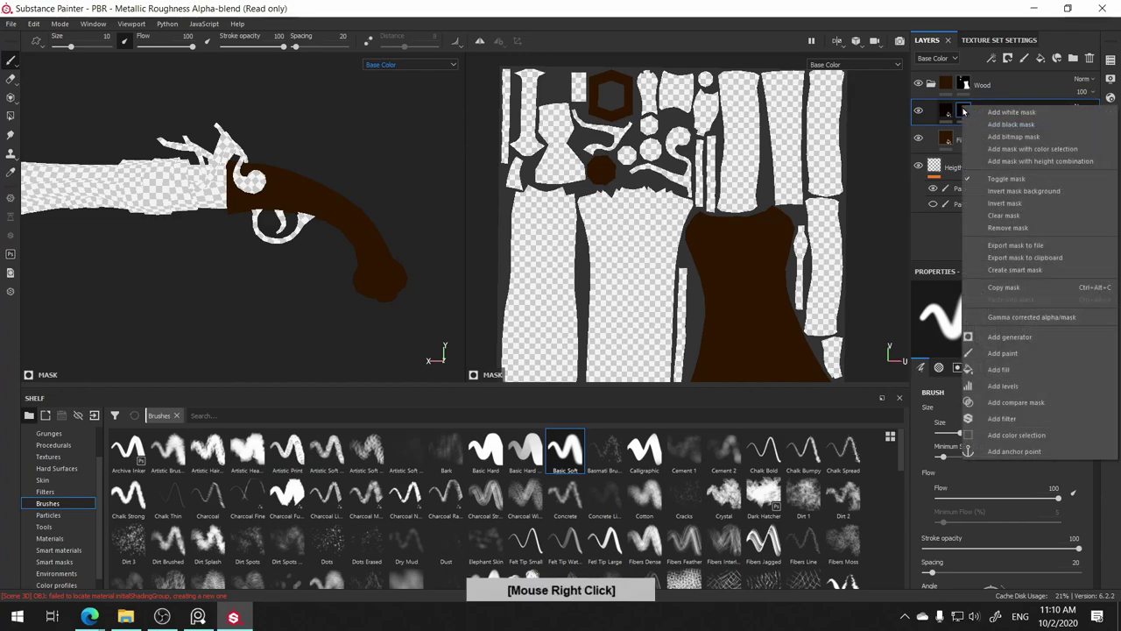
{"action": "left_click", "coordinate": [1009, 336]}
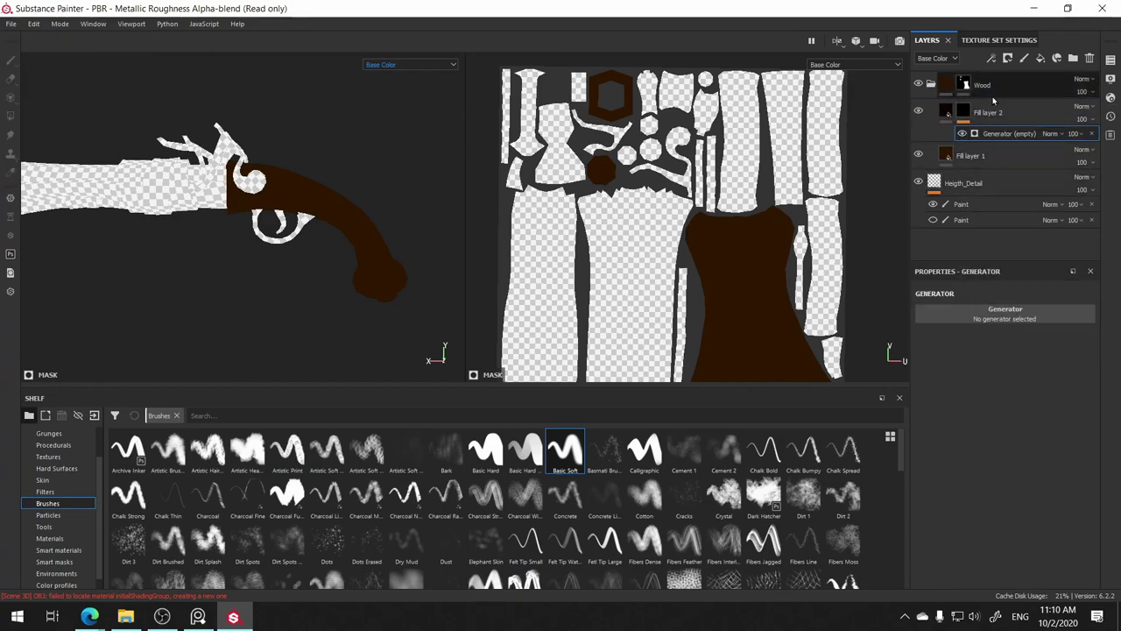
- Set the mask generator to 3D Linear Gradient and lower its Balance from 0.43 to 0.34
{"action": "left_click", "coordinate": [995, 320]}
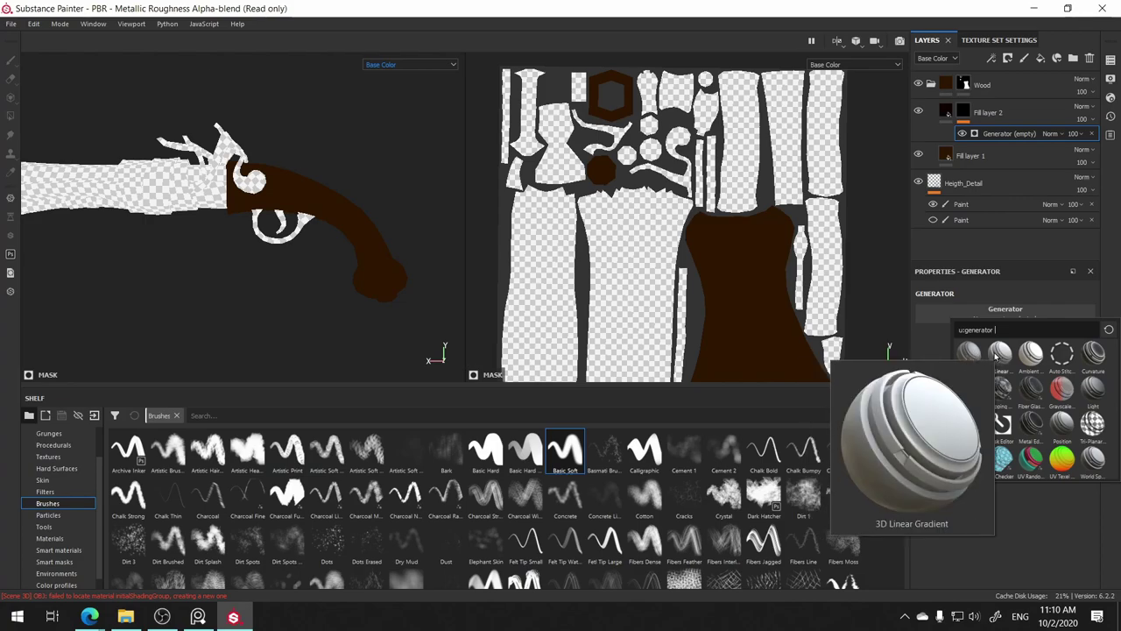
{"action": "mouse_move", "coordinate": [1000, 352]}
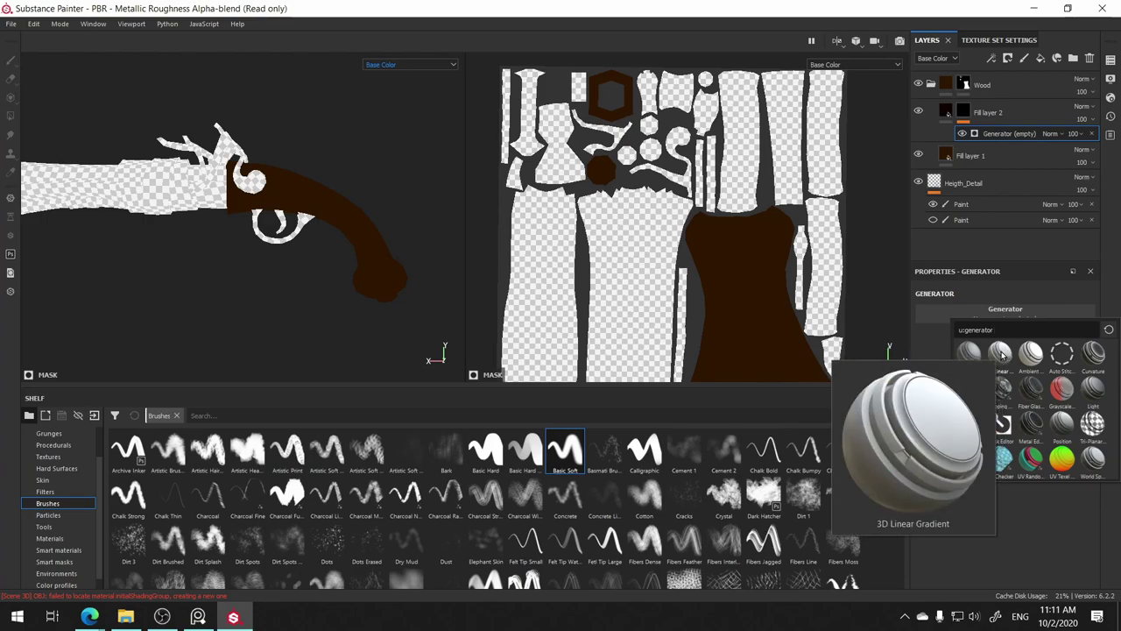
{"action": "left_click", "coordinate": [1002, 353]}
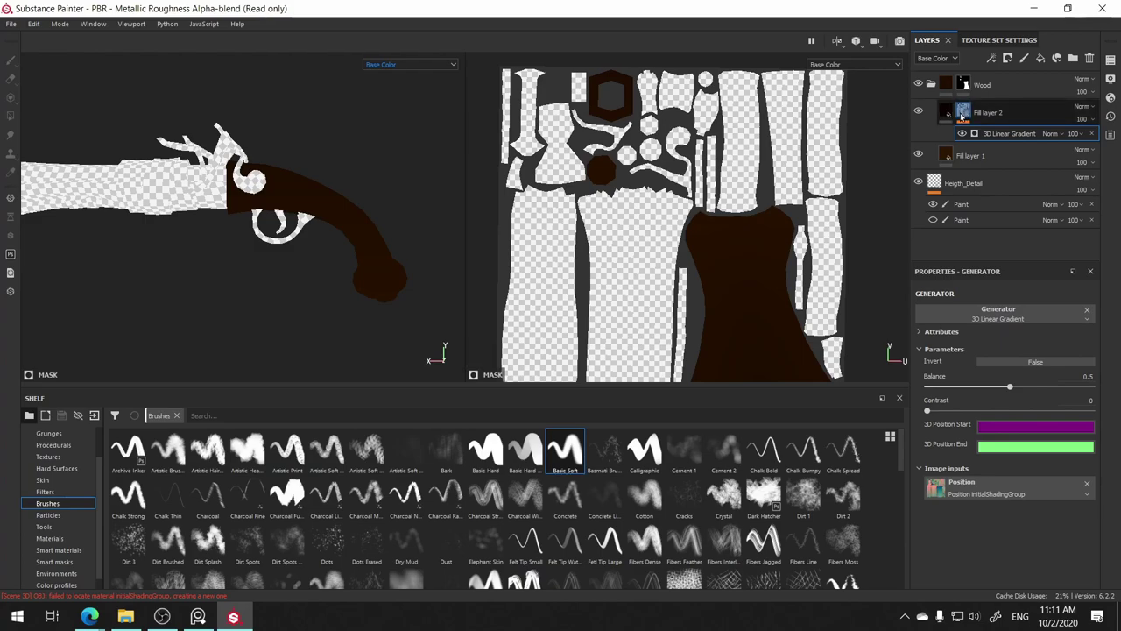
{"action": "left_click", "coordinate": [964, 114], "text": "alt"}
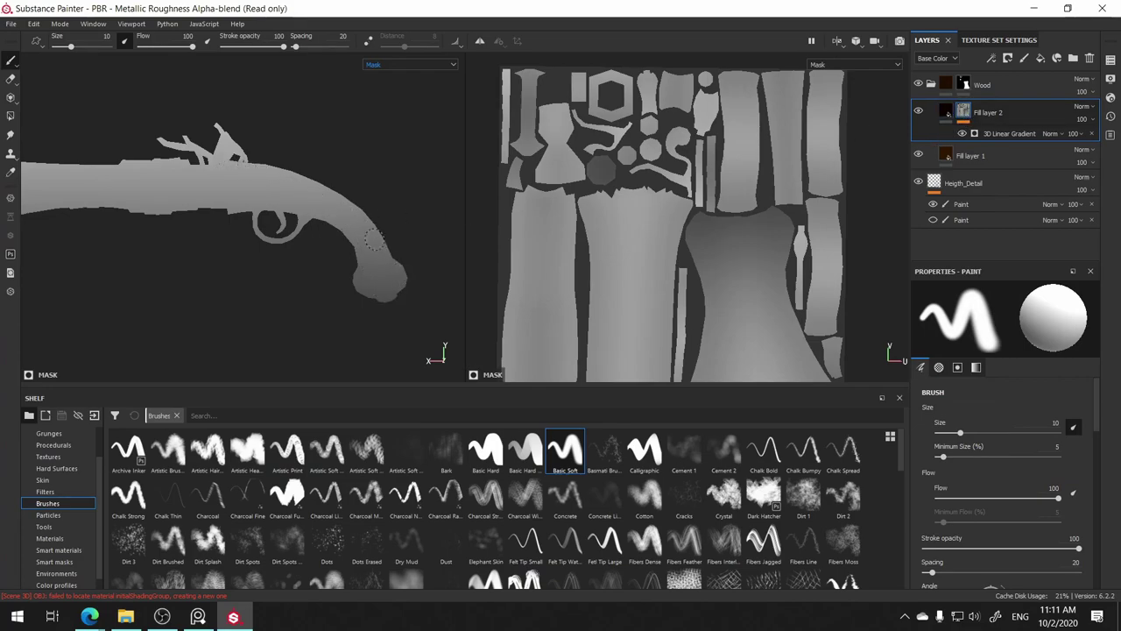
{"action": "left_click", "coordinate": [1007, 133]}
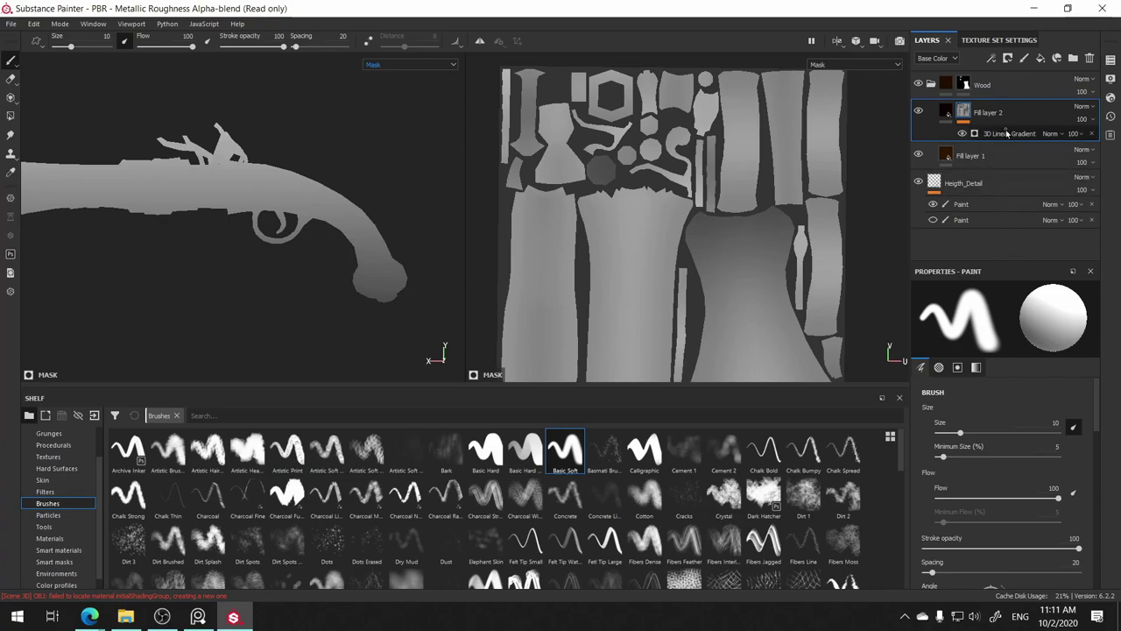
{"action": "left_click_drag", "start_coordinate": [1010, 388], "coordinate": [1002, 391]}
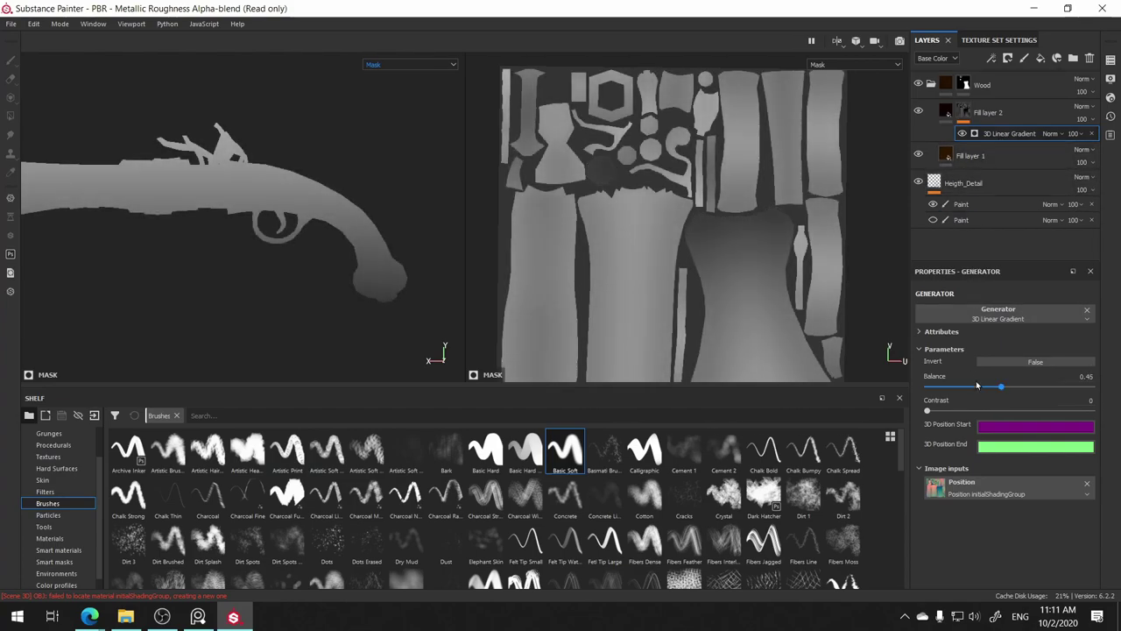
{"action": "left_click_drag", "start_coordinate": [1001, 386], "coordinate": [984, 387]}
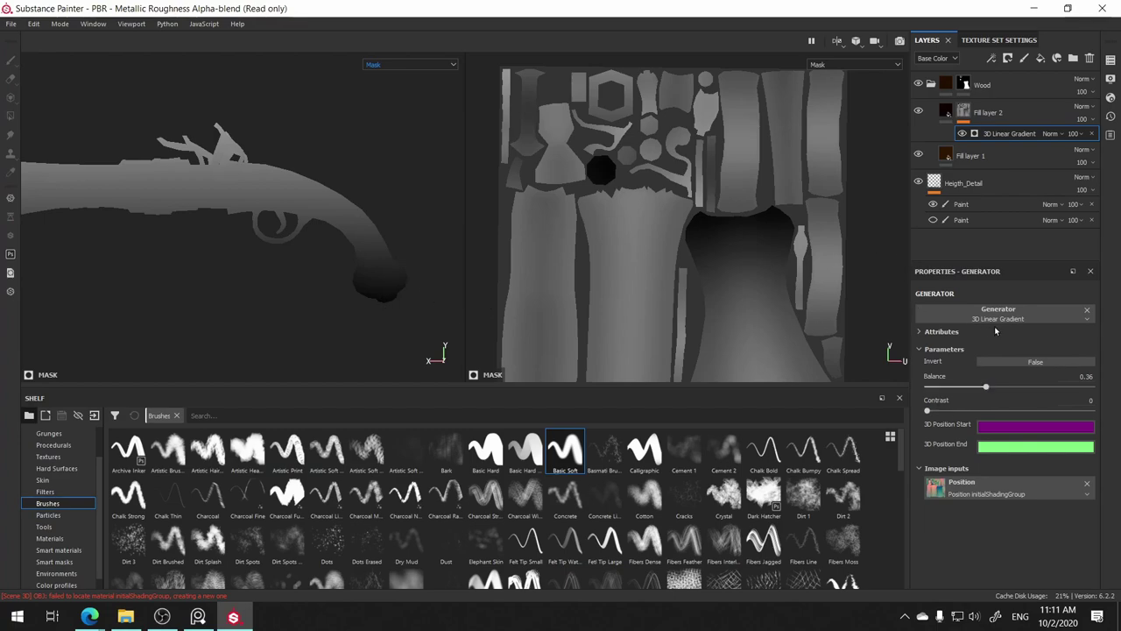
{"action": "left_click_drag", "start_coordinate": [985, 386], "coordinate": [983, 388]}
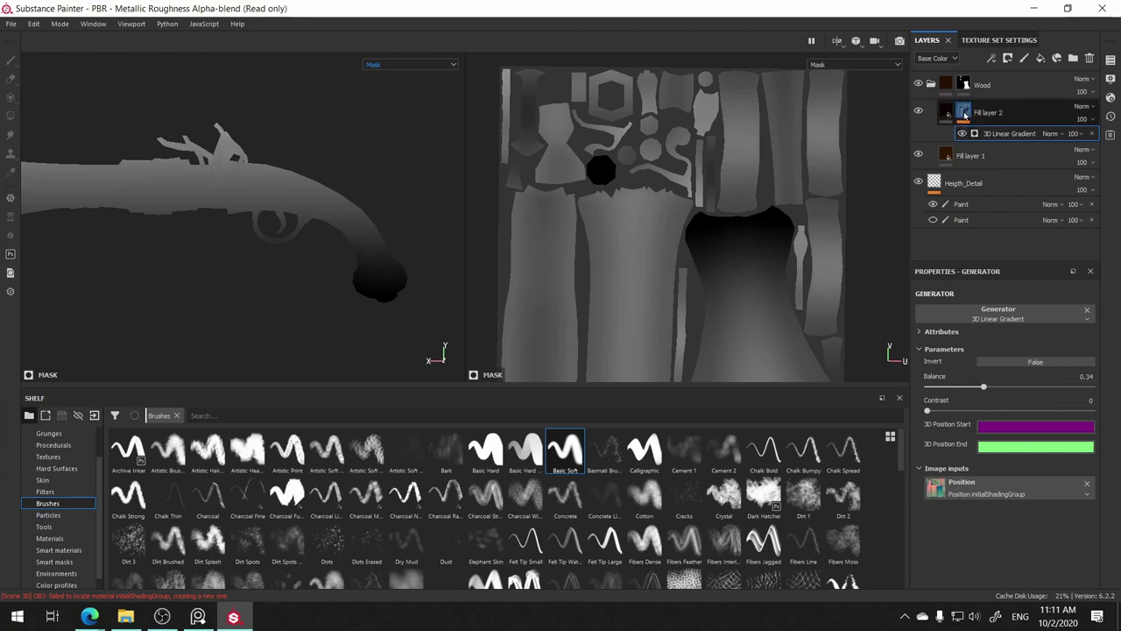
- Add a Levels effect to Fill layer 2's mask above the 3D Linear Gradient
{"action": "right_click", "coordinate": [964, 112]}
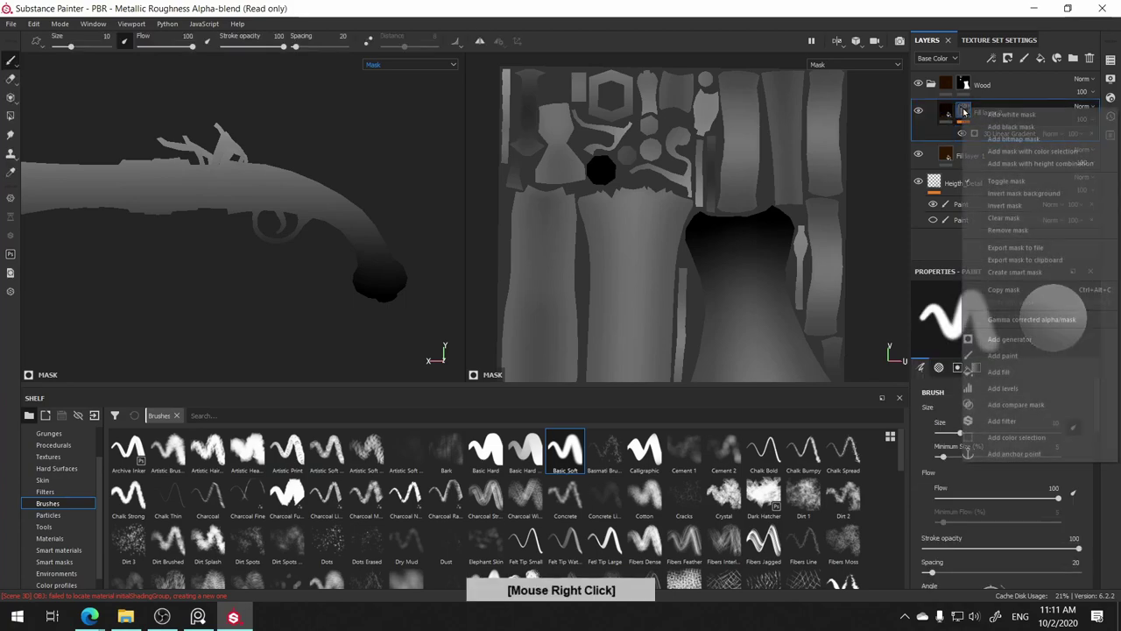
{"action": "left_click", "coordinate": [1004, 388]}
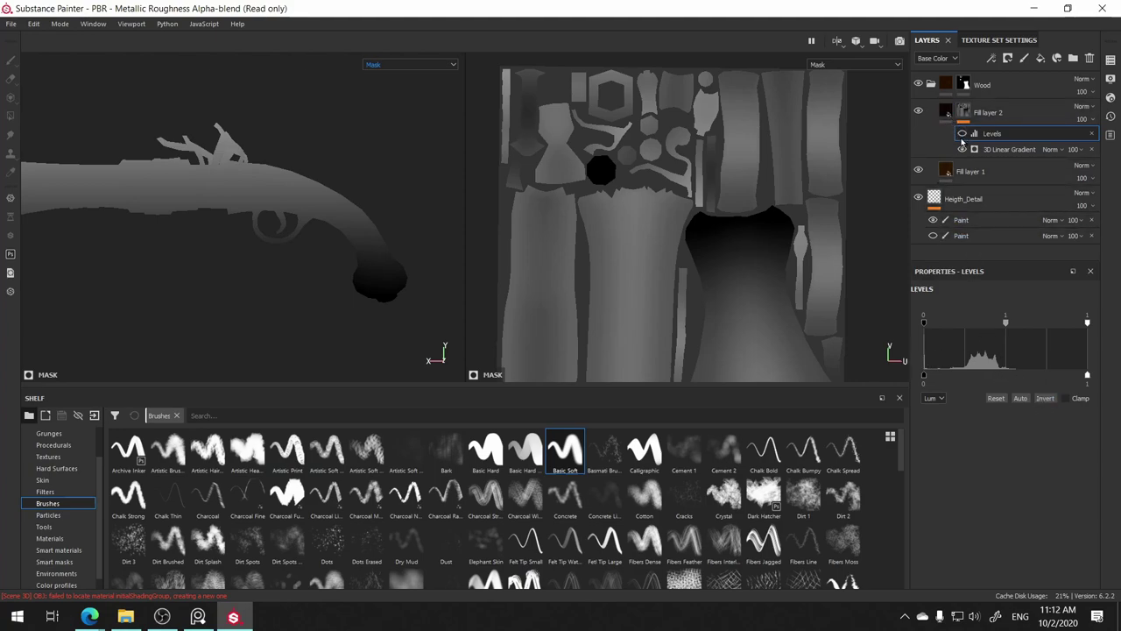
{"action": "left_click", "coordinate": [962, 133]}
{"action": "left_click", "coordinate": [961, 114]}
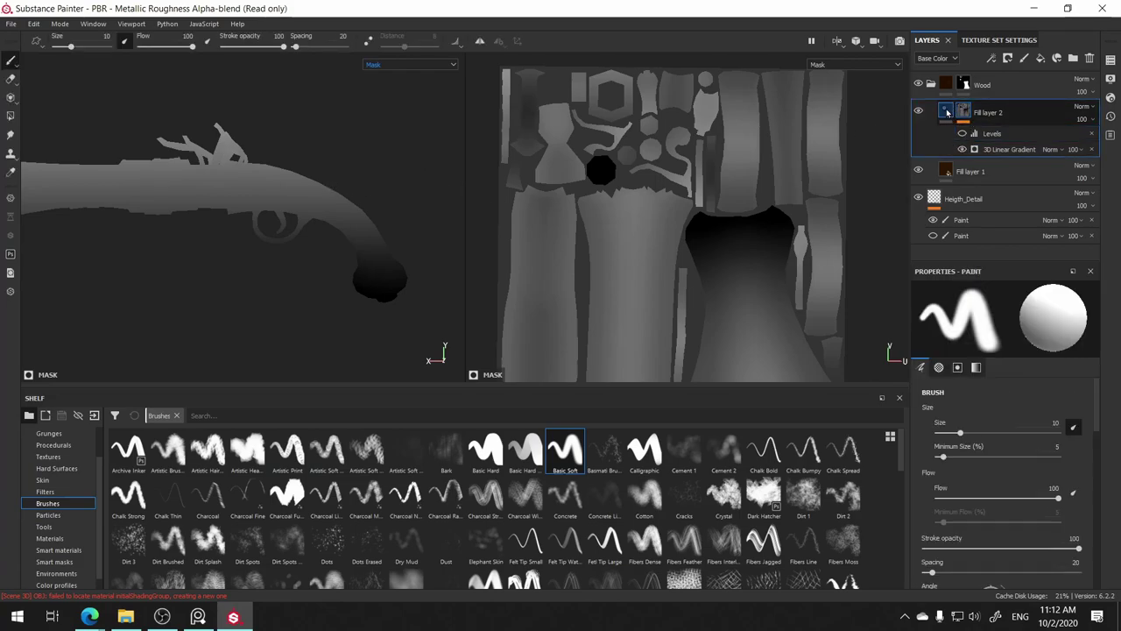
{"action": "left_click", "coordinate": [946, 112]}
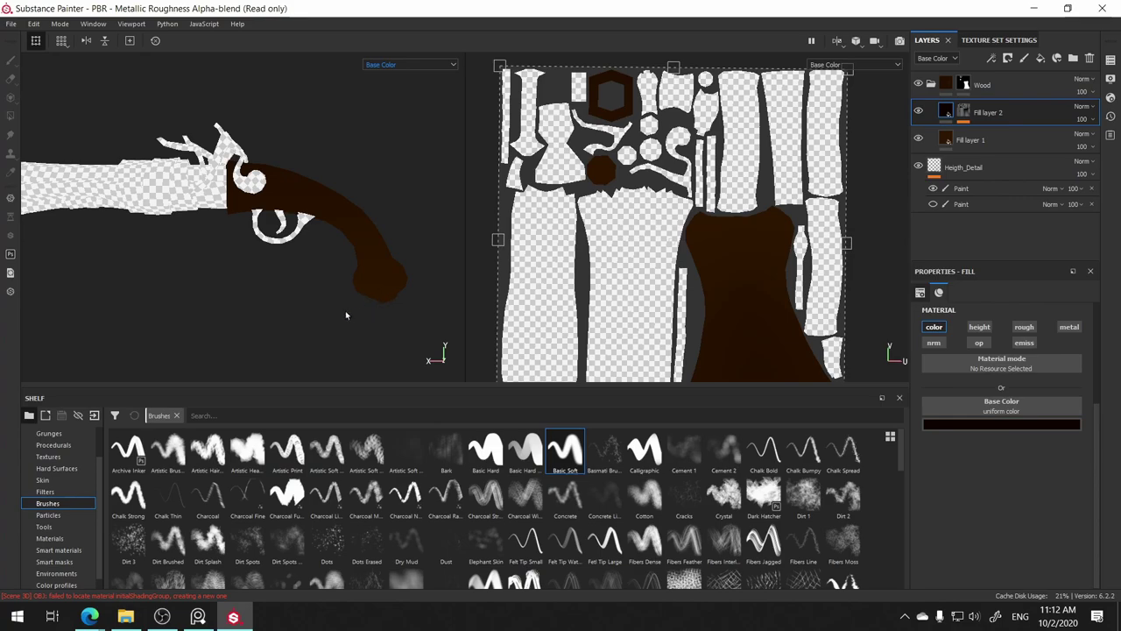
{"action": "left_click", "coordinate": [964, 112]}
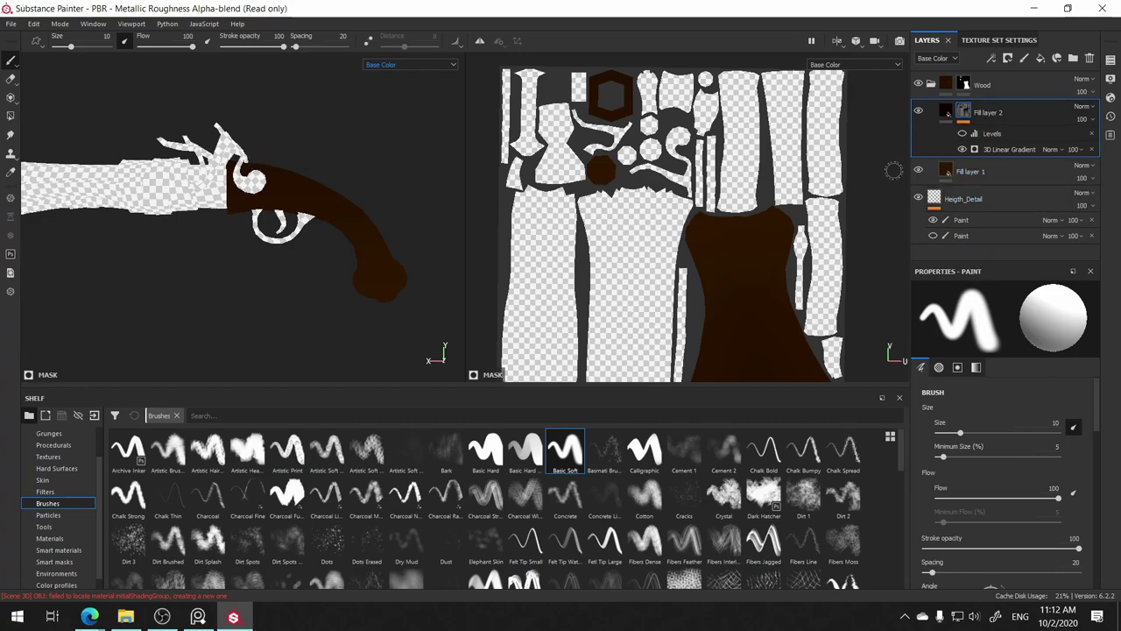
- Invert the Levels, pull the white point to 0.621 and midtone to about 0.876, checking the stock
{"action": "left_click", "coordinate": [993, 133]}
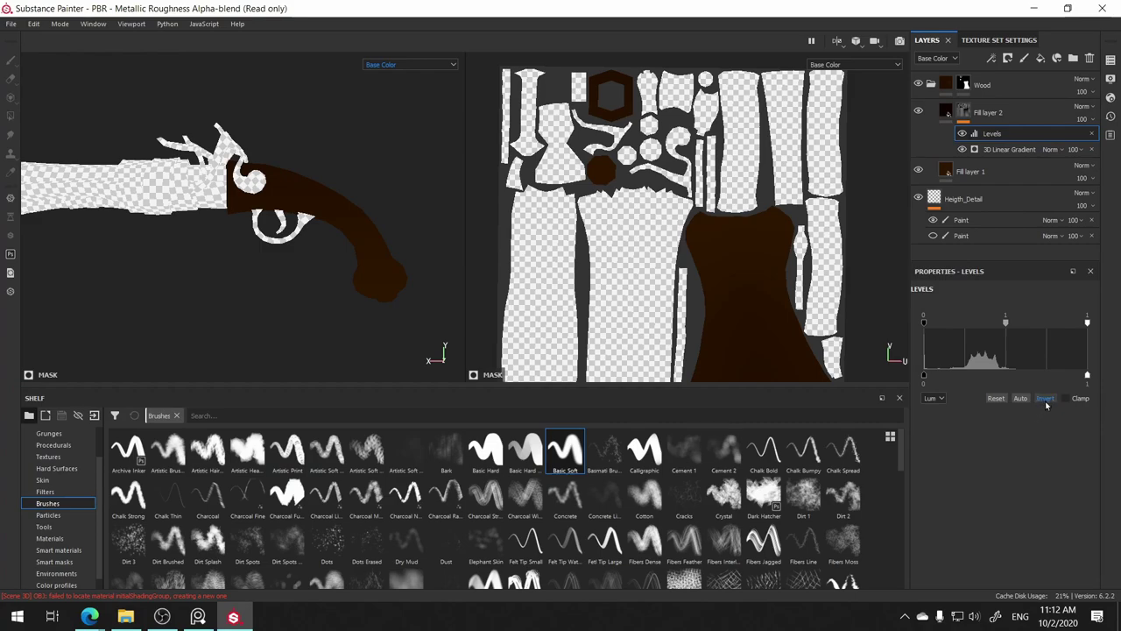
{"action": "left_click", "coordinate": [1044, 399]}
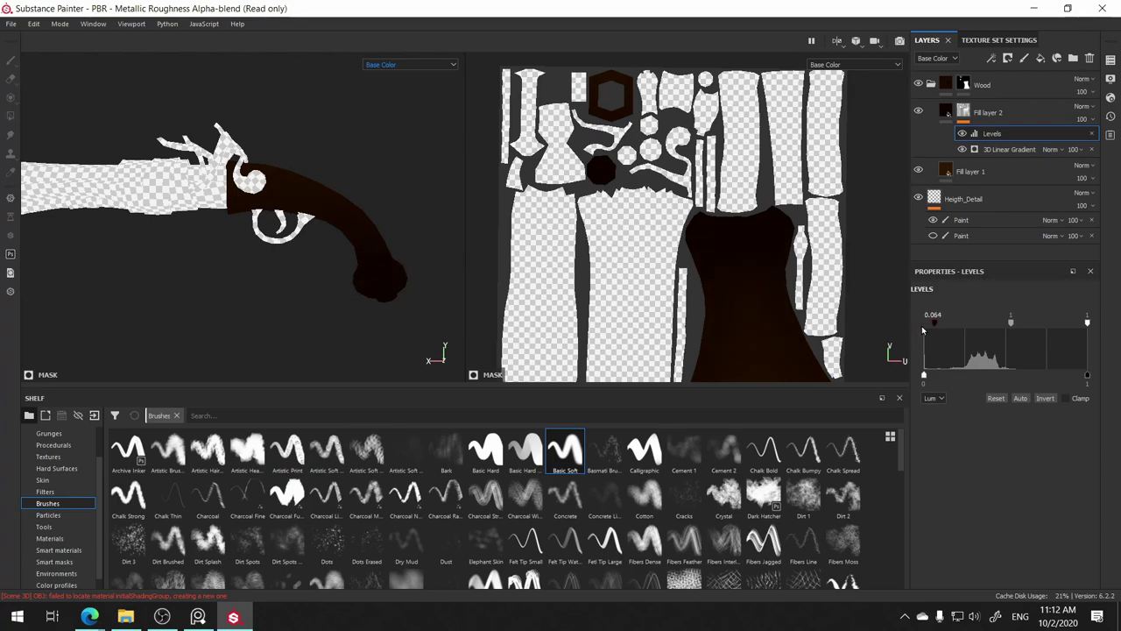
{"action": "left_click_drag", "start_coordinate": [1005, 322], "coordinate": [960, 324]}
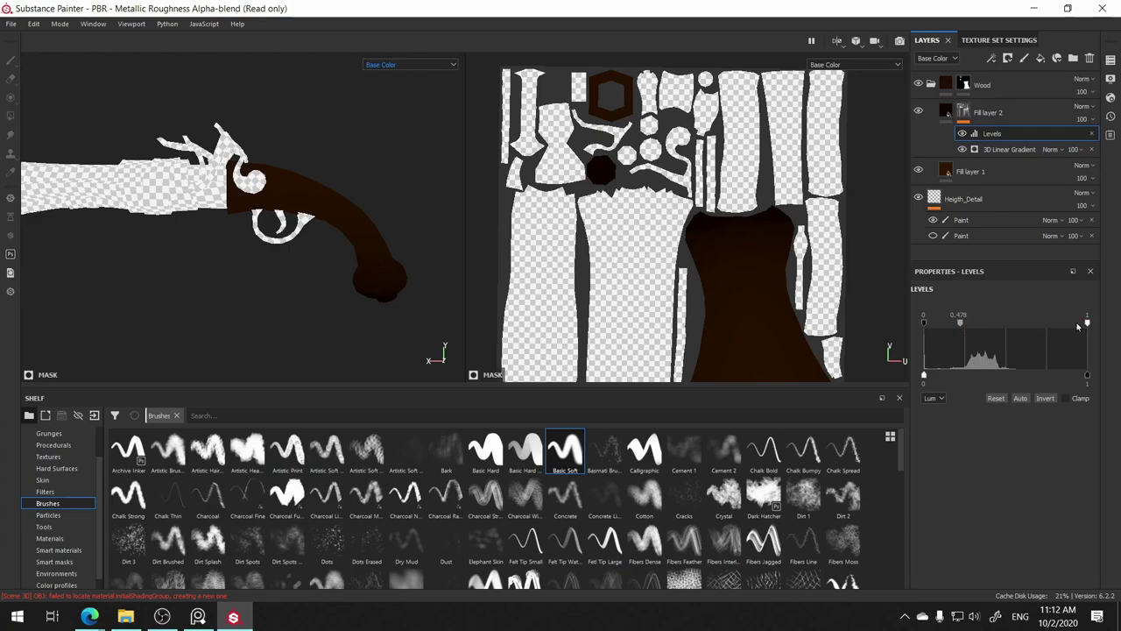
{"action": "left_click_drag", "start_coordinate": [1087, 323], "coordinate": [1016, 323]}
{"action": "left_click_drag", "start_coordinate": [944, 322], "coordinate": [947, 324]}
{"action": "left_click_drag", "start_coordinate": [411, 346], "coordinate": [329, 337], "text": "alt"}
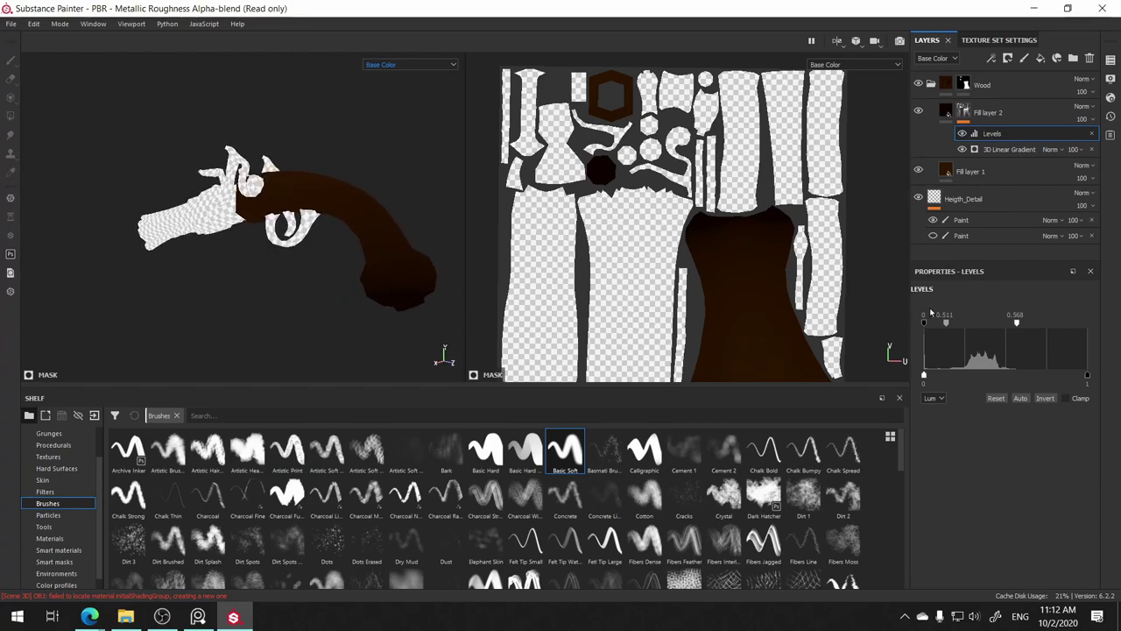
{"action": "mouse_move", "coordinate": [946, 323]}
{"action": "left_mouse_down"}
{"action": "mouse_move", "coordinate": [1011, 328]}
{"action": "mouse_move", "coordinate": [955, 324]}
{"action": "left_mouse_up"}
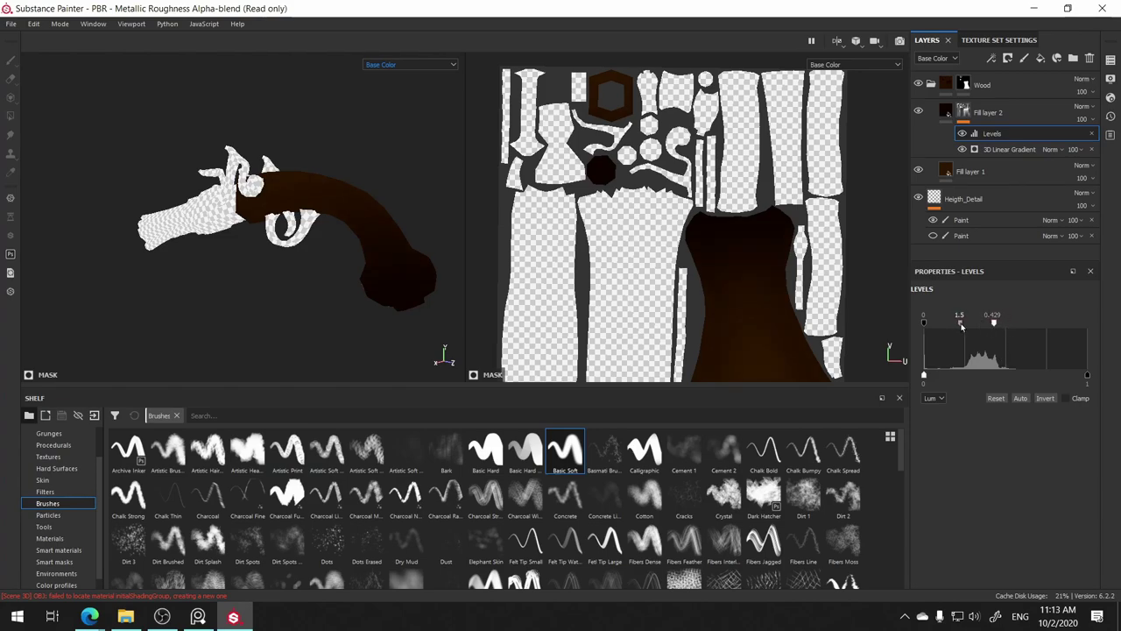
{"action": "mouse_move", "coordinate": [350, 342]}
{"action": "left_mouse_down", "text": "alt"}
{"action": "mouse_move", "coordinate": [356, 313]}
{"action": "mouse_move", "coordinate": [425, 321]}
{"action": "mouse_move", "coordinate": [351, 367]}
{"action": "mouse_move", "coordinate": [352, 302]}
{"action": "left_mouse_up", "text": "alt"}
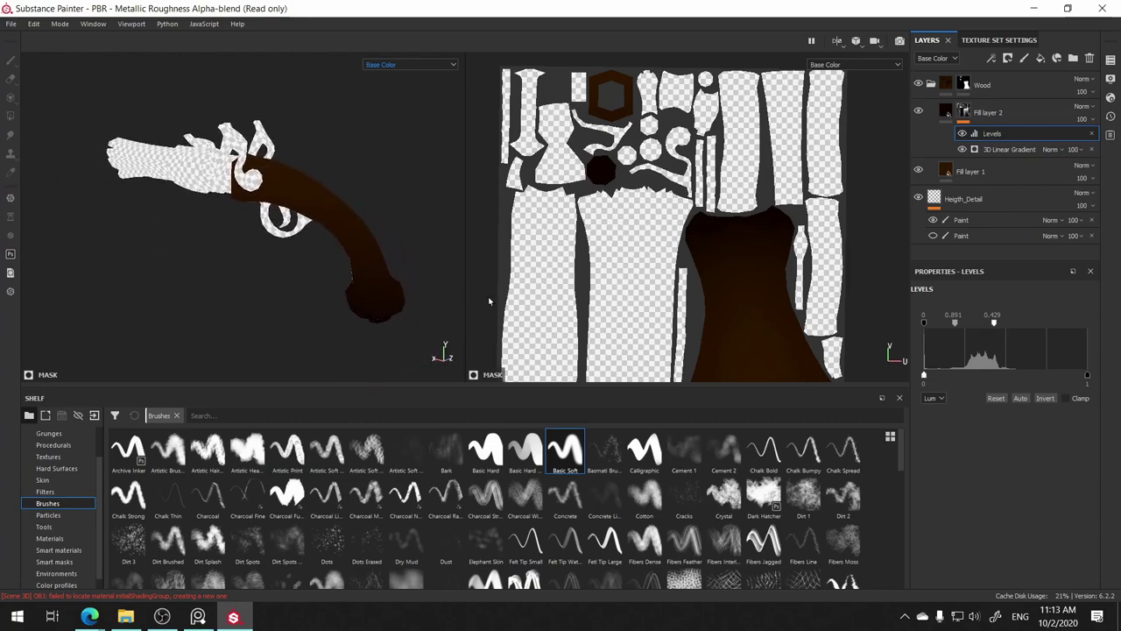
{"action": "mouse_move", "coordinate": [286, 281]}
{"action": "left_mouse_down", "text": "alt"}
{"action": "mouse_move", "coordinate": [283, 293]}
{"action": "mouse_move", "coordinate": [160, 271]}
{"action": "mouse_move", "coordinate": [324, 237]}
{"action": "mouse_move", "coordinate": [299, 276]}
{"action": "mouse_move", "coordinate": [243, 293]}
{"action": "left_mouse_up", "text": "alt"}
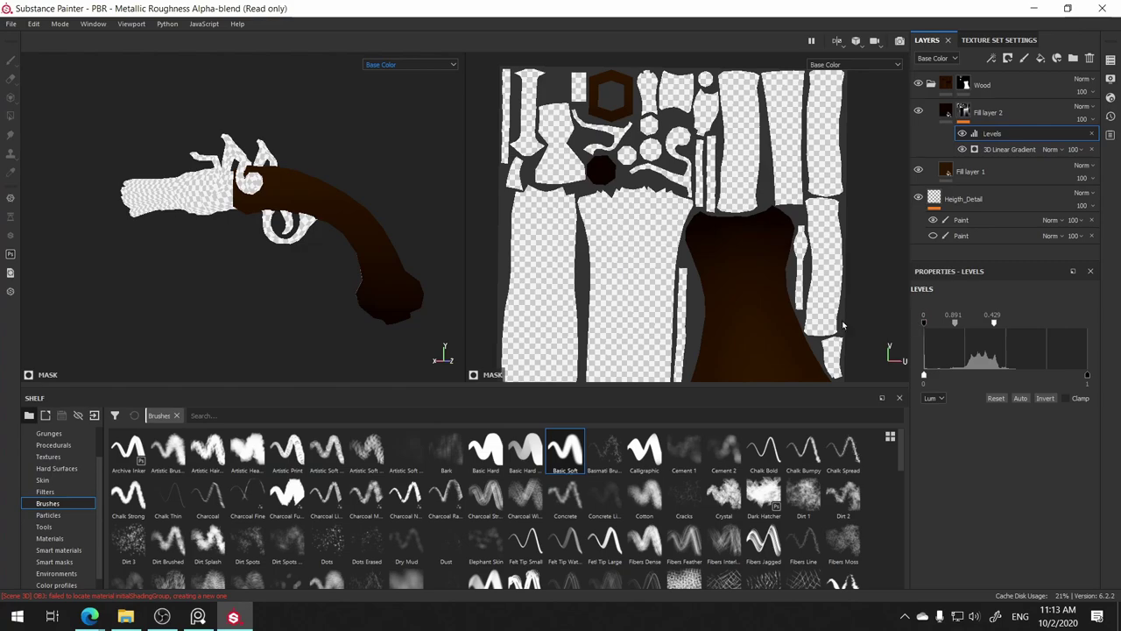
{"action": "mouse_move", "coordinate": [332, 308]}
{"action": "left_mouse_down", "text": "alt"}
{"action": "mouse_move", "coordinate": [294, 263]}
{"action": "mouse_move", "coordinate": [246, 328]}
{"action": "mouse_move", "coordinate": [245, 295]}
{"action": "mouse_move", "coordinate": [370, 288]}
{"action": "mouse_move", "coordinate": [332, 295]}
{"action": "mouse_move", "coordinate": [297, 257]}
{"action": "left_mouse_up", "text": "alt"}
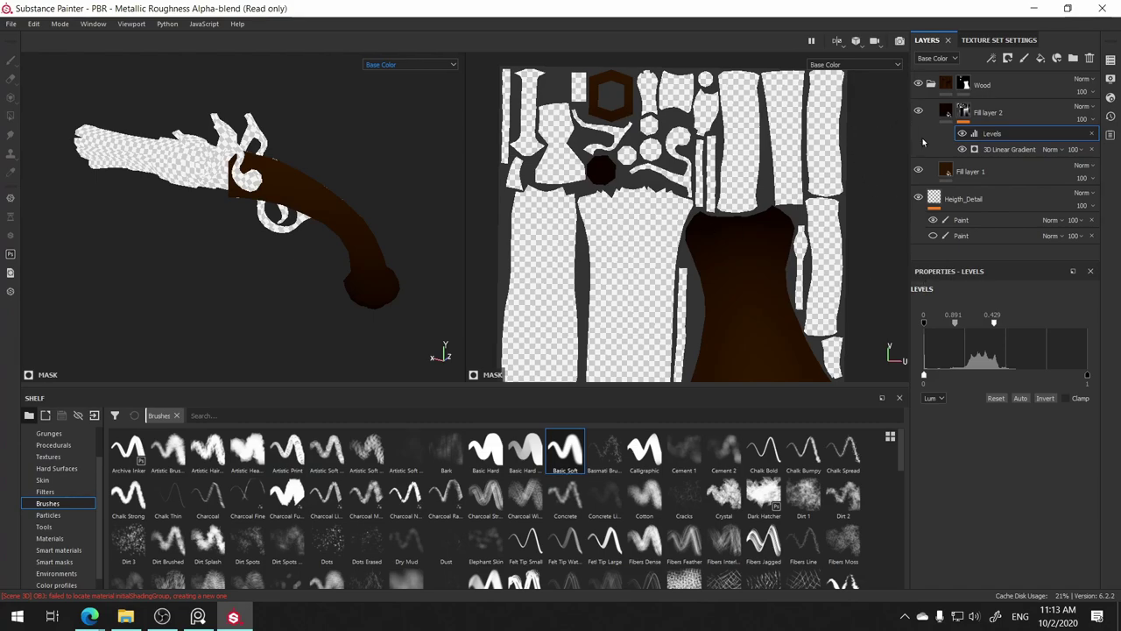
- Make Fill layer 1 the active layer and bring up its layer options
{"action": "left_click", "coordinate": [979, 172]}
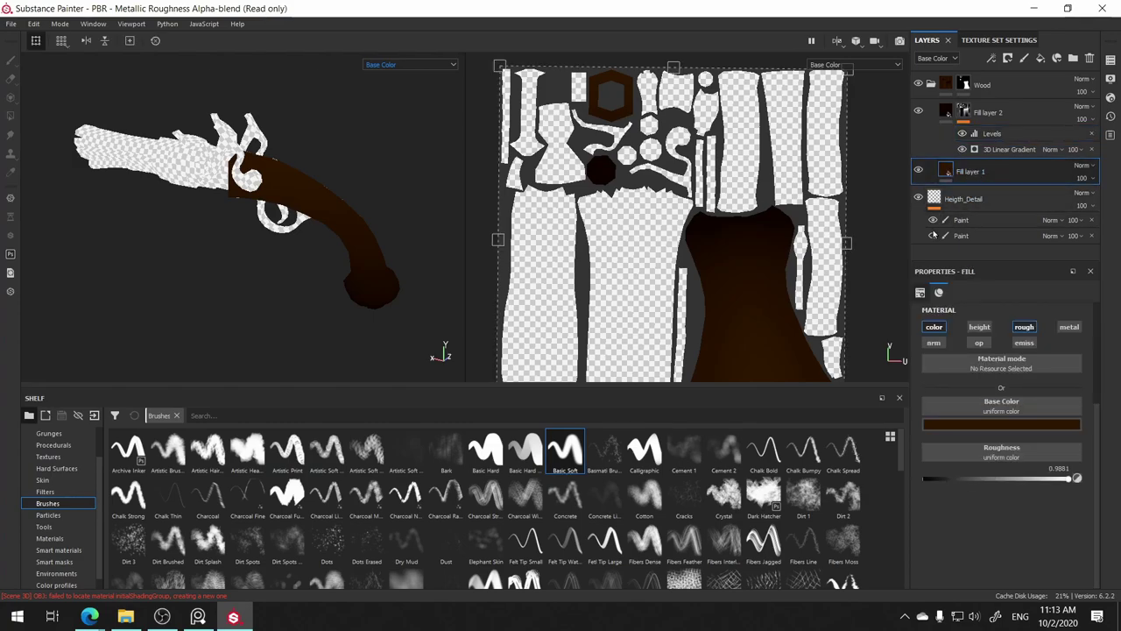
{"action": "double_click", "coordinate": [986, 172]}
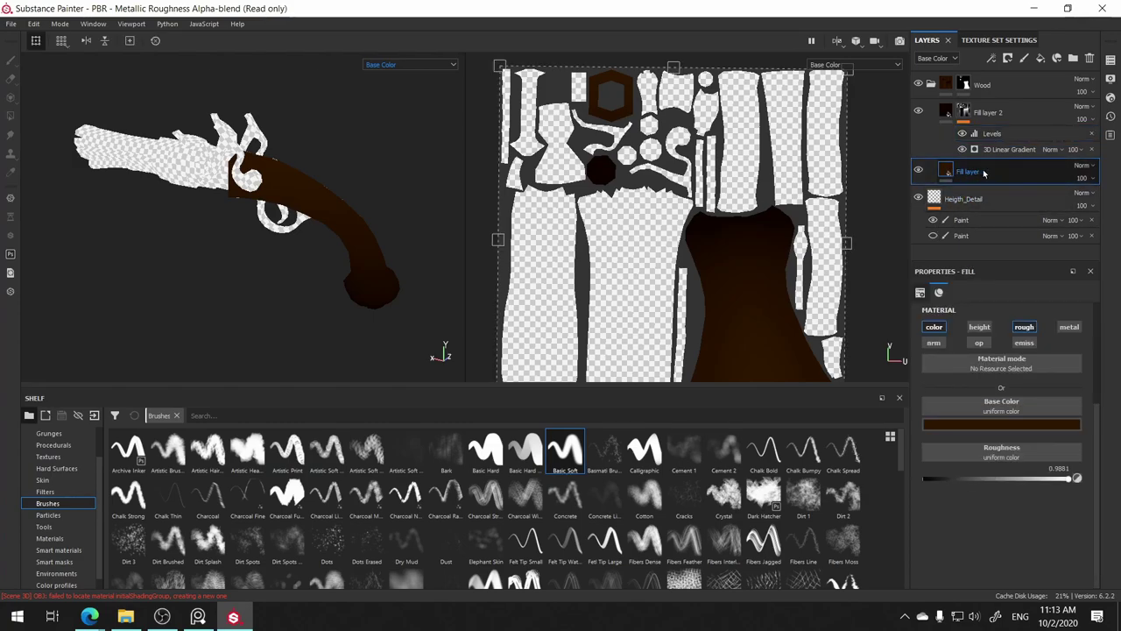
{"action": "right_click", "coordinate": [982, 171]}
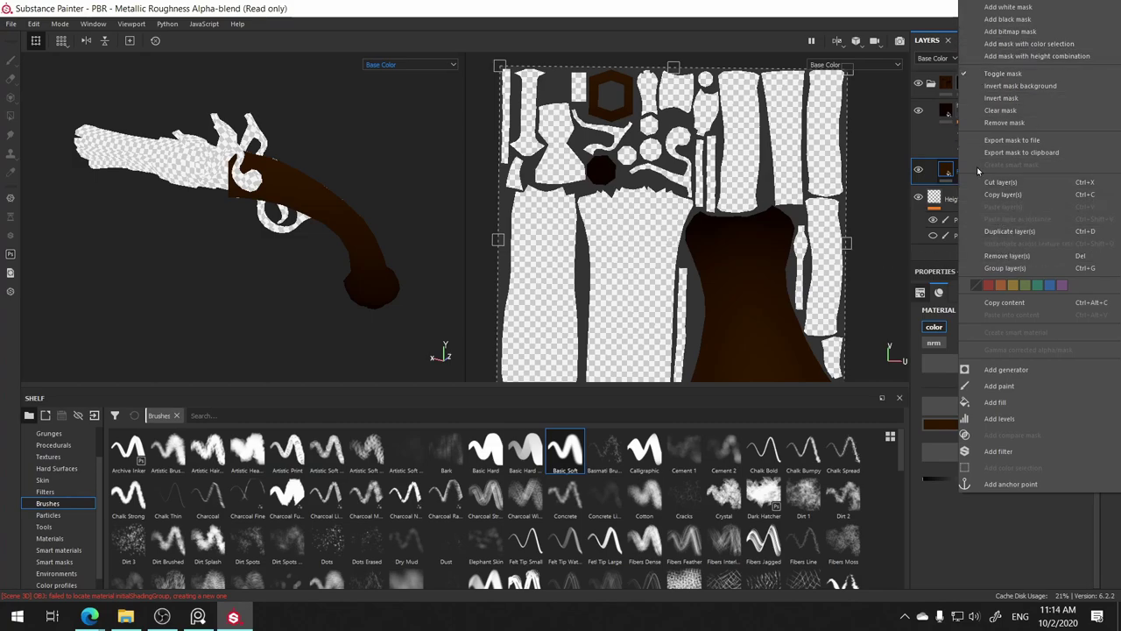
{"action": "left_click", "coordinate": [934, 171]}
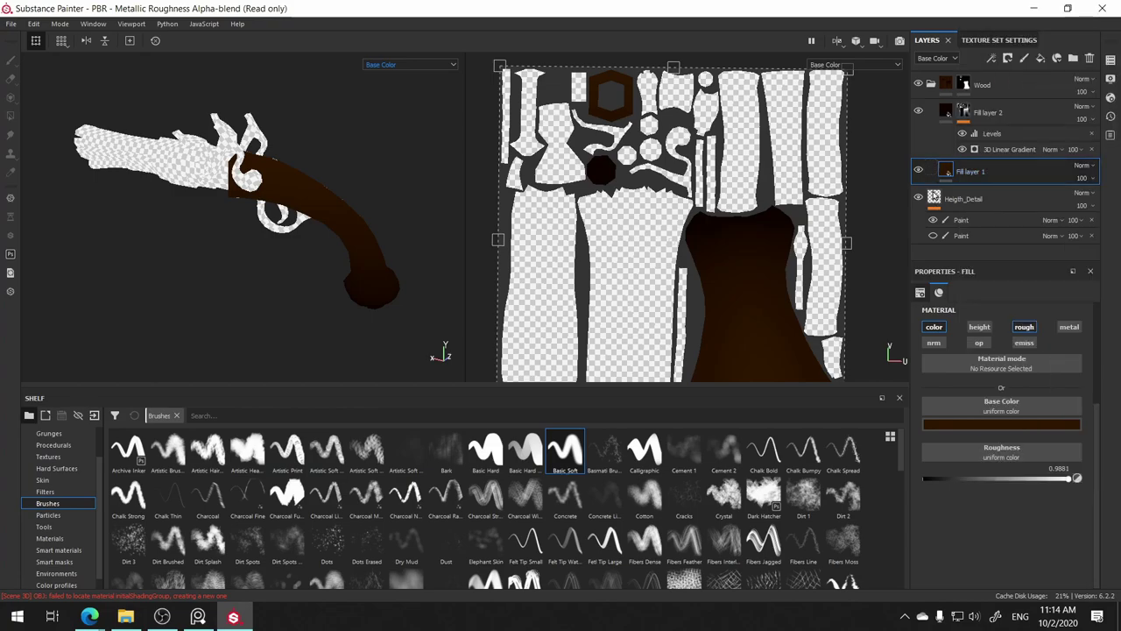
- Duplicate Fill layer 1 and move the copy above Fill layer 2
{"action": "right_click", "coordinate": [978, 181]}
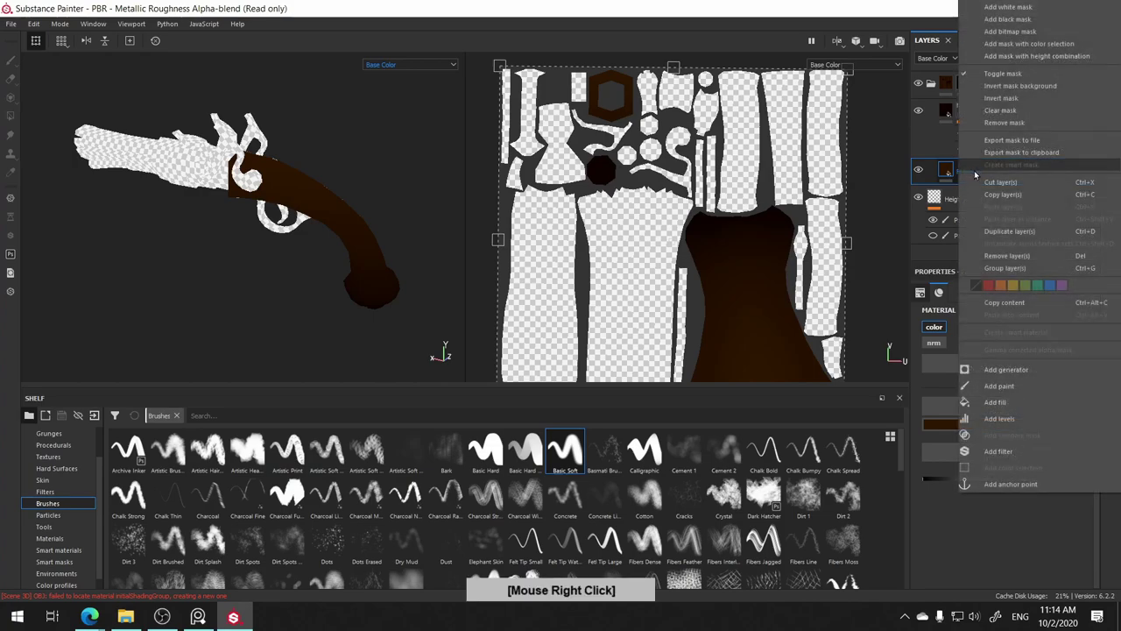
{"action": "left_click", "coordinate": [1018, 234]}
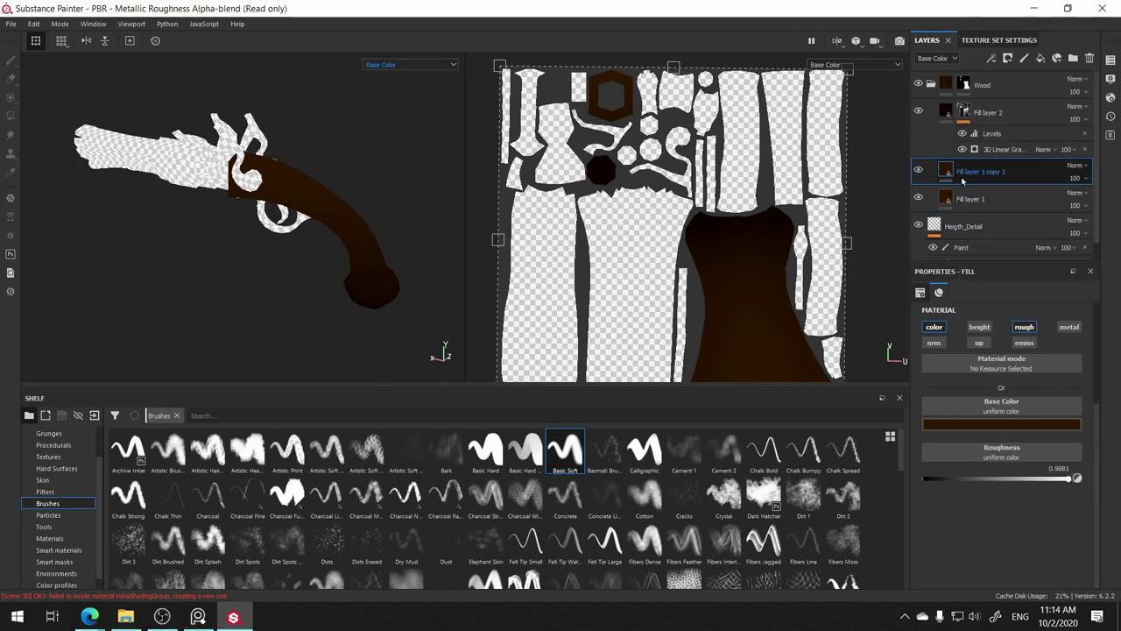
{"action": "left_click_drag", "start_coordinate": [983, 173], "coordinate": [986, 107]}
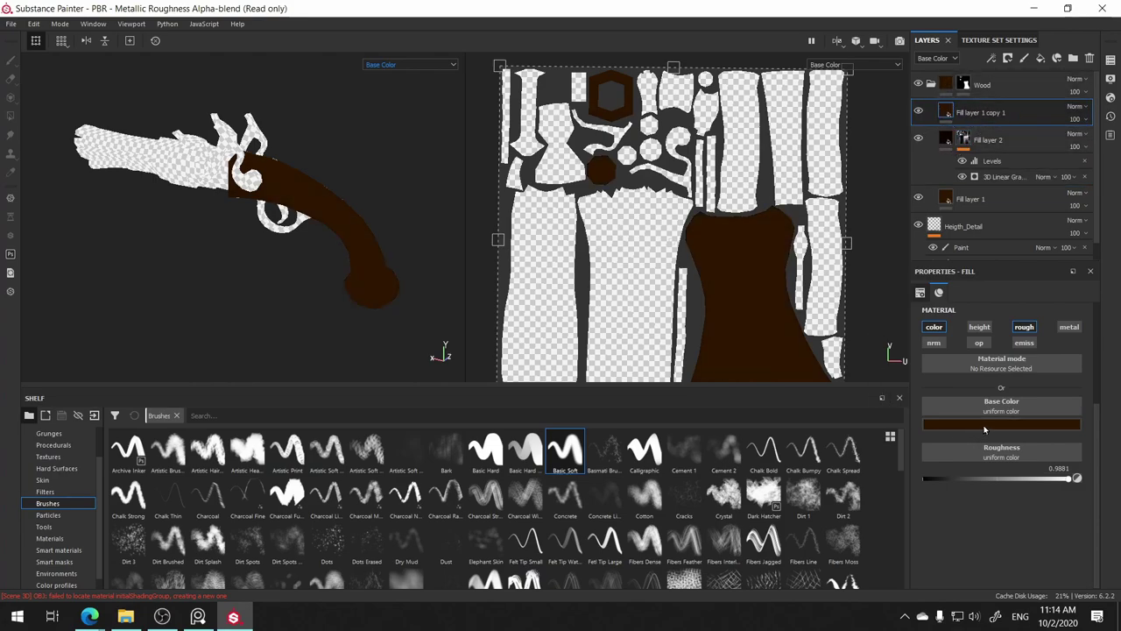
- Disable the copy's roughness channel and give it a lighter brown base colour
{"action": "left_click", "coordinate": [1025, 328]}
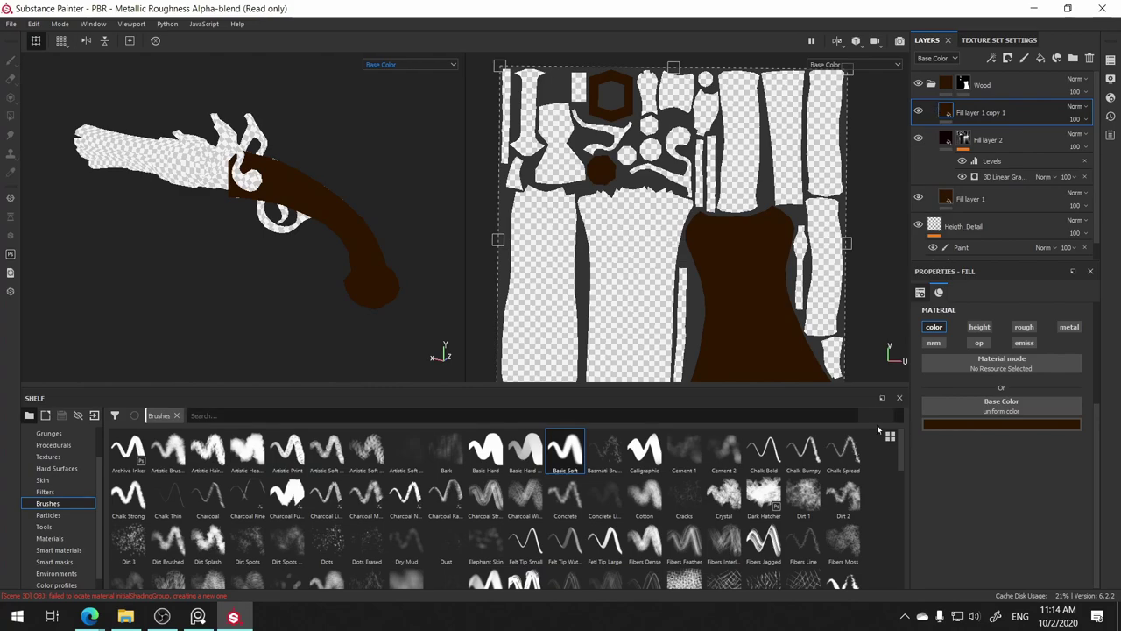
{"action": "left_click", "coordinate": [980, 424]}
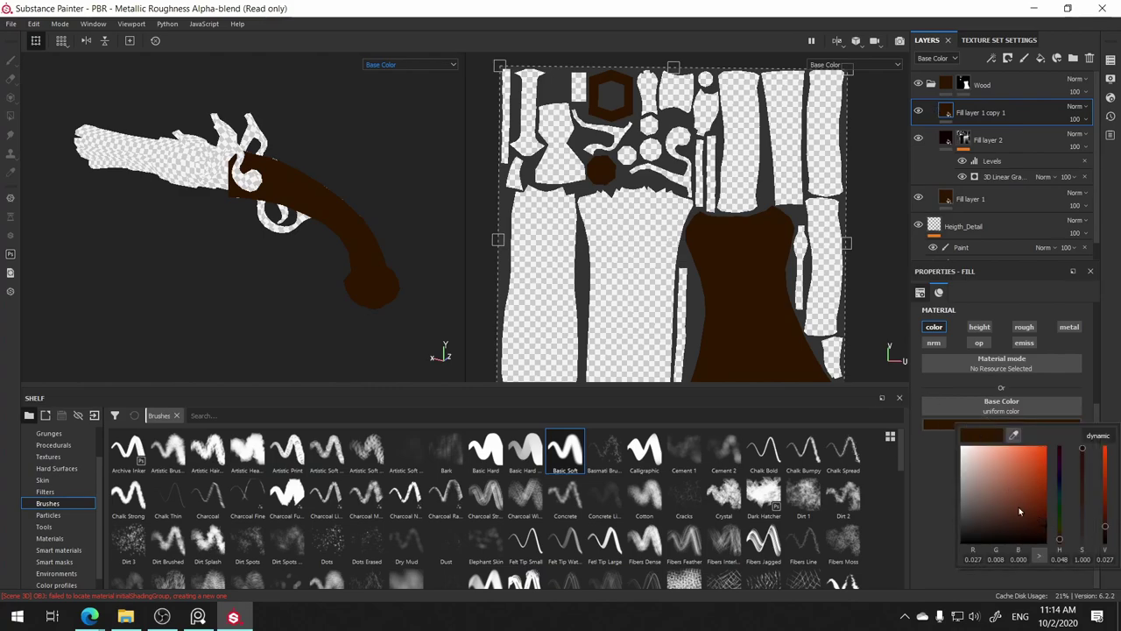
{"action": "left_click", "coordinate": [1034, 516]}
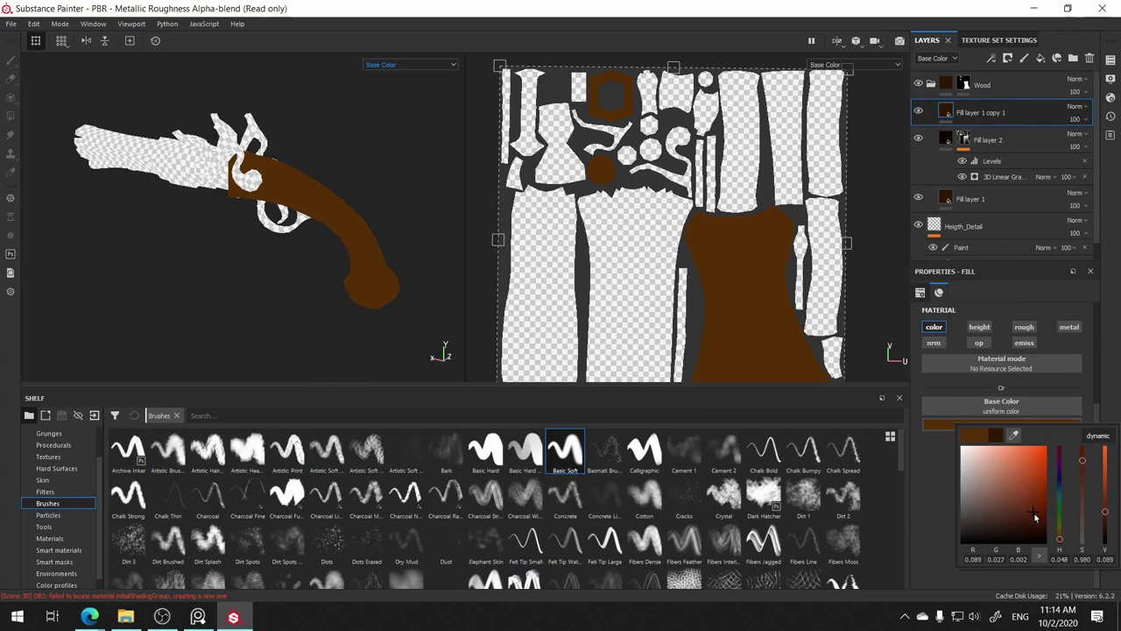
{"action": "left_click", "coordinate": [1033, 513]}
- Add a black mask to Fill layer 1 copy 1 and put a 0.5 grayscale Fill effect in it
{"action": "right_click", "coordinate": [944, 109]}
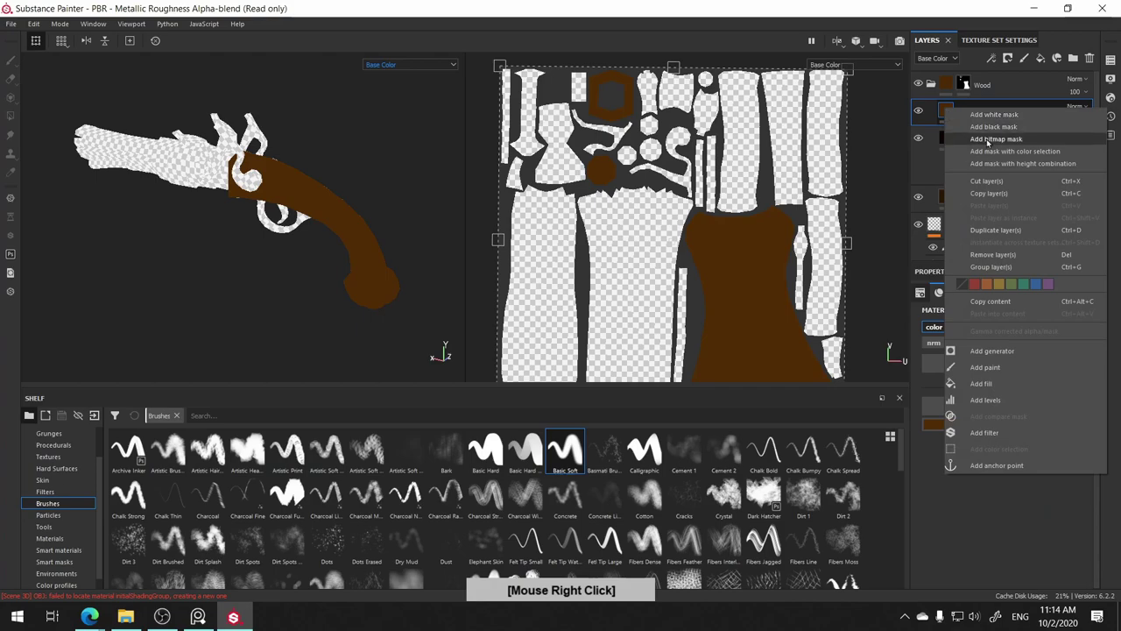
{"action": "left_click", "coordinate": [1008, 127]}
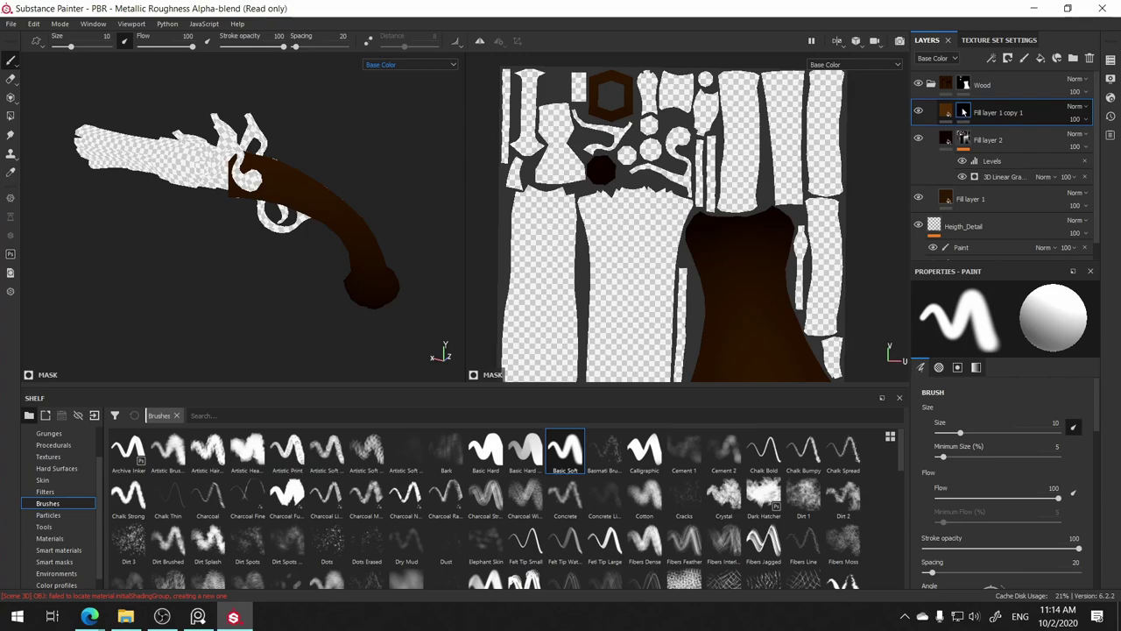
{"action": "right_click", "coordinate": [964, 109]}
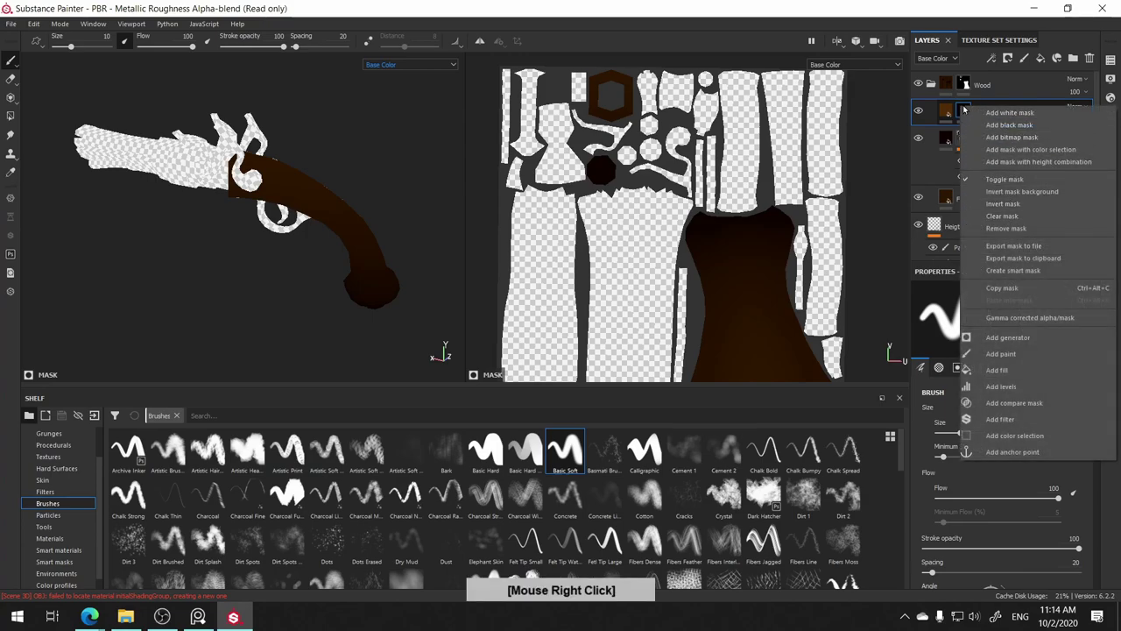
{"action": "key", "text": "Escape"}
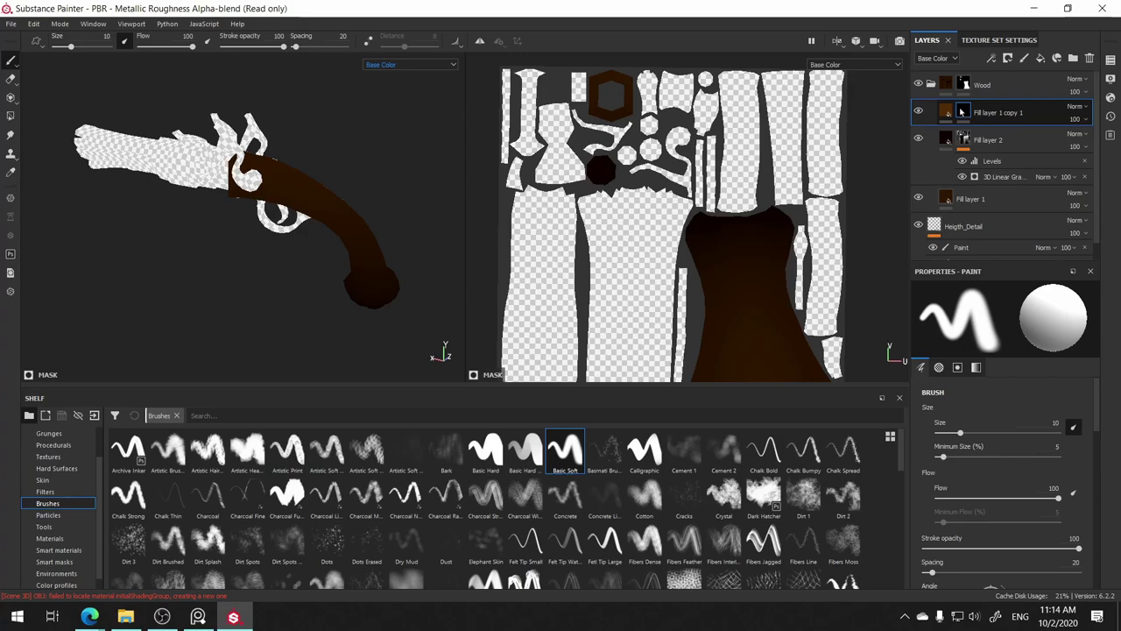
{"action": "right_click", "coordinate": [962, 111]}
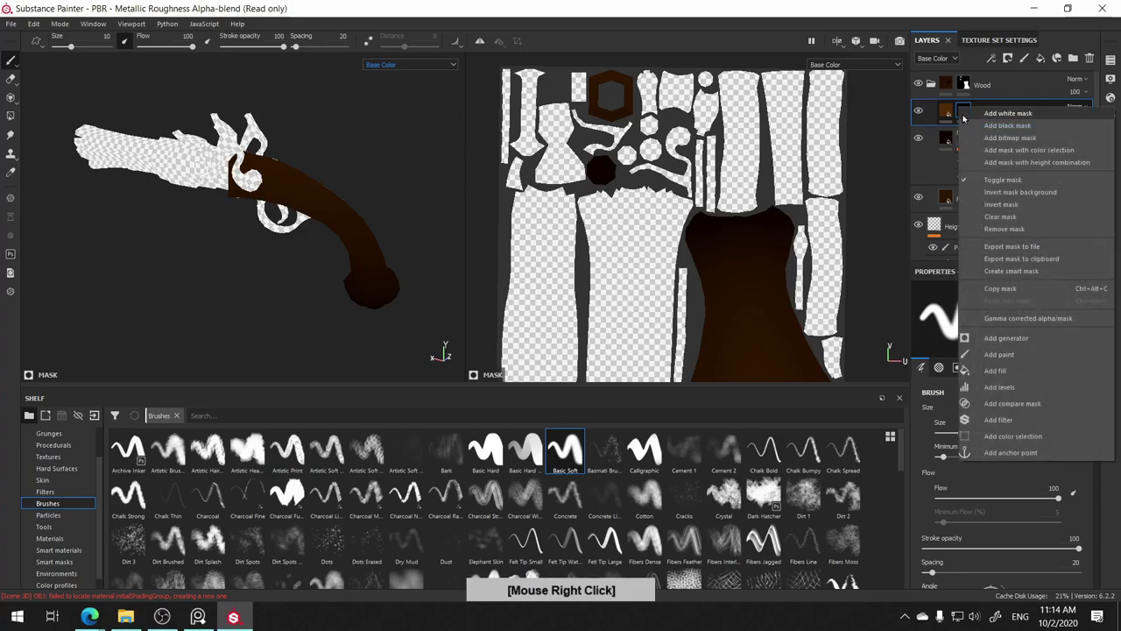
{"action": "left_click", "coordinate": [995, 370]}
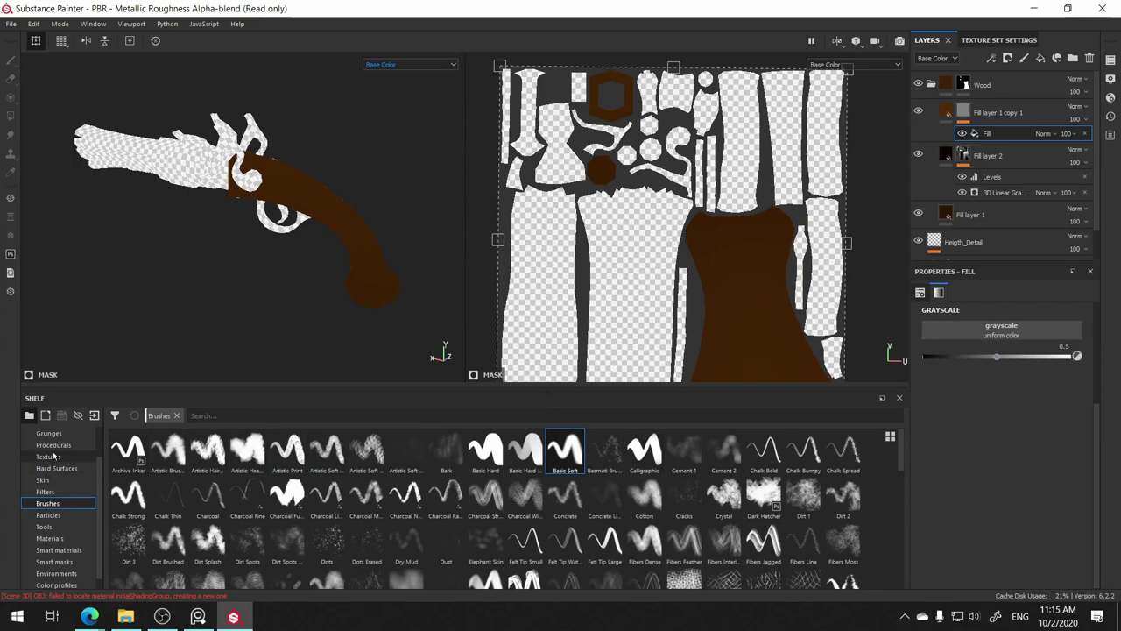
- Drop the Grunge Dirt Muddy texture from the Grunges shelf into the mask fill's grayscale slot
{"action": "left_click", "coordinate": [48, 456]}
{"action": "left_click", "coordinate": [49, 432]}
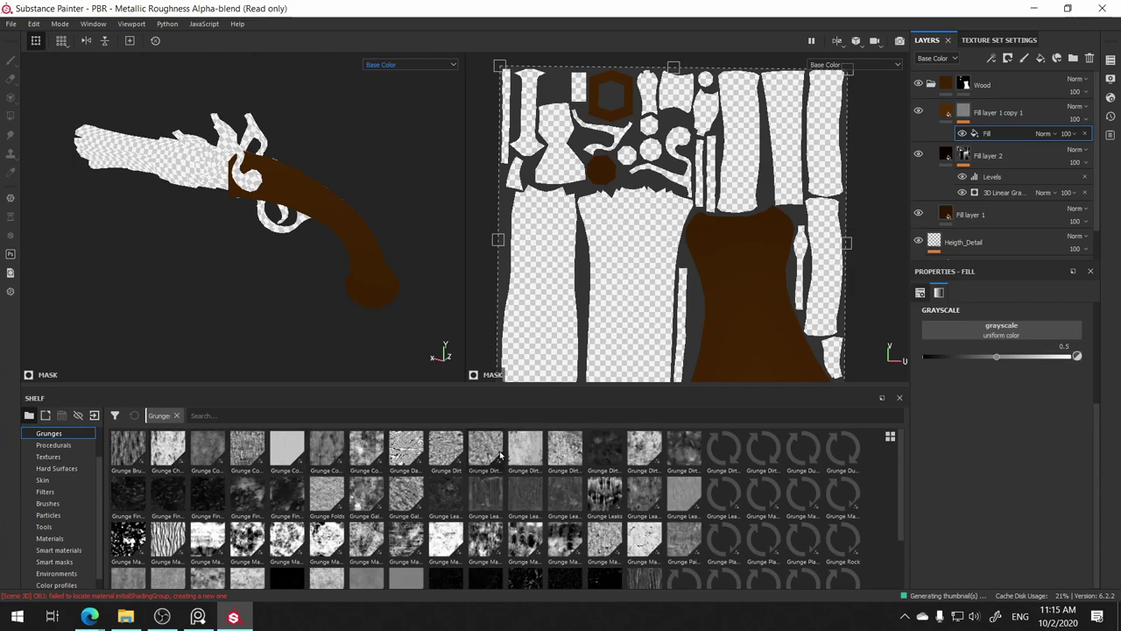
{"action": "left_click", "coordinate": [569, 453]}
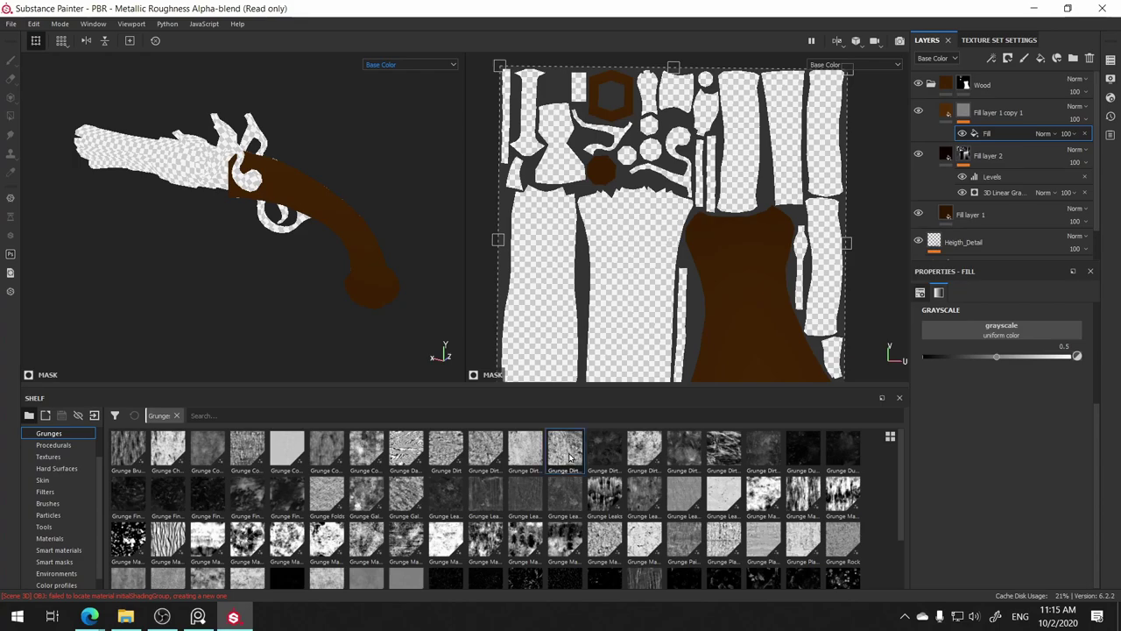
{"action": "mouse_move", "coordinate": [604, 450]}
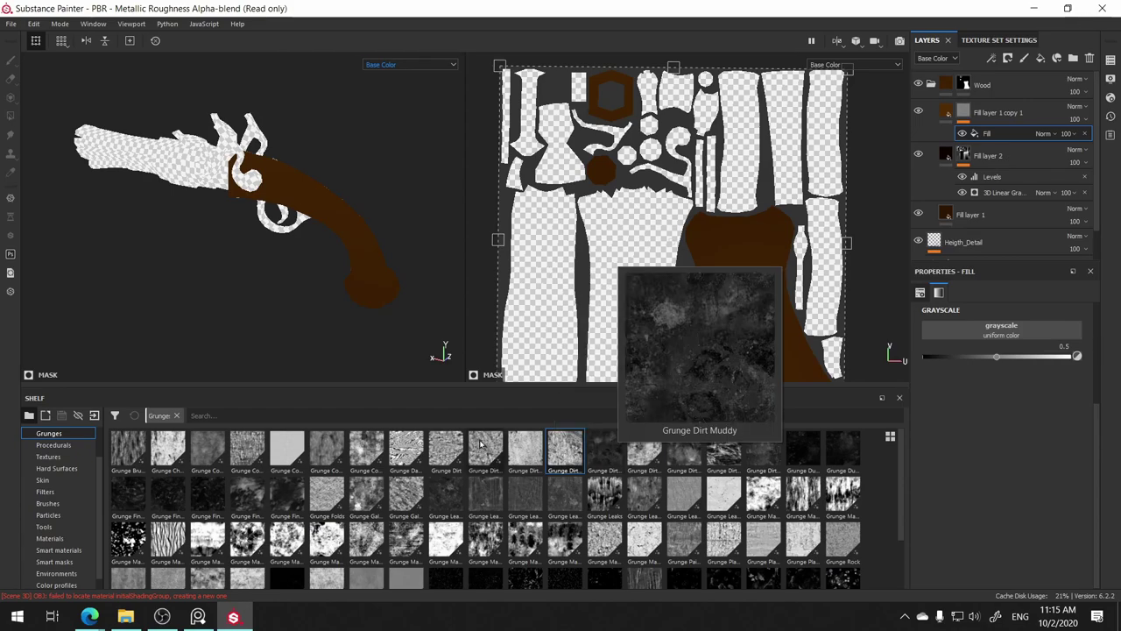
{"action": "left_click", "coordinate": [612, 449]}
{"action": "left_click_drag", "start_coordinate": [615, 447], "coordinate": [1003, 333]}
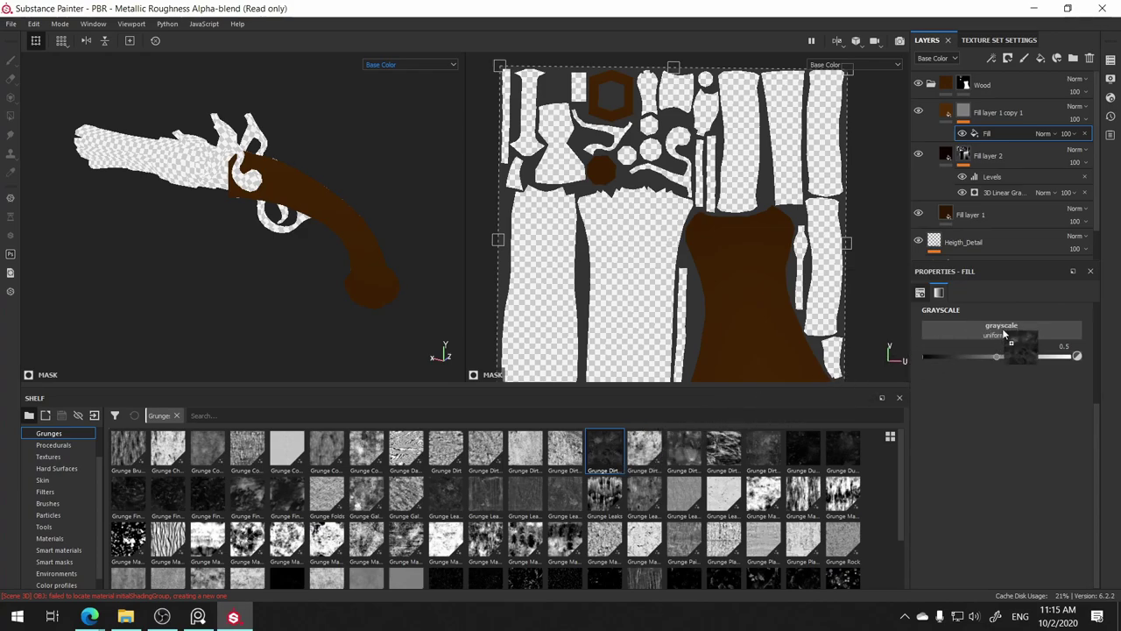
{"action": "left_click_drag", "start_coordinate": [1002, 327], "coordinate": [1003, 331]}
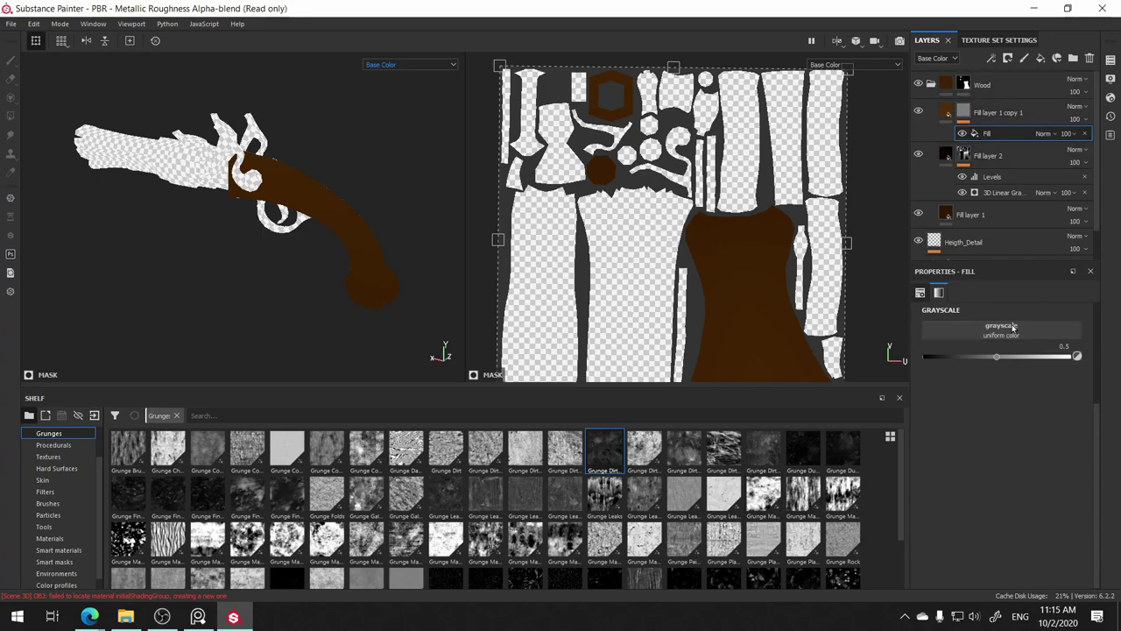
{"action": "left_click_drag", "start_coordinate": [603, 446], "coordinate": [988, 328]}
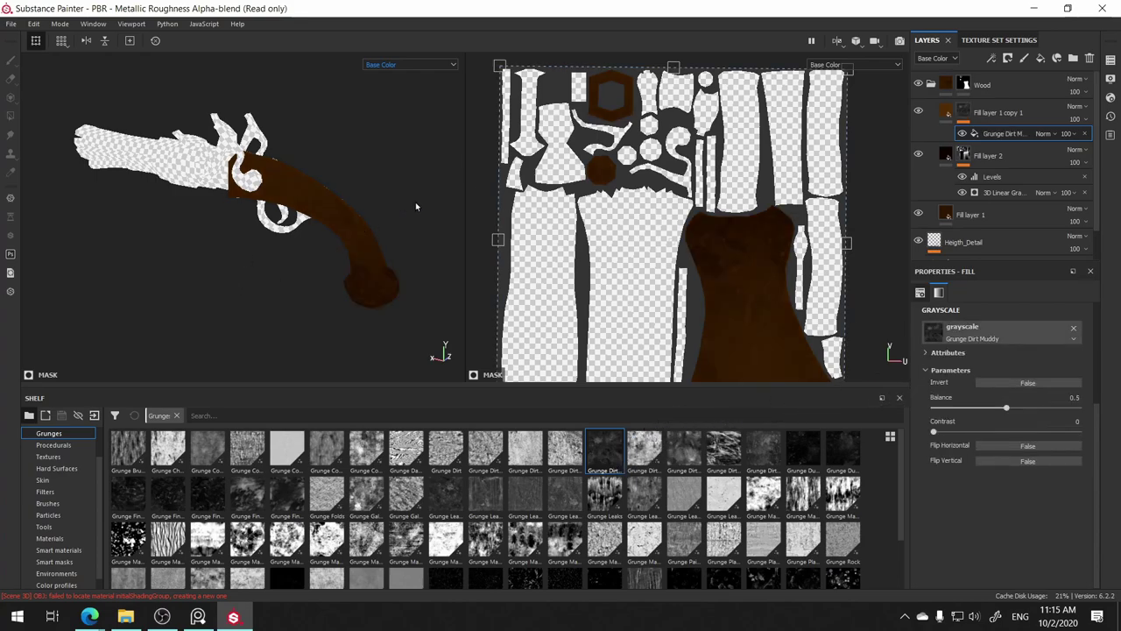
{"action": "mouse_move", "coordinate": [415, 206]}
{"action": "left_mouse_down", "text": "alt"}
{"action": "mouse_move", "coordinate": [412, 295]}
{"action": "mouse_move", "coordinate": [367, 220]}
{"action": "left_mouse_up", "text": "alt"}
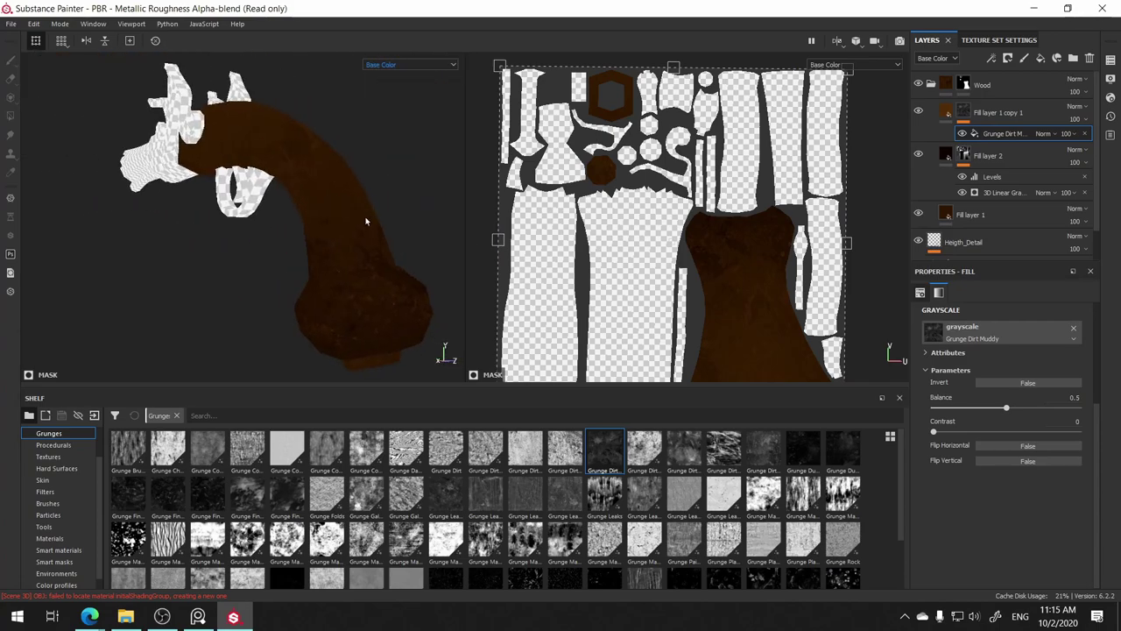
- Rotate the Grunge Dirt Muddy mask pattern about 23° counter-clockwise and return to the colour view
{"action": "left_click", "coordinate": [964, 109]}
{"action": "mouse_move", "coordinate": [163, 295]}
{"action": "left_mouse_down", "text": "alt"}
{"action": "mouse_move", "coordinate": [303, 303]}
{"action": "mouse_move", "coordinate": [64, 253]}
{"action": "mouse_move", "coordinate": [288, 290]}
{"action": "mouse_move", "coordinate": [346, 230]}
{"action": "mouse_move", "coordinate": [232, 176]}
{"action": "mouse_move", "coordinate": [175, 202]}
{"action": "left_mouse_up", "text": "alt"}
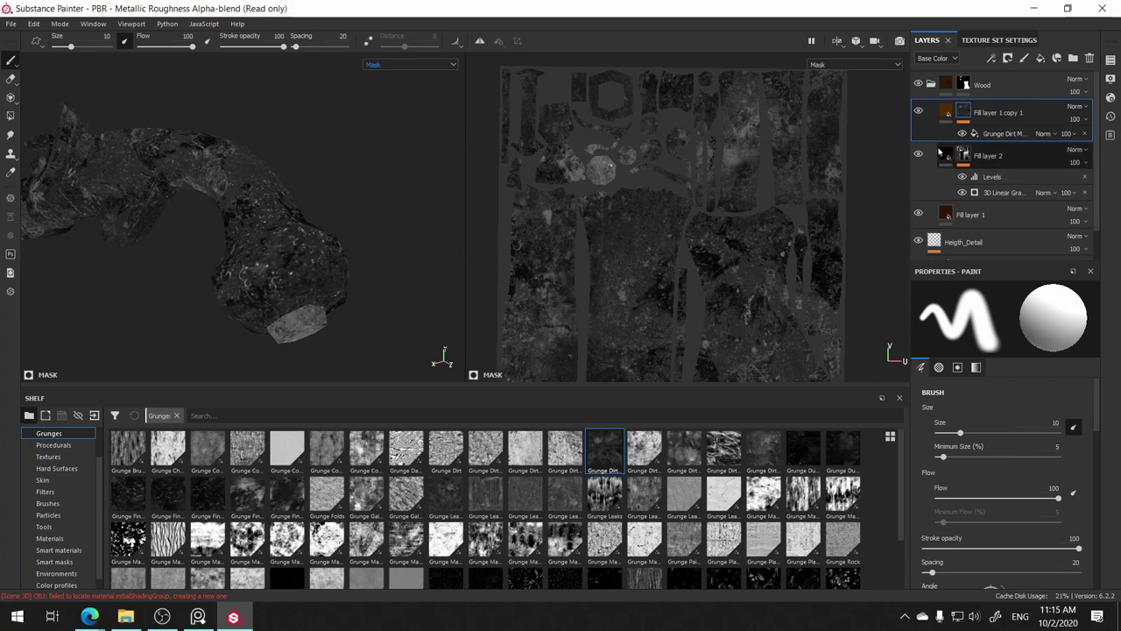
{"action": "left_click", "coordinate": [1007, 133]}
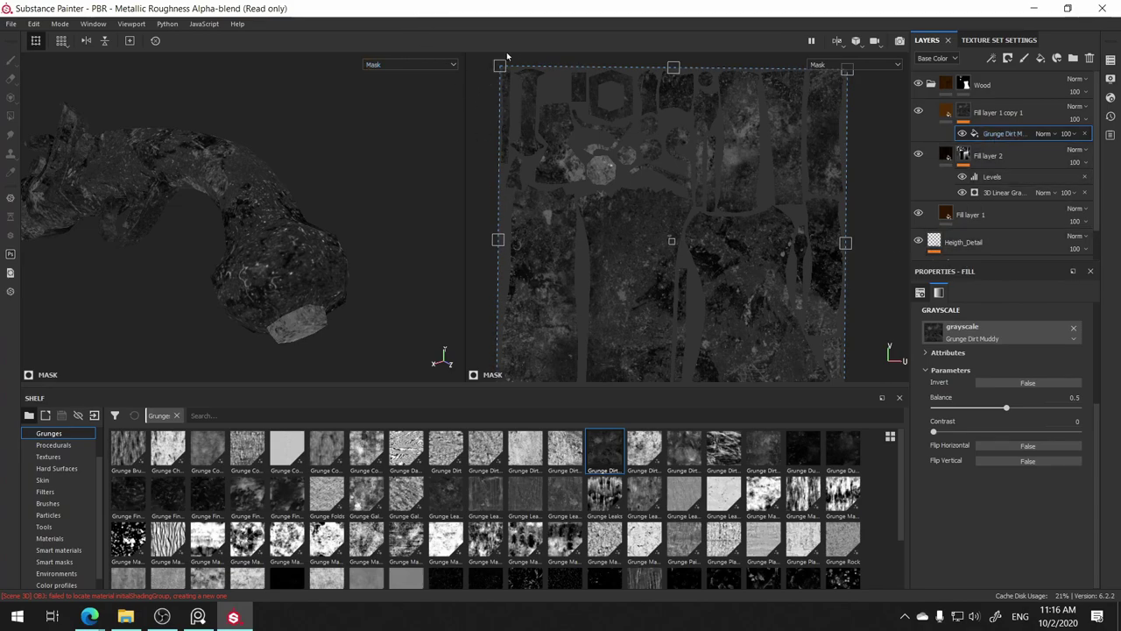
{"action": "mouse_move", "coordinate": [476, 65]}
{"action": "left_mouse_down"}
{"action": "mouse_move", "coordinate": [417, 158]}
{"action": "mouse_move", "coordinate": [414, 352]}
{"action": "mouse_move", "coordinate": [521, 179]}
{"action": "mouse_move", "coordinate": [542, 181]}
{"action": "left_mouse_up"}
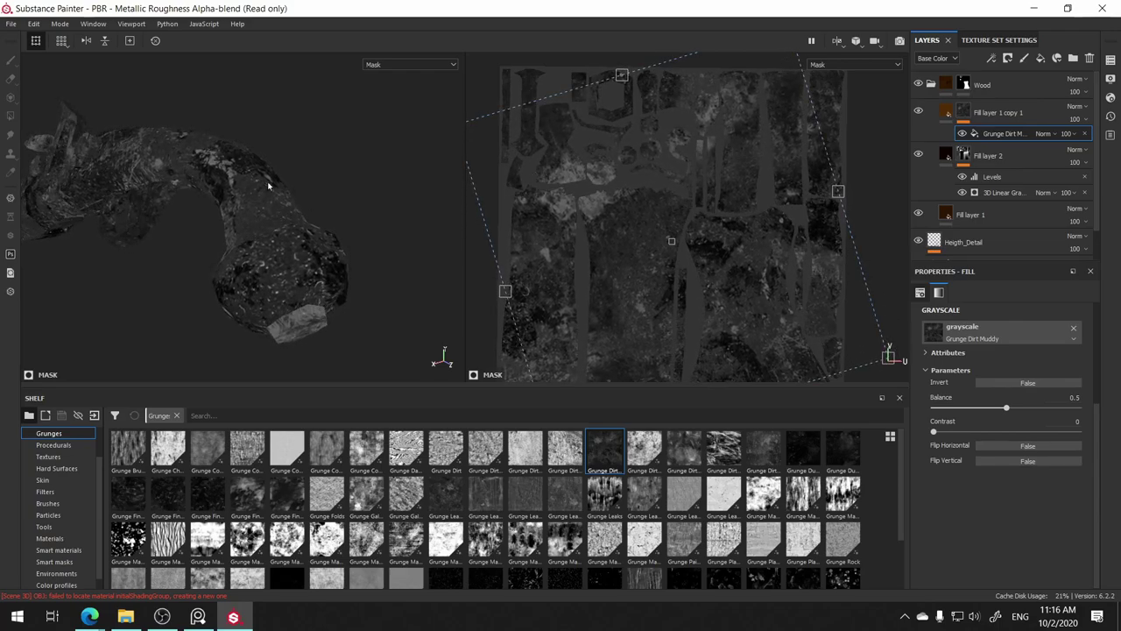
{"action": "left_click_drag", "start_coordinate": [268, 184], "coordinate": [213, 182], "text": "alt"}
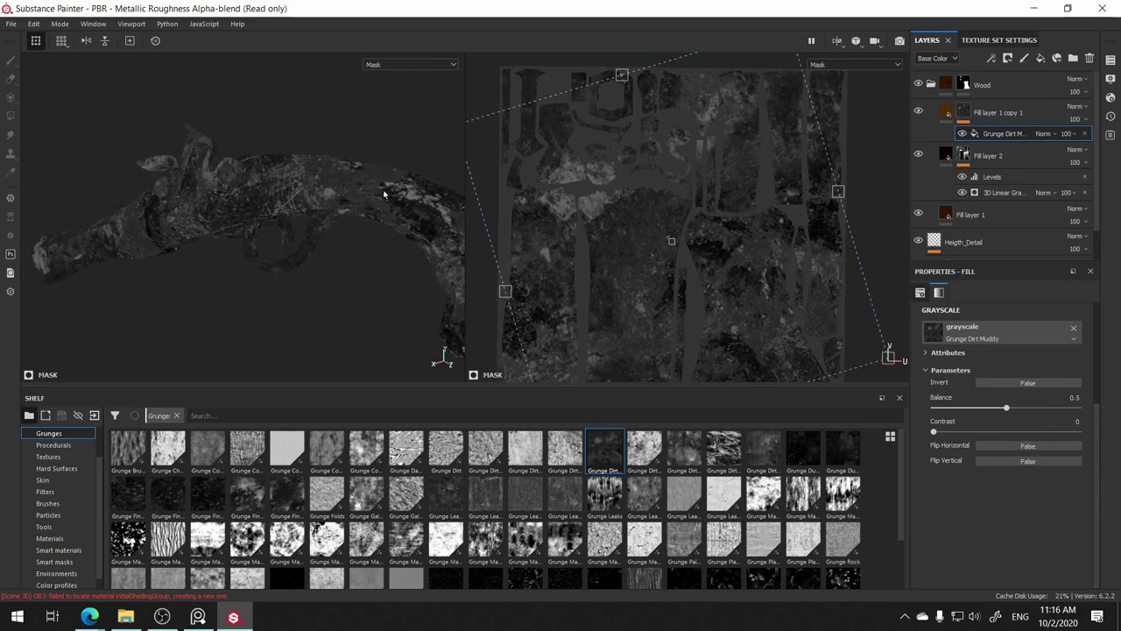
{"action": "mouse_move", "coordinate": [384, 195]}
{"action": "left_mouse_down", "text": "alt"}
{"action": "mouse_move", "coordinate": [365, 247]}
{"action": "mouse_move", "coordinate": [247, 249]}
{"action": "left_mouse_up", "text": "alt"}
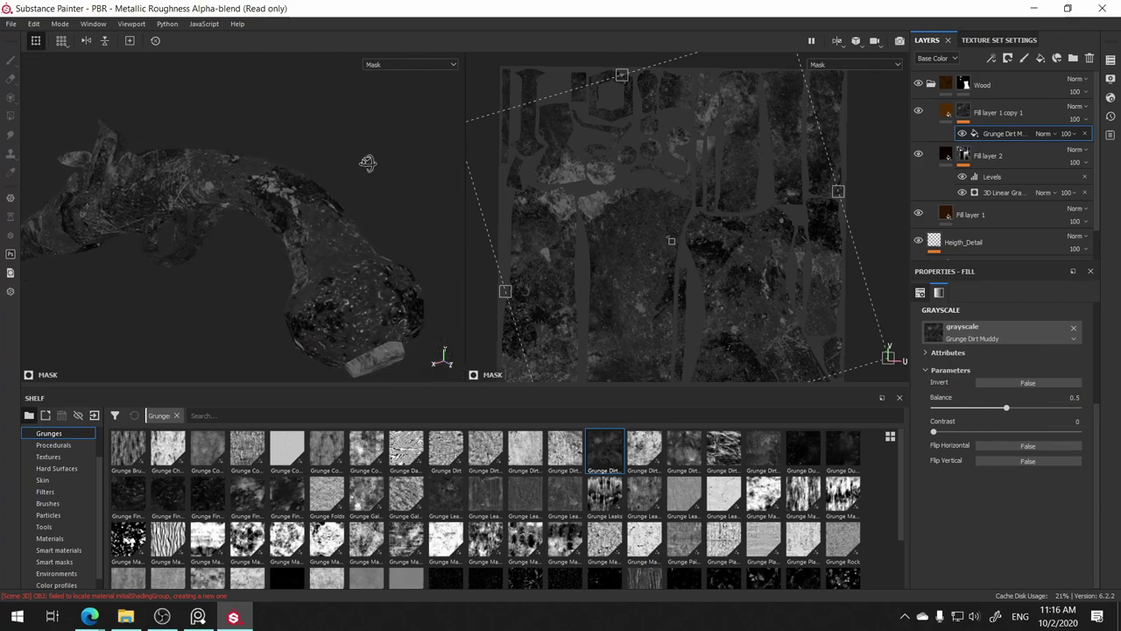
{"action": "left_click_drag", "start_coordinate": [367, 163], "coordinate": [321, 195], "text": "alt"}
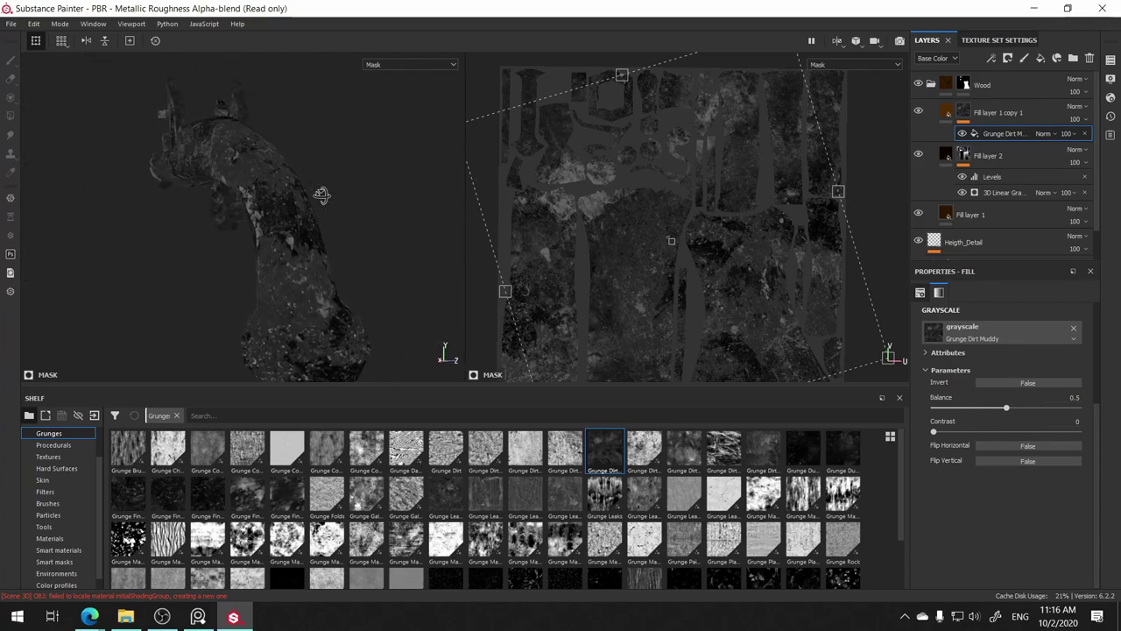
{"action": "left_click_drag", "start_coordinate": [321, 196], "coordinate": [278, 163], "text": "alt"}
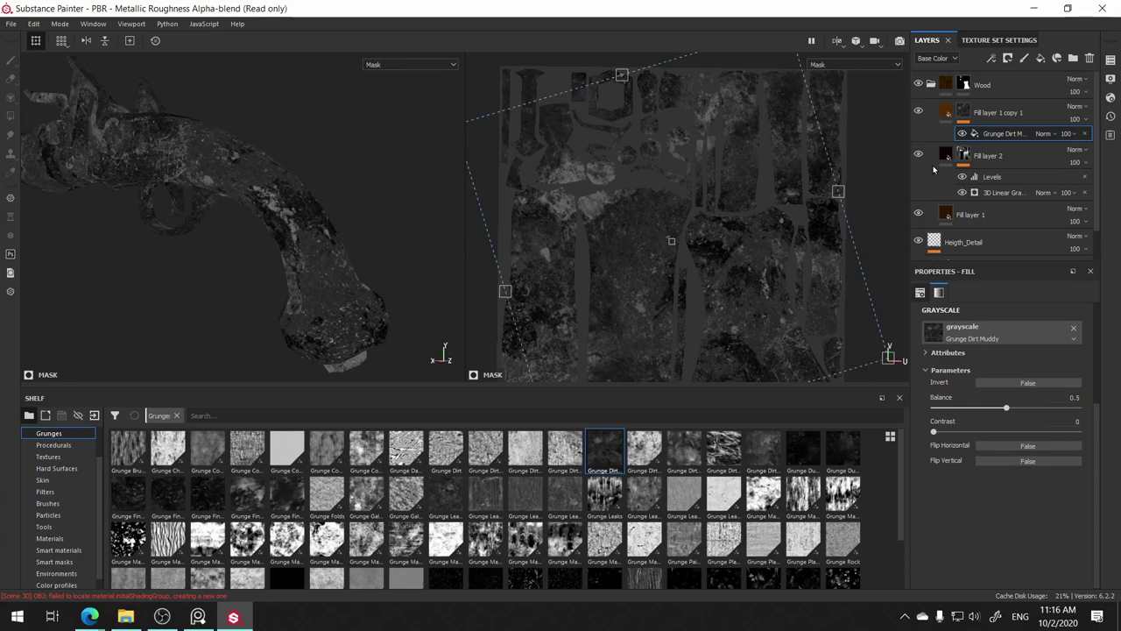
{"action": "left_click", "coordinate": [946, 113]}
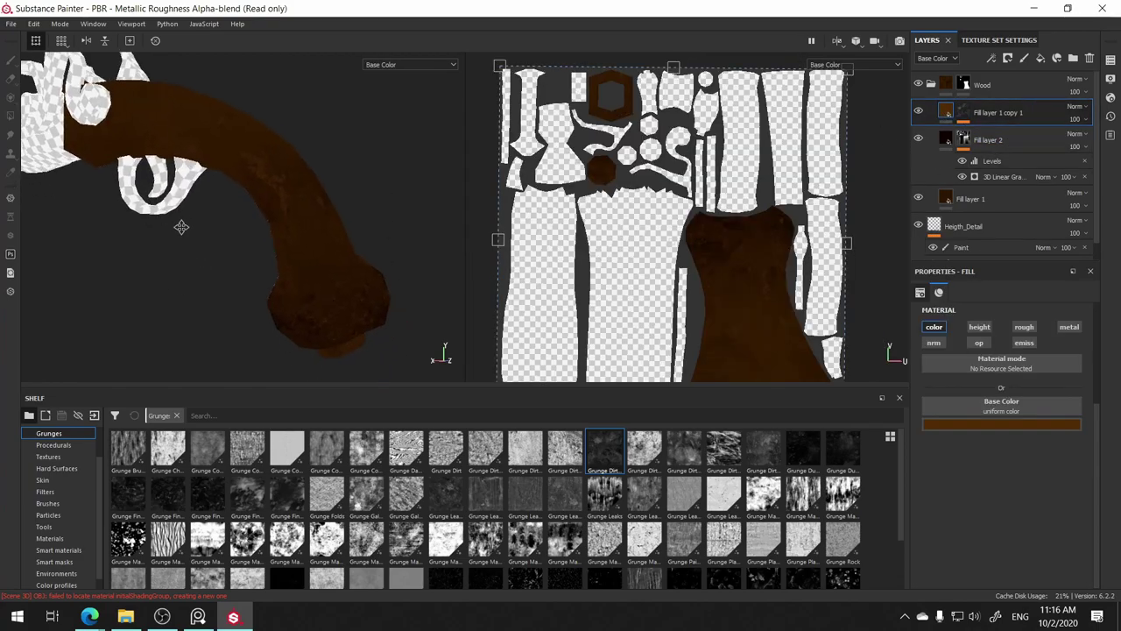
- Set the Grunge Dirt Muddy effect's Balance to 0.43 in the copy's mask
{"action": "mouse_move", "coordinate": [180, 227]}
{"action": "left_mouse_down", "text": "alt"}
{"action": "mouse_move", "coordinate": [262, 180]}
{"action": "mouse_move", "coordinate": [211, 237]}
{"action": "left_mouse_up", "text": "alt"}
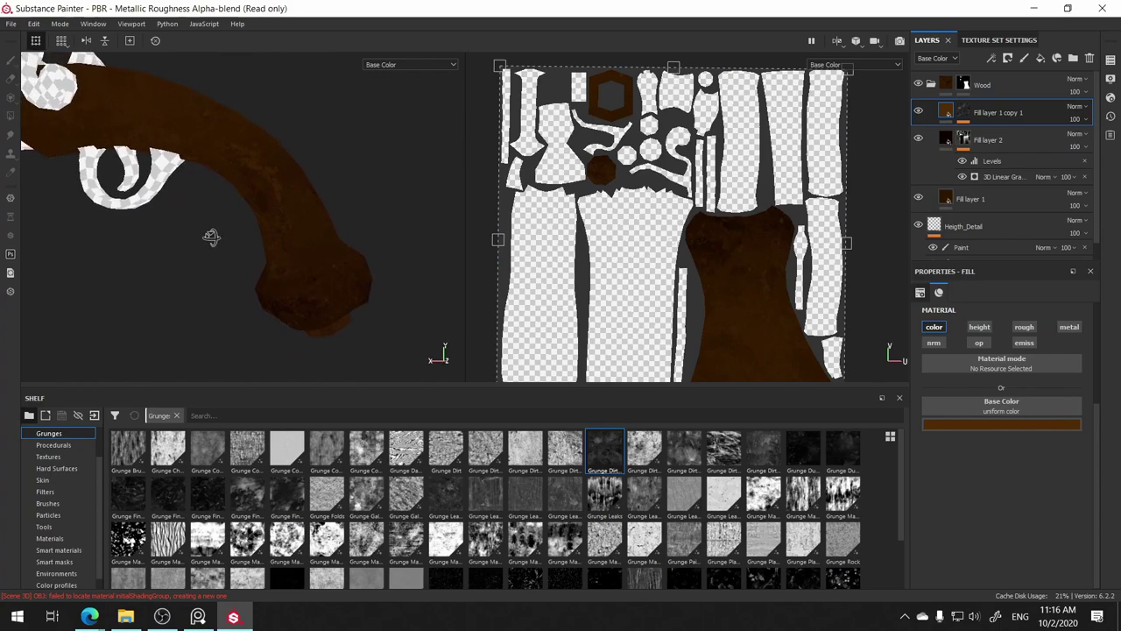
{"action": "left_click", "coordinate": [963, 114]}
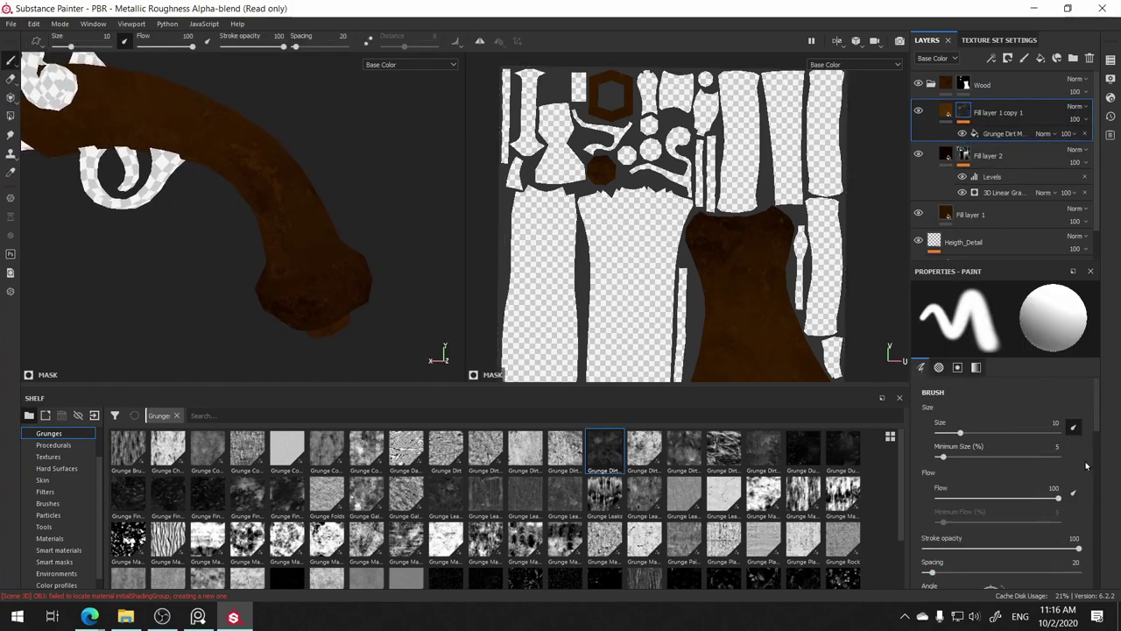
{"action": "left_click_drag", "start_coordinate": [960, 434], "coordinate": [968, 434]}
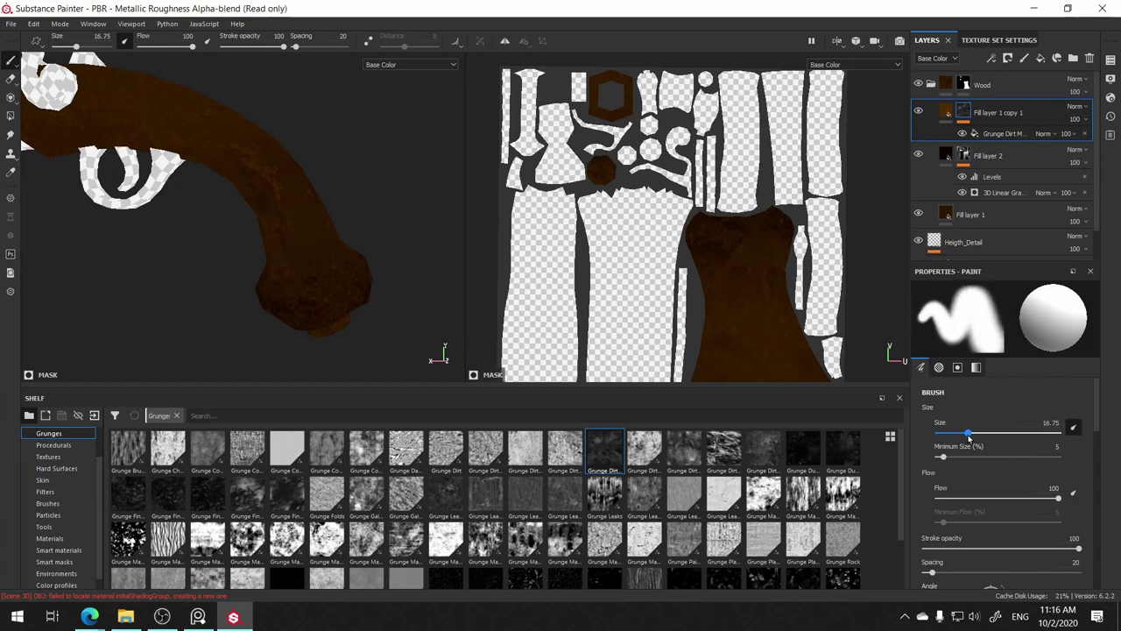
{"action": "left_click", "coordinate": [997, 134]}
{"action": "left_click_drag", "start_coordinate": [1006, 408], "coordinate": [983, 407]}
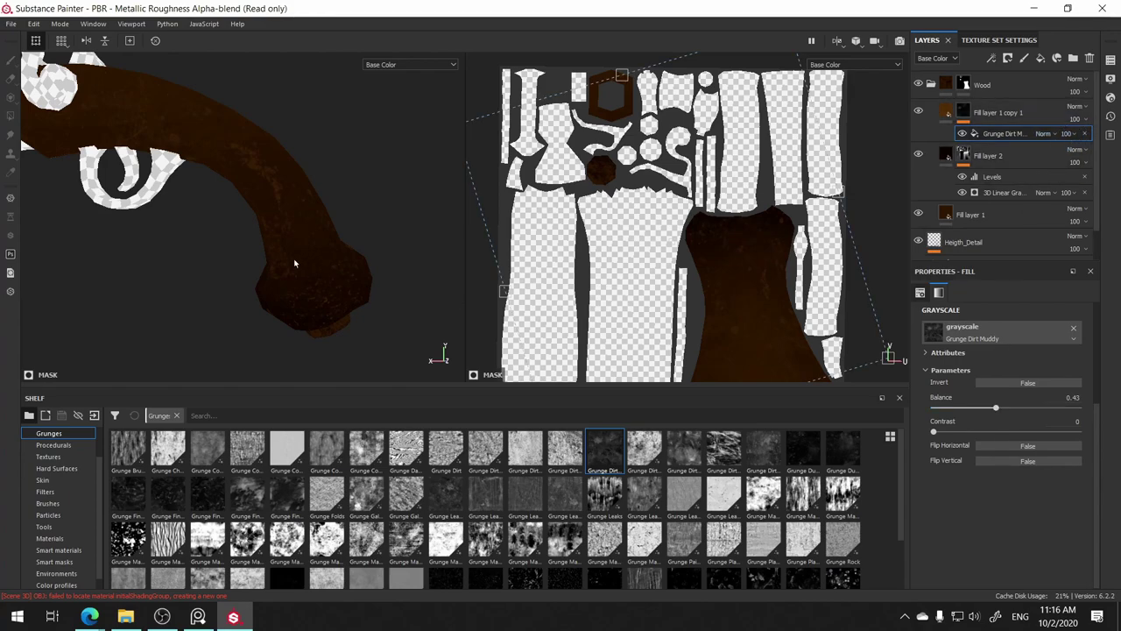
{"action": "mouse_move", "coordinate": [311, 235]}
{"action": "left_mouse_down", "text": "alt"}
{"action": "mouse_move", "coordinate": [408, 227]}
{"action": "mouse_move", "coordinate": [228, 194]}
{"action": "mouse_move", "coordinate": [205, 253]}
{"action": "left_mouse_up", "text": "alt"}
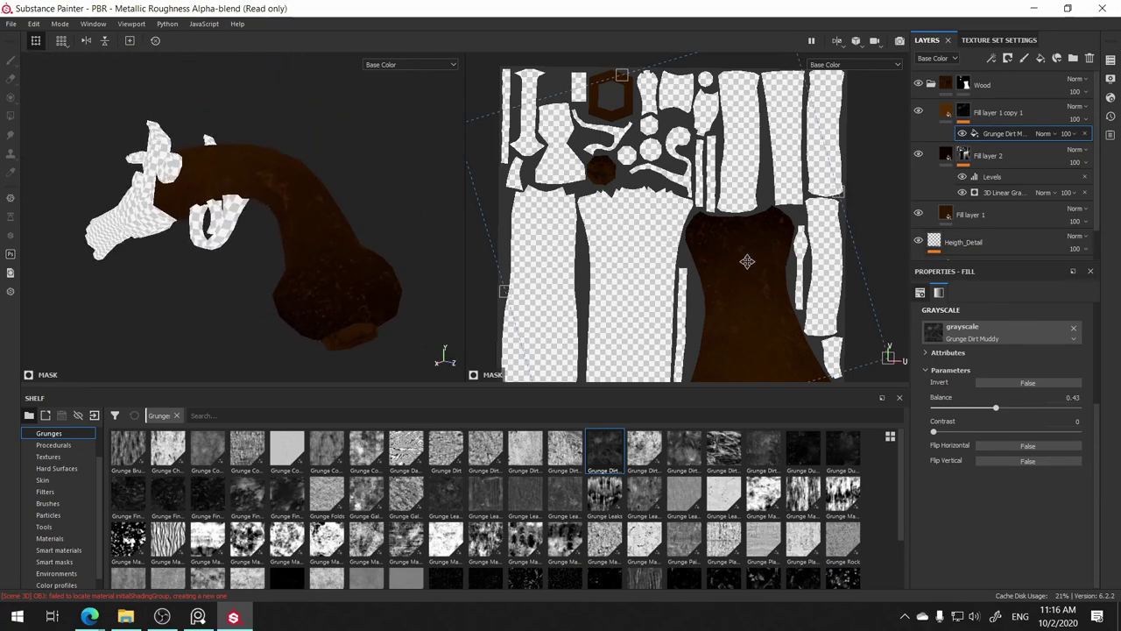
- Rotate and enlarge the grunge projection on the grip, then add an empty filter above Grunge Dirt
{"action": "mouse_move", "coordinate": [747, 261]}
{"action": "left_mouse_down"}
{"action": "mouse_move", "coordinate": [744, 238]}
{"action": "mouse_move", "coordinate": [709, 239]}
{"action": "left_mouse_up"}
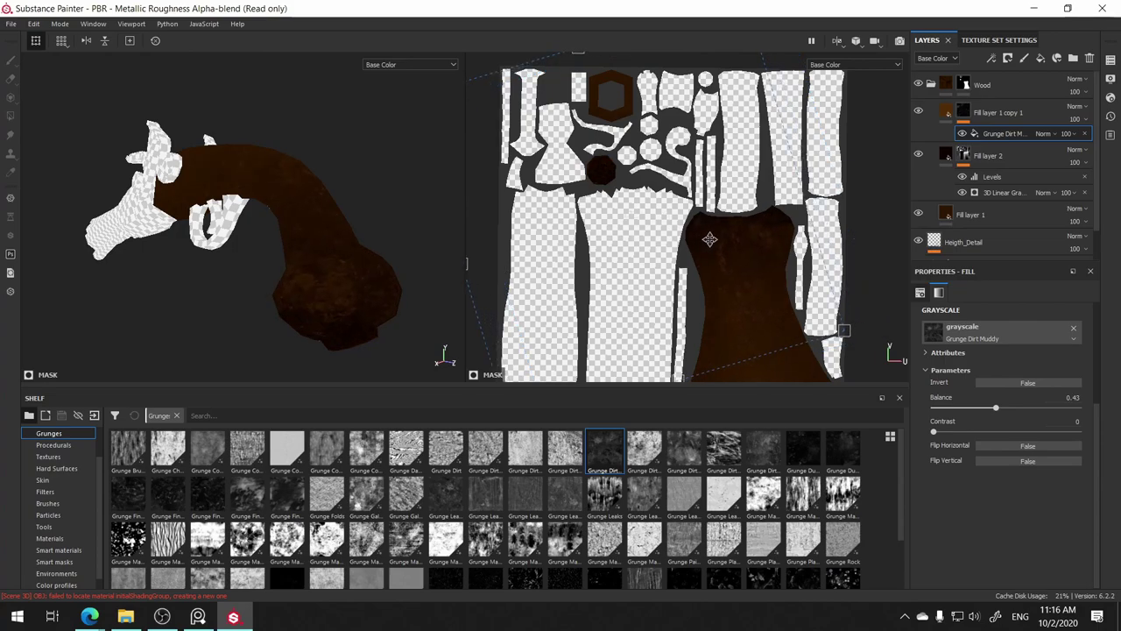
{"action": "mouse_move", "coordinate": [366, 220]}
{"action": "right_mouse_down", "text": "alt"}
{"action": "mouse_move", "coordinate": [268, 280]}
{"action": "mouse_move", "coordinate": [370, 160]}
{"action": "right_mouse_up", "text": "alt"}
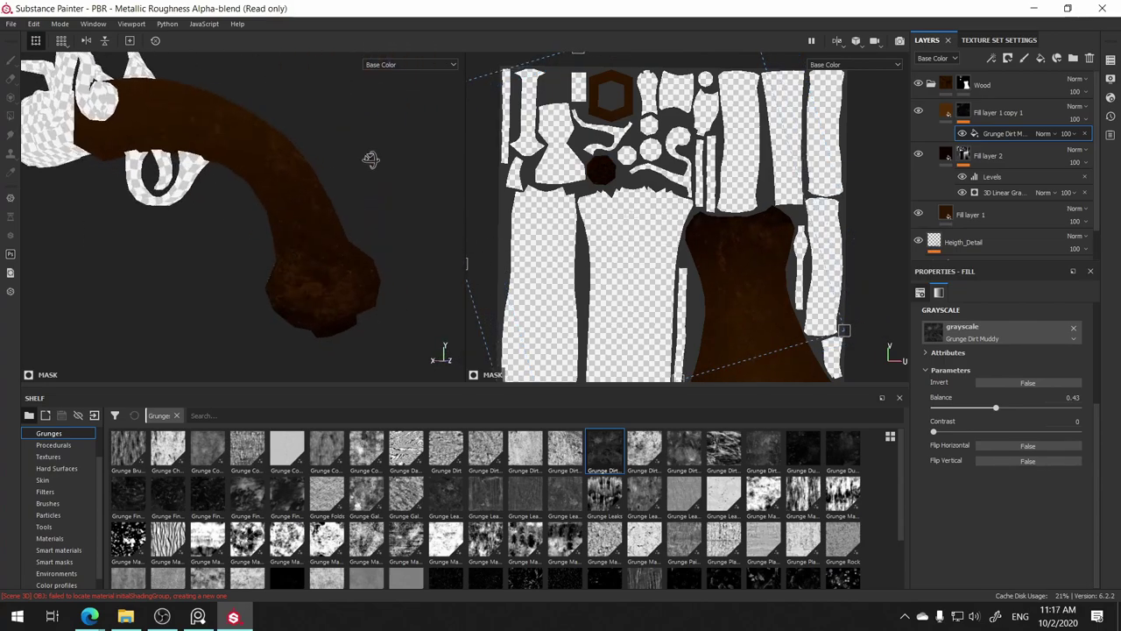
{"action": "mouse_move", "coordinate": [370, 159]}
{"action": "left_mouse_down", "text": "alt"}
{"action": "mouse_move", "coordinate": [303, 190]}
{"action": "mouse_move", "coordinate": [414, 204]}
{"action": "left_mouse_up", "text": "alt"}
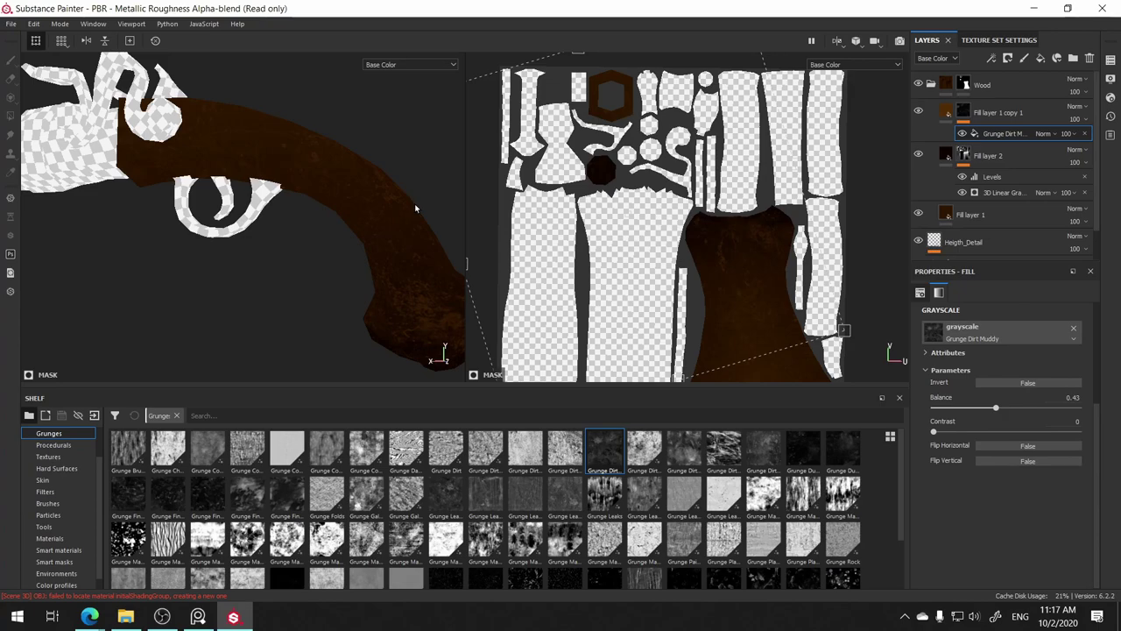
{"action": "mouse_move", "coordinate": [317, 248]}
{"action": "left_mouse_down", "text": "alt"}
{"action": "mouse_move", "coordinate": [180, 238]}
{"action": "mouse_move", "coordinate": [245, 247]}
{"action": "left_mouse_up", "text": "alt"}
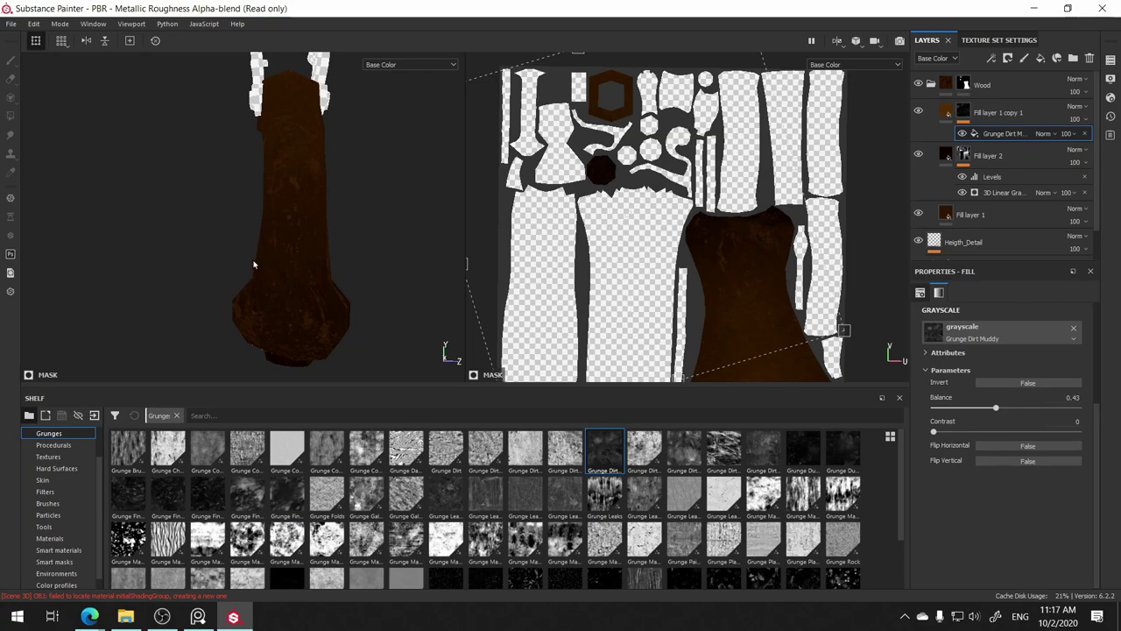
{"action": "left_click_drag", "start_coordinate": [254, 263], "coordinate": [360, 223], "text": "alt"}
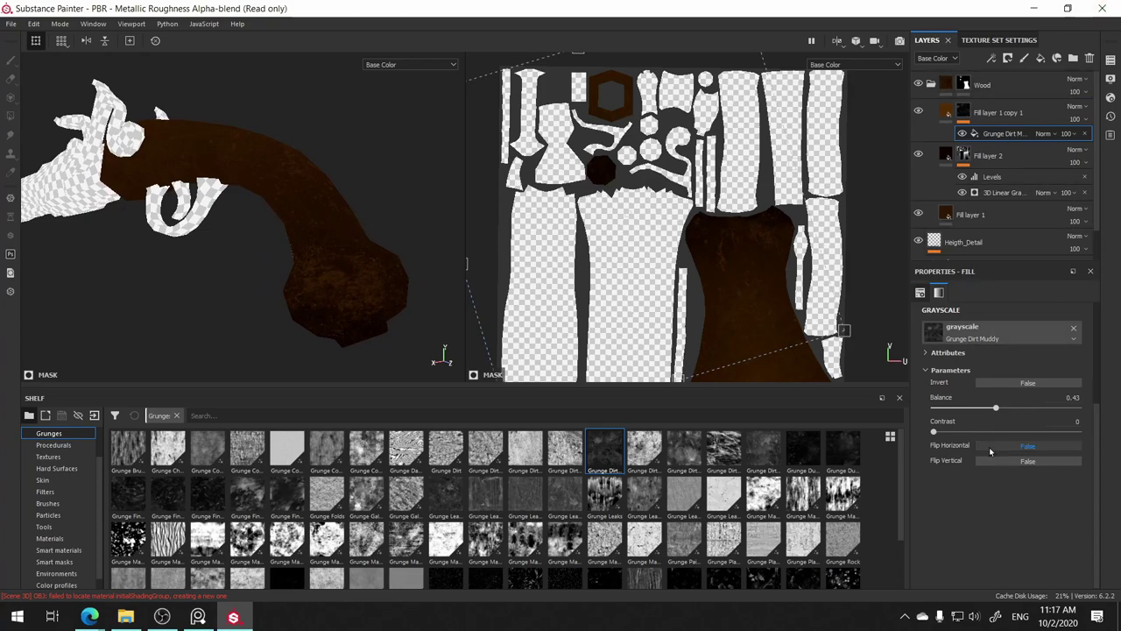
{"action": "right_click_drag", "start_coordinate": [556, 144], "coordinate": [579, 129], "text": "alt"}
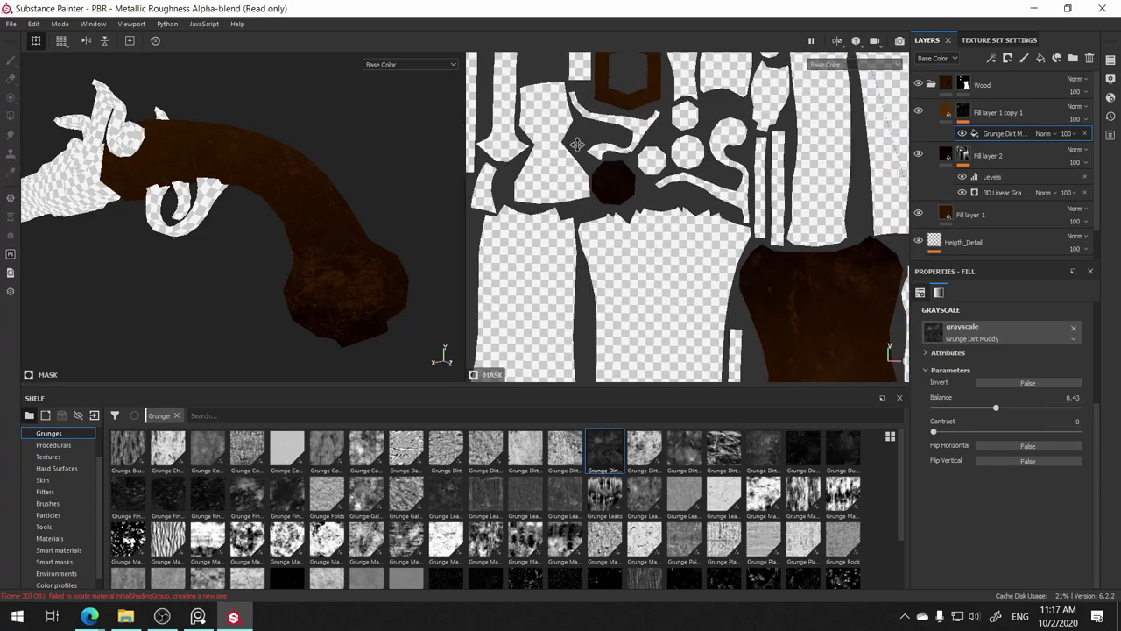
{"action": "scroll", "coordinate": [579, 129], "scroll_direction": "down", "scroll_amount": 3}
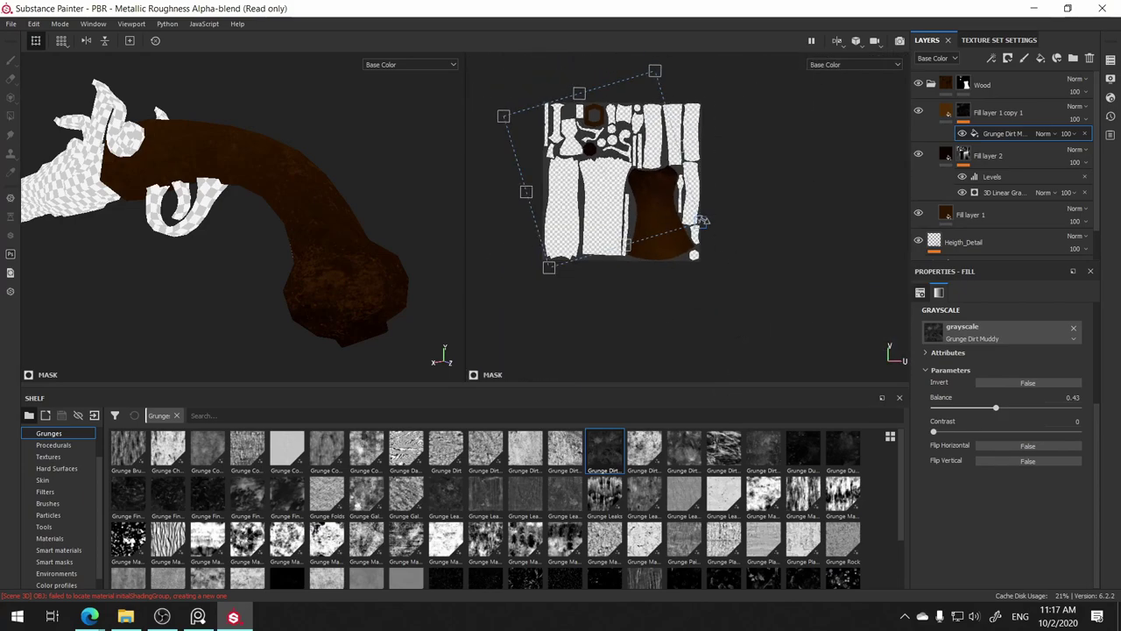
{"action": "mouse_move", "coordinate": [867, 266]}
{"action": "left_mouse_down"}
{"action": "mouse_move", "coordinate": [919, 271]}
{"action": "mouse_move", "coordinate": [701, 222]}
{"action": "left_mouse_up"}
{"action": "left_click_drag", "start_coordinate": [358, 146], "coordinate": [396, 195], "text": "alt"}
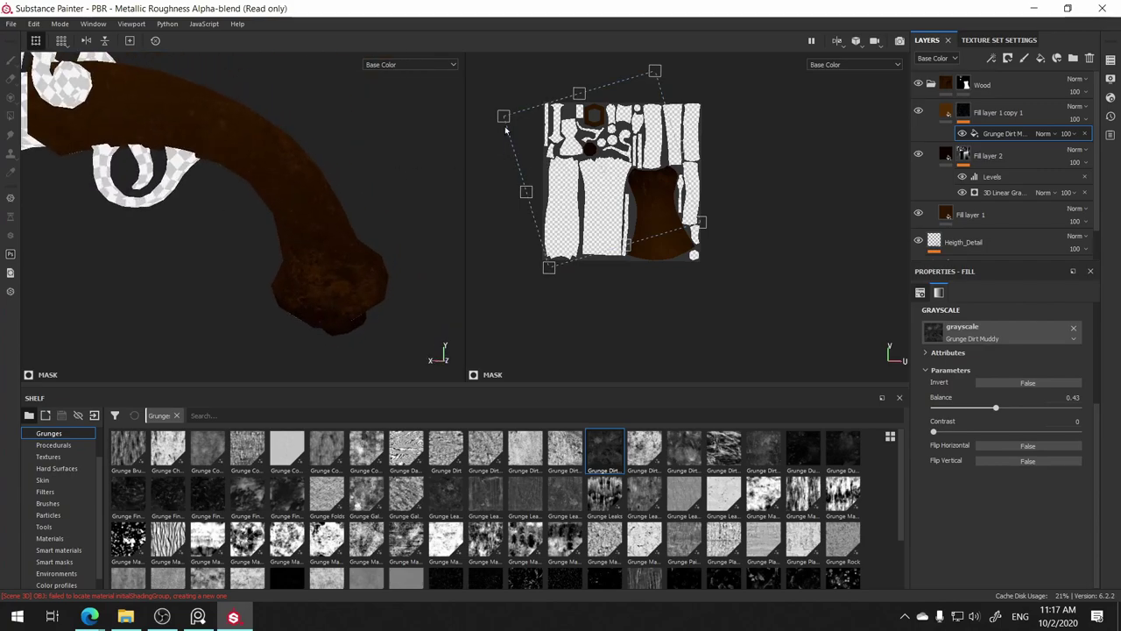
{"action": "right_click", "coordinate": [1023, 133]}
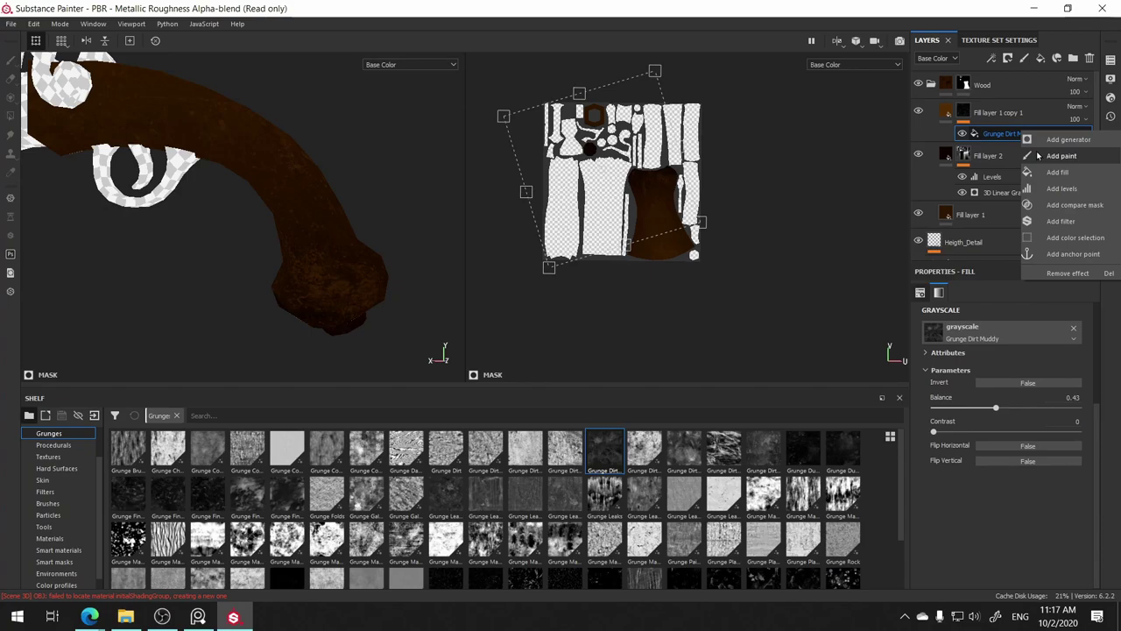
{"action": "left_click", "coordinate": [1068, 220]}
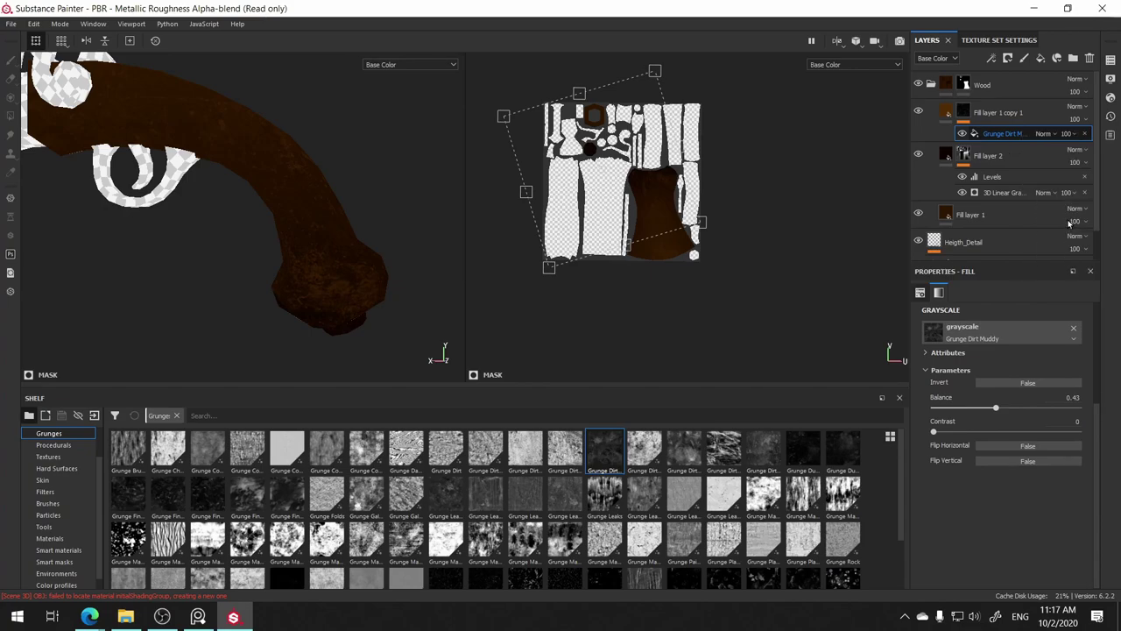
- Select the empty Filter effect and bring up its filter library list
{"action": "right_click", "coordinate": [965, 112]}
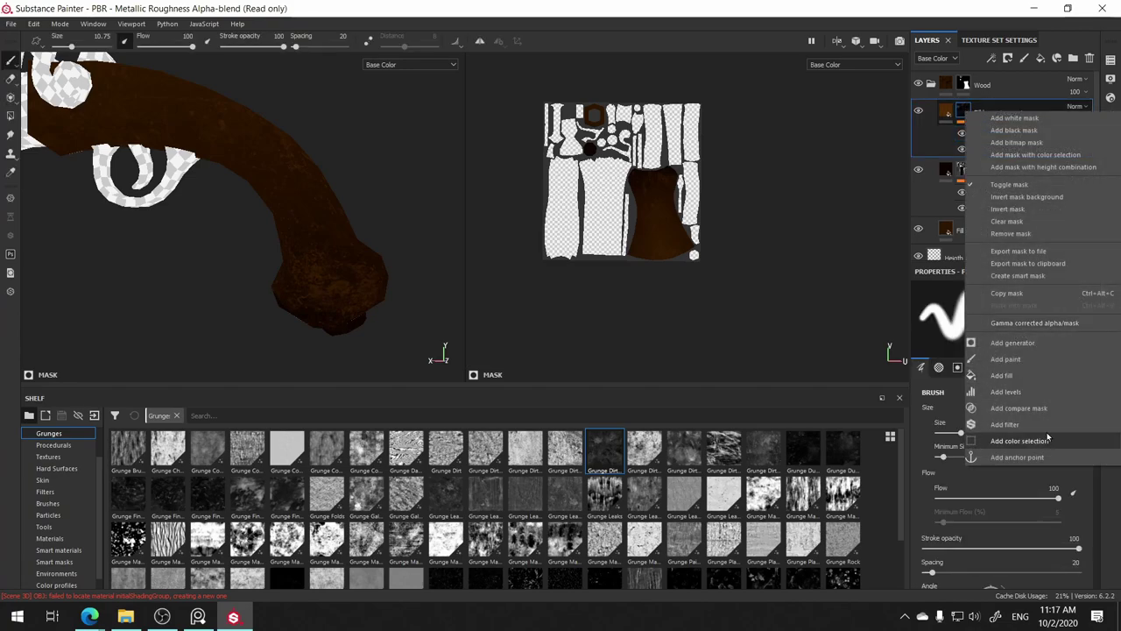
{"action": "left_click", "coordinate": [1063, 32]}
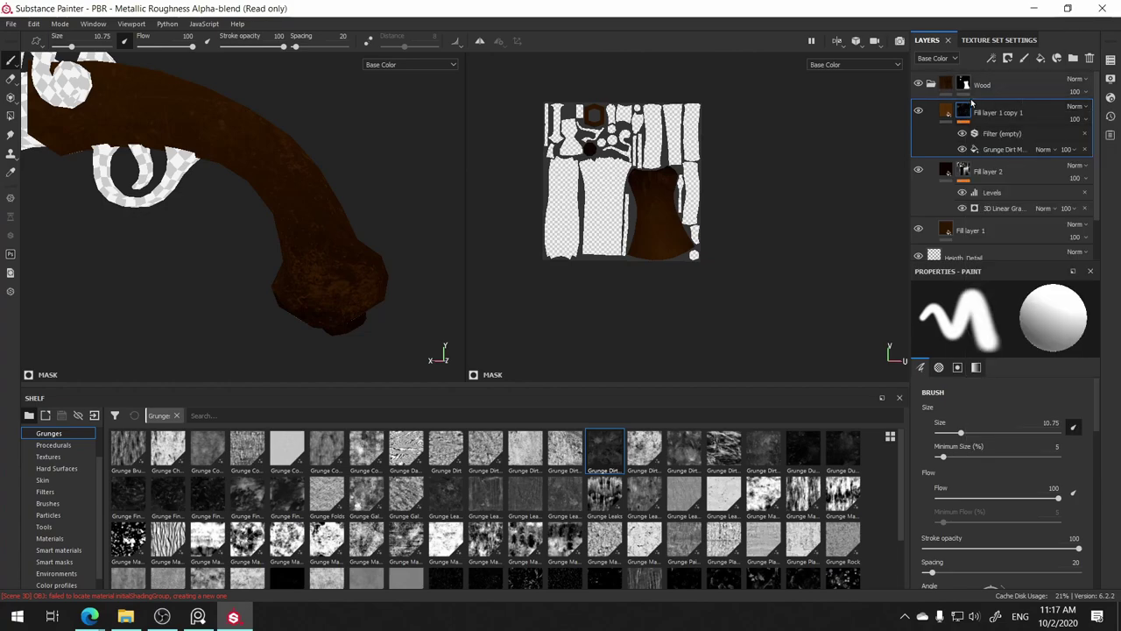
{"action": "left_click", "coordinate": [1008, 137]}
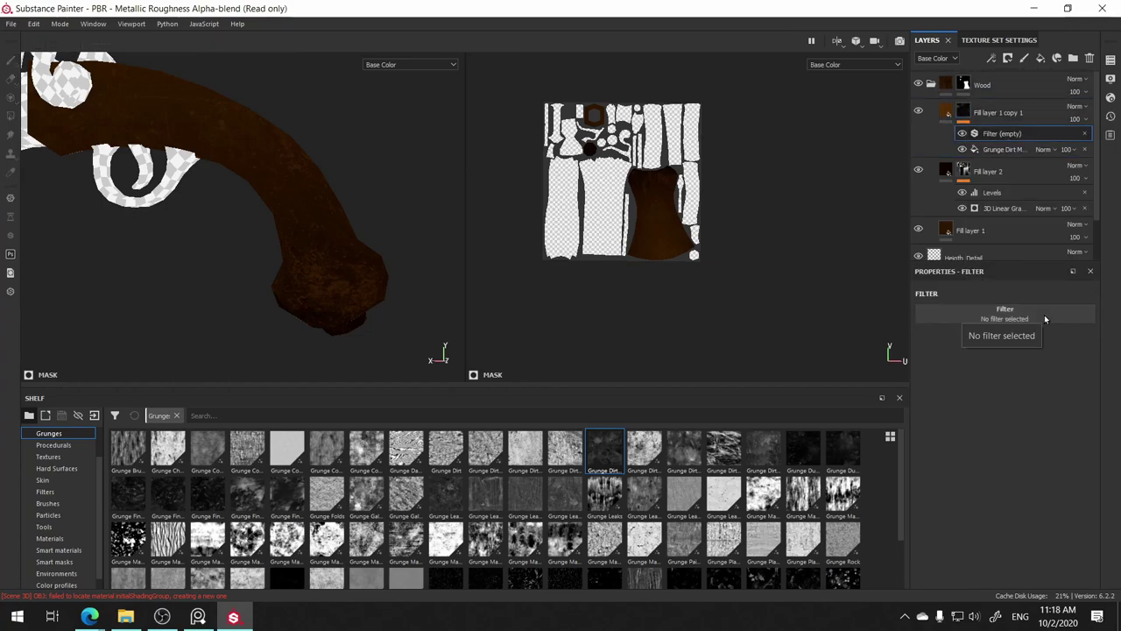
{"action": "left_click", "coordinate": [1045, 316]}
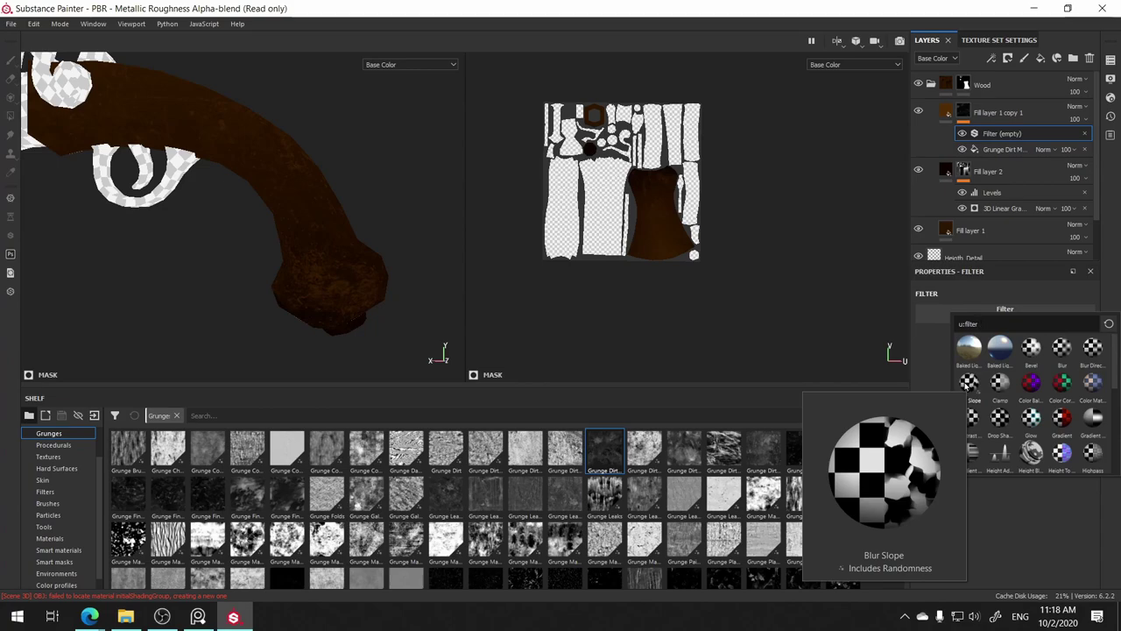
- Apply Blur Slope as the mask filter and toggle it to compare the softened grunge
{"action": "left_click", "coordinate": [969, 381]}
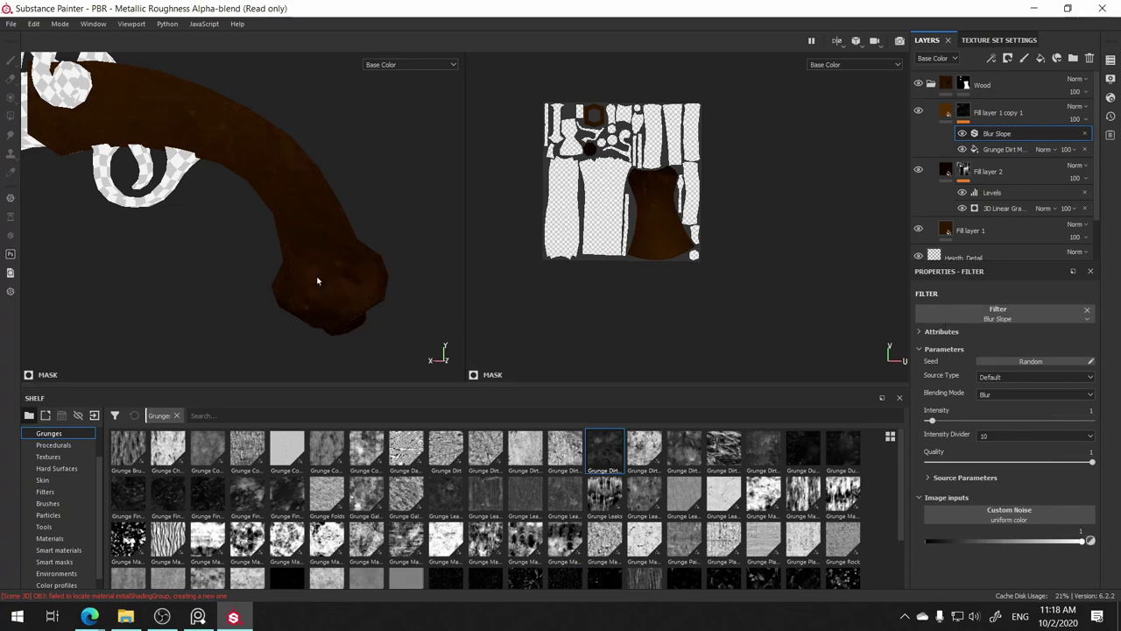
{"action": "scroll", "coordinate": [320, 268], "scroll_direction": "down", "scroll_amount": 3}
{"action": "scroll", "coordinate": [328, 268], "scroll_direction": "up", "scroll_amount": 5}
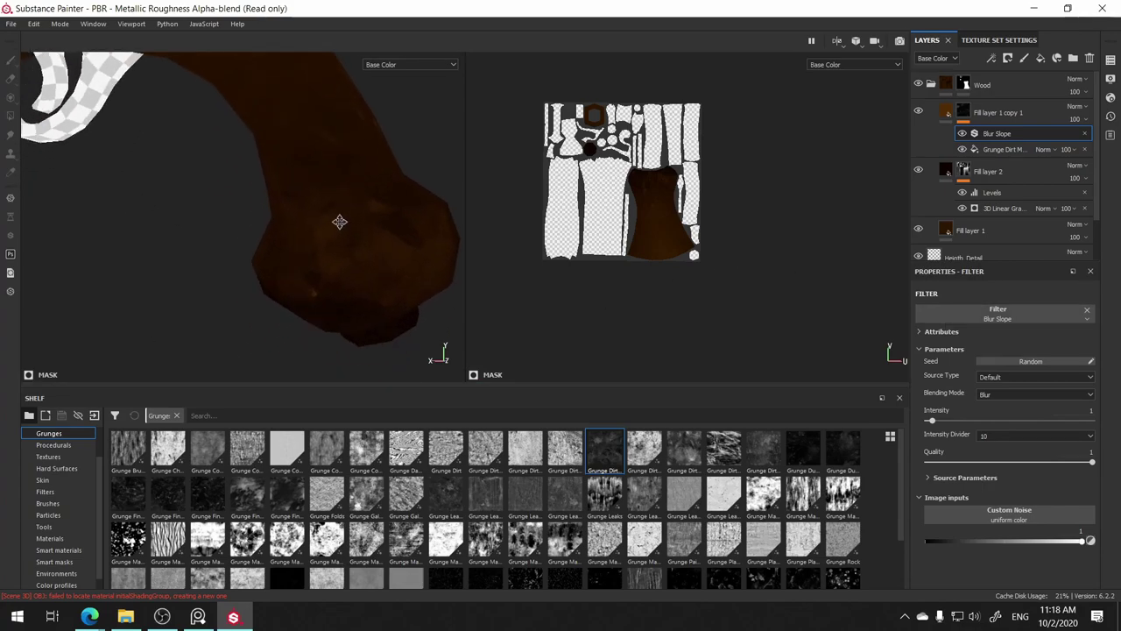
{"action": "mouse_move", "coordinate": [340, 222]}
{"action": "left_mouse_down", "text": "alt"}
{"action": "mouse_move", "coordinate": [160, 237]}
{"action": "mouse_move", "coordinate": [320, 233]}
{"action": "left_mouse_up", "text": "alt"}
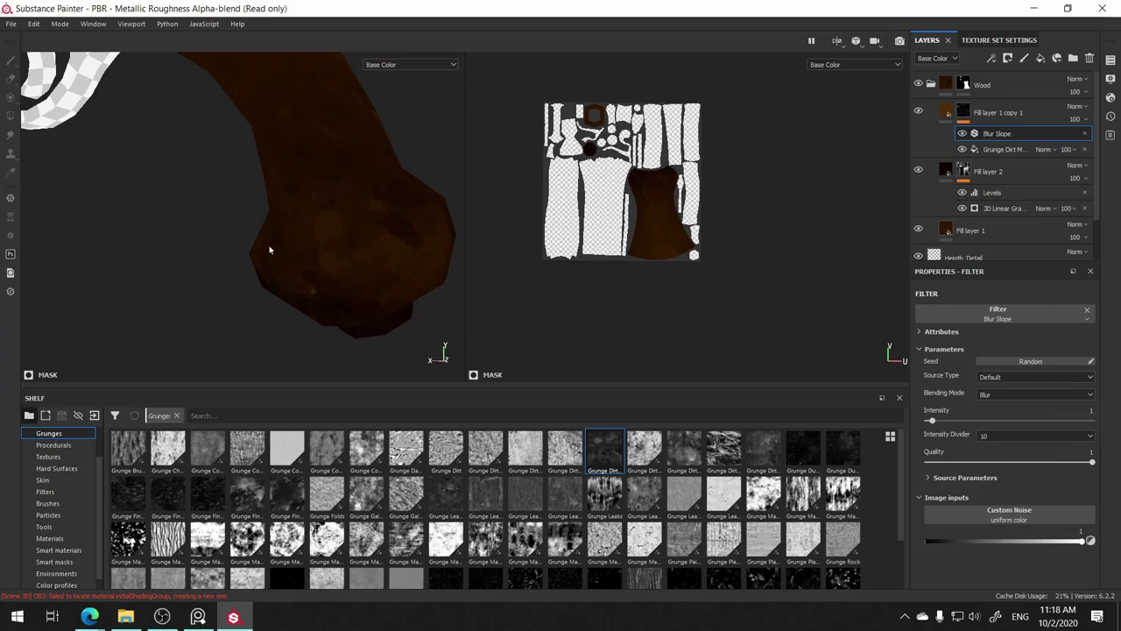
{"action": "left_click", "coordinate": [961, 134]}
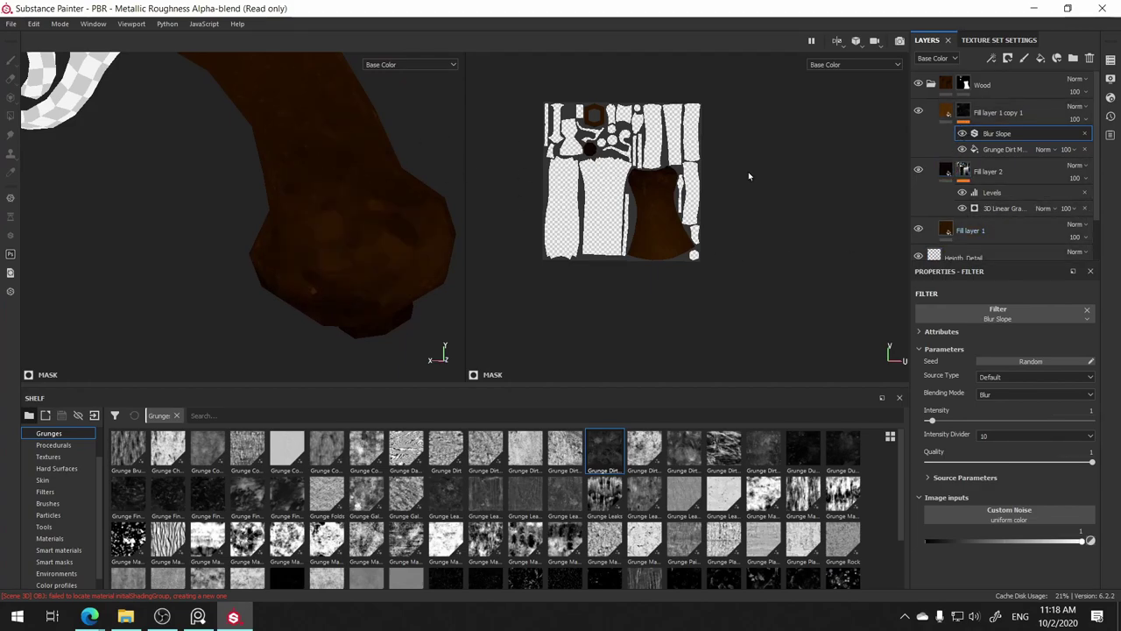
{"action": "scroll", "coordinate": [270, 325], "scroll_direction": "up", "scroll_amount": 3}
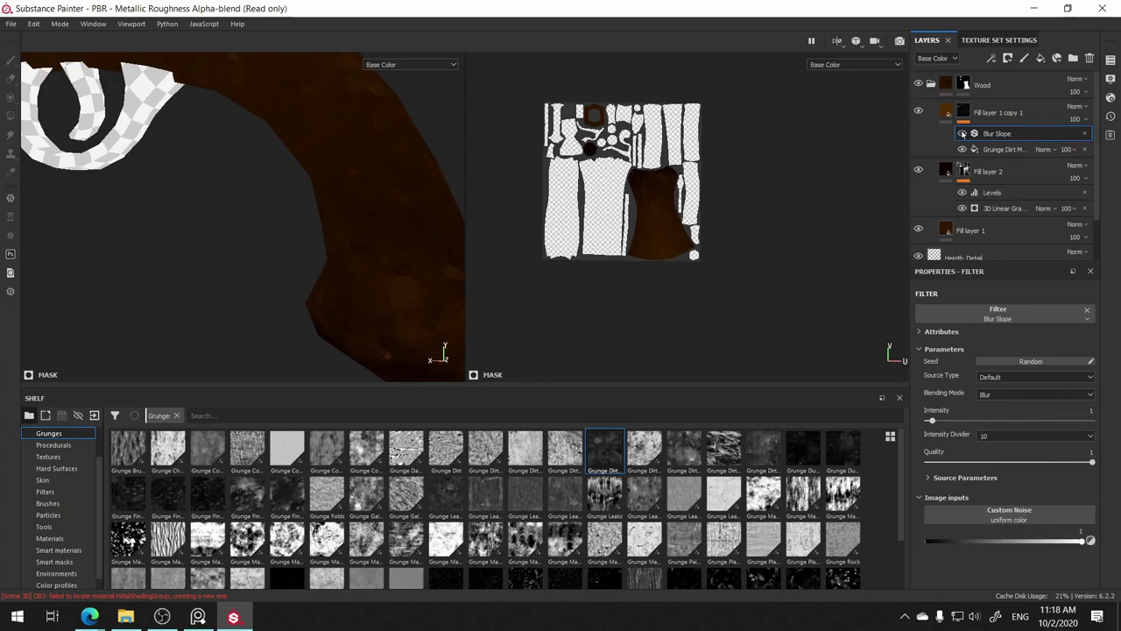
{"action": "mouse_move", "coordinate": [305, 226]}
{"action": "left_mouse_down", "text": "alt"}
{"action": "mouse_move", "coordinate": [210, 167]}
{"action": "mouse_move", "coordinate": [267, 222]}
{"action": "mouse_move", "coordinate": [358, 380]}
{"action": "mouse_move", "coordinate": [301, 253]}
{"action": "mouse_move", "coordinate": [42, 245]}
{"action": "mouse_move", "coordinate": [300, 243]}
{"action": "mouse_move", "coordinate": [358, 183]}
{"action": "mouse_move", "coordinate": [278, 221]}
{"action": "left_mouse_up", "text": "alt"}
{"action": "scroll", "coordinate": [275, 253], "scroll_direction": "up", "scroll_amount": 2}
{"action": "scroll", "coordinate": [359, 255], "scroll_direction": "down", "scroll_amount": 3}
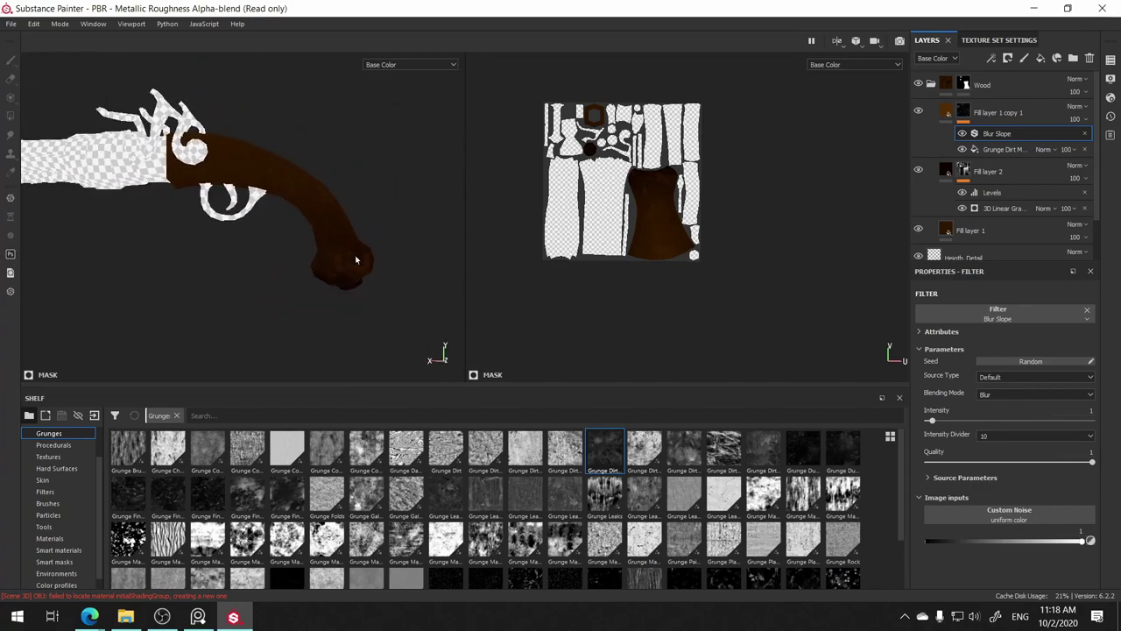
{"action": "scroll", "coordinate": [356, 259], "scroll_direction": "up", "scroll_amount": 3}
{"action": "scroll", "coordinate": [330, 295], "scroll_direction": "up", "scroll_amount": 2}
{"action": "scroll", "coordinate": [365, 278], "scroll_direction": "up", "scroll_amount": 2}
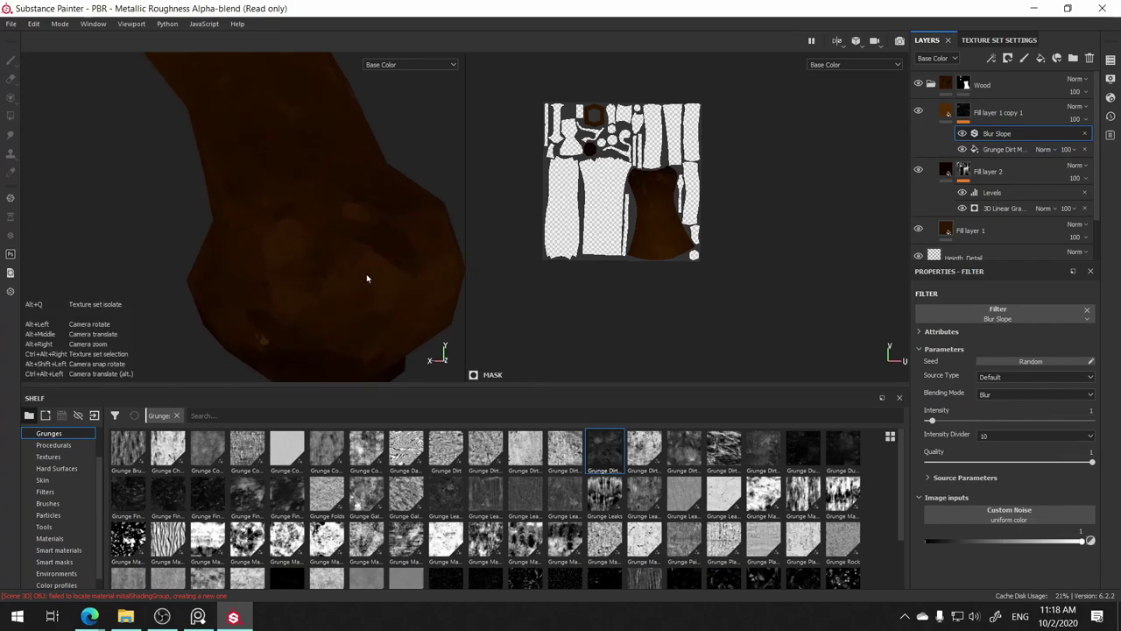
{"action": "scroll", "coordinate": [366, 278], "scroll_direction": "up", "scroll_amount": 2}
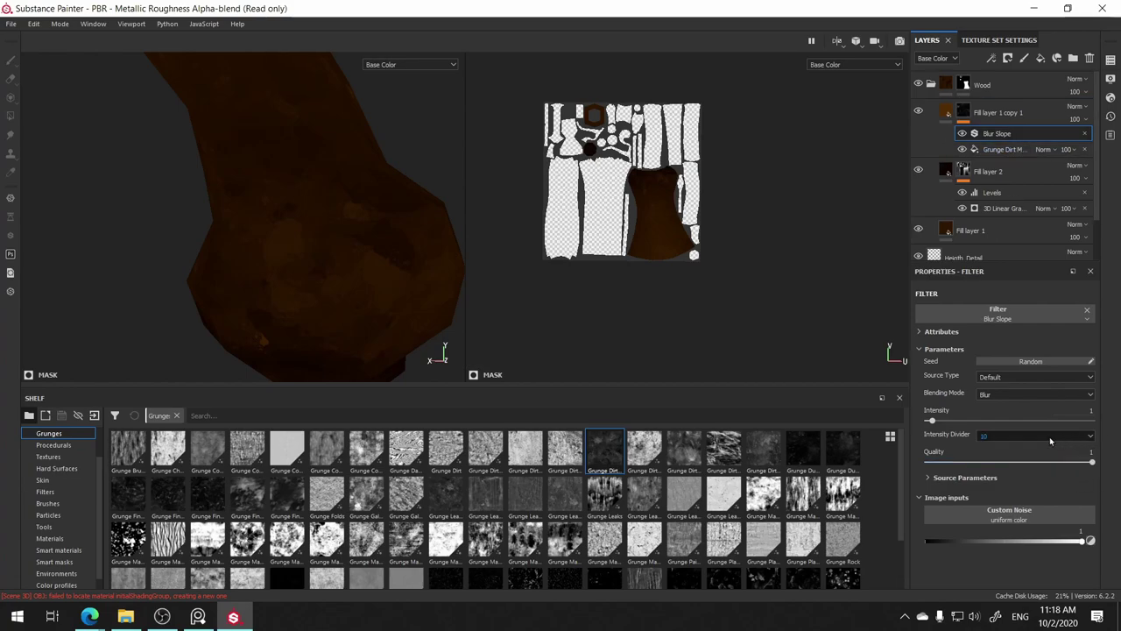
- Set the Blur Slope Intensity to about 1.37
{"action": "mouse_move", "coordinate": [933, 421]}
{"action": "left_mouse_down"}
{"action": "mouse_move", "coordinate": [952, 421]}
{"action": "mouse_move", "coordinate": [931, 421]}
{"action": "left_mouse_up"}
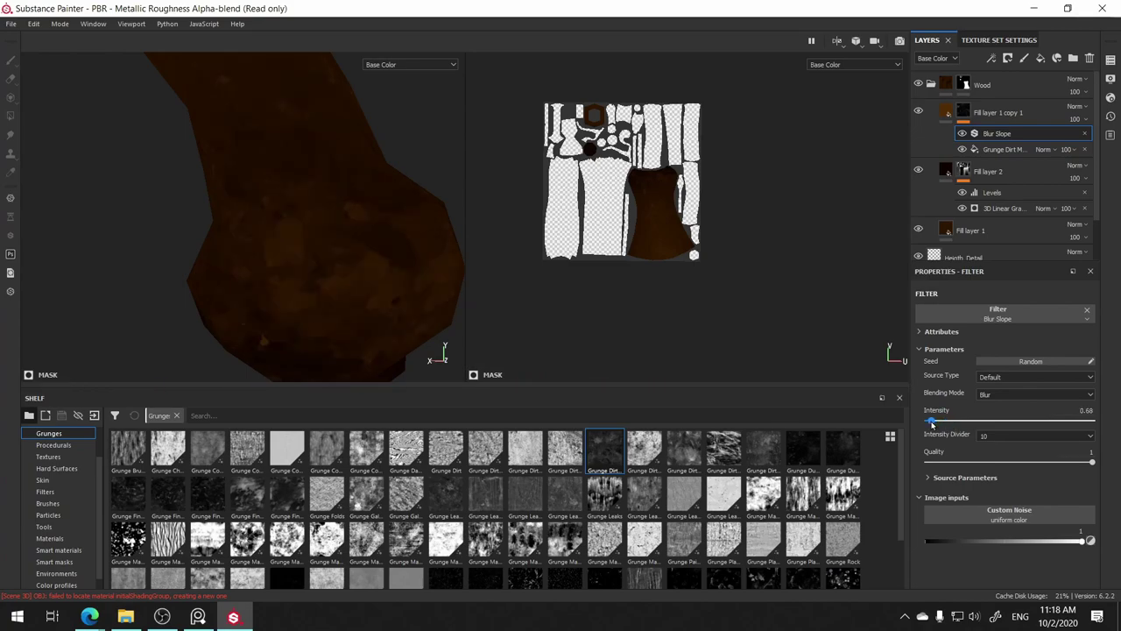
{"action": "left_click_drag", "start_coordinate": [934, 422], "coordinate": [931, 422]}
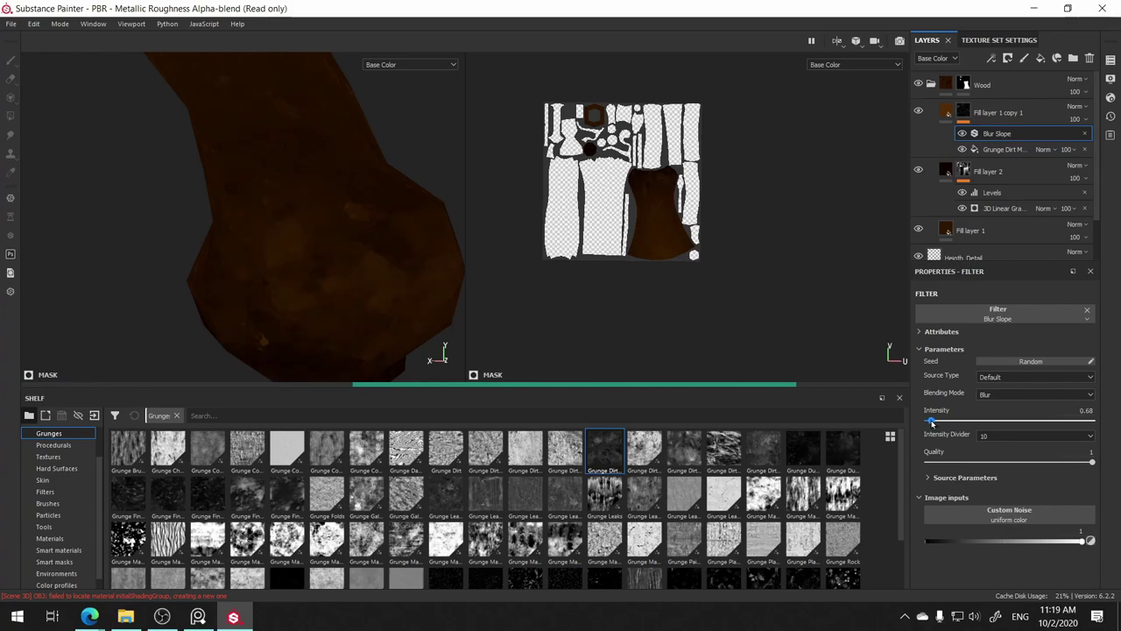
{"action": "left_click_drag", "start_coordinate": [932, 422], "coordinate": [935, 422]}
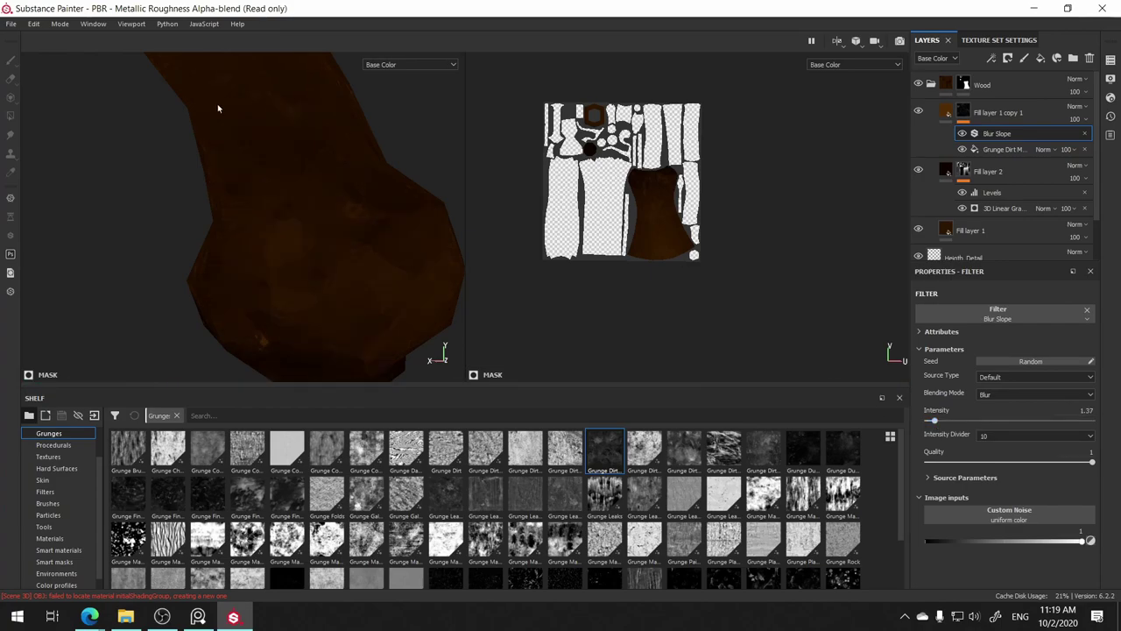
{"action": "mouse_move", "coordinate": [342, 177]}
{"action": "left_mouse_down", "text": "alt"}
{"action": "mouse_move", "coordinate": [245, 214]}
{"action": "mouse_move", "coordinate": [284, 229]}
{"action": "mouse_move", "coordinate": [105, 275]}
{"action": "mouse_move", "coordinate": [376, 232]}
{"action": "mouse_move", "coordinate": [400, 274]}
{"action": "mouse_move", "coordinate": [312, 292]}
{"action": "mouse_move", "coordinate": [333, 225]}
{"action": "left_mouse_up", "text": "alt"}
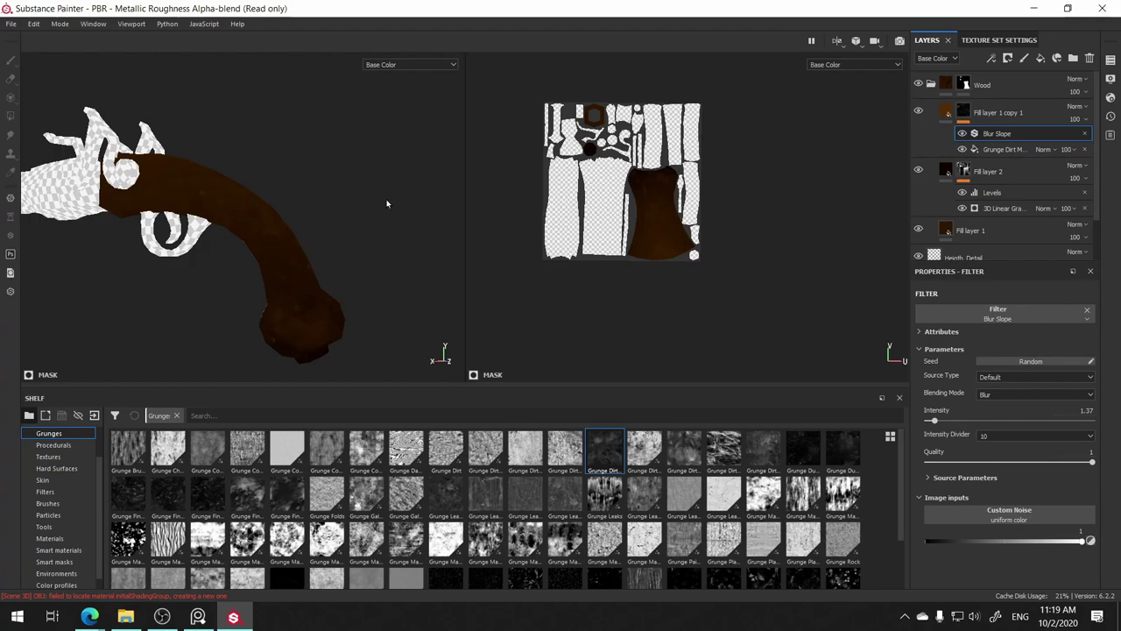
- Try Overlay, Linear burn and other blend modes on Fill layer 1 copy 1
{"action": "left_click", "coordinate": [917, 111]}
{"action": "left_click", "coordinate": [917, 111]}
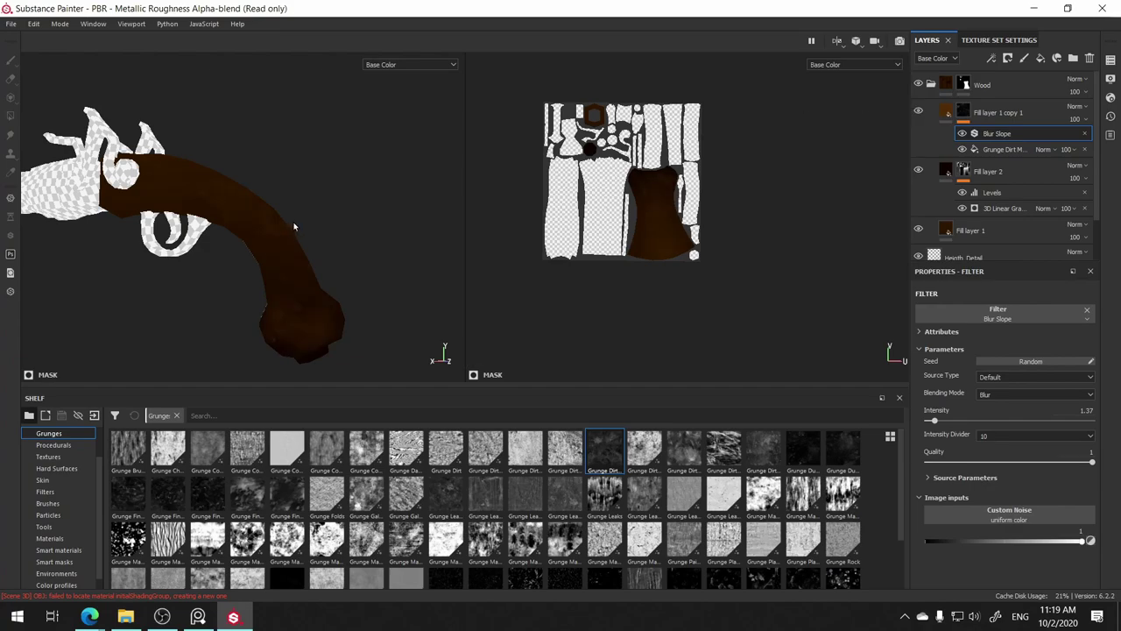
{"action": "mouse_move", "coordinate": [295, 225]}
{"action": "left_mouse_down", "text": "alt"}
{"action": "mouse_move", "coordinate": [325, 218]}
{"action": "mouse_move", "coordinate": [275, 238]}
{"action": "mouse_move", "coordinate": [138, 207]}
{"action": "mouse_move", "coordinate": [260, 221]}
{"action": "left_mouse_up", "text": "alt"}
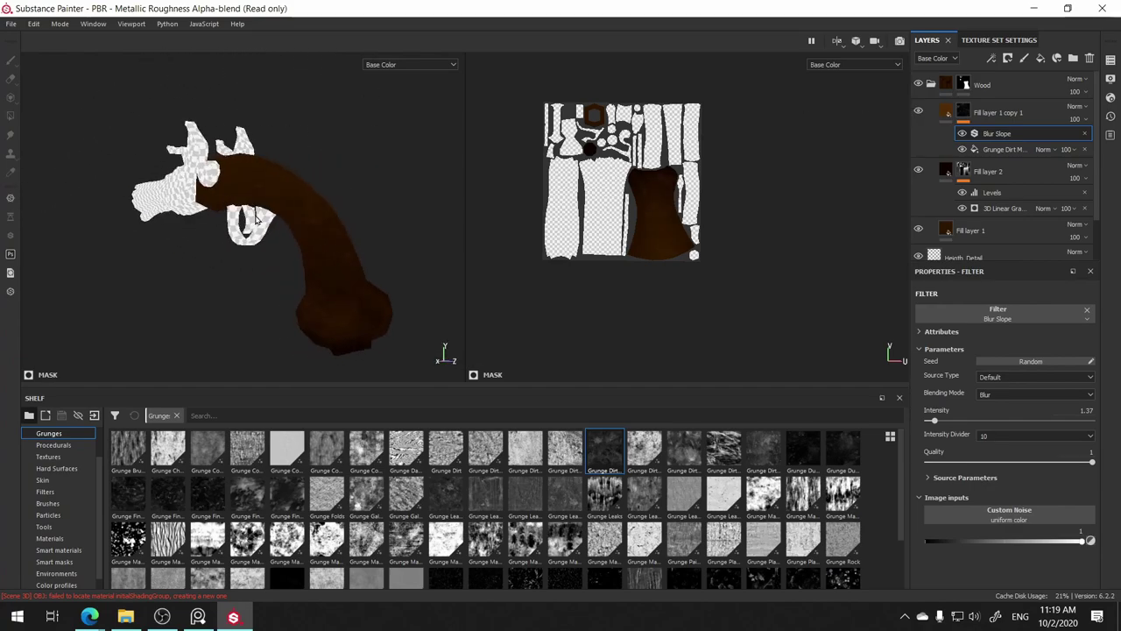
{"action": "left_click", "coordinate": [1084, 107]}
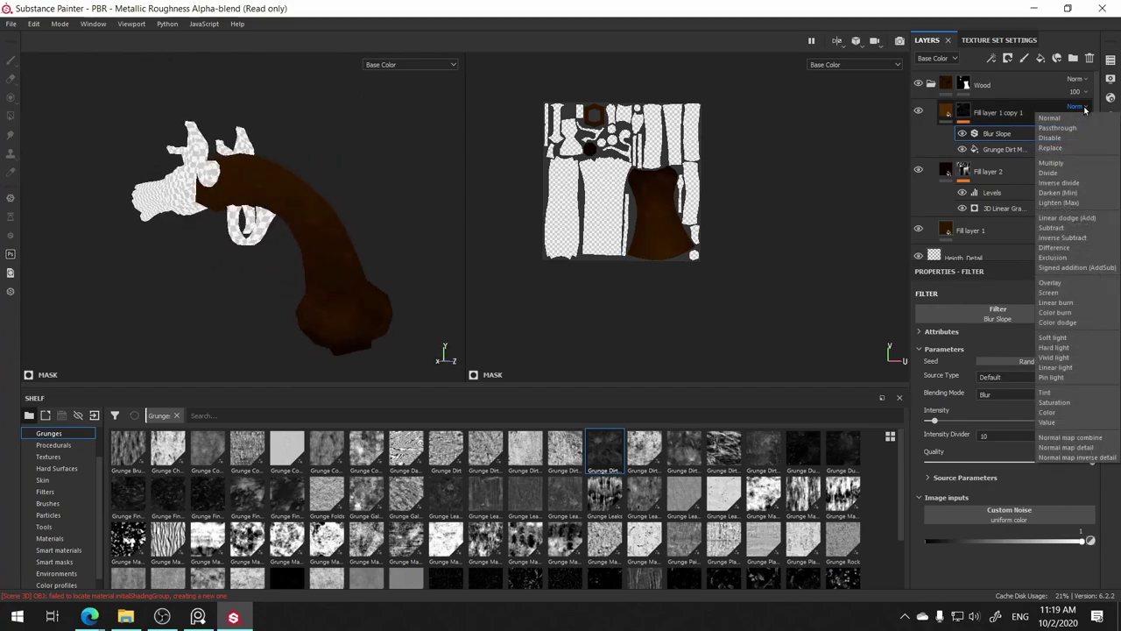
{"action": "left_click", "coordinate": [1081, 284]}
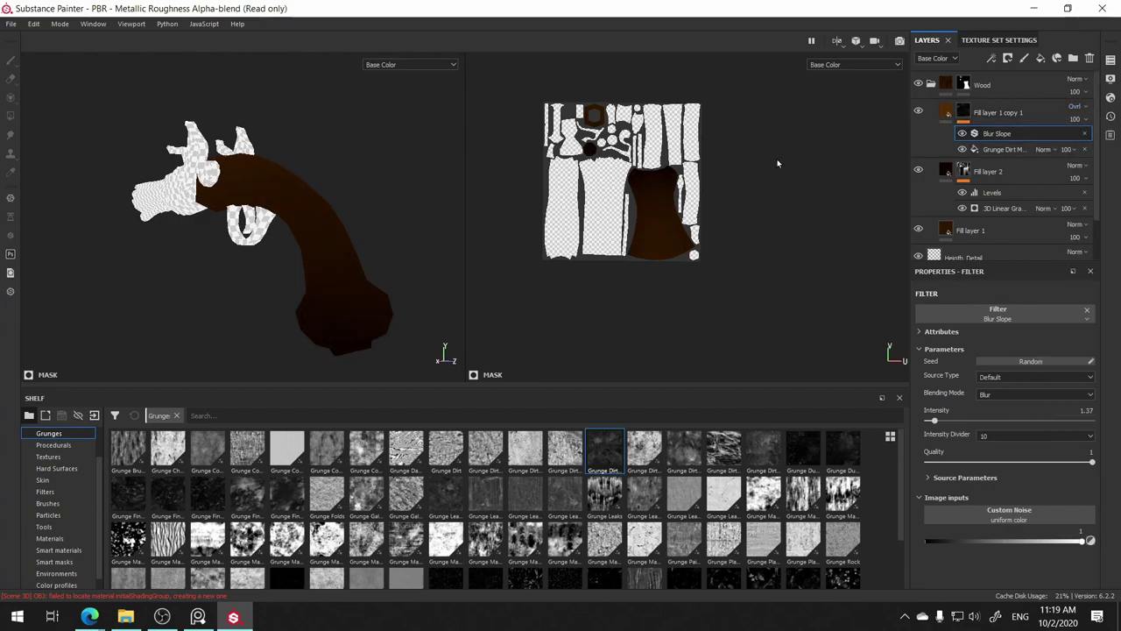
{"action": "mouse_move", "coordinate": [252, 271]}
{"action": "left_mouse_down", "text": "alt"}
{"action": "mouse_move", "coordinate": [263, 207]}
{"action": "mouse_move", "coordinate": [132, 215]}
{"action": "left_mouse_up", "text": "alt"}
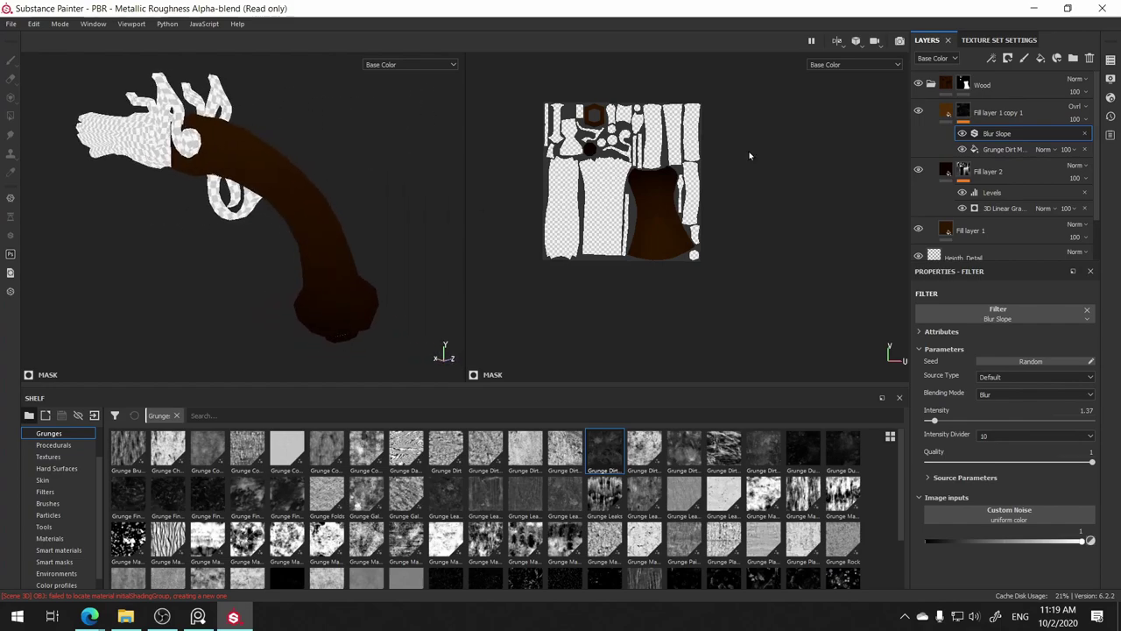
{"action": "left_click", "coordinate": [1077, 108]}
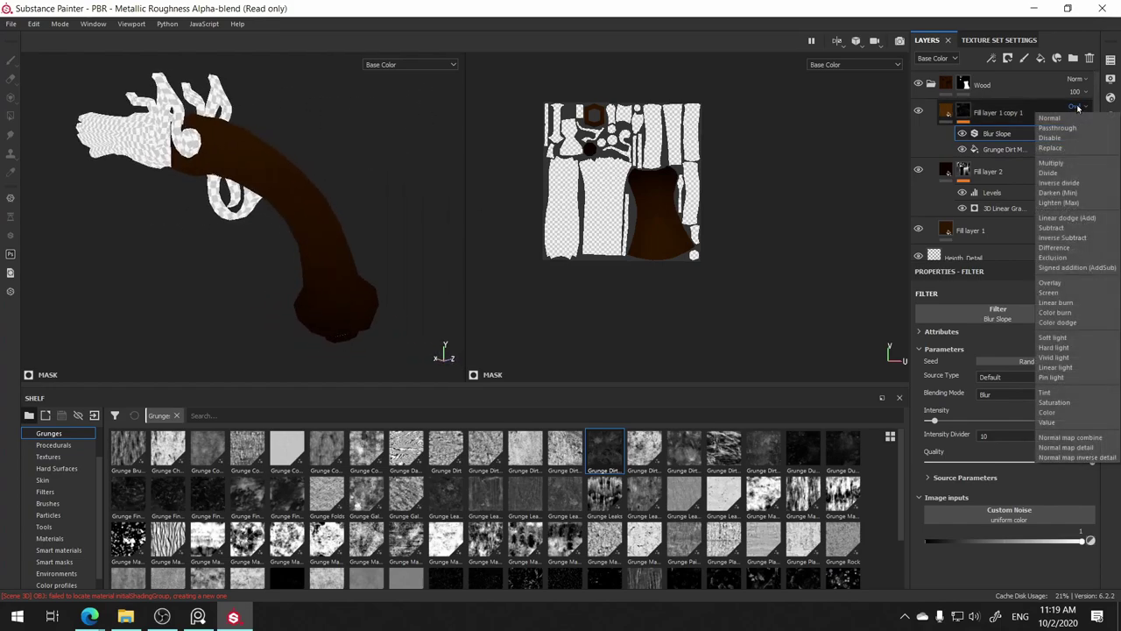
{"action": "left_click", "coordinate": [1070, 303]}
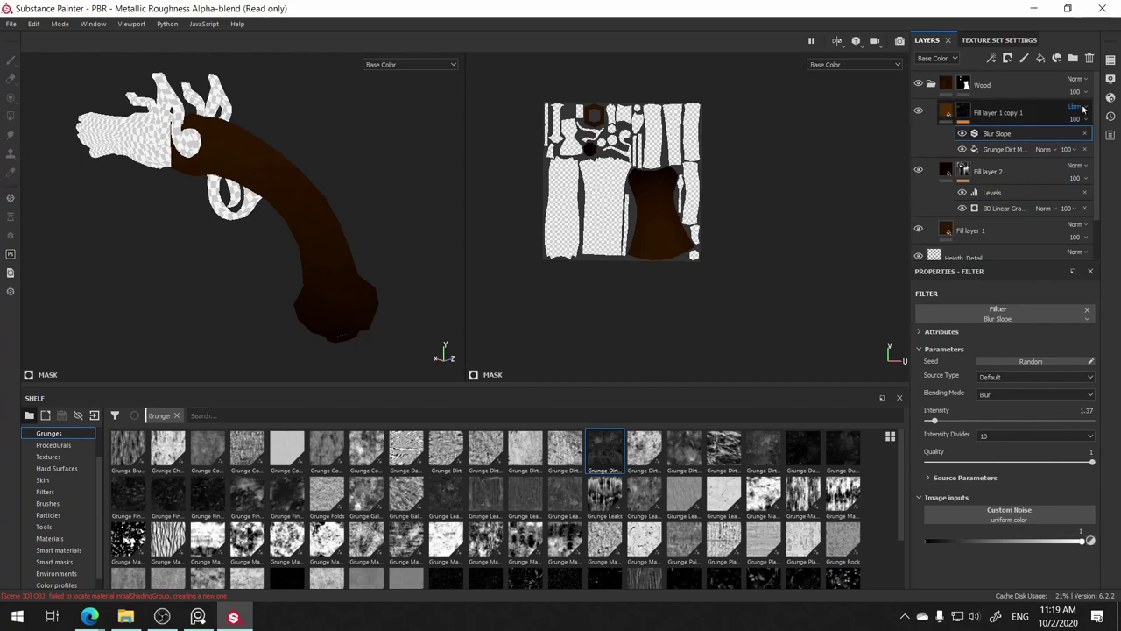
{"action": "left_click", "coordinate": [1077, 106]}
{"action": "left_click", "coordinate": [1083, 339]}
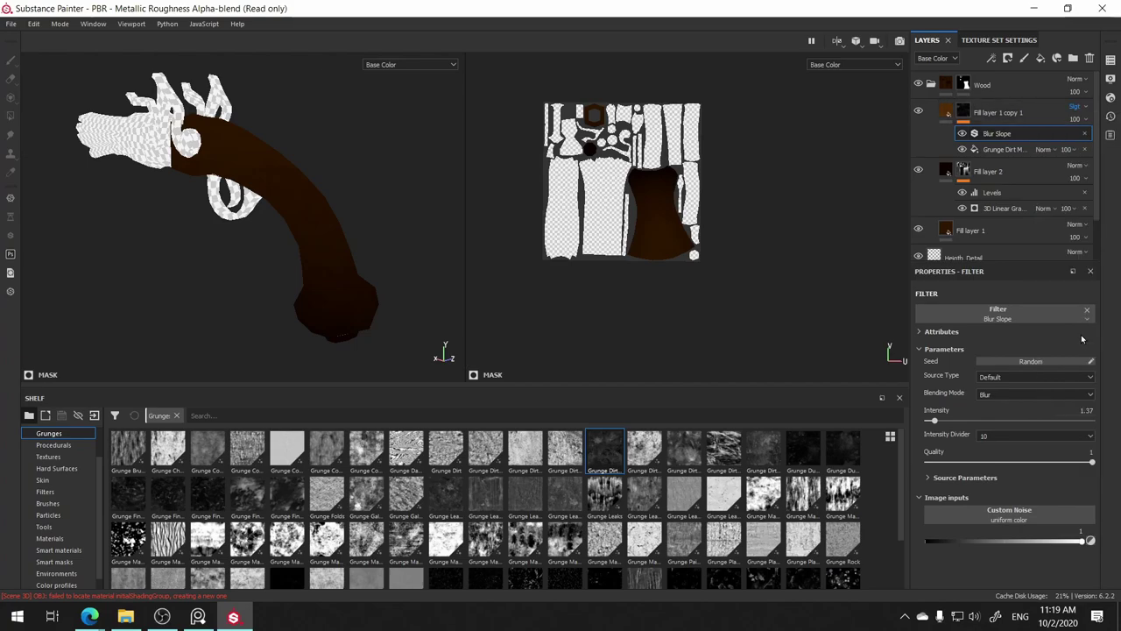
{"action": "left_click", "coordinate": [1078, 106]}
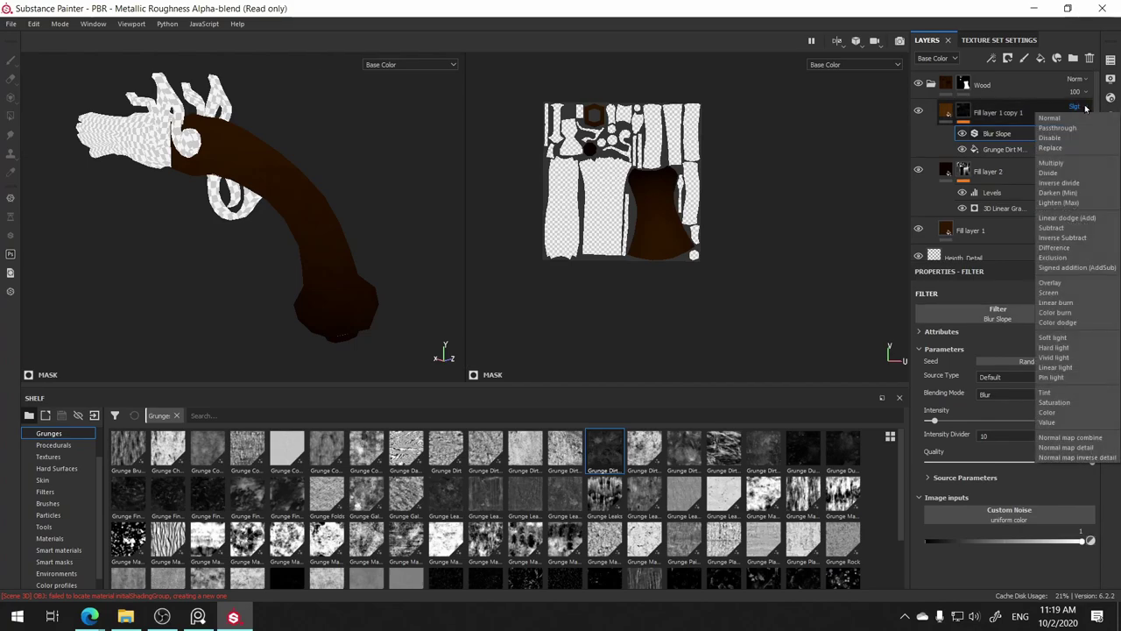
{"action": "left_click", "coordinate": [1078, 106]}
{"action": "left_click", "coordinate": [1078, 106]}
{"action": "left_click", "coordinate": [1075, 121]}
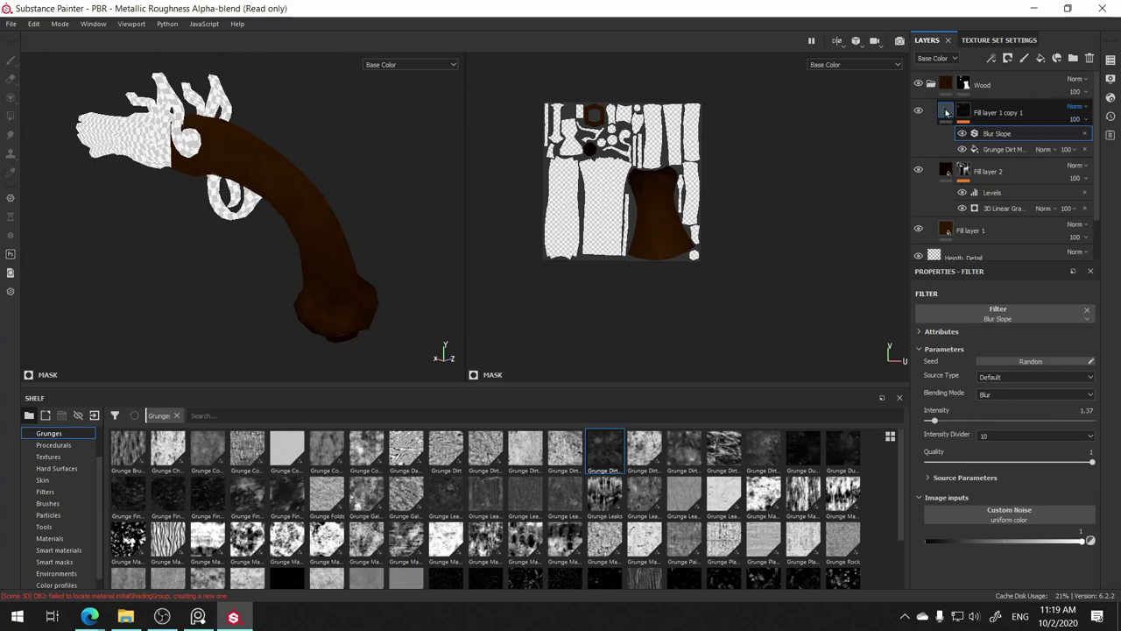
- Switch the layer's blending to Screen, then settle on Linear dodge
{"action": "left_click", "coordinate": [1076, 114]}
{"action": "left_click", "coordinate": [1078, 106]}
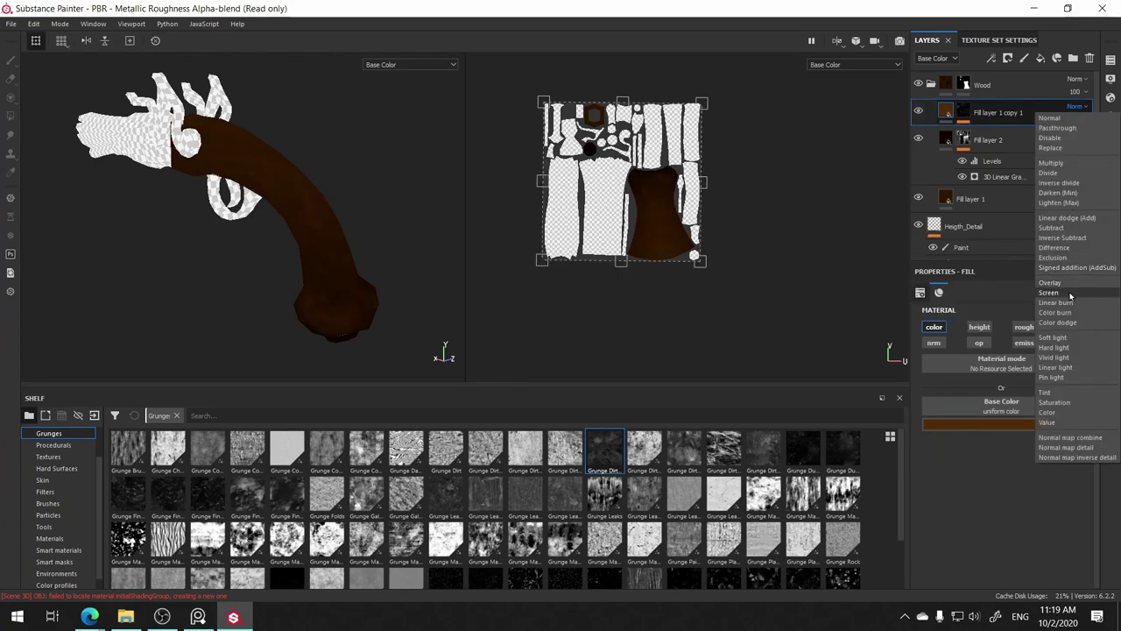
{"action": "left_click", "coordinate": [1070, 293]}
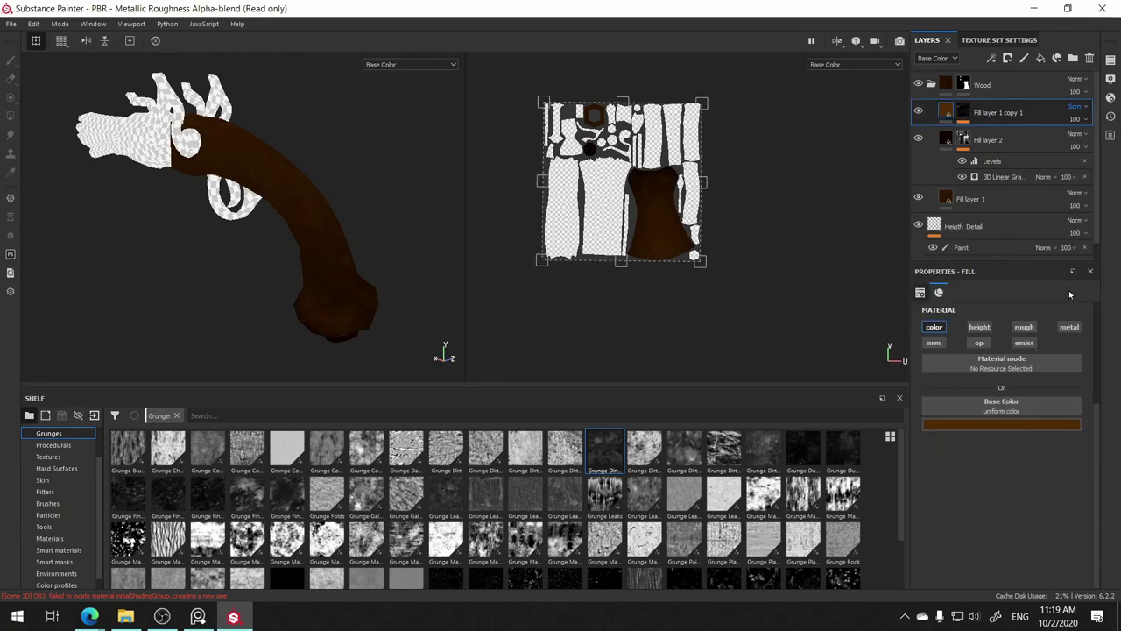
{"action": "left_click", "coordinate": [1087, 107]}
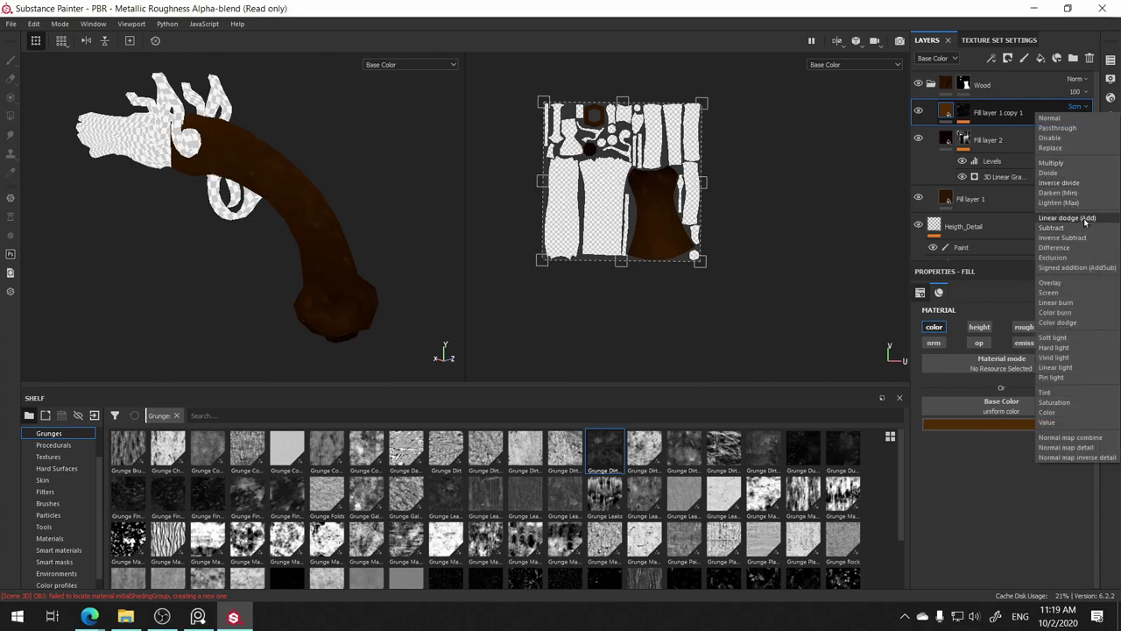
{"action": "left_click", "coordinate": [1084, 218]}
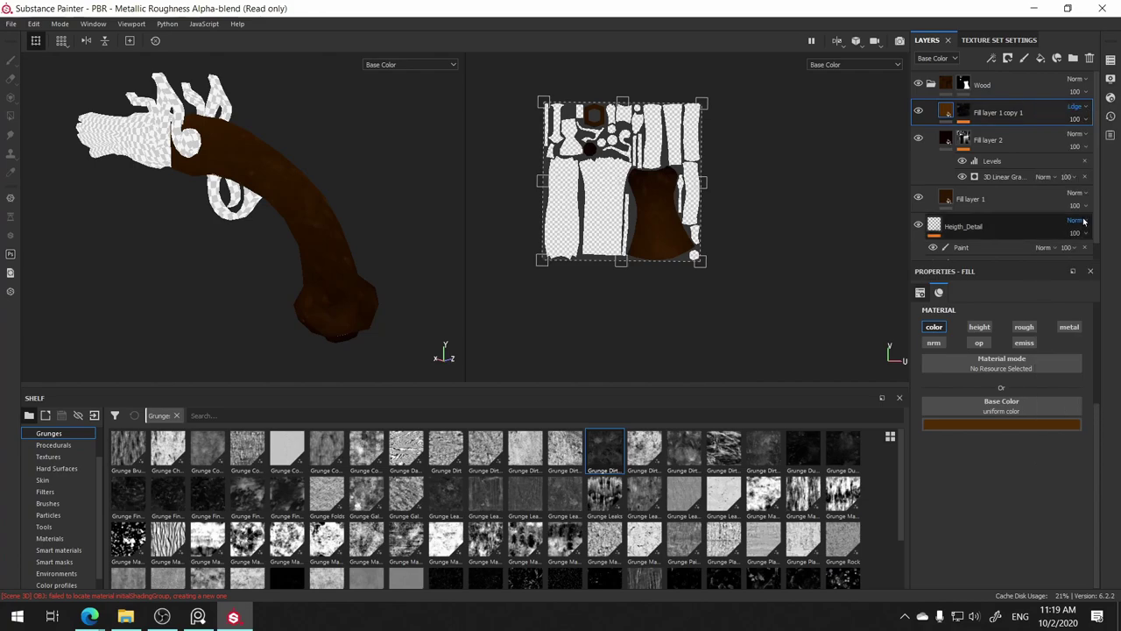
- Set Fill layer 1 copy 1's opacity to about 73
{"action": "left_click", "coordinate": [1083, 126]}
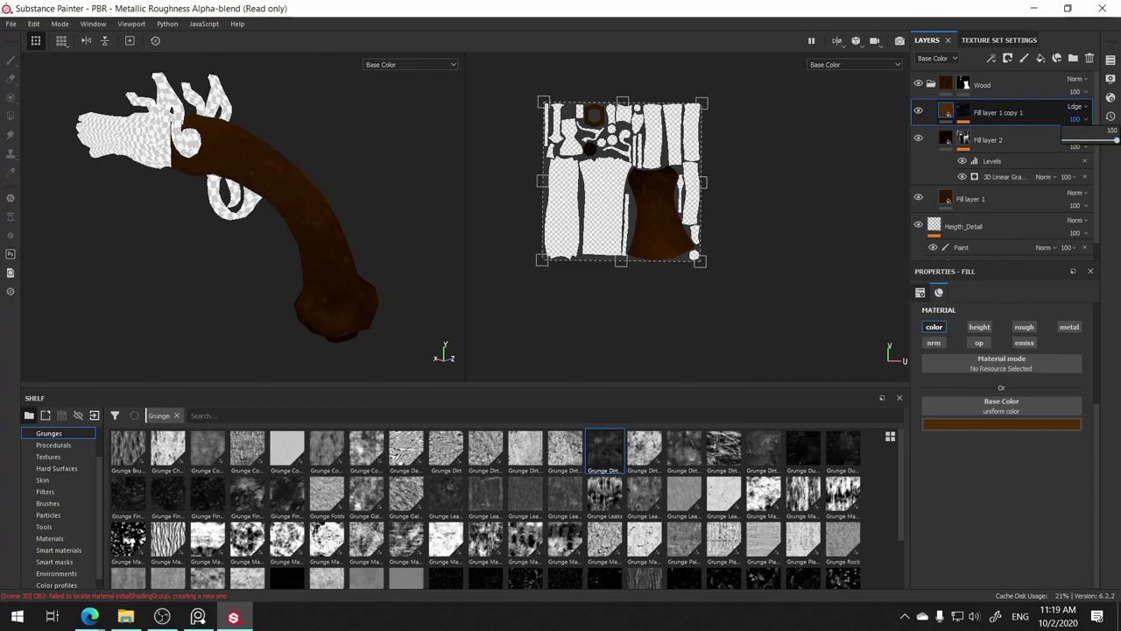
{"action": "left_click", "coordinate": [1106, 141]}
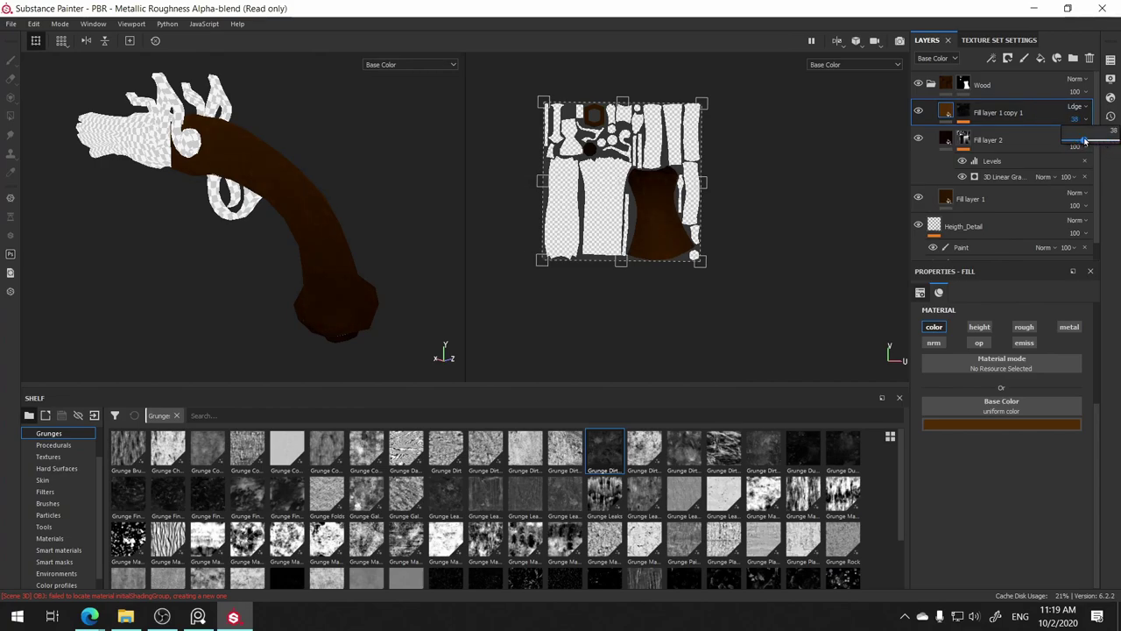
{"action": "left_click_drag", "start_coordinate": [1086, 140], "coordinate": [1090, 140]}
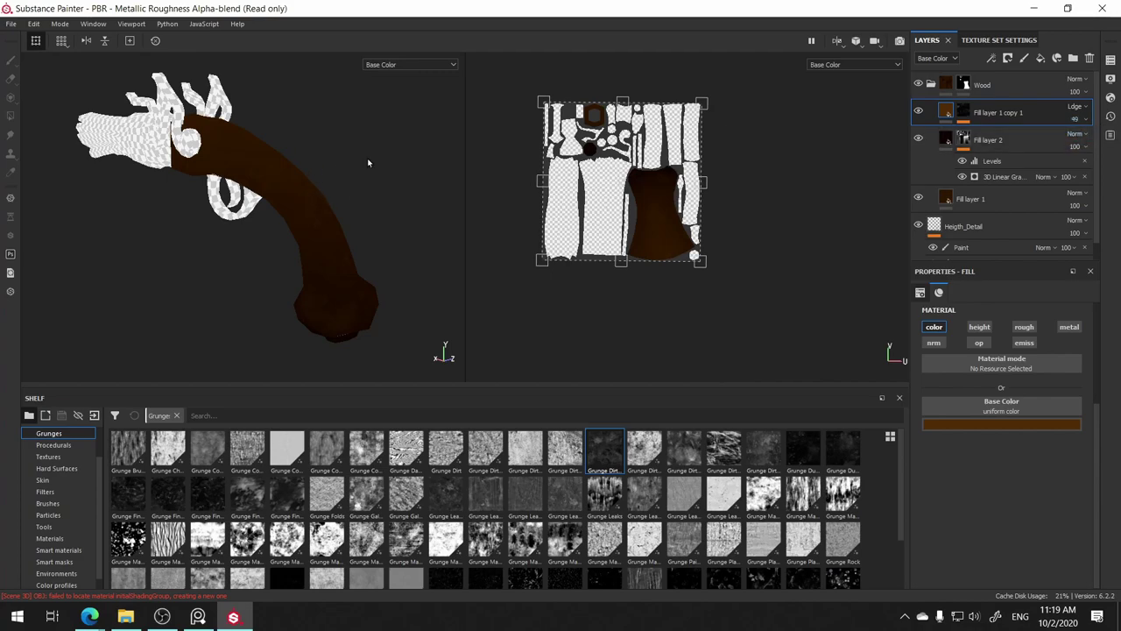
{"action": "left_click_drag", "start_coordinate": [368, 165], "coordinate": [218, 132], "text": "alt"}
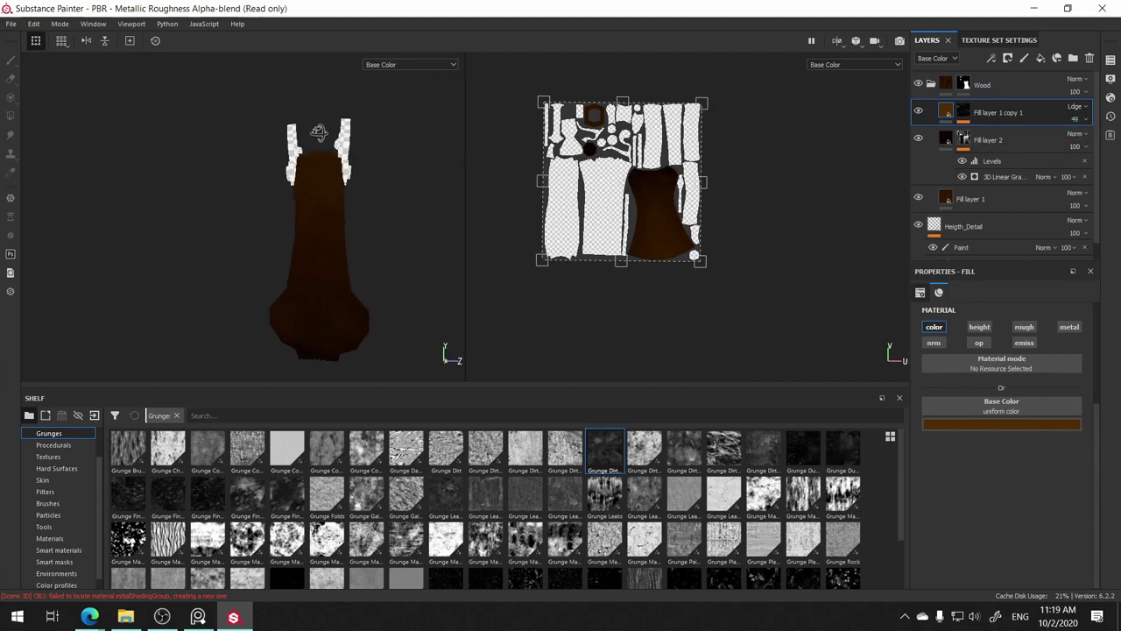
{"action": "left_click", "coordinate": [1077, 118]}
{"action": "left_click", "coordinate": [1104, 141]}
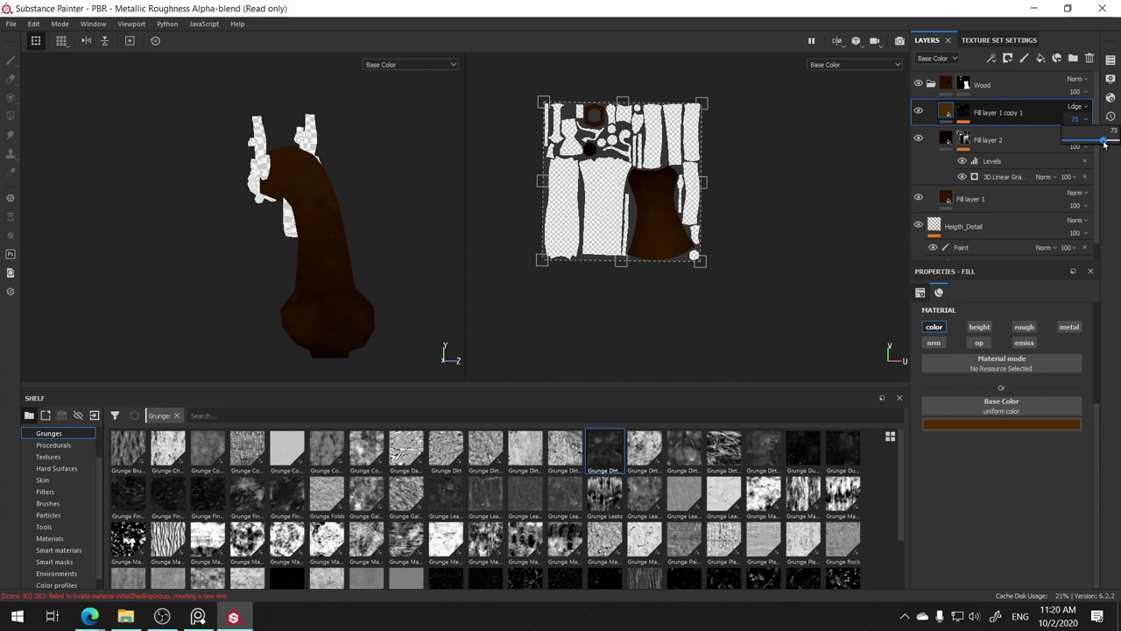
{"action": "left_click_drag", "start_coordinate": [357, 165], "coordinate": [454, 177], "text": "alt"}
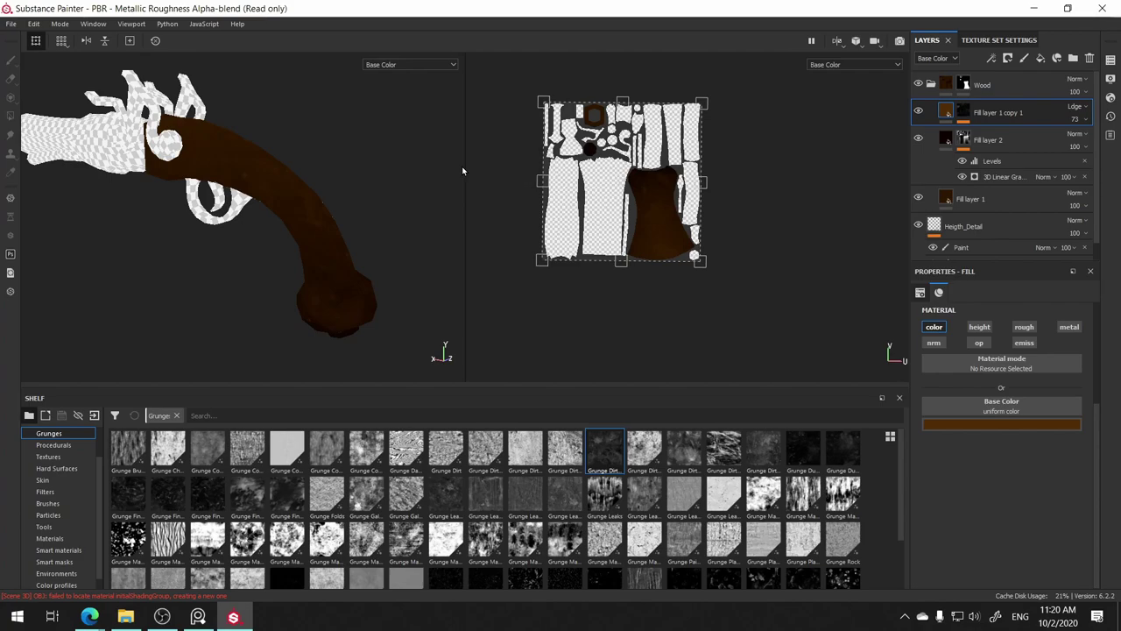
{"action": "left_click", "coordinate": [918, 111]}
{"action": "left_click", "coordinate": [918, 111]}
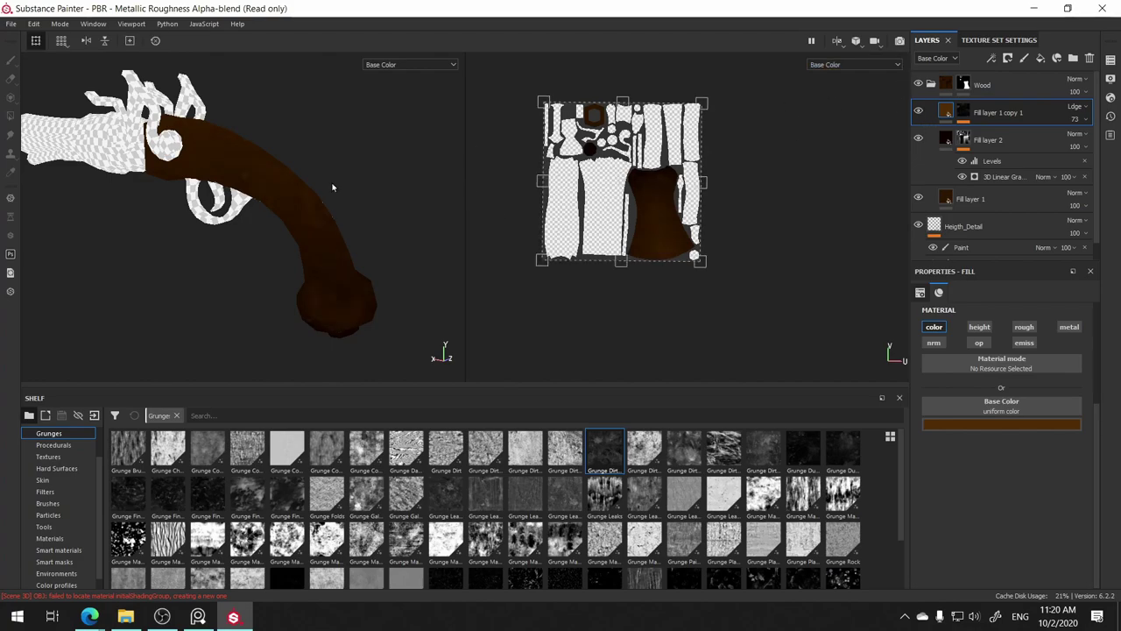
{"action": "mouse_move", "coordinate": [401, 214]}
{"action": "left_mouse_down", "text": "alt"}
{"action": "mouse_move", "coordinate": [376, 169]}
{"action": "mouse_move", "coordinate": [310, 155]}
{"action": "mouse_move", "coordinate": [359, 181]}
{"action": "mouse_move", "coordinate": [388, 167]}
{"action": "mouse_move", "coordinate": [398, 218]}
{"action": "mouse_move", "coordinate": [205, 213]}
{"action": "mouse_move", "coordinate": [340, 202]}
{"action": "left_mouse_up", "text": "alt"}
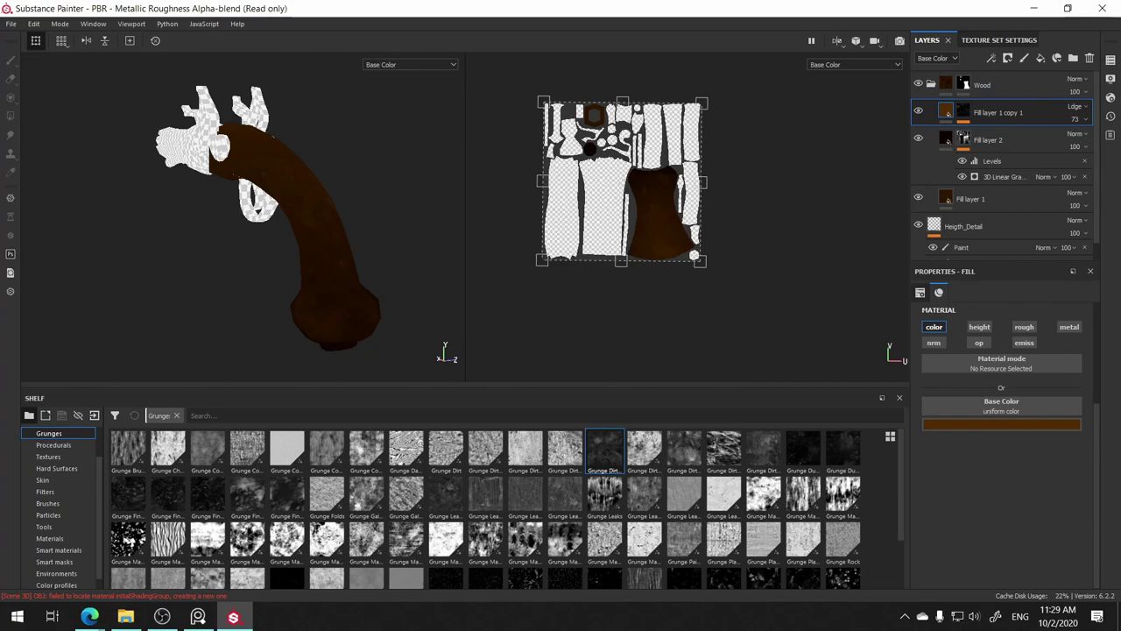
{"action": "left_click_drag", "start_coordinate": [331, 130], "coordinate": [390, 134], "text": "alt"}
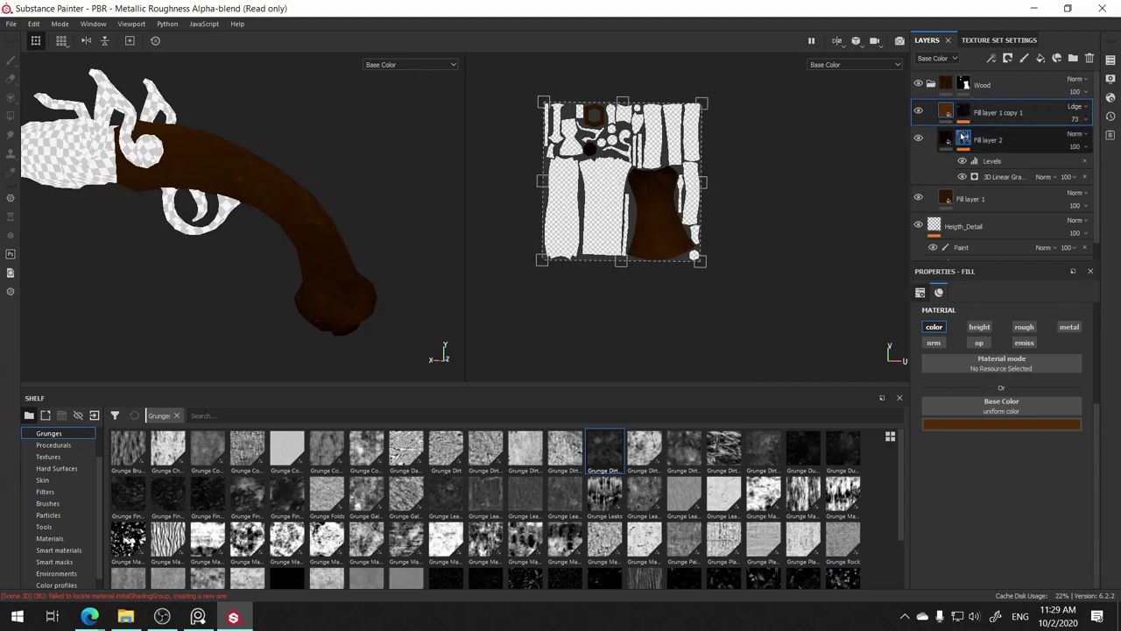
{"action": "double_click", "coordinate": [1006, 114]}
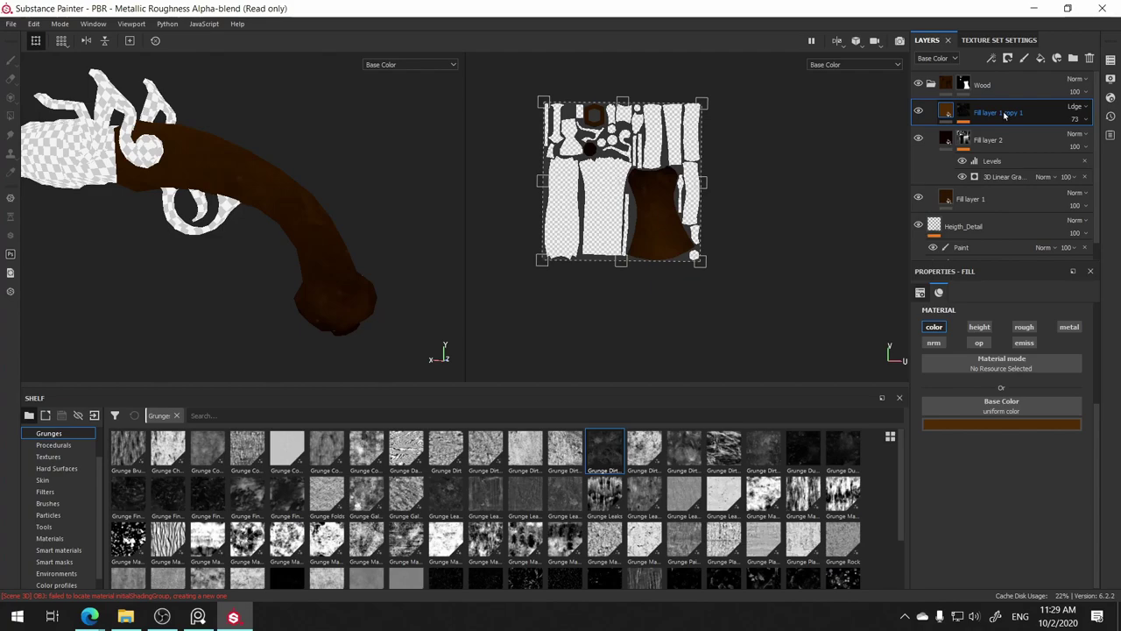
- Duplicate Fill layer 1 copy 1 as Fill layer 1 copy 2 and clear the new mask to black
{"action": "right_click", "coordinate": [1005, 114]}
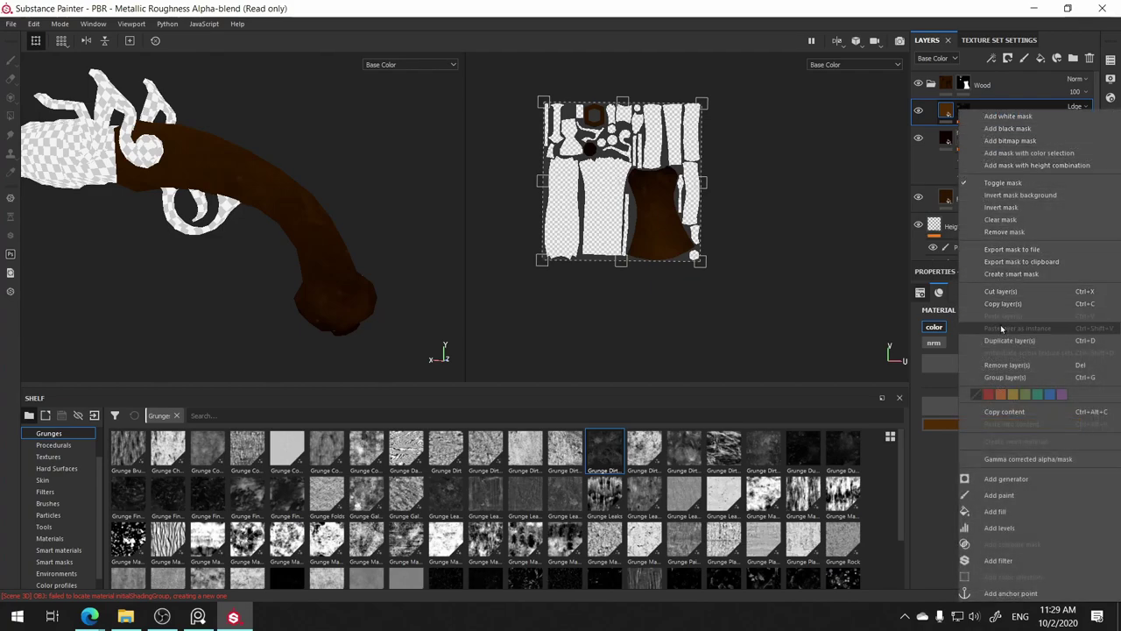
{"action": "left_click", "coordinate": [1001, 341]}
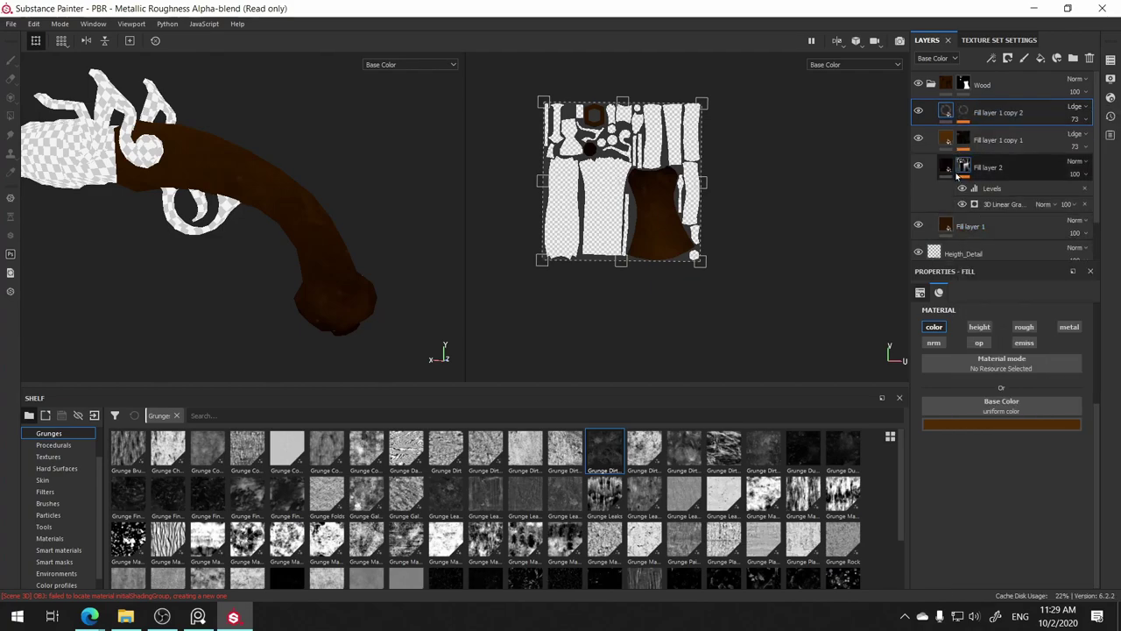
{"action": "left_click", "coordinate": [963, 112]}
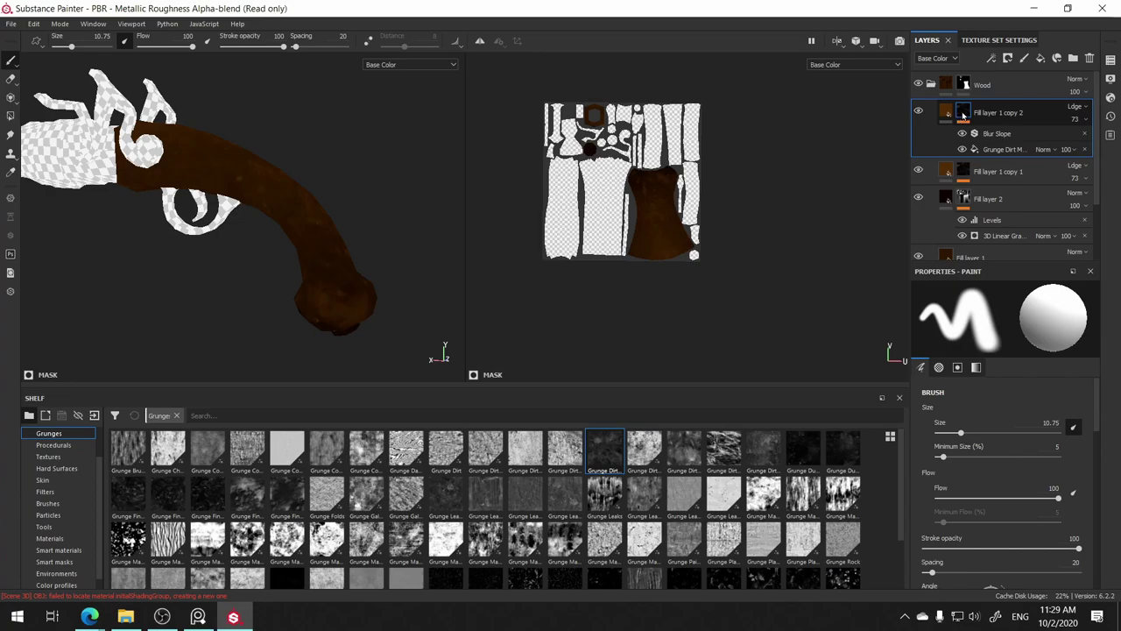
{"action": "right_click", "coordinate": [964, 112]}
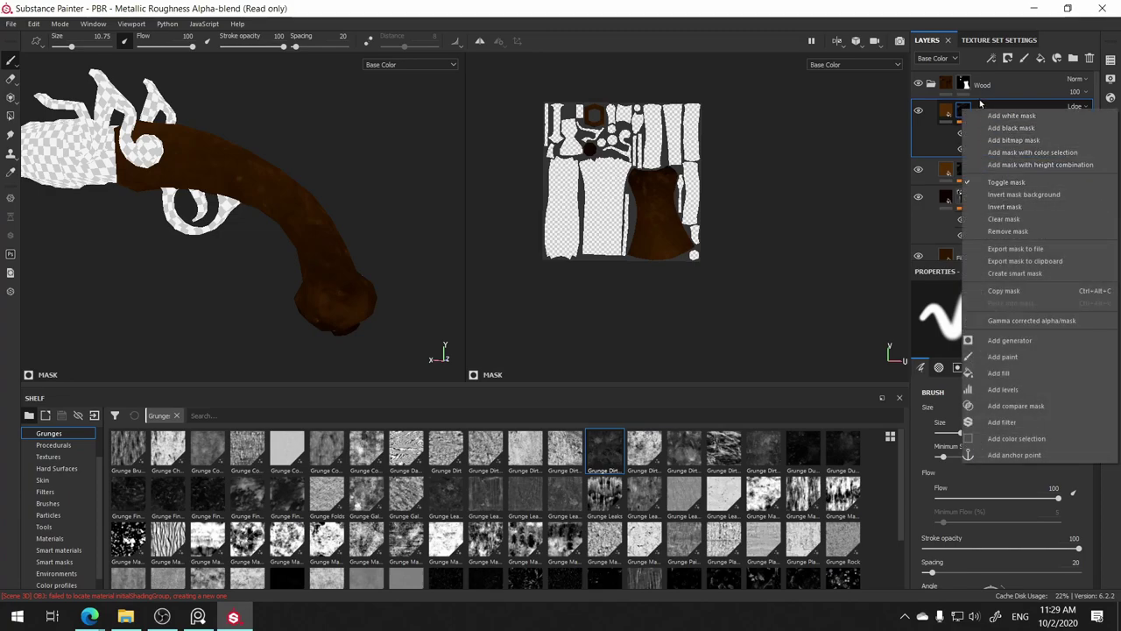
{"action": "left_click", "coordinate": [1007, 219]}
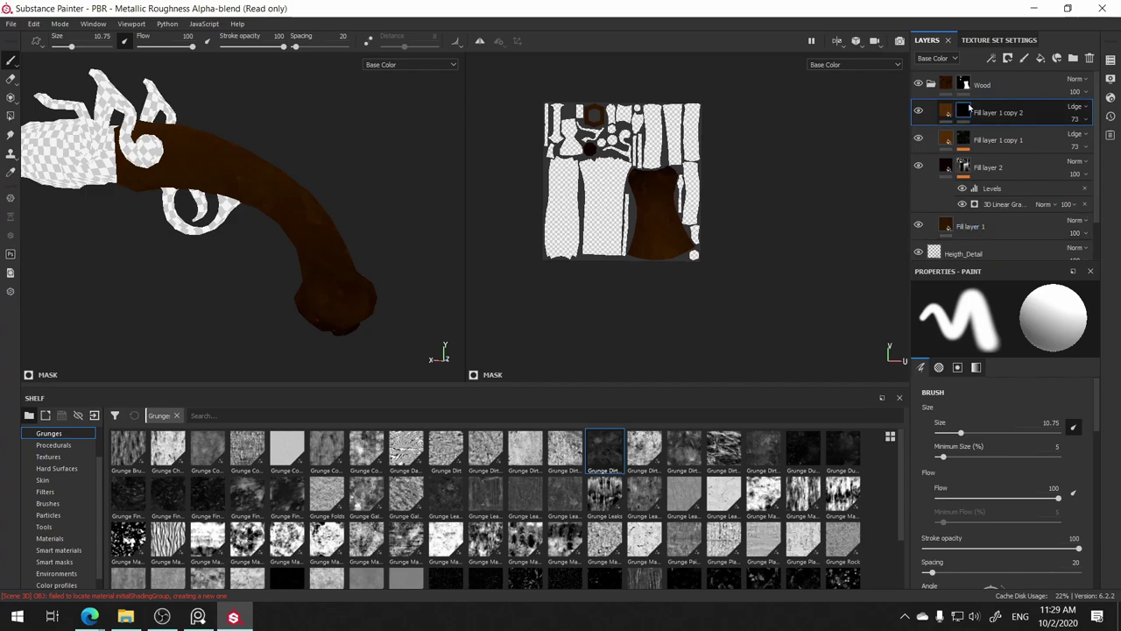
{"action": "right_click", "coordinate": [964, 111]}
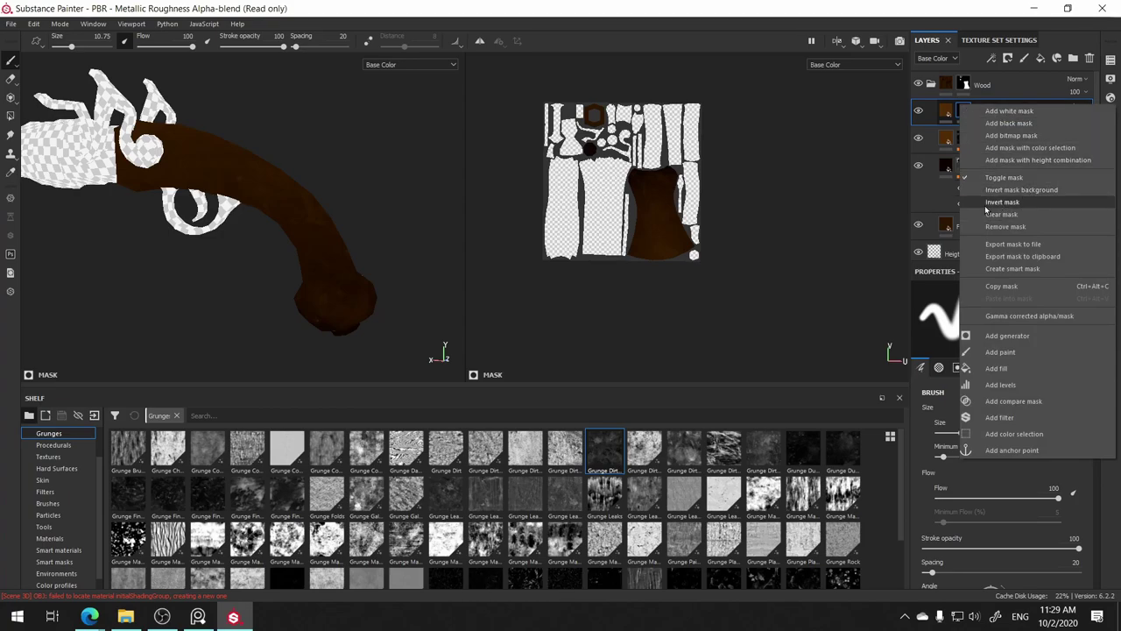
{"action": "left_click", "coordinate": [817, 8]}
- Sample and tune a very dark brown base colour (RGB 0.036, 0.018, 0.010) for Fill layer 1 copy 2
{"action": "left_click", "coordinate": [946, 112]}
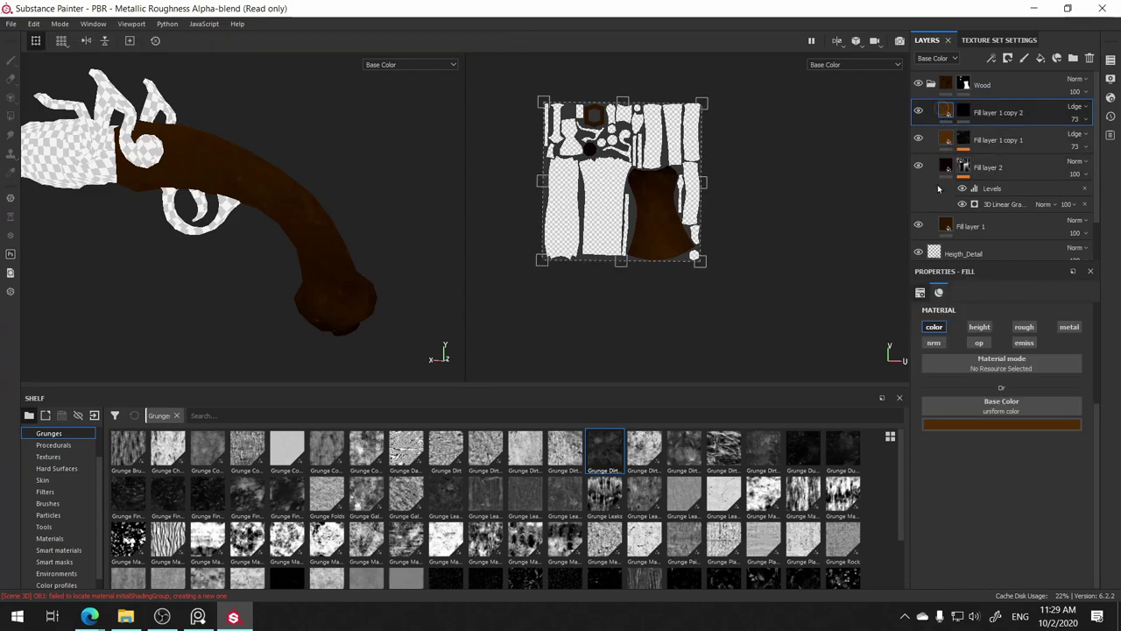
{"action": "left_click", "coordinate": [1001, 424]}
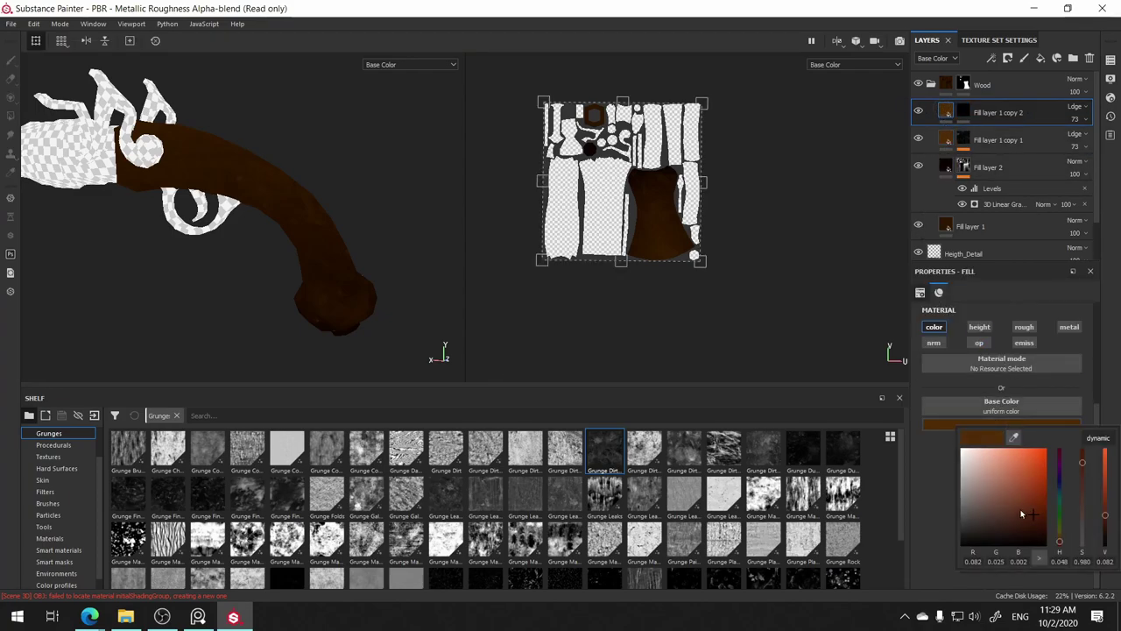
{"action": "left_click_drag", "start_coordinate": [1033, 516], "coordinate": [992, 521]}
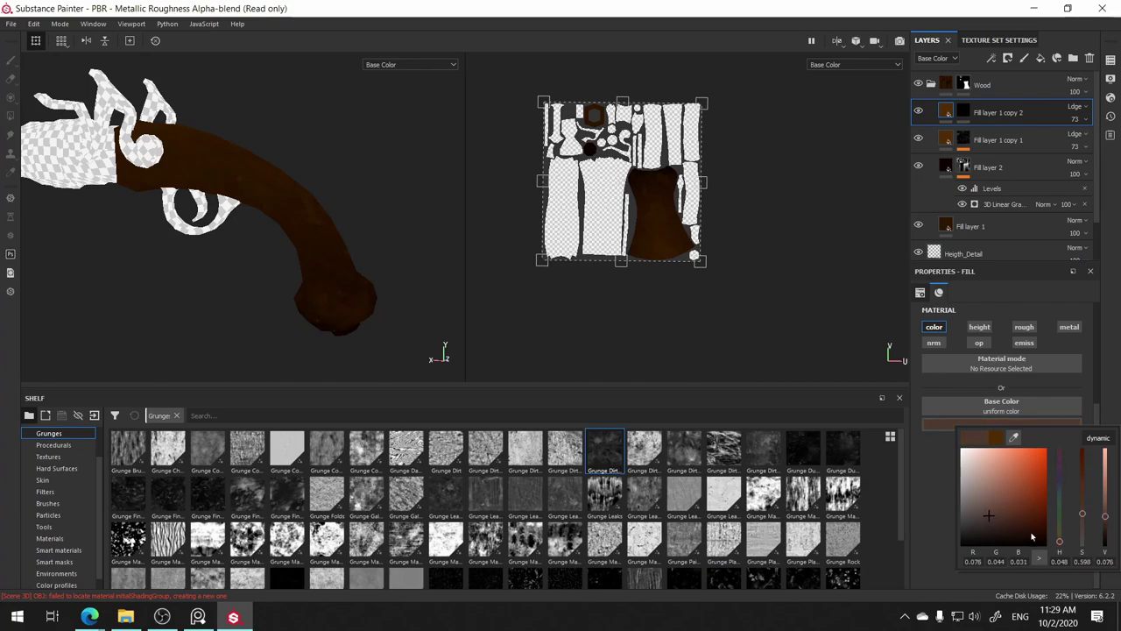
{"action": "left_click", "coordinate": [990, 531]}
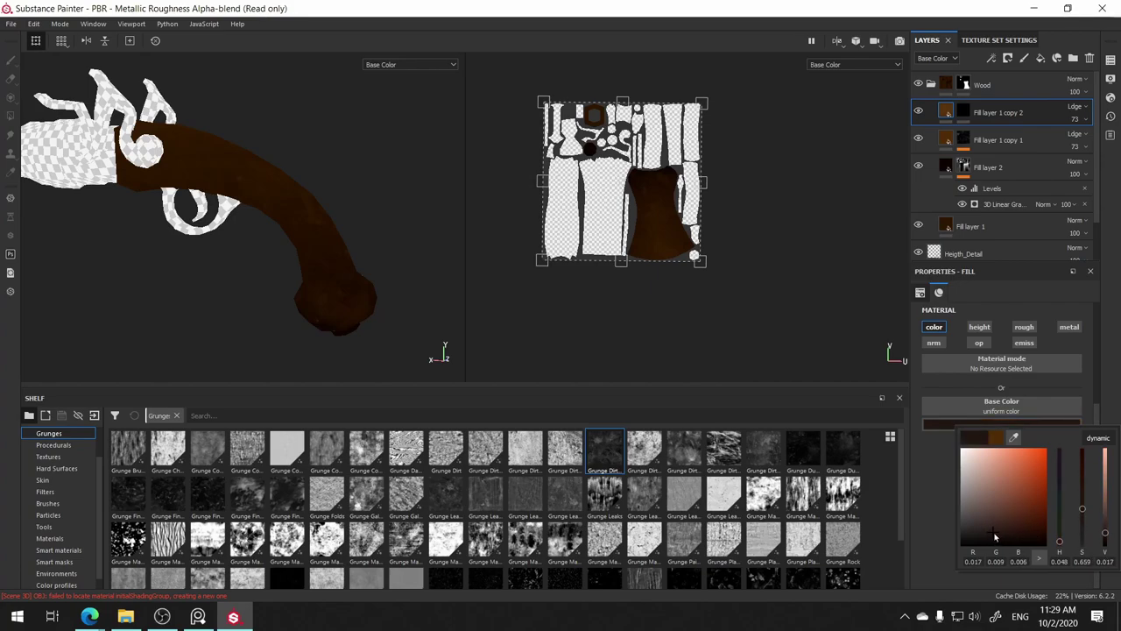
{"action": "left_click", "coordinate": [1013, 437]}
{"action": "left_click", "coordinate": [946, 225]}
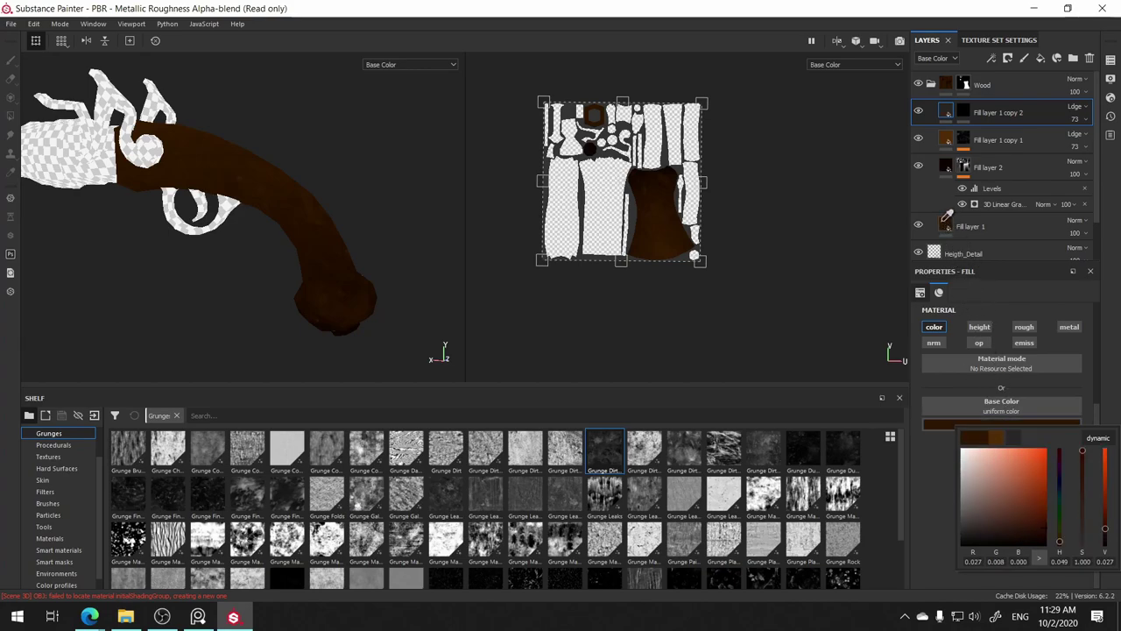
{"action": "left_click", "coordinate": [997, 530]}
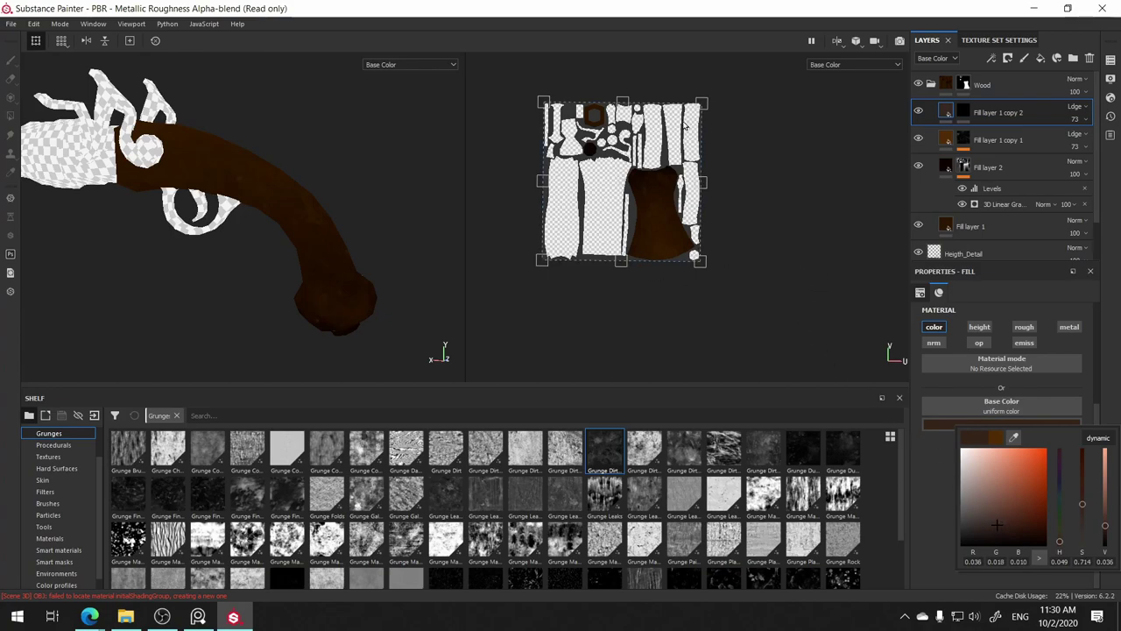
{"action": "left_click", "coordinate": [784, 24]}
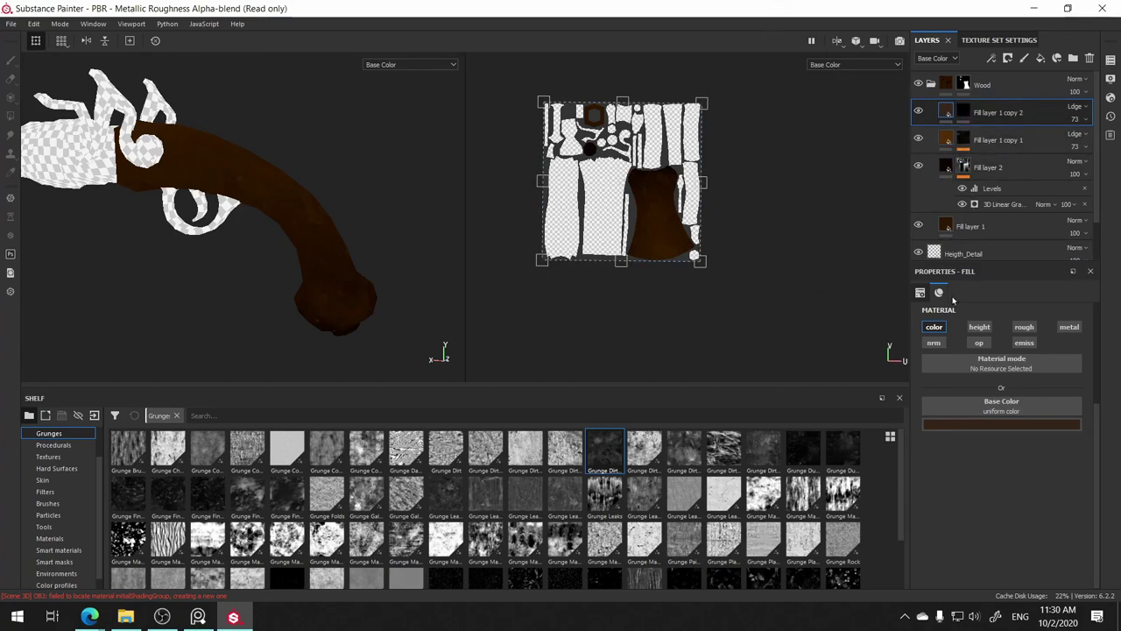
{"action": "left_click", "coordinate": [982, 423]}
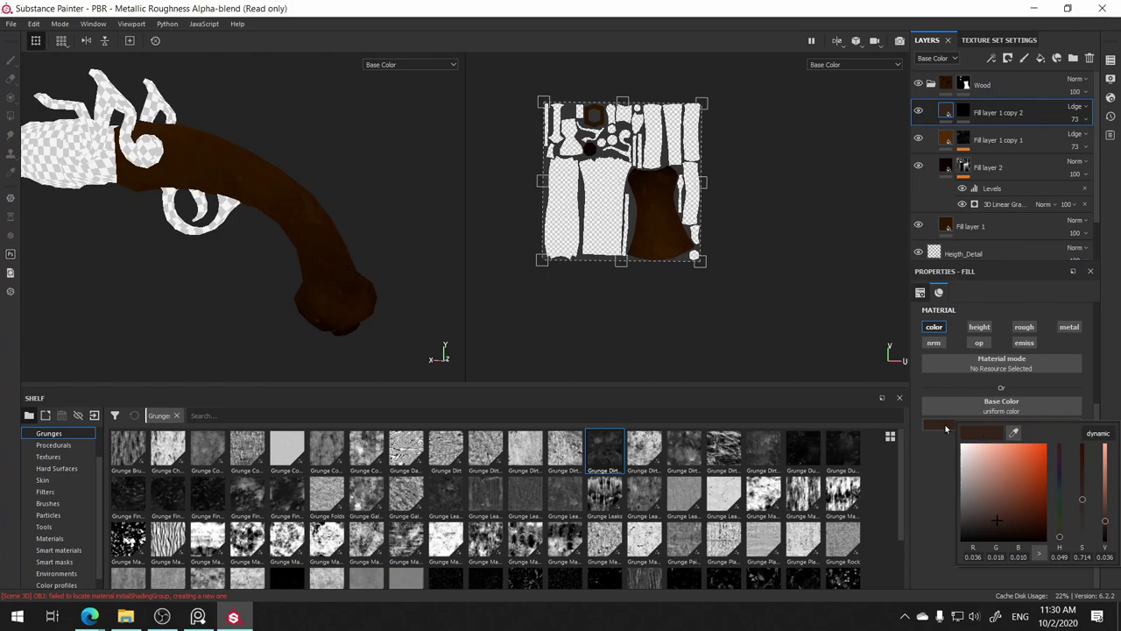
{"action": "left_click", "coordinate": [947, 428]}
{"action": "left_click", "coordinate": [964, 113]}
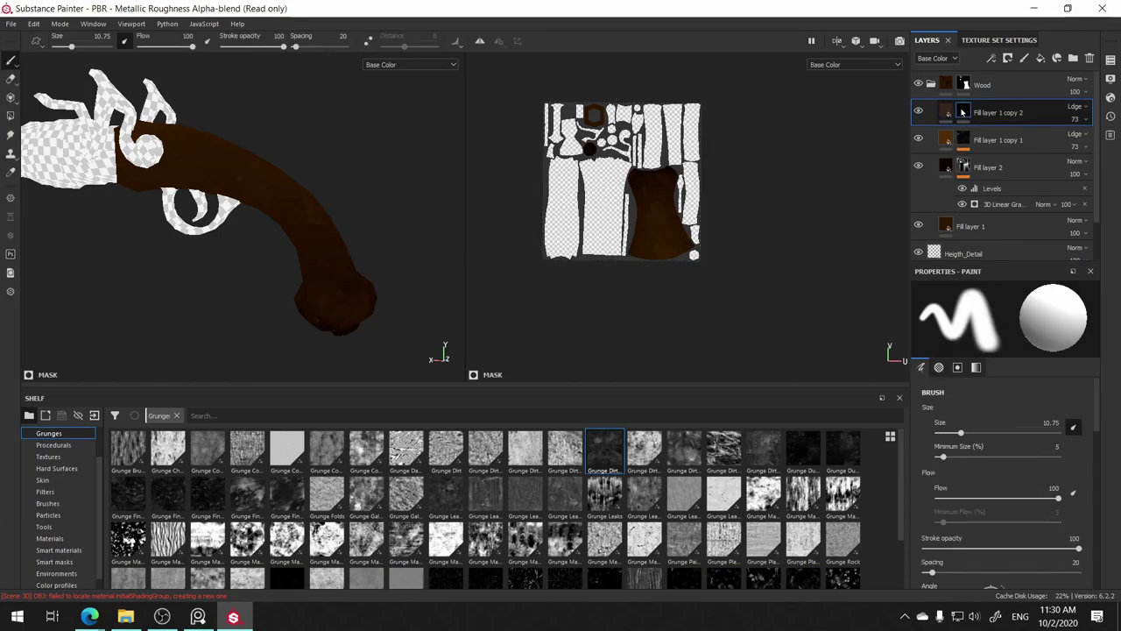
- Add a generator to Fill layer 1 copy 2's mask and set it to Curvature
{"action": "right_click", "coordinate": [963, 112]}
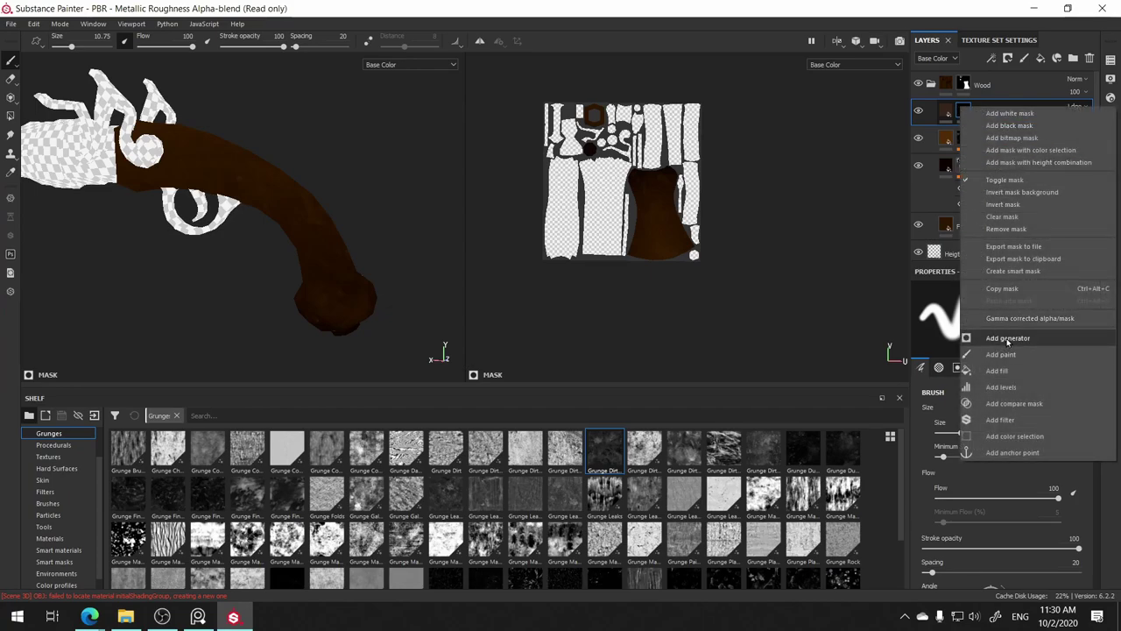
{"action": "left_click", "coordinate": [1007, 338]}
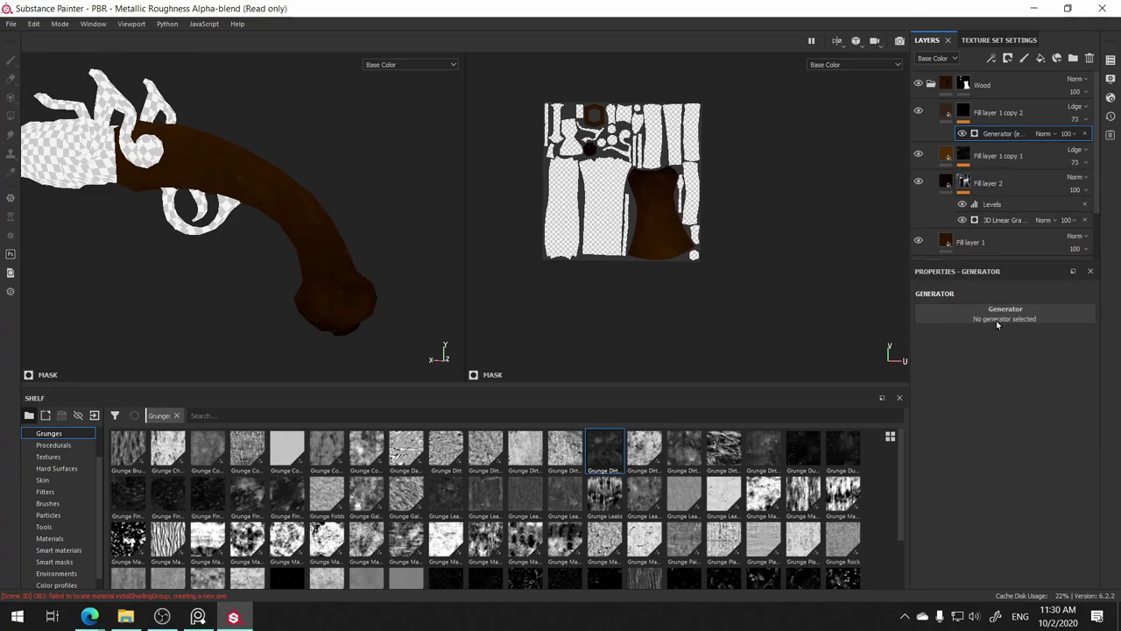
{"action": "left_click", "coordinate": [1001, 317]}
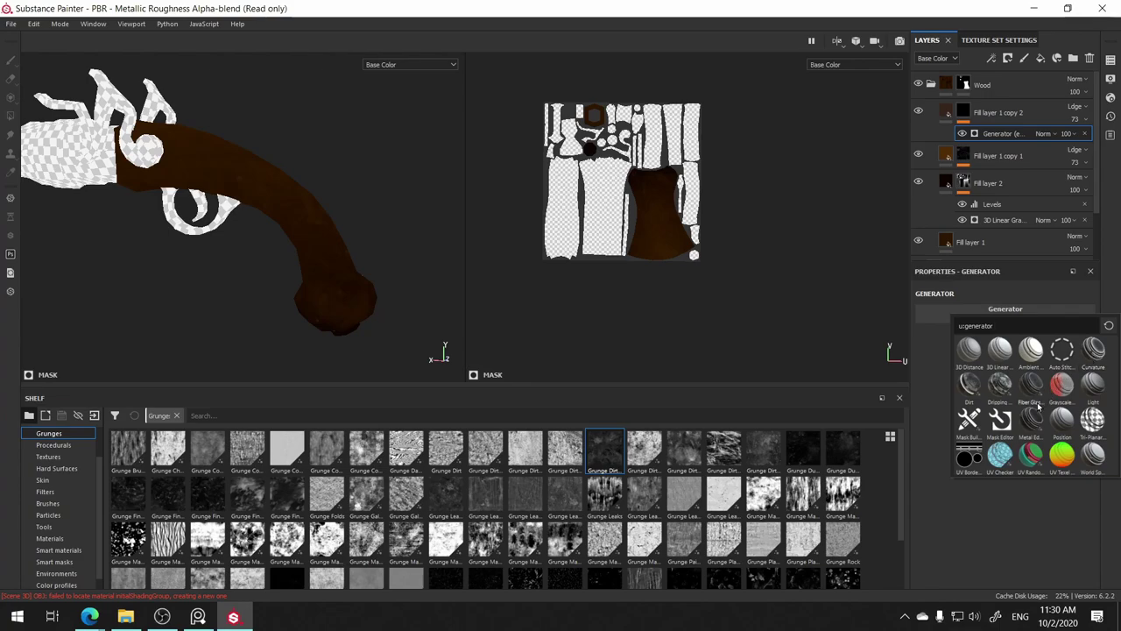
{"action": "left_click", "coordinate": [1094, 349]}
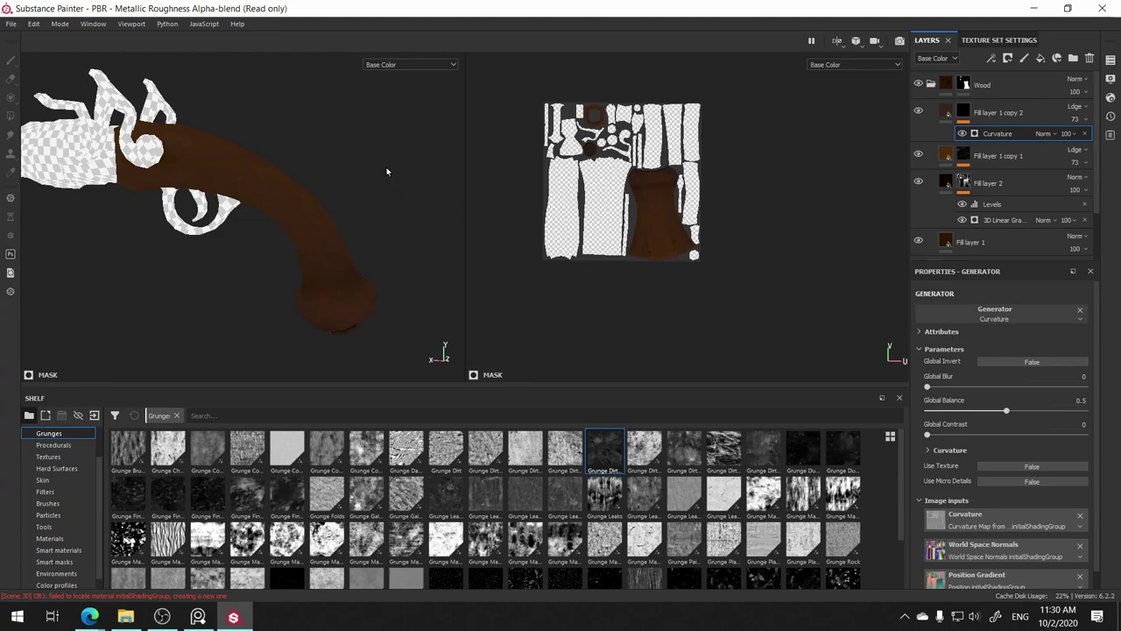
{"action": "mouse_move", "coordinate": [377, 172]}
{"action": "left_mouse_down", "text": "alt"}
{"action": "mouse_move", "coordinate": [330, 183]}
{"action": "mouse_move", "coordinate": [358, 178]}
{"action": "left_mouse_up", "text": "alt"}
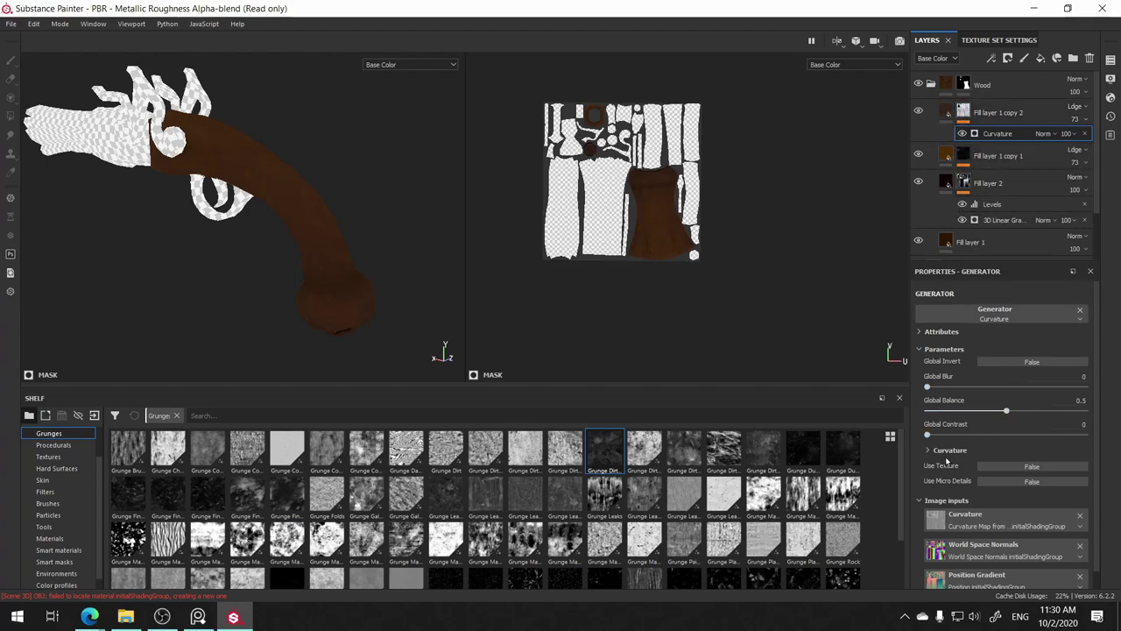
- Lower the Curvature generator's Huge, Big, Large (0.06), Medium (0.05) and Soft values
{"action": "left_click", "coordinate": [963, 112]}
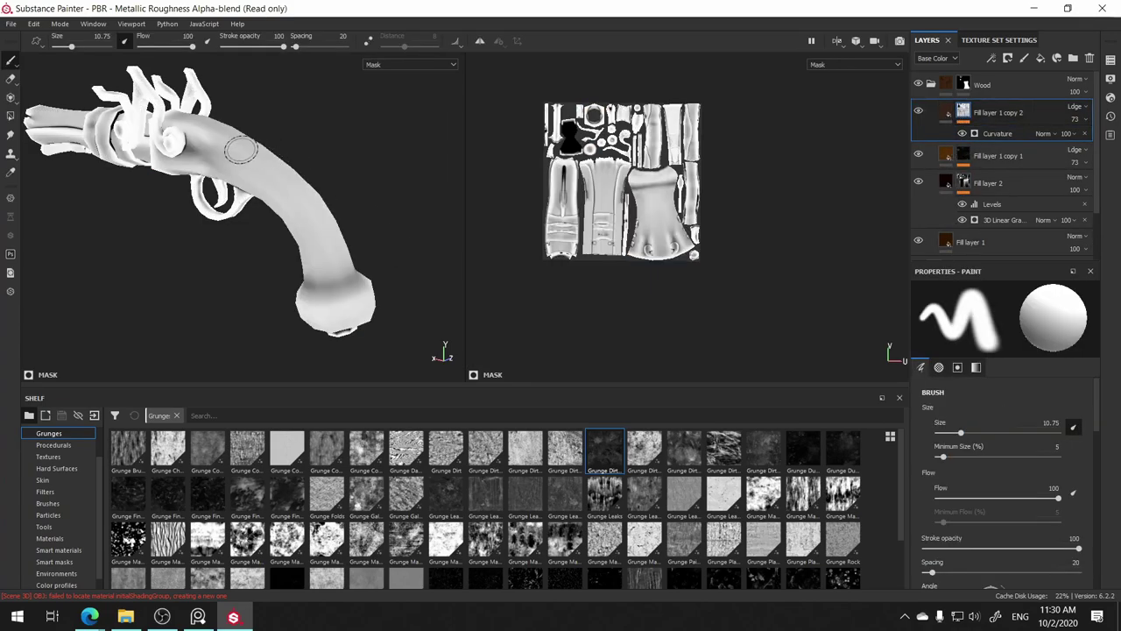
{"action": "left_click_drag", "start_coordinate": [254, 149], "coordinate": [325, 106], "text": "alt"}
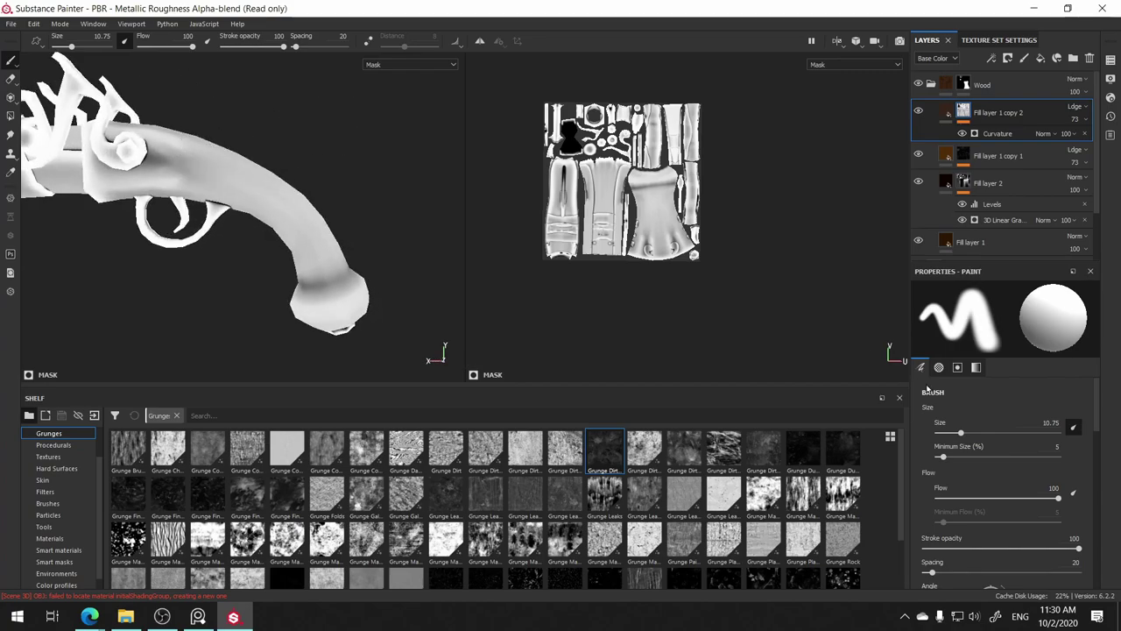
{"action": "left_click", "coordinate": [995, 133]}
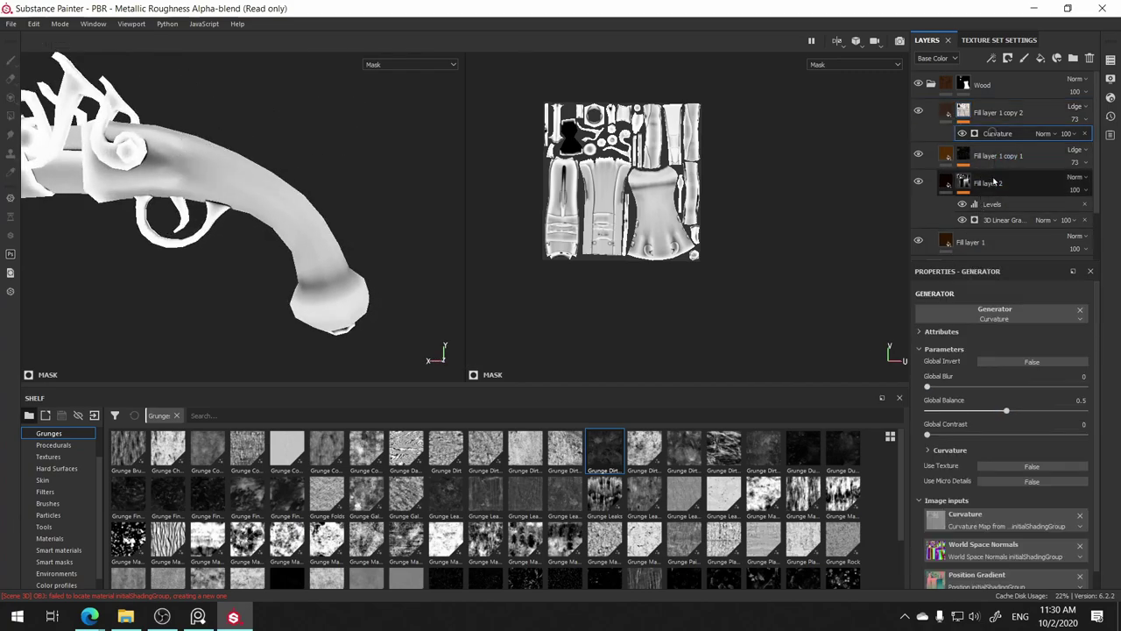
{"action": "left_click", "coordinate": [953, 450]}
{"action": "scroll", "coordinate": [1095, 456], "scroll_direction": "down", "scroll_amount": 1}
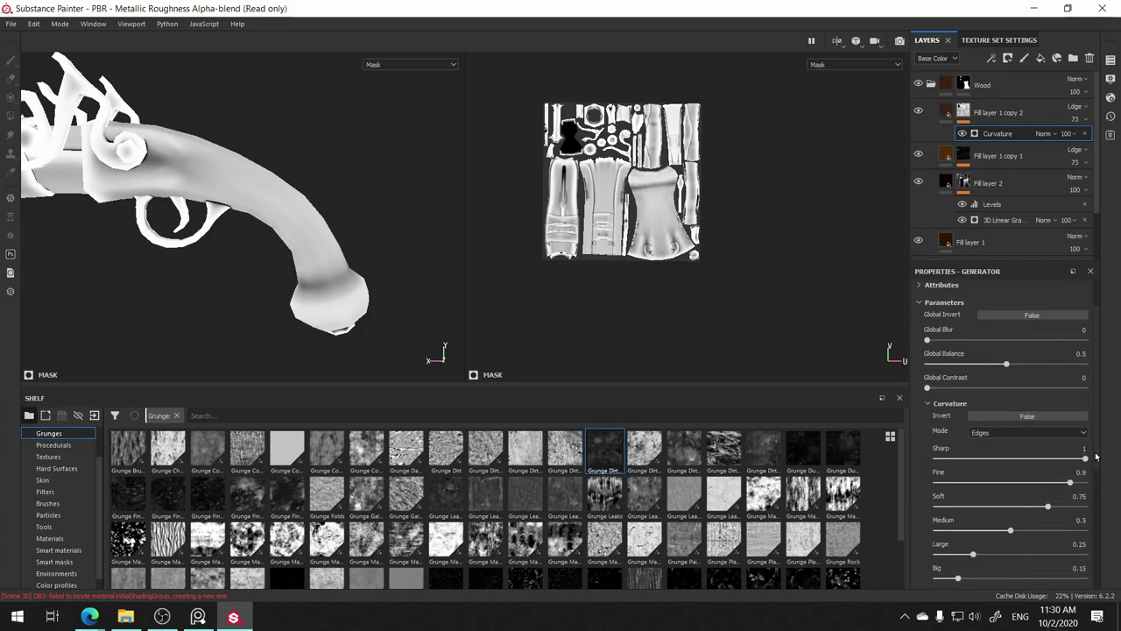
{"action": "scroll", "coordinate": [1095, 455], "scroll_direction": "down", "scroll_amount": 2}
{"action": "left_click", "coordinate": [950, 505]}
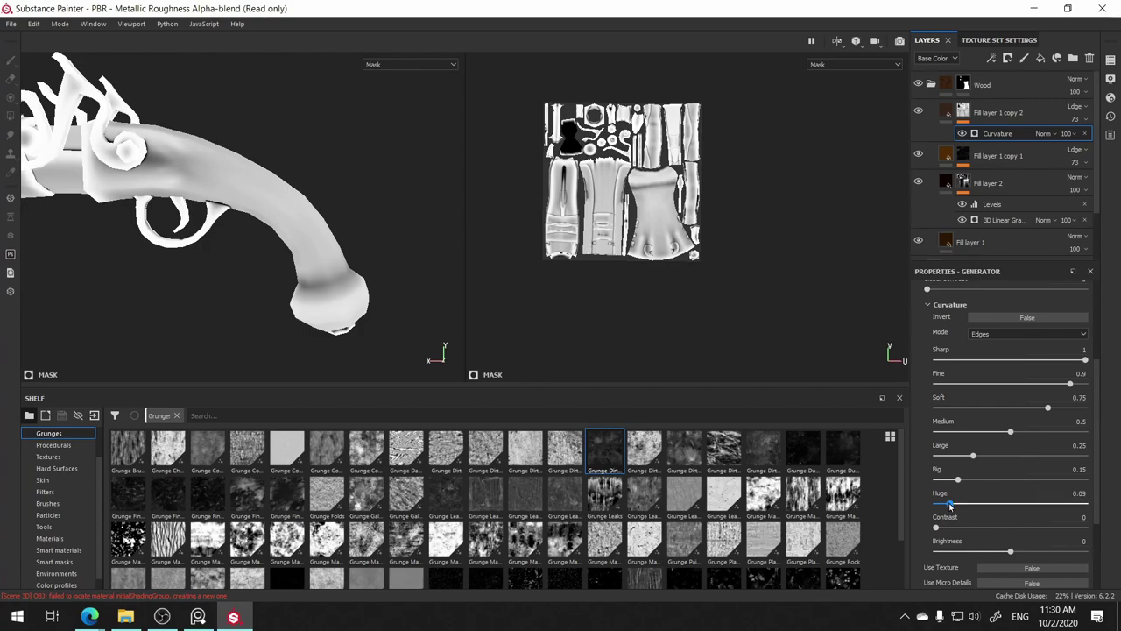
{"action": "left_click_drag", "start_coordinate": [951, 506], "coordinate": [975, 507]}
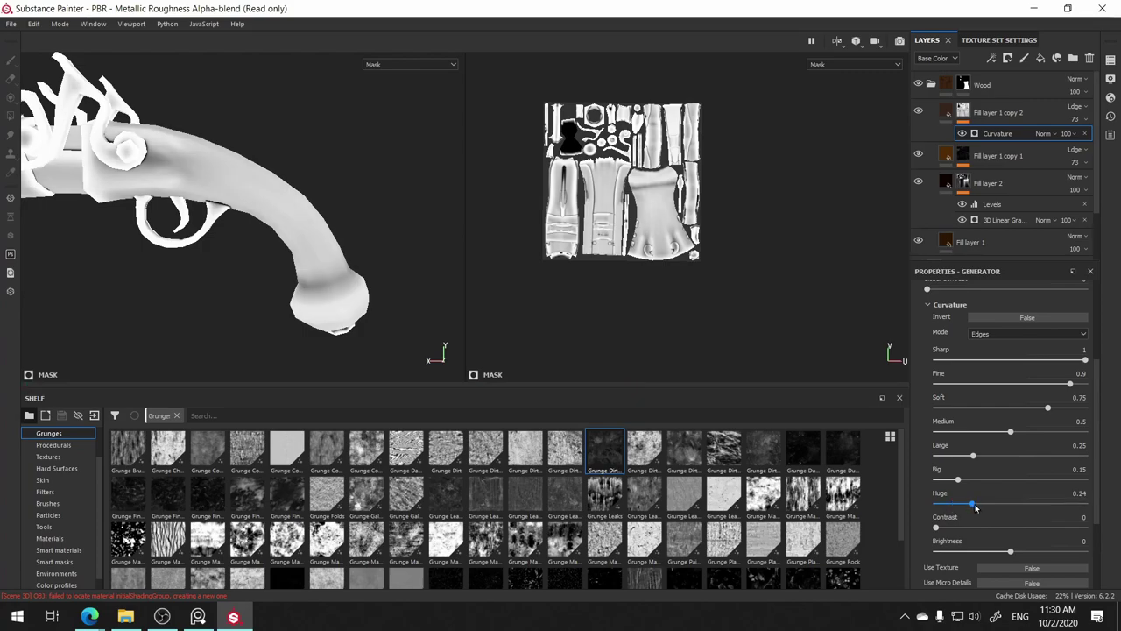
{"action": "left_click_drag", "start_coordinate": [974, 507], "coordinate": [970, 505]}
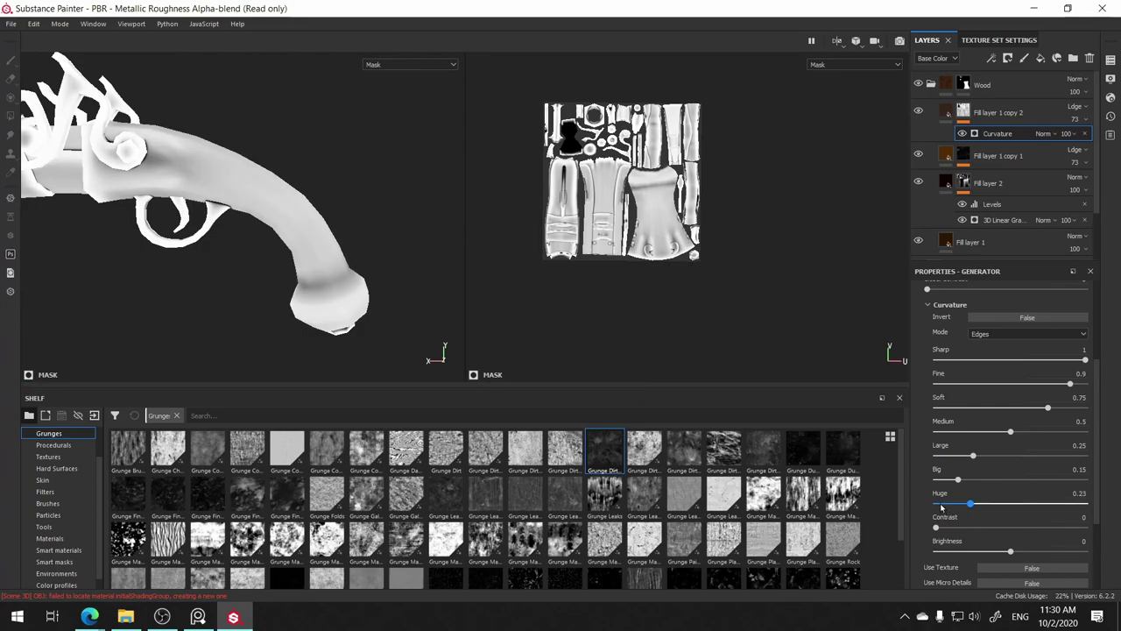
{"action": "left_click", "coordinate": [942, 506]}
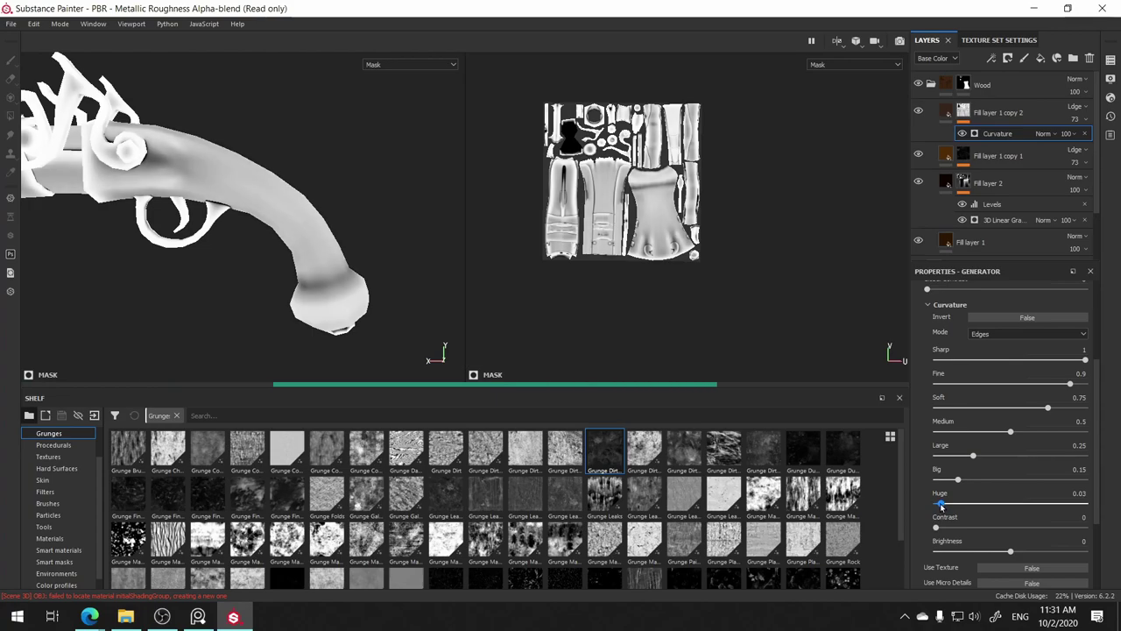
{"action": "mouse_move", "coordinate": [957, 480]}
{"action": "left_mouse_down"}
{"action": "mouse_move", "coordinate": [943, 481]}
{"action": "mouse_move", "coordinate": [961, 473]}
{"action": "left_mouse_up"}
{"action": "left_click", "coordinate": [945, 456]}
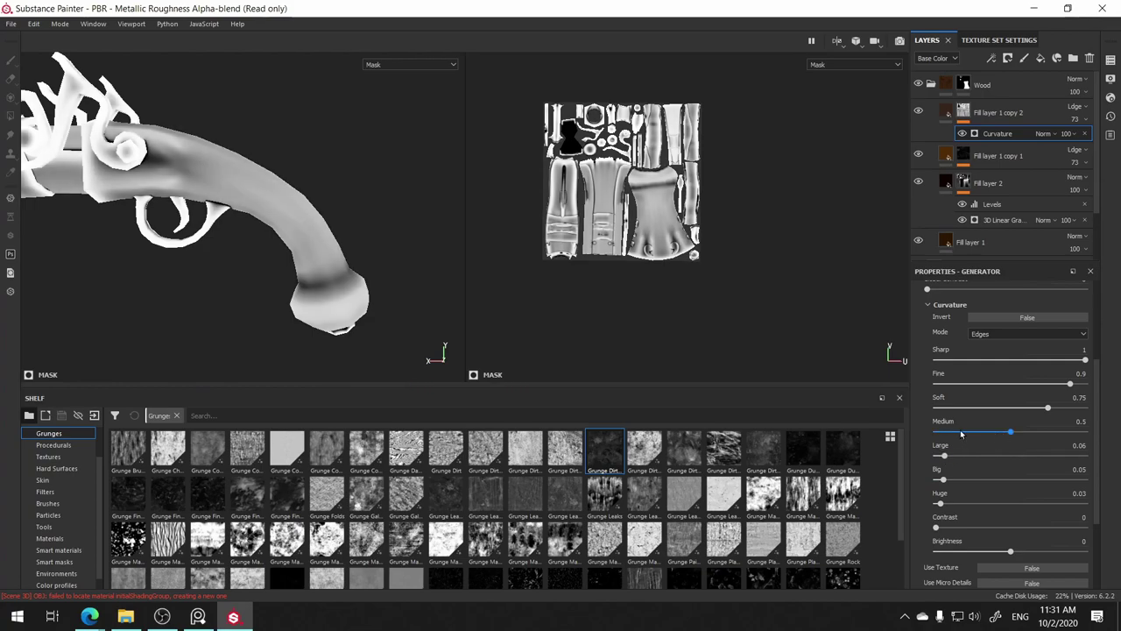
{"action": "left_click", "coordinate": [960, 432]}
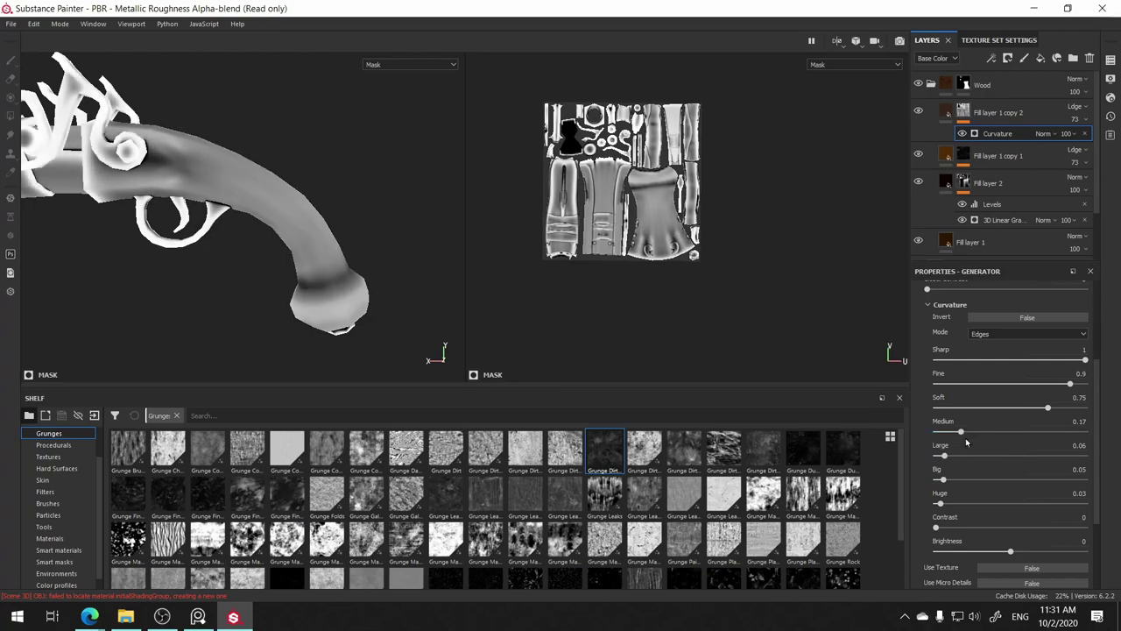
{"action": "left_click", "coordinate": [943, 432]}
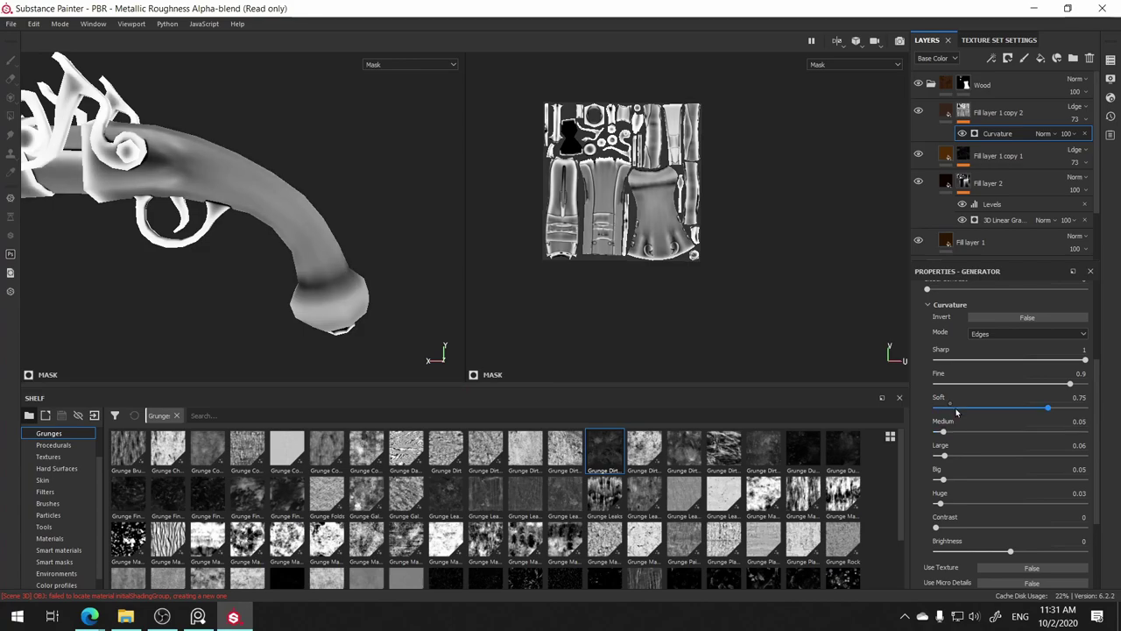
{"action": "left_click", "coordinate": [955, 408]}
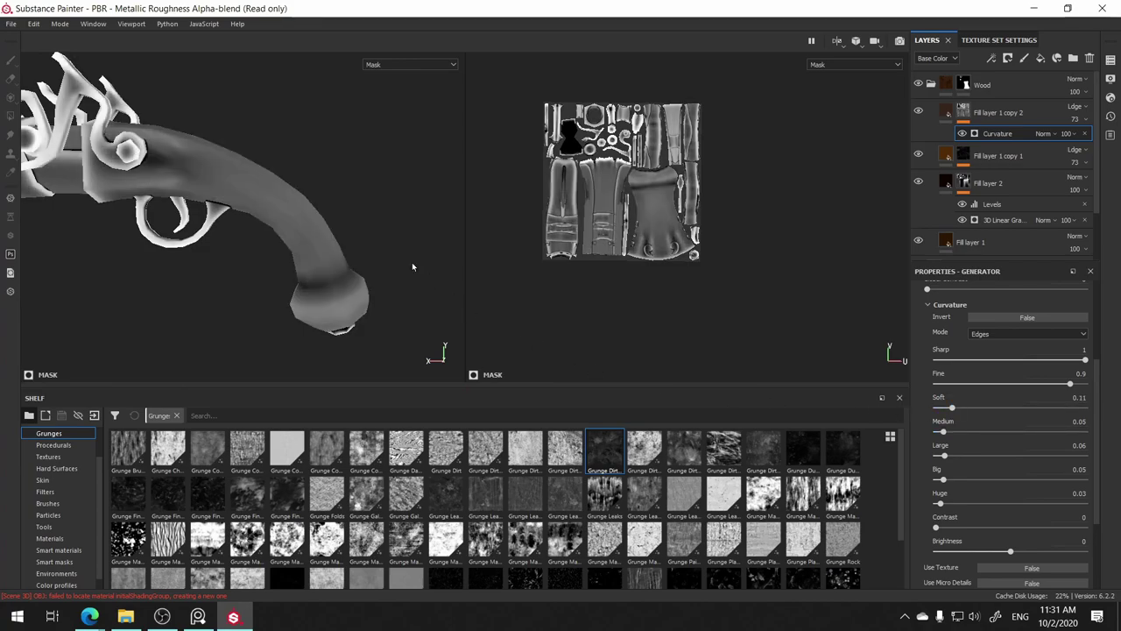
- Refine the curvature: lower Fine, Huge to 0, Brightness −0.66, Soft settling at 0.09
{"action": "left_click_drag", "start_coordinate": [328, 139], "coordinate": [263, 165], "text": "alt"}
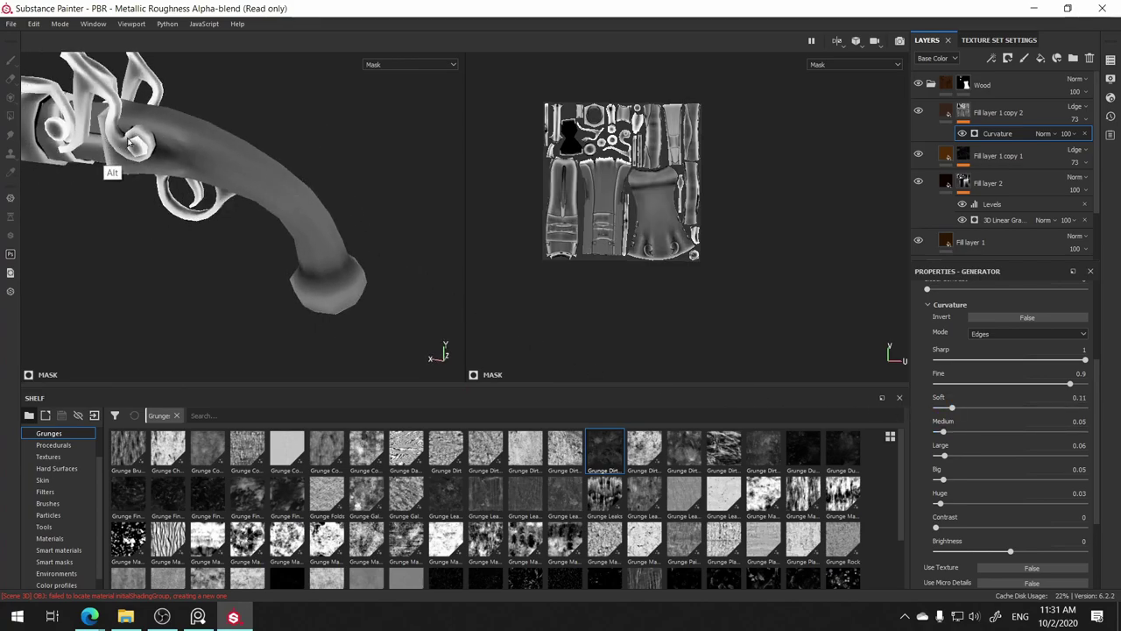
{"action": "left_click_drag", "start_coordinate": [952, 408], "coordinate": [945, 408]}
{"action": "mouse_move", "coordinate": [1070, 383]}
{"action": "left_mouse_down"}
{"action": "mouse_move", "coordinate": [1016, 384]}
{"action": "mouse_move", "coordinate": [1035, 385]}
{"action": "left_mouse_up"}
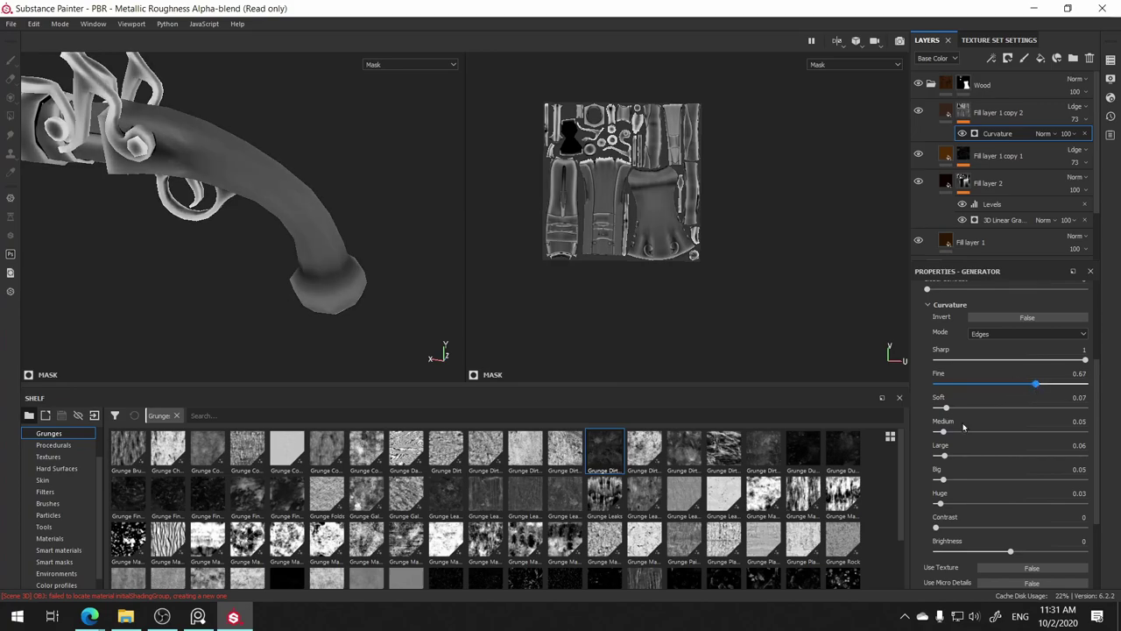
{"action": "mouse_move", "coordinate": [308, 261]}
{"action": "left_mouse_down", "text": "alt"}
{"action": "mouse_move", "coordinate": [284, 255]}
{"action": "mouse_move", "coordinate": [316, 252]}
{"action": "mouse_move", "coordinate": [420, 288]}
{"action": "left_mouse_up", "text": "alt"}
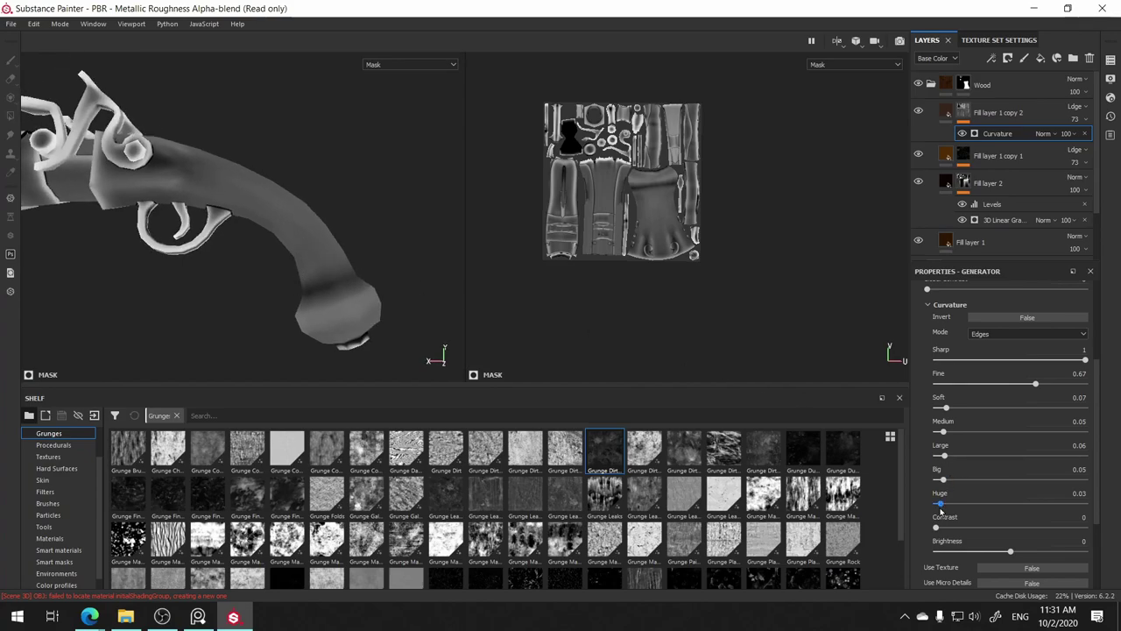
{"action": "left_click_drag", "start_coordinate": [937, 504], "coordinate": [934, 505]}
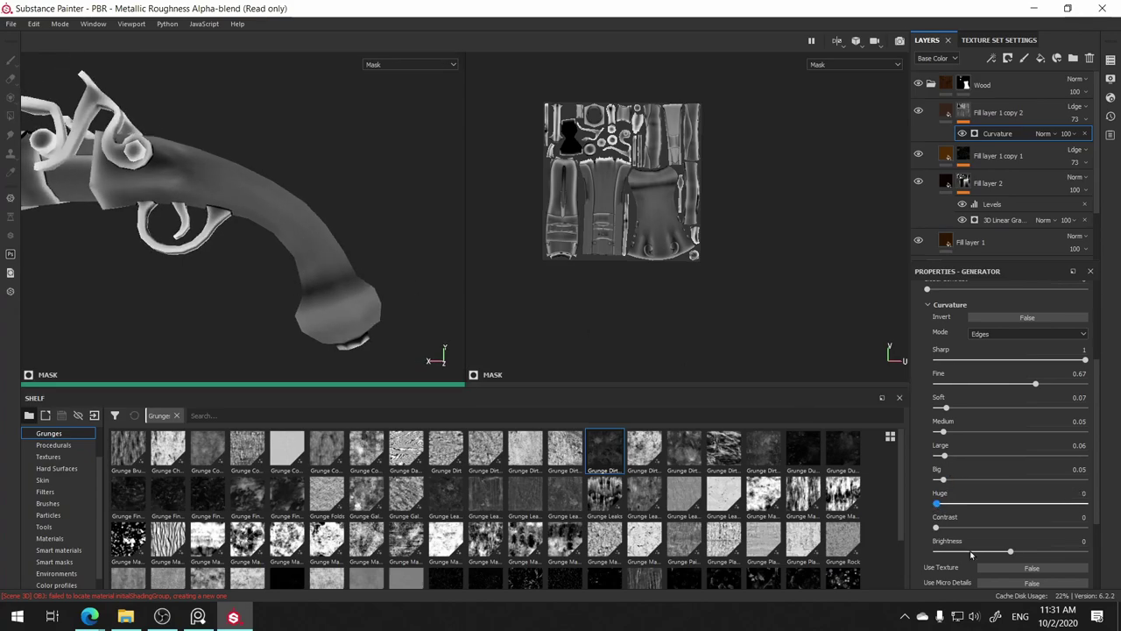
{"action": "left_click_drag", "start_coordinate": [1010, 551], "coordinate": [961, 554]}
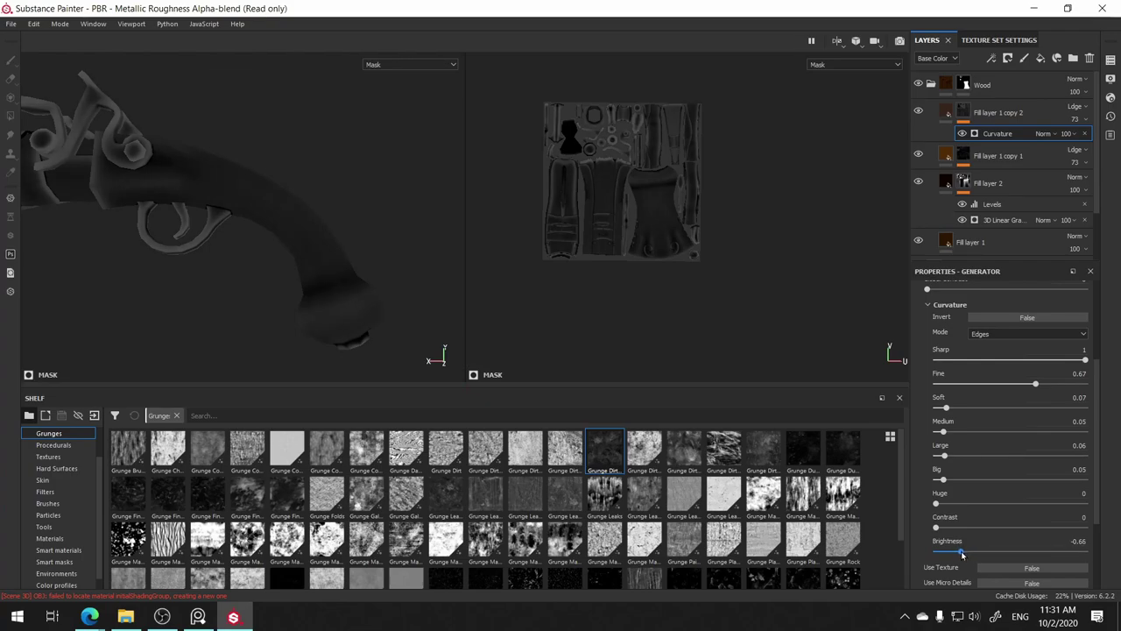
{"action": "left_click_drag", "start_coordinate": [375, 171], "coordinate": [358, 209], "text": "alt"}
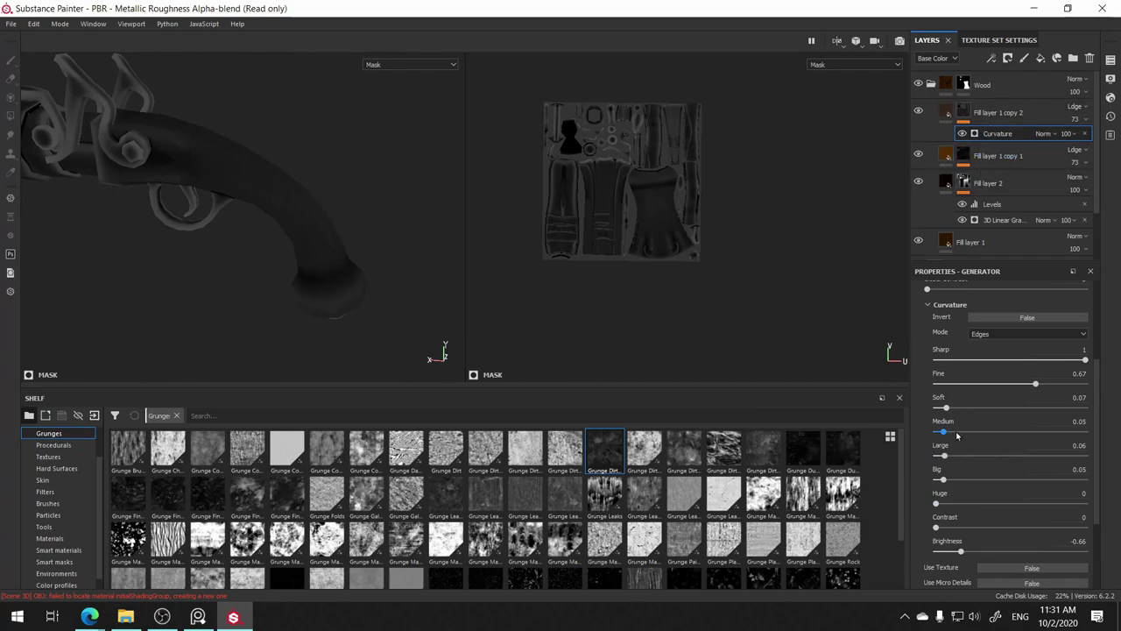
{"action": "left_click_drag", "start_coordinate": [945, 408], "coordinate": [945, 408]}
{"action": "left_click", "coordinate": [950, 408]}
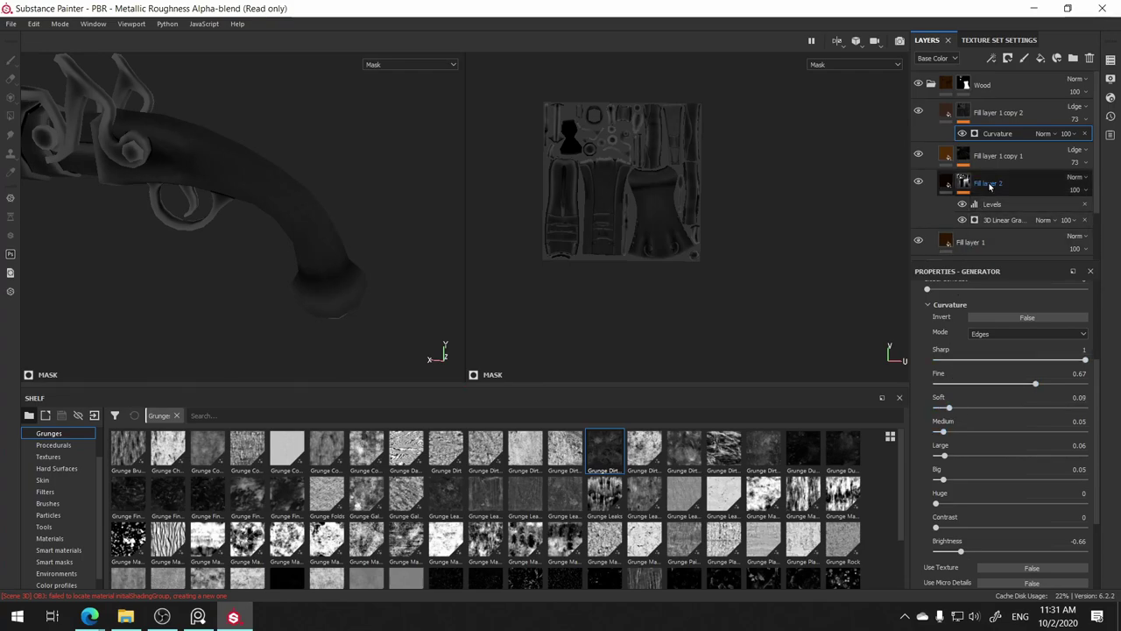
- Add a Levels effect above Curvature and lower its white point to brighten the mask
{"action": "right_click", "coordinate": [992, 134]}
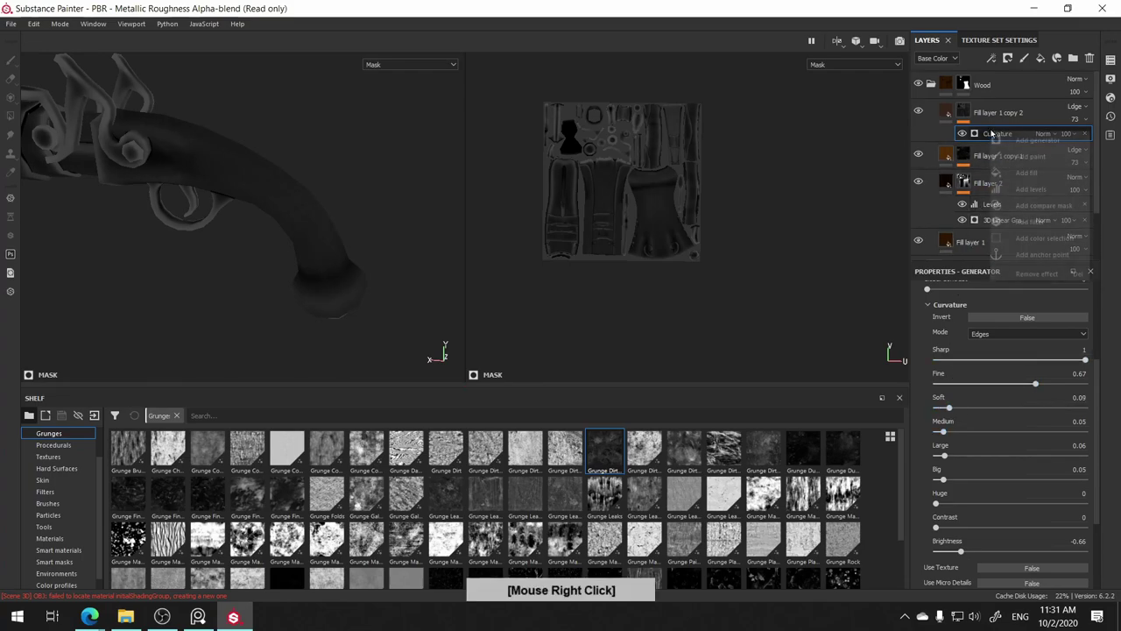
{"action": "left_click", "coordinate": [1031, 189]}
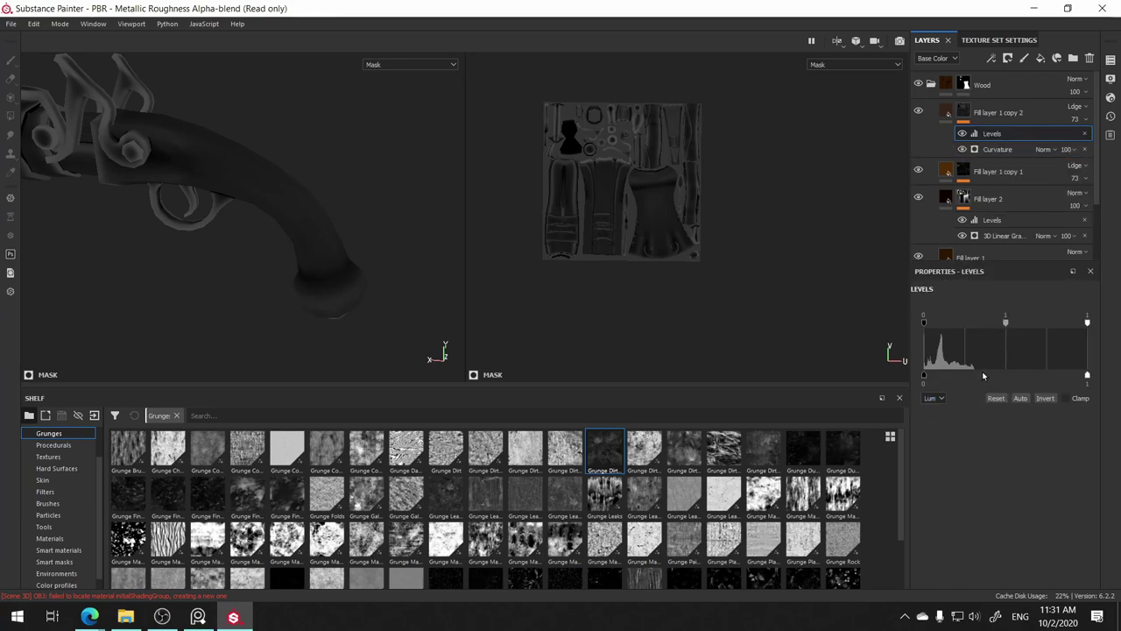
{"action": "left_click_drag", "start_coordinate": [1086, 323], "coordinate": [942, 324]}
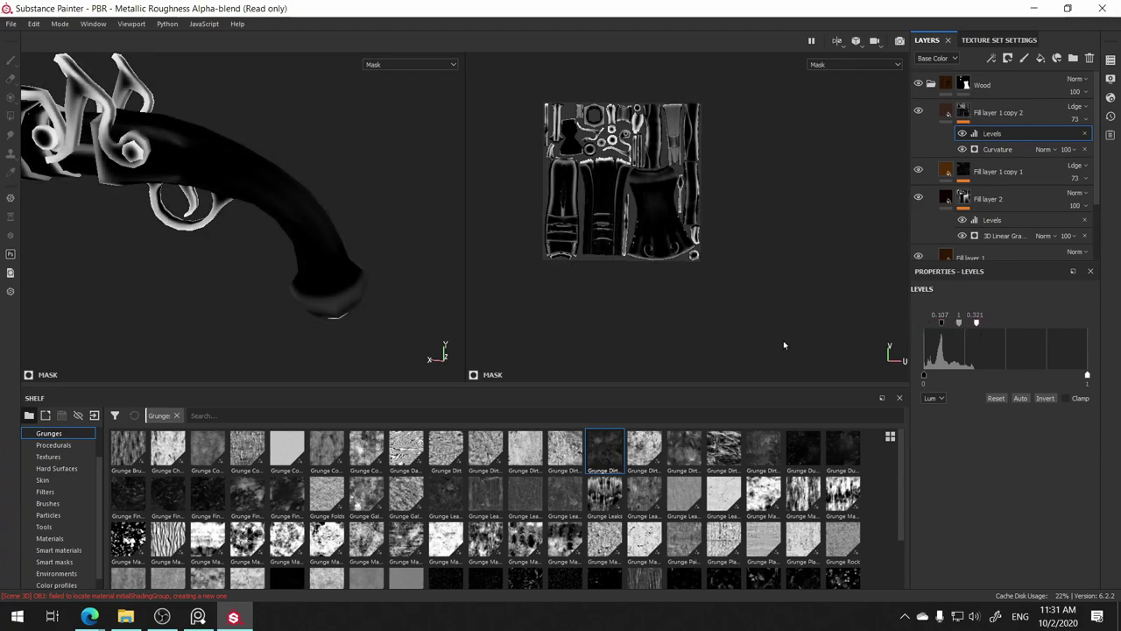
{"action": "mouse_move", "coordinate": [296, 137]}
{"action": "left_mouse_down", "text": "alt"}
{"action": "mouse_move", "coordinate": [338, 168]}
{"action": "mouse_move", "coordinate": [298, 165]}
{"action": "left_mouse_up", "text": "alt"}
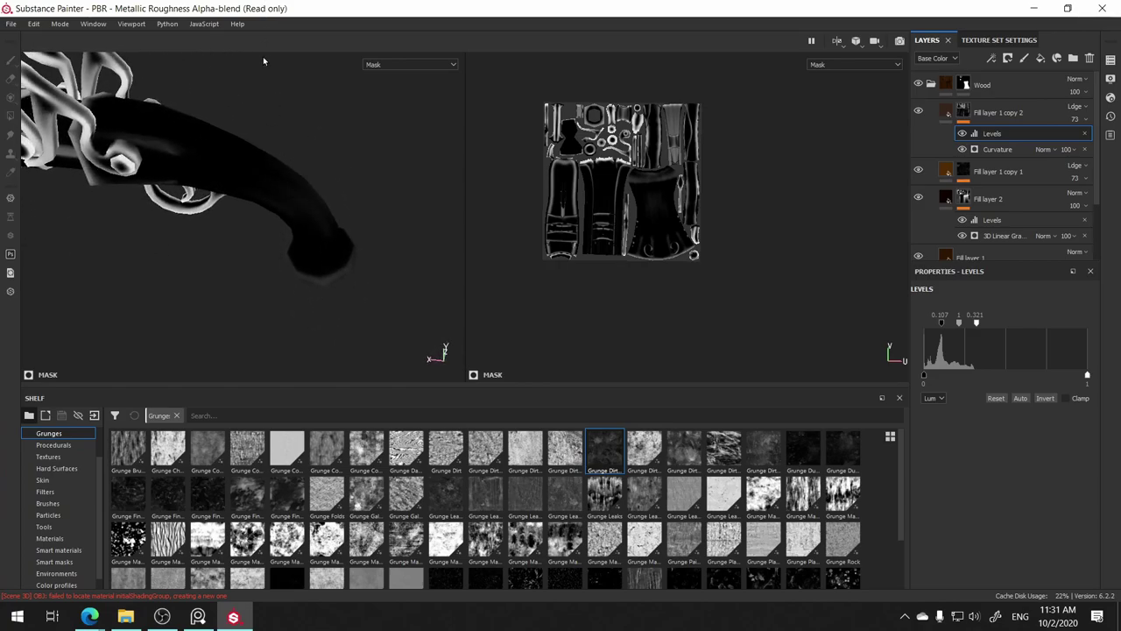
{"action": "mouse_move", "coordinate": [246, 100]}
{"action": "left_mouse_down", "text": "alt"}
{"action": "mouse_move", "coordinate": [393, 163]}
{"action": "mouse_move", "coordinate": [408, 132]}
{"action": "mouse_move", "coordinate": [385, 123]}
{"action": "left_mouse_up", "text": "alt"}
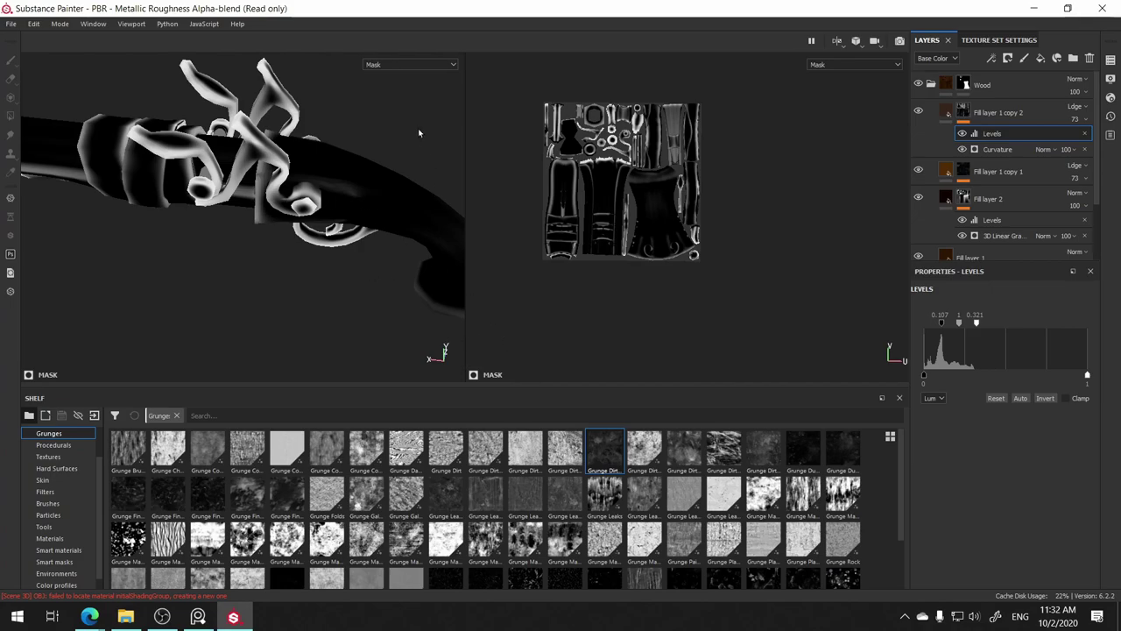
{"action": "left_click_drag", "start_coordinate": [358, 315], "coordinate": [400, 262], "text": "alt"}
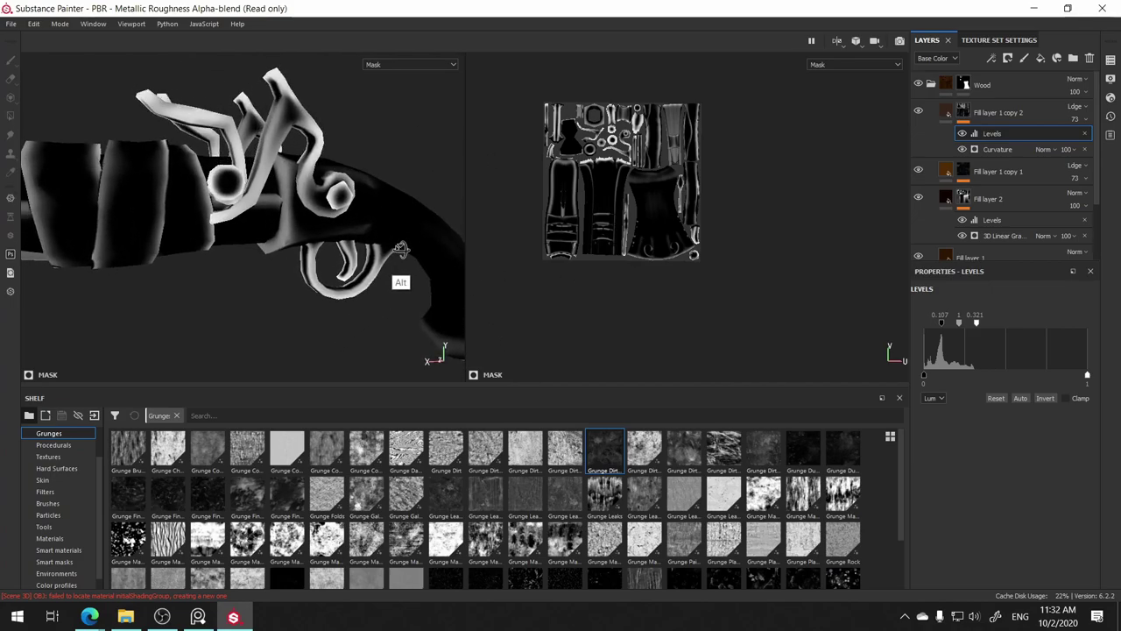
- Delete the Curvature and Levels effects, leaving the mask fully black
{"action": "left_click", "coordinate": [998, 153]}
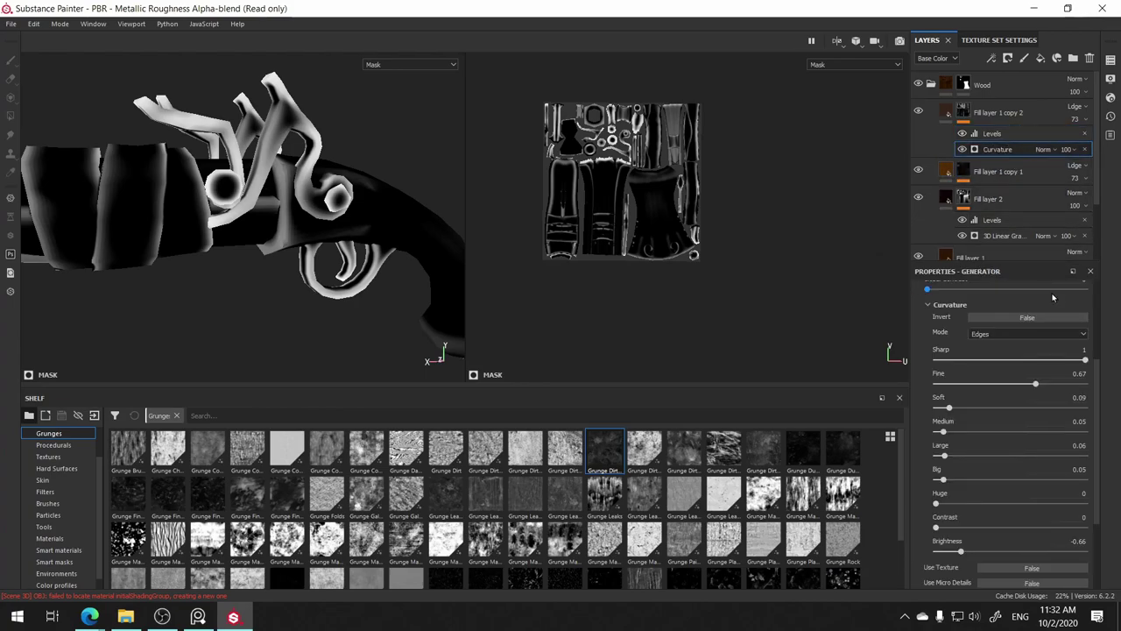
{"action": "scroll", "coordinate": [1090, 333], "scroll_direction": "up", "scroll_amount": 3}
{"action": "scroll", "coordinate": [1090, 332], "scroll_direction": "up", "scroll_amount": 2}
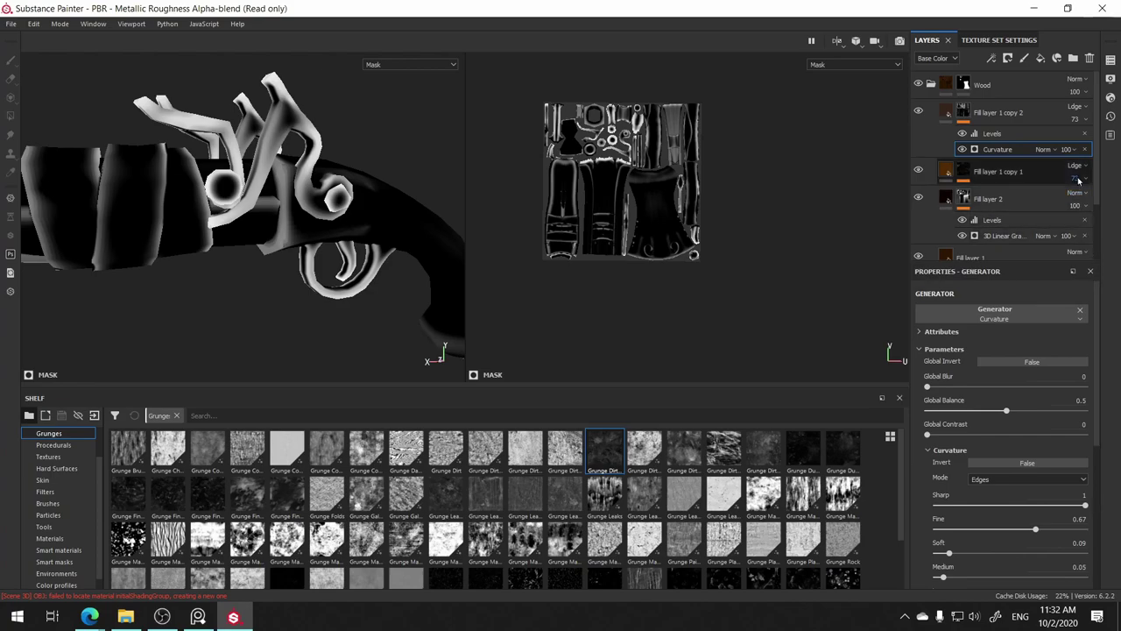
{"action": "left_click", "coordinate": [1085, 149]}
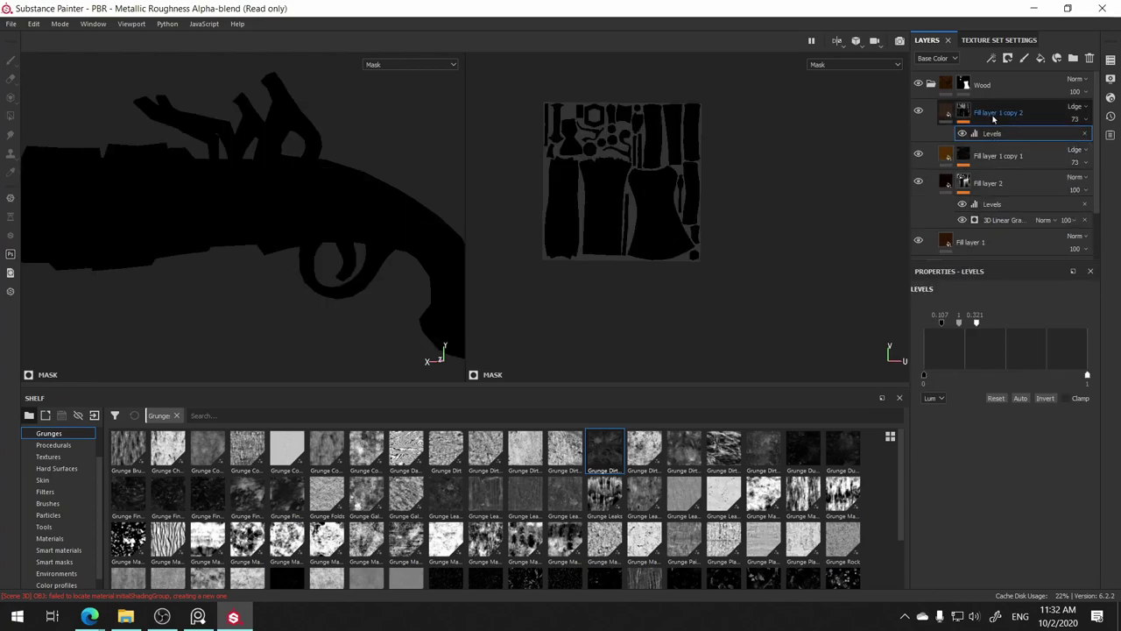
{"action": "left_click", "coordinate": [1084, 133]}
{"action": "left_click", "coordinate": [964, 111]}
{"action": "right_click", "coordinate": [965, 111]}
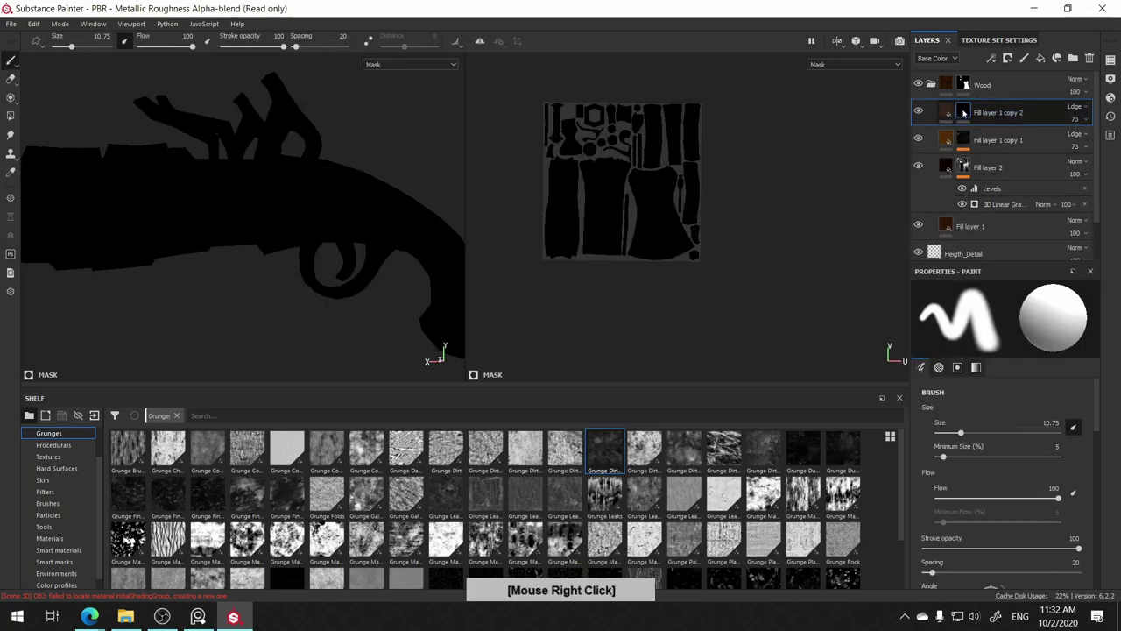
- Add a Mask Editor generator to the mask and set Curvature Opacity to about 0.15
{"action": "left_click", "coordinate": [1019, 348]}
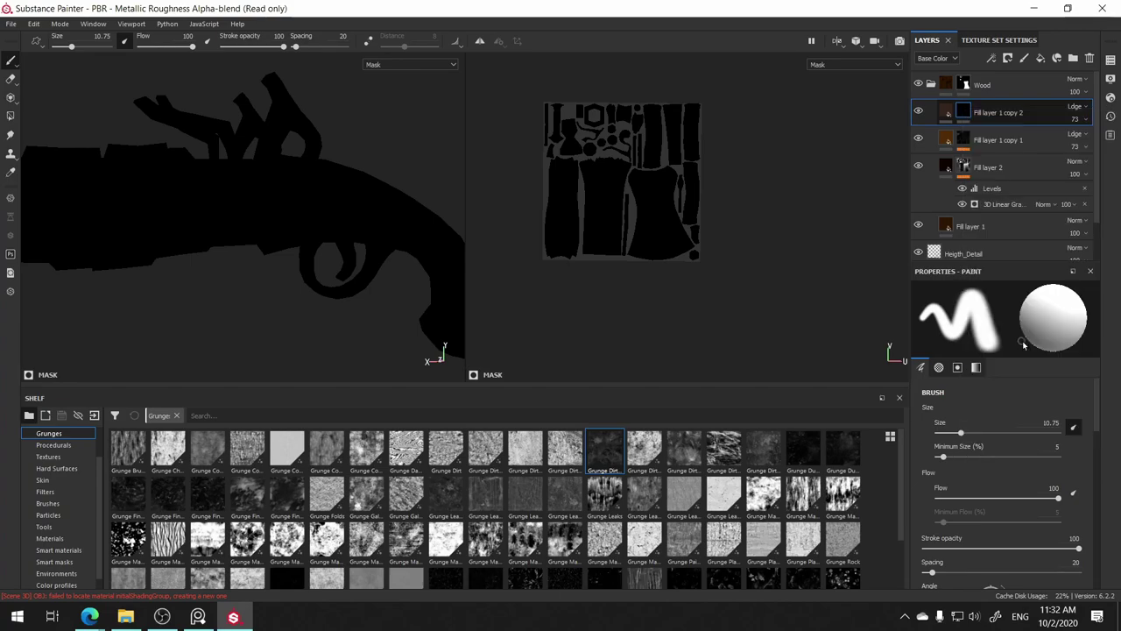
{"action": "left_click", "coordinate": [999, 312]}
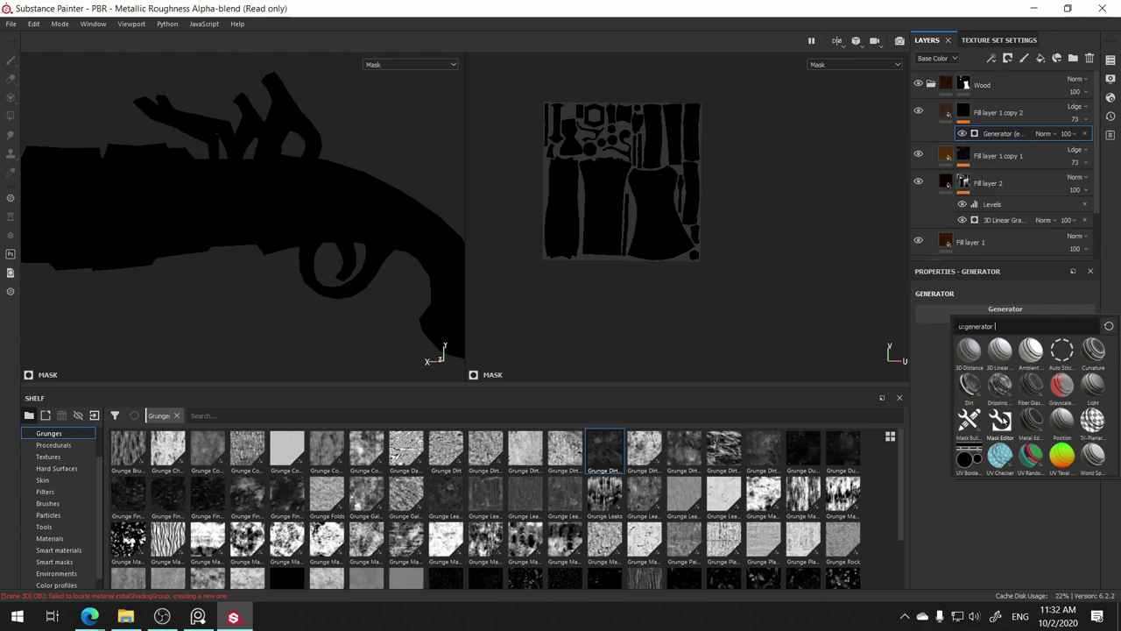
{"action": "left_click", "coordinate": [999, 420]}
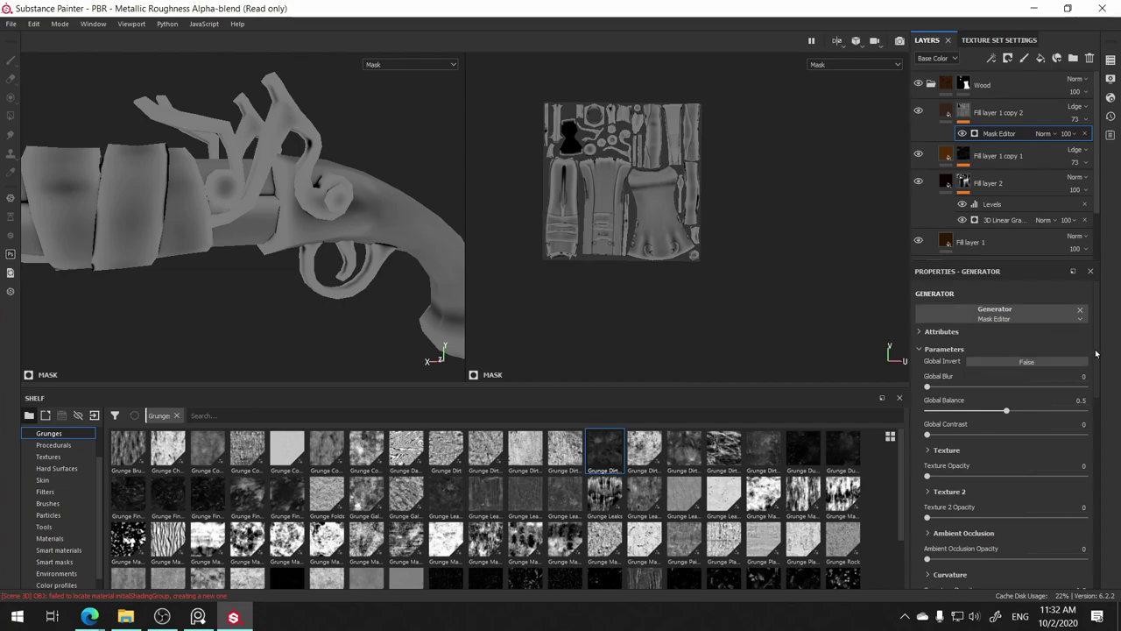
{"action": "left_click_drag", "start_coordinate": [1091, 362], "coordinate": [1093, 445]}
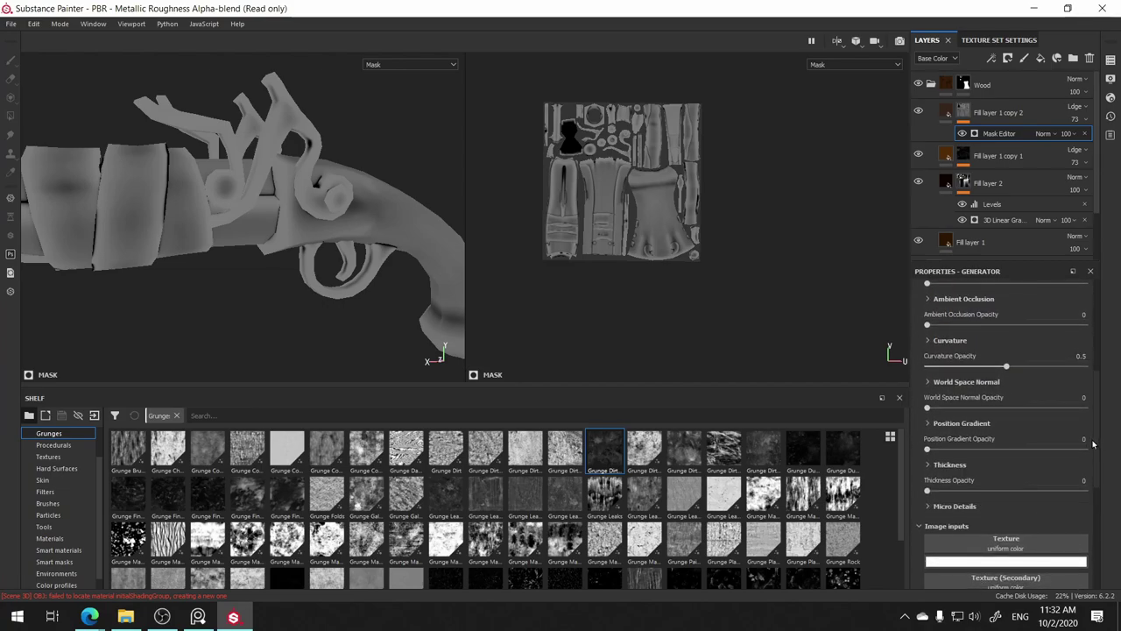
{"action": "left_click_drag", "start_coordinate": [1006, 367], "coordinate": [1001, 367]}
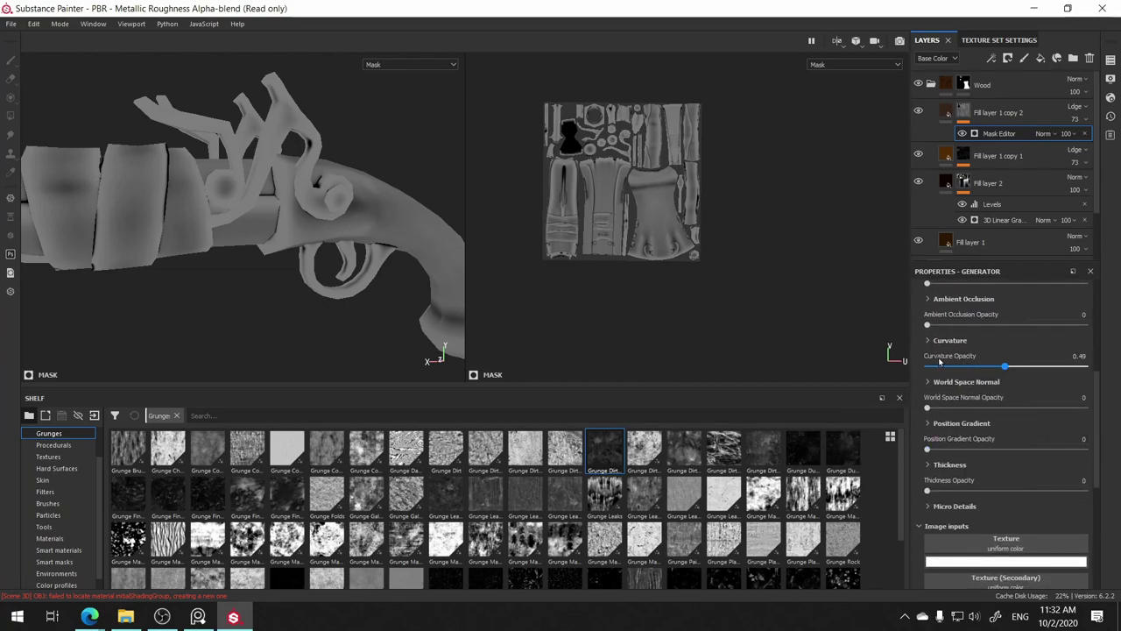
{"action": "left_click", "coordinate": [937, 366]}
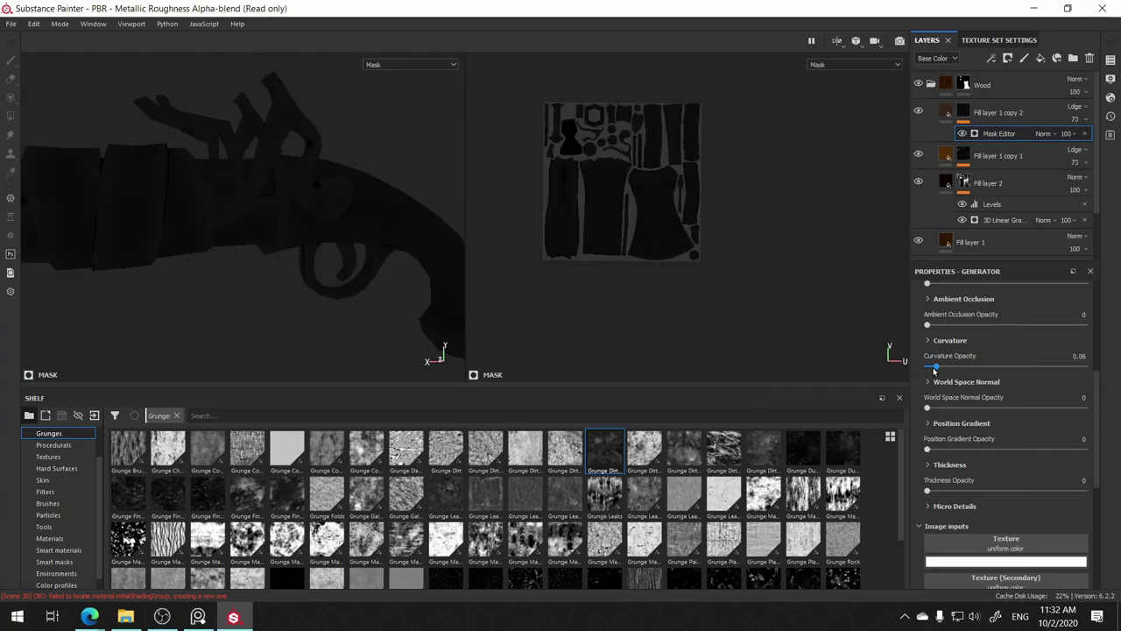
{"action": "left_click_drag", "start_coordinate": [937, 366], "coordinate": [957, 368]}
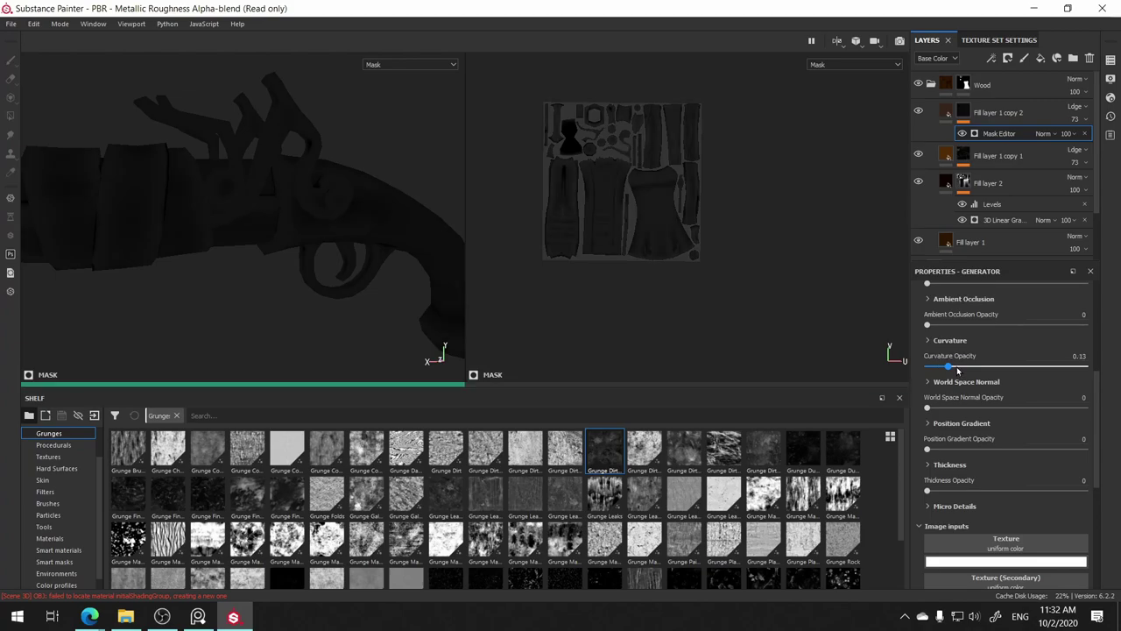
{"action": "left_click", "coordinate": [953, 370]}
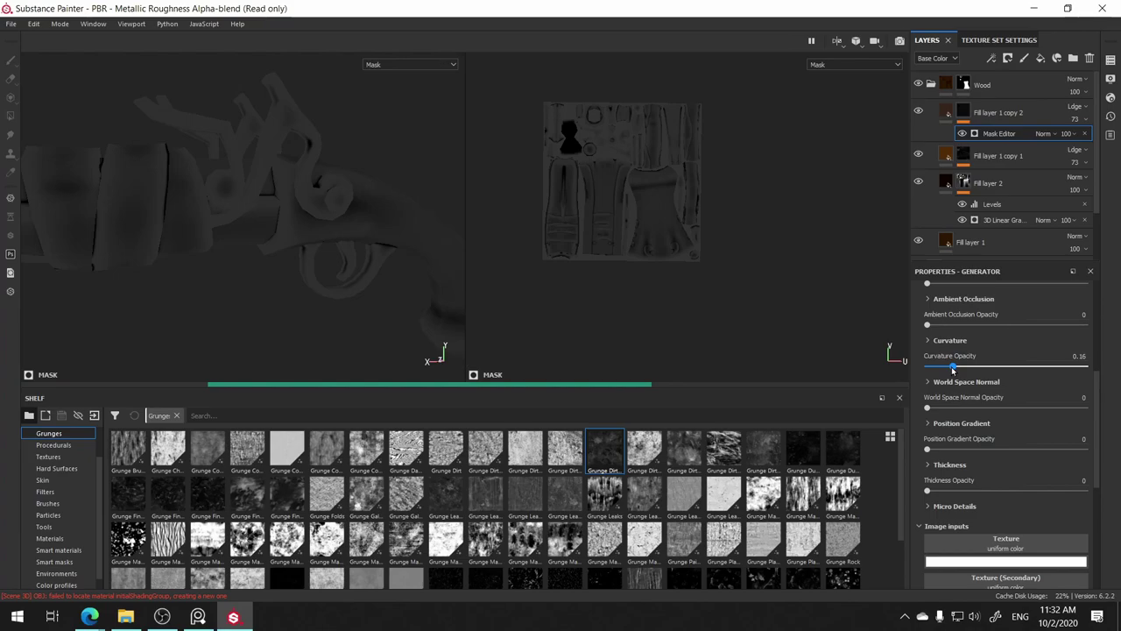
{"action": "scroll", "coordinate": [1004, 391], "scroll_direction": "up", "scroll_amount": 5}
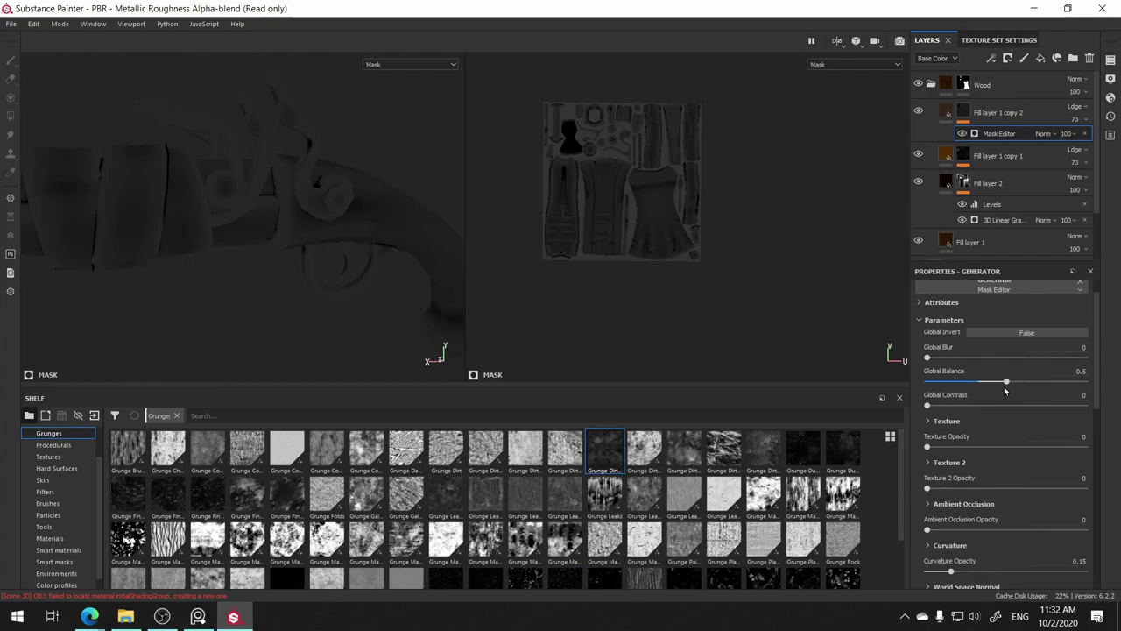
- Set the Mask Editor's Global Balance to 0.49 and Global Contrast to about 0.16
{"action": "left_click_drag", "start_coordinate": [1006, 382], "coordinate": [1050, 382]}
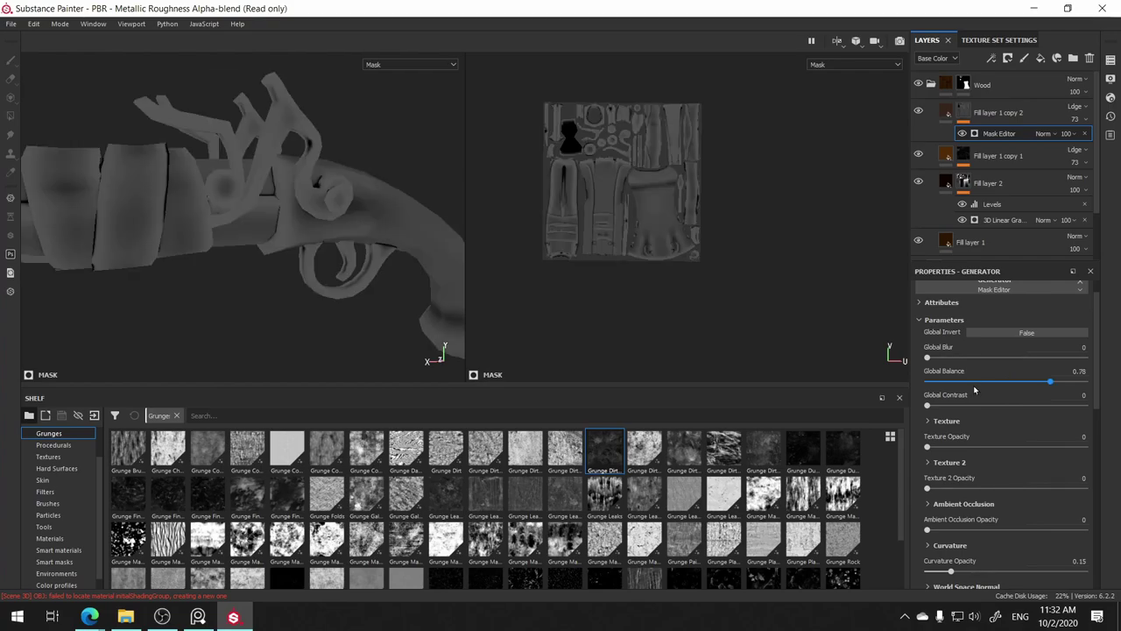
{"action": "left_click", "coordinate": [973, 390]}
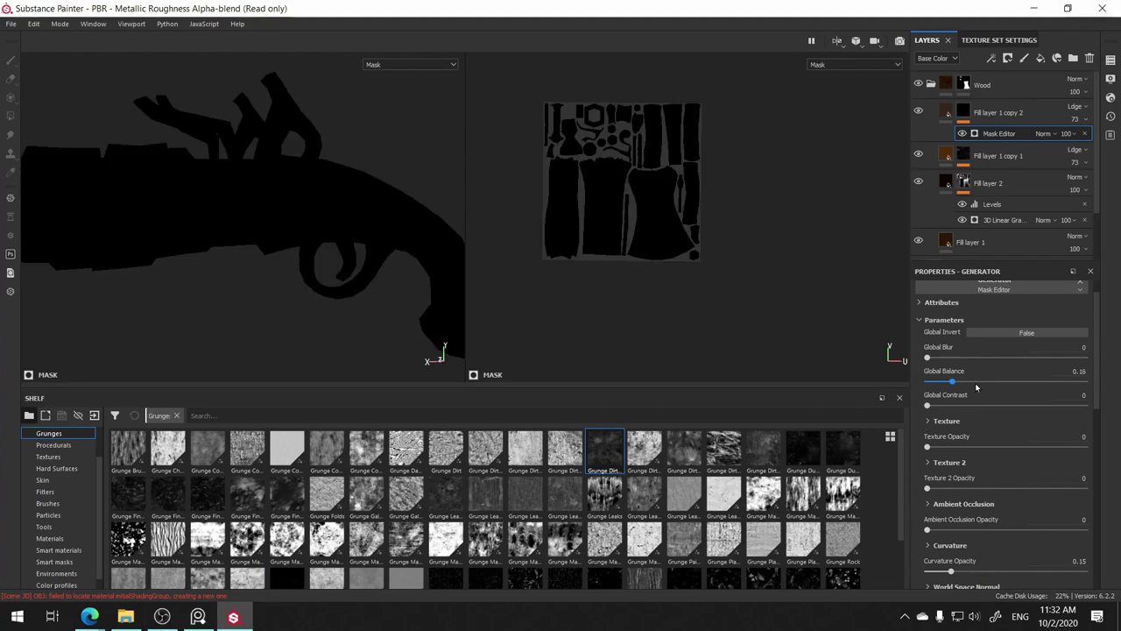
{"action": "left_click", "coordinate": [995, 391]}
{"action": "left_click", "coordinate": [1013, 384]}
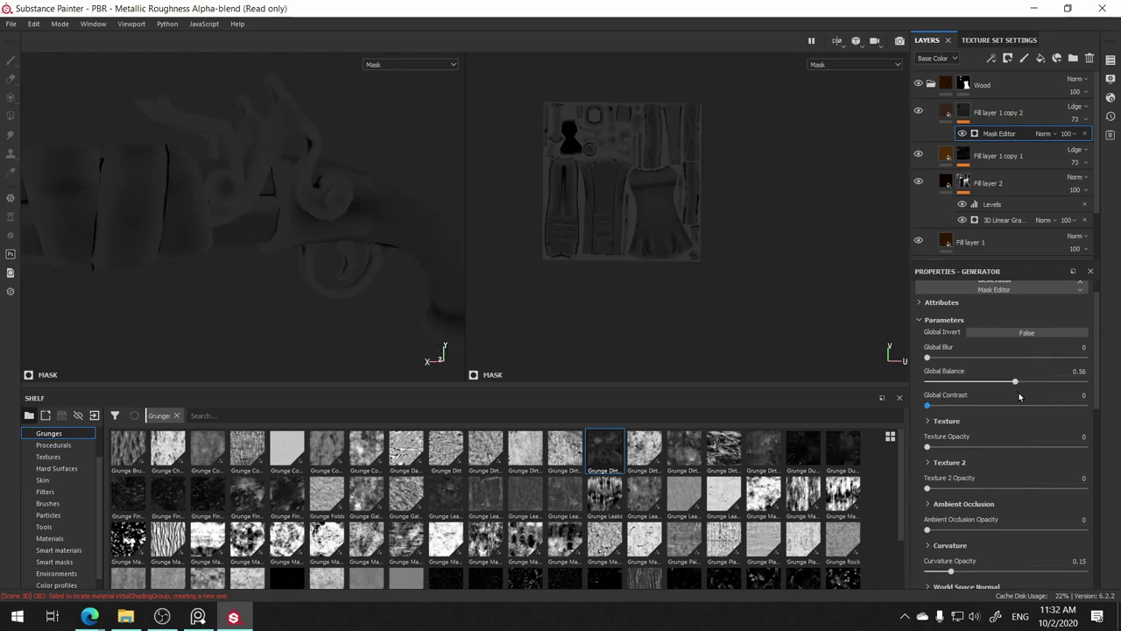
{"action": "left_click", "coordinate": [1005, 383]}
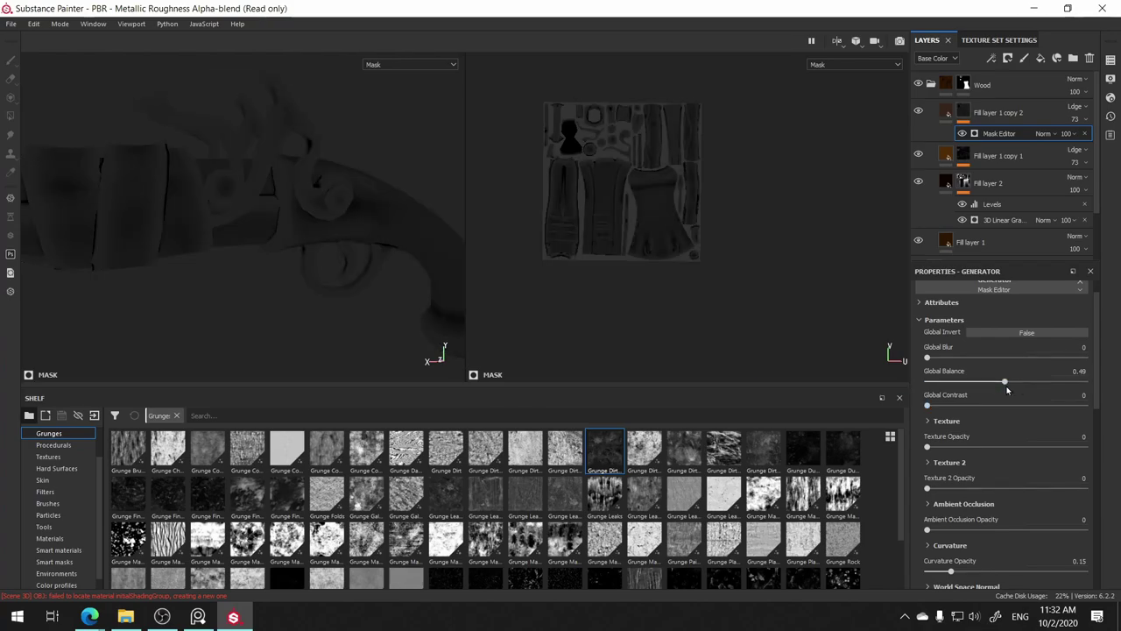
{"action": "left_click", "coordinate": [960, 405]}
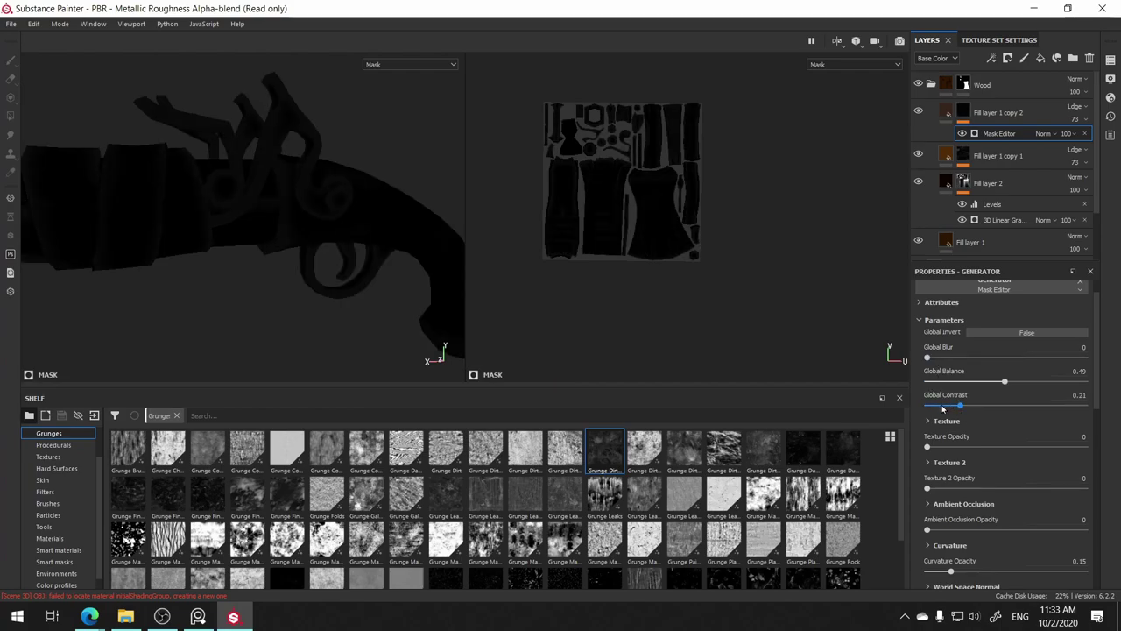
{"action": "left_click", "coordinate": [941, 407]}
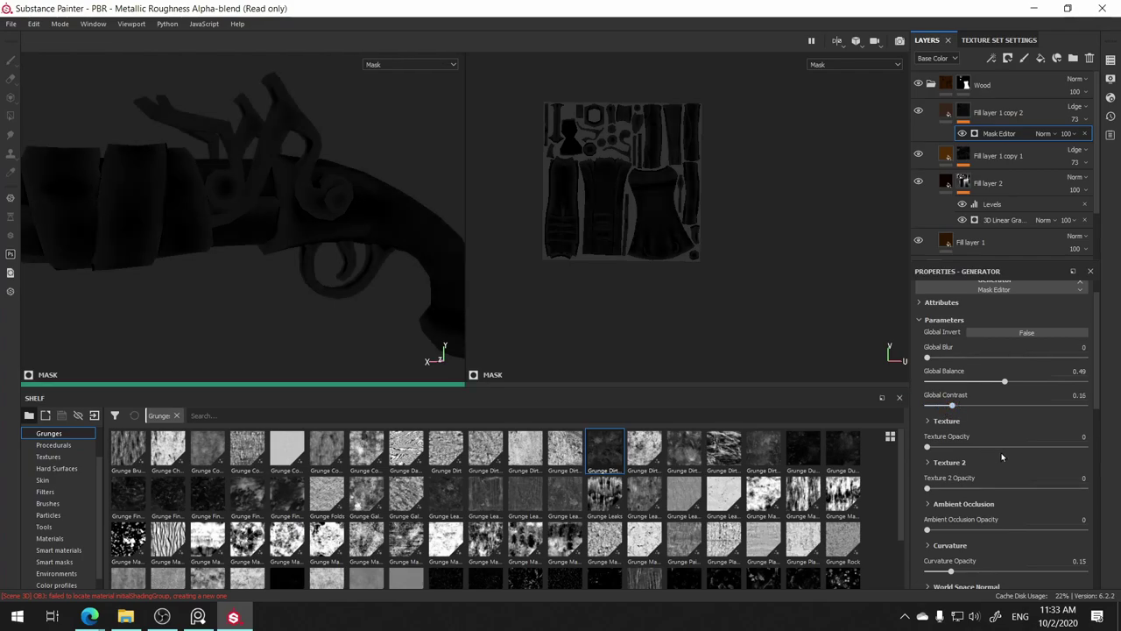
- Set Ambient Occlusion Opacity to 0.33 and nudge Curvature Opacity to 0.16
{"action": "scroll", "coordinate": [1095, 424], "scroll_direction": "down", "scroll_amount": 3}
{"action": "scroll", "coordinate": [1095, 423], "scroll_direction": "down", "scroll_amount": 2}
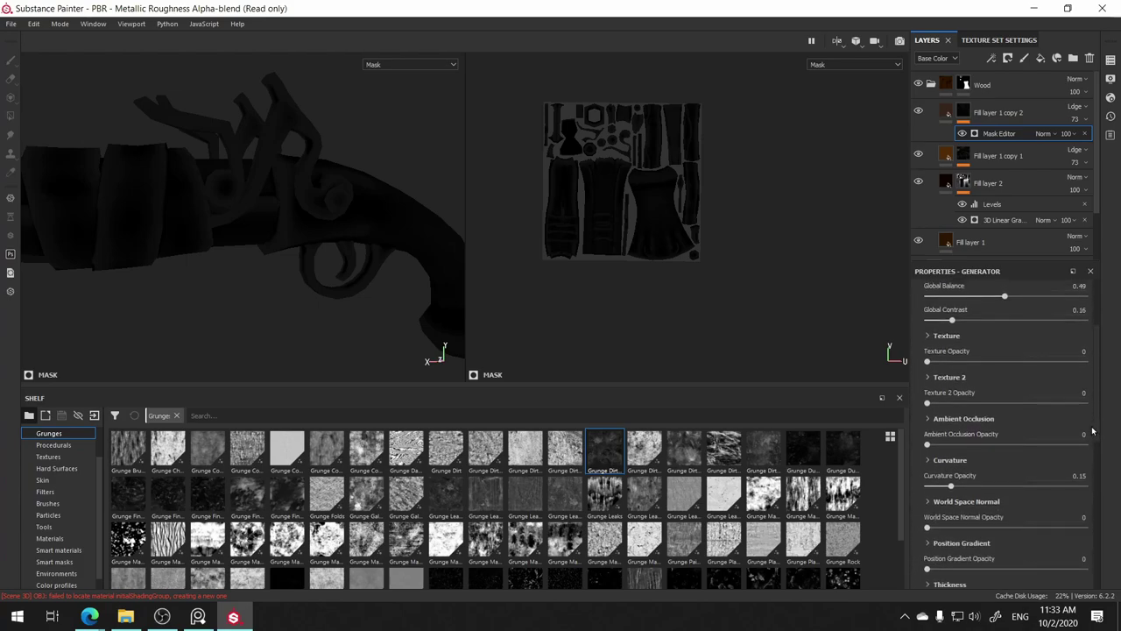
{"action": "scroll", "coordinate": [1094, 424], "scroll_direction": "down", "scroll_amount": 1}
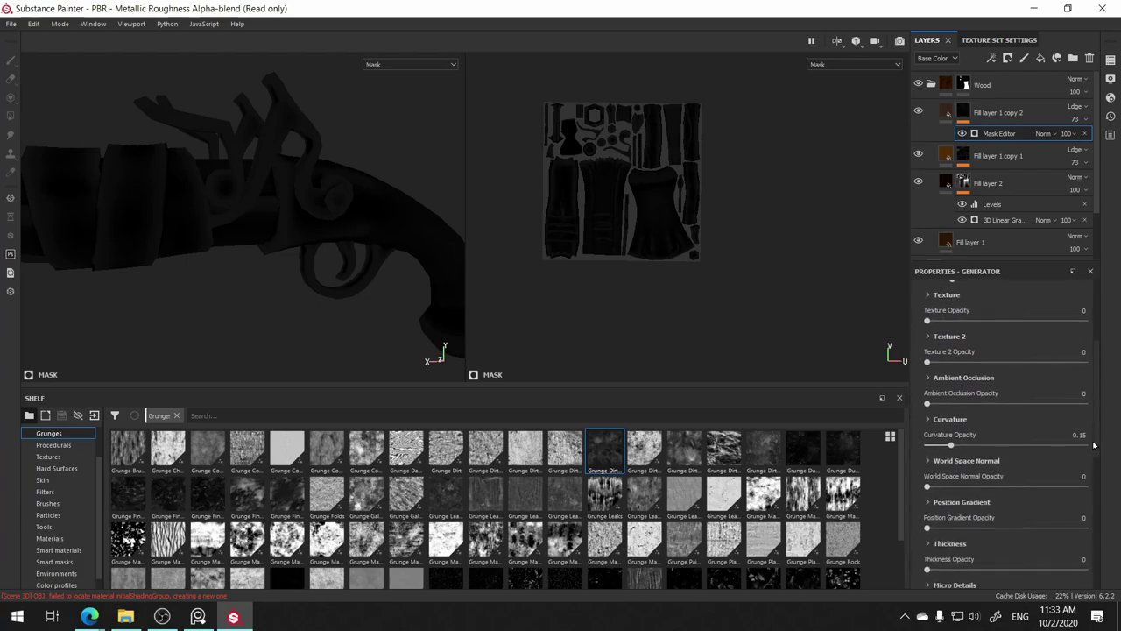
{"action": "left_click", "coordinate": [958, 404]}
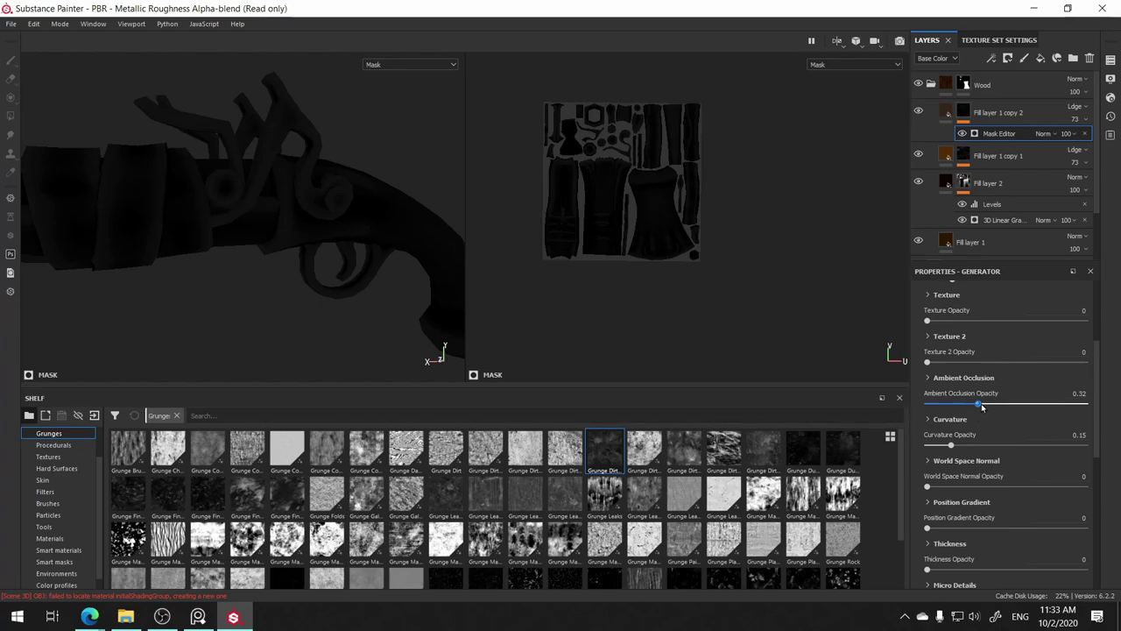
{"action": "left_click_drag", "start_coordinate": [981, 405], "coordinate": [980, 404]}
{"action": "left_click_drag", "start_coordinate": [958, 447], "coordinate": [952, 447]}
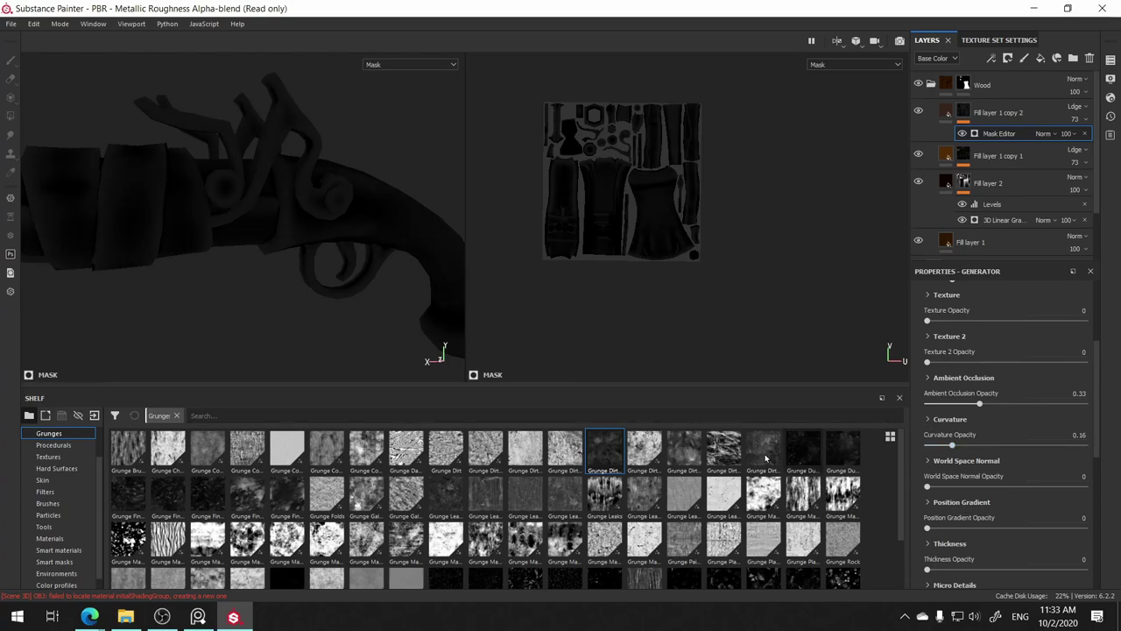
{"action": "mouse_move", "coordinate": [644, 451]}
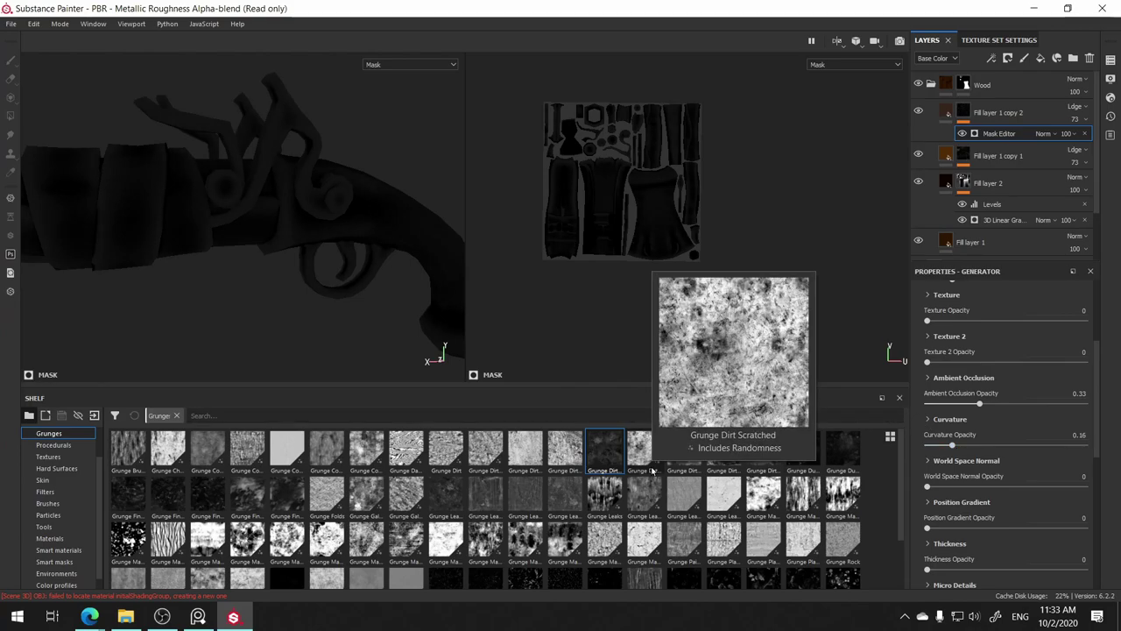
{"action": "left_click_drag", "start_coordinate": [1094, 442], "coordinate": [1091, 520]}
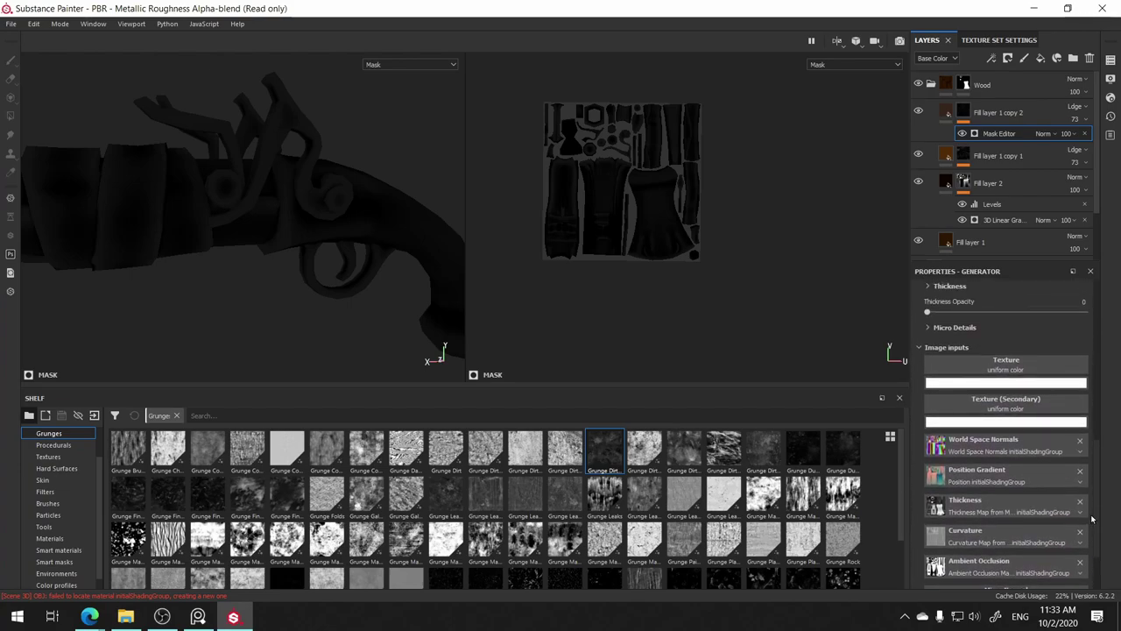
{"action": "scroll", "coordinate": [1052, 481], "scroll_direction": "up", "scroll_amount": 1}
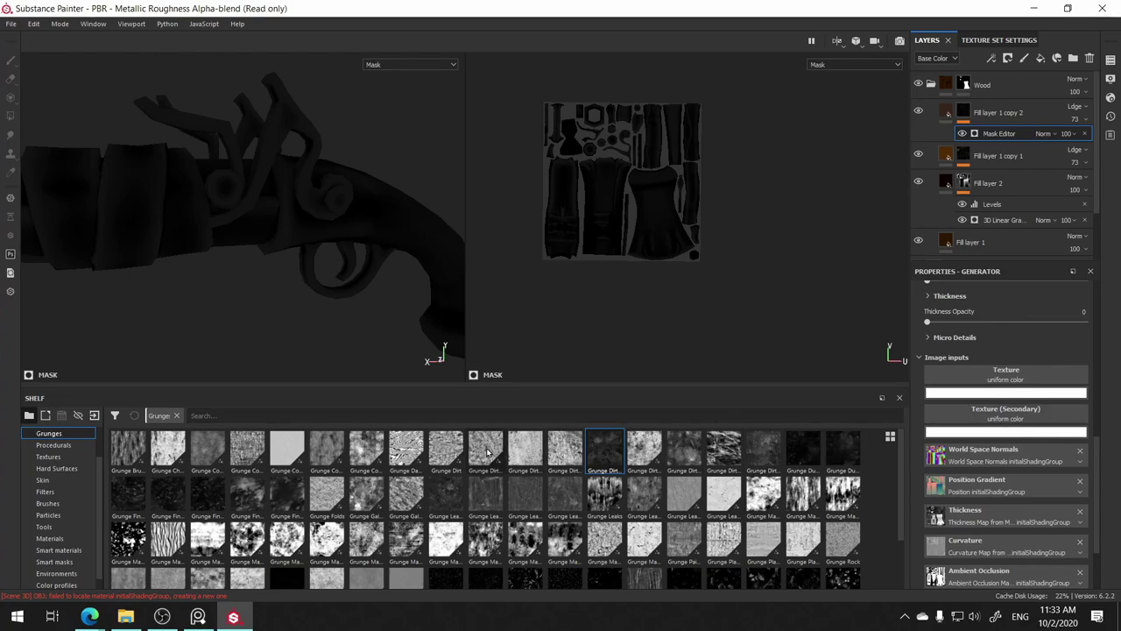
- Load a grunge texture into the Mask Editor's Texture input and set Texture Opacity to 0.13
{"action": "mouse_move", "coordinate": [486, 451]}
{"action": "left_mouse_down"}
{"action": "mouse_move", "coordinate": [996, 399]}
{"action": "mouse_move", "coordinate": [995, 378]}
{"action": "left_mouse_up"}
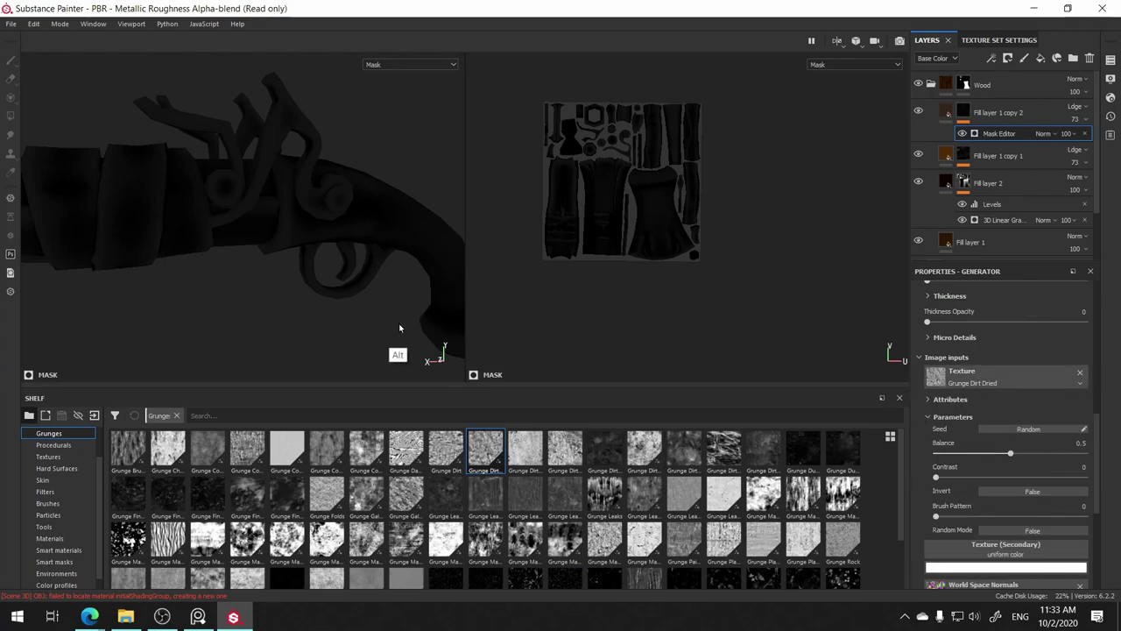
{"action": "left_click_drag", "start_coordinate": [399, 327], "coordinate": [358, 312], "text": "alt"}
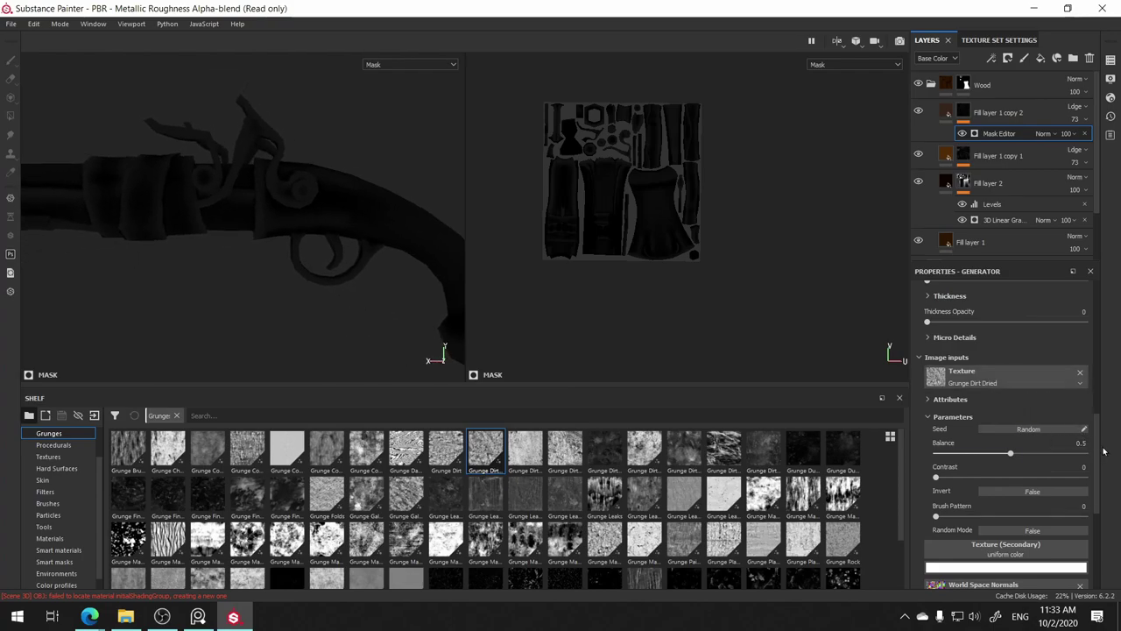
{"action": "scroll", "coordinate": [1007, 421], "scroll_direction": "up", "scroll_amount": 1}
{"action": "scroll", "coordinate": [998, 385], "scroll_direction": "up", "scroll_amount": 2}
{"action": "scroll", "coordinate": [990, 359], "scroll_direction": "up", "scroll_amount": 1}
{"action": "scroll", "coordinate": [986, 342], "scroll_direction": "up", "scroll_amount": 1}
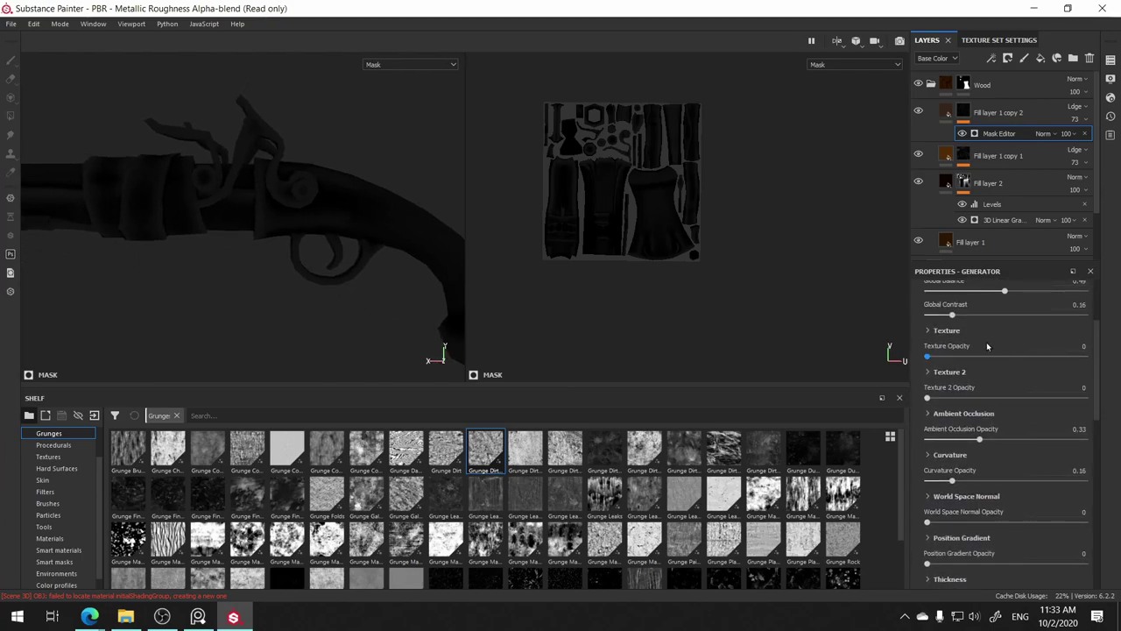
{"action": "scroll", "coordinate": [1091, 428], "scroll_direction": "down", "scroll_amount": 3}
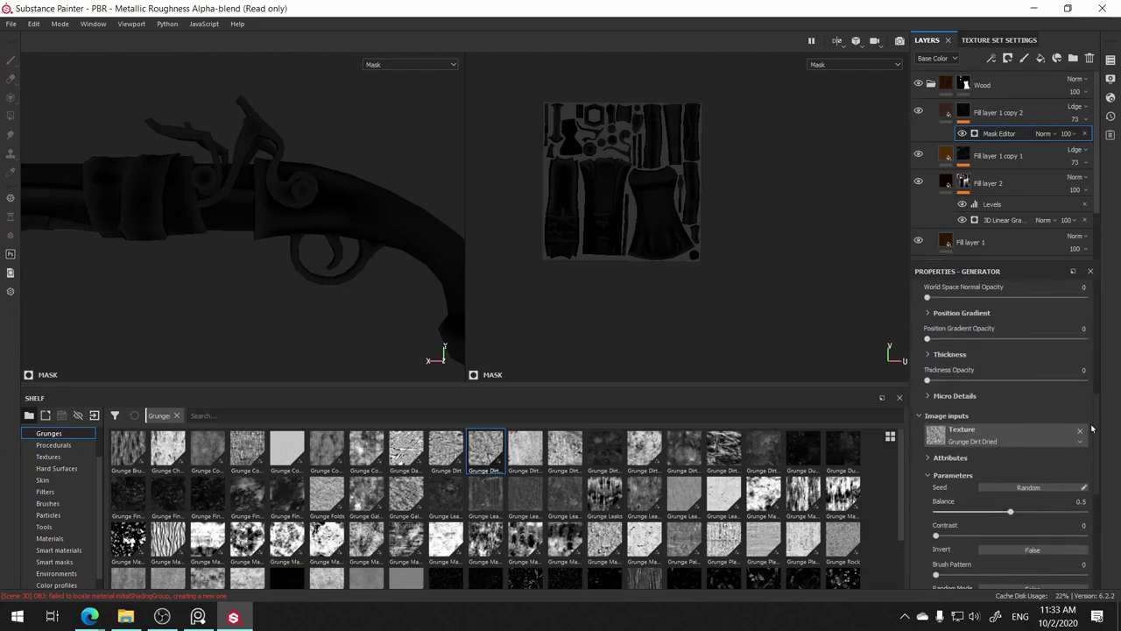
{"action": "scroll", "coordinate": [1091, 427], "scroll_direction": "up", "scroll_amount": 2}
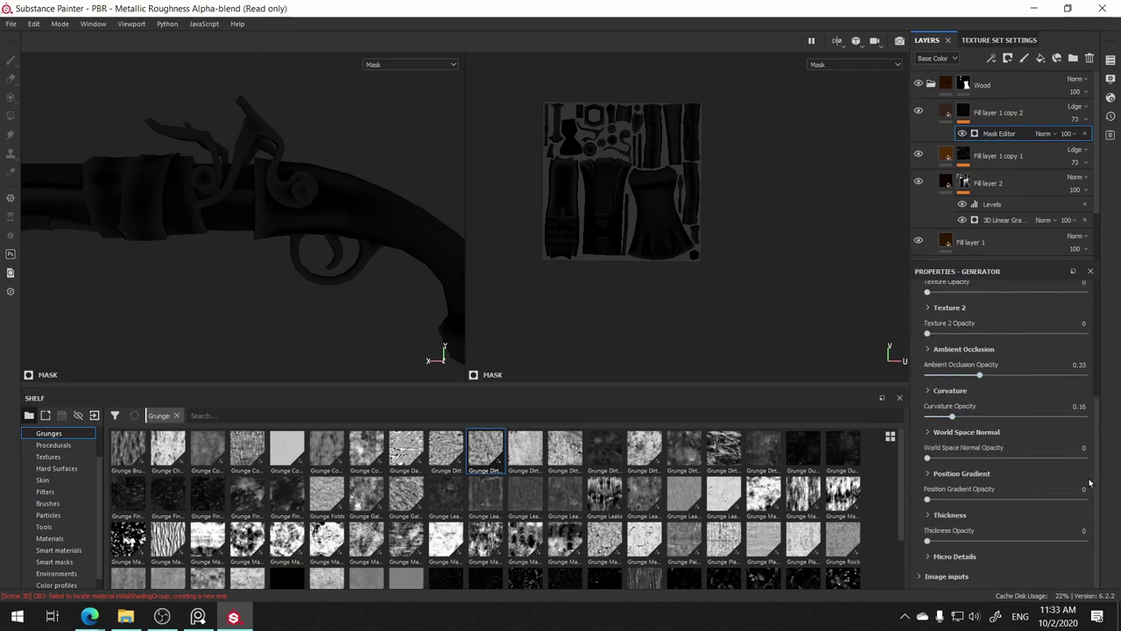
{"action": "left_click", "coordinate": [930, 571]}
{"action": "scroll", "coordinate": [1084, 436], "scroll_direction": "down", "scroll_amount": 2}
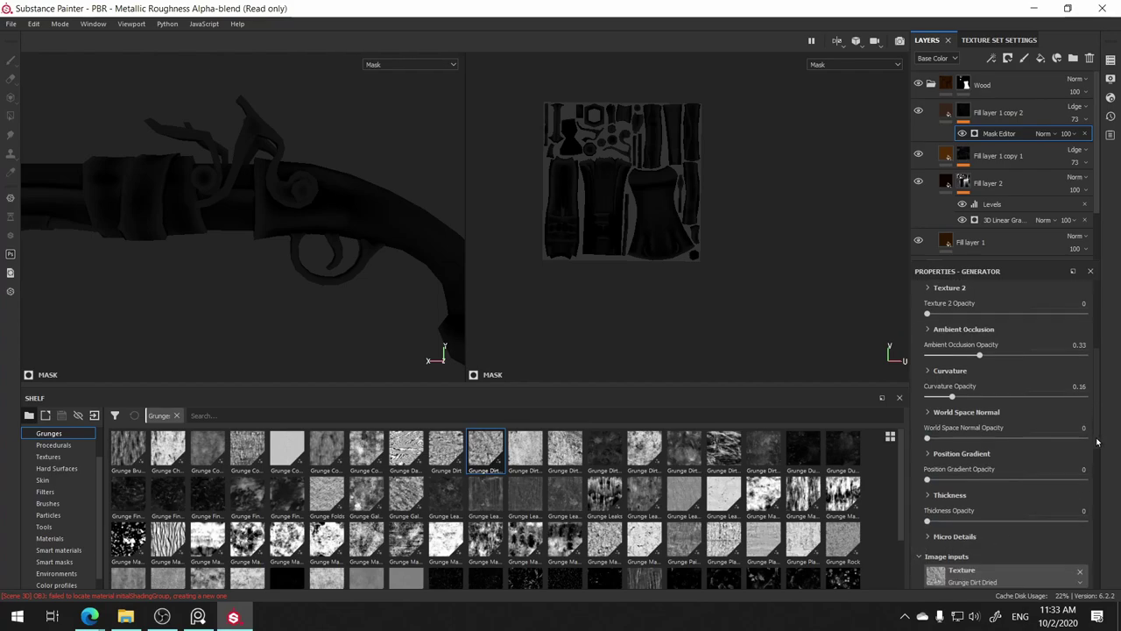
{"action": "scroll", "coordinate": [1077, 420], "scroll_direction": "down", "scroll_amount": 2}
{"action": "scroll", "coordinate": [1069, 404], "scroll_direction": "down", "scroll_amount": 1}
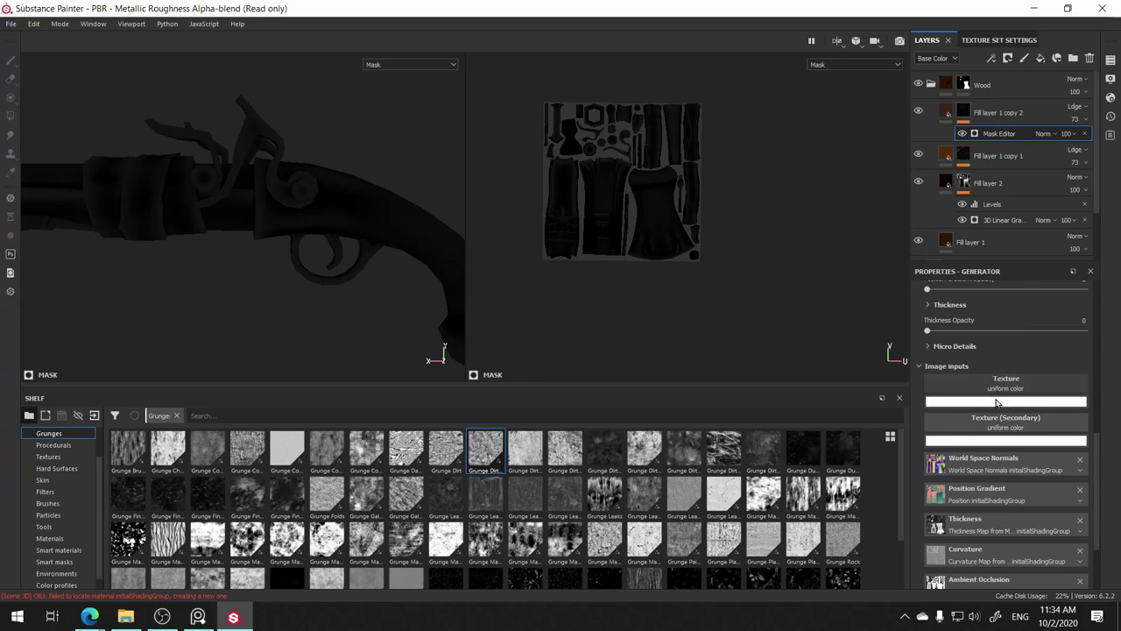
{"action": "mouse_move", "coordinate": [515, 452]}
{"action": "left_mouse_down"}
{"action": "mouse_move", "coordinate": [999, 375]}
{"action": "mouse_move", "coordinate": [1039, 415]}
{"action": "left_mouse_up"}
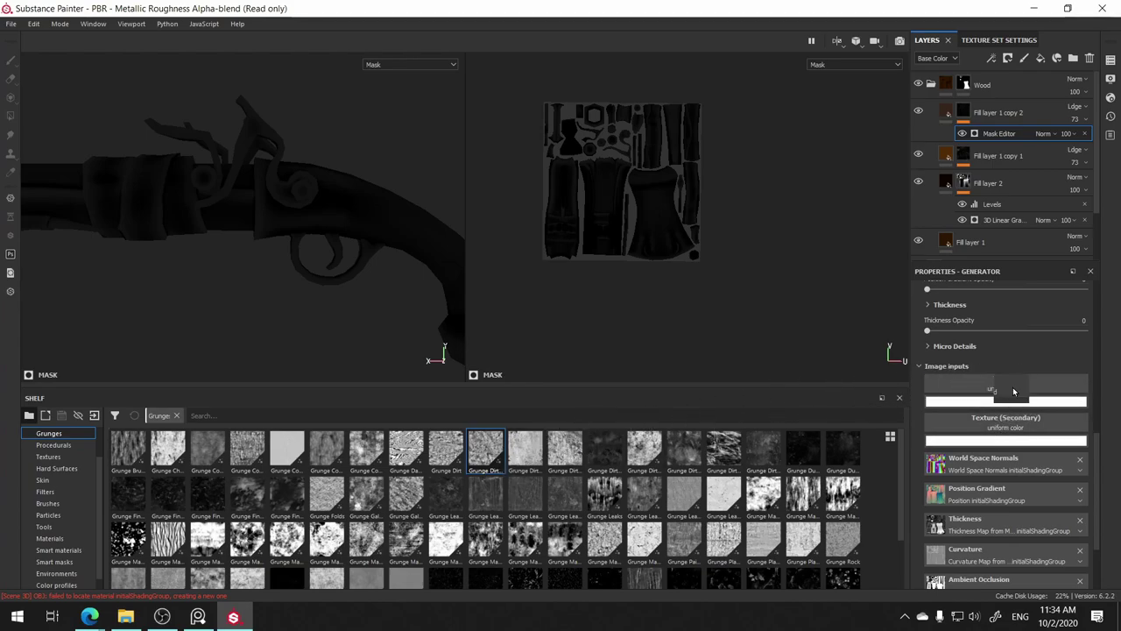
{"action": "scroll", "coordinate": [1007, 394], "scroll_direction": "up", "scroll_amount": 2}
{"action": "scroll", "coordinate": [1008, 394], "scroll_direction": "up", "scroll_amount": 2}
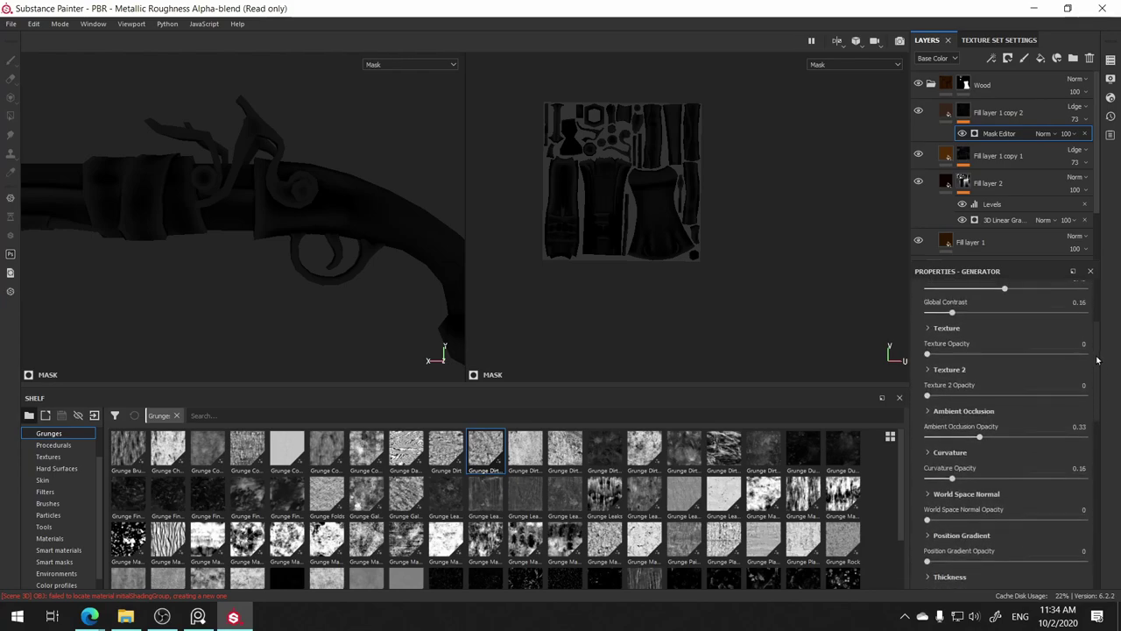
{"action": "scroll", "coordinate": [937, 353], "scroll_direction": "up", "scroll_amount": 2}
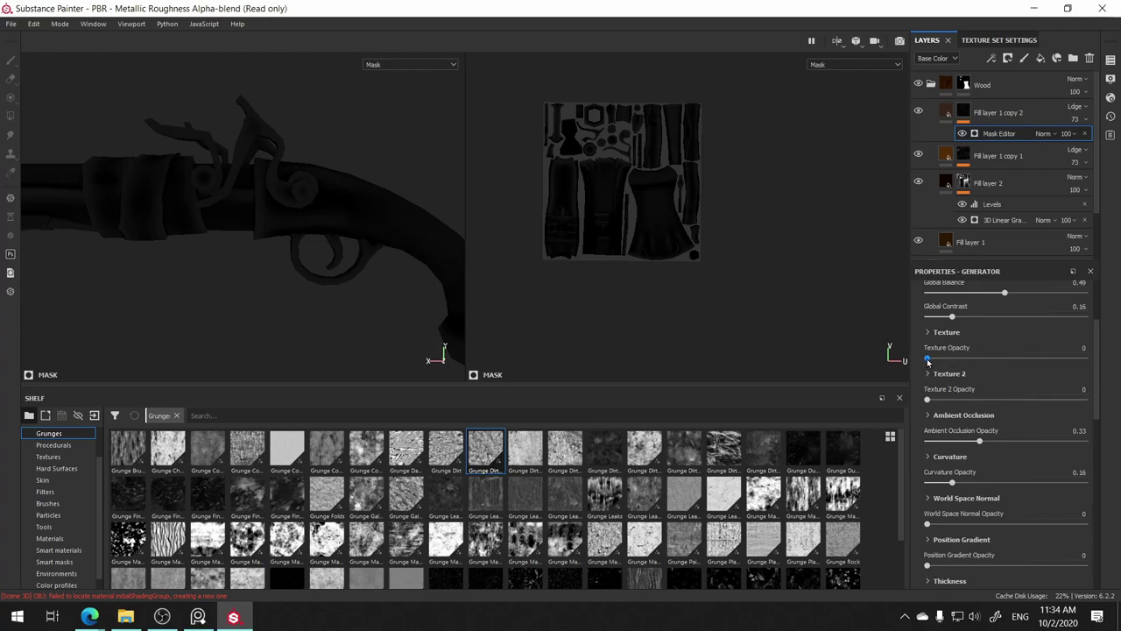
{"action": "left_click_drag", "start_coordinate": [928, 359], "coordinate": [975, 360]}
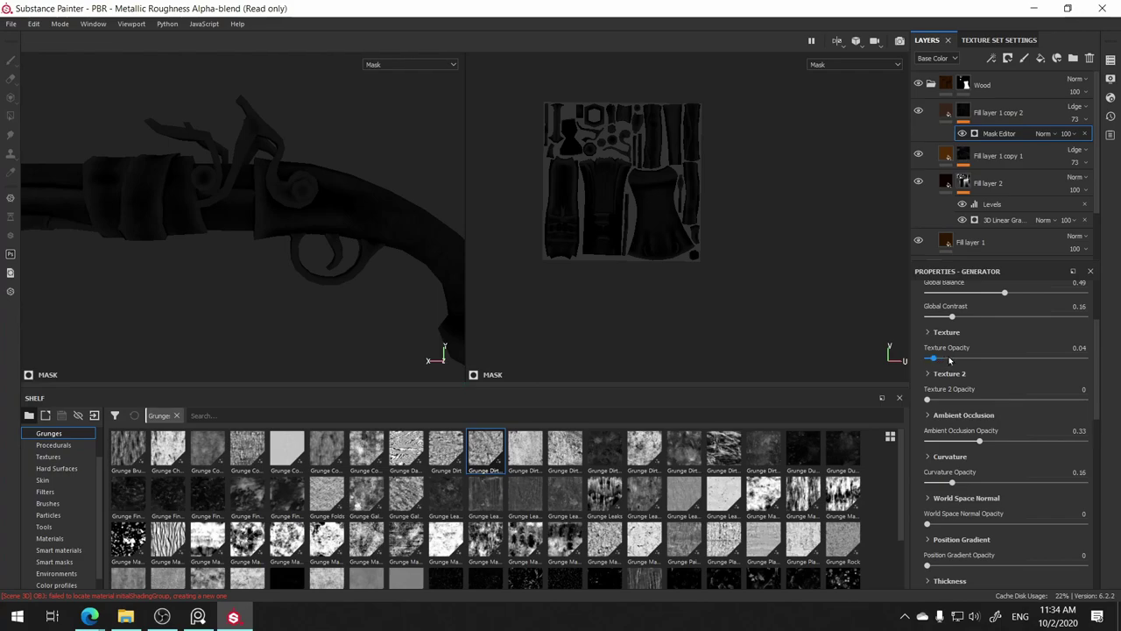
{"action": "left_click", "coordinate": [949, 359]}
- Clear the grunge from the texture slot and raise Global Blur to 0.42
{"action": "scroll", "coordinate": [1082, 446], "scroll_direction": "down", "scroll_amount": 3}
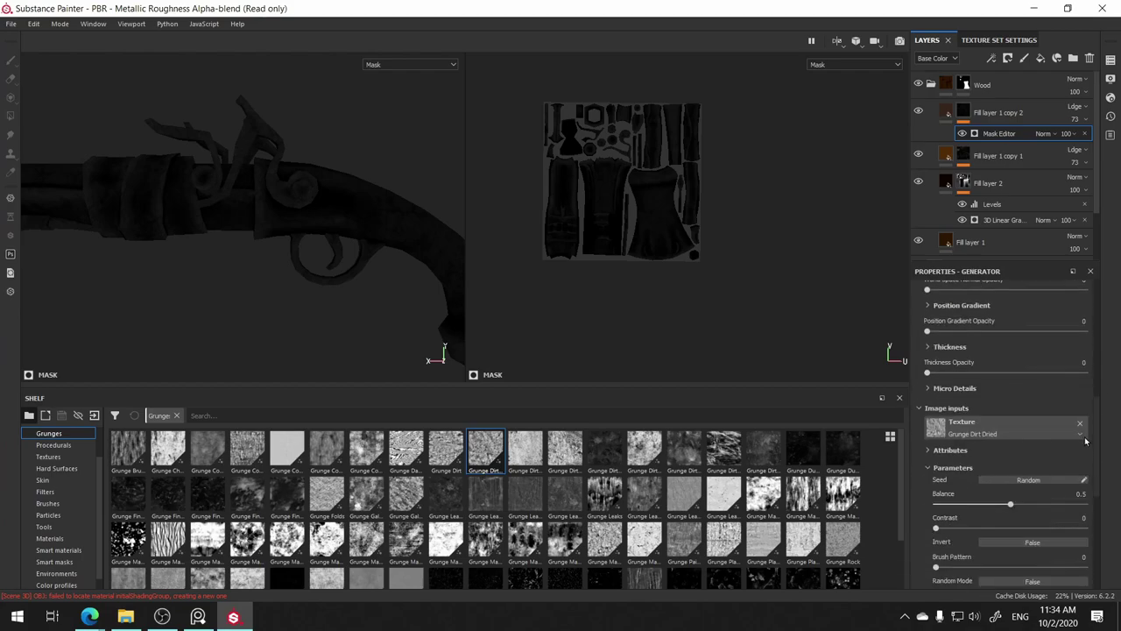
{"action": "scroll", "coordinate": [1082, 446], "scroll_direction": "down", "scroll_amount": 2}
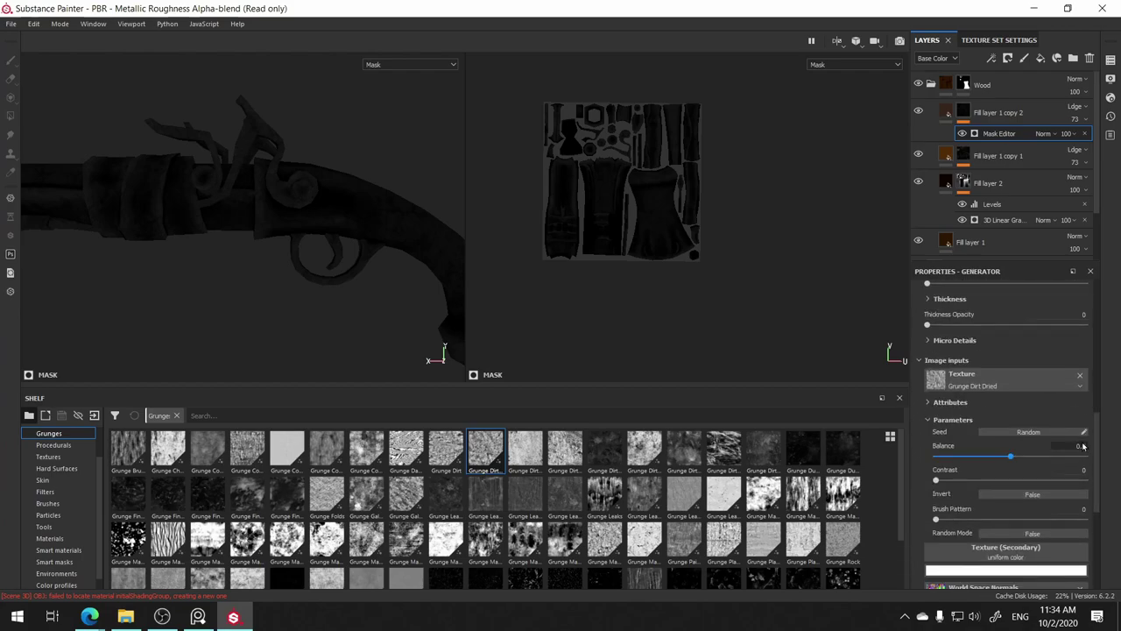
{"action": "left_click", "coordinate": [1080, 376]}
{"action": "scroll", "coordinate": [1094, 448], "scroll_direction": "up", "scroll_amount": 3}
{"action": "scroll", "coordinate": [1094, 448], "scroll_direction": "up", "scroll_amount": 2}
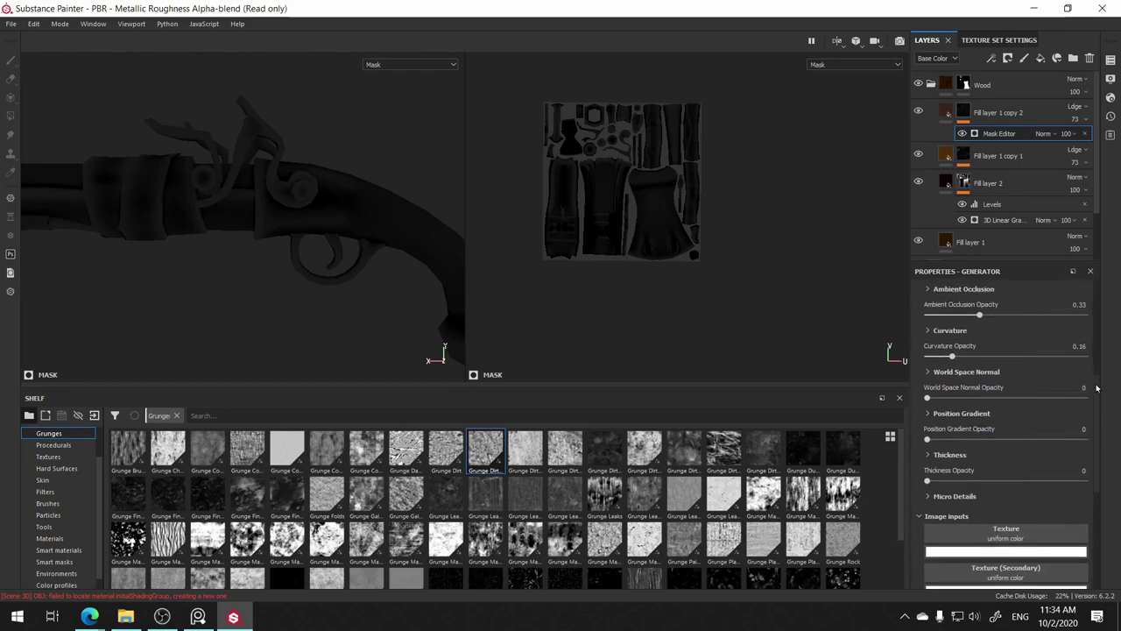
{"action": "scroll", "coordinate": [1093, 448], "scroll_direction": "up", "scroll_amount": 1}
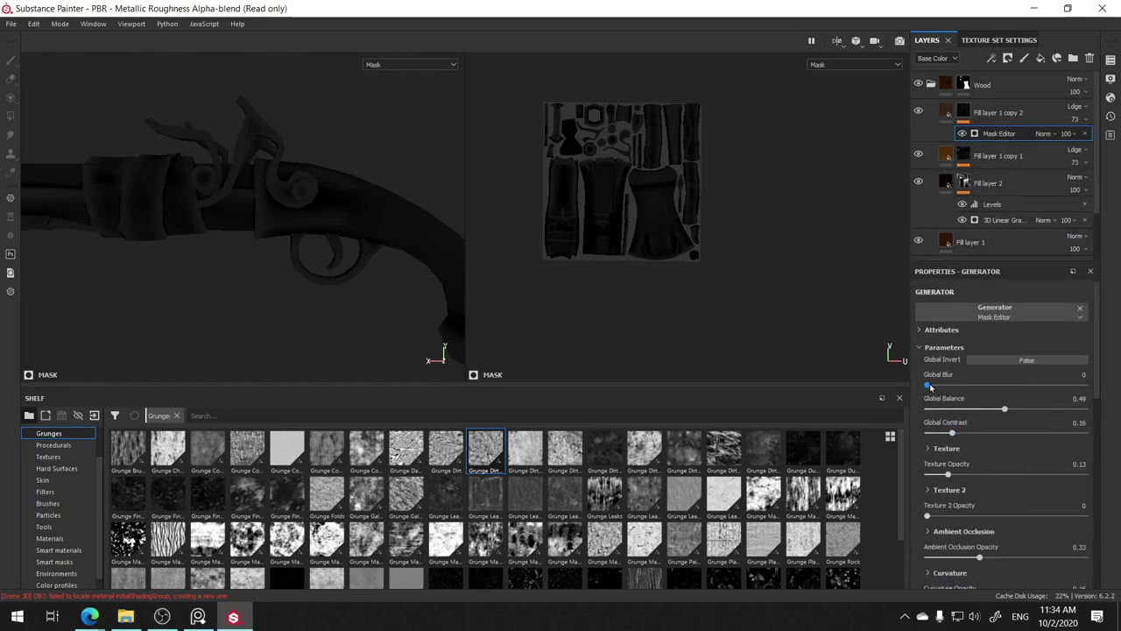
{"action": "left_click_drag", "start_coordinate": [934, 386], "coordinate": [936, 390]}
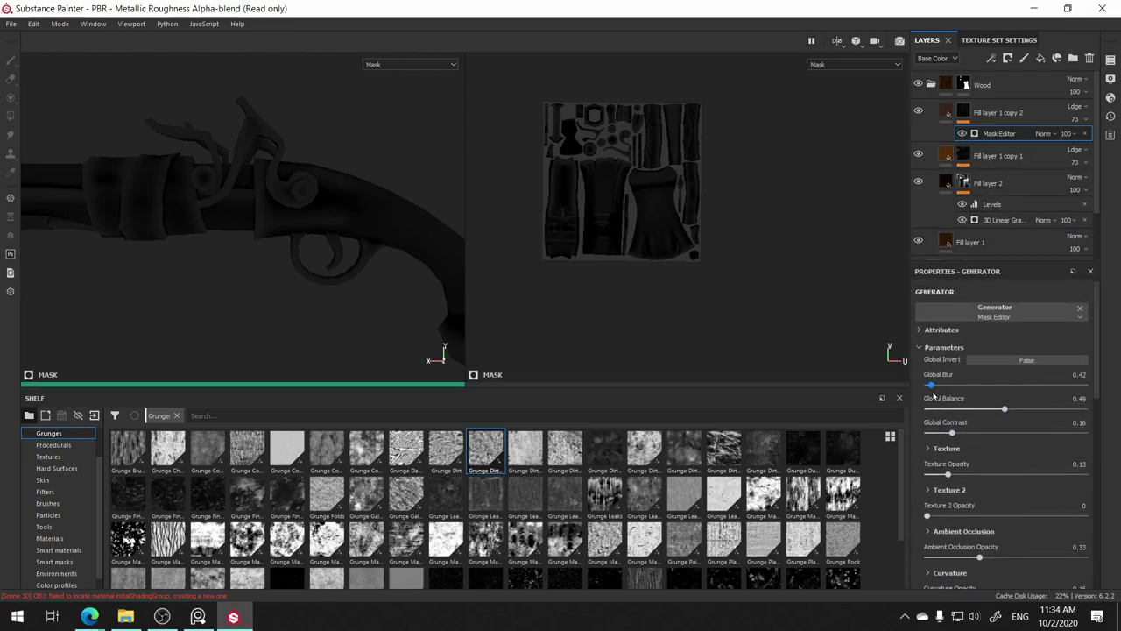
{"action": "middle_click", "coordinate": [988, 134]}
- Add Levels above the Mask Editor, lowering white point and gamma to lighten the lock details
{"action": "right_click", "coordinate": [988, 134]}
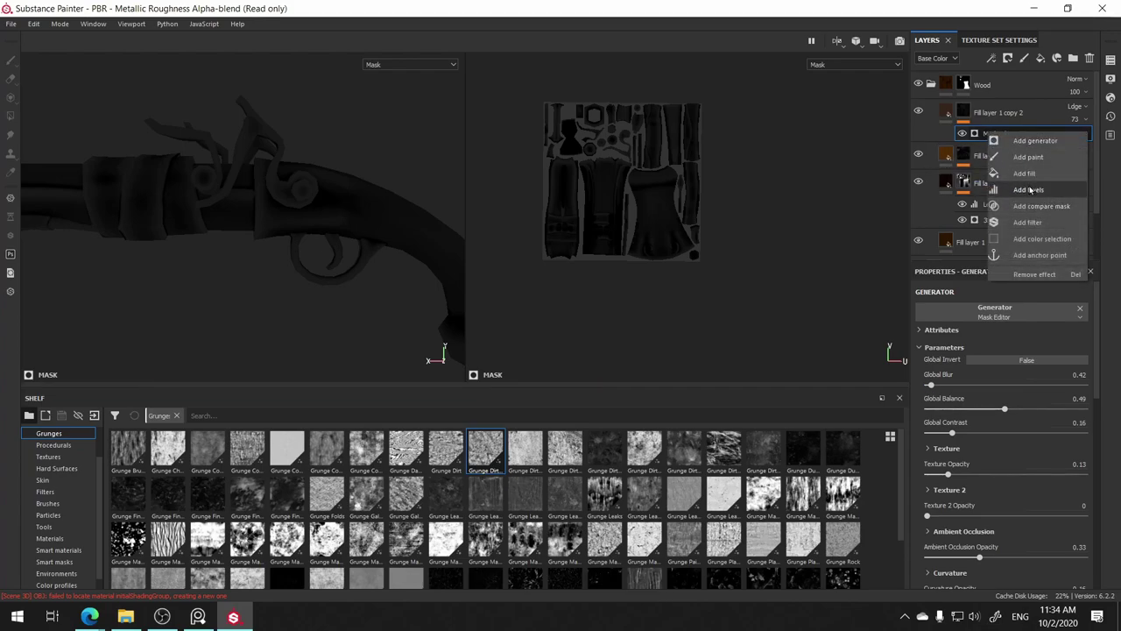
{"action": "left_click", "coordinate": [1030, 189]}
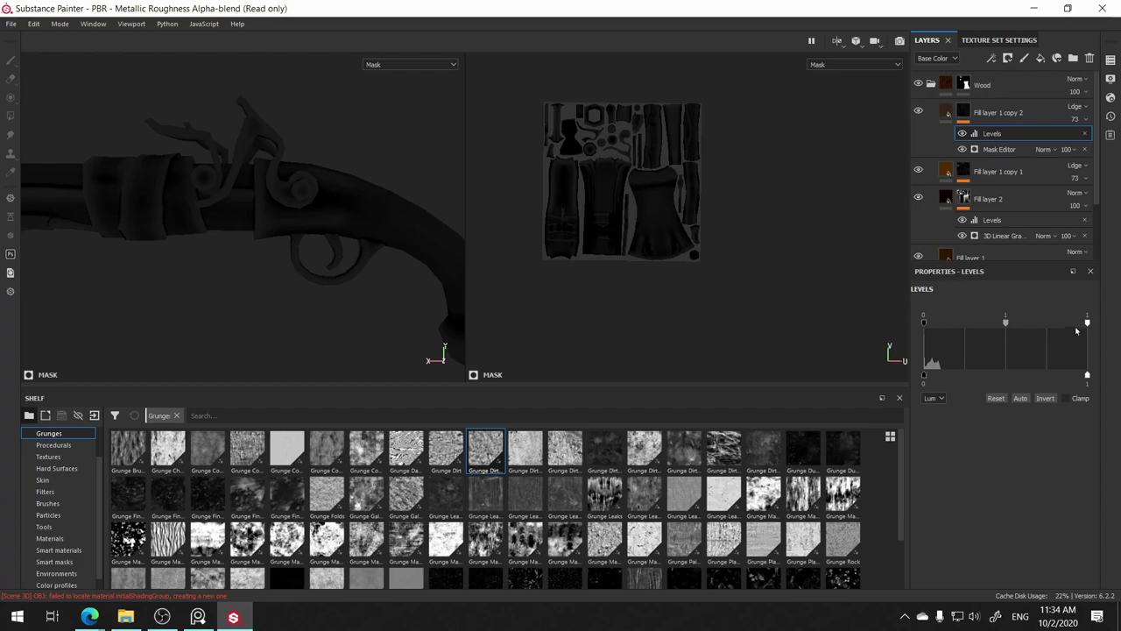
{"action": "left_click_drag", "start_coordinate": [1088, 322], "coordinate": [1086, 324]}
{"action": "left_click_drag", "start_coordinate": [974, 333], "coordinate": [951, 332]}
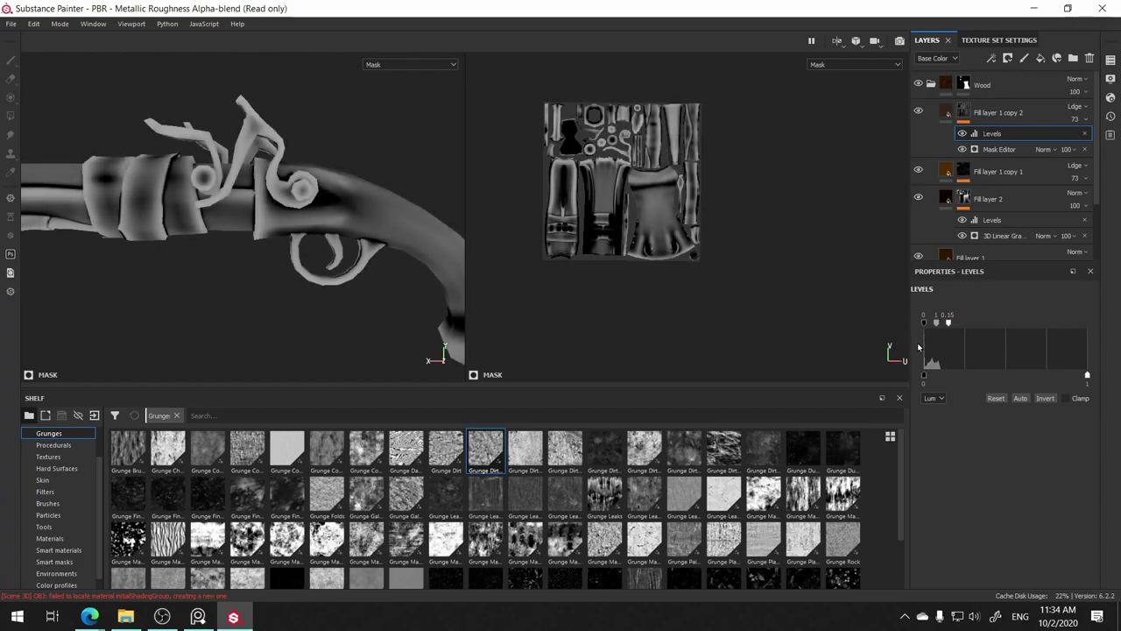
{"action": "left_click", "coordinate": [922, 321]}
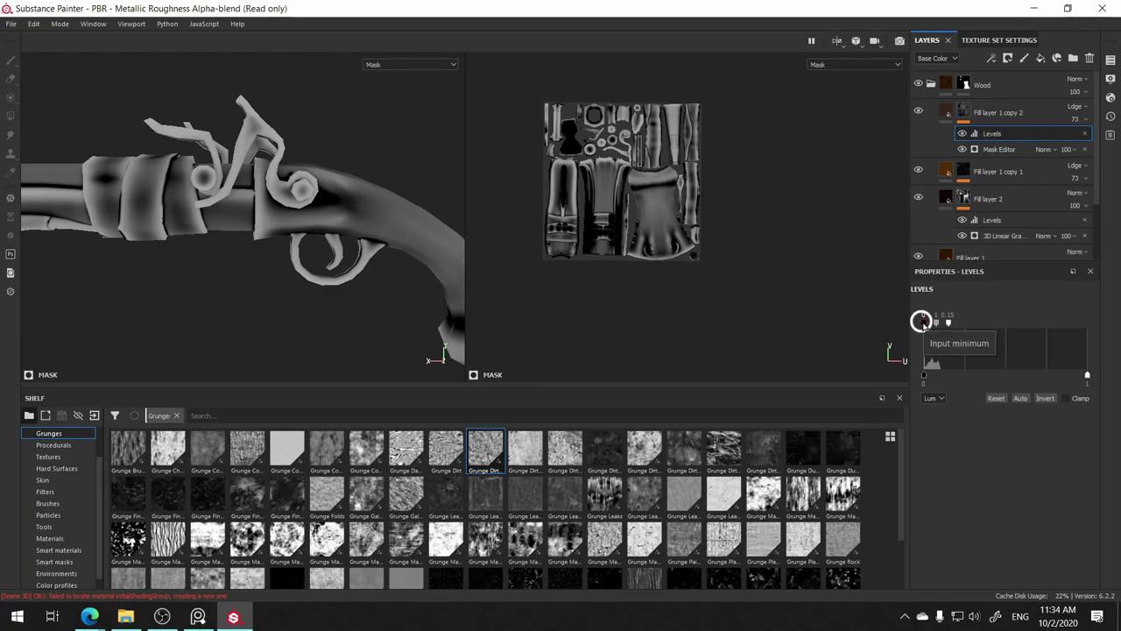
{"action": "left_click_drag", "start_coordinate": [937, 324], "coordinate": [932, 322]}
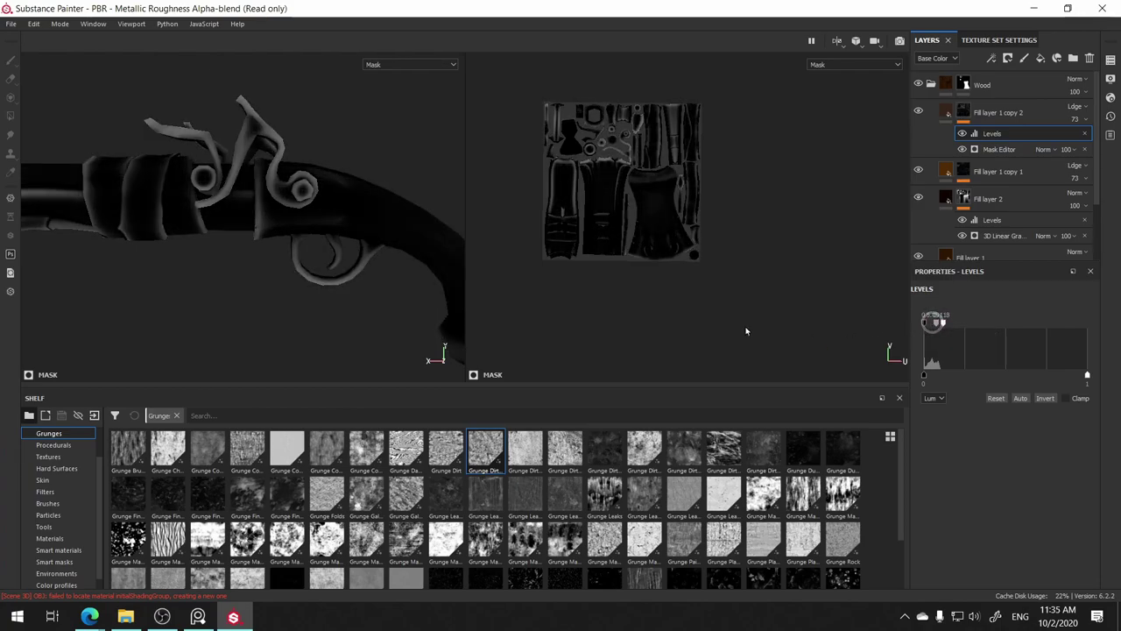
{"action": "mouse_move", "coordinate": [386, 148]}
{"action": "left_mouse_down", "text": "alt"}
{"action": "mouse_move", "coordinate": [315, 137]}
{"action": "mouse_move", "coordinate": [343, 199]}
{"action": "mouse_move", "coordinate": [421, 131]}
{"action": "mouse_move", "coordinate": [306, 205]}
{"action": "mouse_move", "coordinate": [423, 149]}
{"action": "mouse_move", "coordinate": [408, 138]}
{"action": "mouse_move", "coordinate": [288, 218]}
{"action": "left_mouse_up", "text": "alt"}
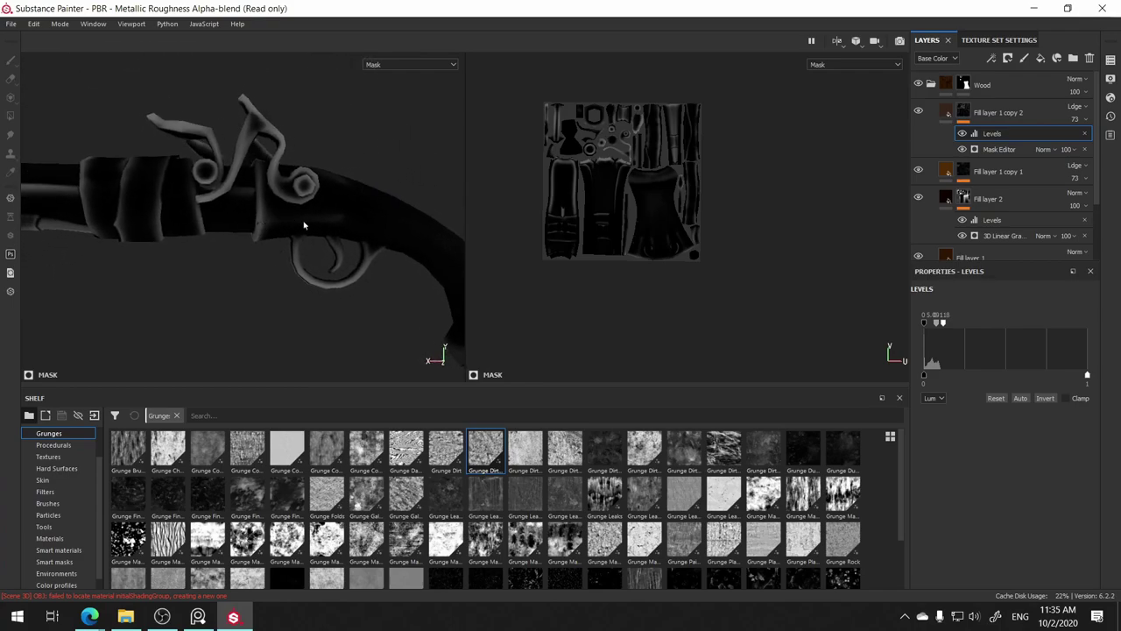
{"action": "left_click_drag", "start_coordinate": [292, 283], "coordinate": [268, 328], "text": "alt"}
- Change Fill layer 1 copy 2's base colour to a lighter brown
{"action": "left_click", "coordinate": [940, 113]}
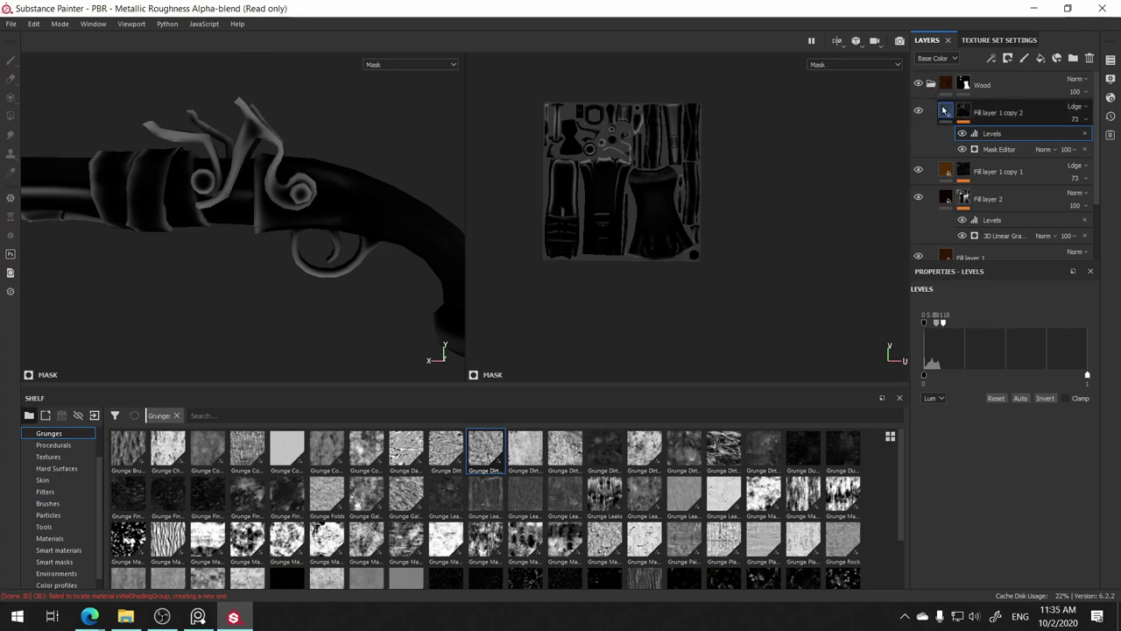
{"action": "left_click_drag", "start_coordinate": [395, 194], "coordinate": [364, 234], "text": "alt"}
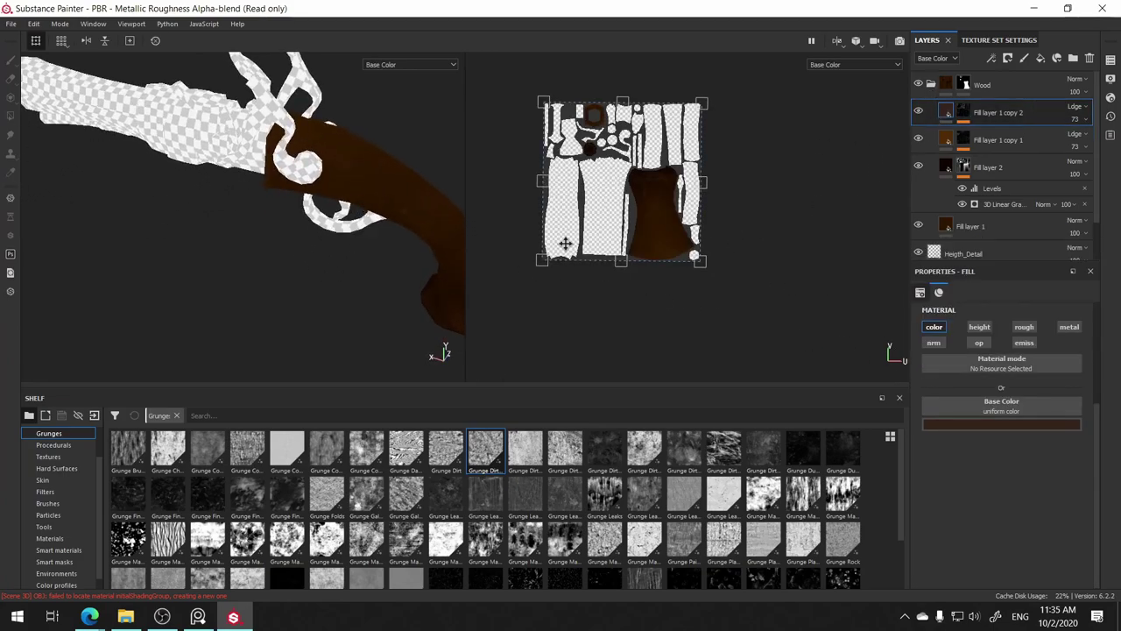
{"action": "mouse_move", "coordinate": [411, 97]}
{"action": "left_mouse_down", "text": "alt"}
{"action": "mouse_move", "coordinate": [350, 233]}
{"action": "mouse_move", "coordinate": [318, 215]}
{"action": "mouse_move", "coordinate": [309, 229]}
{"action": "left_mouse_up", "text": "alt"}
{"action": "scroll", "coordinate": [302, 229], "scroll_direction": "up", "scroll_amount": 3}
{"action": "scroll", "coordinate": [297, 236], "scroll_direction": "up", "scroll_amount": 2}
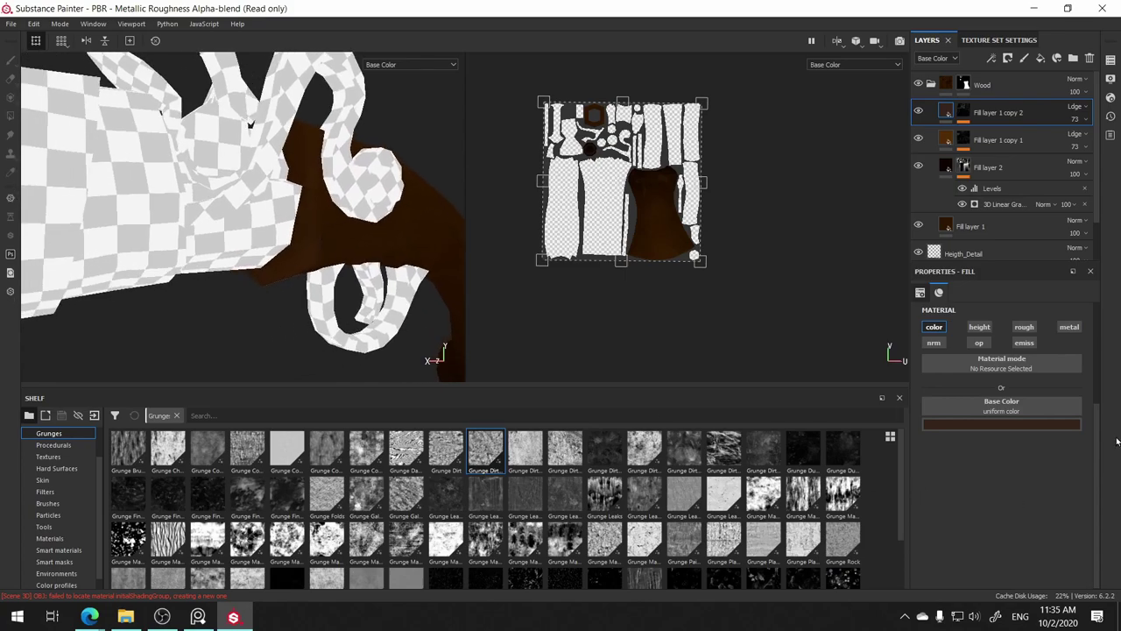
{"action": "left_click", "coordinate": [1001, 423]}
{"action": "left_click", "coordinate": [999, 513]}
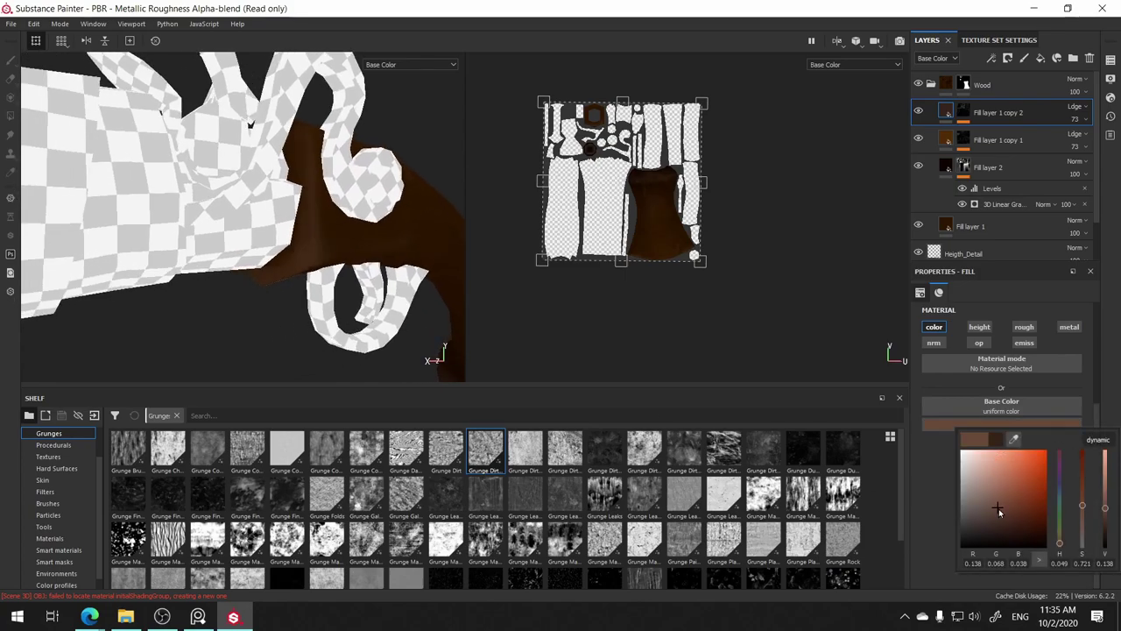
{"action": "left_click_drag", "start_coordinate": [386, 278], "coordinate": [310, 282], "text": "alt"}
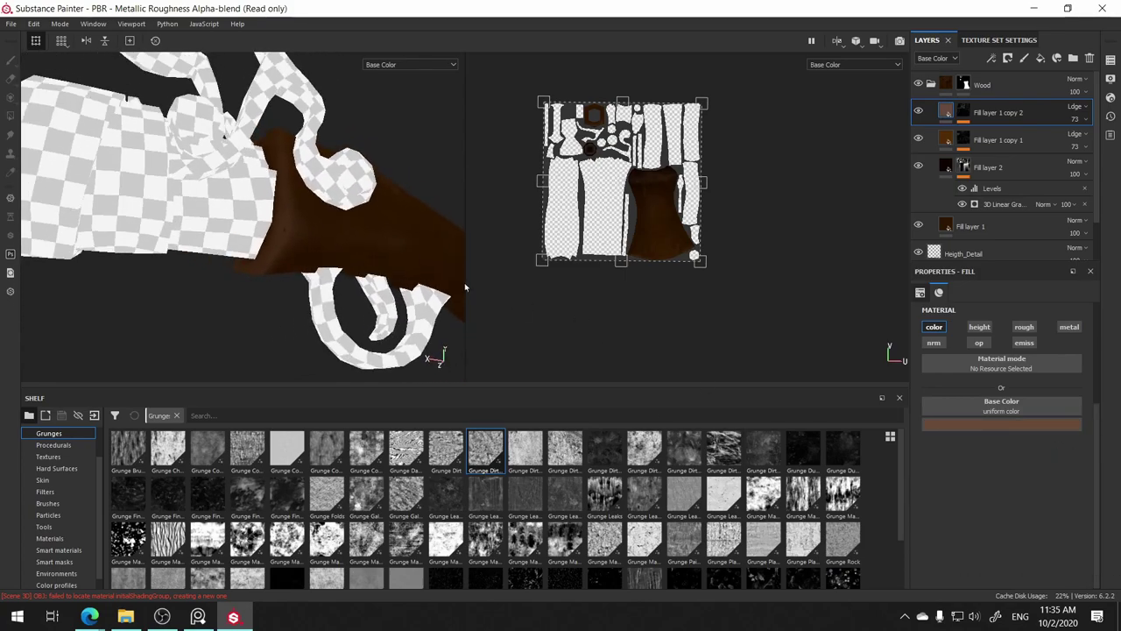
{"action": "mouse_move", "coordinate": [465, 287]}
{"action": "left_mouse_down", "text": "alt"}
{"action": "mouse_move", "coordinate": [293, 214]}
{"action": "mouse_move", "coordinate": [99, 274]}
{"action": "mouse_move", "coordinate": [240, 312]}
{"action": "mouse_move", "coordinate": [208, 123]}
{"action": "mouse_move", "coordinate": [198, 128]}
{"action": "left_mouse_up", "text": "alt"}
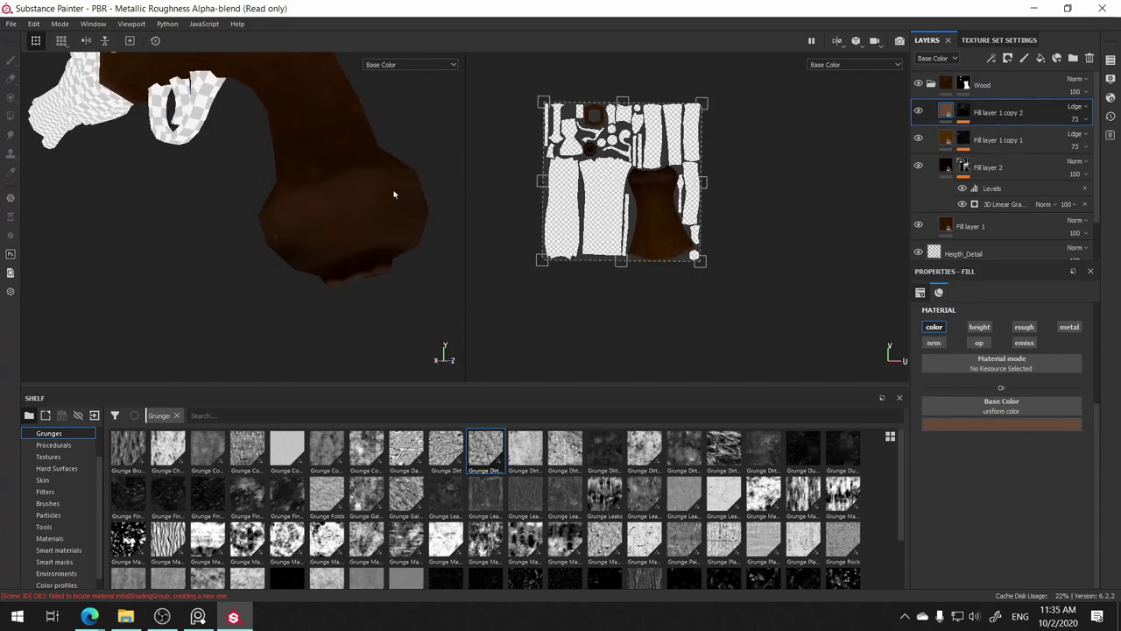
{"action": "mouse_move", "coordinate": [393, 190]}
{"action": "left_mouse_down", "text": "alt"}
{"action": "mouse_move", "coordinate": [303, 305]}
{"action": "mouse_move", "coordinate": [233, 131]}
{"action": "mouse_move", "coordinate": [201, 149]}
{"action": "mouse_move", "coordinate": [263, 175]}
{"action": "left_mouse_up", "text": "alt"}
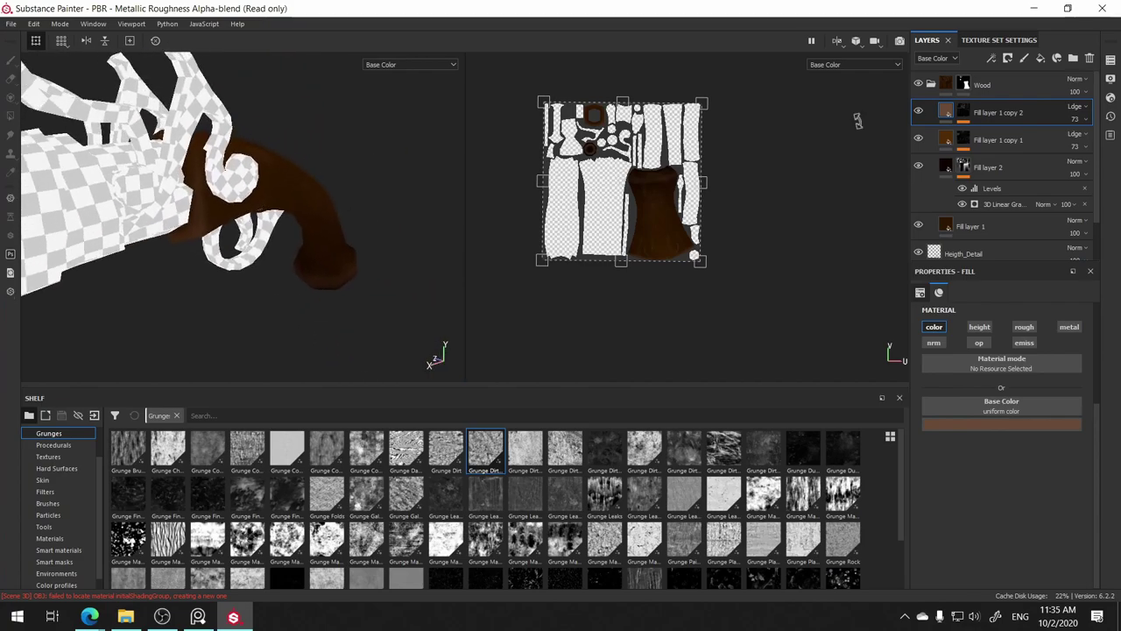
- Check the layer's blend mode options, keep the current mode, and inspect the grip up close
{"action": "left_click", "coordinate": [1074, 106]}
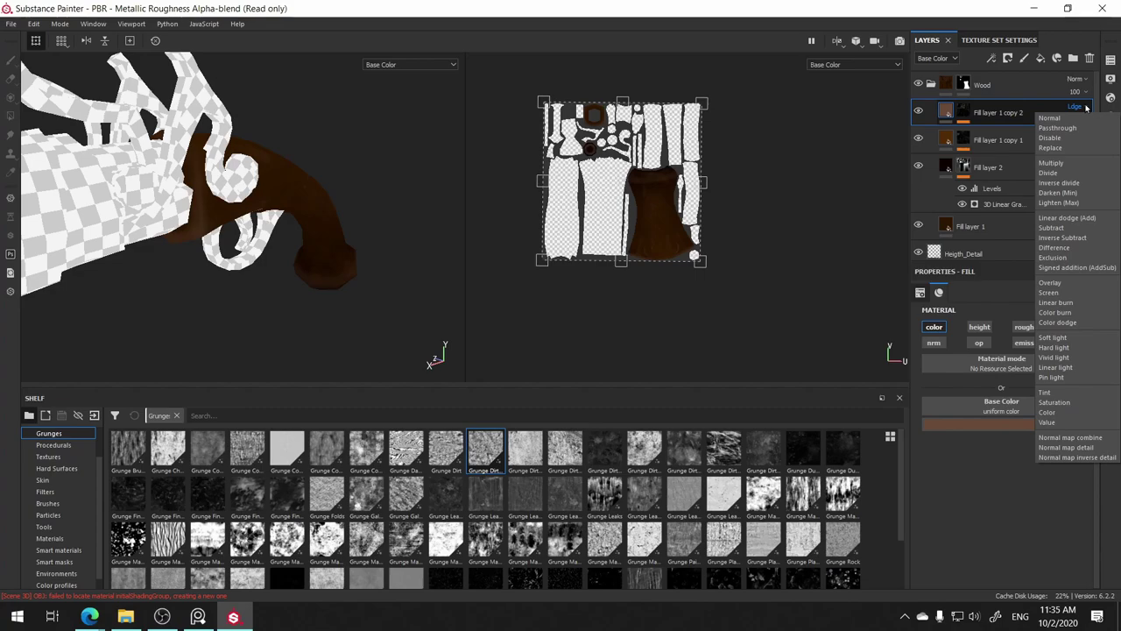
{"action": "left_click", "coordinate": [1086, 106]}
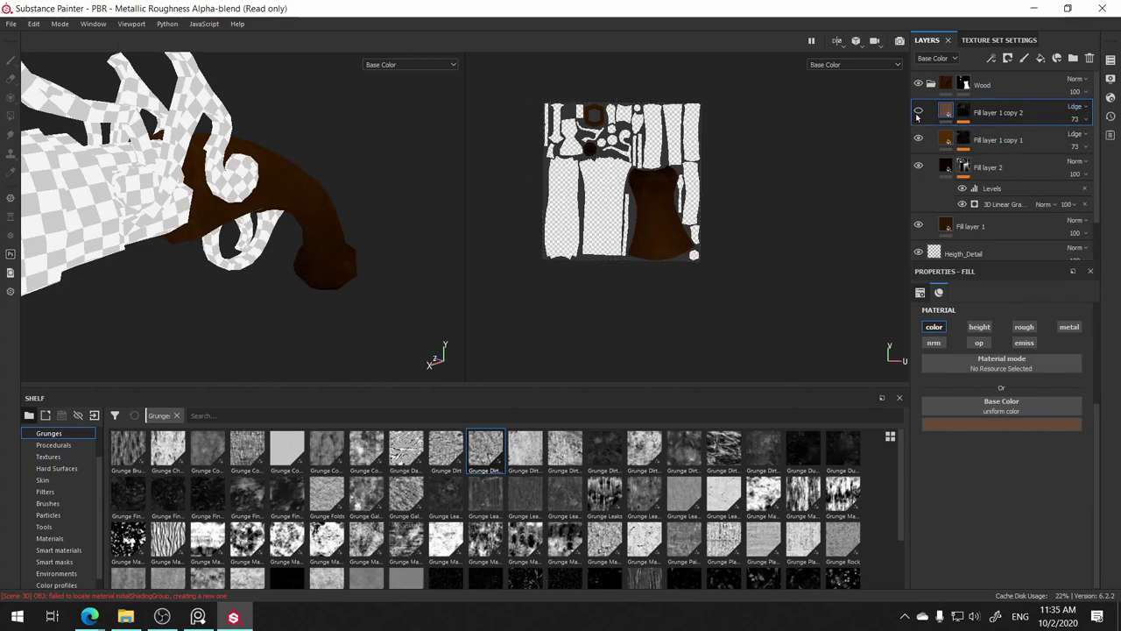
{"action": "mouse_move", "coordinate": [321, 170]}
{"action": "left_mouse_down", "text": "alt"}
{"action": "mouse_move", "coordinate": [256, 230]}
{"action": "mouse_move", "coordinate": [328, 237]}
{"action": "mouse_move", "coordinate": [309, 224]}
{"action": "left_mouse_up", "text": "alt"}
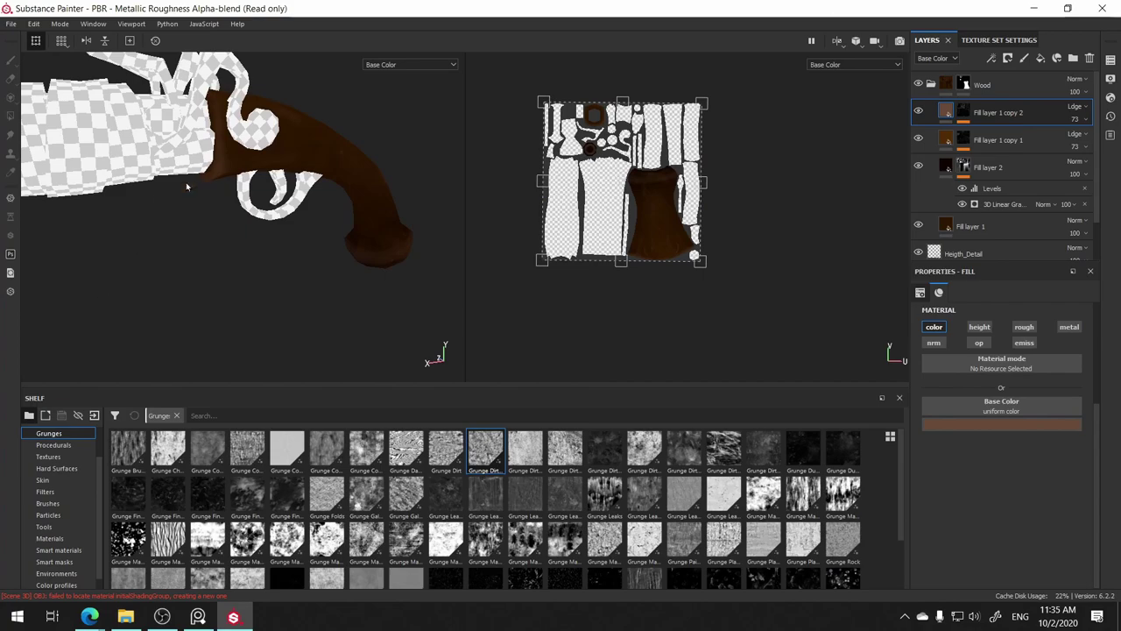
{"action": "right_click_drag", "start_coordinate": [187, 186], "coordinate": [243, 245], "text": "alt"}
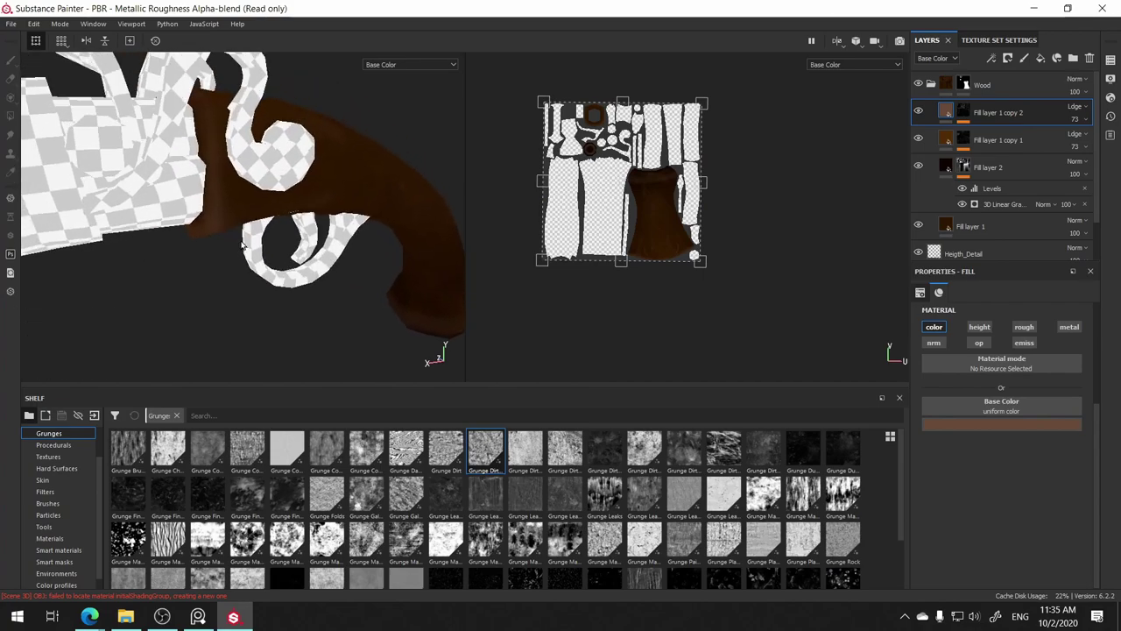
{"action": "mouse_move", "coordinate": [243, 246]}
{"action": "left_mouse_down", "text": "alt"}
{"action": "mouse_move", "coordinate": [262, 180]}
{"action": "mouse_move", "coordinate": [142, 292]}
{"action": "mouse_move", "coordinate": [246, 225]}
{"action": "left_mouse_up", "text": "alt"}
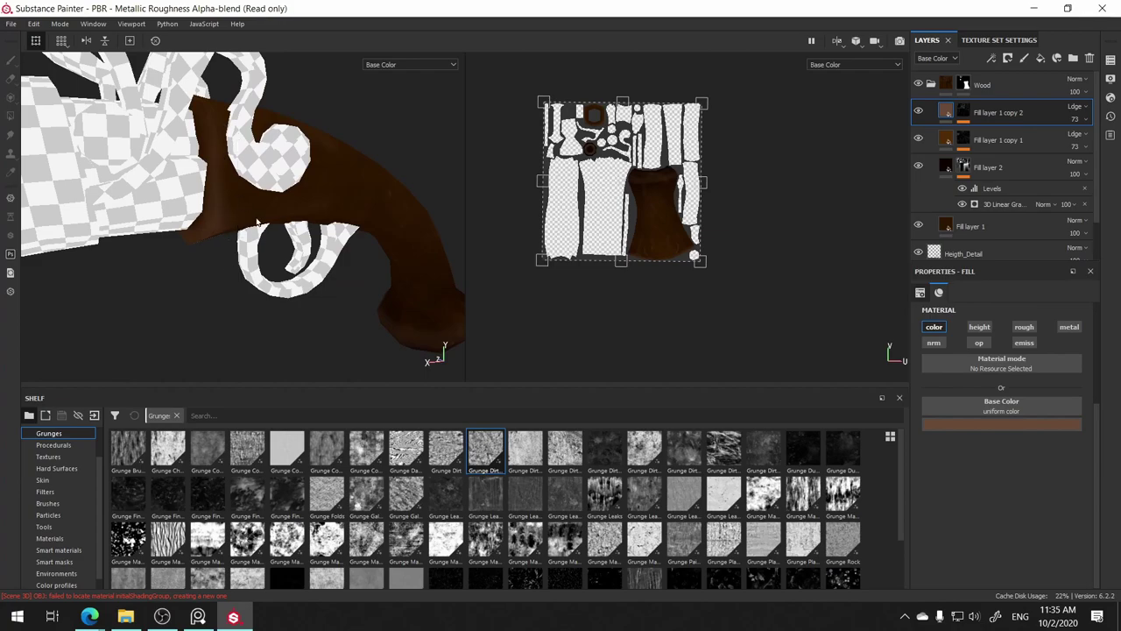
- Add a Blur Slope filter above the Levels effect in the layer's mask
{"action": "left_click", "coordinate": [965, 108]}
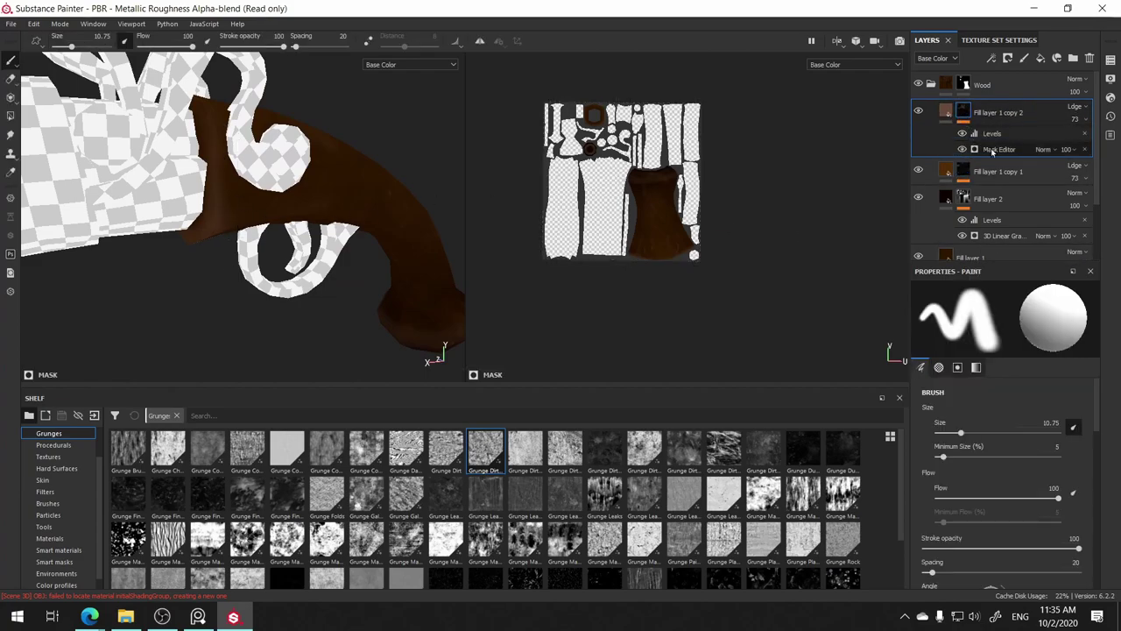
{"action": "left_click", "coordinate": [992, 133]}
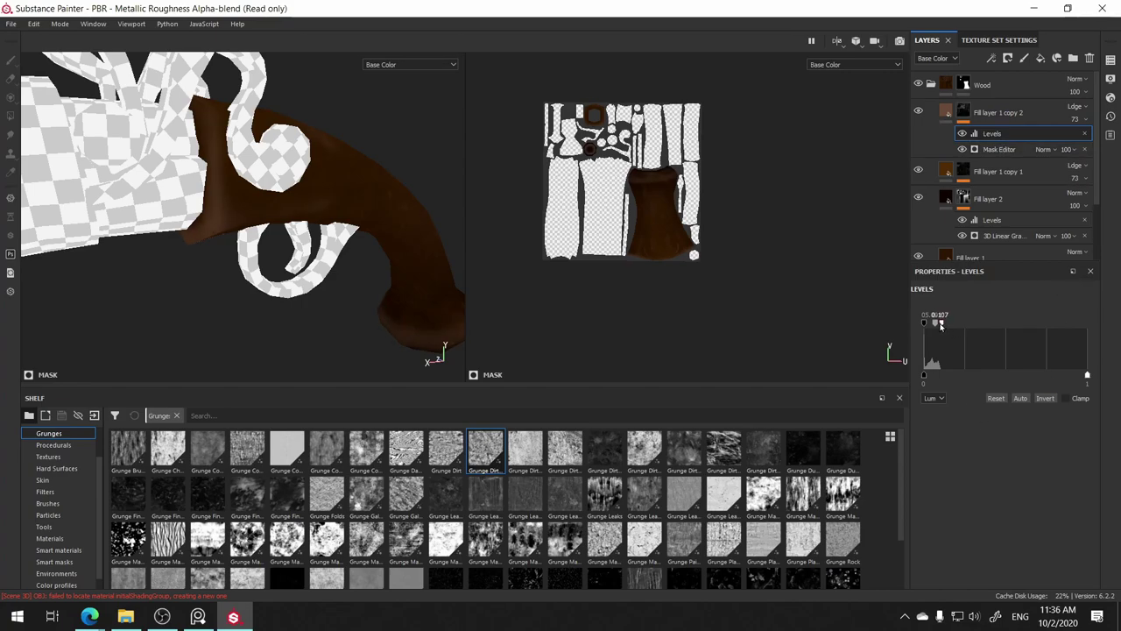
{"action": "right_click", "coordinate": [985, 136]}
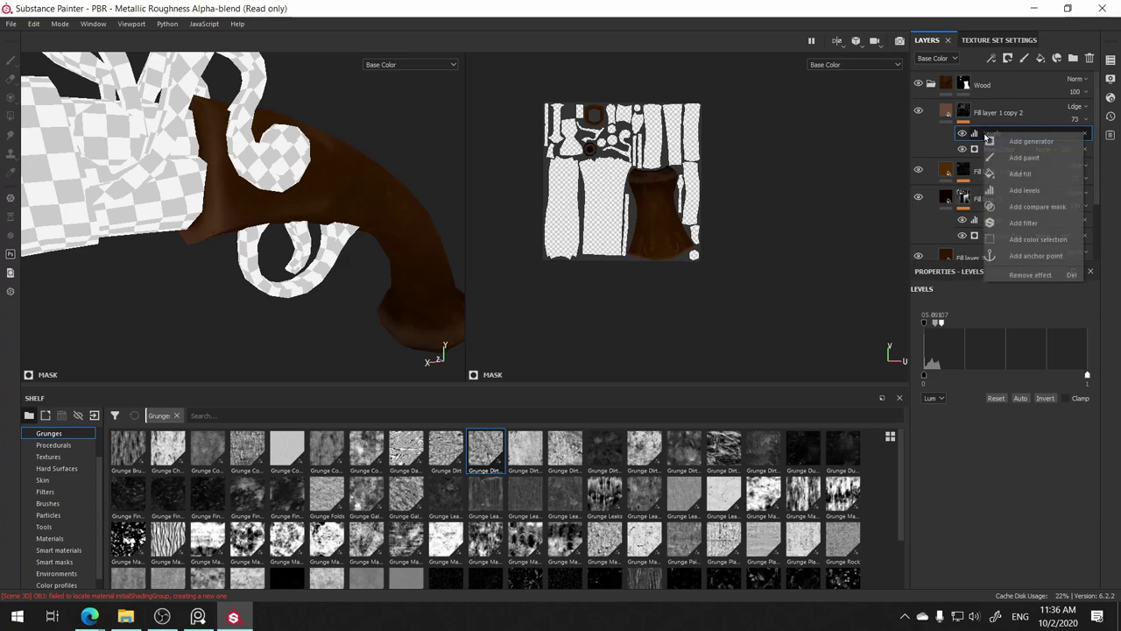
{"action": "left_click", "coordinate": [1023, 224]}
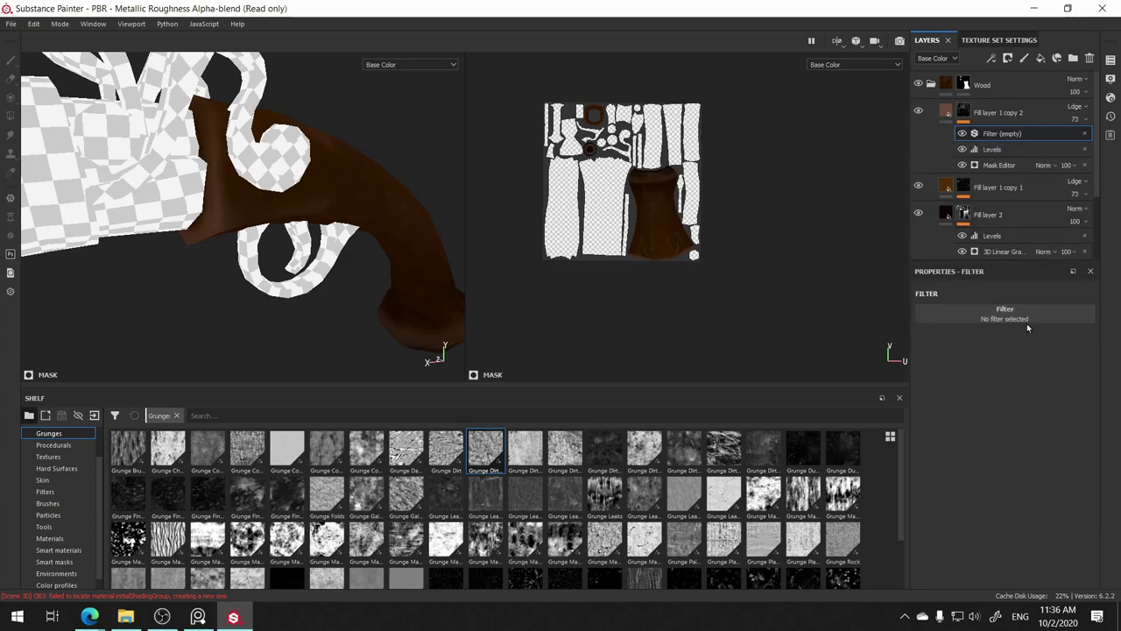
{"action": "left_click", "coordinate": [1005, 313]}
{"action": "left_click", "coordinate": [968, 382]}
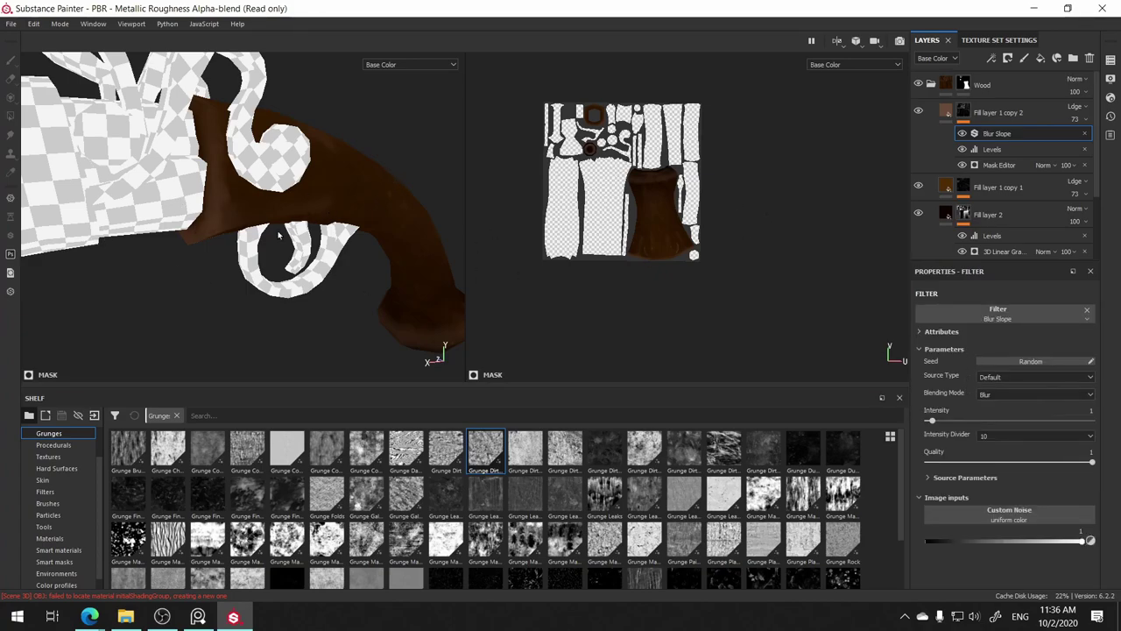
{"action": "left_click_drag", "start_coordinate": [278, 235], "coordinate": [226, 198], "text": "alt"}
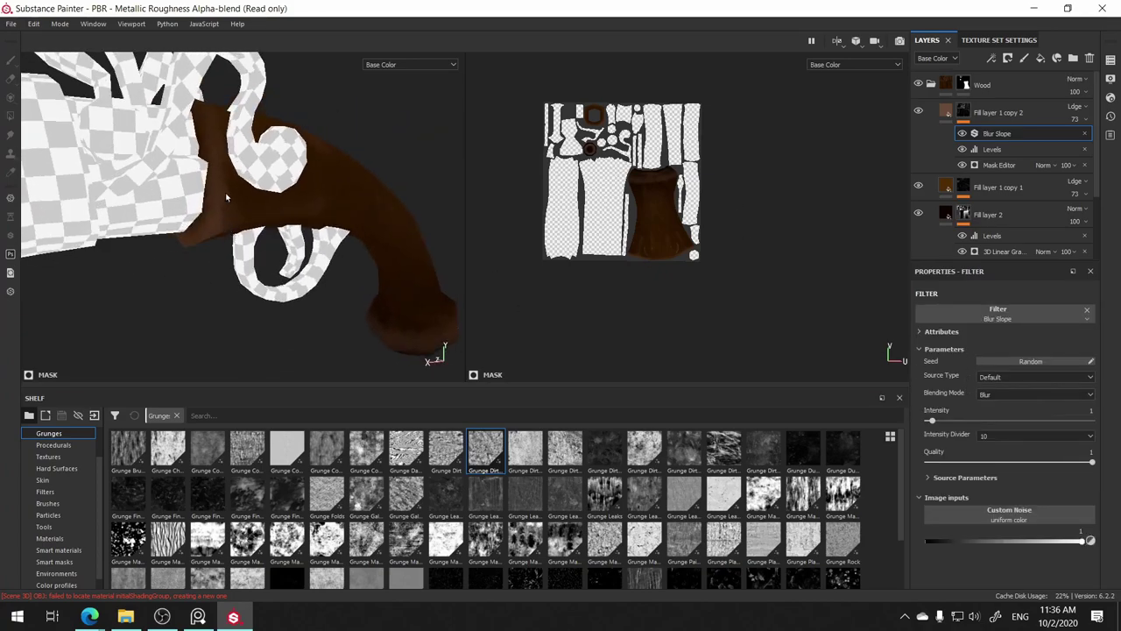
{"action": "mouse_move", "coordinate": [211, 211]}
{"action": "left_mouse_down", "text": "alt"}
{"action": "mouse_move", "coordinate": [200, 222]}
{"action": "mouse_move", "coordinate": [229, 226]}
{"action": "left_mouse_up", "text": "alt"}
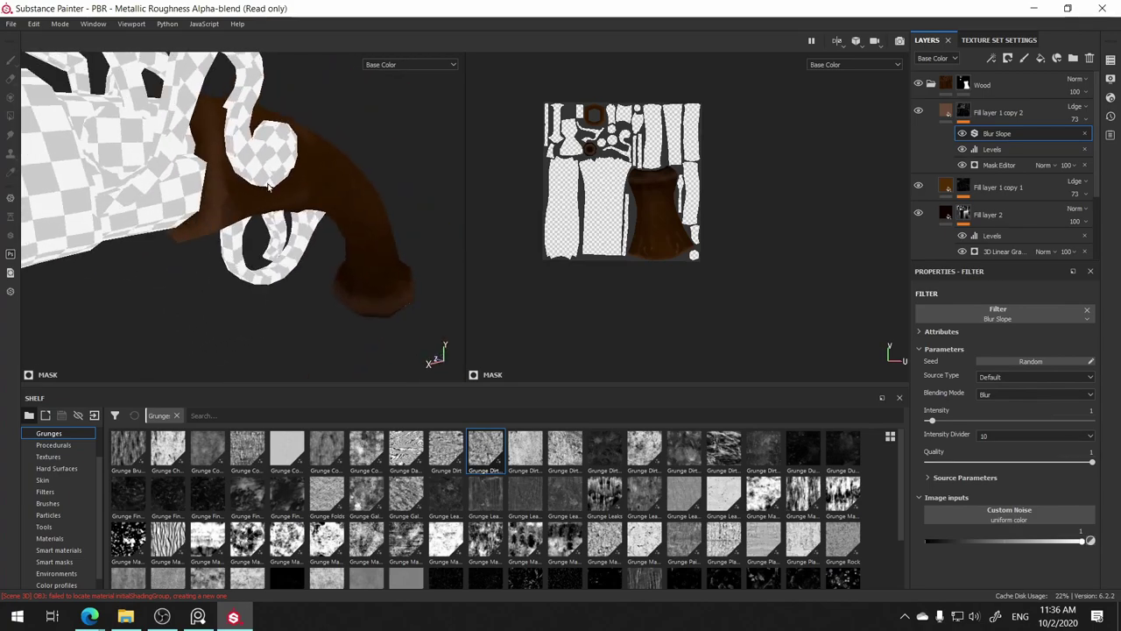
{"action": "mouse_move", "coordinate": [268, 186]}
{"action": "left_mouse_down", "text": "alt"}
{"action": "mouse_move", "coordinate": [275, 210]}
{"action": "mouse_move", "coordinate": [91, 233]}
{"action": "mouse_move", "coordinate": [263, 225]}
{"action": "mouse_move", "coordinate": [265, 240]}
{"action": "mouse_move", "coordinate": [212, 229]}
{"action": "mouse_move", "coordinate": [320, 213]}
{"action": "left_mouse_up", "text": "alt"}
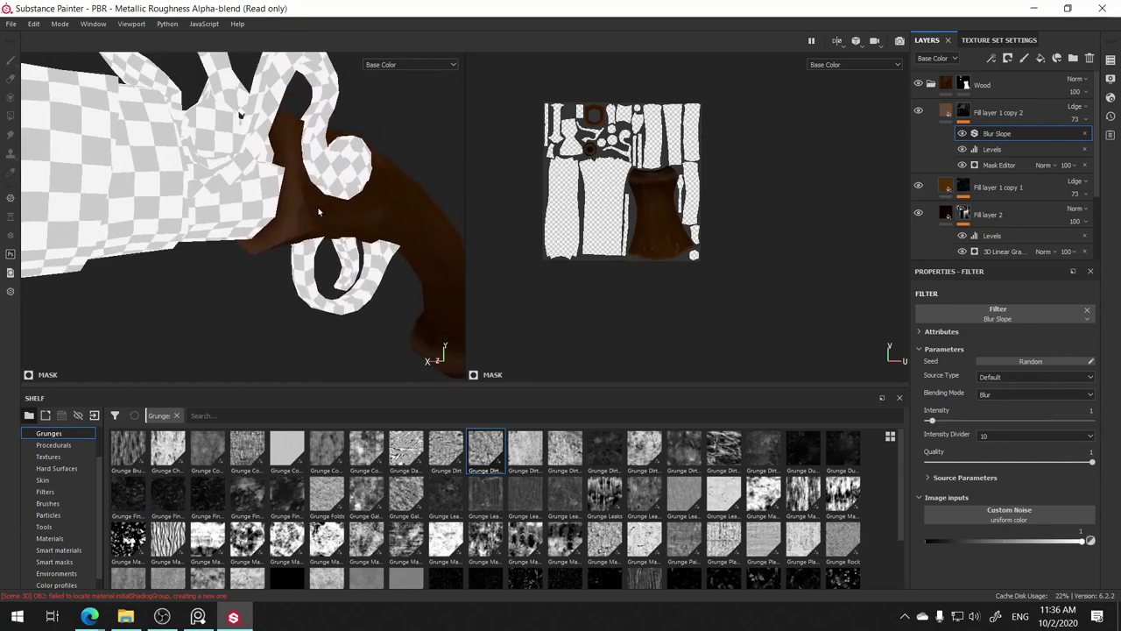
- Raise Fill layer 1 copy 2's opacity from 73 to 97
{"action": "left_click", "coordinate": [1085, 121]}
{"action": "left_click_drag", "start_coordinate": [1112, 141], "coordinate": [1117, 143]}
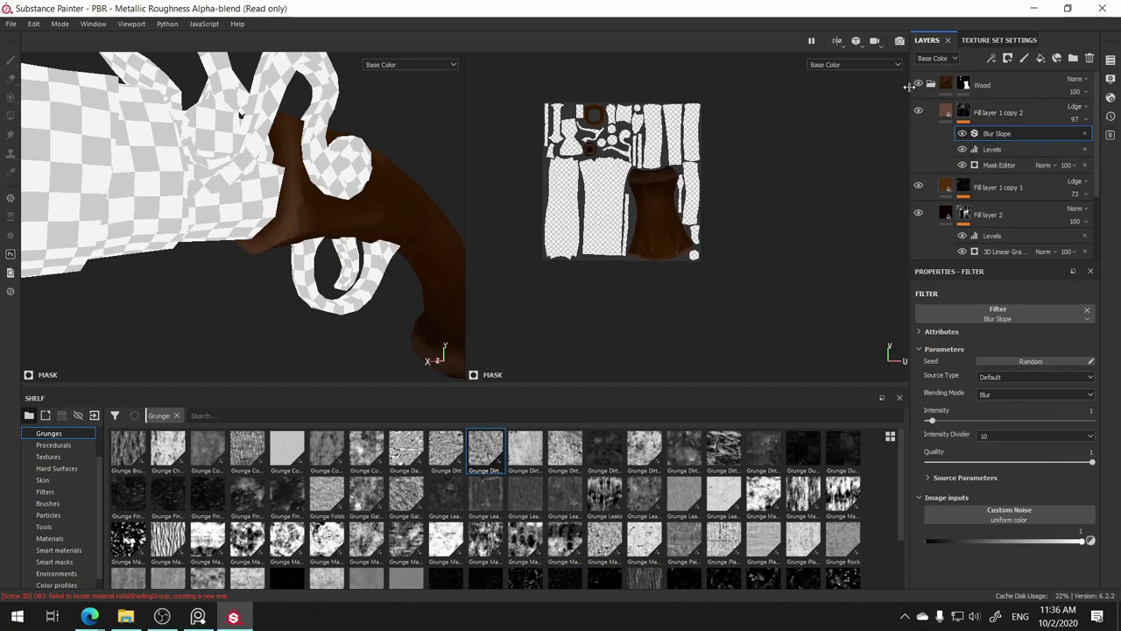
{"action": "left_click", "coordinate": [944, 113]}
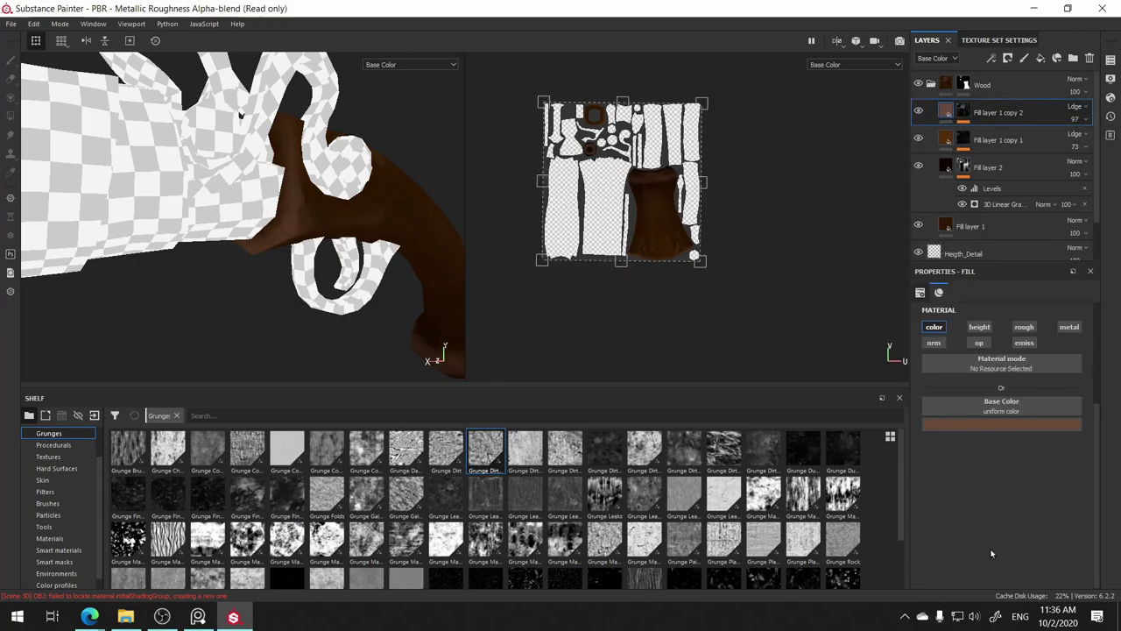
- Darken the fill's base colour to a deep brown, then switch to editing the layer's mask
{"action": "left_click", "coordinate": [1004, 425]}
{"action": "left_click_drag", "start_coordinate": [1000, 507], "coordinate": [1001, 527]}
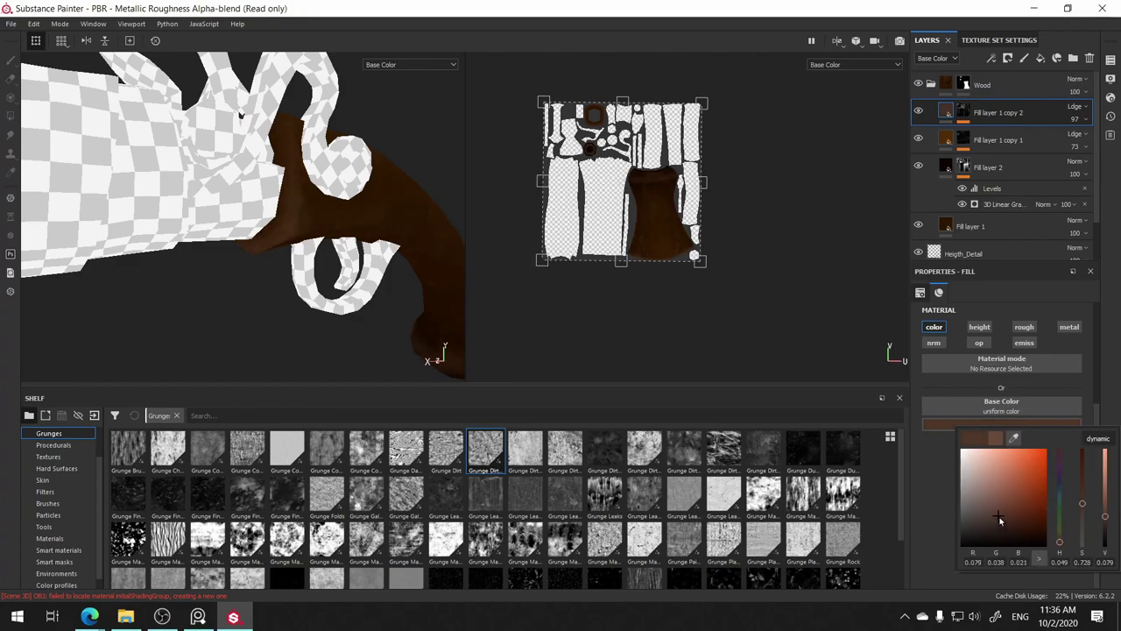
{"action": "mouse_move", "coordinate": [362, 244]}
{"action": "left_mouse_down", "text": "alt"}
{"action": "mouse_move", "coordinate": [323, 231]}
{"action": "mouse_move", "coordinate": [170, 243]}
{"action": "mouse_move", "coordinate": [158, 275]}
{"action": "mouse_move", "coordinate": [368, 250]}
{"action": "mouse_move", "coordinate": [317, 199]}
{"action": "mouse_move", "coordinate": [195, 248]}
{"action": "mouse_move", "coordinate": [437, 300]}
{"action": "mouse_move", "coordinate": [292, 265]}
{"action": "mouse_move", "coordinate": [203, 306]}
{"action": "mouse_move", "coordinate": [319, 278]}
{"action": "left_mouse_up", "text": "alt"}
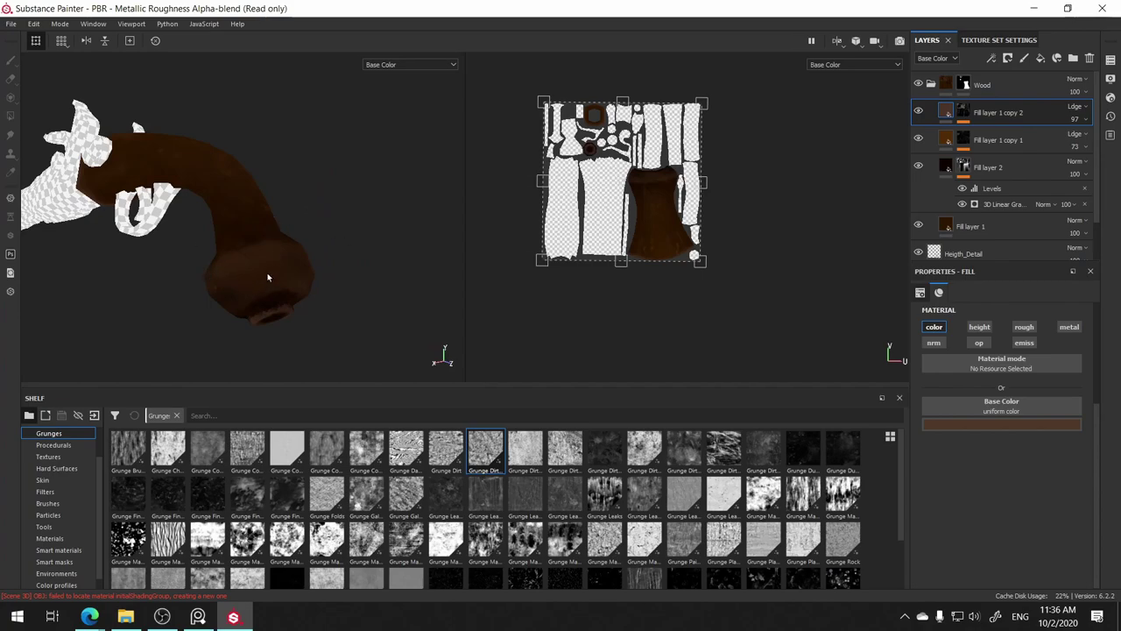
{"action": "mouse_move", "coordinate": [271, 267]}
{"action": "left_mouse_down", "text": "alt"}
{"action": "mouse_move", "coordinate": [143, 275]}
{"action": "mouse_move", "coordinate": [255, 253]}
{"action": "mouse_move", "coordinate": [296, 276]}
{"action": "mouse_move", "coordinate": [295, 230]}
{"action": "mouse_move", "coordinate": [278, 289]}
{"action": "left_mouse_up", "text": "alt"}
{"action": "middle_click_drag", "start_coordinate": [278, 288], "coordinate": [319, 284], "text": "alt"}
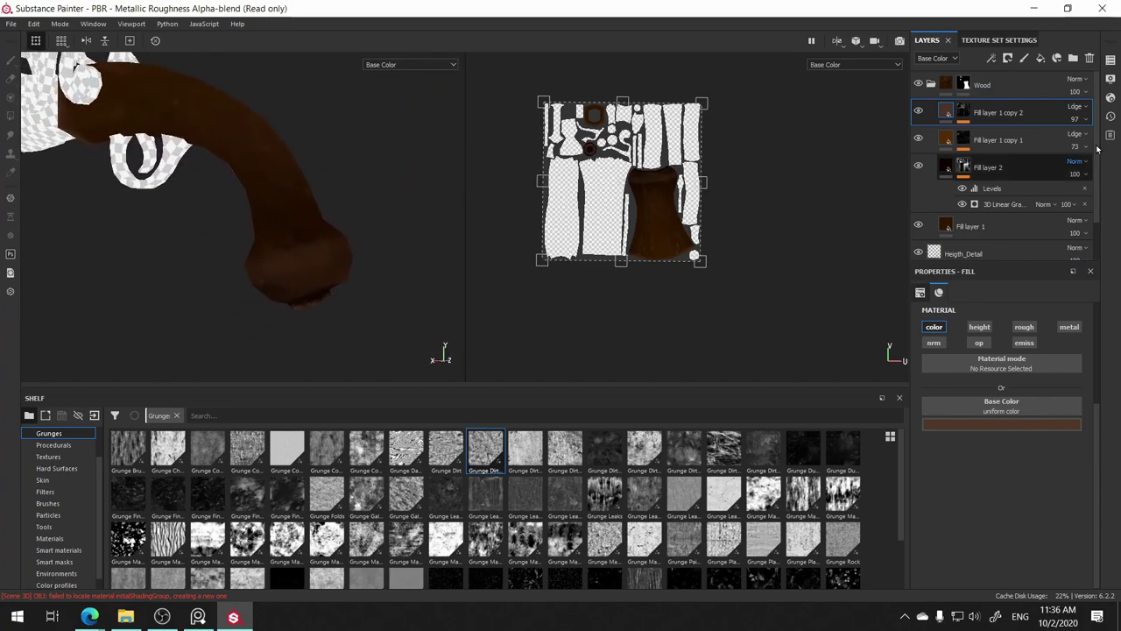
{"action": "left_click", "coordinate": [965, 113]}
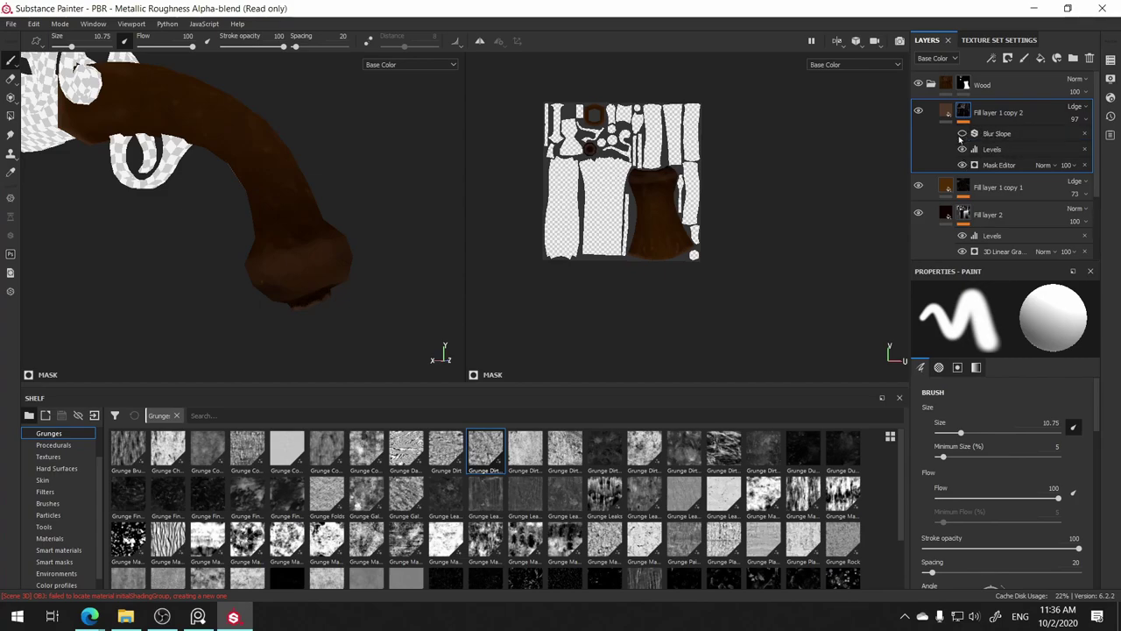
- Add a Paint effect above Levels in Fill layer 1 copy 2's mask stack
{"action": "left_click", "coordinate": [992, 150]}
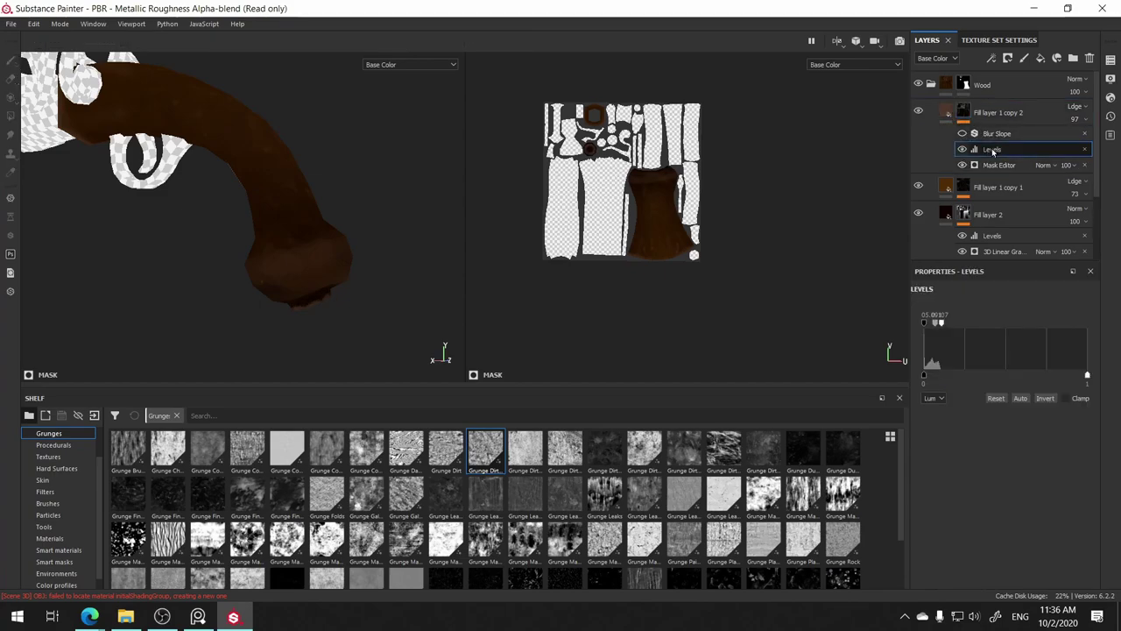
{"action": "right_click", "coordinate": [992, 150]}
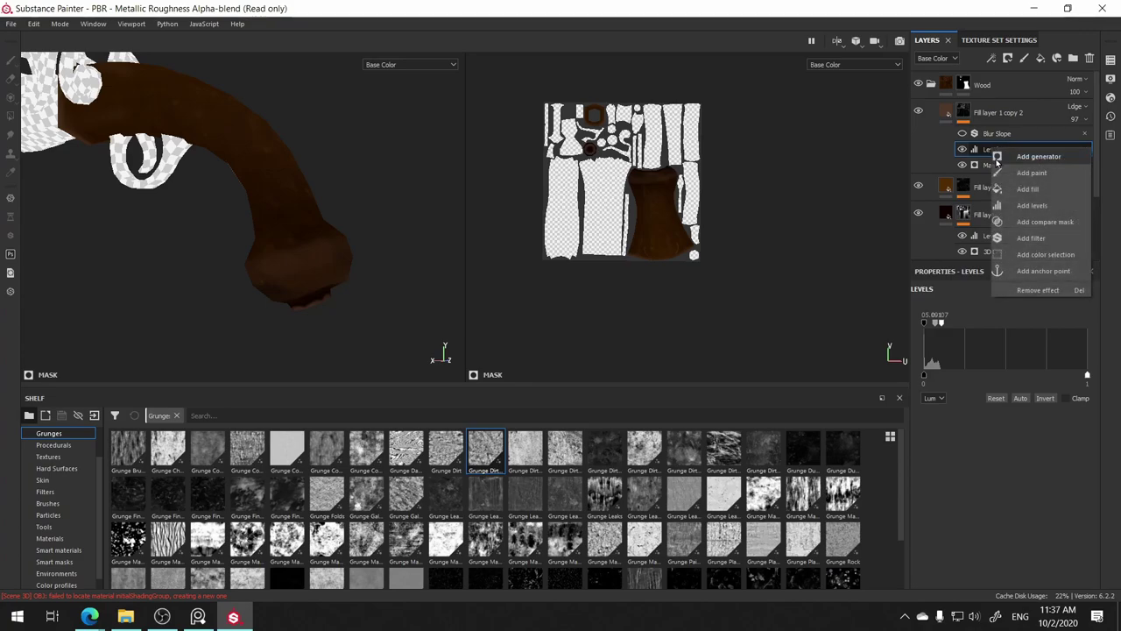
{"action": "left_click", "coordinate": [1043, 174]}
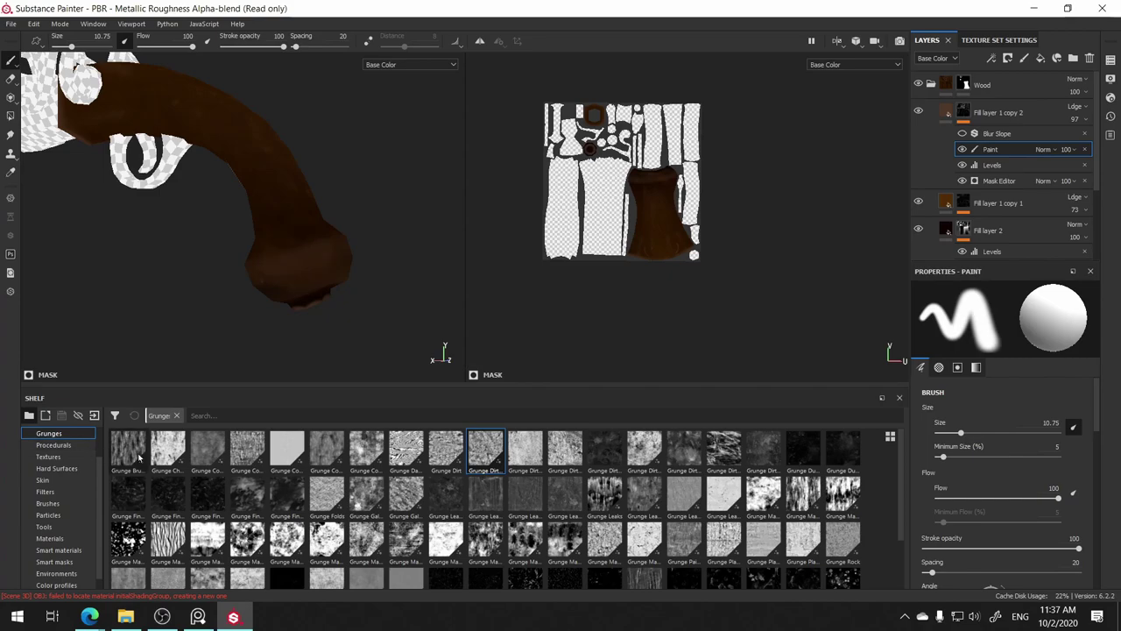
- Choose the Artistic Heavy brush and set its grayscale paint value to 0 (black)
{"action": "left_click", "coordinate": [47, 503]}
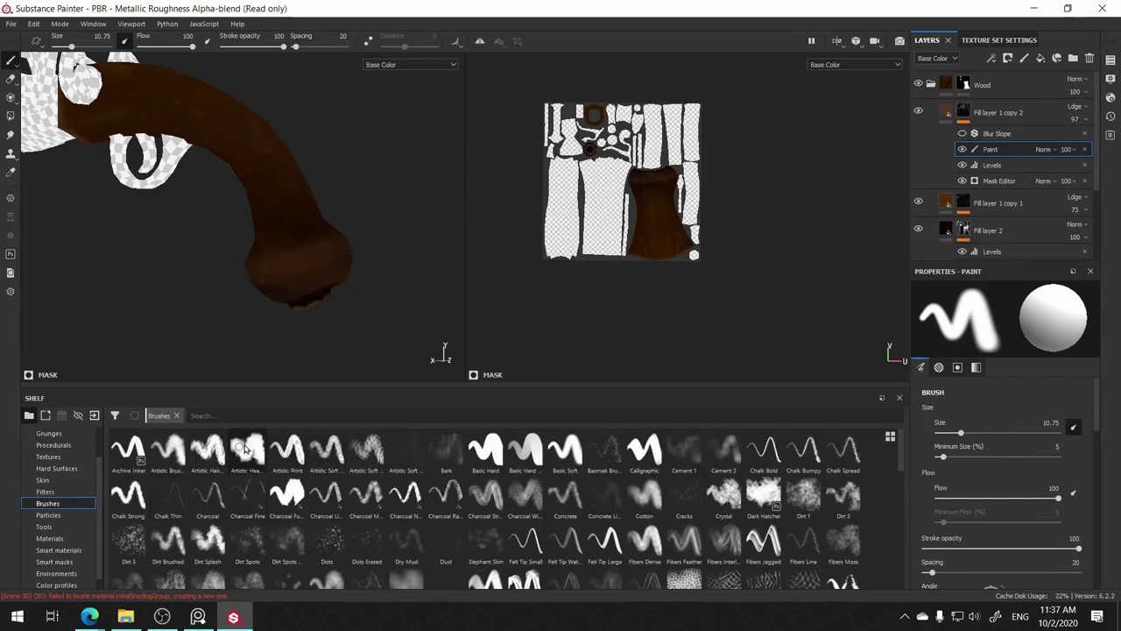
{"action": "left_click", "coordinate": [246, 448]}
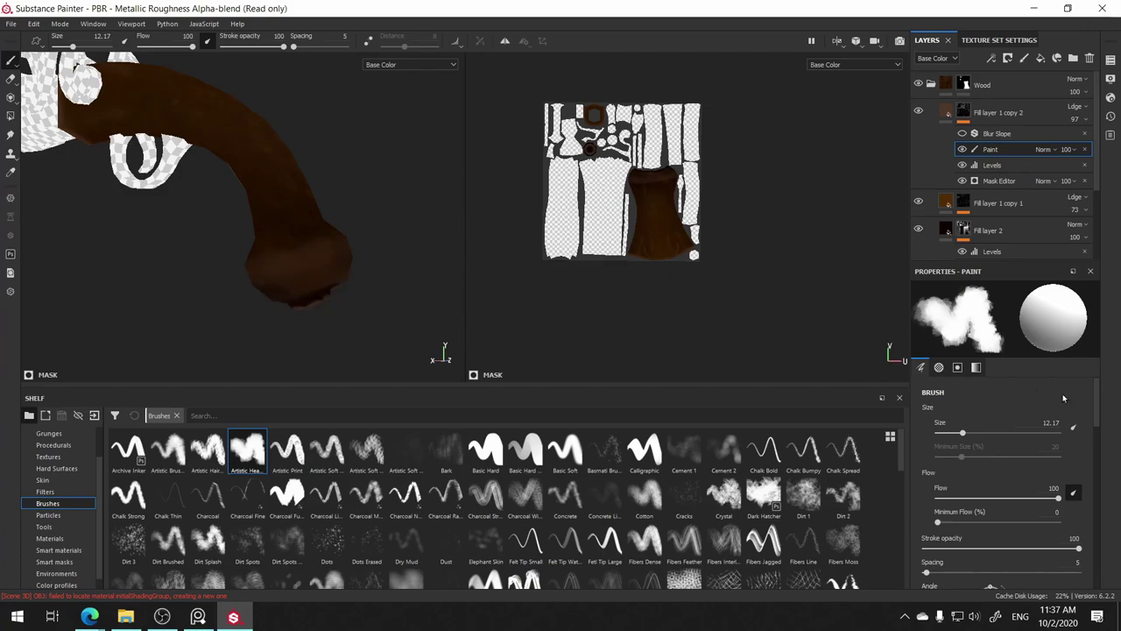
{"action": "scroll", "coordinate": [1069, 438], "scroll_direction": "down", "scroll_amount": 5}
{"action": "scroll", "coordinate": [1075, 490], "scroll_direction": "down", "scroll_amount": 5}
{"action": "scroll", "coordinate": [1082, 526], "scroll_direction": "down", "scroll_amount": 5}
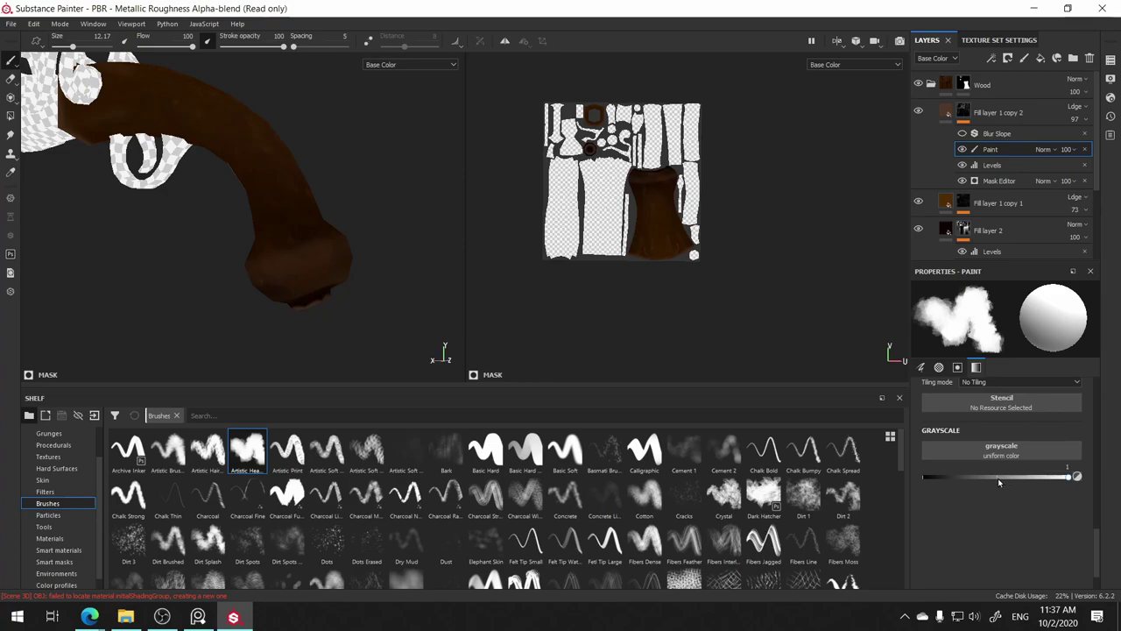
{"action": "left_click_drag", "start_coordinate": [993, 477], "coordinate": [955, 474]}
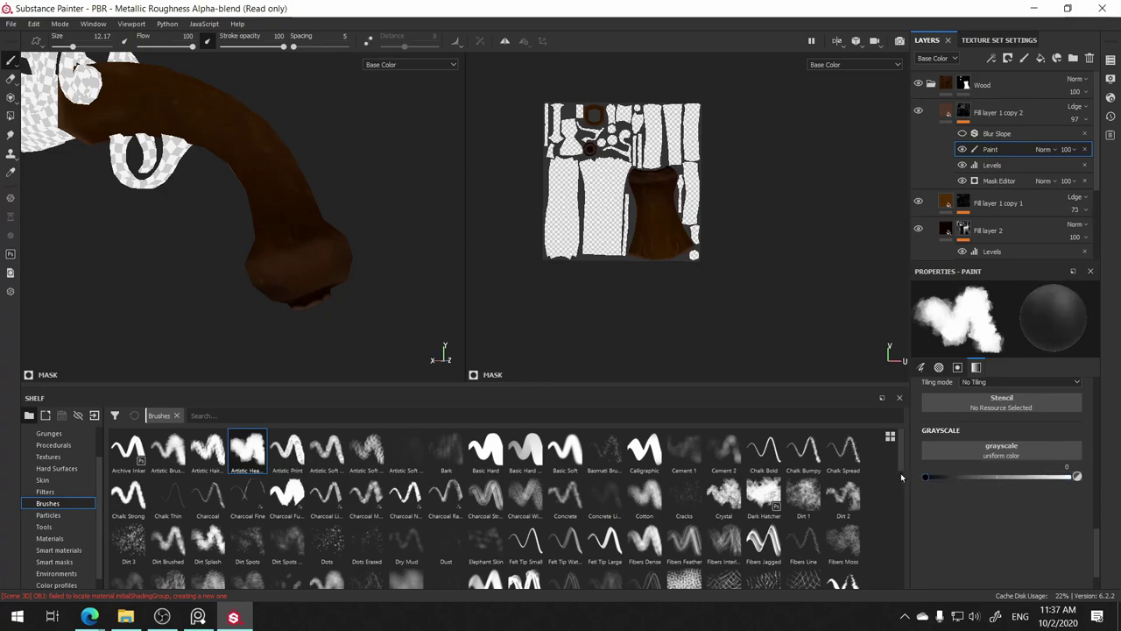
{"action": "left_click_drag", "start_coordinate": [1093, 546], "coordinate": [1087, 392]}
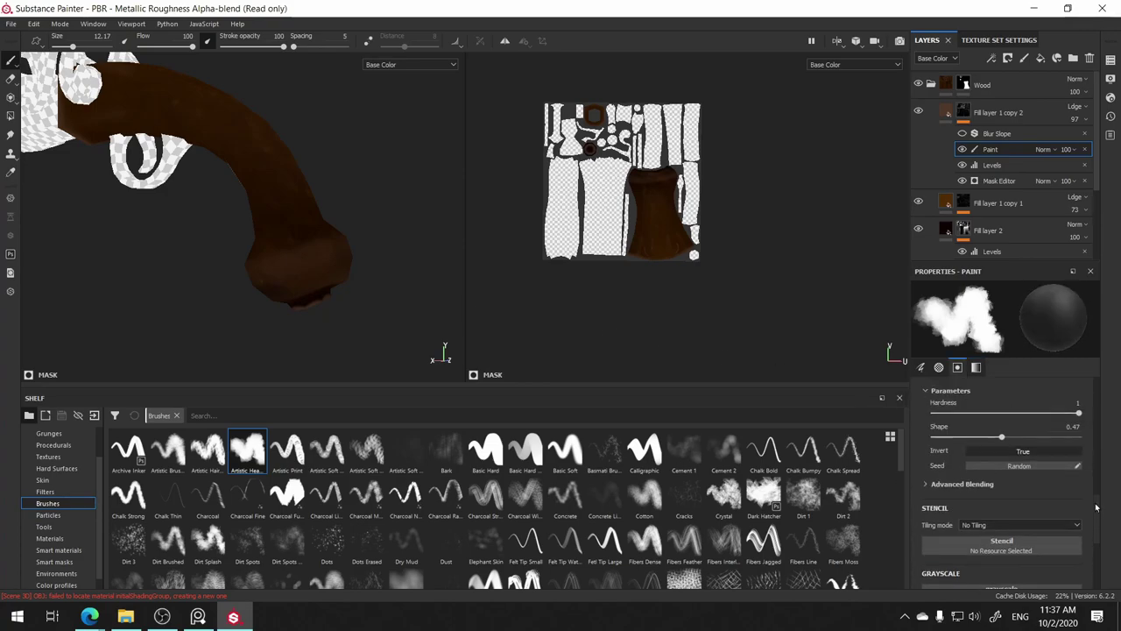
{"action": "scroll", "coordinate": [1086, 392], "scroll_direction": "down", "scroll_amount": 5}
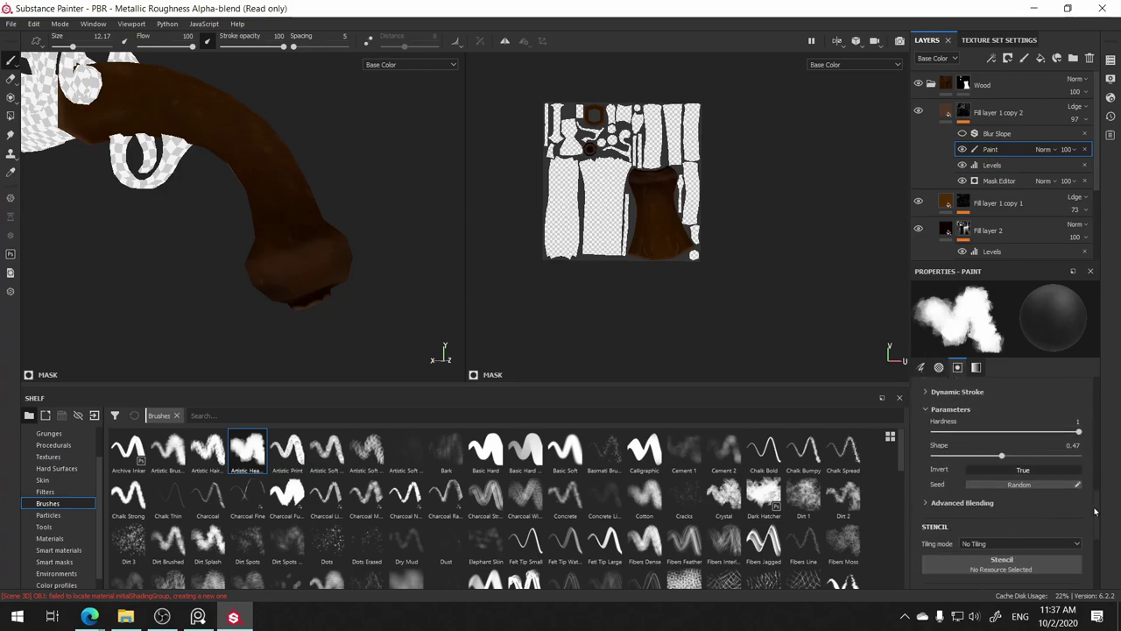
{"action": "scroll", "coordinate": [1081, 390], "scroll_direction": "down", "scroll_amount": 2}
{"action": "scroll", "coordinate": [1064, 381], "scroll_direction": "up", "scroll_amount": 10}
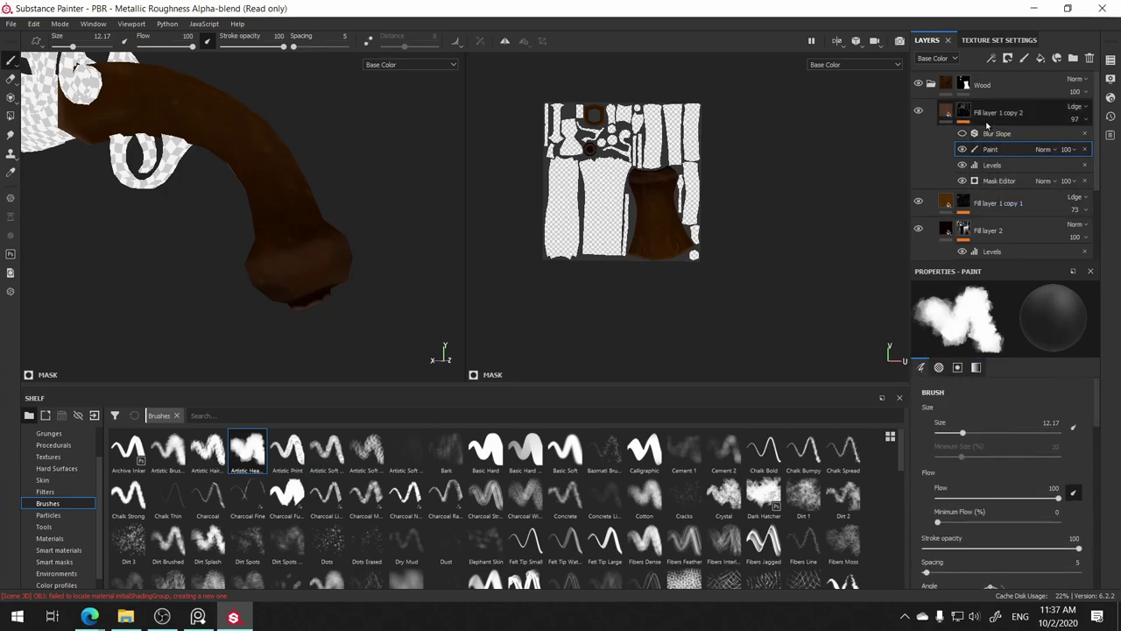
- Reselect the Paint effect and shrink the brush size to 4.7 for mask touch-ups
{"action": "left_click", "coordinate": [963, 111]}
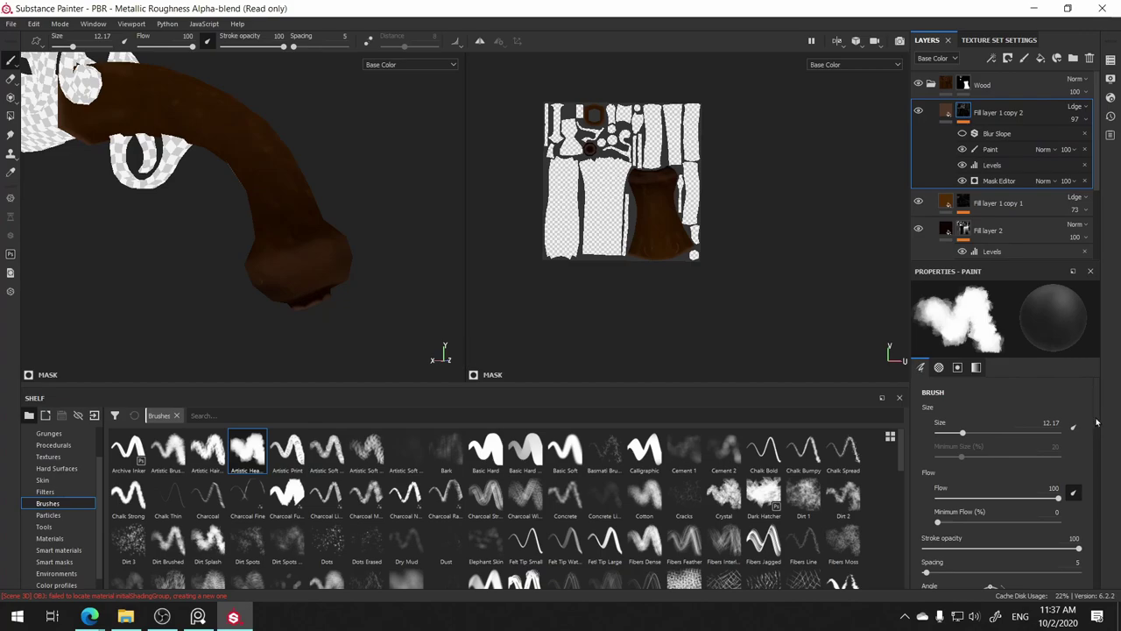
{"action": "left_click_drag", "start_coordinate": [1098, 421], "coordinate": [1098, 570]}
{"action": "scroll", "coordinate": [1098, 569], "scroll_direction": "up", "scroll_amount": 4}
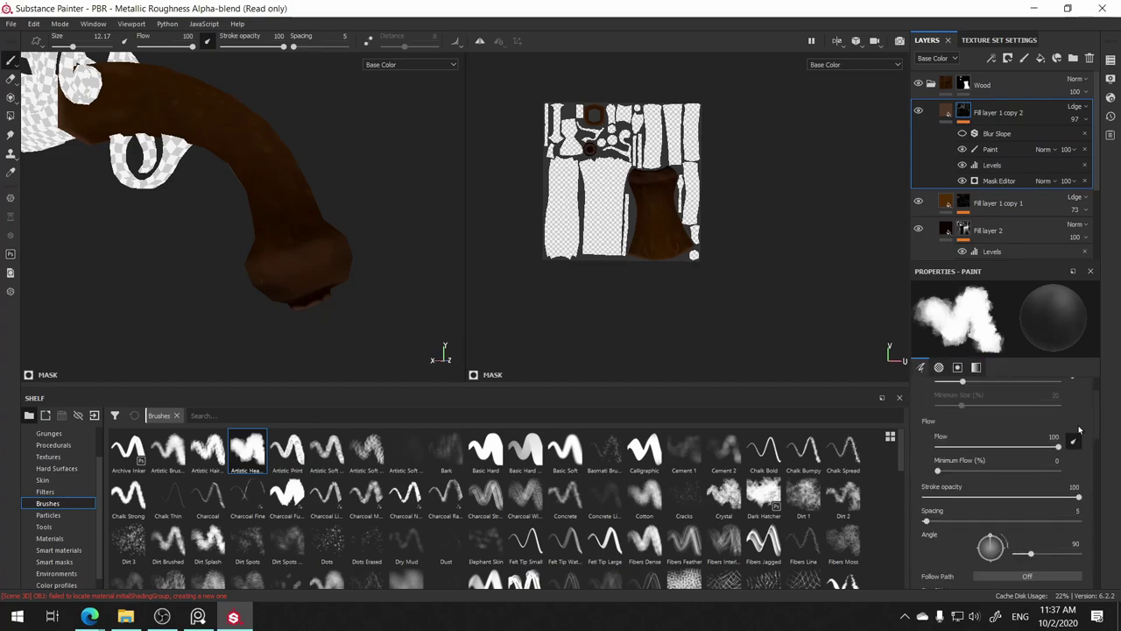
{"action": "scroll", "coordinate": [1098, 560], "scroll_direction": "up", "scroll_amount": 2}
{"action": "left_click", "coordinate": [987, 149]}
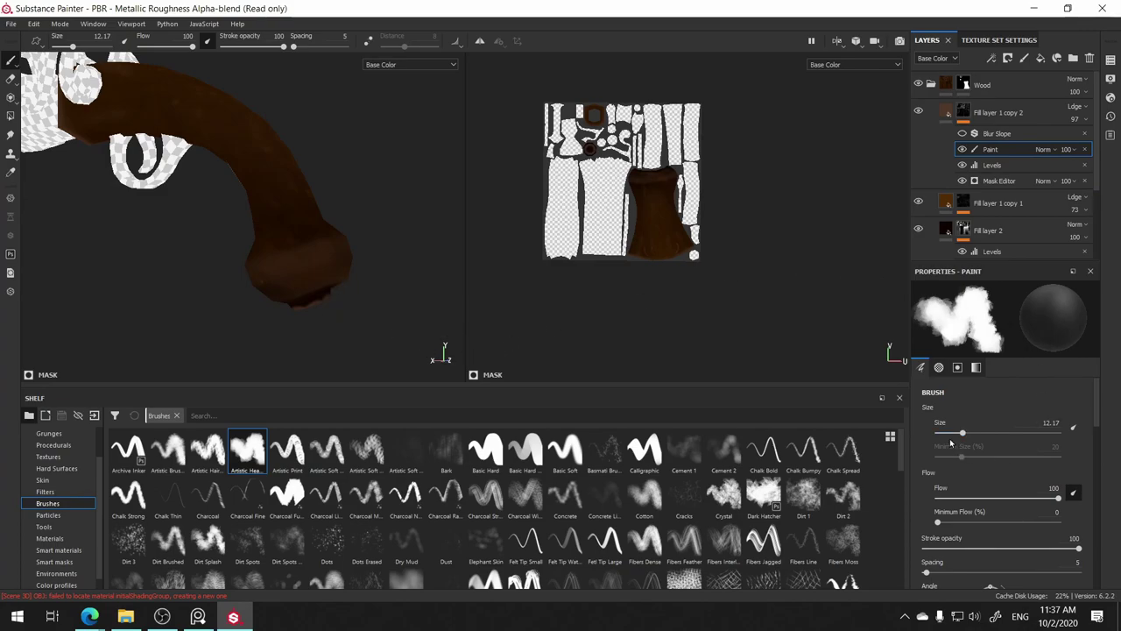
{"action": "left_click_drag", "start_coordinate": [961, 433], "coordinate": [952, 432]}
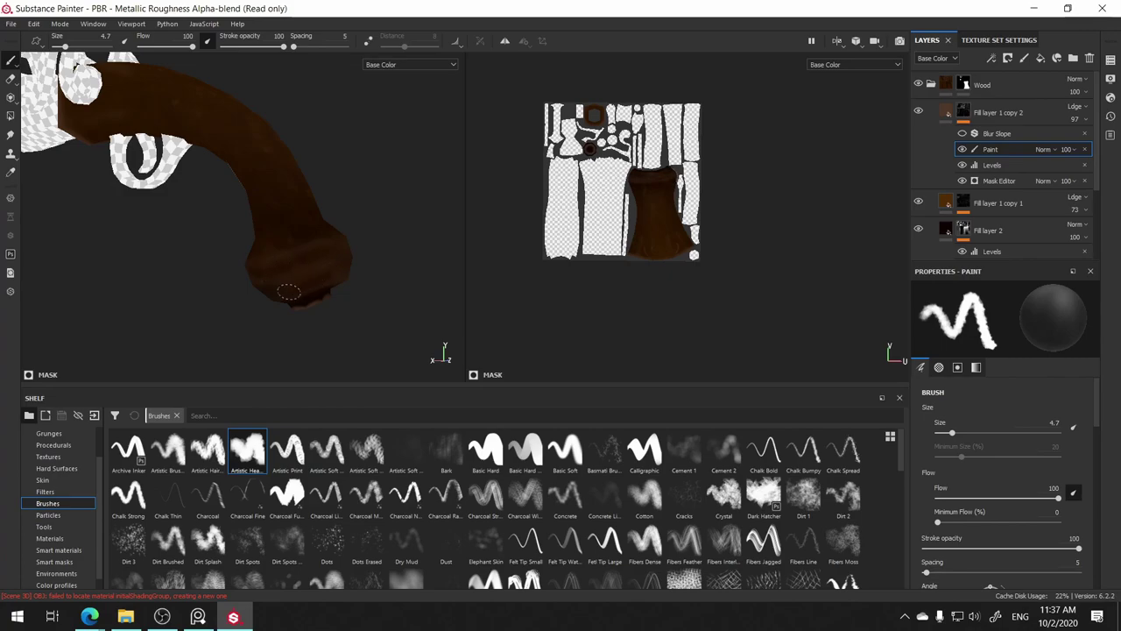
{"action": "left_click_drag", "start_coordinate": [381, 219], "coordinate": [297, 228], "text": "alt"}
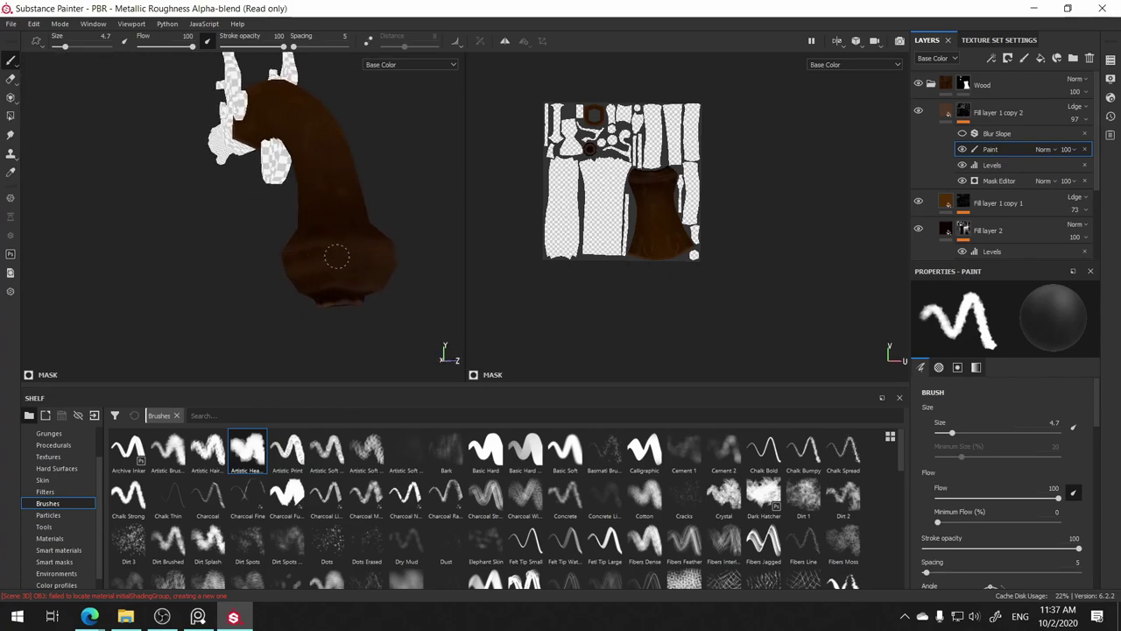
{"action": "mouse_move", "coordinate": [374, 280]}
{"action": "left_mouse_down", "text": "alt"}
{"action": "mouse_move", "coordinate": [395, 250]}
{"action": "mouse_move", "coordinate": [380, 243]}
{"action": "left_mouse_up", "text": "alt"}
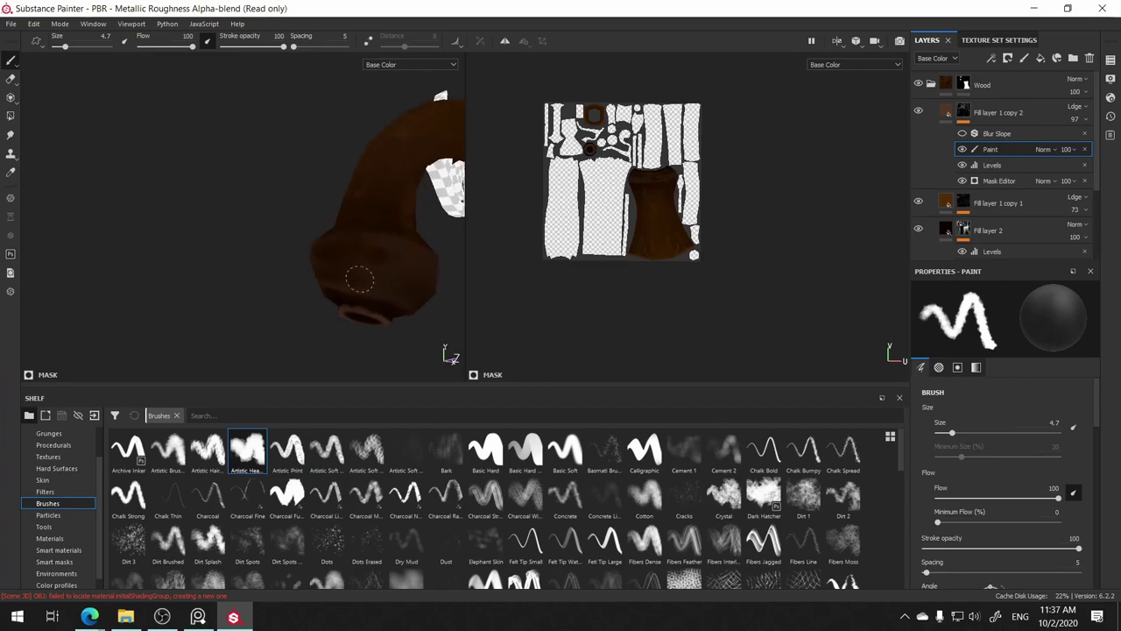
{"action": "mouse_move", "coordinate": [451, 326]}
{"action": "left_mouse_down", "text": "alt"}
{"action": "mouse_move", "coordinate": [393, 262]}
{"action": "mouse_move", "coordinate": [335, 230]}
{"action": "left_mouse_up", "text": "alt"}
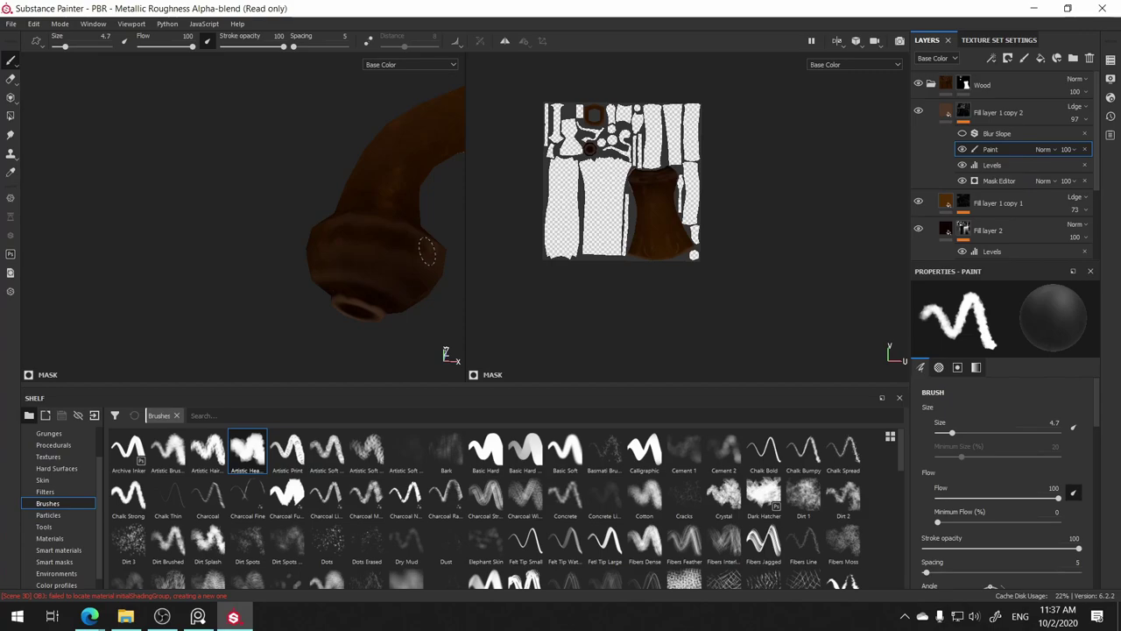
- Frame the brown stock and set the mask paint Grayscale value to 1 (full white)
{"action": "left_click_drag", "start_coordinate": [426, 251], "coordinate": [479, 250], "text": "alt"}
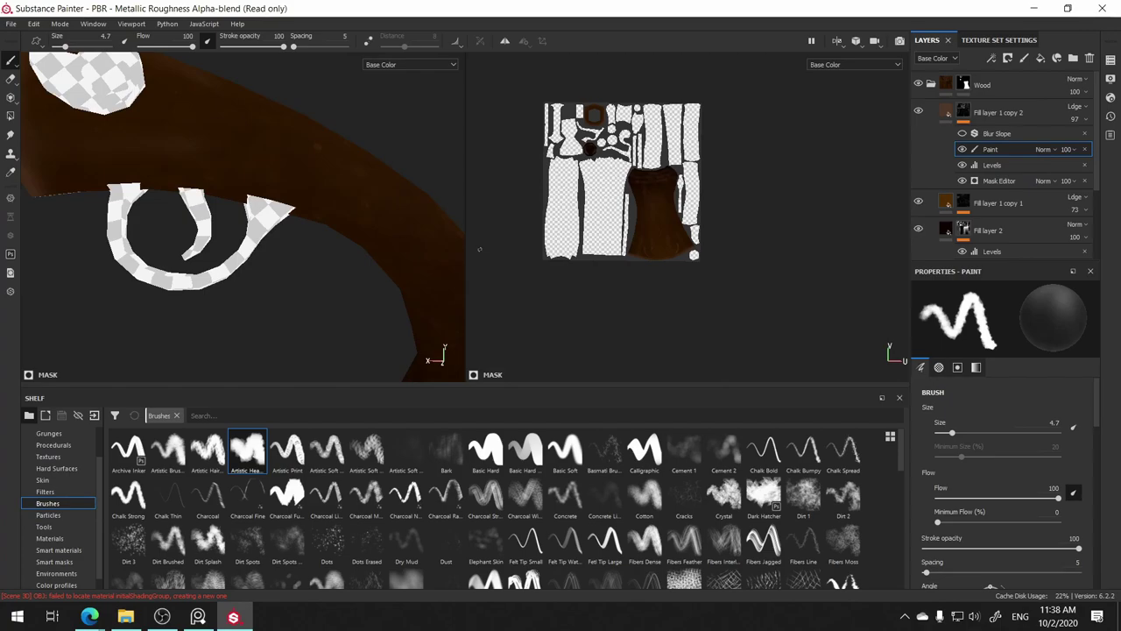
{"action": "left_click_drag", "start_coordinate": [479, 249], "coordinate": [350, 219], "text": "alt"}
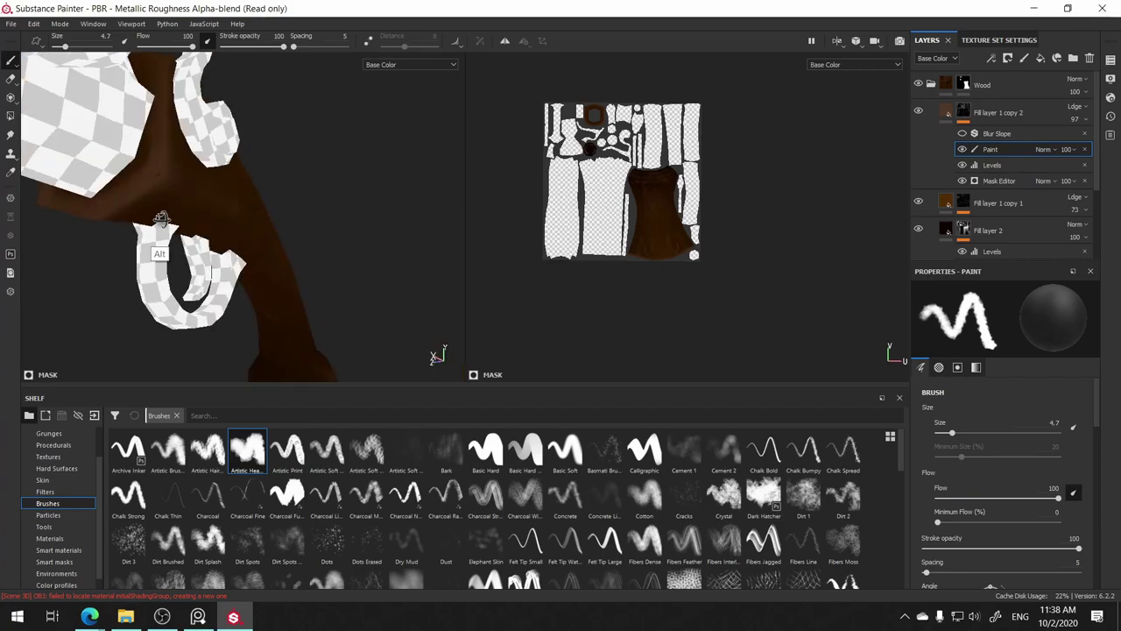
{"action": "mouse_move", "coordinate": [218, 193]}
{"action": "left_mouse_down", "text": "alt"}
{"action": "mouse_move", "coordinate": [147, 153]}
{"action": "mouse_move", "coordinate": [128, 184]}
{"action": "left_mouse_up", "text": "alt"}
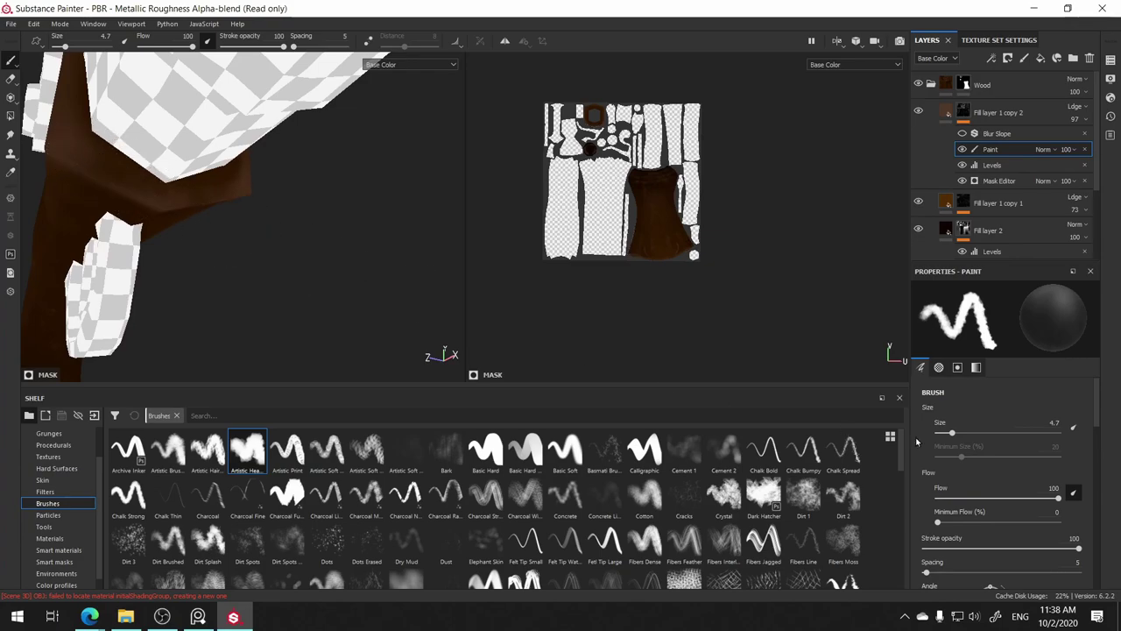
{"action": "scroll", "coordinate": [1097, 393], "scroll_direction": "down", "scroll_amount": 5}
{"action": "scroll", "coordinate": [1051, 455], "scroll_direction": "down", "scroll_amount": 5}
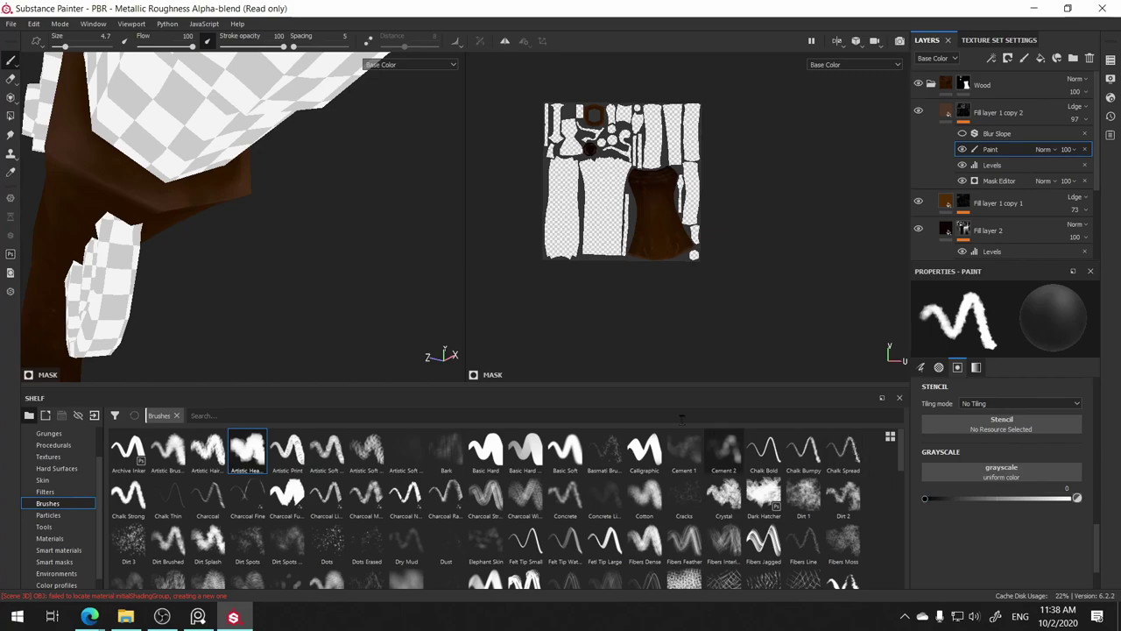
{"action": "mouse_move", "coordinate": [302, 250]}
{"action": "left_mouse_down", "text": "alt"}
{"action": "mouse_move", "coordinate": [316, 253]}
{"action": "mouse_move", "coordinate": [143, 181]}
{"action": "mouse_move", "coordinate": [107, 106]}
{"action": "left_mouse_up", "text": "alt"}
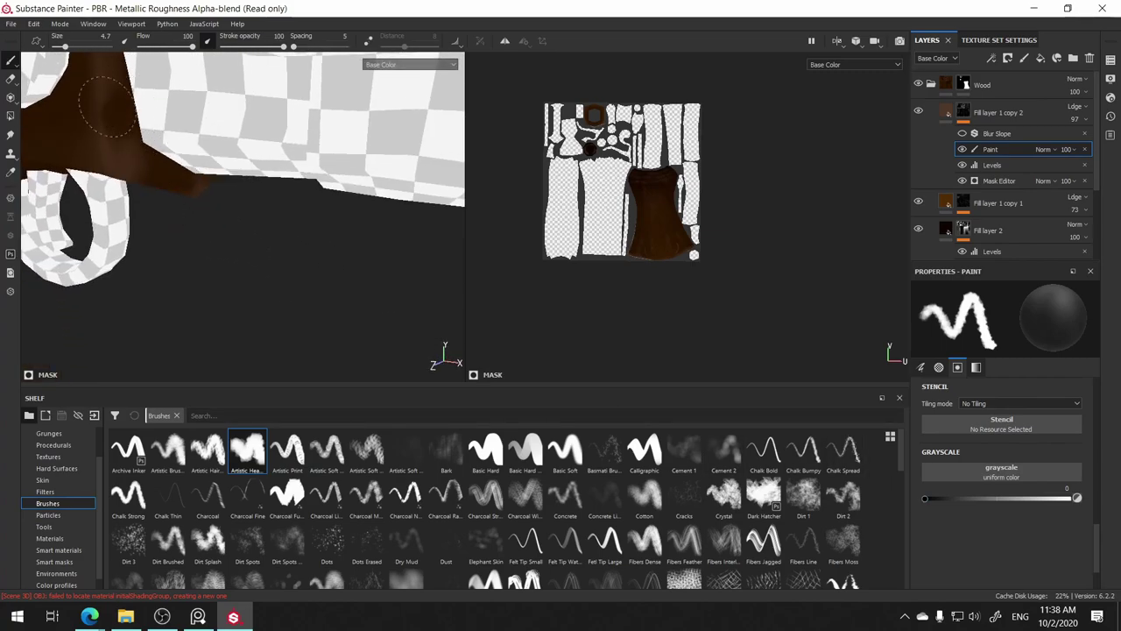
{"action": "mouse_move", "coordinate": [155, 133]}
{"action": "left_mouse_down", "text": "alt"}
{"action": "mouse_move", "coordinate": [271, 248]}
{"action": "mouse_move", "coordinate": [175, 170]}
{"action": "left_mouse_up", "text": "alt"}
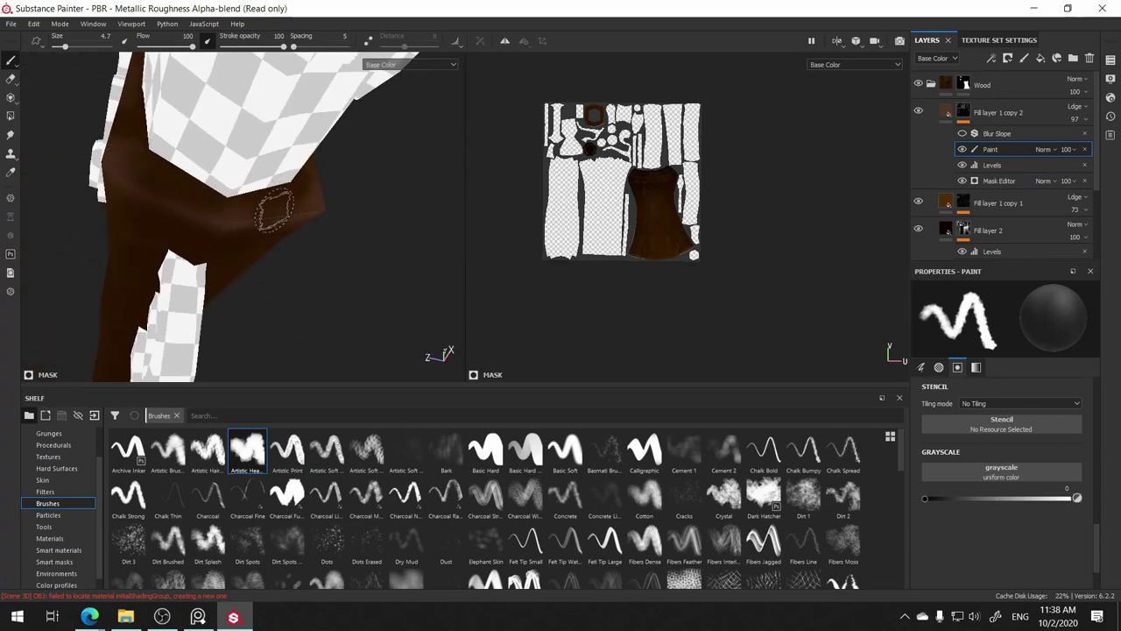
{"action": "mouse_move", "coordinate": [269, 205]}
{"action": "left_mouse_down", "text": "alt"}
{"action": "mouse_move", "coordinate": [275, 188]}
{"action": "mouse_move", "coordinate": [301, 209]}
{"action": "mouse_move", "coordinate": [75, 260]}
{"action": "mouse_move", "coordinate": [2, 610]}
{"action": "left_mouse_up", "text": "alt"}
{"action": "mouse_move", "coordinate": [254, 230]}
{"action": "left_mouse_down", "text": "alt"}
{"action": "mouse_move", "coordinate": [225, 137]}
{"action": "mouse_move", "coordinate": [226, 163]}
{"action": "mouse_move", "coordinate": [266, 140]}
{"action": "mouse_move", "coordinate": [250, 113]}
{"action": "mouse_move", "coordinate": [297, 210]}
{"action": "mouse_move", "coordinate": [310, 140]}
{"action": "mouse_move", "coordinate": [359, 148]}
{"action": "mouse_move", "coordinate": [82, 138]}
{"action": "mouse_move", "coordinate": [187, 238]}
{"action": "mouse_move", "coordinate": [318, 275]}
{"action": "mouse_move", "coordinate": [378, 214]}
{"action": "left_mouse_up", "text": "alt"}
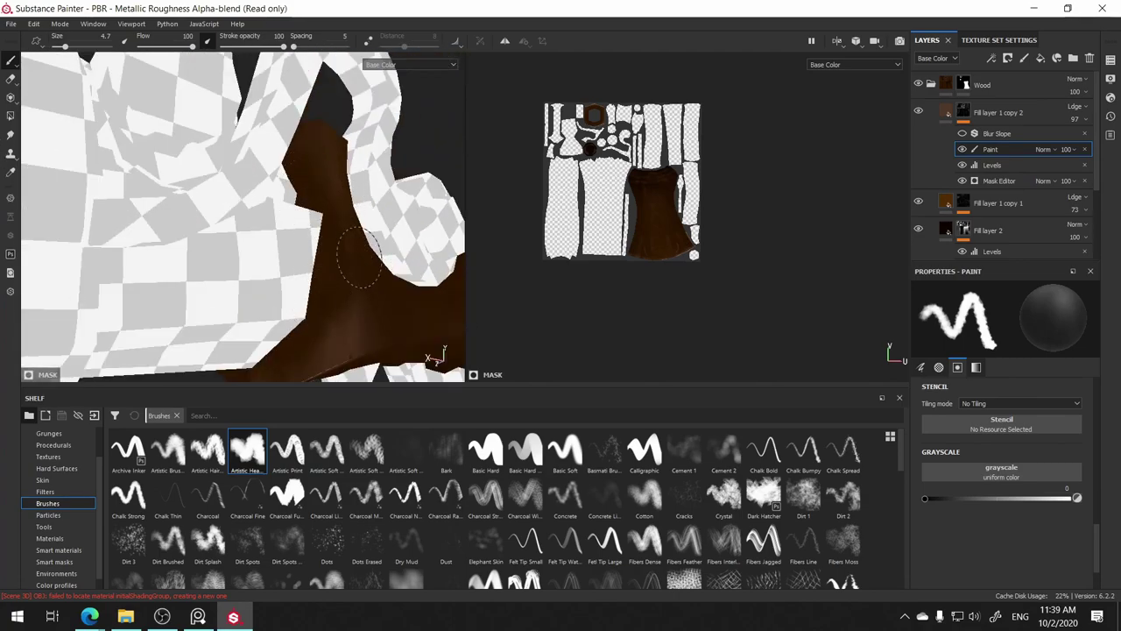
{"action": "left_click_drag", "start_coordinate": [295, 320], "coordinate": [298, 273], "text": "alt"}
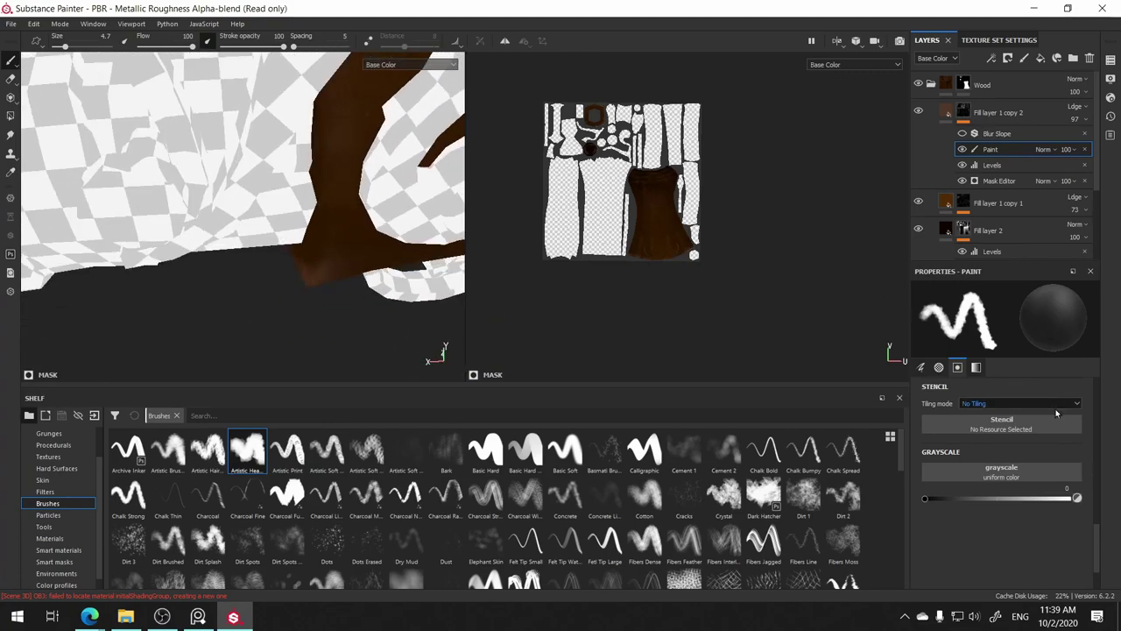
{"action": "left_click_drag", "start_coordinate": [1026, 497], "coordinate": [1070, 498]}
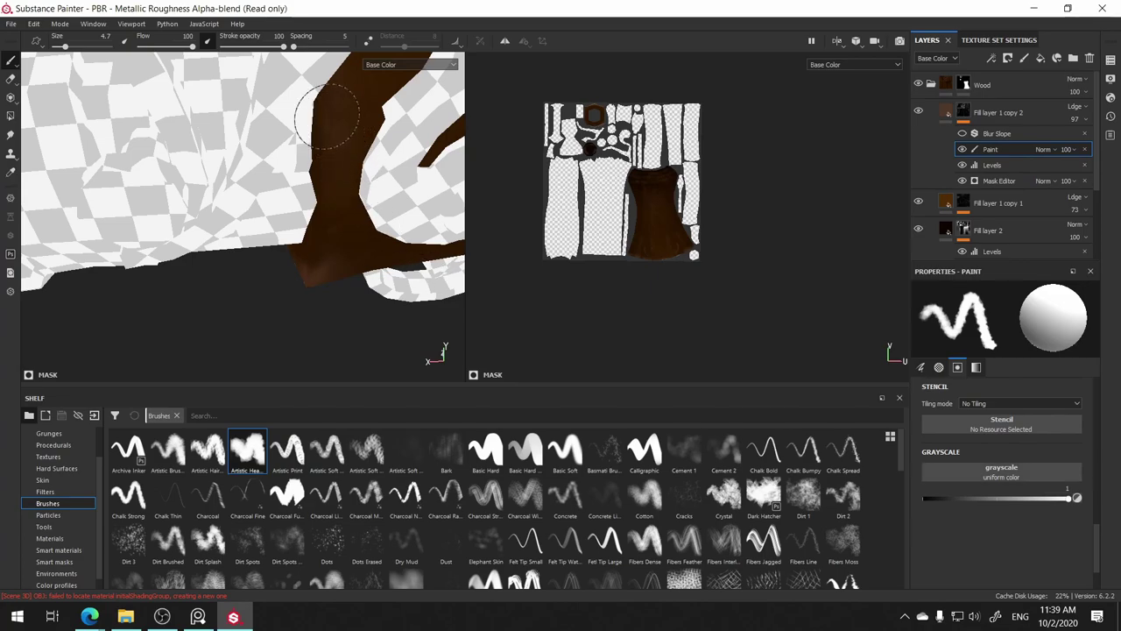
- Brush white mask strokes over the brown stock from several angles
{"action": "left_click_drag", "start_coordinate": [333, 145], "coordinate": [323, 185]}
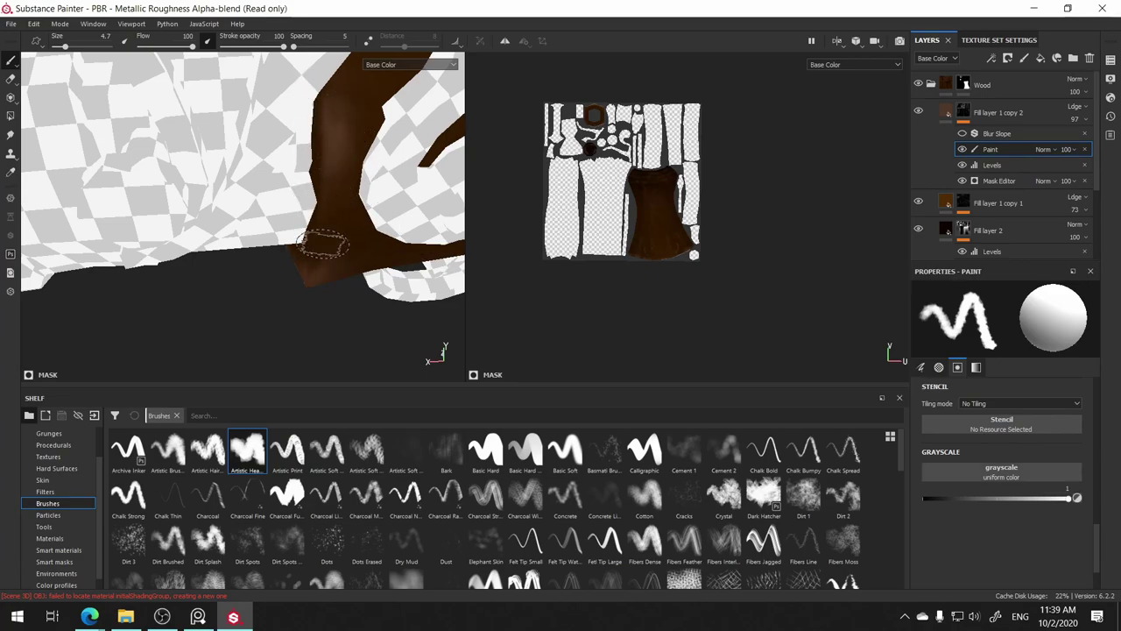
{"action": "mouse_move", "coordinate": [377, 114]}
{"action": "left_mouse_down", "text": "alt"}
{"action": "mouse_move", "coordinate": [303, 208]}
{"action": "mouse_move", "coordinate": [314, 180]}
{"action": "mouse_move", "coordinate": [351, 225]}
{"action": "left_mouse_up", "text": "alt"}
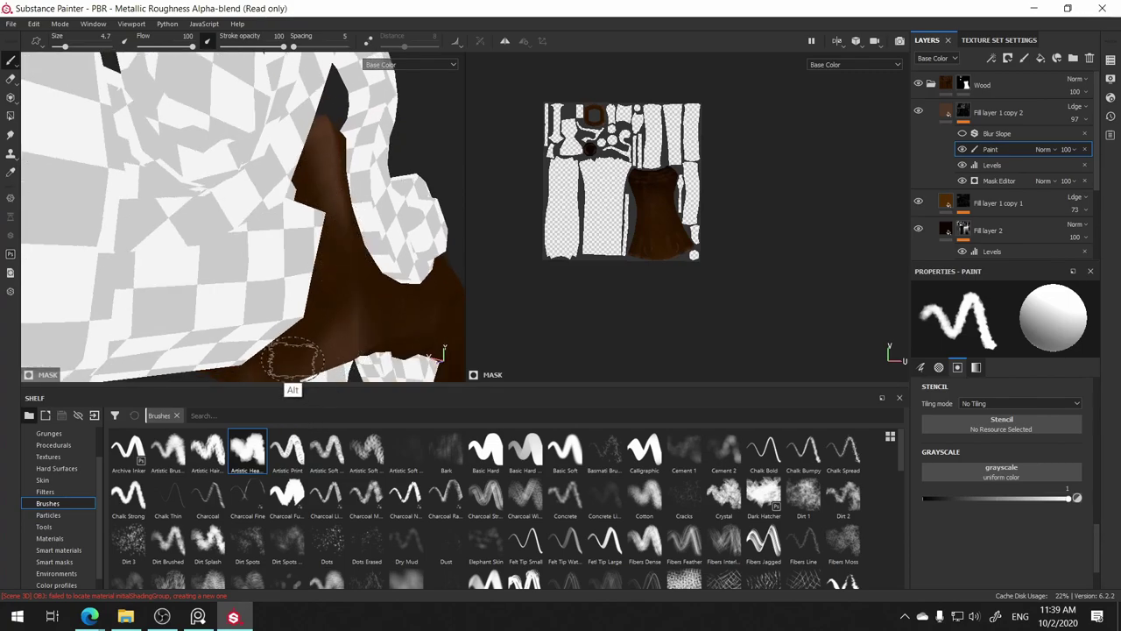
{"action": "mouse_move", "coordinate": [333, 245]}
{"action": "left_mouse_down", "text": "alt"}
{"action": "mouse_move", "coordinate": [307, 280]}
{"action": "mouse_move", "coordinate": [361, 292]}
{"action": "mouse_move", "coordinate": [377, 262]}
{"action": "mouse_move", "coordinate": [300, 225]}
{"action": "mouse_move", "coordinate": [300, 208]}
{"action": "mouse_move", "coordinate": [298, 289]}
{"action": "mouse_move", "coordinate": [224, 322]}
{"action": "mouse_move", "coordinate": [289, 321]}
{"action": "mouse_move", "coordinate": [283, 310]}
{"action": "mouse_move", "coordinate": [302, 284]}
{"action": "left_mouse_up", "text": "alt"}
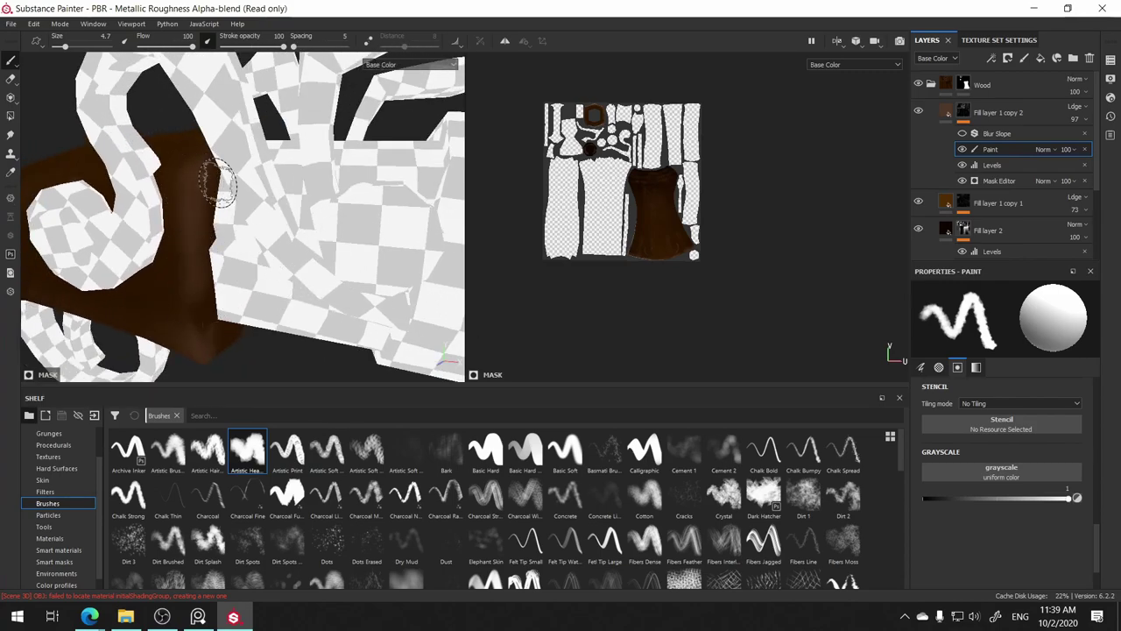
{"action": "mouse_move", "coordinate": [205, 180]}
{"action": "left_mouse_down", "text": "alt"}
{"action": "mouse_move", "coordinate": [280, 210]}
{"action": "mouse_move", "coordinate": [301, 201]}
{"action": "left_mouse_up", "text": "alt"}
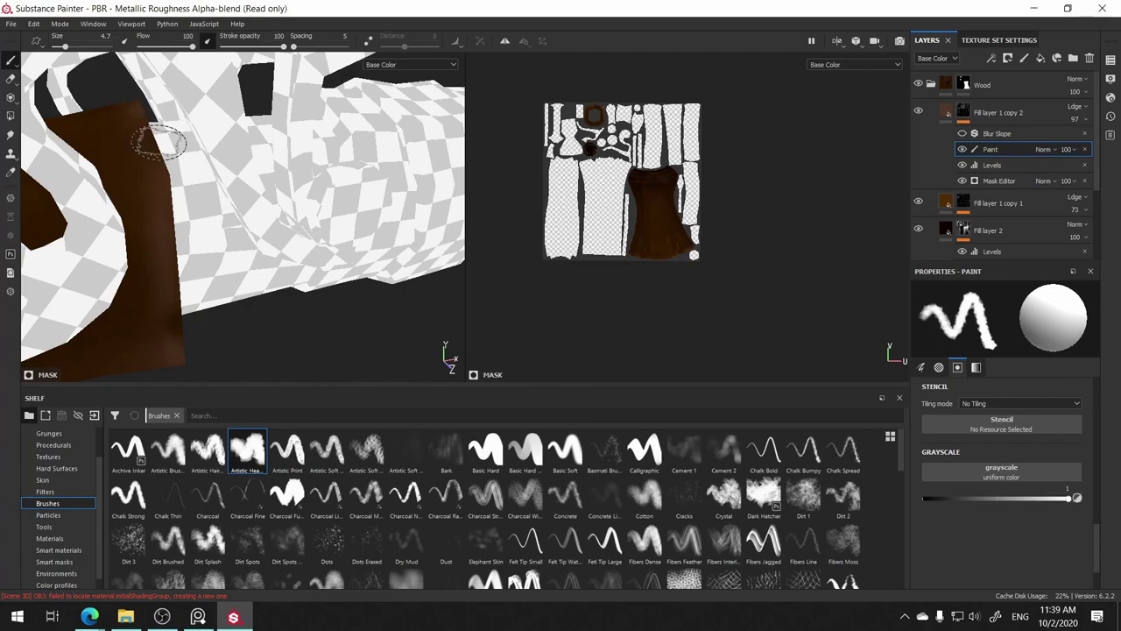
{"action": "key", "text": "alt"}
{"action": "mouse_move", "coordinate": [157, 256]}
{"action": "left_mouse_down", "text": "alt"}
{"action": "mouse_move", "coordinate": [174, 270]}
{"action": "mouse_move", "coordinate": [225, 170]}
{"action": "mouse_move", "coordinate": [239, 232]}
{"action": "mouse_move", "coordinate": [181, 266]}
{"action": "mouse_move", "coordinate": [268, 210]}
{"action": "mouse_move", "coordinate": [231, 167]}
{"action": "mouse_move", "coordinate": [160, 238]}
{"action": "mouse_move", "coordinate": [187, 243]}
{"action": "left_mouse_up", "text": "alt"}
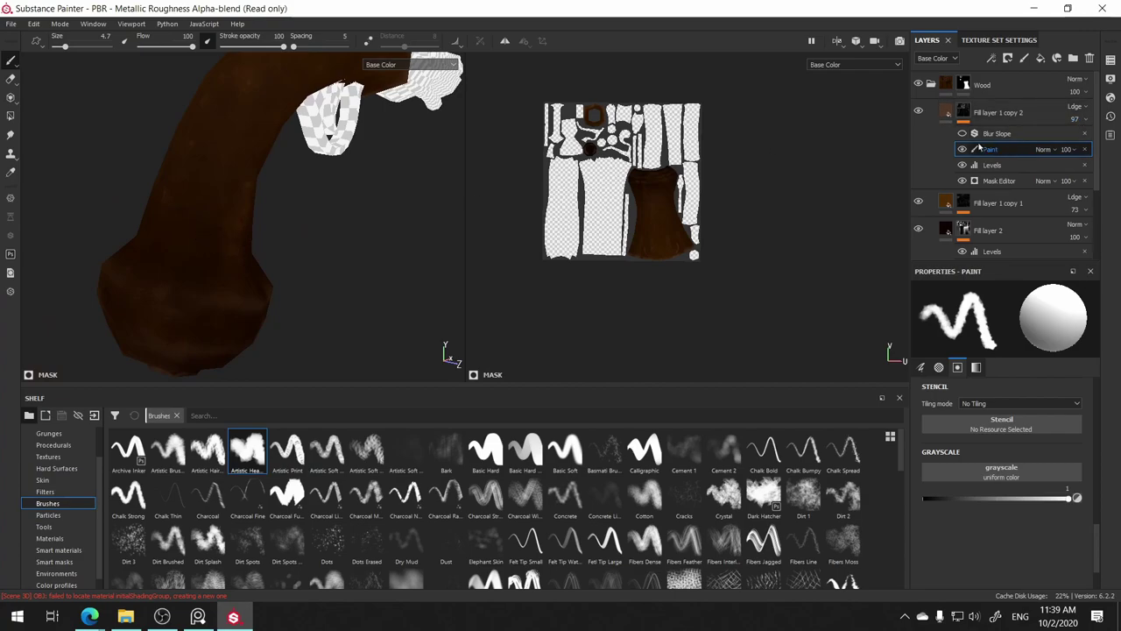
- Enable Fill layer 1 copy 2's Blur Slope filter and set its intensity to 0.1
{"action": "left_click", "coordinate": [961, 133]}
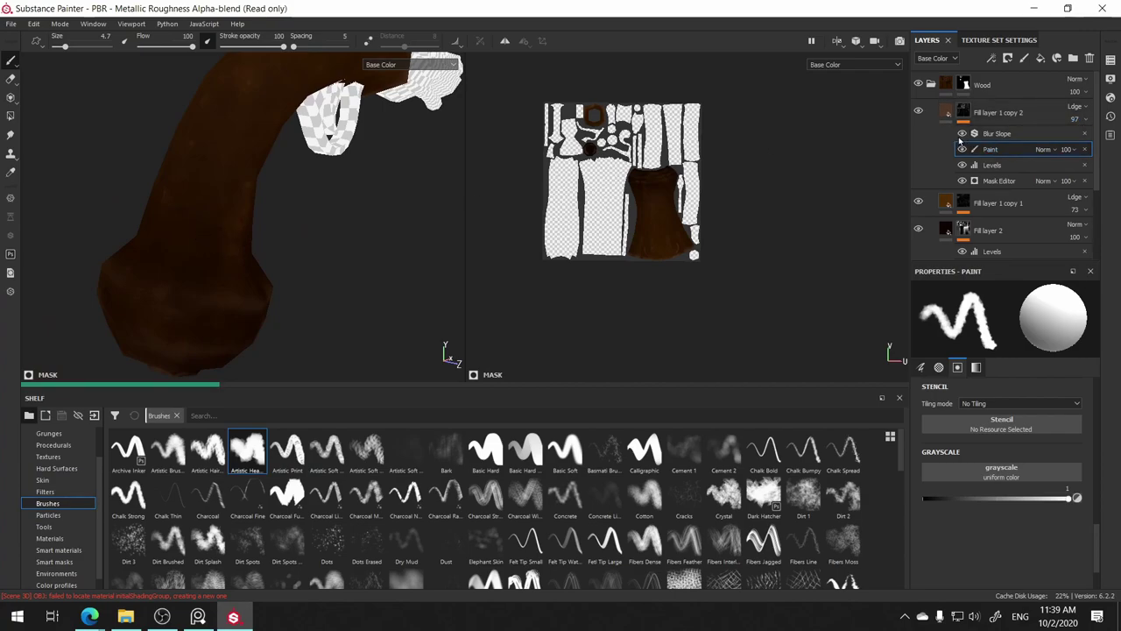
{"action": "mouse_move", "coordinate": [138, 213]}
{"action": "left_mouse_down", "text": "alt"}
{"action": "mouse_move", "coordinate": [254, 263]}
{"action": "mouse_move", "coordinate": [306, 205]}
{"action": "mouse_move", "coordinate": [38, 187]}
{"action": "mouse_move", "coordinate": [367, 235]}
{"action": "mouse_move", "coordinate": [283, 219]}
{"action": "mouse_move", "coordinate": [300, 281]}
{"action": "mouse_move", "coordinate": [415, 255]}
{"action": "mouse_move", "coordinate": [436, 280]}
{"action": "mouse_move", "coordinate": [99, 208]}
{"action": "mouse_move", "coordinate": [105, 190]}
{"action": "left_mouse_up", "text": "alt"}
{"action": "scroll", "coordinate": [246, 199], "scroll_direction": "up", "scroll_amount": 3}
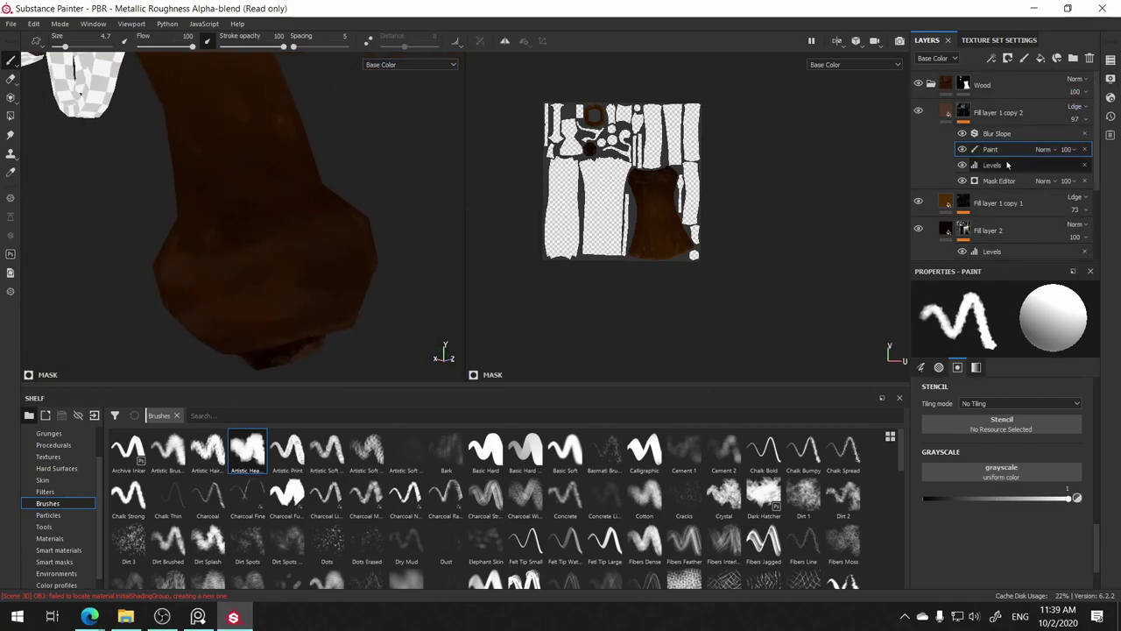
{"action": "left_click", "coordinate": [998, 133]}
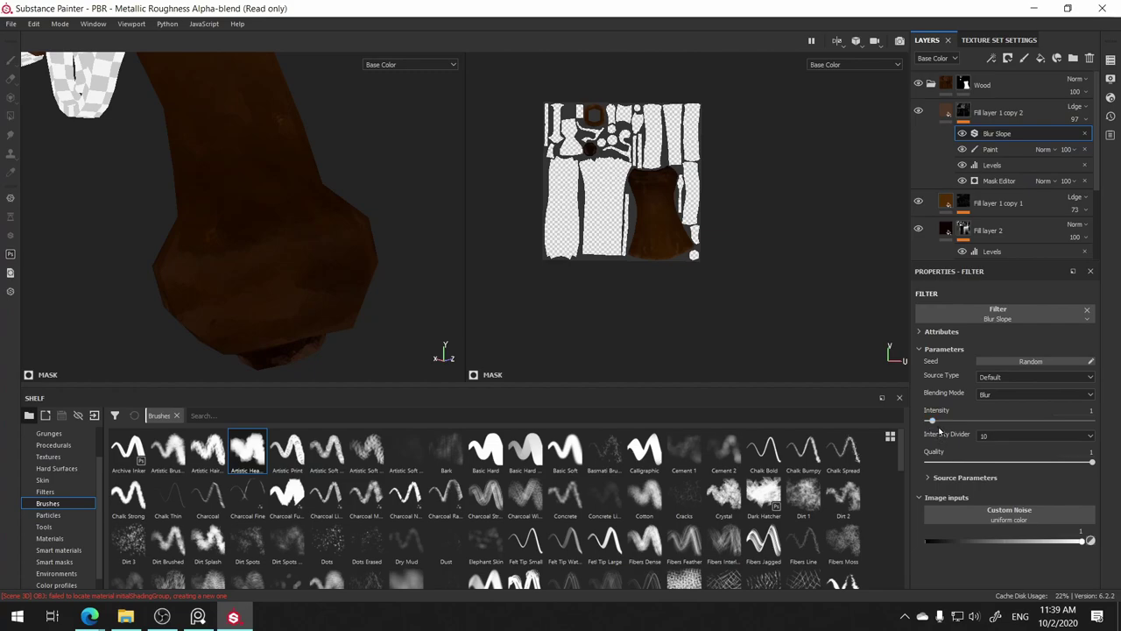
{"action": "mouse_move", "coordinate": [931, 420]}
{"action": "left_mouse_down"}
{"action": "mouse_move", "coordinate": [946, 422]}
{"action": "mouse_move", "coordinate": [931, 423]}
{"action": "left_mouse_up"}
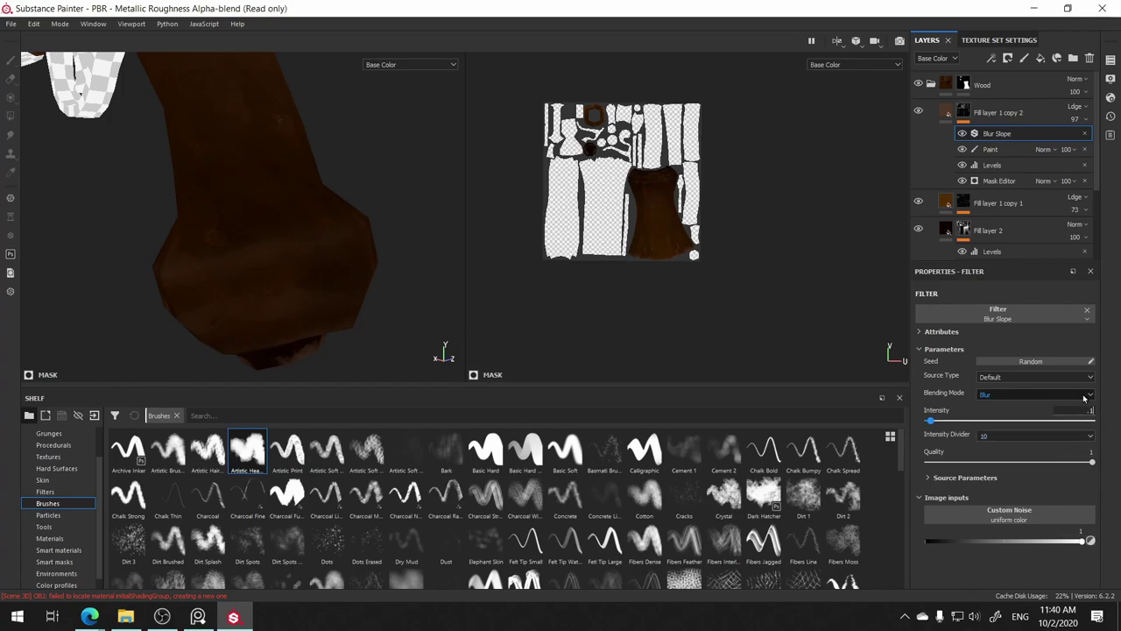
{"action": "key", "text": "Return"}
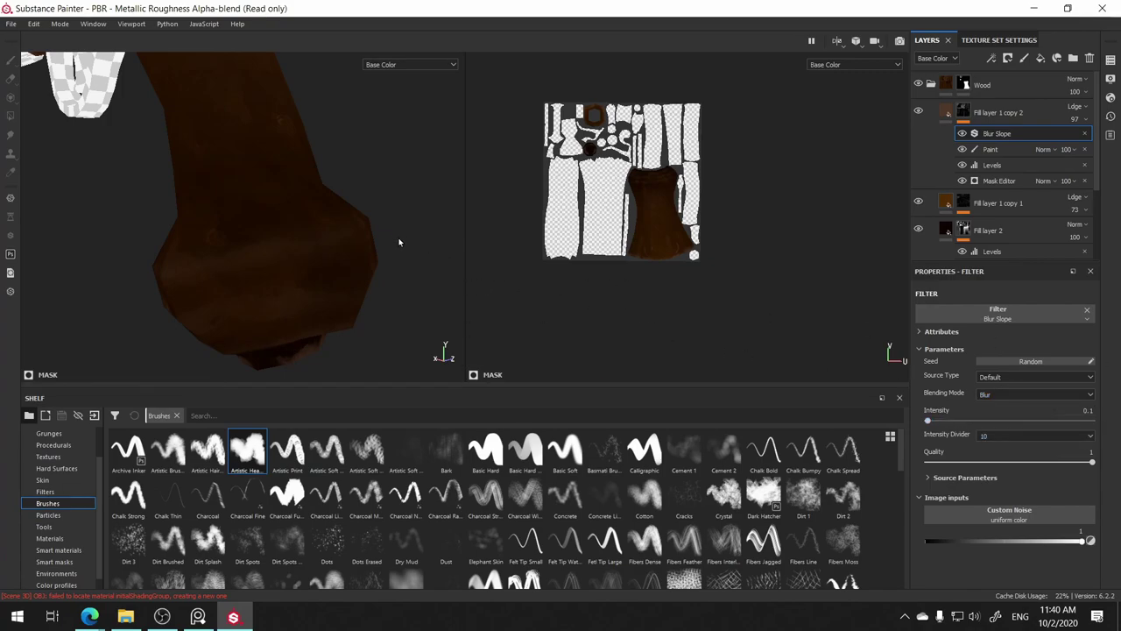
{"action": "middle_click_drag", "start_coordinate": [363, 275], "coordinate": [388, 279]}
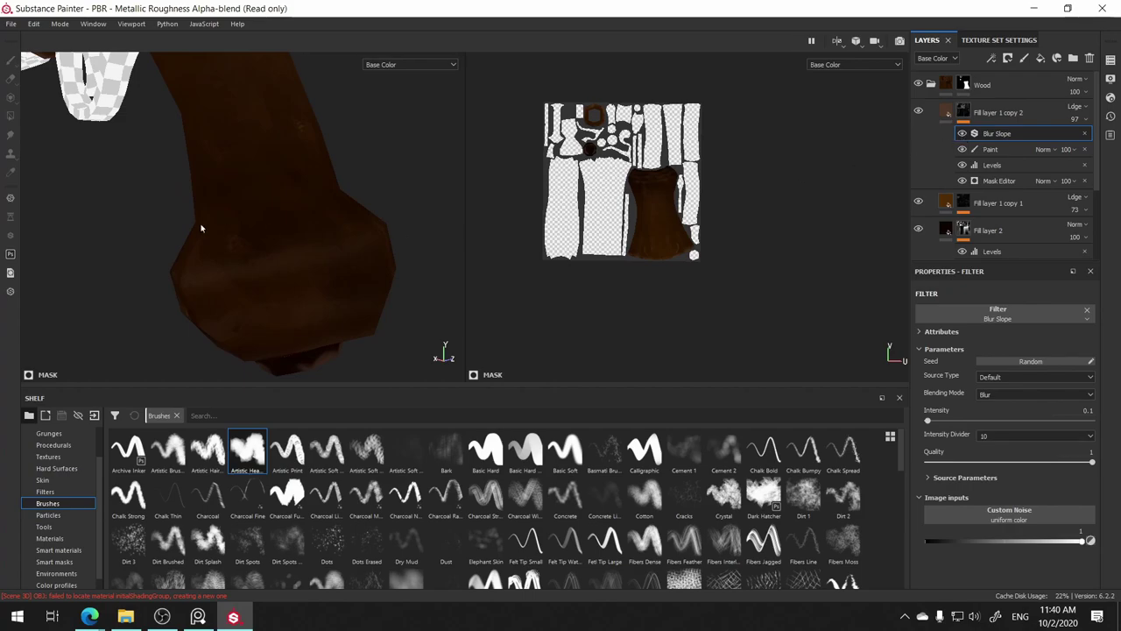
{"action": "scroll", "coordinate": [215, 228], "scroll_direction": "up", "scroll_amount": 2}
{"action": "scroll", "coordinate": [220, 225], "scroll_direction": "down", "scroll_amount": 2}
{"action": "mouse_move", "coordinate": [219, 225]}
{"action": "left_mouse_down", "text": "alt"}
{"action": "mouse_move", "coordinate": [371, 361]}
{"action": "mouse_move", "coordinate": [350, 293]}
{"action": "mouse_move", "coordinate": [225, 271]}
{"action": "mouse_move", "coordinate": [400, 292]}
{"action": "mouse_move", "coordinate": [203, 274]}
{"action": "mouse_move", "coordinate": [249, 272]}
{"action": "mouse_move", "coordinate": [272, 282]}
{"action": "mouse_move", "coordinate": [13, 276]}
{"action": "mouse_move", "coordinate": [165, 255]}
{"action": "mouse_move", "coordinate": [183, 312]}
{"action": "mouse_move", "coordinate": [275, 187]}
{"action": "mouse_move", "coordinate": [206, 174]}
{"action": "mouse_move", "coordinate": [55, 180]}
{"action": "mouse_move", "coordinate": [111, 166]}
{"action": "mouse_move", "coordinate": [350, 180]}
{"action": "mouse_move", "coordinate": [132, 160]}
{"action": "mouse_move", "coordinate": [286, 175]}
{"action": "mouse_move", "coordinate": [383, 210]}
{"action": "mouse_move", "coordinate": [127, 170]}
{"action": "mouse_move", "coordinate": [141, 158]}
{"action": "left_mouse_up", "text": "alt"}
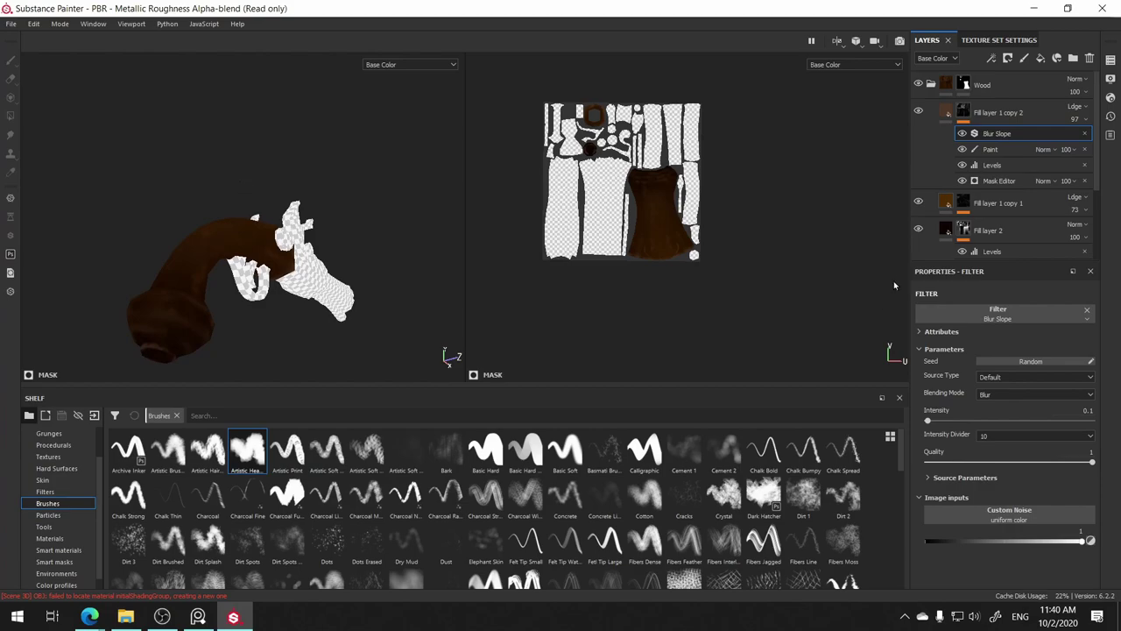
{"action": "left_click", "coordinate": [987, 150]}
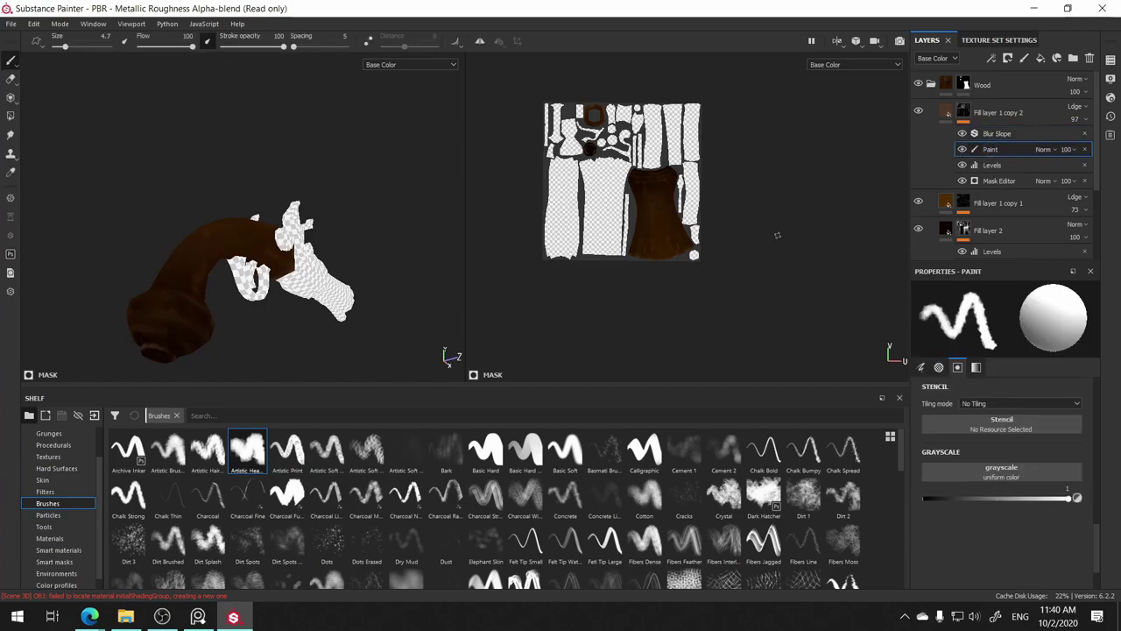
{"action": "left_click_drag", "start_coordinate": [173, 340], "coordinate": [185, 347]}
{"action": "left_click_drag", "start_coordinate": [242, 355], "coordinate": [189, 348], "text": "ctrl"}
{"action": "mouse_move", "coordinate": [178, 333]}
{"action": "left_mouse_down", "text": "alt"}
{"action": "mouse_move", "coordinate": [221, 324]}
{"action": "mouse_move", "coordinate": [166, 317]}
{"action": "mouse_move", "coordinate": [198, 331]}
{"action": "left_mouse_up", "text": "alt"}
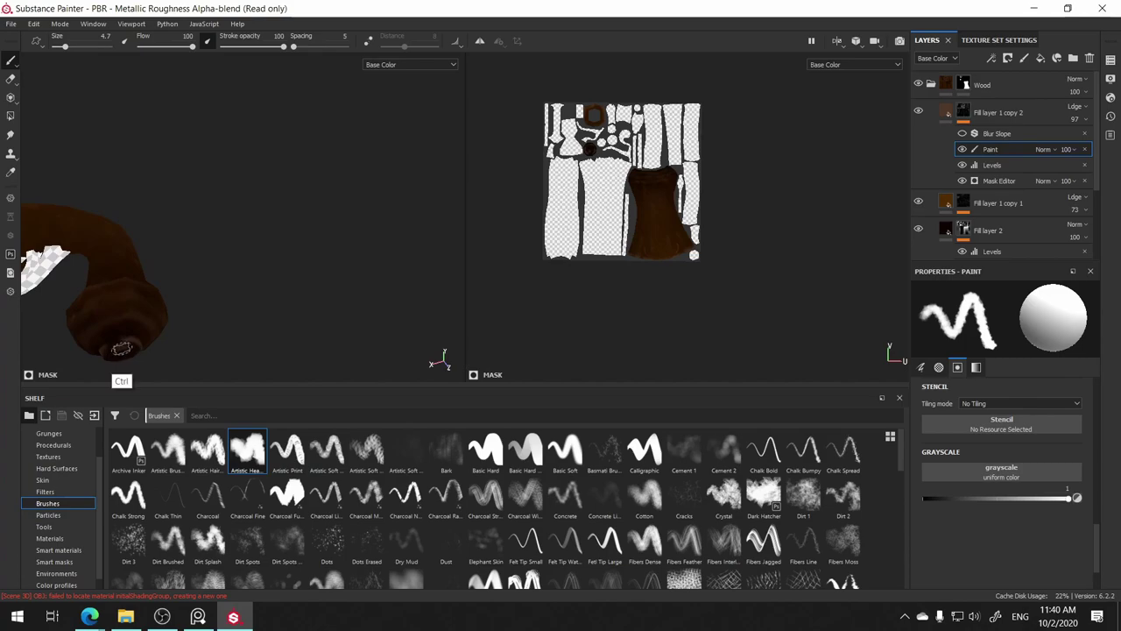
{"action": "mouse_move", "coordinate": [153, 354]}
{"action": "left_mouse_down", "text": "alt"}
{"action": "mouse_move", "coordinate": [150, 333]}
{"action": "mouse_move", "coordinate": [145, 356]}
{"action": "left_mouse_up", "text": "alt"}
{"action": "key", "text": "x"}
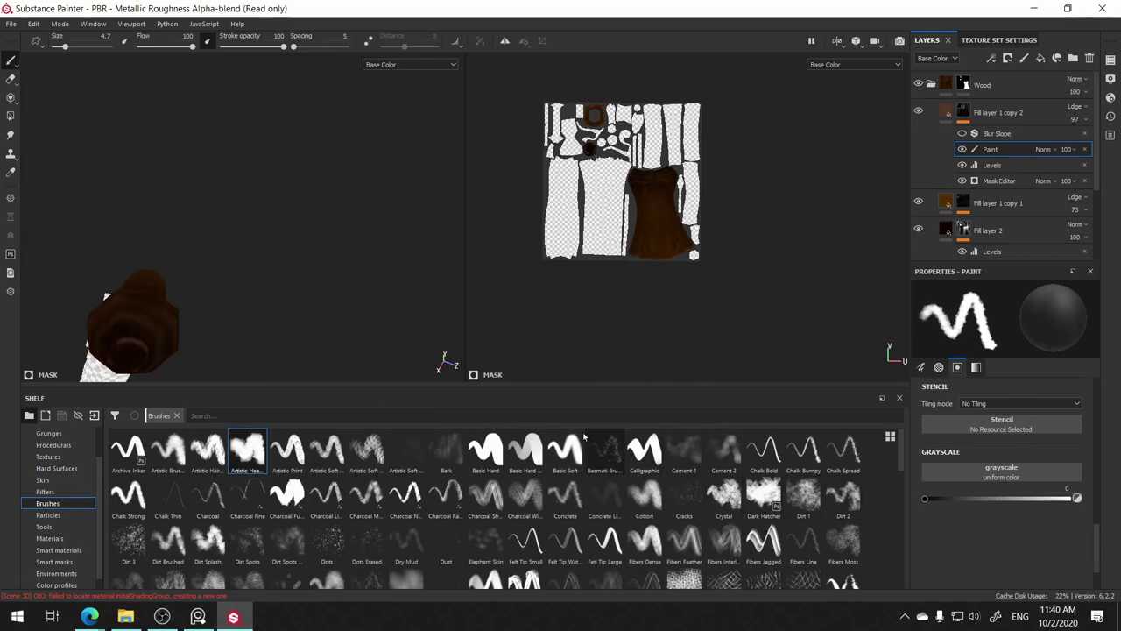
{"action": "key", "text": "x"}
{"action": "key", "text": "x"}
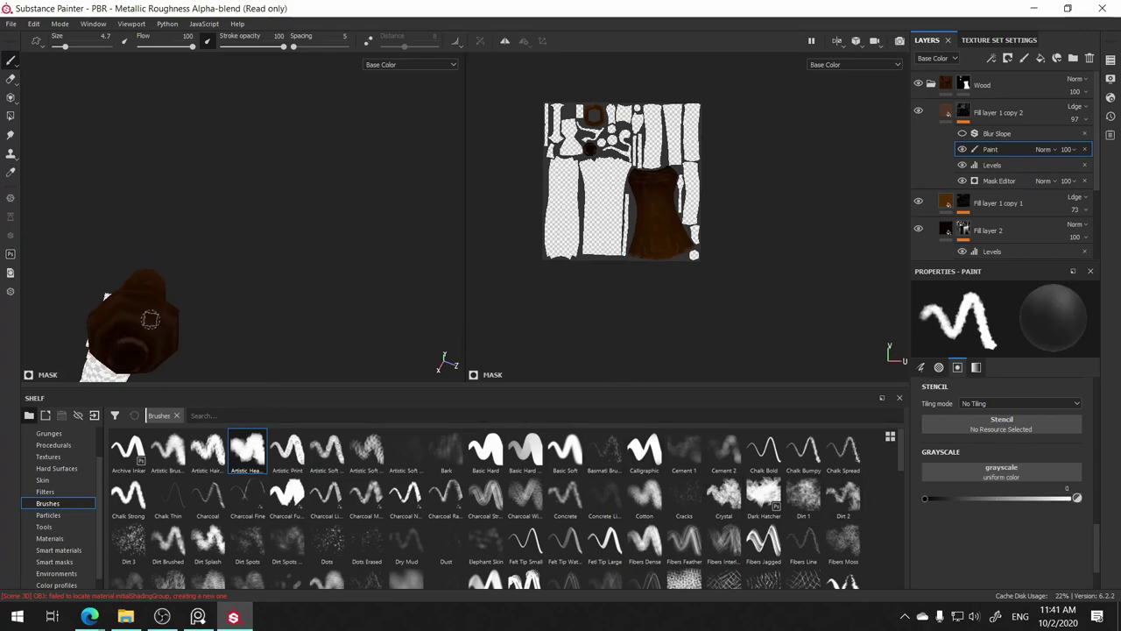
{"action": "key", "text": "x"}
{"action": "key", "text": "x"}
{"action": "key", "text": "x"}
{"action": "key", "text": "x"}
{"action": "key", "text": "x"}
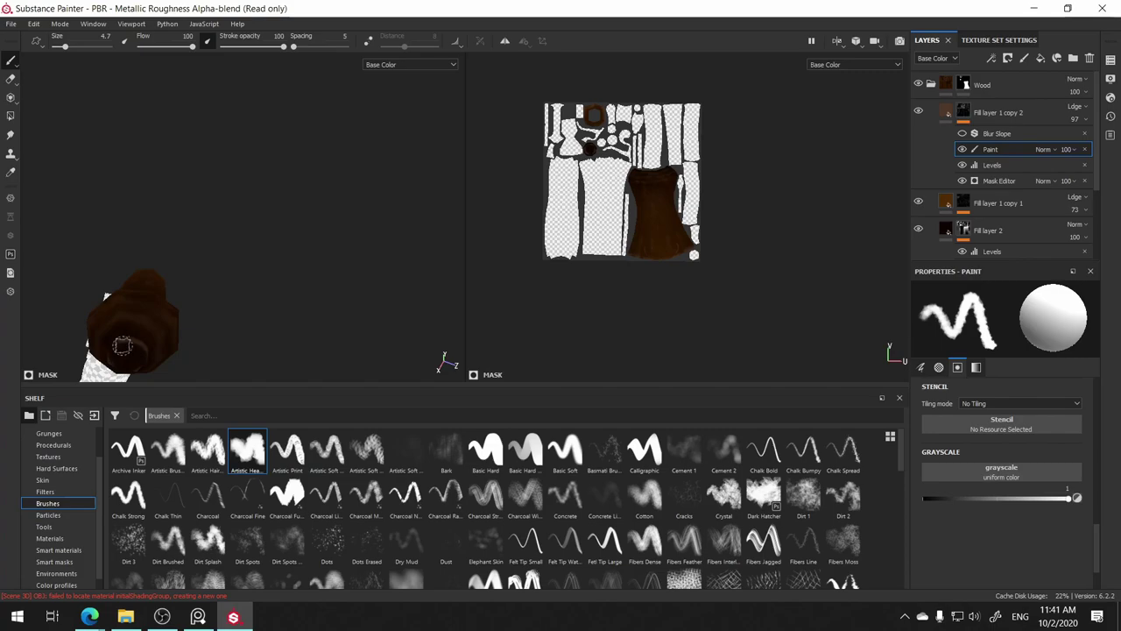
{"action": "key", "text": "x"}
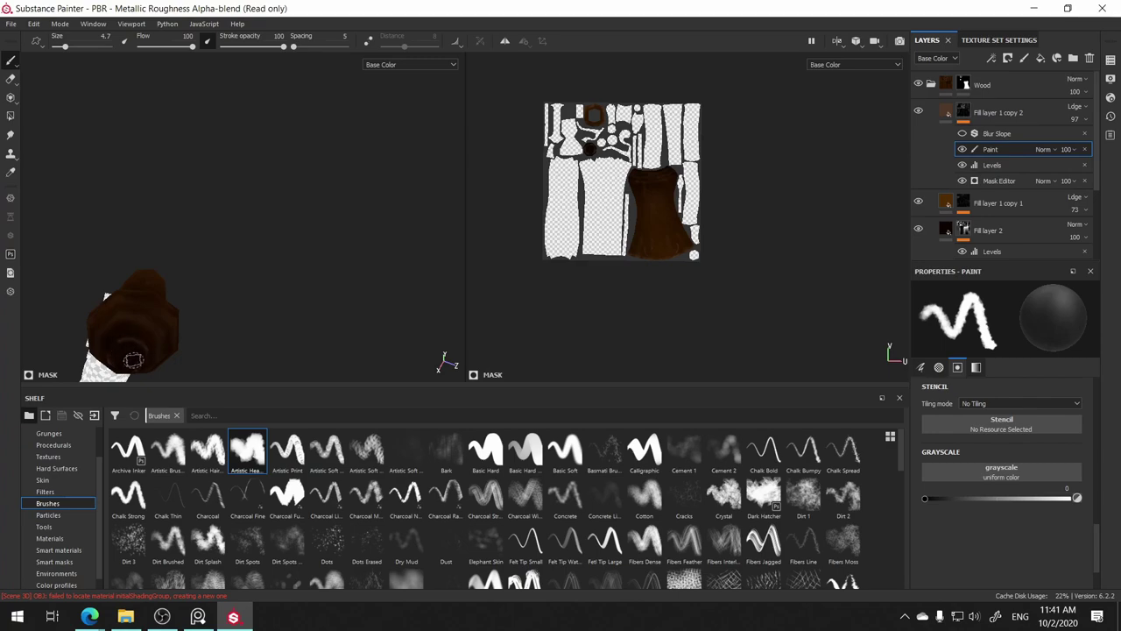
{"action": "mouse_move", "coordinate": [211, 296]}
{"action": "left_mouse_down", "text": "alt"}
{"action": "mouse_move", "coordinate": [244, 244]}
{"action": "mouse_move", "coordinate": [254, 269]}
{"action": "left_mouse_up", "text": "alt"}
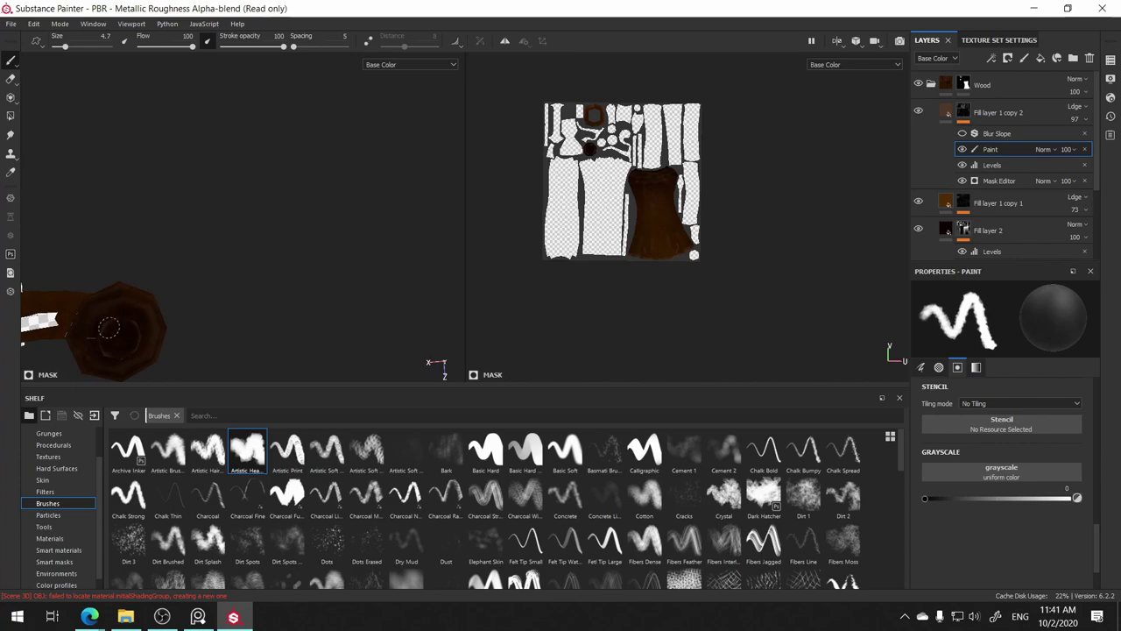
{"action": "mouse_move", "coordinate": [172, 275]}
{"action": "left_mouse_down", "text": "alt"}
{"action": "mouse_move", "coordinate": [175, 325]}
{"action": "mouse_move", "coordinate": [175, 255]}
{"action": "mouse_move", "coordinate": [59, 296]}
{"action": "mouse_move", "coordinate": [220, 268]}
{"action": "mouse_move", "coordinate": [169, 378]}
{"action": "left_mouse_up", "text": "alt"}
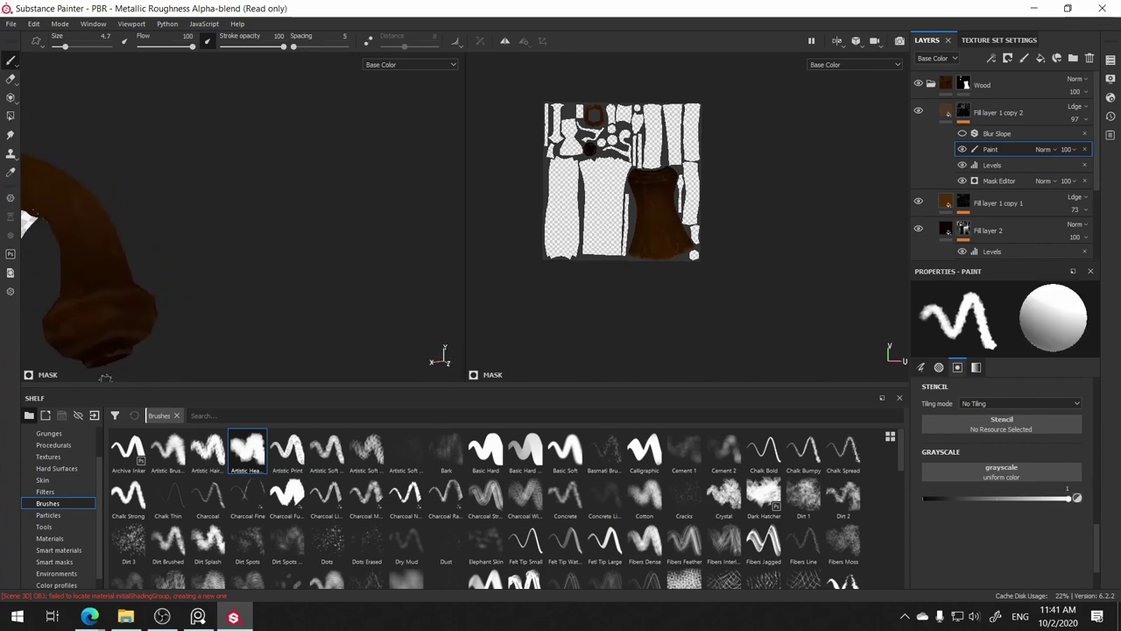
{"action": "key", "text": "x"}
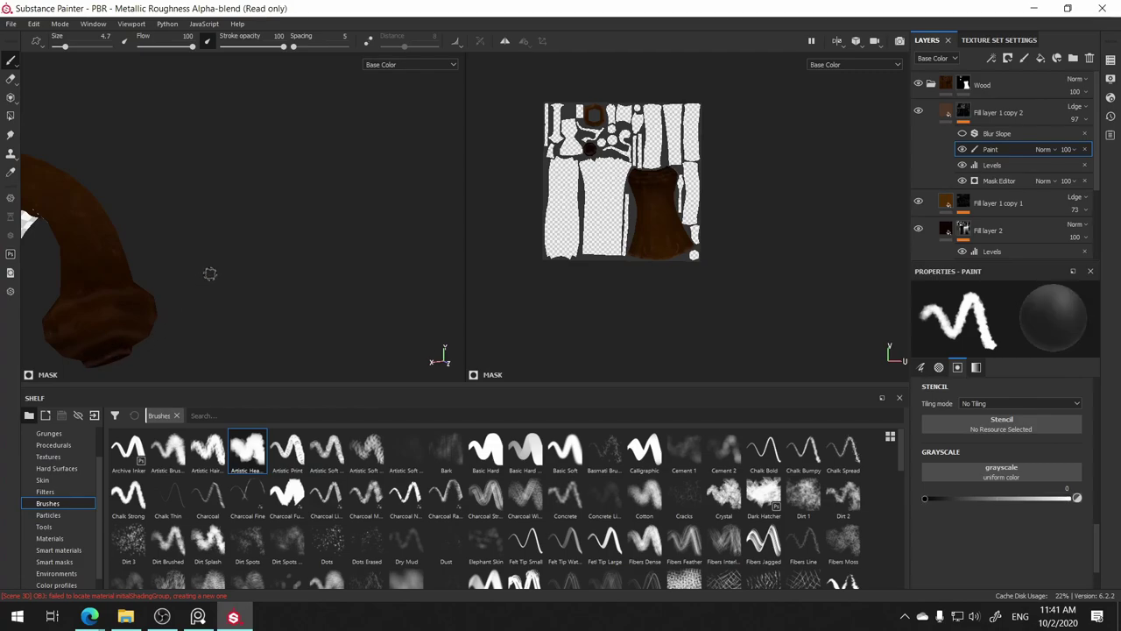
{"action": "mouse_move", "coordinate": [229, 284]}
{"action": "left_mouse_down", "text": "alt"}
{"action": "mouse_move", "coordinate": [210, 233]}
{"action": "mouse_move", "coordinate": [152, 280]}
{"action": "left_mouse_up", "text": "alt"}
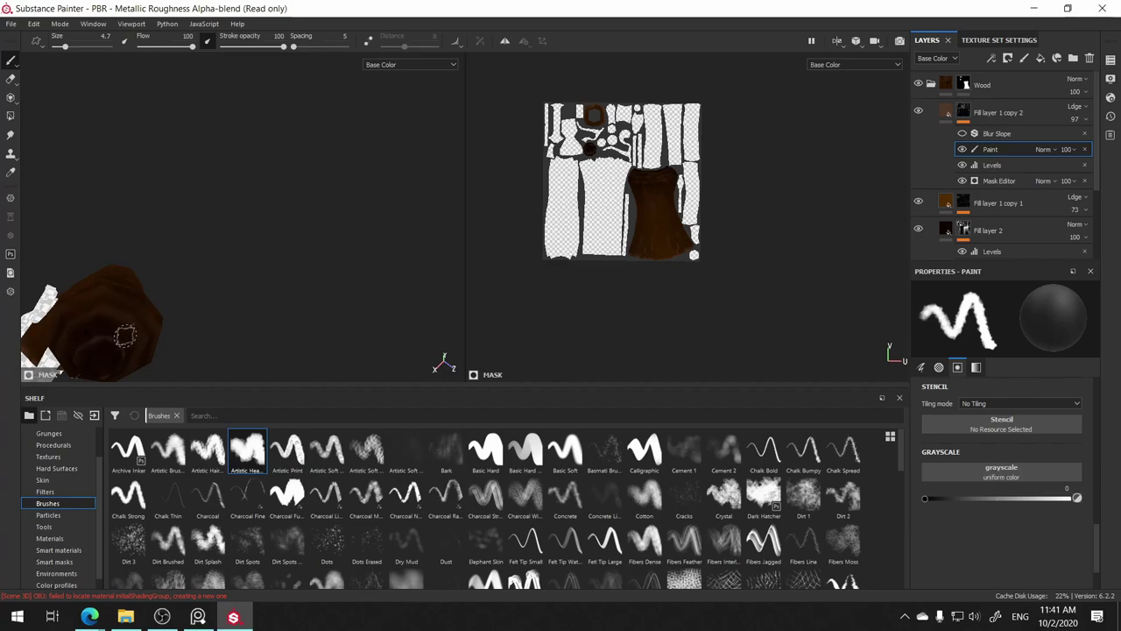
{"action": "mouse_move", "coordinate": [197, 241]}
{"action": "left_mouse_down", "text": "alt"}
{"action": "mouse_move", "coordinate": [167, 248]}
{"action": "mouse_move", "coordinate": [272, 198]}
{"action": "left_mouse_up", "text": "alt"}
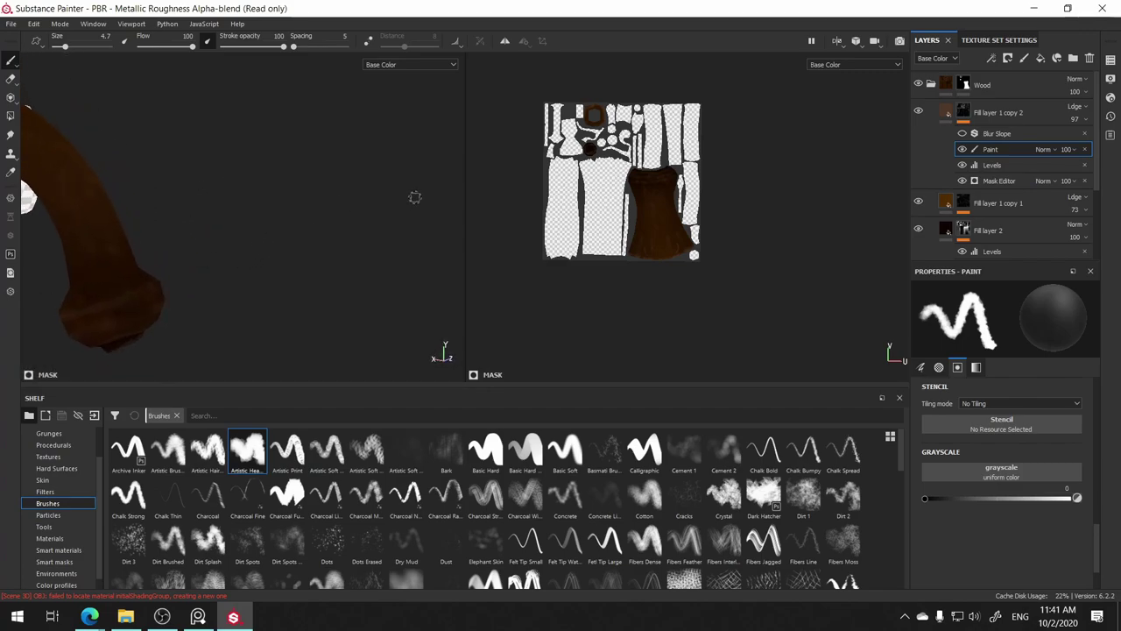
{"action": "left_click_drag", "start_coordinate": [140, 172], "coordinate": [351, 165], "text": "alt"}
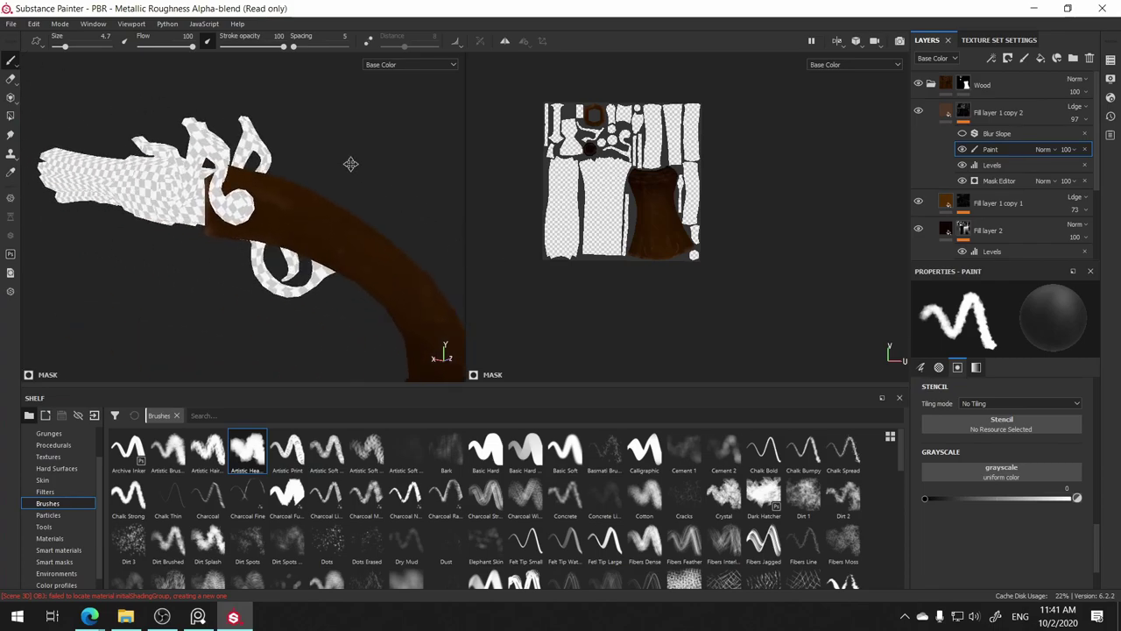
{"action": "right_click_drag", "start_coordinate": [350, 165], "coordinate": [330, 204], "text": "alt"}
{"action": "mouse_move", "coordinate": [330, 204]}
{"action": "left_mouse_down", "text": "alt"}
{"action": "mouse_move", "coordinate": [423, 170]}
{"action": "mouse_move", "coordinate": [493, 173]}
{"action": "mouse_move", "coordinate": [499, 219]}
{"action": "mouse_move", "coordinate": [238, 193]}
{"action": "mouse_move", "coordinate": [81, 159]}
{"action": "mouse_move", "coordinate": [261, 173]}
{"action": "left_mouse_up", "text": "alt"}
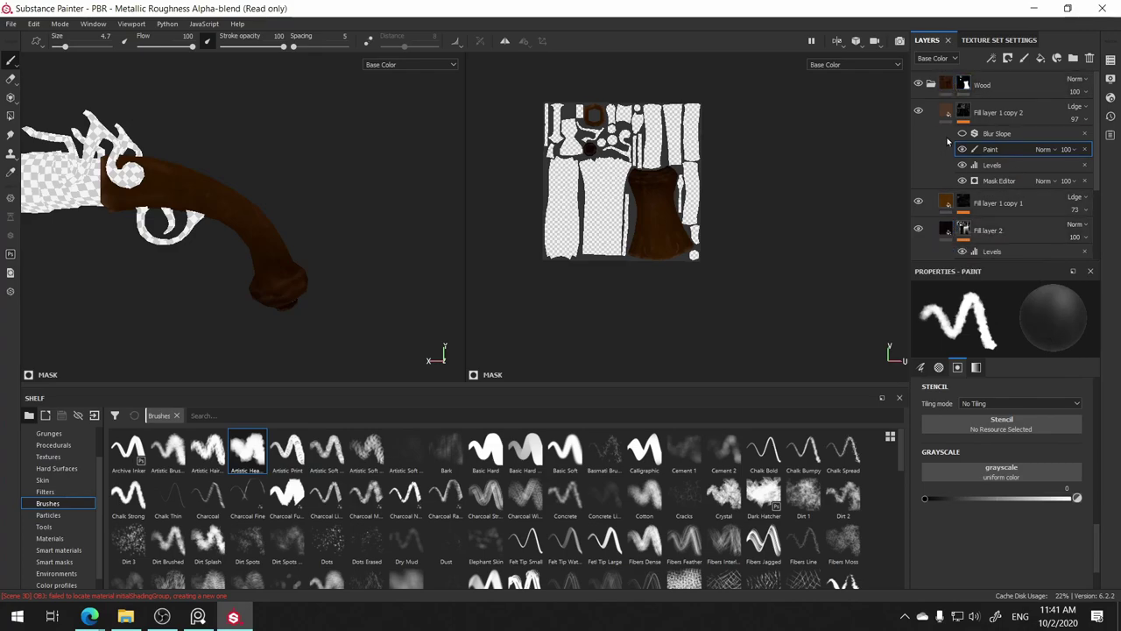
- Rename Fill layer 1 copy 2 to Curvature
{"action": "left_click", "coordinate": [945, 114]}
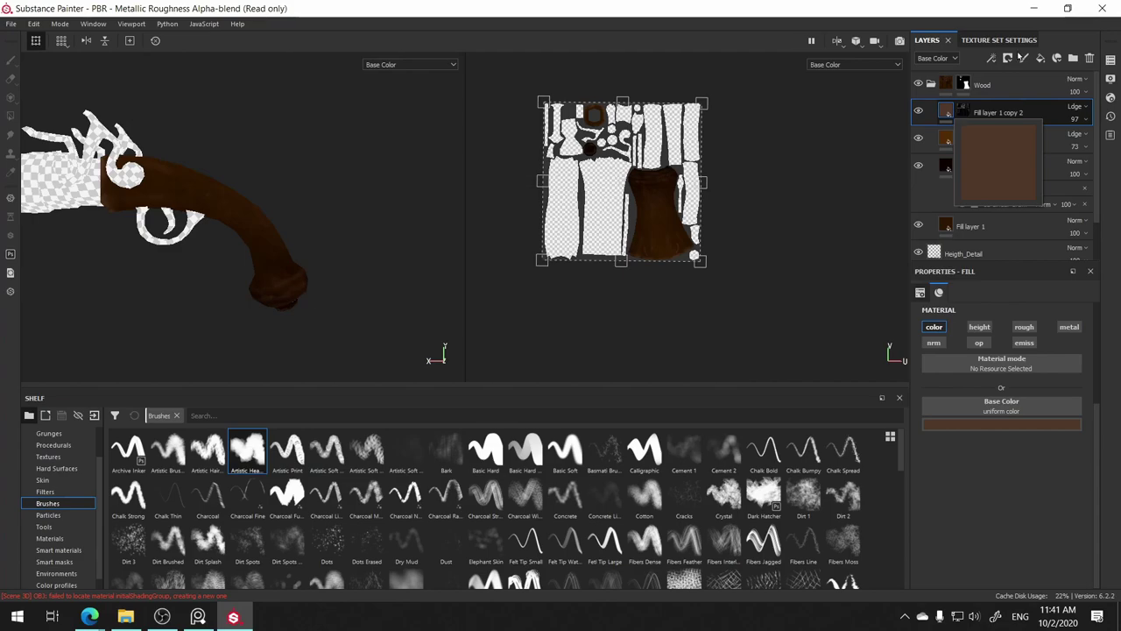
{"action": "mouse_move", "coordinate": [946, 112]}
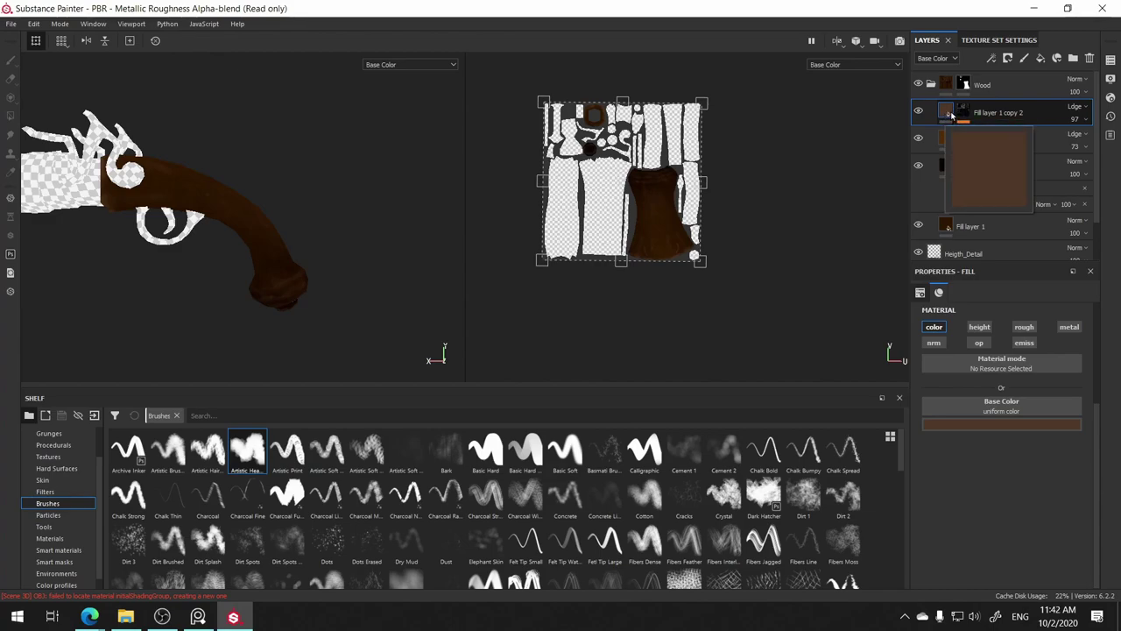
{"action": "double_click", "coordinate": [993, 113]}
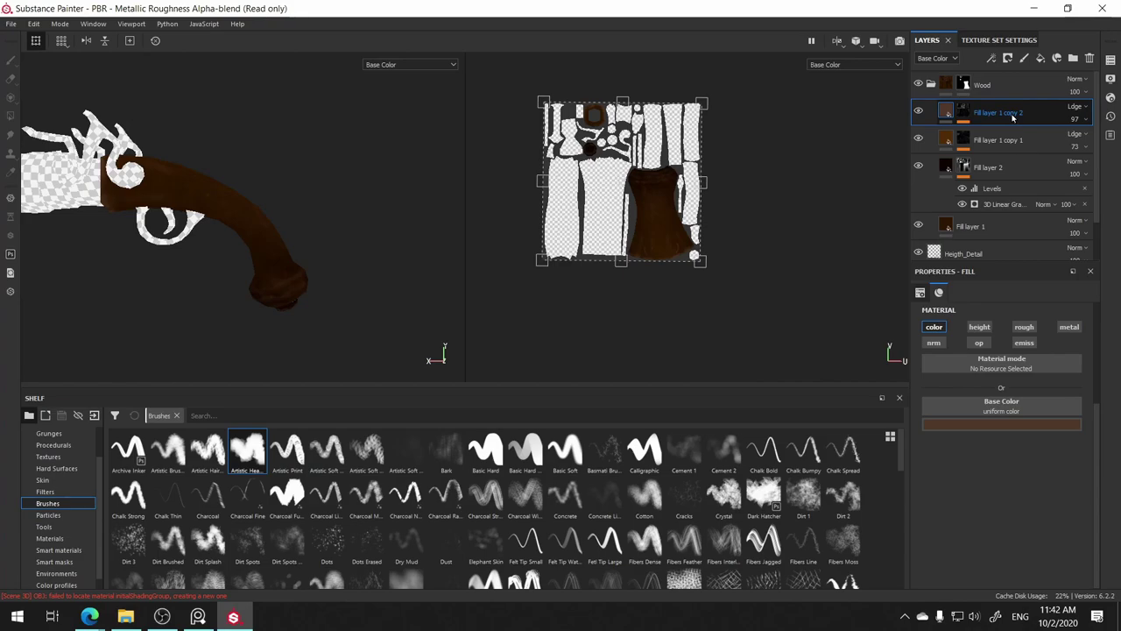
{"action": "double_click", "coordinate": [1028, 101]}
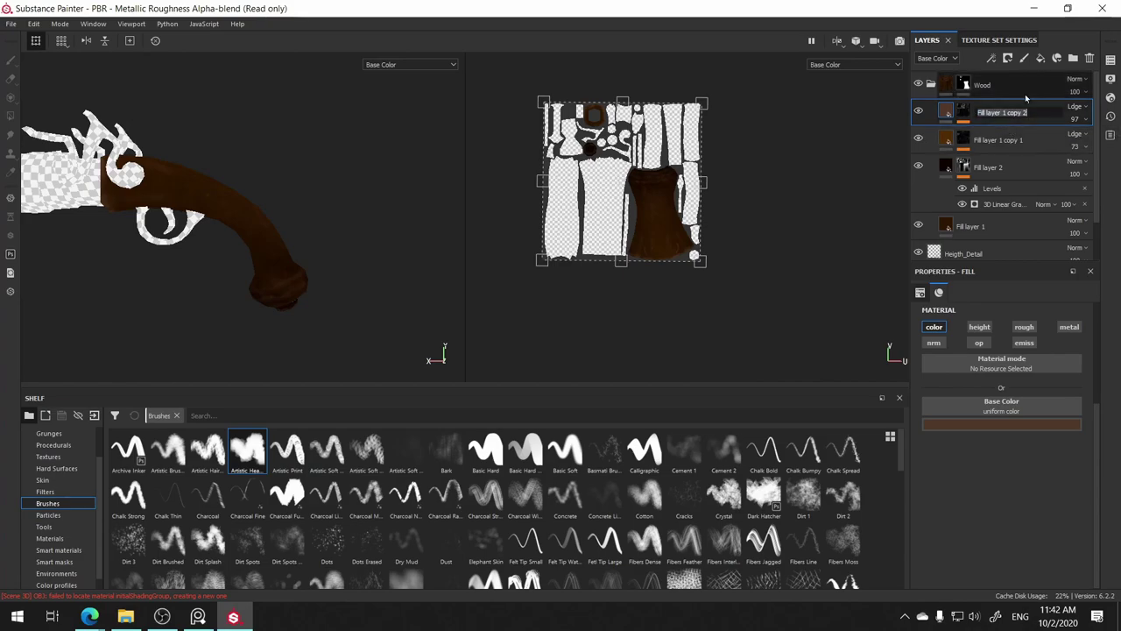
{"action": "type", "text": "Curvatur"}
{"action": "type", "text": "e"}
{"action": "key", "text": "Return"}
- Rename the other fills Dirt, Gradient and Base
{"action": "double_click", "coordinate": [987, 140]}
{"action": "type", "text": "Dirt"}
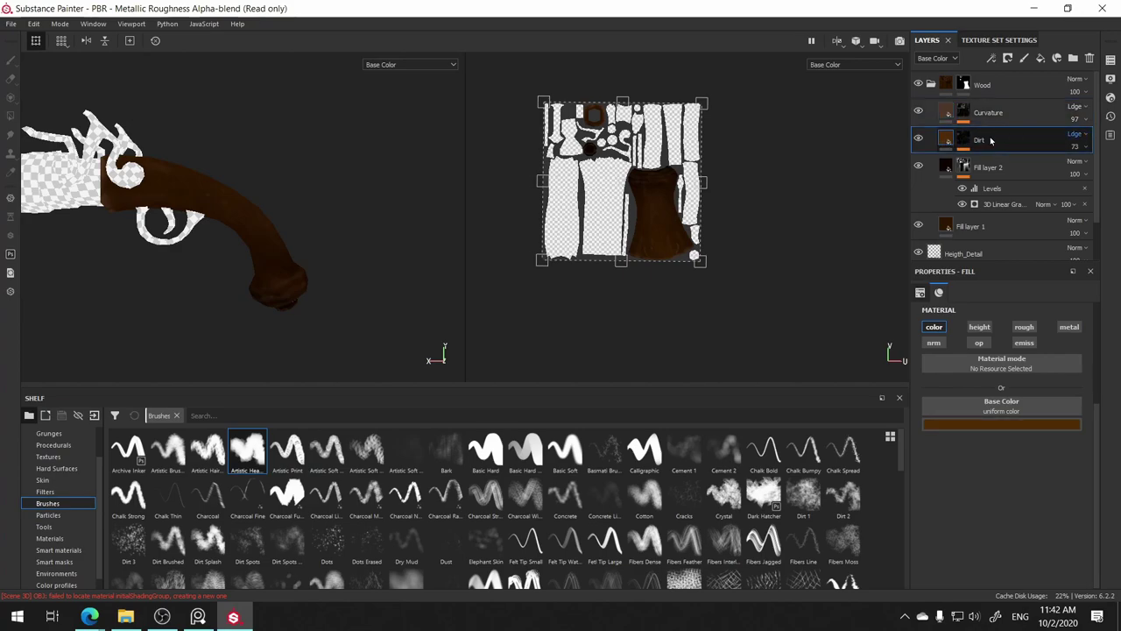
{"action": "key", "text": "Return"}
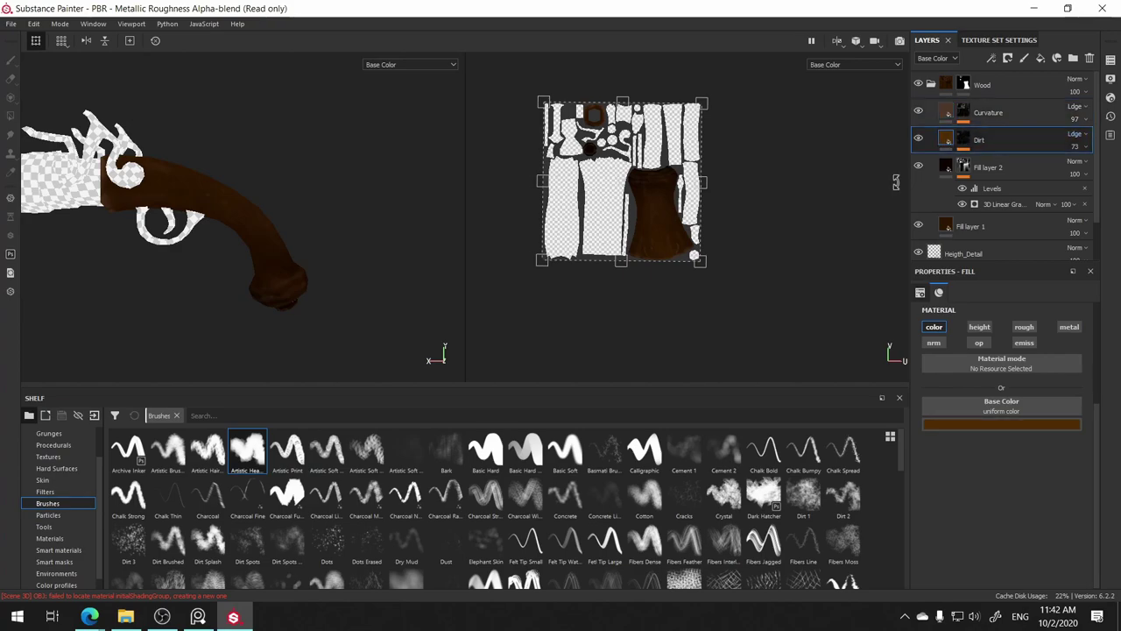
{"action": "double_click", "coordinate": [989, 167]}
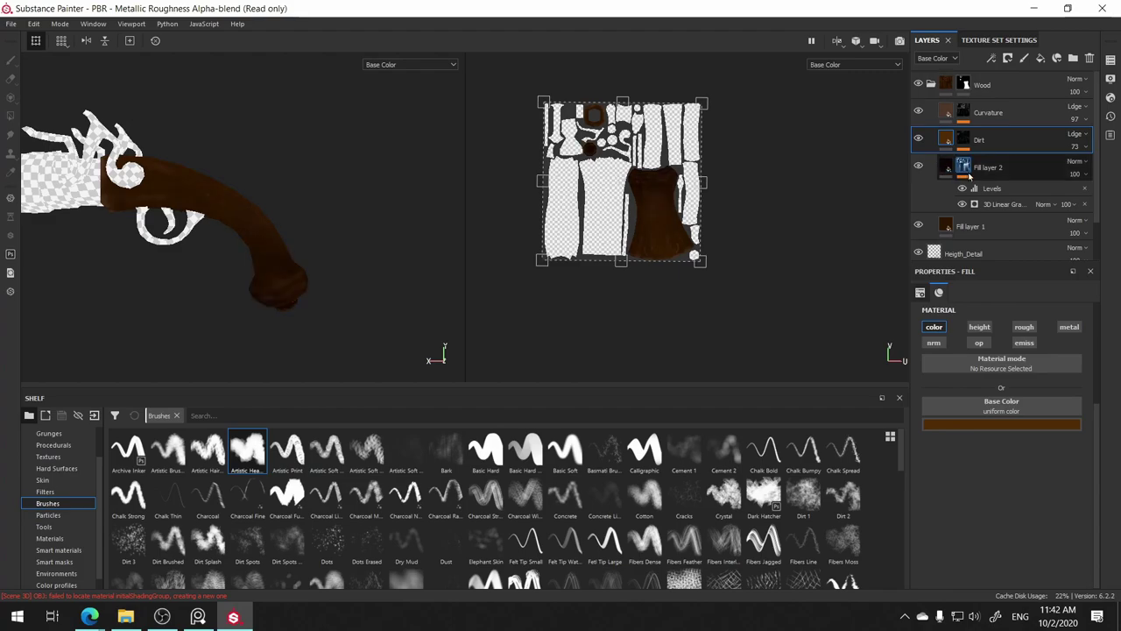
{"action": "type", "text": "Gradien"}
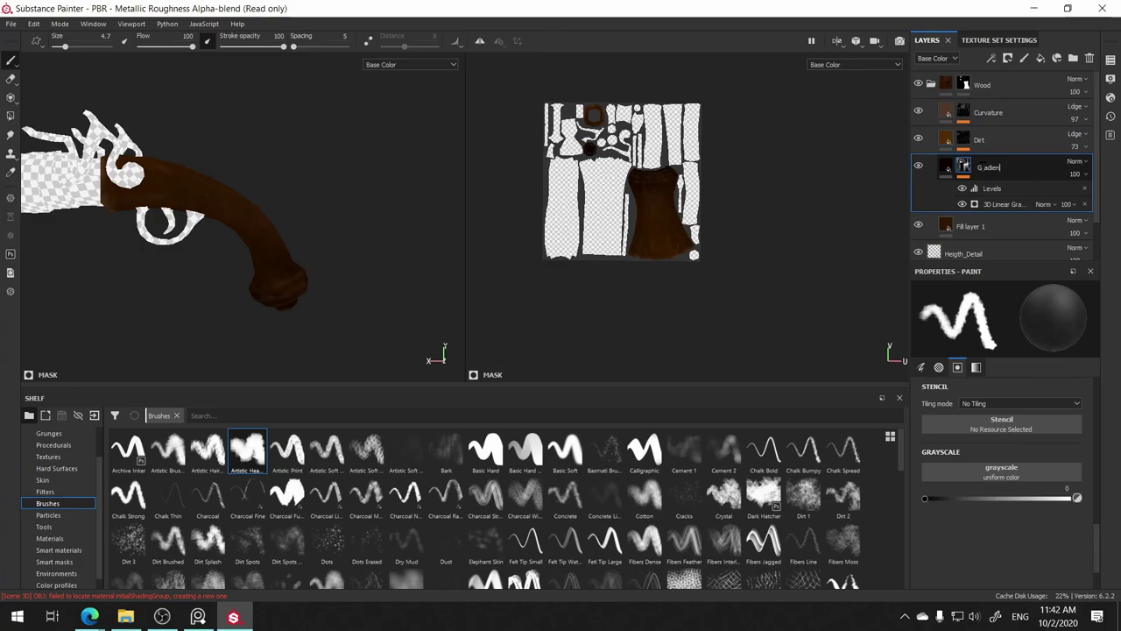
{"action": "type", "text": "t"}
{"action": "key", "text": "Return"}
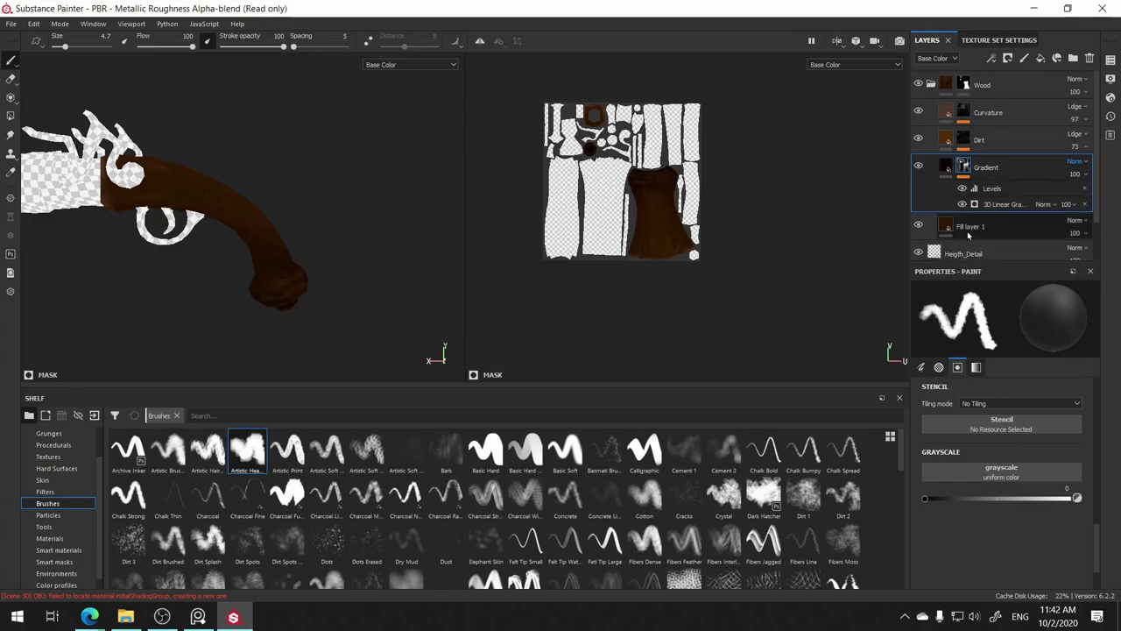
{"action": "double_click", "coordinate": [970, 228]}
{"action": "type", "text": "Ease"}
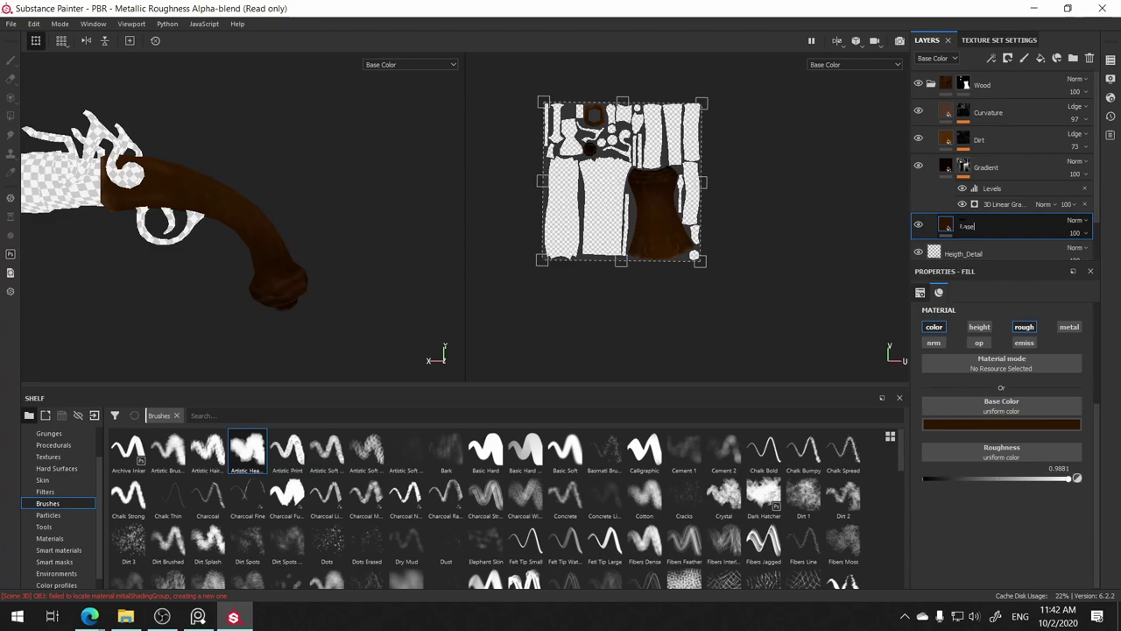
{"action": "key", "text": "Return"}
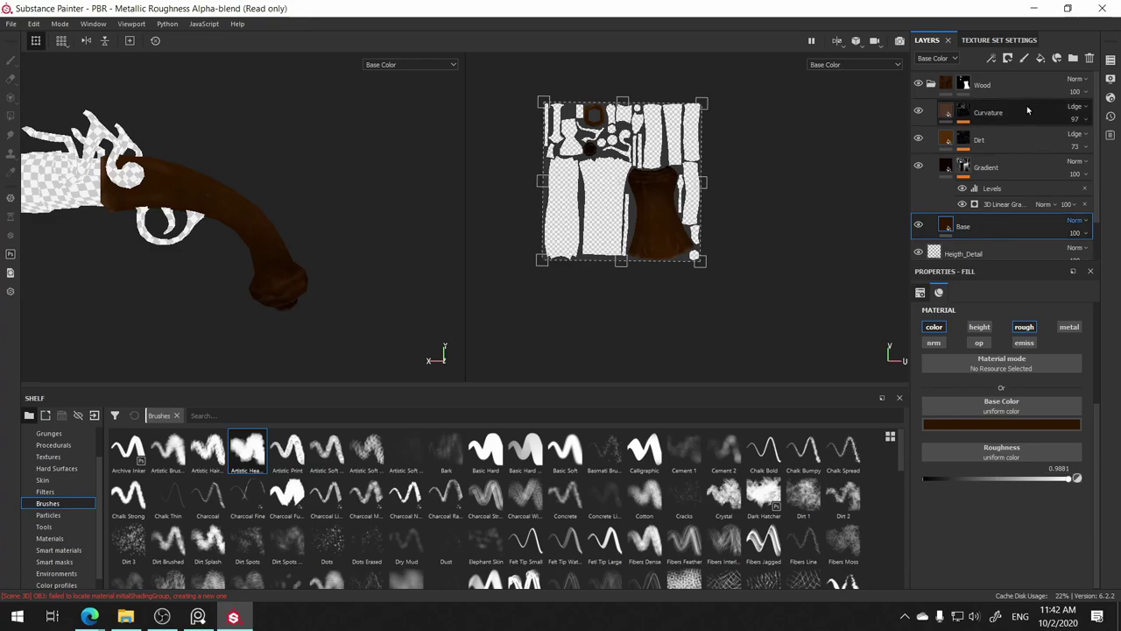
{"action": "left_click", "coordinate": [963, 164]}
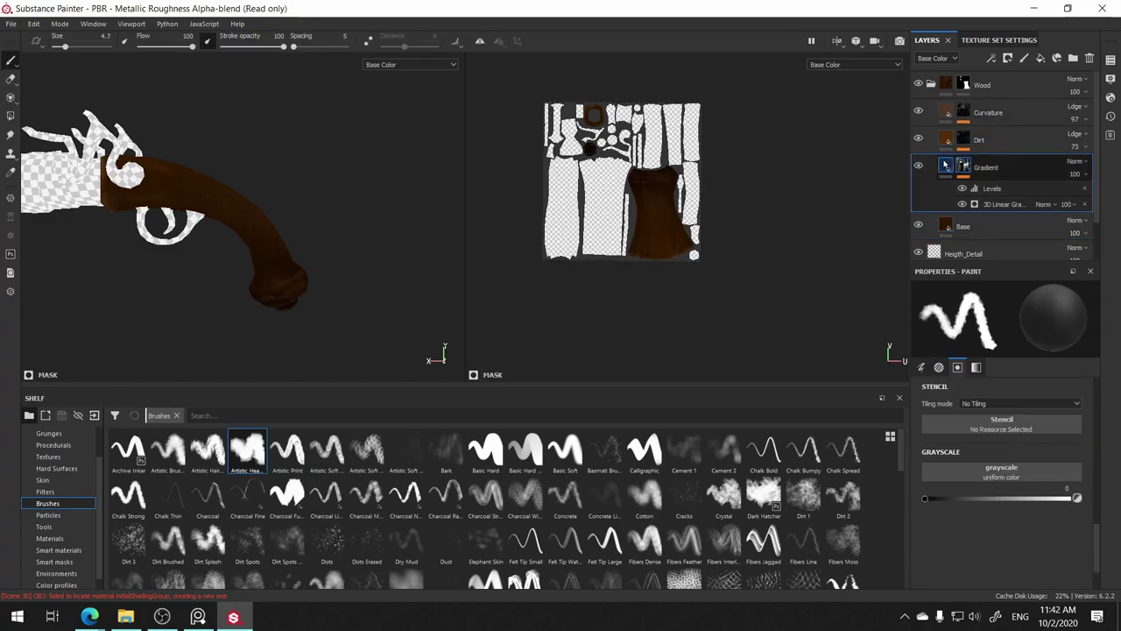
{"action": "left_click", "coordinate": [946, 164]}
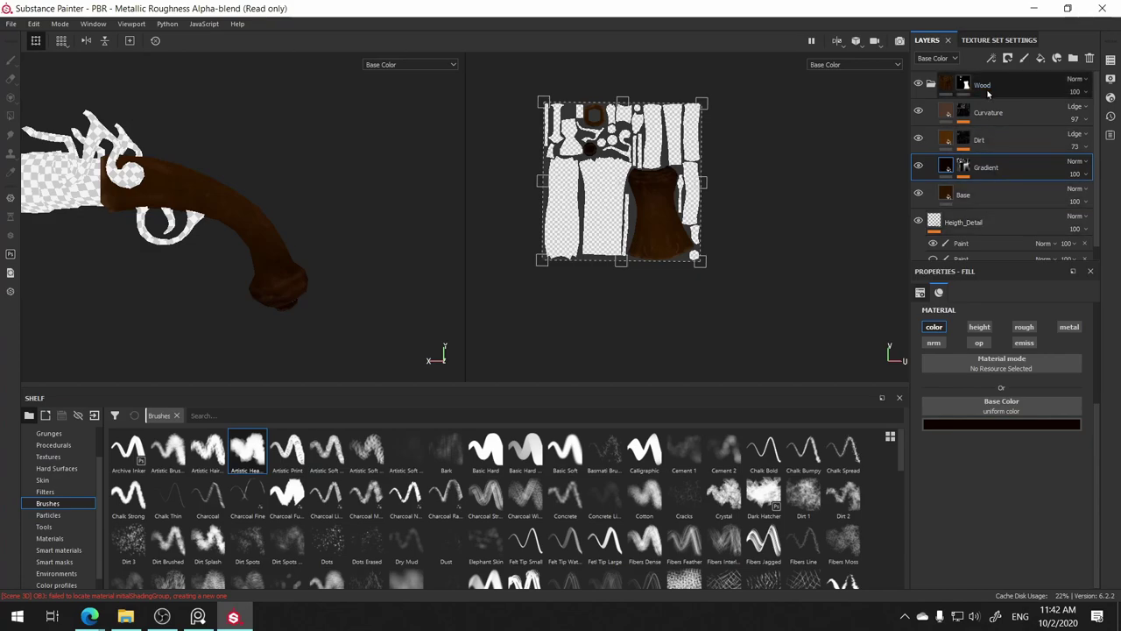
{"action": "left_click", "coordinate": [1016, 109]}
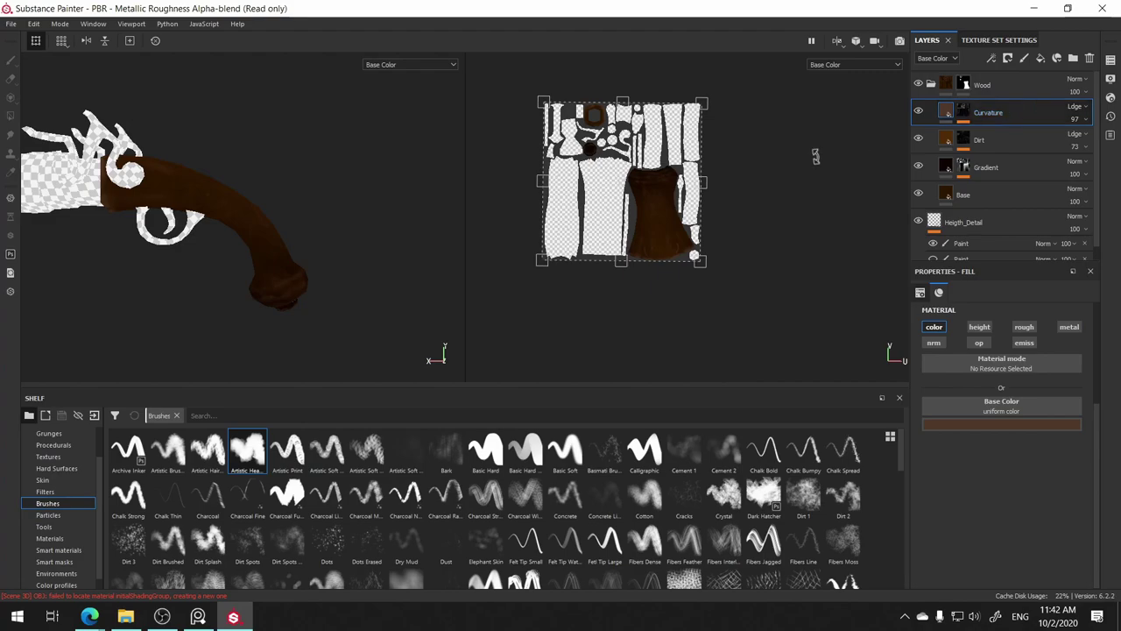
{"action": "mouse_move", "coordinate": [172, 186]}
{"action": "left_mouse_down", "text": "alt"}
{"action": "mouse_move", "coordinate": [187, 178]}
{"action": "mouse_move", "coordinate": [303, 254]}
{"action": "mouse_move", "coordinate": [11, 134]}
{"action": "left_mouse_up", "text": "alt"}
{"action": "scroll", "coordinate": [187, 178], "scroll_direction": "up", "scroll_amount": 5}
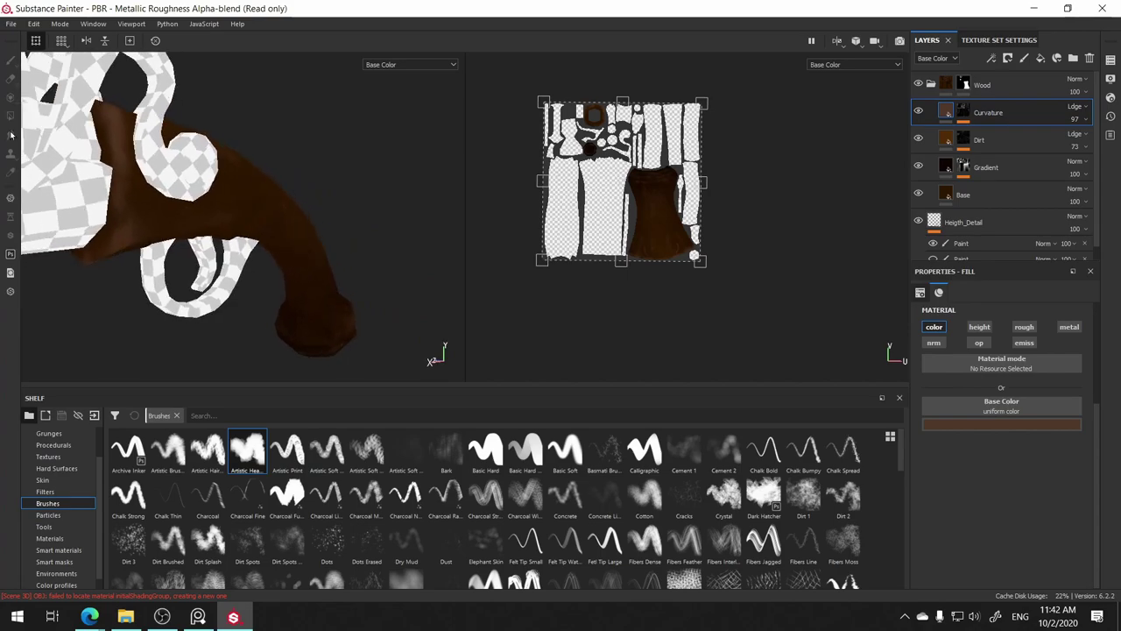
- Duplicate the Curvature layer and name the copy Fine Curvature
{"action": "right_click", "coordinate": [994, 114]}
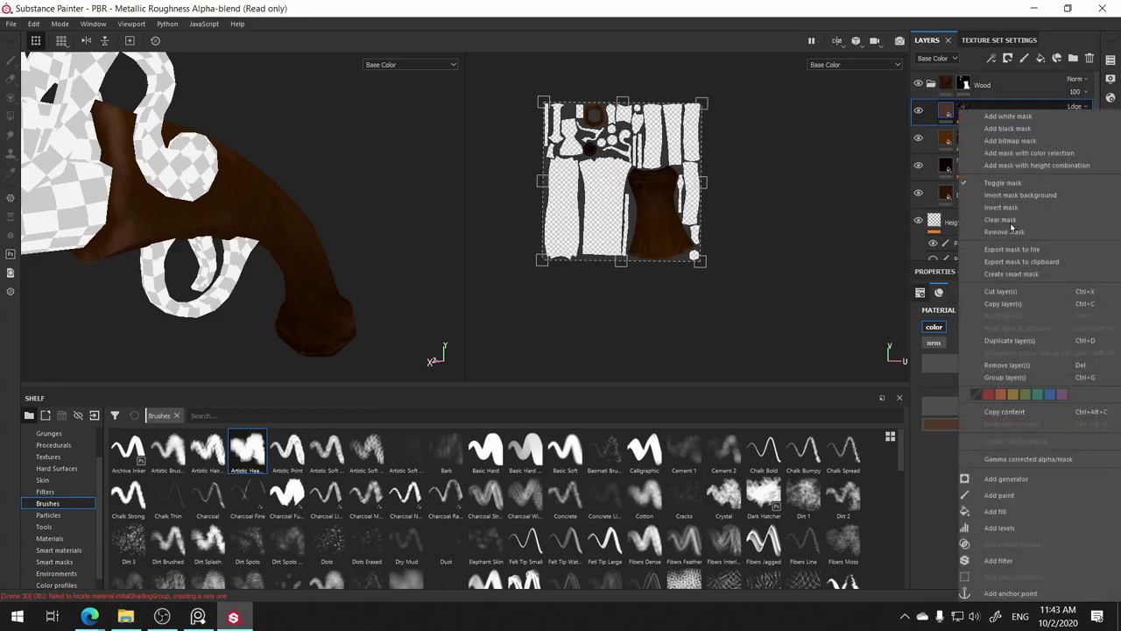
{"action": "left_click", "coordinate": [1016, 339]}
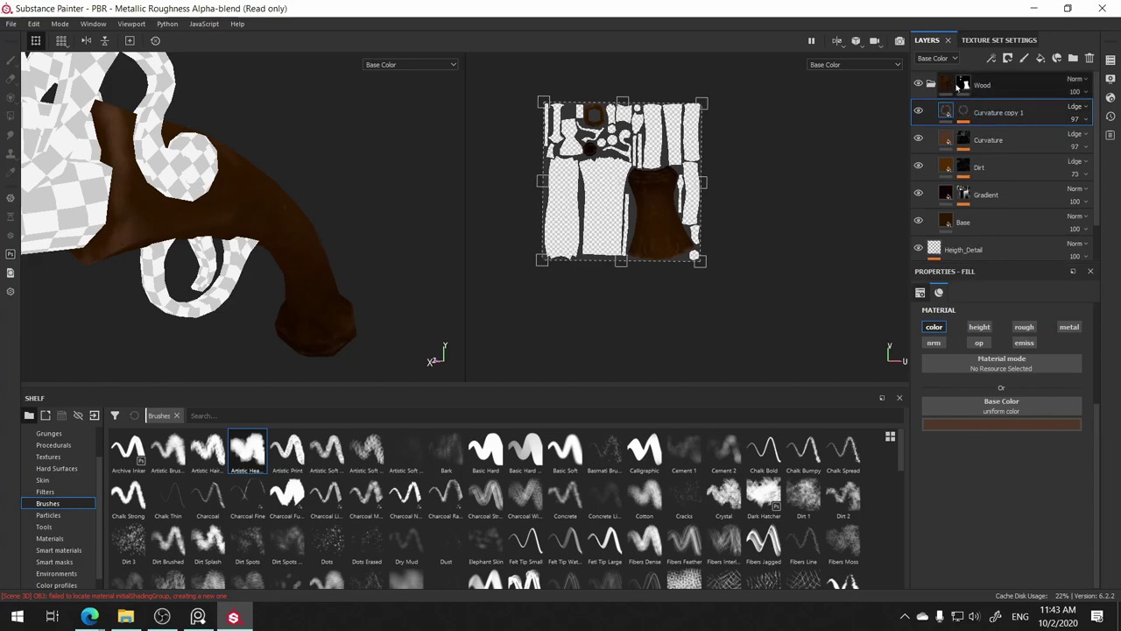
{"action": "double_click", "coordinate": [1004, 114]}
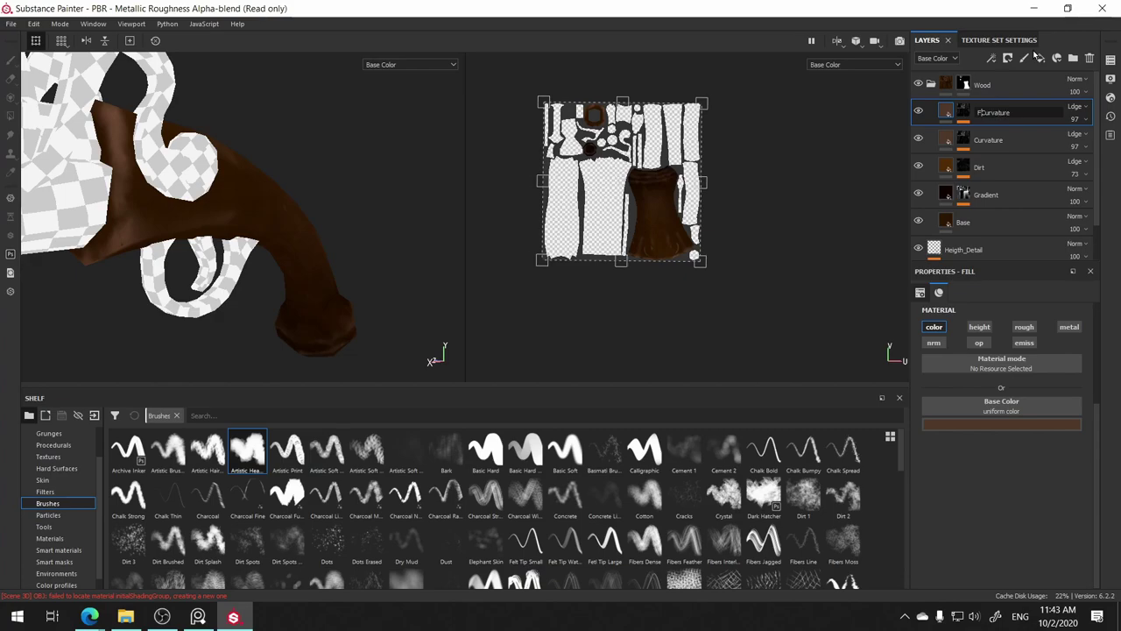
{"action": "type", "text": "ine"}
{"action": "key", "text": "Return"}
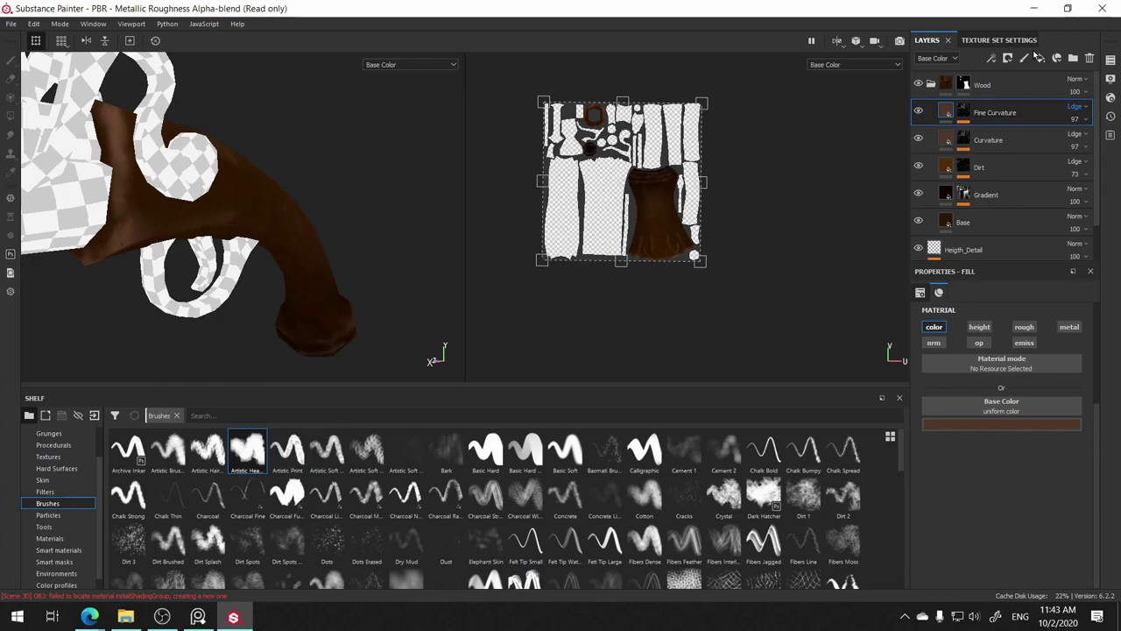
- Give Fine Curvature a lighter brown base colour (0.151, 0.080, 0.050)
{"action": "left_click", "coordinate": [981, 426]}
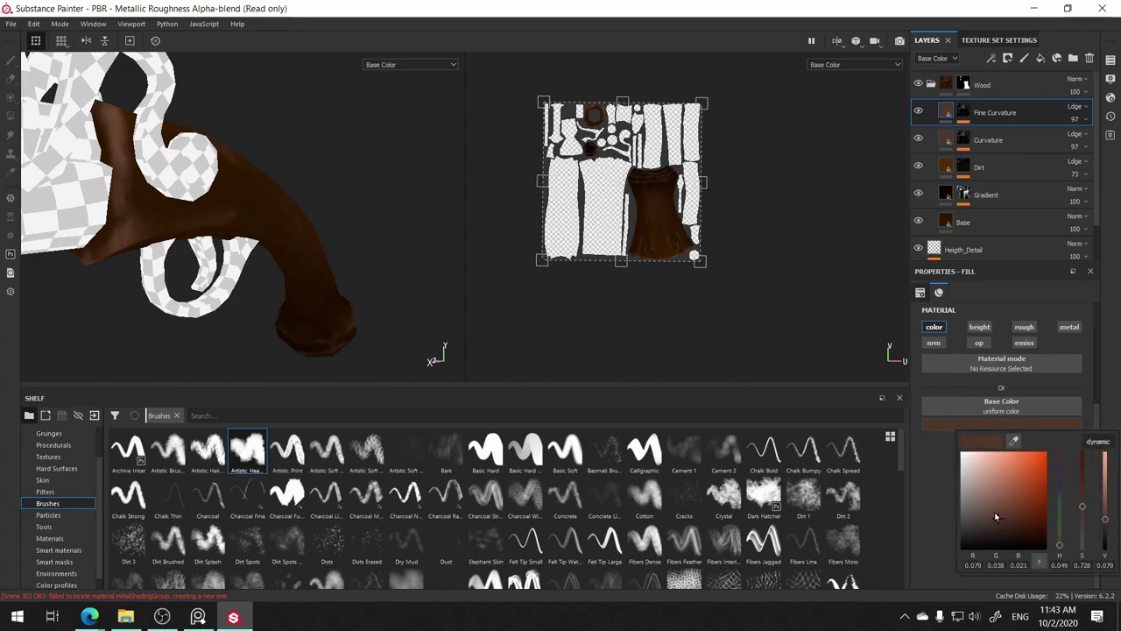
{"action": "left_click", "coordinate": [994, 509]}
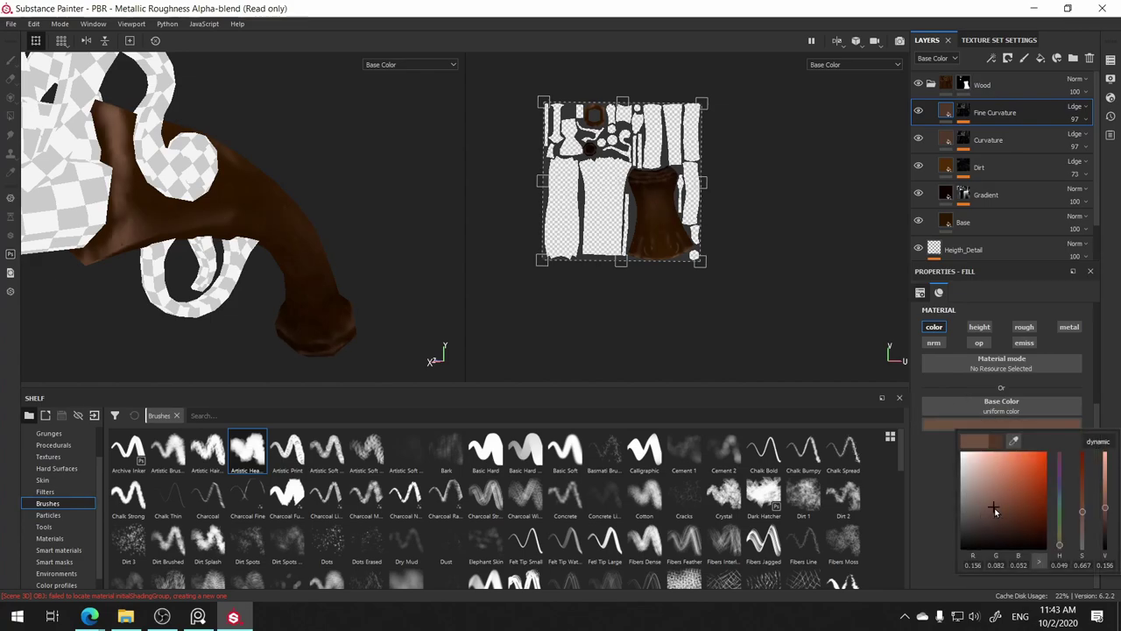
{"action": "left_click", "coordinate": [1006, 115]}
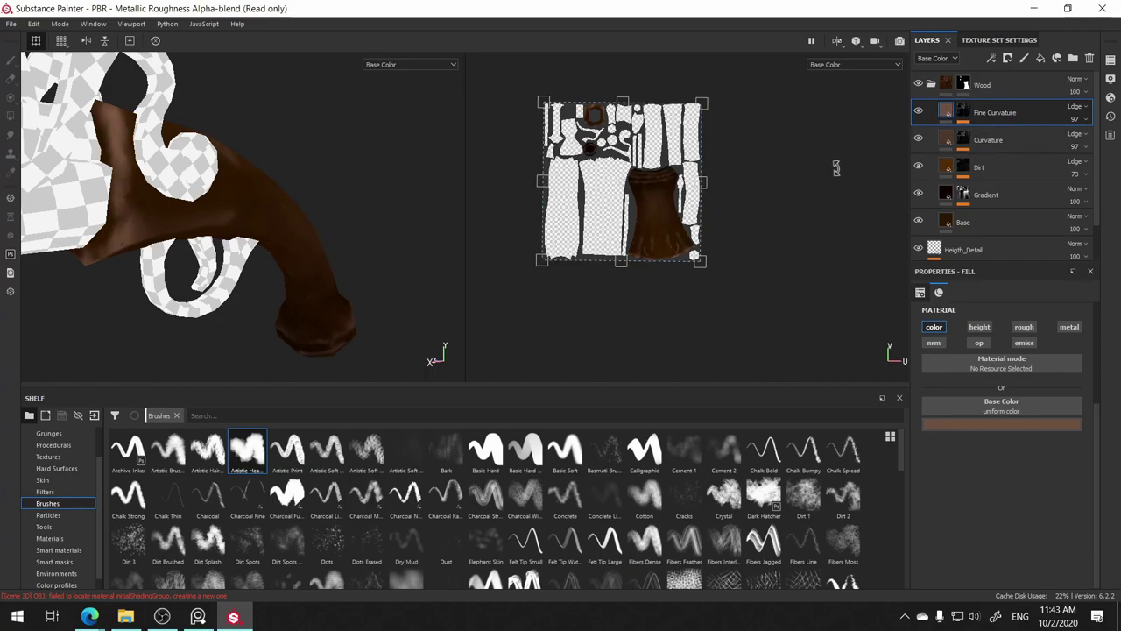
{"action": "left_click", "coordinate": [963, 112]}
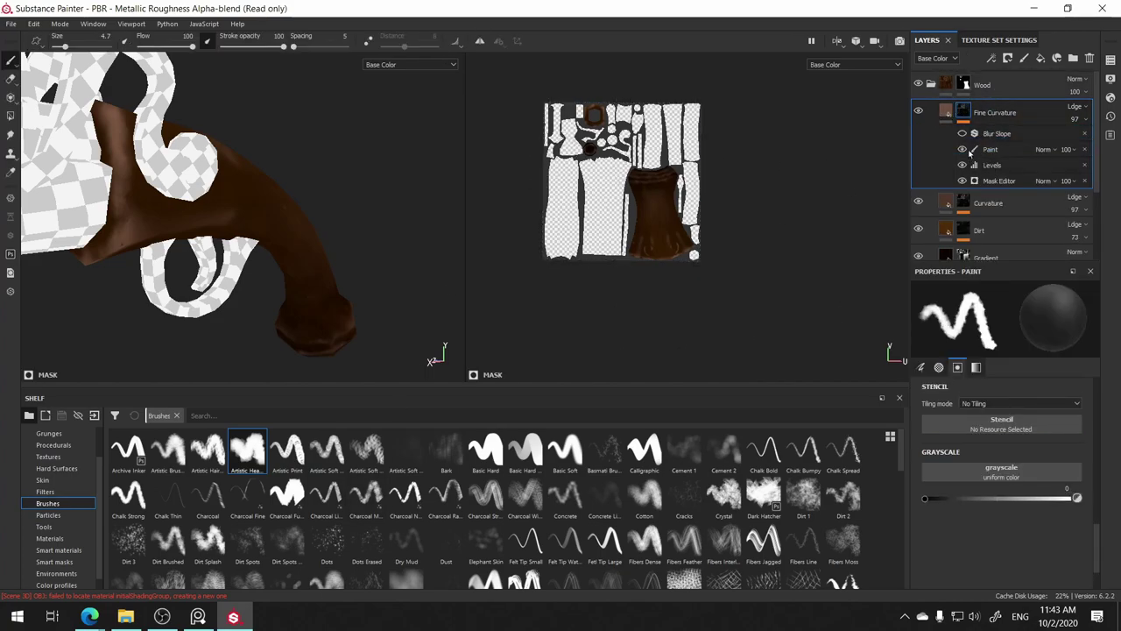
- Remove the Blur Slope and Paint effects from Fine Curvature's mask
{"action": "left_click", "coordinate": [995, 201]}
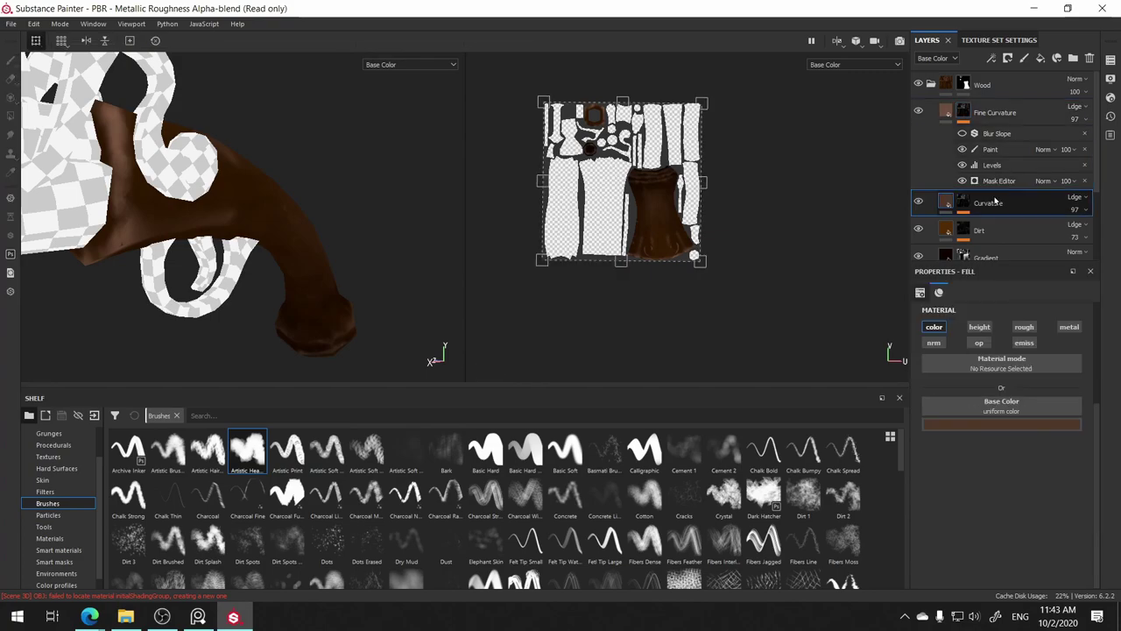
{"action": "left_click", "coordinate": [963, 203]}
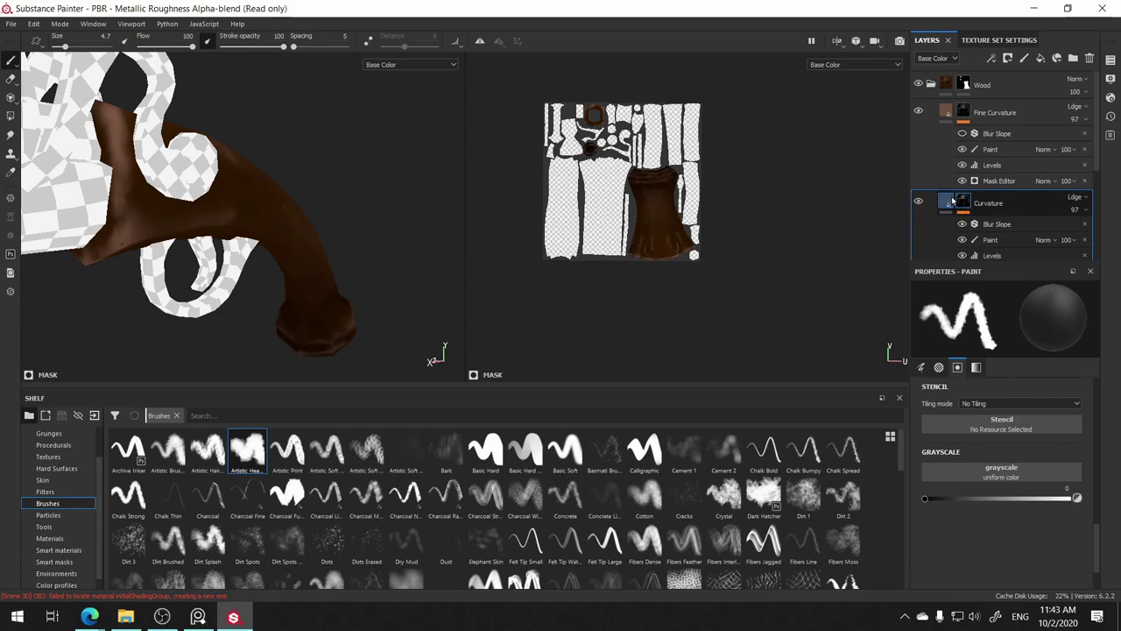
{"action": "left_click", "coordinate": [953, 202]}
{"action": "left_click", "coordinate": [1016, 136]}
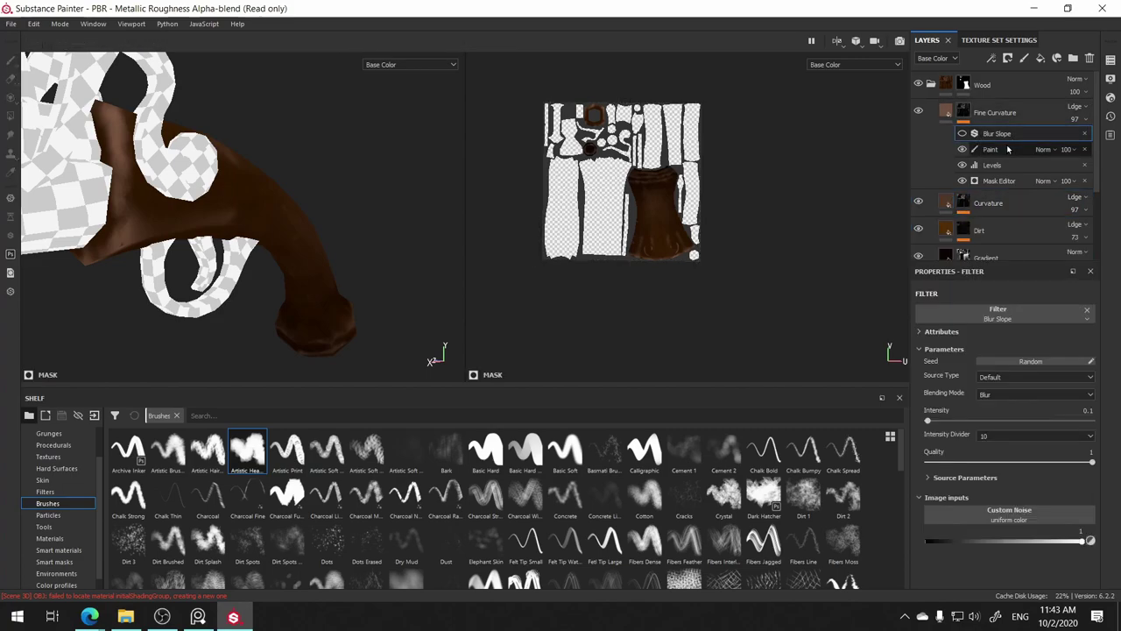
{"action": "left_click", "coordinate": [1086, 134]}
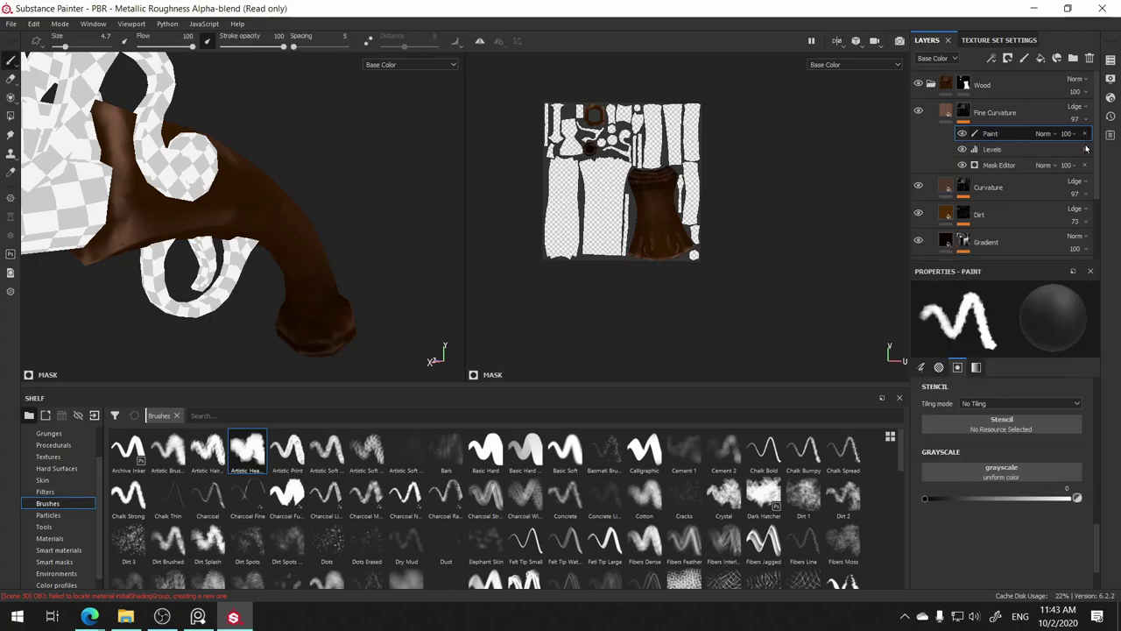
{"action": "left_click", "coordinate": [1086, 134]}
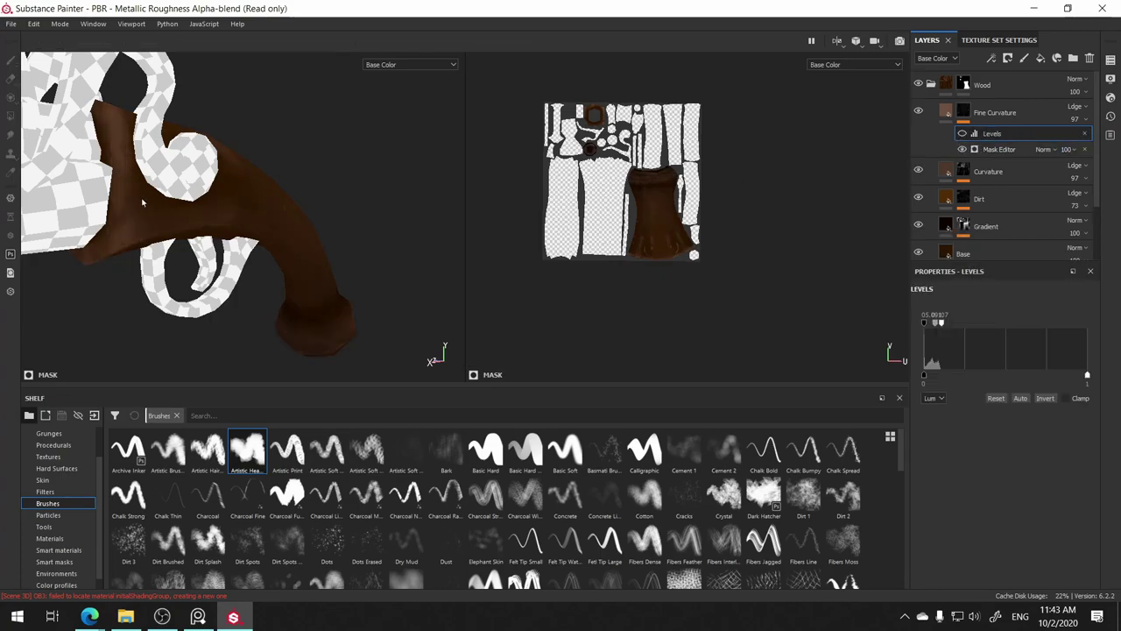
- Set the Mask Editor generator's Global Blur to 0.18
{"action": "left_click_drag", "start_coordinate": [219, 176], "coordinate": [267, 131], "text": "alt"}
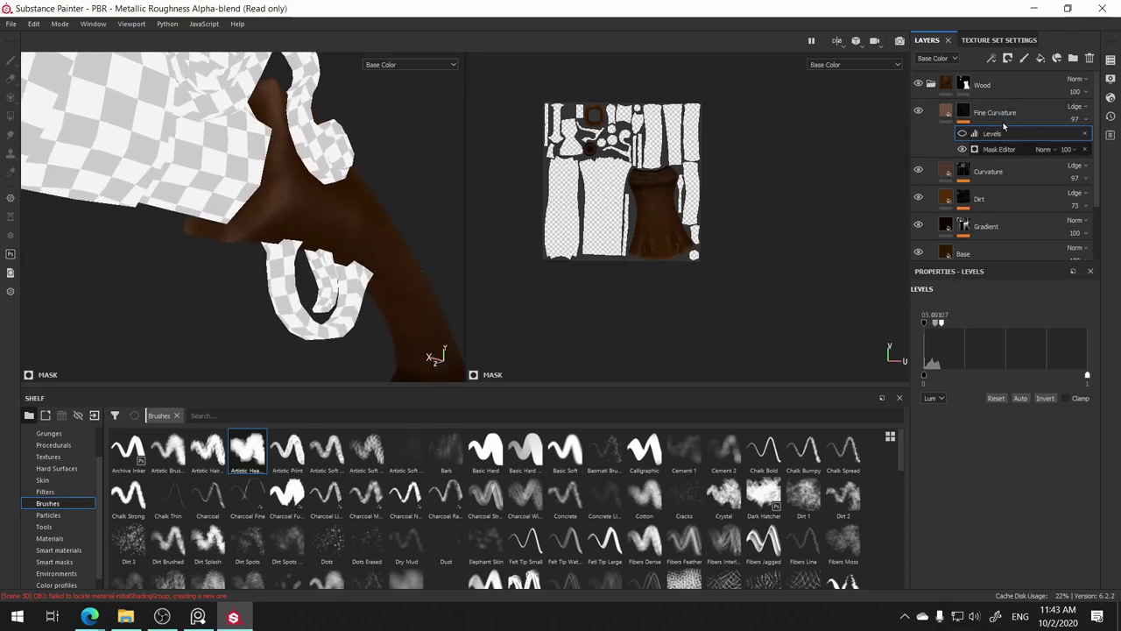
{"action": "left_click", "coordinate": [999, 149]}
{"action": "scroll", "coordinate": [1018, 442], "scroll_direction": "down", "scroll_amount": 5}
{"action": "scroll", "coordinate": [1018, 442], "scroll_direction": "up", "scroll_amount": 5}
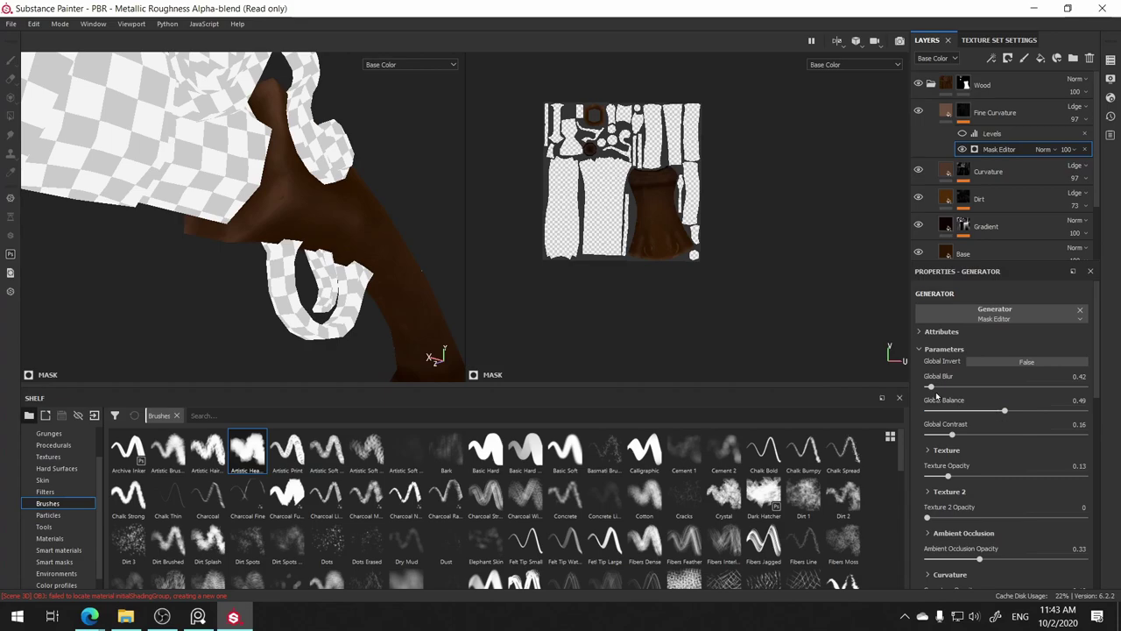
{"action": "left_click_drag", "start_coordinate": [933, 388], "coordinate": [927, 387]}
- Expand Micro Details and raise Curvature Intensity from 1 to 3.44
{"action": "scroll", "coordinate": [989, 469], "scroll_direction": "down", "scroll_amount": 3}
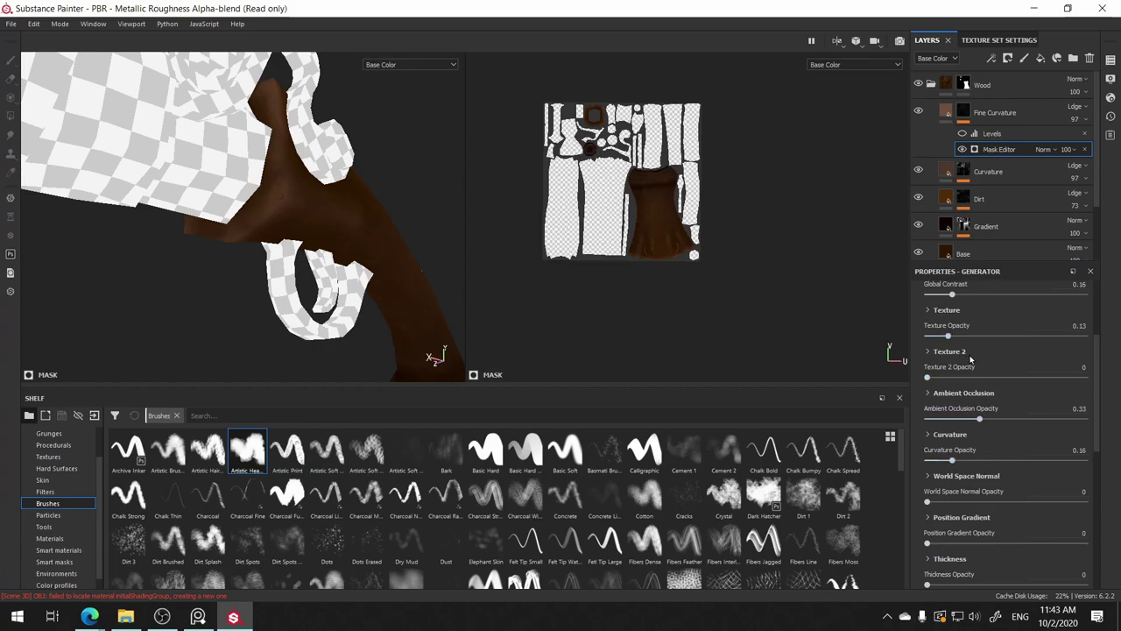
{"action": "scroll", "coordinate": [1000, 460], "scroll_direction": "down", "scroll_amount": 3}
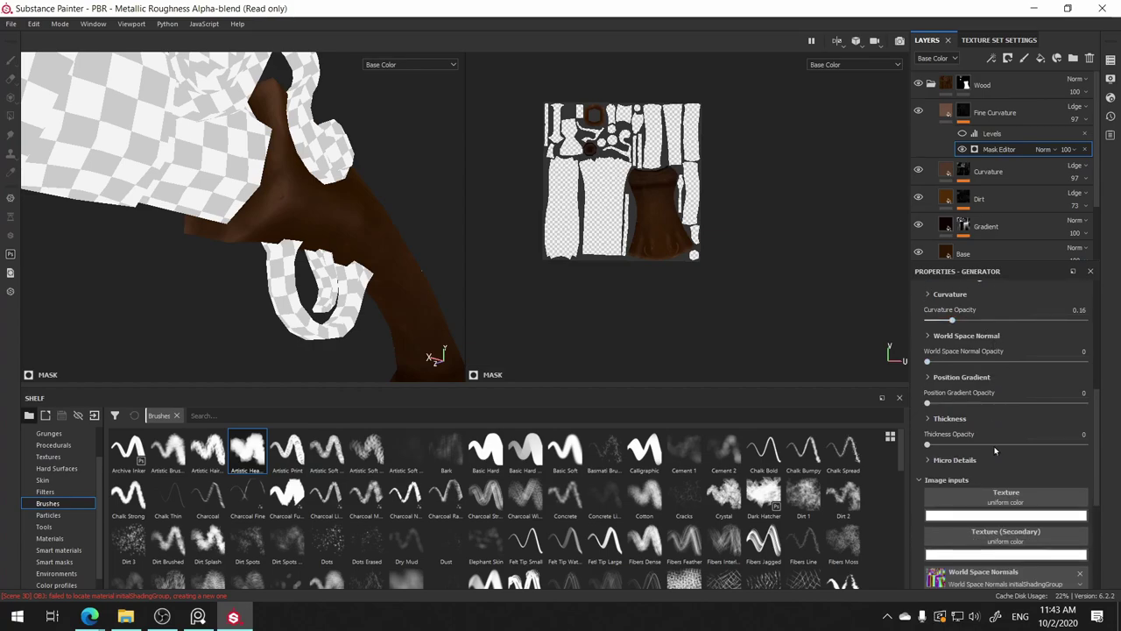
{"action": "scroll", "coordinate": [999, 455], "scroll_direction": "down", "scroll_amount": 2}
{"action": "scroll", "coordinate": [995, 451], "scroll_direction": "up", "scroll_amount": 7}
{"action": "scroll", "coordinate": [990, 442], "scroll_direction": "down", "scroll_amount": 2}
{"action": "scroll", "coordinate": [983, 433], "scroll_direction": "down", "scroll_amount": 3}
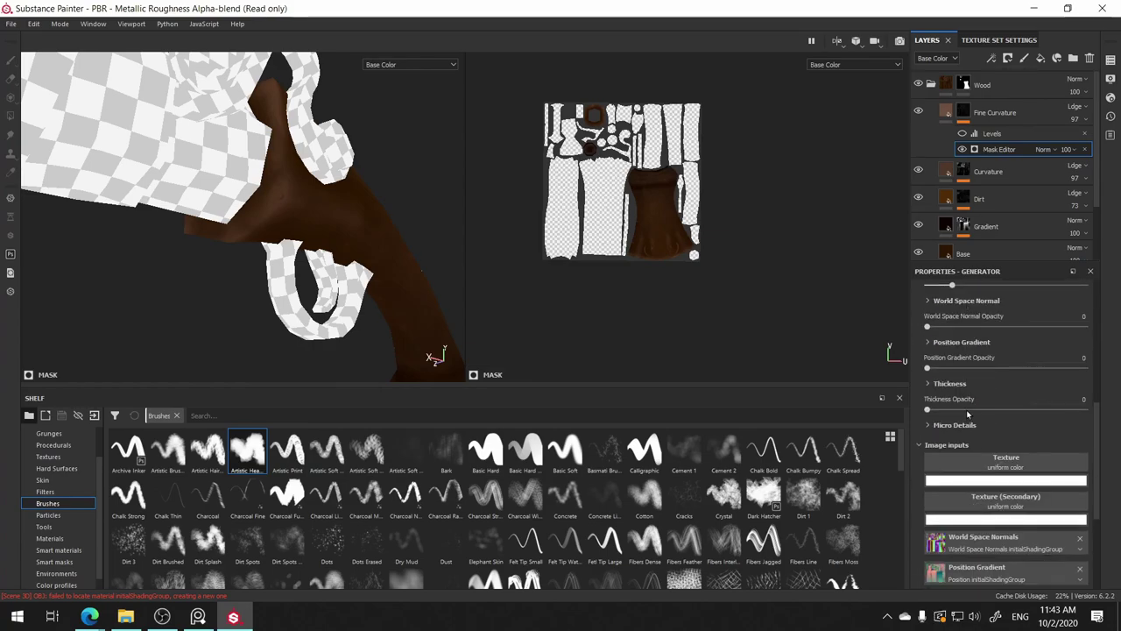
{"action": "scroll", "coordinate": [969, 416], "scroll_direction": "up", "scroll_amount": 2}
{"action": "scroll", "coordinate": [972, 403], "scroll_direction": "up", "scroll_amount": 4}
{"action": "scroll", "coordinate": [990, 385], "scroll_direction": "up", "scroll_amount": 2}
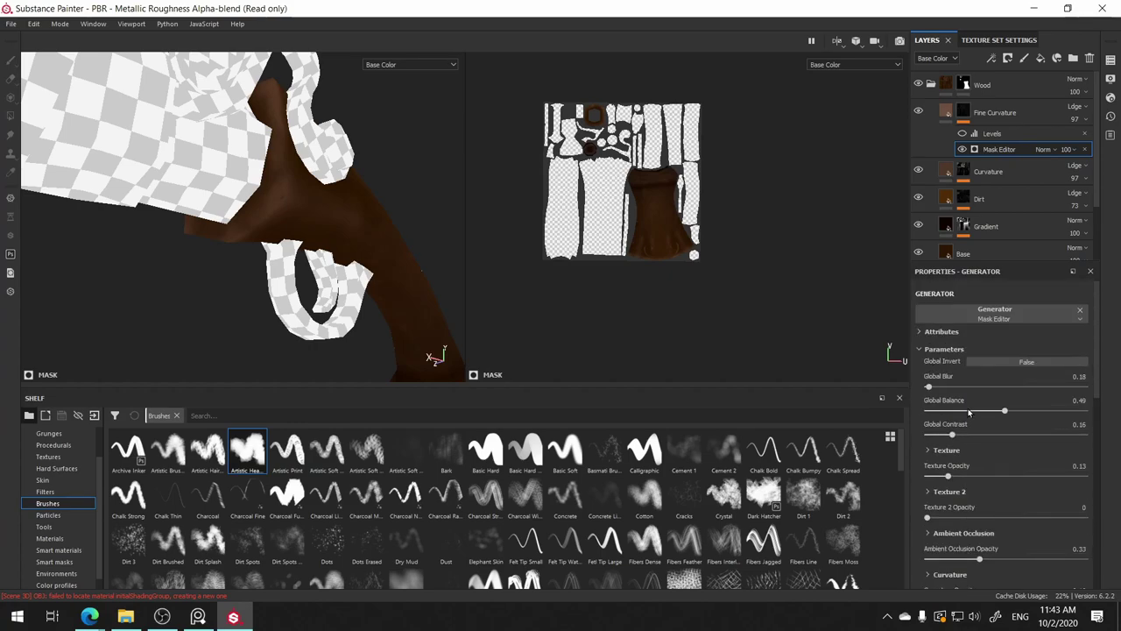
{"action": "scroll", "coordinate": [1007, 385], "scroll_direction": "down", "scroll_amount": 4}
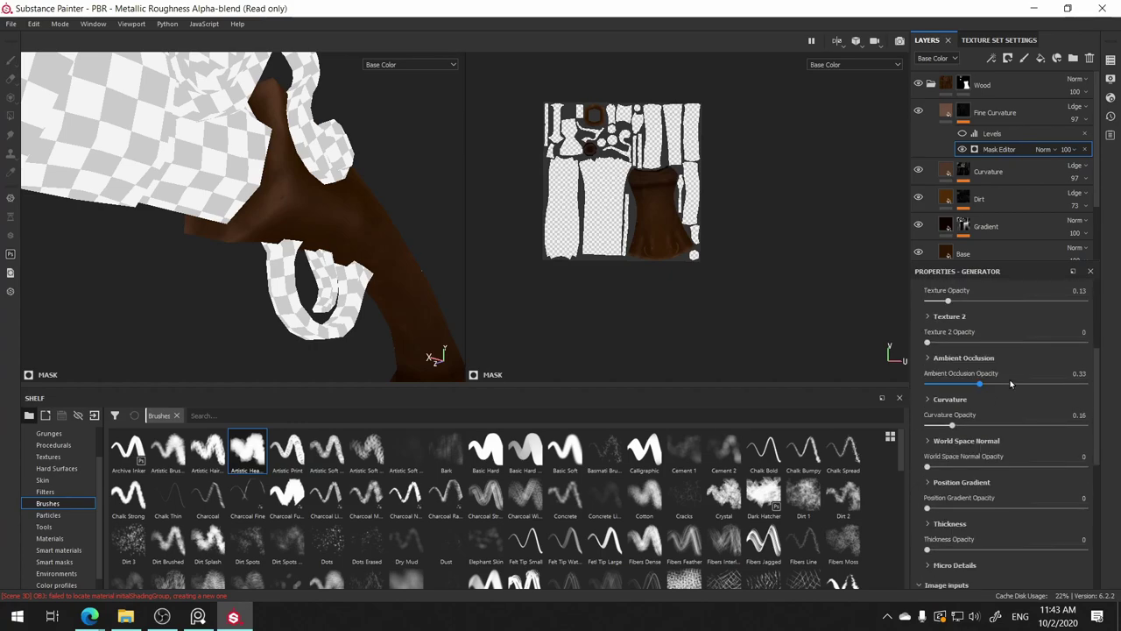
{"action": "scroll", "coordinate": [972, 425], "scroll_direction": "down", "scroll_amount": 3}
{"action": "left_click", "coordinate": [928, 426]}
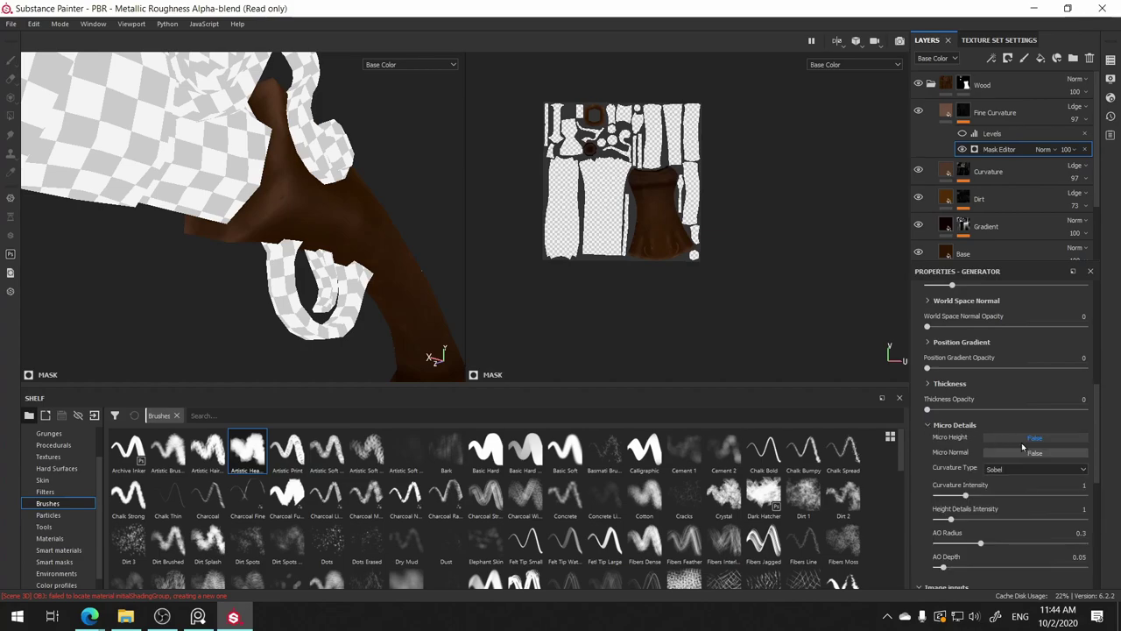
{"action": "scroll", "coordinate": [1021, 442], "scroll_direction": "down", "scroll_amount": 2}
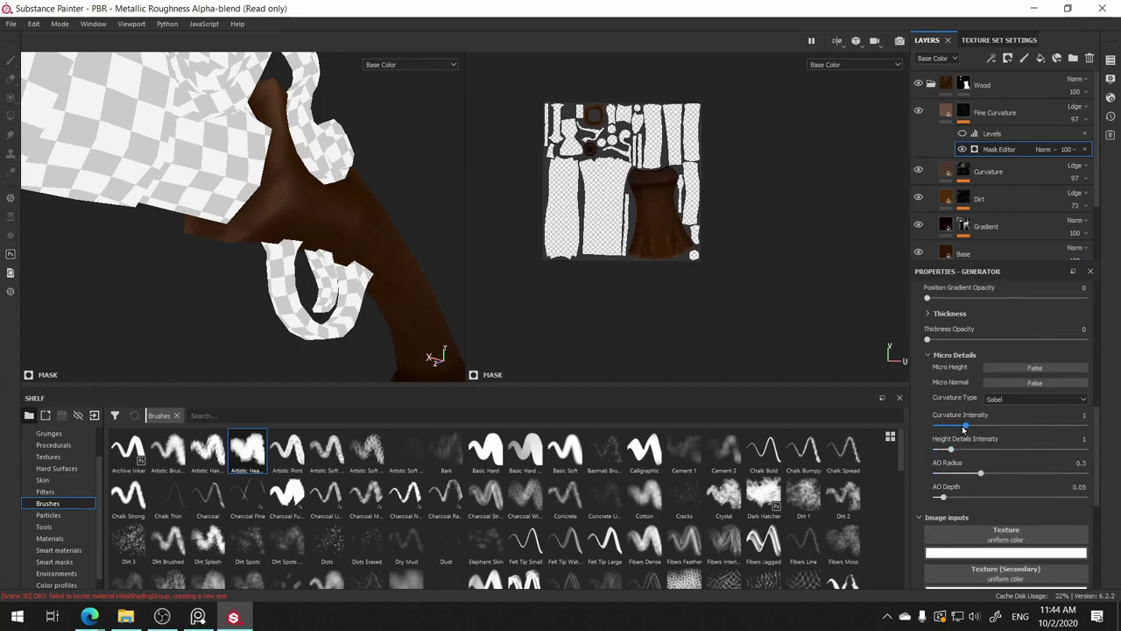
{"action": "left_click_drag", "start_coordinate": [964, 426], "coordinate": [1004, 427]}
{"action": "left_click", "coordinate": [1039, 429]}
{"action": "left_click", "coordinate": [1093, 110]}
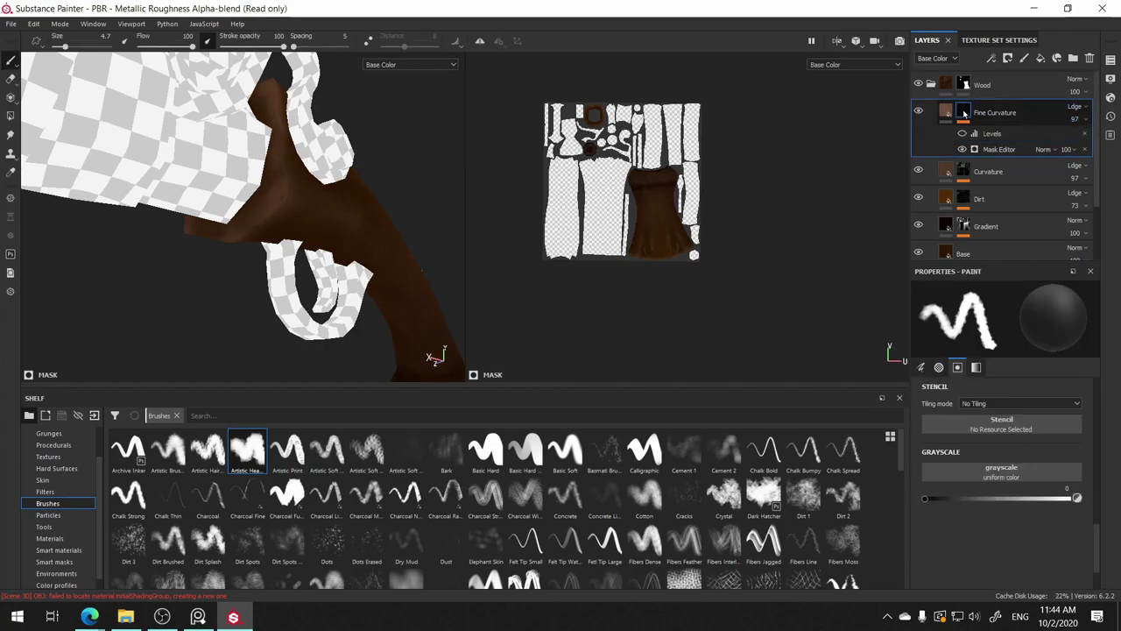
- Clear Fine Curvature's mask and apply a Curvature generator to it
{"action": "right_click", "coordinate": [965, 113]}
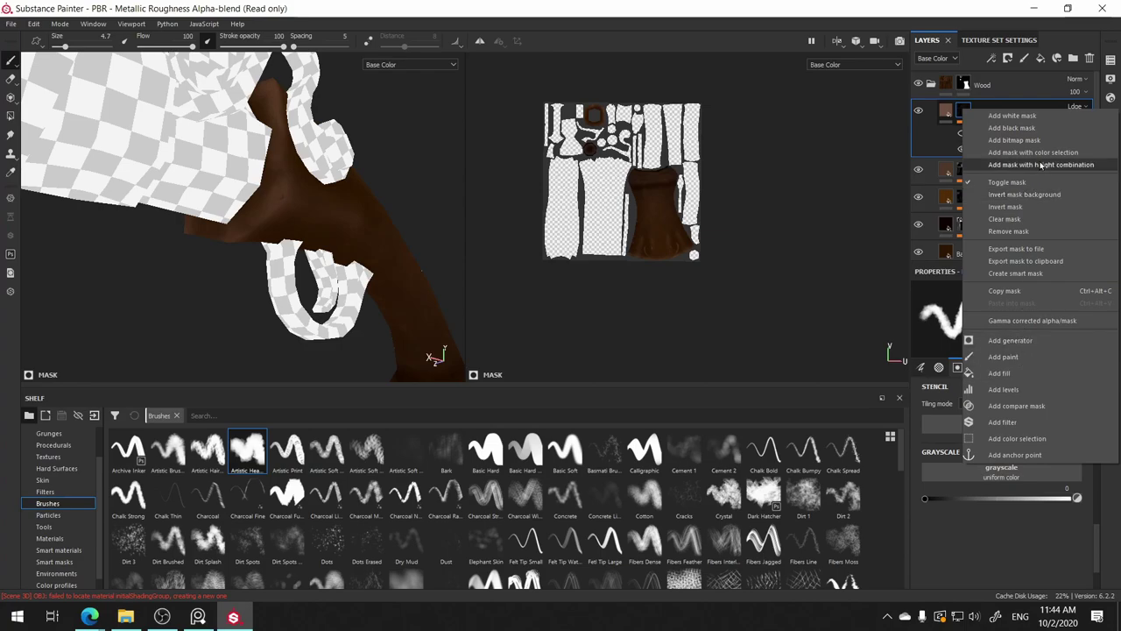
{"action": "left_click", "coordinate": [1018, 220]}
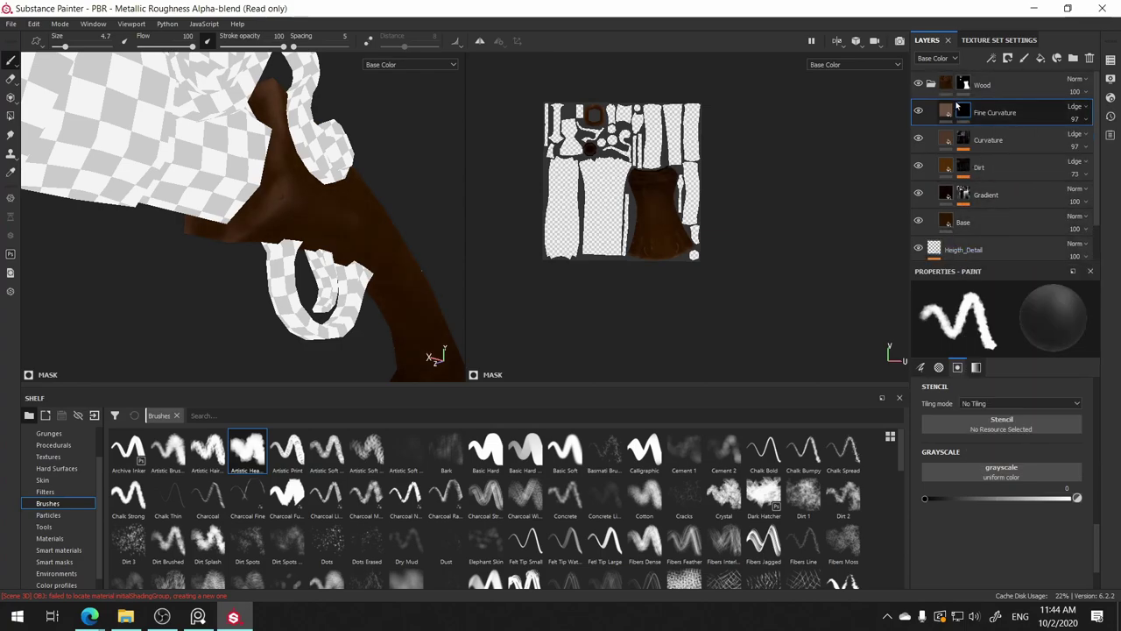
{"action": "right_click", "coordinate": [961, 111]}
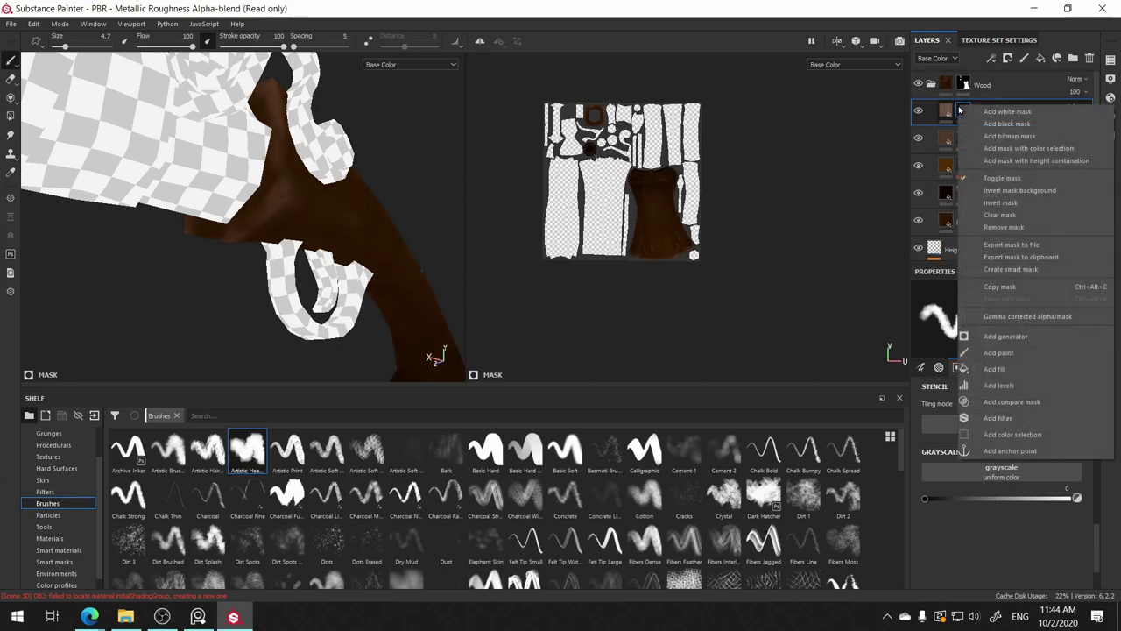
{"action": "left_click", "coordinate": [1050, 339]}
{"action": "left_click", "coordinate": [1049, 314]}
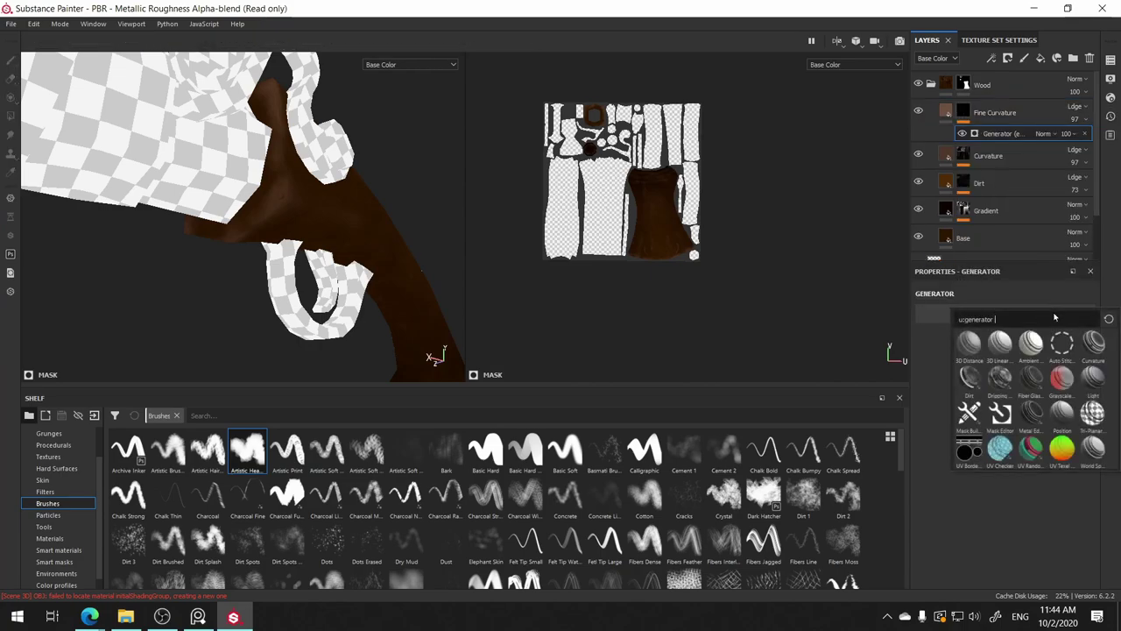
{"action": "left_click", "coordinate": [1093, 343]}
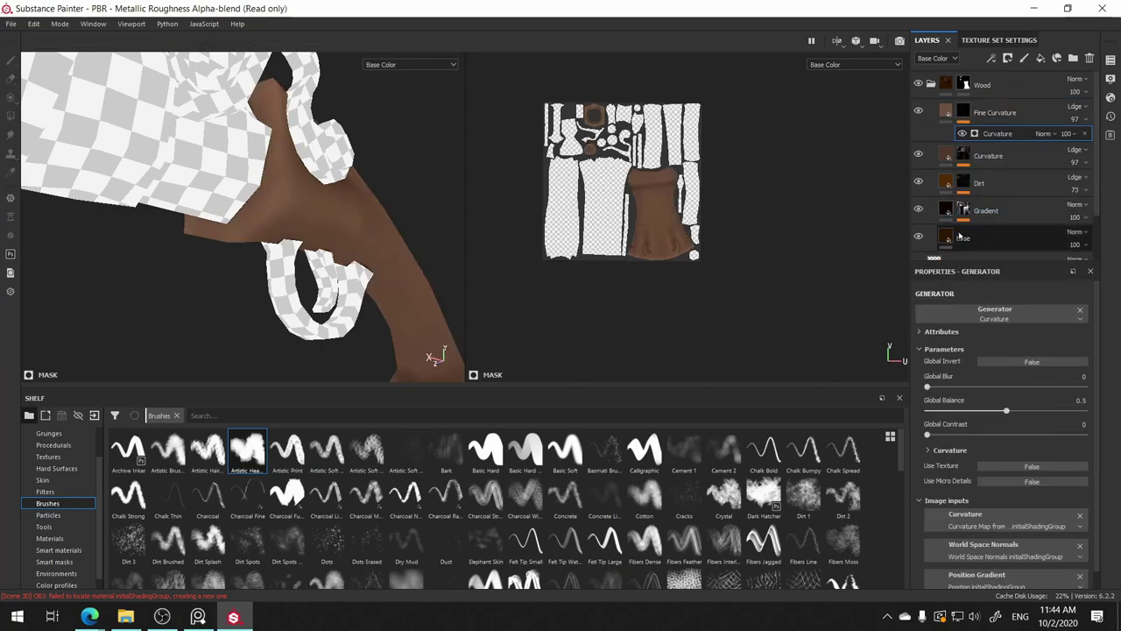
- Set the Soft, Medium, Large, Big and Huge curvature levels to 0
{"action": "scroll", "coordinate": [973, 475], "scroll_direction": "down", "scroll_amount": 1}
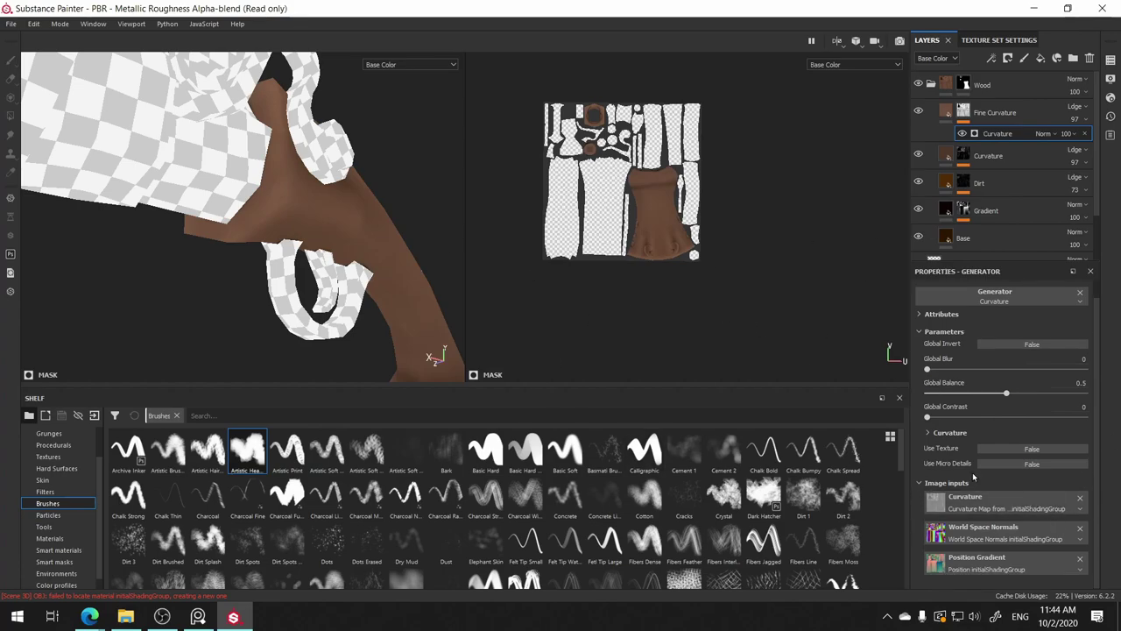
{"action": "left_click", "coordinate": [946, 438]}
{"action": "scroll", "coordinate": [1012, 501], "scroll_direction": "down", "scroll_amount": 3}
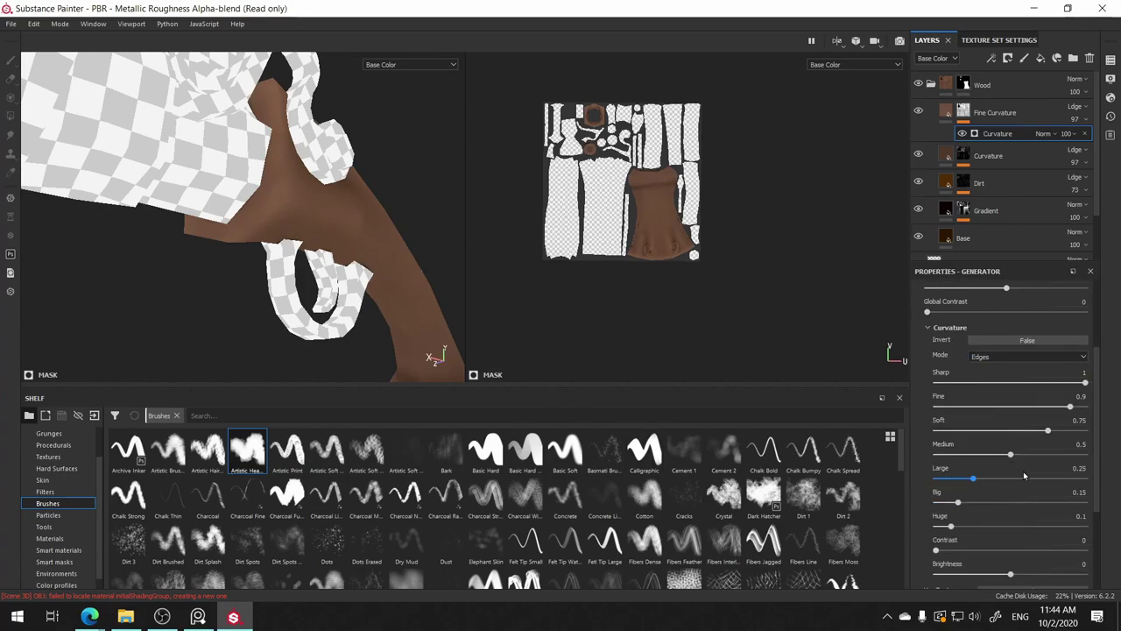
{"action": "left_click_drag", "start_coordinate": [991, 434], "coordinate": [794, 425]}
{"action": "left_click_drag", "start_coordinate": [954, 455], "coordinate": [902, 455]}
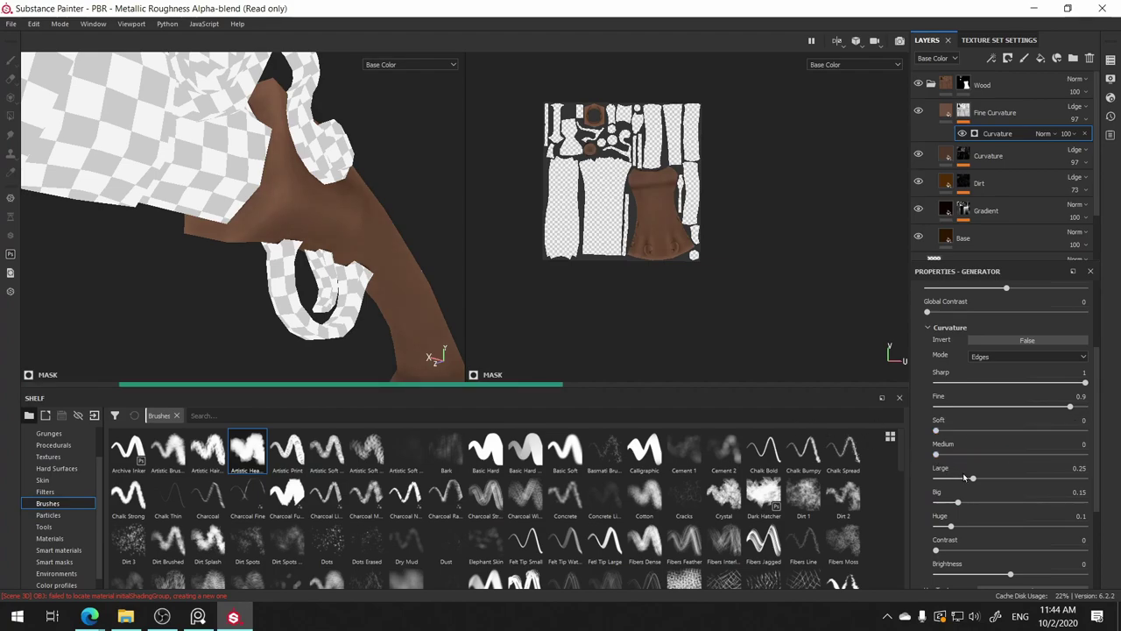
{"action": "left_click_drag", "start_coordinate": [963, 479], "coordinate": [867, 504]}
{"action": "left_click_drag", "start_coordinate": [951, 526], "coordinate": [885, 527]}
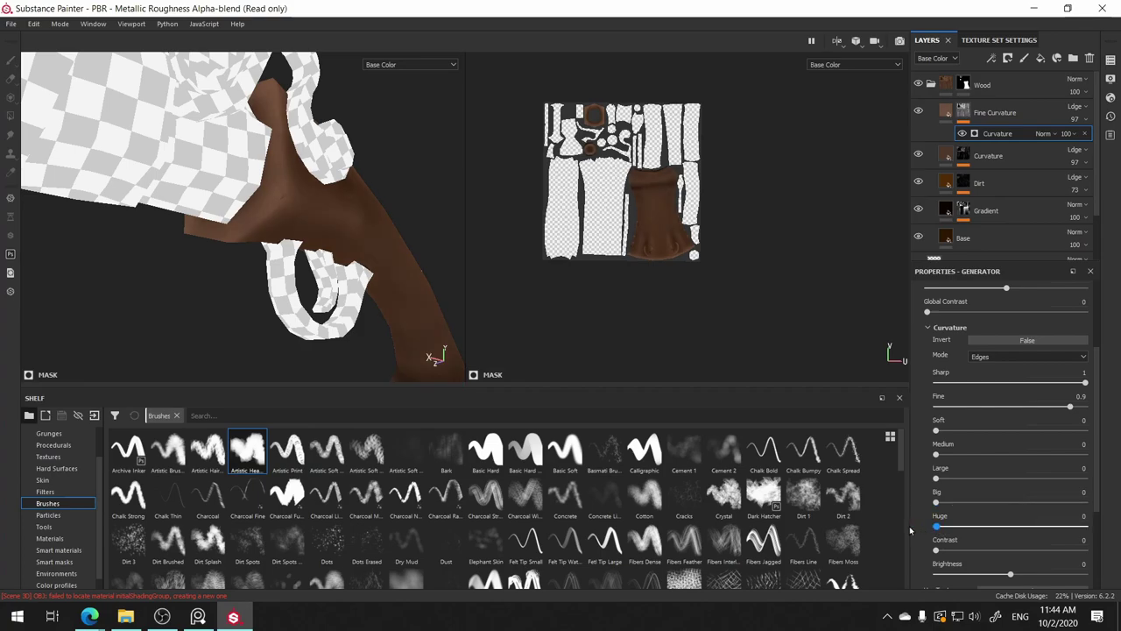
{"action": "mouse_move", "coordinate": [341, 216]}
{"action": "middle_mouse_down"}
{"action": "mouse_move", "coordinate": [273, 125]}
{"action": "mouse_move", "coordinate": [346, 214]}
{"action": "middle_mouse_up"}
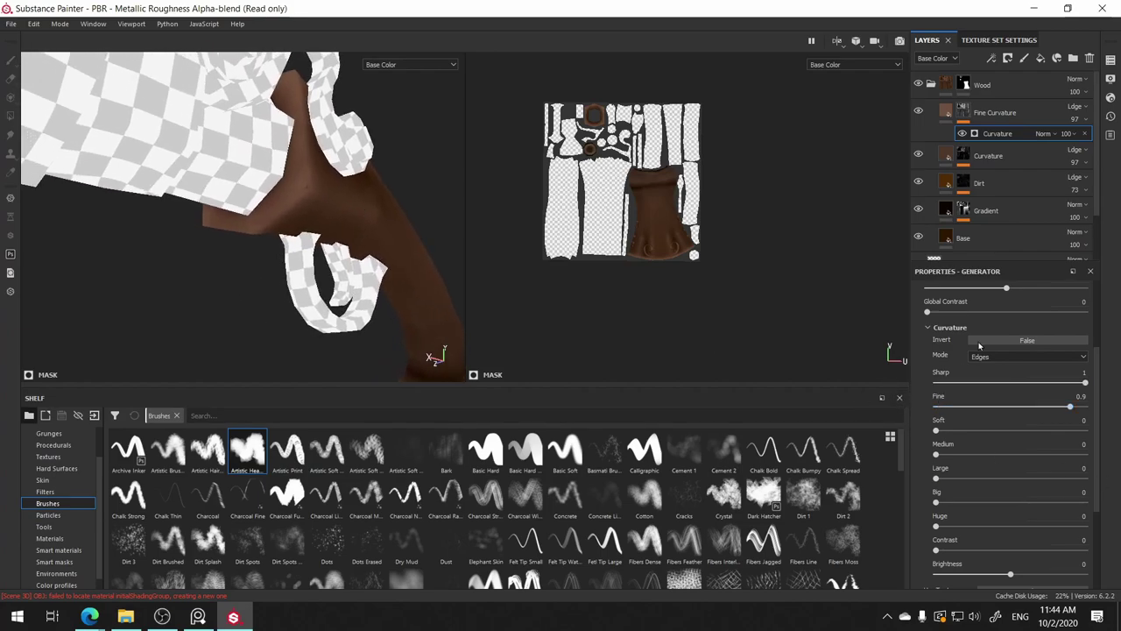
{"action": "scroll", "coordinate": [981, 350], "scroll_direction": "up", "scroll_amount": 2}
- Set global contrast to 0.61 and global balance to about 0.45
{"action": "left_click", "coordinate": [1010, 384]}
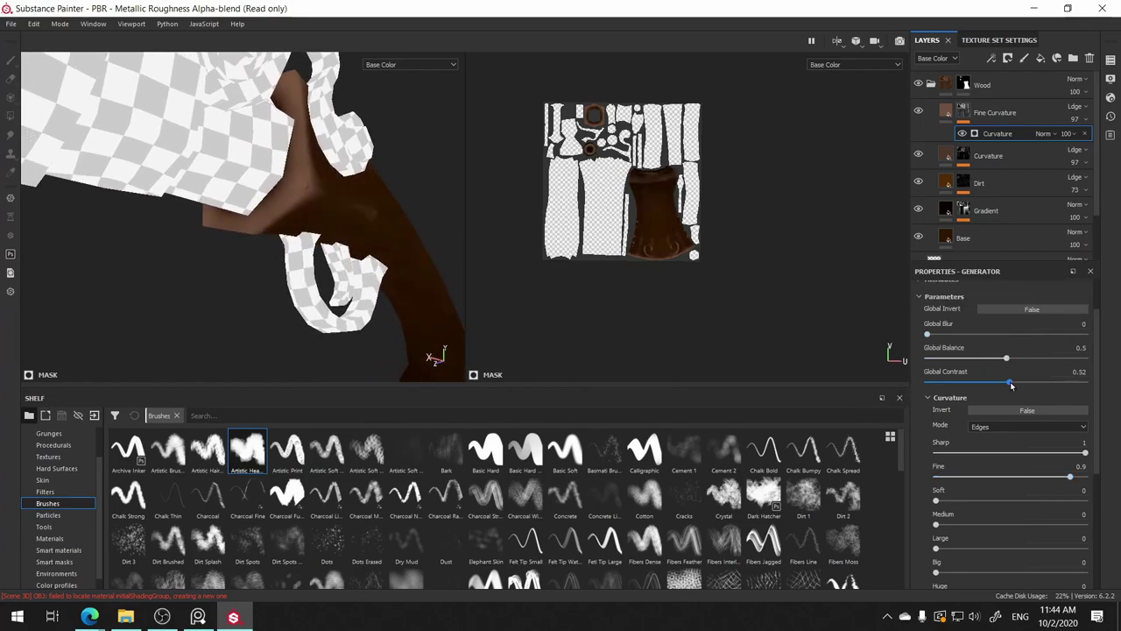
{"action": "left_click", "coordinate": [1045, 384]}
{"action": "left_click", "coordinate": [1025, 385]}
{"action": "left_click", "coordinate": [963, 359]}
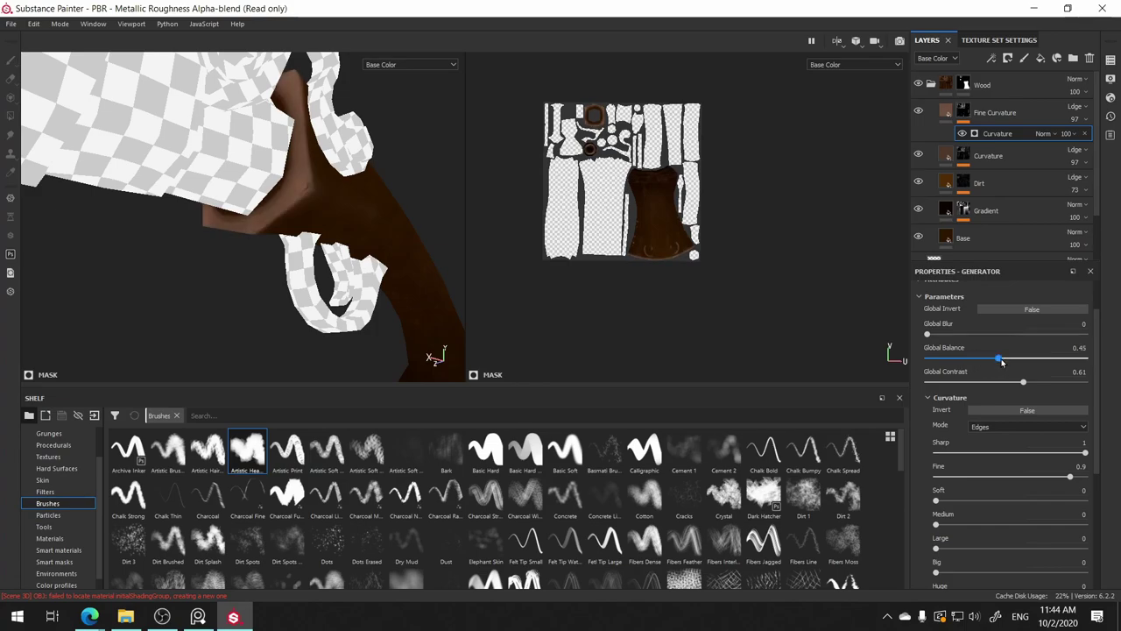
{"action": "left_click", "coordinate": [1032, 360]}
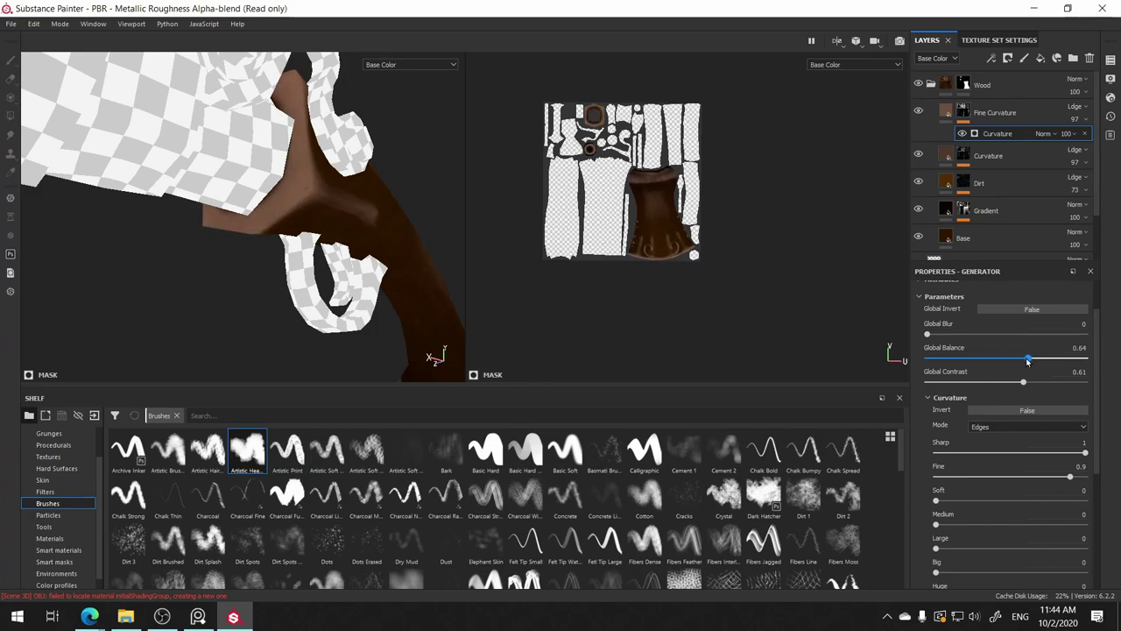
{"action": "left_click_drag", "start_coordinate": [1020, 360], "coordinate": [1016, 361]}
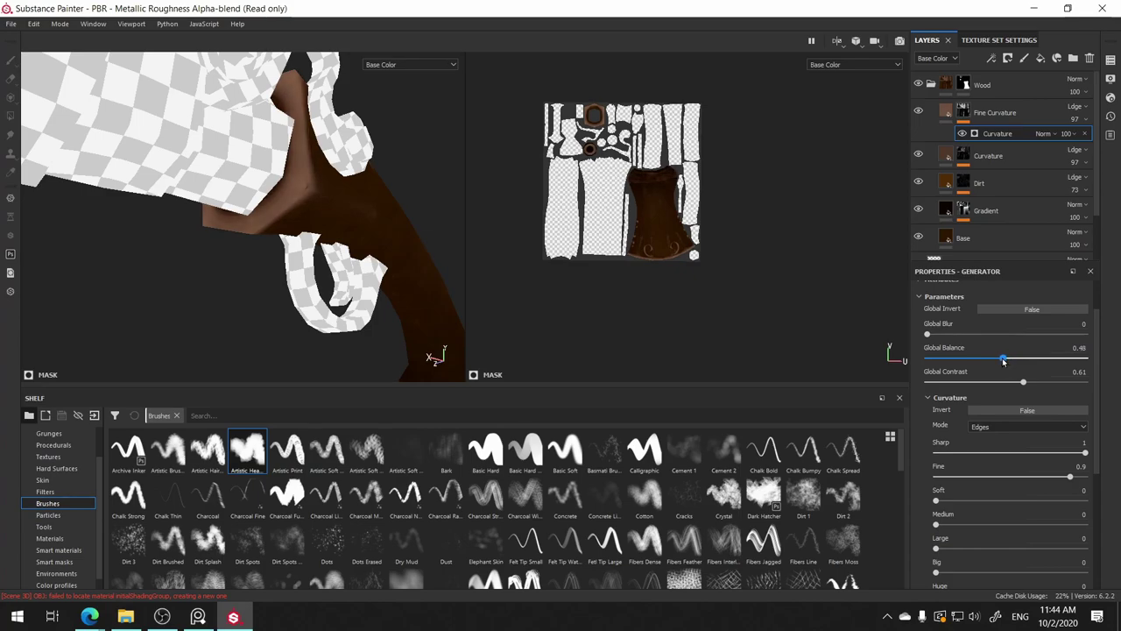
{"action": "left_click_drag", "start_coordinate": [994, 358], "coordinate": [989, 358]}
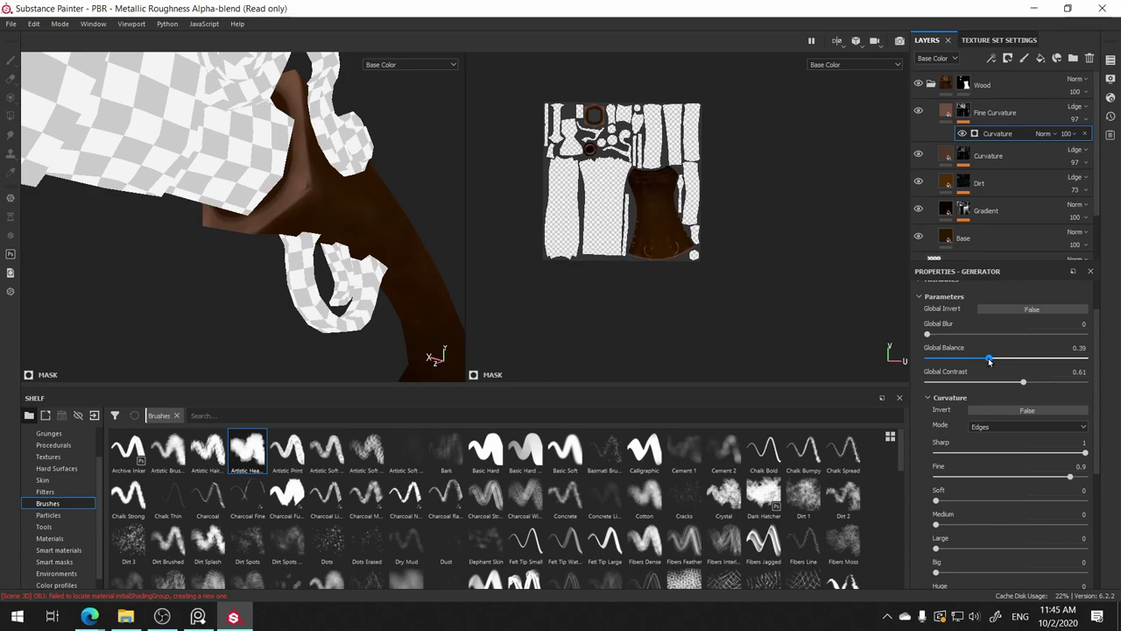
{"action": "mouse_move", "coordinate": [248, 283]}
{"action": "middle_mouse_down", "text": "alt"}
{"action": "mouse_move", "coordinate": [212, 69]}
{"action": "mouse_move", "coordinate": [268, 195]}
{"action": "mouse_move", "coordinate": [258, 205]}
{"action": "middle_mouse_up", "text": "alt"}
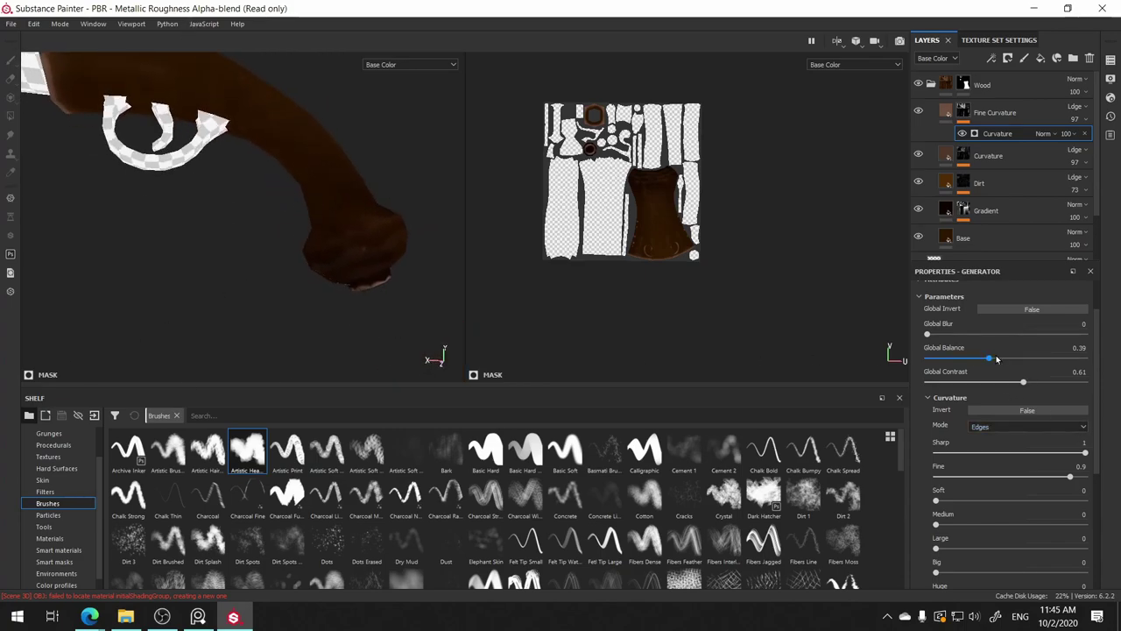
{"action": "left_click_drag", "start_coordinate": [991, 359], "coordinate": [998, 359]}
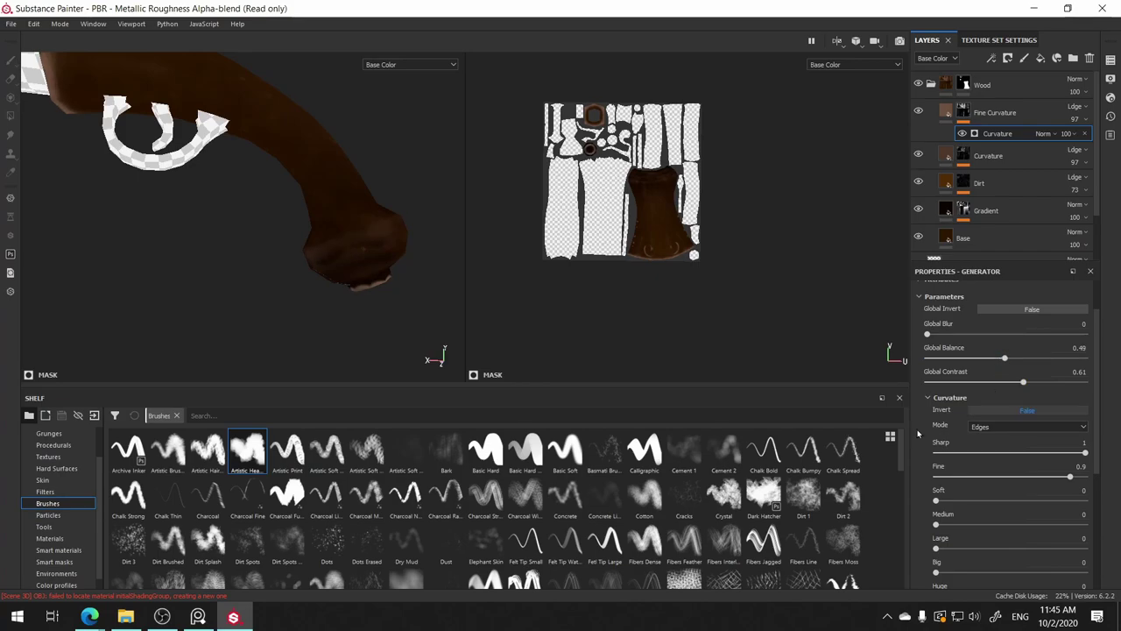
- Try Cavities curvature mode with global balance raised to 0.67
{"action": "left_click", "coordinate": [1021, 427]}
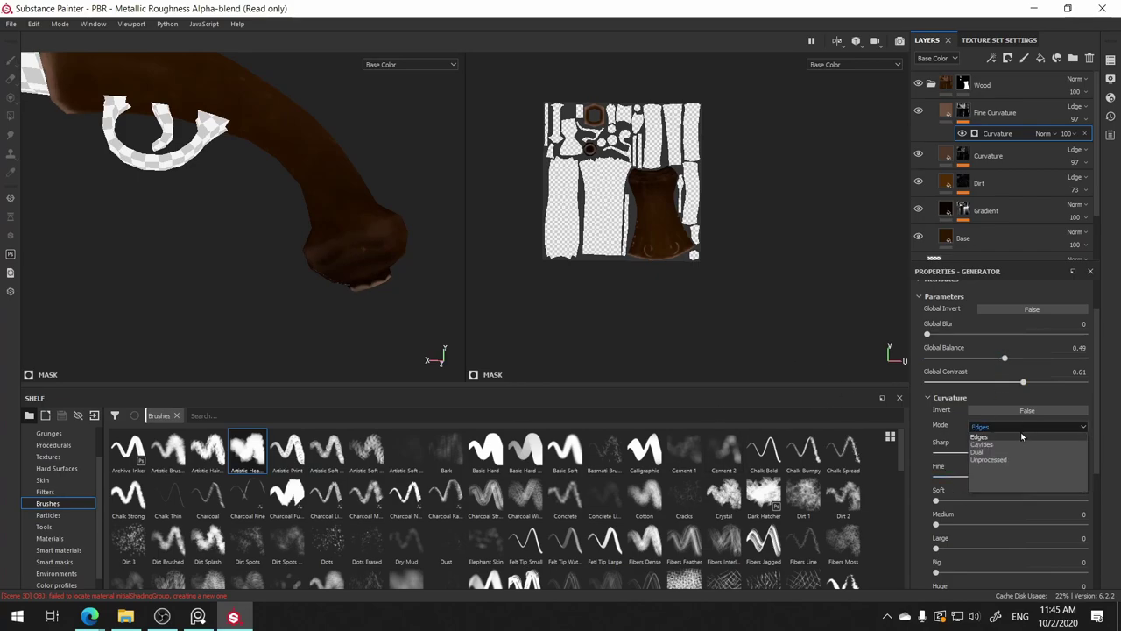
{"action": "left_click", "coordinate": [1021, 444]}
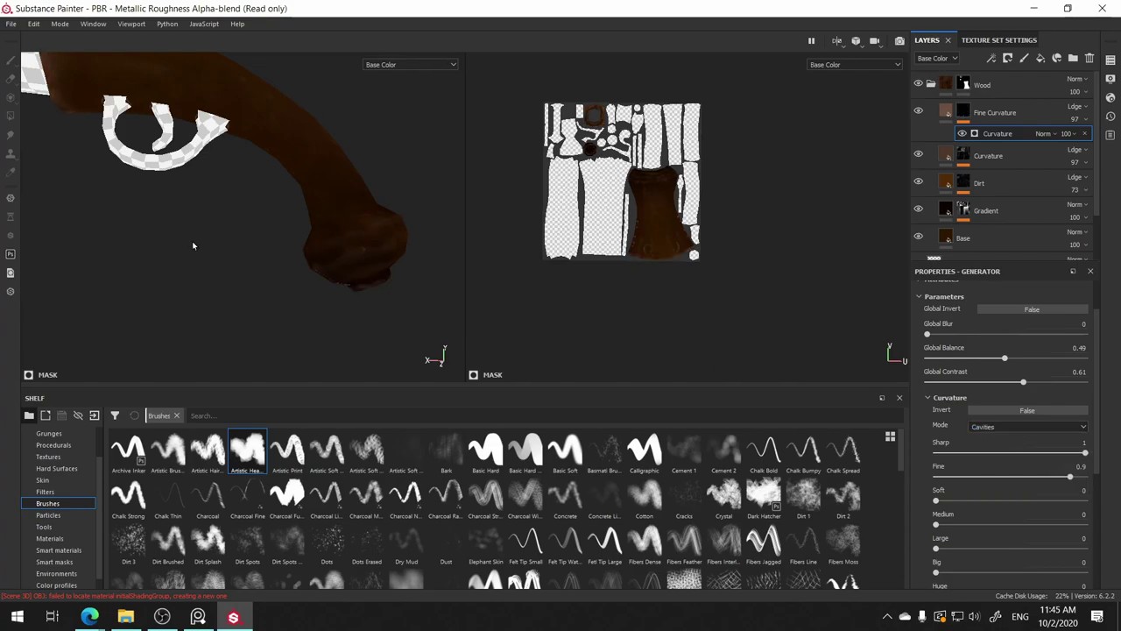
{"action": "mouse_move", "coordinate": [192, 243]}
{"action": "left_mouse_down", "text": "alt"}
{"action": "mouse_move", "coordinate": [318, 266]}
{"action": "mouse_move", "coordinate": [327, 313]}
{"action": "mouse_move", "coordinate": [388, 290]}
{"action": "left_mouse_up", "text": "alt"}
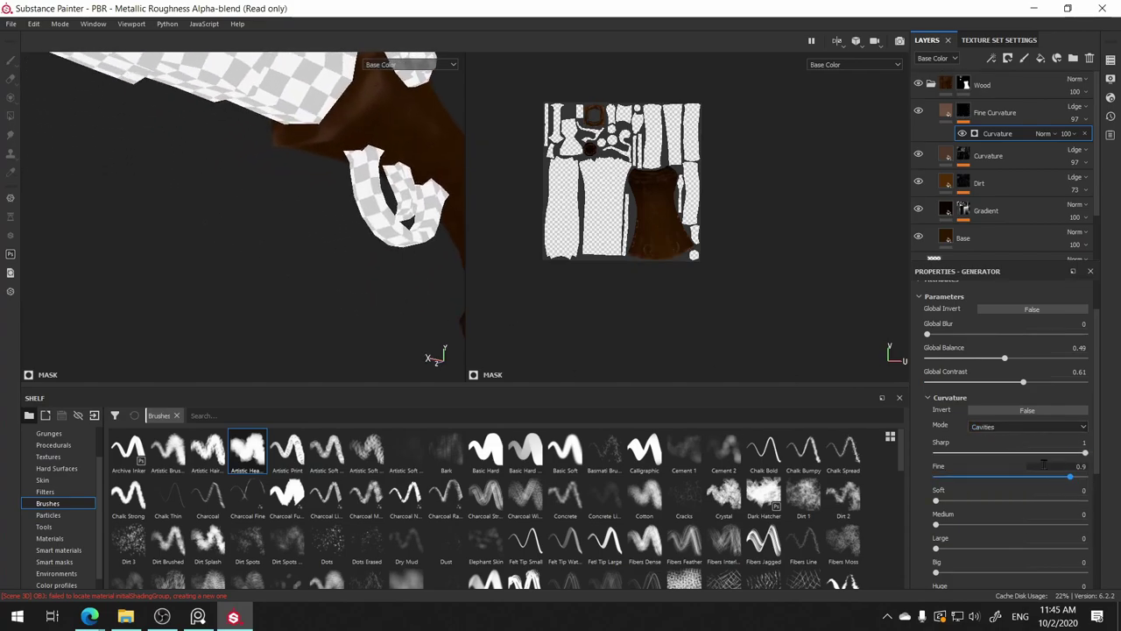
{"action": "left_click", "coordinate": [1023, 427]}
{"action": "left_click", "coordinate": [1021, 445]}
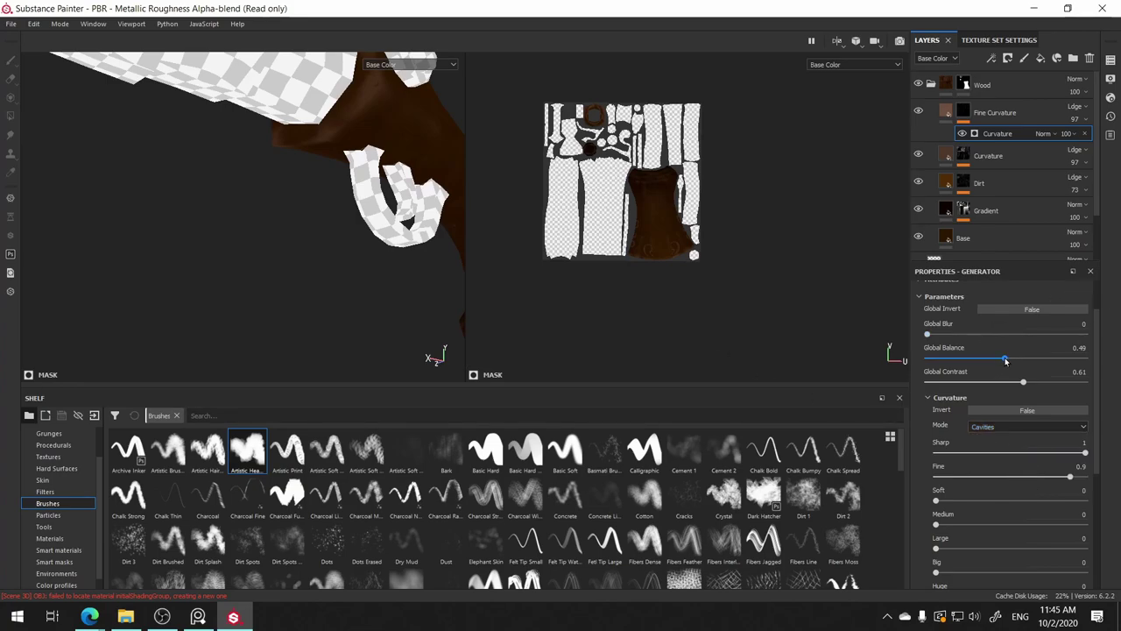
{"action": "left_click_drag", "start_coordinate": [1004, 358], "coordinate": [1035, 360]}
{"action": "mouse_move", "coordinate": [421, 178]}
{"action": "left_mouse_down", "text": "alt"}
{"action": "mouse_move", "coordinate": [314, 263]}
{"action": "mouse_move", "coordinate": [333, 286]}
{"action": "left_mouse_up", "text": "alt"}
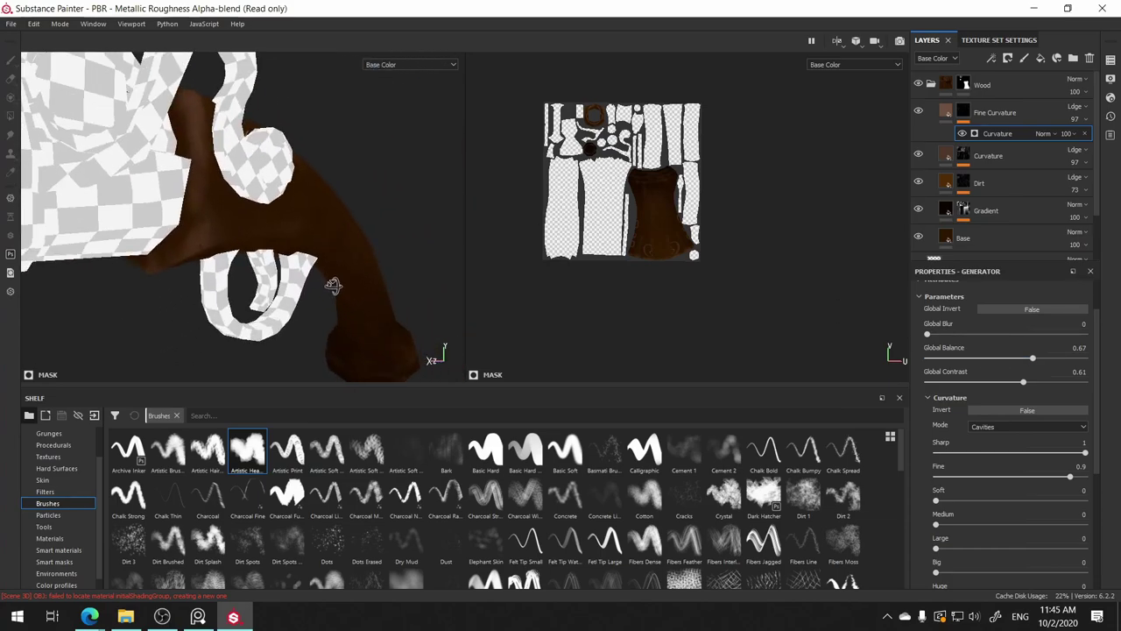
- Switch back to Edges mode, set Fine to 0.66 and lower Sharp to 0.17
{"action": "left_click", "coordinate": [1041, 429]}
{"action": "left_click", "coordinate": [1015, 451]}
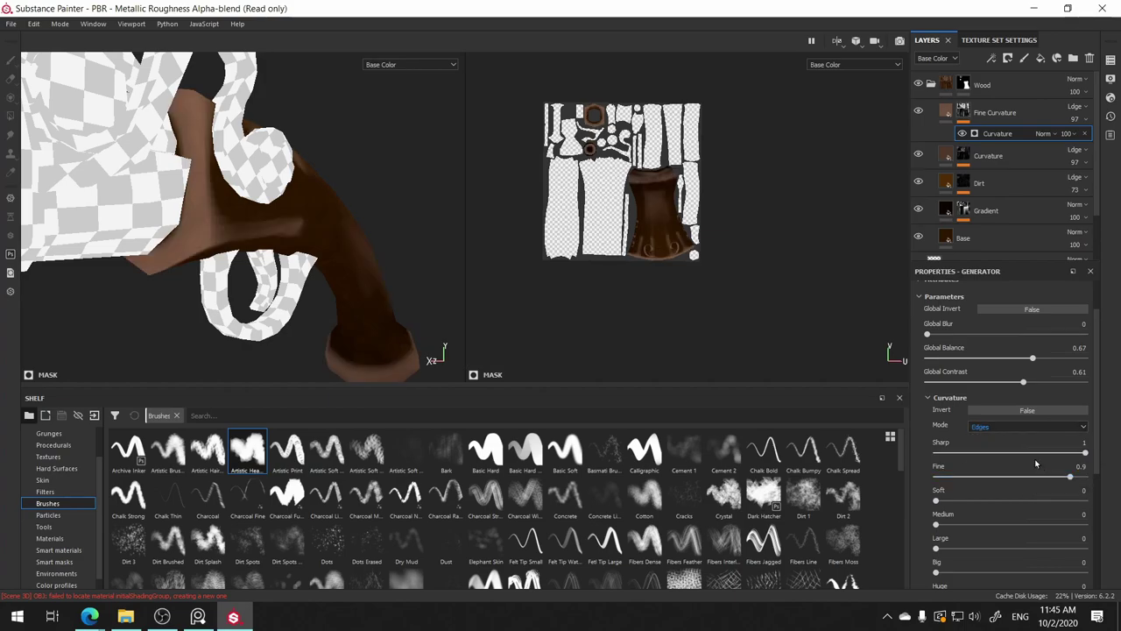
{"action": "left_click_drag", "start_coordinate": [1036, 475], "coordinate": [978, 476]}
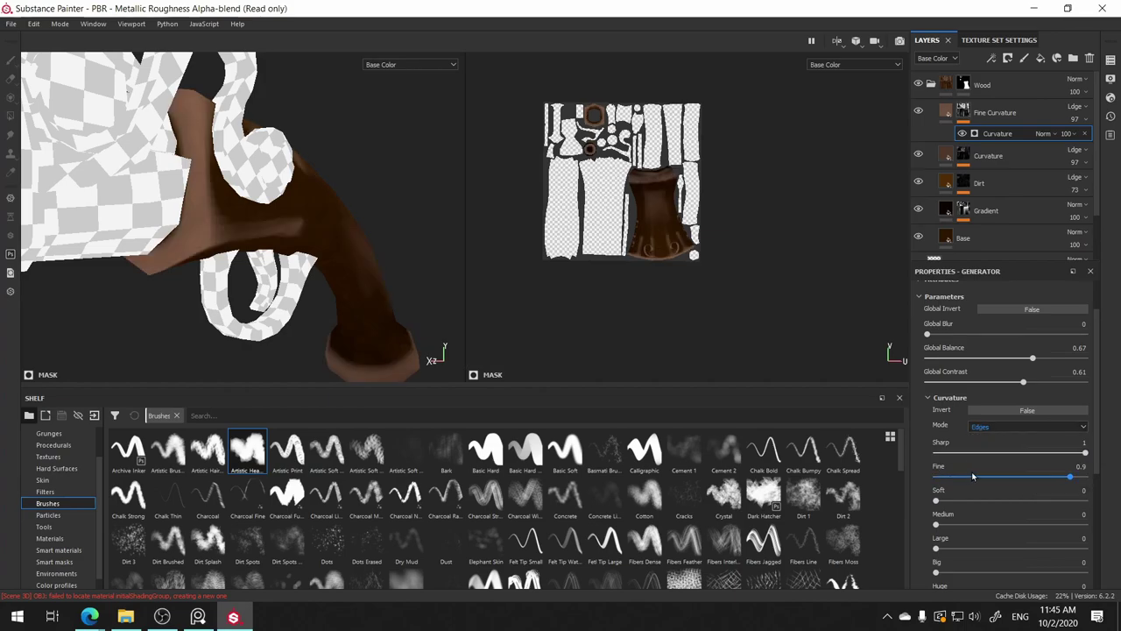
{"action": "left_click", "coordinate": [1024, 476]}
{"action": "left_click_drag", "start_coordinate": [1057, 478], "coordinate": [1003, 479]}
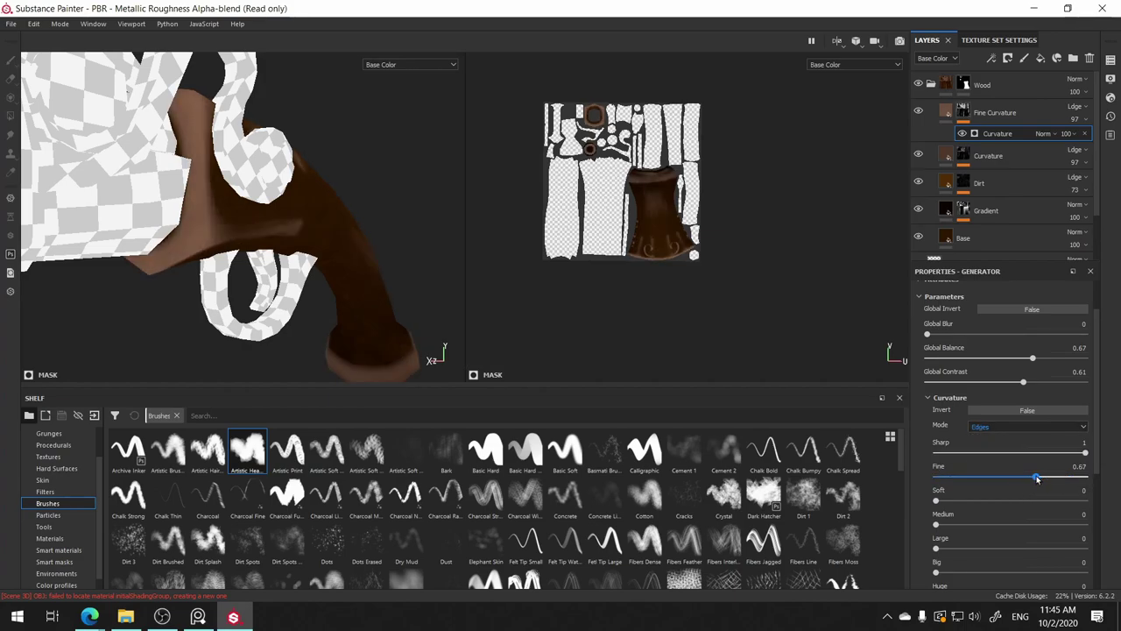
{"action": "mouse_move", "coordinate": [163, 143]}
{"action": "left_mouse_down", "text": "alt"}
{"action": "mouse_move", "coordinate": [283, 183]}
{"action": "mouse_move", "coordinate": [306, 210]}
{"action": "mouse_move", "coordinate": [277, 193]}
{"action": "mouse_move", "coordinate": [329, 231]}
{"action": "left_mouse_up", "text": "alt"}
{"action": "mouse_move", "coordinate": [989, 477]}
{"action": "left_mouse_down"}
{"action": "mouse_move", "coordinate": [1033, 479]}
{"action": "mouse_move", "coordinate": [961, 453]}
{"action": "left_mouse_up"}
{"action": "left_click", "coordinate": [995, 454]}
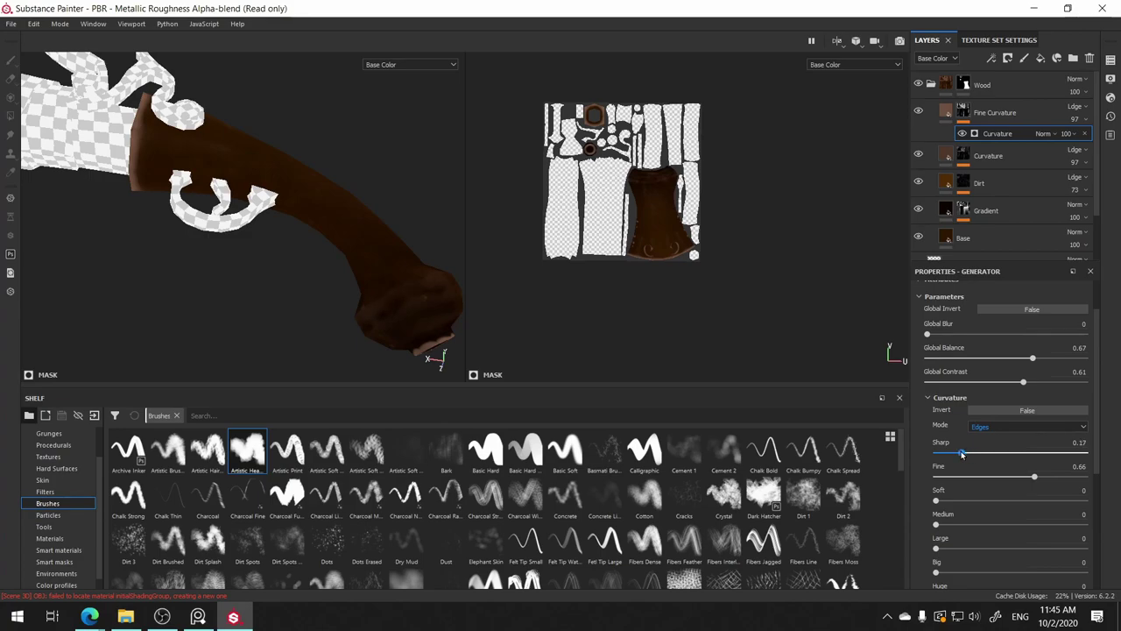
- Try a small Soft curvature amount and settle global balance at 0.46
{"action": "left_click_drag", "start_coordinate": [451, 250], "coordinate": [369, 294], "text": "alt"}
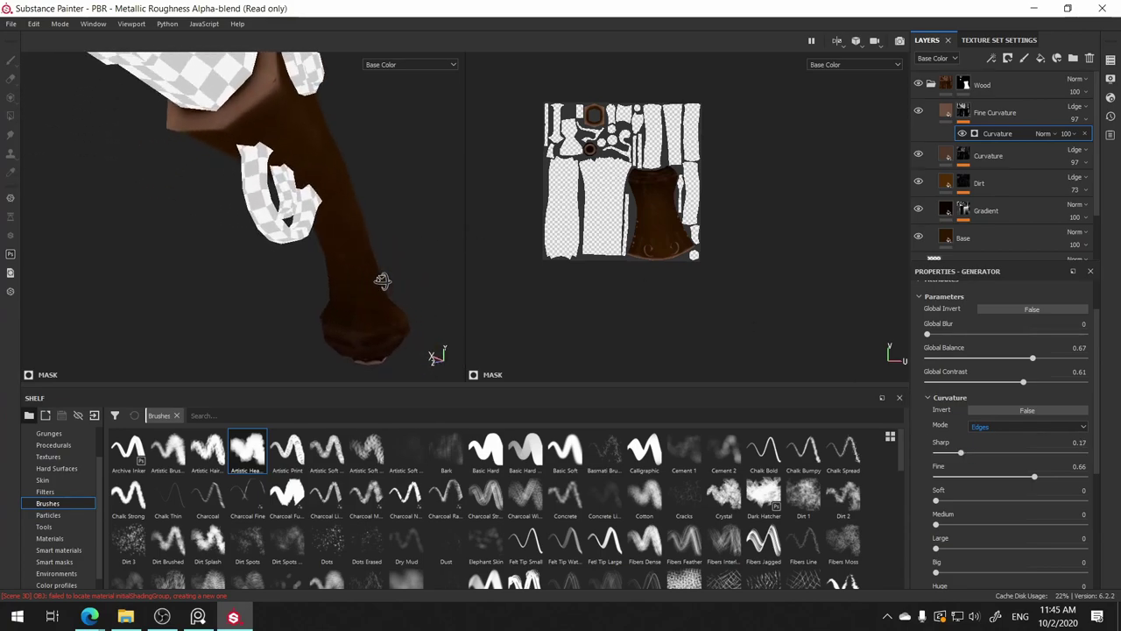
{"action": "left_click_drag", "start_coordinate": [943, 503], "coordinate": [934, 502]}
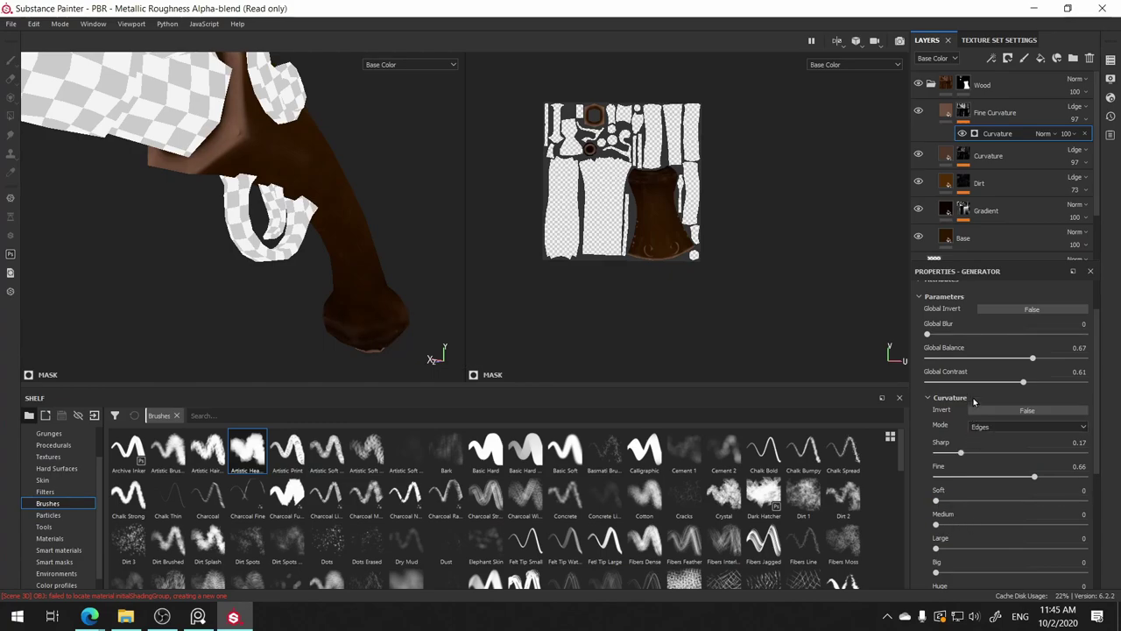
{"action": "mouse_move", "coordinate": [1019, 359]}
{"action": "left_mouse_down"}
{"action": "mouse_move", "coordinate": [974, 361]}
{"action": "mouse_move", "coordinate": [1005, 357]}
{"action": "left_mouse_up"}
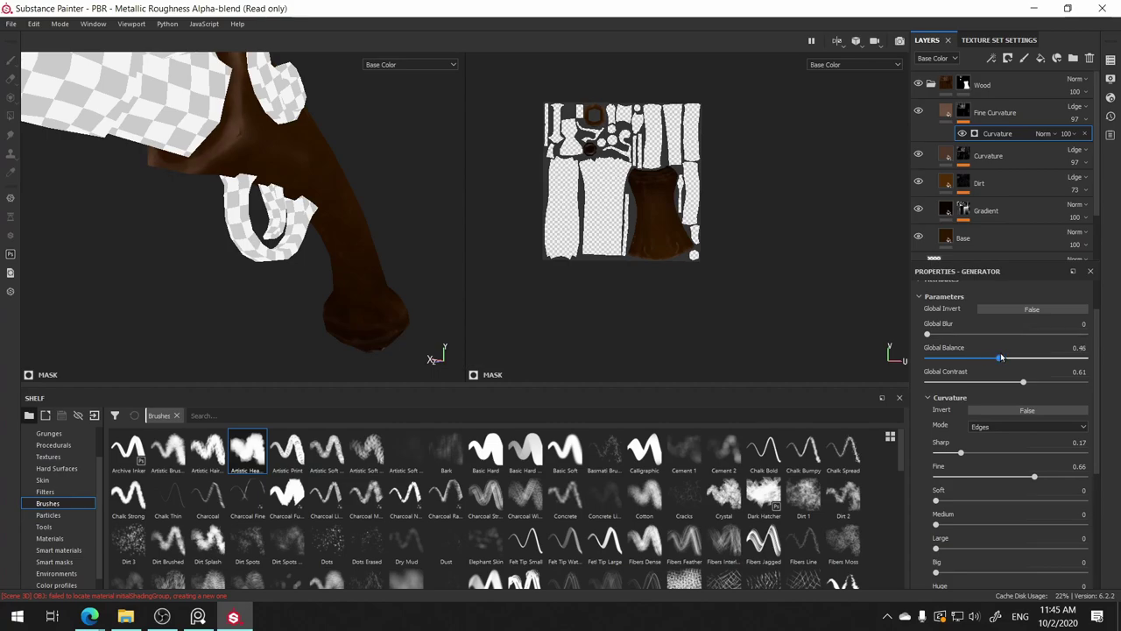
{"action": "mouse_move", "coordinate": [200, 201]}
{"action": "left_mouse_down", "text": "alt"}
{"action": "mouse_move", "coordinate": [350, 238]}
{"action": "mouse_move", "coordinate": [288, 189]}
{"action": "mouse_move", "coordinate": [343, 230]}
{"action": "mouse_move", "coordinate": [369, 232]}
{"action": "left_mouse_up", "text": "alt"}
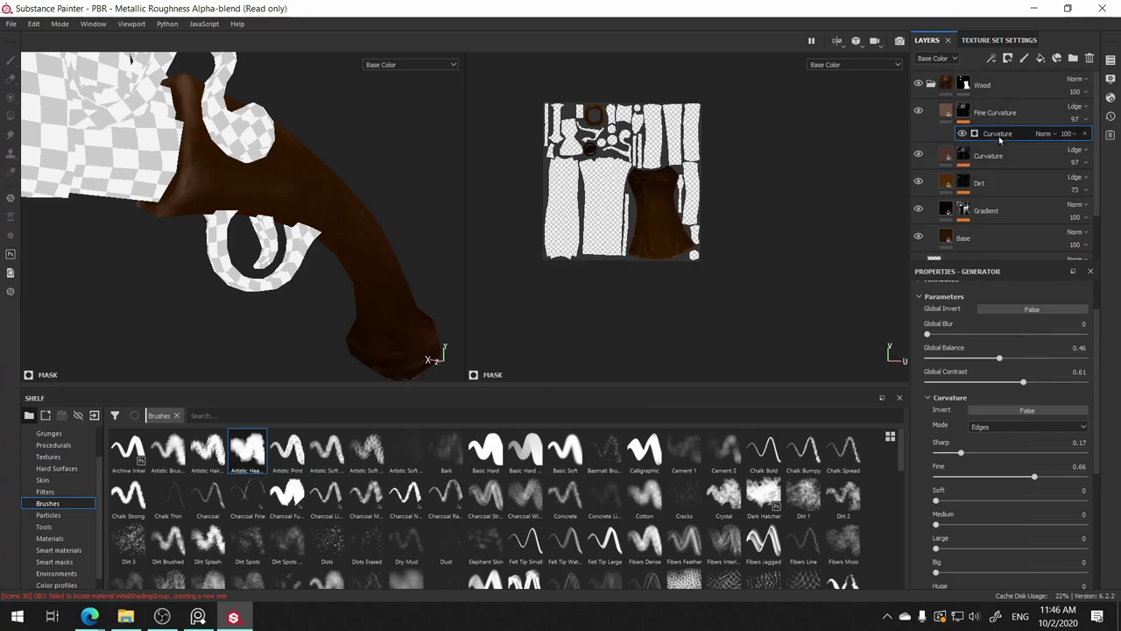
- Check the PureRef dagger reference, then add a Paint effect to Fine Curvature's mask
{"action": "left_click", "coordinate": [210, 615]}
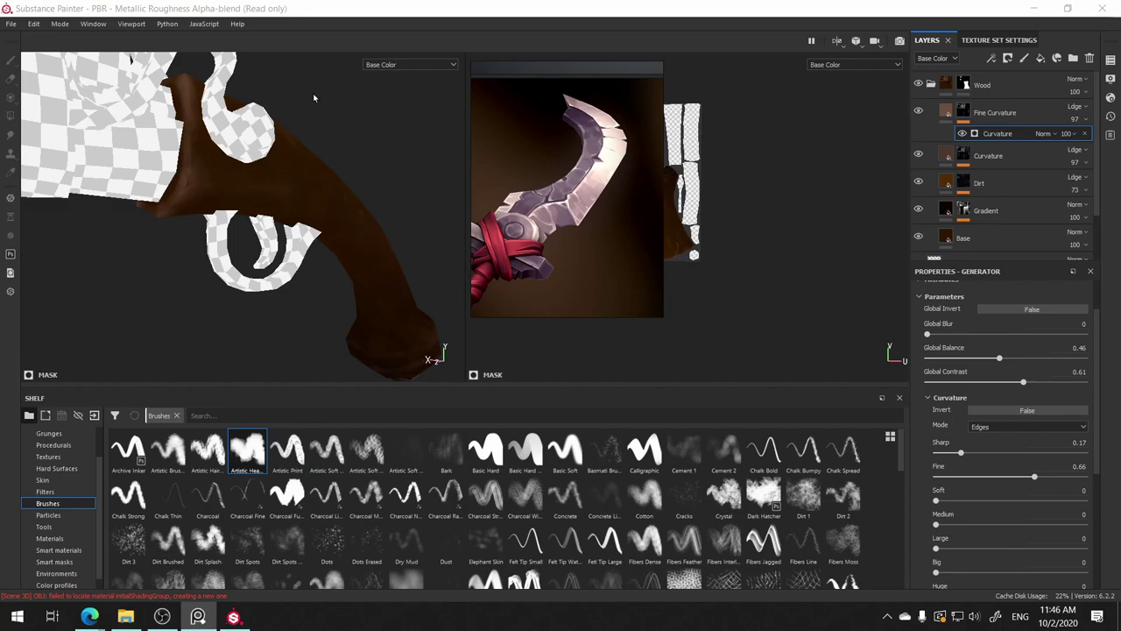
{"action": "left_click", "coordinate": [453, 10]}
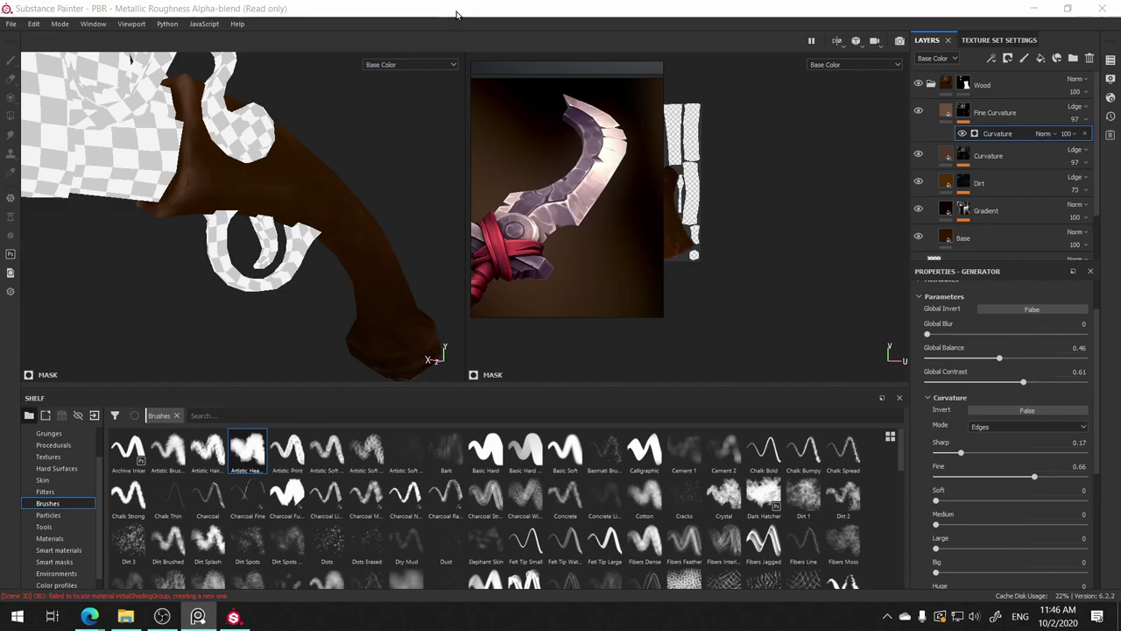
{"action": "middle_click", "coordinate": [993, 128]}
{"action": "right_click", "coordinate": [992, 129]}
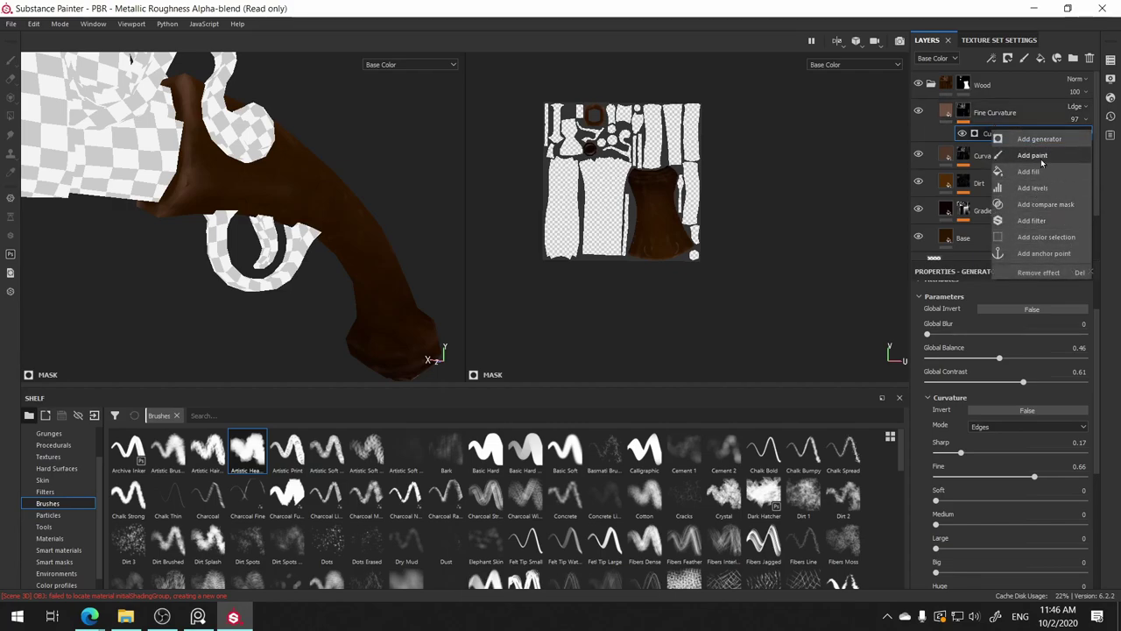
{"action": "left_click", "coordinate": [1031, 155]}
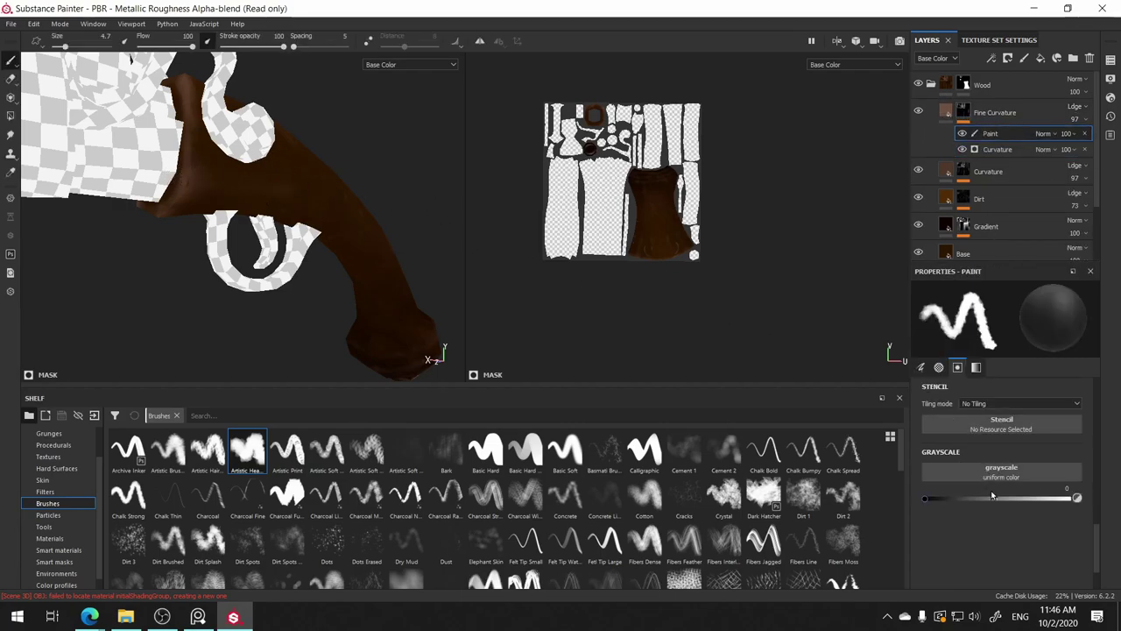
- Set the paint brush size to 1.83
{"action": "left_click_drag", "start_coordinate": [1097, 536], "coordinate": [1101, 401]}
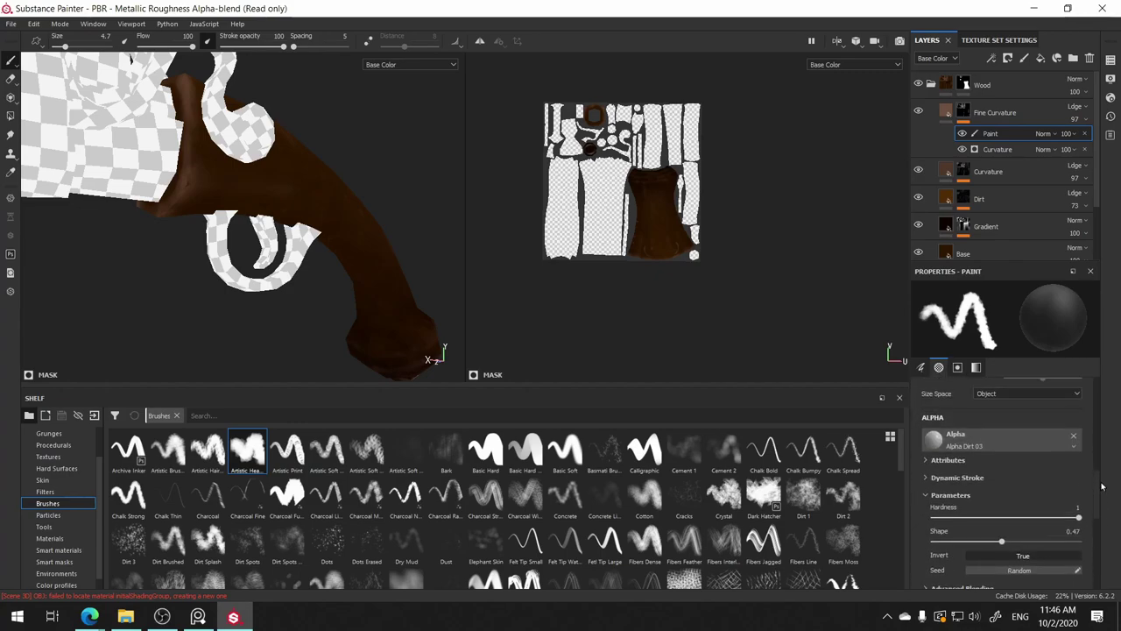
{"action": "left_click_drag", "start_coordinate": [952, 432], "coordinate": [942, 431]}
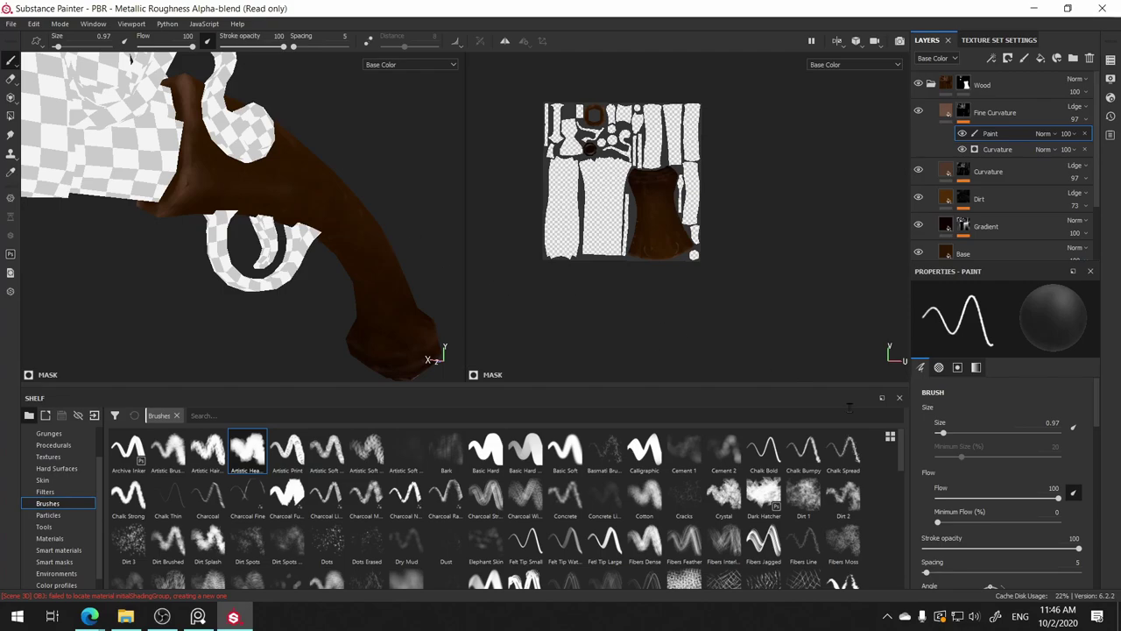
{"action": "left_click_drag", "start_coordinate": [942, 432], "coordinate": [947, 432]}
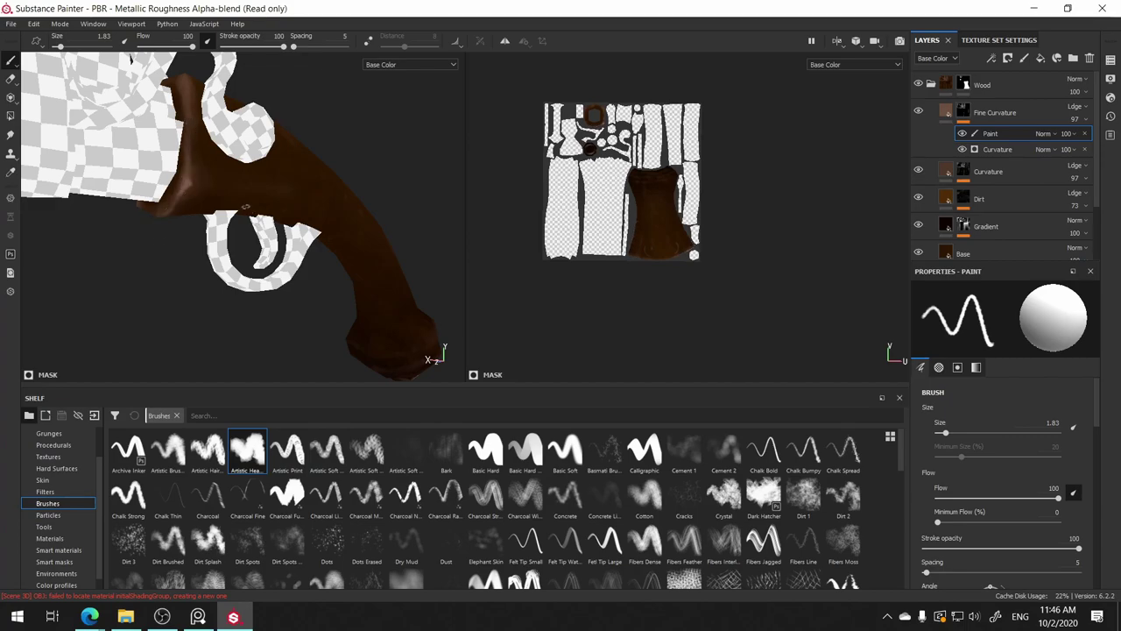
{"action": "mouse_move", "coordinate": [214, 263]}
{"action": "left_mouse_down", "text": "alt"}
{"action": "mouse_move", "coordinate": [203, 173]}
{"action": "mouse_move", "coordinate": [321, 160]}
{"action": "left_mouse_up", "text": "alt"}
{"action": "left_click_drag", "start_coordinate": [225, 117], "coordinate": [252, 107], "text": "alt"}
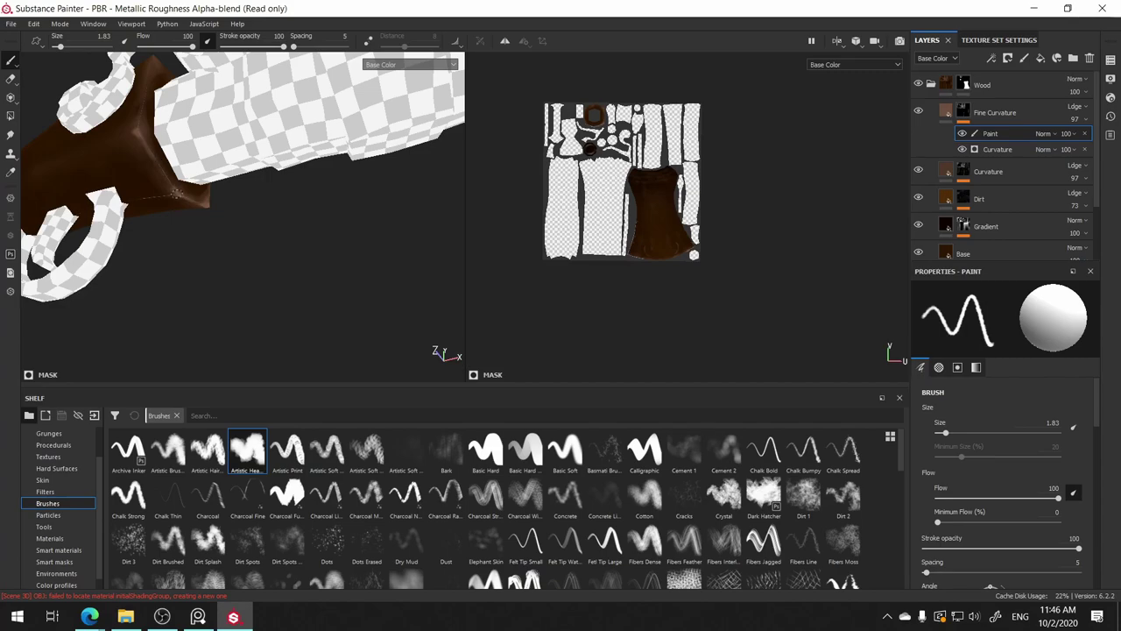
{"action": "left_click_drag", "start_coordinate": [176, 193], "coordinate": [140, 143], "text": "alt"}
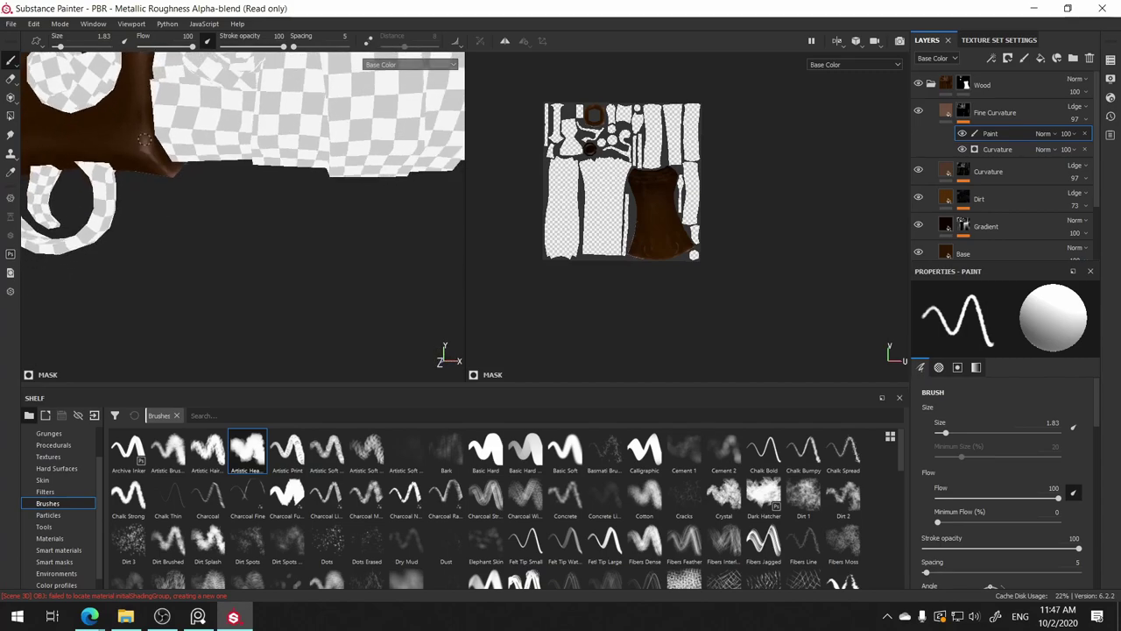
{"action": "mouse_move", "coordinate": [143, 92]}
{"action": "left_mouse_down", "text": "alt"}
{"action": "mouse_move", "coordinate": [165, 94]}
{"action": "mouse_move", "coordinate": [142, 109]}
{"action": "mouse_move", "coordinate": [180, 114]}
{"action": "mouse_move", "coordinate": [191, 94]}
{"action": "left_mouse_up", "text": "alt"}
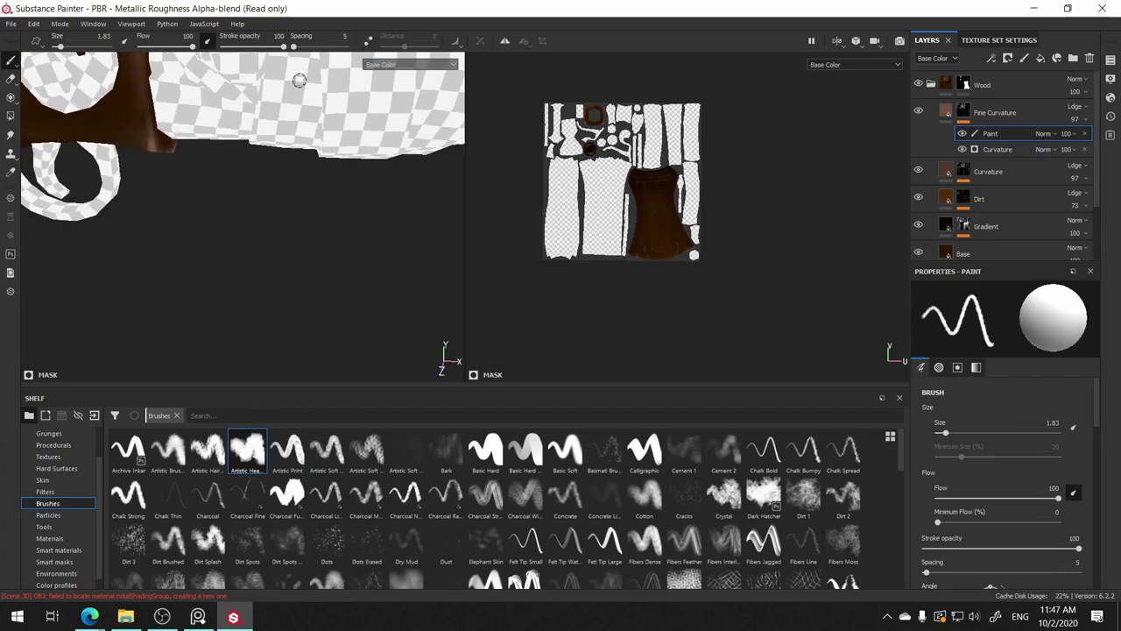
{"action": "scroll", "coordinate": [343, 258], "scroll_direction": "down", "scroll_amount": 3}
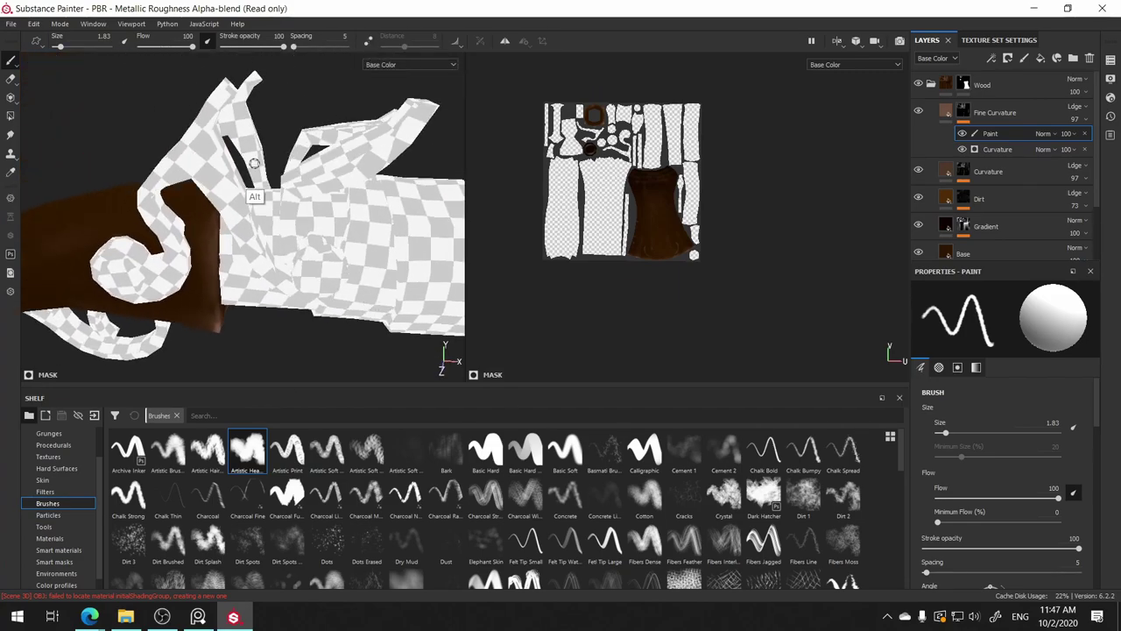
{"action": "left_click_drag", "start_coordinate": [250, 190], "coordinate": [222, 178], "text": "alt"}
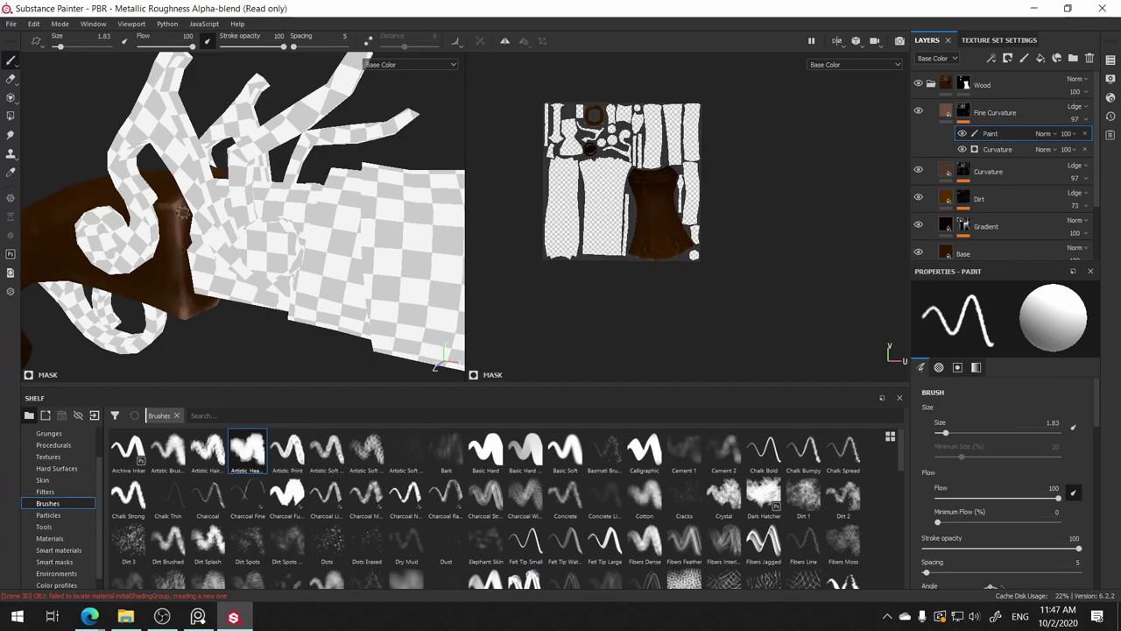
{"action": "left_click_drag", "start_coordinate": [147, 273], "coordinate": [194, 212], "text": "alt"}
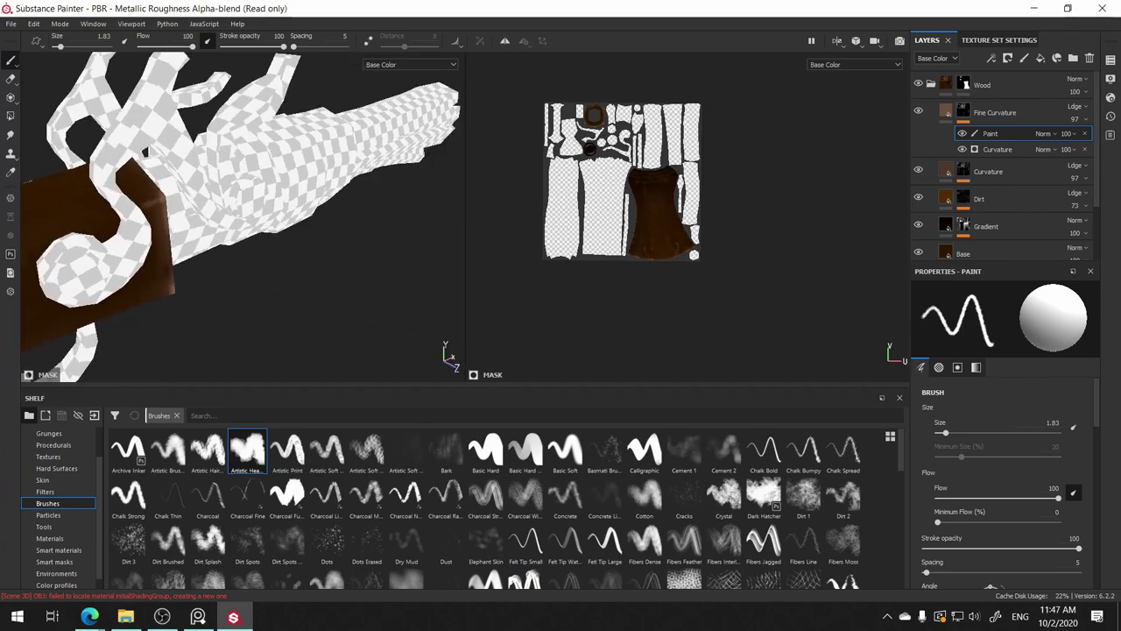
{"action": "mouse_move", "coordinate": [78, 245]}
{"action": "left_mouse_down", "text": "alt"}
{"action": "mouse_move", "coordinate": [230, 245]}
{"action": "mouse_move", "coordinate": [236, 235]}
{"action": "left_mouse_up", "text": "alt"}
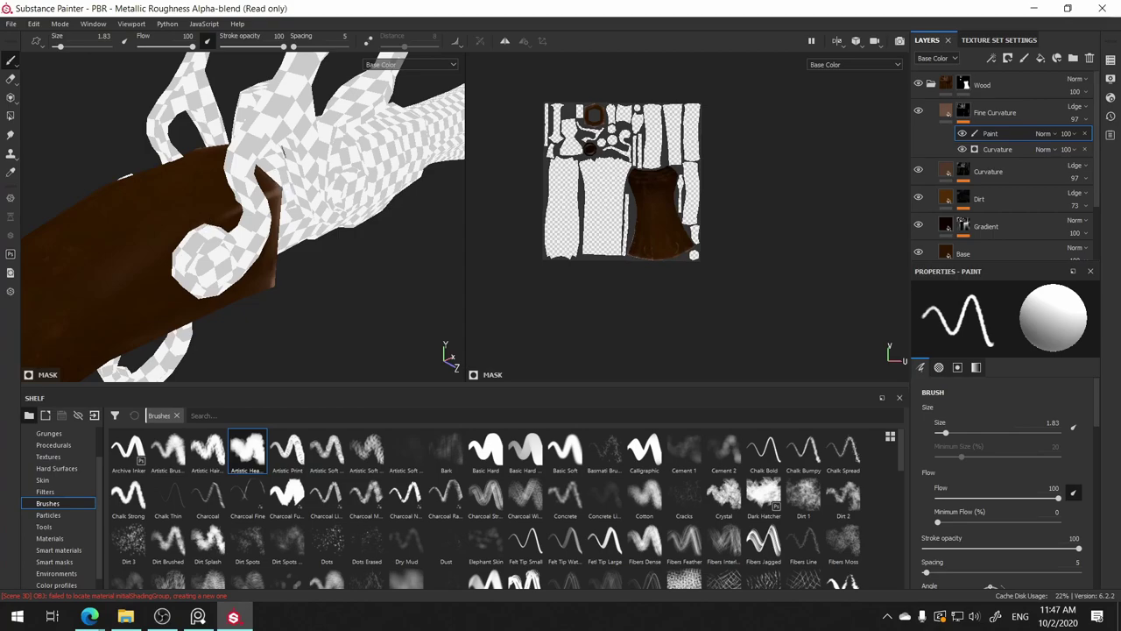
{"action": "mouse_move", "coordinate": [282, 180]}
{"action": "left_mouse_down", "text": "alt"}
{"action": "mouse_move", "coordinate": [338, 170]}
{"action": "mouse_move", "coordinate": [250, 157]}
{"action": "mouse_move", "coordinate": [322, 171]}
{"action": "mouse_move", "coordinate": [250, 100]}
{"action": "mouse_move", "coordinate": [342, 75]}
{"action": "mouse_move", "coordinate": [213, 170]}
{"action": "left_mouse_up", "text": "alt"}
{"action": "key", "text": "alt"}
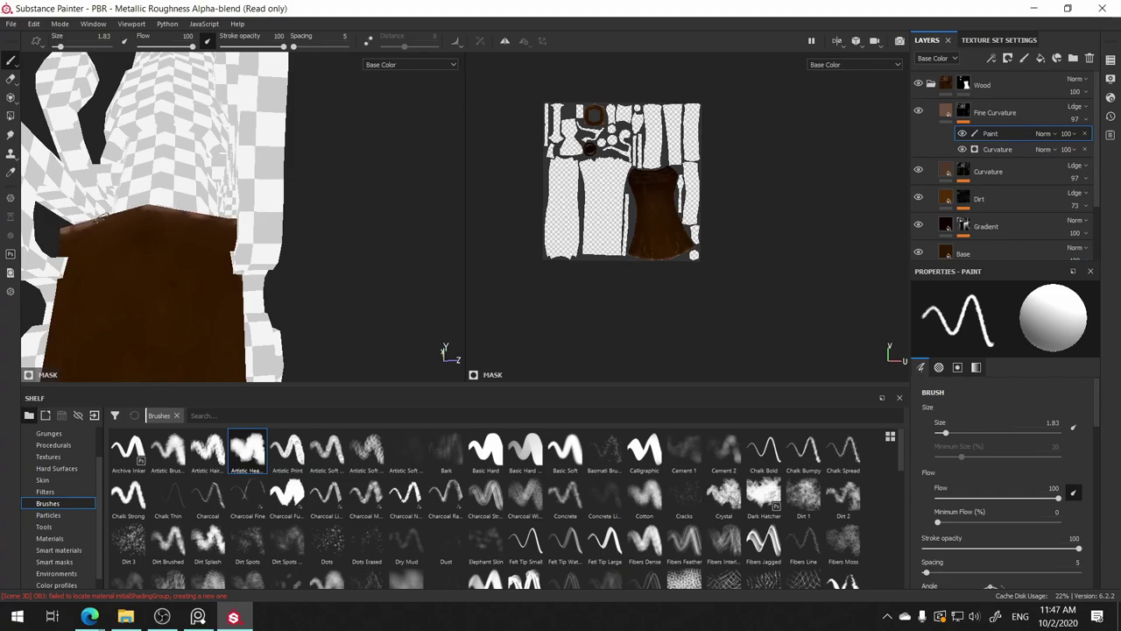
{"action": "mouse_move", "coordinate": [137, 206]}
{"action": "left_mouse_down", "text": "alt"}
{"action": "mouse_move", "coordinate": [161, 184]}
{"action": "mouse_move", "coordinate": [135, 193]}
{"action": "left_mouse_up", "text": "alt"}
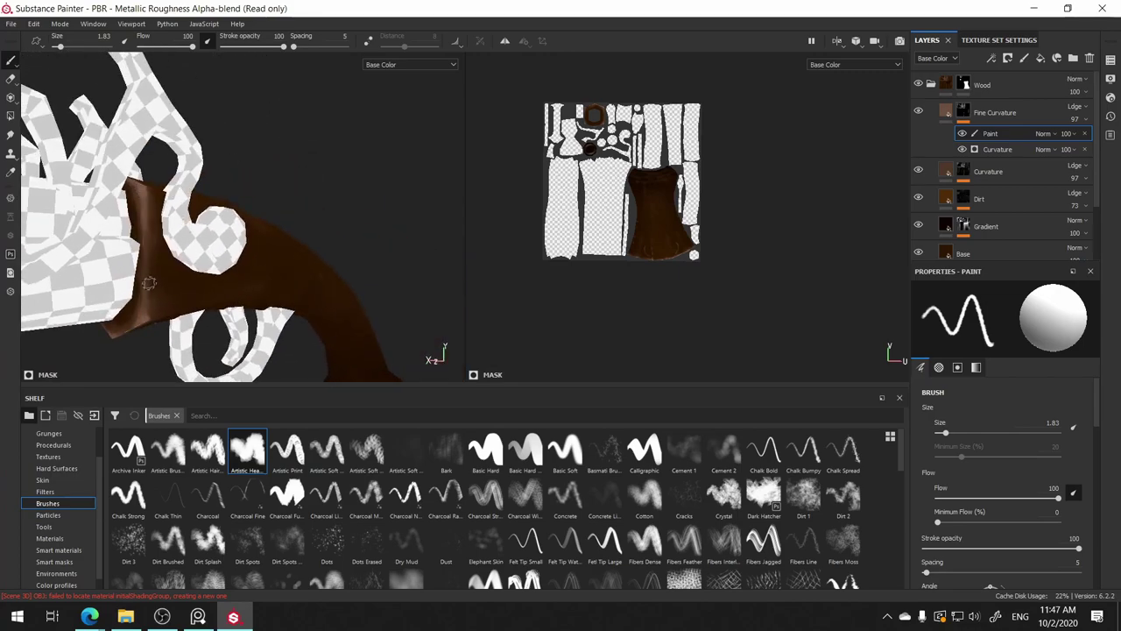
{"action": "mouse_move", "coordinate": [186, 289]}
{"action": "left_mouse_down", "text": "alt"}
{"action": "mouse_move", "coordinate": [170, 255]}
{"action": "mouse_move", "coordinate": [142, 270]}
{"action": "left_mouse_up", "text": "alt"}
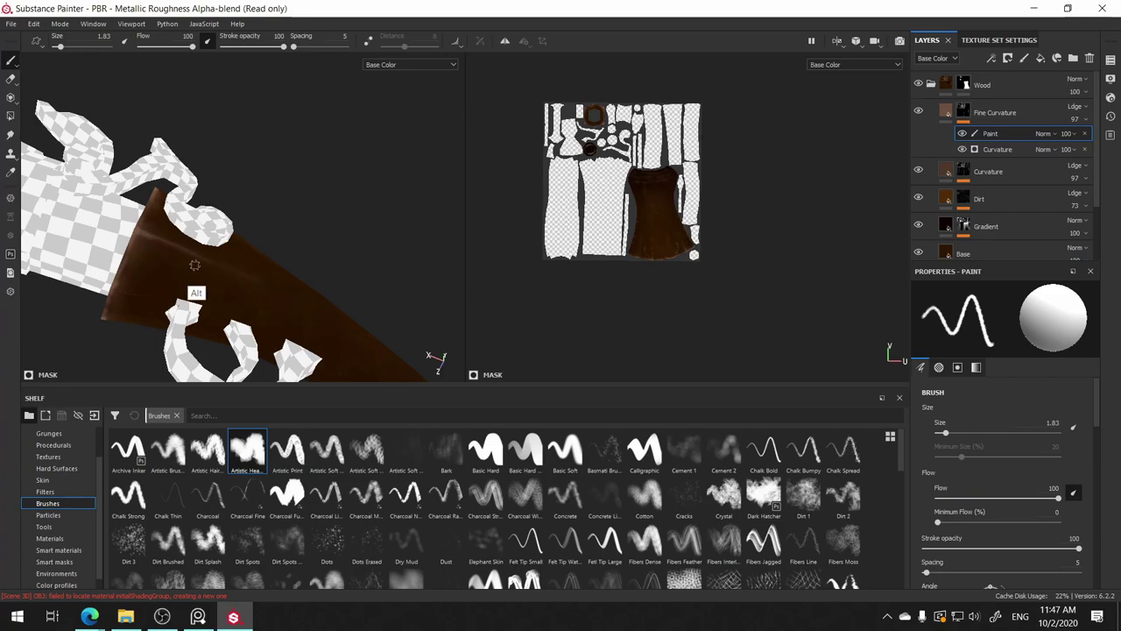
{"action": "mouse_move", "coordinate": [197, 267]}
{"action": "left_mouse_down", "text": "alt"}
{"action": "mouse_move", "coordinate": [326, 232]}
{"action": "mouse_move", "coordinate": [260, 233]}
{"action": "mouse_move", "coordinate": [359, 238]}
{"action": "mouse_move", "coordinate": [230, 203]}
{"action": "mouse_move", "coordinate": [214, 235]}
{"action": "mouse_move", "coordinate": [162, 136]}
{"action": "mouse_move", "coordinate": [54, 140]}
{"action": "left_mouse_up", "text": "alt"}
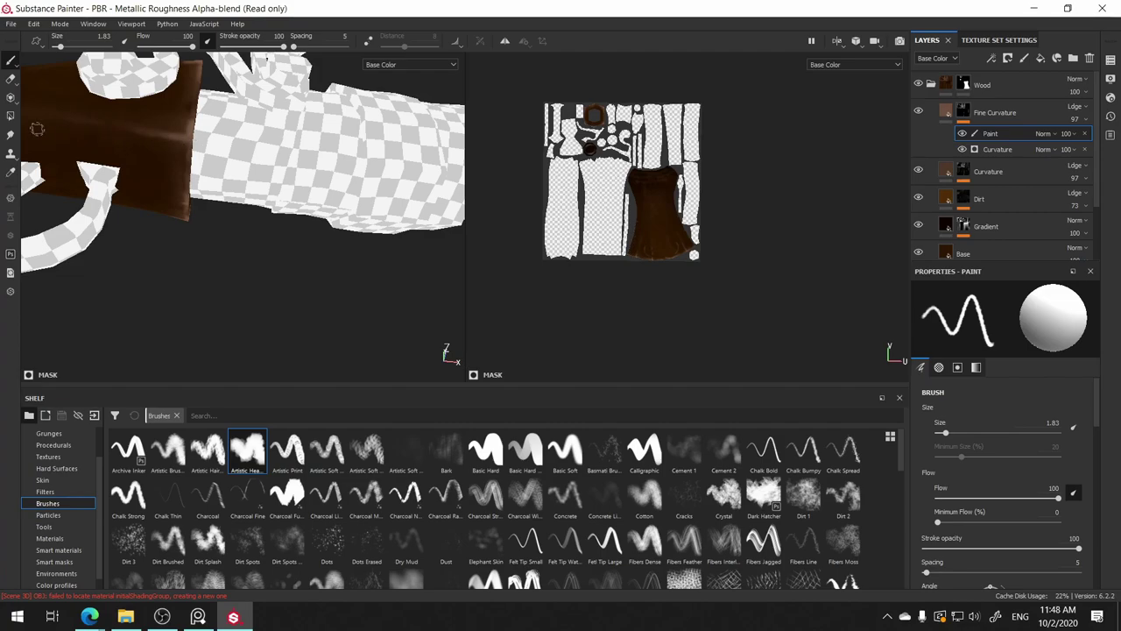
- Paint a light highlight streak onto the grip's rounded butt in the Paint layer
{"action": "mouse_move", "coordinate": [38, 129]}
{"action": "left_mouse_down", "text": "alt"}
{"action": "mouse_move", "coordinate": [238, 157]}
{"action": "mouse_move", "coordinate": [132, 188]}
{"action": "mouse_move", "coordinate": [327, 293]}
{"action": "mouse_move", "coordinate": [290, 157]}
{"action": "mouse_move", "coordinate": [127, 337]}
{"action": "mouse_move", "coordinate": [263, 235]}
{"action": "mouse_move", "coordinate": [245, 253]}
{"action": "mouse_move", "coordinate": [302, 226]}
{"action": "mouse_move", "coordinate": [345, 227]}
{"action": "mouse_move", "coordinate": [320, 188]}
{"action": "mouse_move", "coordinate": [342, 190]}
{"action": "mouse_move", "coordinate": [343, 172]}
{"action": "left_mouse_up", "text": "alt"}
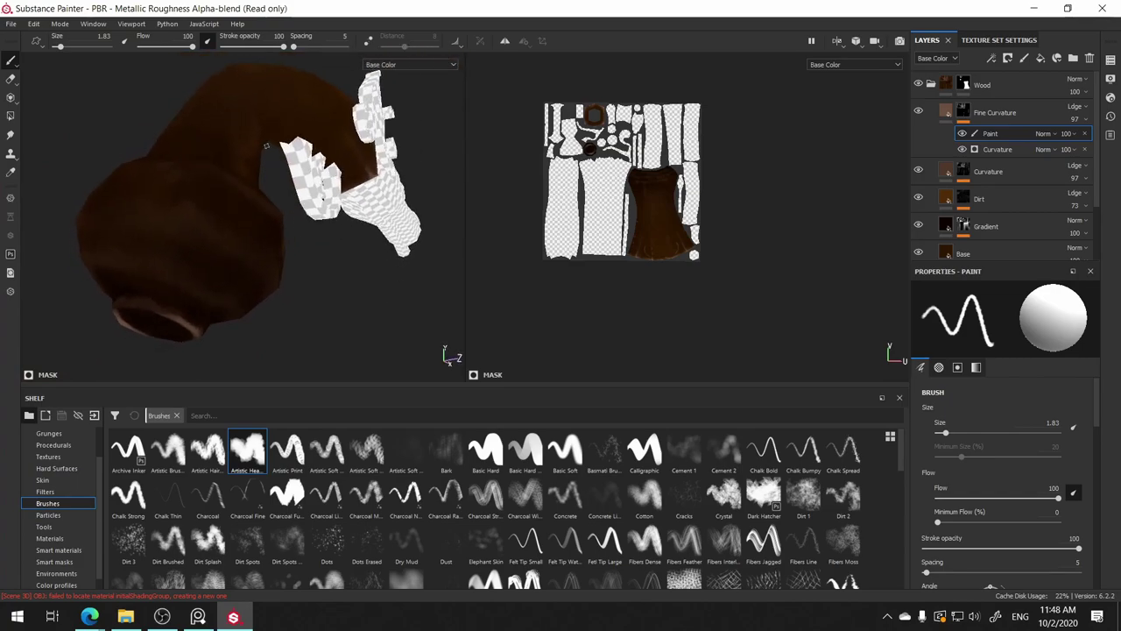
{"action": "mouse_move", "coordinate": [198, 346]}
{"action": "left_mouse_down", "text": "alt"}
{"action": "mouse_move", "coordinate": [250, 288]}
{"action": "mouse_move", "coordinate": [120, 321]}
{"action": "left_mouse_up", "text": "alt"}
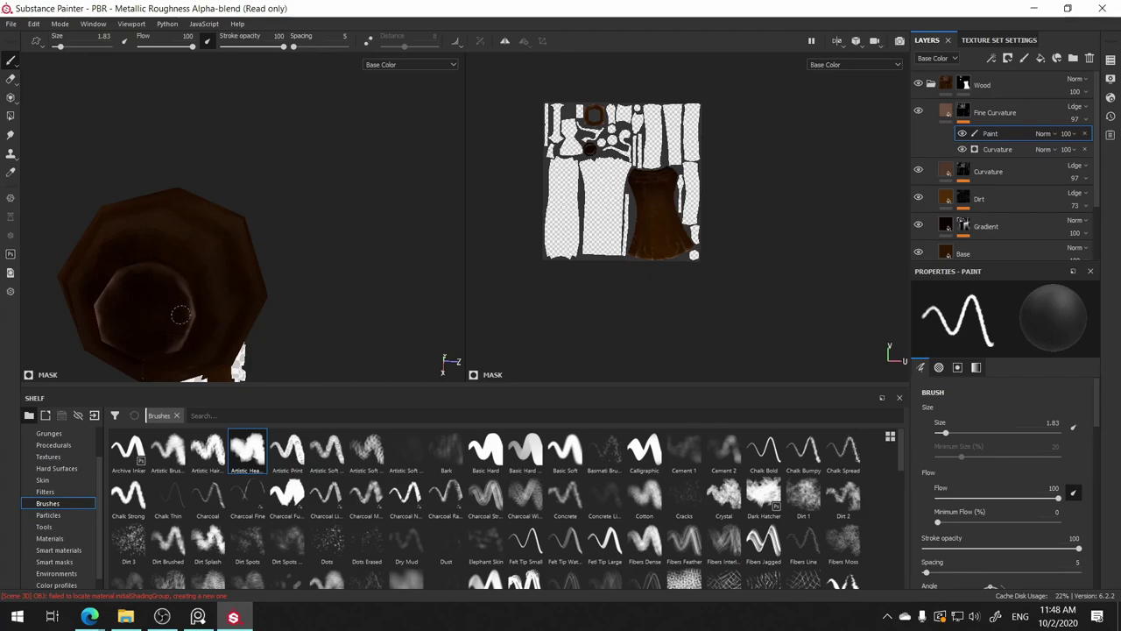
{"action": "left_click_drag", "start_coordinate": [169, 243], "coordinate": [145, 265], "text": "alt"}
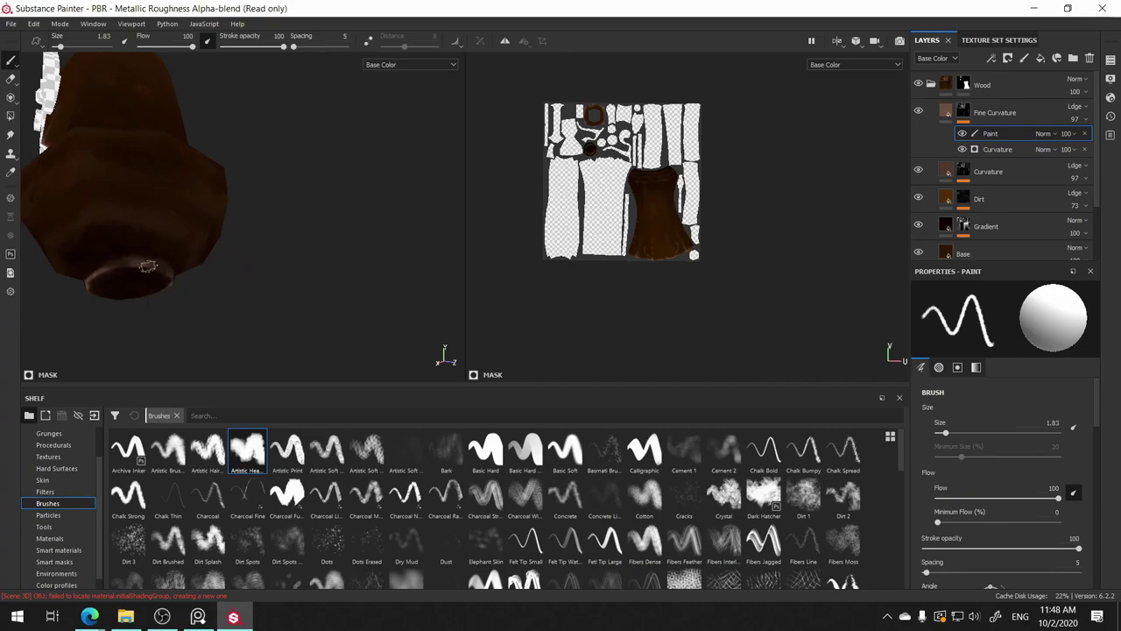
{"action": "left_click_drag", "start_coordinate": [180, 309], "coordinate": [160, 278], "text": "alt"}
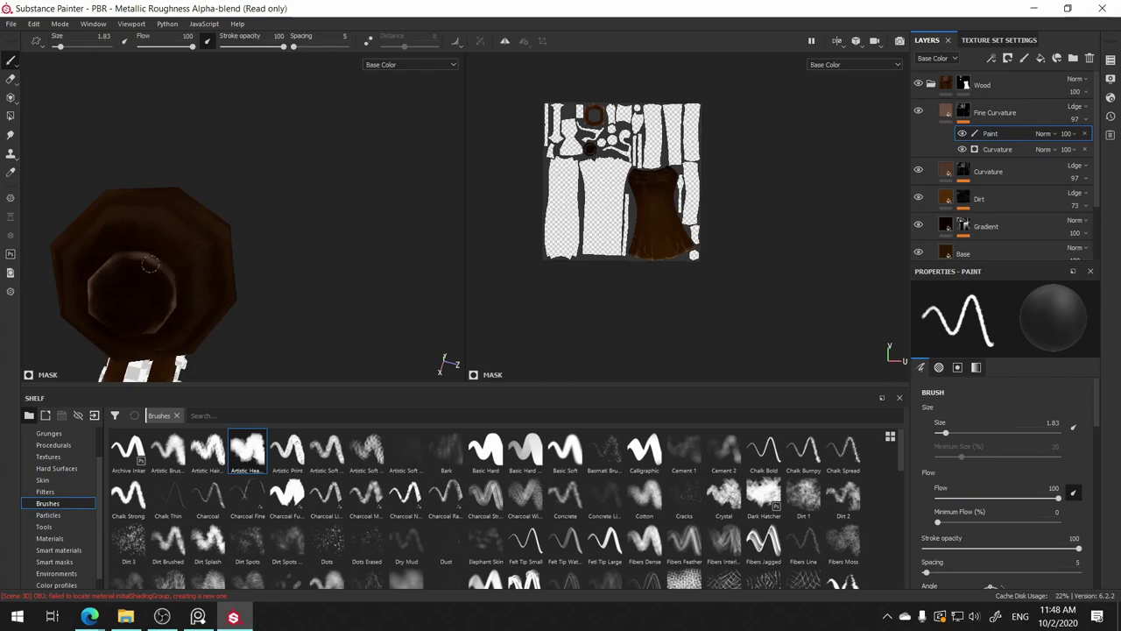
{"action": "mouse_move", "coordinate": [126, 274]}
{"action": "left_mouse_down", "text": "alt"}
{"action": "mouse_move", "coordinate": [183, 242]}
{"action": "mouse_move", "coordinate": [207, 250]}
{"action": "mouse_move", "coordinate": [193, 263]}
{"action": "mouse_move", "coordinate": [221, 250]}
{"action": "left_mouse_up", "text": "alt"}
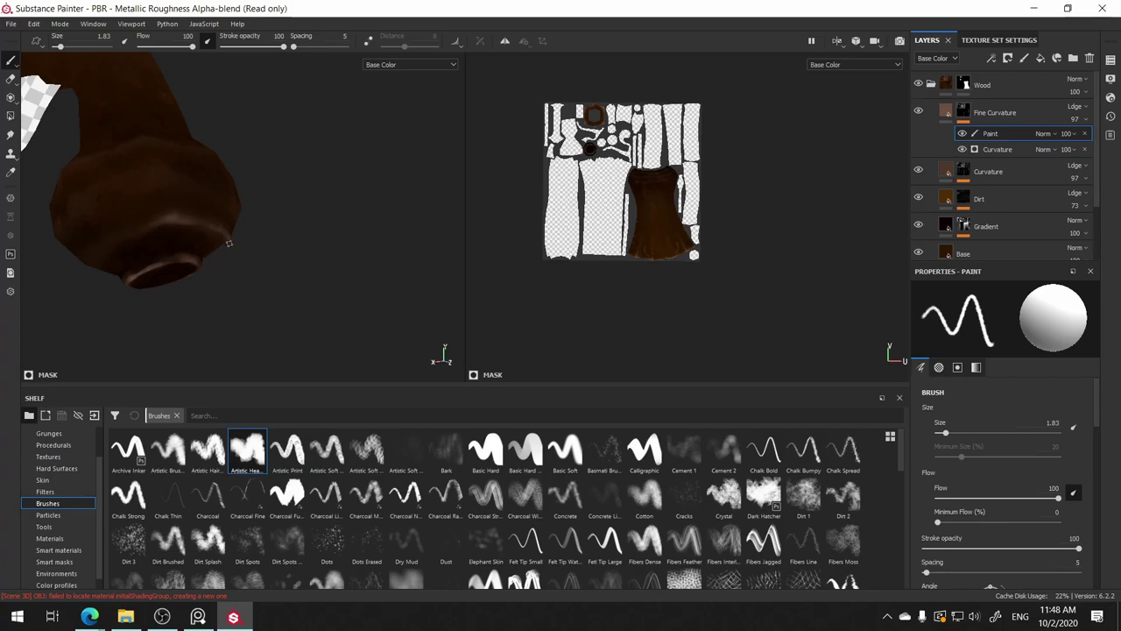
{"action": "mouse_move", "coordinate": [229, 243]}
{"action": "left_mouse_down", "text": "alt"}
{"action": "mouse_move", "coordinate": [170, 245]}
{"action": "mouse_move", "coordinate": [120, 215]}
{"action": "left_mouse_up", "text": "alt"}
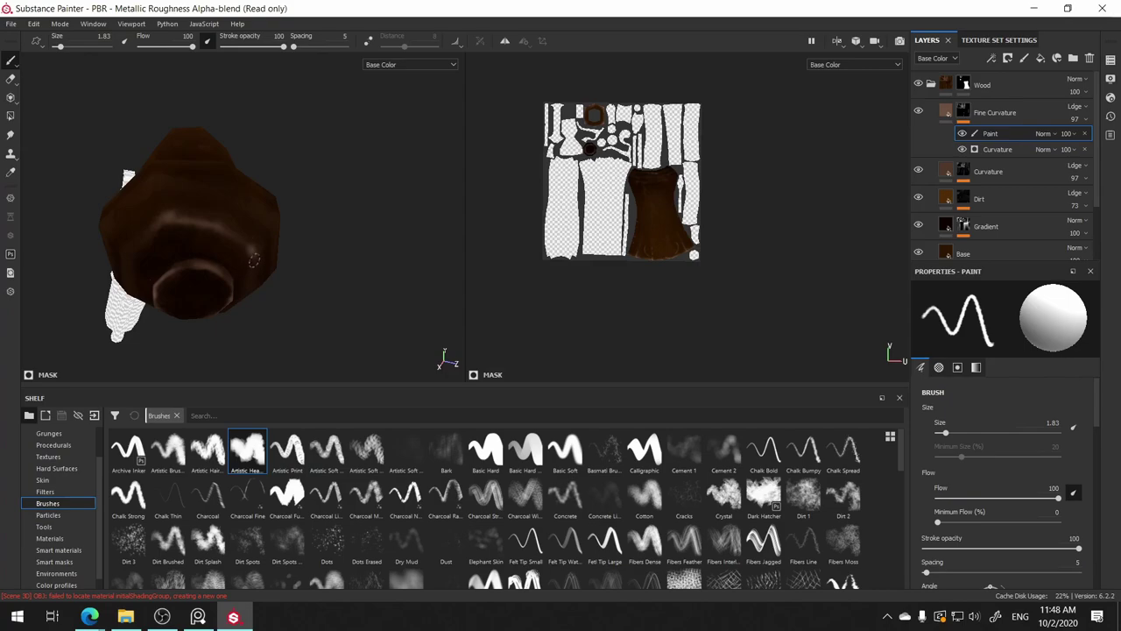
{"action": "left_click_drag", "start_coordinate": [271, 279], "coordinate": [296, 218], "text": "alt"}
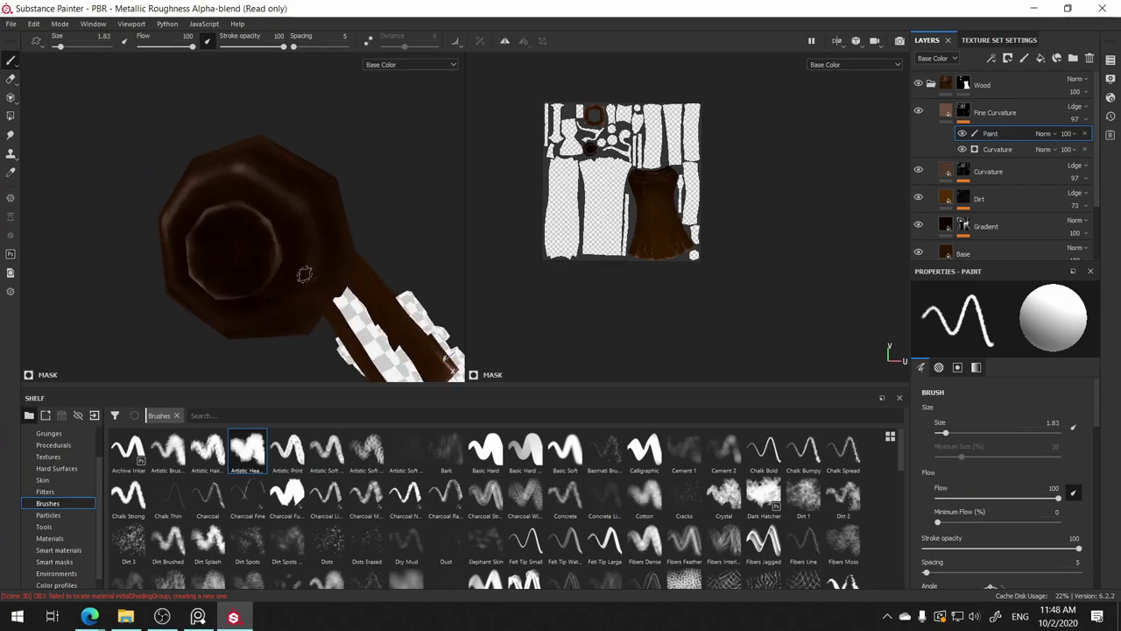
{"action": "left_click_drag", "start_coordinate": [304, 274], "coordinate": [333, 170], "text": "alt"}
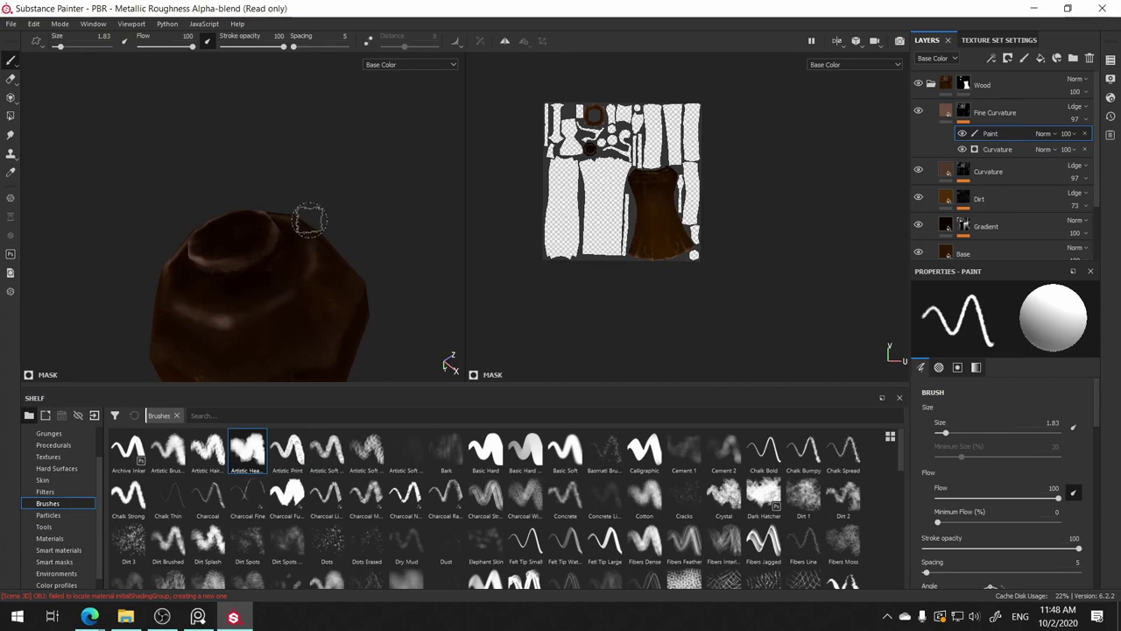
{"action": "mouse_move", "coordinate": [317, 238]}
{"action": "left_mouse_down", "text": "alt"}
{"action": "mouse_move", "coordinate": [267, 302]}
{"action": "mouse_move", "coordinate": [321, 236]}
{"action": "left_mouse_up", "text": "alt"}
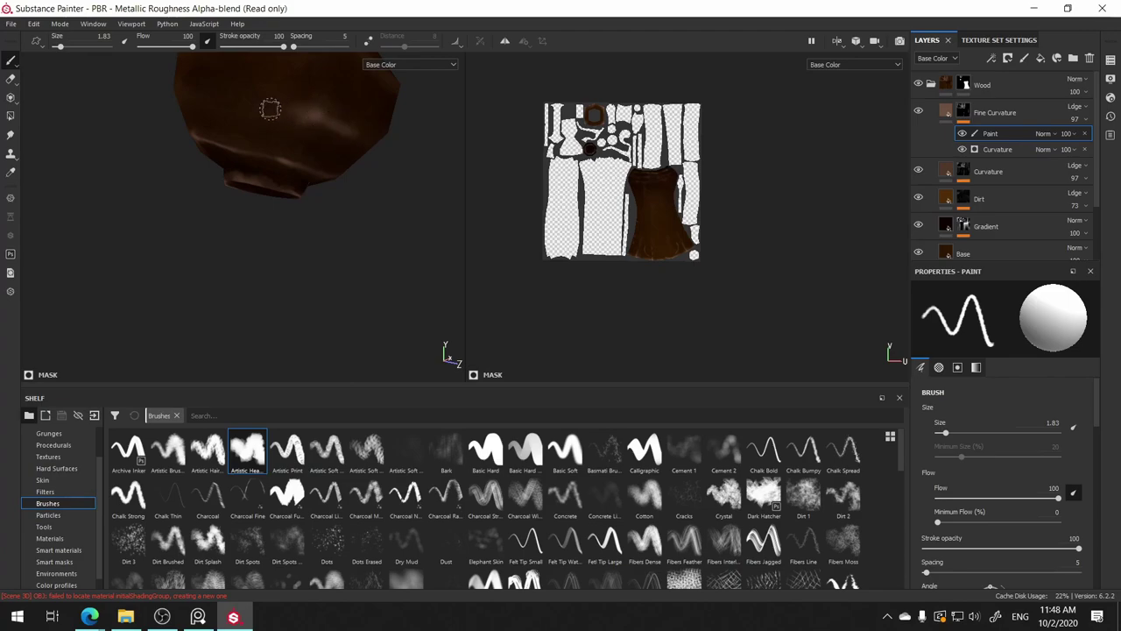
{"action": "left_click_drag", "start_coordinate": [365, 204], "coordinate": [312, 108], "text": "alt"}
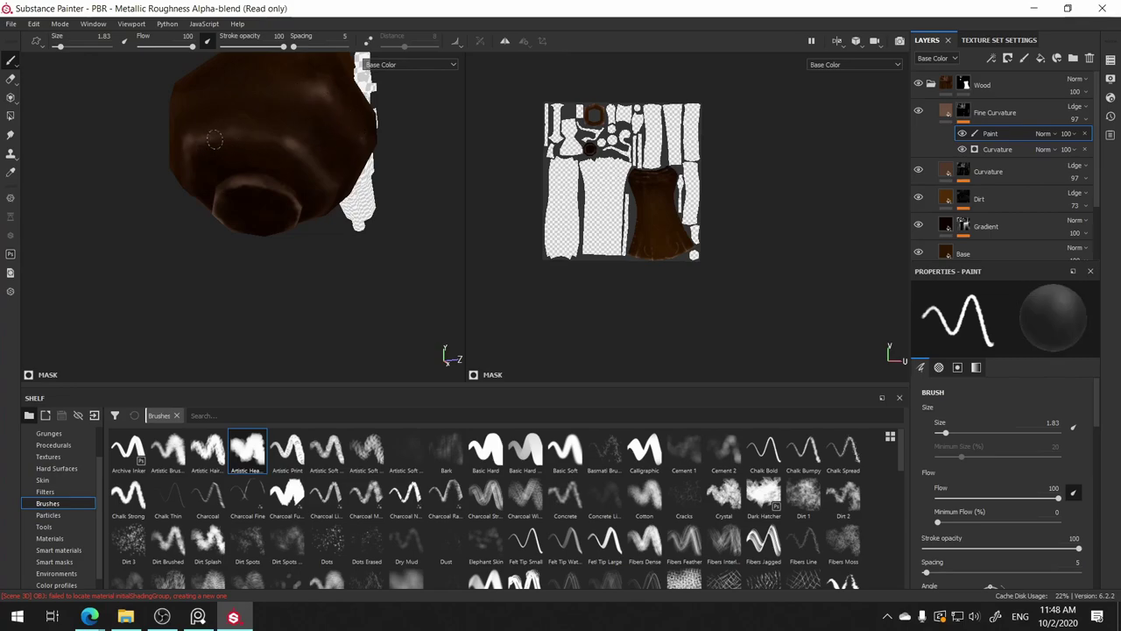
{"action": "left_click_drag", "start_coordinate": [233, 130], "coordinate": [333, 169], "text": "alt"}
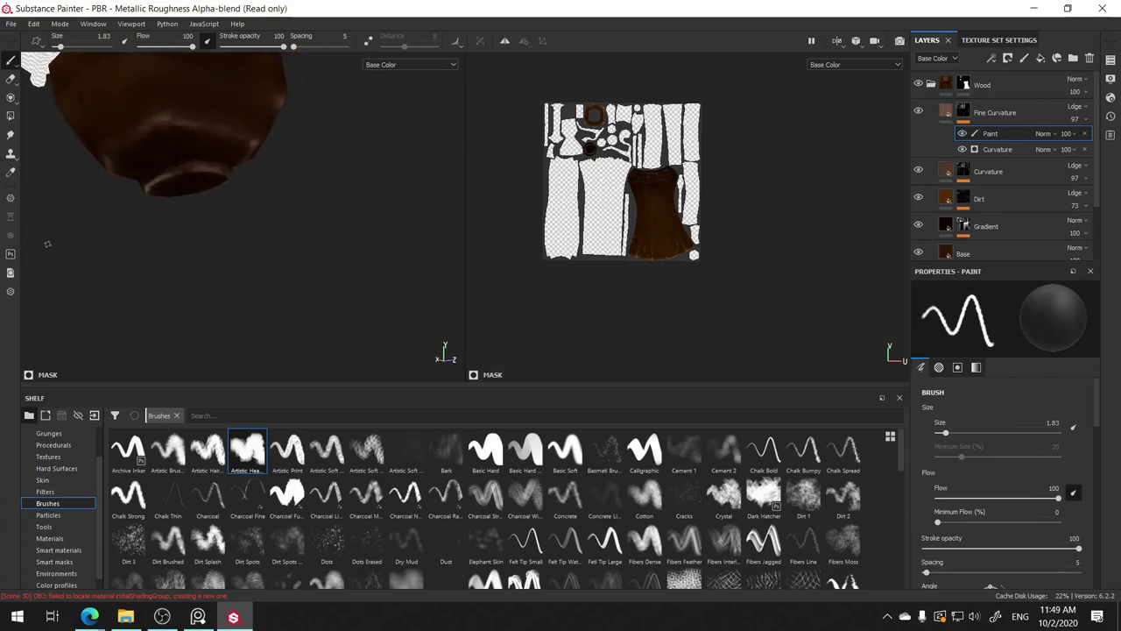
{"action": "mouse_move", "coordinate": [47, 243]}
{"action": "left_mouse_down", "text": "alt"}
{"action": "mouse_move", "coordinate": [268, 278]}
{"action": "mouse_move", "coordinate": [292, 235]}
{"action": "left_mouse_up", "text": "alt"}
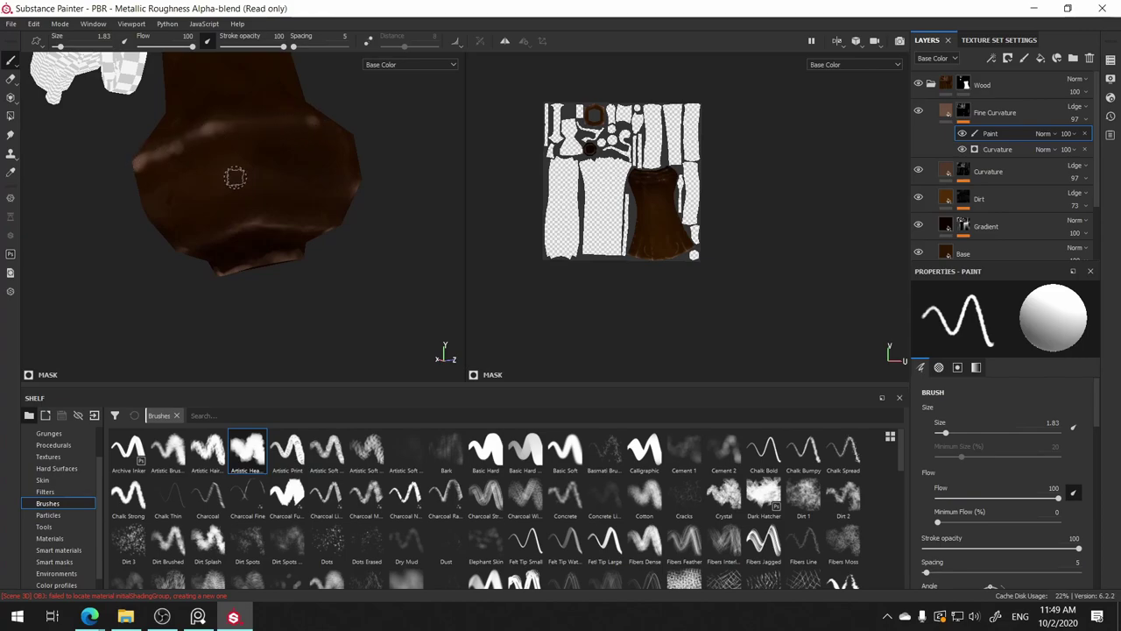
{"action": "left_click_drag", "start_coordinate": [151, 215], "coordinate": [263, 183]}
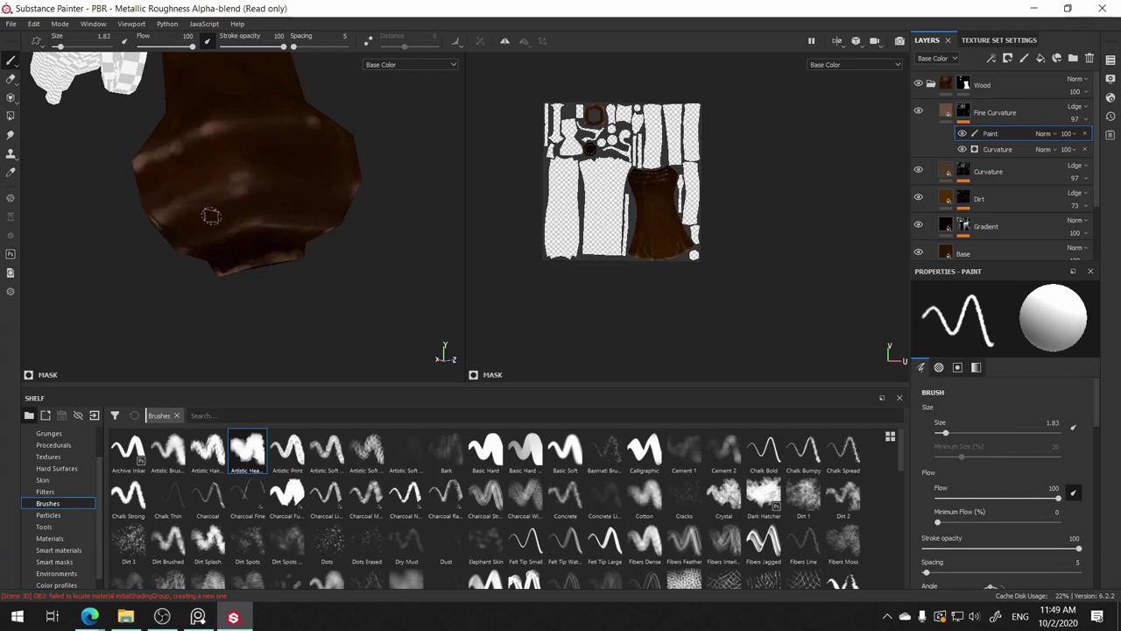
- Check the streak from the butt's underside and side, then zoom the UV view onto the stock
{"action": "left_click_drag", "start_coordinate": [210, 216], "coordinate": [242, 235], "text": "alt"}
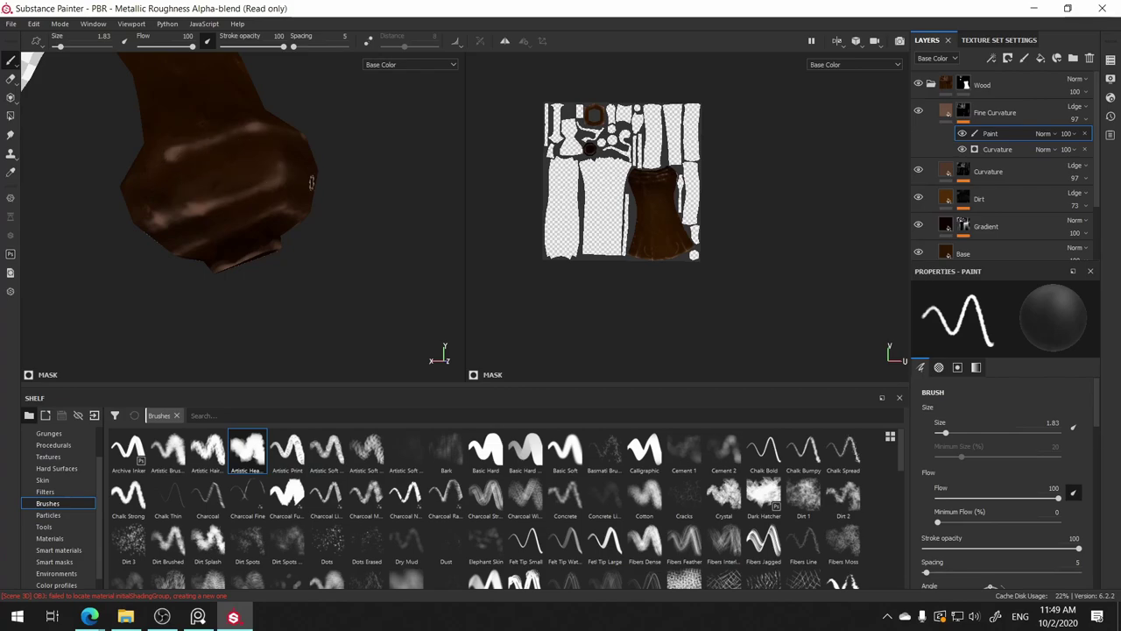
{"action": "mouse_move", "coordinate": [311, 181]}
{"action": "left_mouse_down", "text": "alt"}
{"action": "mouse_move", "coordinate": [242, 173]}
{"action": "mouse_move", "coordinate": [263, 142]}
{"action": "left_mouse_up", "text": "alt"}
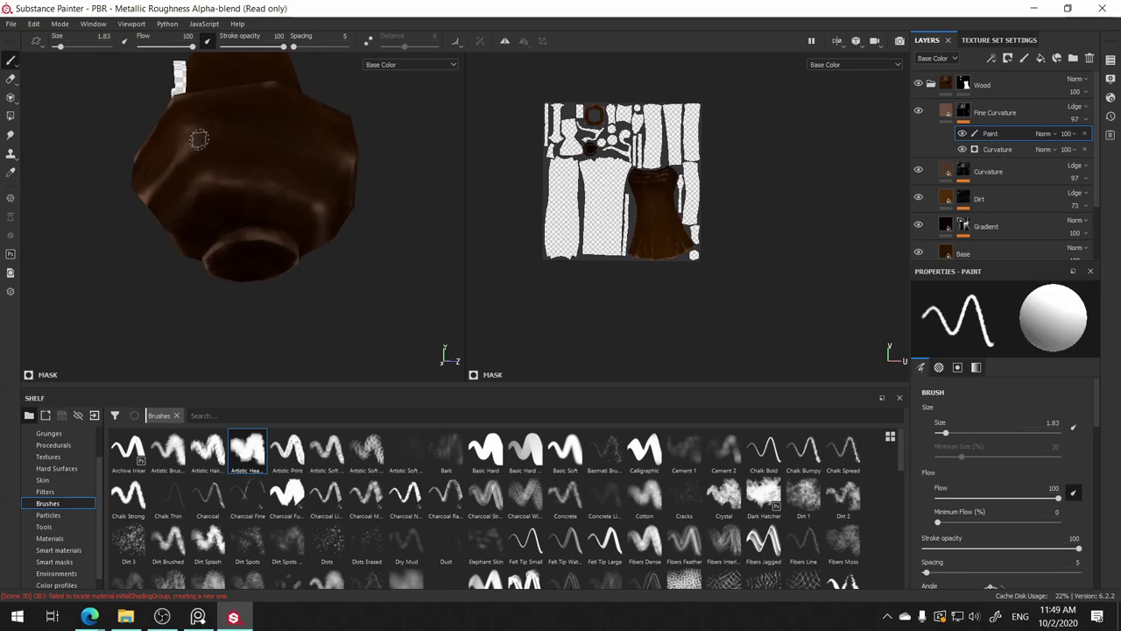
{"action": "mouse_move", "coordinate": [351, 167]}
{"action": "left_mouse_down", "text": "alt"}
{"action": "mouse_move", "coordinate": [350, 137]}
{"action": "mouse_move", "coordinate": [263, 200]}
{"action": "left_mouse_up", "text": "alt"}
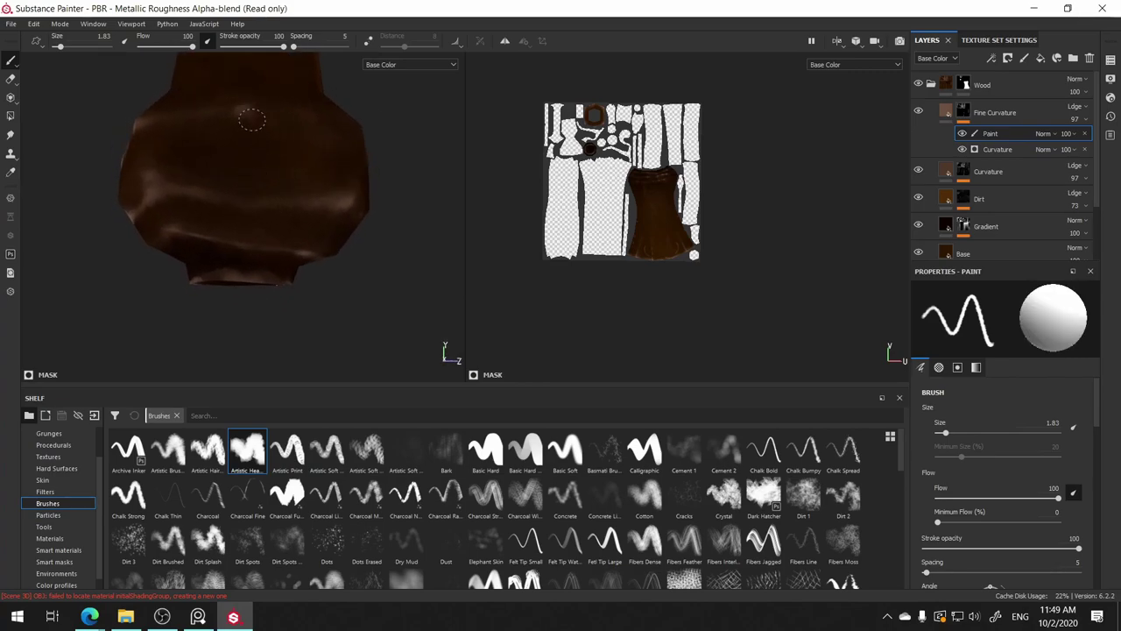
{"action": "mouse_move", "coordinate": [233, 263]}
{"action": "left_mouse_down", "text": "alt"}
{"action": "mouse_move", "coordinate": [255, 182]}
{"action": "mouse_move", "coordinate": [183, 245]}
{"action": "left_mouse_up", "text": "alt"}
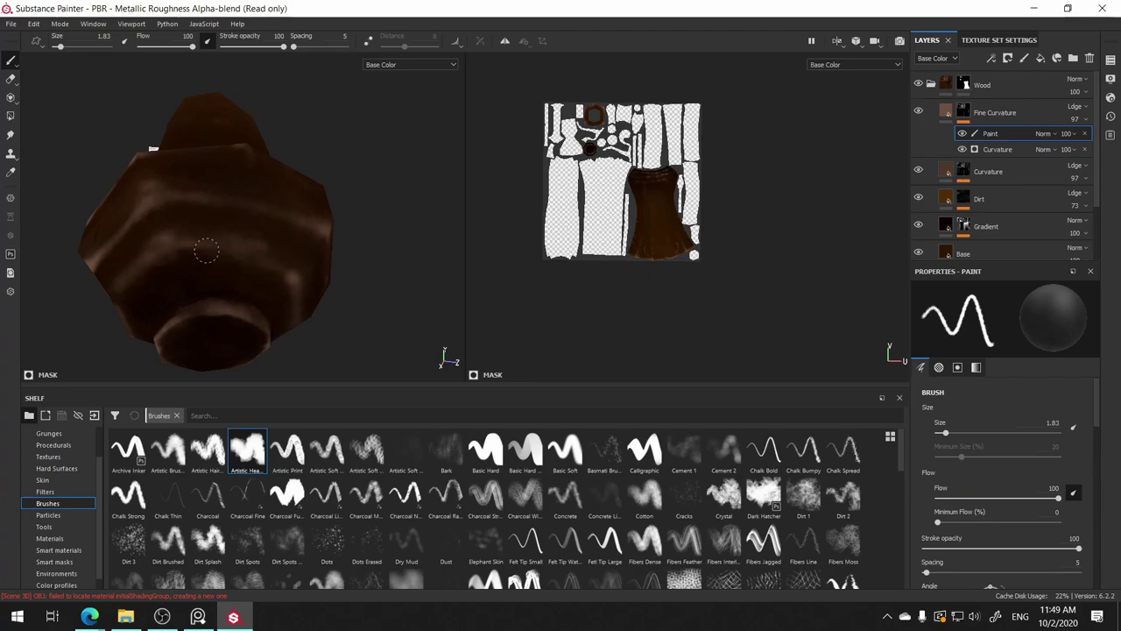
{"action": "scroll", "coordinate": [263, 263], "scroll_direction": "up", "scroll_amount": 5}
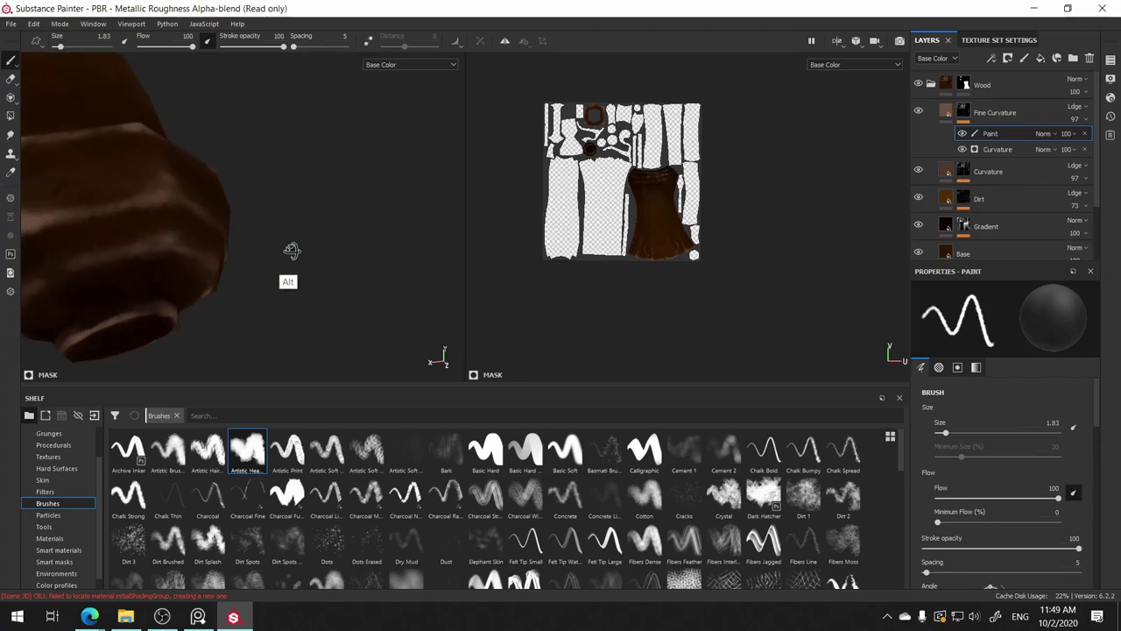
{"action": "left_click_drag", "start_coordinate": [292, 250], "coordinate": [165, 260], "text": "alt"}
{"action": "mouse_move", "coordinate": [67, 254]}
{"action": "left_mouse_down", "text": "alt"}
{"action": "mouse_move", "coordinate": [380, 255]}
{"action": "mouse_move", "coordinate": [128, 287]}
{"action": "left_mouse_up", "text": "alt"}
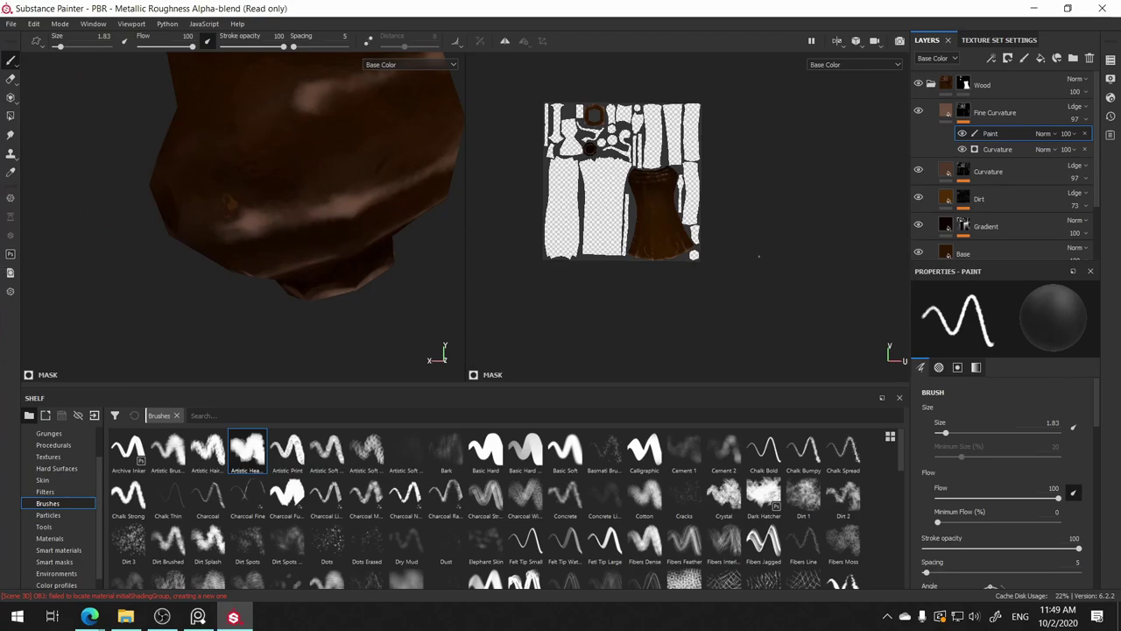
{"action": "scroll", "coordinate": [716, 142], "scroll_direction": "down", "scroll_amount": 2}
{"action": "scroll", "coordinate": [683, 202], "scroll_direction": "up", "scroll_amount": 3}
{"action": "scroll", "coordinate": [683, 210], "scroll_direction": "up", "scroll_amount": 2}
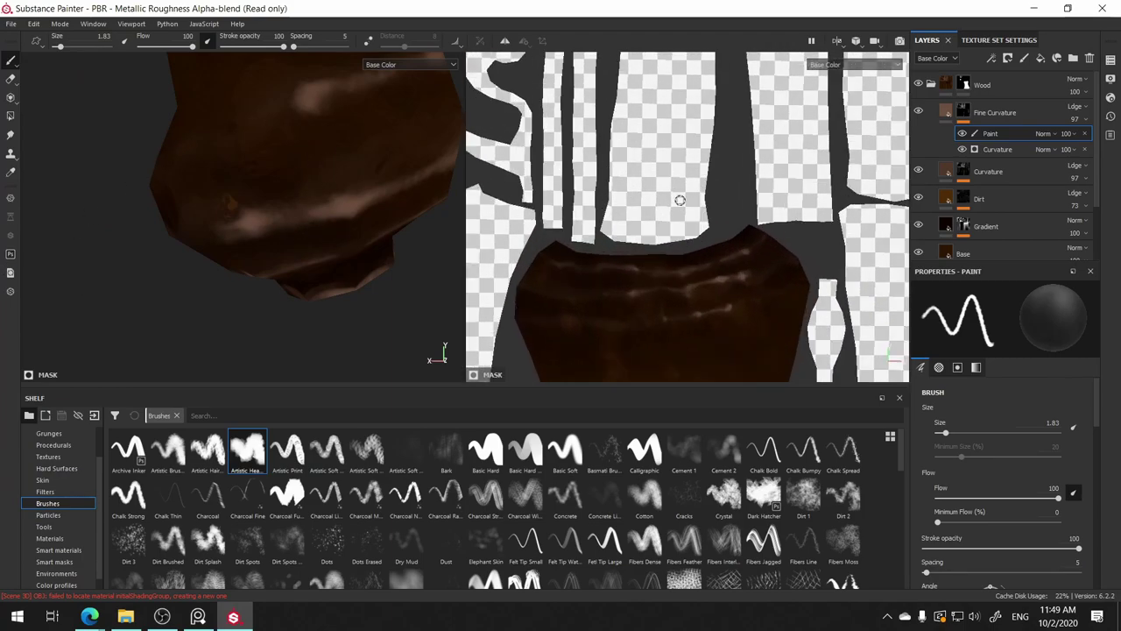
{"action": "scroll", "coordinate": [685, 225], "scroll_direction": "up", "scroll_amount": 1}
- Paint thin light grain streaks in the 2D UV view across the stock and along its lower edge
{"action": "mouse_move", "coordinate": [686, 225]}
{"action": "middle_mouse_down"}
{"action": "mouse_move", "coordinate": [760, 109]}
{"action": "mouse_move", "coordinate": [748, 104]}
{"action": "middle_mouse_up"}
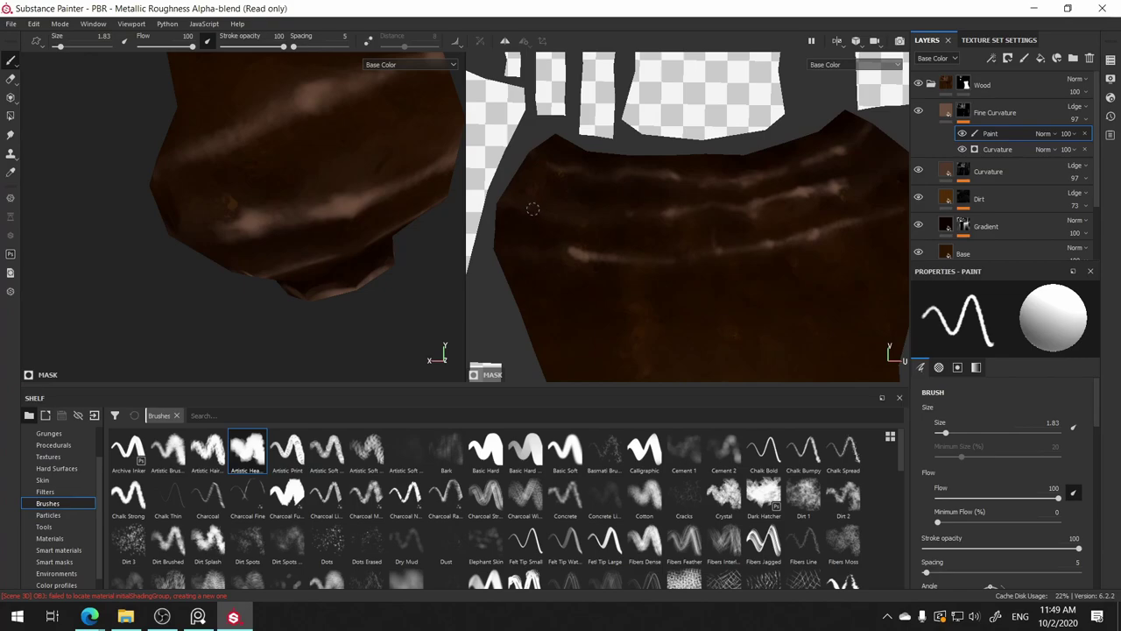
{"action": "left_click_drag", "start_coordinate": [536, 212], "coordinate": [572, 218]}
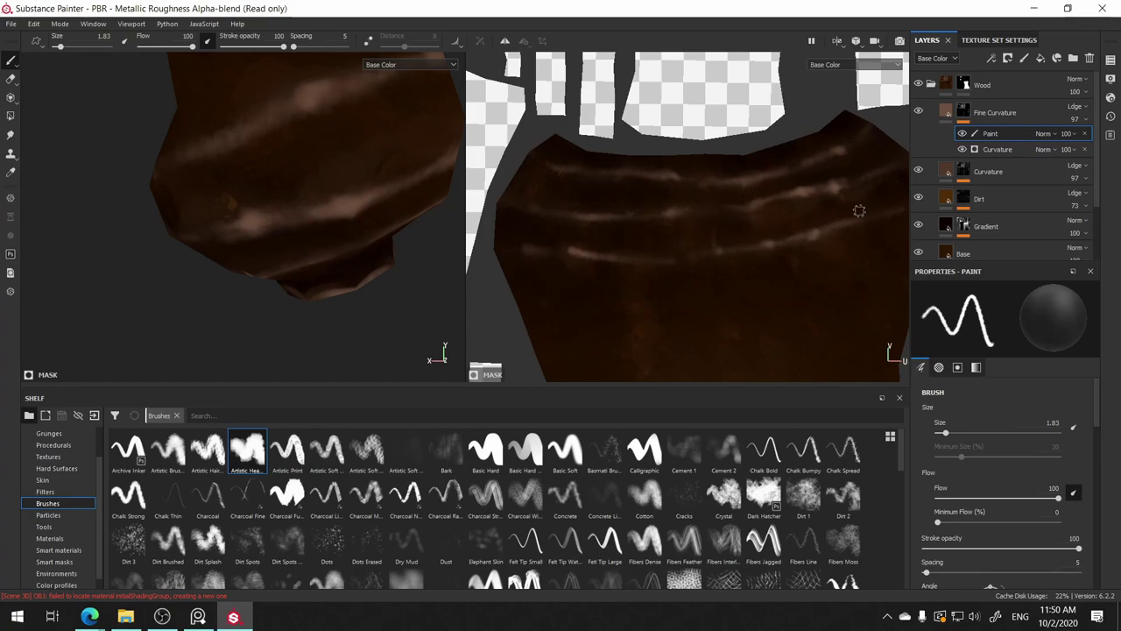
{"action": "right_click_drag", "start_coordinate": [768, 214], "coordinate": [736, 326], "text": "alt"}
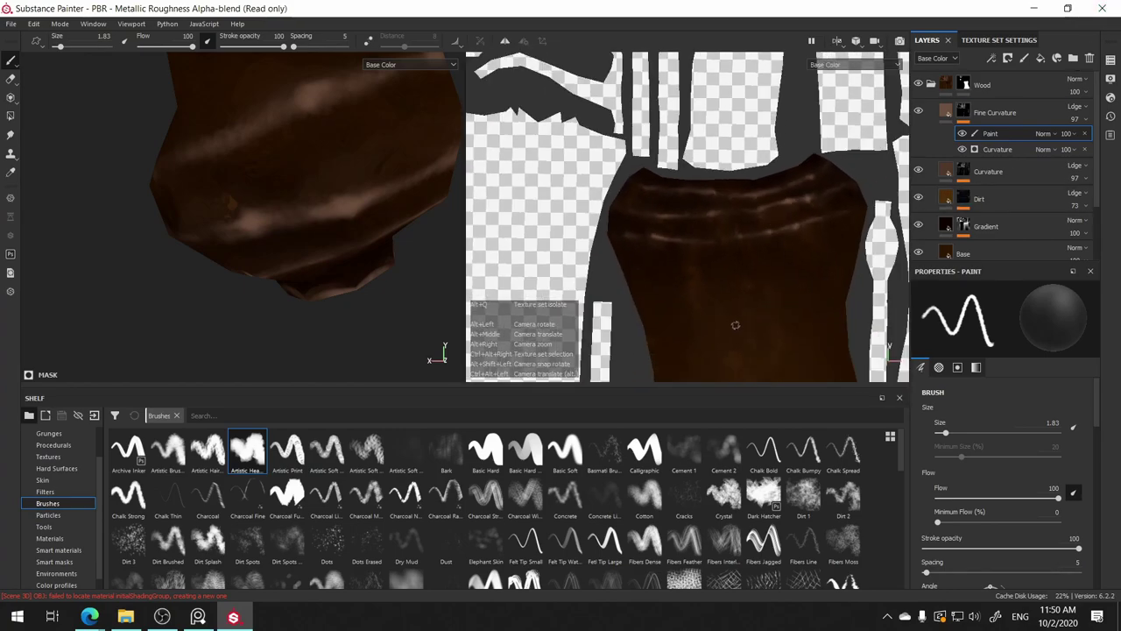
{"action": "mouse_move", "coordinate": [183, 187]}
{"action": "left_mouse_down", "text": "alt"}
{"action": "mouse_move", "coordinate": [321, 206]}
{"action": "mouse_move", "coordinate": [354, 184]}
{"action": "mouse_move", "coordinate": [262, 155]}
{"action": "mouse_move", "coordinate": [225, 193]}
{"action": "mouse_move", "coordinate": [289, 210]}
{"action": "left_mouse_up", "text": "alt"}
{"action": "scroll", "coordinate": [671, 281], "scroll_direction": "down", "scroll_amount": 1}
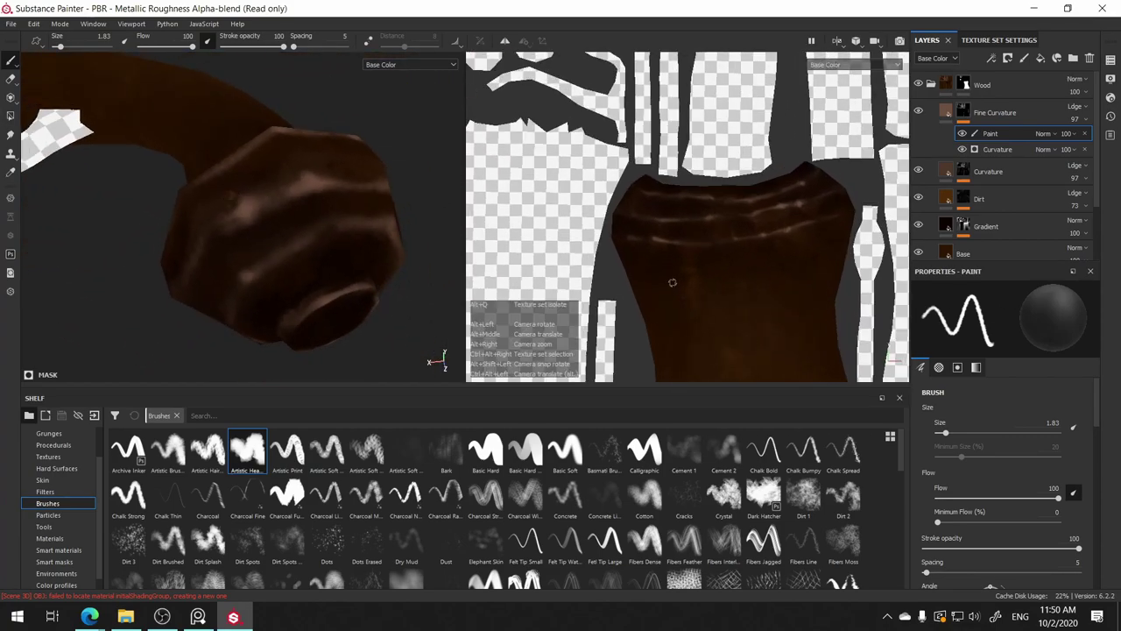
{"action": "scroll", "coordinate": [670, 275], "scroll_direction": "down", "scroll_amount": 1}
{"action": "middle_click_drag", "start_coordinate": [668, 263], "coordinate": [584, 117]}
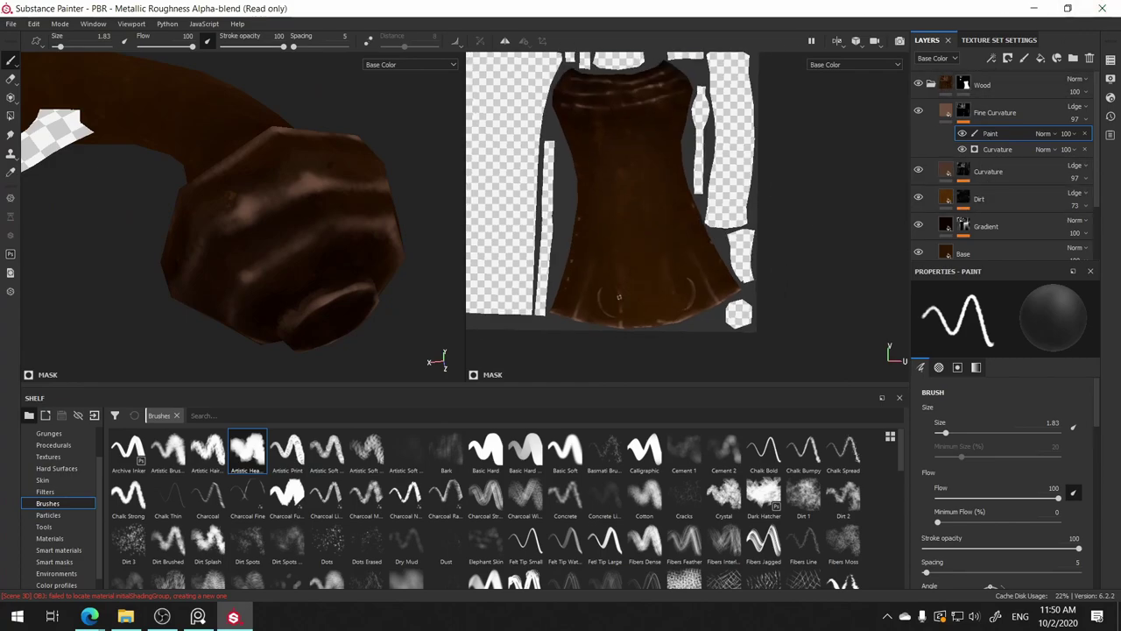
{"action": "right_click_drag", "start_coordinate": [594, 127], "coordinate": [638, 292], "text": "alt"}
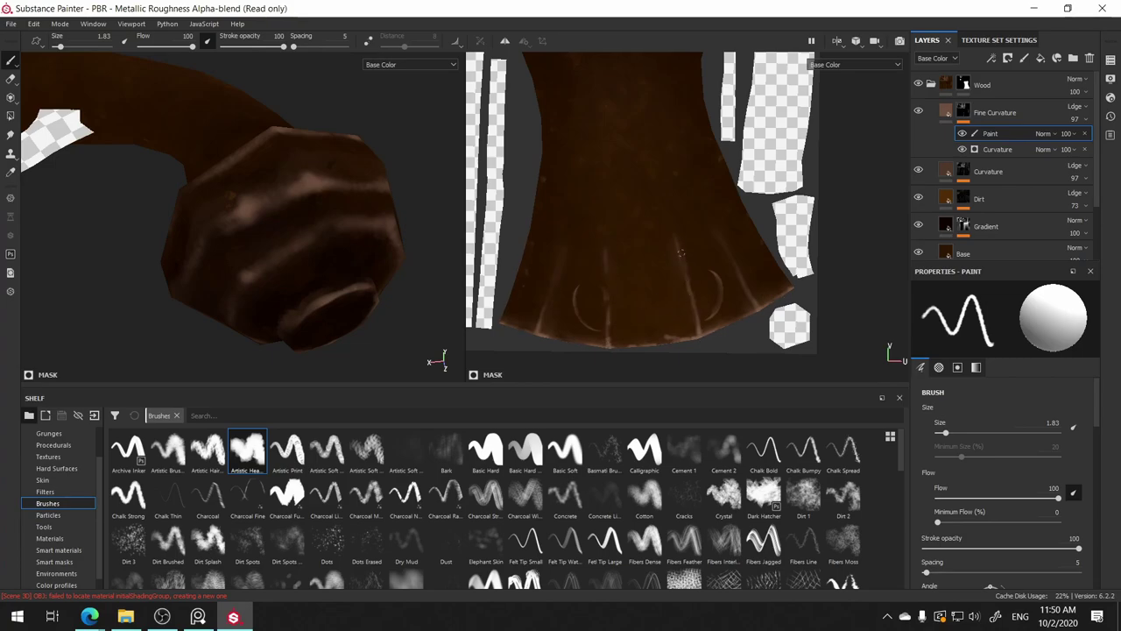
{"action": "left_click_drag", "start_coordinate": [669, 224], "coordinate": [688, 263]}
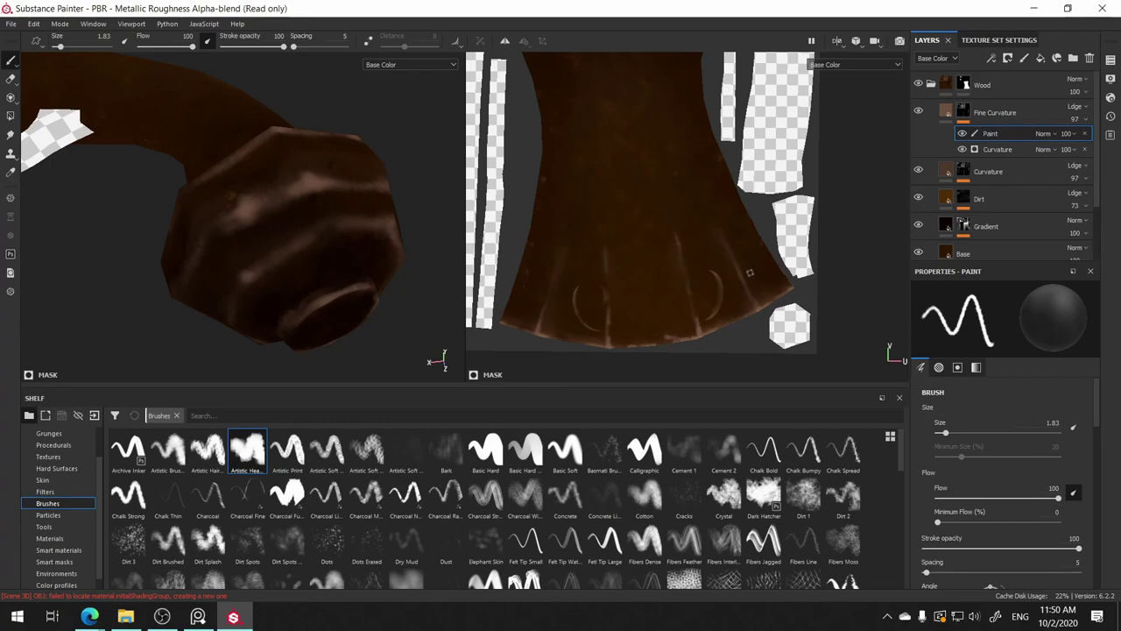
{"action": "mouse_move", "coordinate": [372, 158]}
{"action": "left_mouse_down", "text": "alt"}
{"action": "mouse_move", "coordinate": [283, 203]}
{"action": "mouse_move", "coordinate": [288, 287]}
{"action": "mouse_move", "coordinate": [303, 219]}
{"action": "mouse_move", "coordinate": [269, 204]}
{"action": "left_mouse_up", "text": "alt"}
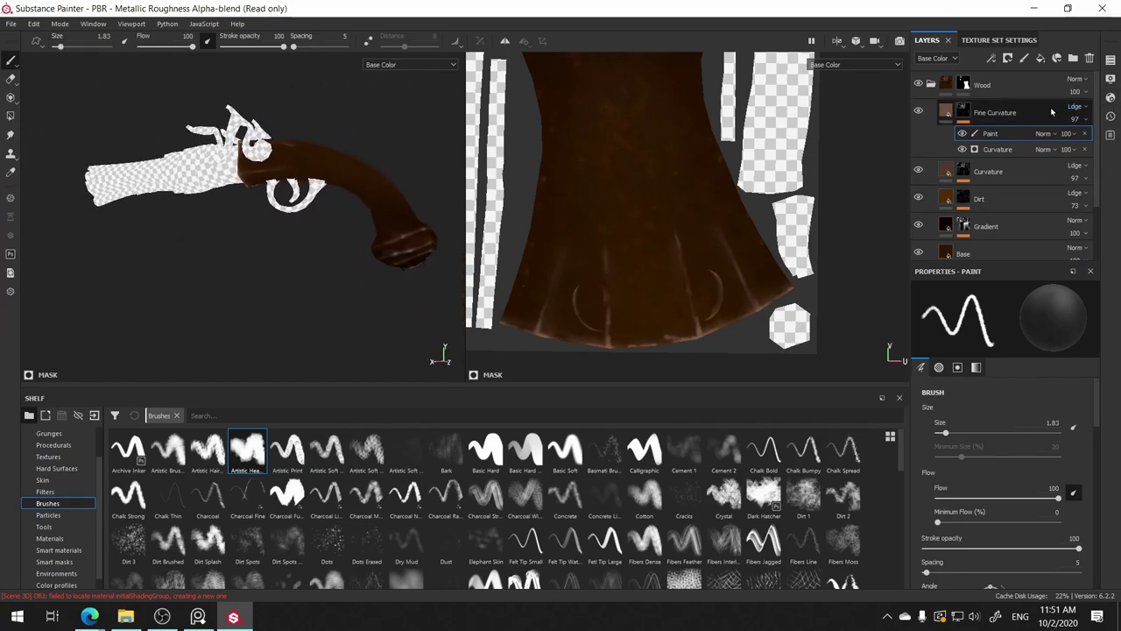
- Lower the Fine Curvature layer's opacity from 64 down to 14
{"action": "left_click", "coordinate": [1081, 120]}
{"action": "left_click_drag", "start_coordinate": [1114, 139], "coordinate": [1095, 140]}
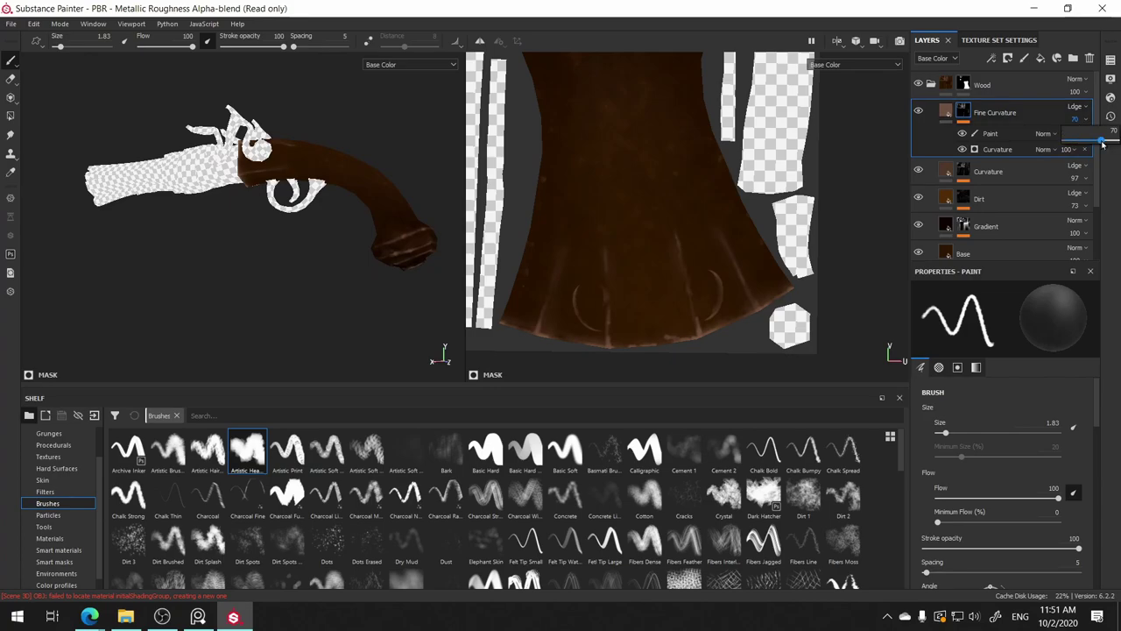
{"action": "left_click", "coordinate": [1075, 119]}
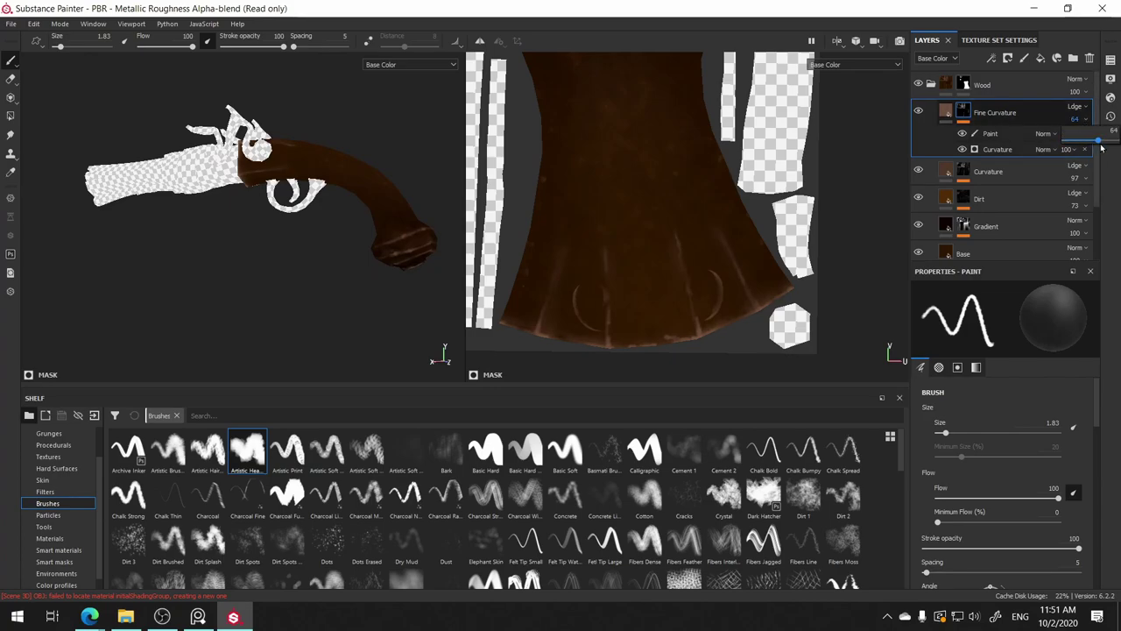
{"action": "left_click_drag", "start_coordinate": [1102, 142], "coordinate": [1073, 141]}
{"action": "mouse_move", "coordinate": [128, 220]}
{"action": "left_mouse_down", "text": "alt"}
{"action": "mouse_move", "coordinate": [239, 273]}
{"action": "mouse_move", "coordinate": [289, 241]}
{"action": "left_mouse_up", "text": "alt"}
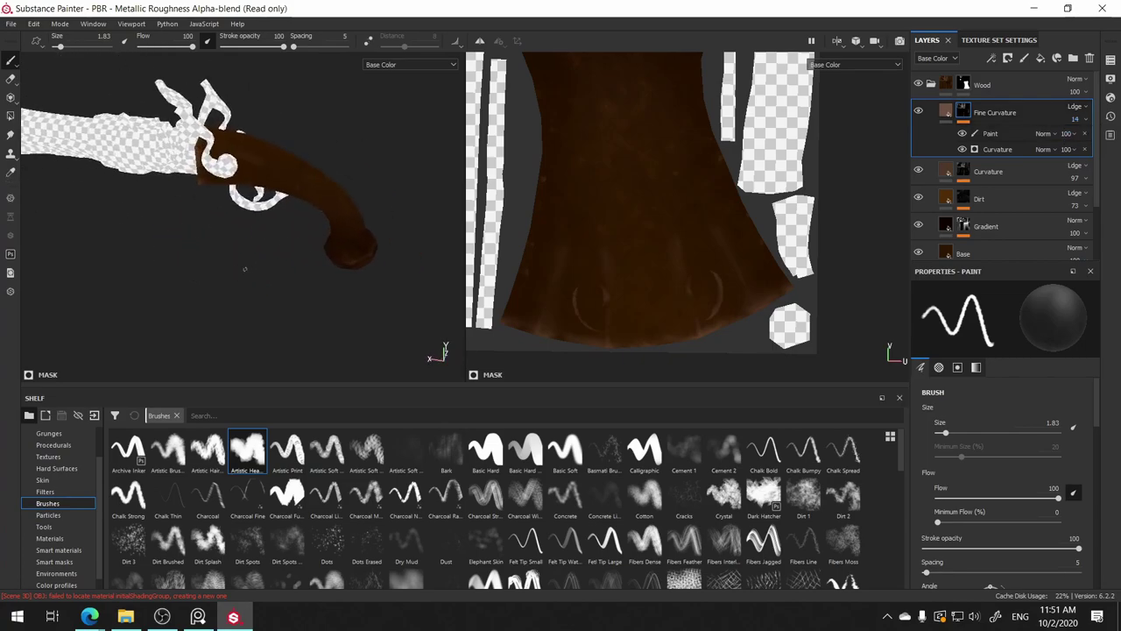
{"action": "middle_click_drag", "start_coordinate": [356, 84], "coordinate": [329, 129], "text": "alt"}
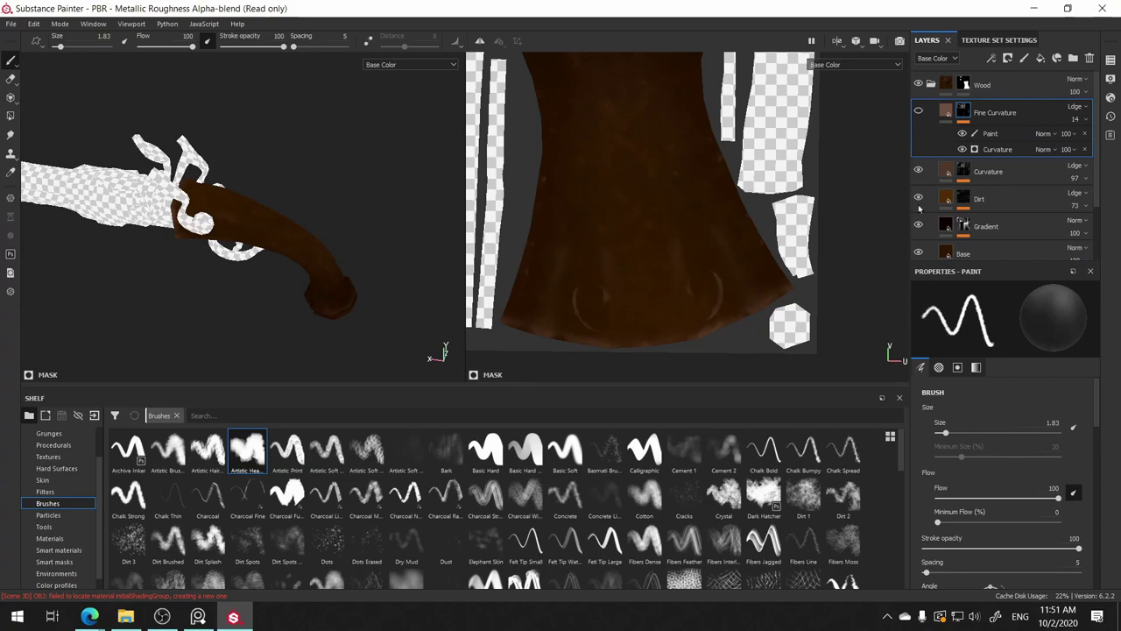
- Toggle Fine Curvature's visibility to compare, then add Fill layer 1 above it
{"action": "left_click", "coordinate": [917, 172]}
{"action": "mouse_move", "coordinate": [345, 288]}
{"action": "left_mouse_down", "text": "alt"}
{"action": "mouse_move", "coordinate": [347, 170]}
{"action": "mouse_move", "coordinate": [420, 201]}
{"action": "mouse_move", "coordinate": [393, 143]}
{"action": "mouse_move", "coordinate": [311, 164]}
{"action": "mouse_move", "coordinate": [313, 183]}
{"action": "mouse_move", "coordinate": [257, 215]}
{"action": "left_mouse_up", "text": "alt"}
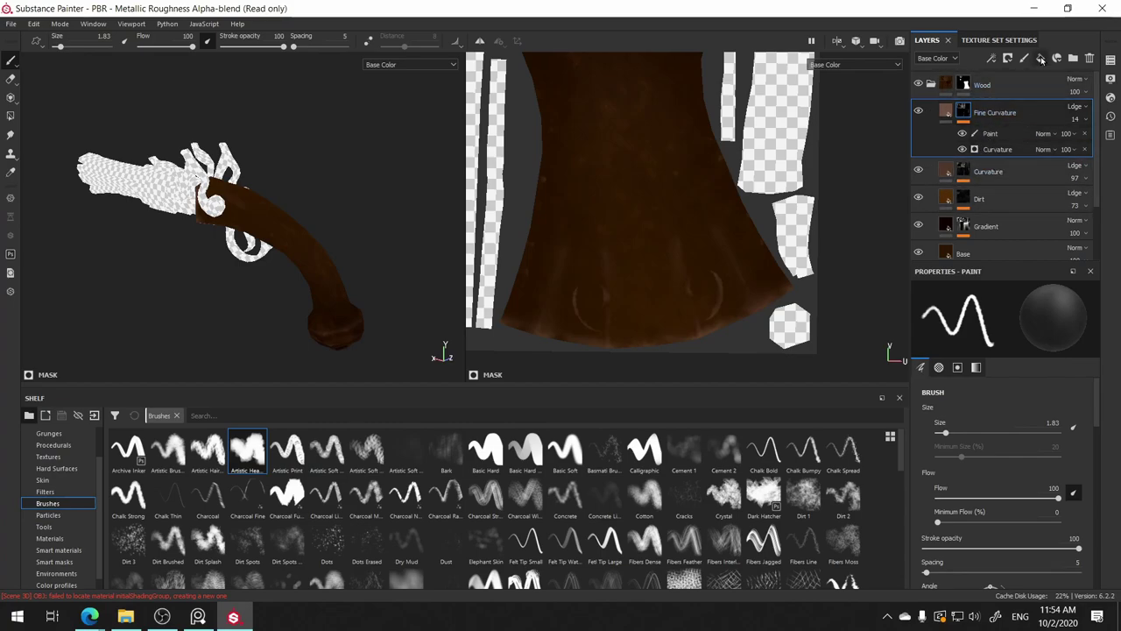
{"action": "left_click", "coordinate": [1042, 60]}
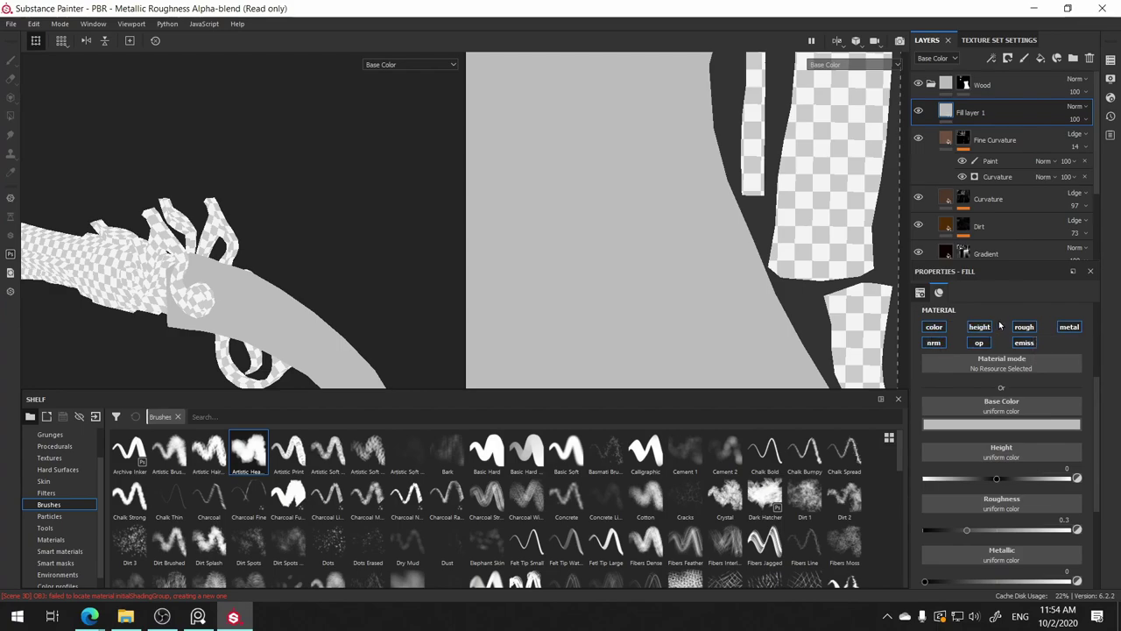
- Limit Fill layer 1 to the color channel only
{"action": "double_click", "coordinate": [936, 328]}
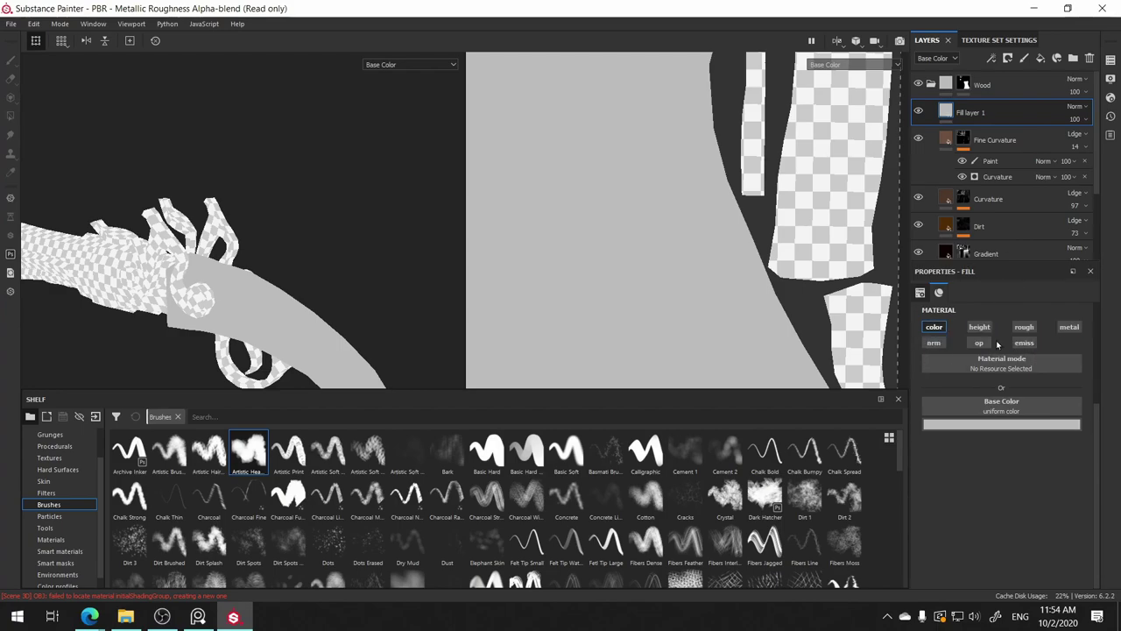
{"action": "scroll", "coordinate": [645, 315], "scroll_direction": "up", "scroll_amount": 2}
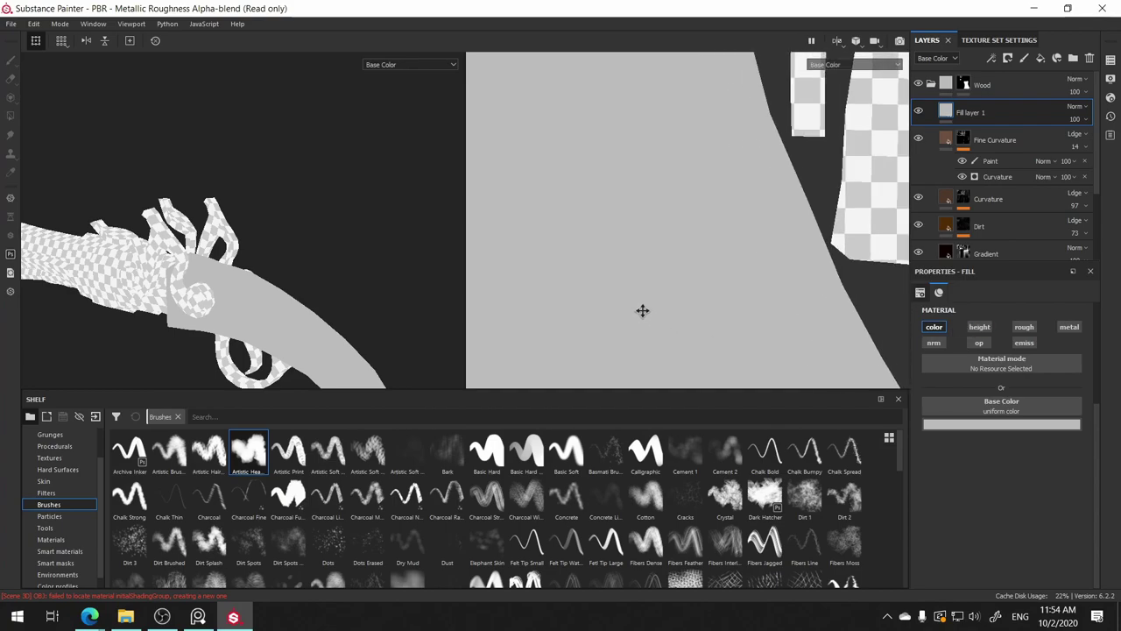
{"action": "scroll", "coordinate": [647, 301], "scroll_direction": "down", "scroll_amount": 1}
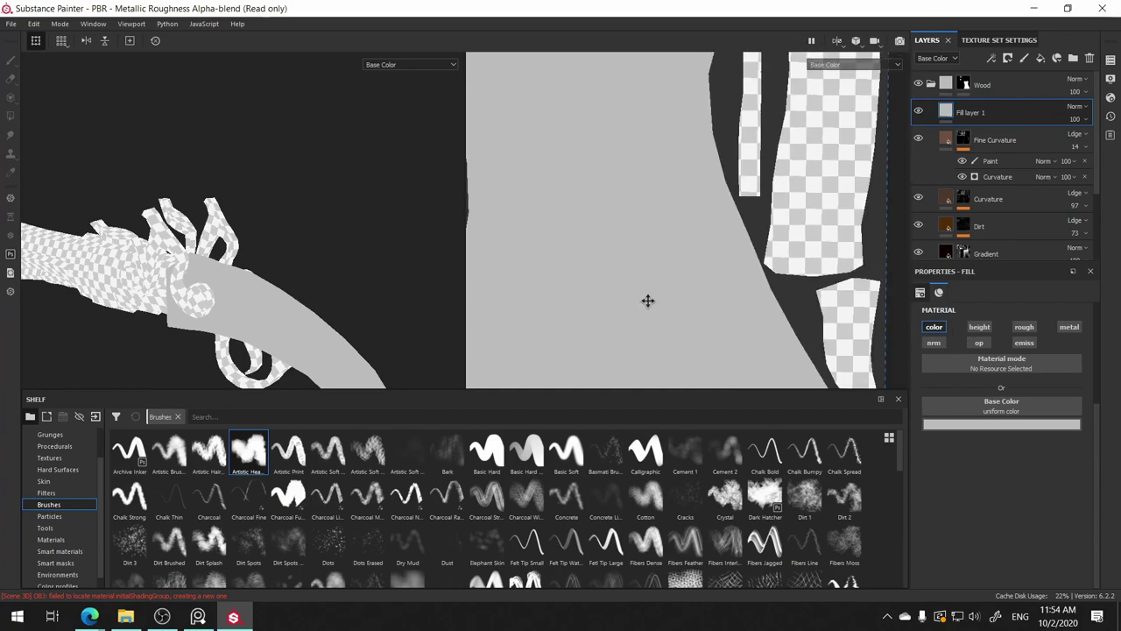
{"action": "scroll", "coordinate": [647, 300], "scroll_direction": "down", "scroll_amount": 2}
{"action": "scroll", "coordinate": [708, 295], "scroll_direction": "up", "scroll_amount": 1}
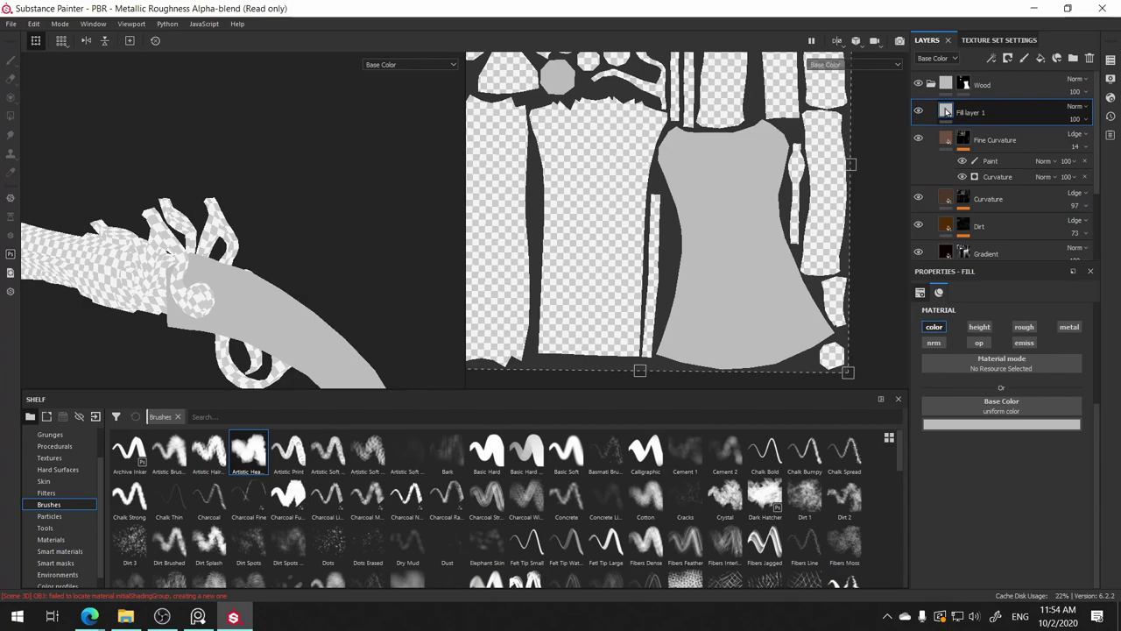
- Give Fill layer 1 a black mask holding a Fill effect at grayscale 0.5
{"action": "right_click", "coordinate": [950, 110]}
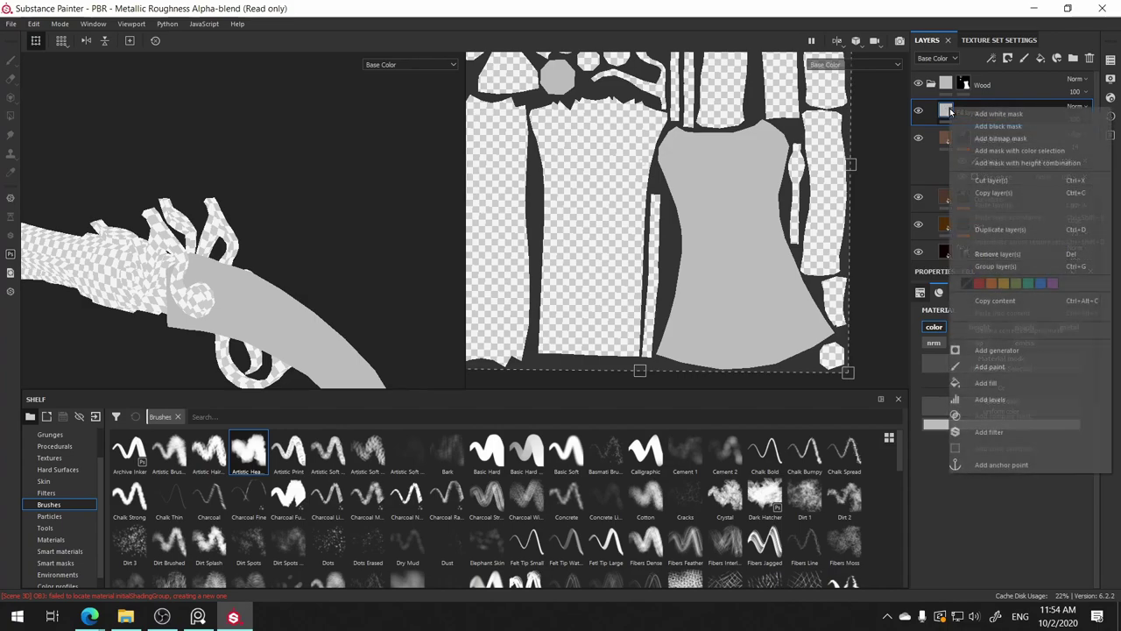
{"action": "left_click", "coordinate": [998, 127]}
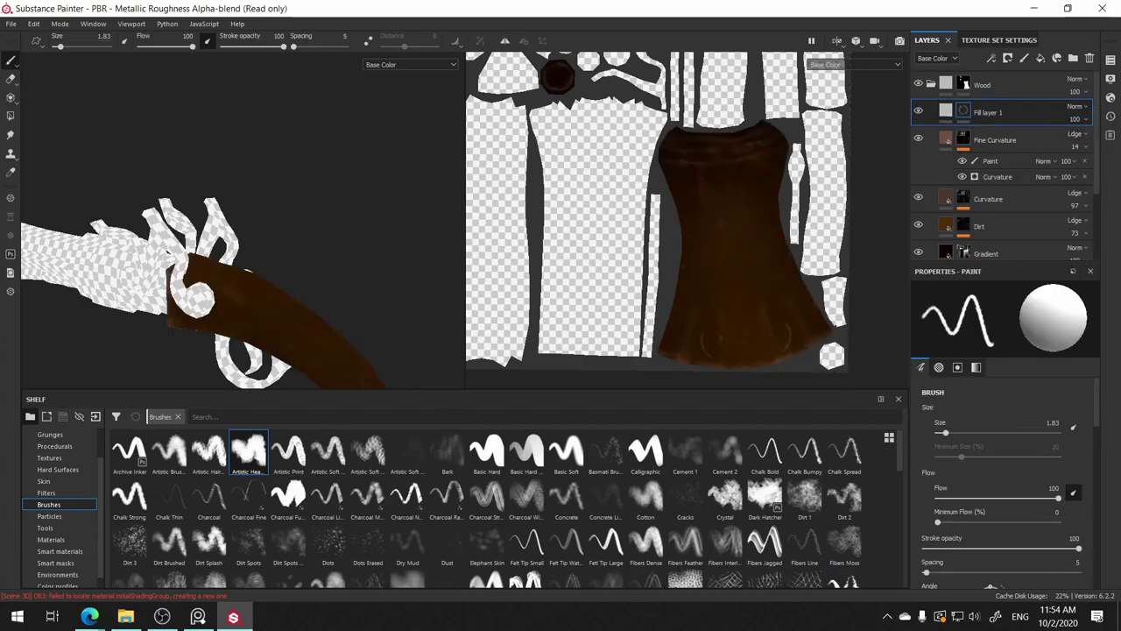
{"action": "right_click", "coordinate": [965, 108]}
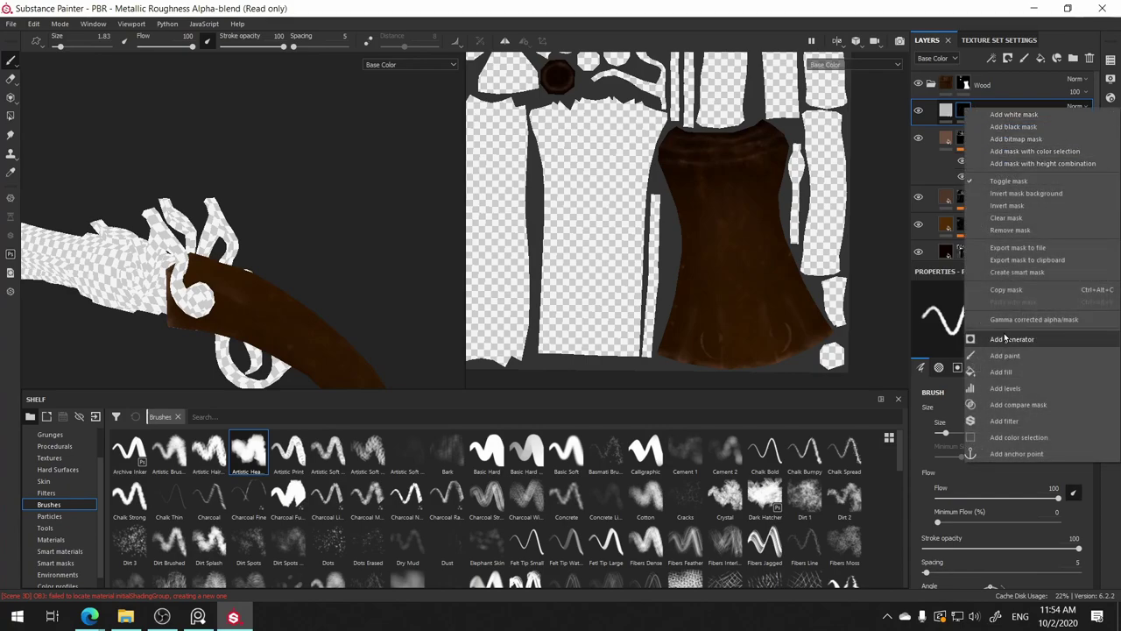
{"action": "left_click", "coordinate": [1000, 372]}
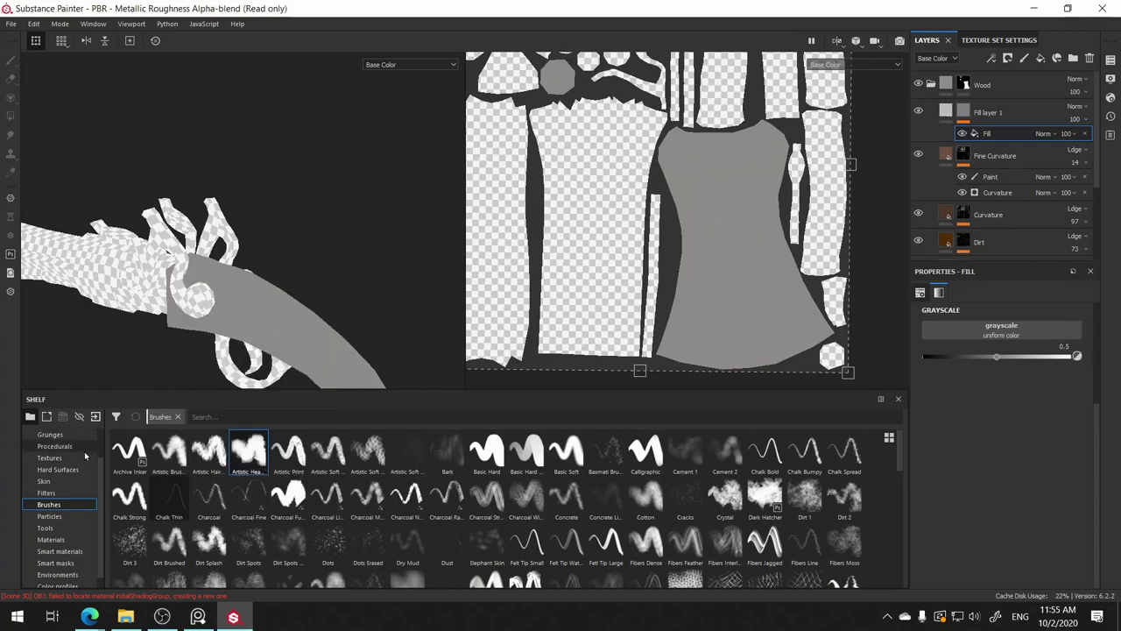
- Plug the Ambient Occlusion texture into the mask fill's grayscale slot
{"action": "left_click", "coordinate": [75, 458]}
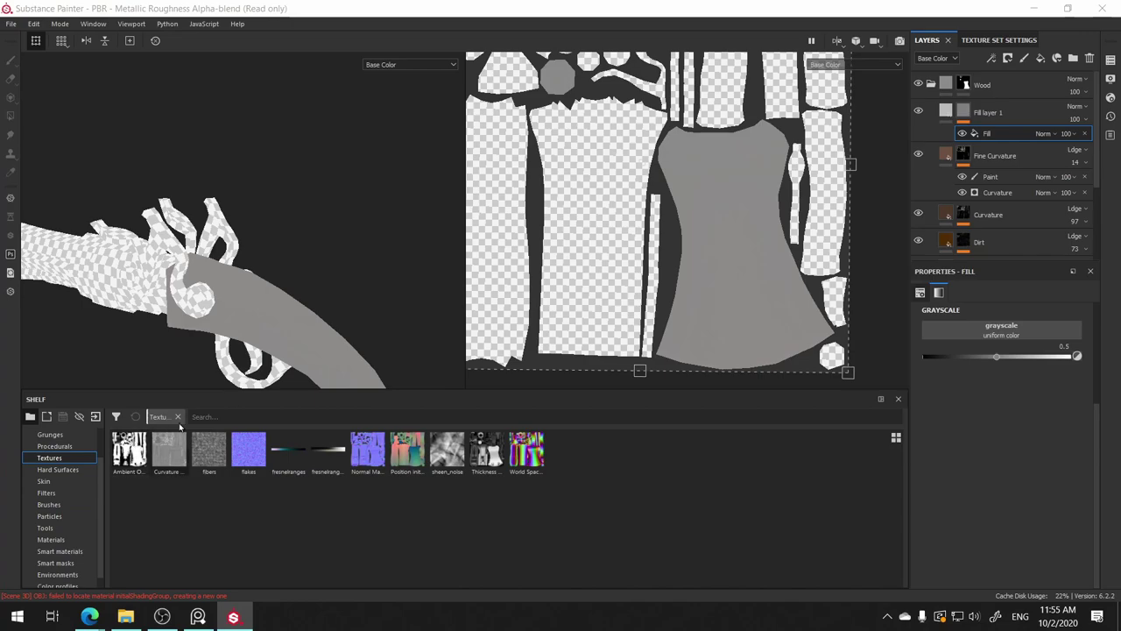
{"action": "left_click_drag", "start_coordinate": [128, 451], "coordinate": [967, 335]}
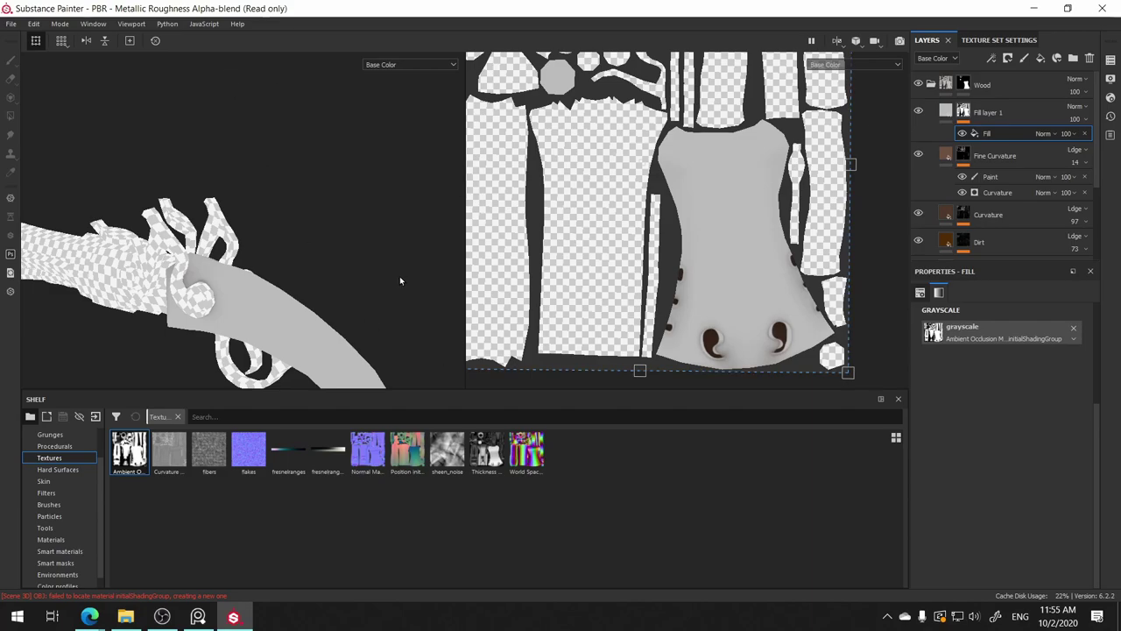
{"action": "middle_click_drag", "start_coordinate": [399, 275], "coordinate": [389, 252]}
{"action": "left_click_drag", "start_coordinate": [389, 251], "coordinate": [435, 271], "text": "alt"}
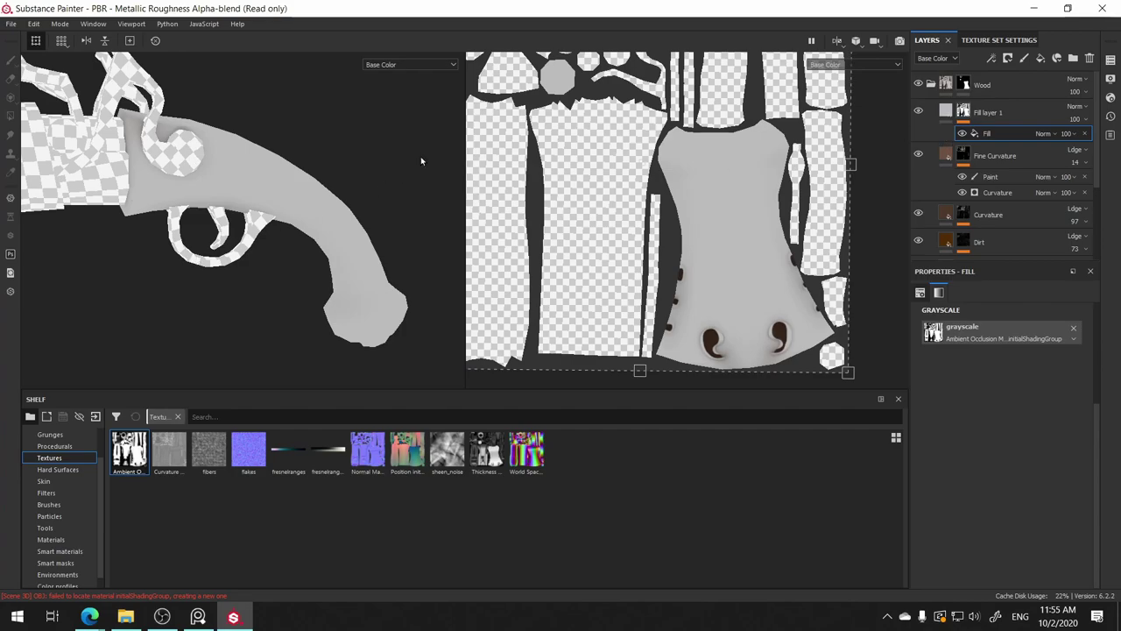
- Add a Levels effect above the Fill effect in Fill layer 1's mask
{"action": "right_click", "coordinate": [988, 133]}
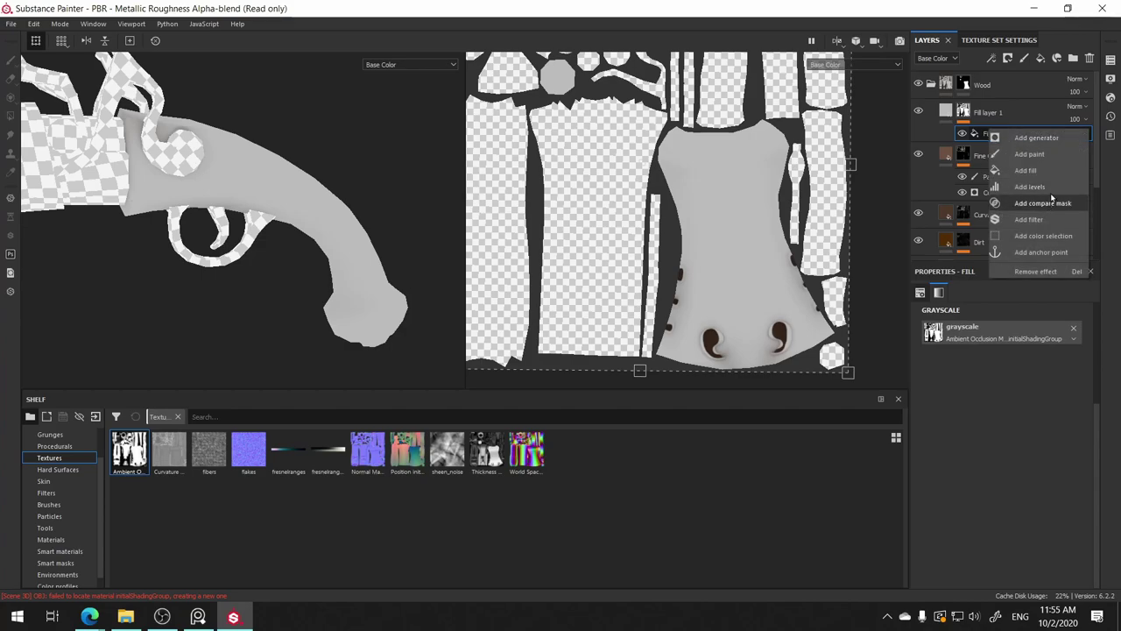
{"action": "left_click", "coordinate": [1011, 181]}
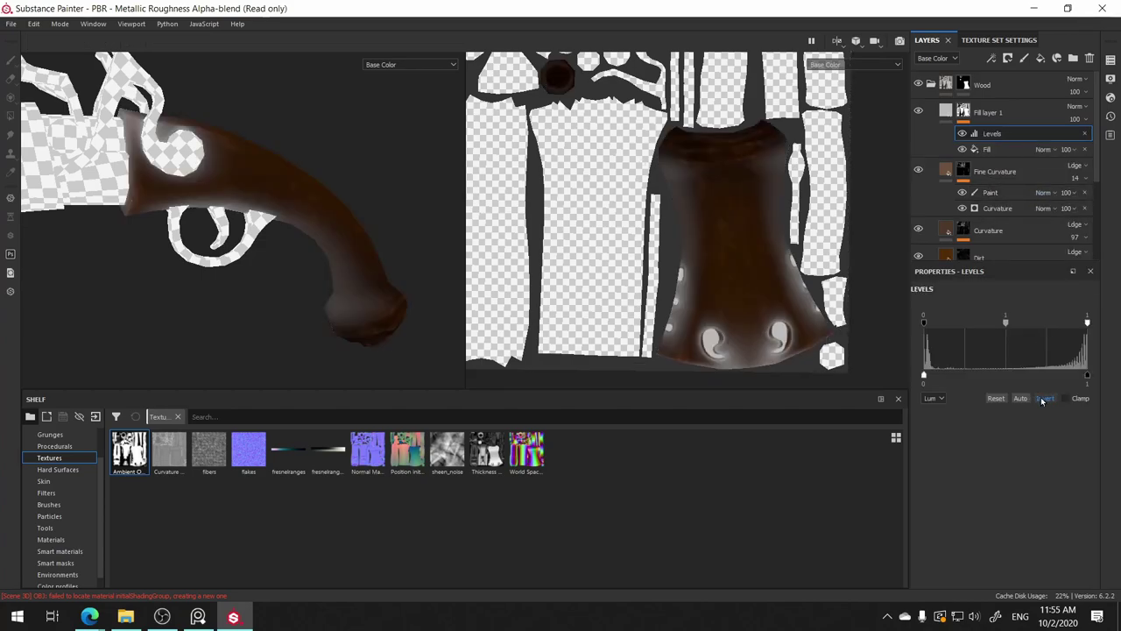
{"action": "middle_click_drag", "start_coordinate": [250, 173], "coordinate": [299, 160]}
{"action": "mouse_move", "coordinate": [298, 160]}
{"action": "left_mouse_down", "text": "alt"}
{"action": "mouse_move", "coordinate": [341, 165]}
{"action": "mouse_move", "coordinate": [358, 118]}
{"action": "mouse_move", "coordinate": [328, 93]}
{"action": "mouse_move", "coordinate": [234, 120]}
{"action": "mouse_move", "coordinate": [220, 186]}
{"action": "left_mouse_up", "text": "alt"}
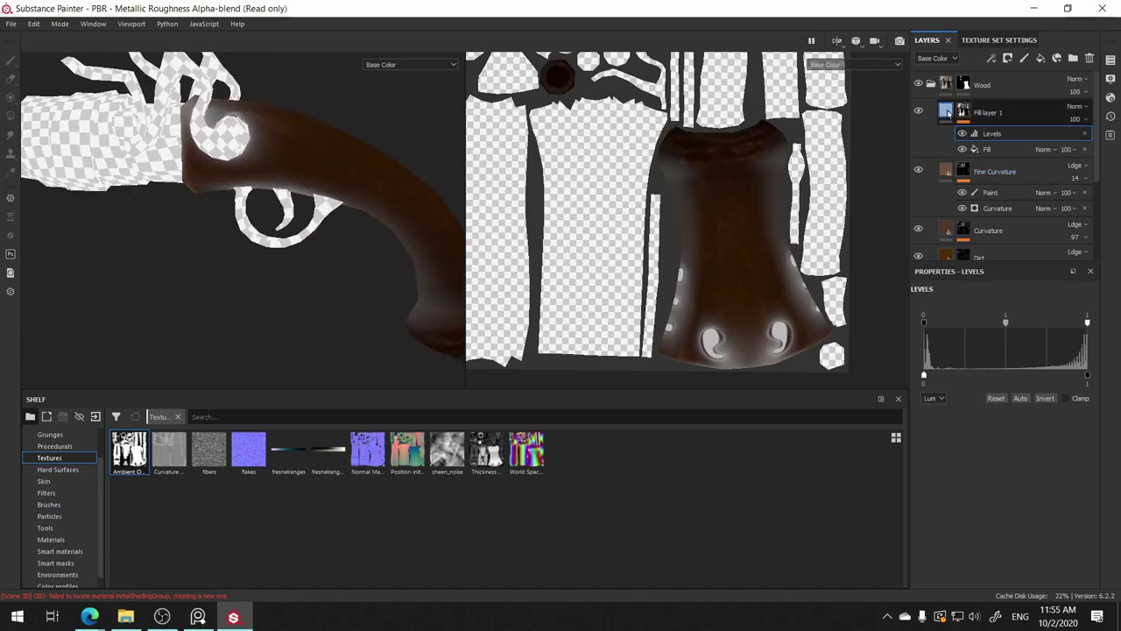
{"action": "mouse_move", "coordinate": [366, 240]}
{"action": "left_mouse_down", "text": "alt"}
{"action": "mouse_move", "coordinate": [362, 198]}
{"action": "mouse_move", "coordinate": [350, 377]}
{"action": "mouse_move", "coordinate": [380, 218]}
{"action": "mouse_move", "coordinate": [280, 287]}
{"action": "left_mouse_up", "text": "alt"}
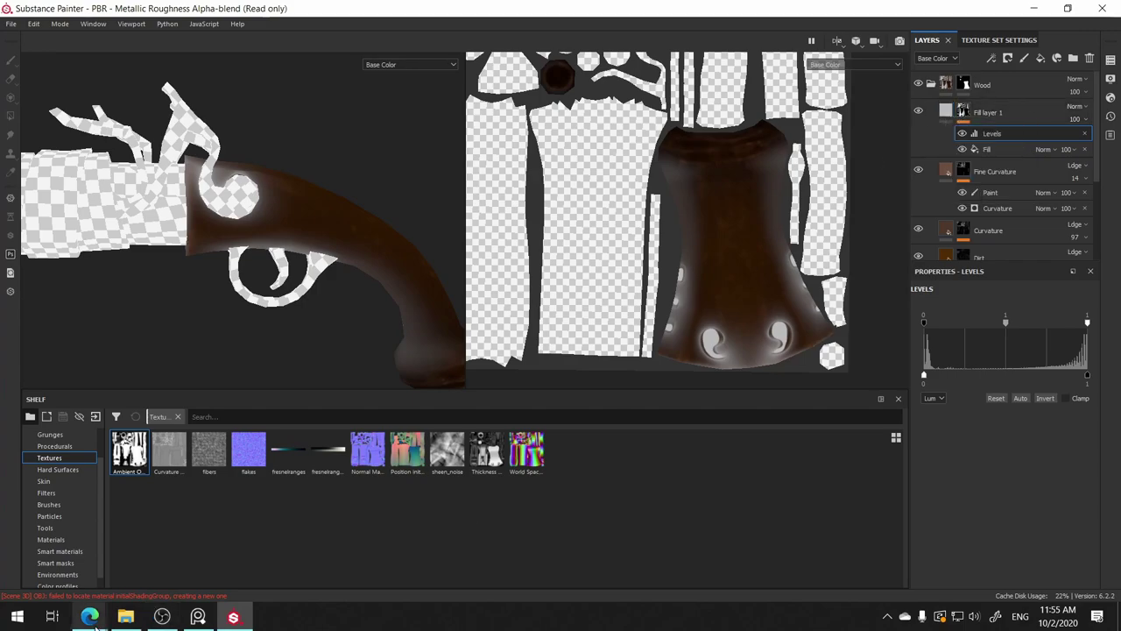
{"action": "left_click", "coordinate": [195, 618]}
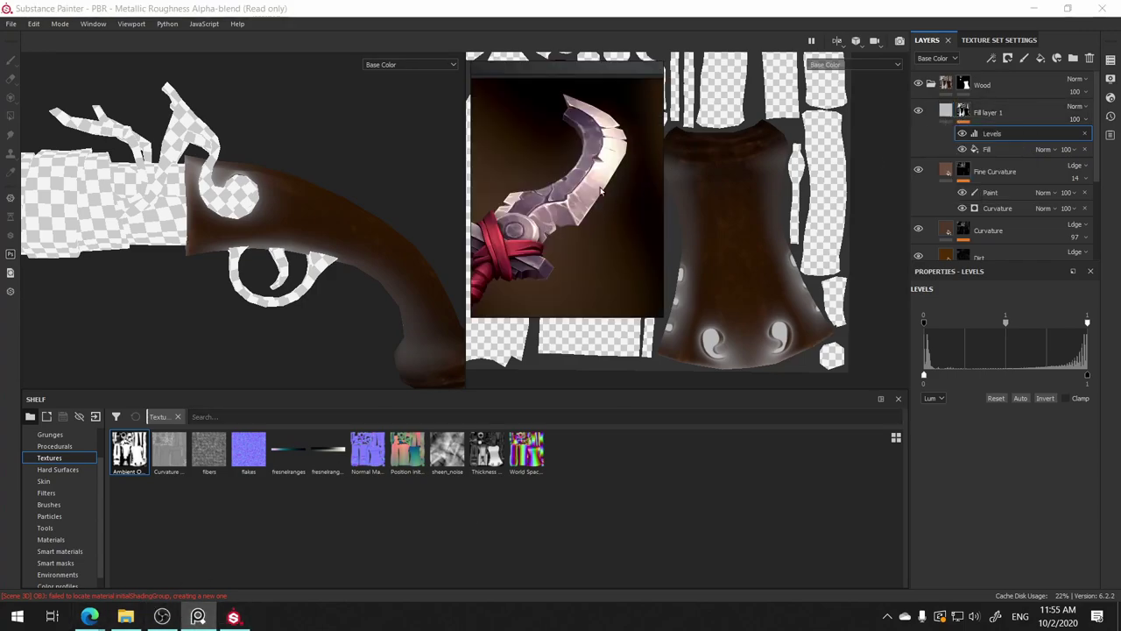
{"action": "right_click", "coordinate": [547, 214]}
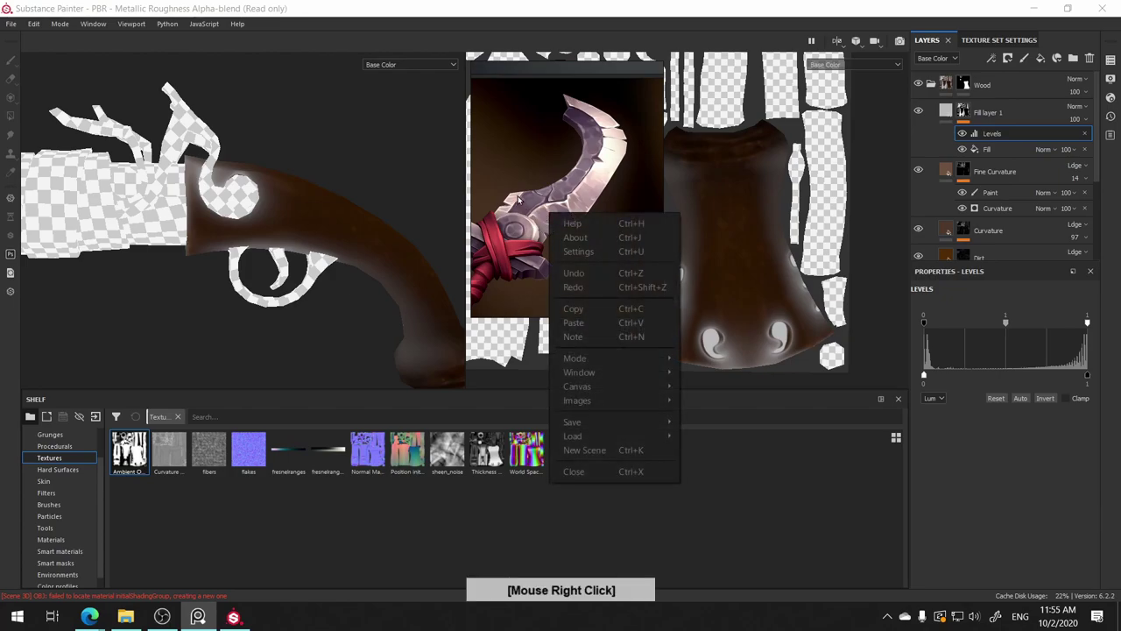
{"action": "mouse_move", "coordinate": [524, 203]}
{"action": "middle_mouse_down"}
{"action": "mouse_move", "coordinate": [625, 213]}
{"action": "mouse_move", "coordinate": [553, 175]}
{"action": "mouse_move", "coordinate": [667, 196]}
{"action": "mouse_move", "coordinate": [556, 154]}
{"action": "mouse_move", "coordinate": [548, 190]}
{"action": "middle_mouse_up"}
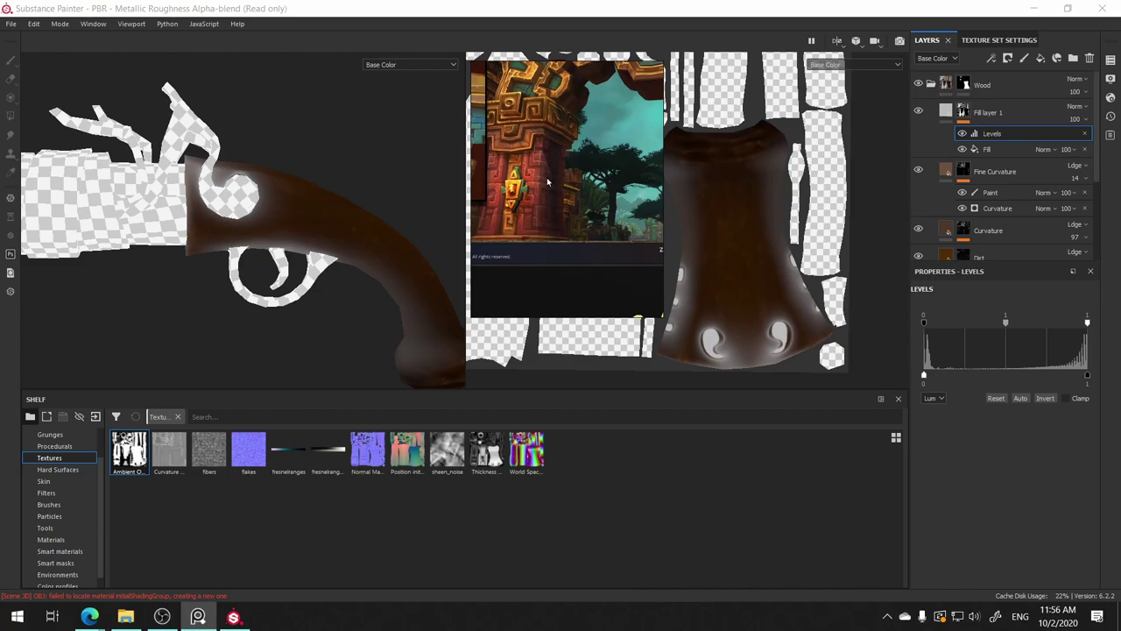
{"action": "middle_click", "coordinate": [592, 147]}
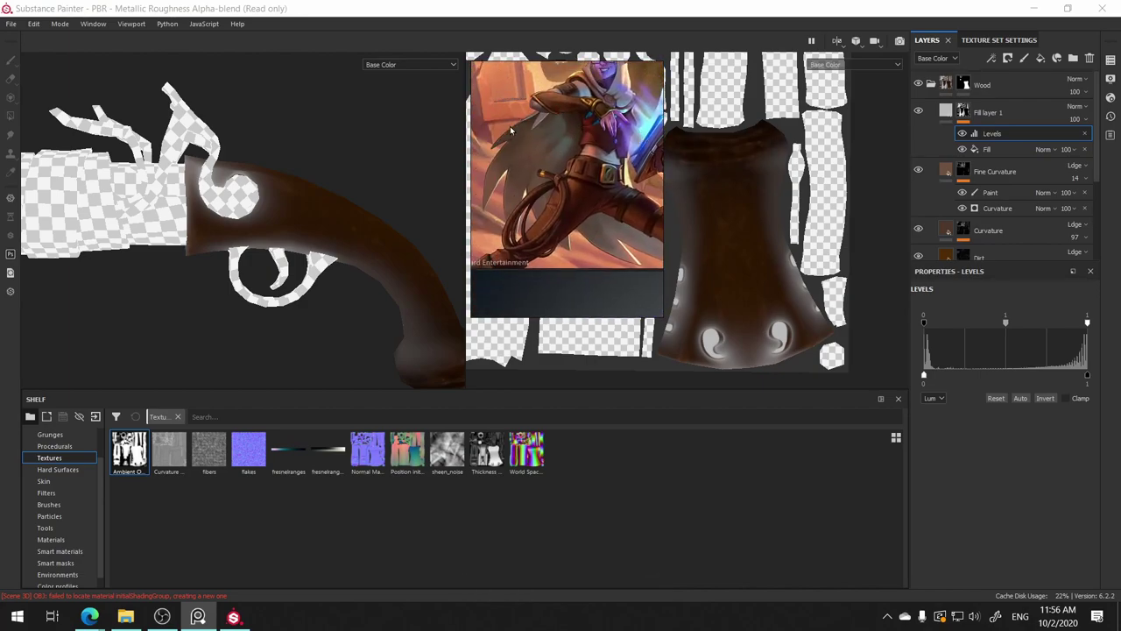
{"action": "middle_click", "coordinate": [565, 149]}
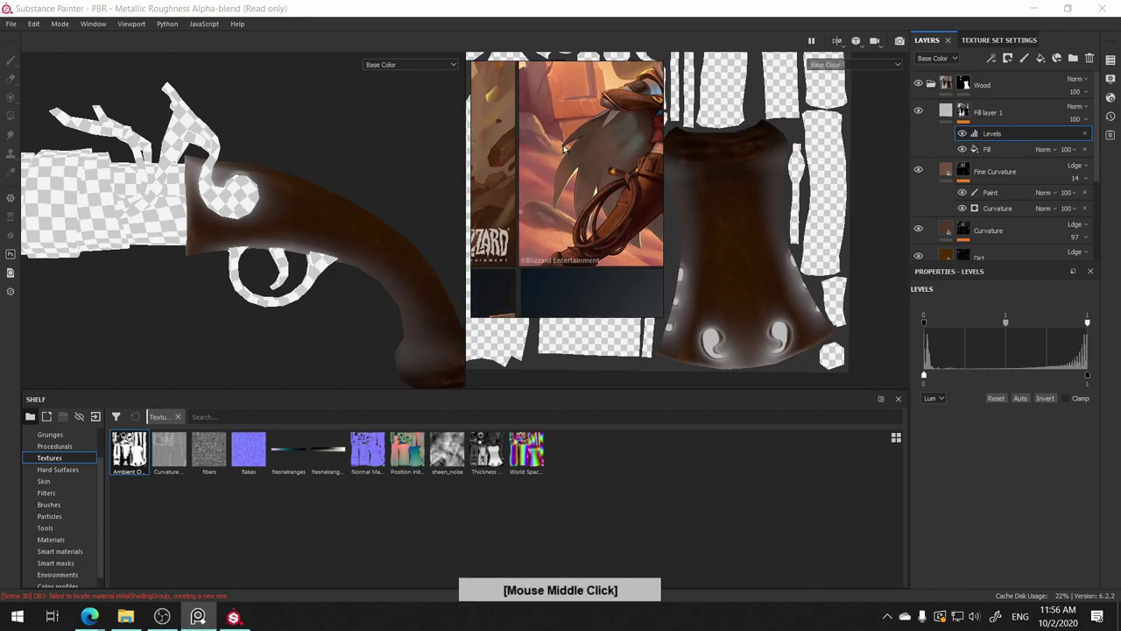
{"action": "left_click", "coordinate": [946, 111]}
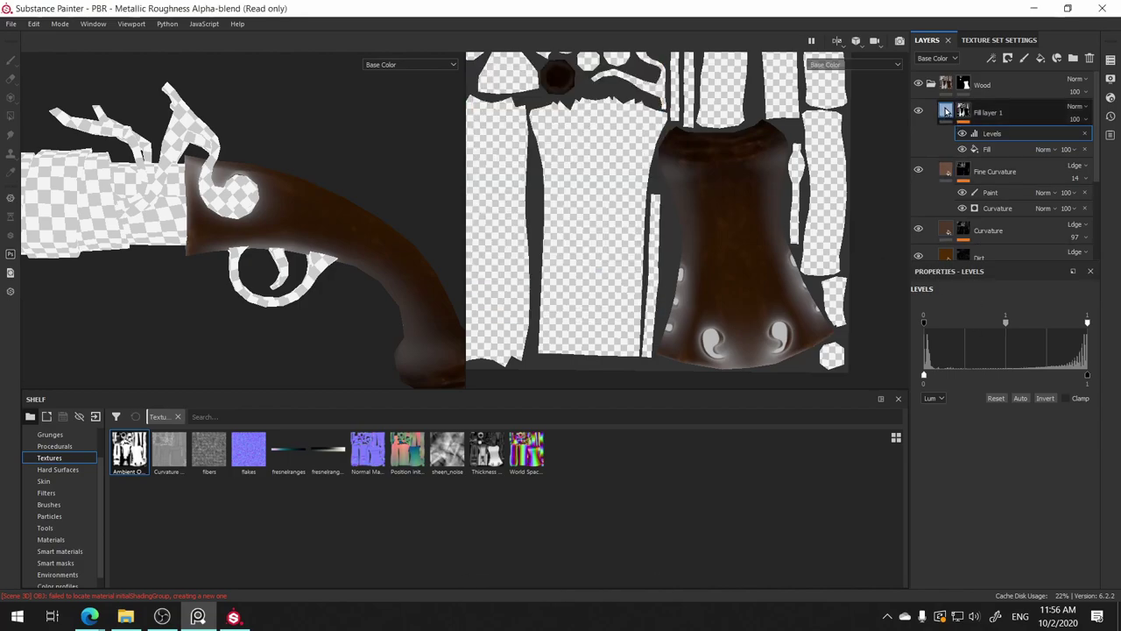
- Set Fill layer 1's base colour to a near-black purple
{"action": "left_click", "coordinate": [980, 426]}
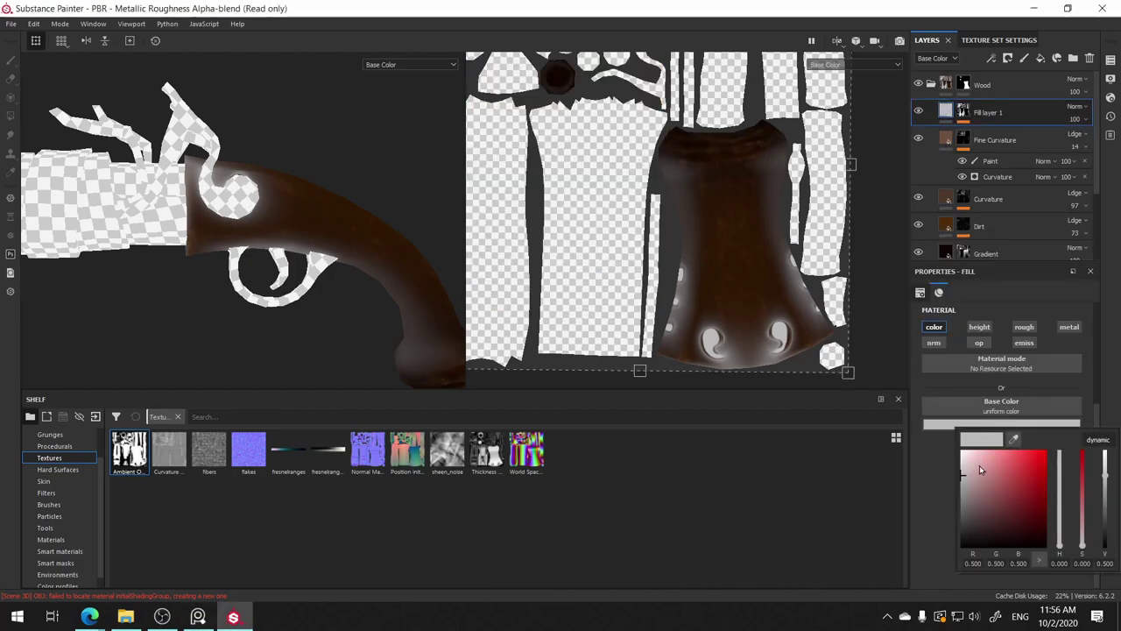
{"action": "left_click", "coordinate": [1041, 495]}
{"action": "left_click", "coordinate": [1062, 477]}
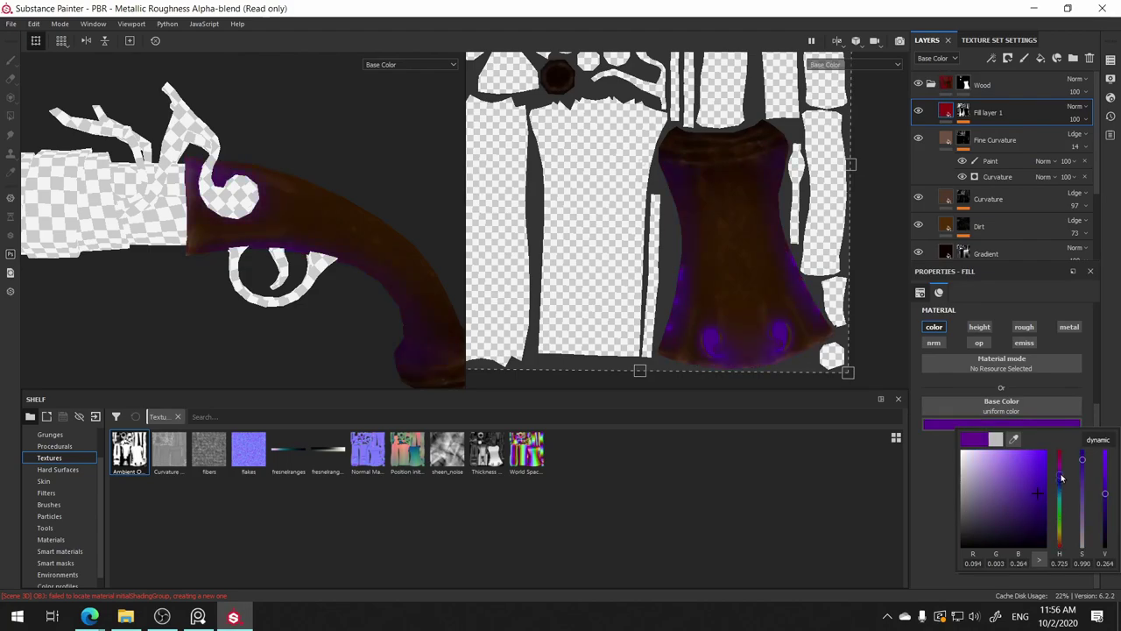
{"action": "left_click_drag", "start_coordinate": [1061, 477], "coordinate": [1061, 481]}
{"action": "mouse_move", "coordinate": [1026, 525]}
{"action": "left_mouse_down"}
{"action": "mouse_move", "coordinate": [1049, 538]}
{"action": "mouse_move", "coordinate": [1040, 541]}
{"action": "mouse_move", "coordinate": [1053, 533]}
{"action": "left_mouse_up"}
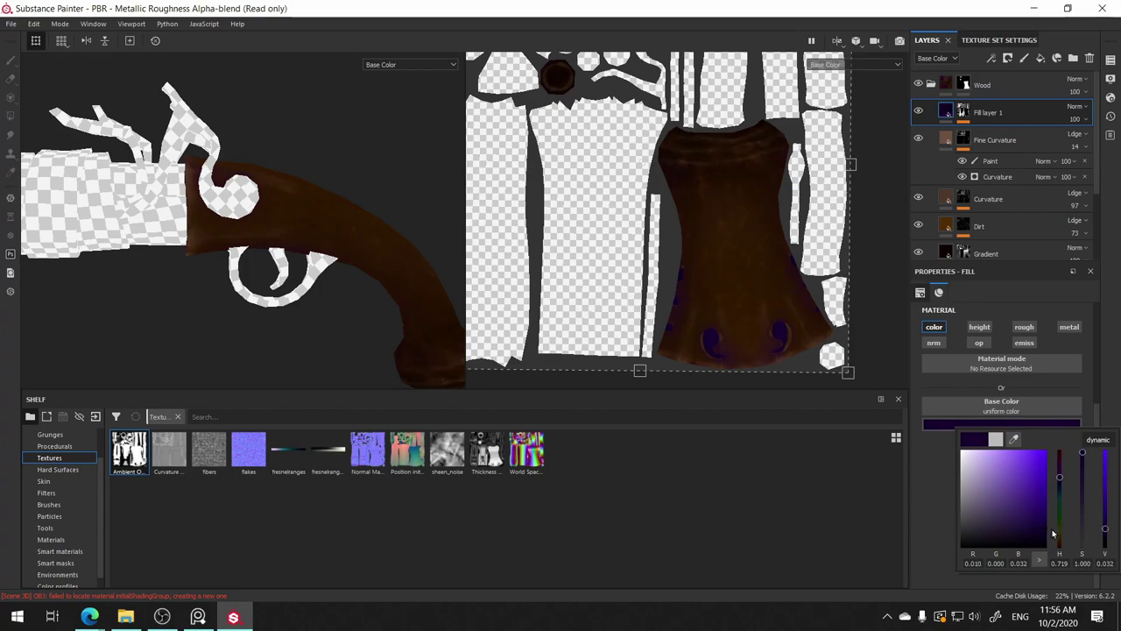
- Switch Fill layer 1's blend mode to Multiply
{"action": "left_click", "coordinate": [1076, 107]}
{"action": "left_click", "coordinate": [1060, 167]}
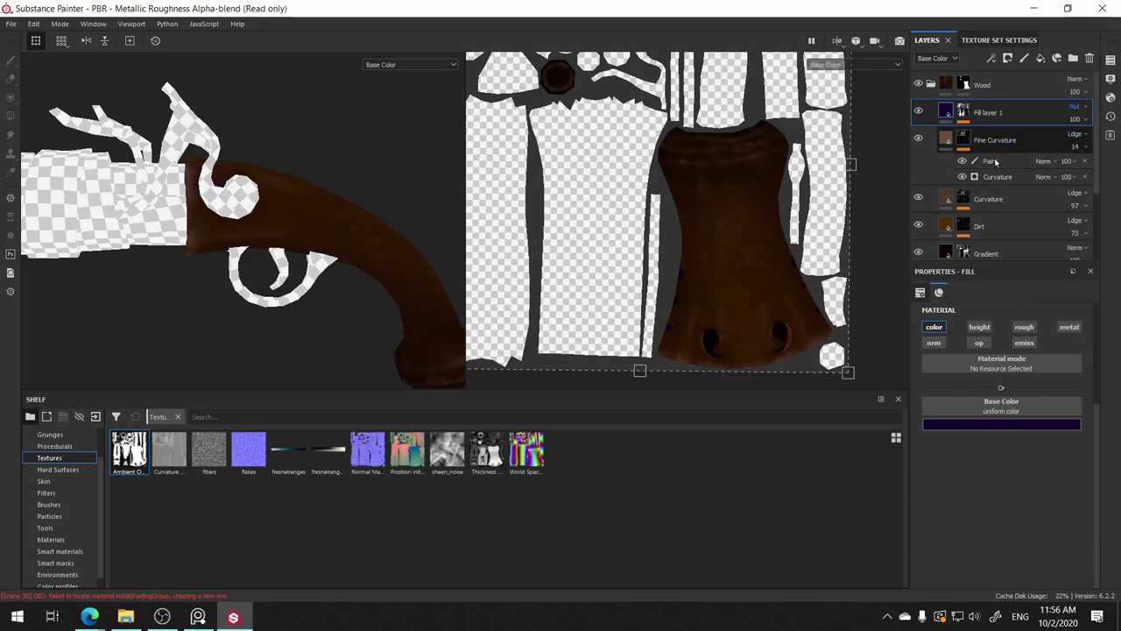
{"action": "left_click_drag", "start_coordinate": [392, 310], "coordinate": [459, 247], "text": "alt"}
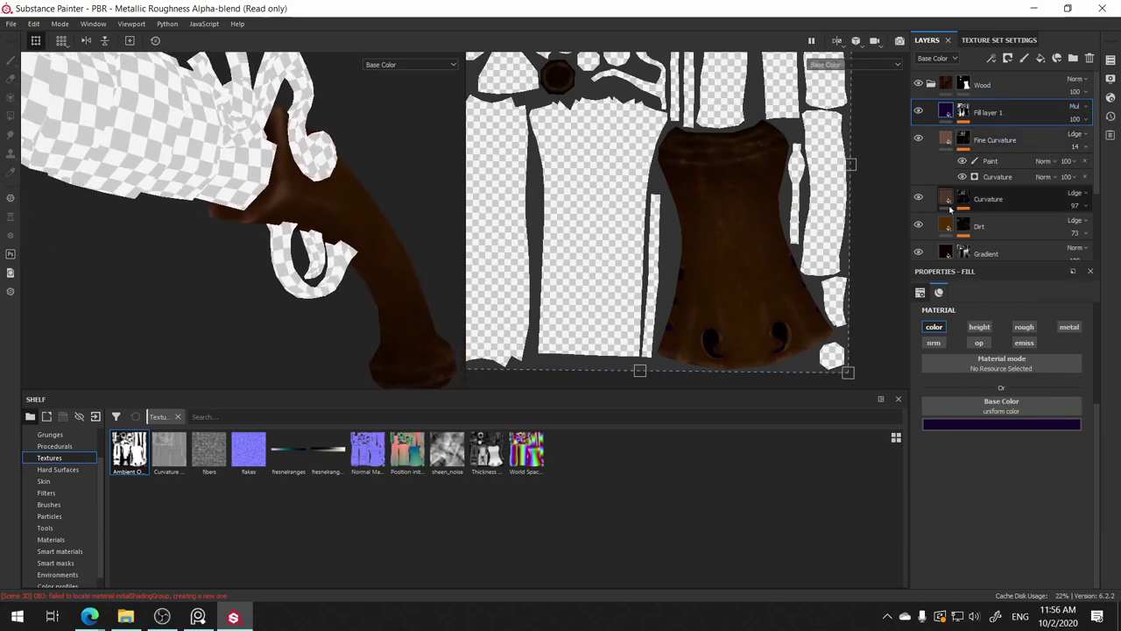
{"action": "left_click", "coordinate": [962, 112]}
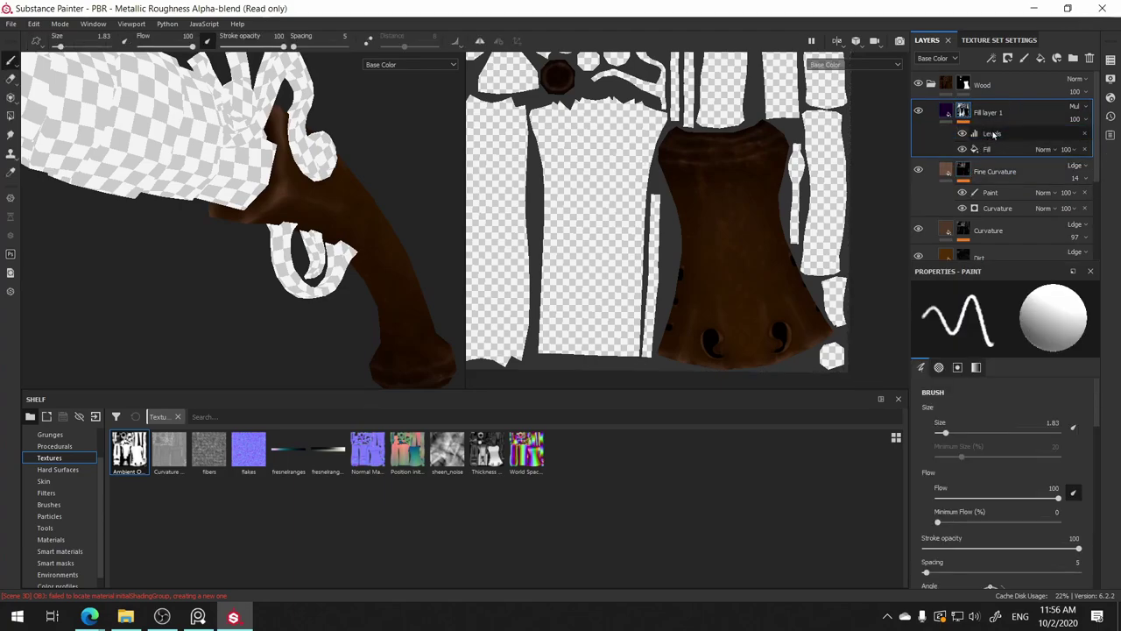
- Shift the Levels midtone on Fill layer 1's mask slightly left
{"action": "left_click", "coordinate": [991, 133]}
{"action": "left_click_drag", "start_coordinate": [1025, 330], "coordinate": [1009, 328]}
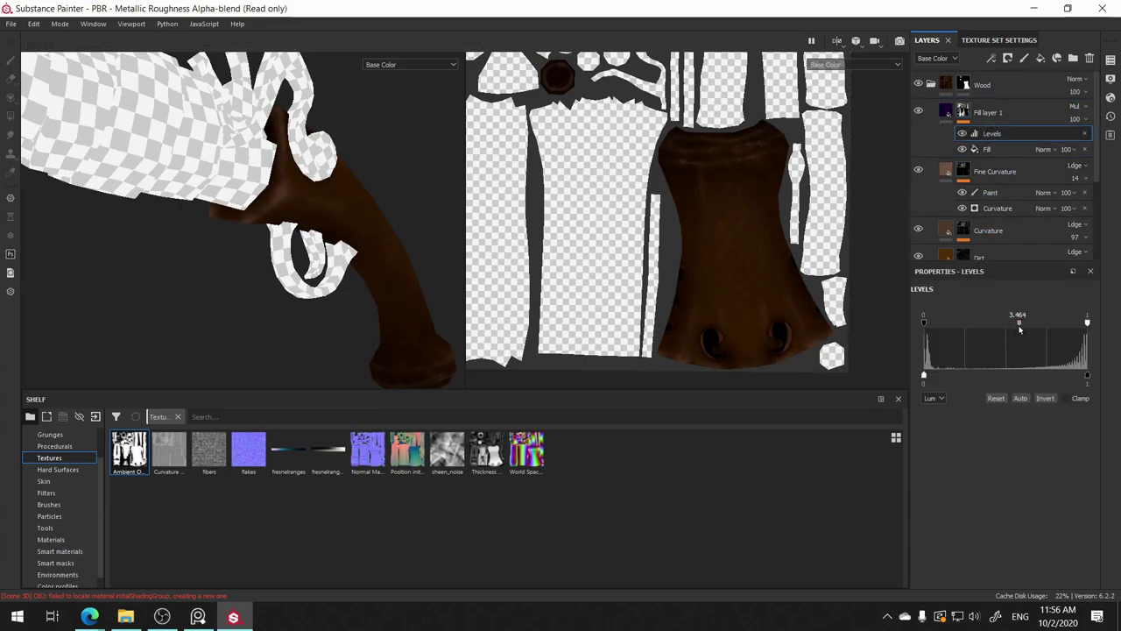
{"action": "left_click_drag", "start_coordinate": [1010, 324], "coordinate": [1026, 330]}
- Lighten the purple base colour to about 0.086, 0.000, 0.277
{"action": "left_click", "coordinate": [945, 110]}
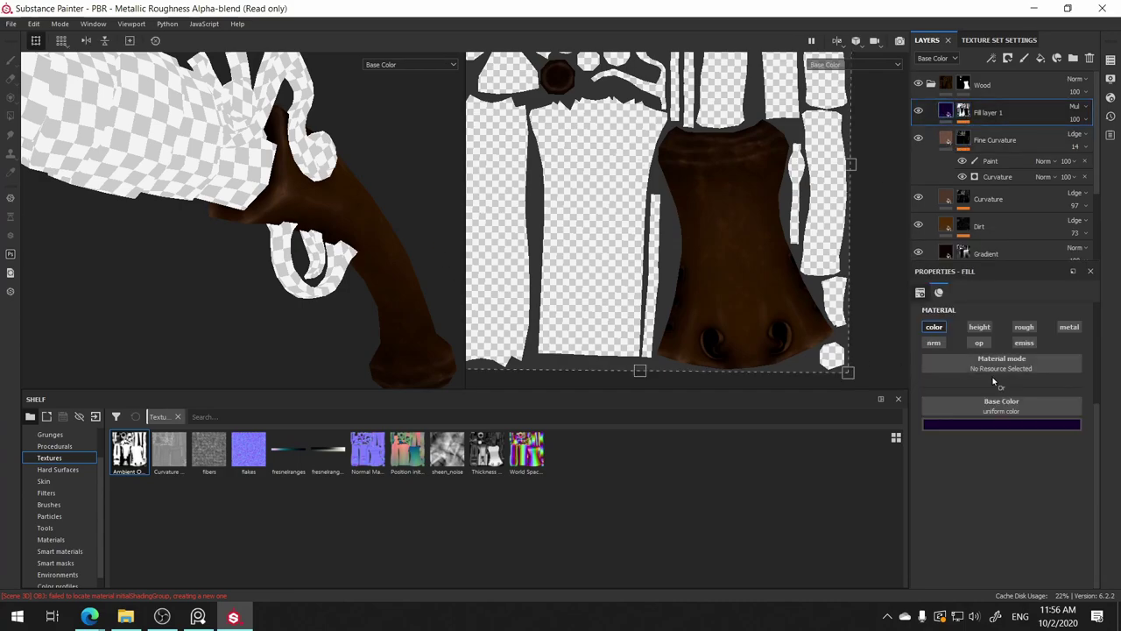
{"action": "left_click", "coordinate": [987, 423]}
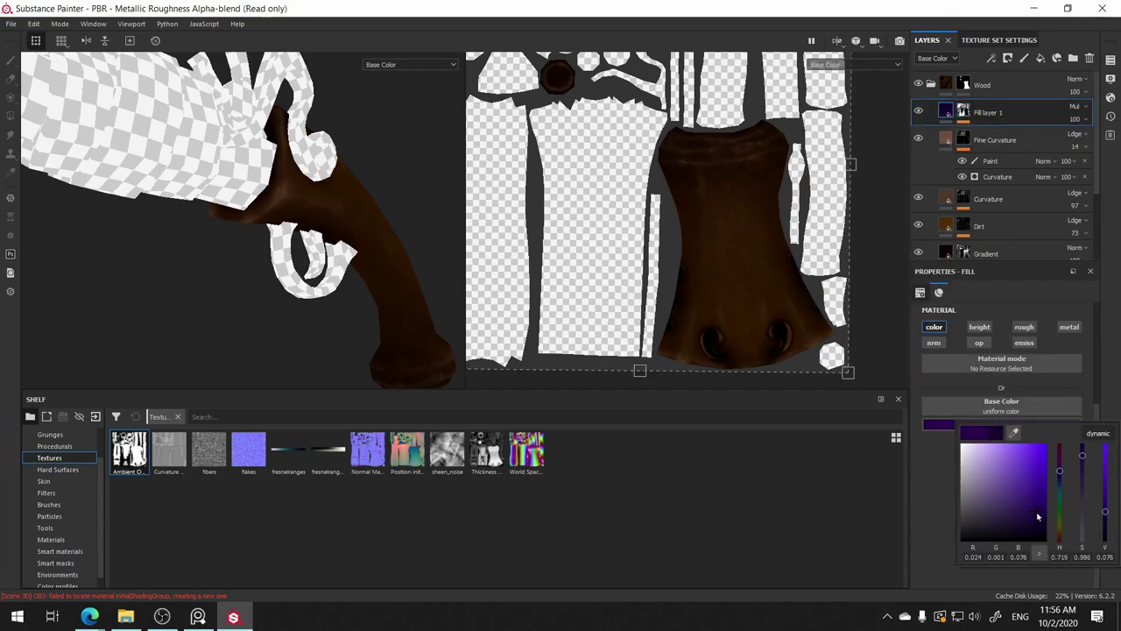
{"action": "mouse_move", "coordinate": [1038, 516]}
{"action": "left_mouse_down"}
{"action": "mouse_move", "coordinate": [1035, 484]}
{"action": "mouse_move", "coordinate": [999, 468]}
{"action": "mouse_move", "coordinate": [1034, 491]}
{"action": "mouse_move", "coordinate": [1032, 476]}
{"action": "mouse_move", "coordinate": [1046, 478]}
{"action": "mouse_move", "coordinate": [1034, 481]}
{"action": "mouse_move", "coordinate": [1056, 492]}
{"action": "left_mouse_up"}
- Return the fill layer to Normal blending with a darker near-black purple base colour
{"action": "left_click", "coordinate": [1078, 106]}
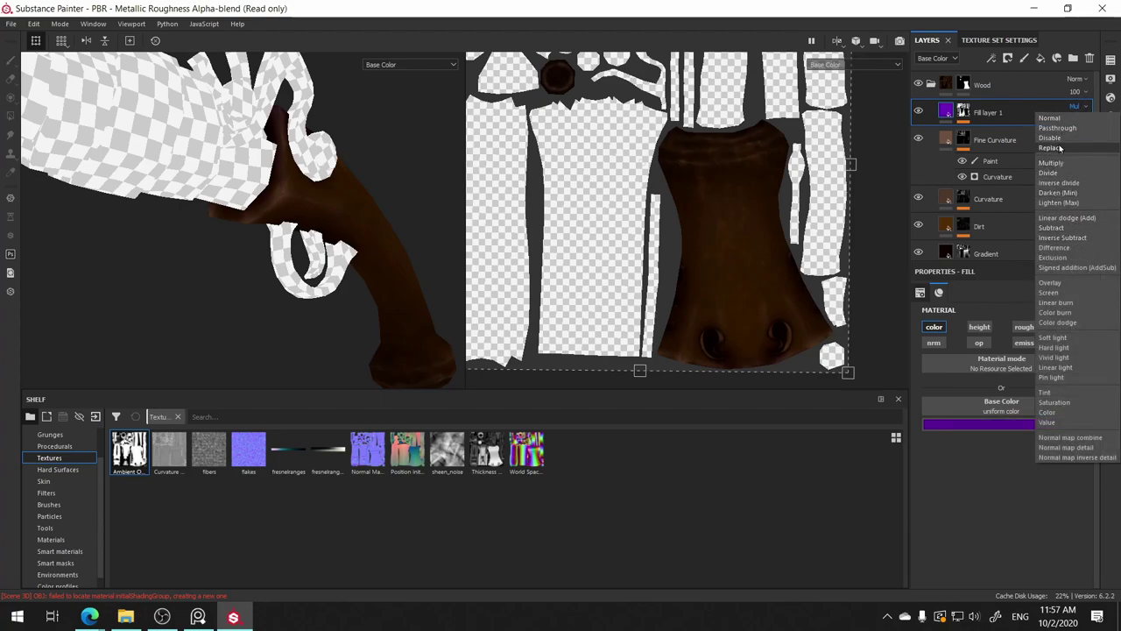
{"action": "left_click", "coordinate": [1051, 117]}
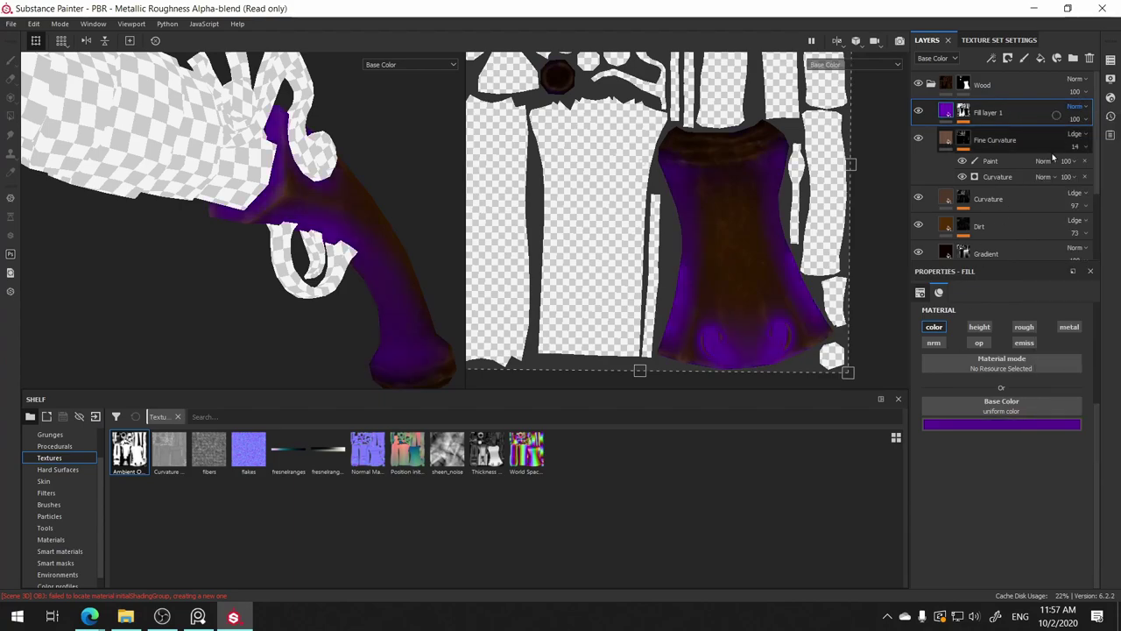
{"action": "left_click", "coordinate": [1017, 426]}
{"action": "mouse_move", "coordinate": [1026, 503]}
{"action": "left_mouse_down"}
{"action": "mouse_move", "coordinate": [1052, 516]}
{"action": "mouse_move", "coordinate": [1055, 539]}
{"action": "left_mouse_up"}
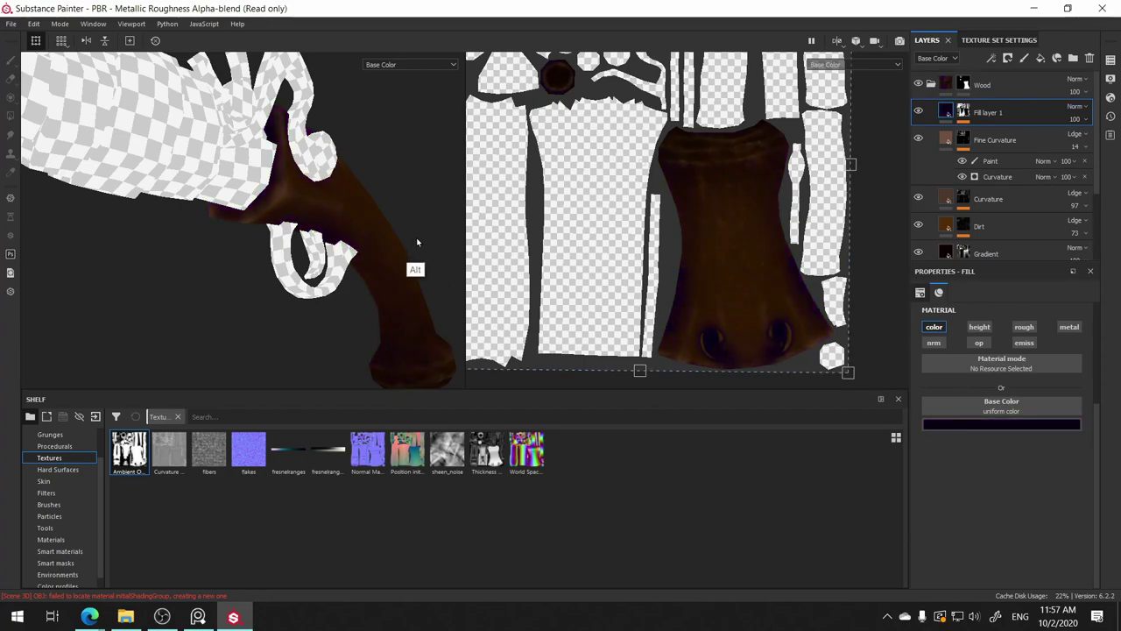
{"action": "mouse_move", "coordinate": [415, 233]}
{"action": "left_mouse_down", "text": "alt"}
{"action": "mouse_move", "coordinate": [354, 213]}
{"action": "mouse_move", "coordinate": [304, 232]}
{"action": "mouse_move", "coordinate": [393, 260]}
{"action": "mouse_move", "coordinate": [335, 245]}
{"action": "left_mouse_up", "text": "alt"}
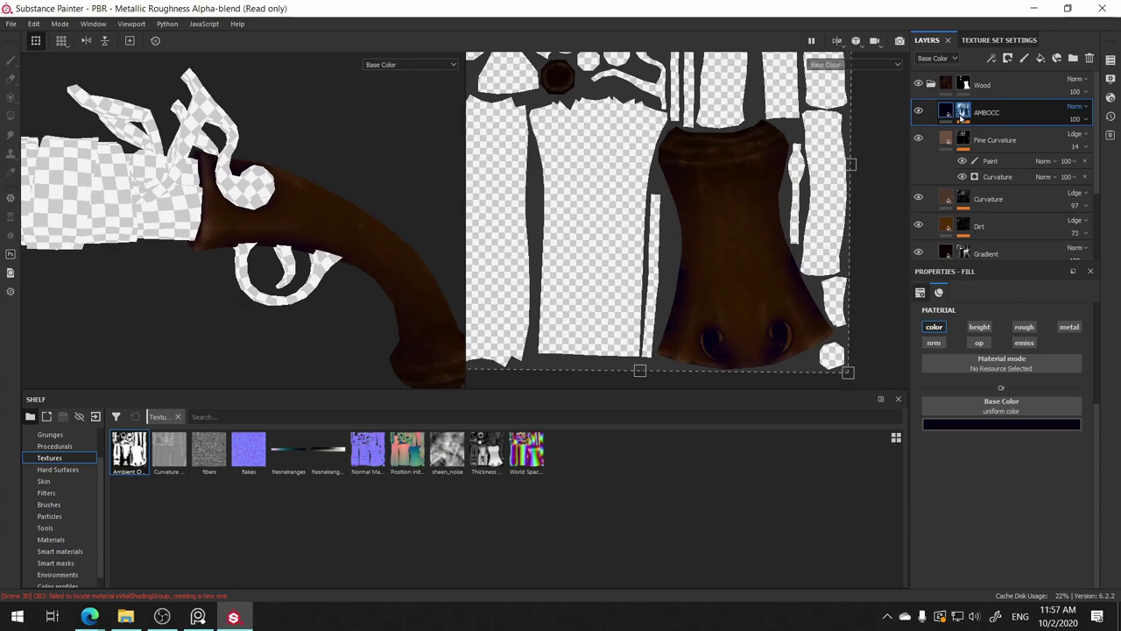
{"action": "left_click_drag", "start_coordinate": [1007, 118], "coordinate": [1003, 204]}
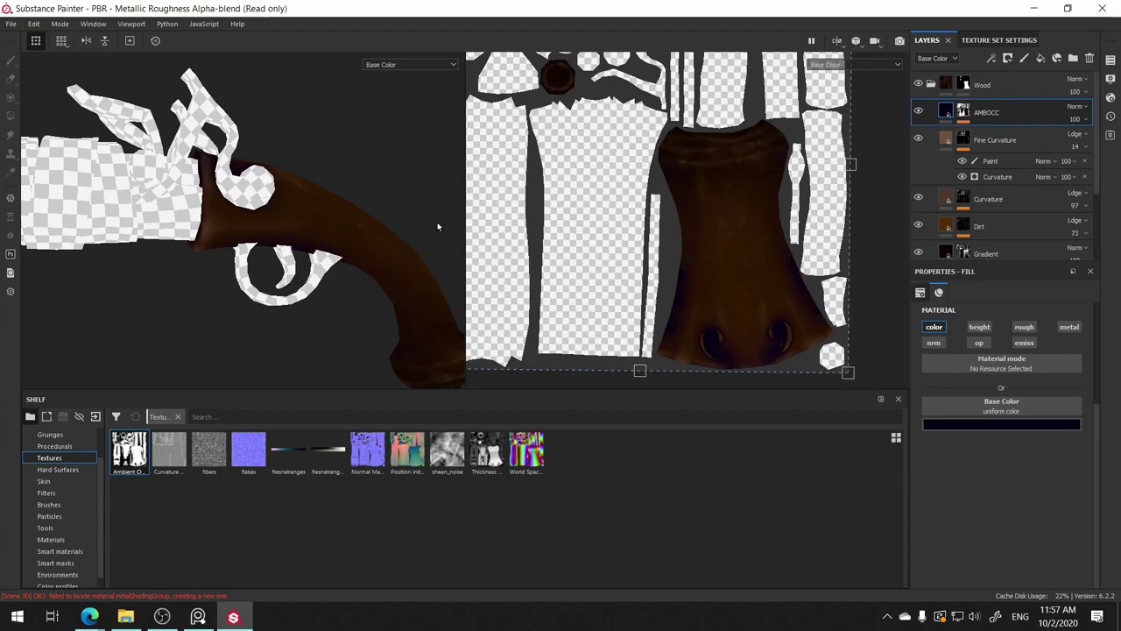
{"action": "mouse_move", "coordinate": [337, 170]}
{"action": "left_mouse_down", "text": "alt"}
{"action": "mouse_move", "coordinate": [380, 145]}
{"action": "mouse_move", "coordinate": [350, 113]}
{"action": "mouse_move", "coordinate": [377, 176]}
{"action": "mouse_move", "coordinate": [243, 240]}
{"action": "mouse_move", "coordinate": [349, 218]}
{"action": "mouse_move", "coordinate": [394, 252]}
{"action": "mouse_move", "coordinate": [421, 232]}
{"action": "left_mouse_up", "text": "alt"}
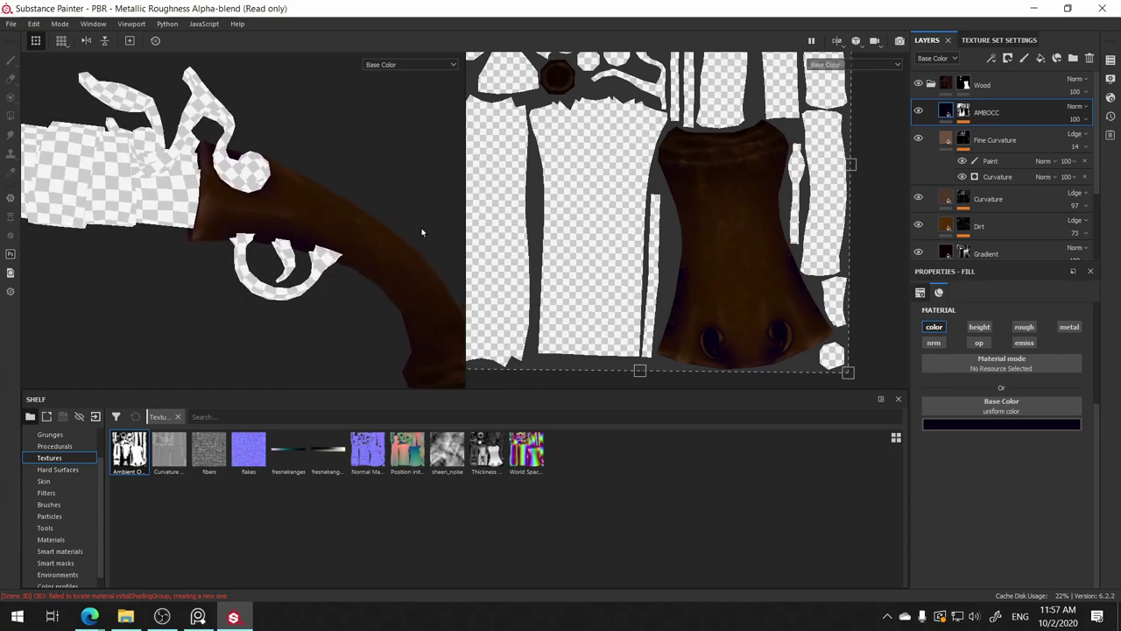
- Toggle the AMBOCC layer off and on from several angles to compare its crevice shading
{"action": "left_click", "coordinate": [965, 427]}
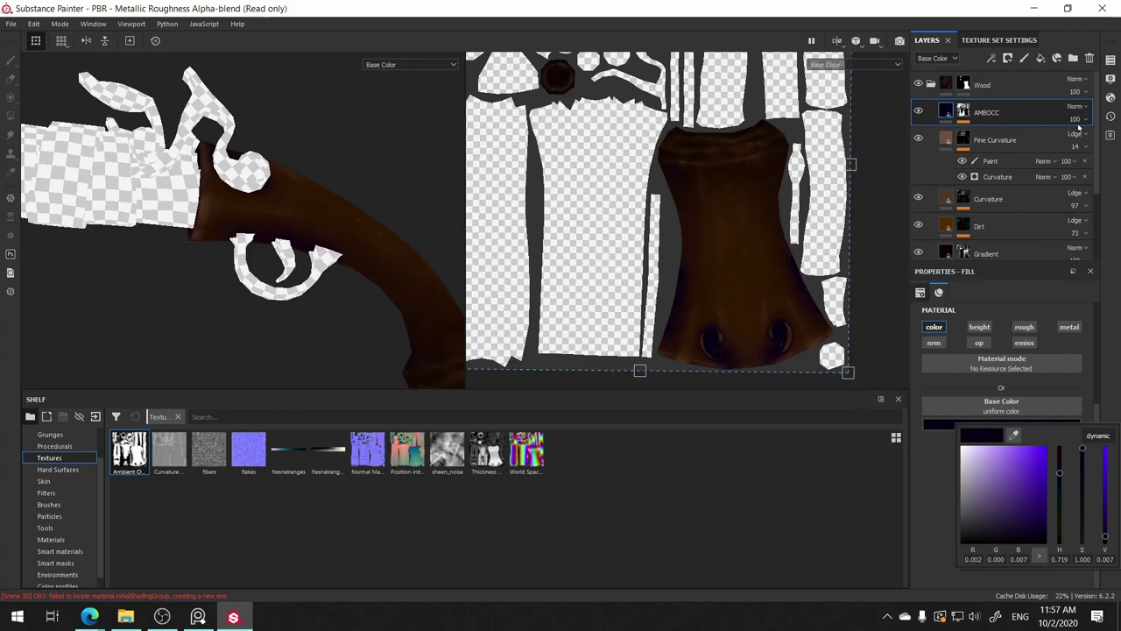
{"action": "mouse_move", "coordinate": [432, 183]}
{"action": "left_mouse_down", "text": "alt"}
{"action": "mouse_move", "coordinate": [365, 149]}
{"action": "mouse_move", "coordinate": [413, 181]}
{"action": "mouse_move", "coordinate": [279, 198]}
{"action": "mouse_move", "coordinate": [323, 158]}
{"action": "mouse_move", "coordinate": [266, 180]}
{"action": "mouse_move", "coordinate": [379, 190]}
{"action": "mouse_move", "coordinate": [473, 165]}
{"action": "mouse_move", "coordinate": [358, 231]}
{"action": "mouse_move", "coordinate": [481, 220]}
{"action": "left_mouse_up", "text": "alt"}
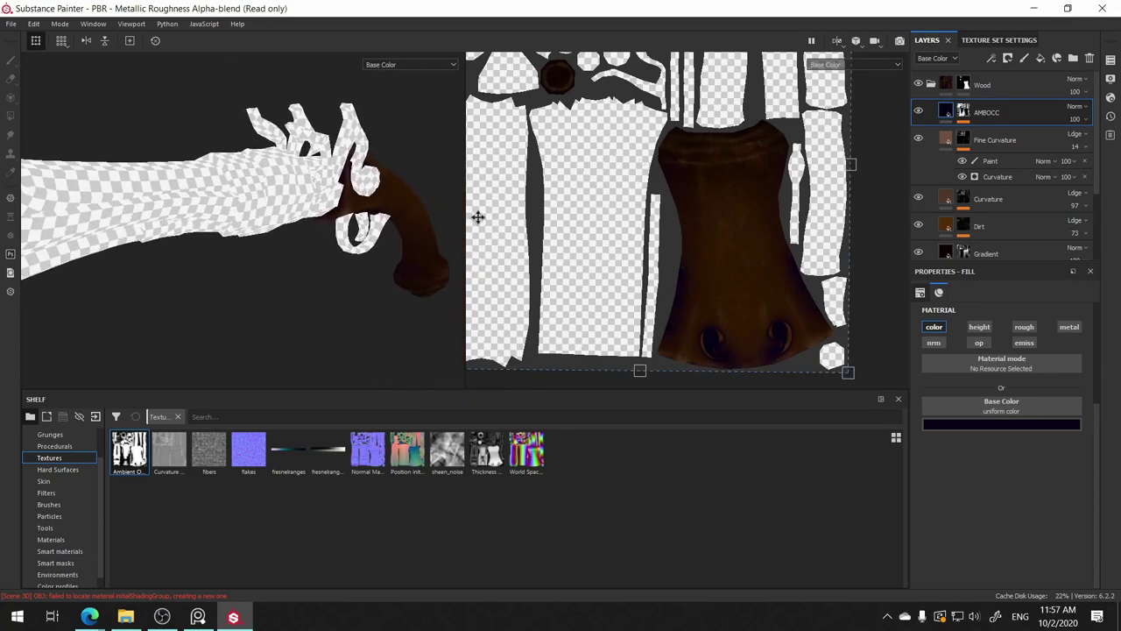
{"action": "mouse_move", "coordinate": [420, 265]}
{"action": "left_mouse_down", "text": "alt"}
{"action": "mouse_move", "coordinate": [388, 231]}
{"action": "mouse_move", "coordinate": [4, 216]}
{"action": "left_mouse_up", "text": "alt"}
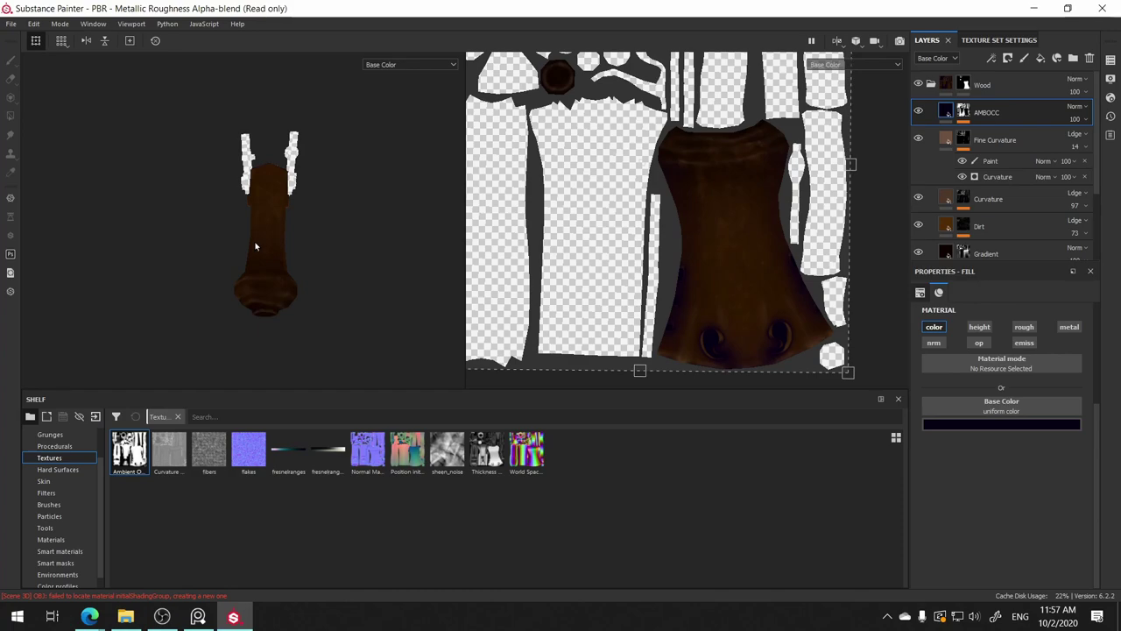
{"action": "left_click_drag", "start_coordinate": [887, 212], "coordinate": [904, 112]}
{"action": "left_click", "coordinate": [919, 112]}
{"action": "left_click", "coordinate": [919, 112]}
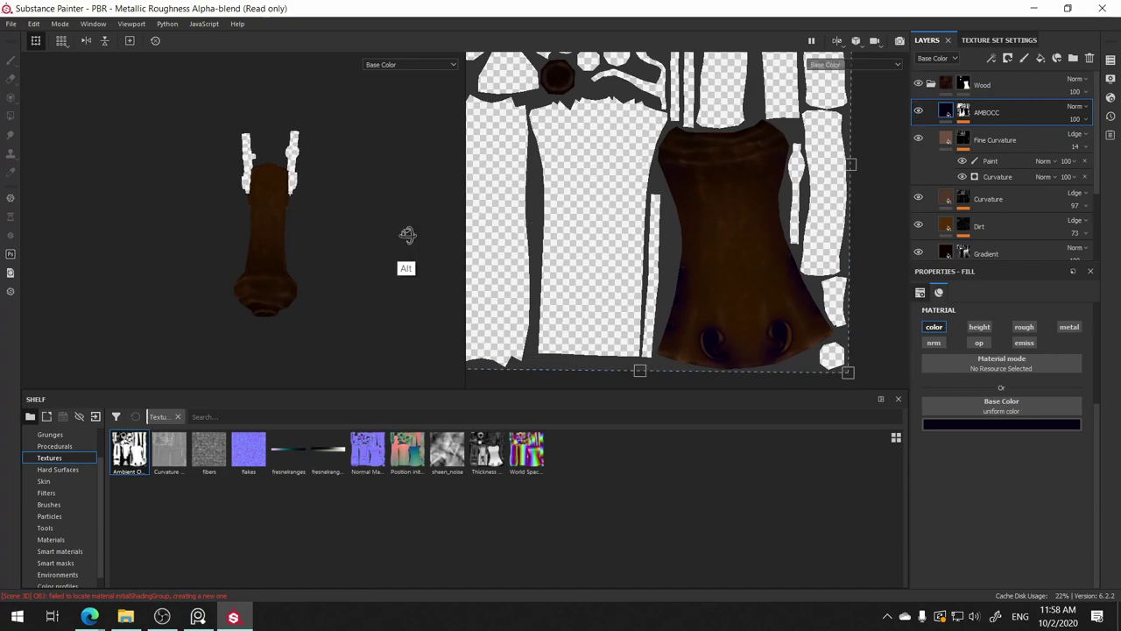
{"action": "mouse_move", "coordinate": [406, 233]}
{"action": "left_mouse_down", "text": "alt"}
{"action": "mouse_move", "coordinate": [490, 180]}
{"action": "mouse_move", "coordinate": [430, 225]}
{"action": "mouse_move", "coordinate": [440, 216]}
{"action": "left_mouse_up", "text": "alt"}
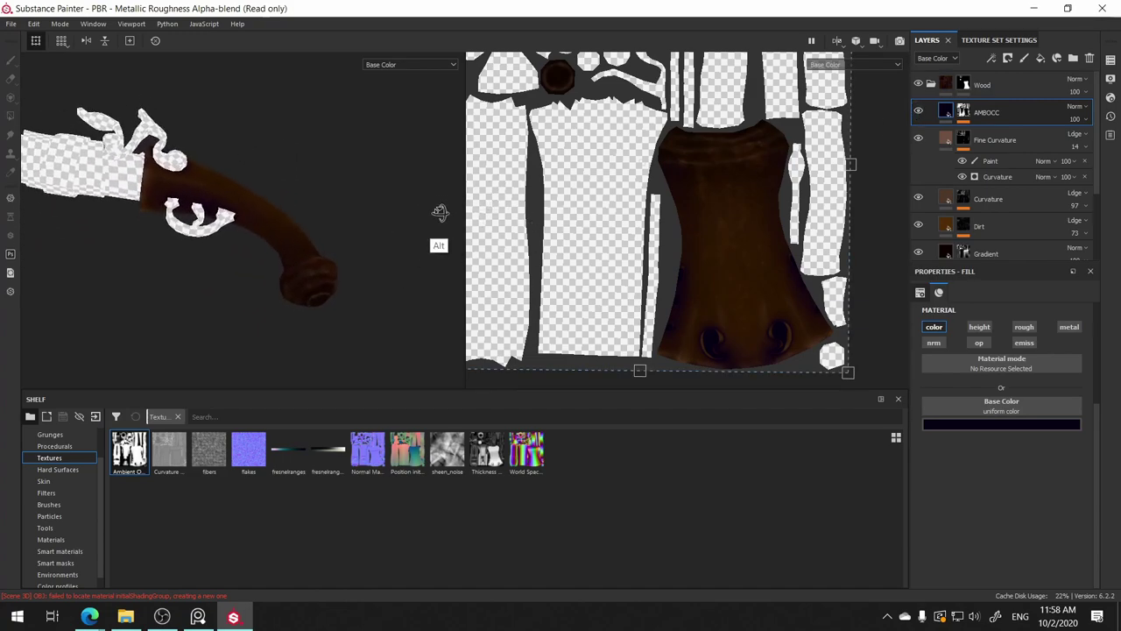
{"action": "left_click", "coordinate": [919, 112]}
{"action": "left_click", "coordinate": [918, 112]}
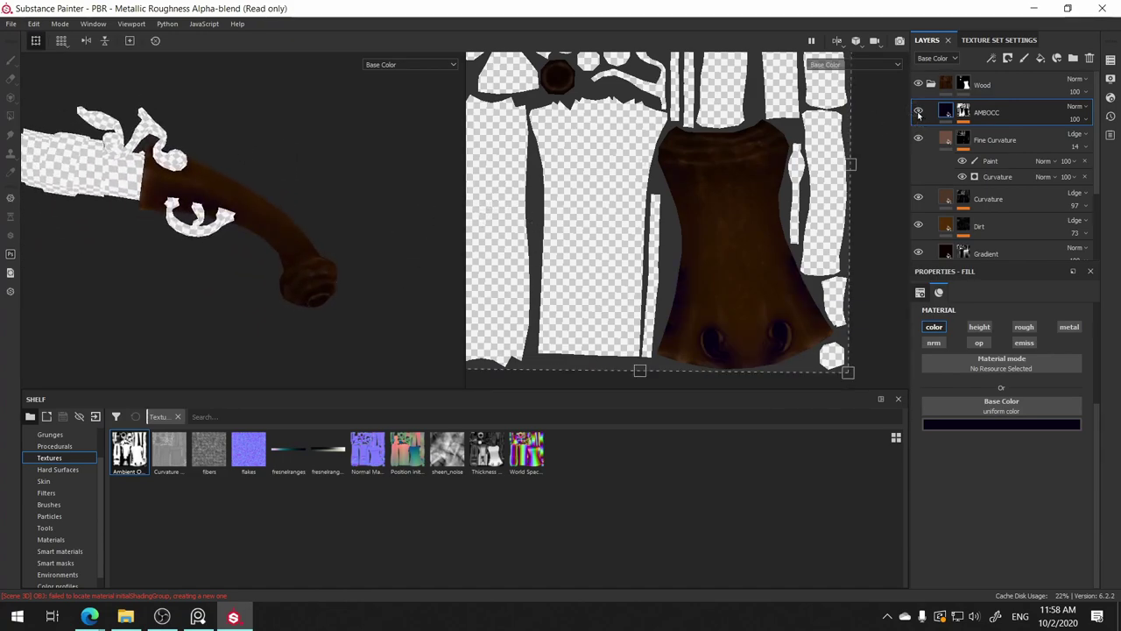
{"action": "left_click", "coordinate": [918, 112]}
{"action": "left_click", "coordinate": [918, 112]}
{"action": "left_click_drag", "start_coordinate": [455, 201], "coordinate": [458, 243], "text": "alt"}
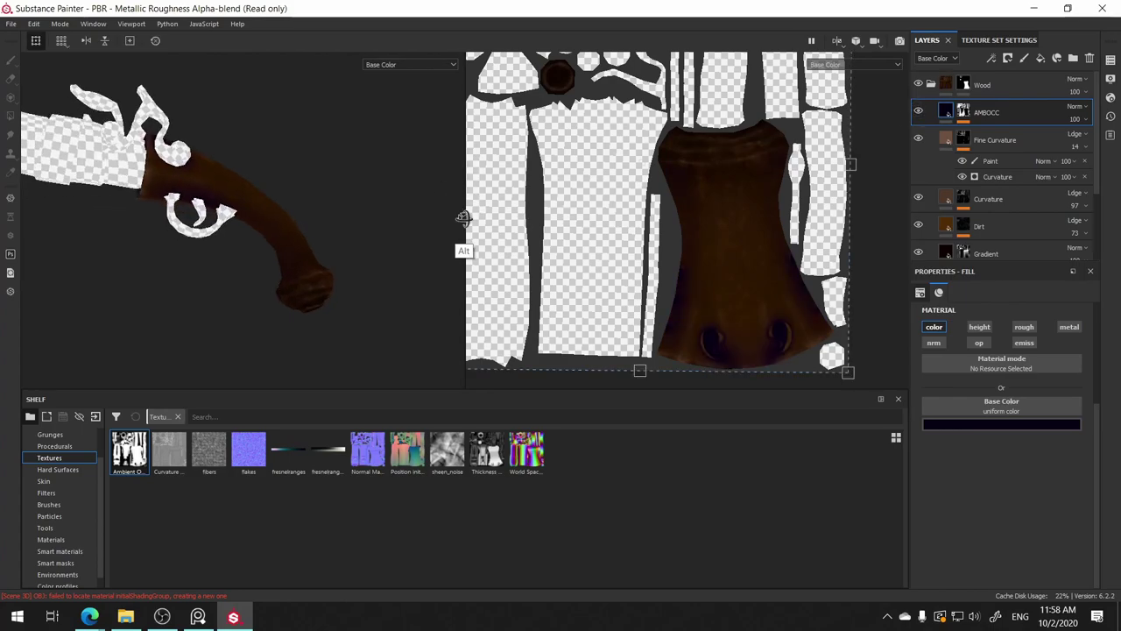
- Drag the Levels midtone on AMBOCC's mask to 11.5, widening the occlusion shading
{"action": "left_click", "coordinate": [963, 112]}
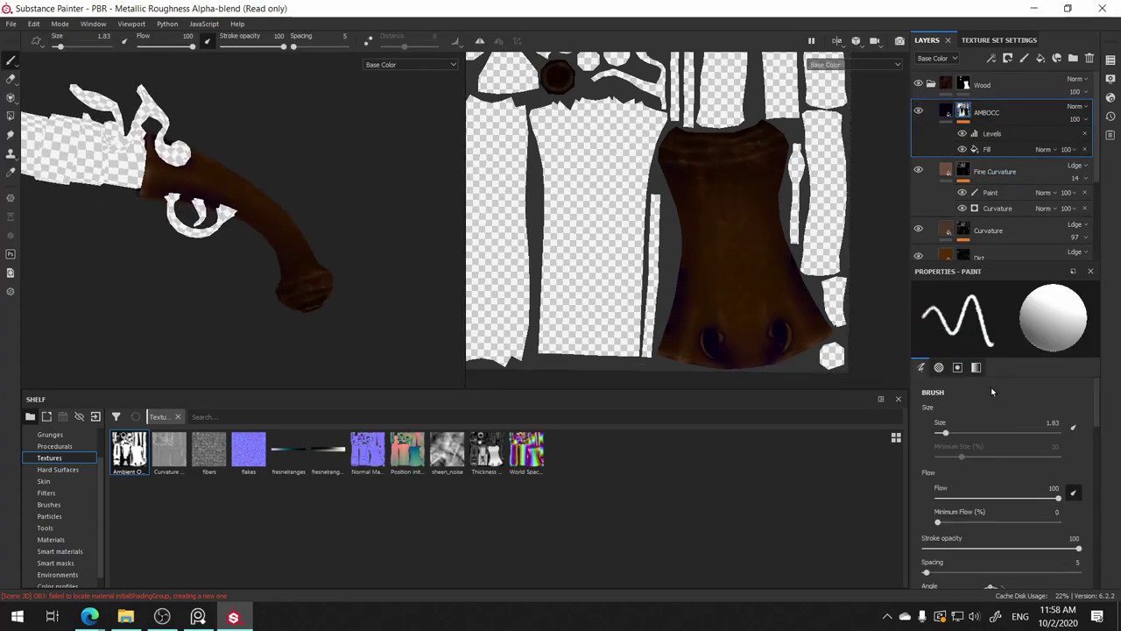
{"action": "left_click", "coordinate": [992, 133]}
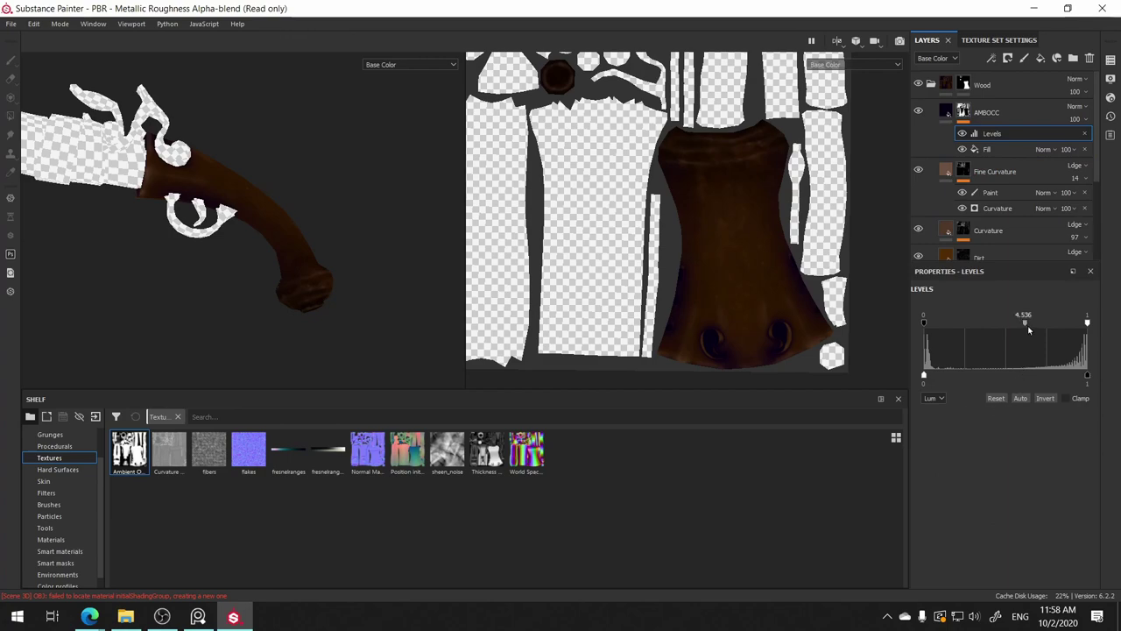
{"action": "mouse_move", "coordinate": [1013, 326]}
{"action": "left_mouse_down"}
{"action": "mouse_move", "coordinate": [992, 325]}
{"action": "mouse_move", "coordinate": [1062, 326]}
{"action": "left_mouse_up"}
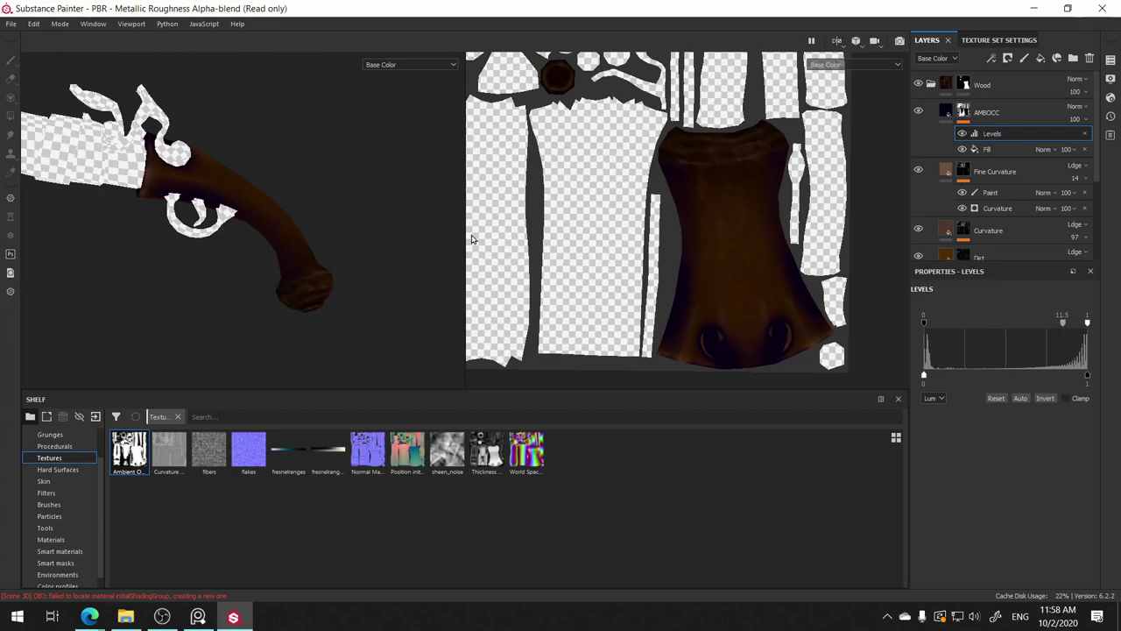
{"action": "mouse_move", "coordinate": [399, 199]}
{"action": "left_mouse_down", "text": "alt"}
{"action": "mouse_move", "coordinate": [352, 212]}
{"action": "mouse_move", "coordinate": [301, 278]}
{"action": "mouse_move", "coordinate": [293, 190]}
{"action": "mouse_move", "coordinate": [395, 138]}
{"action": "mouse_move", "coordinate": [331, 183]}
{"action": "mouse_move", "coordinate": [421, 138]}
{"action": "left_mouse_up", "text": "alt"}
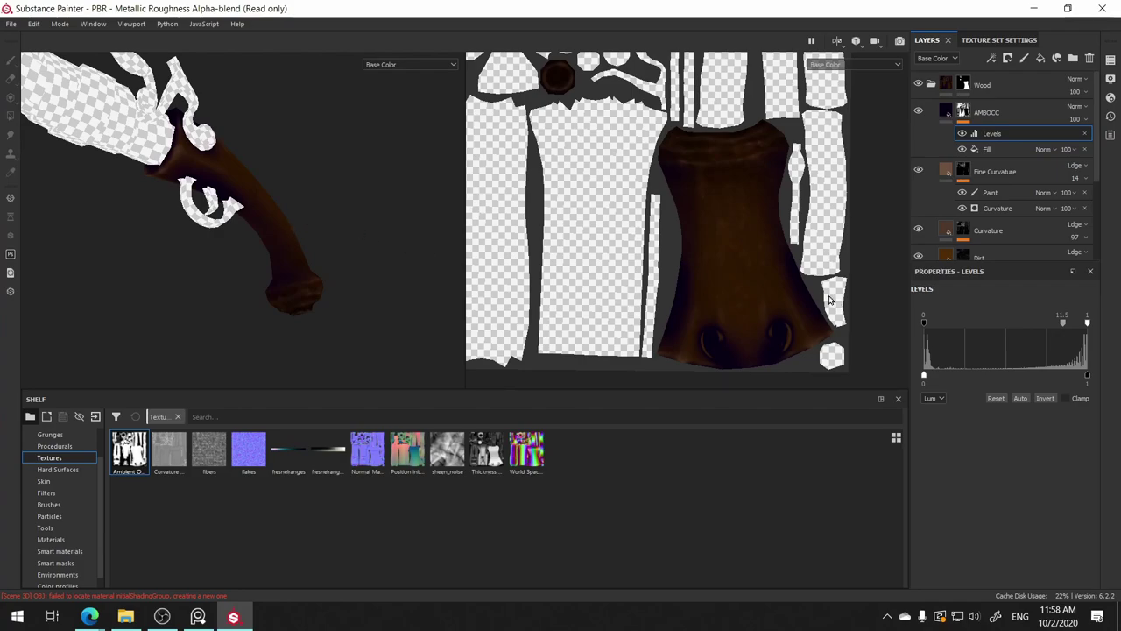
{"action": "mouse_move", "coordinate": [303, 176]}
{"action": "left_mouse_down", "text": "alt"}
{"action": "mouse_move", "coordinate": [289, 170]}
{"action": "mouse_move", "coordinate": [310, 142]}
{"action": "left_mouse_up", "text": "alt"}
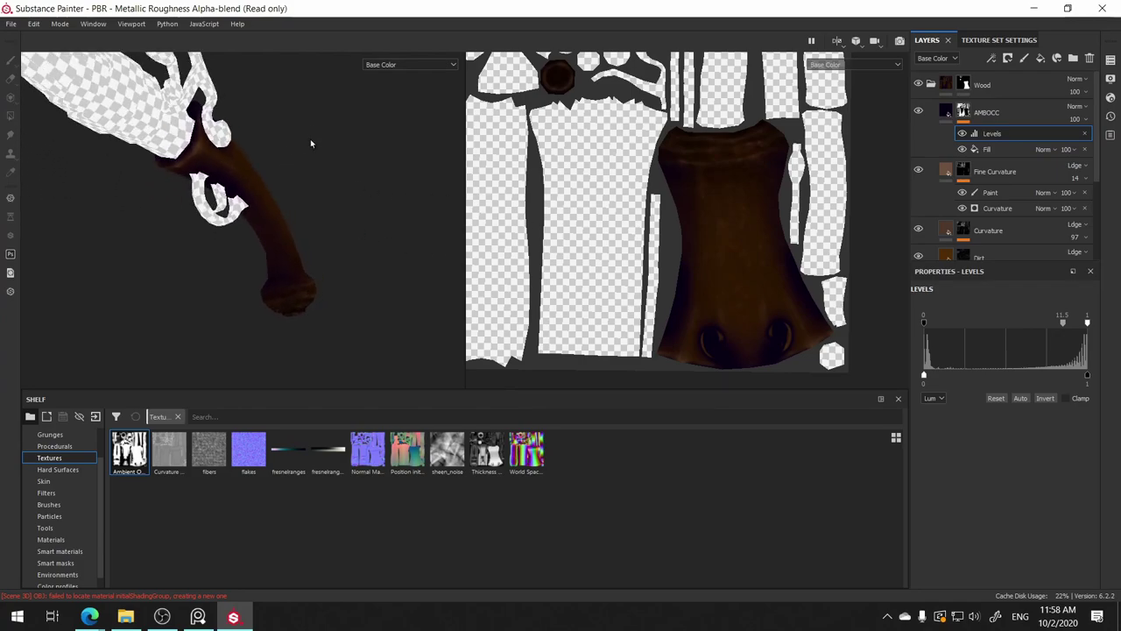
- Set the AMBOCC fill's base colour to a near-black purple (about 0.001, 0.000, 0.004)
{"action": "left_click", "coordinate": [946, 110]}
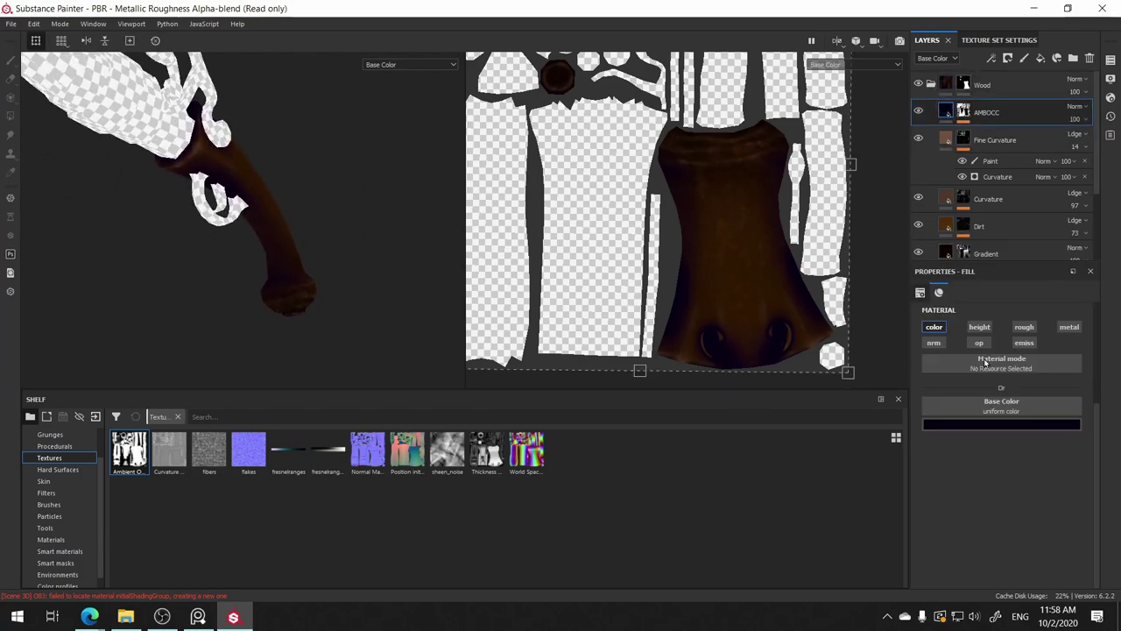
{"action": "left_click", "coordinate": [1027, 423]}
{"action": "left_click_drag", "start_coordinate": [1047, 518], "coordinate": [1047, 537]}
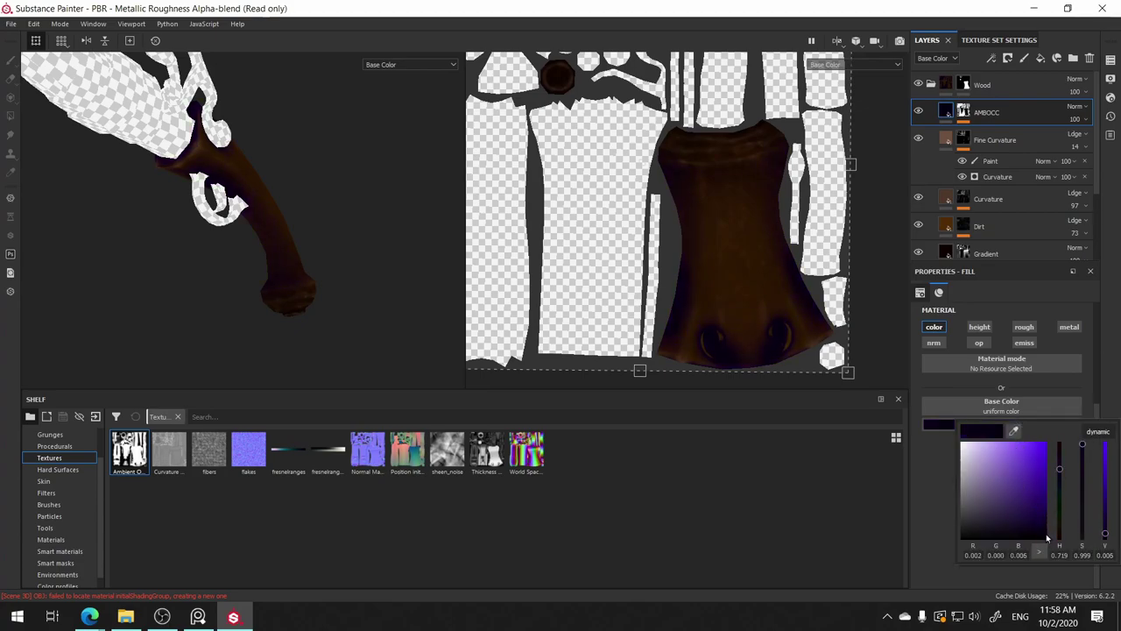
{"action": "mouse_move", "coordinate": [368, 170]}
{"action": "left_mouse_down", "text": "alt"}
{"action": "mouse_move", "coordinate": [355, 161]}
{"action": "mouse_move", "coordinate": [353, 180]}
{"action": "mouse_move", "coordinate": [401, 149]}
{"action": "mouse_move", "coordinate": [415, 155]}
{"action": "left_mouse_up", "text": "alt"}
{"action": "left_click", "coordinate": [1021, 424]}
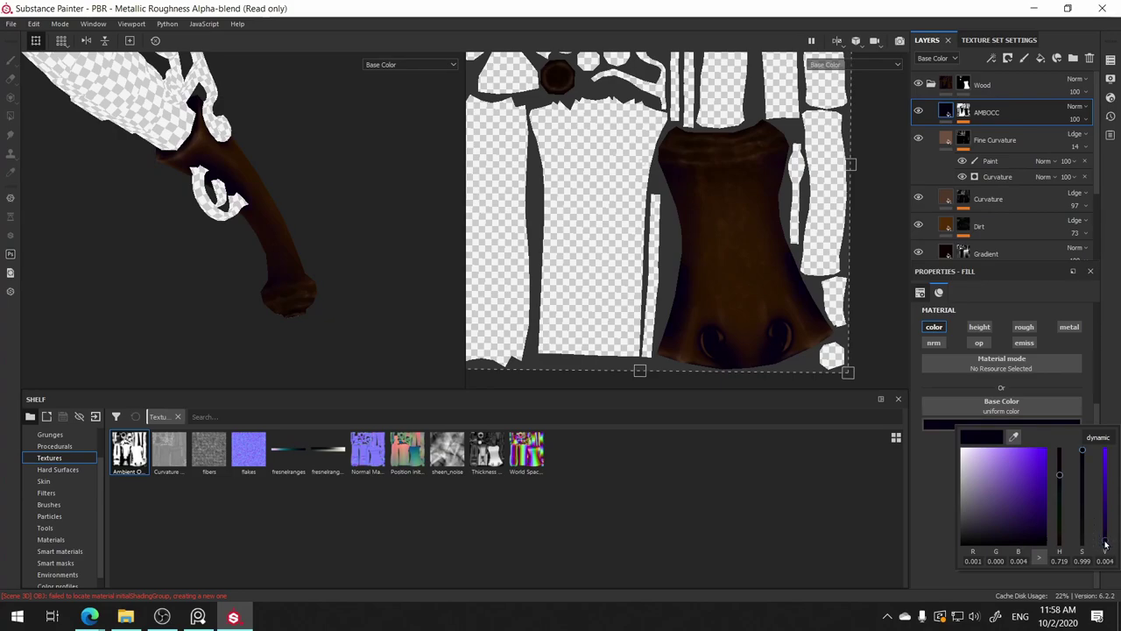
{"action": "mouse_move", "coordinate": [342, 243]}
{"action": "left_mouse_down", "text": "alt"}
{"action": "mouse_move", "coordinate": [100, 233]}
{"action": "mouse_move", "coordinate": [360, 243]}
{"action": "mouse_move", "coordinate": [300, 193]}
{"action": "mouse_move", "coordinate": [371, 214]}
{"action": "mouse_move", "coordinate": [362, 224]}
{"action": "left_mouse_up", "text": "alt"}
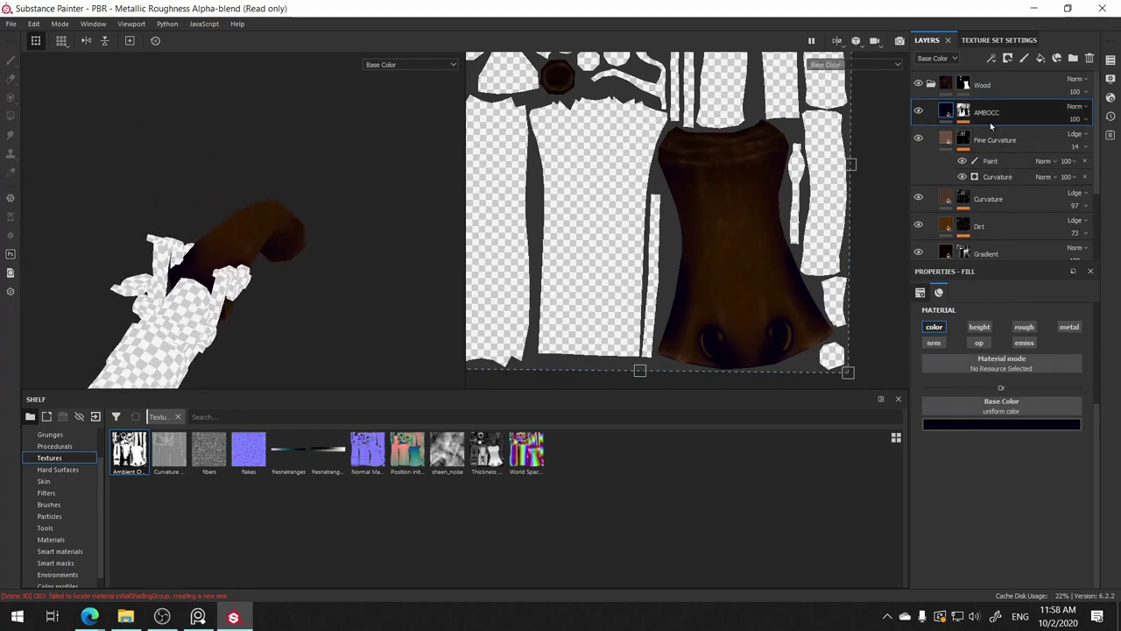
- Lower the Levels midpoint on the AMBOCC mask from 11.5 to 8.071
{"action": "left_click", "coordinate": [962, 111]}
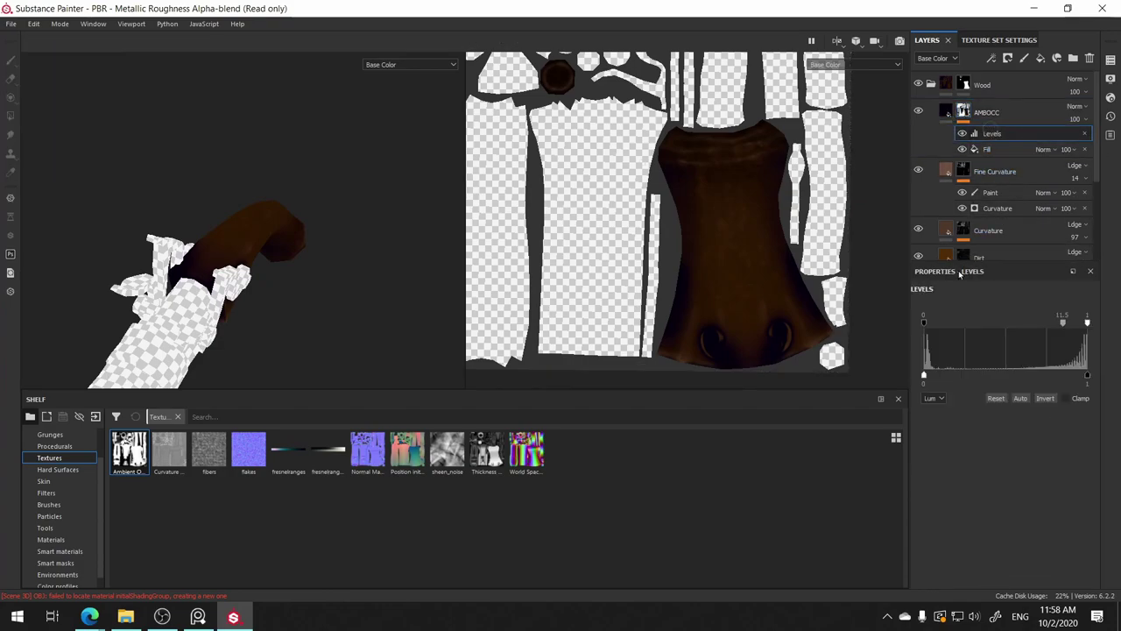
{"action": "left_click", "coordinate": [992, 133]}
{"action": "left_click_drag", "start_coordinate": [1046, 324], "coordinate": [1043, 324]}
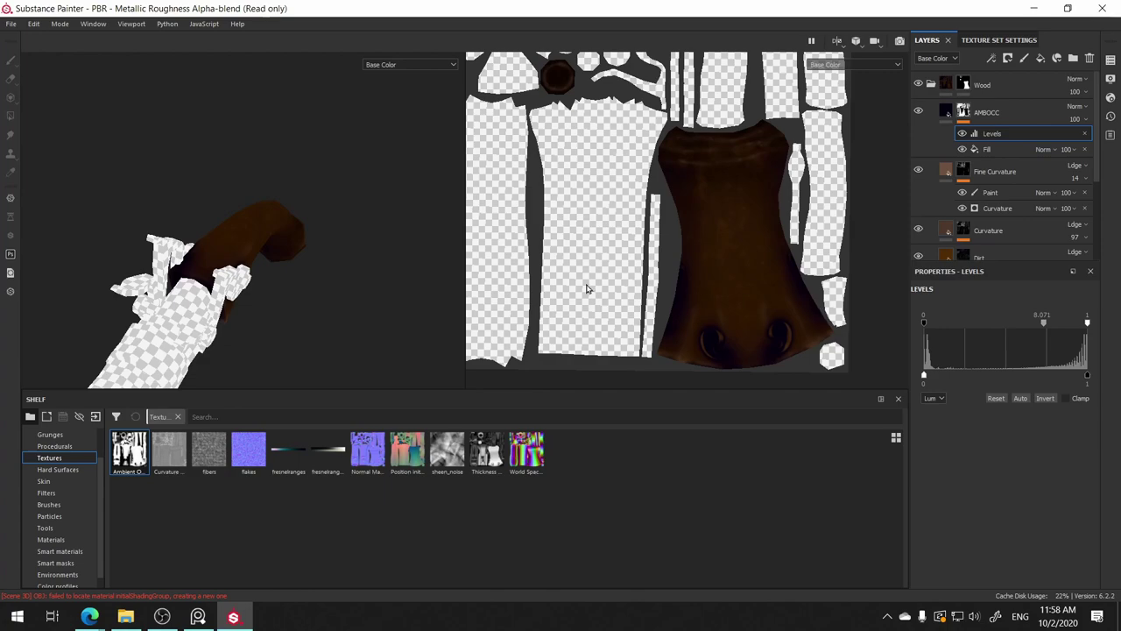
{"action": "mouse_move", "coordinate": [405, 302]}
{"action": "left_mouse_down", "text": "alt"}
{"action": "mouse_move", "coordinate": [347, 248]}
{"action": "mouse_move", "coordinate": [338, 155]}
{"action": "mouse_move", "coordinate": [357, 171]}
{"action": "mouse_move", "coordinate": [332, 245]}
{"action": "mouse_move", "coordinate": [377, 117]}
{"action": "mouse_move", "coordinate": [326, 208]}
{"action": "mouse_move", "coordinate": [336, 210]}
{"action": "left_mouse_up", "text": "alt"}
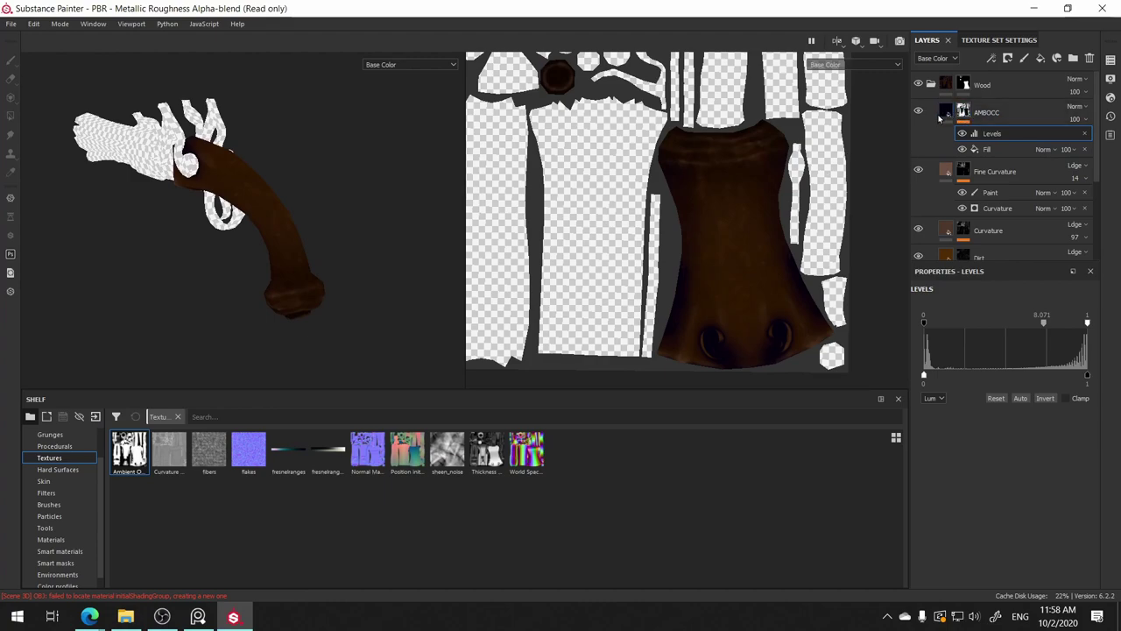
{"action": "left_click", "coordinate": [945, 110]}
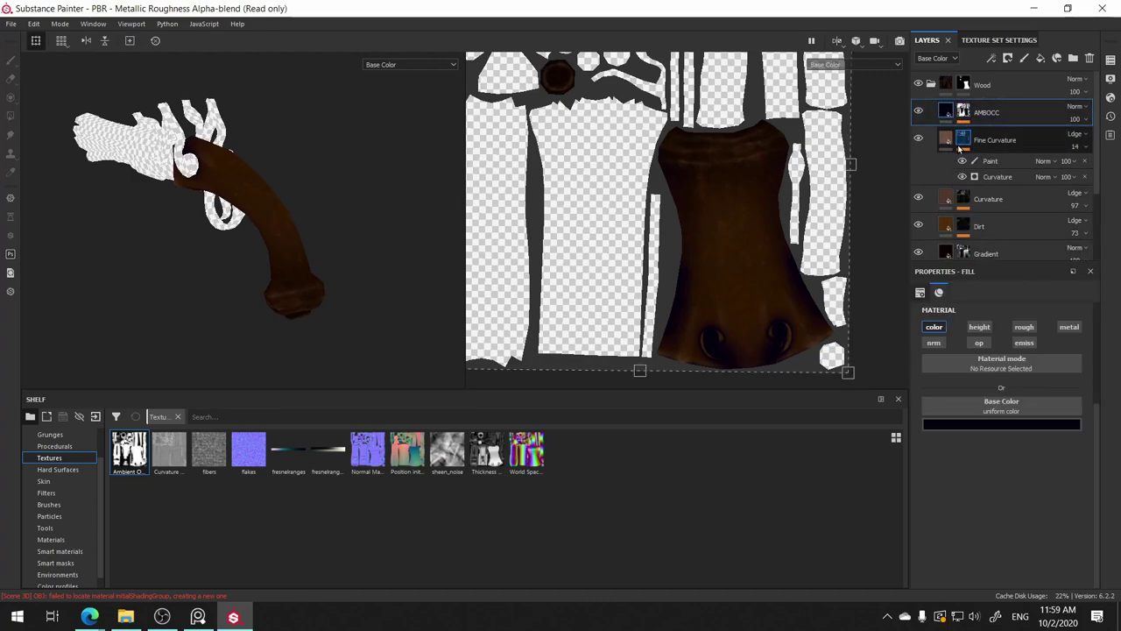
- Move AMBOCC below Fine Curvature and Curvature so it sits directly above Dirt
{"action": "left_click", "coordinate": [959, 146]}
{"action": "left_click", "coordinate": [950, 140]}
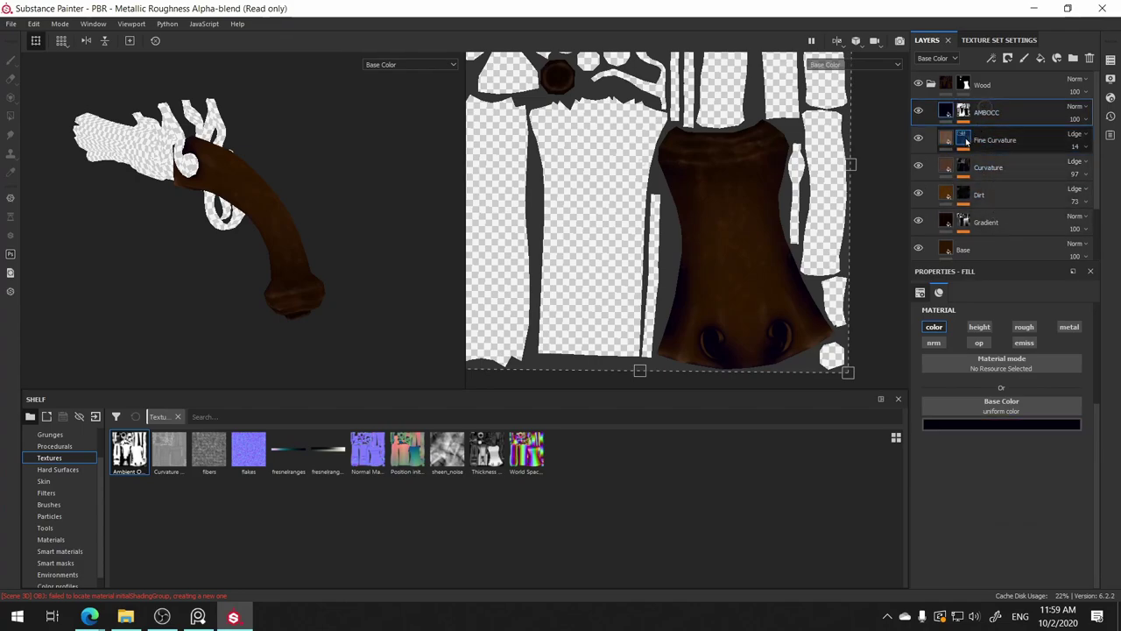
{"action": "left_click_drag", "start_coordinate": [986, 114], "coordinate": [996, 175]}
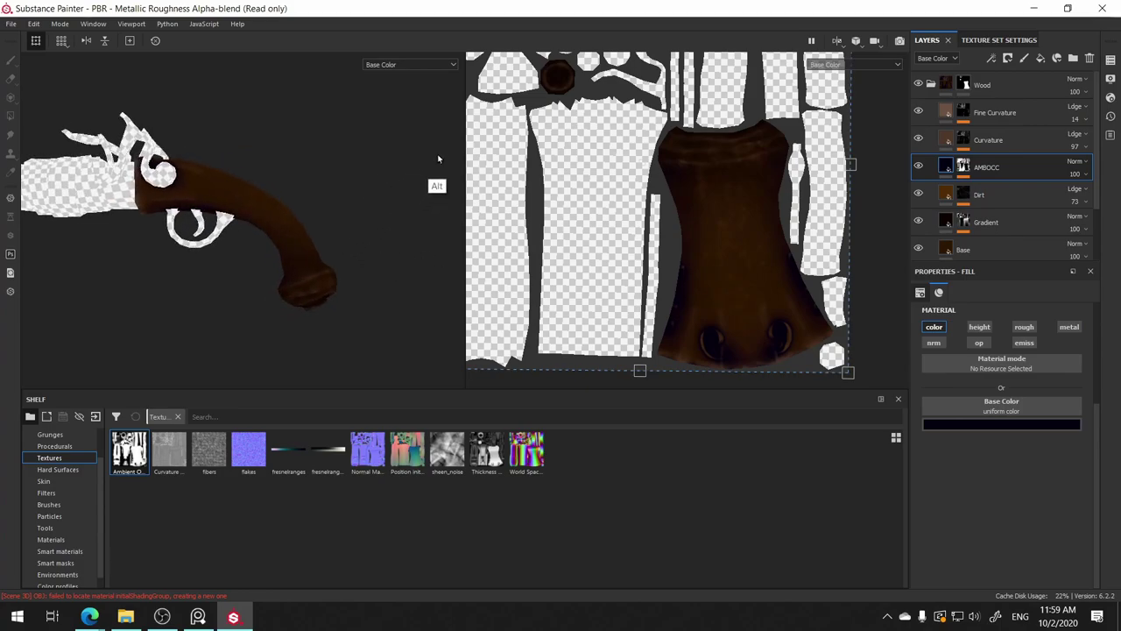
{"action": "left_click_drag", "start_coordinate": [350, 220], "coordinate": [450, 188], "text": "alt"}
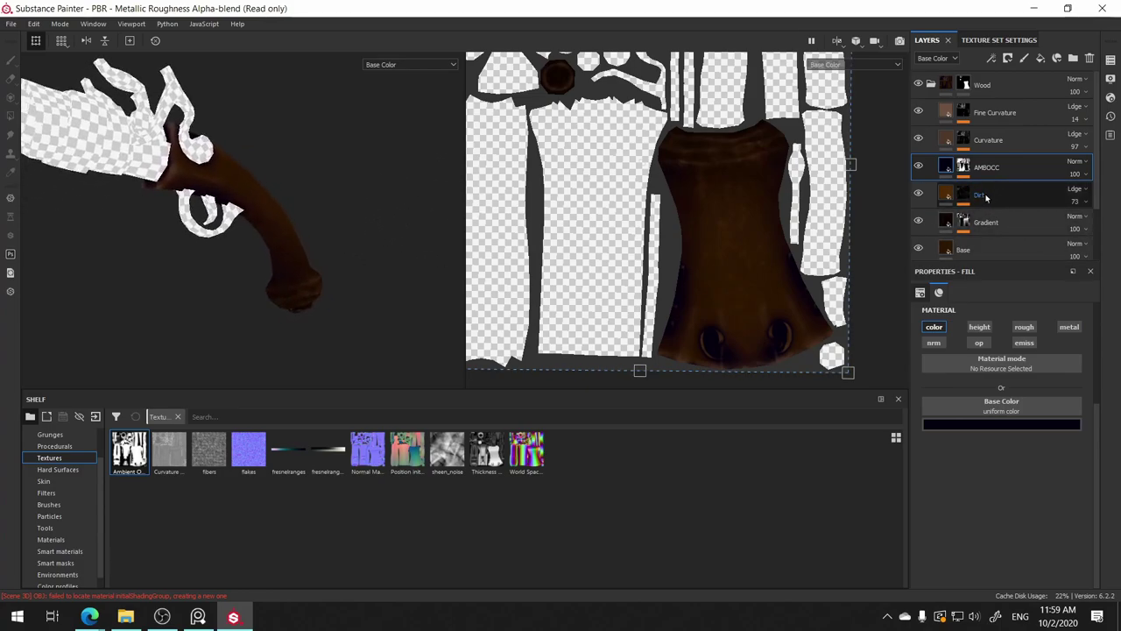
{"action": "left_click", "coordinate": [1018, 193]}
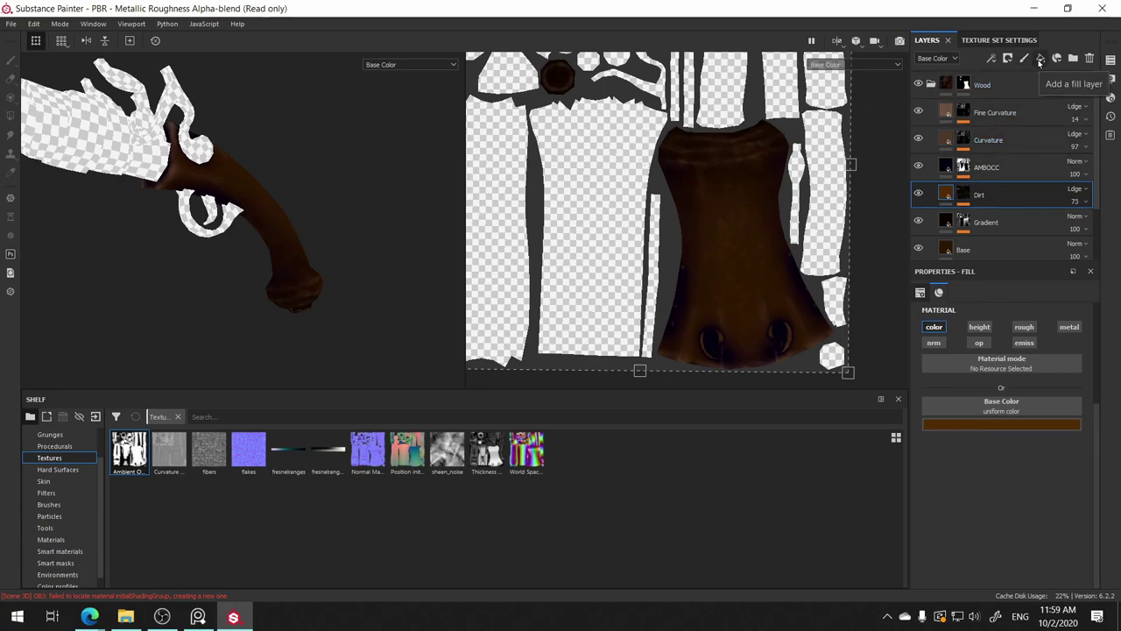
- Add a new Fill layer 1 above Dirt using only the colour channel
{"action": "left_click", "coordinate": [1040, 59]}
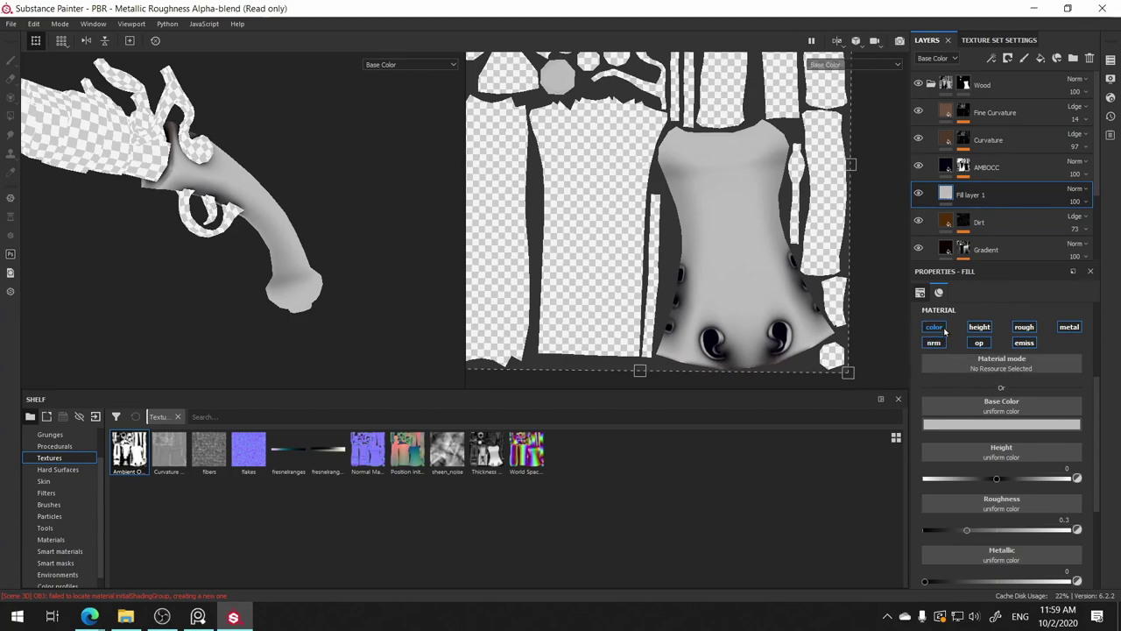
{"action": "left_click", "coordinate": [933, 327]}
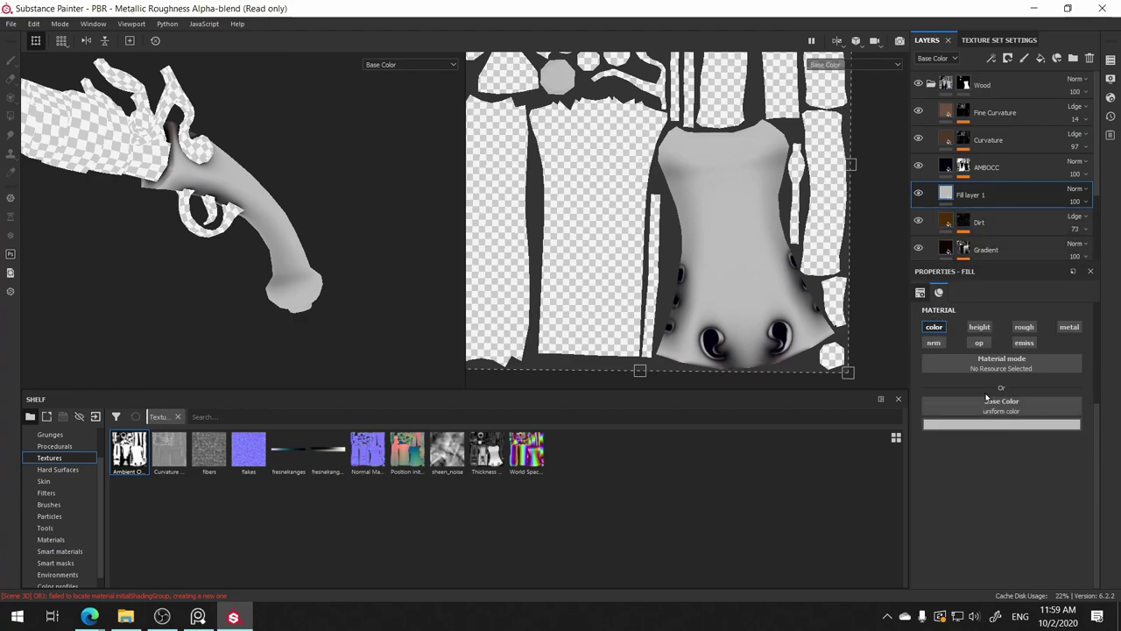
{"action": "middle_click", "coordinate": [948, 194]}
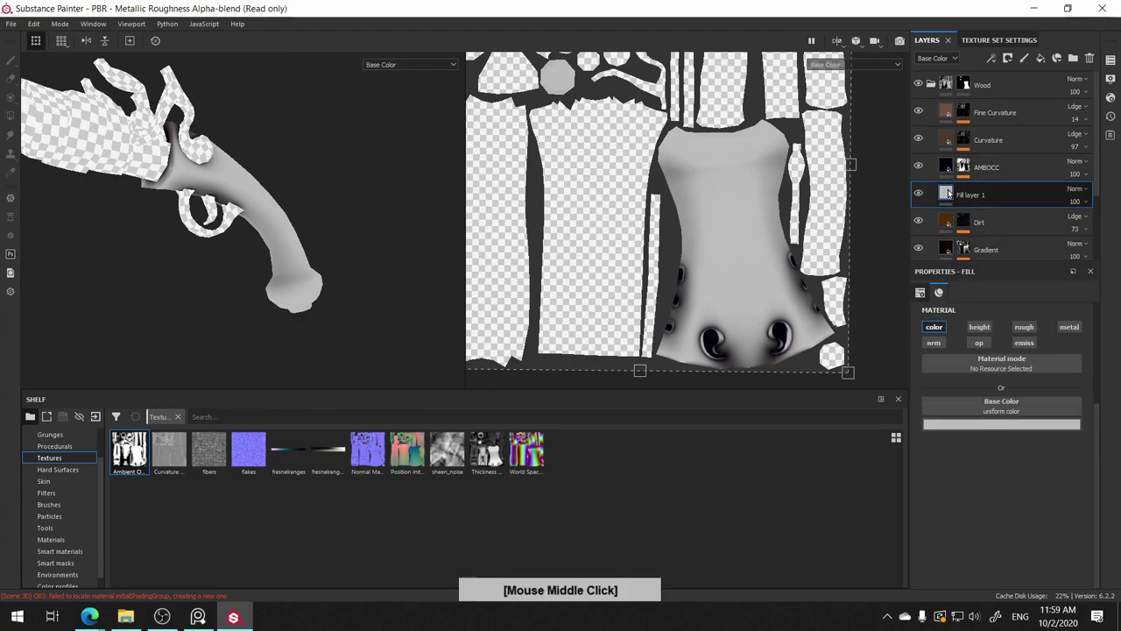
- Give Fill layer 1 a black mask with a 0.5 grayscale fill effect
{"action": "right_click", "coordinate": [948, 194]}
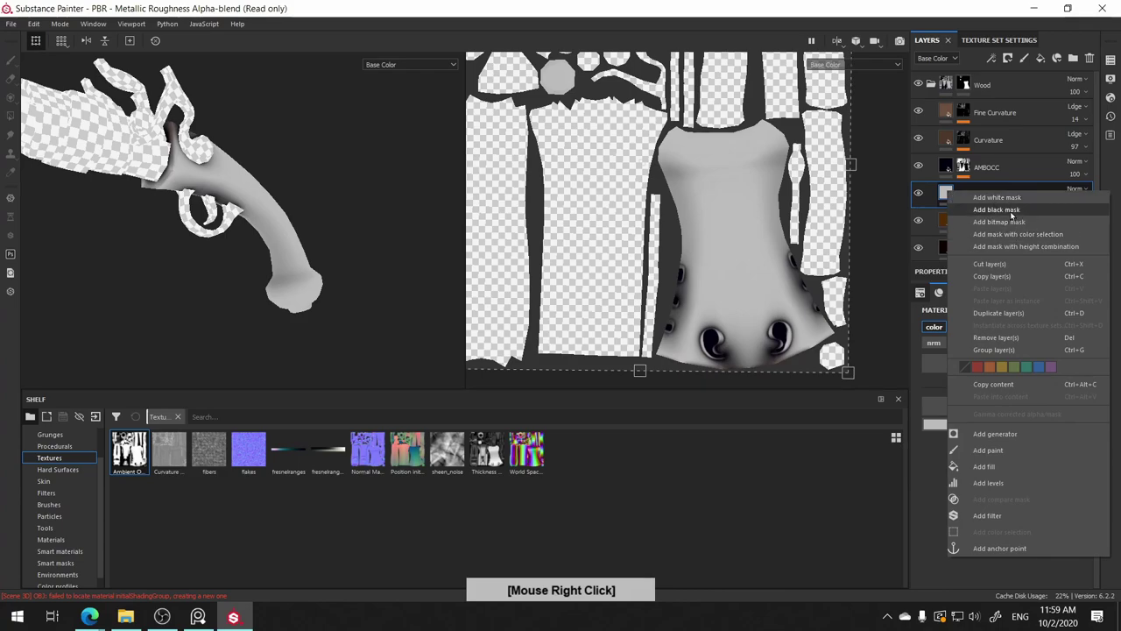
{"action": "left_click", "coordinate": [1012, 212]}
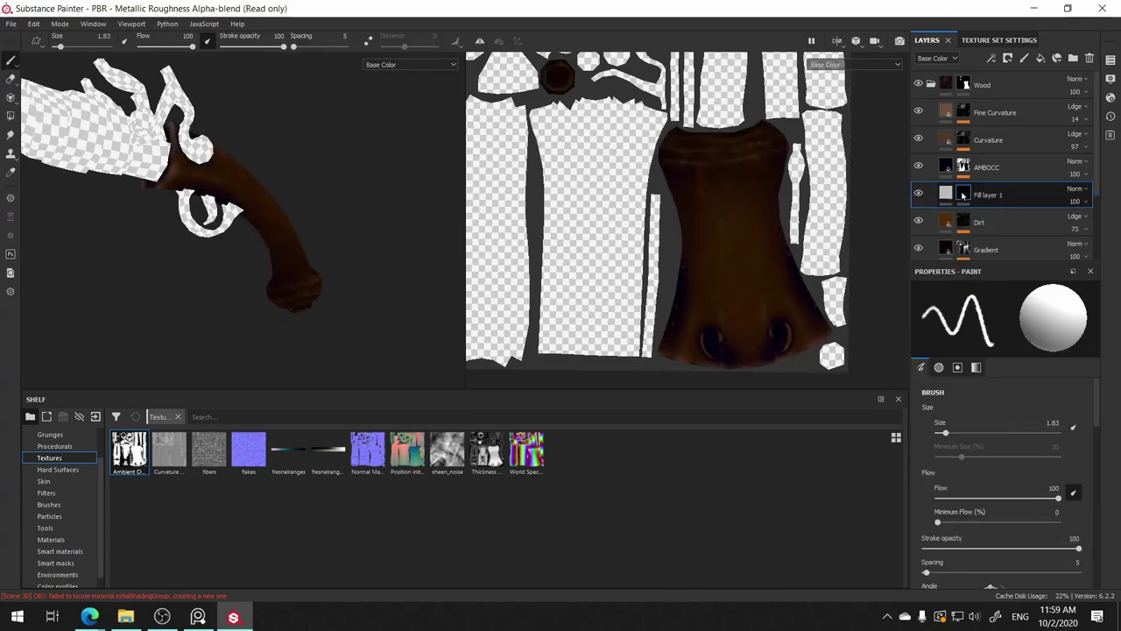
{"action": "right_click", "coordinate": [963, 194]}
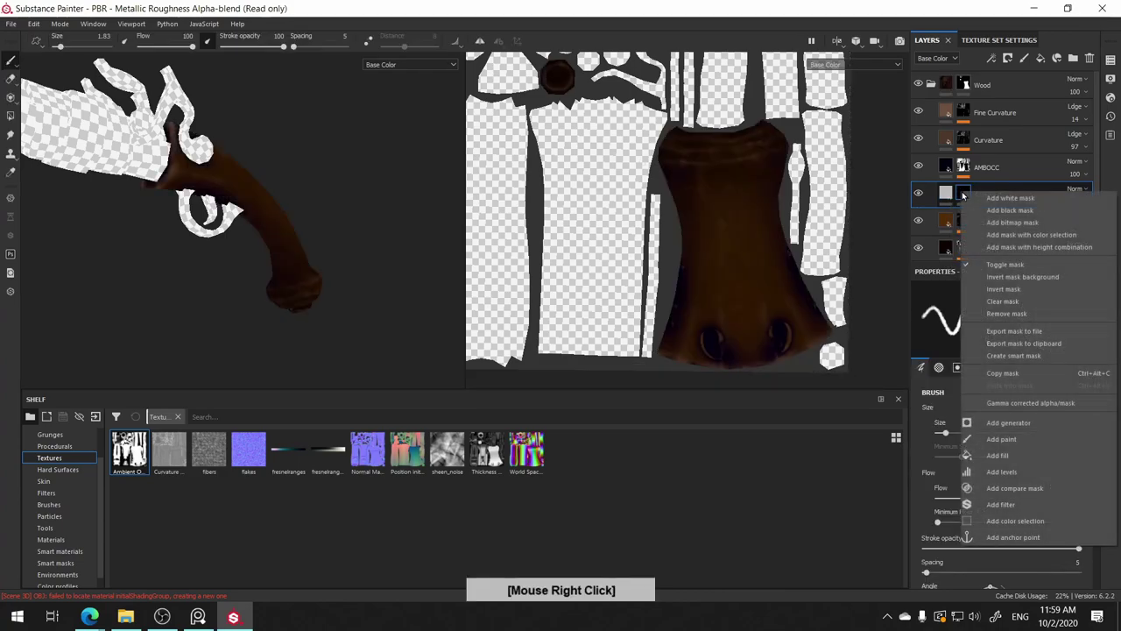
{"action": "left_click", "coordinate": [998, 456]}
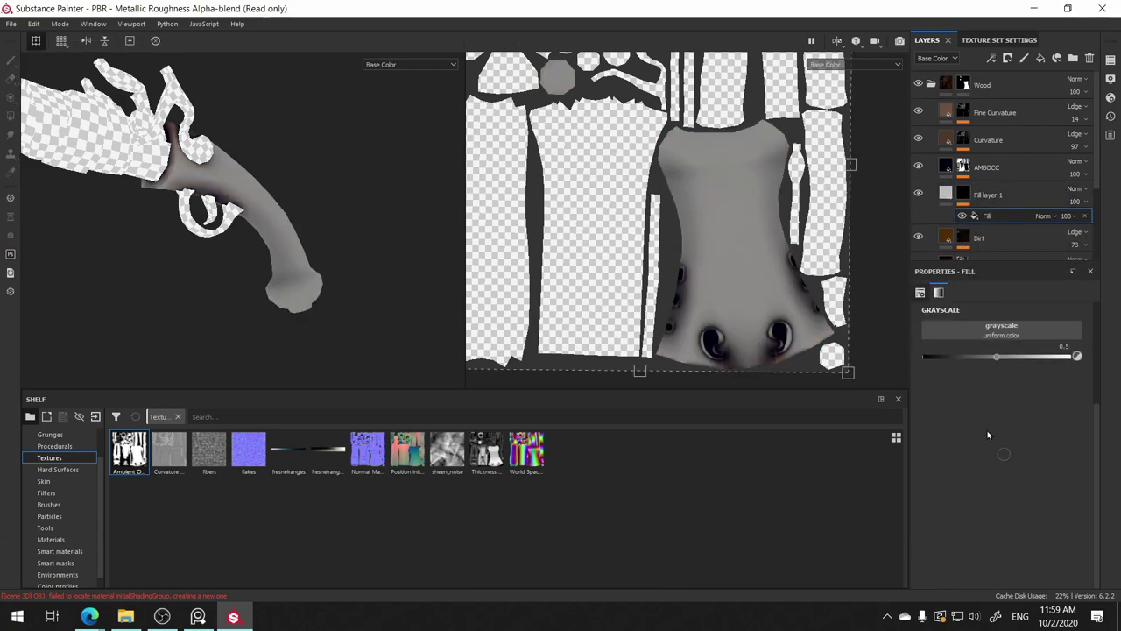
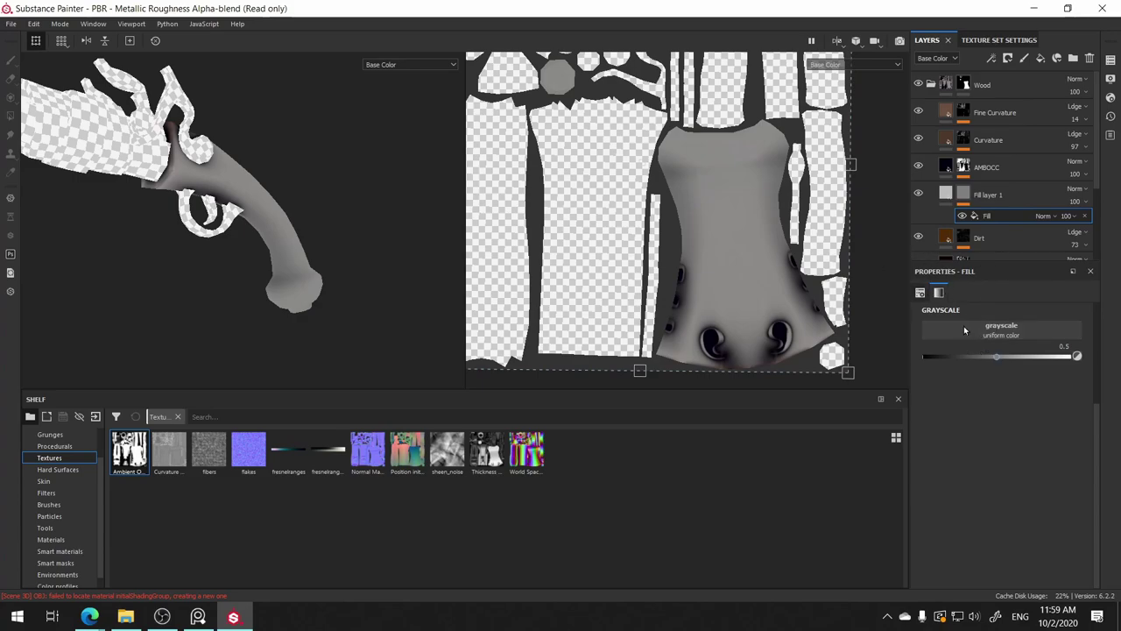
- Switch the shelf from the Textures filter to Grunges and select the streaky Grunge Map 005
{"action": "left_click", "coordinate": [176, 418]}
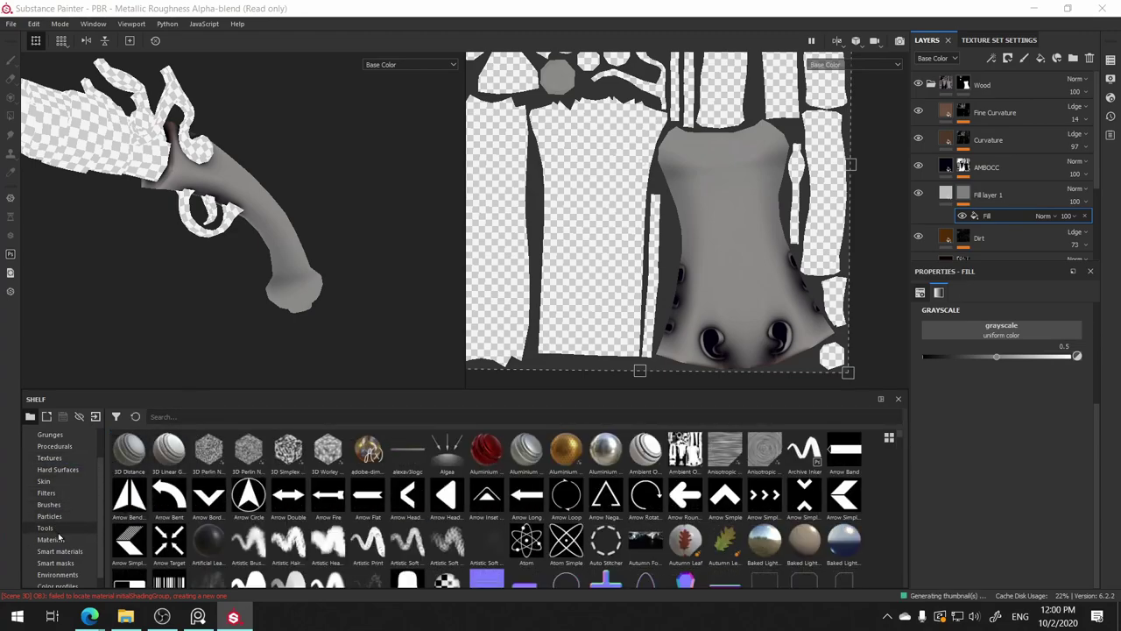
{"action": "left_click", "coordinate": [50, 434]}
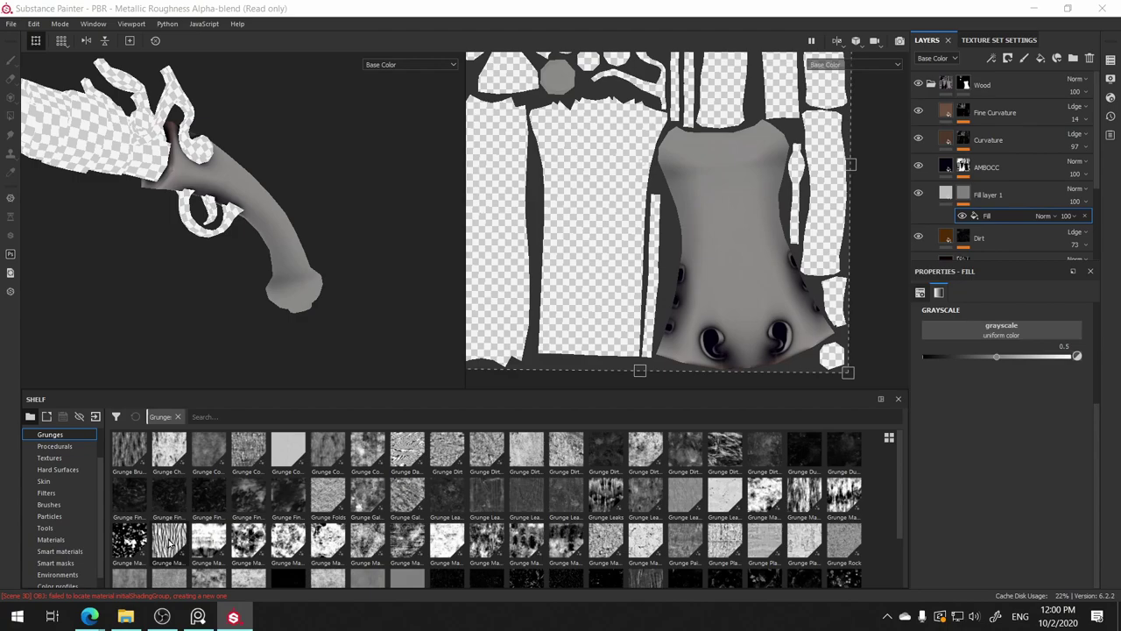
{"action": "left_click", "coordinate": [171, 540]}
- Drop Grunge Map 005 into Fill layer 1's mask grayscale slot and orbit to inspect the grain
{"action": "left_click_drag", "start_coordinate": [172, 541], "coordinate": [990, 333]}
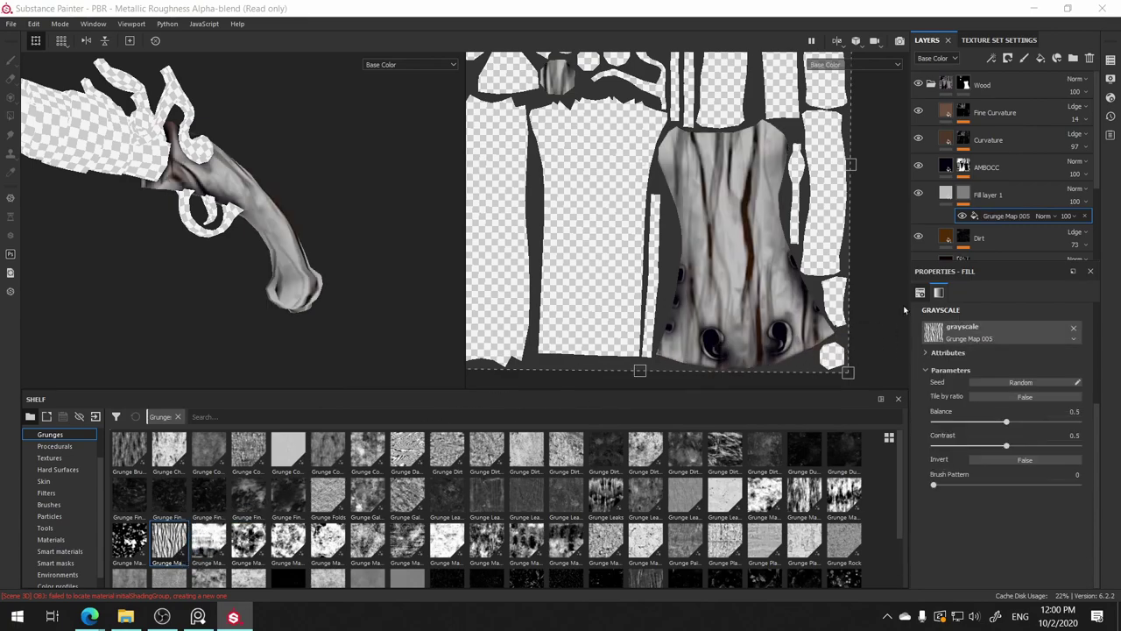
{"action": "mouse_move", "coordinate": [308, 206]}
{"action": "left_mouse_down", "text": "alt"}
{"action": "mouse_move", "coordinate": [292, 260]}
{"action": "mouse_move", "coordinate": [302, 149]}
{"action": "mouse_move", "coordinate": [246, 162]}
{"action": "mouse_move", "coordinate": [324, 112]}
{"action": "mouse_move", "coordinate": [346, 138]}
{"action": "left_mouse_up", "text": "alt"}
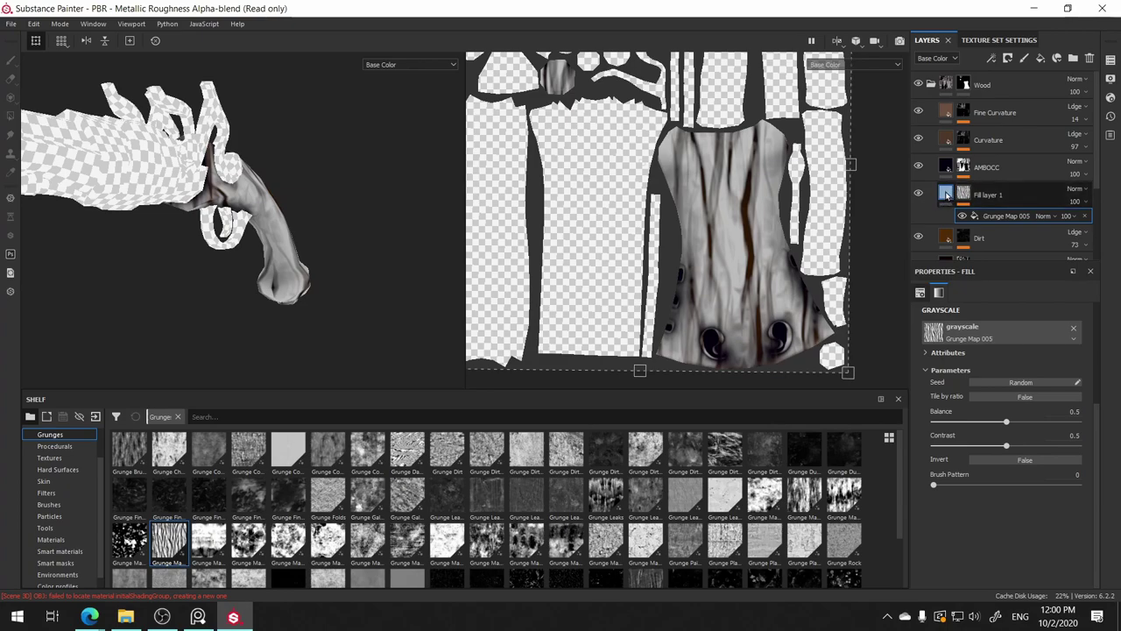
- Give Fill layer 1 a near-black brown base colour sampled from the Dirt layer
{"action": "scroll", "coordinate": [1093, 205], "scroll_direction": "down", "scroll_amount": 1}
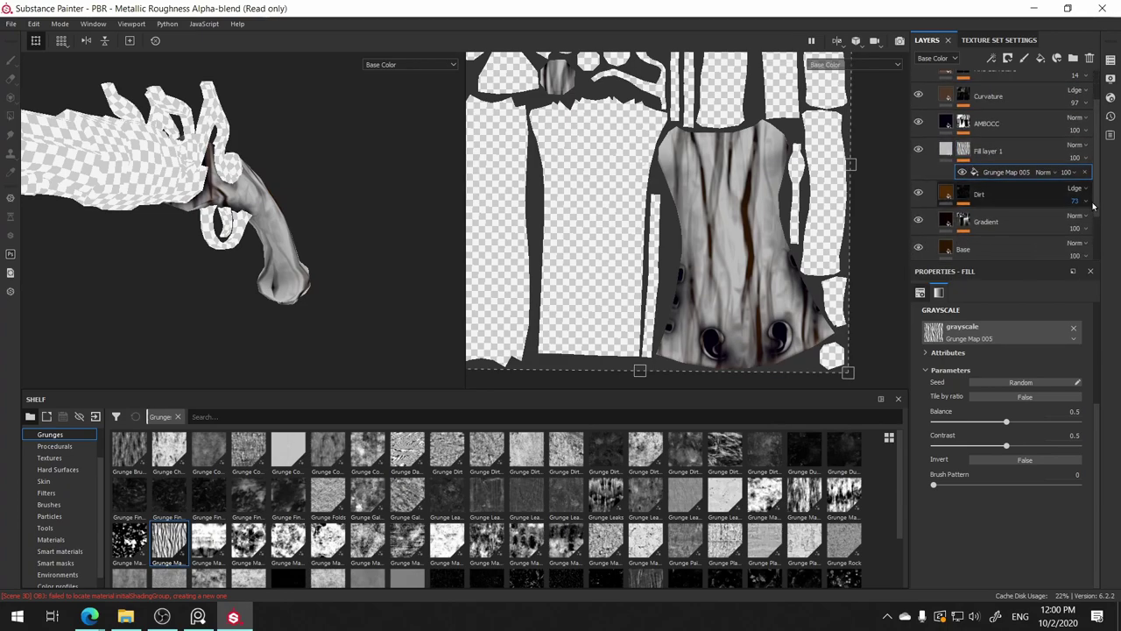
{"action": "left_click", "coordinate": [946, 149]}
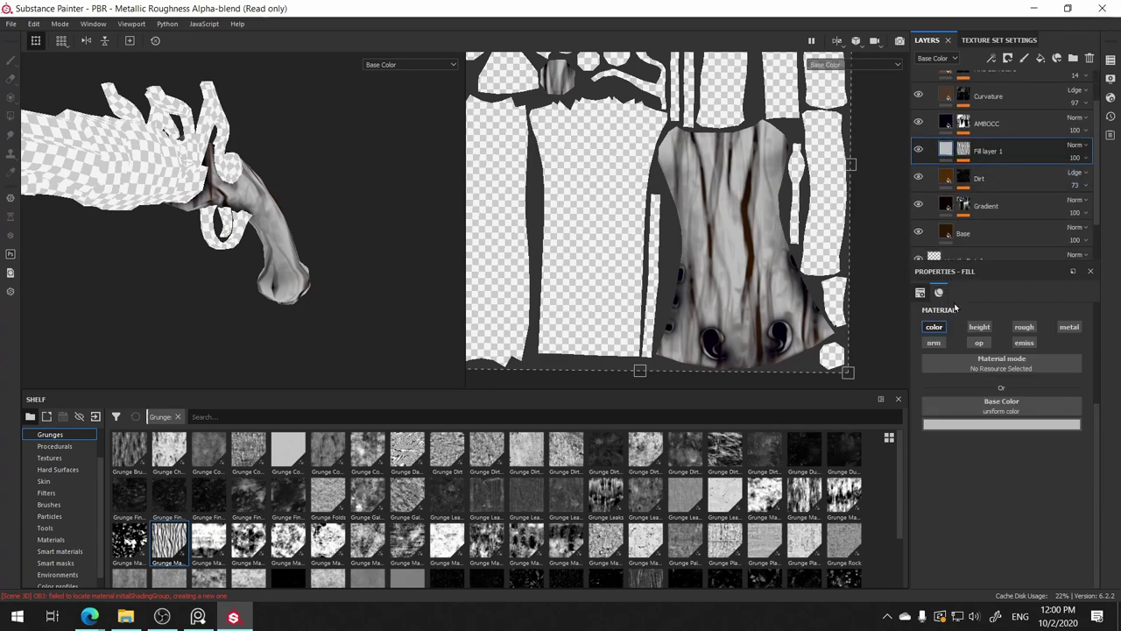
{"action": "left_click", "coordinate": [1001, 425]}
{"action": "left_click", "coordinate": [1015, 437]}
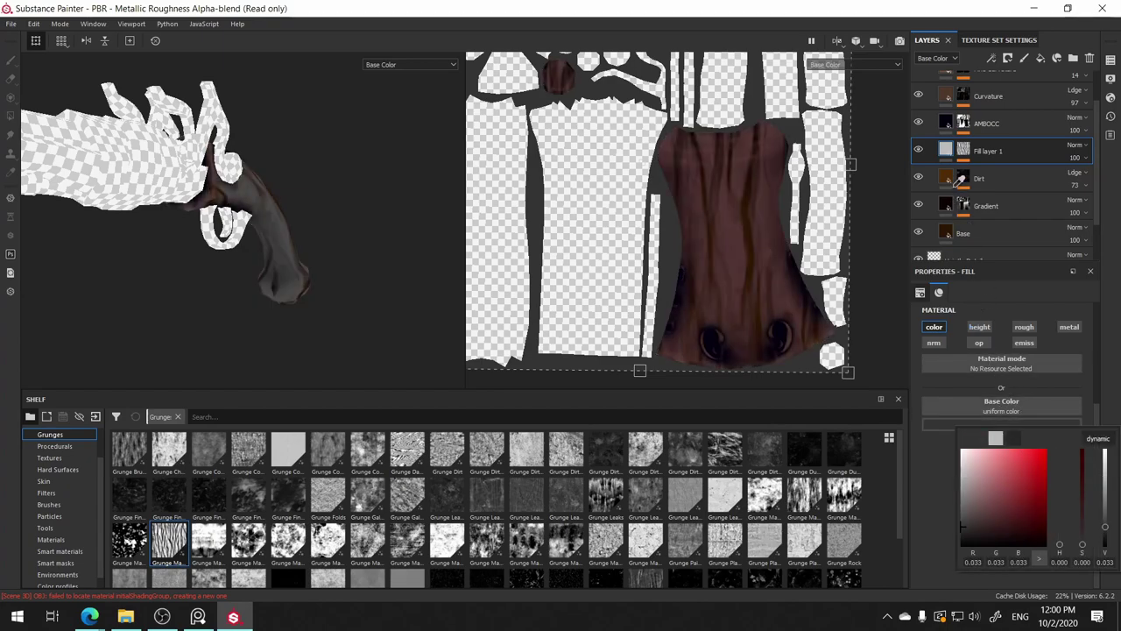
{"action": "left_click", "coordinate": [945, 178]}
{"action": "left_click", "coordinate": [948, 180]}
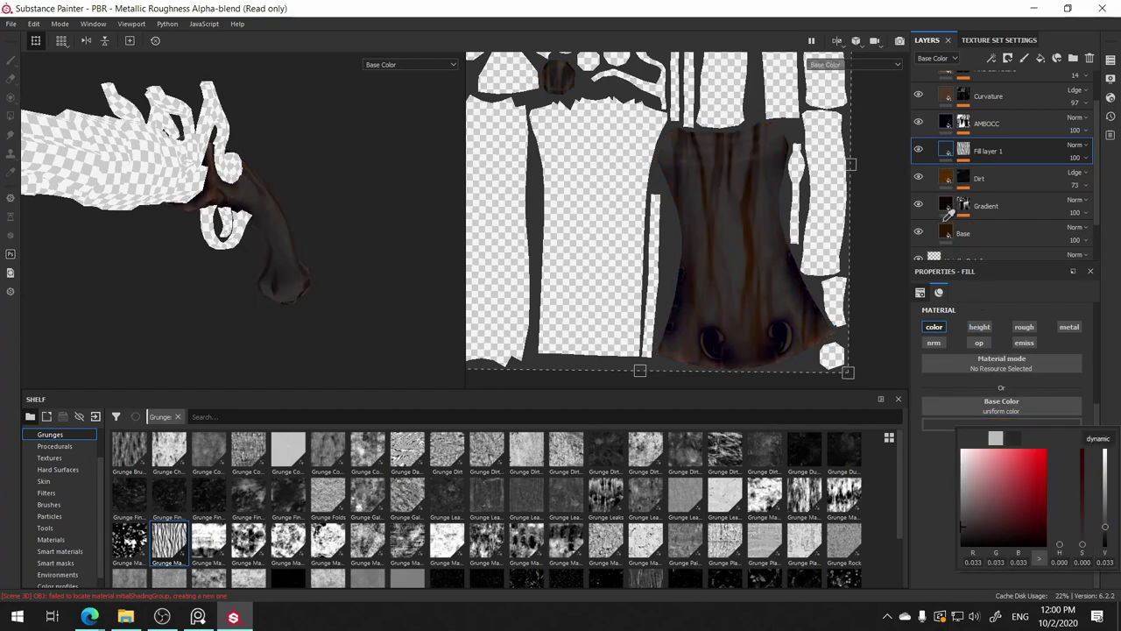
{"action": "left_click", "coordinate": [946, 220]}
{"action": "left_click", "coordinate": [946, 180]}
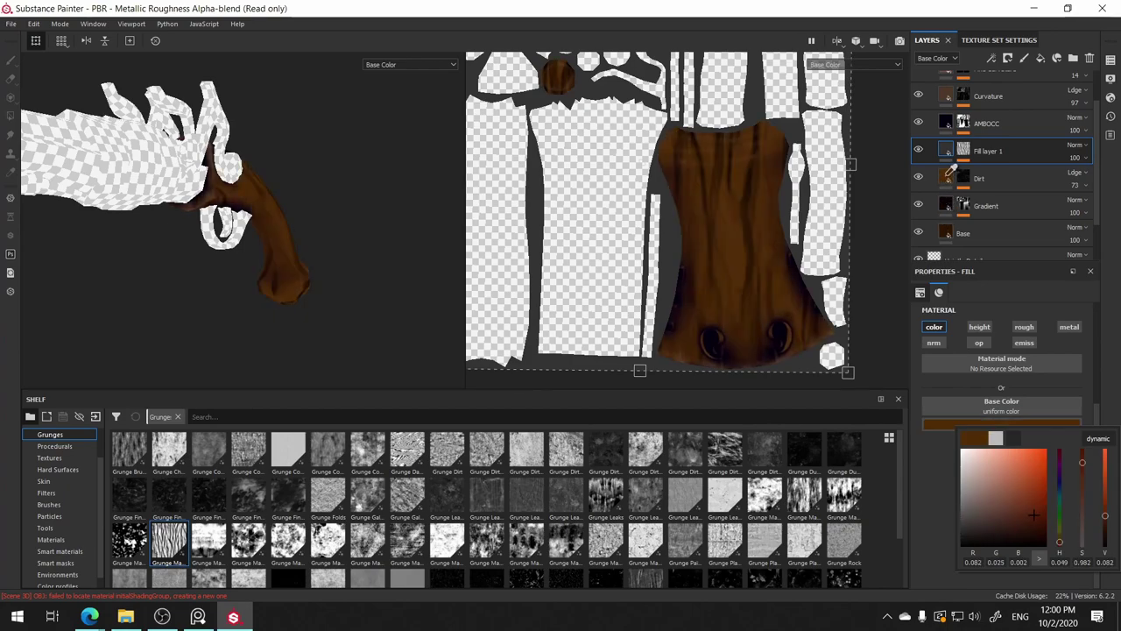
{"action": "left_click", "coordinate": [945, 196]}
{"action": "left_click", "coordinate": [945, 204]}
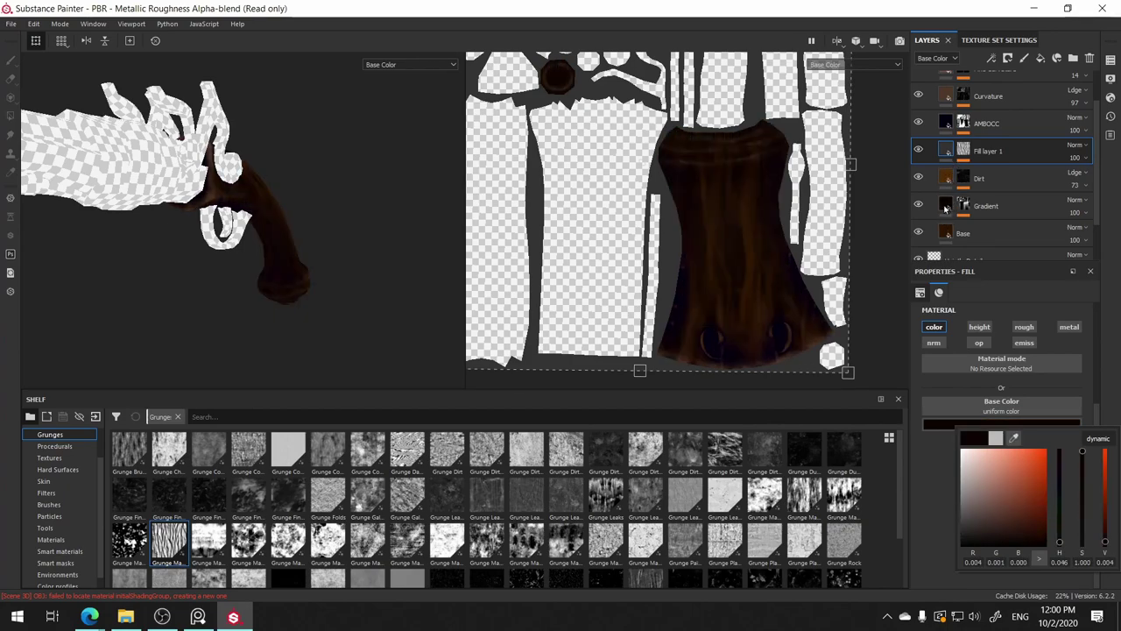
{"action": "key", "text": "super"}
{"action": "key", "text": "super"}
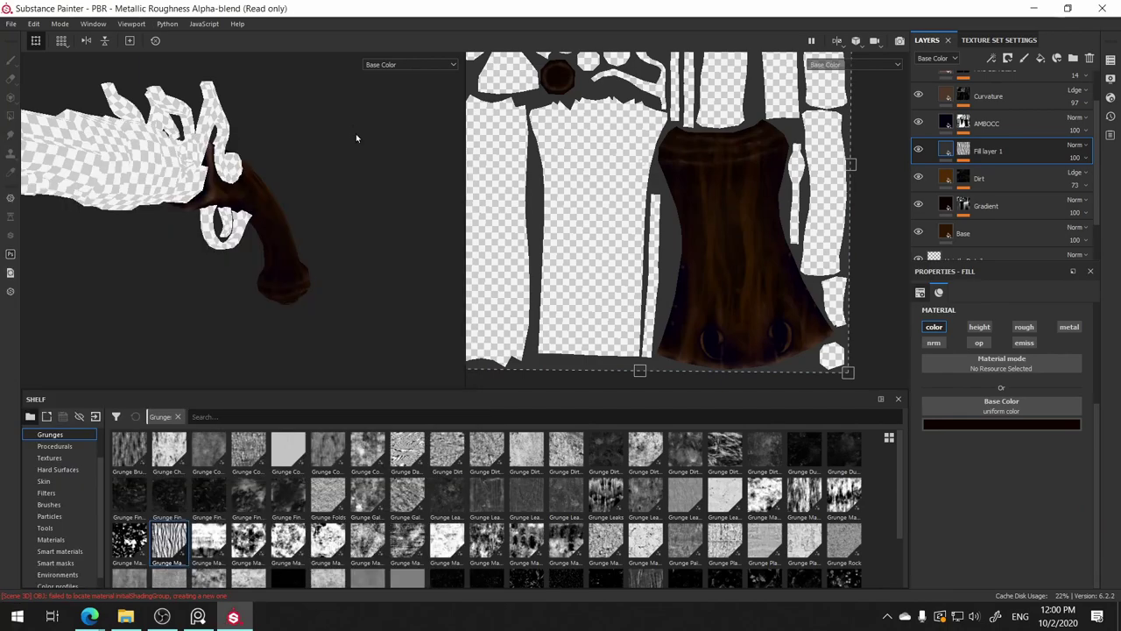
{"action": "mouse_move", "coordinate": [356, 133]}
{"action": "left_mouse_down", "text": "alt"}
{"action": "mouse_move", "coordinate": [342, 177]}
{"action": "mouse_move", "coordinate": [373, 172]}
{"action": "mouse_move", "coordinate": [347, 195]}
{"action": "mouse_move", "coordinate": [245, 216]}
{"action": "mouse_move", "coordinate": [360, 206]}
{"action": "mouse_move", "coordinate": [323, 200]}
{"action": "mouse_move", "coordinate": [348, 170]}
{"action": "mouse_move", "coordinate": [391, 185]}
{"action": "mouse_move", "coordinate": [317, 232]}
{"action": "mouse_move", "coordinate": [345, 185]}
{"action": "mouse_move", "coordinate": [262, 230]}
{"action": "mouse_move", "coordinate": [269, 201]}
{"action": "left_mouse_up", "text": "alt"}
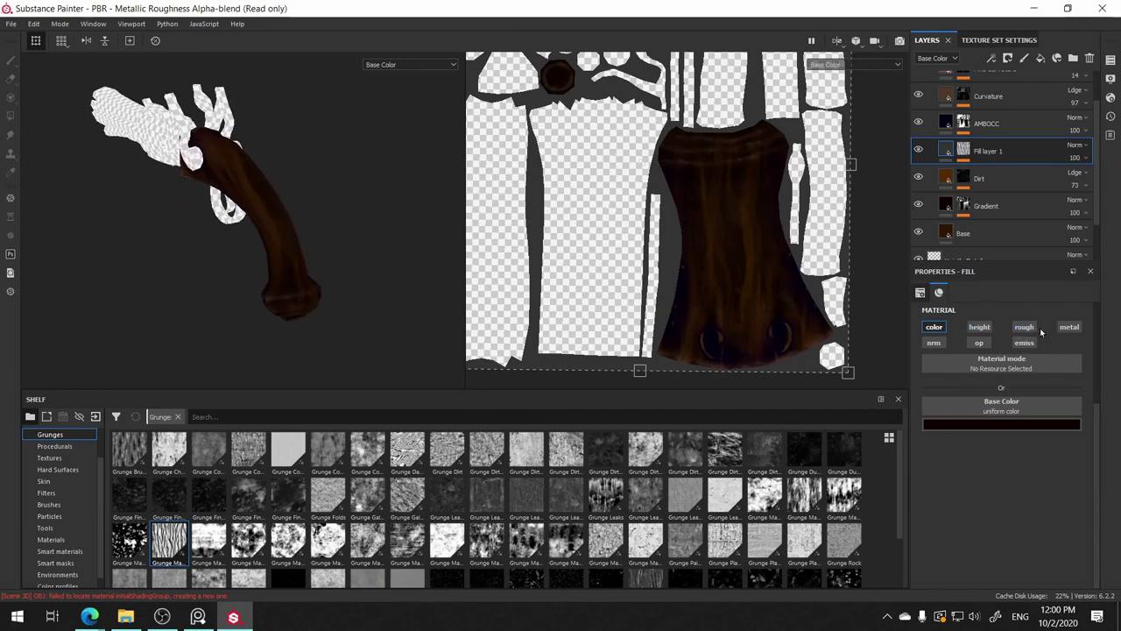
- Briefly add a height channel, preview the Material and Base Color viewport channels, then remove height
{"action": "left_click", "coordinate": [981, 328]}
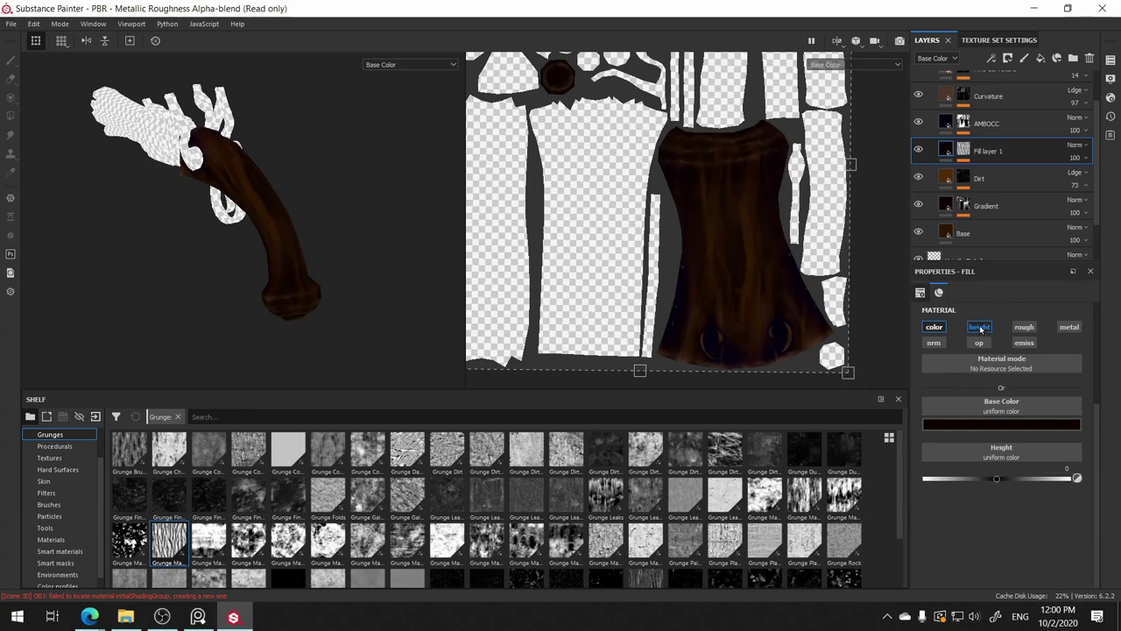
{"action": "left_click", "coordinate": [380, 68]}
{"action": "left_click", "coordinate": [387, 79]}
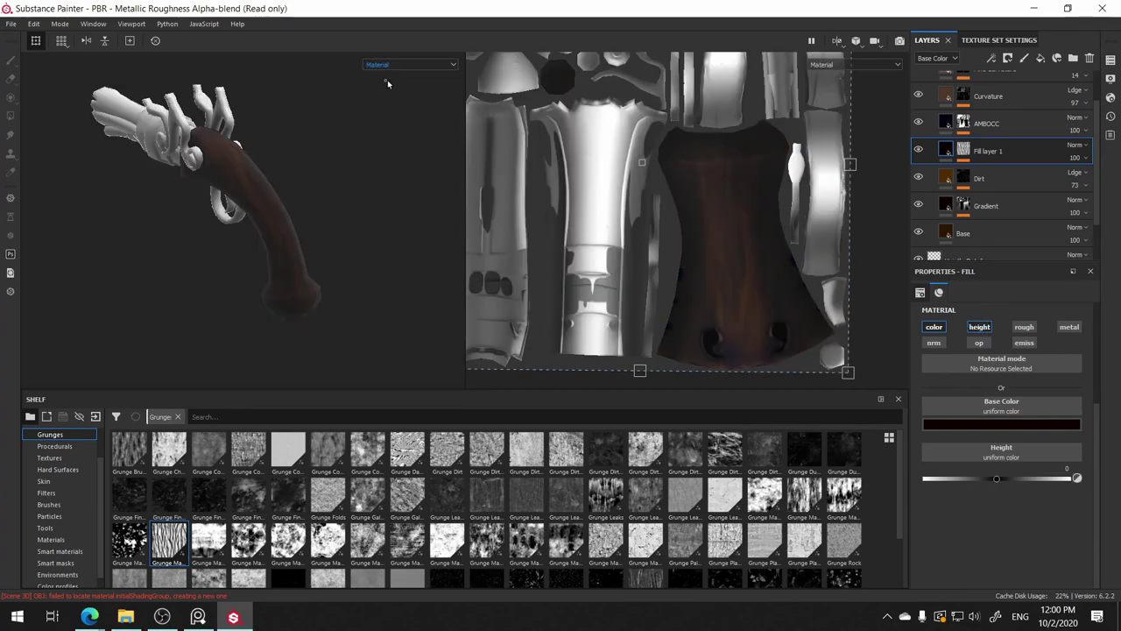
{"action": "left_click", "coordinate": [393, 68]}
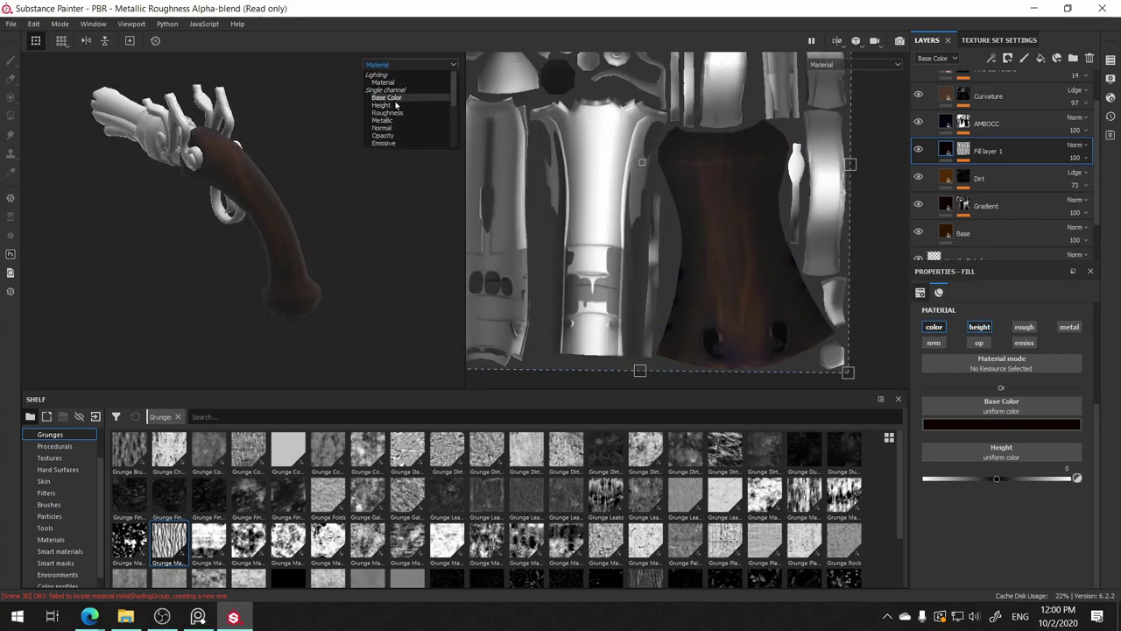
{"action": "left_click", "coordinate": [398, 105]}
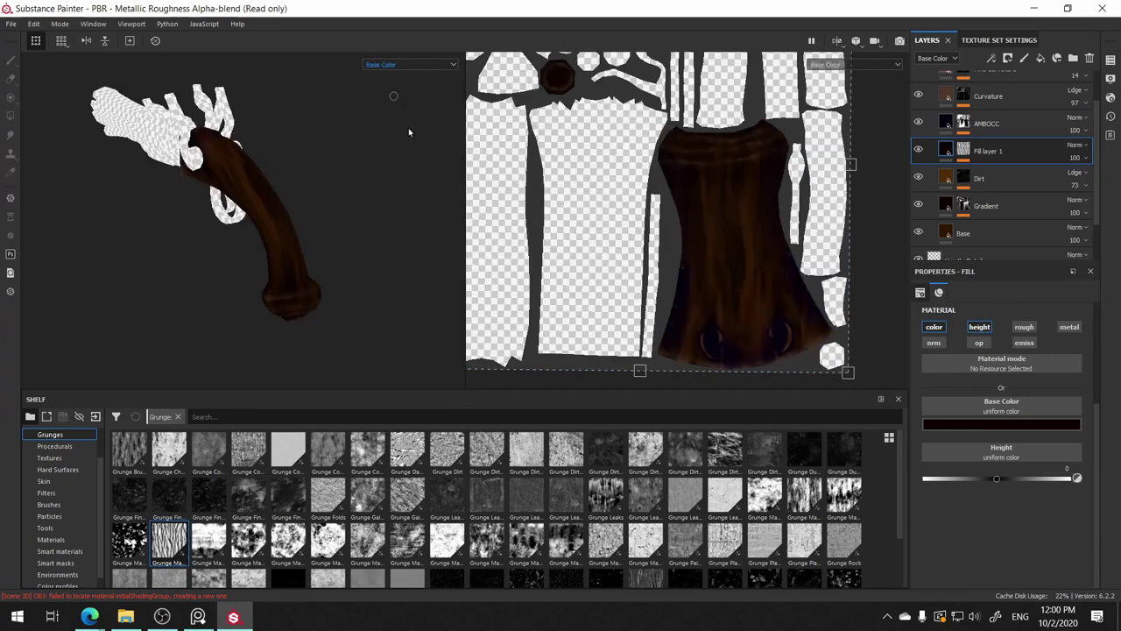
{"action": "left_click", "coordinate": [982, 328]}
{"action": "left_click_drag", "start_coordinate": [321, 159], "coordinate": [388, 201], "text": "alt"}
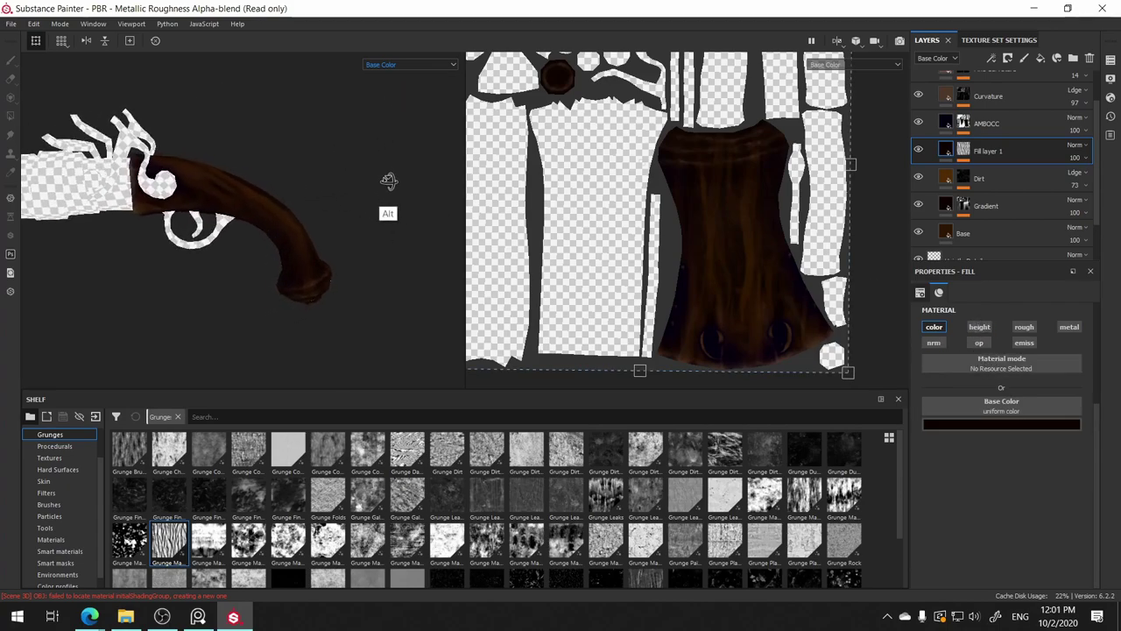
- Set Grunge Map 005's Balance to 0.48 and Contrast to 0.6 in Fill layer 1's mask
{"action": "left_click", "coordinate": [964, 151]}
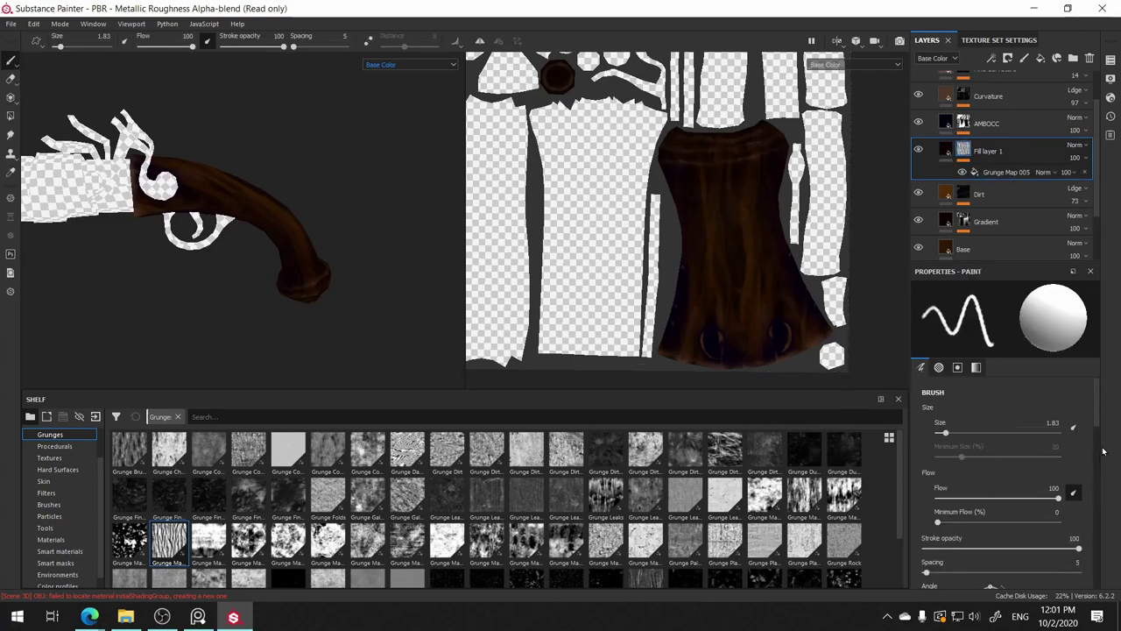
{"action": "left_click", "coordinate": [1007, 171]}
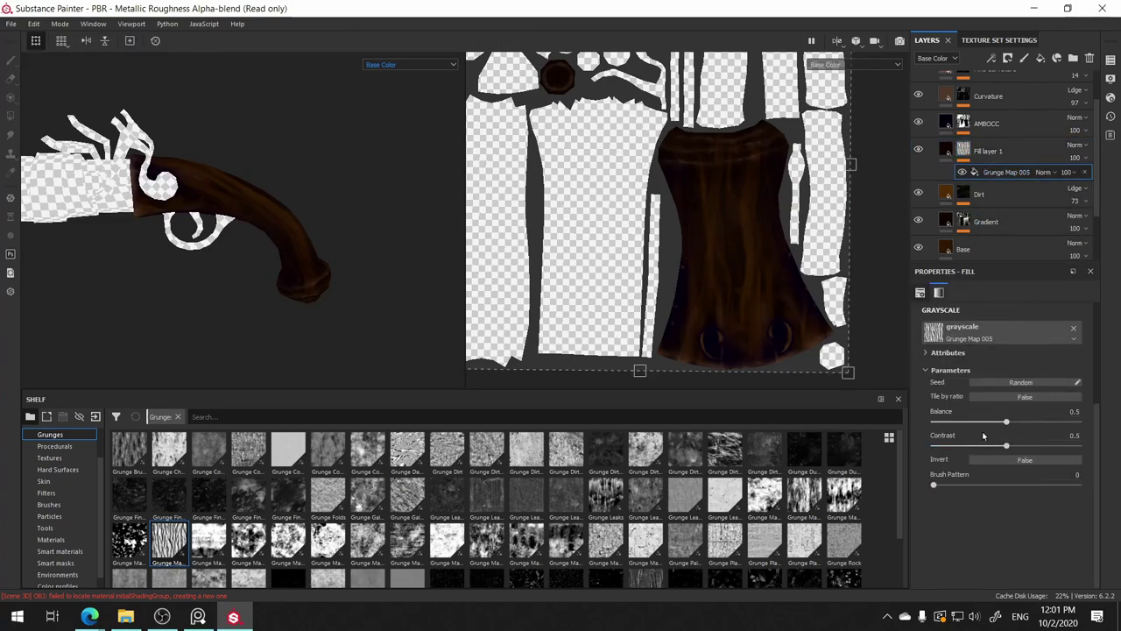
{"action": "mouse_move", "coordinate": [989, 422]}
{"action": "left_mouse_down"}
{"action": "mouse_move", "coordinate": [1014, 423]}
{"action": "mouse_move", "coordinate": [1002, 424]}
{"action": "mouse_move", "coordinate": [1027, 448]}
{"action": "left_mouse_up"}
{"action": "scroll", "coordinate": [731, 179], "scroll_direction": "down", "scroll_amount": 2}
{"action": "scroll", "coordinate": [733, 218], "scroll_direction": "down", "scroll_amount": 2}
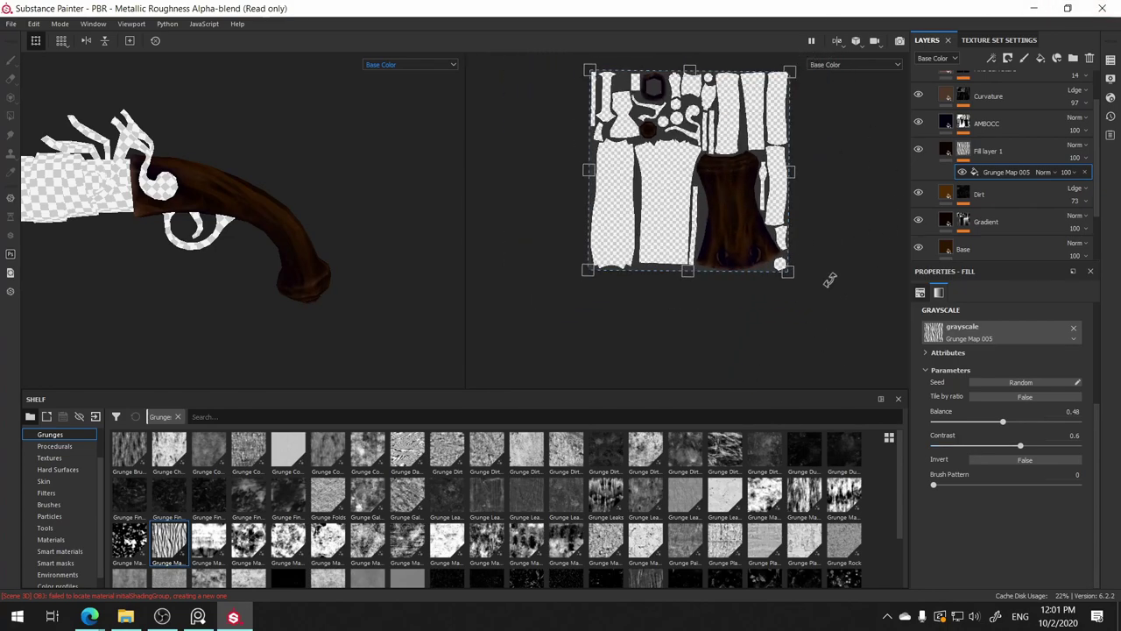
- Enlarge and slightly rotate the grunge projection over the stock's UVs, checking from several angles
{"action": "mouse_move", "coordinate": [787, 271]}
{"action": "left_mouse_down"}
{"action": "mouse_move", "coordinate": [838, 335]}
{"action": "mouse_move", "coordinate": [780, 230]}
{"action": "mouse_move", "coordinate": [762, 243]}
{"action": "left_mouse_up"}
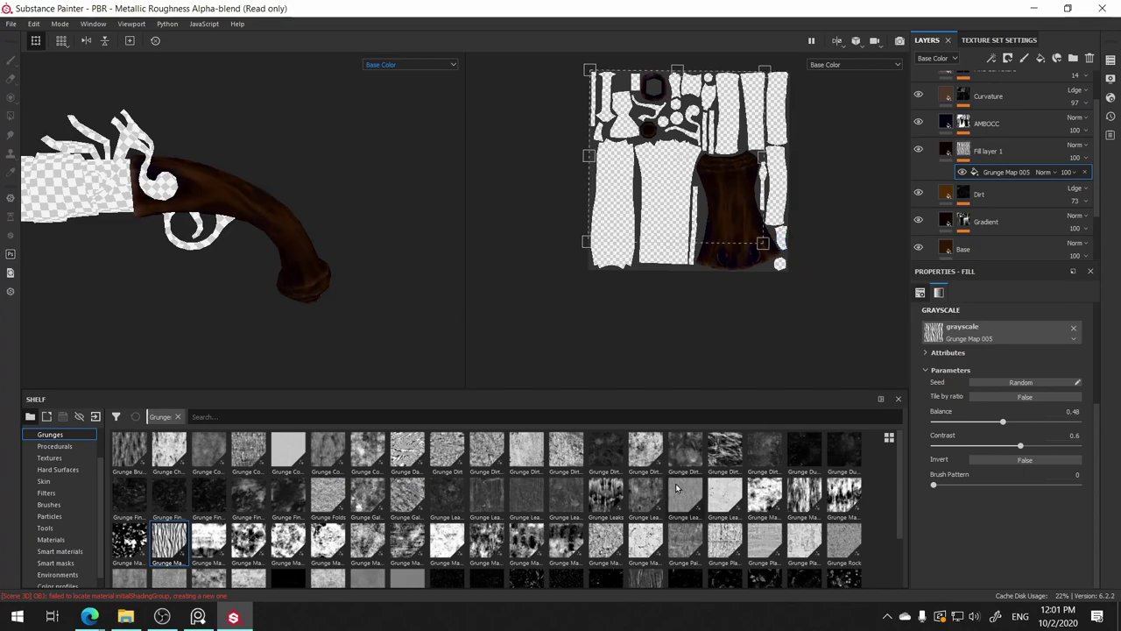
{"action": "mouse_move", "coordinate": [401, 158]}
{"action": "left_mouse_down", "text": "alt"}
{"action": "mouse_move", "coordinate": [198, 185]}
{"action": "mouse_move", "coordinate": [310, 167]}
{"action": "mouse_move", "coordinate": [289, 171]}
{"action": "left_mouse_up", "text": "alt"}
{"action": "left_click_drag", "start_coordinate": [782, 267], "coordinate": [799, 254]}
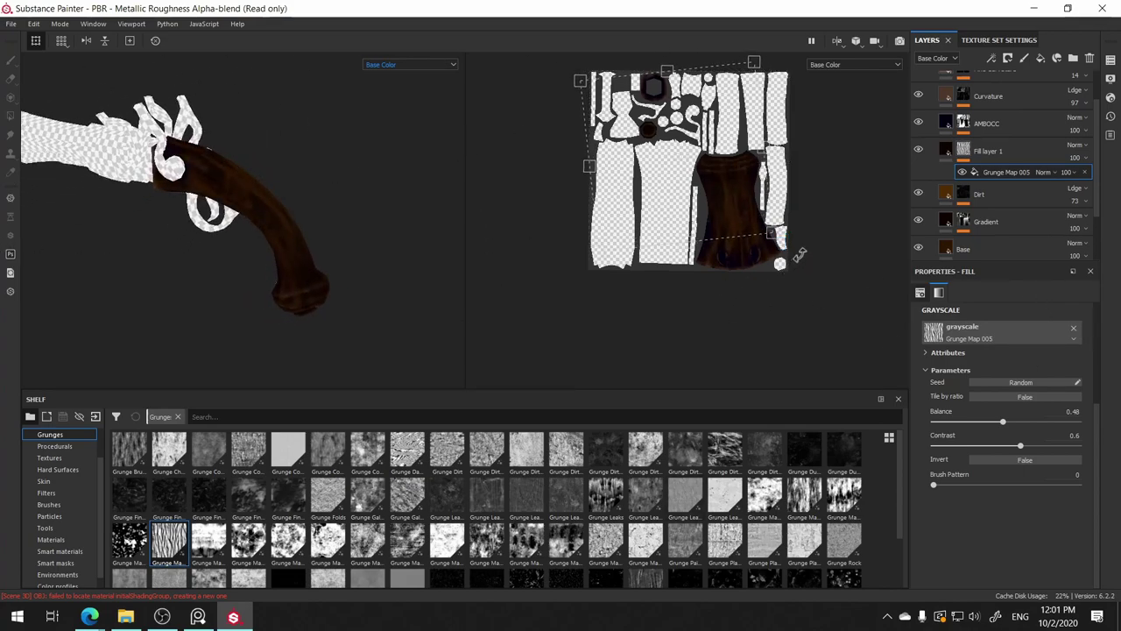
{"action": "mouse_move", "coordinate": [307, 214]}
{"action": "left_mouse_down", "text": "alt"}
{"action": "mouse_move", "coordinate": [195, 193]}
{"action": "mouse_move", "coordinate": [228, 191]}
{"action": "left_mouse_up", "text": "alt"}
{"action": "mouse_move", "coordinate": [776, 232]}
{"action": "left_mouse_down"}
{"action": "mouse_move", "coordinate": [826, 263]}
{"action": "mouse_move", "coordinate": [844, 296]}
{"action": "mouse_move", "coordinate": [753, 223]}
{"action": "mouse_move", "coordinate": [745, 194]}
{"action": "mouse_move", "coordinate": [763, 229]}
{"action": "left_mouse_up"}
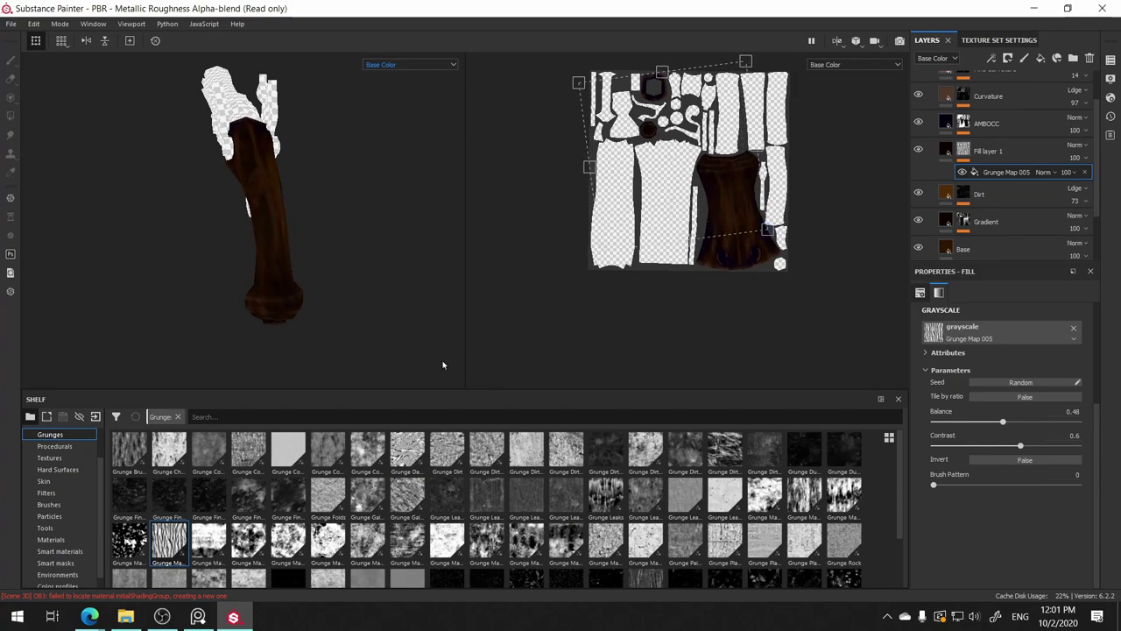
{"action": "mouse_move", "coordinate": [338, 286]}
{"action": "left_mouse_down", "text": "alt"}
{"action": "mouse_move", "coordinate": [526, 220]}
{"action": "mouse_move", "coordinate": [593, 179]}
{"action": "mouse_move", "coordinate": [596, 203]}
{"action": "left_mouse_up", "text": "alt"}
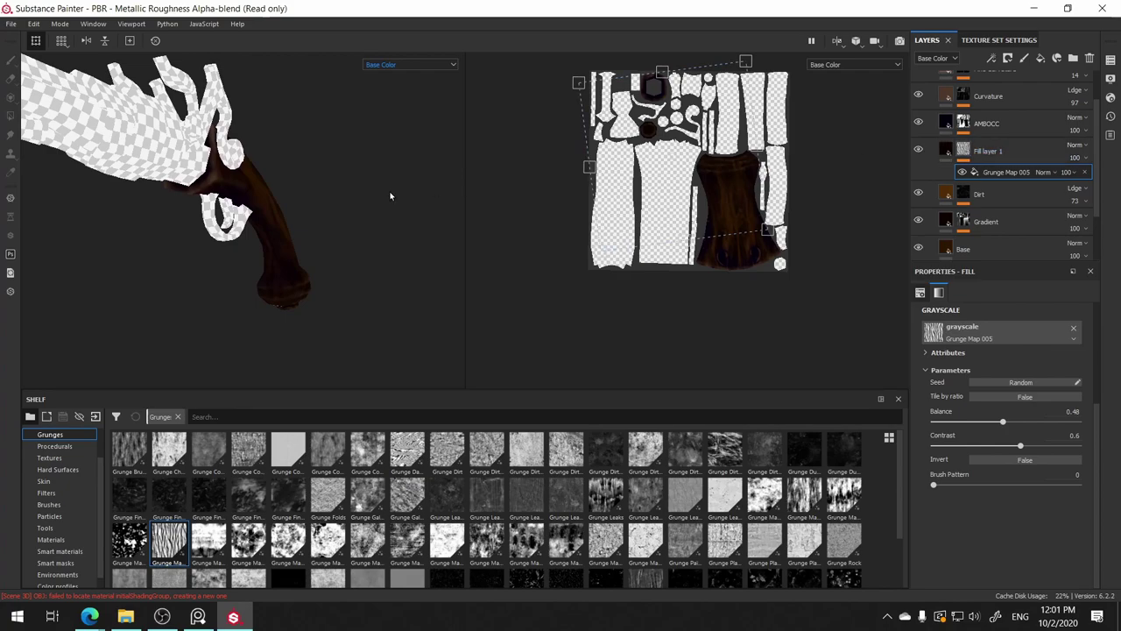
{"action": "left_click_drag", "start_coordinate": [390, 193], "coordinate": [447, 210], "text": "alt"}
- Lighten Fill layer 1's base colour slightly in the picker and judge it on the pistol
{"action": "left_click", "coordinate": [1010, 158]}
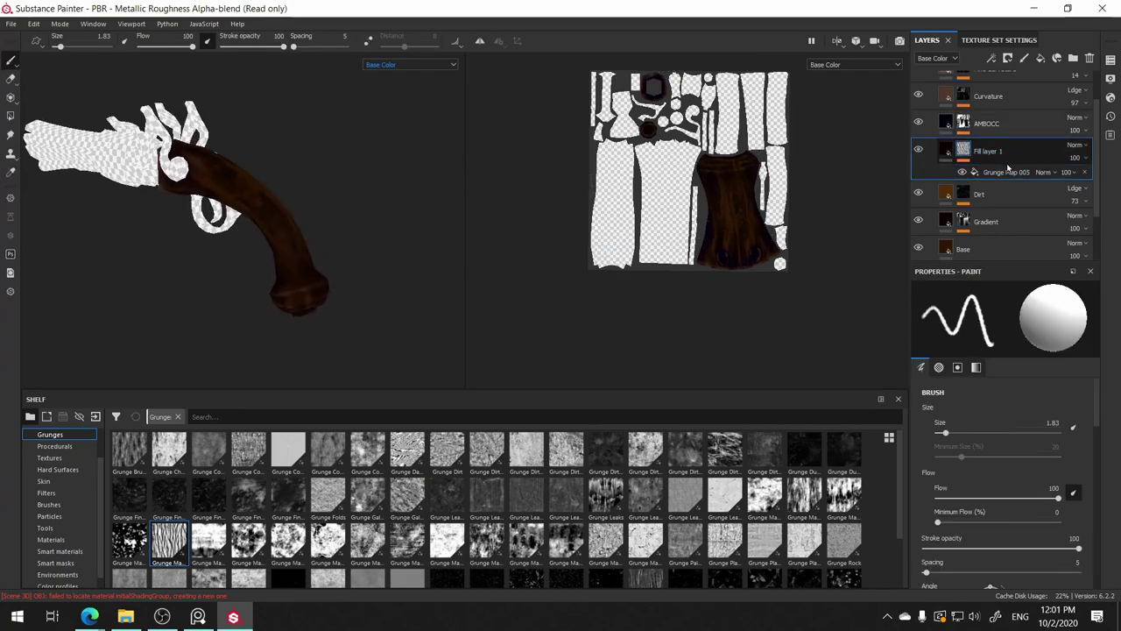
{"action": "left_click", "coordinate": [947, 151]}
{"action": "left_click", "coordinate": [1075, 144]}
{"action": "left_click", "coordinate": [946, 151]}
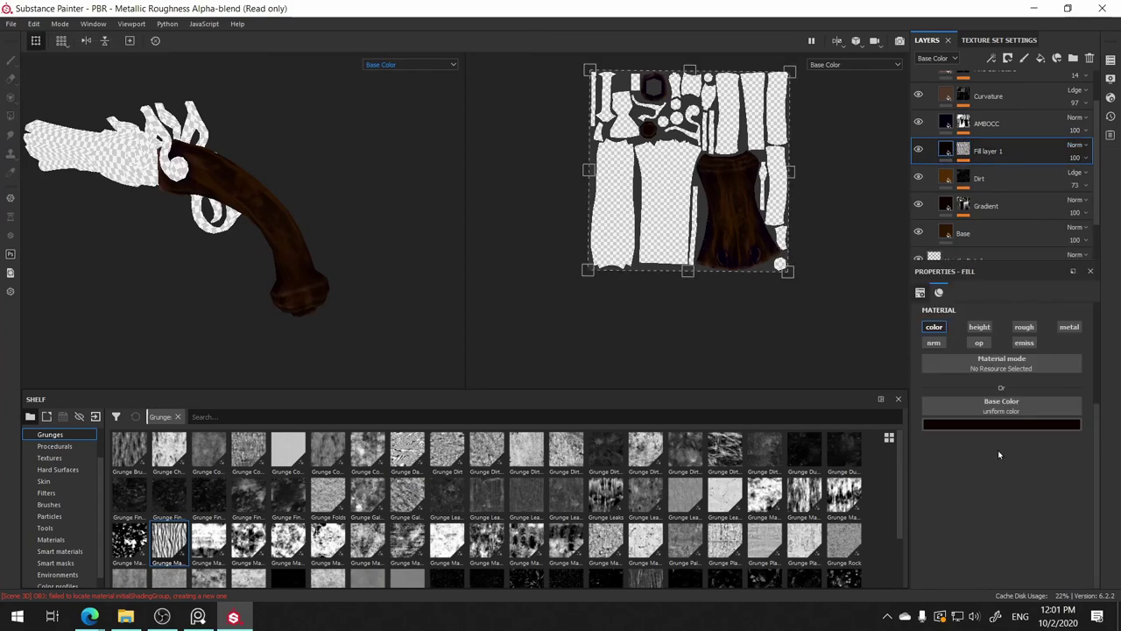
{"action": "left_click", "coordinate": [1027, 429]}
{"action": "left_click_drag", "start_coordinate": [1032, 528], "coordinate": [1046, 539]}
{"action": "left_click_drag", "start_coordinate": [293, 110], "coordinate": [445, 114], "text": "alt"}
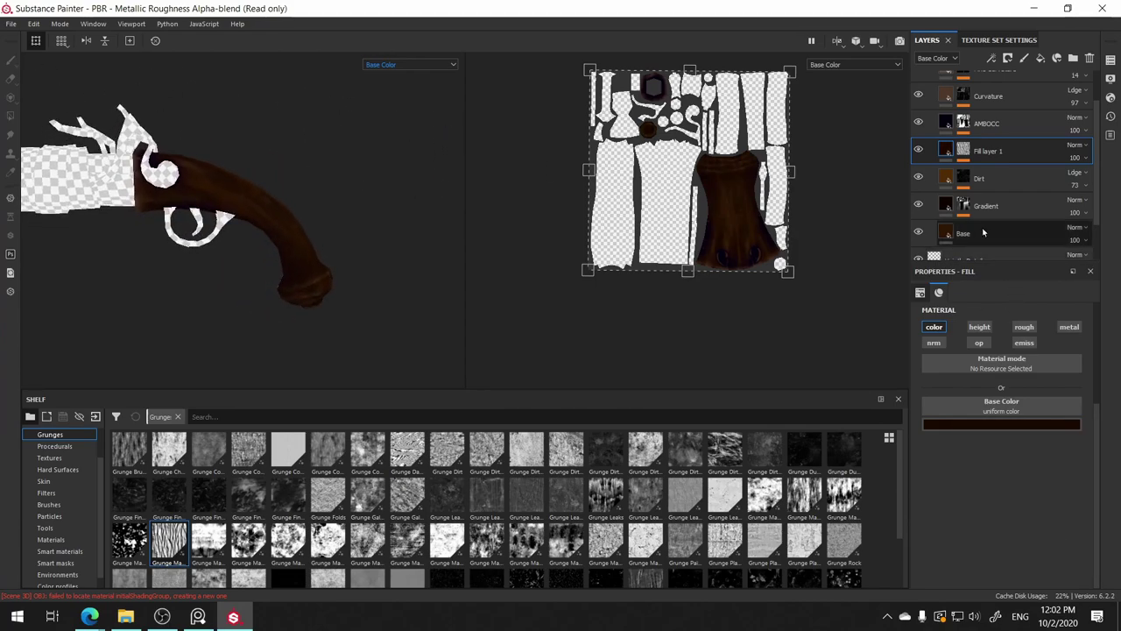
{"action": "left_click", "coordinate": [1001, 425]}
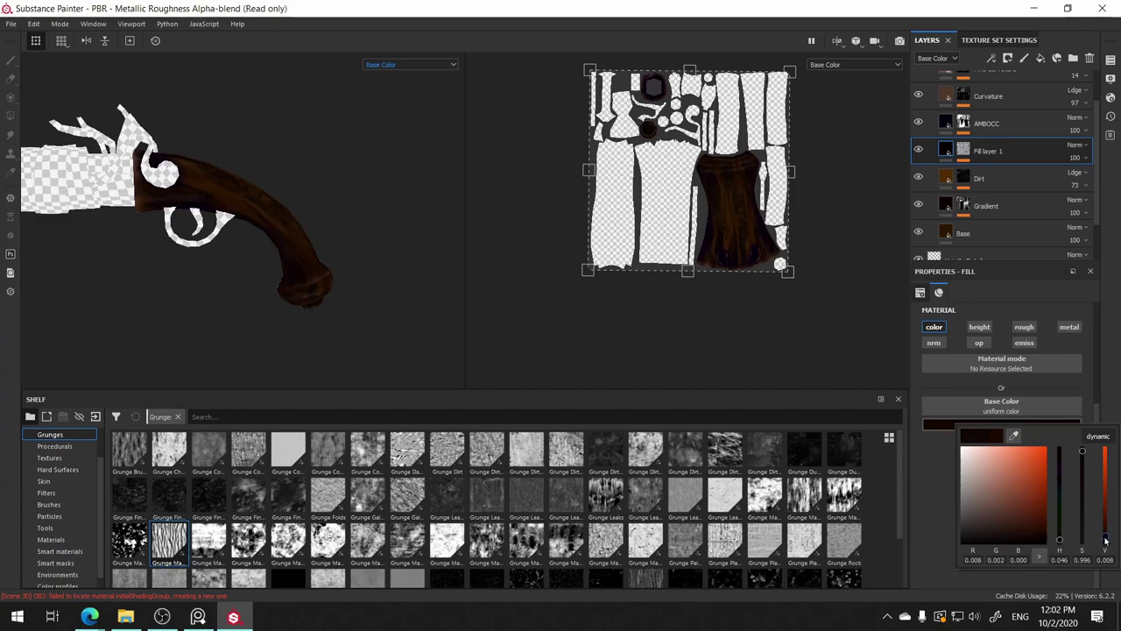
- Lower Grunge Map 005's balance to 0.3
{"action": "left_click", "coordinate": [964, 151]}
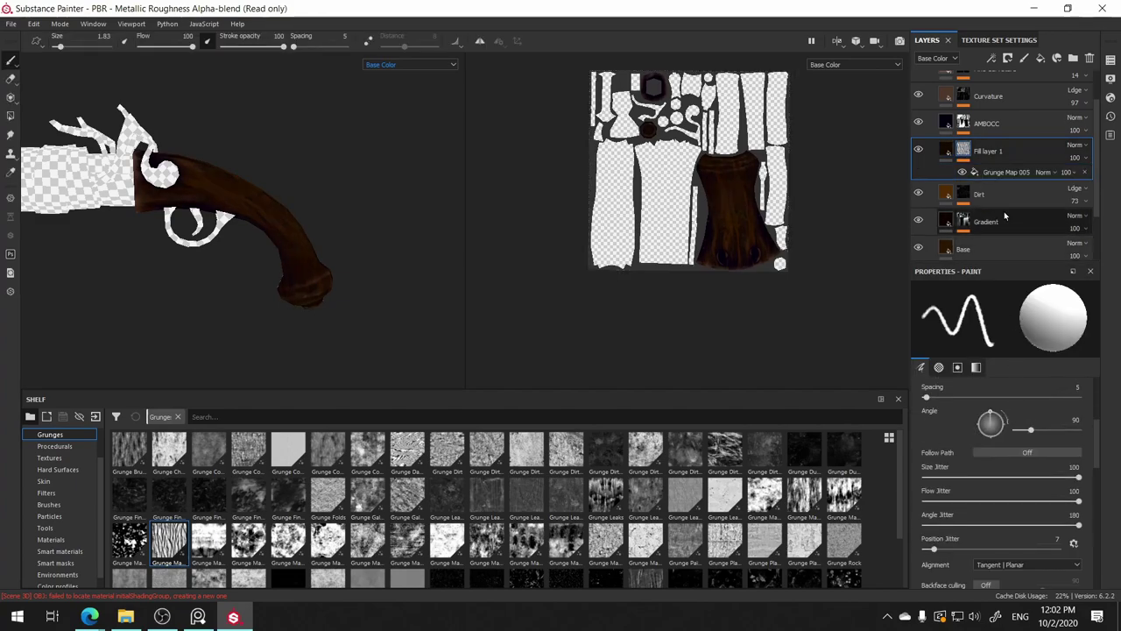
{"action": "left_click", "coordinate": [1007, 171]}
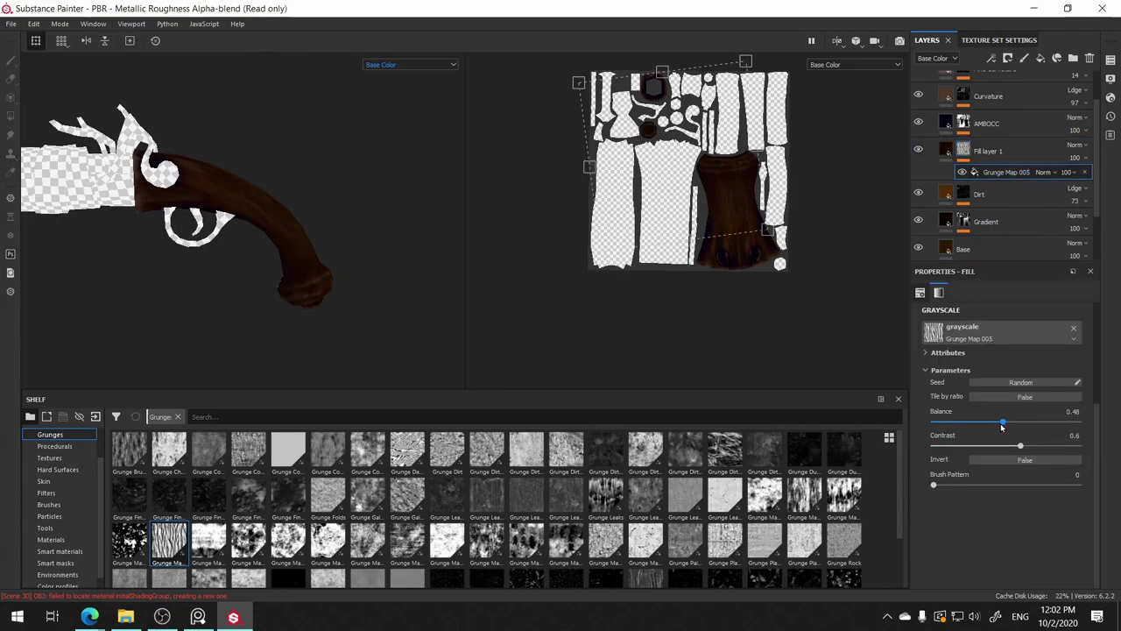
{"action": "mouse_move", "coordinate": [988, 425]}
{"action": "left_mouse_down"}
{"action": "mouse_move", "coordinate": [977, 426]}
{"action": "mouse_move", "coordinate": [1051, 424]}
{"action": "left_mouse_up"}
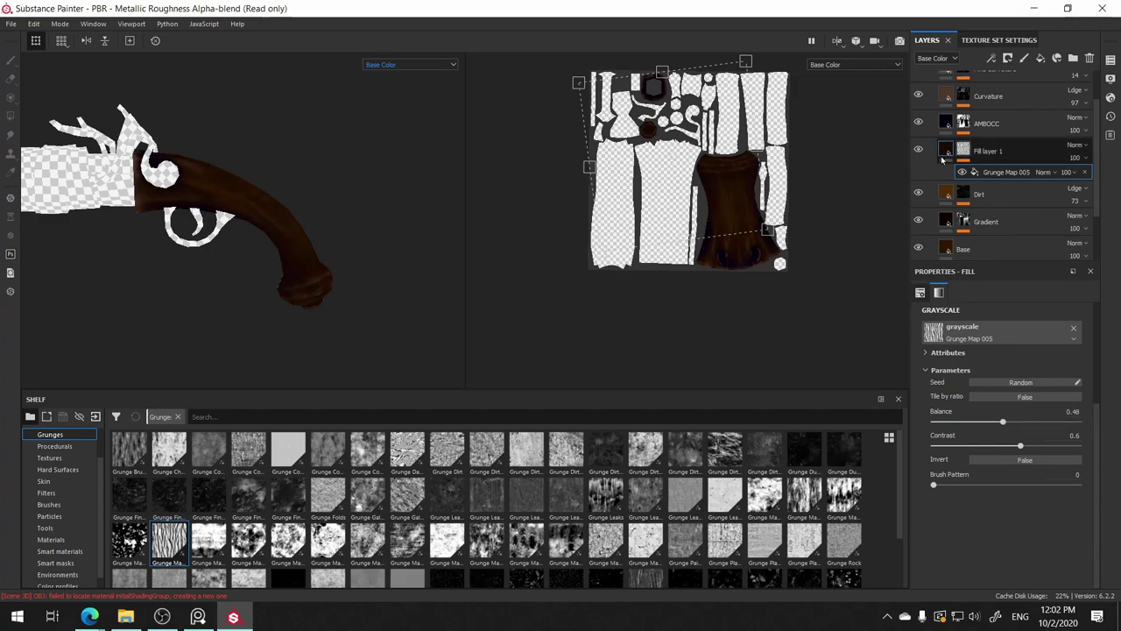
- Darken Fill layer 1's base colour to an almost-black red-brown
{"action": "left_click", "coordinate": [945, 154]}
{"action": "left_click", "coordinate": [1038, 427]}
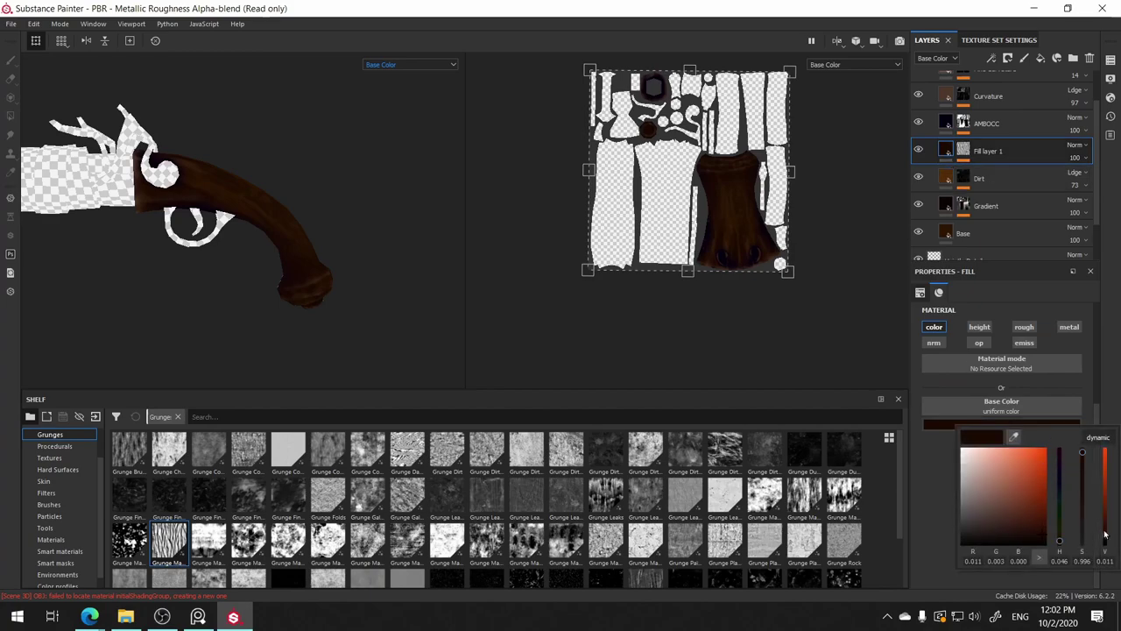
{"action": "left_click_drag", "start_coordinate": [1108, 537], "coordinate": [1105, 543]}
{"action": "left_click_drag", "start_coordinate": [345, 145], "coordinate": [188, 214], "text": "alt"}
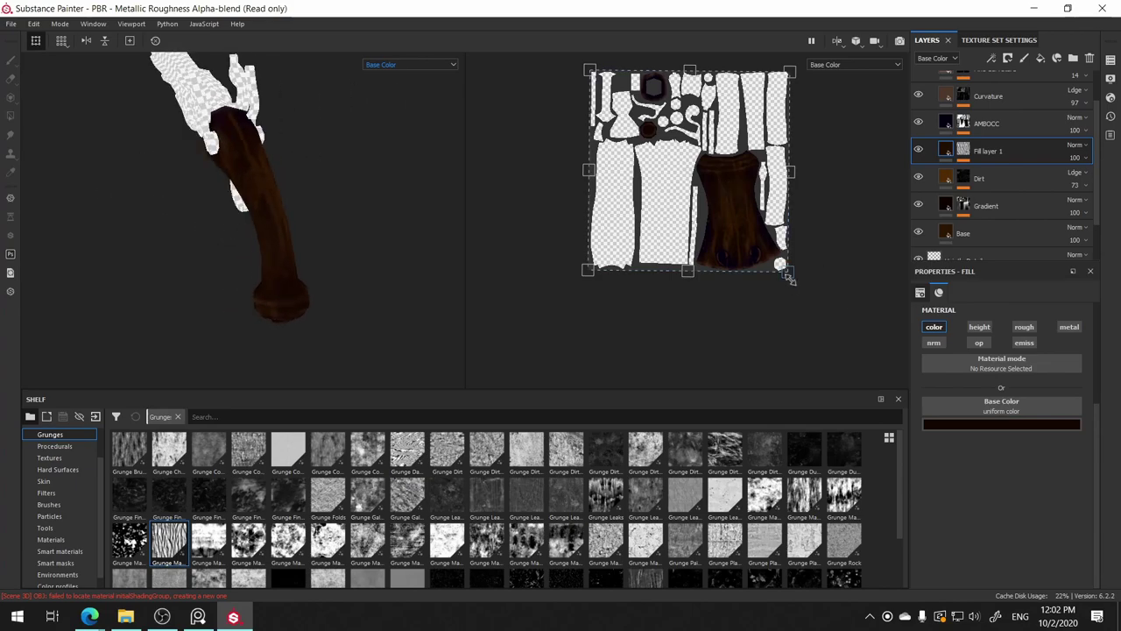
- Scale, rotate and shift Grunge Map 005's projection across the UVs
{"action": "left_click", "coordinate": [964, 150]}
{"action": "left_click_drag", "start_coordinate": [967, 151], "coordinate": [967, 150]}
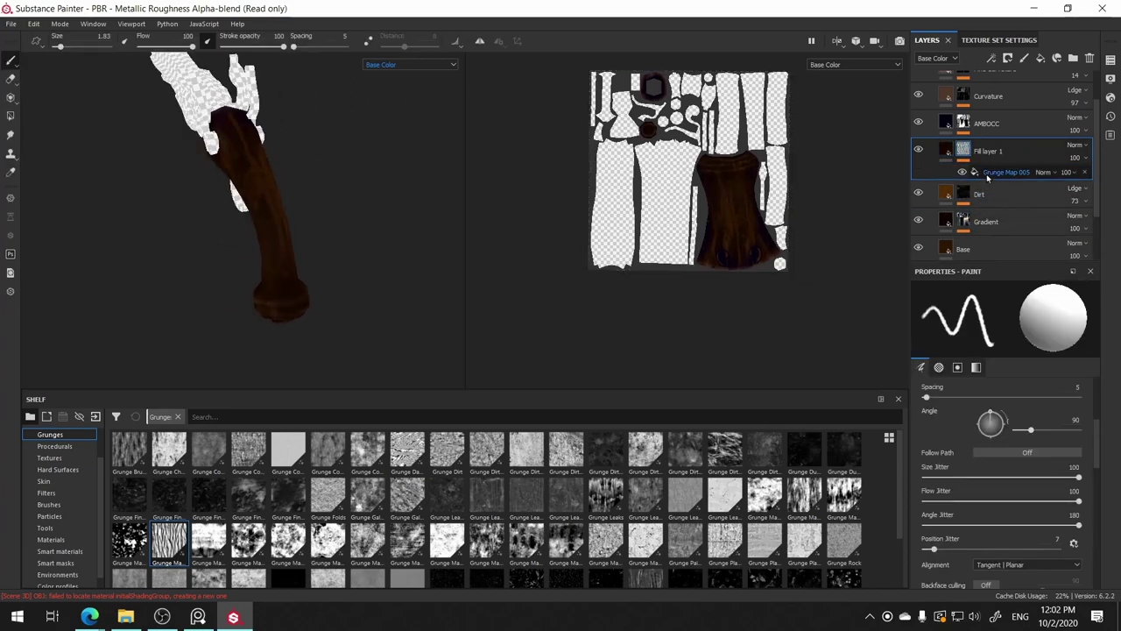
{"action": "mouse_move", "coordinate": [767, 231]}
{"action": "left_mouse_down"}
{"action": "mouse_move", "coordinate": [812, 287]}
{"action": "mouse_move", "coordinate": [788, 317]}
{"action": "mouse_move", "coordinate": [795, 286]}
{"action": "left_mouse_up"}
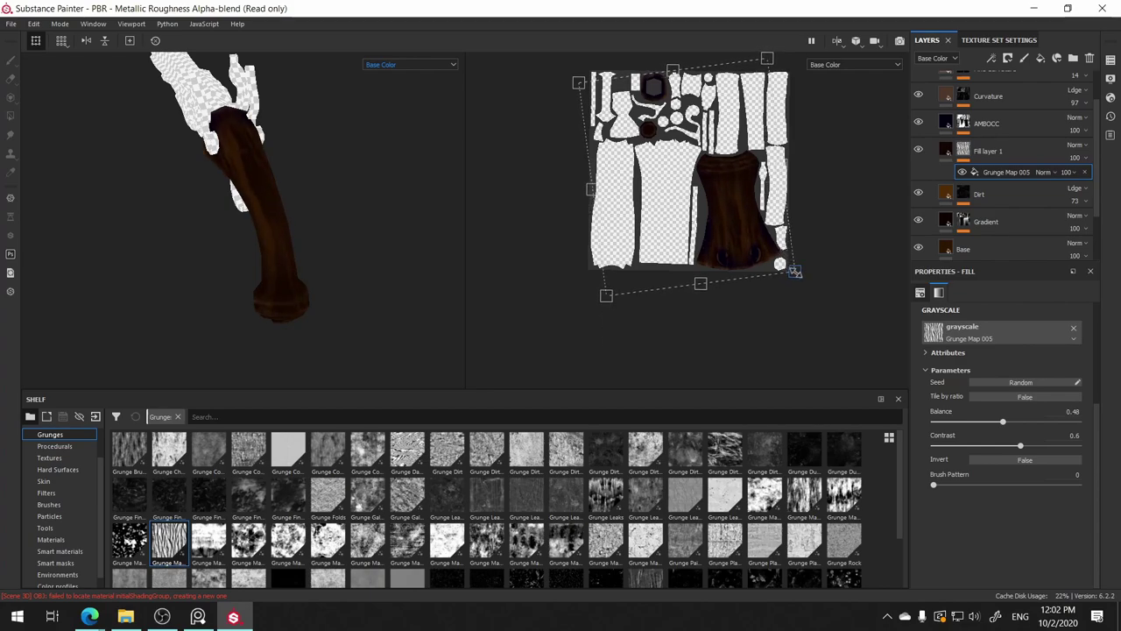
{"action": "mouse_move", "coordinate": [795, 273]}
{"action": "left_mouse_down"}
{"action": "mouse_move", "coordinate": [779, 274]}
{"action": "mouse_move", "coordinate": [793, 282]}
{"action": "left_mouse_up"}
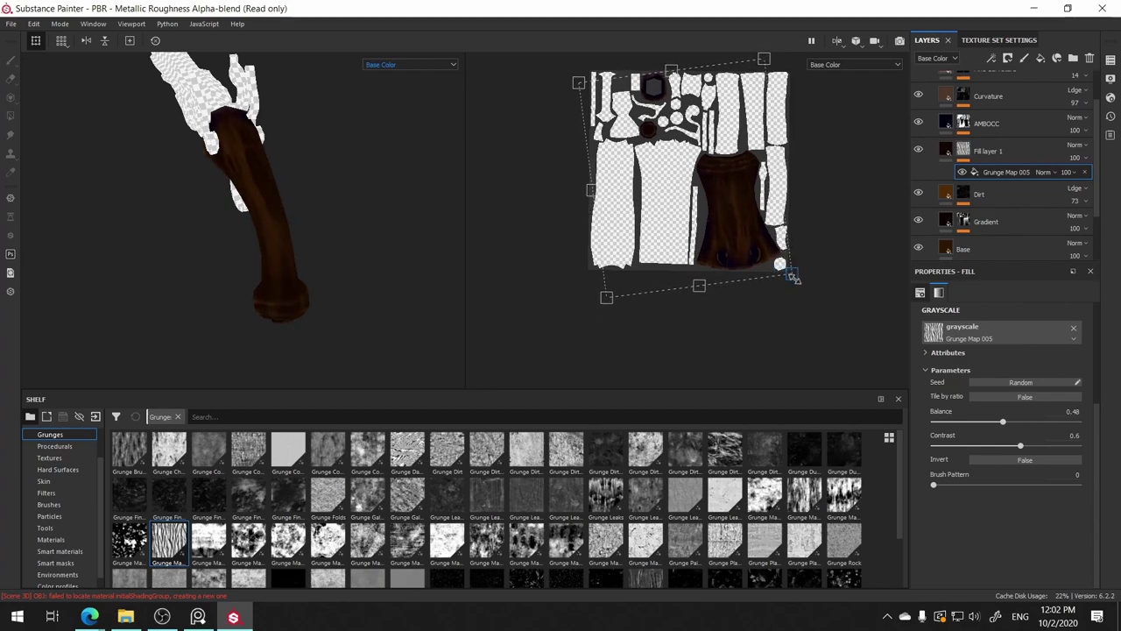
{"action": "left_click_drag", "start_coordinate": [694, 200], "coordinate": [716, 204]}
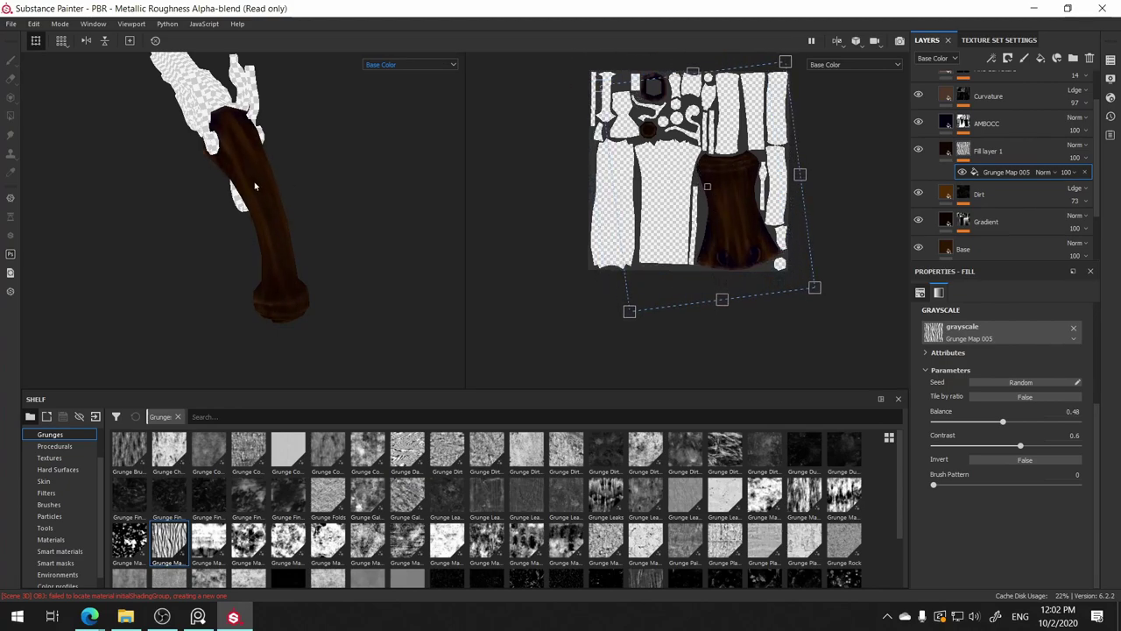
{"action": "mouse_move", "coordinate": [255, 186]}
{"action": "left_mouse_down", "text": "alt"}
{"action": "mouse_move", "coordinate": [332, 172]}
{"action": "mouse_move", "coordinate": [161, 146]}
{"action": "mouse_move", "coordinate": [325, 96]}
{"action": "mouse_move", "coordinate": [425, 102]}
{"action": "left_mouse_up", "text": "alt"}
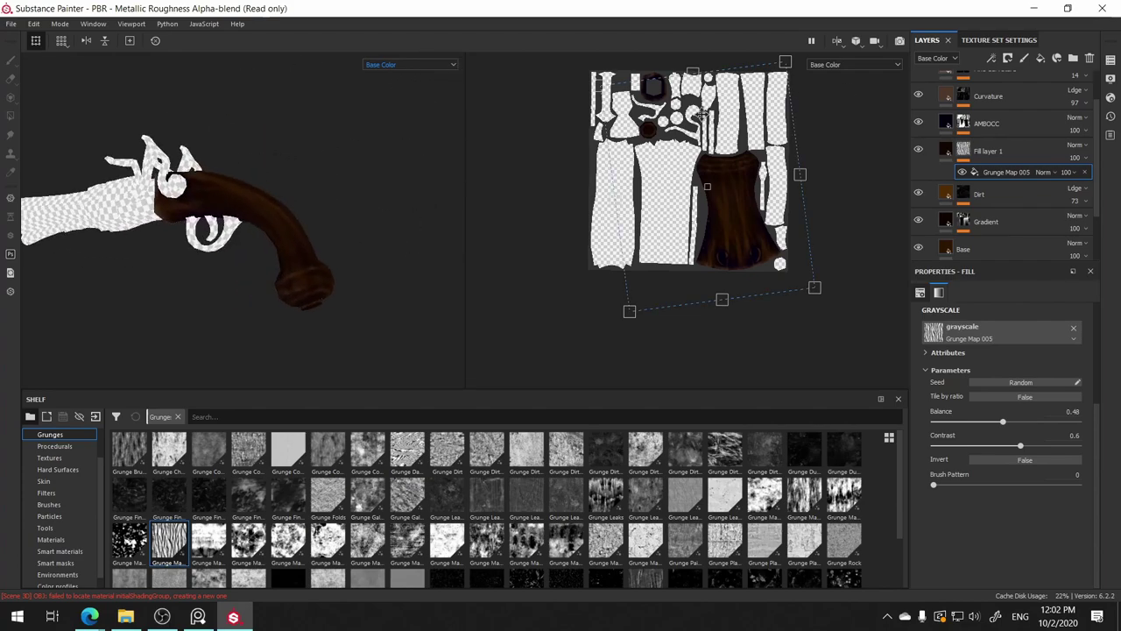
- Move Fill layer 1 below the Dirt layer, just above Gradient
{"action": "left_click", "coordinate": [1036, 154]}
{"action": "left_click_drag", "start_coordinate": [1036, 154], "coordinate": [1027, 208]}
{"action": "mouse_move", "coordinate": [265, 164]}
{"action": "left_mouse_down", "text": "alt"}
{"action": "mouse_move", "coordinate": [37, 263]}
{"action": "mouse_move", "coordinate": [260, 292]}
{"action": "mouse_move", "coordinate": [295, 240]}
{"action": "mouse_move", "coordinate": [405, 195]}
{"action": "mouse_move", "coordinate": [312, 297]}
{"action": "mouse_move", "coordinate": [110, 213]}
{"action": "mouse_move", "coordinate": [327, 187]}
{"action": "left_mouse_up", "text": "alt"}
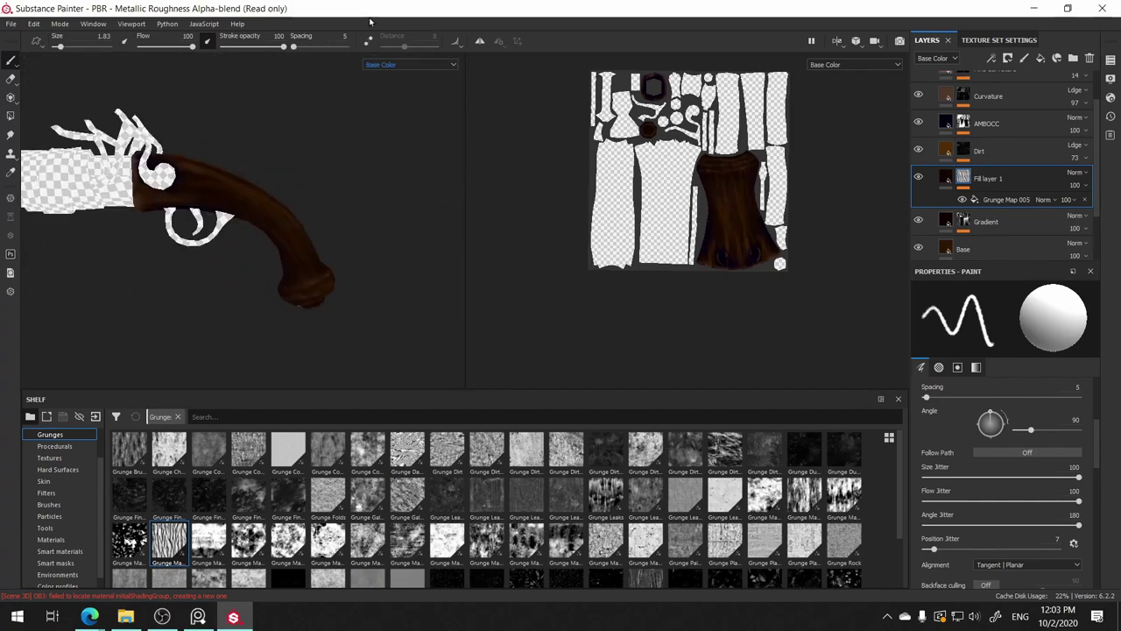
- Toggle Fill layer 1's visibility to compare, then set its opacity to 94
{"action": "left_click", "coordinate": [919, 177]}
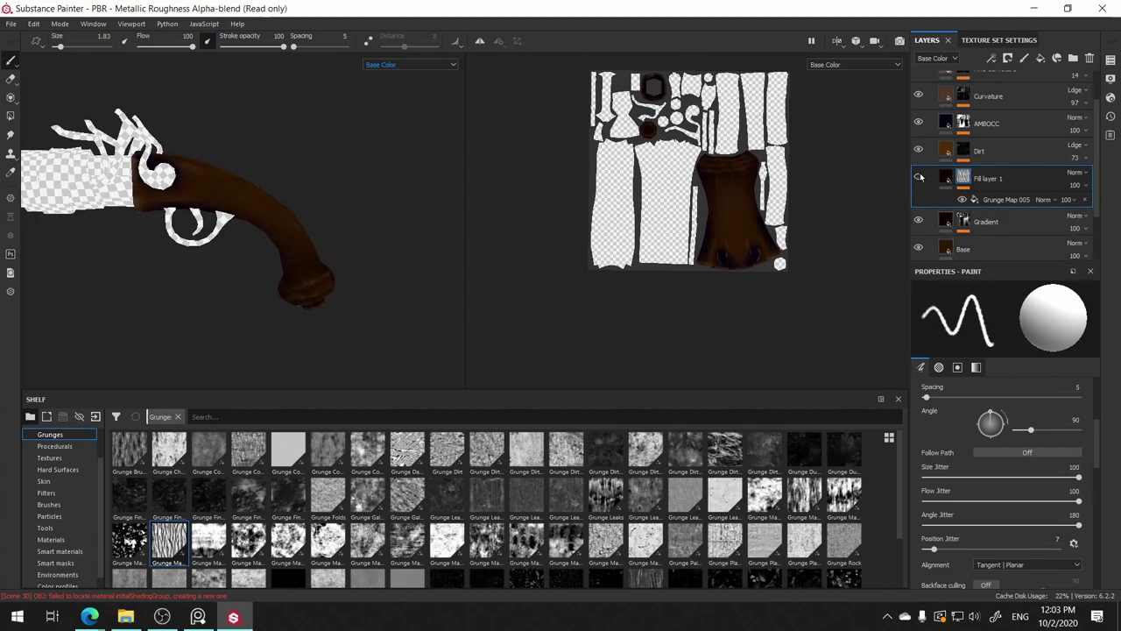
{"action": "left_click_drag", "start_coordinate": [320, 143], "coordinate": [184, 241], "text": "alt"}
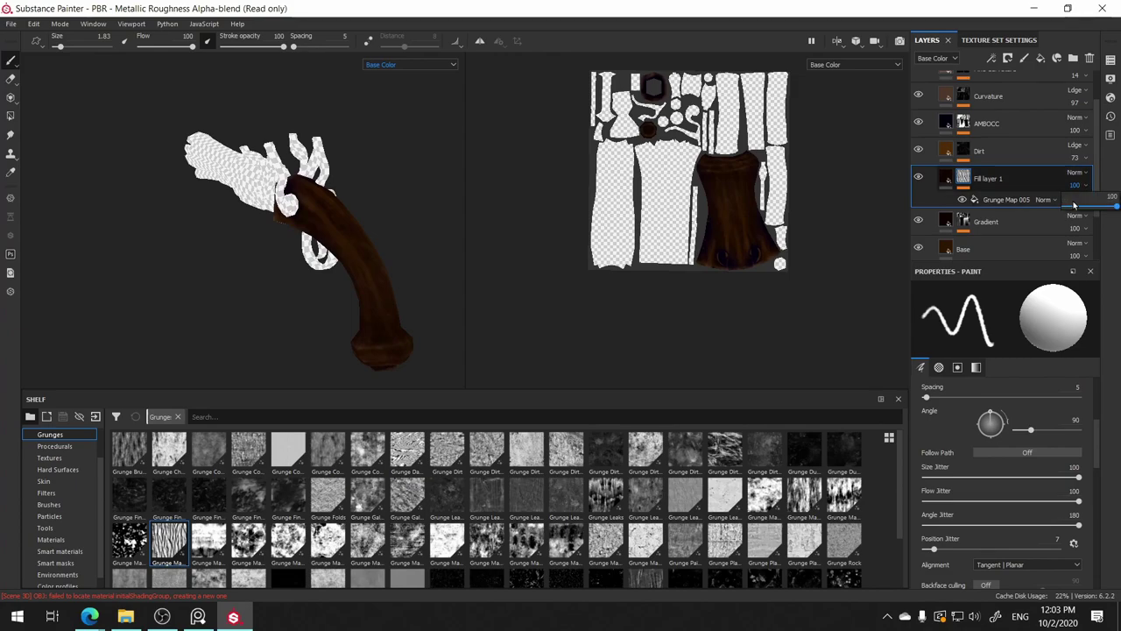
{"action": "left_click_drag", "start_coordinate": [1114, 208], "coordinate": [1102, 208]}
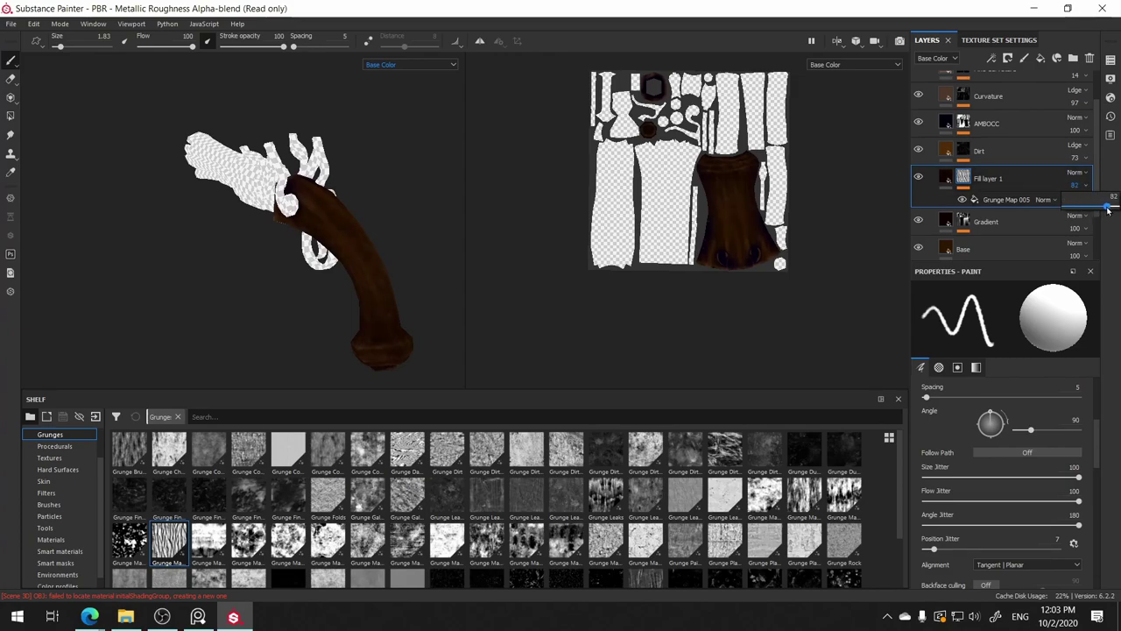
{"action": "left_click_drag", "start_coordinate": [1107, 209], "coordinate": [1107, 208]}
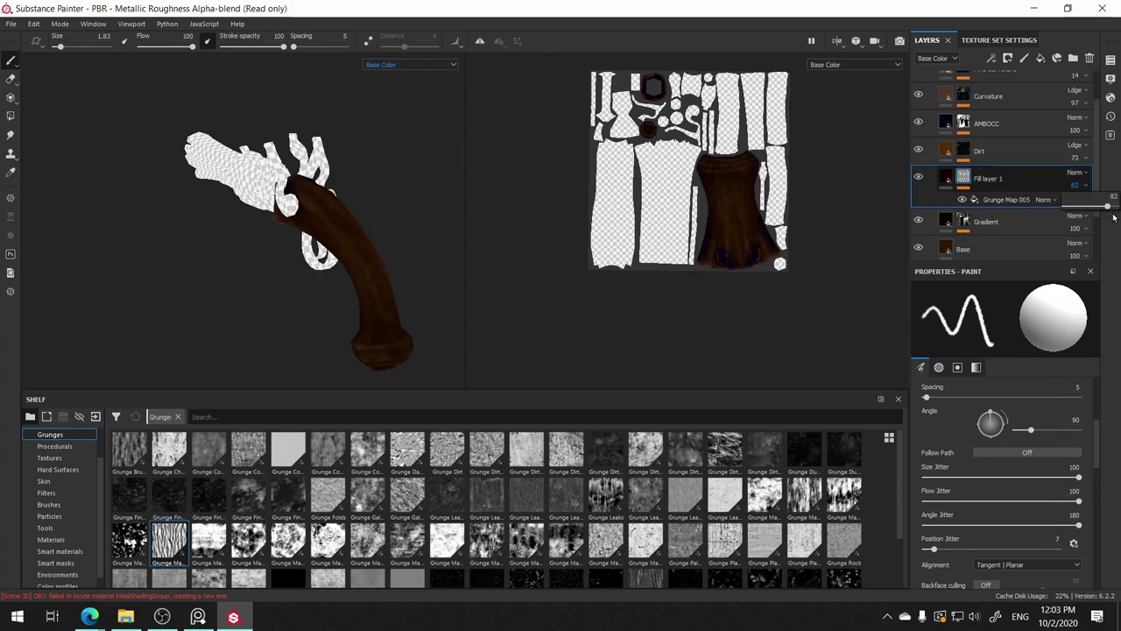
{"action": "left_click_drag", "start_coordinate": [1114, 208], "coordinate": [1113, 209]}
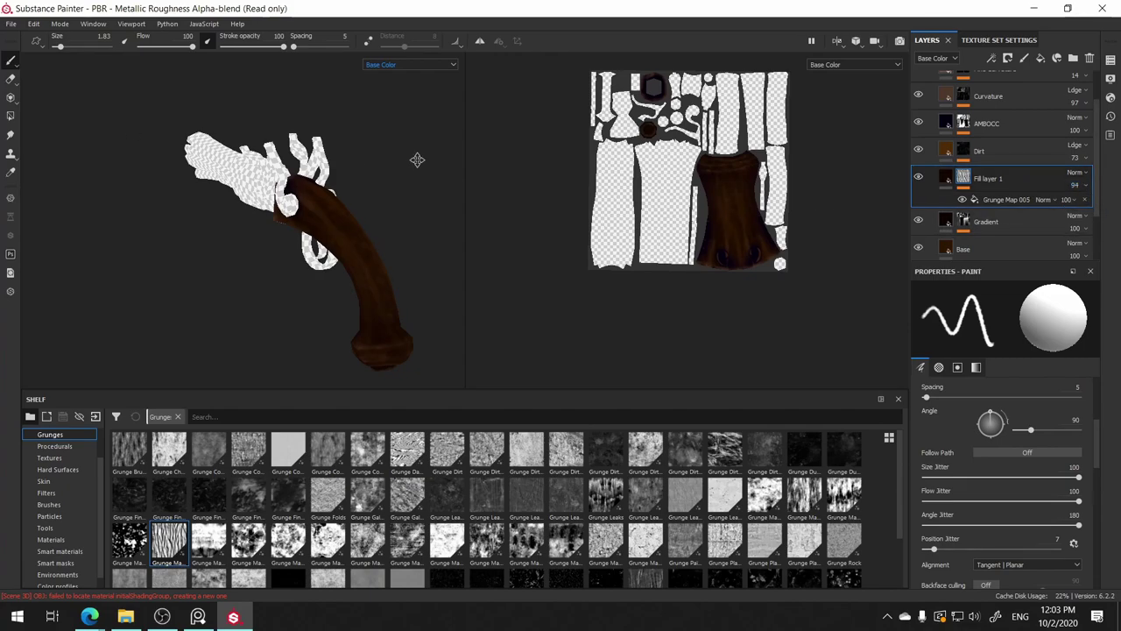
{"action": "mouse_move", "coordinate": [417, 159]}
{"action": "left_mouse_down", "text": "alt"}
{"action": "mouse_move", "coordinate": [431, 160]}
{"action": "mouse_move", "coordinate": [156, 180]}
{"action": "mouse_move", "coordinate": [99, 131]}
{"action": "mouse_move", "coordinate": [295, 131]}
{"action": "mouse_move", "coordinate": [319, 109]}
{"action": "mouse_move", "coordinate": [123, 175]}
{"action": "left_mouse_up", "text": "alt"}
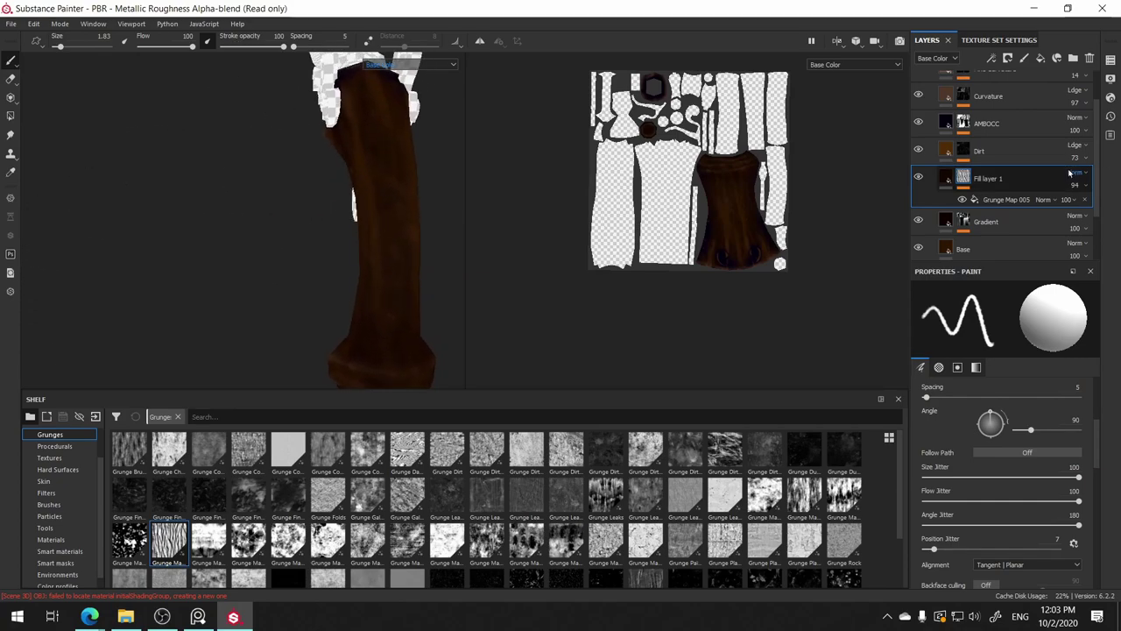
- Add an empty filter above Grunge Map 005 in the mask
{"action": "right_click", "coordinate": [1016, 202]}
{"action": "left_click", "coordinate": [1083, 295]}
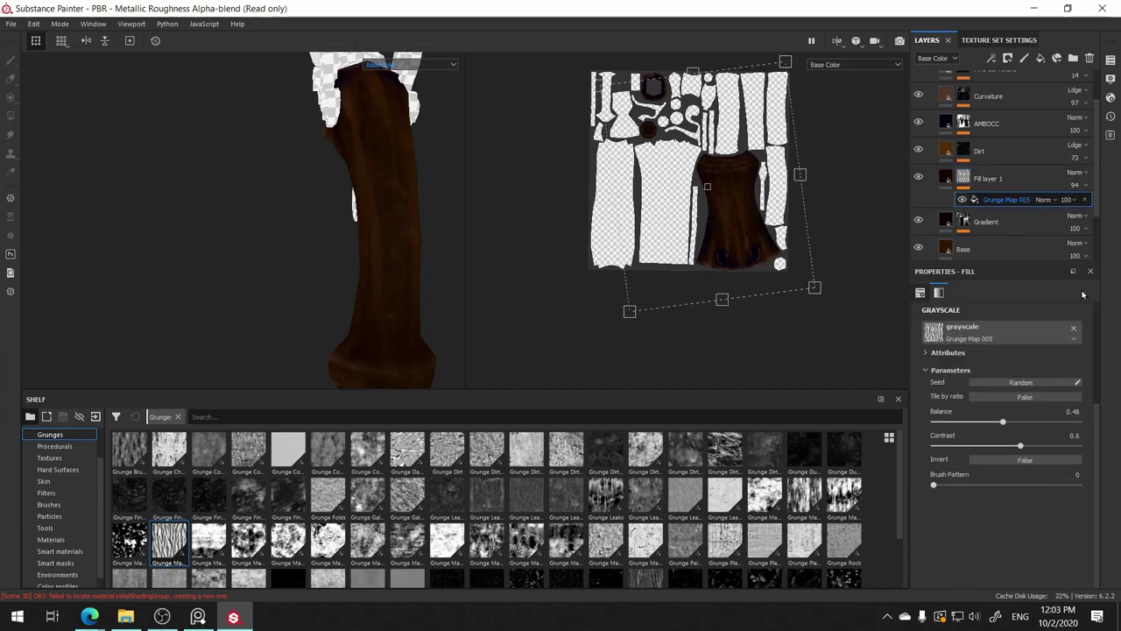
{"action": "left_click", "coordinate": [1028, 313]}
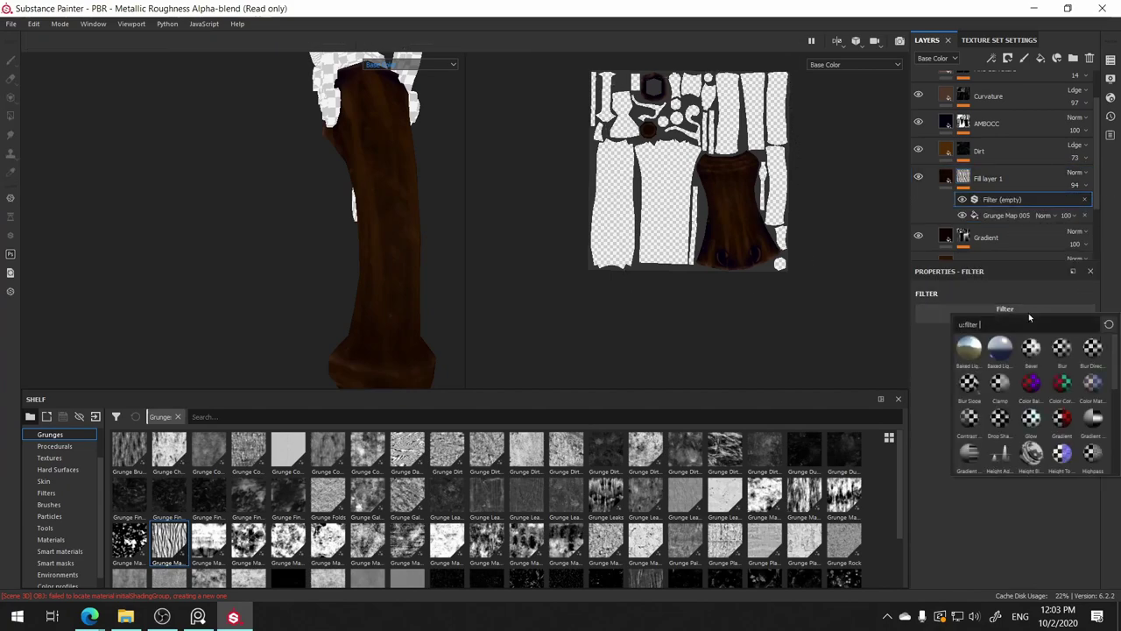
- Make the mask filter a Blur Slope at intensity 0.1 and inspect the softened grain around the grip
{"action": "left_click", "coordinate": [970, 385]}
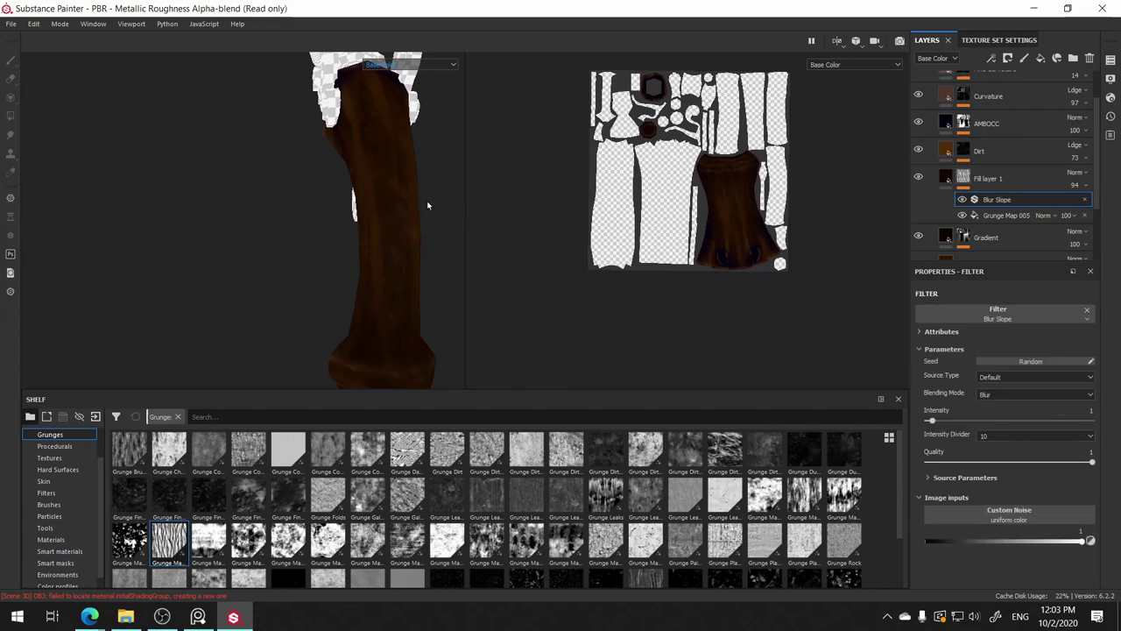
{"action": "left_click_drag", "start_coordinate": [437, 187], "coordinate": [348, 226], "text": "alt"}
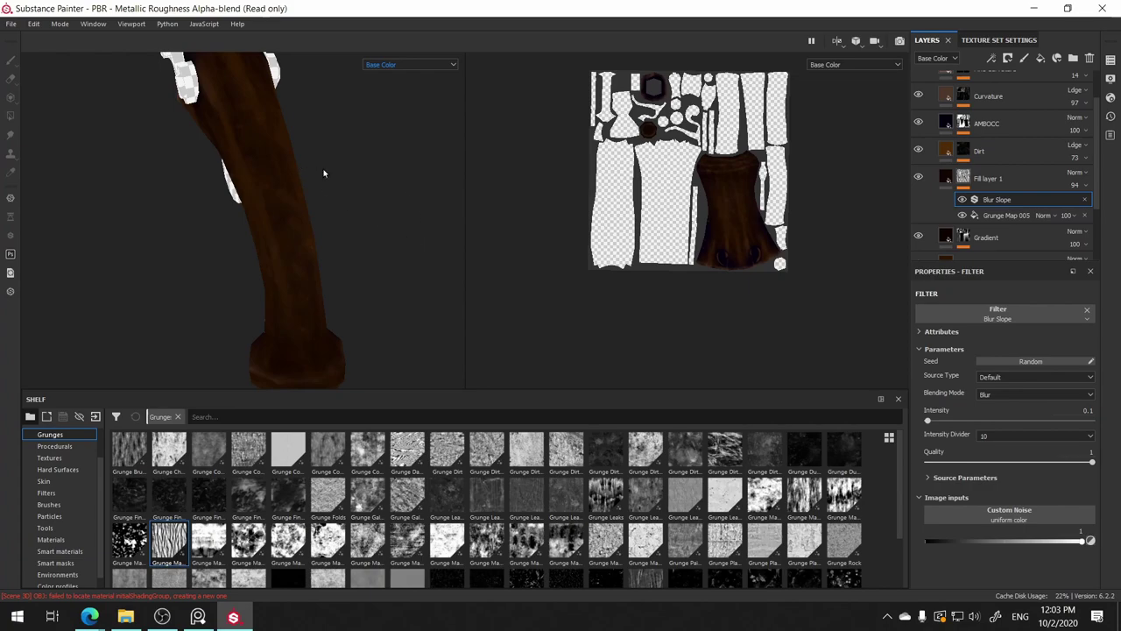
{"action": "left_click_drag", "start_coordinate": [323, 172], "coordinate": [427, 163], "text": "alt"}
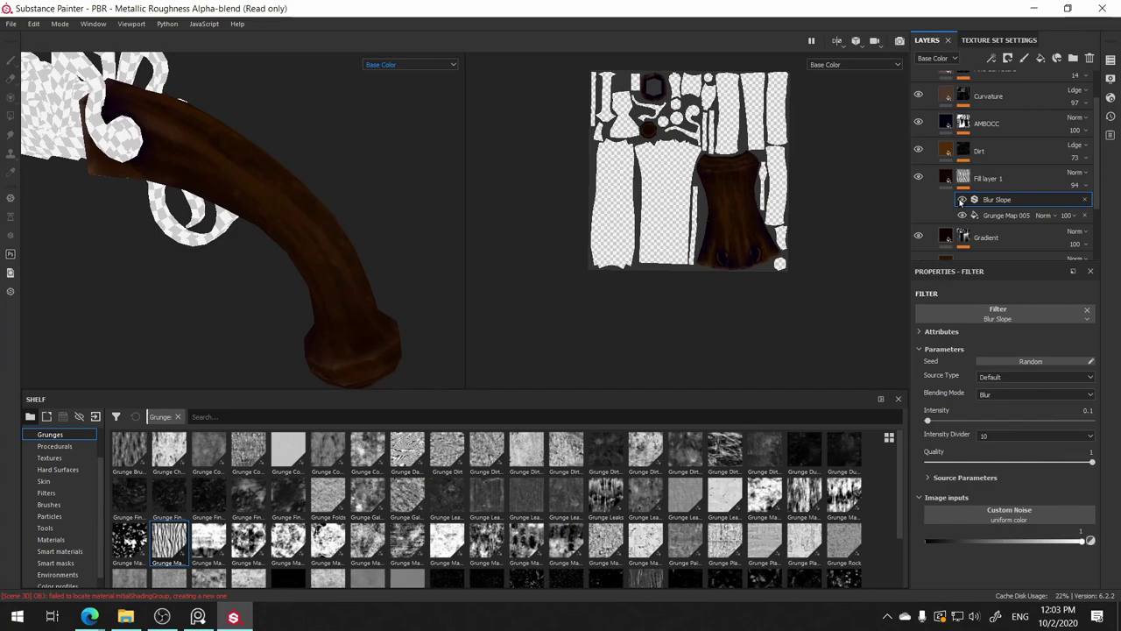
{"action": "mouse_move", "coordinate": [289, 206]}
{"action": "left_mouse_down", "text": "alt"}
{"action": "mouse_move", "coordinate": [100, 183]}
{"action": "mouse_move", "coordinate": [236, 180]}
{"action": "mouse_move", "coordinate": [245, 231]}
{"action": "mouse_move", "coordinate": [191, 254]}
{"action": "mouse_move", "coordinate": [275, 275]}
{"action": "mouse_move", "coordinate": [329, 253]}
{"action": "mouse_move", "coordinate": [360, 222]}
{"action": "mouse_move", "coordinate": [360, 157]}
{"action": "mouse_move", "coordinate": [38, 246]}
{"action": "mouse_move", "coordinate": [125, 246]}
{"action": "left_mouse_up", "text": "alt"}
{"action": "scroll", "coordinate": [237, 180], "scroll_direction": "down", "scroll_amount": 2}
{"action": "scroll", "coordinate": [237, 180], "scroll_direction": "up", "scroll_amount": 3}
{"action": "scroll", "coordinate": [238, 180], "scroll_direction": "down", "scroll_amount": 3}
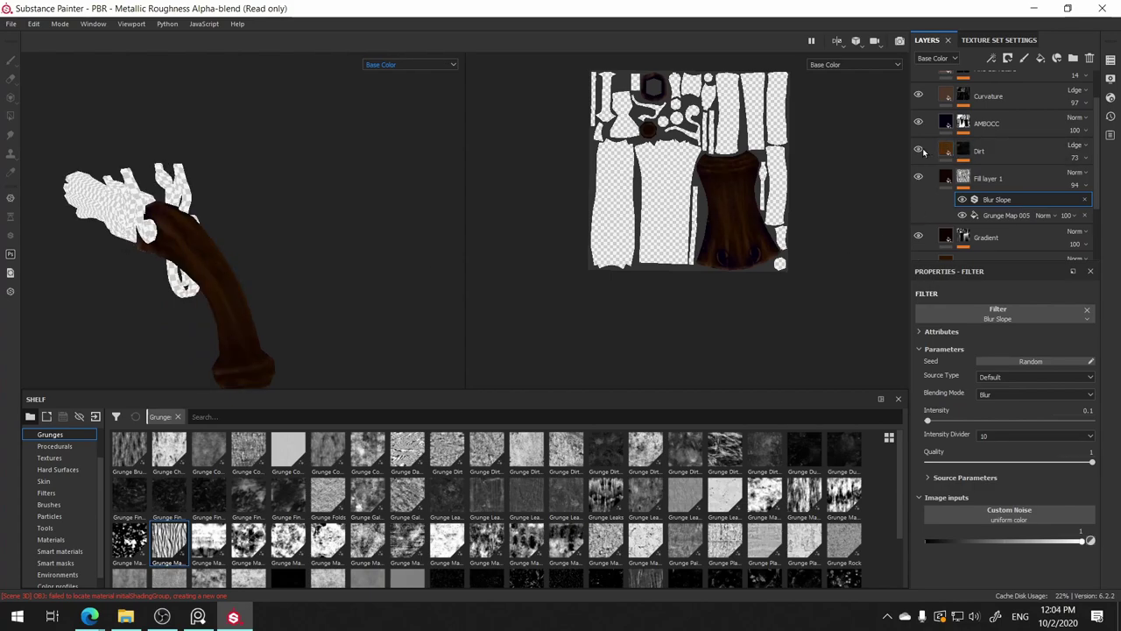
- Lower the Dirt layer's opacity to 44 and toggle Fill layer 1 to compare
{"action": "left_click", "coordinate": [1016, 155]}
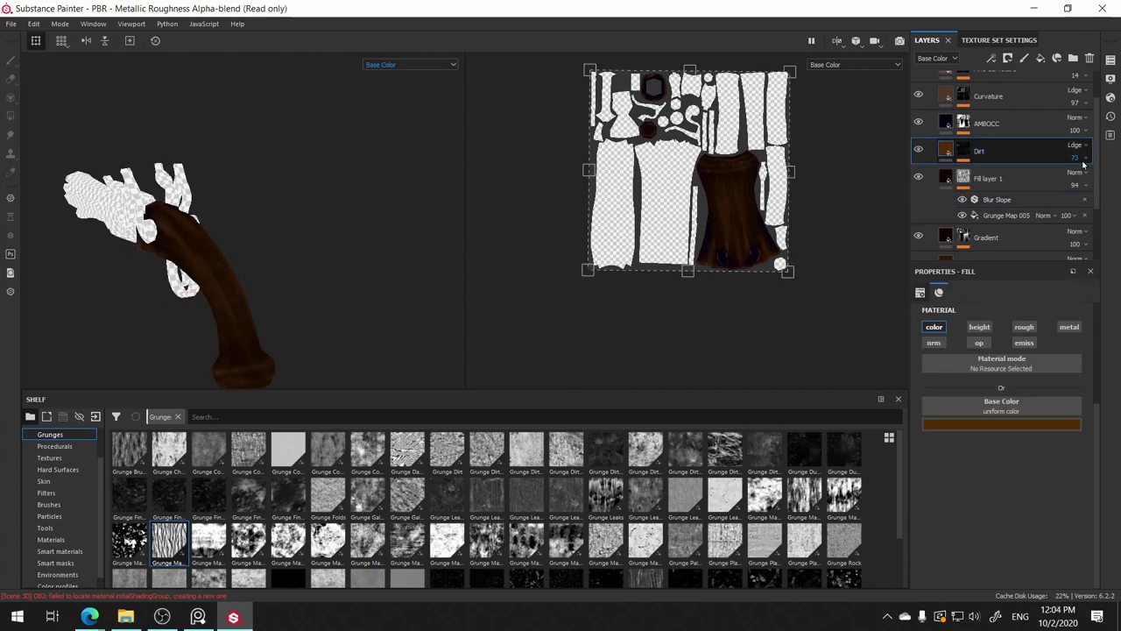
{"action": "left_click_drag", "start_coordinate": [1089, 184], "coordinate": [1086, 185]}
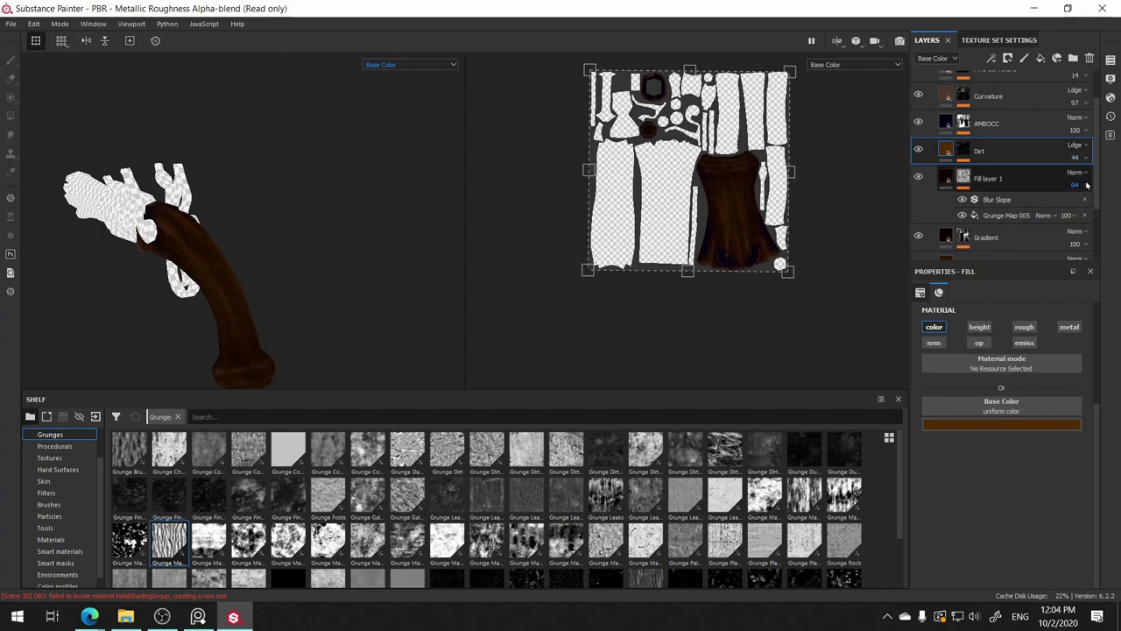
{"action": "mouse_move", "coordinate": [347, 193]}
{"action": "left_mouse_down", "text": "alt"}
{"action": "mouse_move", "coordinate": [183, 170]}
{"action": "mouse_move", "coordinate": [363, 190]}
{"action": "left_mouse_up", "text": "alt"}
{"action": "left_click", "coordinate": [919, 178]}
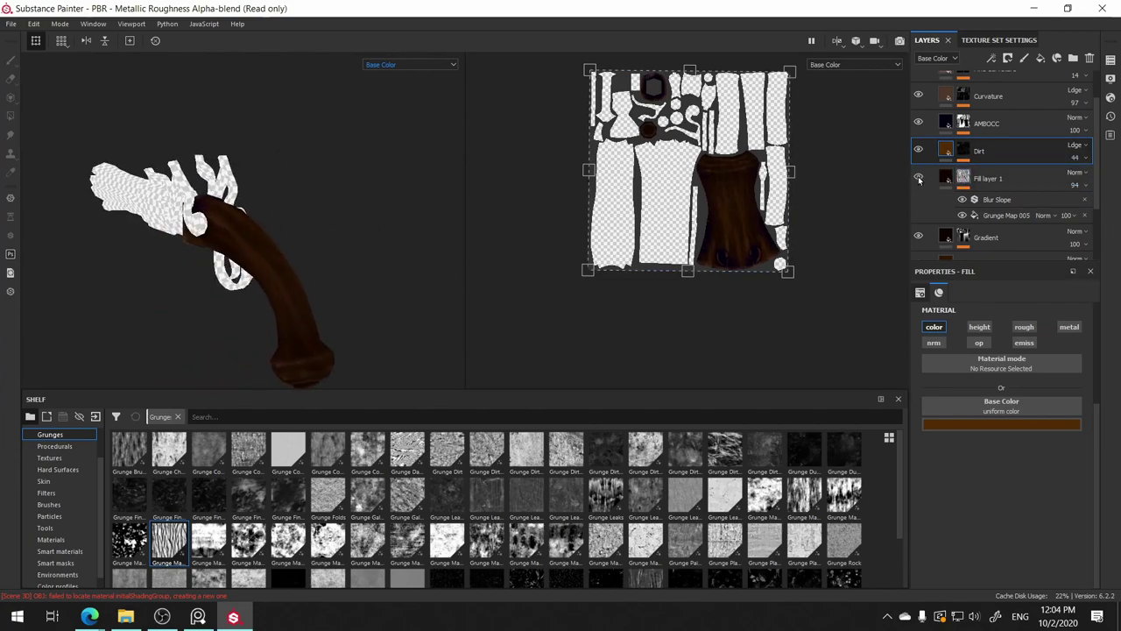
{"action": "left_click", "coordinate": [919, 179]}
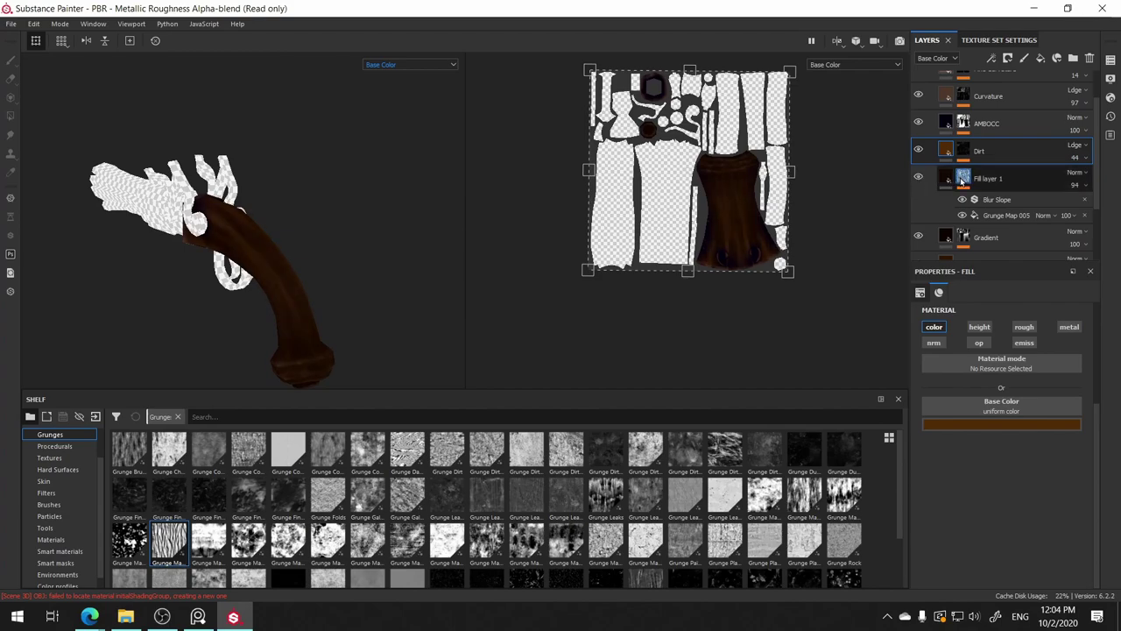
- Set Grunge Map 005's Balance and Contrast both to 0.48
{"action": "left_click", "coordinate": [963, 178]}
{"action": "left_click", "coordinate": [1007, 215]}
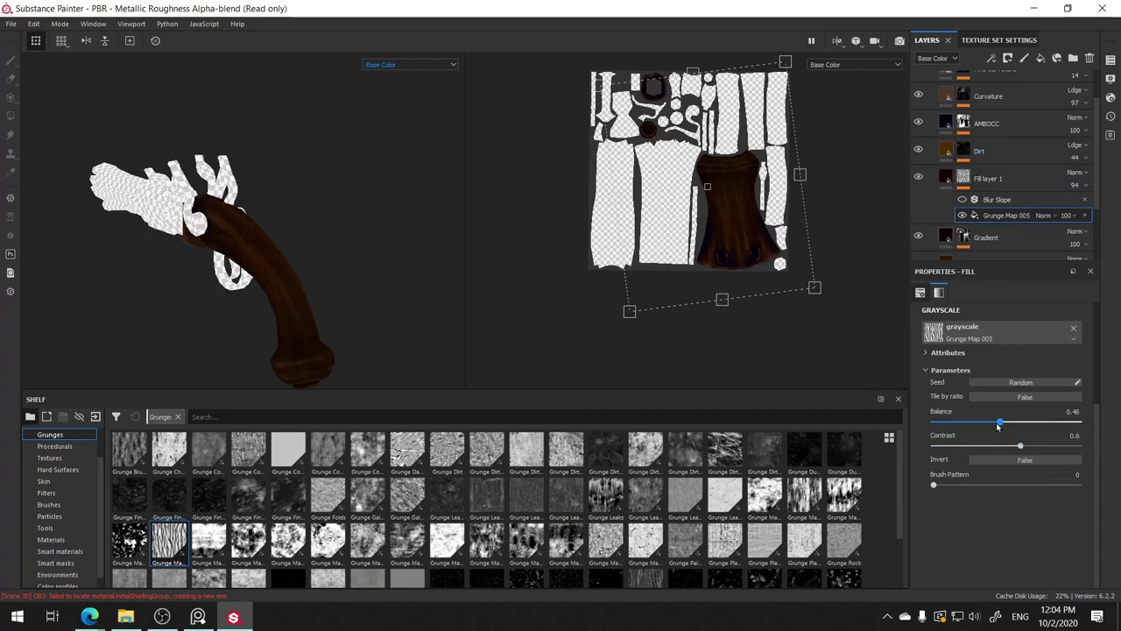
{"action": "left_click_drag", "start_coordinate": [966, 425], "coordinate": [1029, 422]}
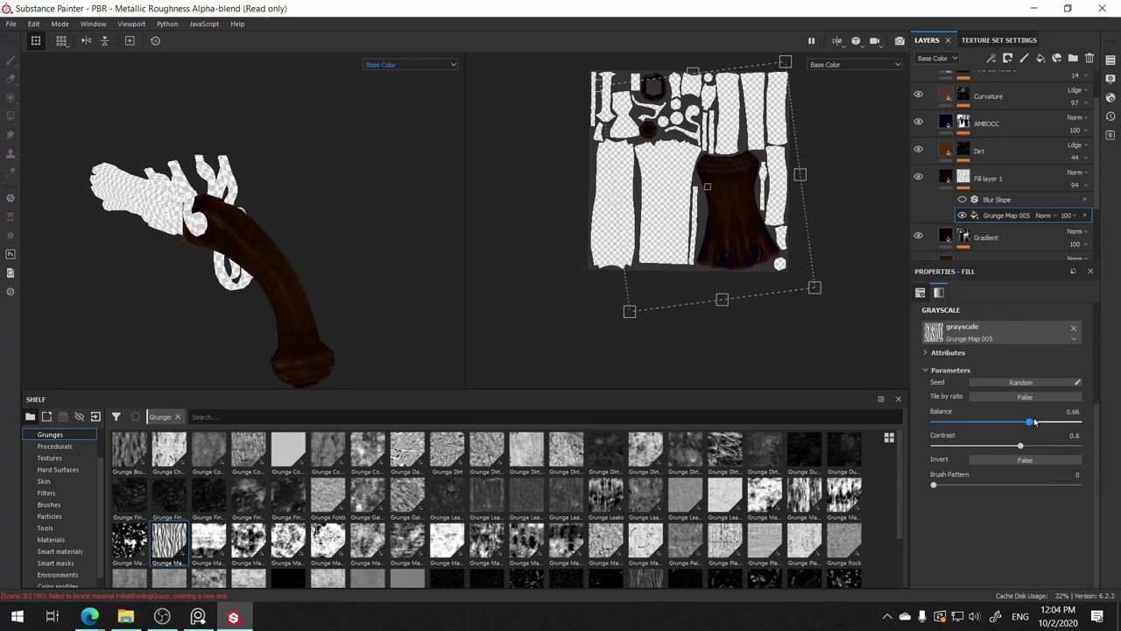
{"action": "left_click_drag", "start_coordinate": [1030, 422], "coordinate": [1027, 423]}
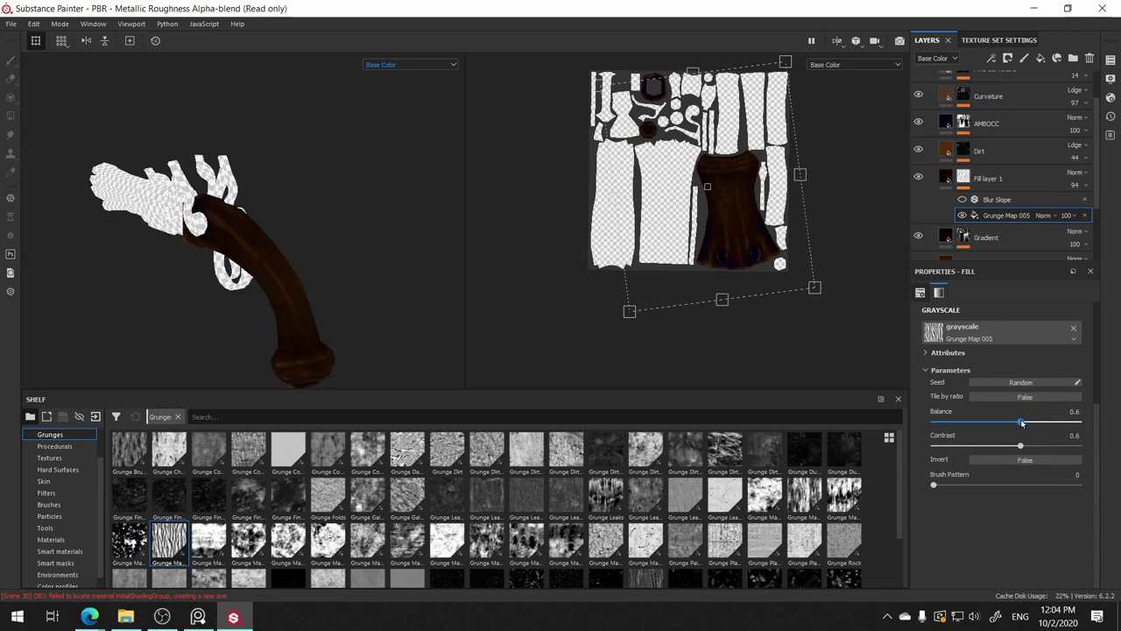
{"action": "left_click_drag", "start_coordinate": [348, 173], "coordinate": [295, 182], "text": "alt"}
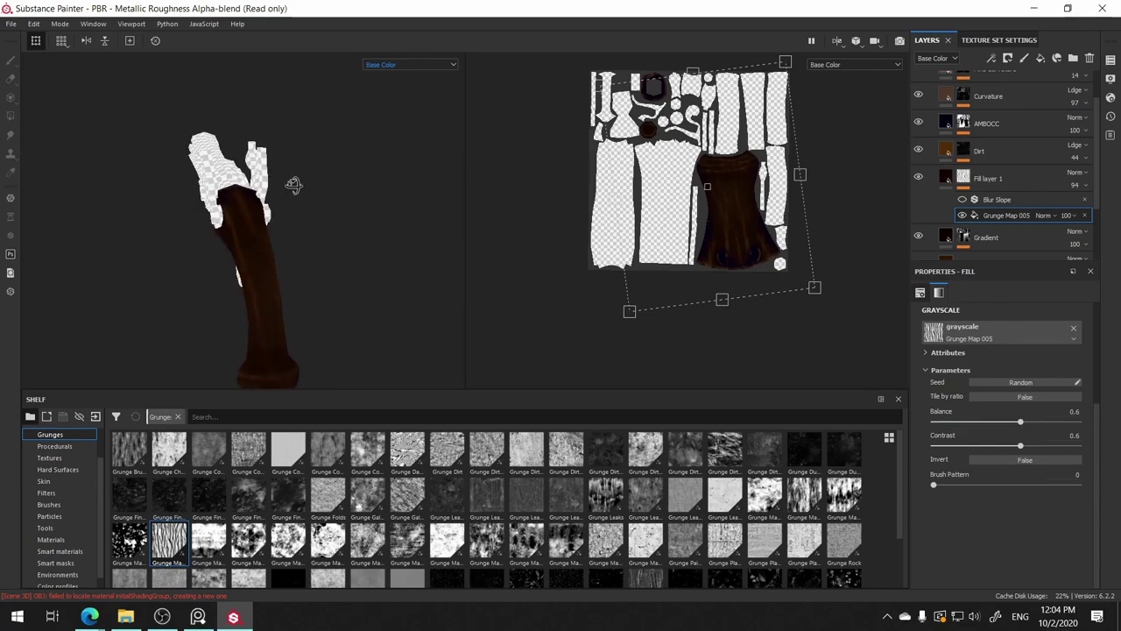
{"action": "left_click", "coordinate": [1023, 424]}
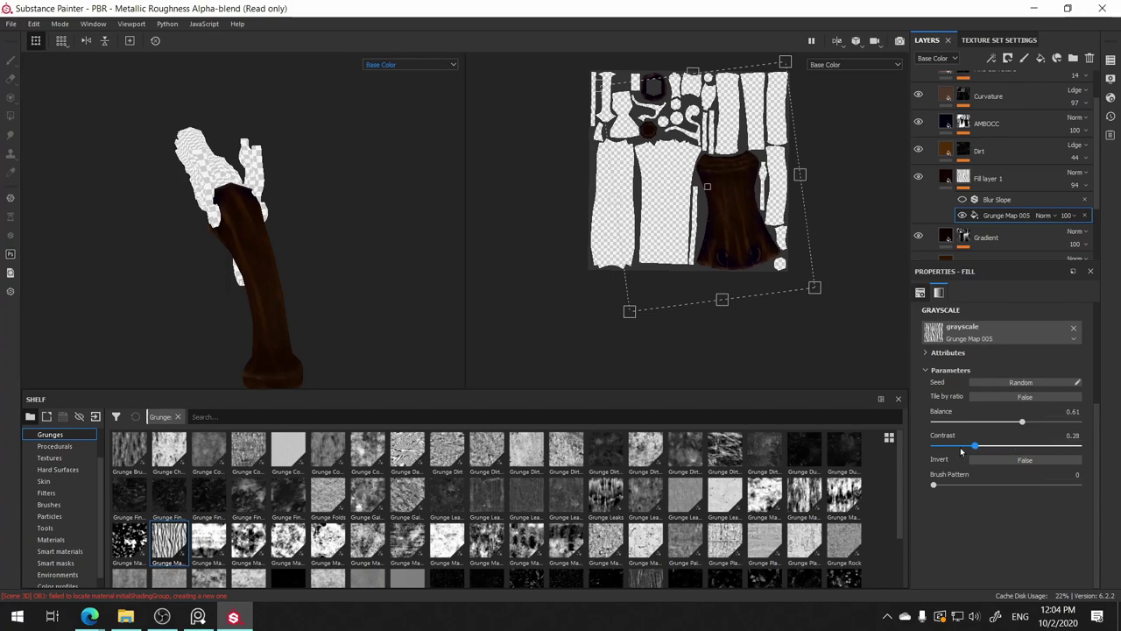
{"action": "mouse_move", "coordinate": [970, 451]}
{"action": "left_mouse_down"}
{"action": "mouse_move", "coordinate": [1022, 425]}
{"action": "mouse_move", "coordinate": [1005, 426]}
{"action": "mouse_move", "coordinate": [1041, 422]}
{"action": "left_mouse_up"}
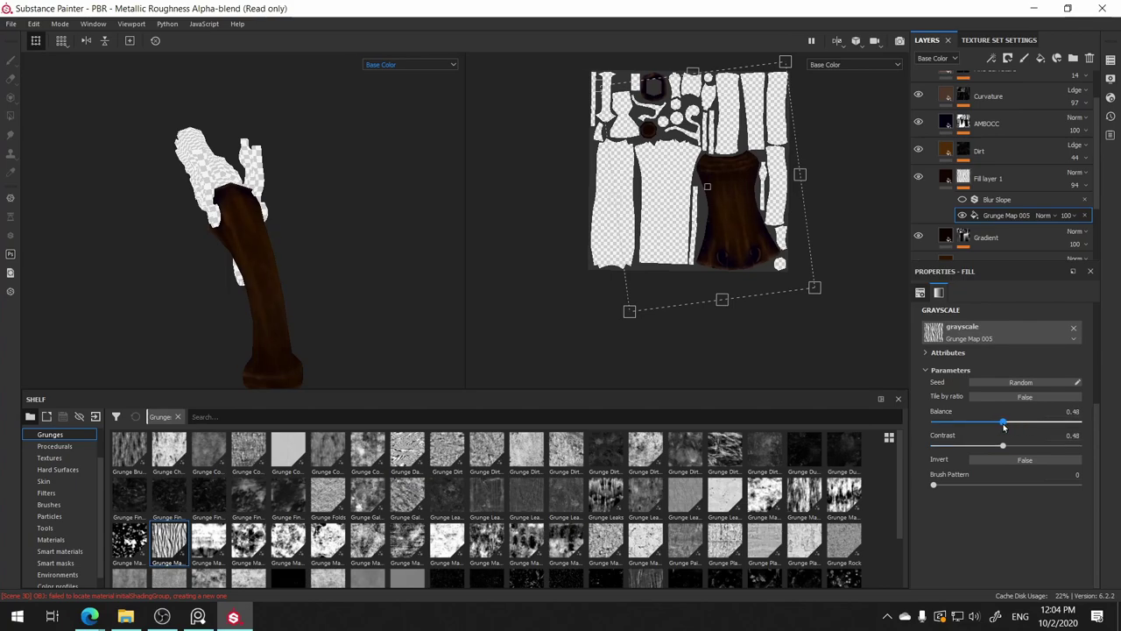
{"action": "mouse_move", "coordinate": [132, 289]}
{"action": "left_mouse_down", "text": "alt"}
{"action": "mouse_move", "coordinate": [415, 213]}
{"action": "mouse_move", "coordinate": [131, 239]}
{"action": "mouse_move", "coordinate": [363, 245]}
{"action": "left_mouse_up", "text": "alt"}
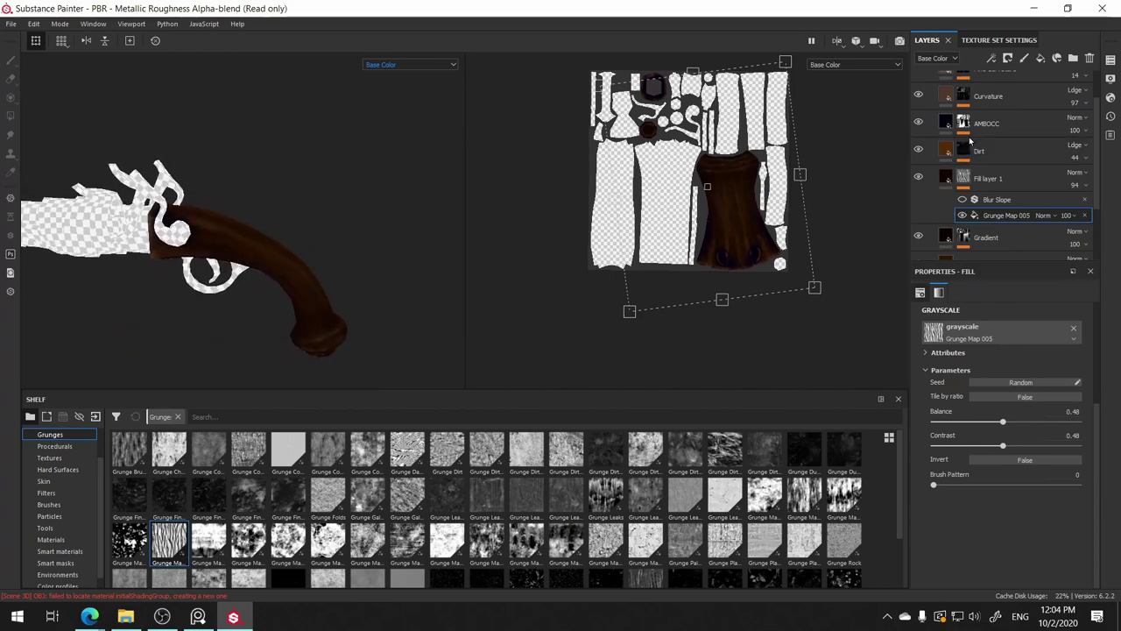
{"action": "scroll", "coordinate": [1025, 165], "scroll_direction": "up", "scroll_amount": 2}
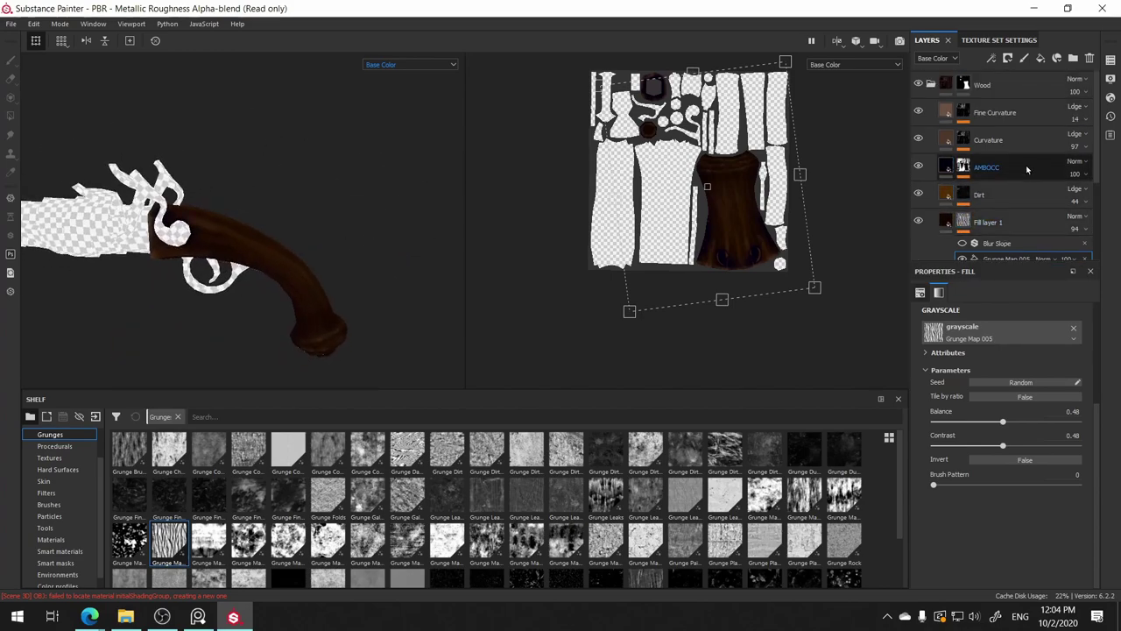
{"action": "left_click", "coordinate": [1005, 109]}
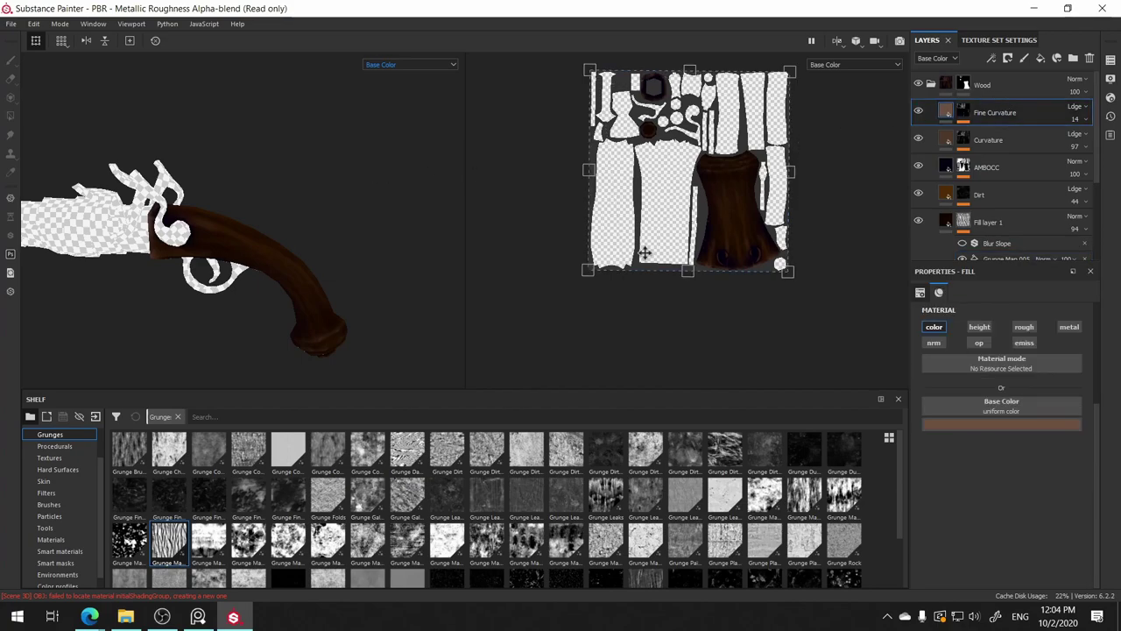
{"action": "left_click_drag", "start_coordinate": [175, 251], "coordinate": [237, 253], "text": "alt"}
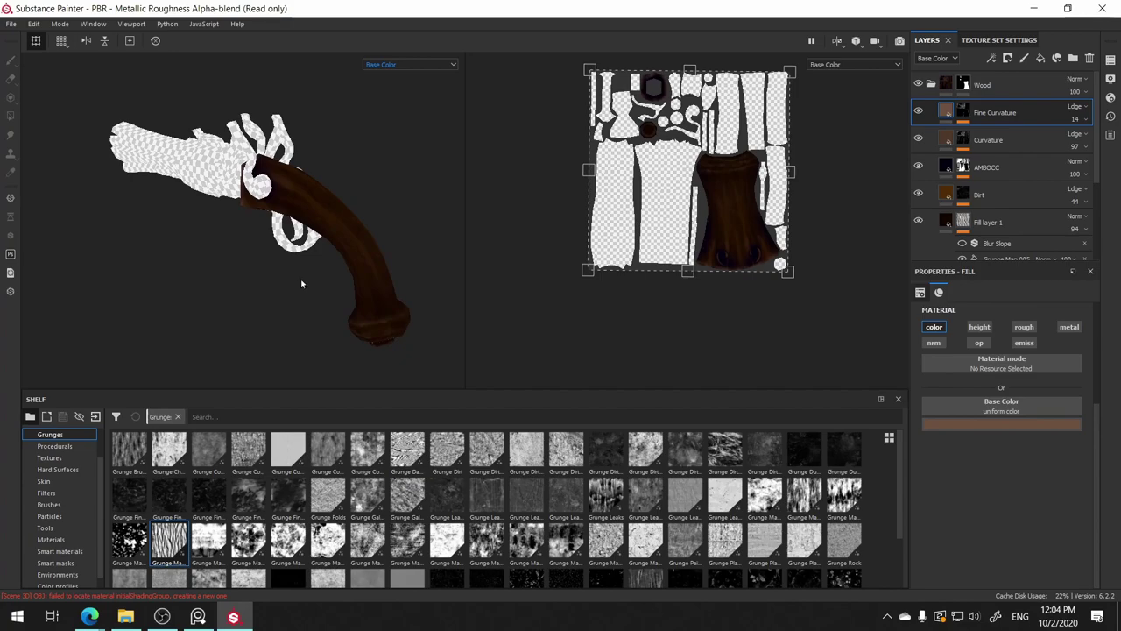
{"action": "mouse_move", "coordinate": [350, 174]}
{"action": "left_mouse_down", "text": "alt"}
{"action": "mouse_move", "coordinate": [308, 238]}
{"action": "mouse_move", "coordinate": [450, 218]}
{"action": "mouse_move", "coordinate": [257, 275]}
{"action": "mouse_move", "coordinate": [355, 211]}
{"action": "mouse_move", "coordinate": [426, 257]}
{"action": "mouse_move", "coordinate": [216, 245]}
{"action": "left_mouse_up", "text": "alt"}
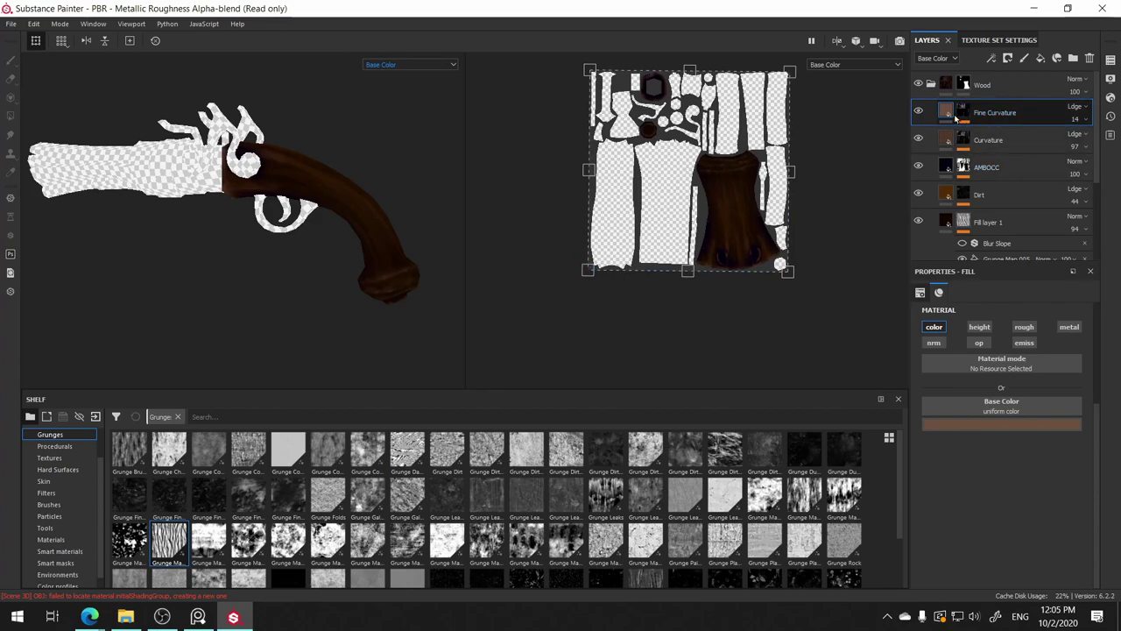
{"action": "left_click", "coordinate": [961, 223]}
{"action": "left_click", "coordinate": [949, 219]}
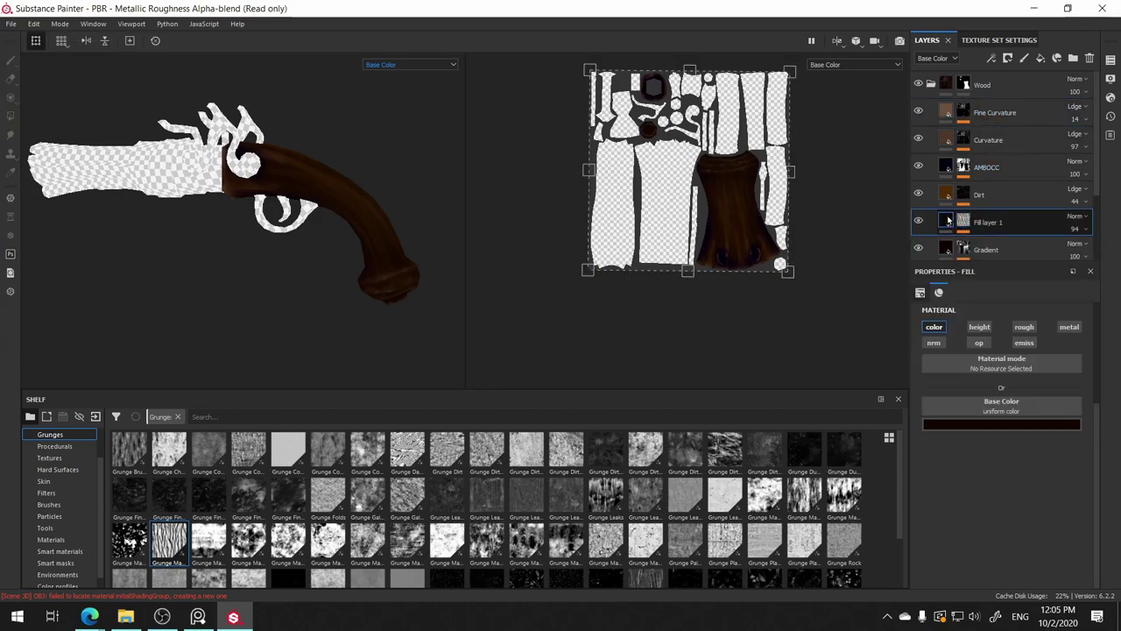
{"action": "left_click", "coordinate": [992, 91]}
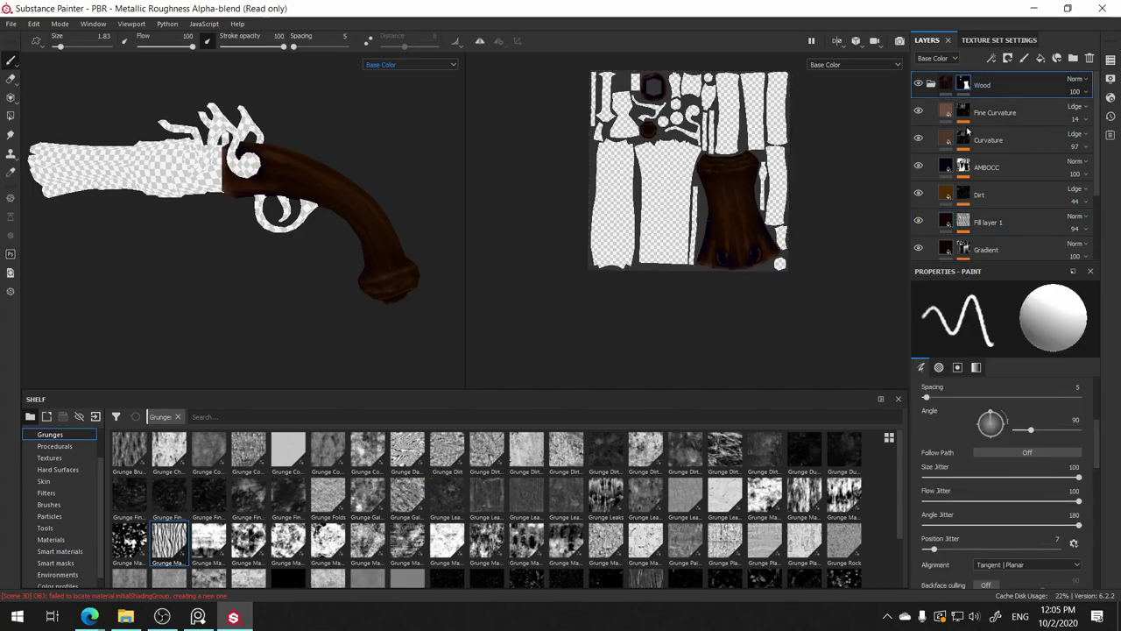
{"action": "left_click", "coordinate": [998, 112]}
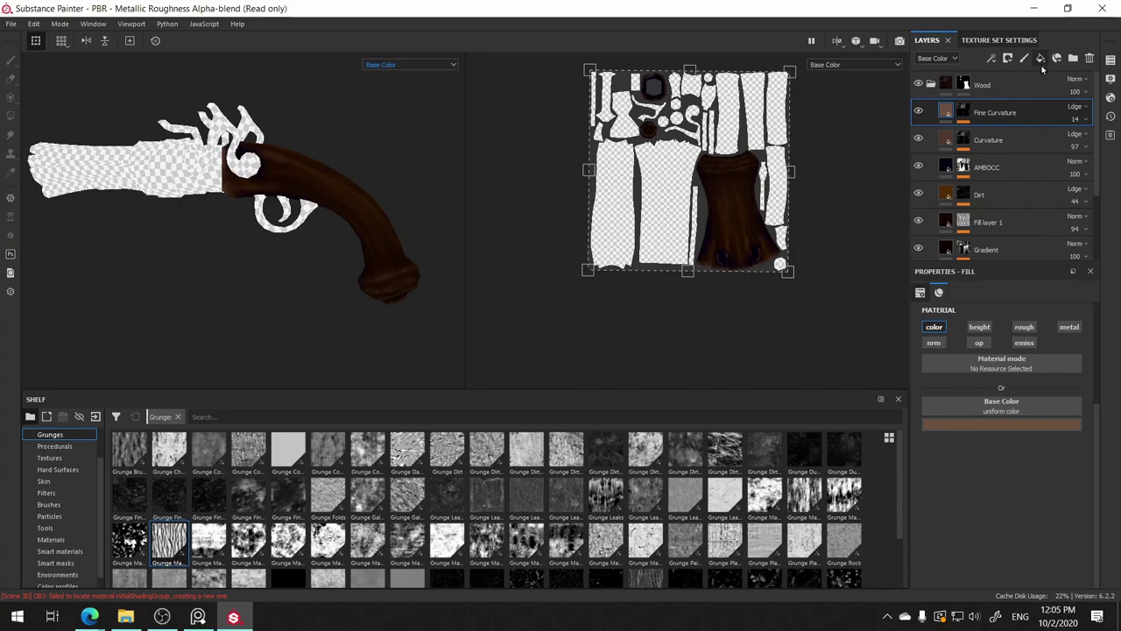
{"action": "left_click", "coordinate": [1040, 59]}
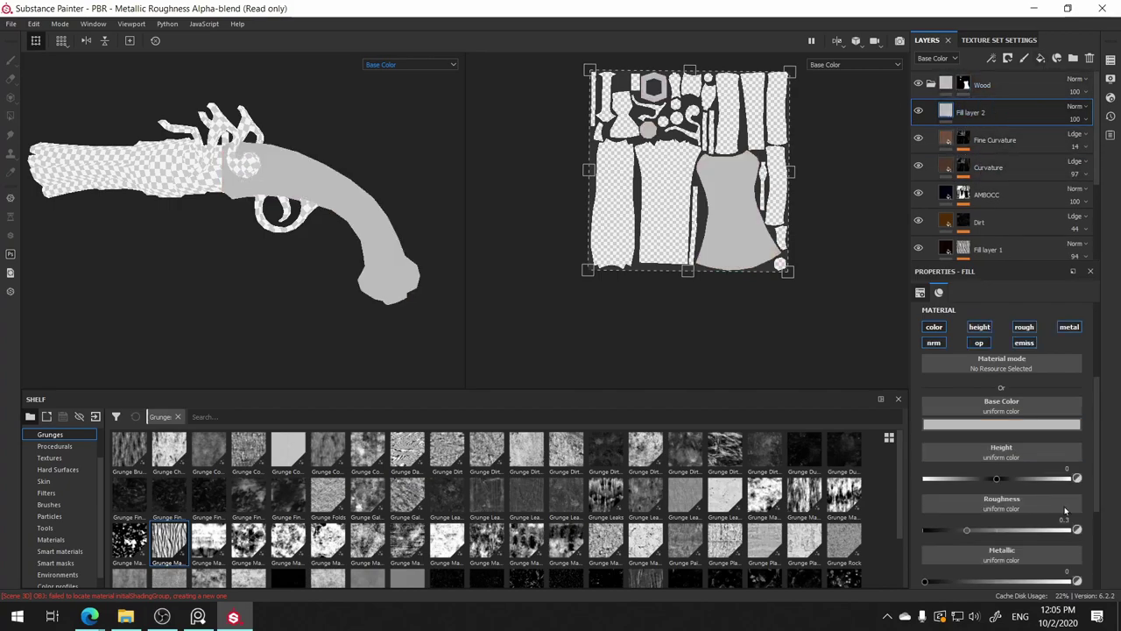
- Solo the color channel on Fill layer 2 and load the Ambient Occlusion texture into Base Color
{"action": "double_click", "coordinate": [940, 330]}
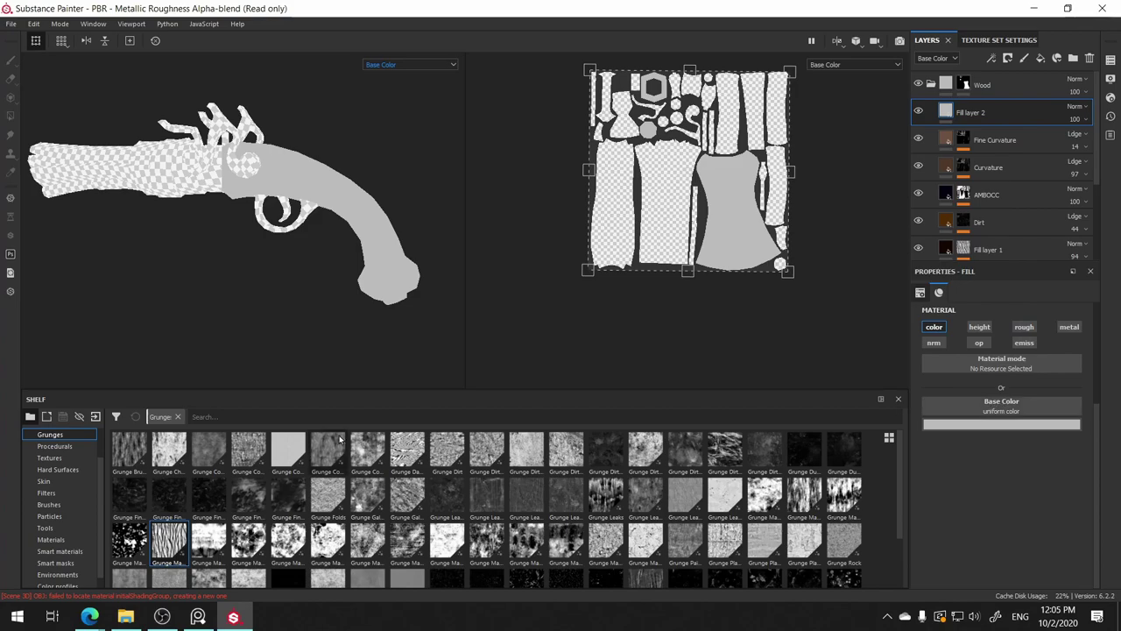
{"action": "scroll", "coordinate": [68, 492], "scroll_direction": "up", "scroll_amount": 3}
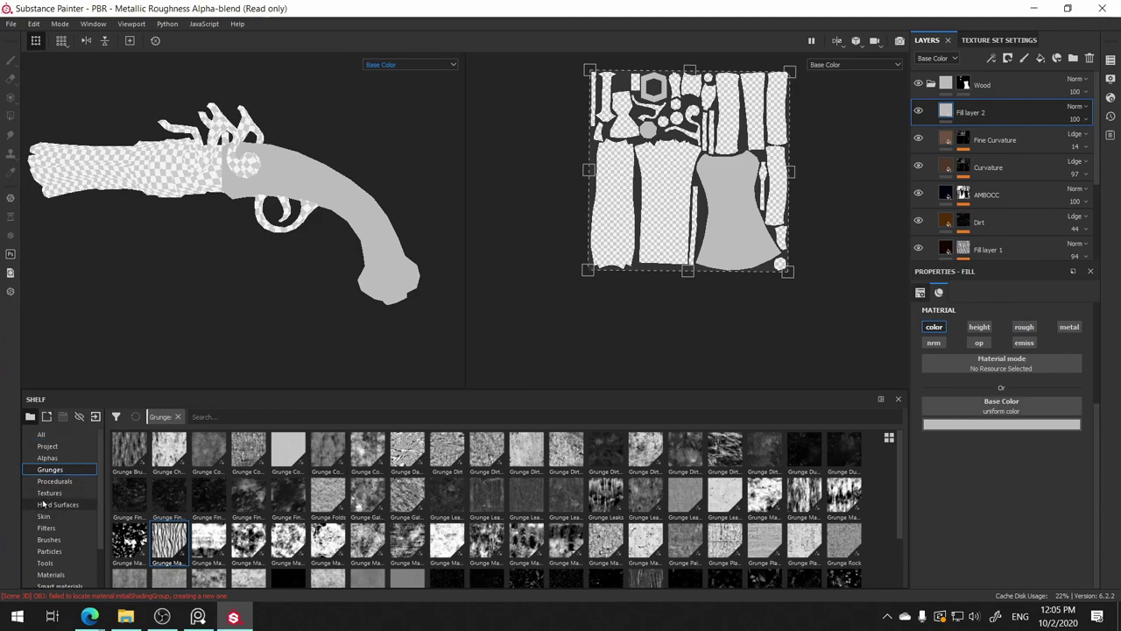
{"action": "left_click", "coordinate": [70, 492]}
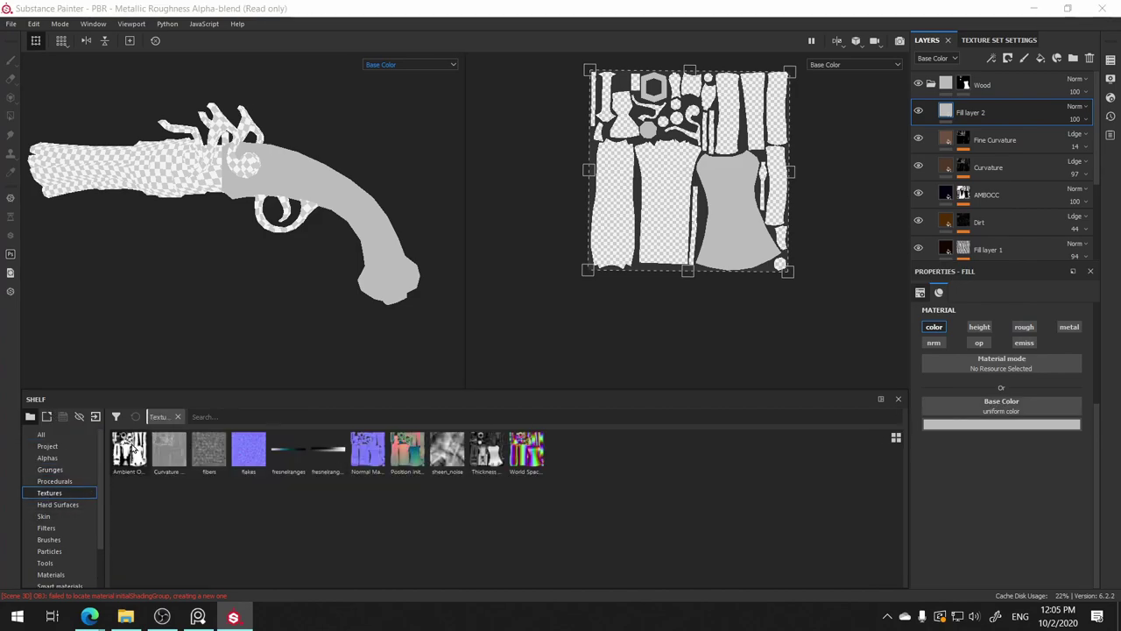
{"action": "mouse_move", "coordinate": [129, 450]}
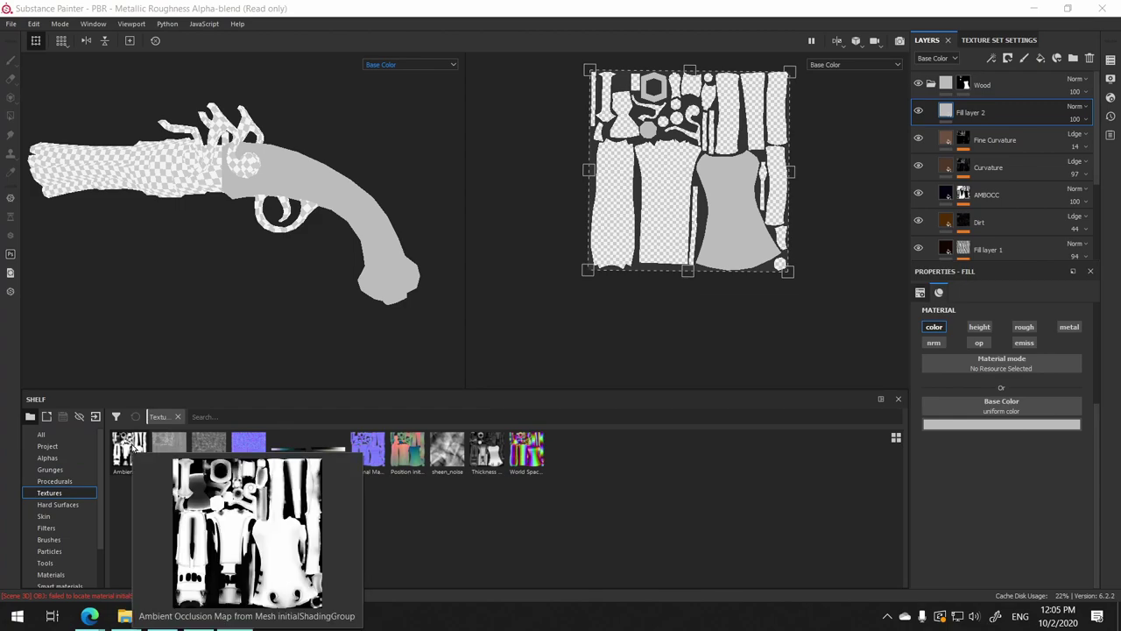
{"action": "left_click_drag", "start_coordinate": [129, 450], "coordinate": [998, 411]}
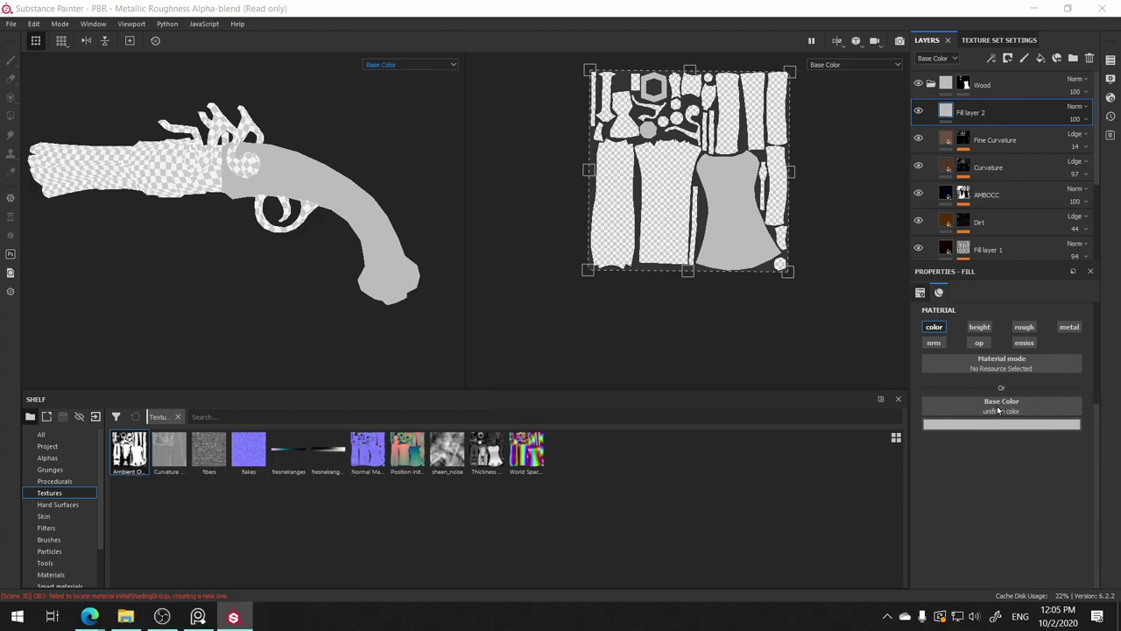
{"action": "mouse_move", "coordinate": [403, 159]}
{"action": "left_mouse_down", "text": "alt"}
{"action": "mouse_move", "coordinate": [353, 178]}
{"action": "mouse_move", "coordinate": [363, 211]}
{"action": "mouse_move", "coordinate": [465, 128]}
{"action": "mouse_move", "coordinate": [378, 262]}
{"action": "mouse_move", "coordinate": [167, 222]}
{"action": "mouse_move", "coordinate": [383, 213]}
{"action": "left_mouse_up", "text": "alt"}
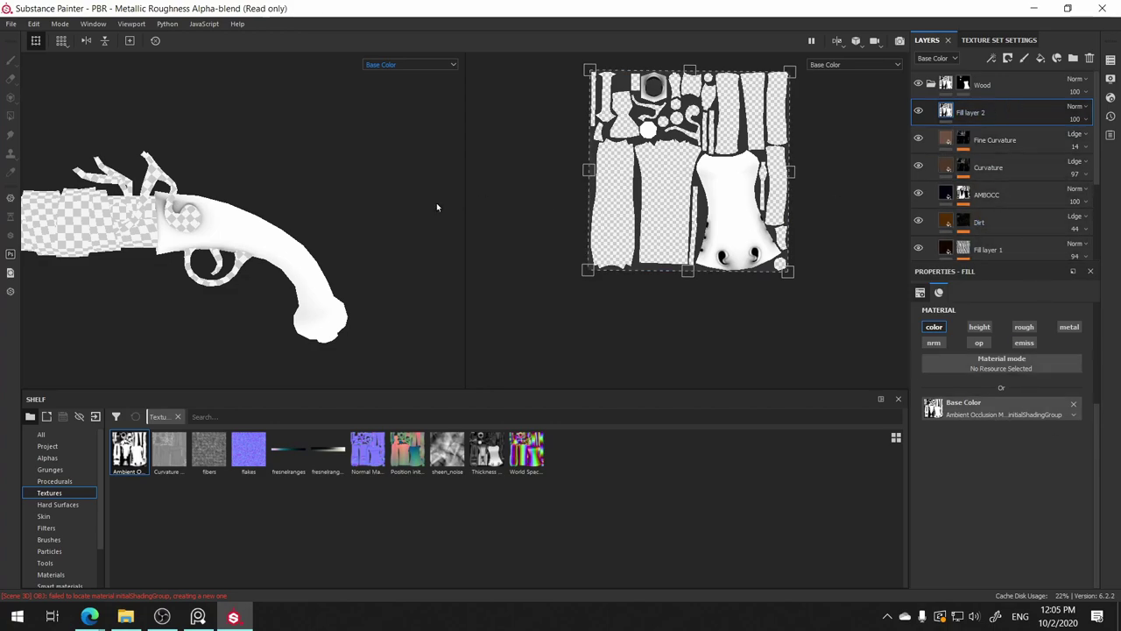
{"action": "mouse_move", "coordinate": [346, 195]}
{"action": "left_mouse_down", "text": "alt"}
{"action": "mouse_move", "coordinate": [362, 223]}
{"action": "mouse_move", "coordinate": [333, 175]}
{"action": "mouse_move", "coordinate": [413, 196]}
{"action": "mouse_move", "coordinate": [404, 211]}
{"action": "left_mouse_up", "text": "alt"}
- Add a color-channel filter to Fill layer 2 and set it to MatFx Oil Paint
{"action": "right_click", "coordinate": [980, 112]}
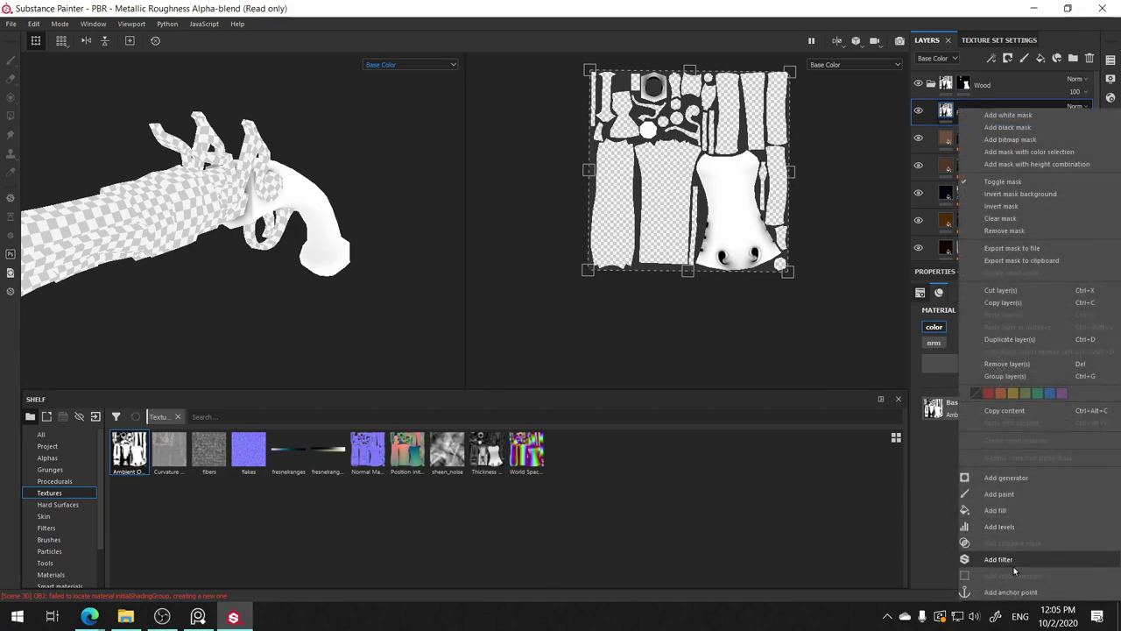
{"action": "left_click", "coordinate": [1016, 560]}
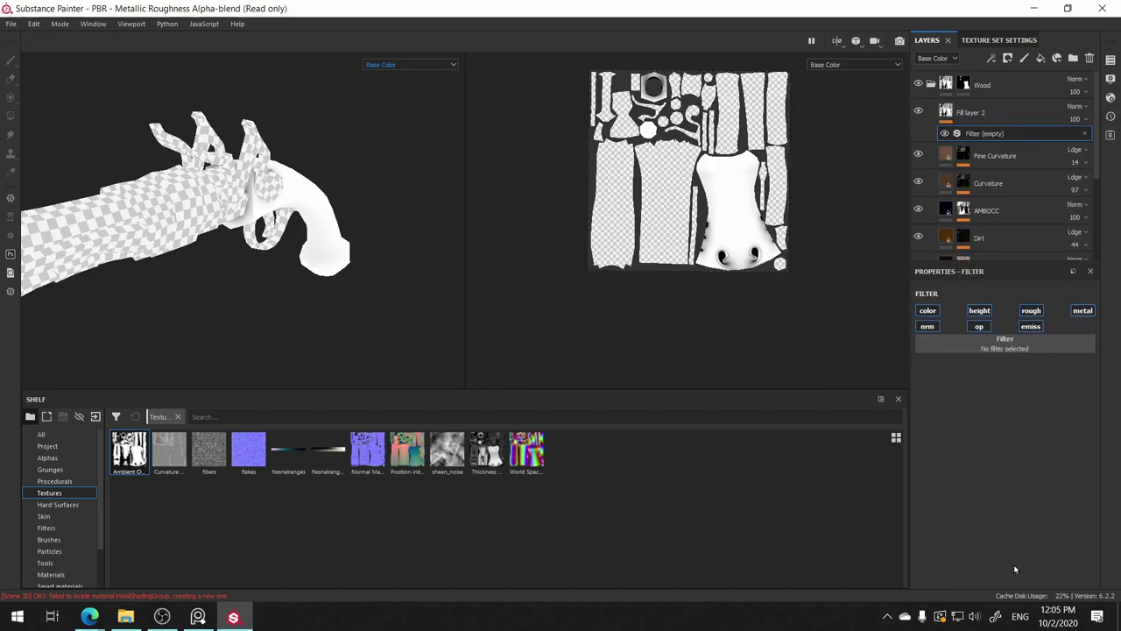
{"action": "left_click", "coordinate": [928, 311]}
{"action": "left_click", "coordinate": [993, 346]}
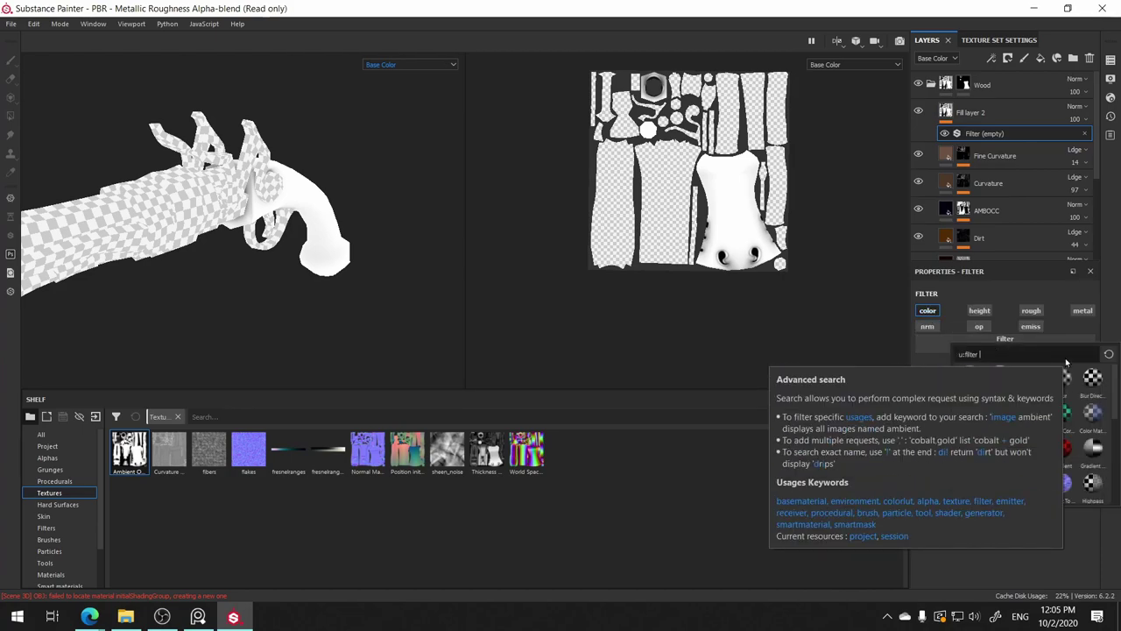
{"action": "type", "text": "oil"}
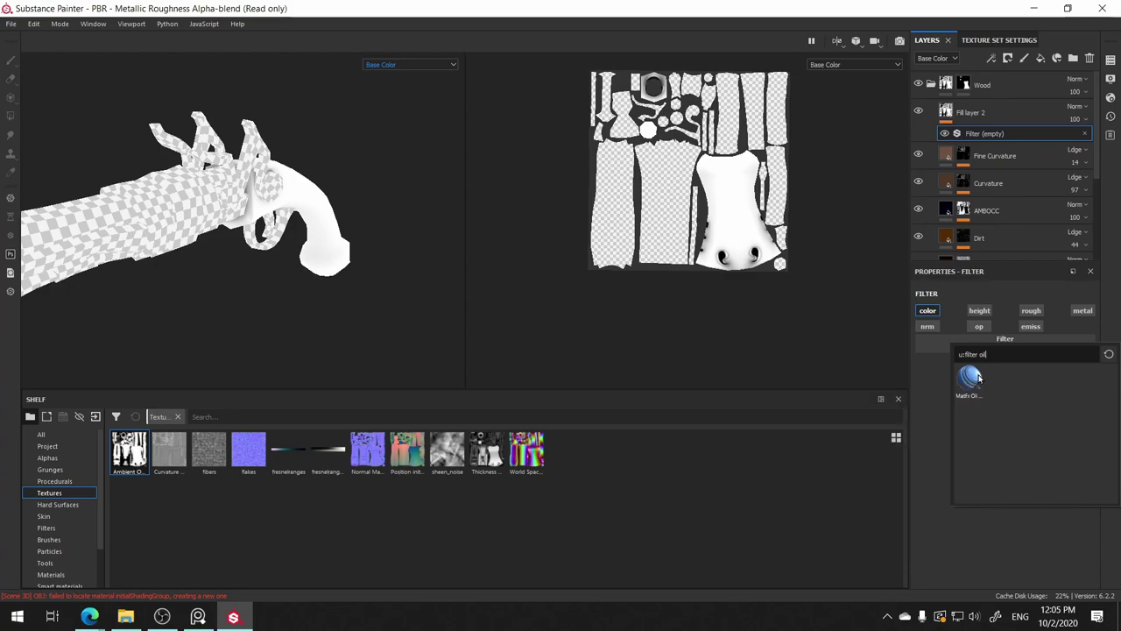
{"action": "left_click", "coordinate": [988, 375]}
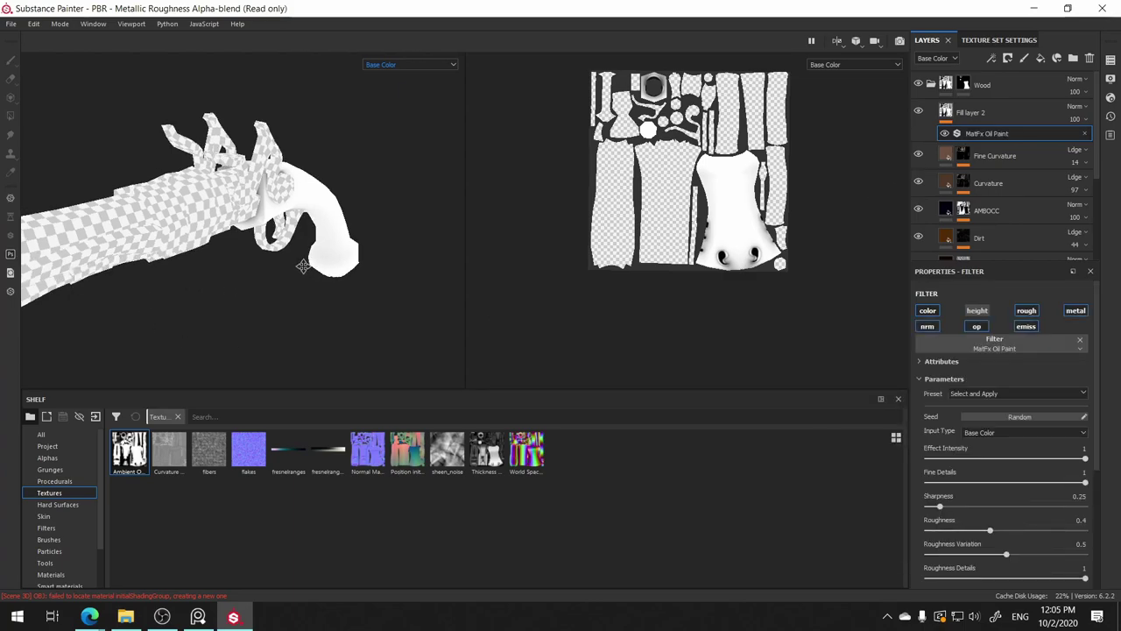
{"action": "left_click_drag", "start_coordinate": [145, 304], "coordinate": [292, 253], "text": "alt"}
{"action": "scroll", "coordinate": [292, 253], "scroll_direction": "down", "scroll_amount": 3}
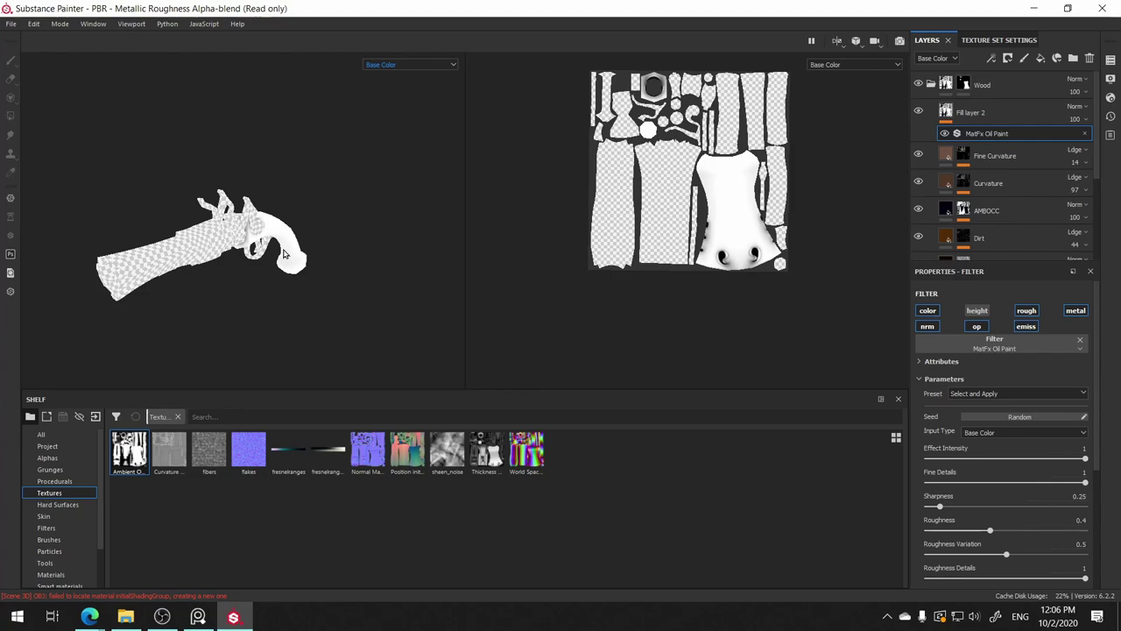
{"action": "scroll", "coordinate": [281, 199], "scroll_direction": "up", "scroll_amount": 5}
{"action": "scroll", "coordinate": [172, 203], "scroll_direction": "up", "scroll_amount": 2}
{"action": "mouse_move", "coordinate": [173, 203]}
{"action": "left_mouse_down", "text": "alt"}
{"action": "mouse_move", "coordinate": [93, 237]}
{"action": "mouse_move", "coordinate": [234, 231]}
{"action": "left_mouse_up", "text": "alt"}
{"action": "scroll", "coordinate": [206, 201], "scroll_direction": "down", "scroll_amount": 2}
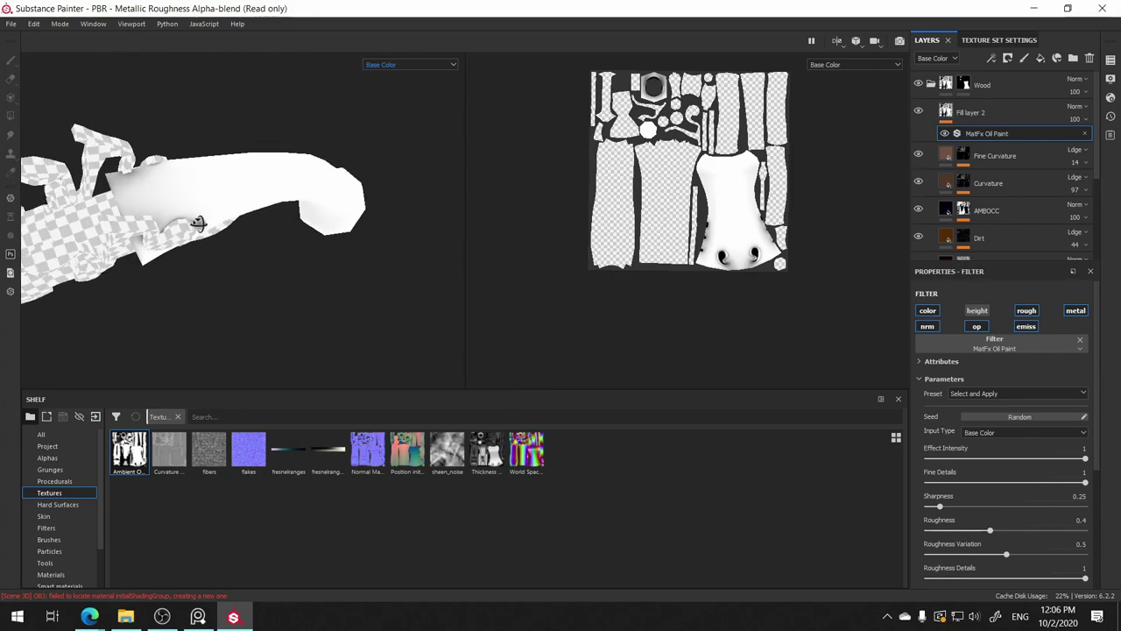
{"action": "scroll", "coordinate": [140, 215], "scroll_direction": "down", "scroll_amount": 2}
{"action": "scroll", "coordinate": [129, 217], "scroll_direction": "down", "scroll_amount": 1}
{"action": "scroll", "coordinate": [130, 210], "scroll_direction": "up", "scroll_amount": 1}
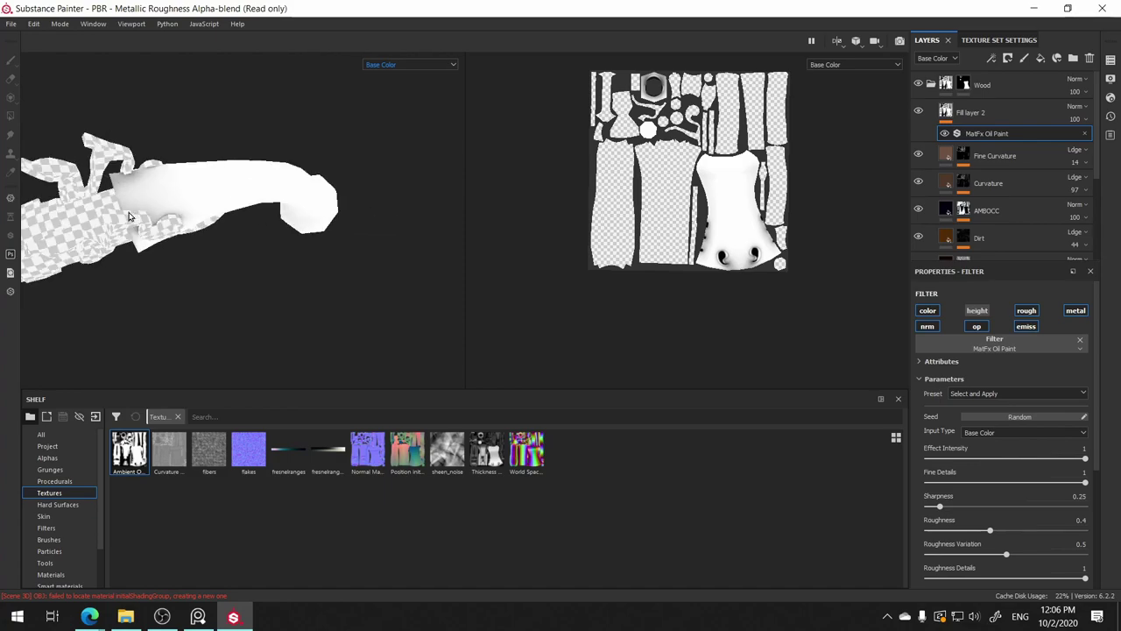
{"action": "scroll", "coordinate": [132, 183], "scroll_direction": "up", "scroll_amount": 2}
{"action": "scroll", "coordinate": [250, 176], "scroll_direction": "up", "scroll_amount": 1}
{"action": "scroll", "coordinate": [292, 183], "scroll_direction": "up", "scroll_amount": 1}
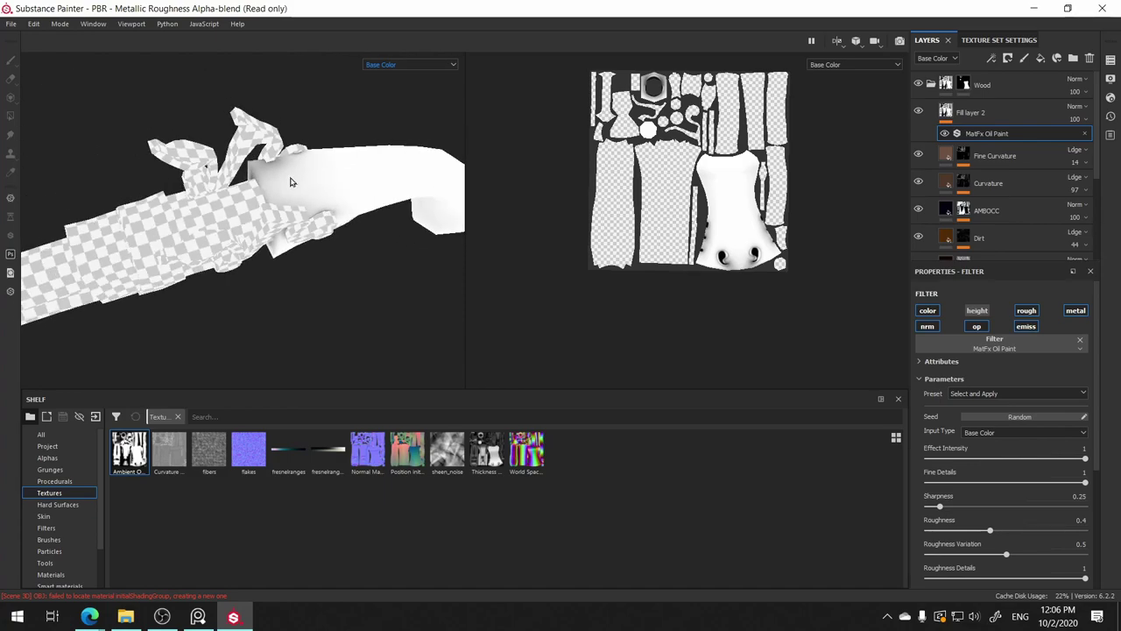
{"action": "scroll", "coordinate": [273, 180], "scroll_direction": "up", "scroll_amount": 1}
{"action": "mouse_move", "coordinate": [285, 174]}
{"action": "left_mouse_down", "text": "alt"}
{"action": "mouse_move", "coordinate": [321, 166]}
{"action": "mouse_move", "coordinate": [320, 155]}
{"action": "mouse_move", "coordinate": [293, 191]}
{"action": "left_mouse_up", "text": "alt"}
{"action": "scroll", "coordinate": [283, 202], "scroll_direction": "up", "scroll_amount": 1}
{"action": "scroll", "coordinate": [283, 202], "scroll_direction": "up", "scroll_amount": 1}
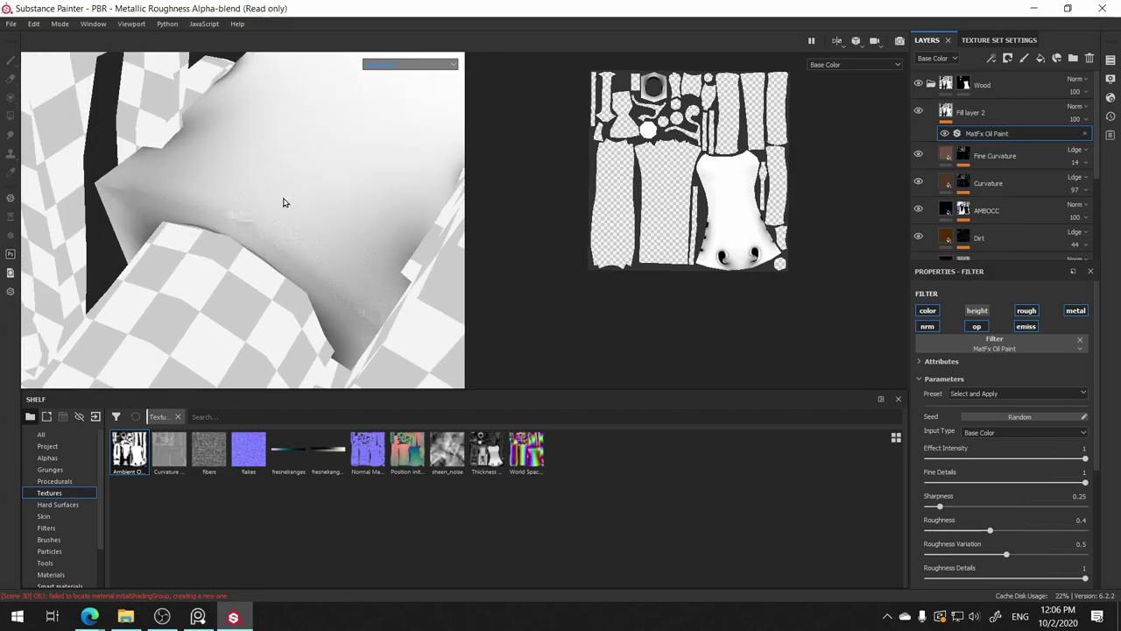
{"action": "scroll", "coordinate": [283, 203], "scroll_direction": "up", "scroll_amount": 1}
{"action": "scroll", "coordinate": [300, 205], "scroll_direction": "down", "scroll_amount": 1}
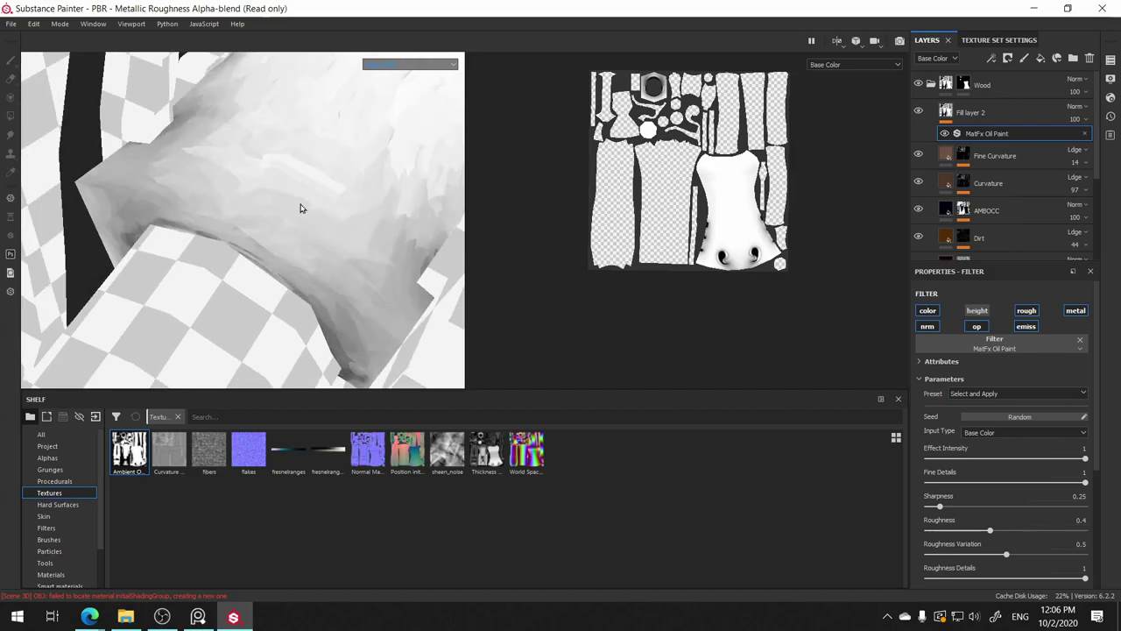
{"action": "scroll", "coordinate": [300, 207], "scroll_direction": "down", "scroll_amount": 1}
{"action": "scroll", "coordinate": [307, 207], "scroll_direction": "down", "scroll_amount": 1}
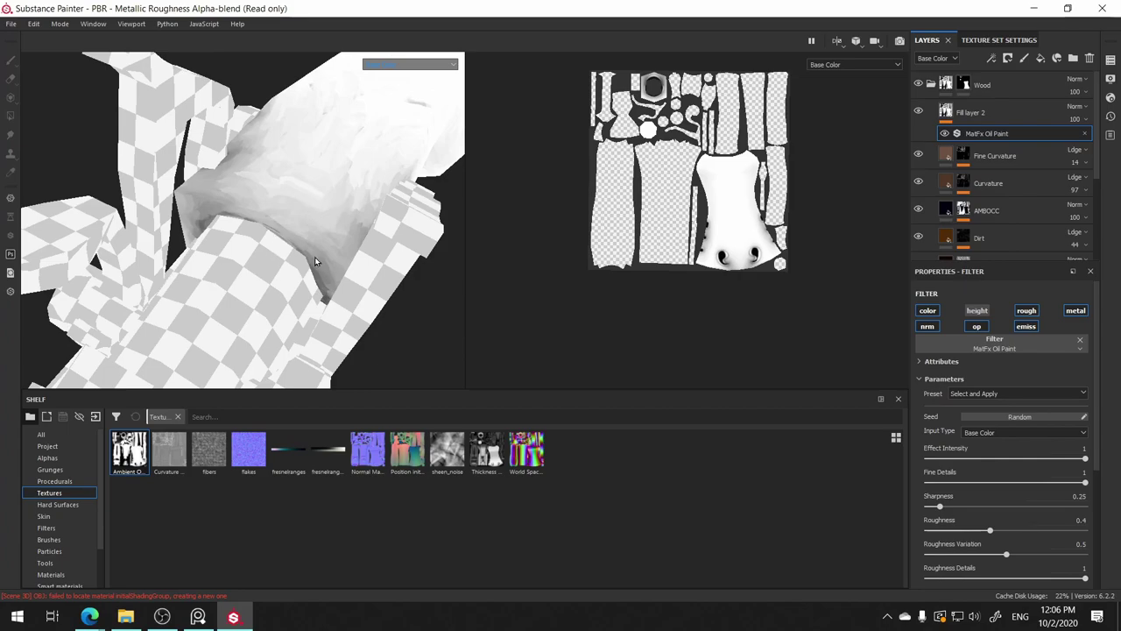
{"action": "mouse_move", "coordinate": [287, 237]}
{"action": "left_mouse_down", "text": "alt"}
{"action": "mouse_move", "coordinate": [263, 219]}
{"action": "mouse_move", "coordinate": [245, 268]}
{"action": "left_mouse_up", "text": "alt"}
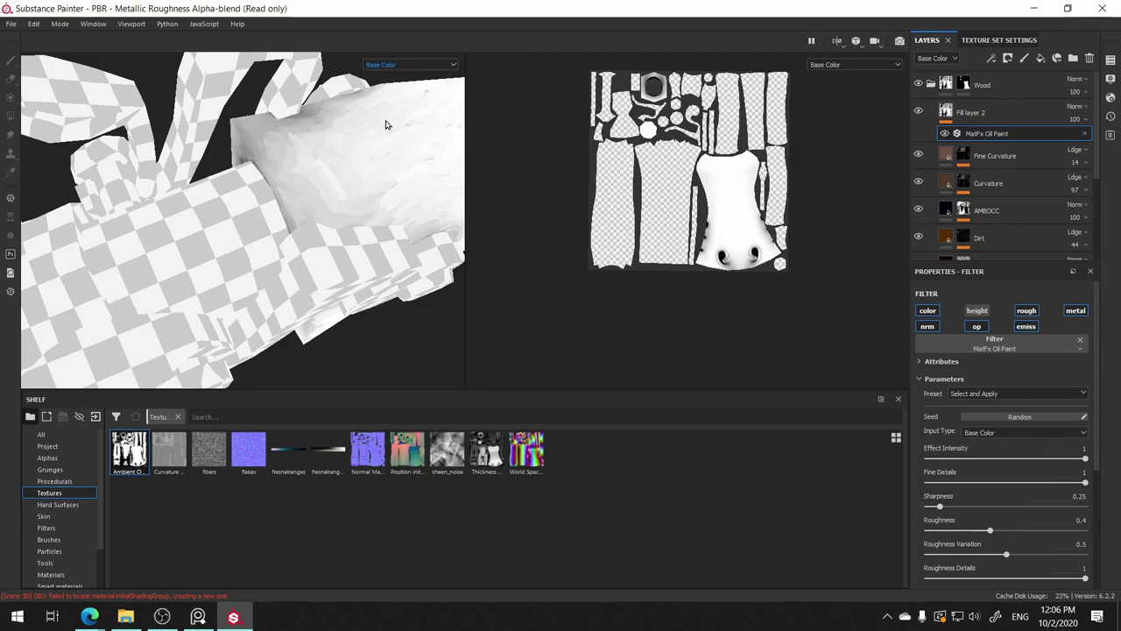
{"action": "mouse_move", "coordinate": [341, 185]}
{"action": "left_mouse_down", "text": "alt"}
{"action": "mouse_move", "coordinate": [270, 180]}
{"action": "mouse_move", "coordinate": [349, 292]}
{"action": "left_mouse_up", "text": "alt"}
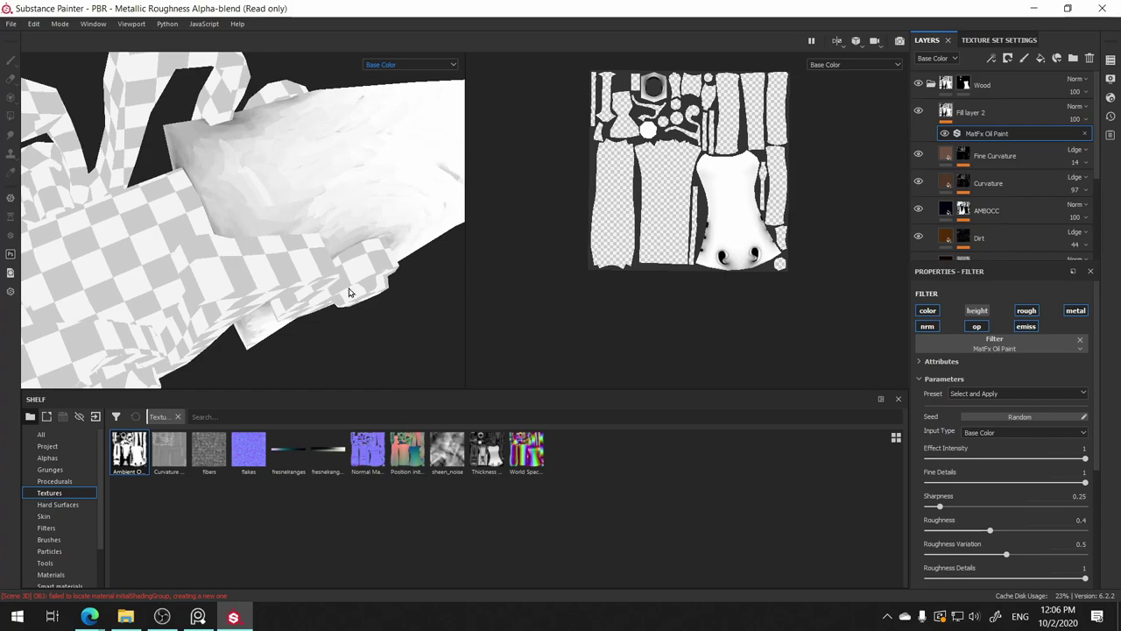
{"action": "left_click_drag", "start_coordinate": [330, 237], "coordinate": [317, 215], "text": "alt"}
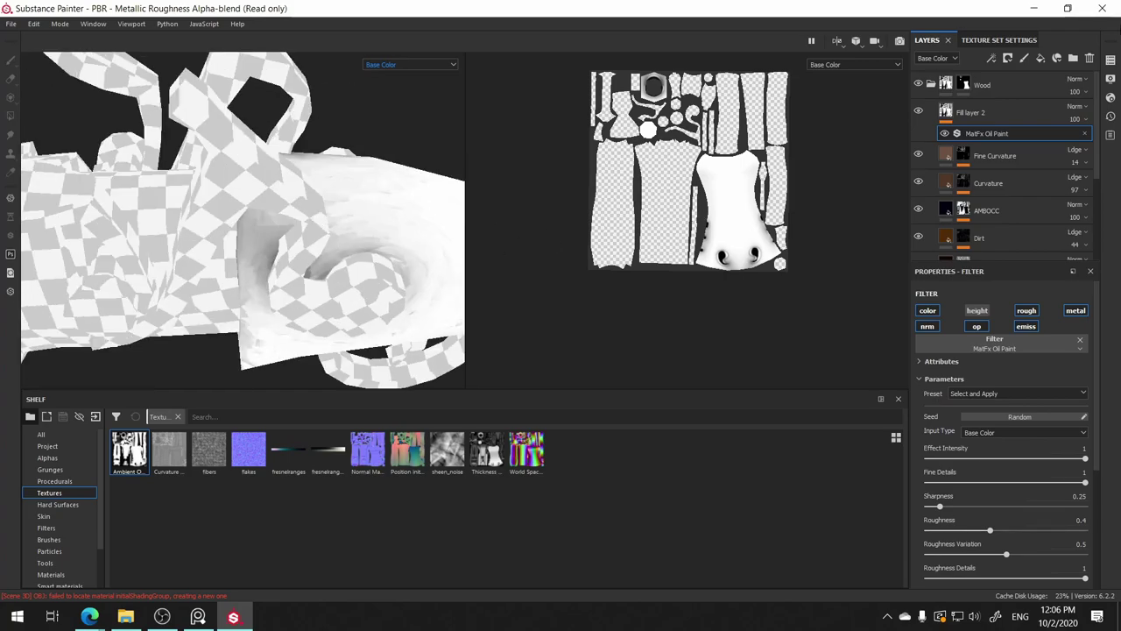
- Try Multiply on Fill layer 2, then switch its blending to Overlay
{"action": "left_click", "coordinate": [1077, 106]}
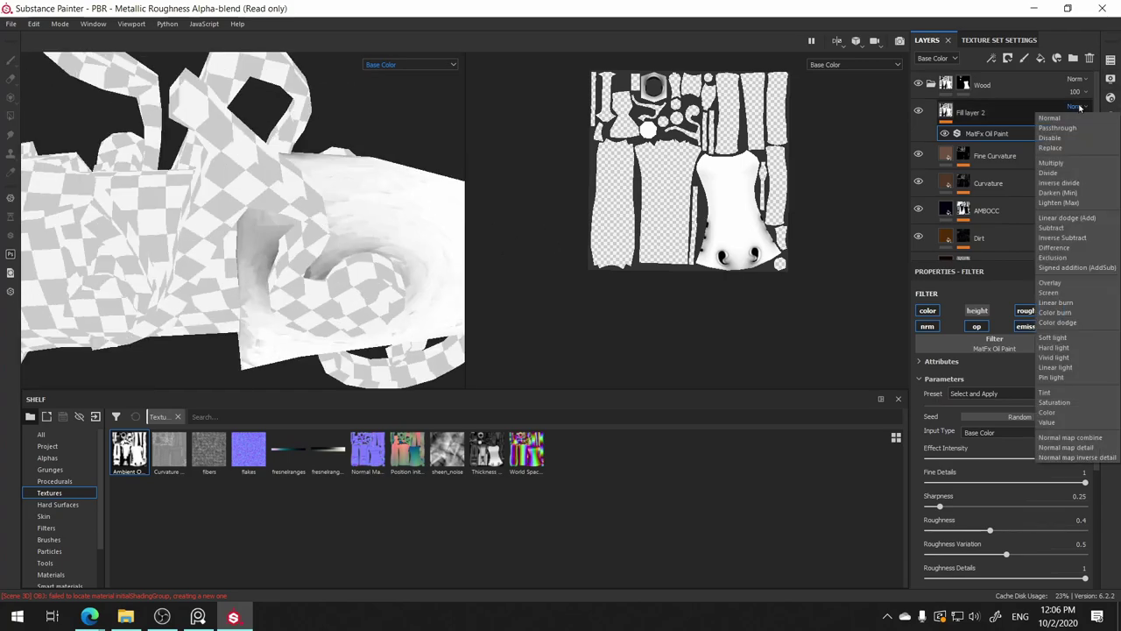
{"action": "left_click", "coordinate": [1072, 164]}
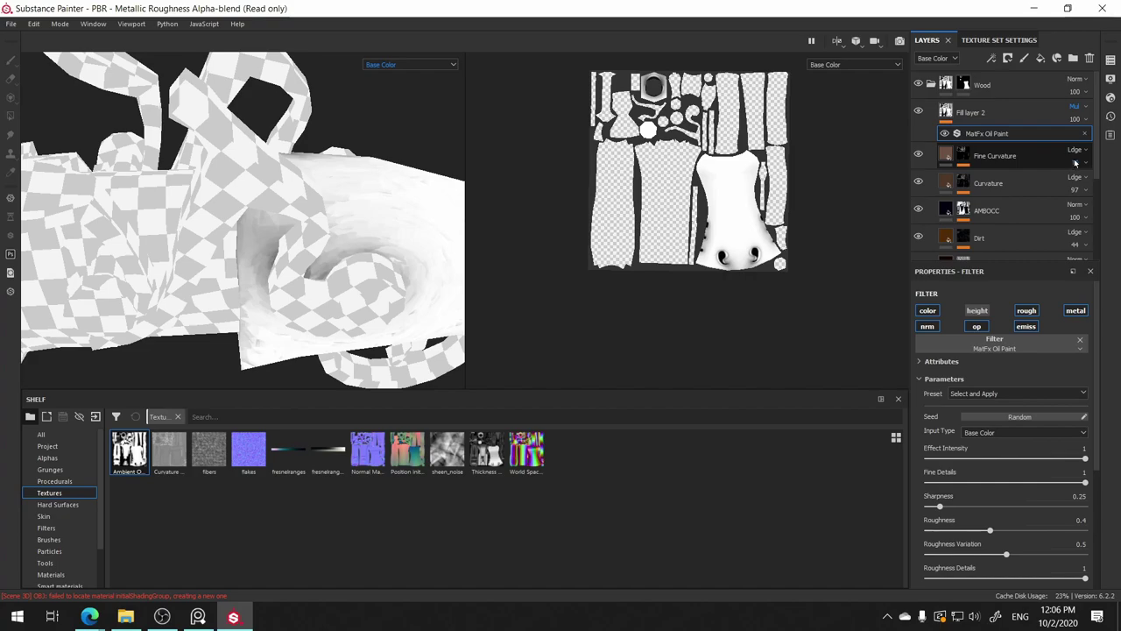
{"action": "left_click", "coordinate": [1076, 106]}
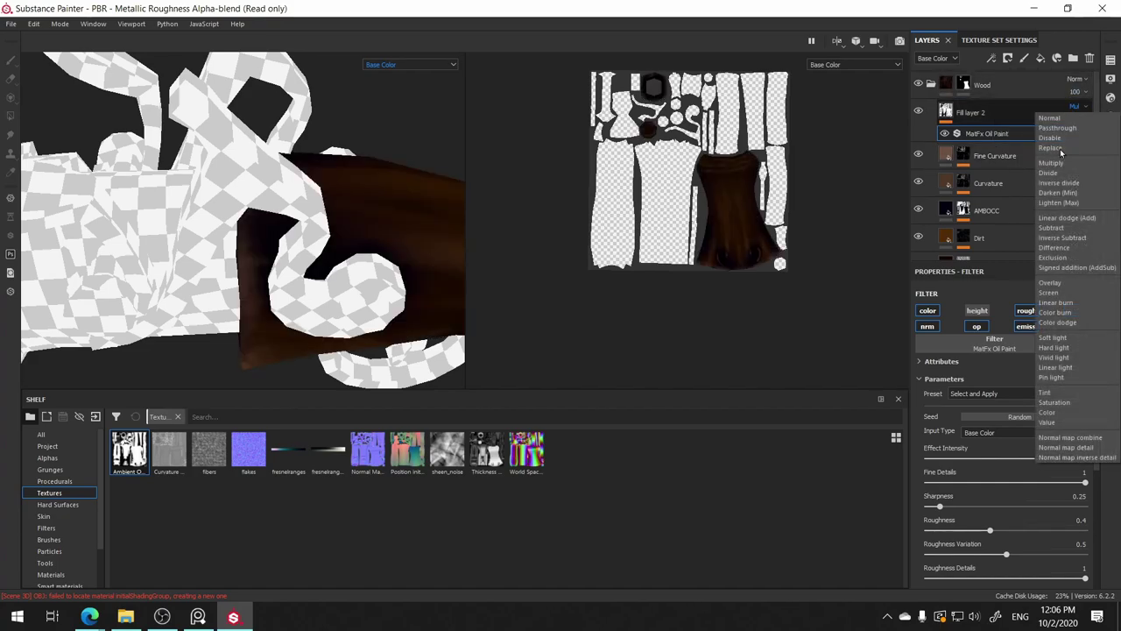
{"action": "left_click", "coordinate": [1067, 281]}
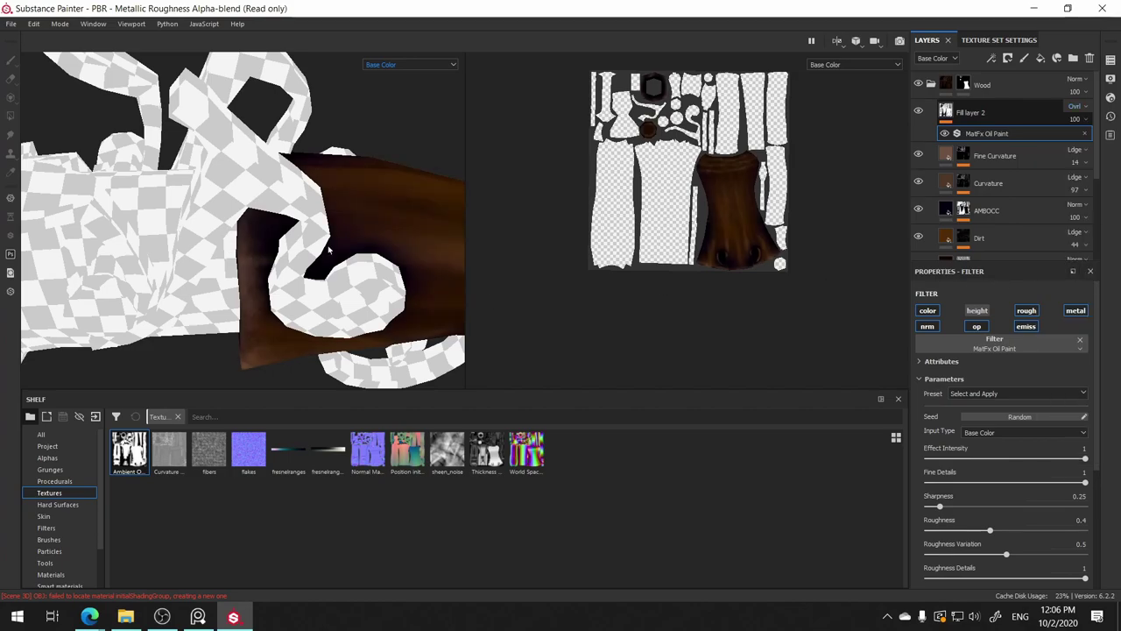
{"action": "mouse_move", "coordinate": [328, 252]}
{"action": "left_mouse_down", "text": "alt"}
{"action": "mouse_move", "coordinate": [93, 178]}
{"action": "mouse_move", "coordinate": [283, 200]}
{"action": "mouse_move", "coordinate": [350, 196]}
{"action": "mouse_move", "coordinate": [292, 232]}
{"action": "mouse_move", "coordinate": [233, 248]}
{"action": "mouse_move", "coordinate": [233, 110]}
{"action": "mouse_move", "coordinate": [355, 294]}
{"action": "mouse_move", "coordinate": [325, 213]}
{"action": "mouse_move", "coordinate": [520, 275]}
{"action": "mouse_move", "coordinate": [413, 230]}
{"action": "mouse_move", "coordinate": [424, 215]}
{"action": "left_mouse_up", "text": "alt"}
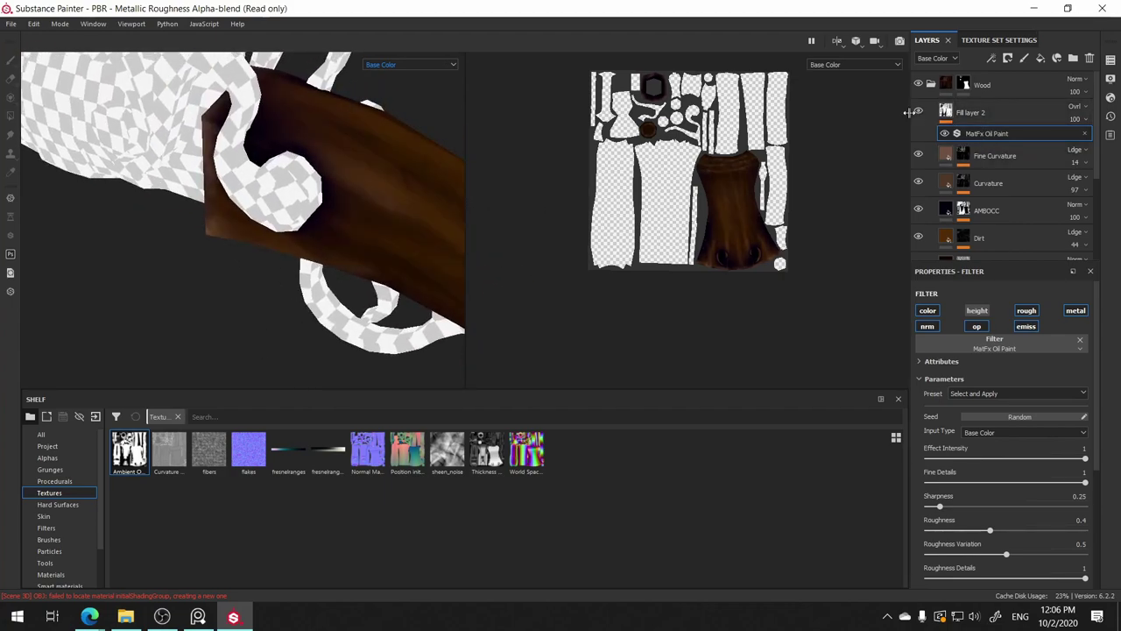
{"action": "mouse_move", "coordinate": [428, 212]}
{"action": "left_mouse_down", "text": "alt"}
{"action": "mouse_move", "coordinate": [219, 106]}
{"action": "mouse_move", "coordinate": [301, 215]}
{"action": "mouse_move", "coordinate": [446, 309]}
{"action": "mouse_move", "coordinate": [216, 131]}
{"action": "mouse_move", "coordinate": [257, 205]}
{"action": "mouse_move", "coordinate": [309, 166]}
{"action": "mouse_move", "coordinate": [367, 193]}
{"action": "mouse_move", "coordinate": [432, 195]}
{"action": "left_mouse_up", "text": "alt"}
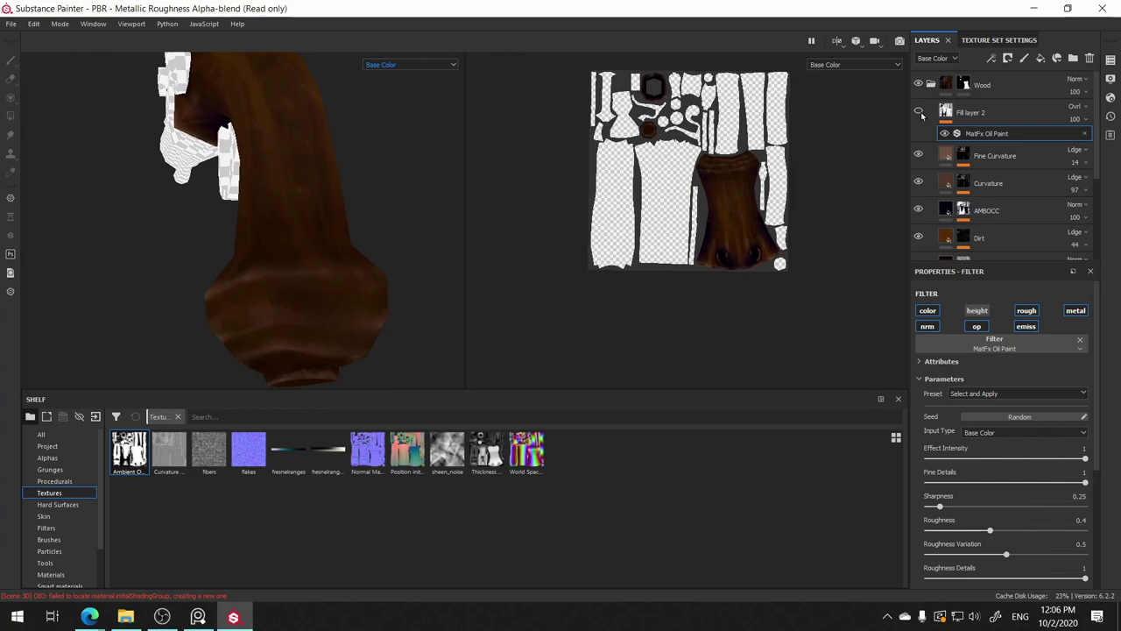
{"action": "left_click", "coordinate": [918, 112]}
{"action": "left_click", "coordinate": [918, 112]}
{"action": "mouse_move", "coordinate": [433, 178]}
{"action": "left_mouse_down", "text": "alt"}
{"action": "mouse_move", "coordinate": [320, 238]}
{"action": "mouse_move", "coordinate": [446, 248]}
{"action": "mouse_move", "coordinate": [393, 288]}
{"action": "mouse_move", "coordinate": [334, 237]}
{"action": "mouse_move", "coordinate": [438, 188]}
{"action": "mouse_move", "coordinate": [460, 346]}
{"action": "mouse_move", "coordinate": [447, 259]}
{"action": "mouse_move", "coordinate": [373, 195]}
{"action": "mouse_move", "coordinate": [350, 219]}
{"action": "left_mouse_up", "text": "alt"}
- Try Multiply, Overlay and Soft light blending on Fill layer 2, settling on Overlay
{"action": "left_click", "coordinate": [946, 110]}
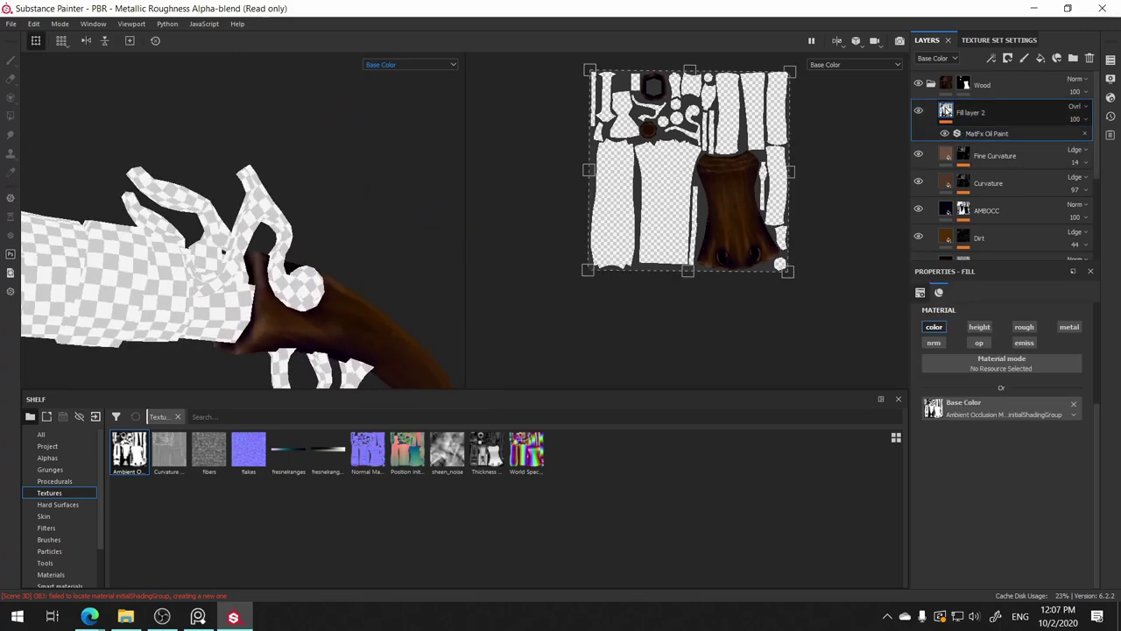
{"action": "left_click", "coordinate": [1077, 106]}
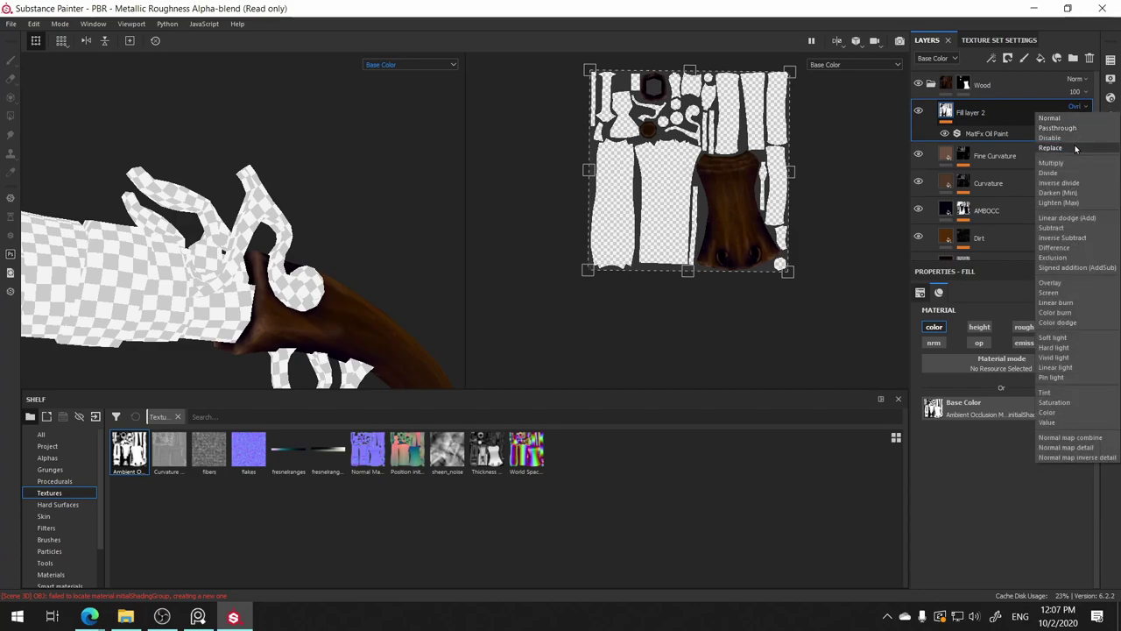
{"action": "left_click", "coordinate": [1074, 159]}
{"action": "mouse_move", "coordinate": [236, 286]}
{"action": "left_mouse_down", "text": "alt"}
{"action": "mouse_move", "coordinate": [307, 180]}
{"action": "mouse_move", "coordinate": [240, 321]}
{"action": "mouse_move", "coordinate": [348, 373]}
{"action": "mouse_move", "coordinate": [368, 342]}
{"action": "left_mouse_up", "text": "alt"}
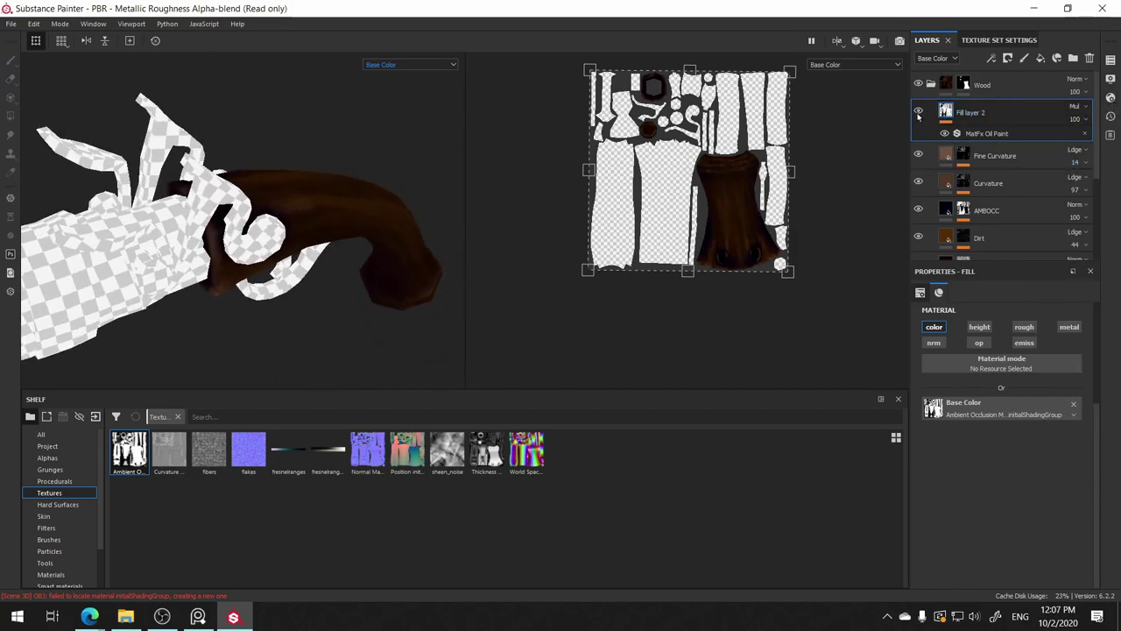
{"action": "left_click", "coordinate": [1075, 106]}
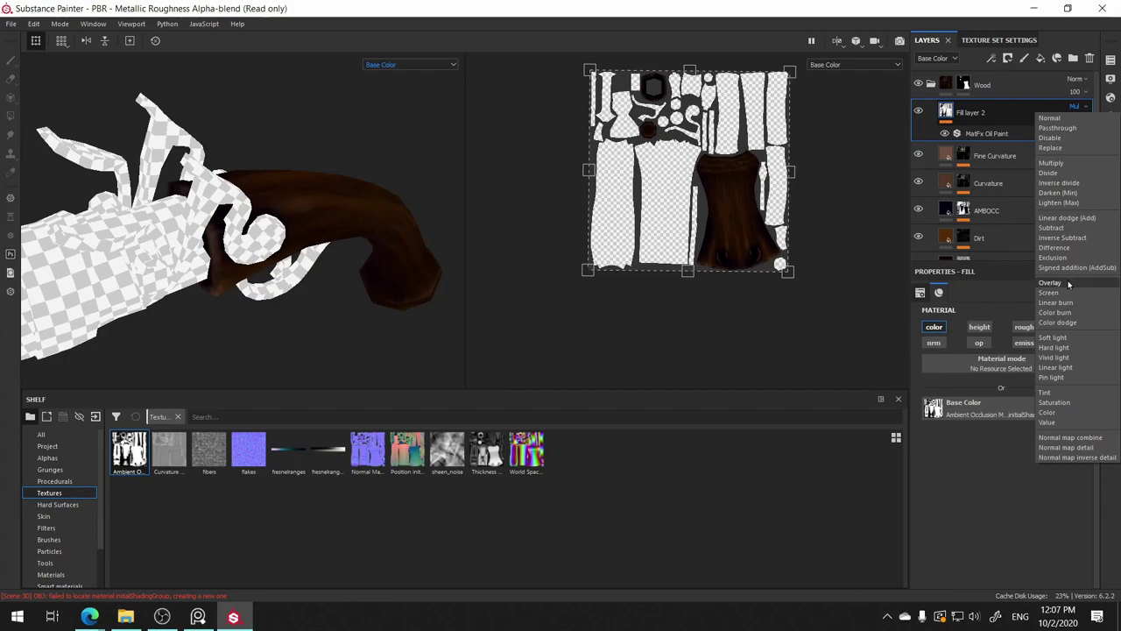
{"action": "left_click", "coordinate": [1068, 280]}
{"action": "left_click", "coordinate": [1084, 106]}
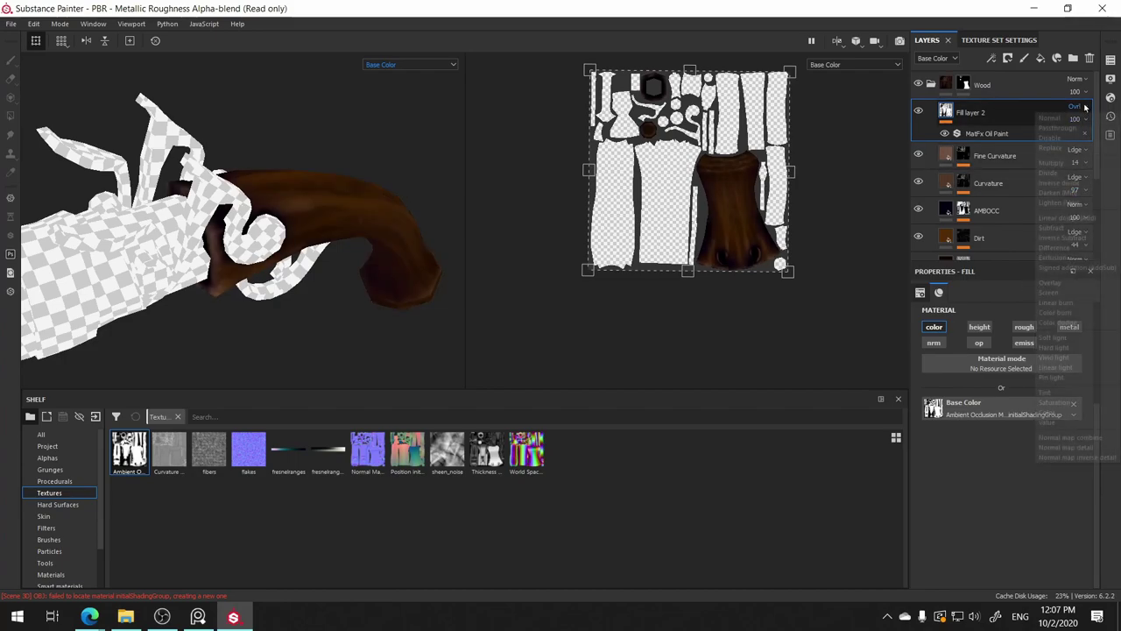
{"action": "left_click", "coordinate": [1079, 339]}
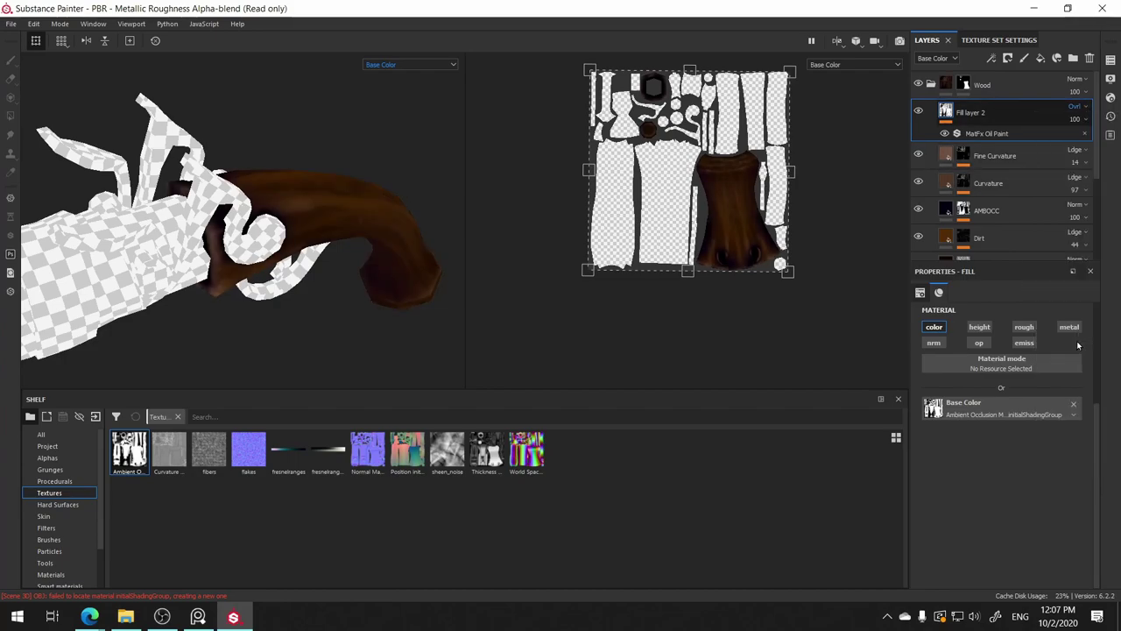
{"action": "left_click", "coordinate": [1085, 108]}
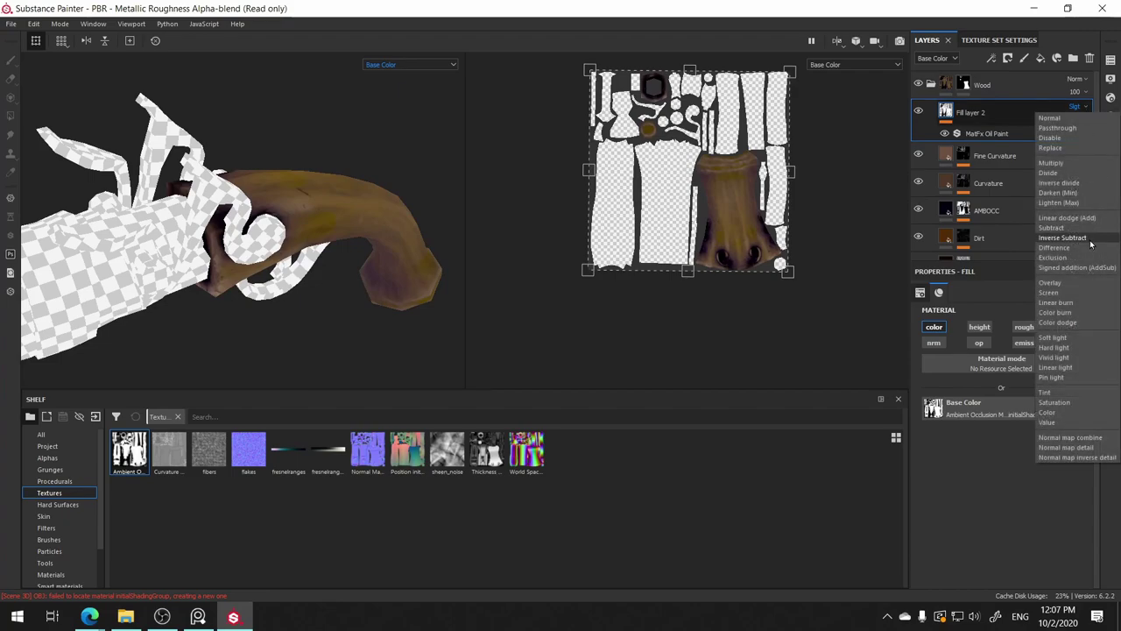
{"action": "left_click", "coordinate": [1077, 284]}
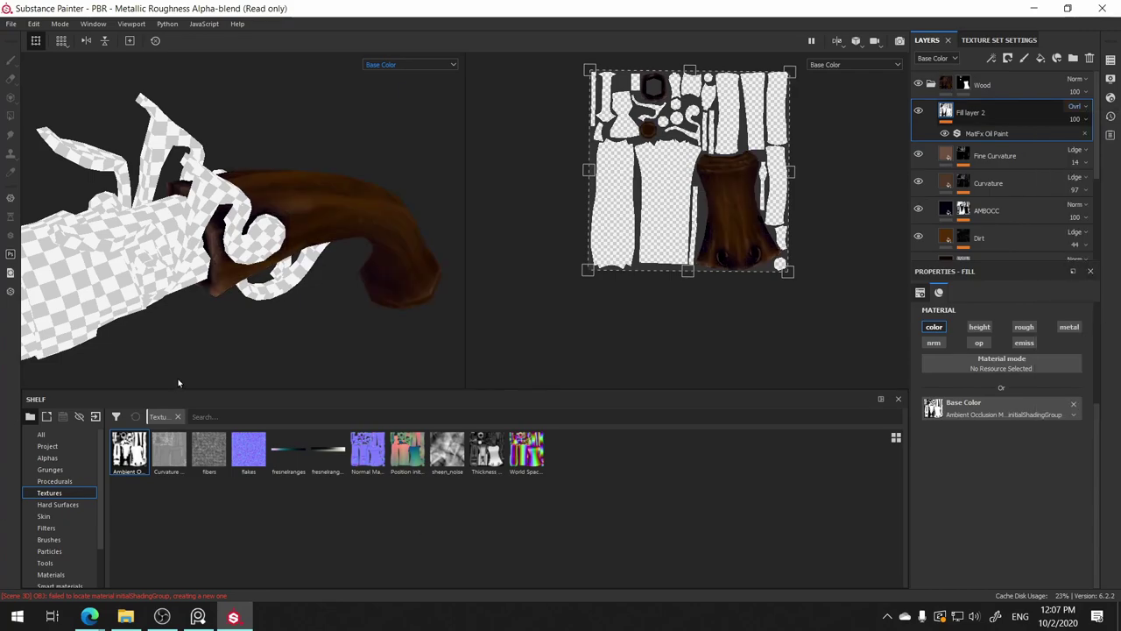
{"action": "left_click_drag", "start_coordinate": [178, 383], "coordinate": [305, 382], "text": "alt"}
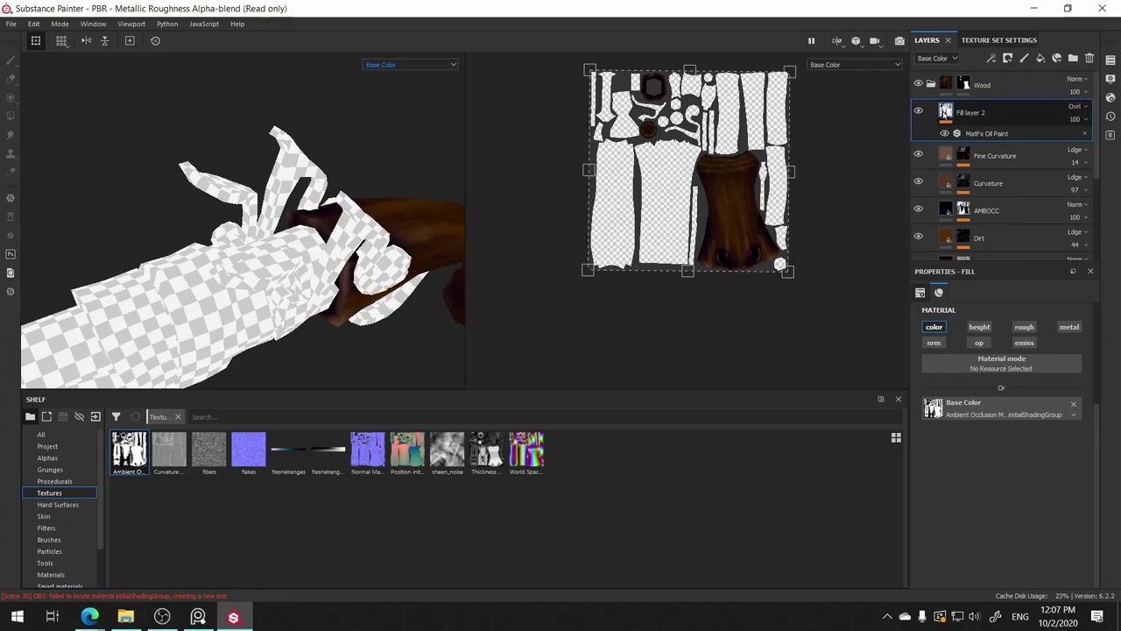
- Hide Fill layer 2's MatFx Oil Paint filter, leaving the Levels - Base Color adjustment above it
{"action": "left_click", "coordinate": [985, 134]}
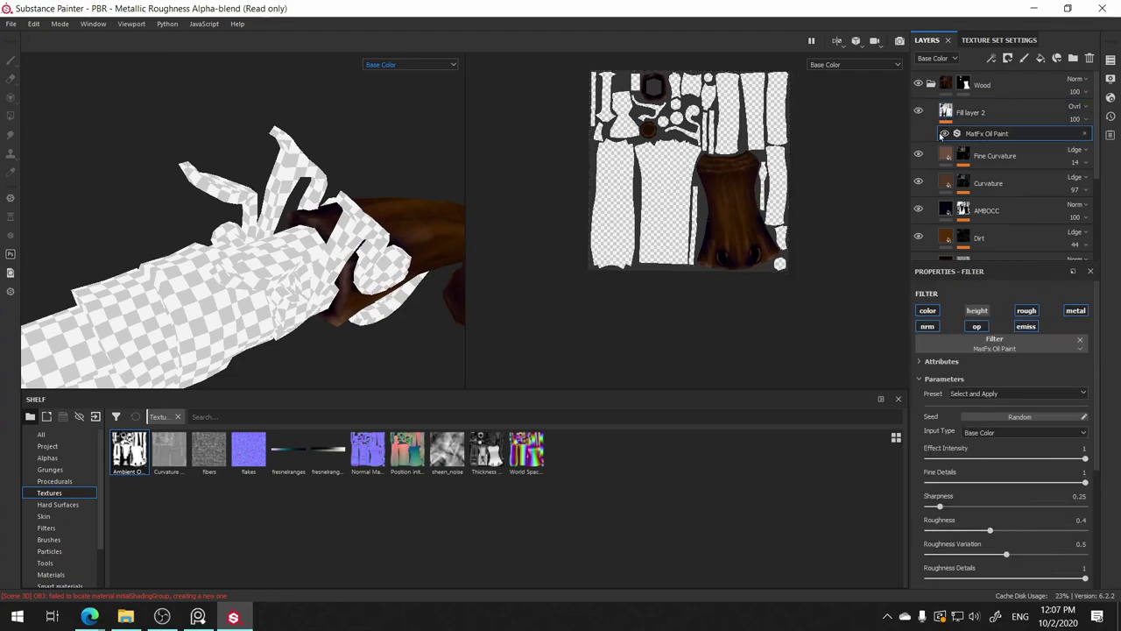
{"action": "left_click", "coordinate": [944, 133]}
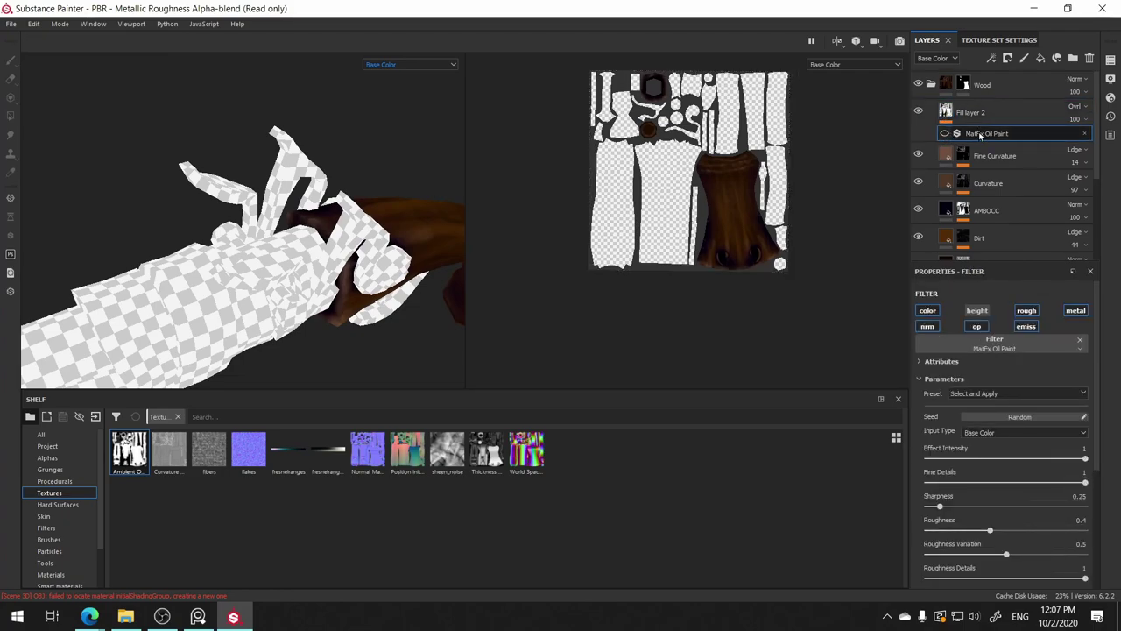
{"action": "left_click_drag", "start_coordinate": [981, 136], "coordinate": [1034, 189]}
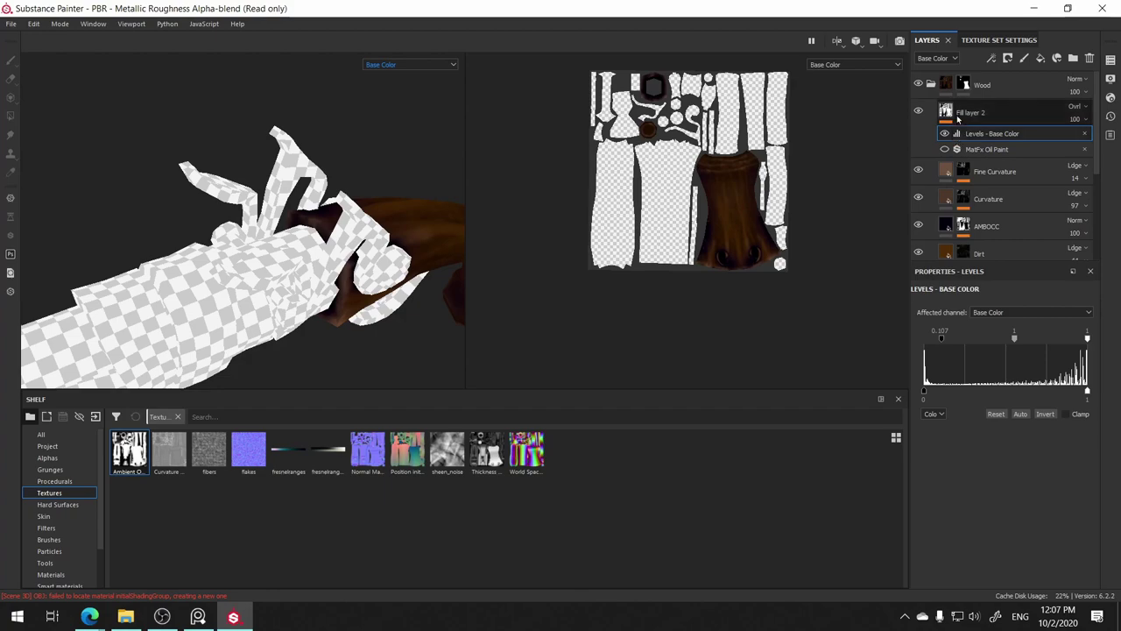
- Set Fill layer 2 to Normal, raise Levels midtone to 7.12, and move Levels below MatFx Oil Paint
{"action": "left_click", "coordinate": [1074, 106]}
{"action": "left_click", "coordinate": [1076, 123]}
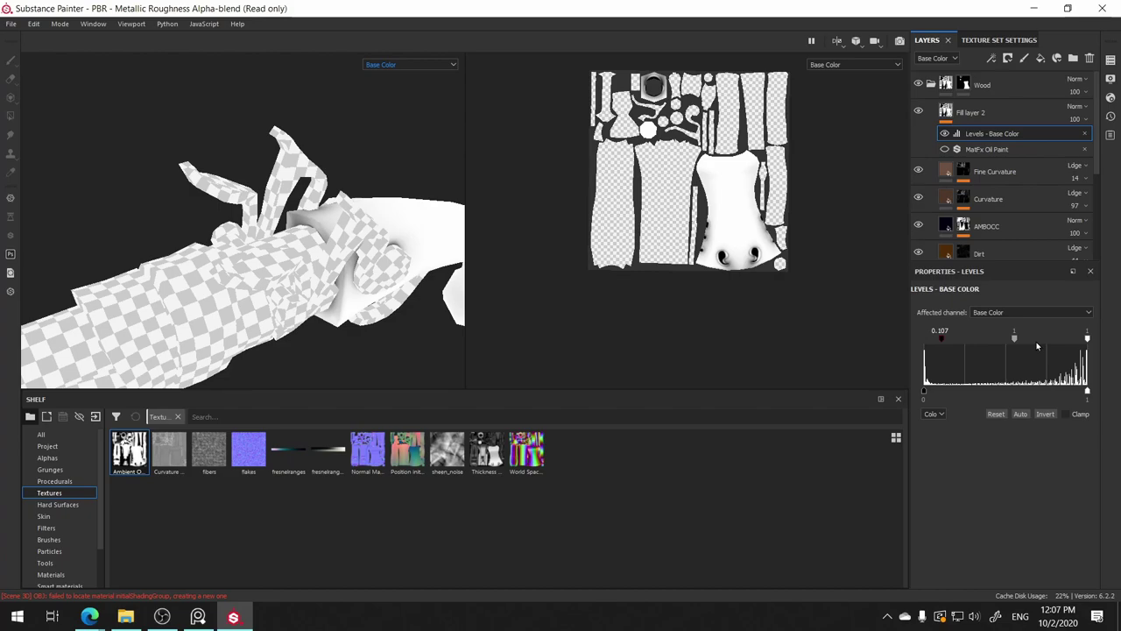
{"action": "mouse_move", "coordinate": [1019, 341]}
{"action": "left_mouse_down"}
{"action": "mouse_move", "coordinate": [1055, 342]}
{"action": "mouse_move", "coordinate": [1044, 342]}
{"action": "left_mouse_up"}
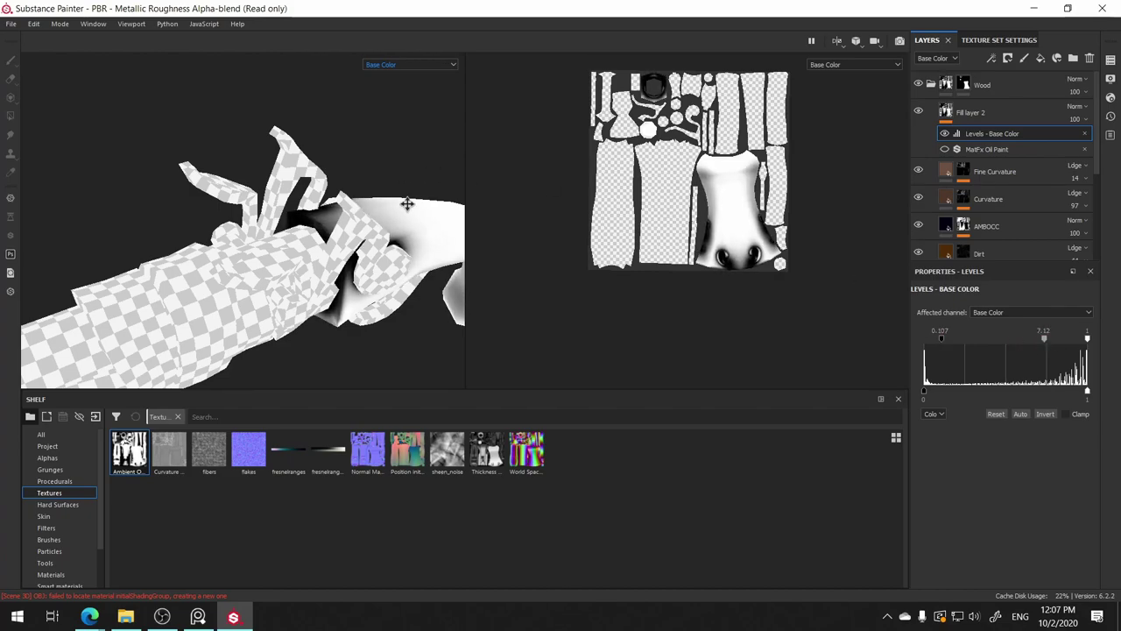
{"action": "left_click_drag", "start_coordinate": [407, 203], "coordinate": [447, 220], "text": "alt"}
{"action": "mouse_move", "coordinate": [992, 133]}
{"action": "left_mouse_down"}
{"action": "mouse_move", "coordinate": [988, 168]}
{"action": "mouse_move", "coordinate": [986, 153]}
{"action": "left_mouse_up"}
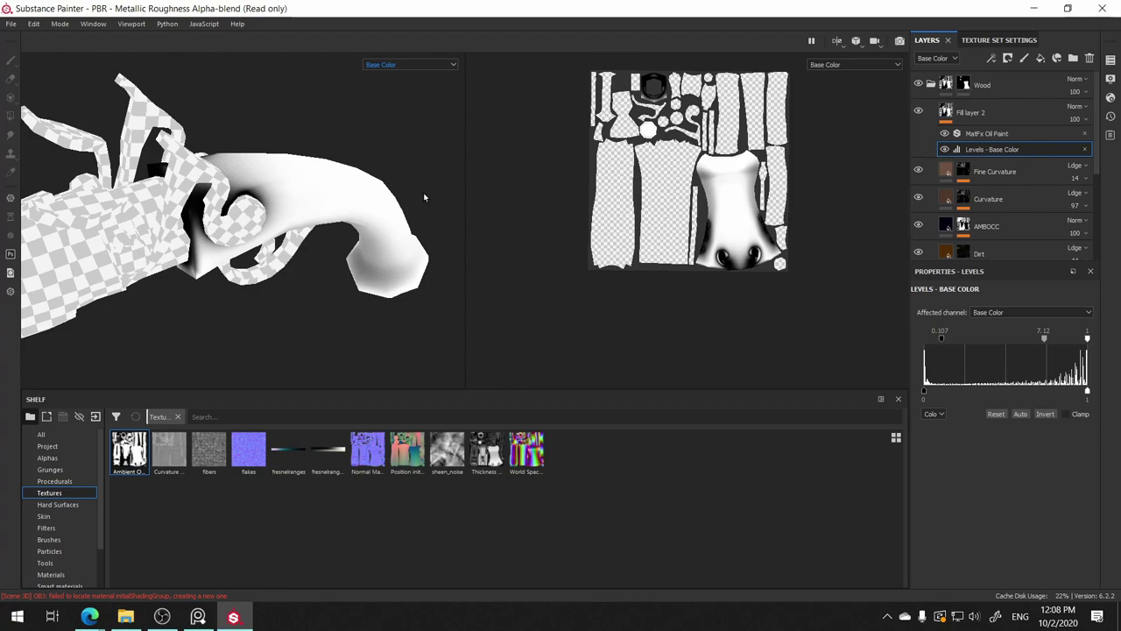
- Put Fill layer 2 back in Overlay blending and drop its opacity to 54
{"action": "mouse_move", "coordinate": [256, 281]}
{"action": "left_mouse_down", "text": "alt"}
{"action": "mouse_move", "coordinate": [321, 254]}
{"action": "mouse_move", "coordinate": [332, 210]}
{"action": "left_mouse_up", "text": "alt"}
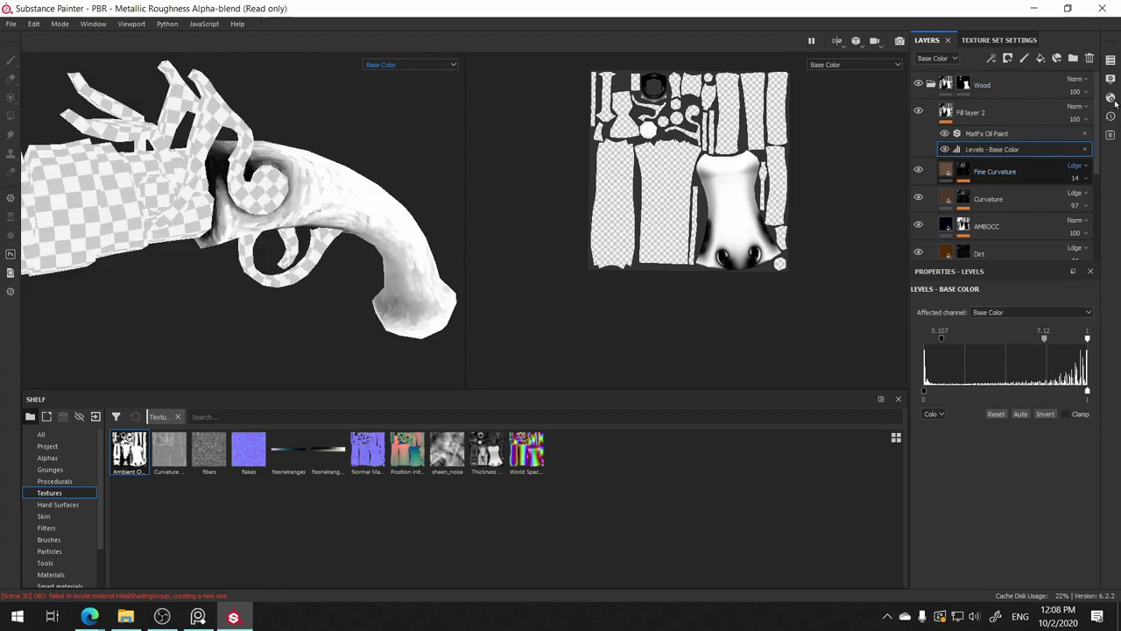
{"action": "left_click", "coordinate": [1076, 107]}
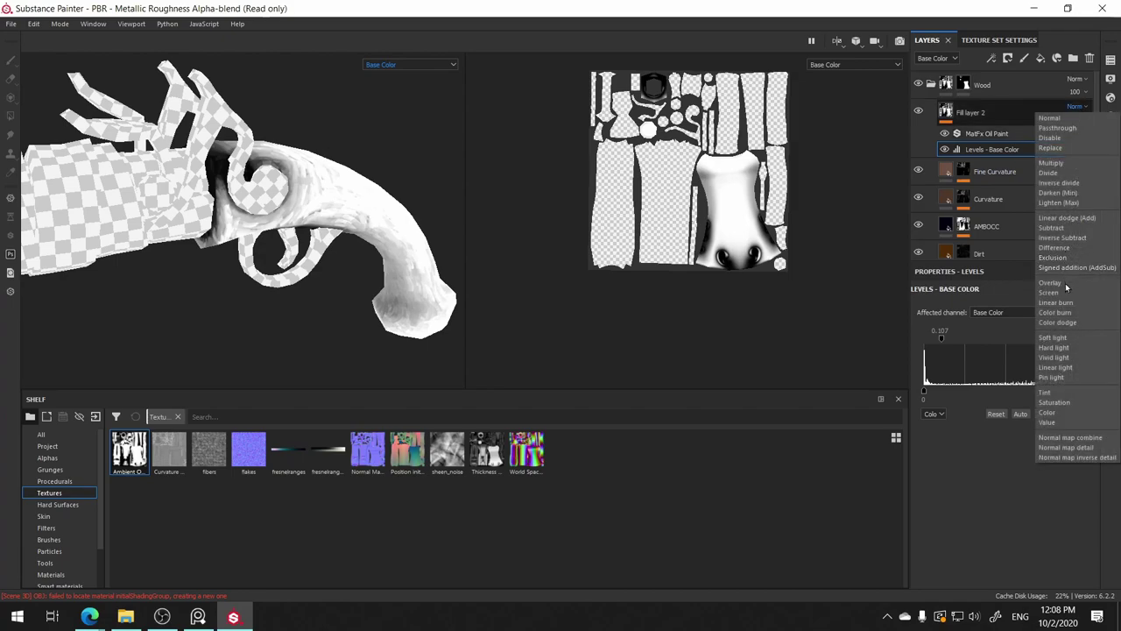
{"action": "left_click", "coordinate": [1051, 282]}
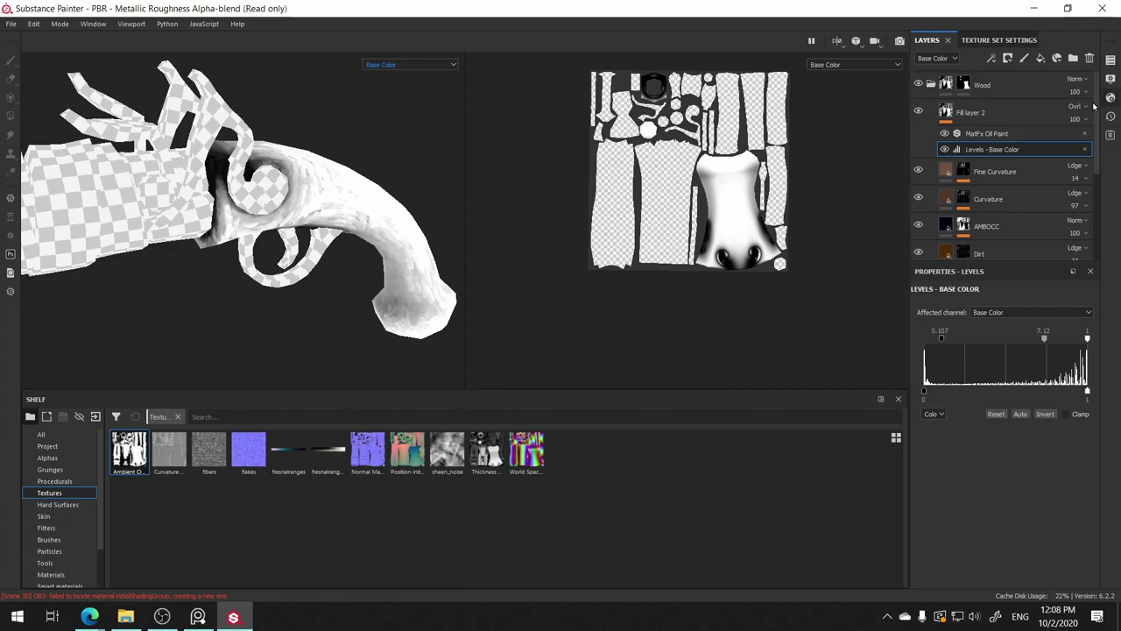
{"action": "mouse_move", "coordinate": [275, 225]}
{"action": "left_mouse_down", "text": "alt"}
{"action": "mouse_move", "coordinate": [280, 143]}
{"action": "mouse_move", "coordinate": [327, 168]}
{"action": "mouse_move", "coordinate": [300, 163]}
{"action": "mouse_move", "coordinate": [308, 201]}
{"action": "mouse_move", "coordinate": [295, 207]}
{"action": "left_mouse_up", "text": "alt"}
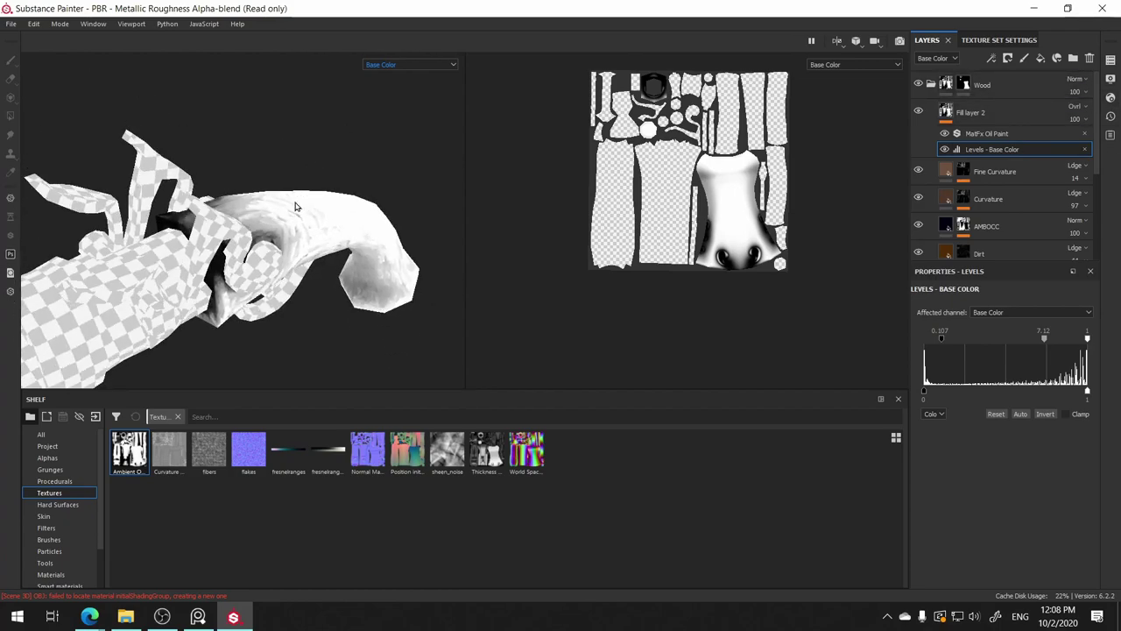
{"action": "scroll", "coordinate": [295, 207], "scroll_direction": "down", "scroll_amount": 2}
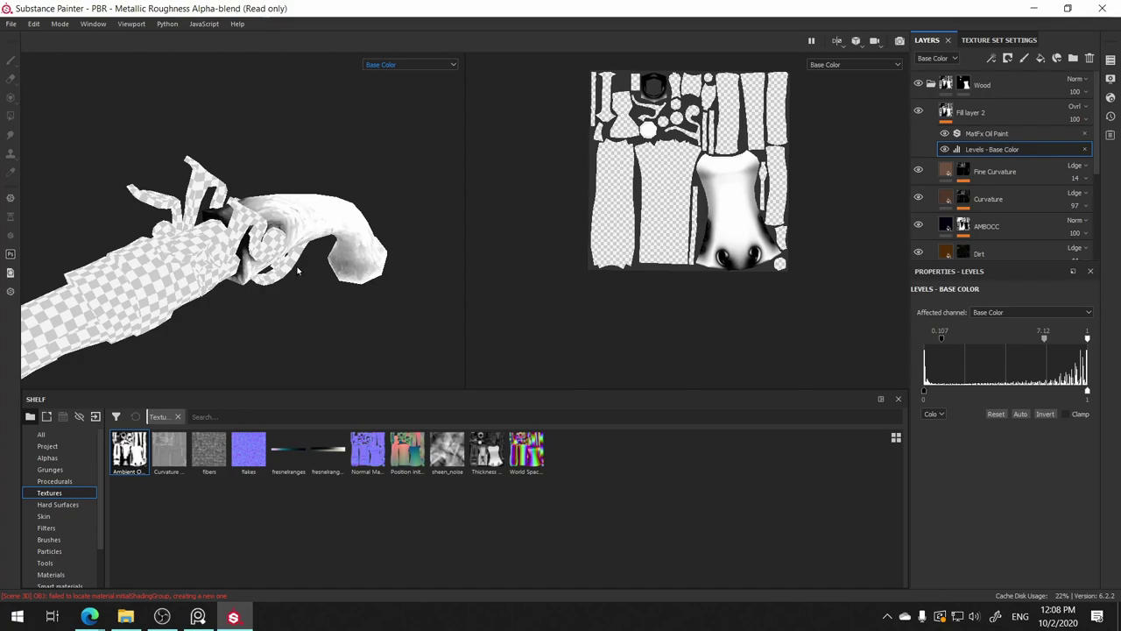
{"action": "mouse_move", "coordinate": [312, 220]}
{"action": "left_mouse_down", "text": "alt"}
{"action": "mouse_move", "coordinate": [317, 208]}
{"action": "mouse_move", "coordinate": [153, 231]}
{"action": "mouse_move", "coordinate": [261, 155]}
{"action": "left_mouse_up", "text": "alt"}
{"action": "scroll", "coordinate": [318, 205], "scroll_direction": "up", "scroll_amount": 5}
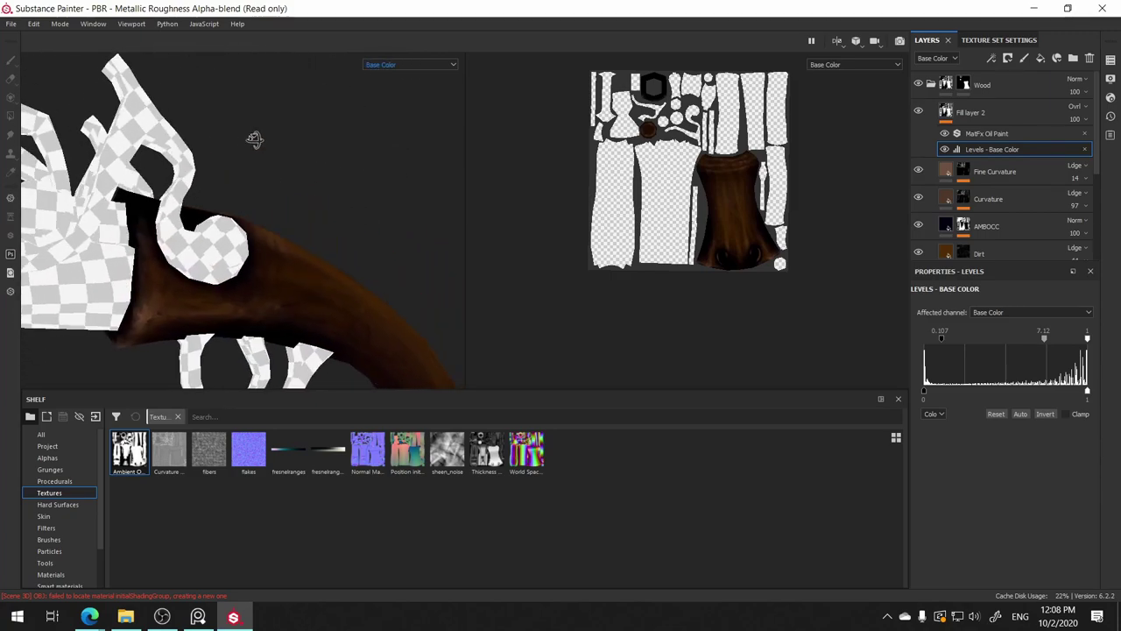
{"action": "left_click", "coordinate": [1084, 107]}
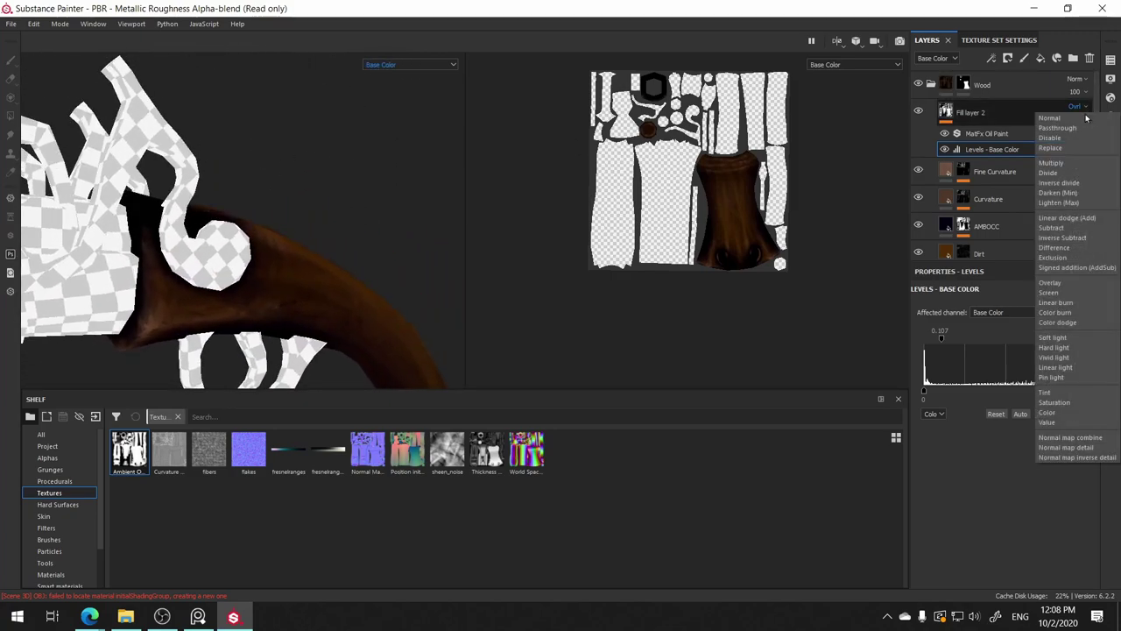
{"action": "left_click", "coordinate": [1084, 108]}
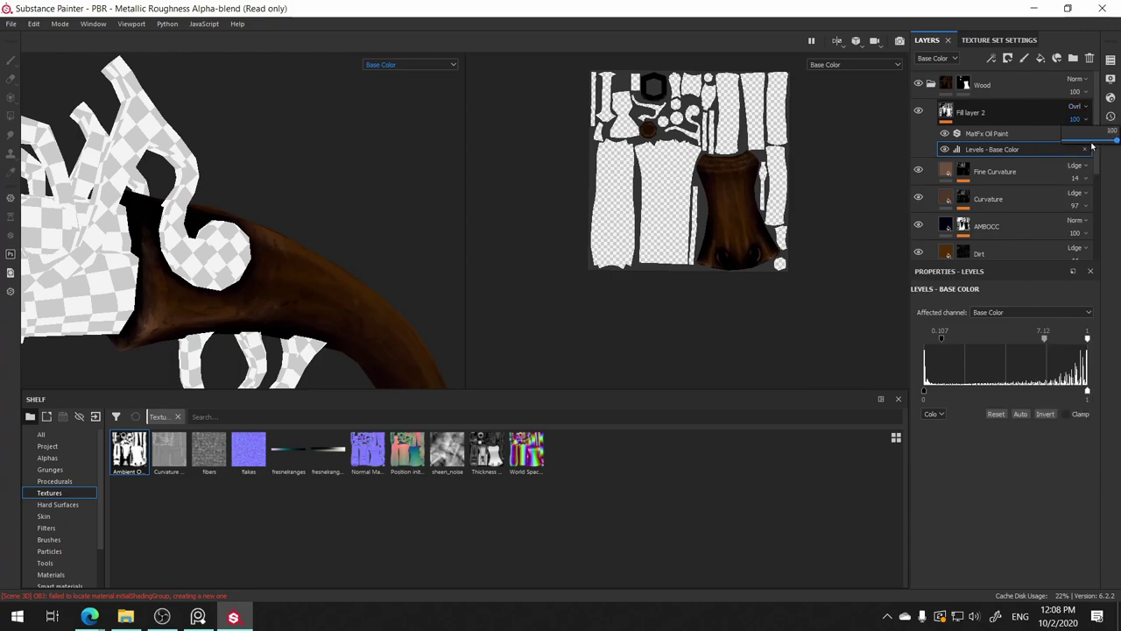
{"action": "left_click", "coordinate": [1091, 146]}
{"action": "mouse_move", "coordinate": [291, 220]}
{"action": "left_mouse_down", "text": "alt"}
{"action": "mouse_move", "coordinate": [320, 120]}
{"action": "mouse_move", "coordinate": [107, 187]}
{"action": "mouse_move", "coordinate": [48, 231]}
{"action": "mouse_move", "coordinate": [255, 219]}
{"action": "mouse_move", "coordinate": [363, 112]}
{"action": "mouse_move", "coordinate": [231, 150]}
{"action": "mouse_move", "coordinate": [426, 307]}
{"action": "mouse_move", "coordinate": [343, 313]}
{"action": "mouse_move", "coordinate": [429, 366]}
{"action": "left_mouse_up", "text": "alt"}
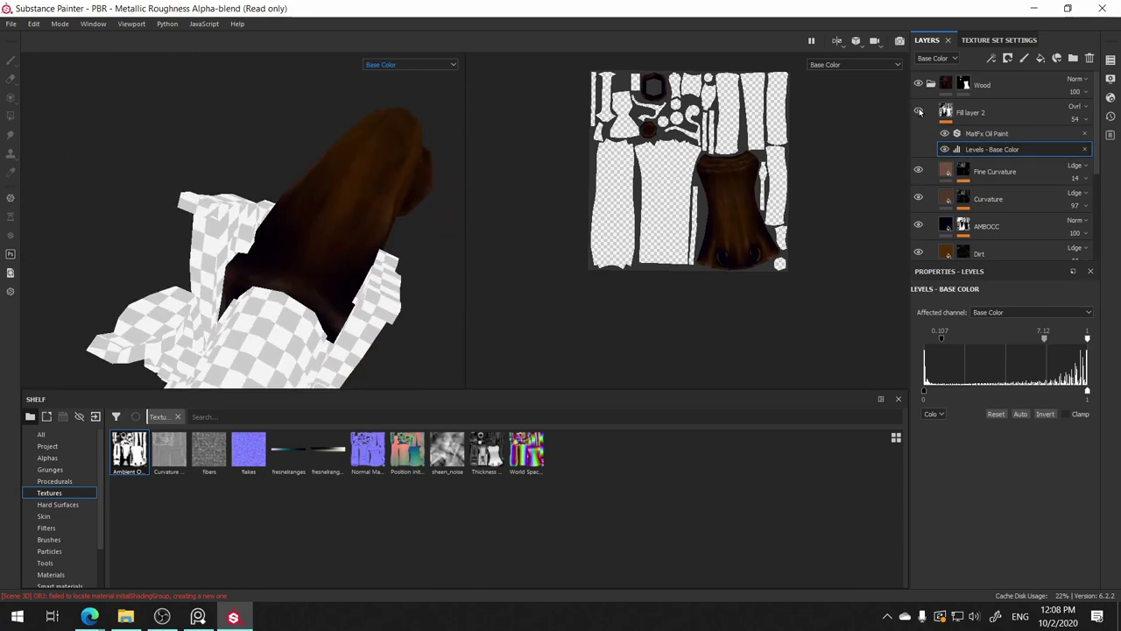
{"action": "left_click", "coordinate": [994, 118]}
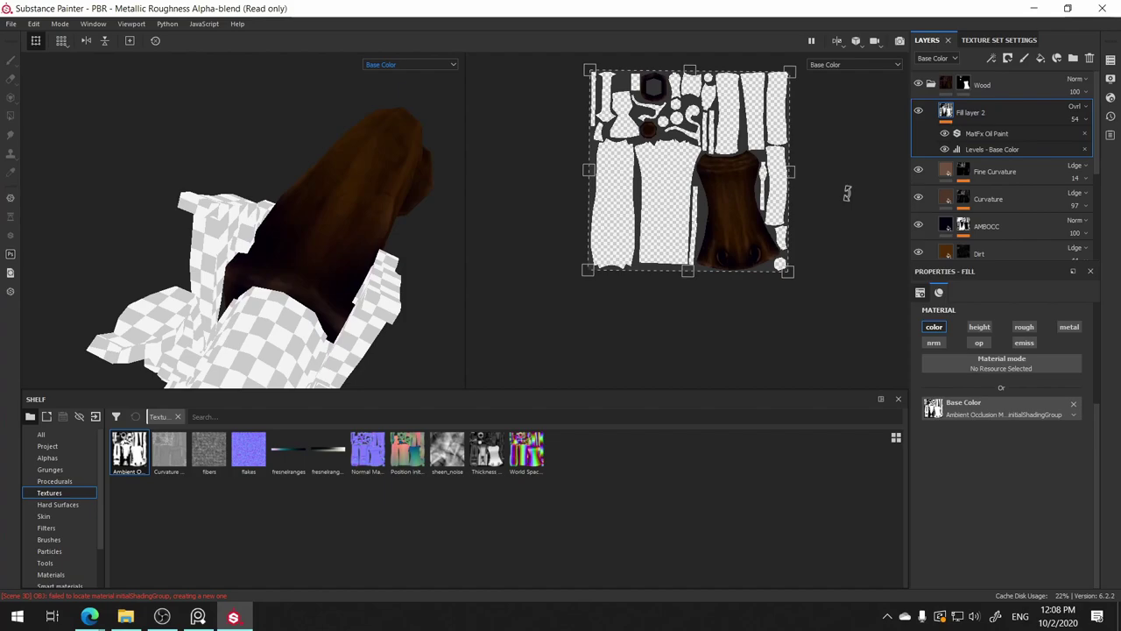
{"action": "mouse_move", "coordinate": [182, 351]}
{"action": "left_mouse_down", "text": "alt"}
{"action": "mouse_move", "coordinate": [307, 231]}
{"action": "mouse_move", "coordinate": [365, 231]}
{"action": "mouse_move", "coordinate": [211, 195]}
{"action": "mouse_move", "coordinate": [375, 157]}
{"action": "mouse_move", "coordinate": [446, 123]}
{"action": "mouse_move", "coordinate": [451, 65]}
{"action": "mouse_move", "coordinate": [240, 155]}
{"action": "mouse_move", "coordinate": [307, 197]}
{"action": "mouse_move", "coordinate": [332, 195]}
{"action": "mouse_move", "coordinate": [106, 157]}
{"action": "mouse_move", "coordinate": [605, 190]}
{"action": "mouse_move", "coordinate": [911, 110]}
{"action": "left_mouse_up", "text": "alt"}
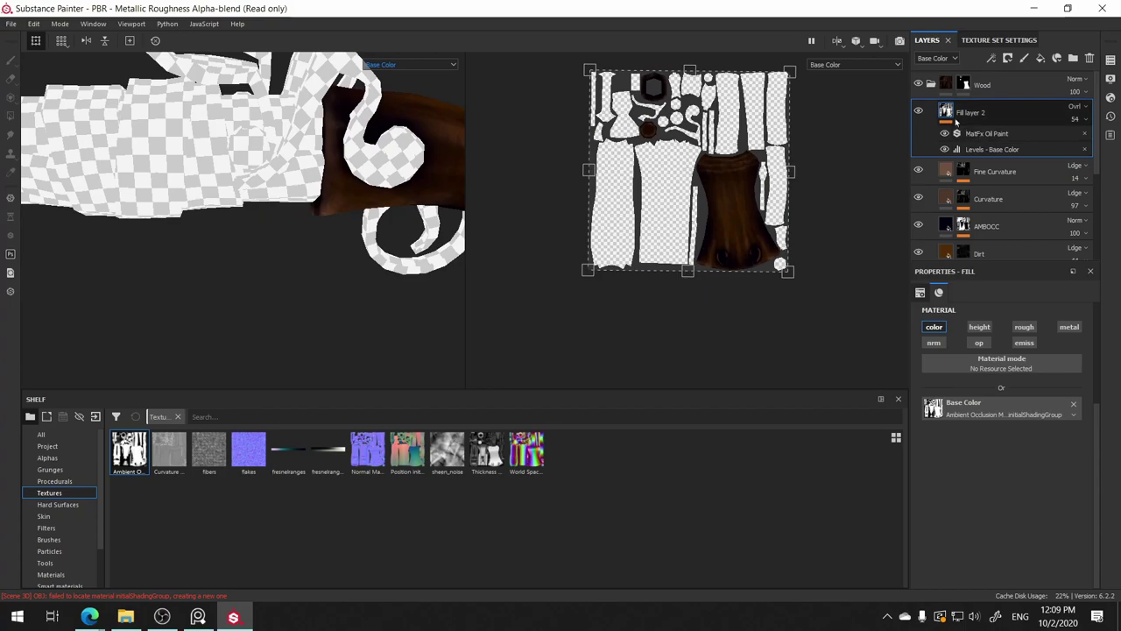
{"action": "mouse_move", "coordinate": [455, 190]}
{"action": "left_mouse_down", "text": "alt"}
{"action": "mouse_move", "coordinate": [421, 195]}
{"action": "mouse_move", "coordinate": [420, 260]}
{"action": "mouse_move", "coordinate": [173, 274]}
{"action": "mouse_move", "coordinate": [253, 356]}
{"action": "mouse_move", "coordinate": [284, 310]}
{"action": "left_mouse_up", "text": "alt"}
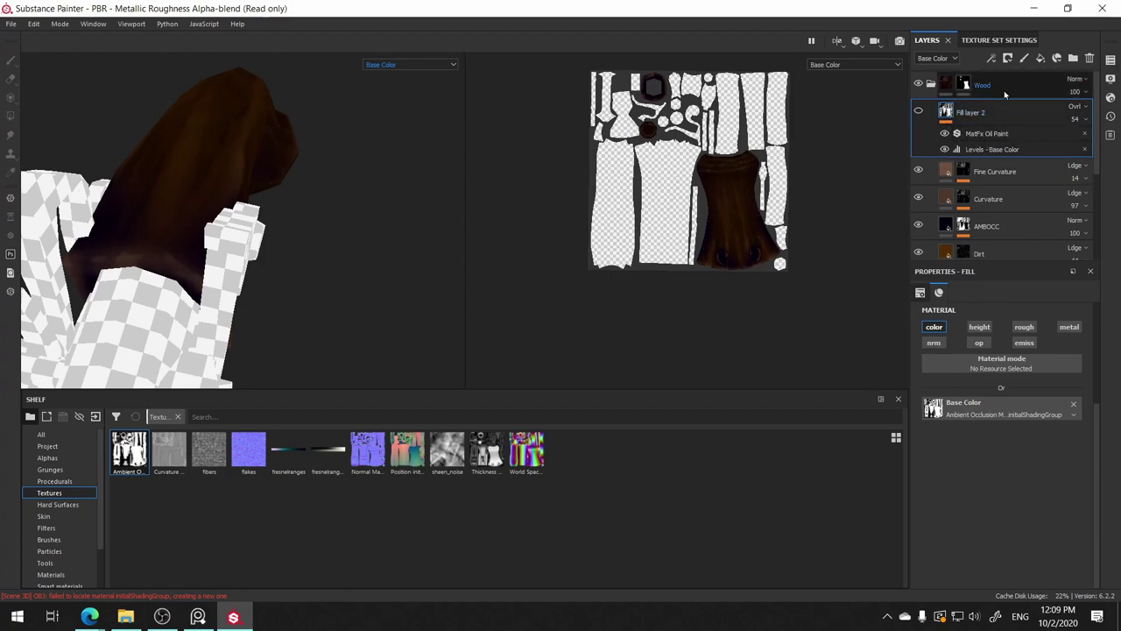
{"action": "left_click", "coordinate": [999, 112]}
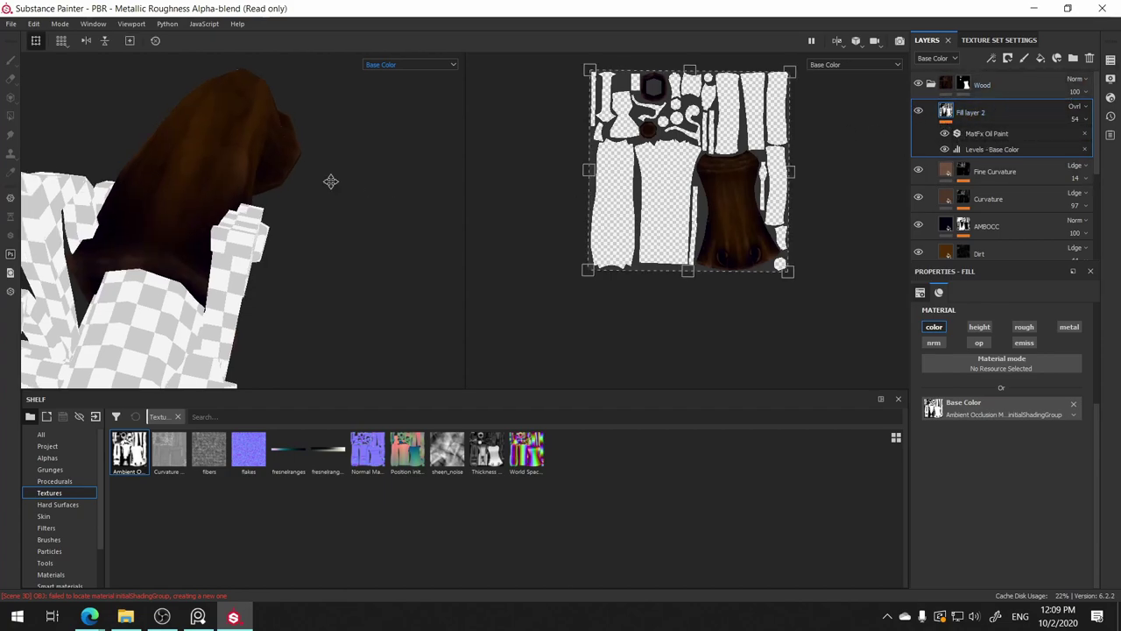
{"action": "mouse_move", "coordinate": [330, 182]}
{"action": "left_mouse_down", "text": "alt"}
{"action": "mouse_move", "coordinate": [338, 188]}
{"action": "mouse_move", "coordinate": [283, 162]}
{"action": "left_mouse_up", "text": "alt"}
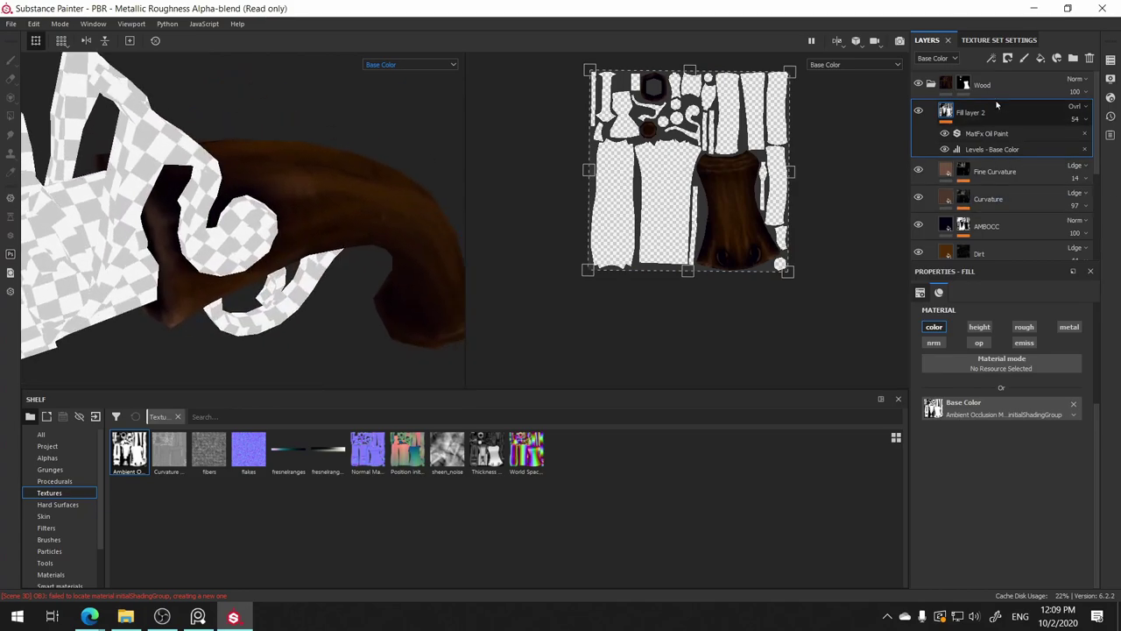
{"action": "mouse_move", "coordinate": [340, 240]}
{"action": "left_mouse_down", "text": "alt"}
{"action": "mouse_move", "coordinate": [339, 95]}
{"action": "mouse_move", "coordinate": [327, 123]}
{"action": "left_mouse_up", "text": "alt"}
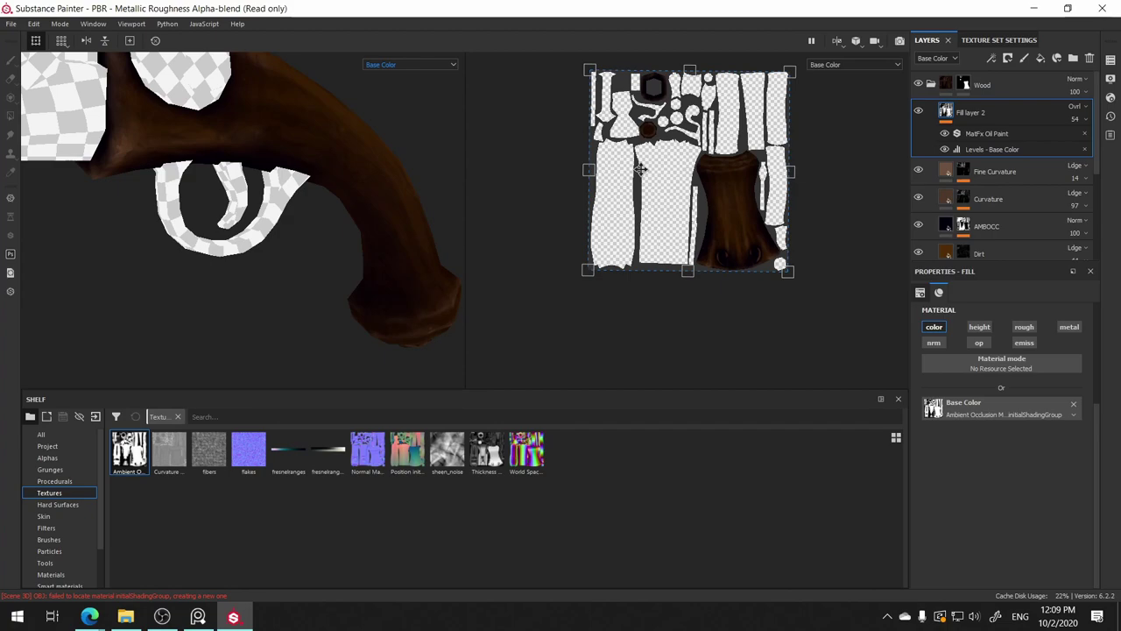
- Add Fill layer 3 and place it in the Wood folder directly above Fill layer 2
{"action": "double_click", "coordinate": [993, 91]}
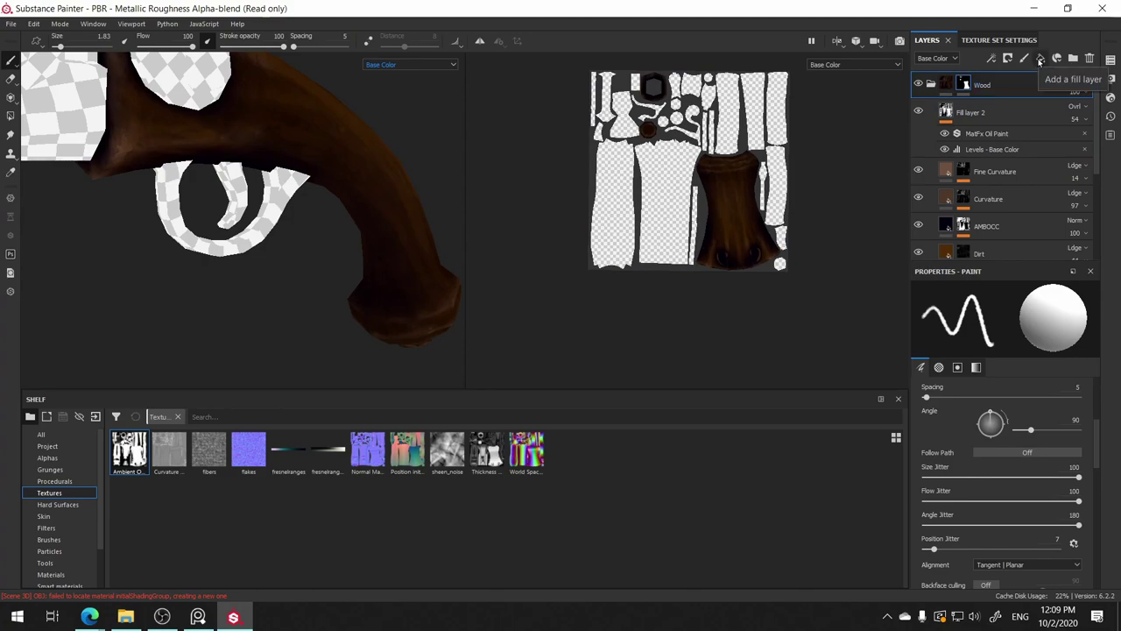
{"action": "left_click", "coordinate": [1039, 59]}
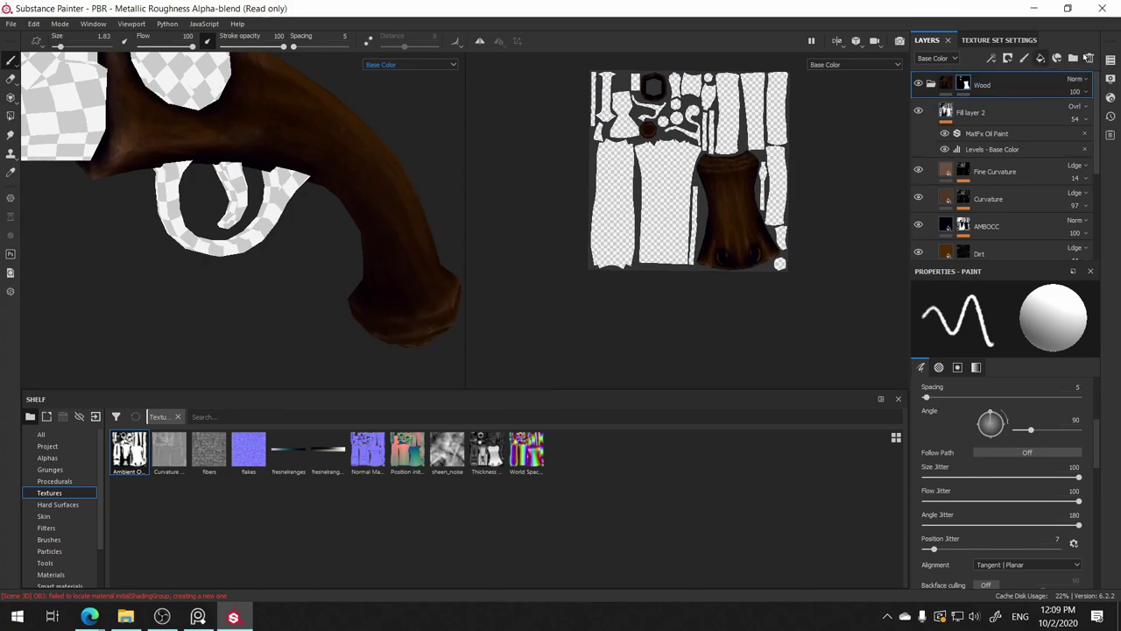
{"action": "mouse_move", "coordinate": [1007, 93]}
{"action": "left_mouse_down"}
{"action": "mouse_move", "coordinate": [1008, 230]}
{"action": "mouse_move", "coordinate": [995, 215]}
{"action": "mouse_move", "coordinate": [1000, 102]}
{"action": "left_mouse_up"}
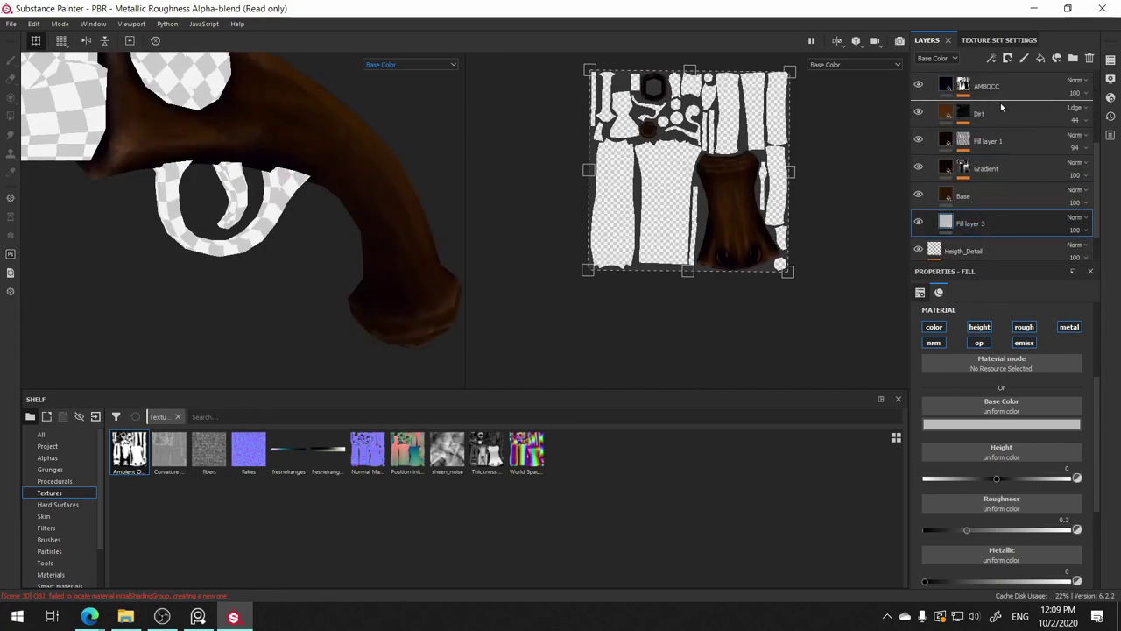
{"action": "left_click_drag", "start_coordinate": [1005, 256], "coordinate": [1004, 107]}
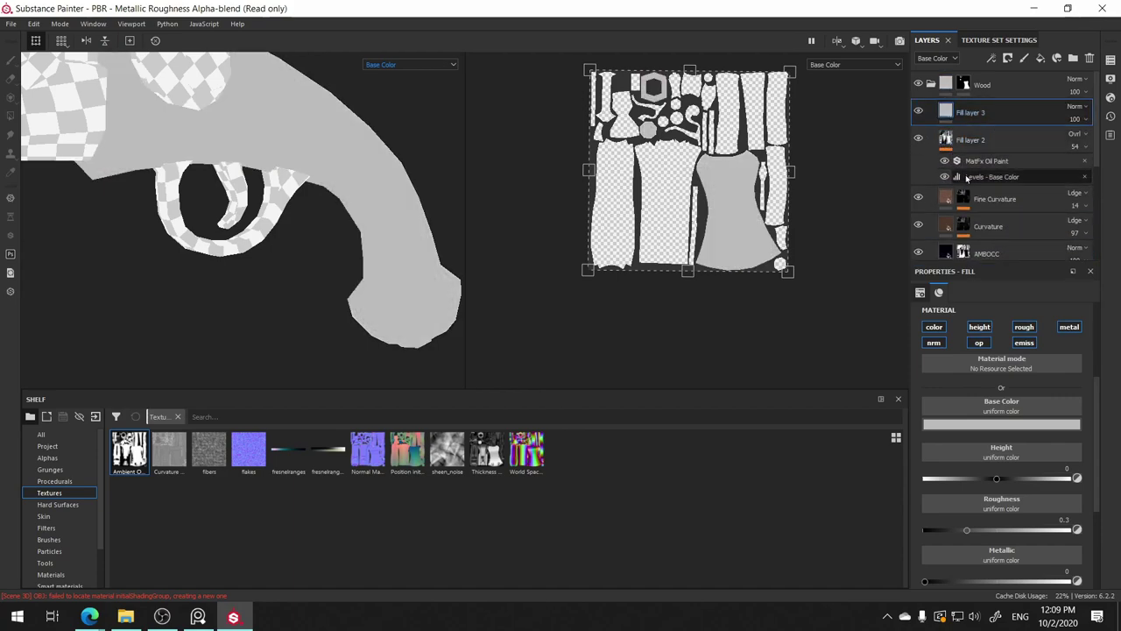
{"action": "left_click", "coordinate": [947, 143]}
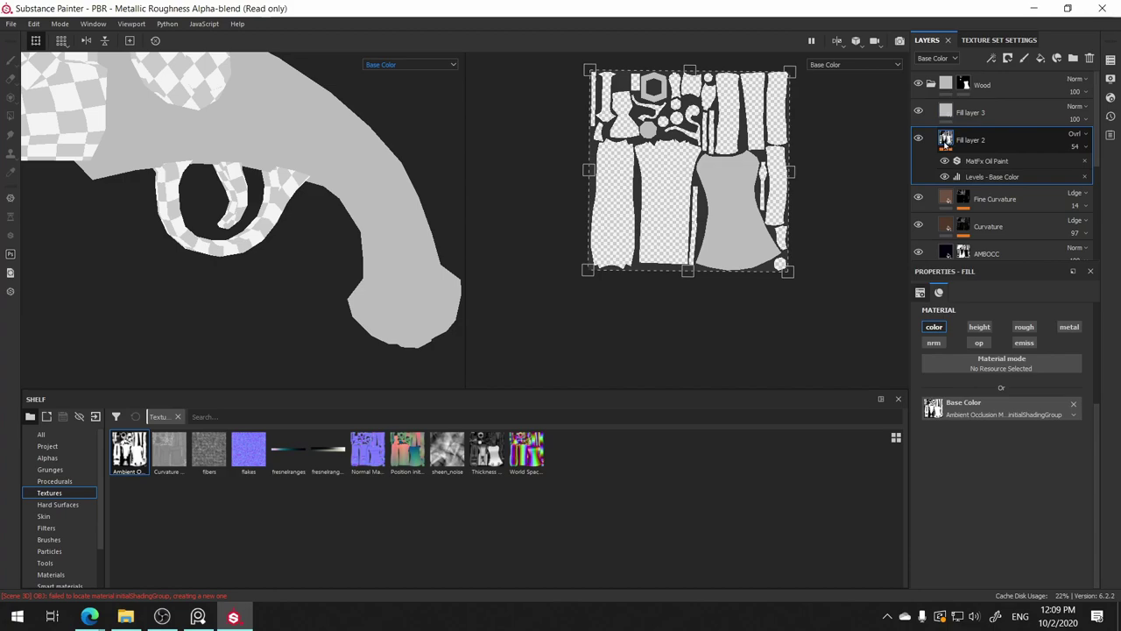
{"action": "left_click", "coordinate": [946, 114]}
{"action": "middle_click_drag", "start_coordinate": [212, 216], "coordinate": [247, 253]}
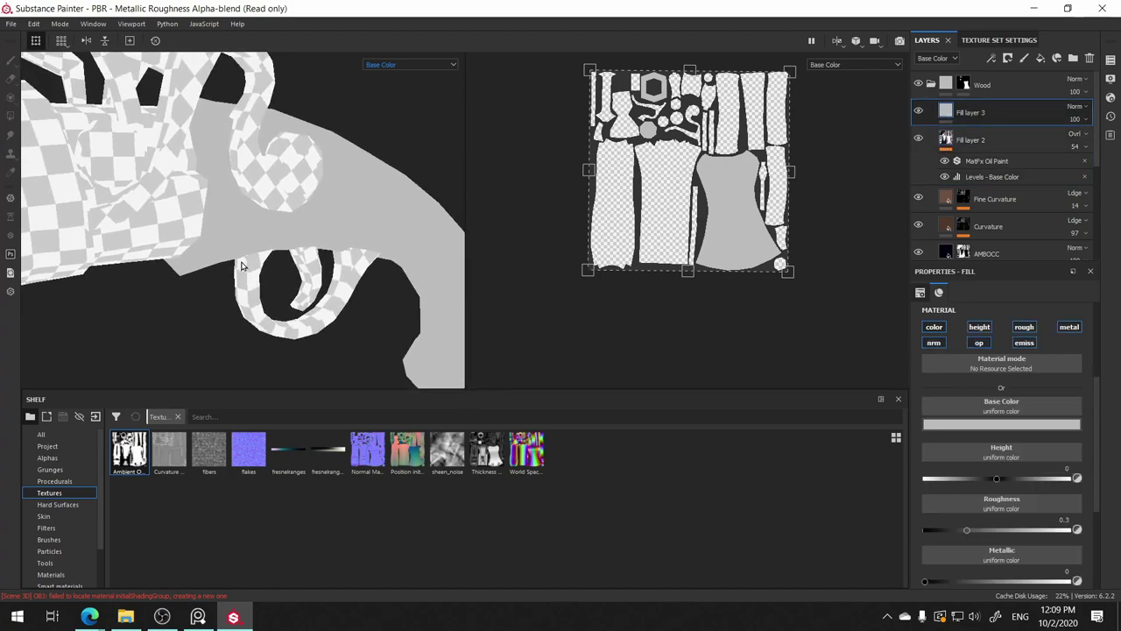
- Add a color-channel Baked Lighting Stylized filter to Fill layer 3
{"action": "right_click", "coordinate": [981, 114]}
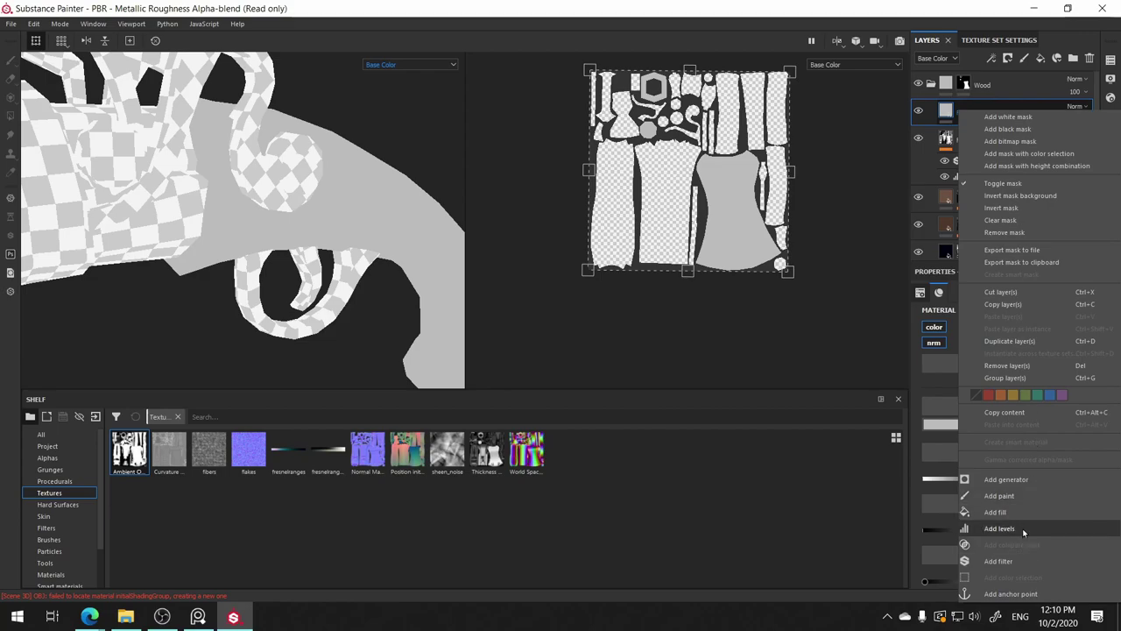
{"action": "left_click", "coordinate": [1022, 560]}
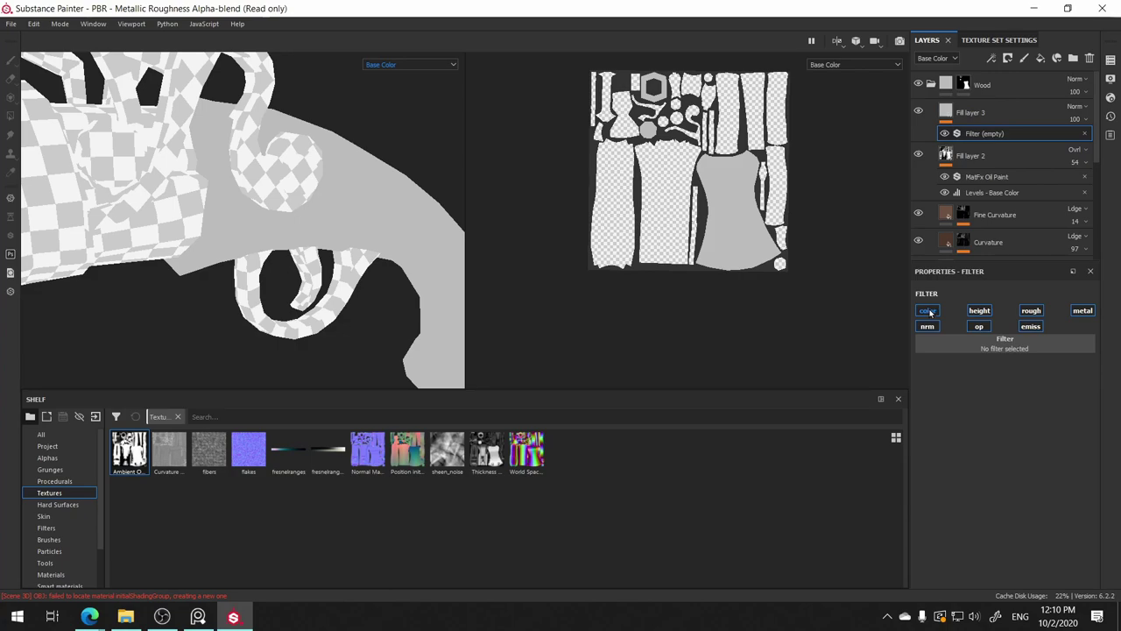
{"action": "left_click", "coordinate": [930, 313]}
{"action": "left_click", "coordinate": [1004, 345]}
{"action": "type", "text": "oil"}
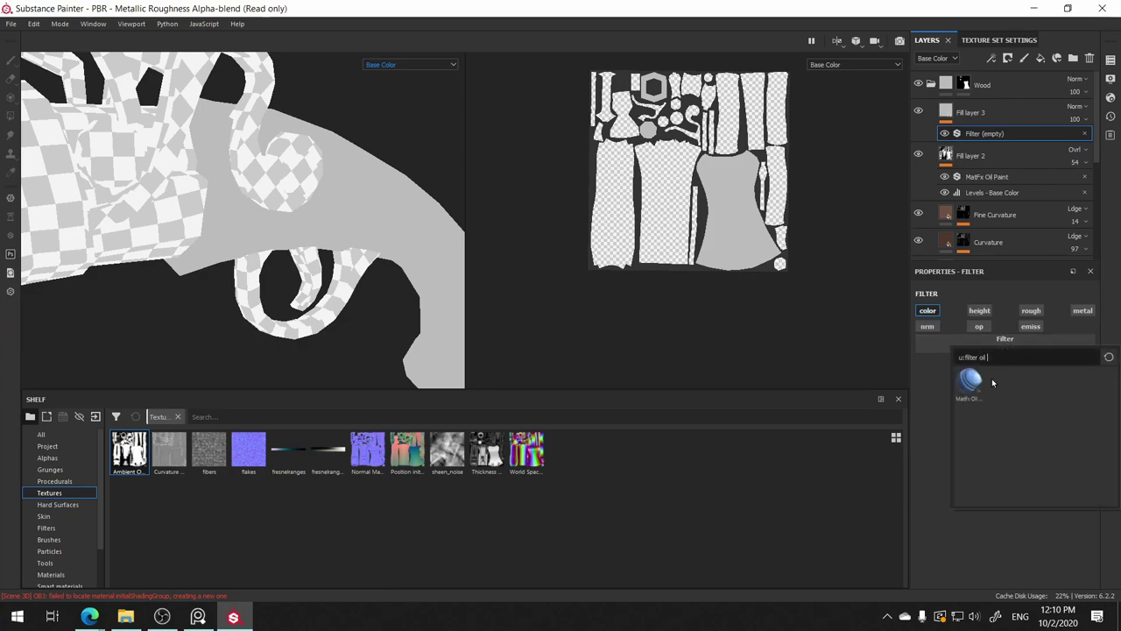
{"action": "key", "text": "BackSpace"}
{"action": "key", "text": "BackSpace"}
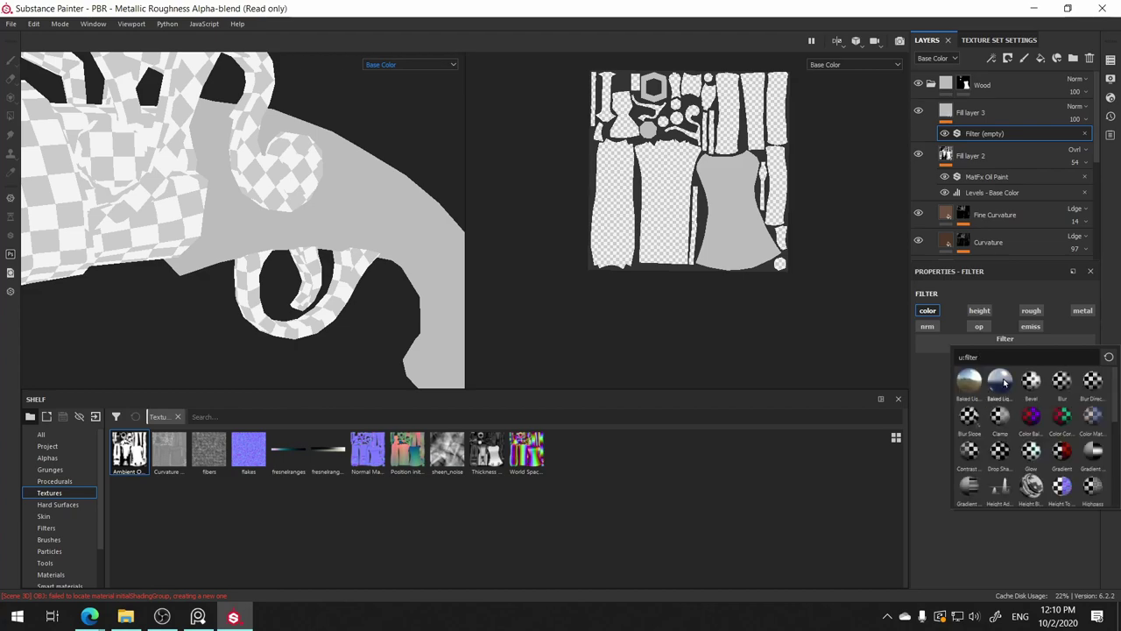
{"action": "left_click", "coordinate": [1000, 379]}
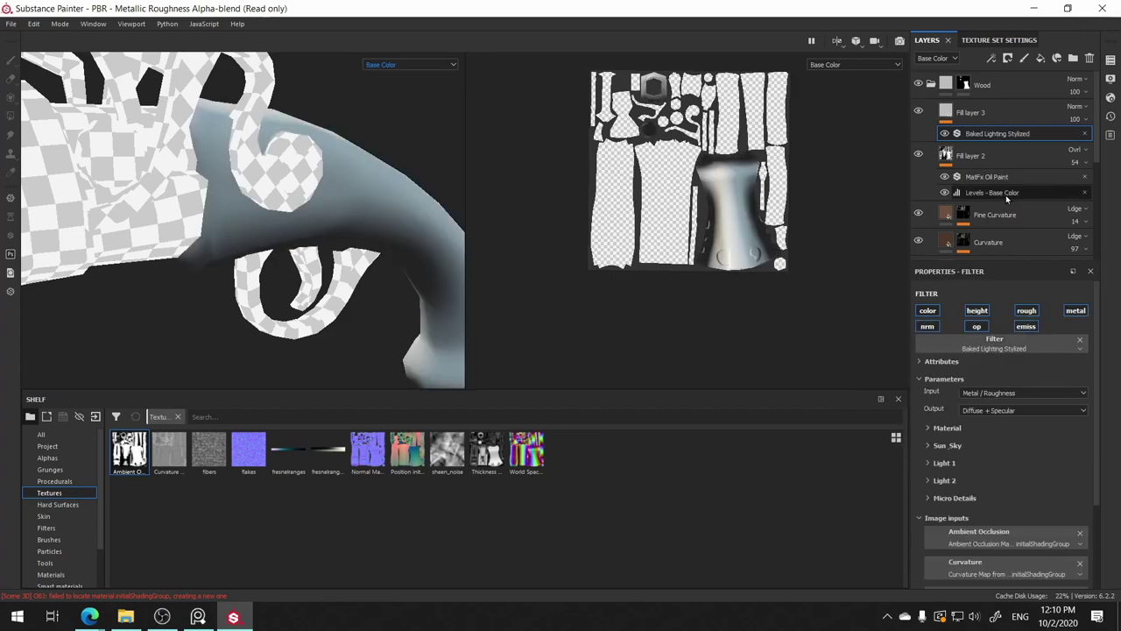
{"action": "mouse_move", "coordinate": [161, 239]}
{"action": "left_mouse_down", "text": "alt"}
{"action": "mouse_move", "coordinate": [248, 231]}
{"action": "mouse_move", "coordinate": [75, 215]}
{"action": "left_mouse_up", "text": "alt"}
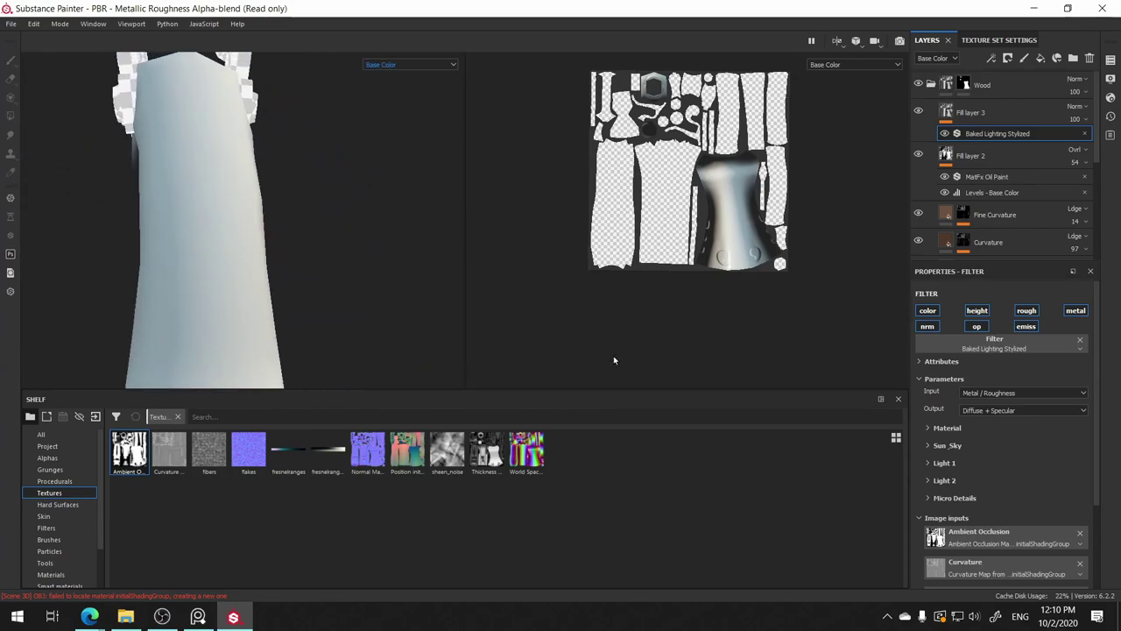
{"action": "mouse_move", "coordinate": [445, 213]}
{"action": "left_mouse_down", "text": "alt"}
{"action": "mouse_move", "coordinate": [448, 122]}
{"action": "mouse_move", "coordinate": [325, 160]}
{"action": "mouse_move", "coordinate": [339, 163]}
{"action": "left_mouse_up", "text": "alt"}
{"action": "middle_click_drag", "start_coordinate": [340, 163], "coordinate": [342, 195], "text": "alt"}
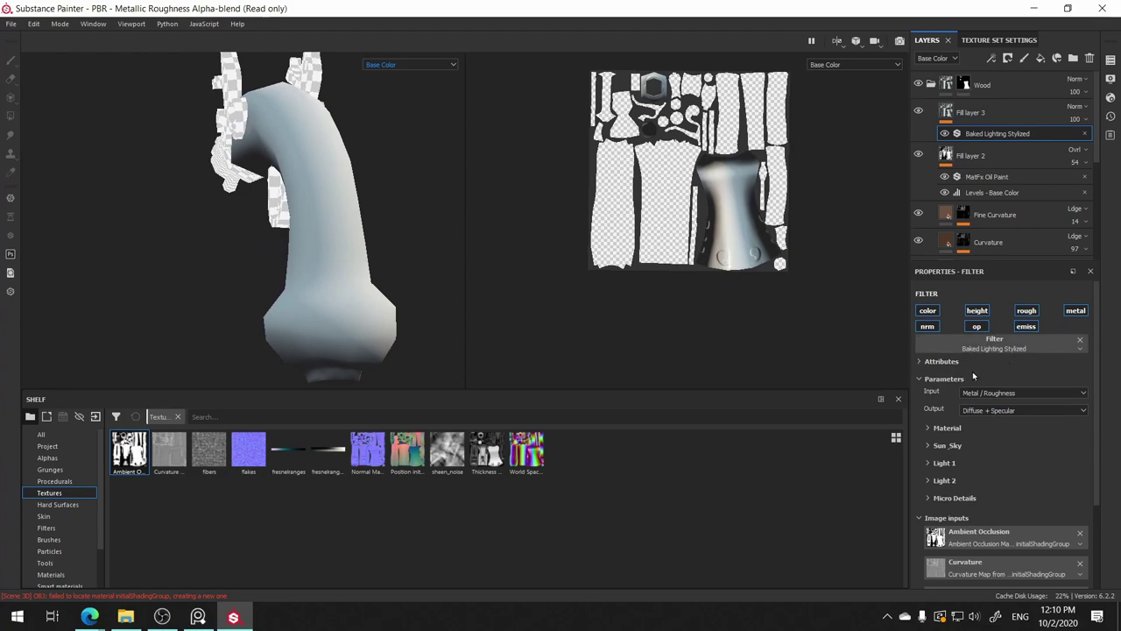
{"action": "scroll", "coordinate": [943, 381], "scroll_direction": "down", "scroll_amount": 2}
{"action": "scroll", "coordinate": [943, 381], "scroll_direction": "up", "scroll_amount": 1}
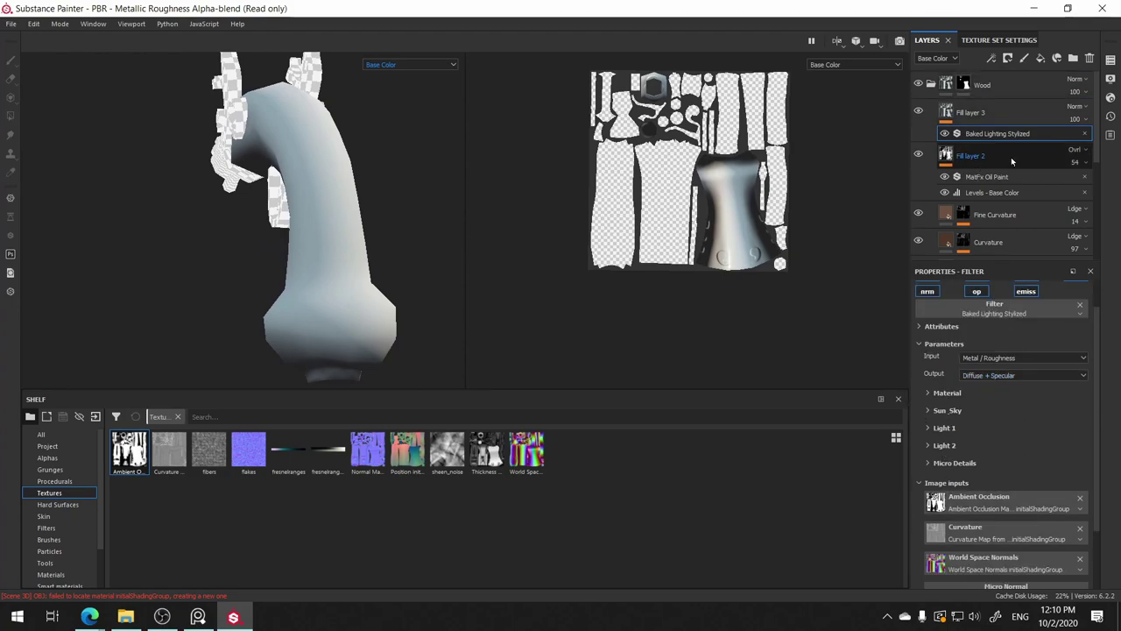
- Set the filter's Sun_Sky Sun Vertical Angle to 270
{"action": "left_click", "coordinate": [928, 410]}
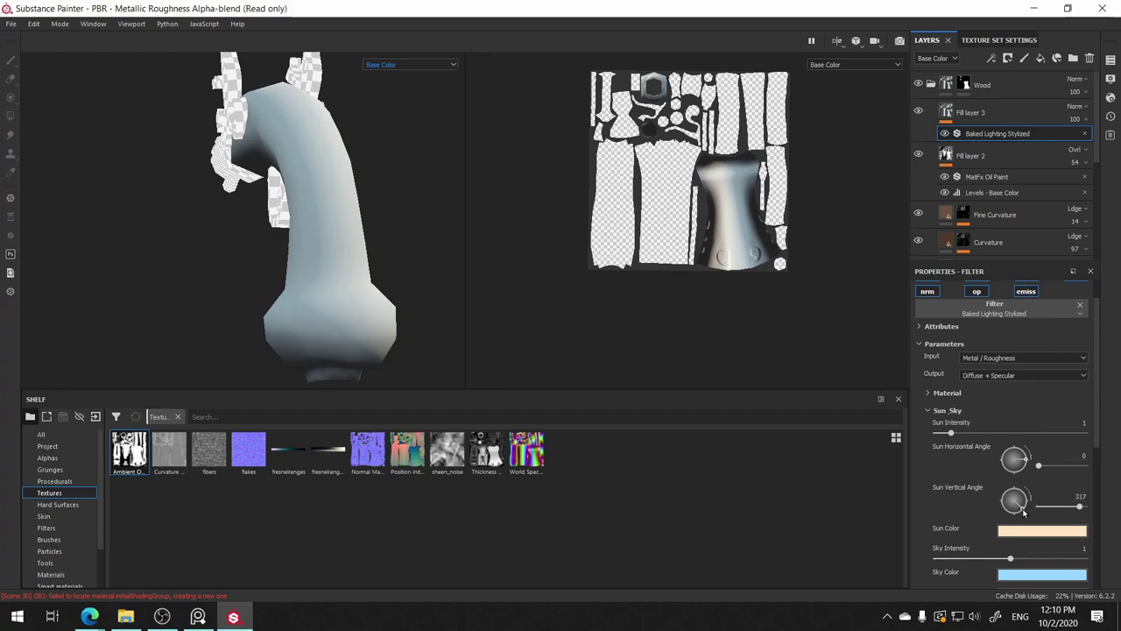
{"action": "left_click_drag", "start_coordinate": [1018, 515], "coordinate": [1016, 515]}
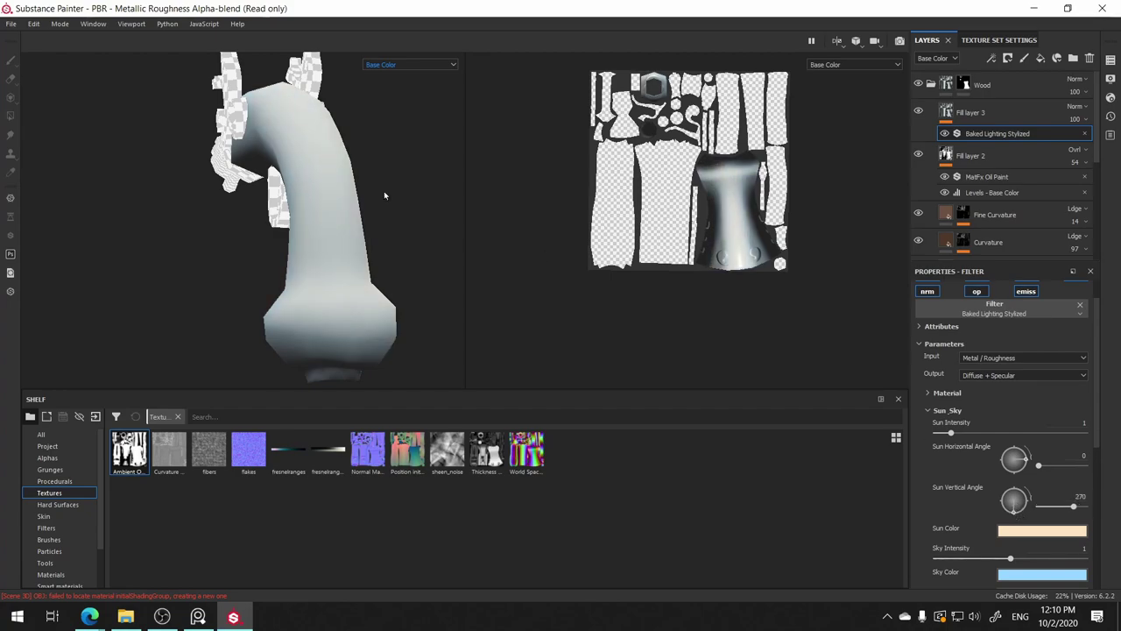
{"action": "mouse_move", "coordinate": [384, 195]}
{"action": "left_mouse_down", "text": "alt"}
{"action": "mouse_move", "coordinate": [473, 174]}
{"action": "mouse_move", "coordinate": [408, 248]}
{"action": "mouse_move", "coordinate": [192, 220]}
{"action": "mouse_move", "coordinate": [302, 302]}
{"action": "left_mouse_up", "text": "alt"}
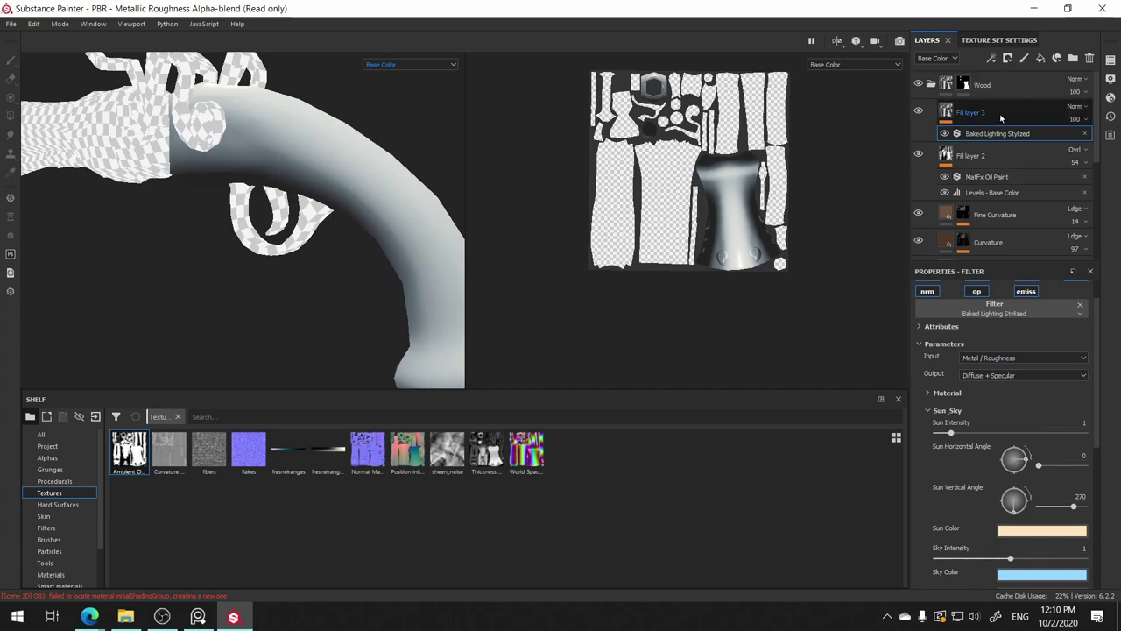
- Set Fill layer 3 to Soft light blending and compare with the baked lighting filter hidden
{"action": "left_click", "coordinate": [1079, 107]}
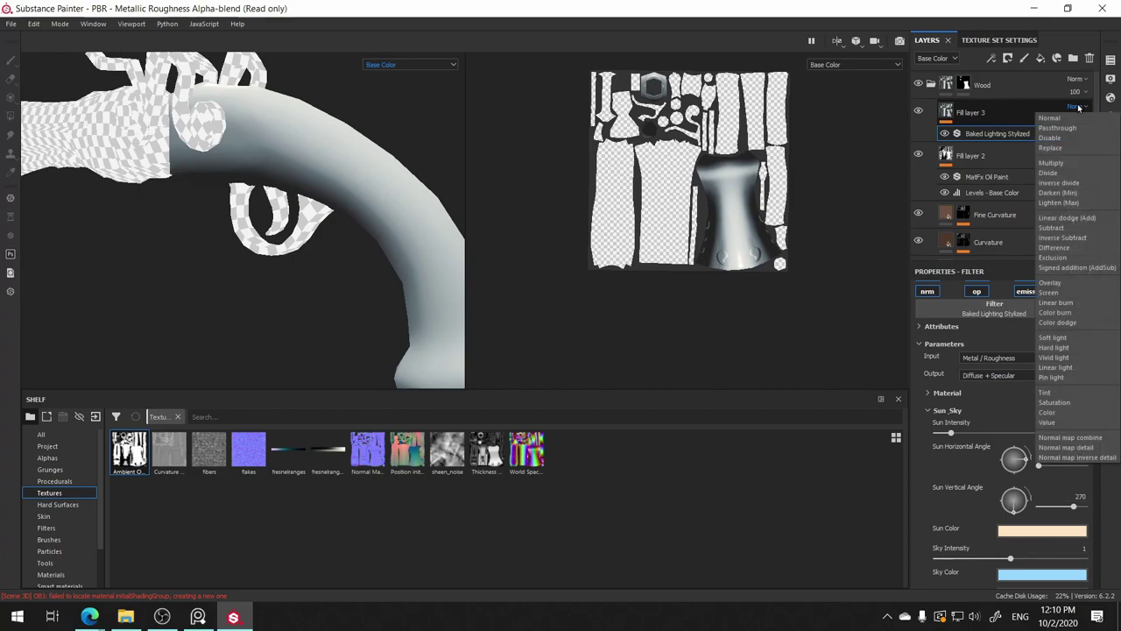
{"action": "left_click", "coordinate": [1081, 339]}
{"action": "mouse_move", "coordinate": [303, 214]}
{"action": "left_mouse_down", "text": "alt"}
{"action": "mouse_move", "coordinate": [42, 211]}
{"action": "mouse_move", "coordinate": [243, 217]}
{"action": "mouse_move", "coordinate": [483, 283]}
{"action": "mouse_move", "coordinate": [701, 219]}
{"action": "left_mouse_up", "text": "alt"}
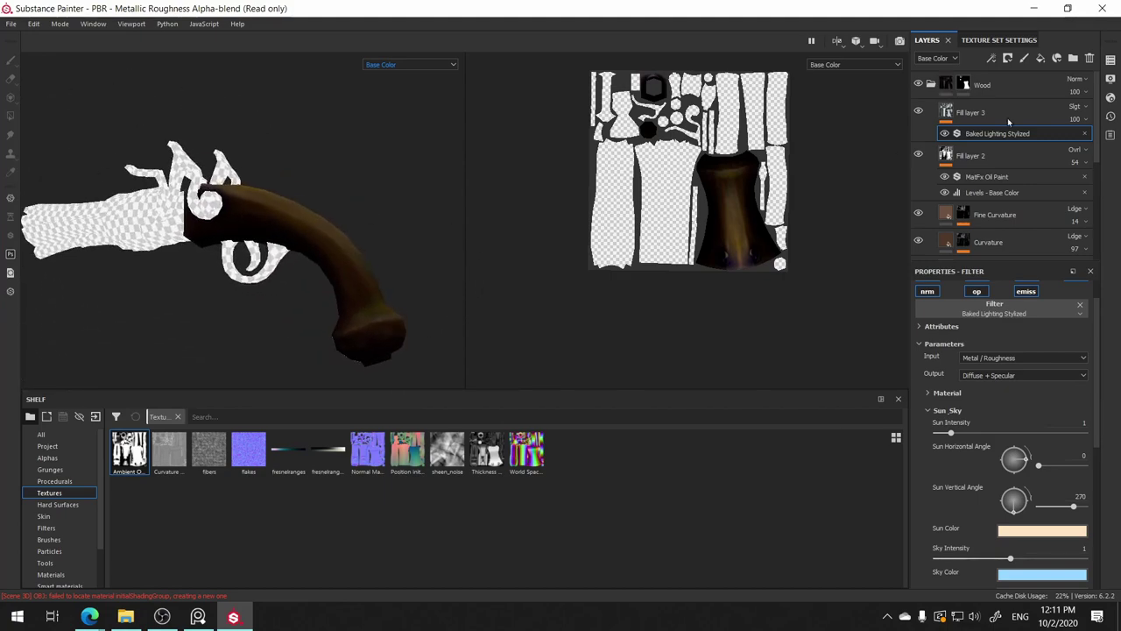
{"action": "left_click", "coordinate": [944, 133]}
{"action": "left_click", "coordinate": [944, 133]}
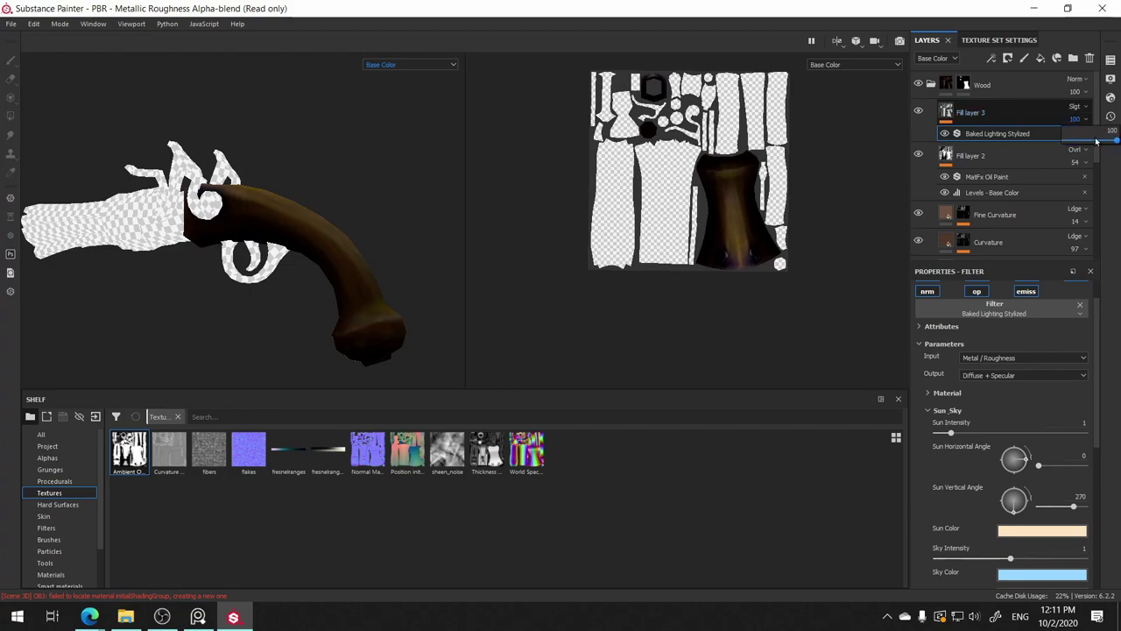
- Lower Fill layer 3's opacity, trying 59, 27 and 45 before settling on 19
{"action": "left_click", "coordinate": [1097, 143]}
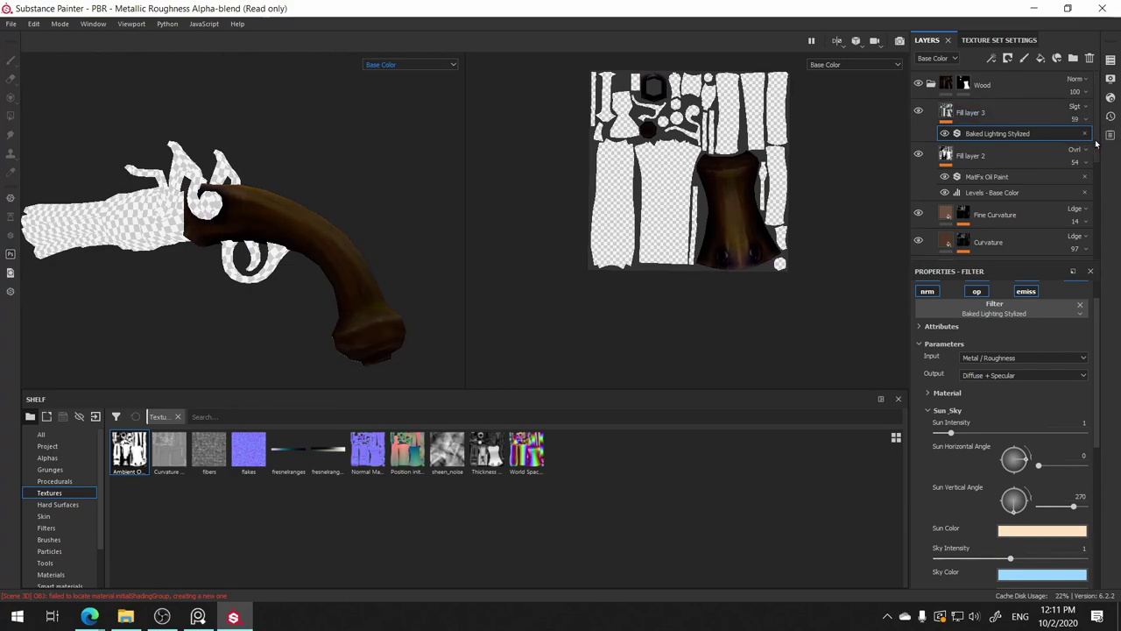
{"action": "mouse_move", "coordinate": [398, 173]}
{"action": "left_mouse_down", "text": "alt"}
{"action": "mouse_move", "coordinate": [485, 219]}
{"action": "mouse_move", "coordinate": [504, 217]}
{"action": "left_mouse_up", "text": "alt"}
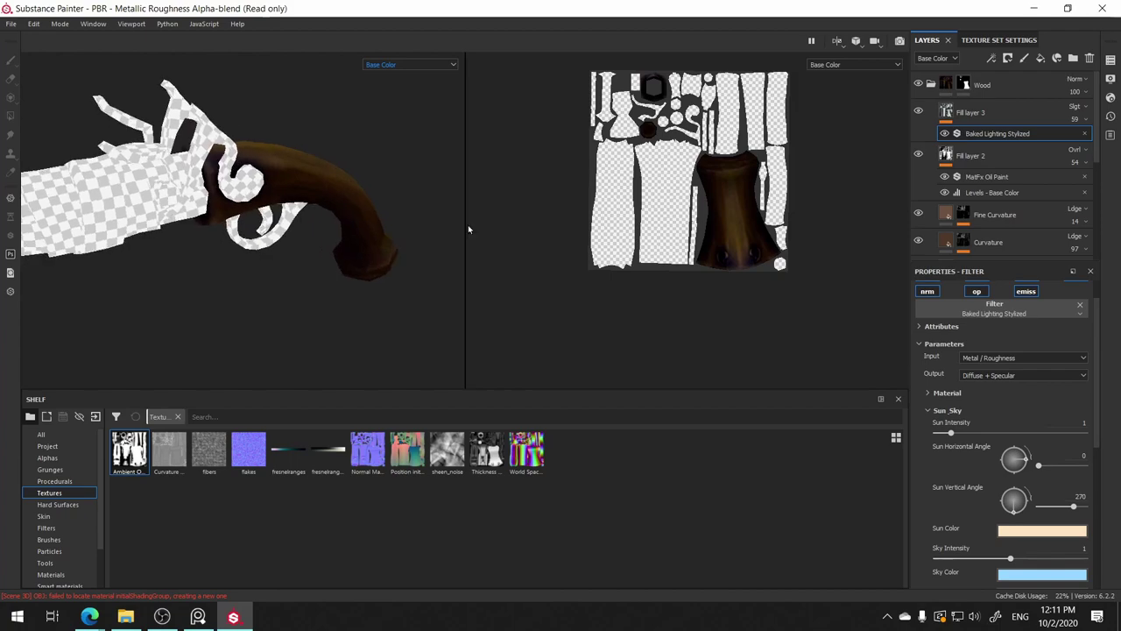
{"action": "left_click", "coordinate": [944, 133]}
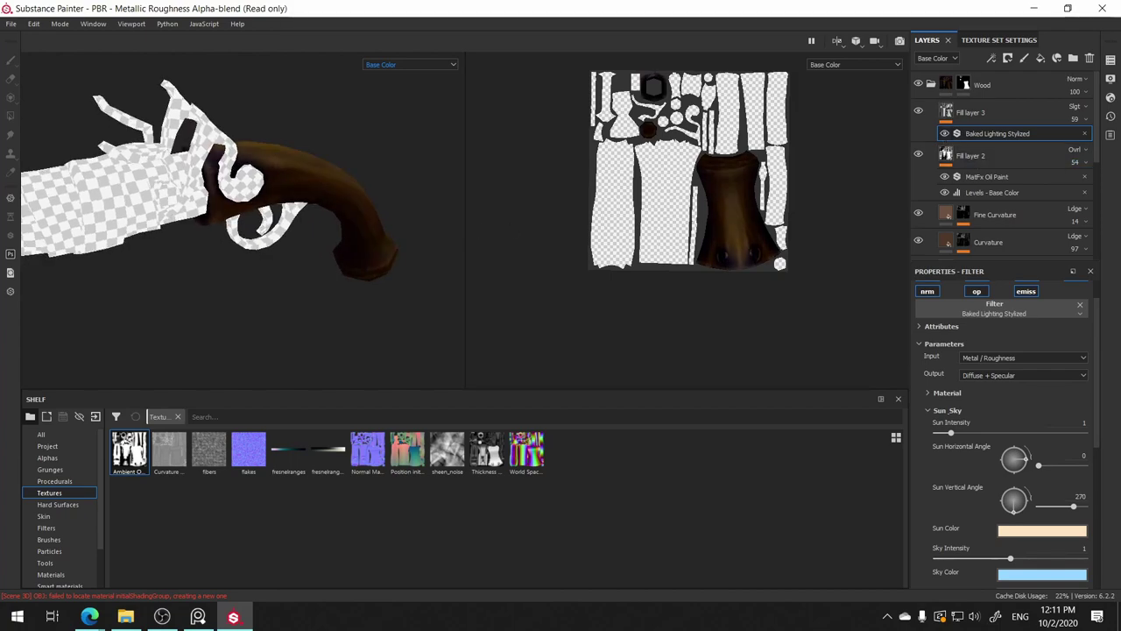
{"action": "left_click_drag", "start_coordinate": [1084, 137], "coordinate": [1079, 142]}
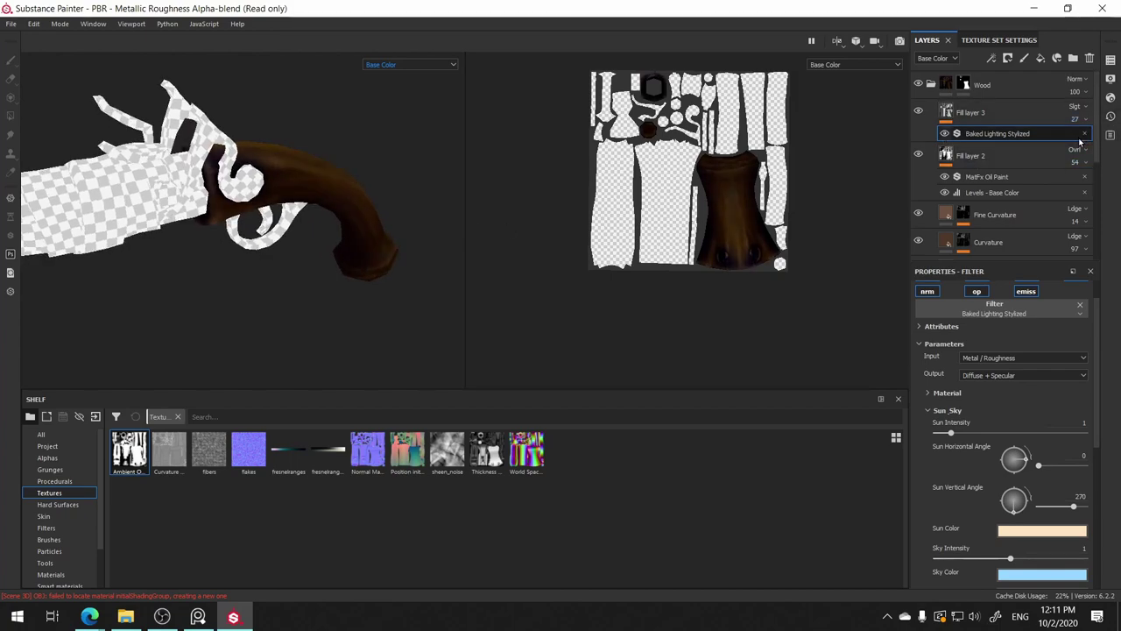
{"action": "left_click", "coordinate": [944, 134]}
{"action": "left_click", "coordinate": [944, 133]}
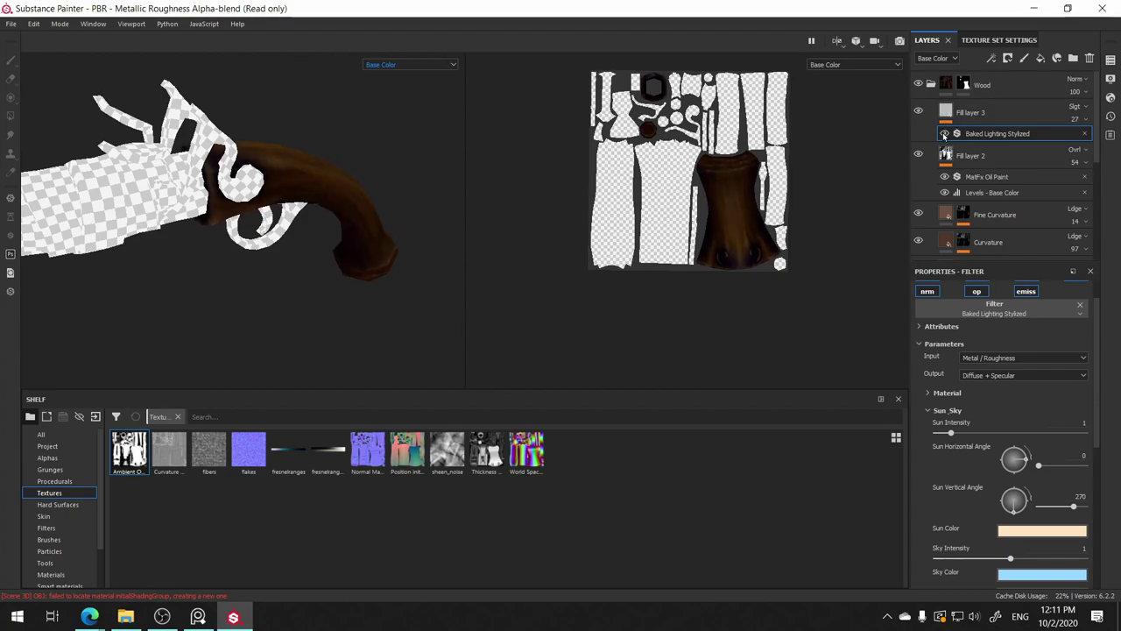
{"action": "left_click_drag", "start_coordinate": [374, 206], "coordinate": [160, 113], "text": "alt"}
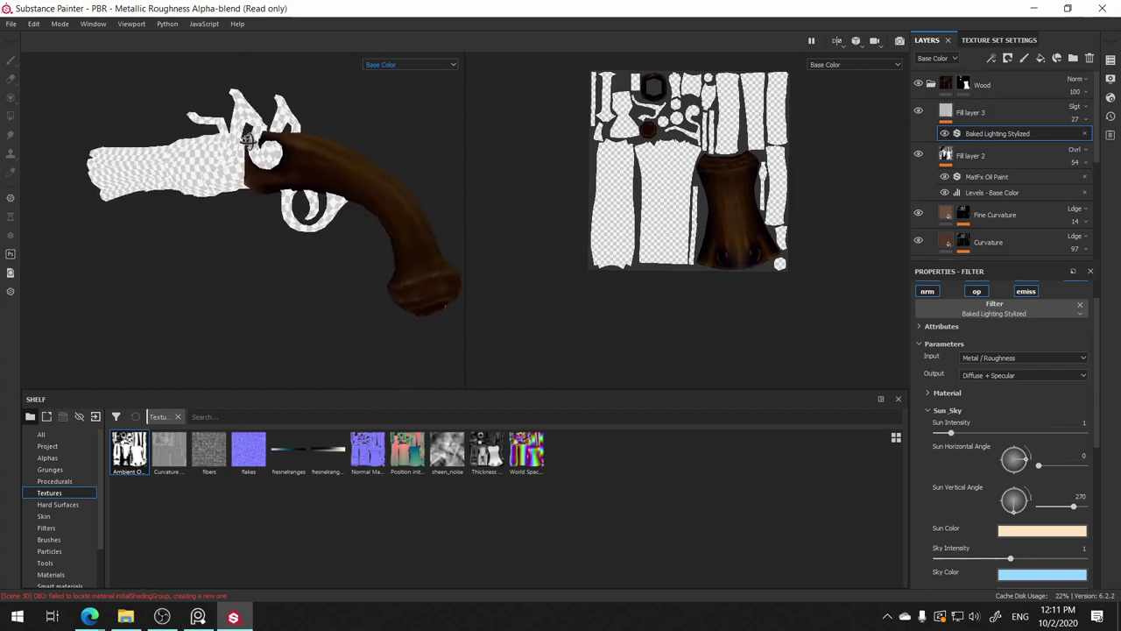
{"action": "mouse_move", "coordinate": [1083, 118]}
{"action": "left_mouse_down"}
{"action": "mouse_move", "coordinate": [1071, 143]}
{"action": "mouse_move", "coordinate": [1101, 141]}
{"action": "mouse_move", "coordinate": [1086, 146]}
{"action": "left_mouse_up"}
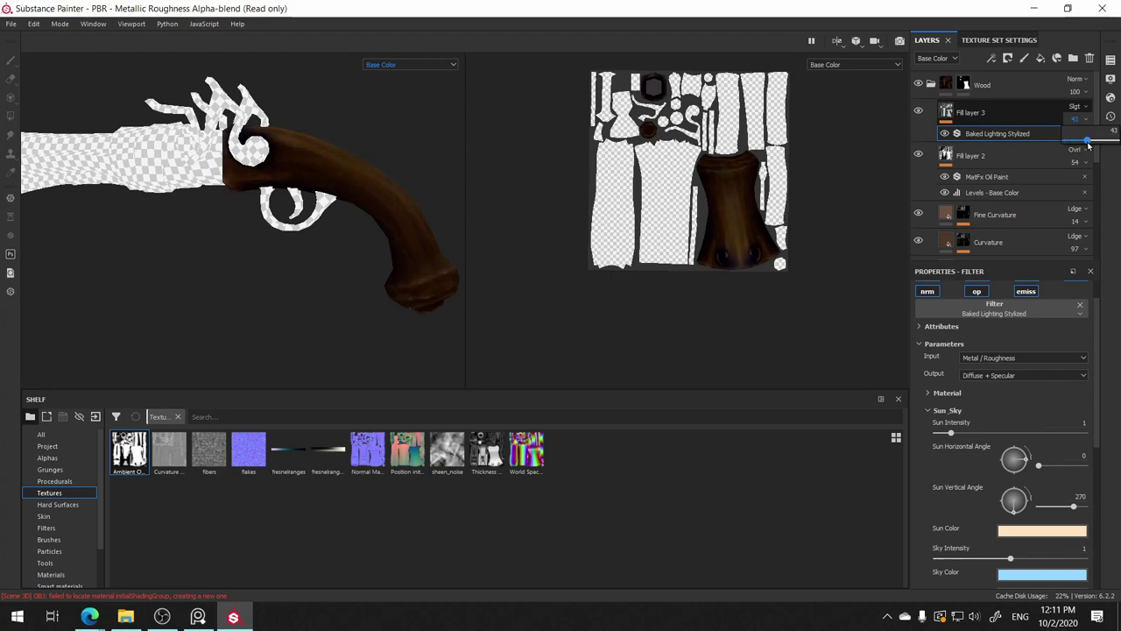
{"action": "mouse_move", "coordinate": [390, 127]}
{"action": "left_mouse_down", "text": "alt"}
{"action": "mouse_move", "coordinate": [295, 286]}
{"action": "mouse_move", "coordinate": [75, 190]}
{"action": "mouse_move", "coordinate": [395, 180]}
{"action": "mouse_move", "coordinate": [418, 204]}
{"action": "mouse_move", "coordinate": [398, 230]}
{"action": "mouse_move", "coordinate": [350, 213]}
{"action": "left_mouse_up", "text": "alt"}
{"action": "scroll", "coordinate": [351, 210], "scroll_direction": "up", "scroll_amount": 5}
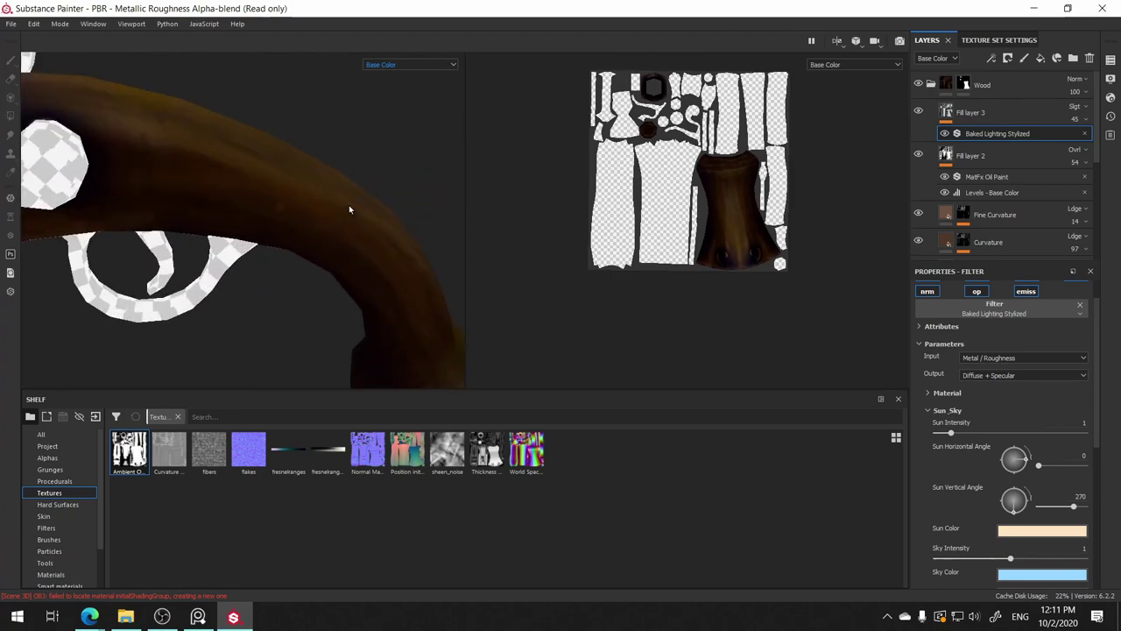
{"action": "middle_click_drag", "start_coordinate": [351, 210], "coordinate": [426, 228], "text": "alt"}
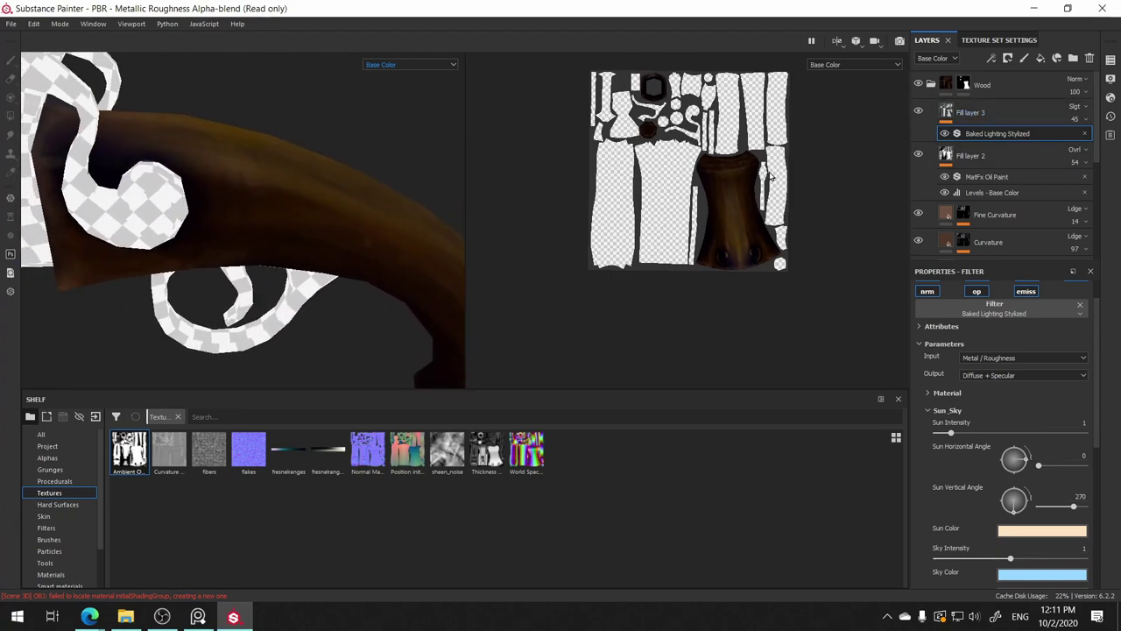
{"action": "left_click_drag", "start_coordinate": [1076, 118], "coordinate": [1075, 142]}
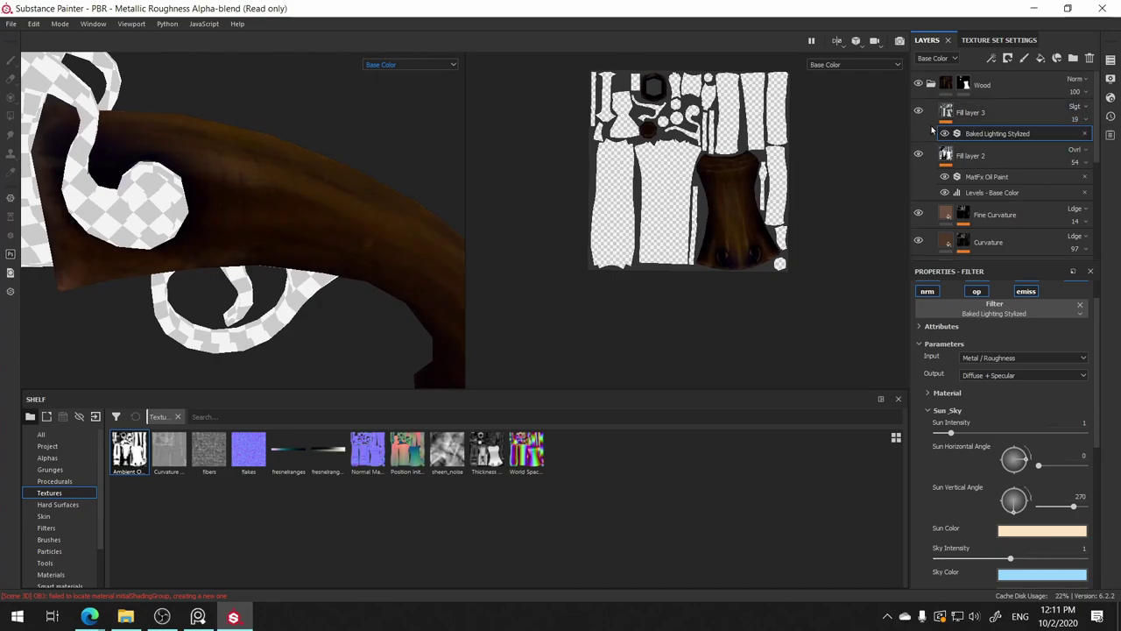
- Toggle Fill layer 3's visibility repeatedly to compare the lighting, leaving it on
{"action": "left_click", "coordinate": [919, 113]}
{"action": "left_click", "coordinate": [919, 113]}
{"action": "left_click", "coordinate": [919, 113]}
{"action": "left_click", "coordinate": [918, 113]}
{"action": "left_click", "coordinate": [919, 113]}
{"action": "left_click", "coordinate": [919, 113]}
{"action": "left_click", "coordinate": [918, 113]}
{"action": "left_click", "coordinate": [918, 113]}
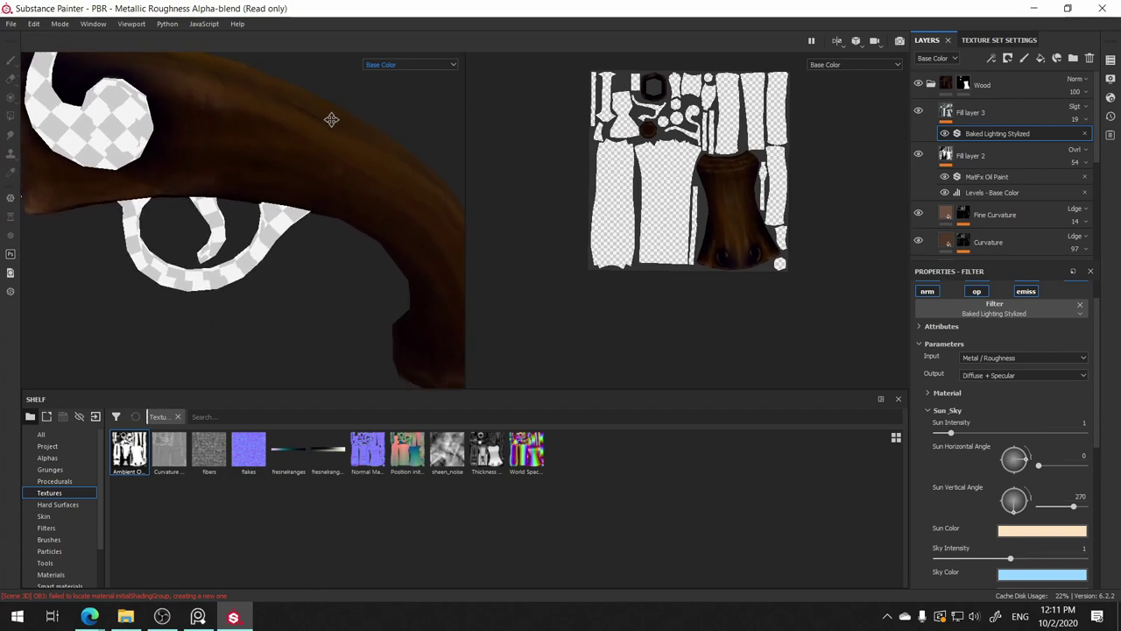
{"action": "mouse_move", "coordinate": [330, 118]}
{"action": "left_mouse_down", "text": "alt"}
{"action": "mouse_move", "coordinate": [341, 275]}
{"action": "mouse_move", "coordinate": [145, 225]}
{"action": "mouse_move", "coordinate": [333, 239]}
{"action": "mouse_move", "coordinate": [335, 307]}
{"action": "mouse_move", "coordinate": [450, 243]}
{"action": "mouse_move", "coordinate": [175, 236]}
{"action": "mouse_move", "coordinate": [208, 236]}
{"action": "mouse_move", "coordinate": [138, 60]}
{"action": "mouse_move", "coordinate": [163, 175]}
{"action": "mouse_move", "coordinate": [155, 248]}
{"action": "mouse_move", "coordinate": [4, 184]}
{"action": "mouse_move", "coordinate": [278, 190]}
{"action": "mouse_move", "coordinate": [351, 246]}
{"action": "mouse_move", "coordinate": [295, 243]}
{"action": "mouse_move", "coordinate": [396, 261]}
{"action": "mouse_move", "coordinate": [400, 295]}
{"action": "left_mouse_up", "text": "alt"}
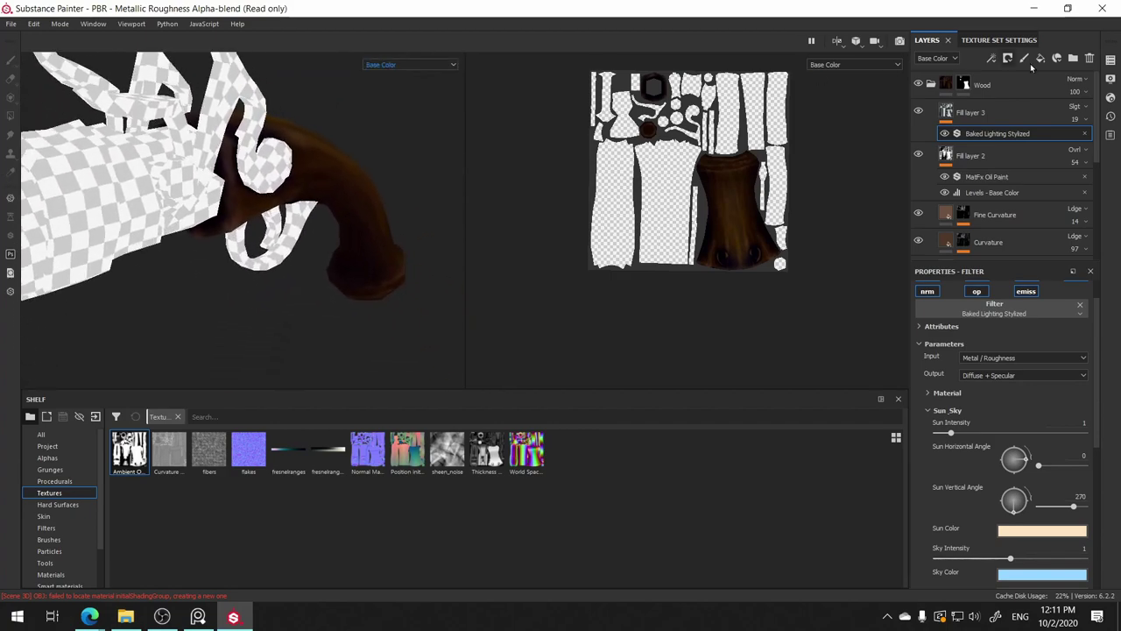
- Toggle Fill layer 2's visibility while orbiting to compare the wood with and without it
{"action": "left_click_drag", "start_coordinate": [174, 178], "coordinate": [220, 271], "text": "alt"}
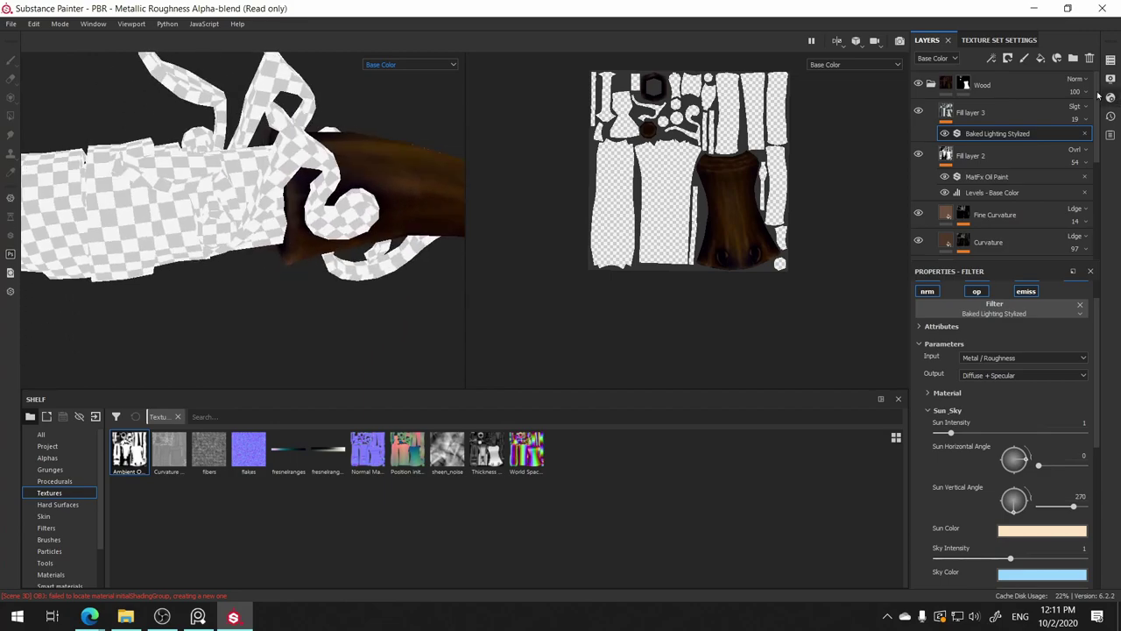
{"action": "left_click", "coordinate": [918, 156]}
{"action": "left_click_drag", "start_coordinate": [320, 250], "coordinate": [157, 251], "text": "alt"}
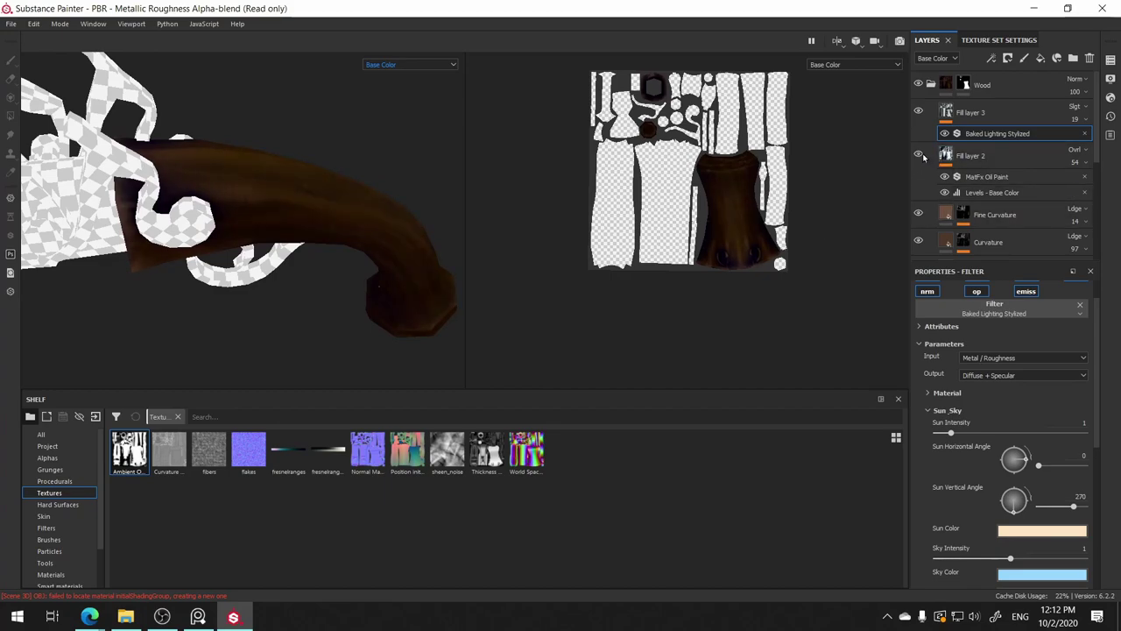
{"action": "mouse_move", "coordinate": [381, 188]}
{"action": "left_mouse_down", "text": "alt"}
{"action": "mouse_move", "coordinate": [275, 163]}
{"action": "mouse_move", "coordinate": [145, 99]}
{"action": "mouse_move", "coordinate": [238, 183]}
{"action": "left_mouse_up", "text": "alt"}
{"action": "right_click_drag", "start_coordinate": [237, 183], "coordinate": [248, 183], "text": "alt"}
{"action": "mouse_move", "coordinate": [248, 183]}
{"action": "middle_mouse_down", "text": "alt"}
{"action": "mouse_move", "coordinate": [357, 184]}
{"action": "mouse_move", "coordinate": [314, 175]}
{"action": "middle_mouse_up", "text": "alt"}
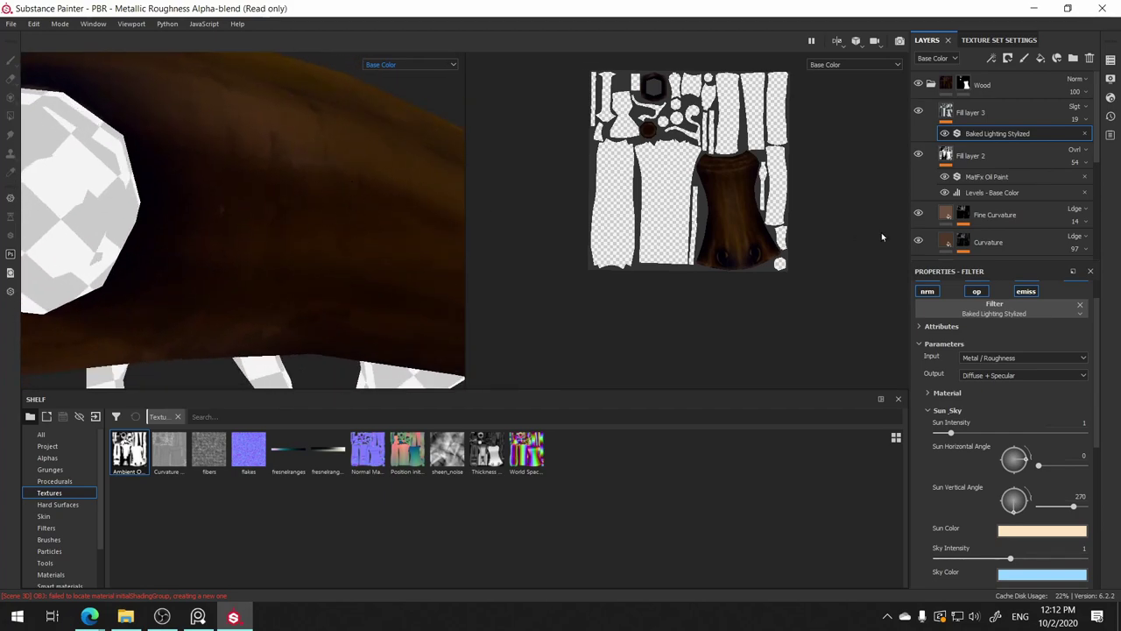
{"action": "left_click", "coordinate": [918, 155]}
{"action": "left_click", "coordinate": [918, 155]}
{"action": "mouse_move", "coordinate": [446, 161]}
{"action": "left_mouse_down", "text": "alt"}
{"action": "mouse_move", "coordinate": [295, 205]}
{"action": "mouse_move", "coordinate": [349, 182]}
{"action": "mouse_move", "coordinate": [400, 50]}
{"action": "mouse_move", "coordinate": [275, 170]}
{"action": "mouse_move", "coordinate": [70, 126]}
{"action": "mouse_move", "coordinate": [170, 185]}
{"action": "mouse_move", "coordinate": [202, 180]}
{"action": "left_mouse_up", "text": "alt"}
{"action": "scroll", "coordinate": [296, 205], "scroll_direction": "down", "scroll_amount": 5}
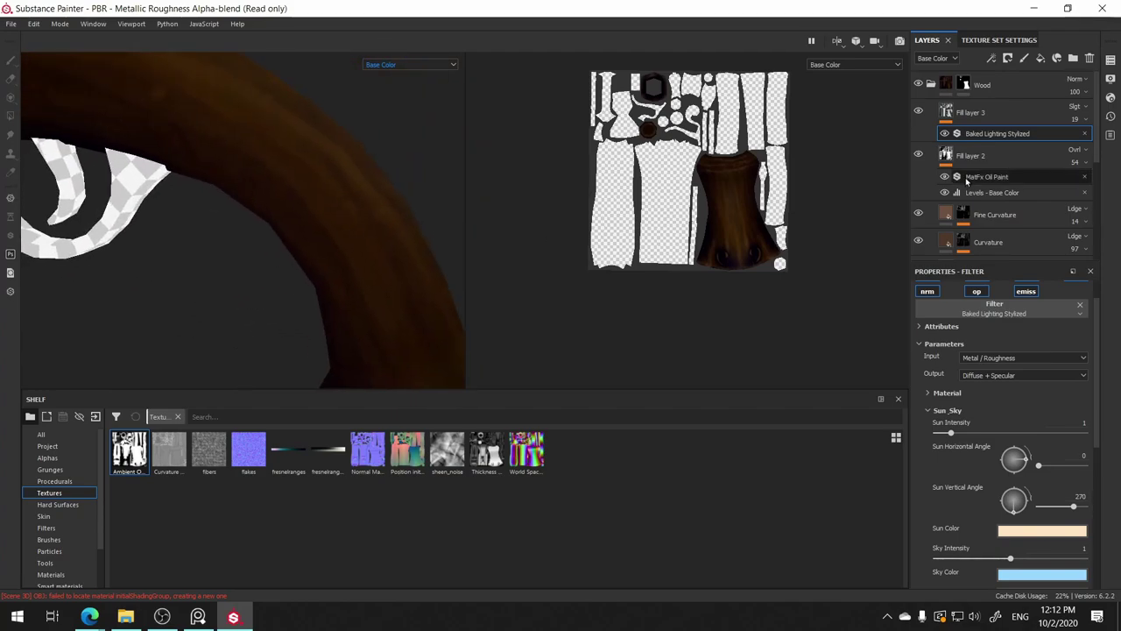
- Hide Fill layer 2 and keep Fill layer 3 visible
{"action": "left_click", "coordinate": [918, 111]}
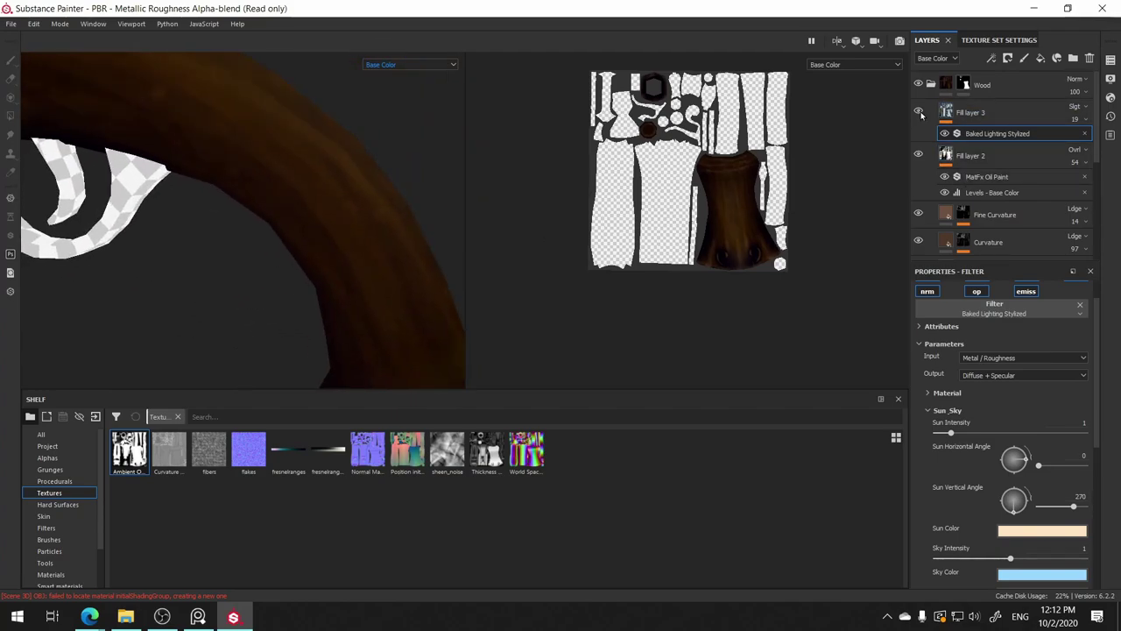
{"action": "left_click", "coordinate": [919, 155]}
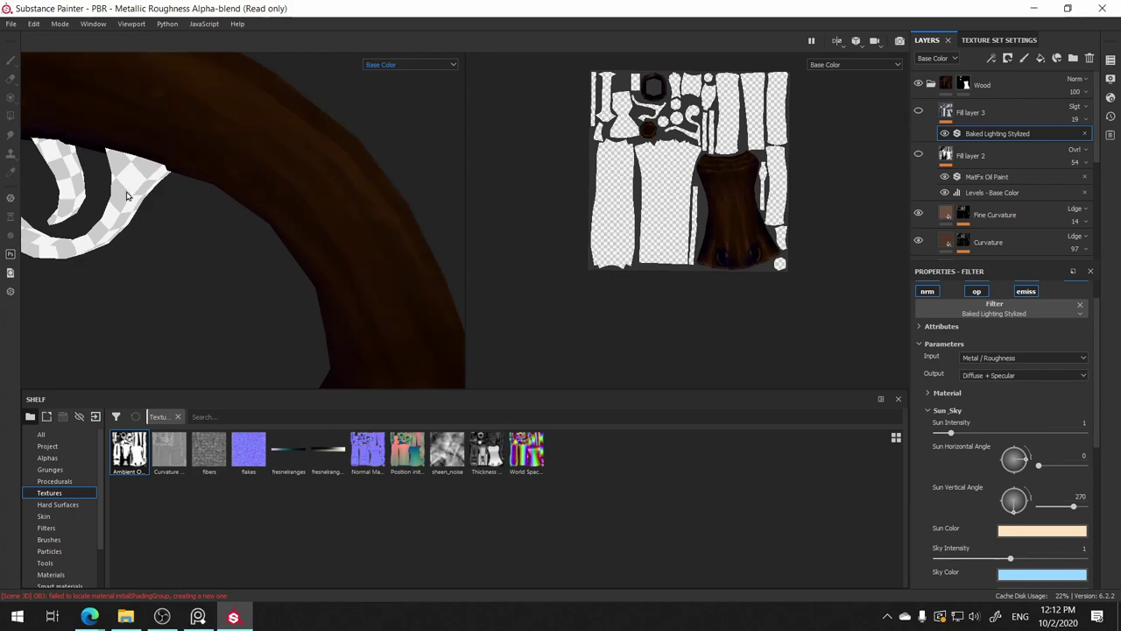
{"action": "mouse_move", "coordinate": [145, 199]}
{"action": "left_mouse_down", "text": "alt"}
{"action": "mouse_move", "coordinate": [221, 280]}
{"action": "mouse_move", "coordinate": [252, 273]}
{"action": "left_mouse_up", "text": "alt"}
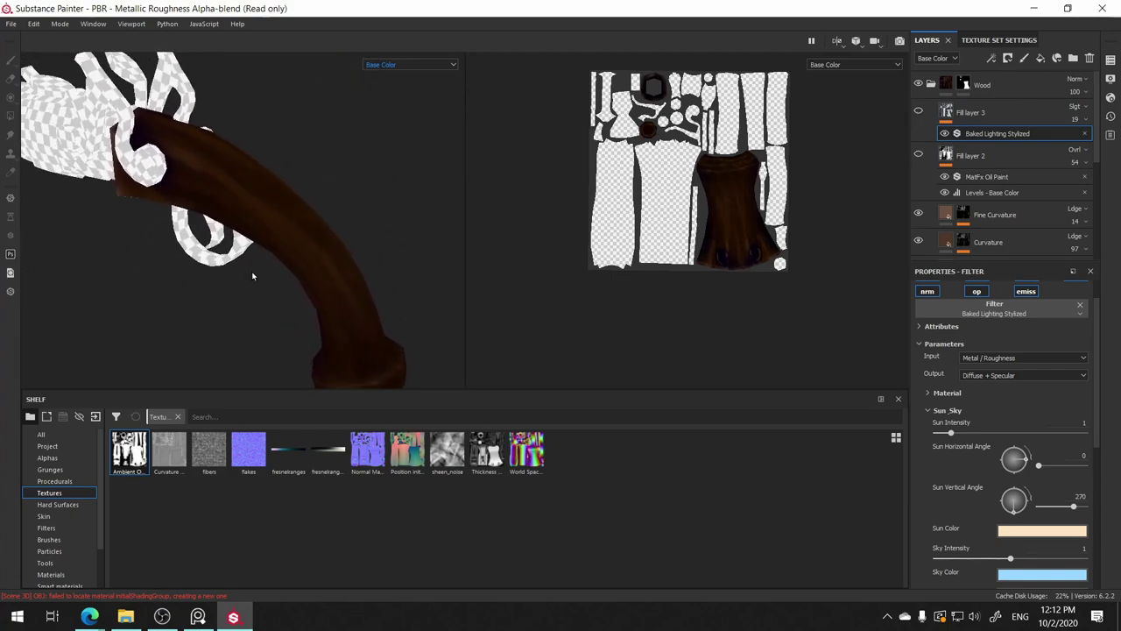
{"action": "left_click", "coordinate": [919, 112]}
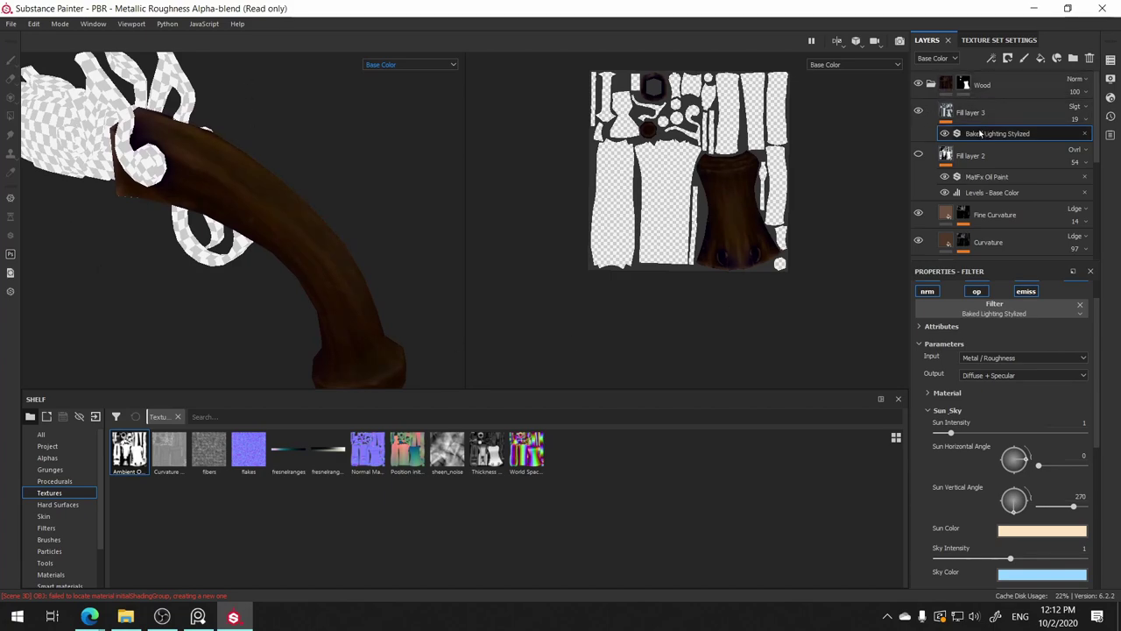
- Change the Baked Lighting Stylized Sun Color to pure white
{"action": "scroll", "coordinate": [1009, 519], "scroll_direction": "down", "scroll_amount": 1}
{"action": "scroll", "coordinate": [1008, 519], "scroll_direction": "down", "scroll_amount": 2}
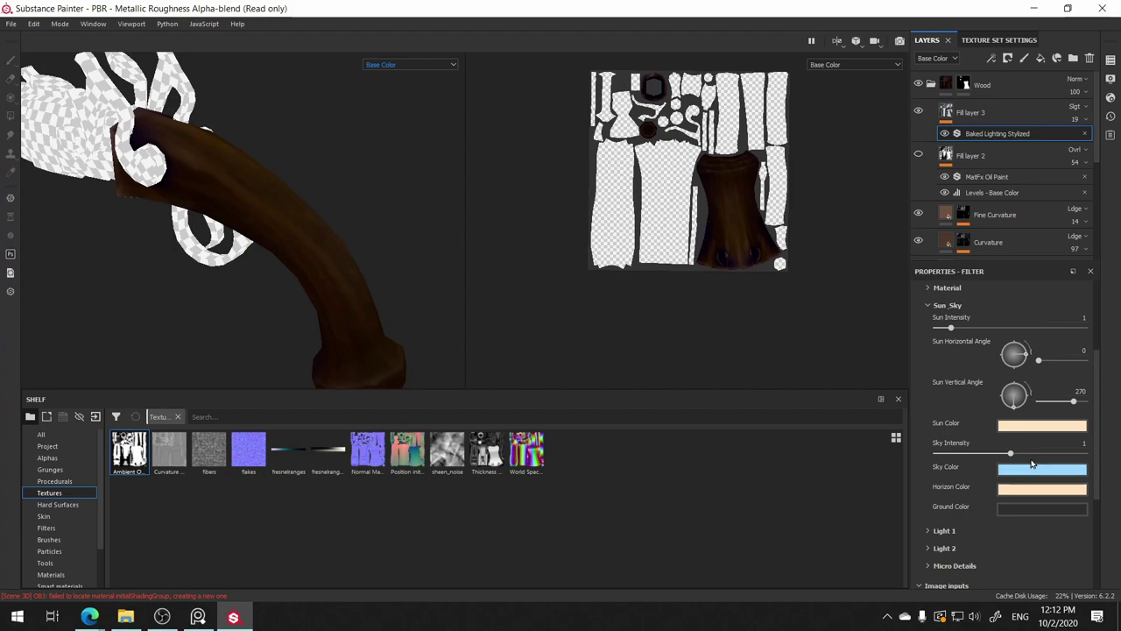
{"action": "left_click", "coordinate": [1033, 429]}
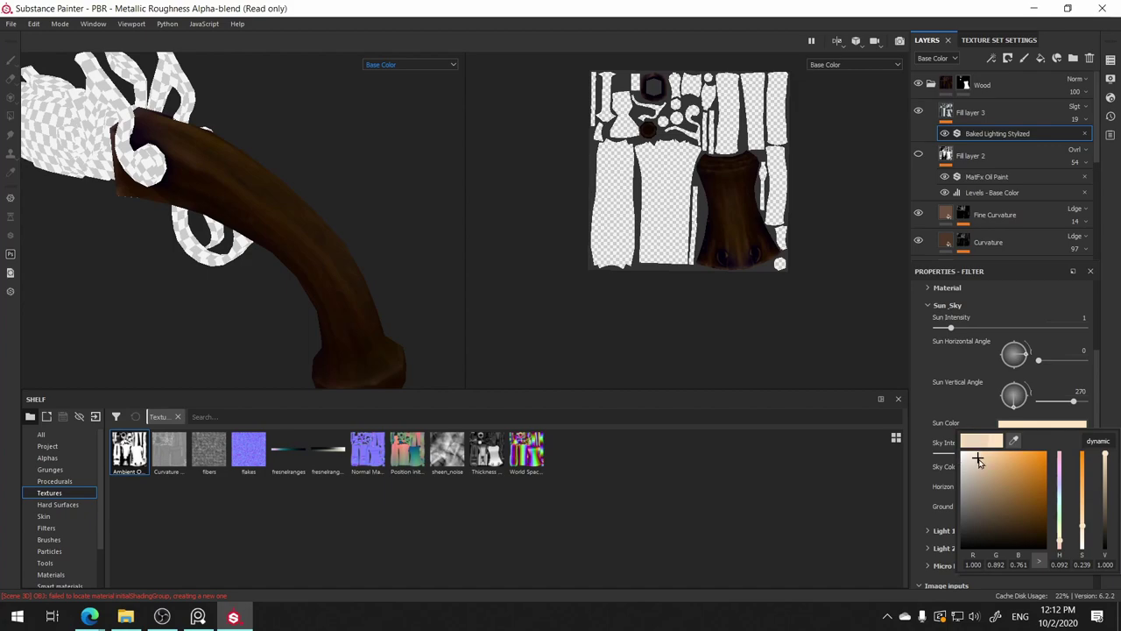
{"action": "left_click", "coordinate": [974, 458]}
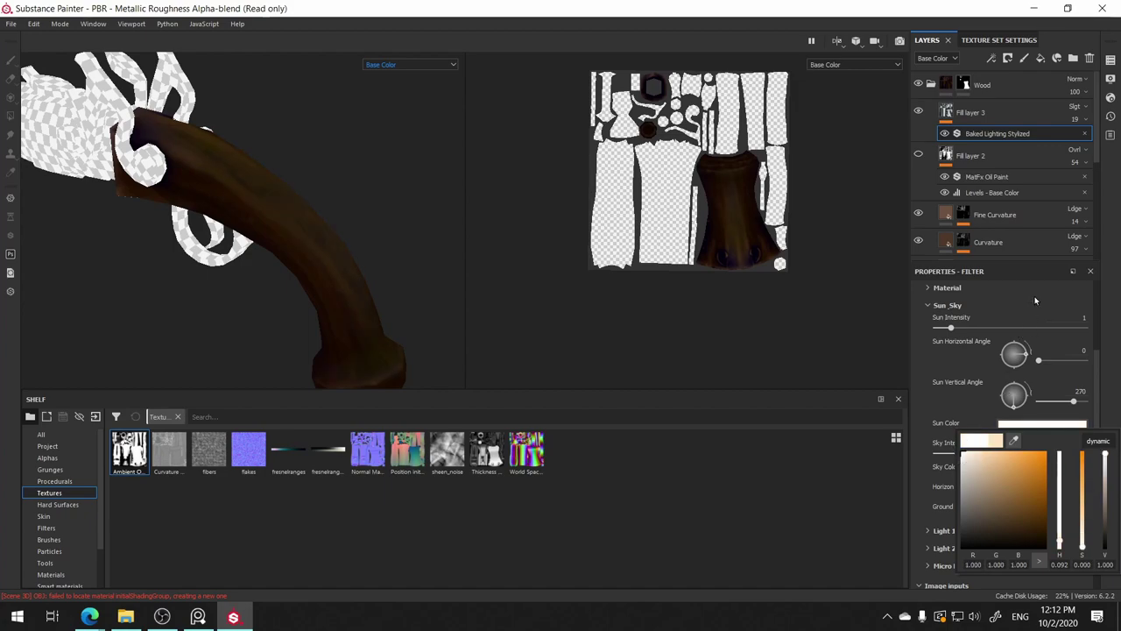
{"action": "left_click", "coordinate": [1045, 349]}
- Set the Horizon Color to white and expand the filter's Material settings
{"action": "left_click", "coordinate": [1038, 495]}
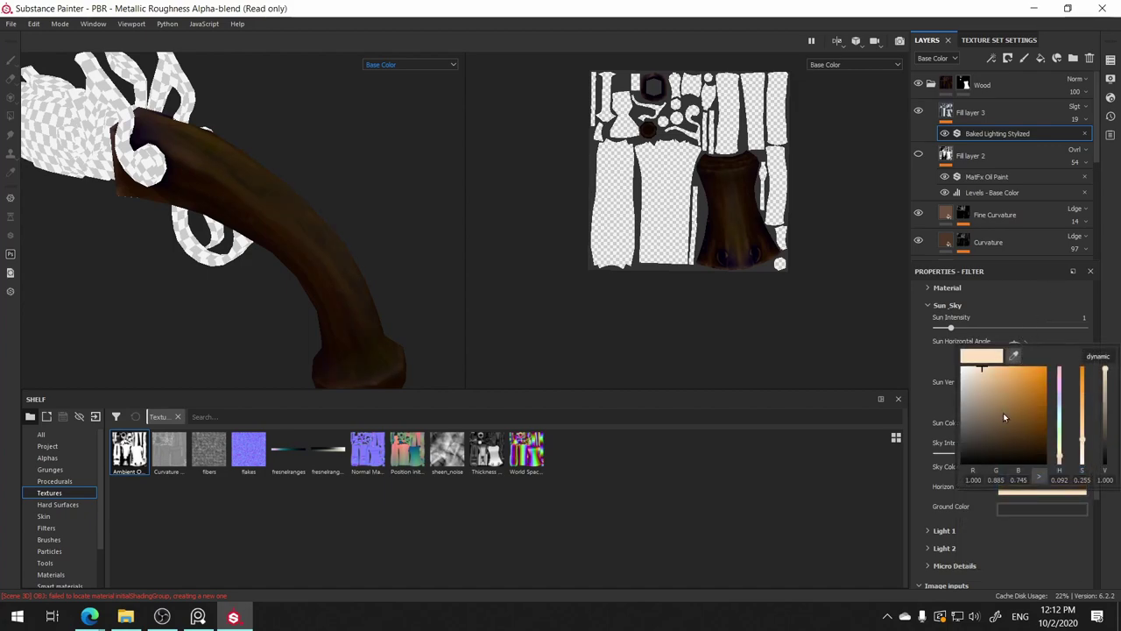
{"action": "left_click_drag", "start_coordinate": [1003, 412], "coordinate": [959, 358]}
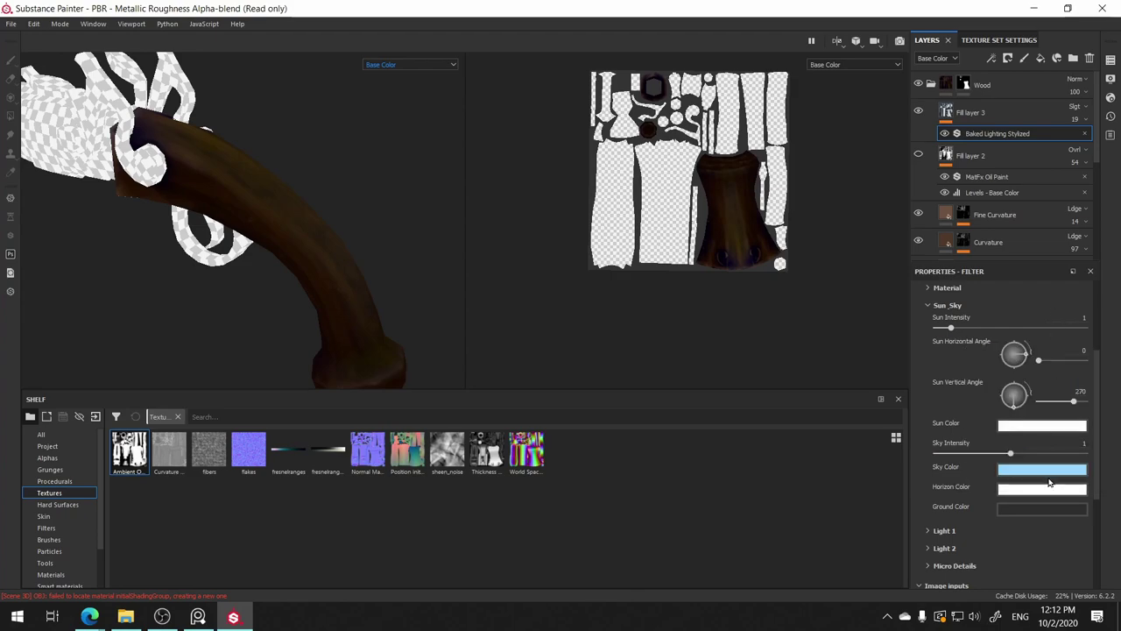
{"action": "left_click", "coordinate": [1050, 484]}
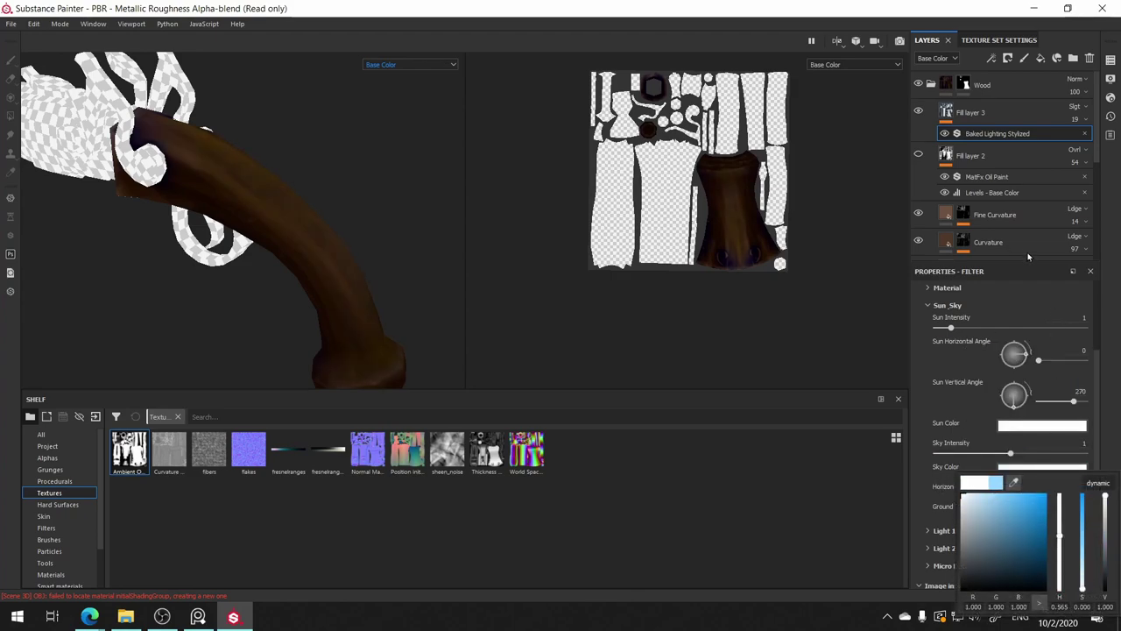
{"action": "left_click", "coordinate": [1023, 287]}
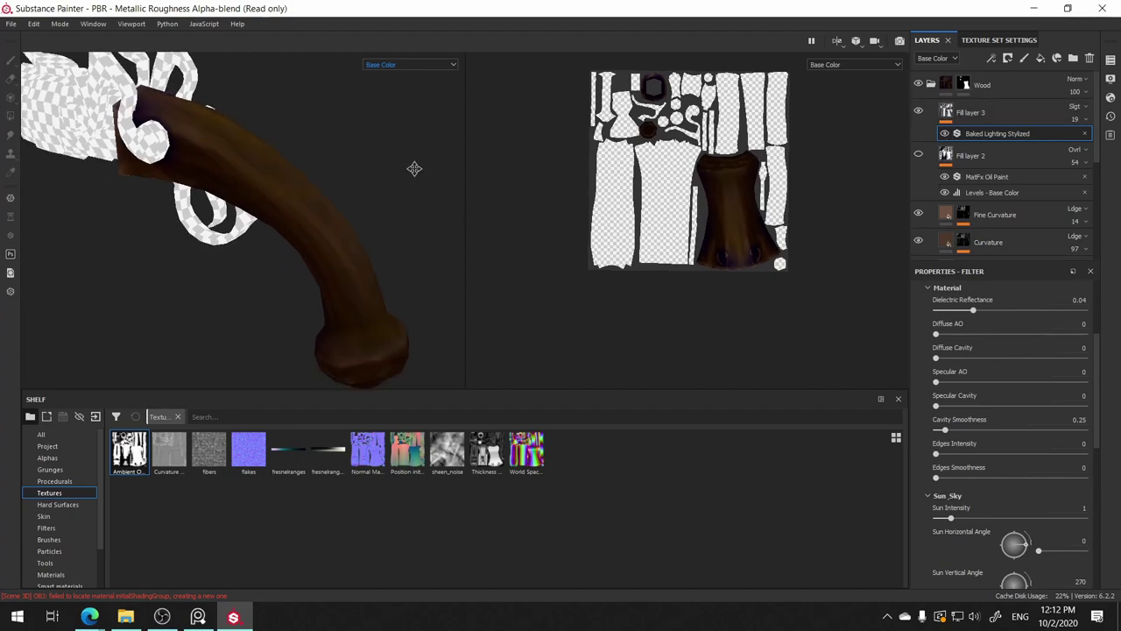
- Toggle Fill layer 3 off and on to compare the pistol's lighting
{"action": "left_click_drag", "start_coordinate": [415, 168], "coordinate": [359, 125], "text": "alt"}
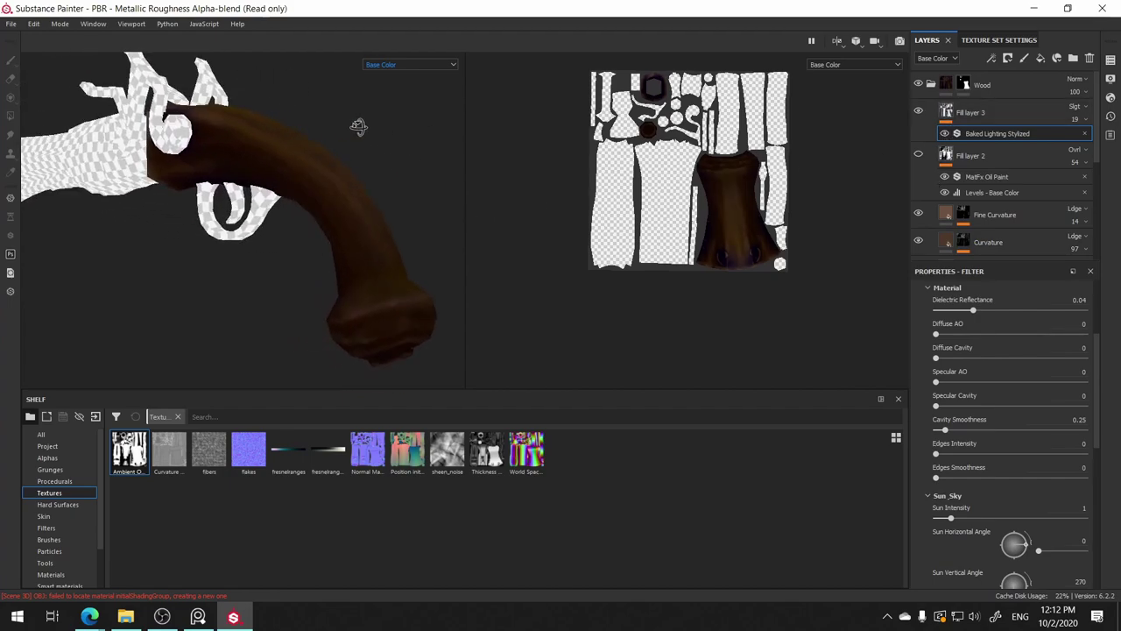
{"action": "left_click", "coordinate": [917, 111]}
{"action": "left_click", "coordinate": [917, 112]}
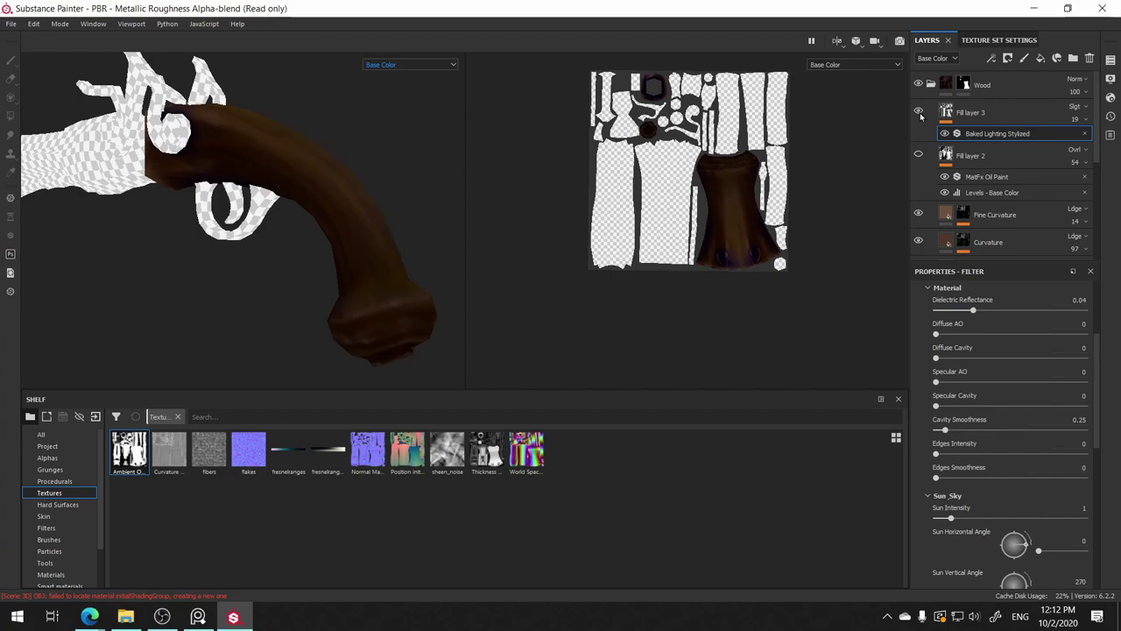
{"action": "left_click_drag", "start_coordinate": [334, 162], "coordinate": [289, 171], "text": "alt"}
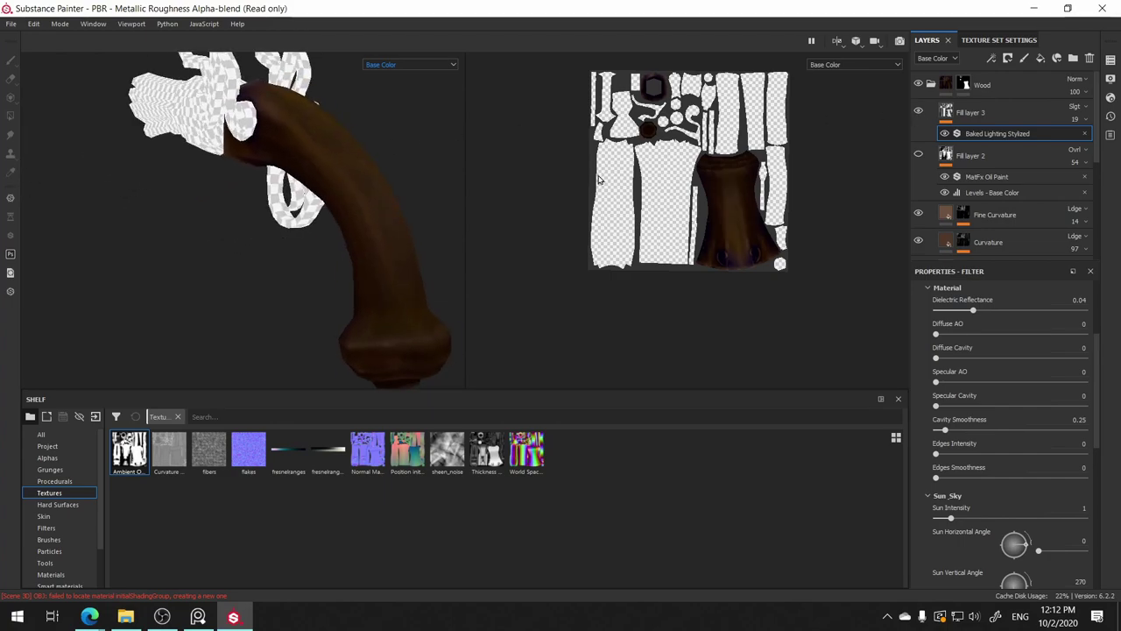
- Lower Fill layer 3's opacity to 13 and compare the result on the pistol
{"action": "left_click", "coordinate": [1082, 121]}
{"action": "left_click_drag", "start_coordinate": [1075, 140], "coordinate": [1070, 141]}
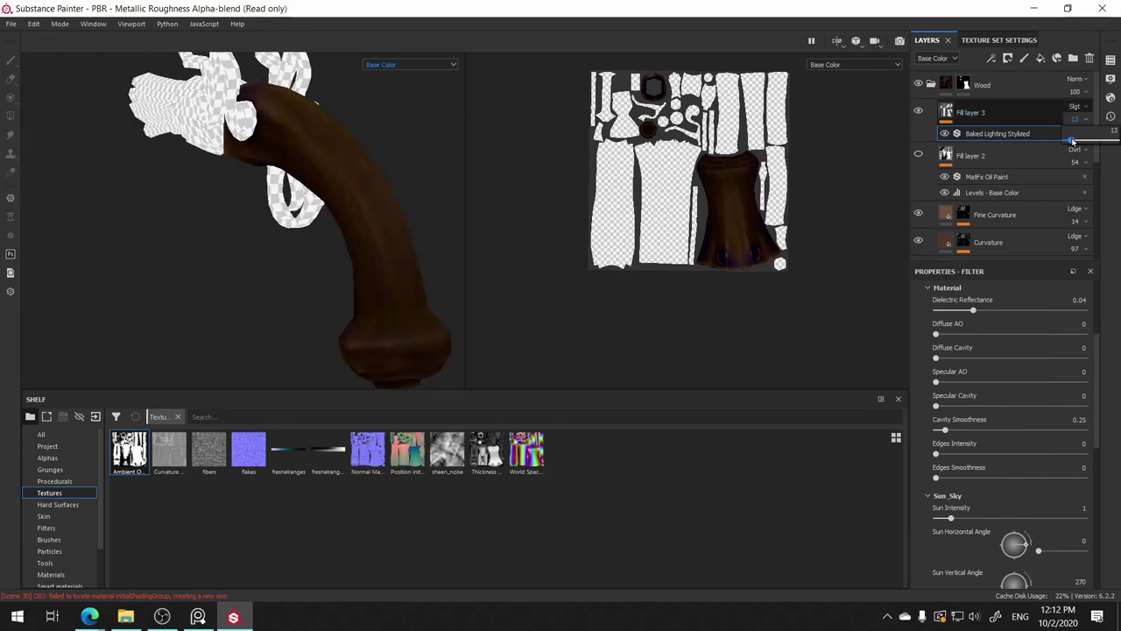
{"action": "left_click_drag", "start_coordinate": [370, 175], "coordinate": [445, 216], "text": "alt"}
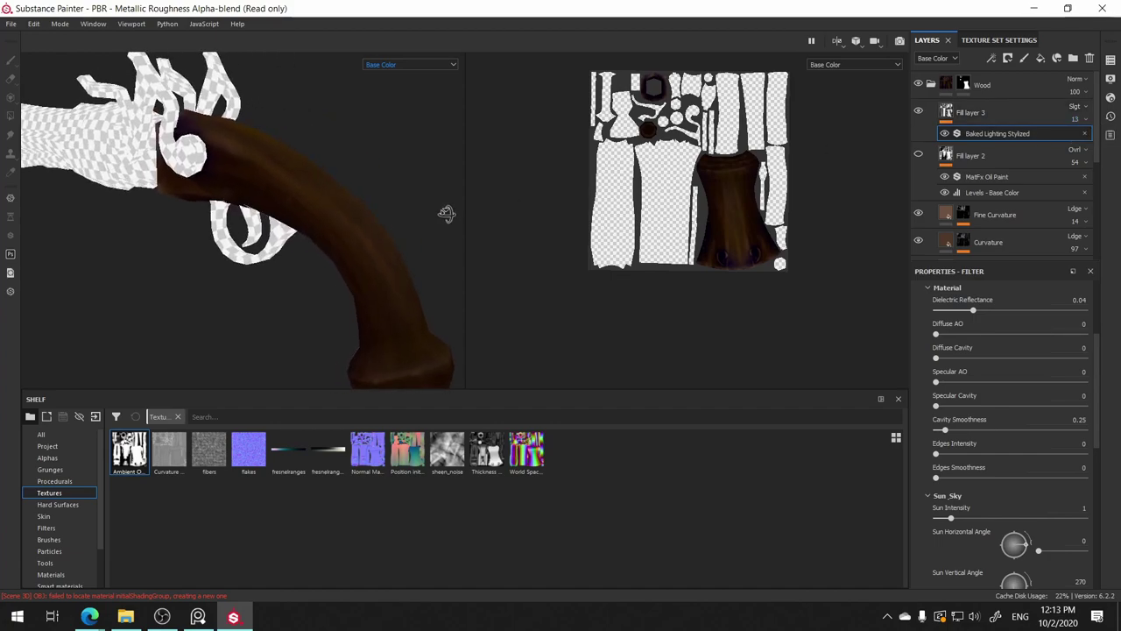
{"action": "left_click", "coordinate": [919, 111]}
{"action": "left_click", "coordinate": [919, 111]}
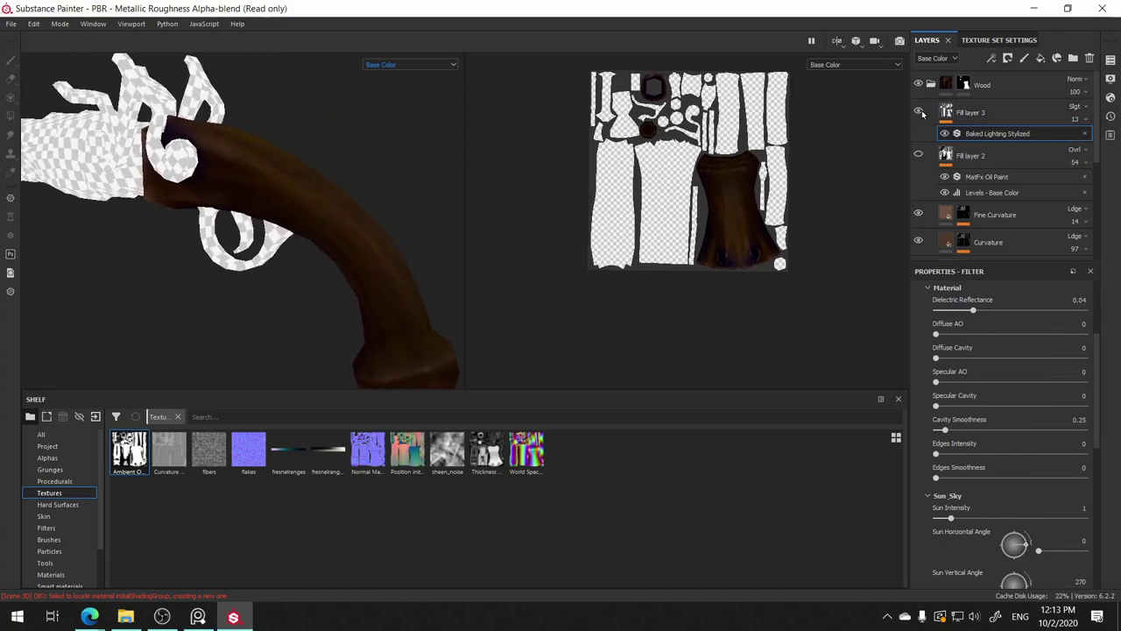
{"action": "left_click", "coordinate": [919, 111]}
- Collapse the Wood folder in the layer stack
{"action": "scroll", "coordinate": [373, 226], "scroll_direction": "up", "scroll_amount": 3}
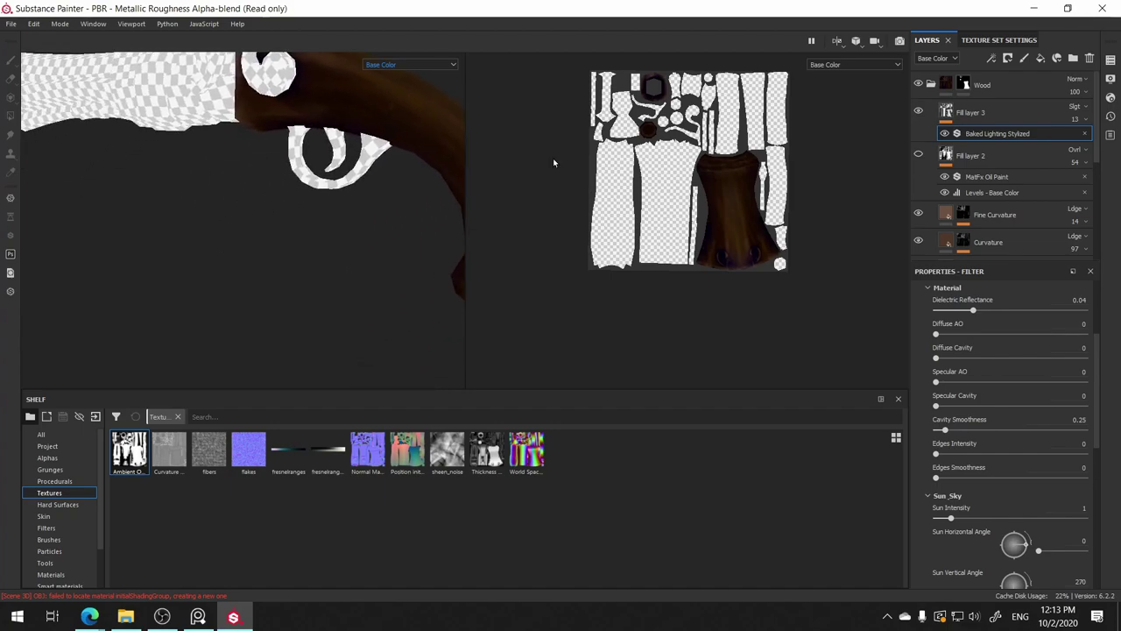
{"action": "mouse_move", "coordinate": [373, 226]}
{"action": "left_mouse_down", "text": "alt"}
{"action": "mouse_move", "coordinate": [145, 318]}
{"action": "mouse_move", "coordinate": [306, 265]}
{"action": "mouse_move", "coordinate": [140, 286]}
{"action": "mouse_move", "coordinate": [314, 339]}
{"action": "left_mouse_up", "text": "alt"}
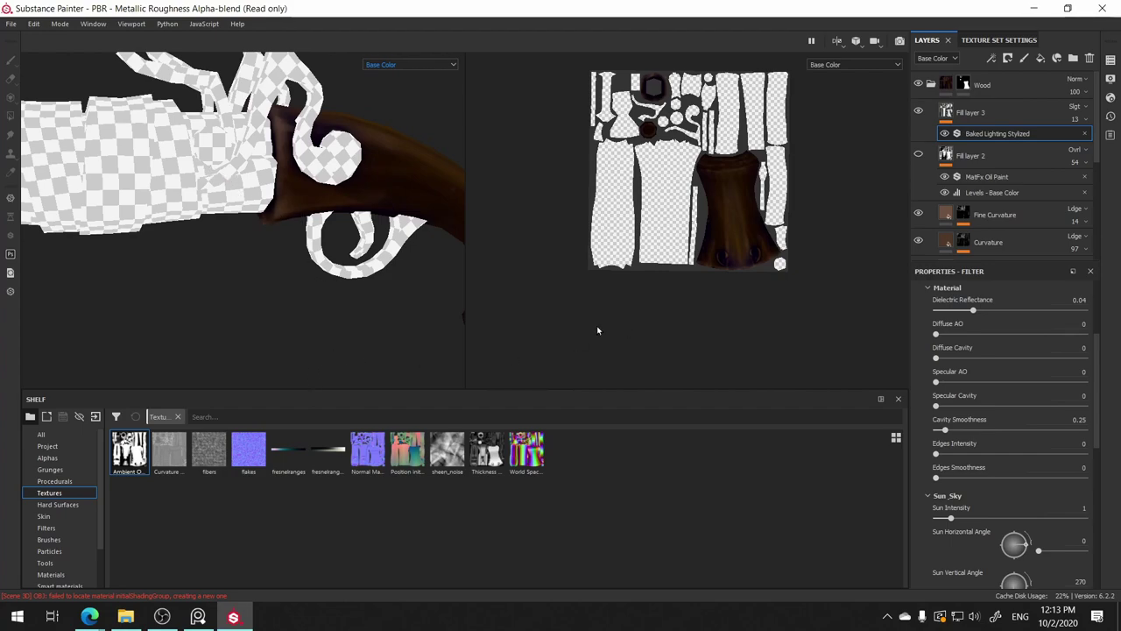
{"action": "left_click", "coordinate": [926, 79]}
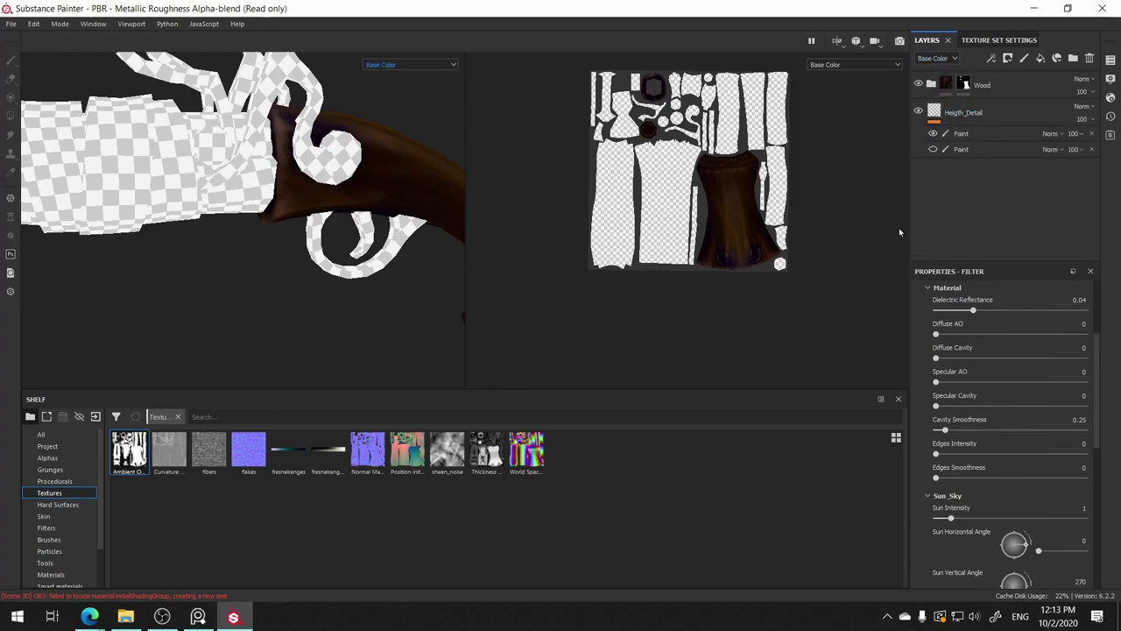
- Collapse the Wood folder so Heigth_Detail follows it, then select Wood's mask
{"action": "left_click", "coordinate": [997, 90]}
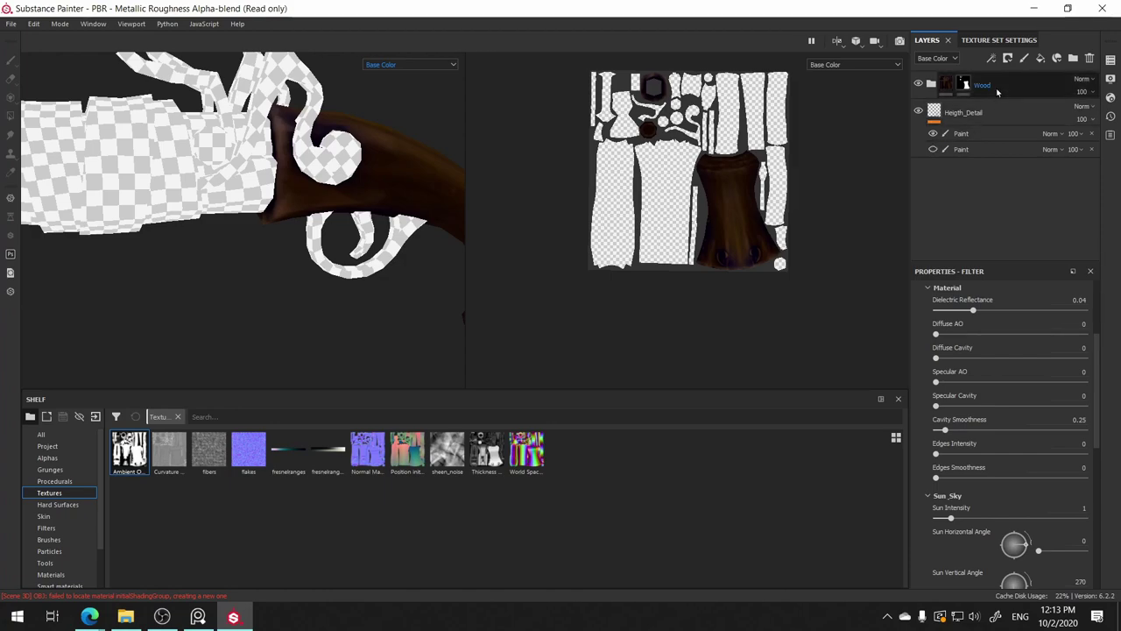
{"action": "key", "text": "1"}
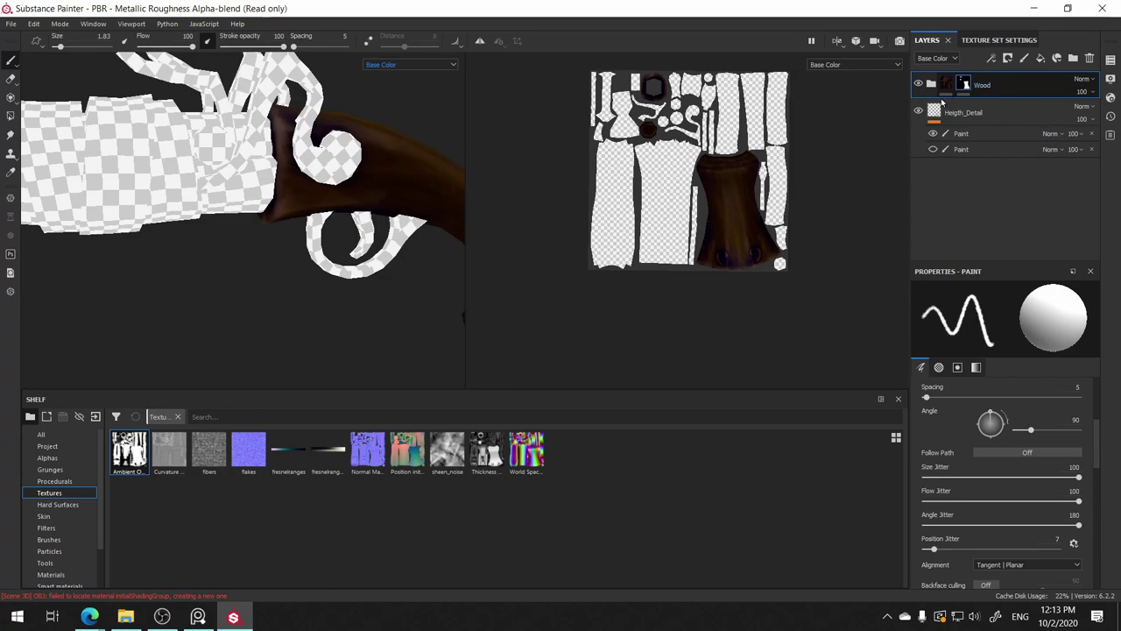
{"action": "left_click", "coordinate": [930, 84]}
{"action": "scroll", "coordinate": [975, 151], "scroll_direction": "down", "scroll_amount": 2}
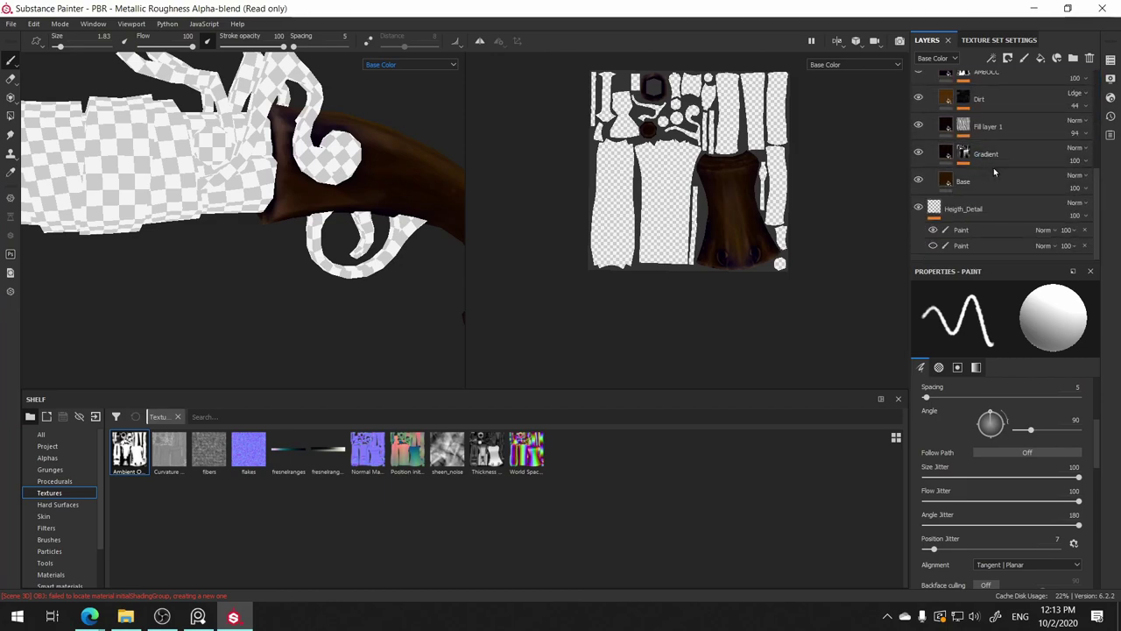
{"action": "scroll", "coordinate": [993, 167], "scroll_direction": "up", "scroll_amount": 2}
{"action": "left_click", "coordinate": [930, 84]}
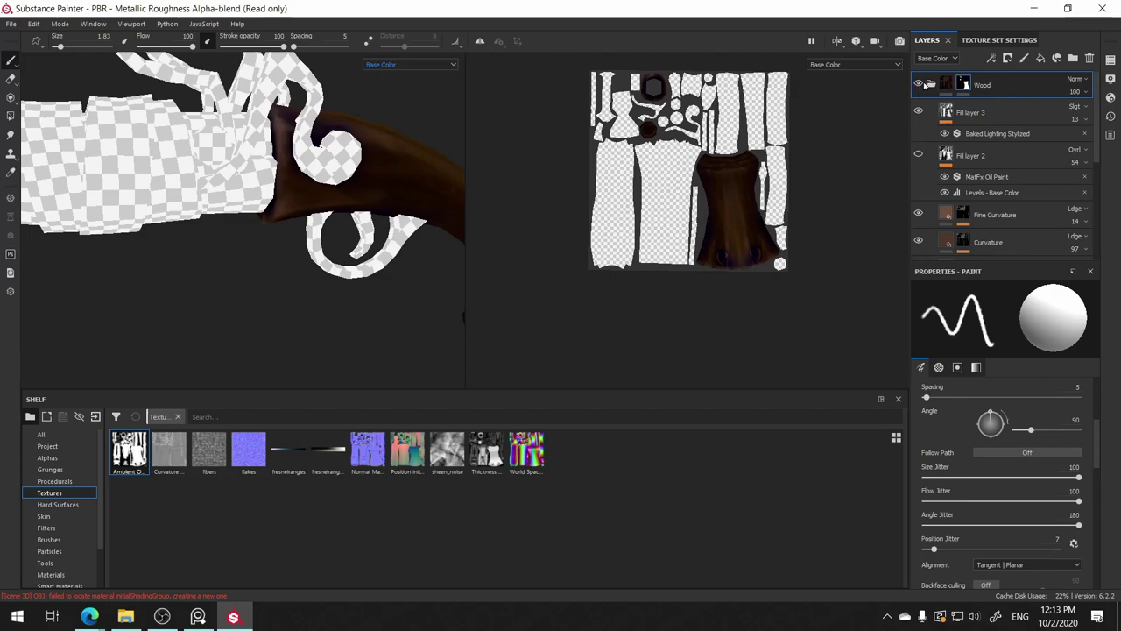
{"action": "left_click", "coordinate": [930, 84]}
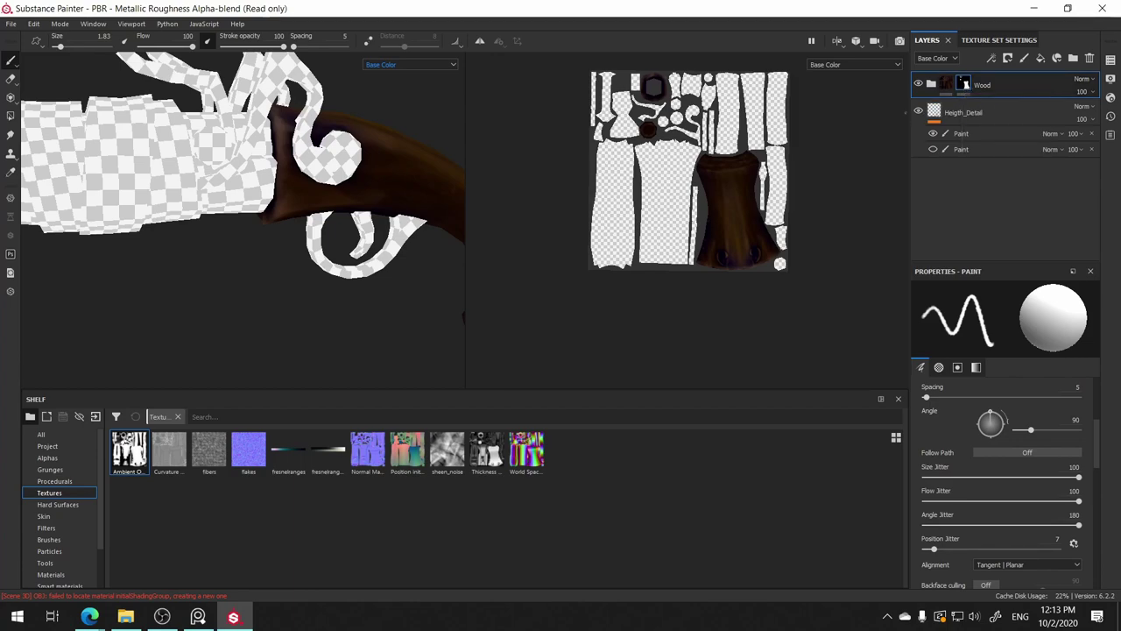
{"action": "left_click", "coordinate": [963, 84]}
- Duplicate the Wood folder with Ctrl+D
{"action": "right_click", "coordinate": [988, 85]}
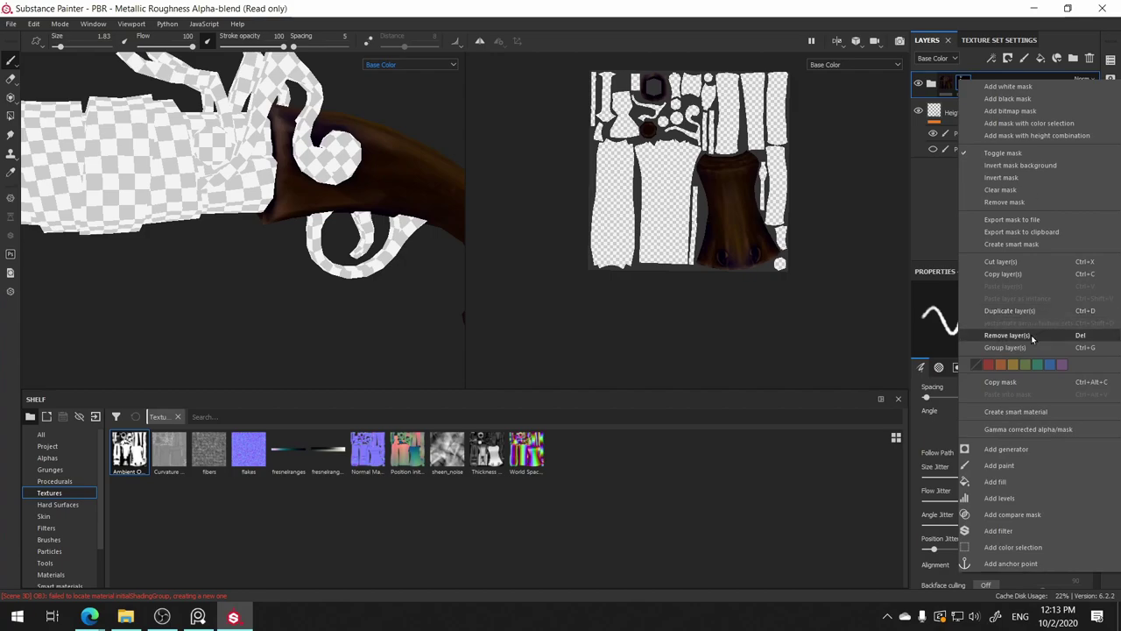
{"action": "left_click", "coordinate": [978, 119]}
{"action": "key", "text": "ctrl+d"}
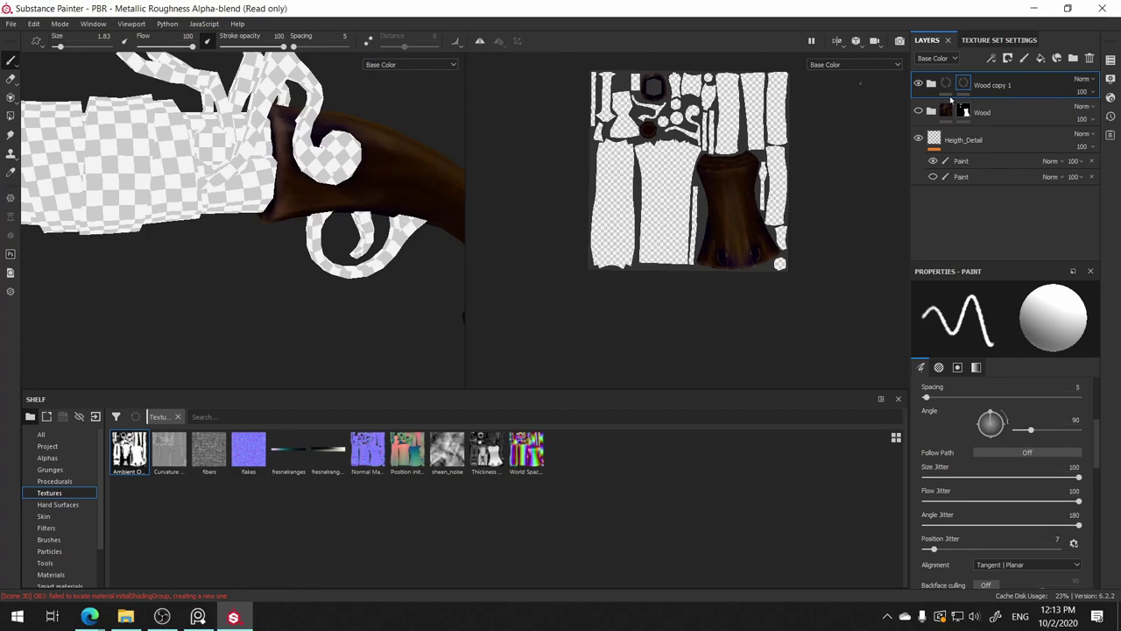
- Remove the mask from Wood copy 1 and expand it to list its layers
{"action": "right_click", "coordinate": [963, 88]}
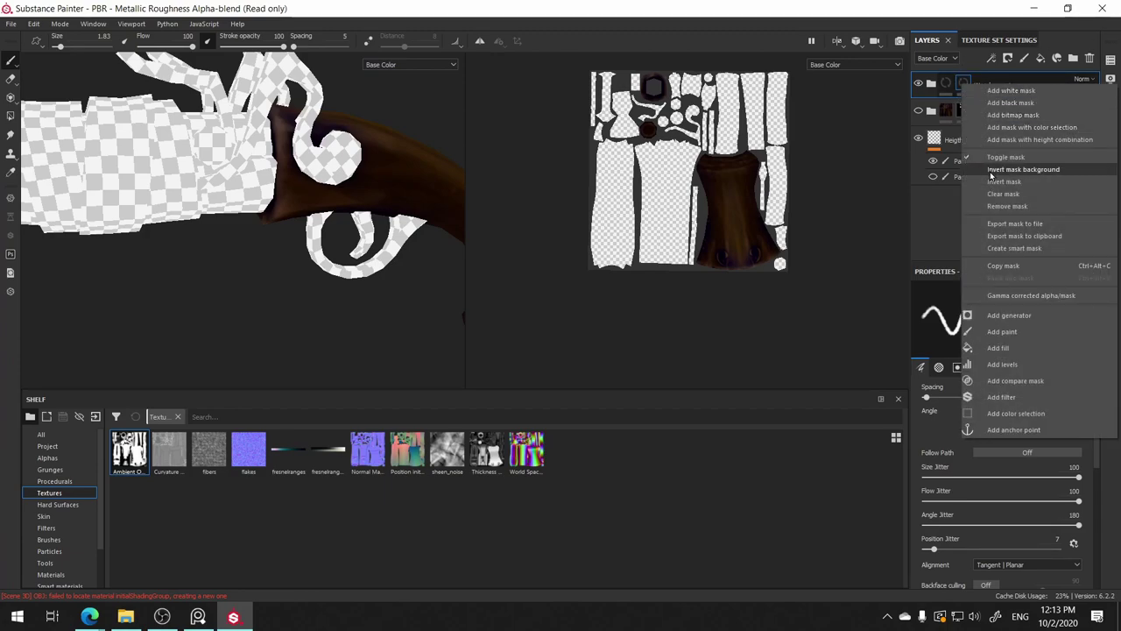
{"action": "left_click", "coordinate": [1008, 206]}
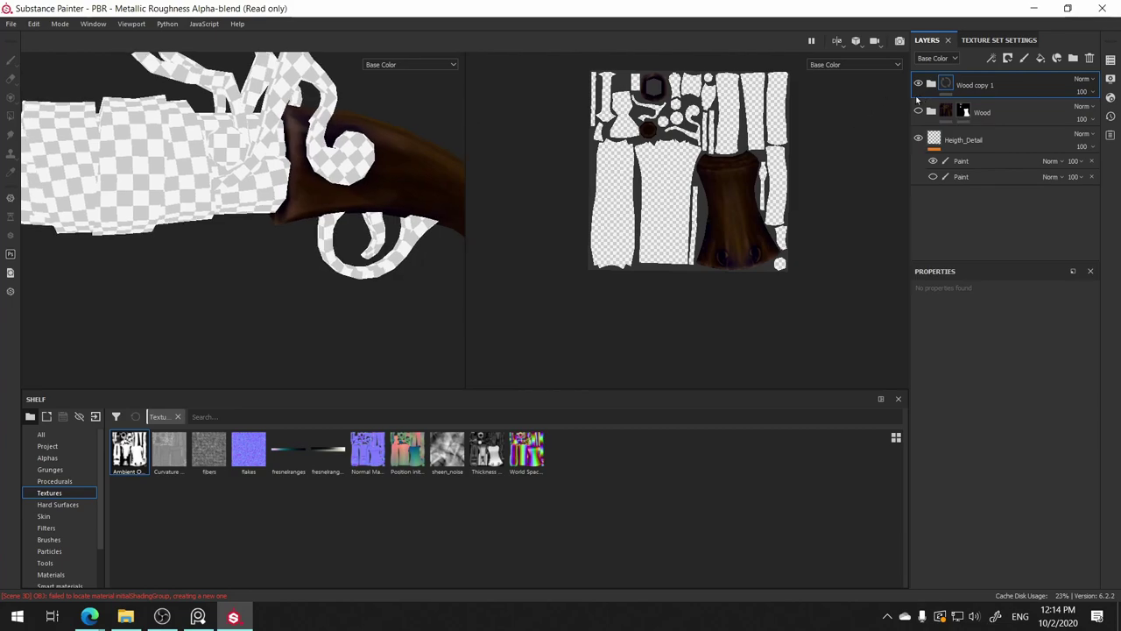
{"action": "left_click_drag", "start_coordinate": [350, 148], "coordinate": [405, 182], "text": "alt"}
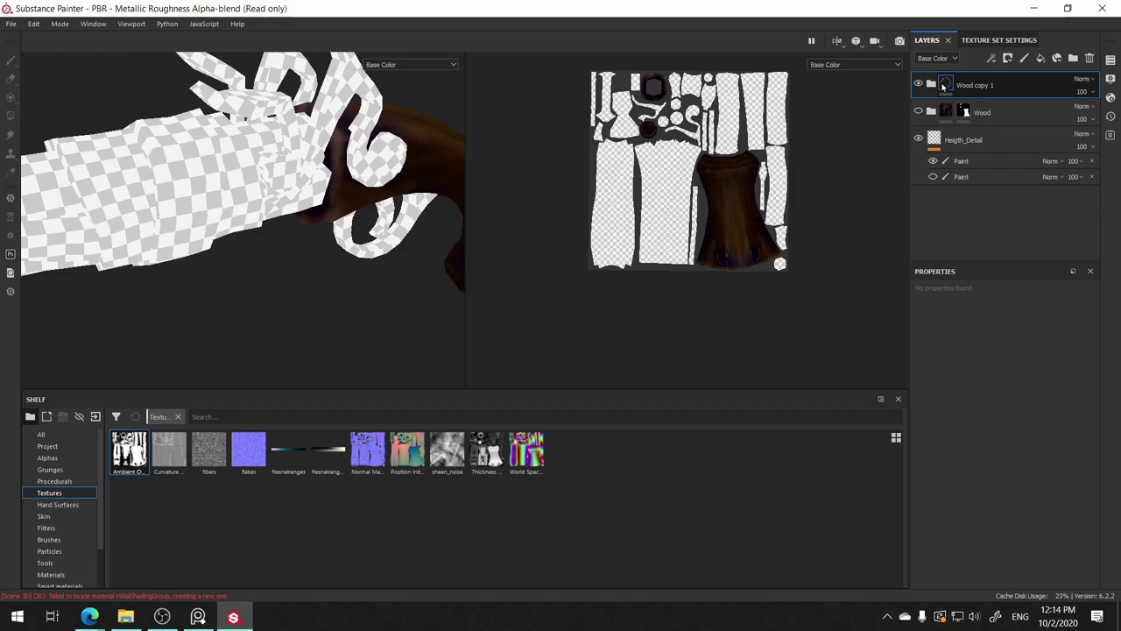
{"action": "left_click", "coordinate": [931, 85]}
{"action": "left_click", "coordinate": [931, 86]}
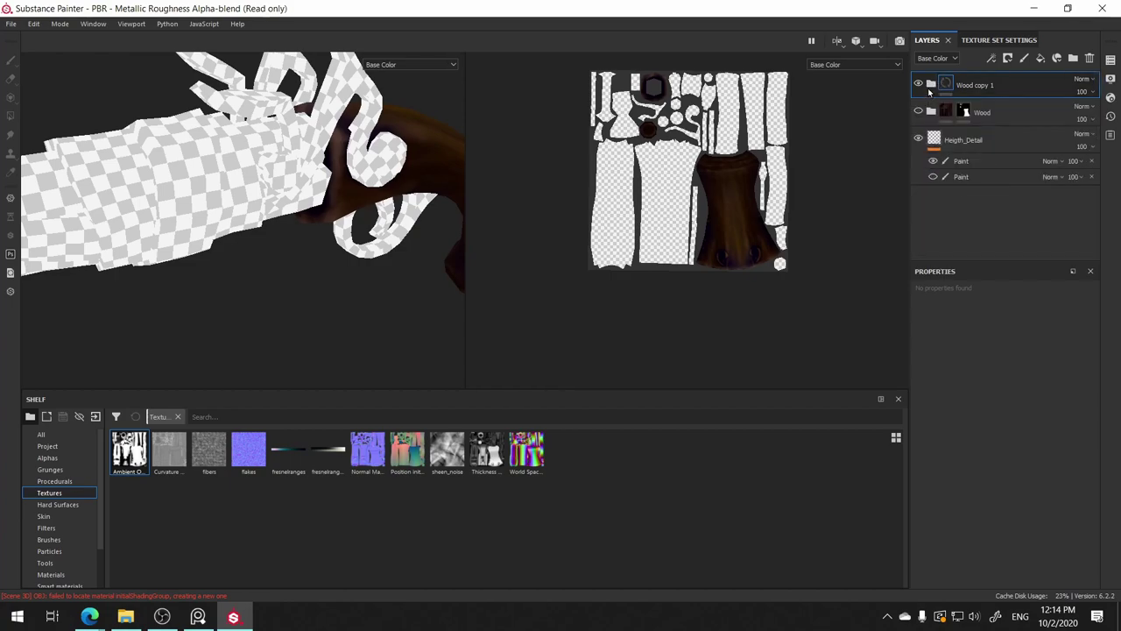
{"action": "left_click", "coordinate": [931, 85]}
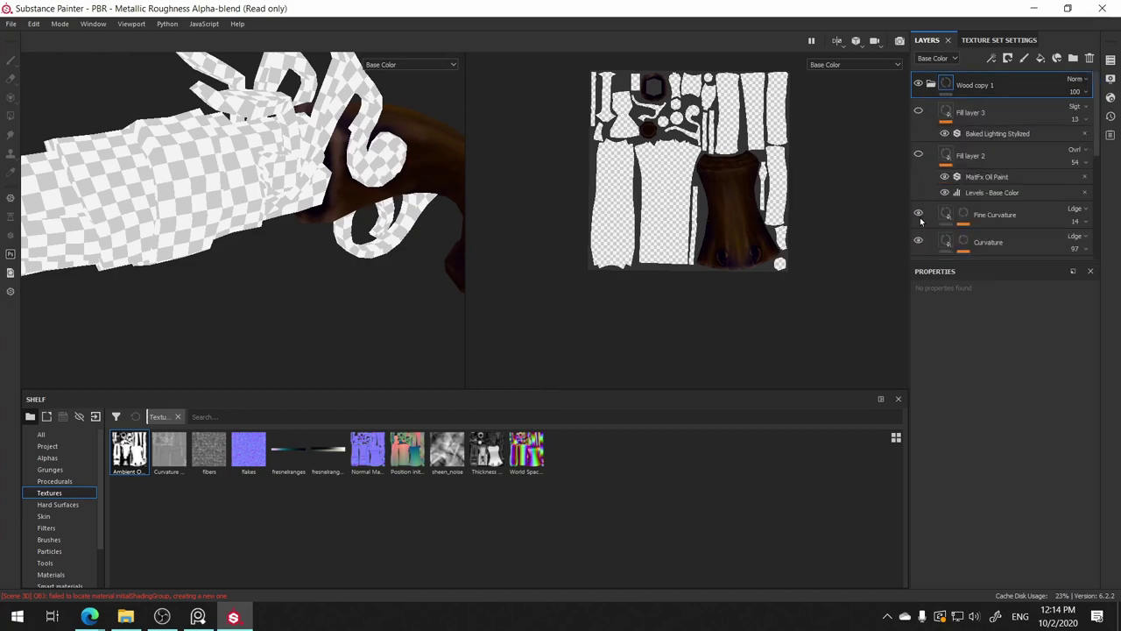
- Change the Base fill layer's colour from dark brown to a deep, dark red
{"action": "scroll", "coordinate": [939, 211], "scroll_direction": "down", "scroll_amount": 3}
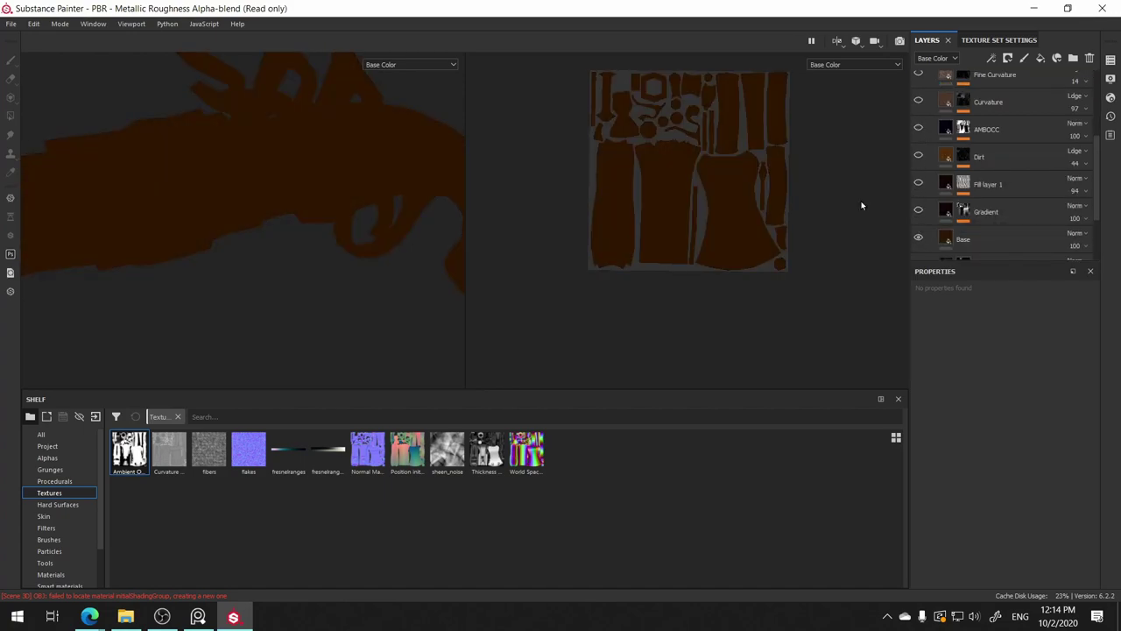
{"action": "middle_click_drag", "start_coordinate": [352, 174], "coordinate": [364, 252]}
{"action": "mouse_move", "coordinate": [365, 255]}
{"action": "left_mouse_down", "text": "alt"}
{"action": "mouse_move", "coordinate": [233, 205]}
{"action": "mouse_move", "coordinate": [248, 213]}
{"action": "left_mouse_up", "text": "alt"}
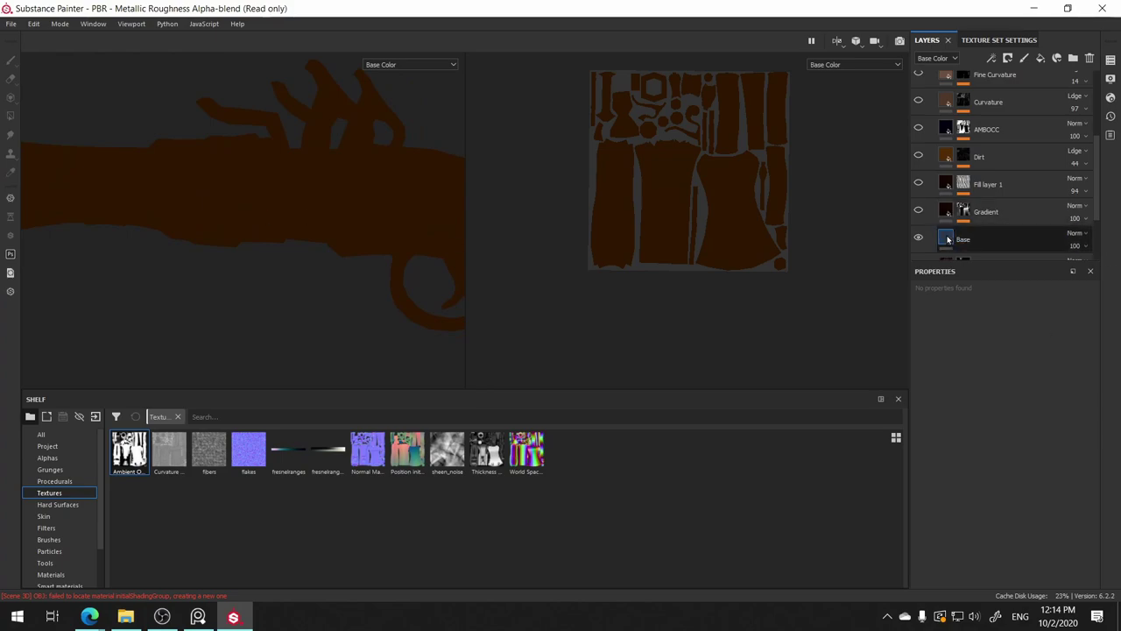
{"action": "mouse_move", "coordinate": [946, 239]}
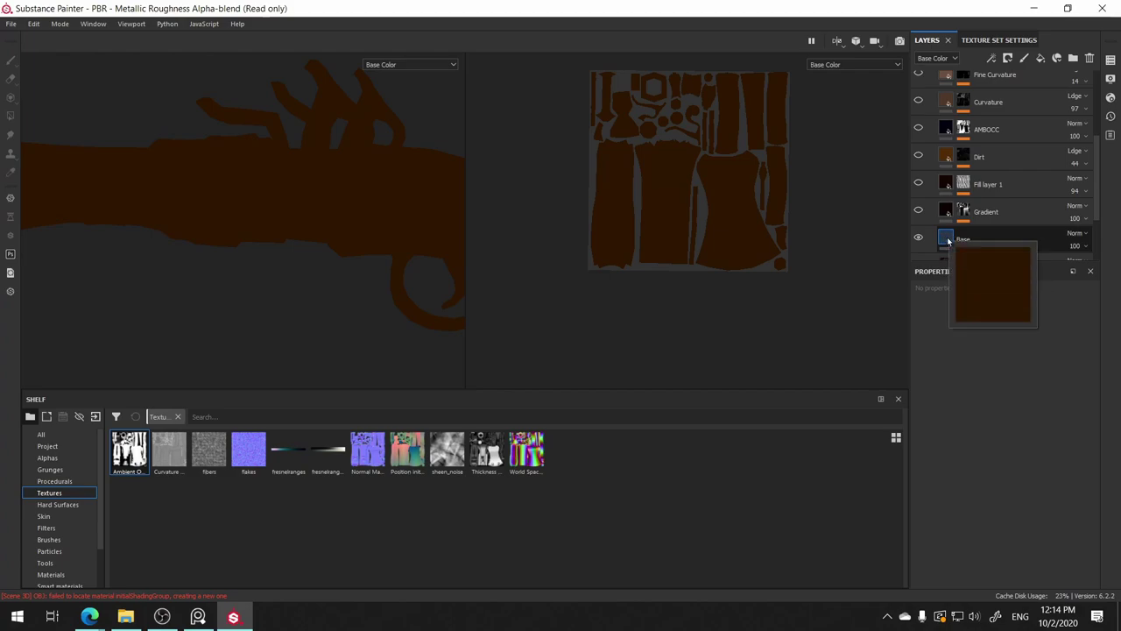
{"action": "left_click", "coordinate": [947, 239]}
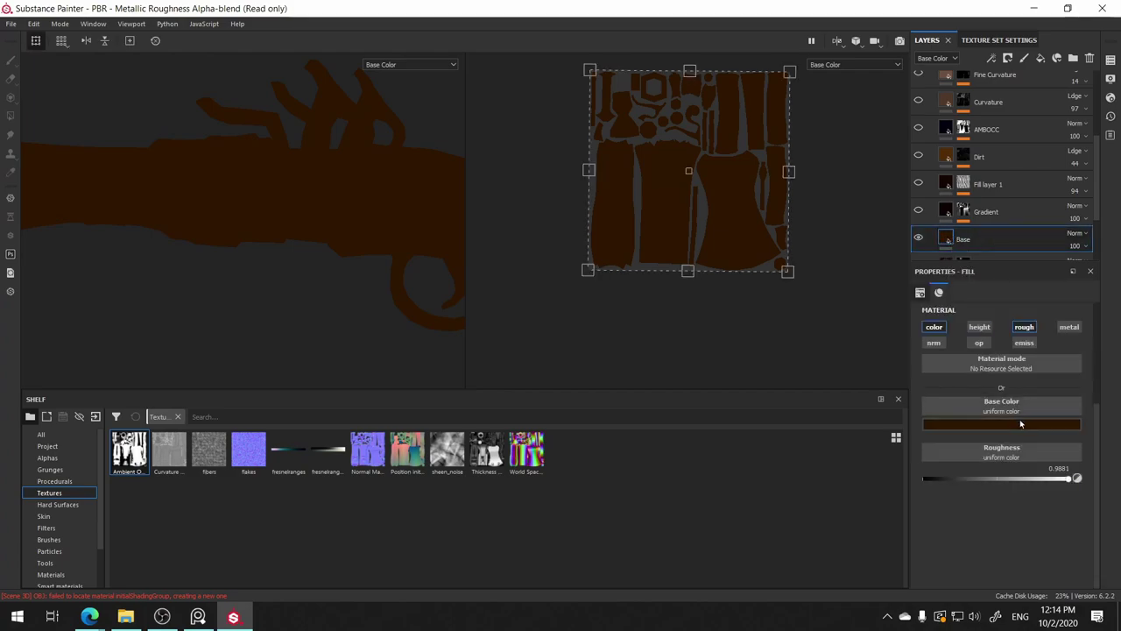
{"action": "left_click", "coordinate": [1020, 425]}
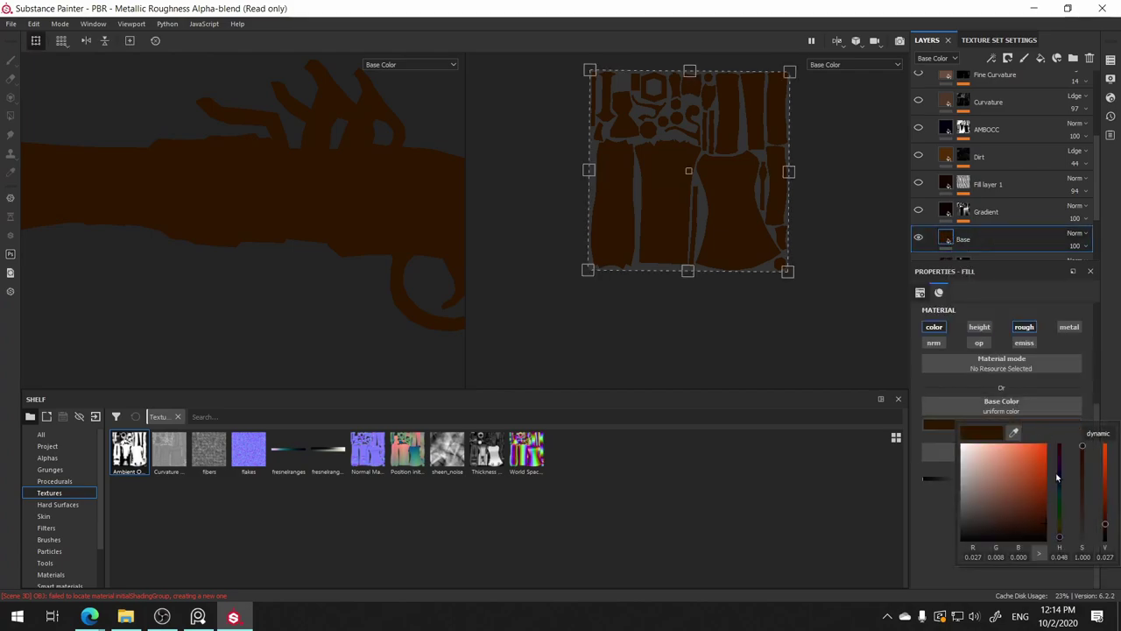
{"action": "left_click", "coordinate": [1047, 495]}
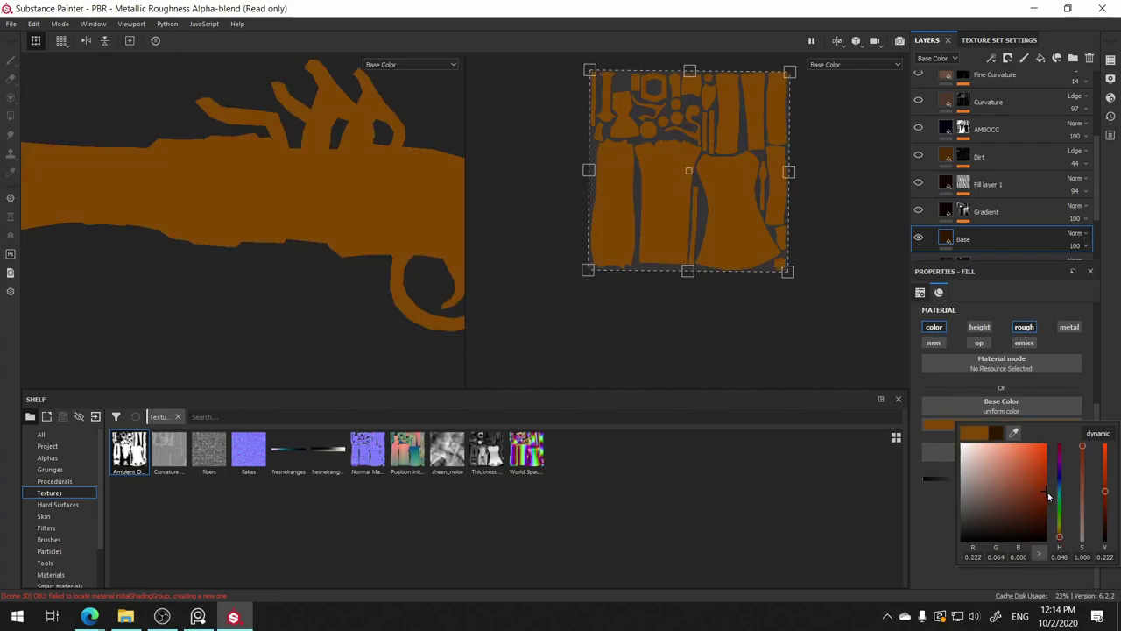
{"action": "left_click", "coordinate": [1059, 448]}
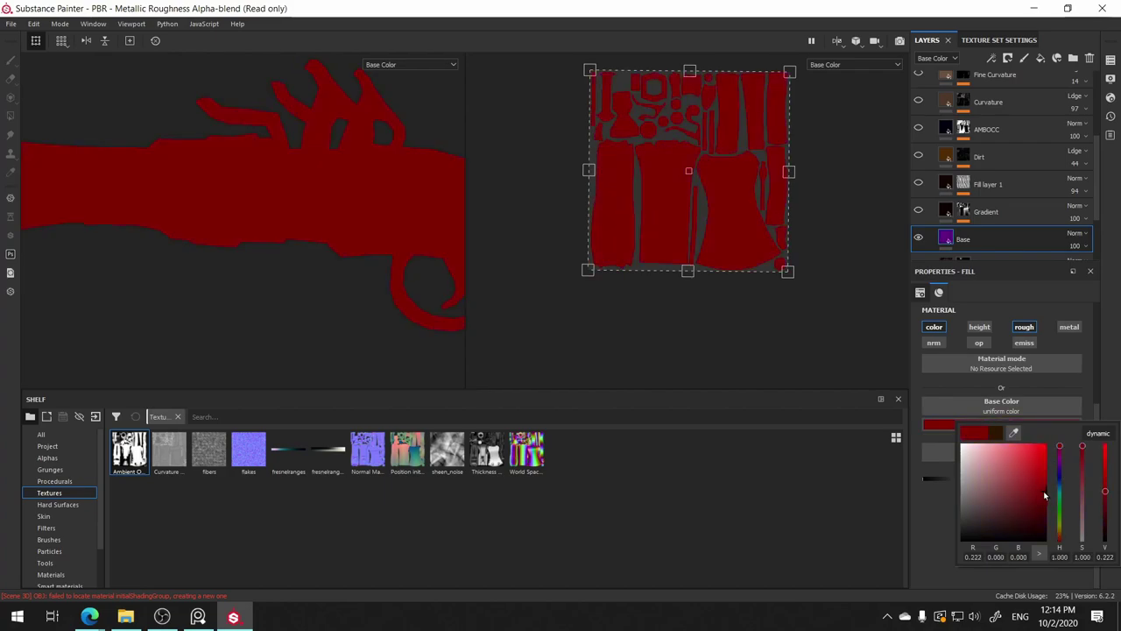
{"action": "left_click_drag", "start_coordinate": [1044, 495], "coordinate": [1026, 500]}
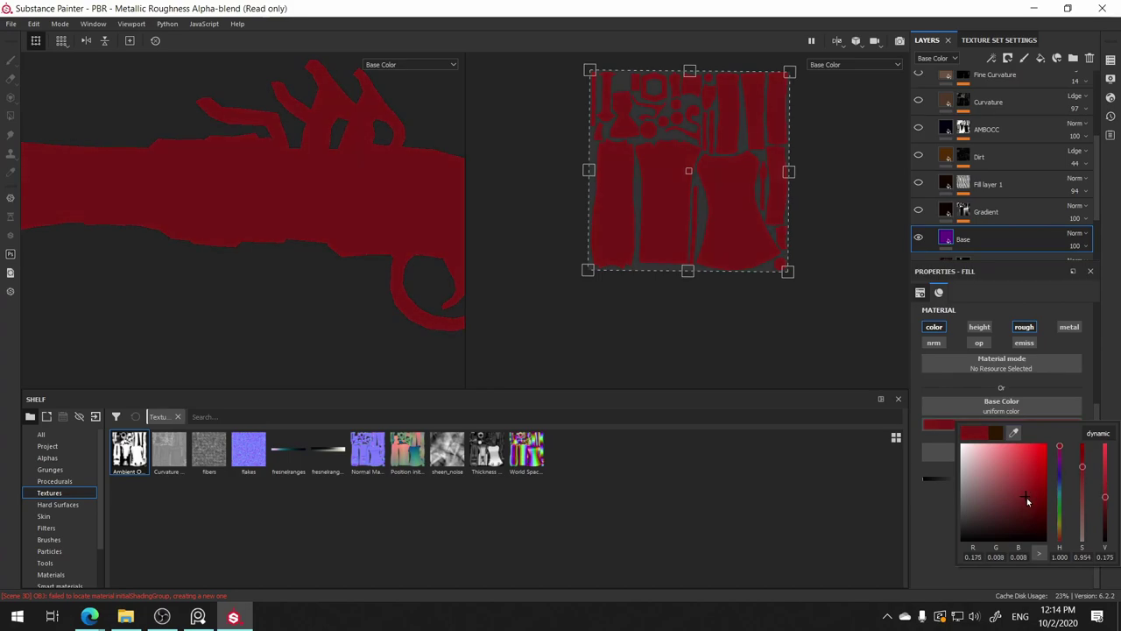
- Eyedrop the red base colour into the Gradient layer and darken it to very dark red
{"action": "left_click", "coordinate": [938, 216]}
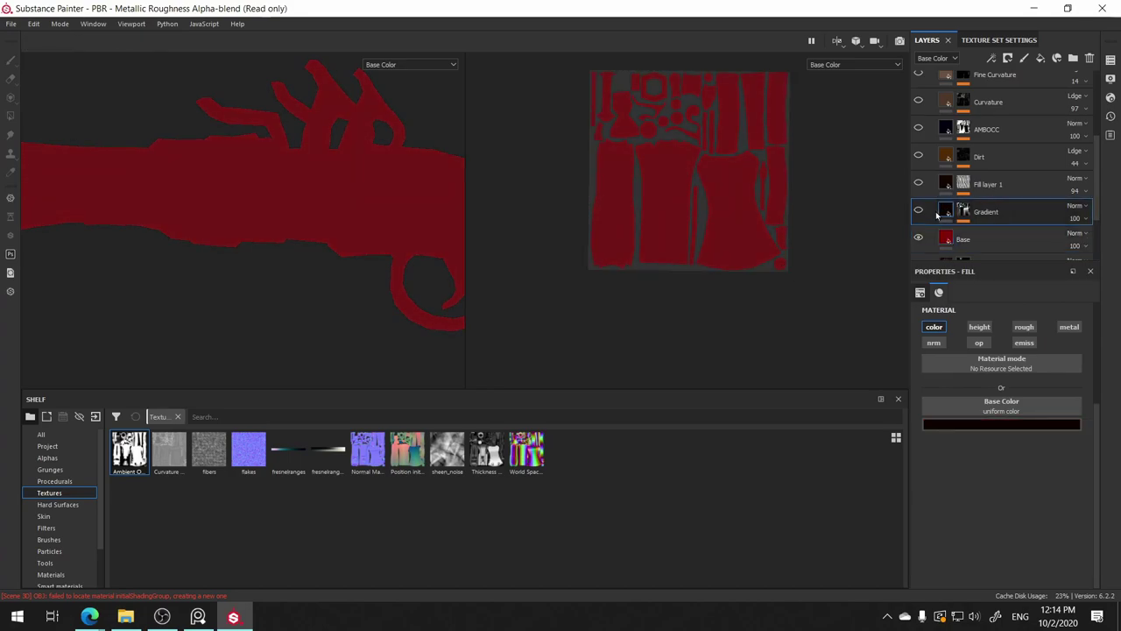
{"action": "left_click", "coordinate": [918, 211]}
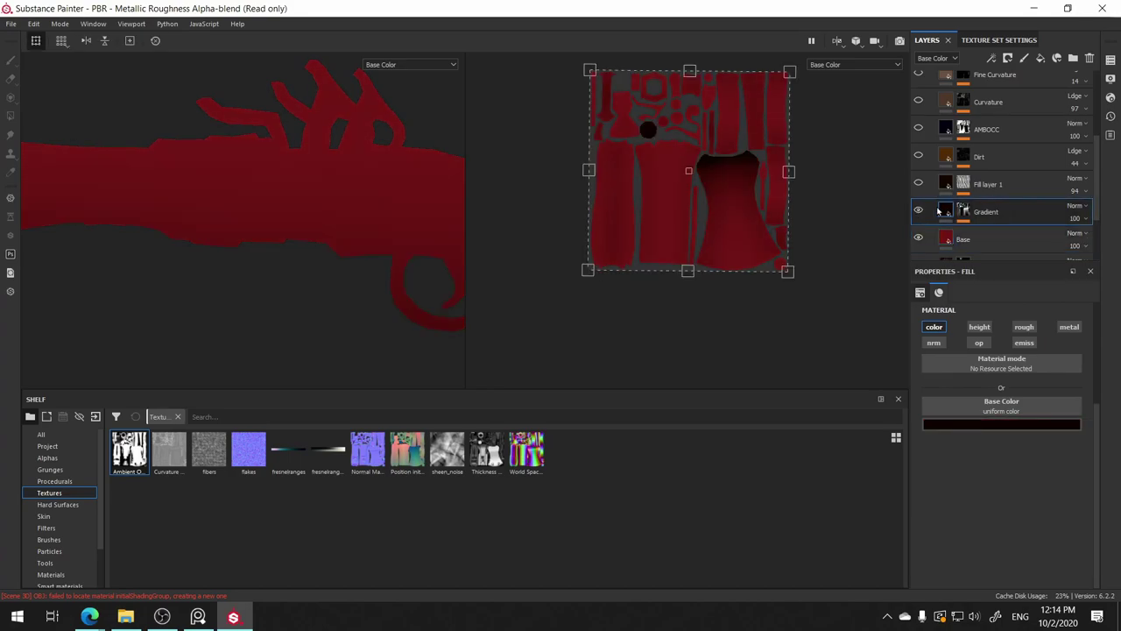
{"action": "left_click", "coordinate": [995, 426]}
{"action": "left_click", "coordinate": [1014, 439]}
{"action": "left_click", "coordinate": [246, 184]}
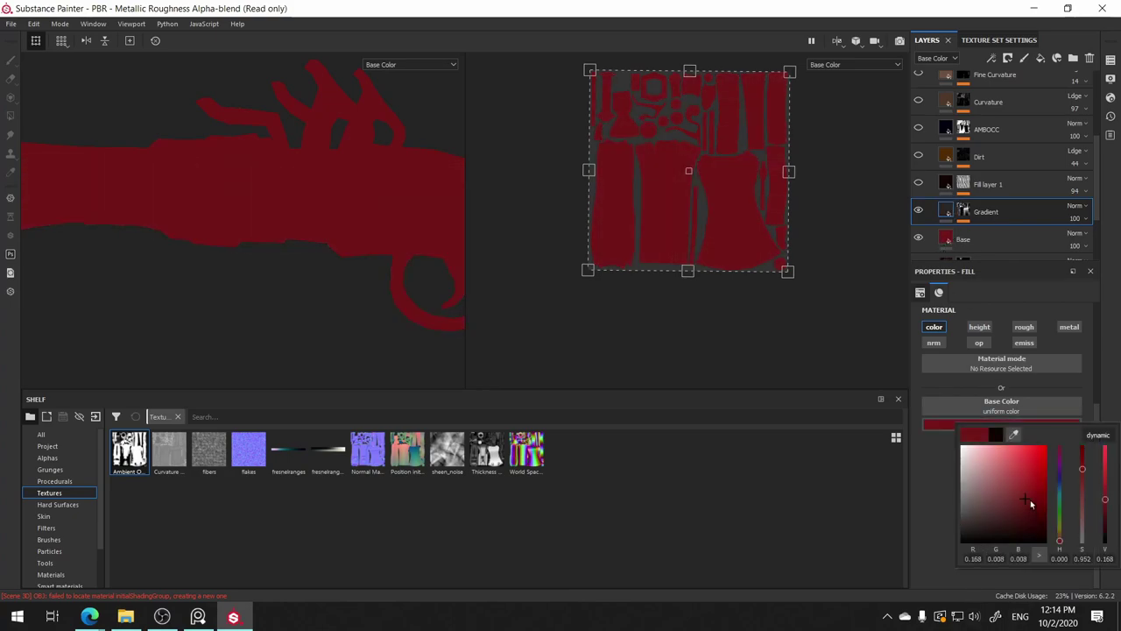
{"action": "left_click", "coordinate": [1016, 435]}
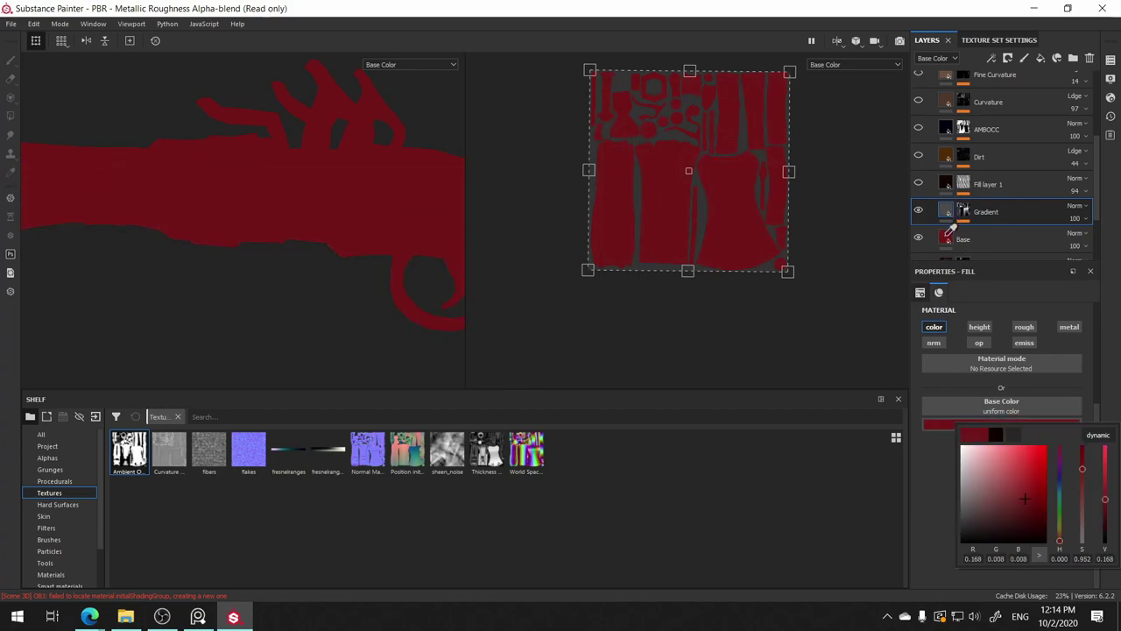
{"action": "left_click", "coordinate": [946, 234]}
{"action": "left_click", "coordinate": [981, 426]}
{"action": "left_click_drag", "start_coordinate": [1027, 521], "coordinate": [1034, 528]}
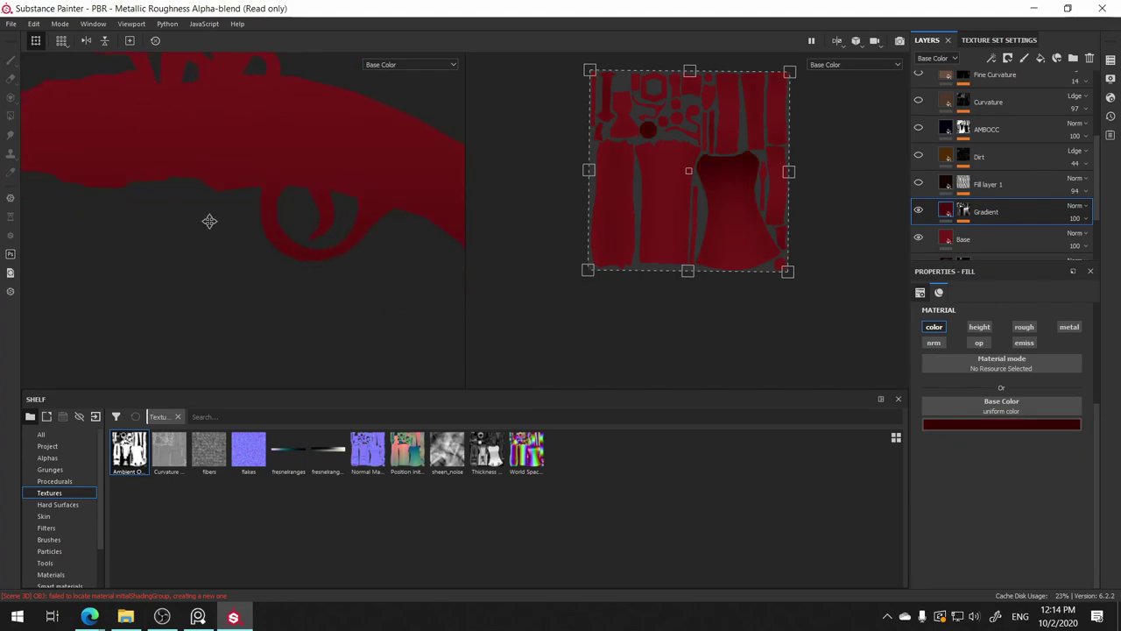
{"action": "middle_click_drag", "start_coordinate": [210, 221], "coordinate": [173, 212]}
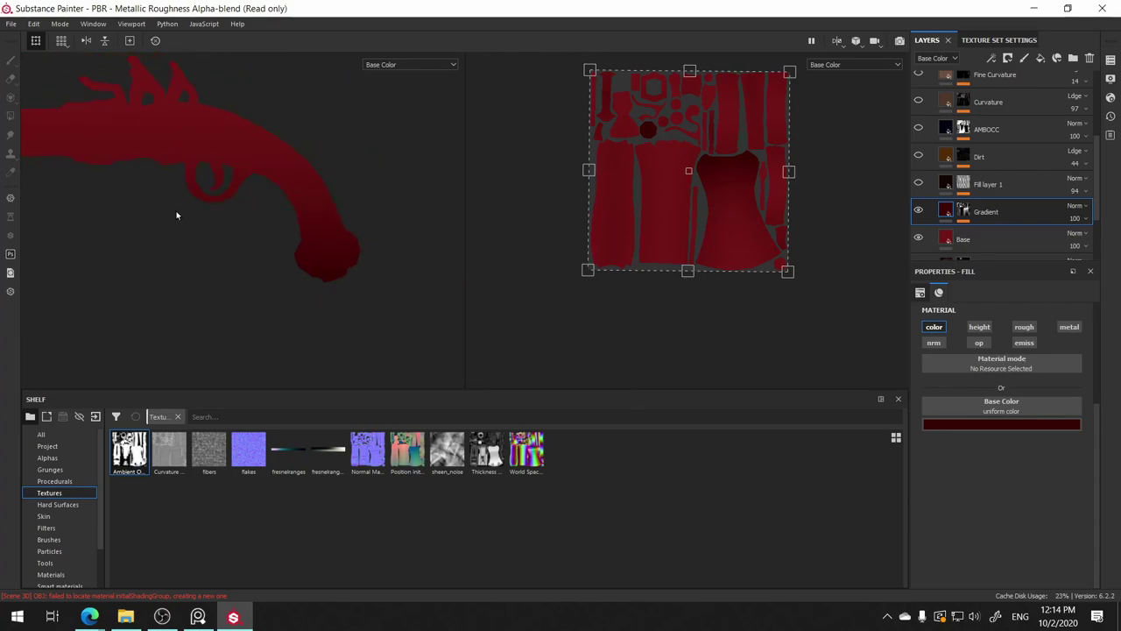
{"action": "key", "text": "f"}
- Check Fill layer 1's streaky grain, then delete Fill layer 1
{"action": "left_click", "coordinate": [917, 184]}
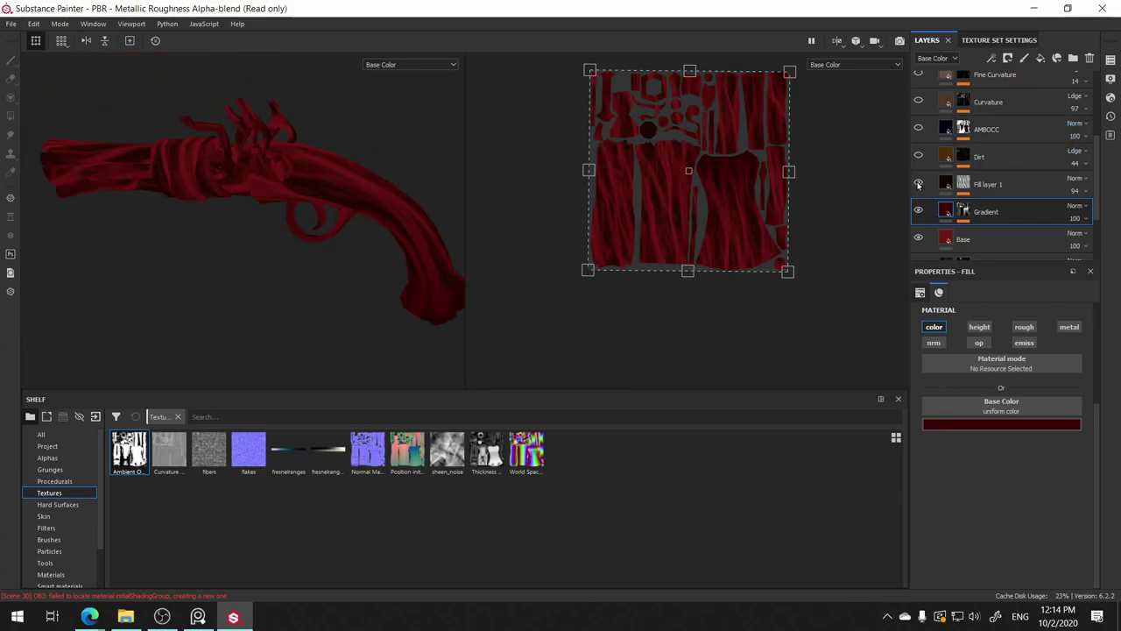
{"action": "left_click", "coordinate": [917, 184]}
{"action": "left_click", "coordinate": [1025, 187]}
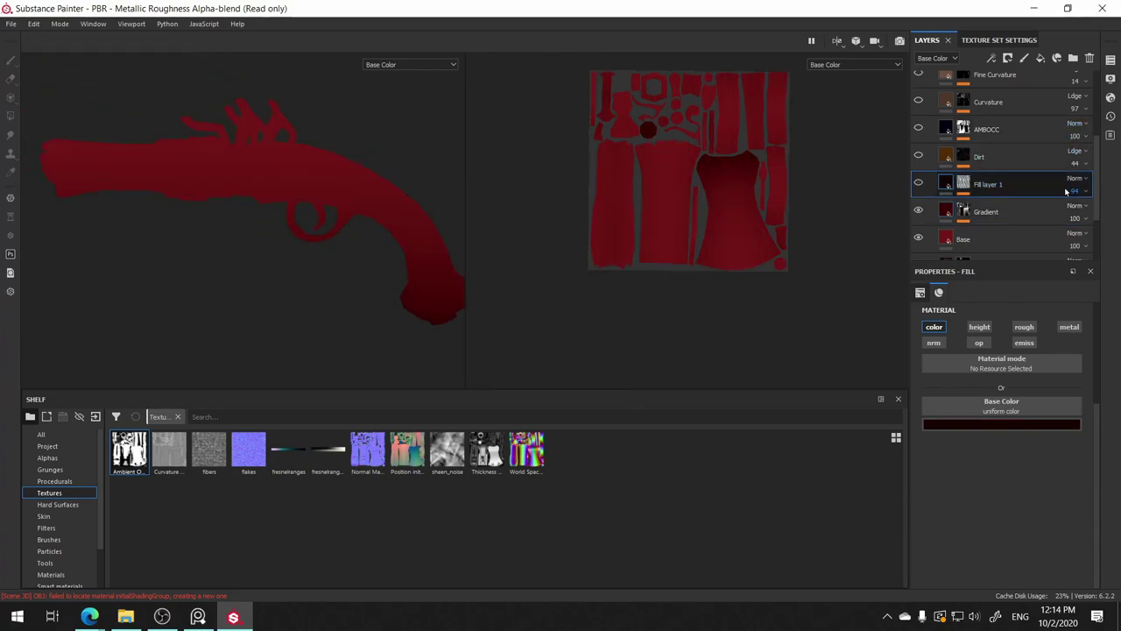
{"action": "right_click", "coordinate": [1013, 187]}
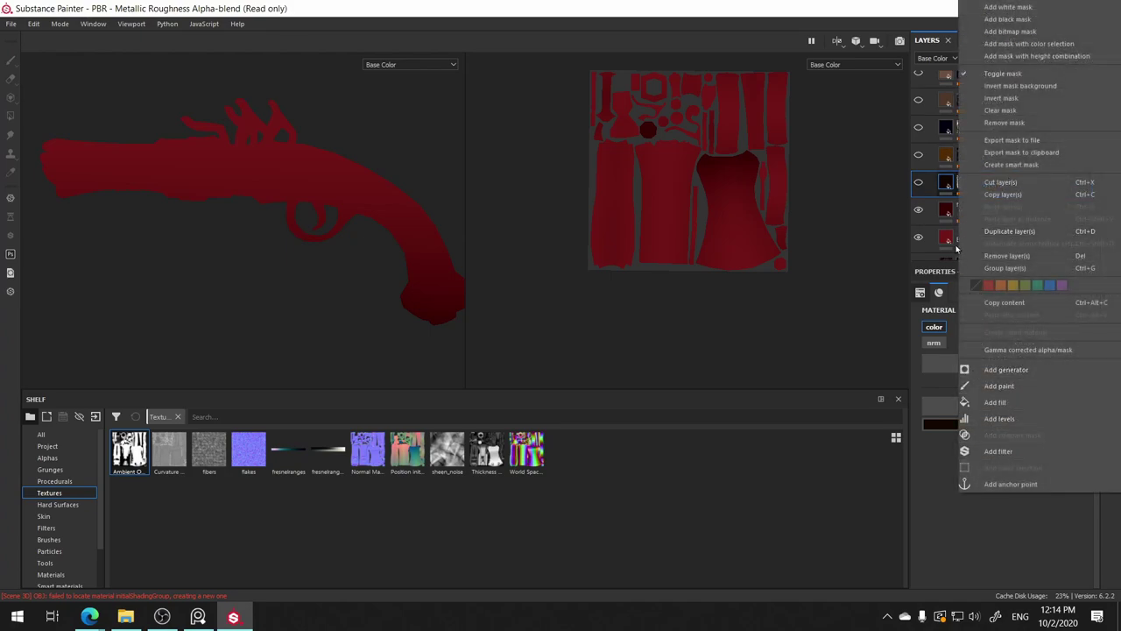
{"action": "left_click", "coordinate": [934, 188]}
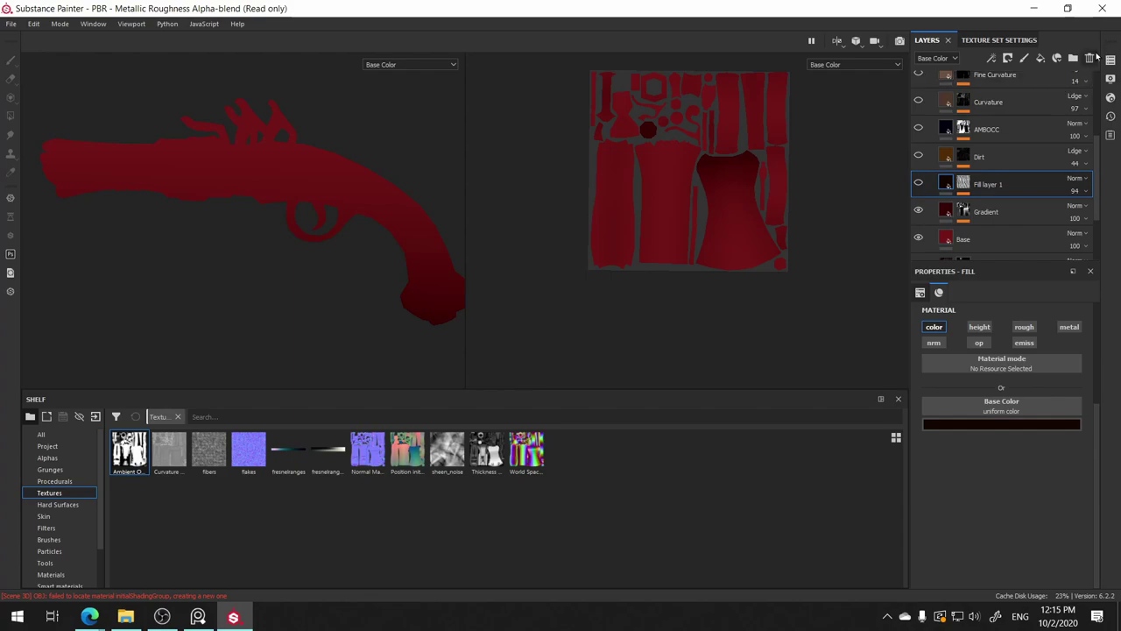
- Give the Dirt layer a deep red colour sampled from the base, and re-enable AMBOCC
{"action": "left_click", "coordinate": [942, 155]}
{"action": "left_click", "coordinate": [981, 424]}
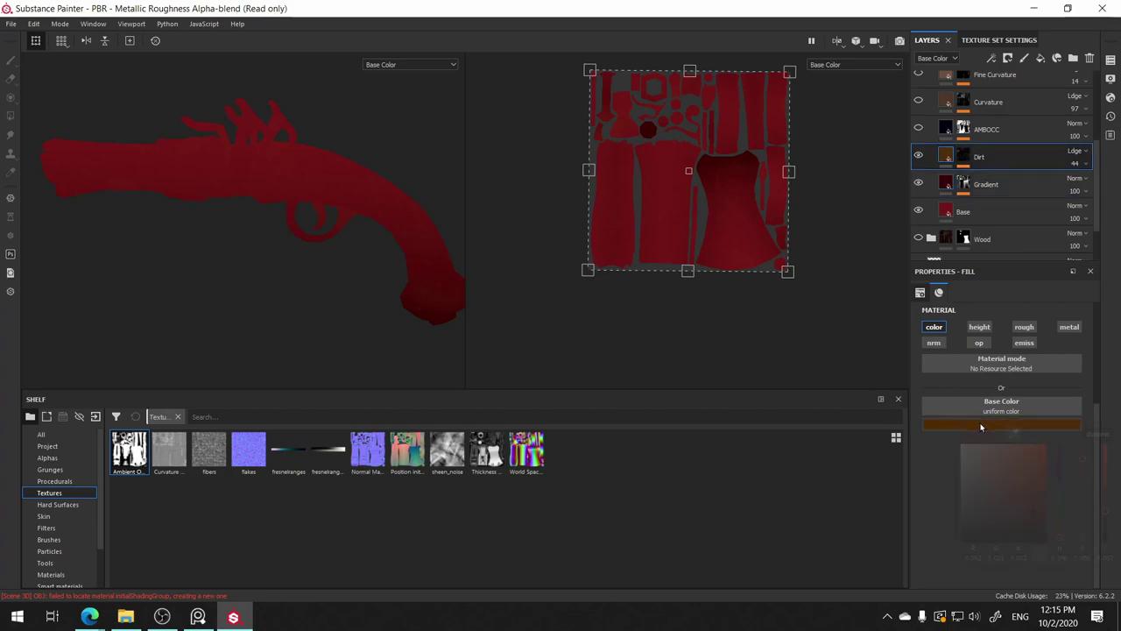
{"action": "left_click", "coordinate": [947, 214]}
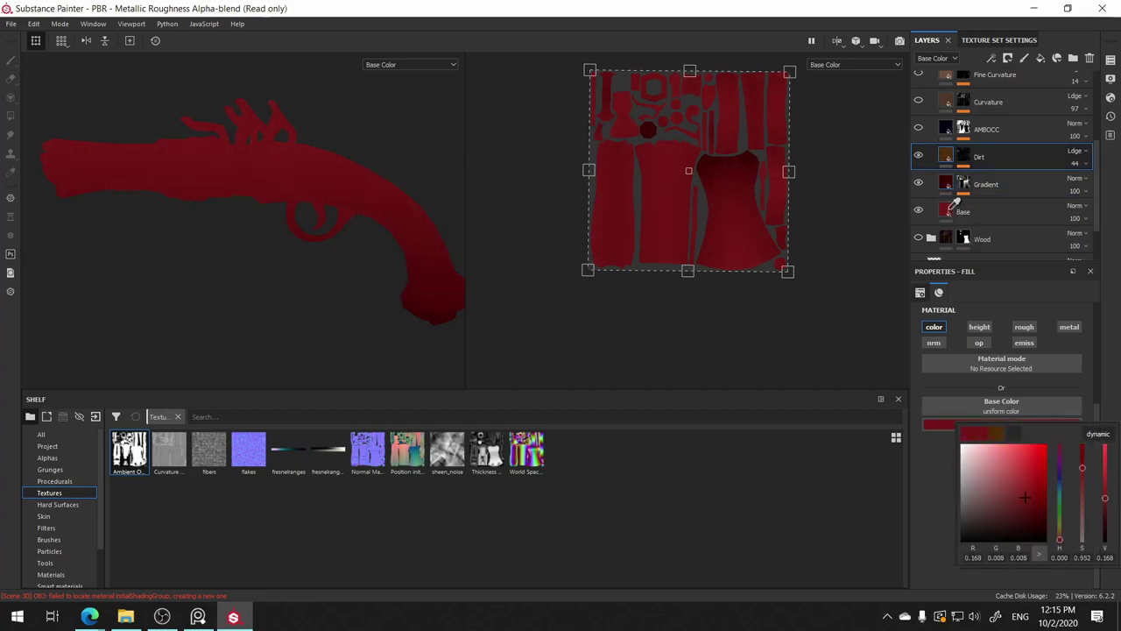
{"action": "left_click", "coordinate": [1014, 482]}
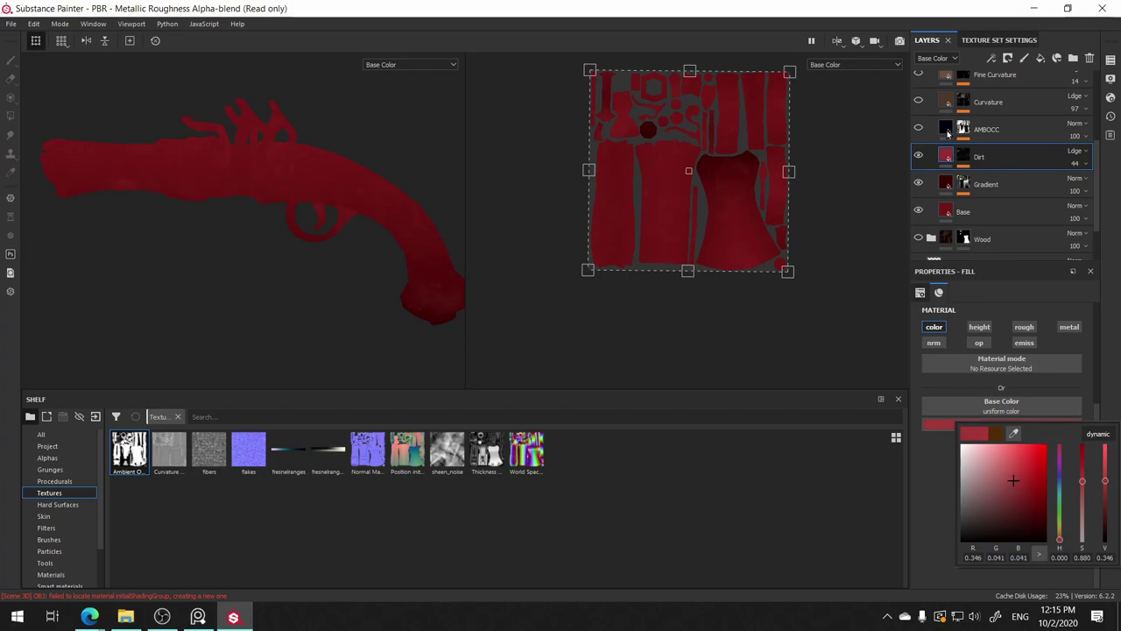
{"action": "mouse_move", "coordinate": [1017, 512]}
{"action": "left_mouse_down"}
{"action": "mouse_move", "coordinate": [1049, 526]}
{"action": "mouse_move", "coordinate": [1021, 518]}
{"action": "mouse_move", "coordinate": [1013, 490]}
{"action": "left_mouse_up"}
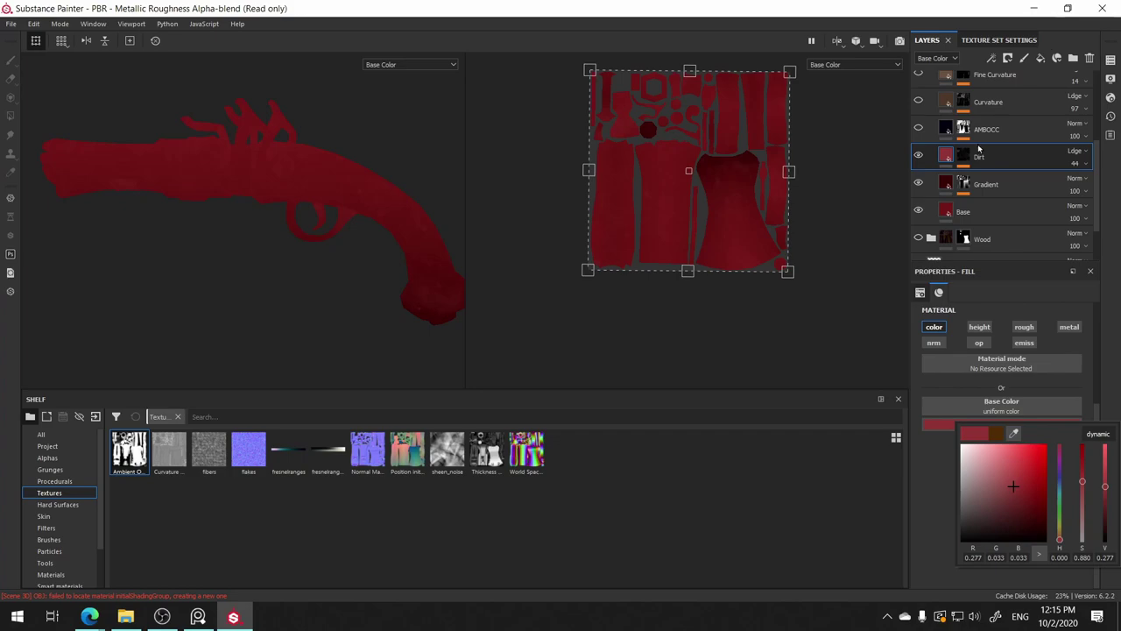
{"action": "left_click", "coordinate": [918, 130]}
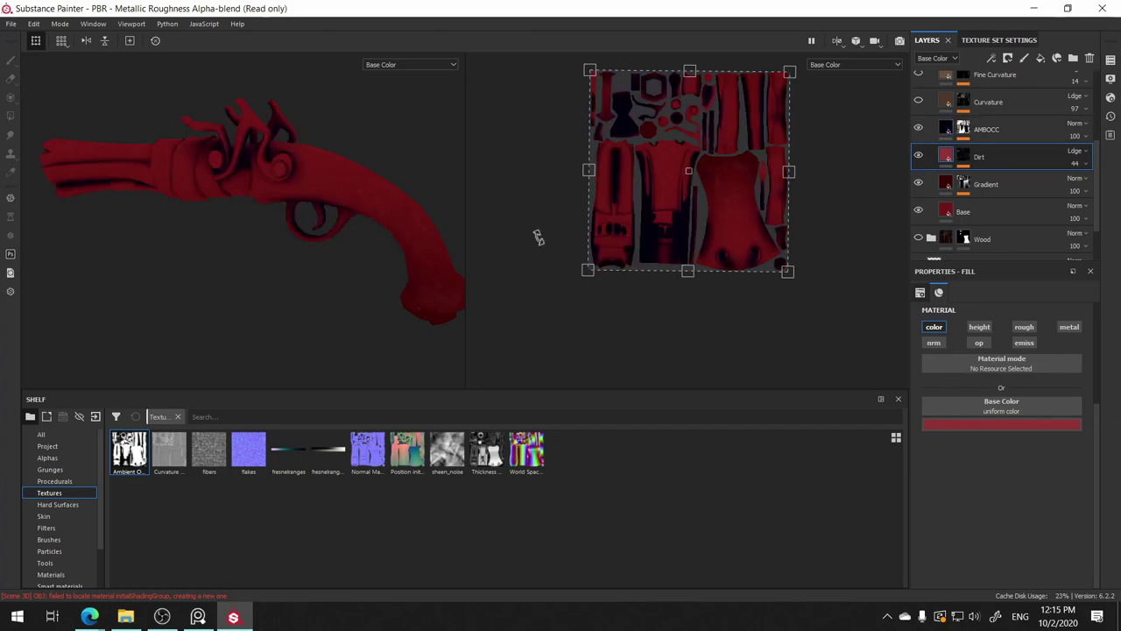
{"action": "mouse_move", "coordinate": [532, 237]}
{"action": "left_mouse_down", "text": "alt"}
{"action": "mouse_move", "coordinate": [293, 283]}
{"action": "mouse_move", "coordinate": [277, 306]}
{"action": "mouse_move", "coordinate": [358, 303]}
{"action": "mouse_move", "coordinate": [312, 358]}
{"action": "mouse_move", "coordinate": [298, 324]}
{"action": "mouse_move", "coordinate": [397, 299]}
{"action": "left_mouse_up", "text": "alt"}
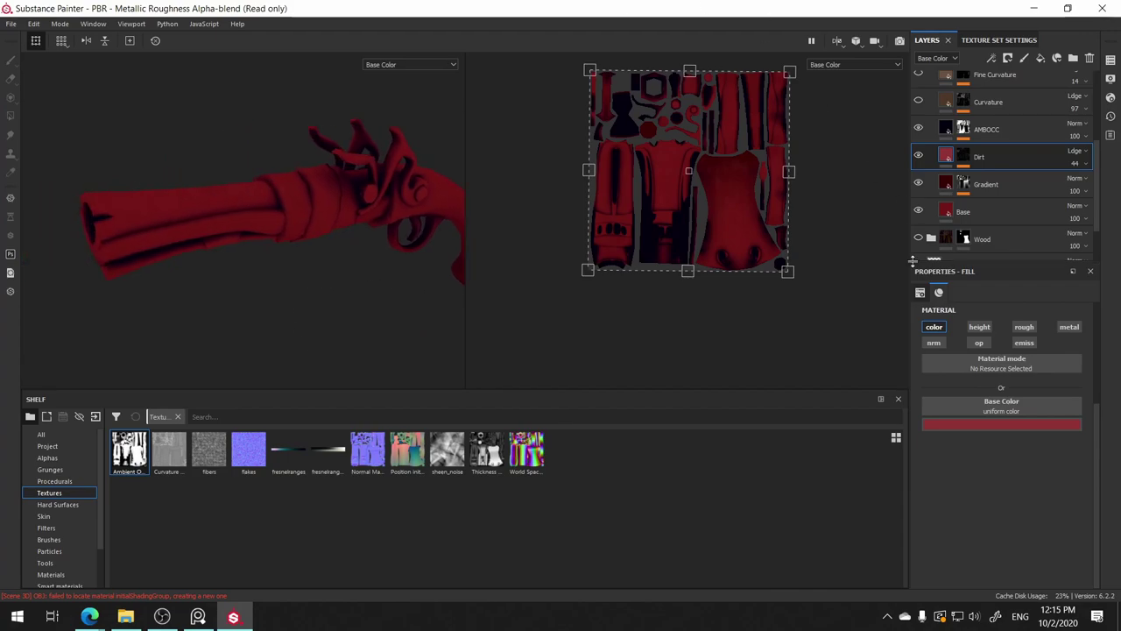
- Toggle the AMBOCC mask's Levels and Fill effects off and on to compare
{"action": "left_click", "coordinate": [963, 129]}
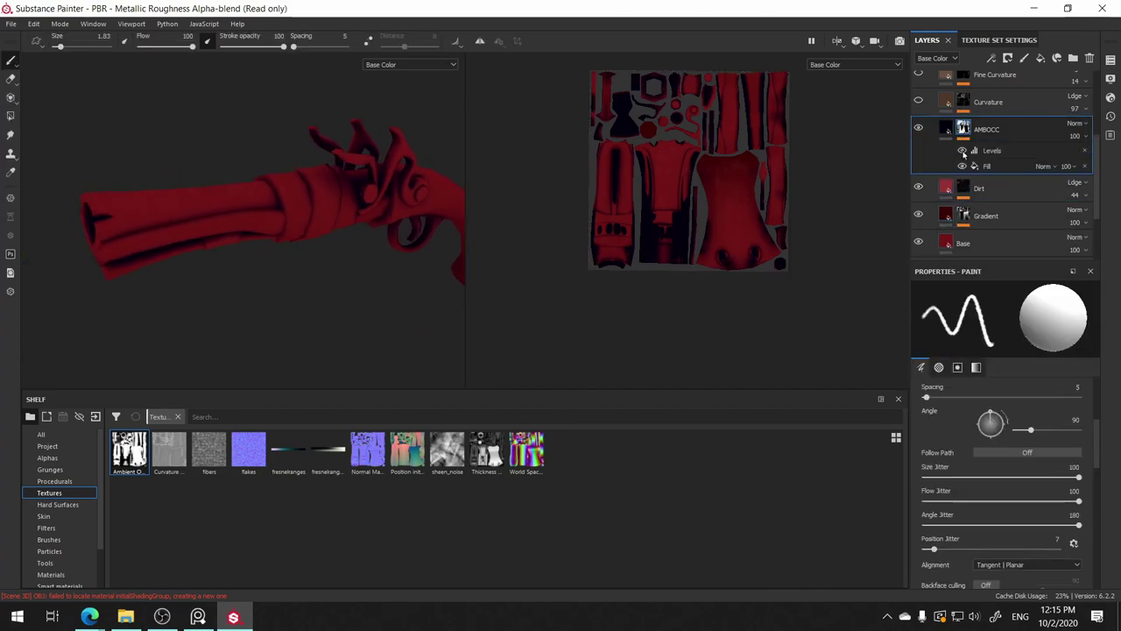
{"action": "left_click", "coordinate": [962, 150]}
{"action": "left_click", "coordinate": [963, 152]}
{"action": "left_click", "coordinate": [963, 166]}
{"action": "left_click", "coordinate": [962, 166]}
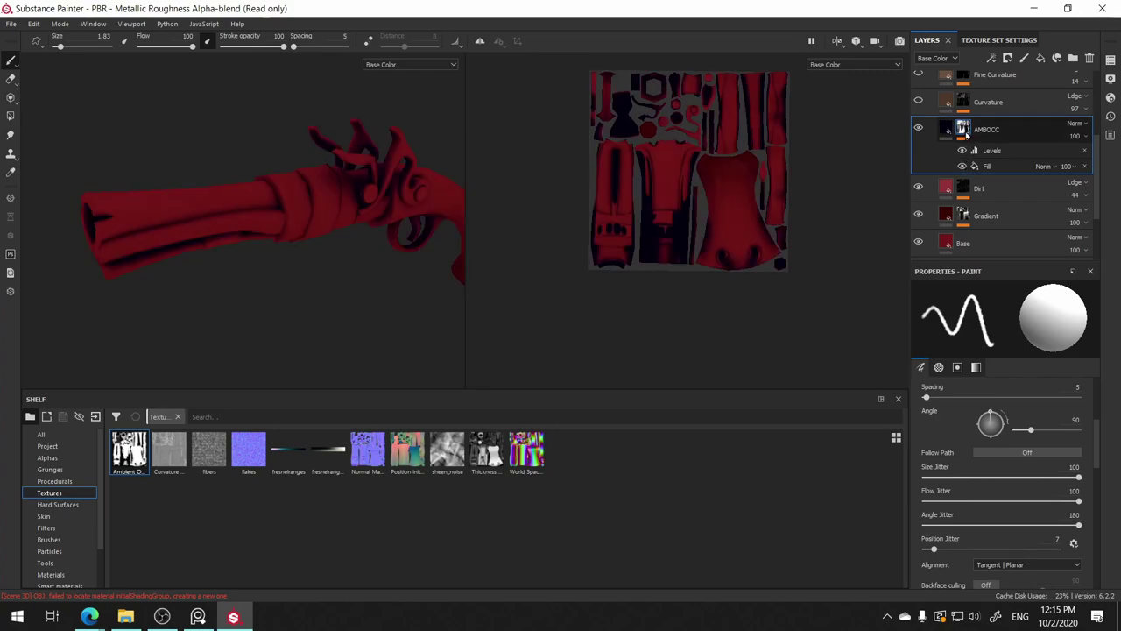
- Change the AMBOCC colour to a dark, desaturated near-black
{"action": "left_click", "coordinate": [945, 132]}
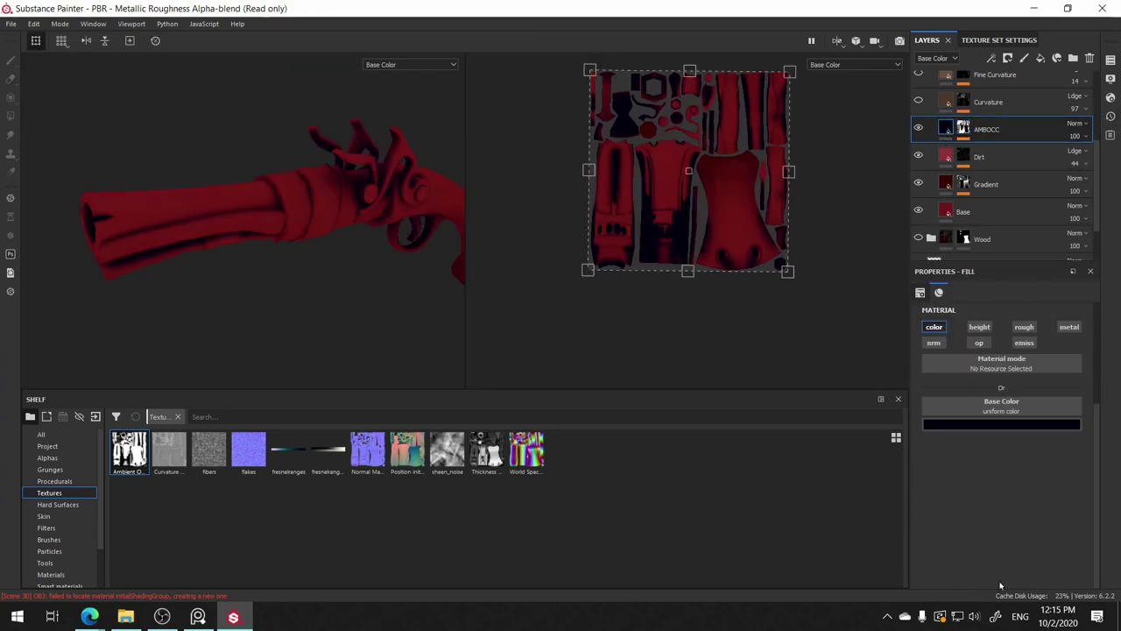
{"action": "left_click", "coordinate": [1030, 427]}
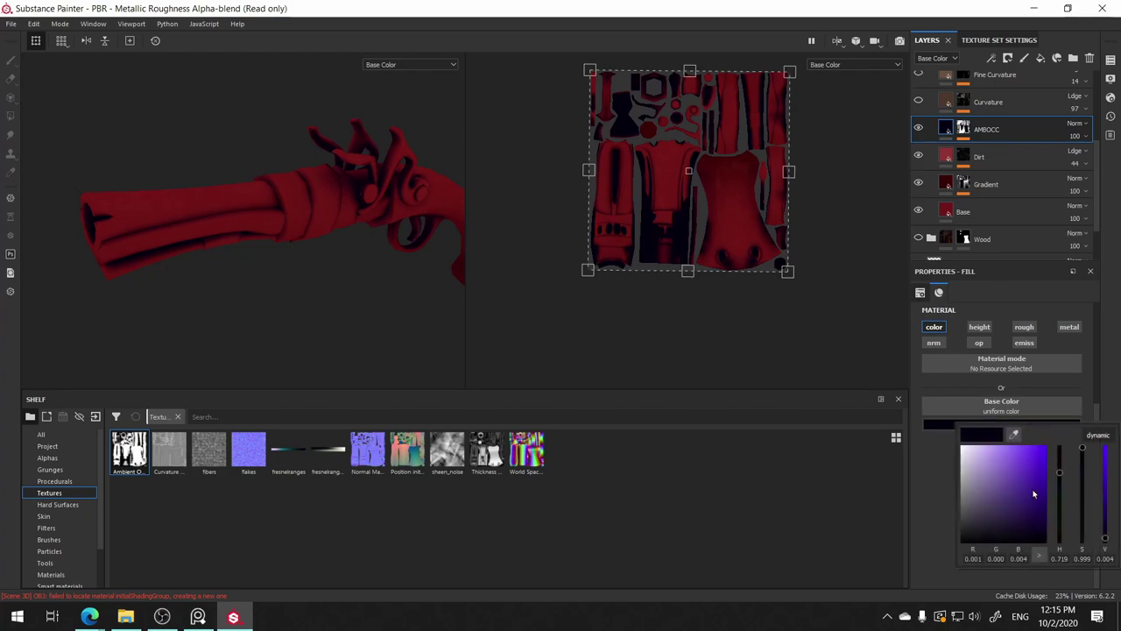
{"action": "left_click", "coordinate": [1103, 524]}
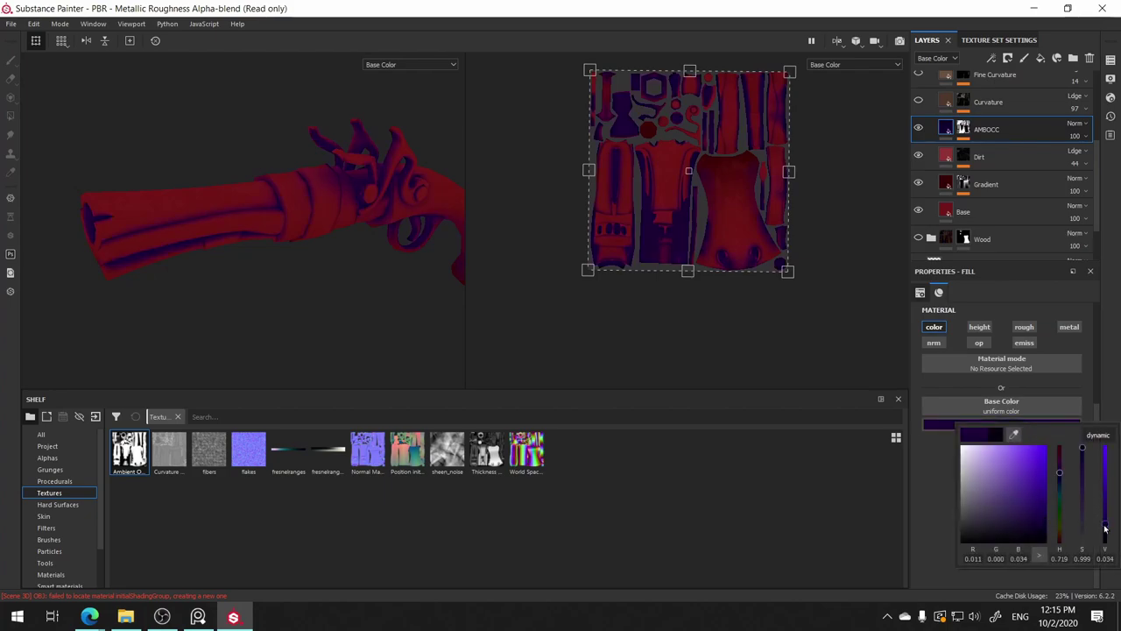
{"action": "left_click_drag", "start_coordinate": [1104, 526], "coordinate": [1106, 540]}
{"action": "left_click_drag", "start_coordinate": [1036, 538], "coordinate": [986, 540]}
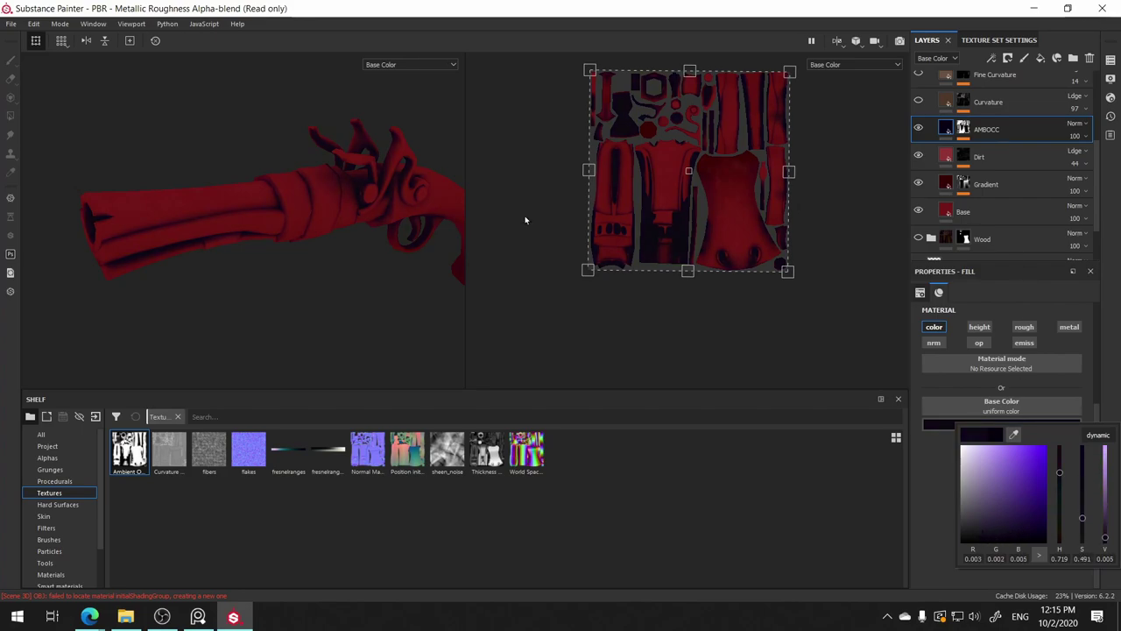
{"action": "left_click_drag", "start_coordinate": [525, 220], "coordinate": [251, 265], "text": "alt"}
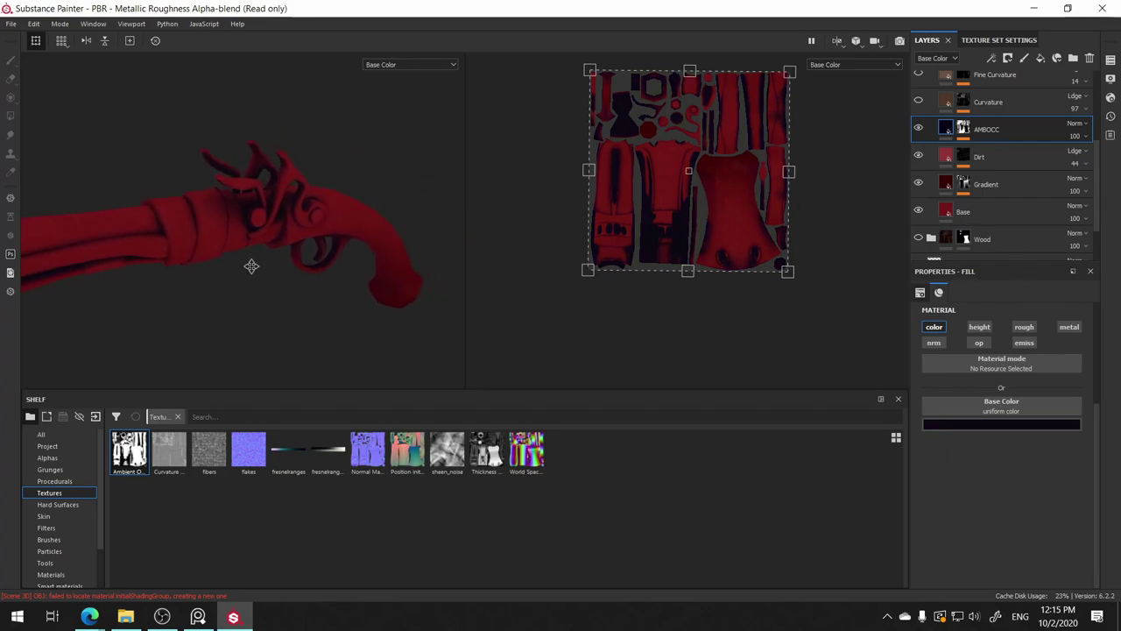
- Make the Curvature layer visible and return to AMBOCC's fill settings
{"action": "left_click", "coordinate": [918, 102]}
{"action": "middle_click_drag", "start_coordinate": [368, 258], "coordinate": [166, 230], "text": "alt"}
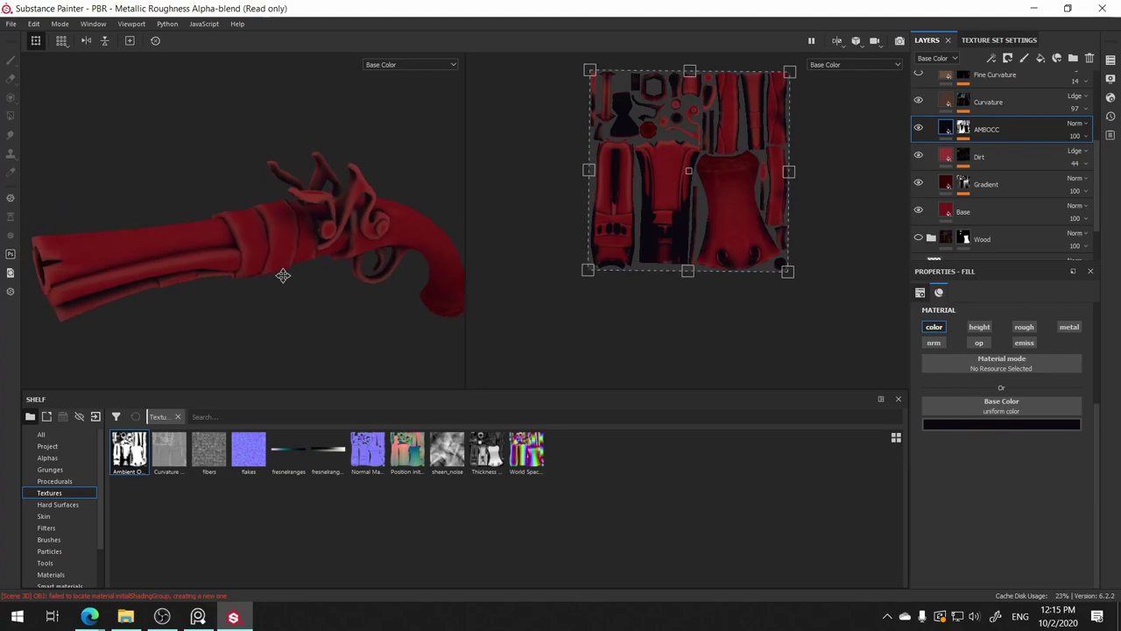
{"action": "mouse_move", "coordinate": [166, 231]}
{"action": "left_mouse_down", "text": "alt"}
{"action": "mouse_move", "coordinate": [220, 251]}
{"action": "mouse_move", "coordinate": [190, 190]}
{"action": "mouse_move", "coordinate": [143, 193]}
{"action": "left_mouse_up", "text": "alt"}
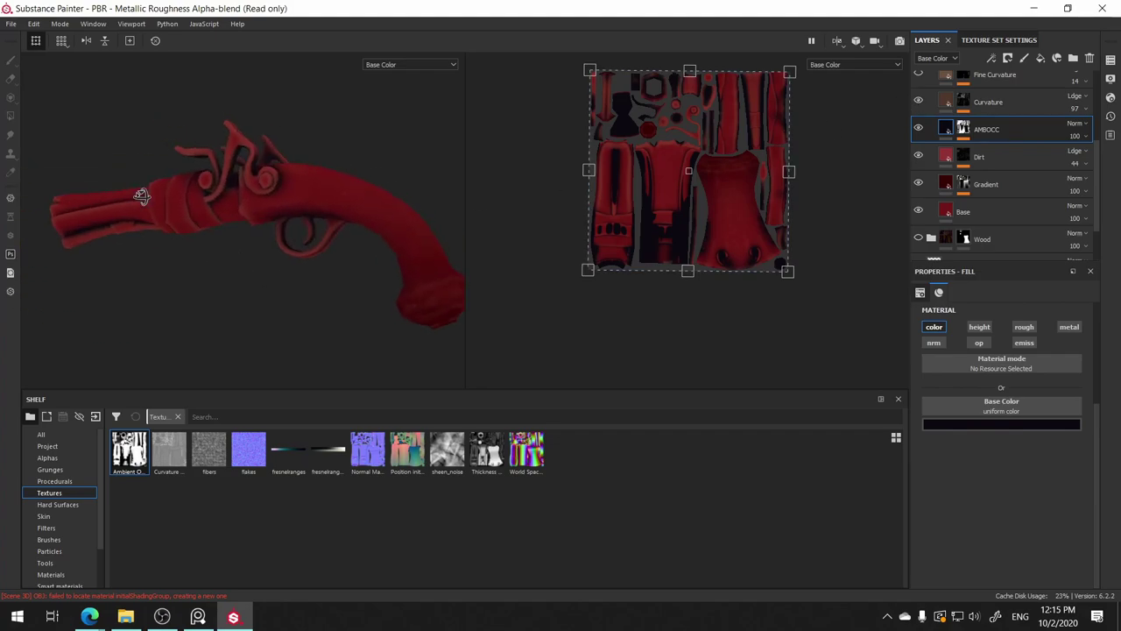
{"action": "left_click", "coordinate": [962, 130]}
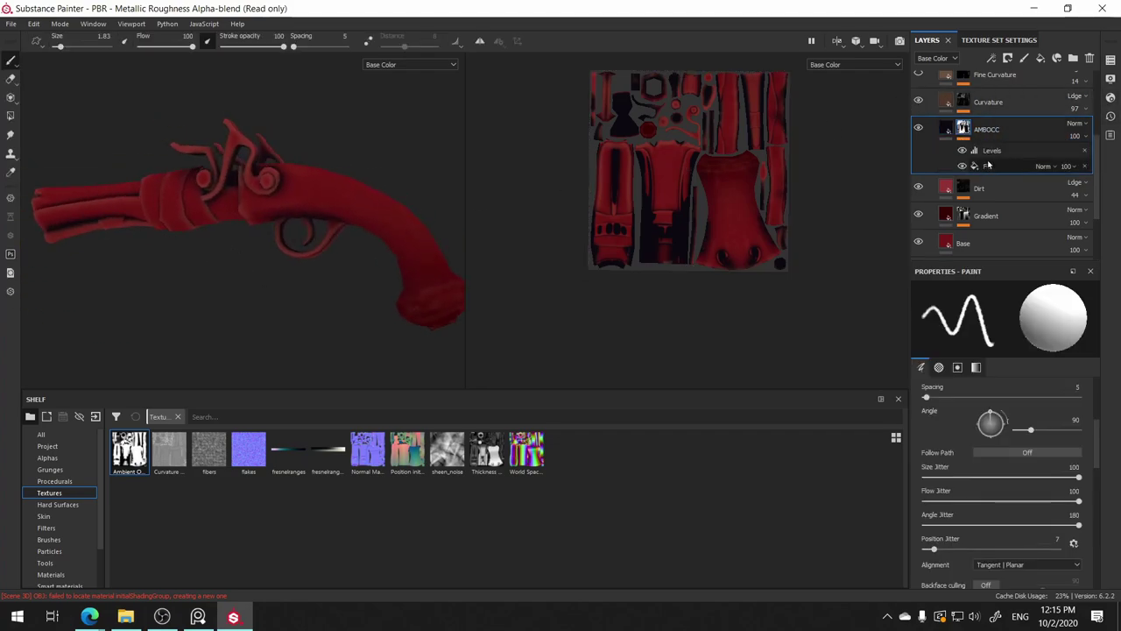
{"action": "left_click", "coordinate": [946, 129]}
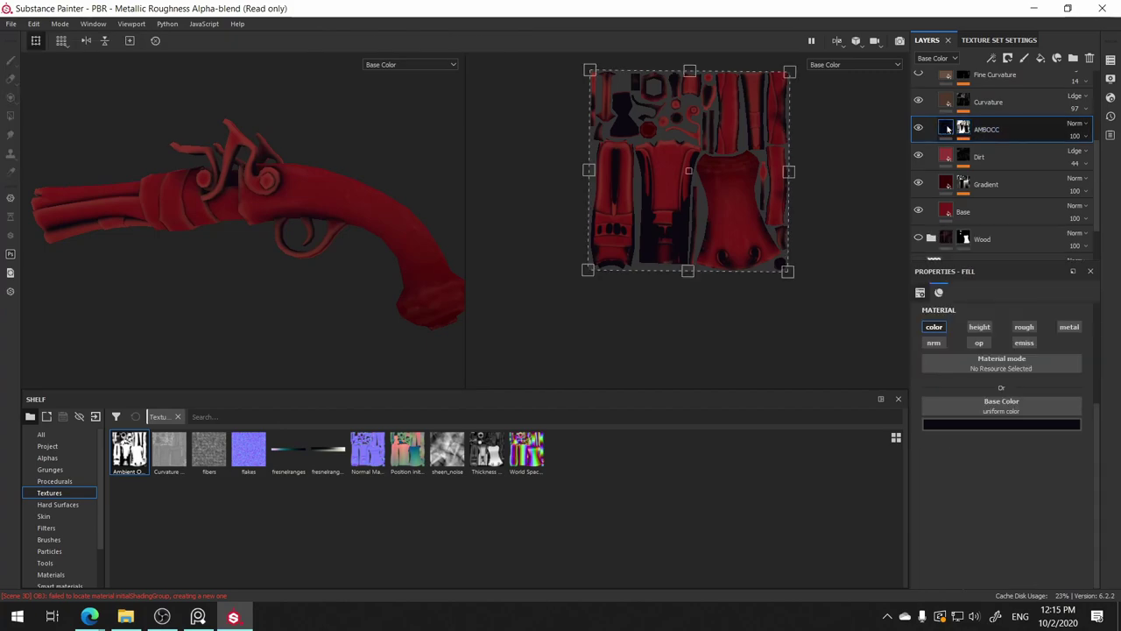
{"action": "scroll", "coordinate": [963, 176], "scroll_direction": "up", "scroll_amount": 3}
- Remove the Paint effect from the Curvature layer's mask
{"action": "left_click", "coordinate": [963, 205]}
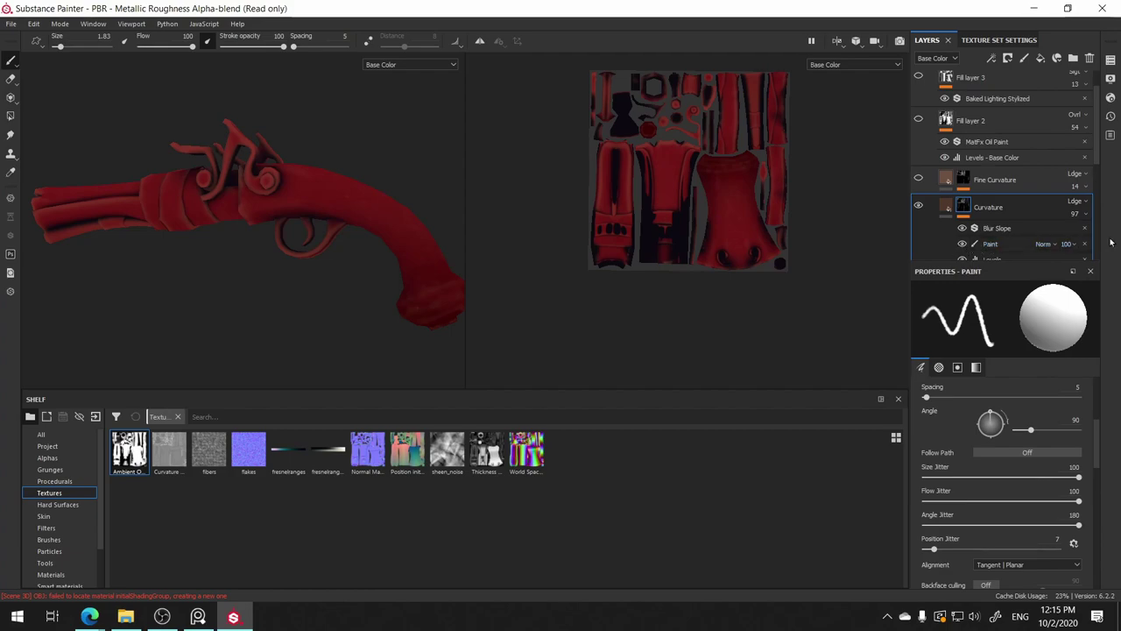
{"action": "left_click", "coordinate": [1086, 245]}
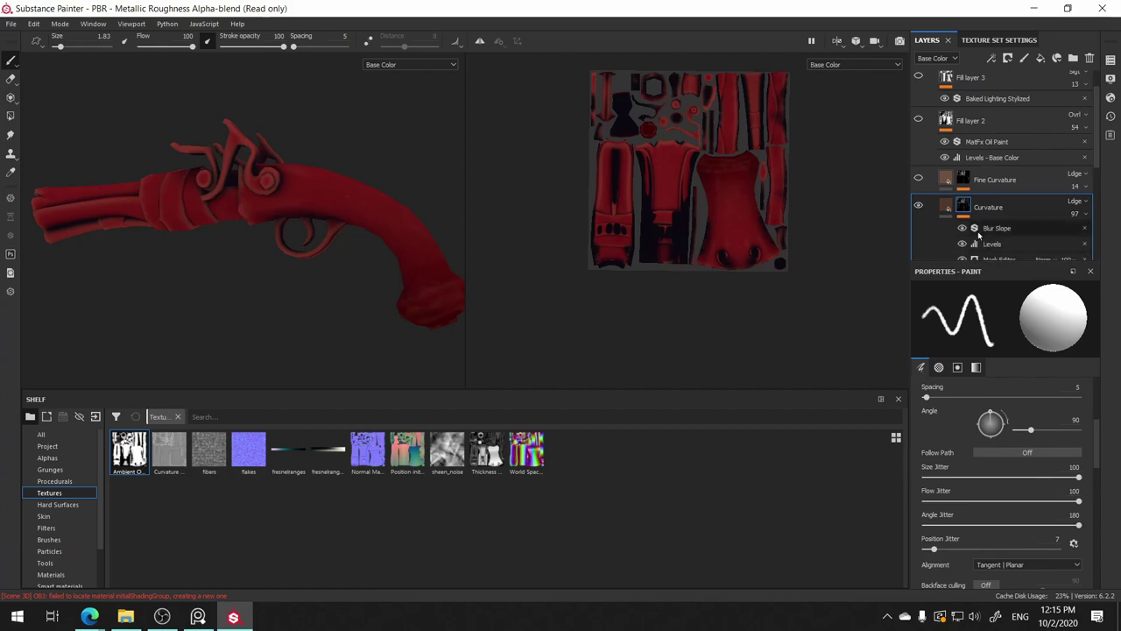
{"action": "scroll", "coordinate": [221, 137], "scroll_direction": "up", "scroll_amount": 3}
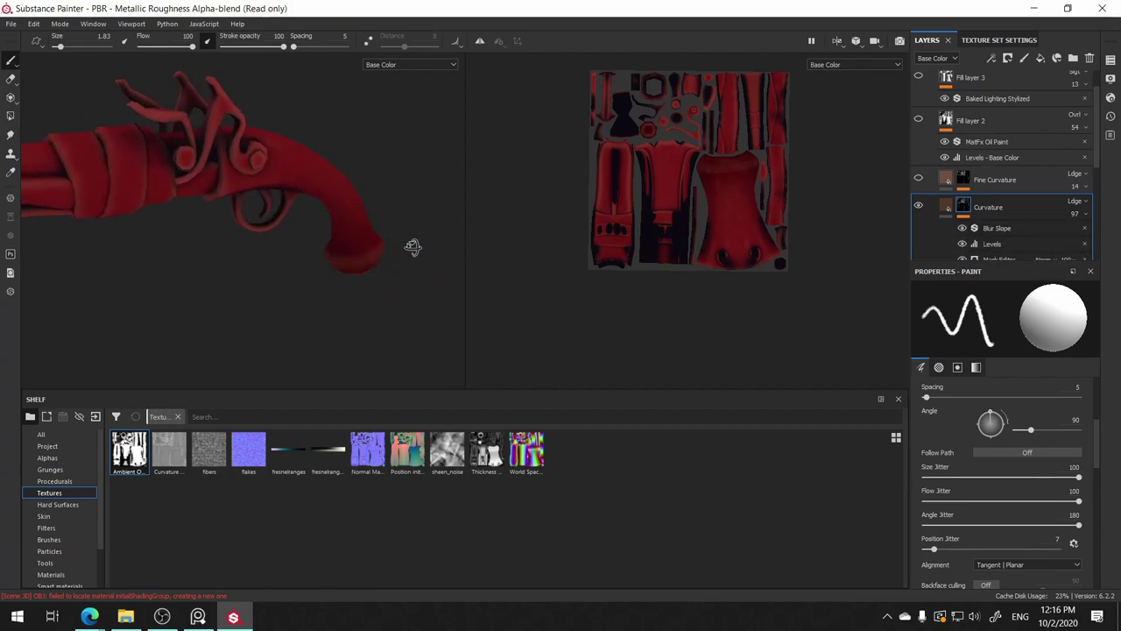
{"action": "left_click_drag", "start_coordinate": [413, 245], "coordinate": [215, 184], "text": "alt"}
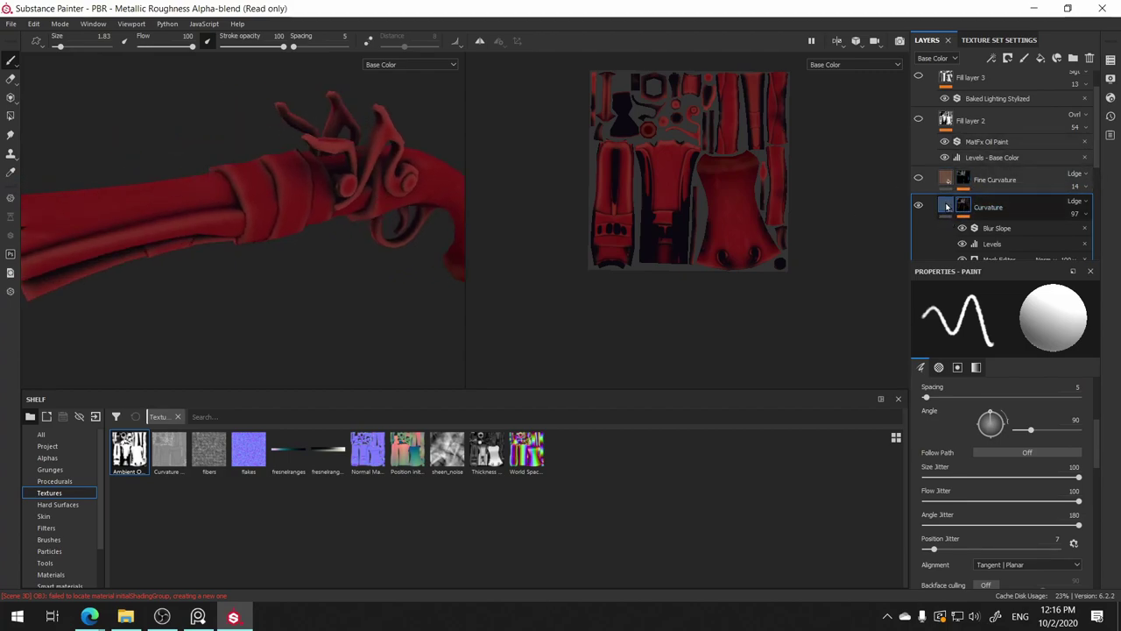
- Set the Curvature colour to a muted, slightly darkened dusty red
{"action": "left_click", "coordinate": [947, 206]}
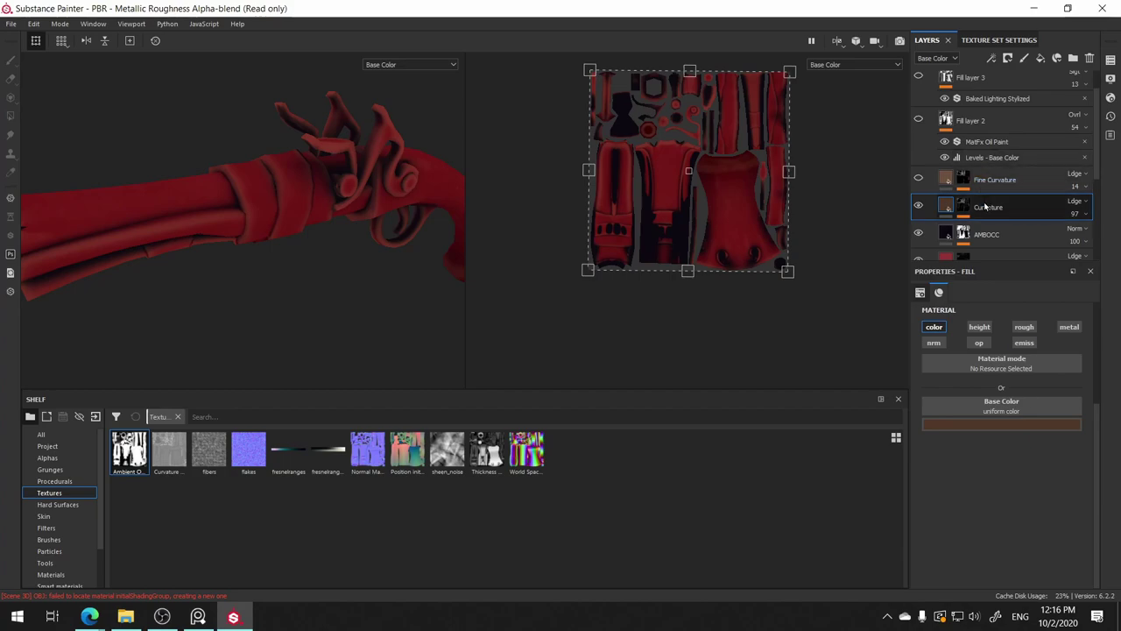
{"action": "scroll", "coordinate": [985, 206], "scroll_direction": "down", "scroll_amount": 2}
{"action": "left_click", "coordinate": [1018, 427]}
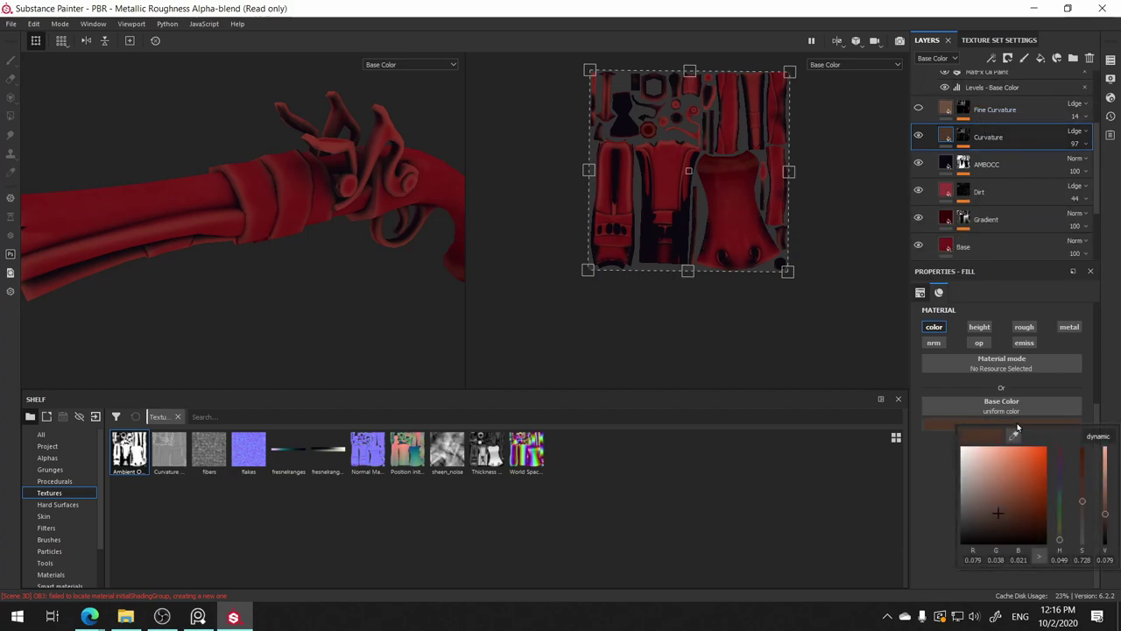
{"action": "left_click", "coordinate": [1014, 436]}
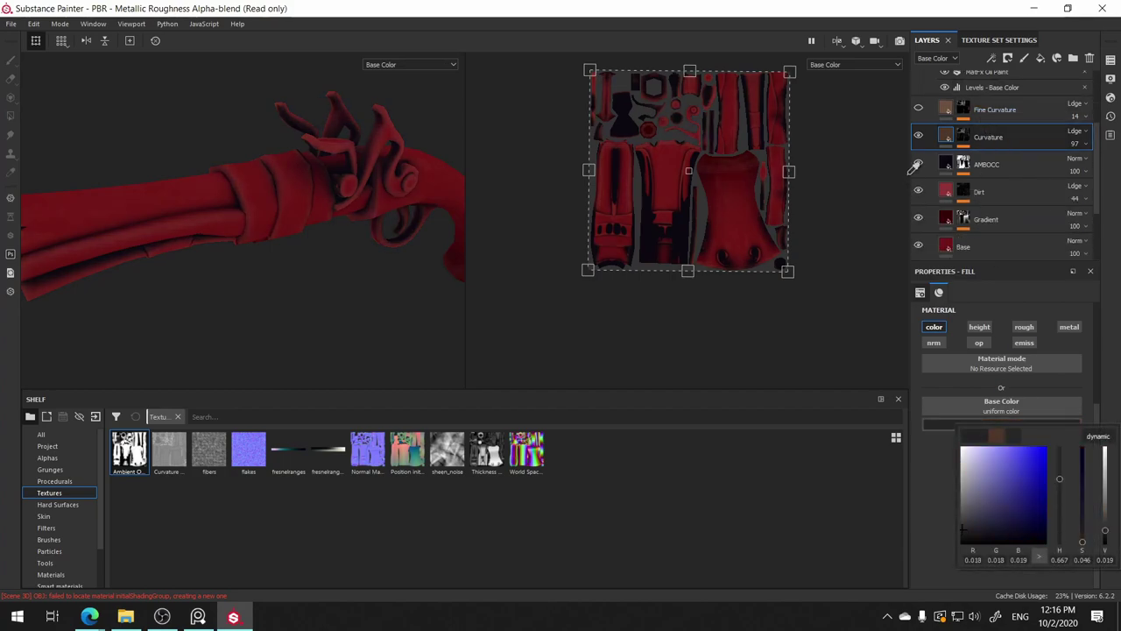
{"action": "left_click", "coordinate": [988, 488]}
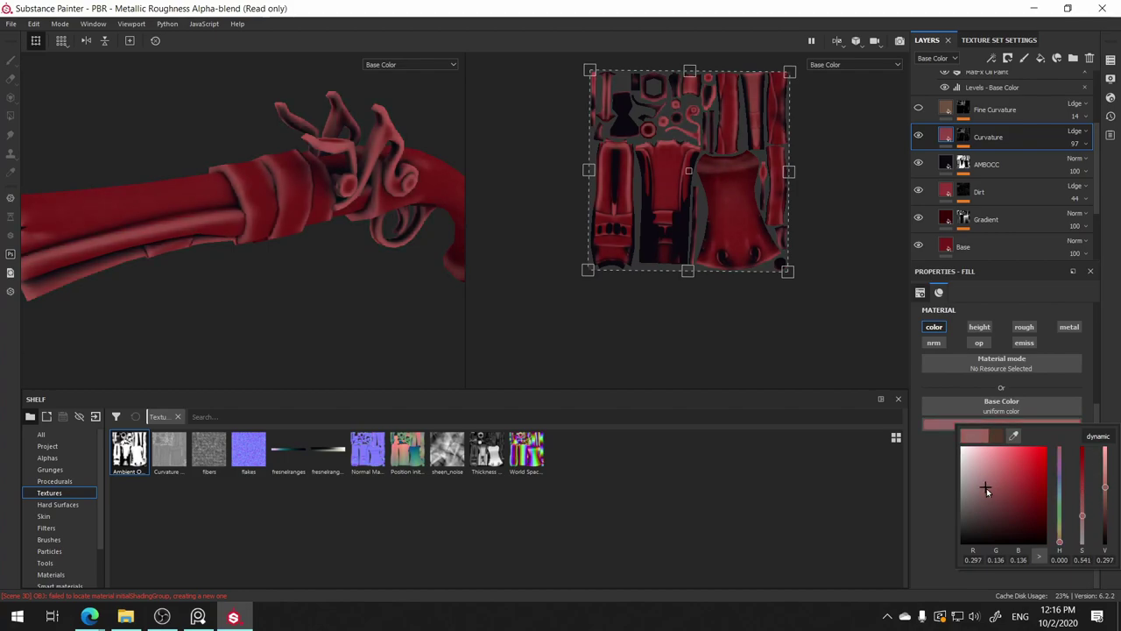
{"action": "left_click_drag", "start_coordinate": [986, 493], "coordinate": [981, 491]}
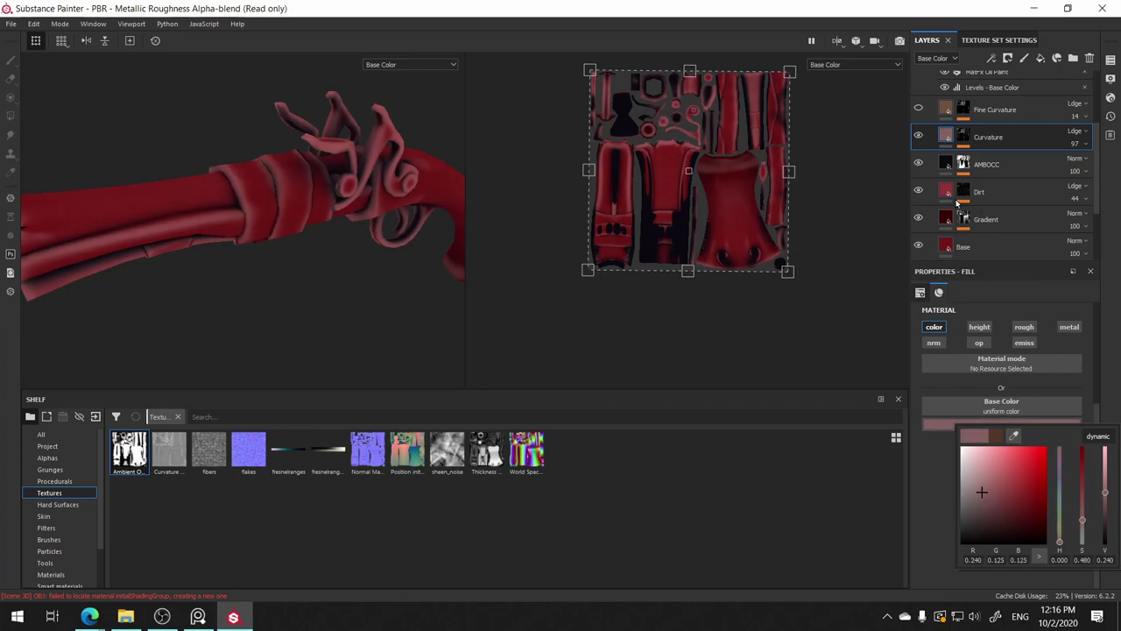
{"action": "left_click", "coordinate": [948, 109]}
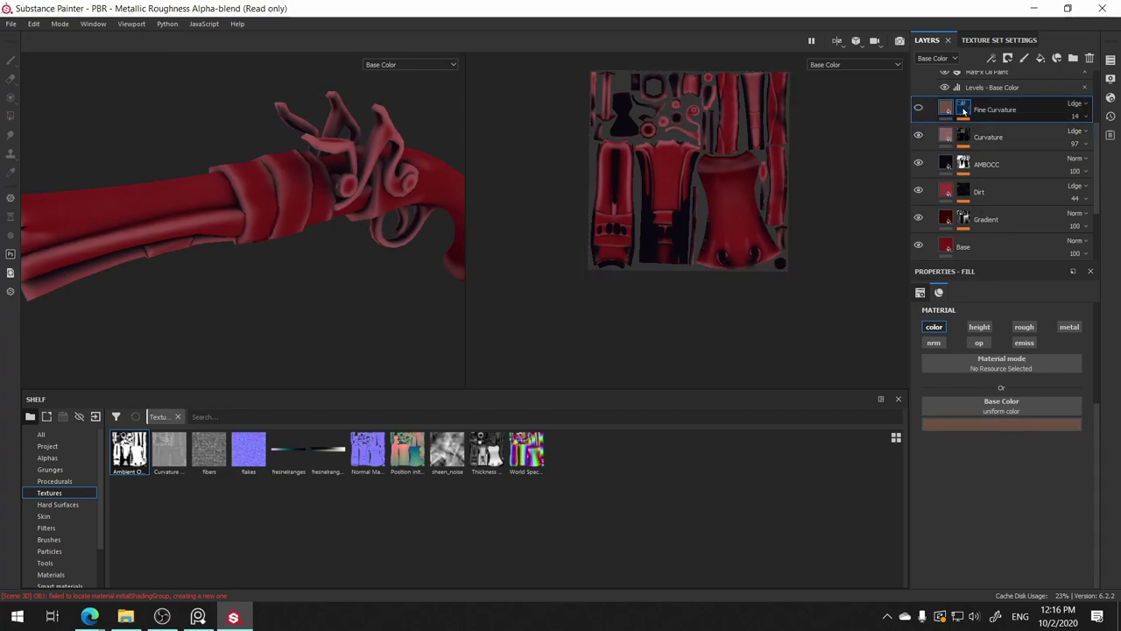
- Remove Fine Curvature's Paint effect, then delete the Fine Curvature layer
{"action": "left_click", "coordinate": [961, 108]}
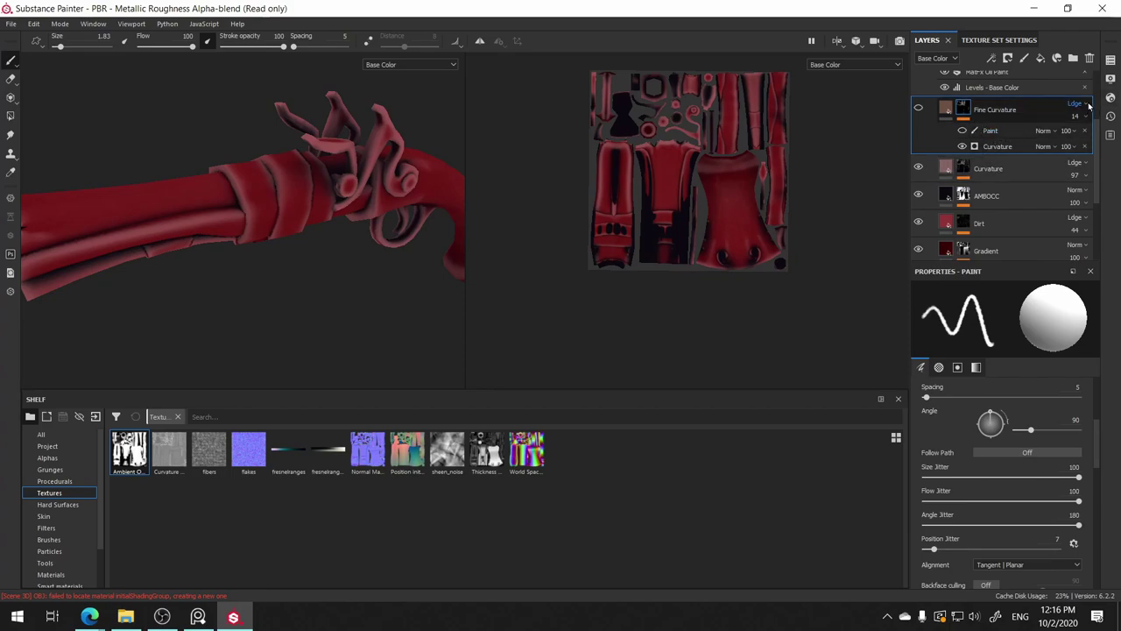
{"action": "scroll", "coordinate": [989, 109], "scroll_direction": "up", "scroll_amount": 3}
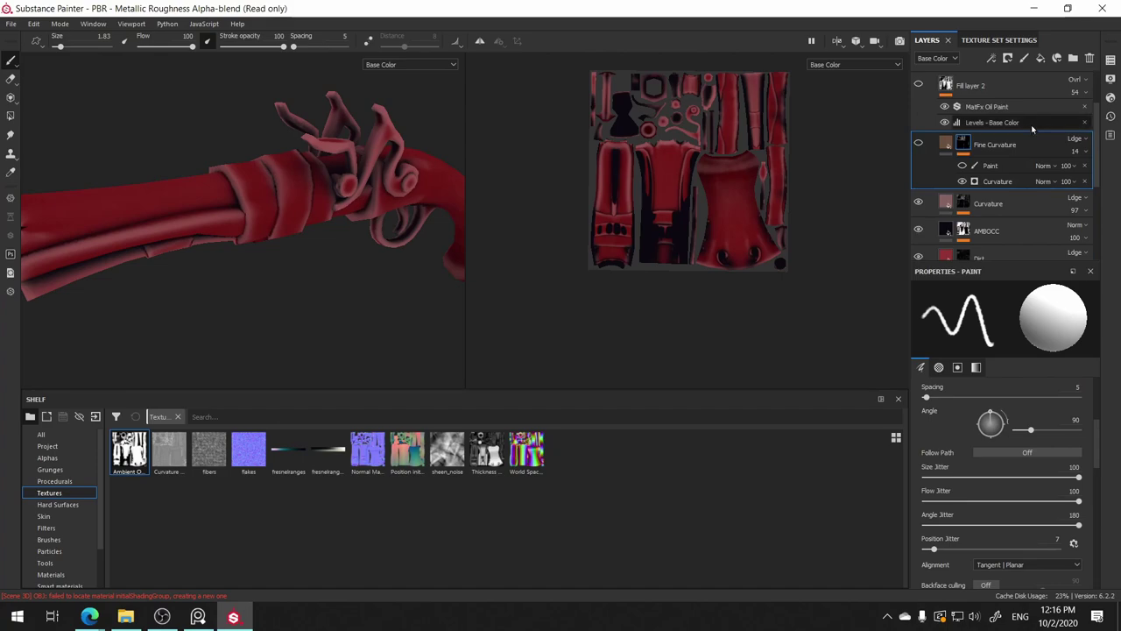
{"action": "scroll", "coordinate": [1025, 120], "scroll_direction": "down", "scroll_amount": 2}
{"action": "left_click", "coordinate": [1085, 166]}
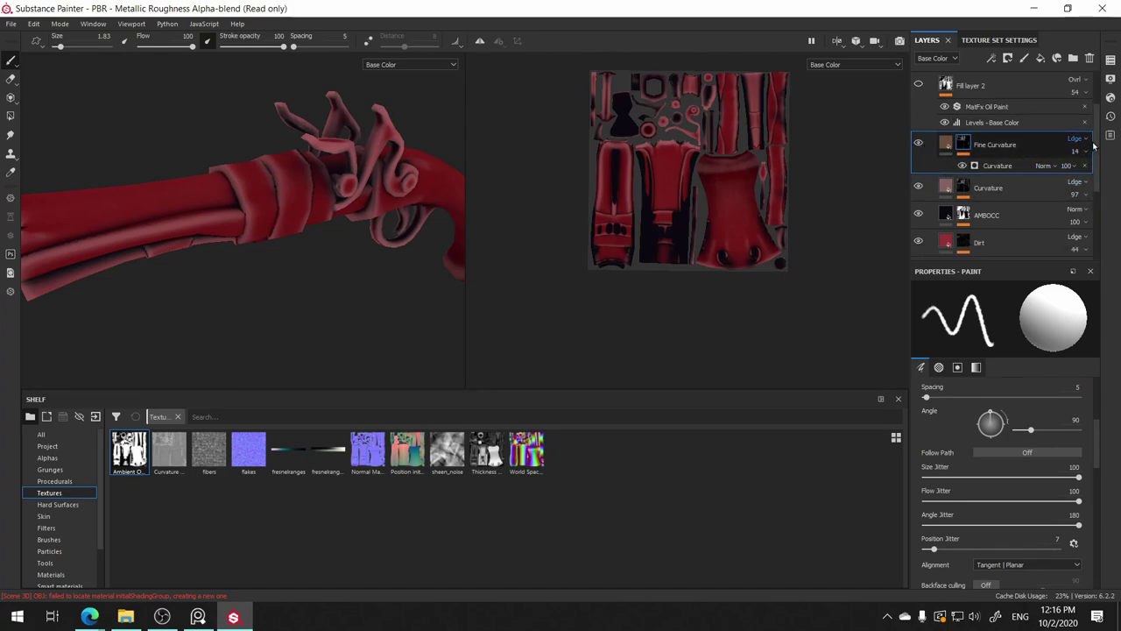
{"action": "left_click", "coordinate": [1089, 57]}
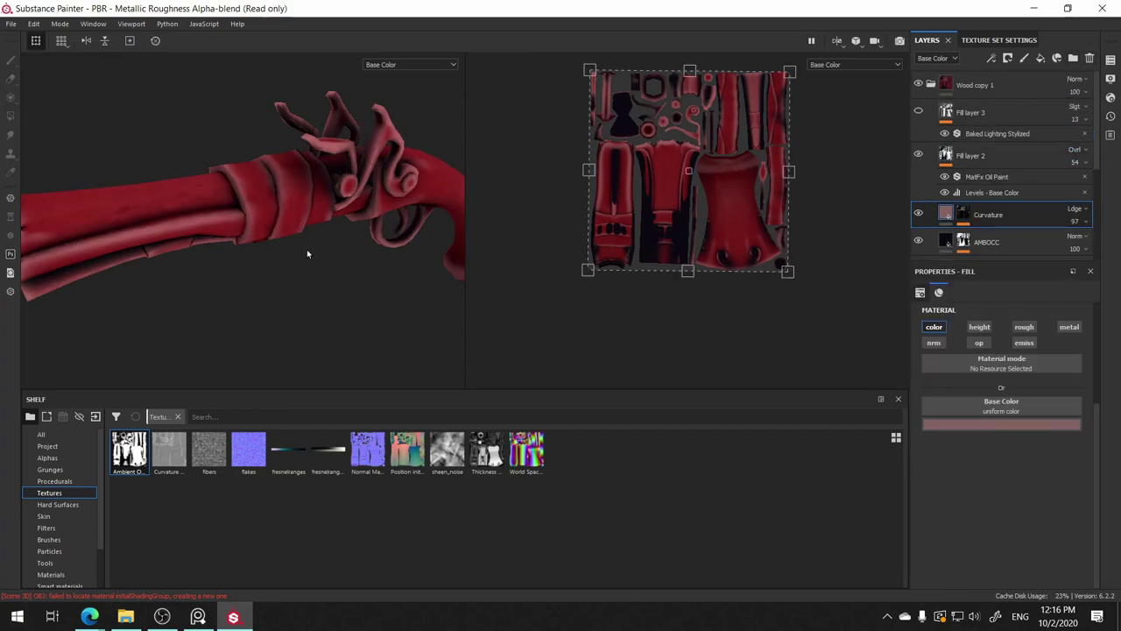
{"action": "left_click_drag", "start_coordinate": [306, 253], "coordinate": [393, 237], "text": "alt"}
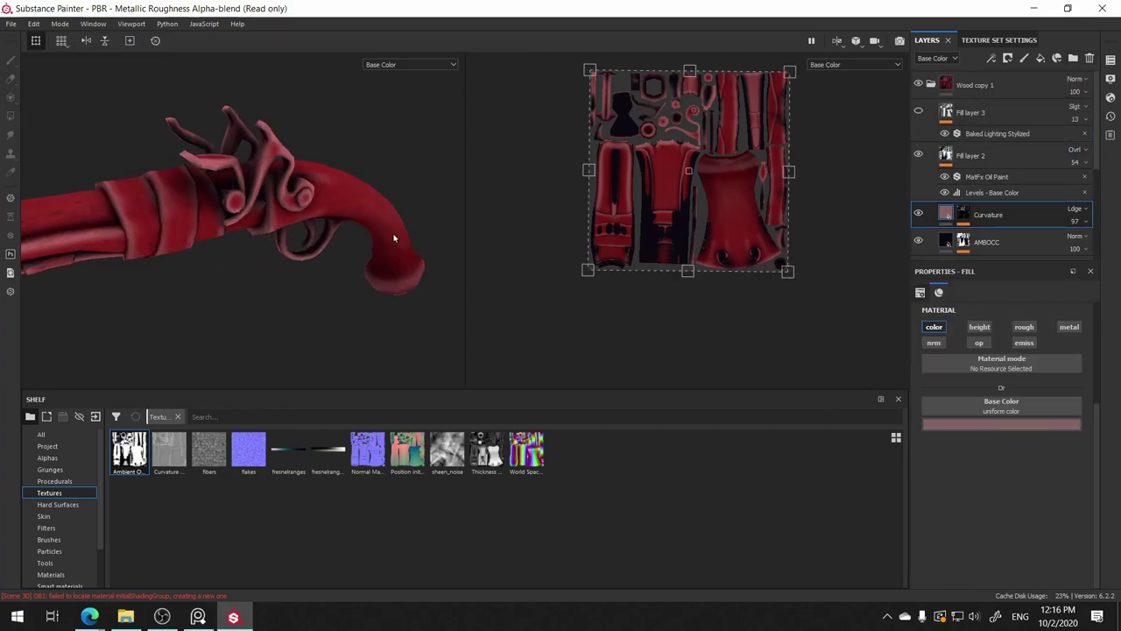
- Move Fill layer 2 down to sit just above Gradient
{"action": "left_click", "coordinate": [978, 162]}
{"action": "mouse_move", "coordinate": [205, 211]}
{"action": "left_mouse_down", "text": "alt"}
{"action": "mouse_move", "coordinate": [133, 224]}
{"action": "mouse_move", "coordinate": [233, 240]}
{"action": "mouse_move", "coordinate": [350, 238]}
{"action": "left_mouse_up", "text": "alt"}
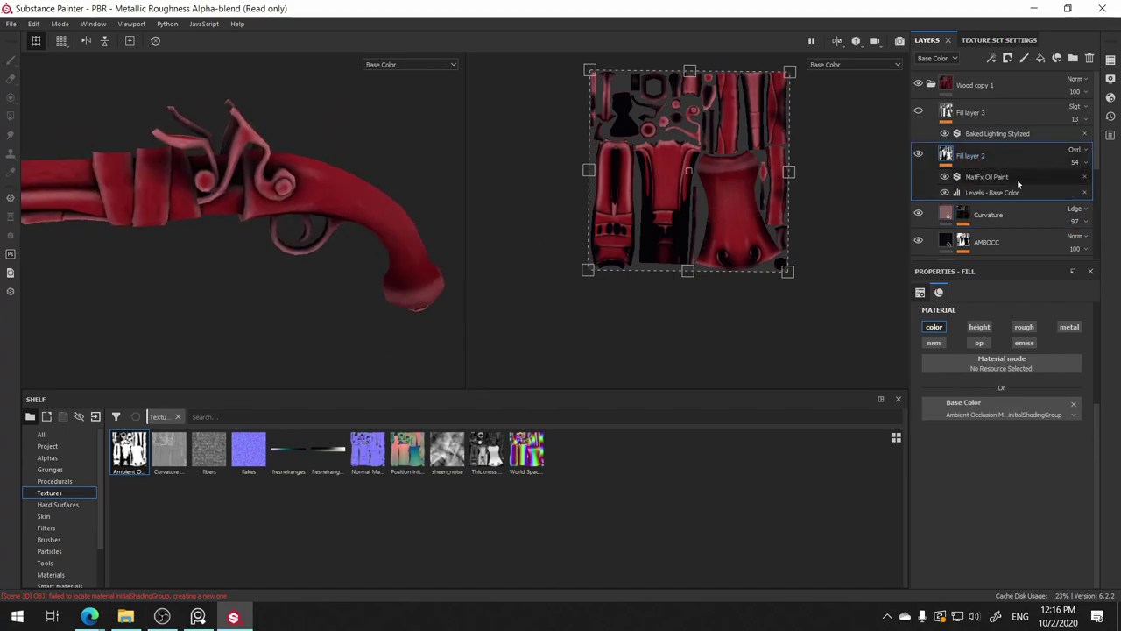
{"action": "scroll", "coordinate": [1012, 157], "scroll_direction": "down", "scroll_amount": 2}
{"action": "left_click_drag", "start_coordinate": [1008, 91], "coordinate": [1007, 194]}
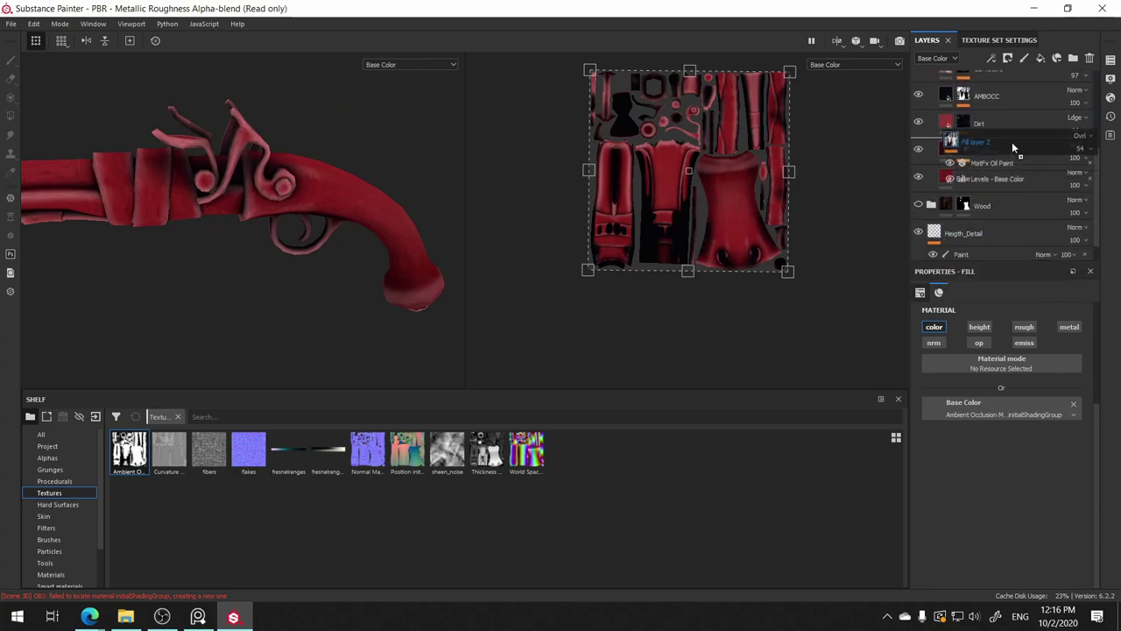
{"action": "left_click_drag", "start_coordinate": [1007, 195], "coordinate": [1012, 140]}
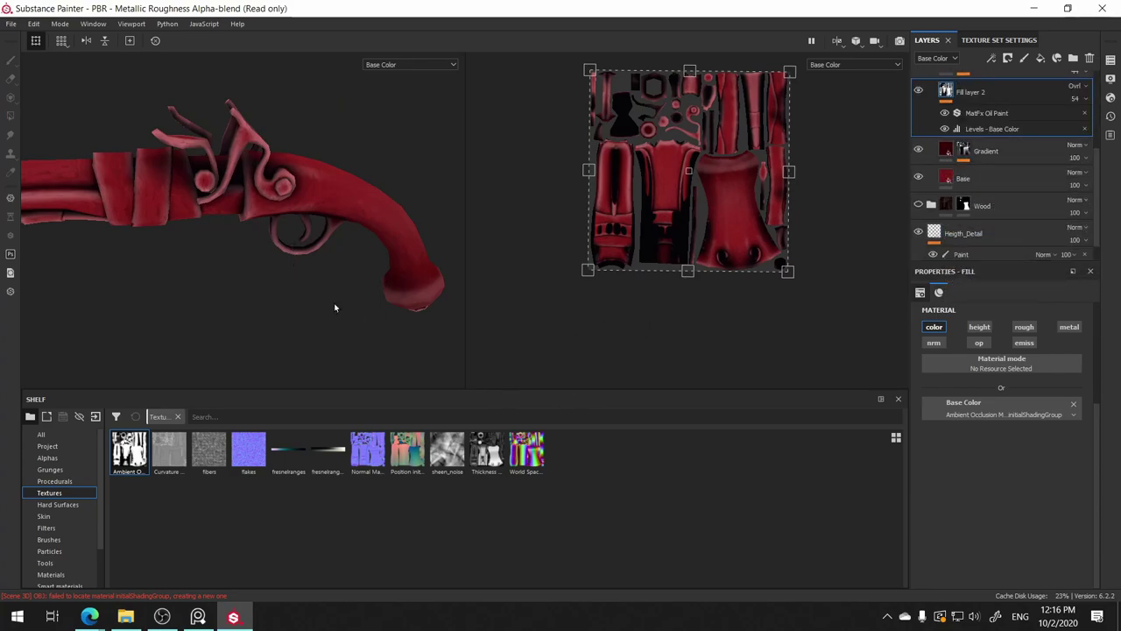
{"action": "mouse_move", "coordinate": [403, 326]}
{"action": "left_mouse_down", "text": "alt"}
{"action": "mouse_move", "coordinate": [412, 268]}
{"action": "mouse_move", "coordinate": [356, 238]}
{"action": "mouse_move", "coordinate": [333, 254]}
{"action": "mouse_move", "coordinate": [382, 265]}
{"action": "left_mouse_up", "text": "alt"}
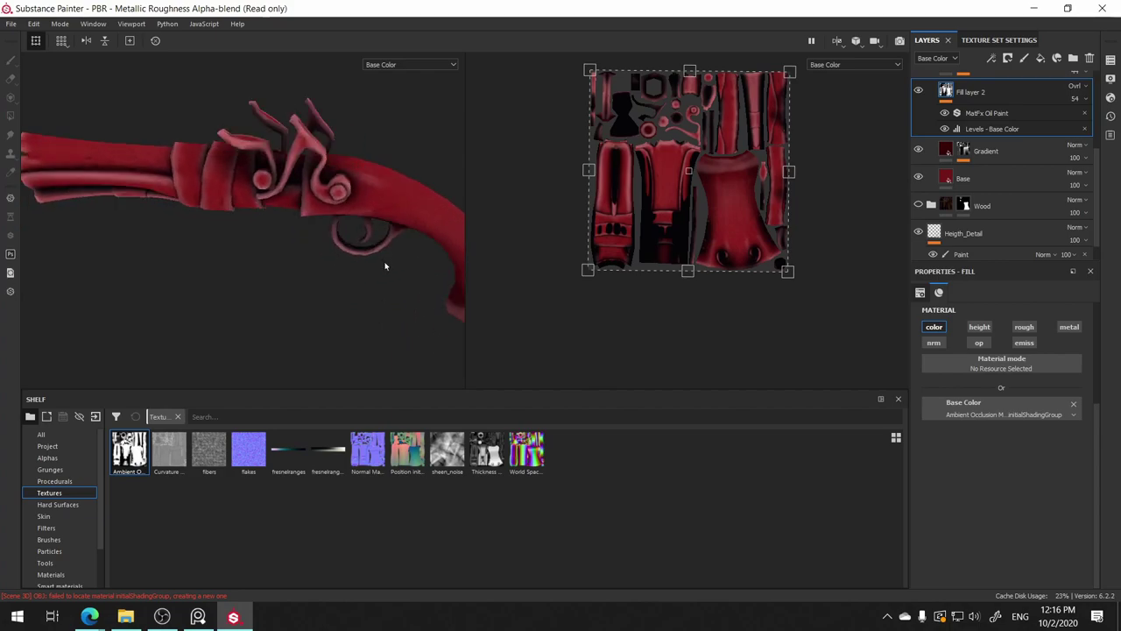
- Delete the oil-paint Fill layer 2 from the stack
{"action": "scroll", "coordinate": [1001, 128], "scroll_direction": "up", "scroll_amount": 3}
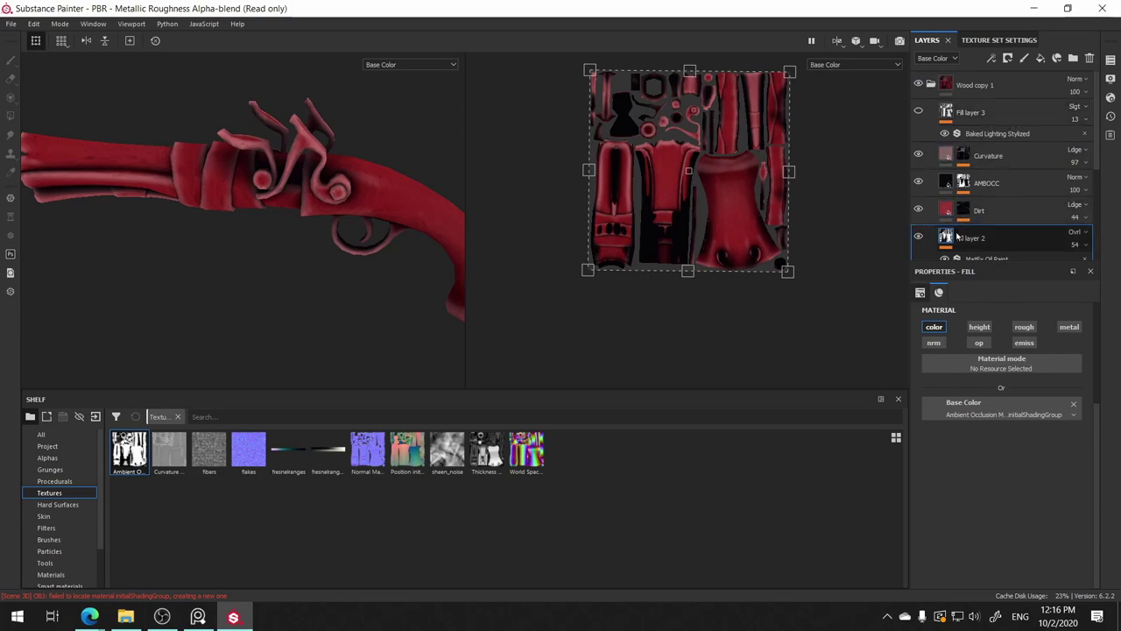
{"action": "scroll", "coordinate": [971, 239], "scroll_direction": "down", "scroll_amount": 1}
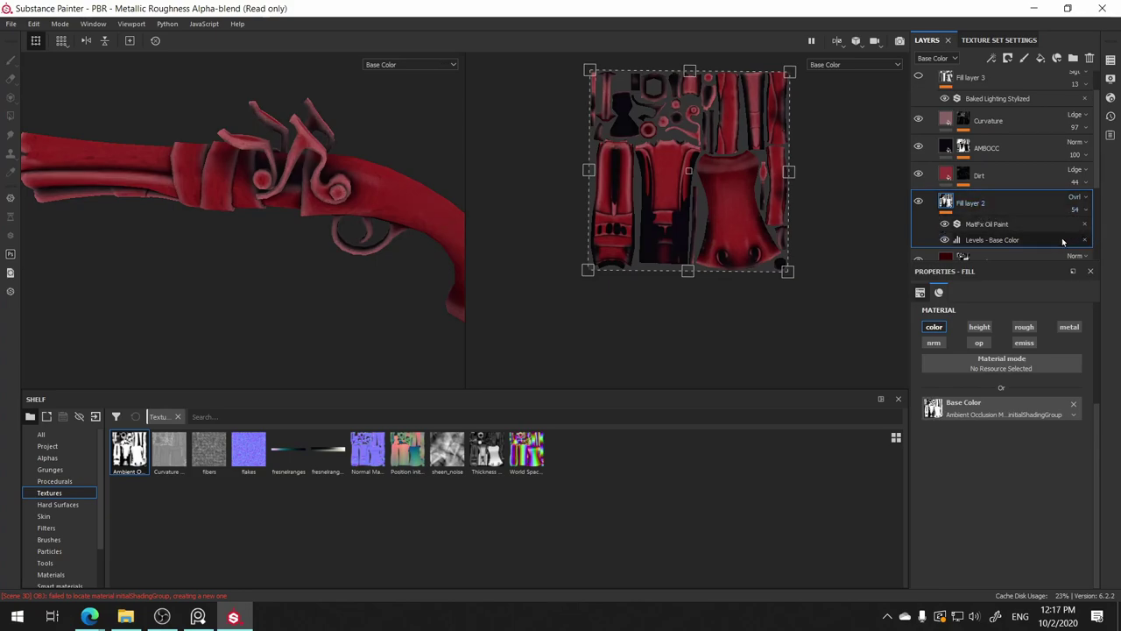
{"action": "left_click", "coordinate": [1090, 58]}
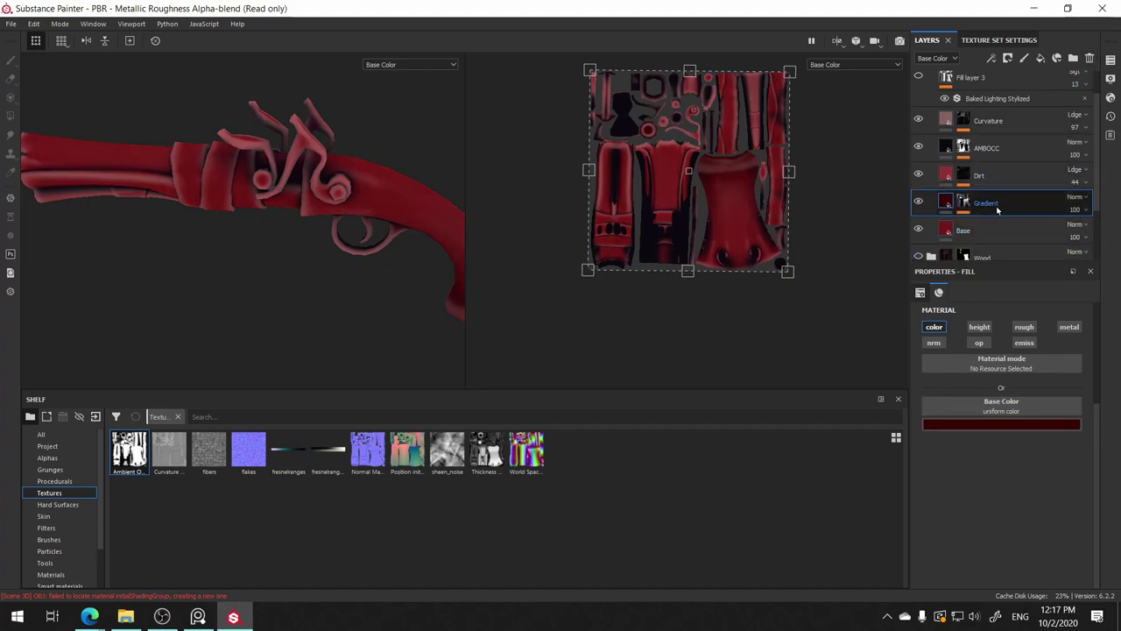
{"action": "scroll", "coordinate": [996, 210], "scroll_direction": "down", "scroll_amount": 2}
{"action": "scroll", "coordinate": [995, 210], "scroll_direction": "up", "scroll_amount": 3}
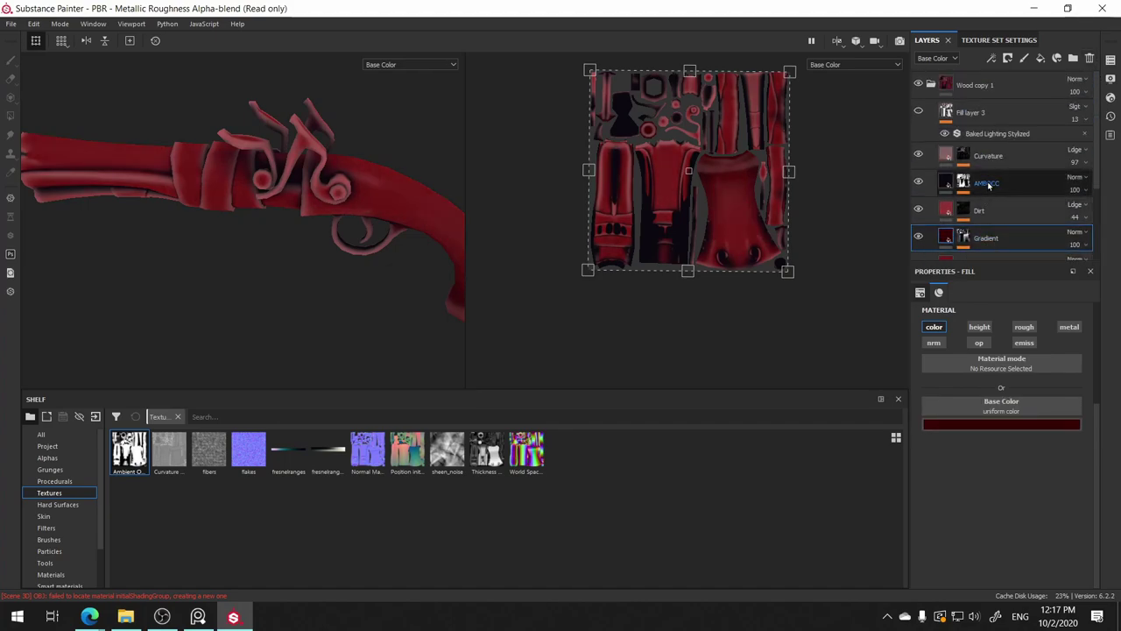
- Duplicate the AMBOCC layer to create AMBOCC copy 1
{"action": "left_click", "coordinate": [988, 185]}
{"action": "right_click", "coordinate": [990, 184]}
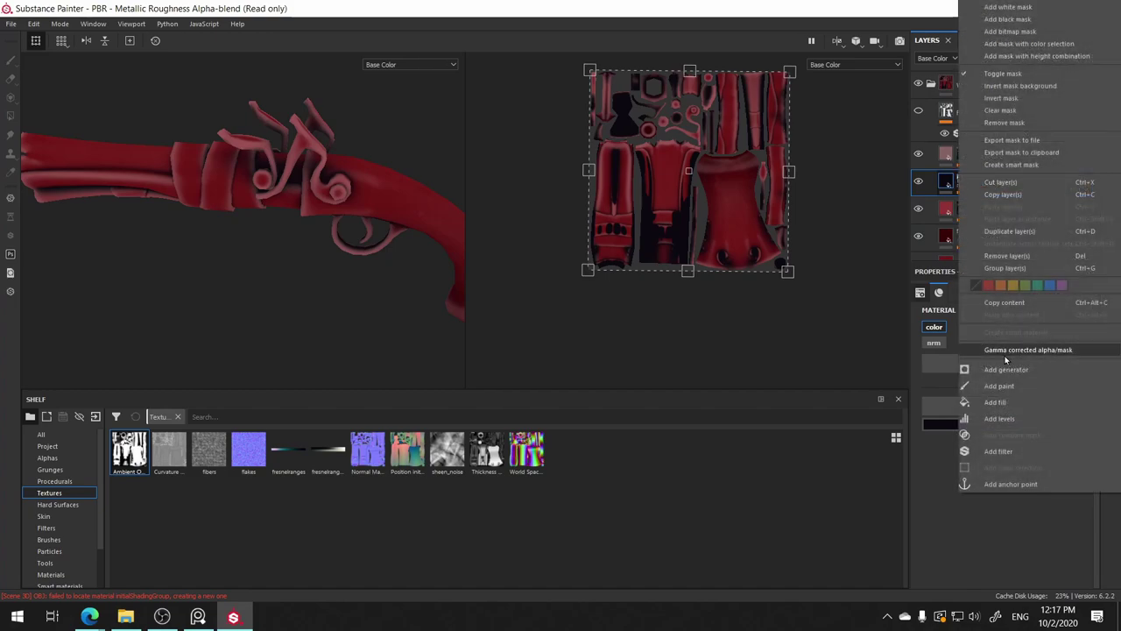
{"action": "left_click", "coordinate": [1023, 232]}
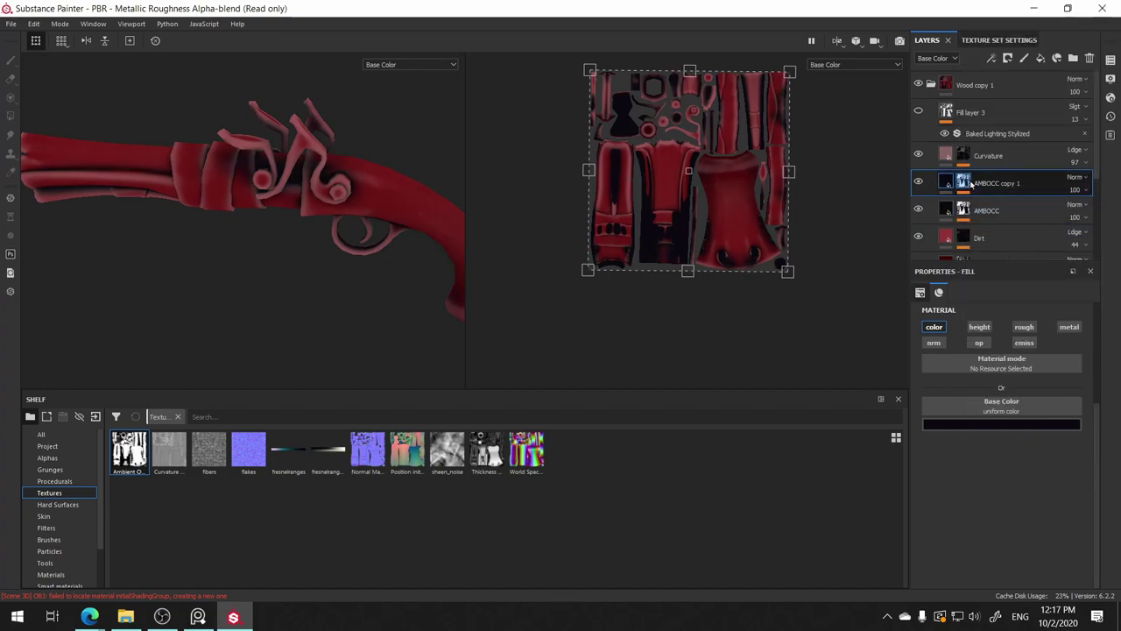
- In AMBOCC copy 1, add an empty filter effect above its Levels effect
{"action": "left_click", "coordinate": [967, 182]}
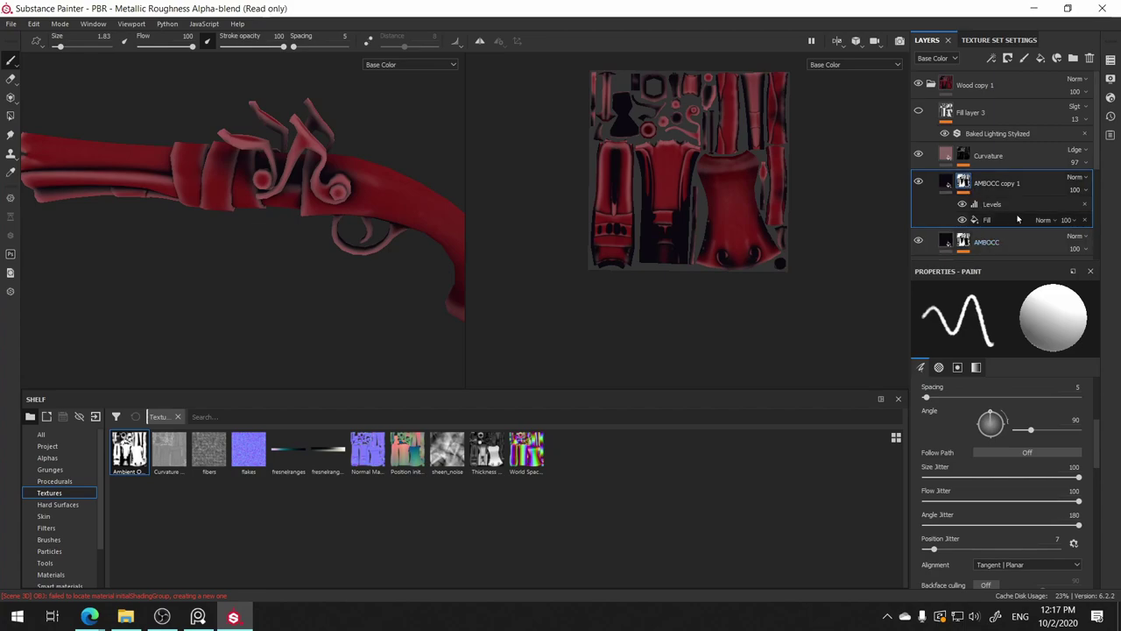
{"action": "left_click", "coordinate": [1007, 205]}
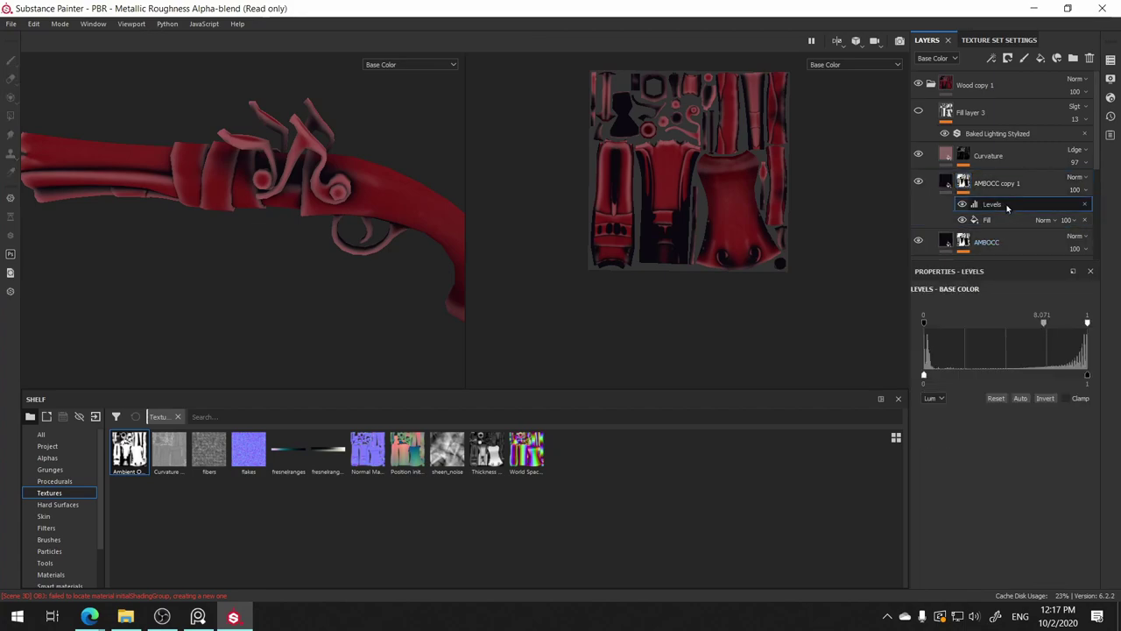
{"action": "right_click", "coordinate": [1010, 209]}
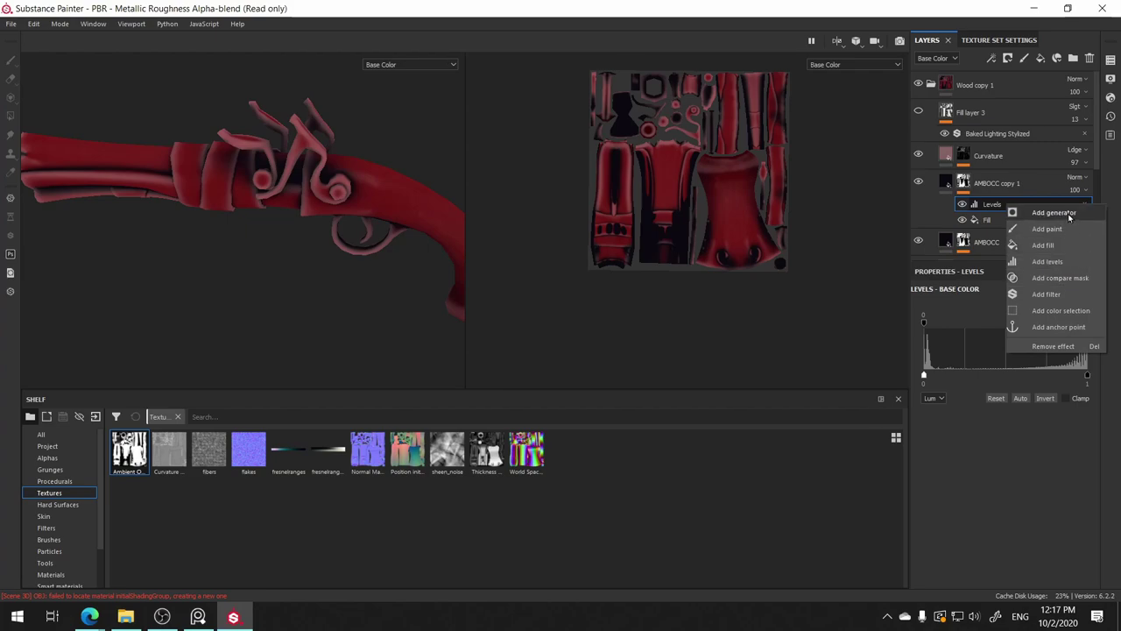
{"action": "left_click", "coordinate": [1064, 294]}
{"action": "left_click", "coordinate": [1014, 317]}
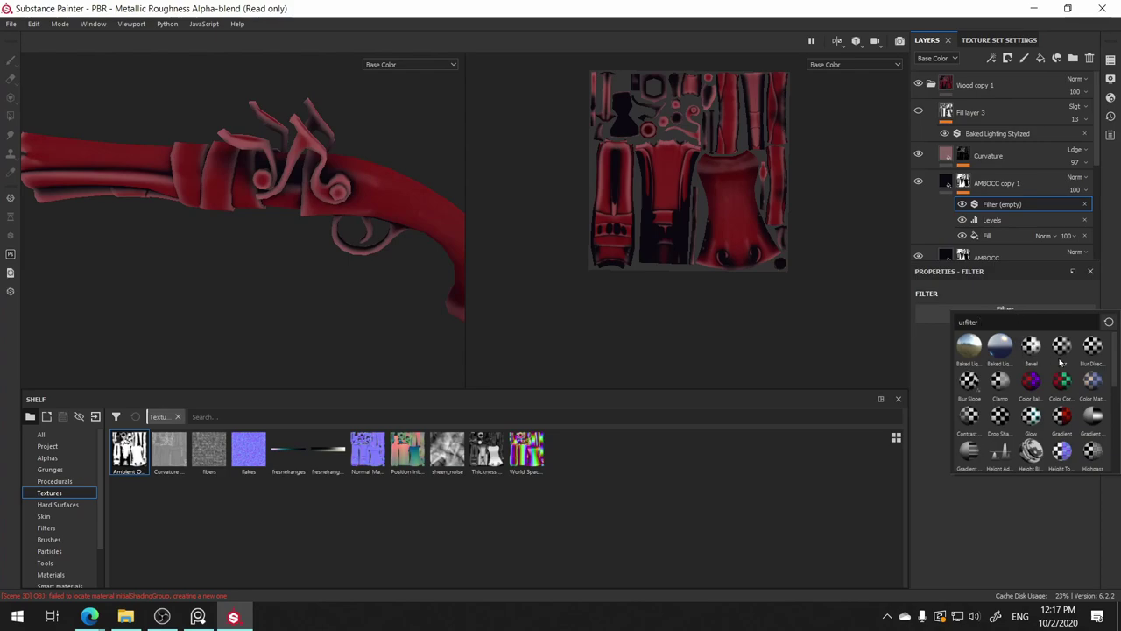
- Search the filter list for 'oil' and try applying the MatFx Oil filter
{"action": "type", "text": " ok"}
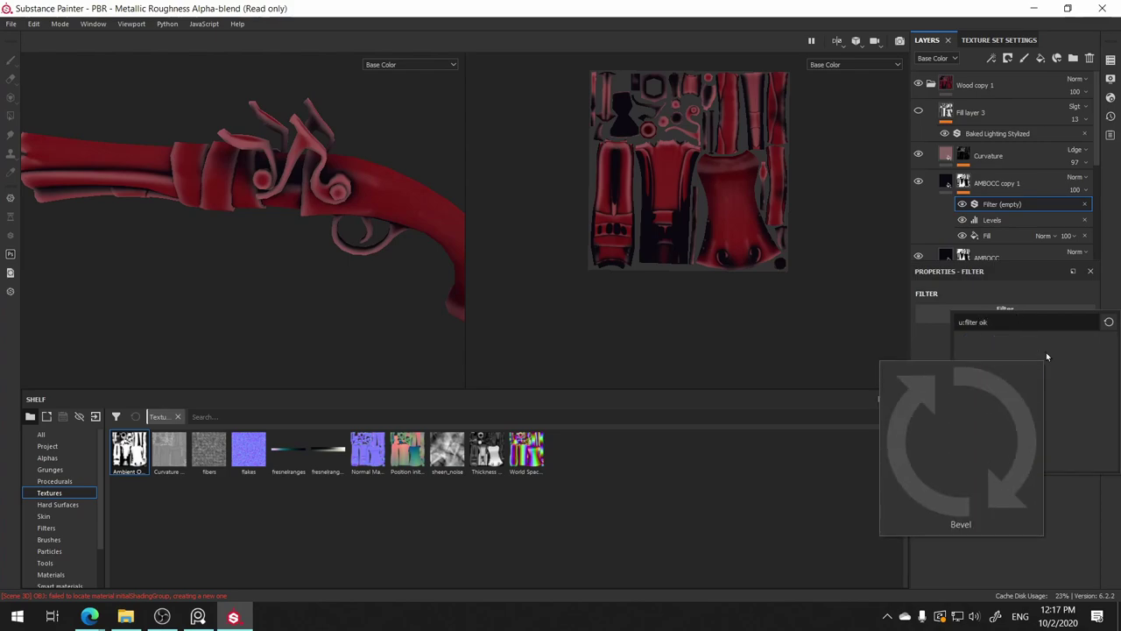
{"action": "key", "text": "BackSpace"}
{"action": "type", "text": "l"}
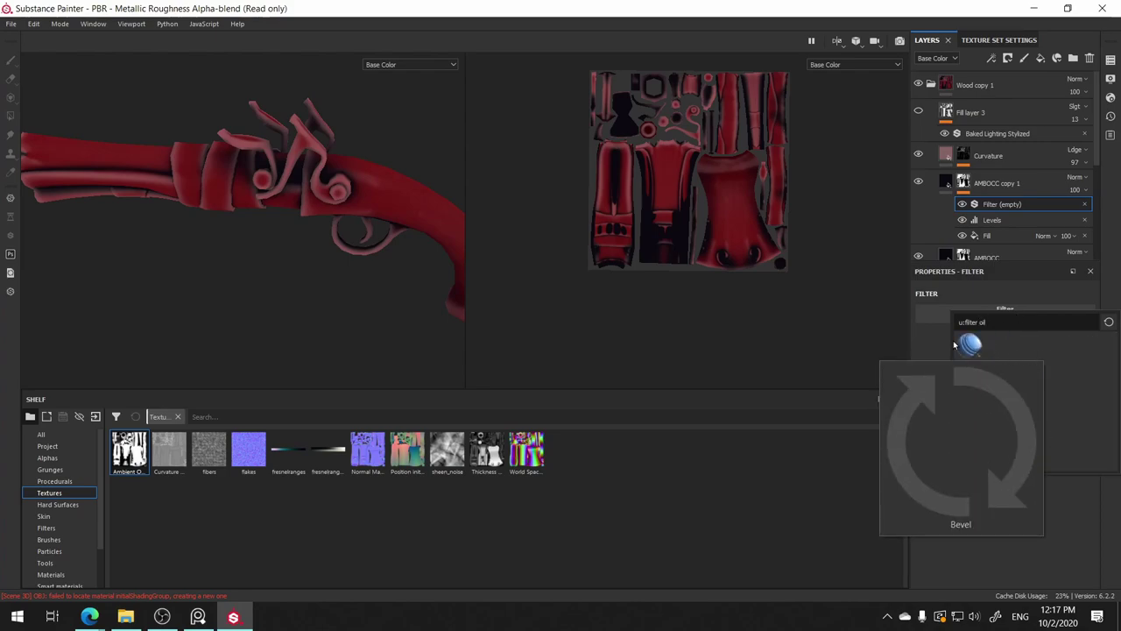
{"action": "left_click", "coordinate": [967, 344]}
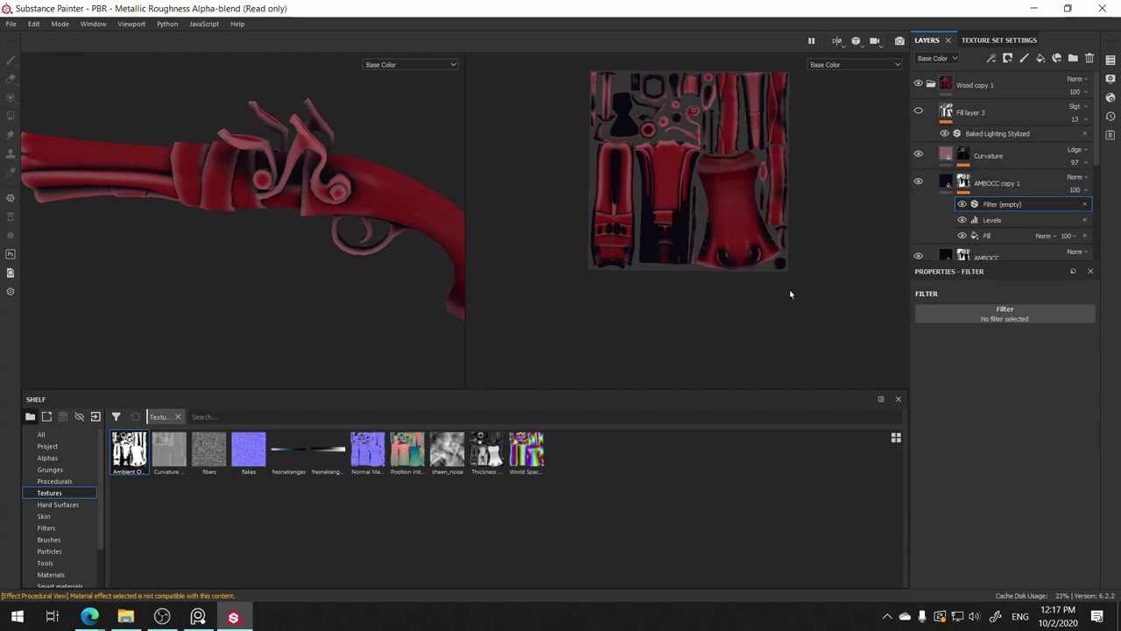
{"action": "left_click", "coordinate": [1007, 315]}
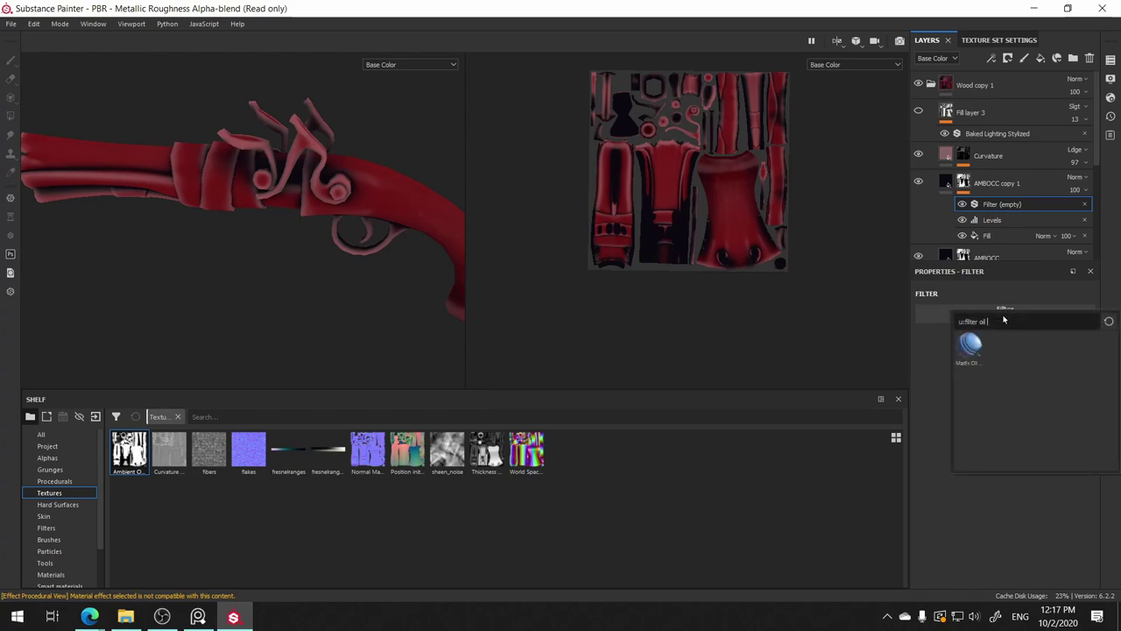
{"action": "left_click", "coordinate": [974, 344]}
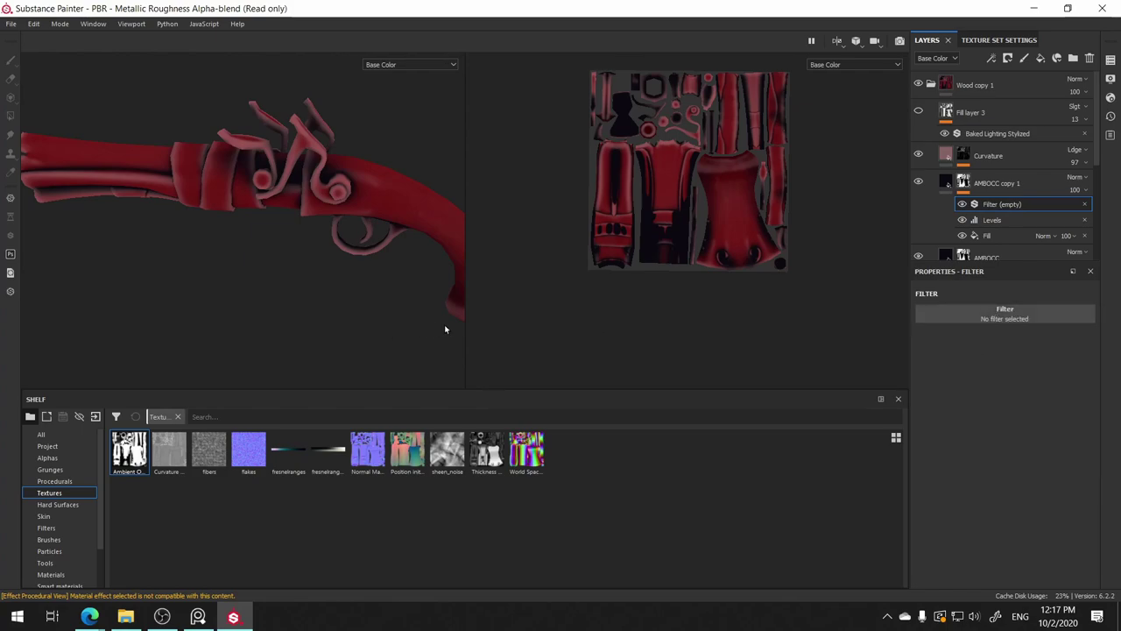
{"action": "mouse_move", "coordinate": [399, 305]}
{"action": "left_mouse_down", "text": "alt"}
{"action": "mouse_move", "coordinate": [408, 312]}
{"action": "mouse_move", "coordinate": [412, 298]}
{"action": "left_mouse_up", "text": "alt"}
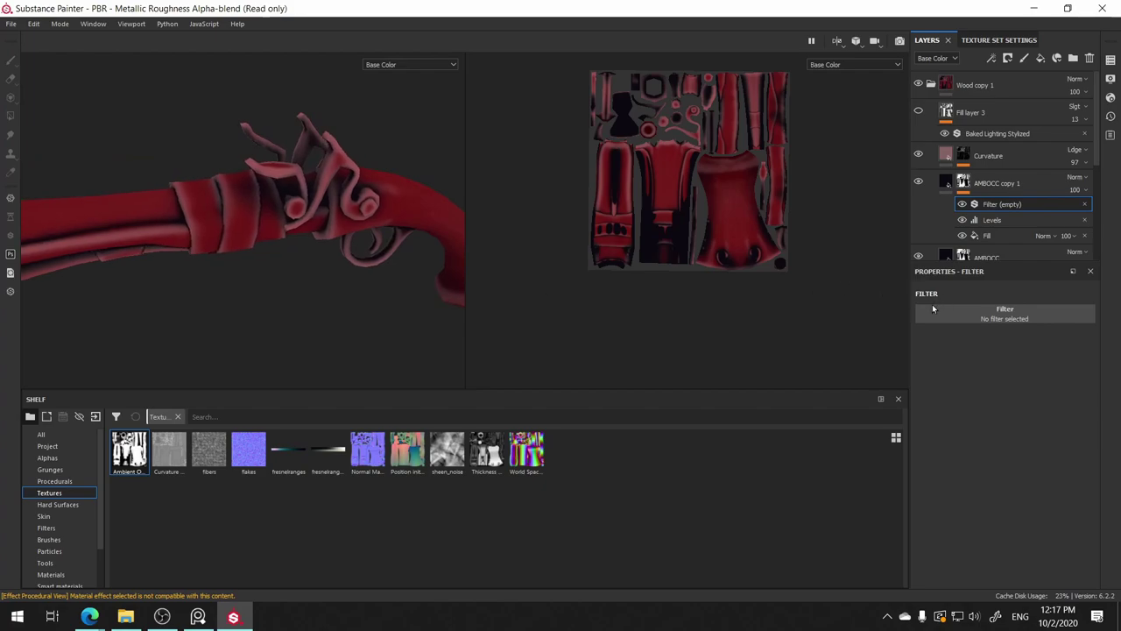
- Clear the search, retype 'oil', and choose the MatFx Oil filter again
{"action": "left_click", "coordinate": [998, 311]}
{"action": "left_click", "coordinate": [981, 315]}
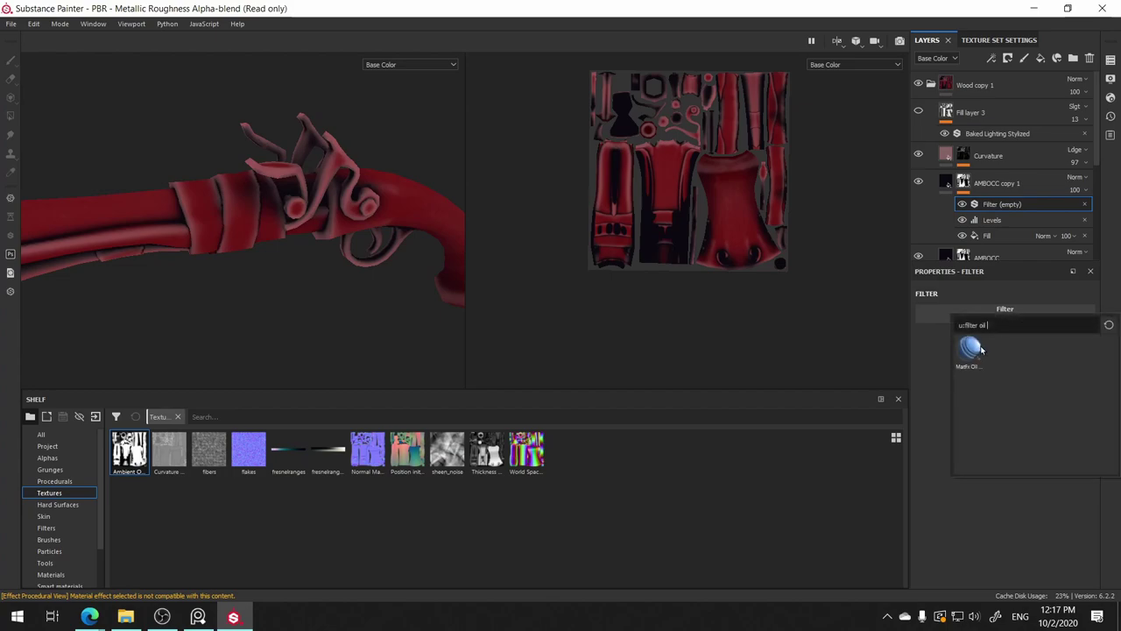
{"action": "left_click", "coordinate": [970, 346]}
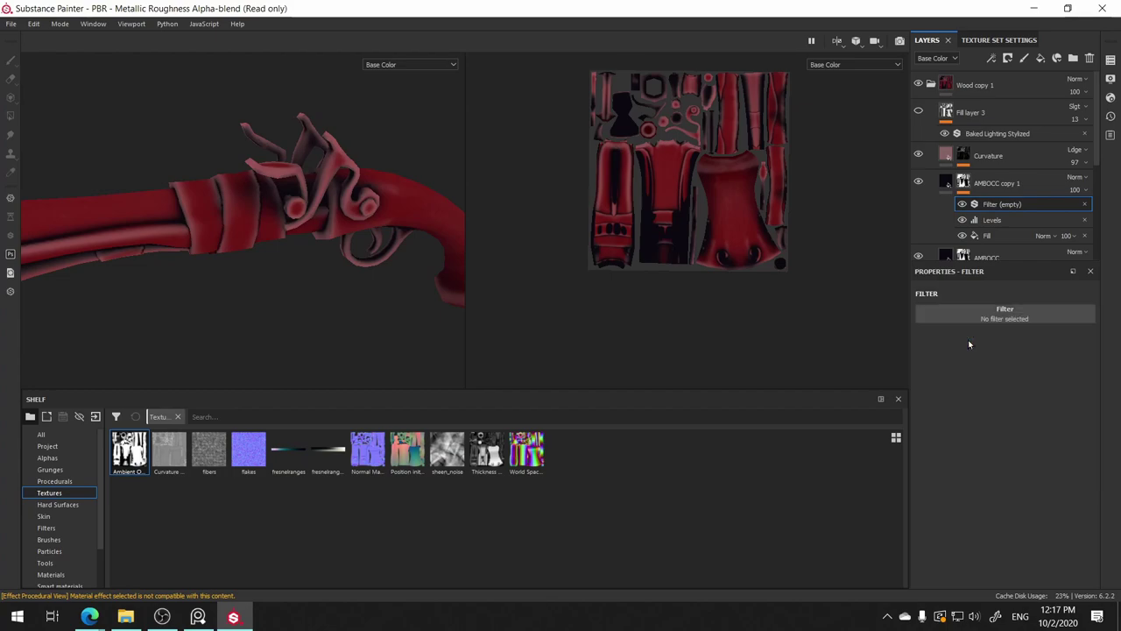
{"action": "left_click", "coordinate": [994, 309]}
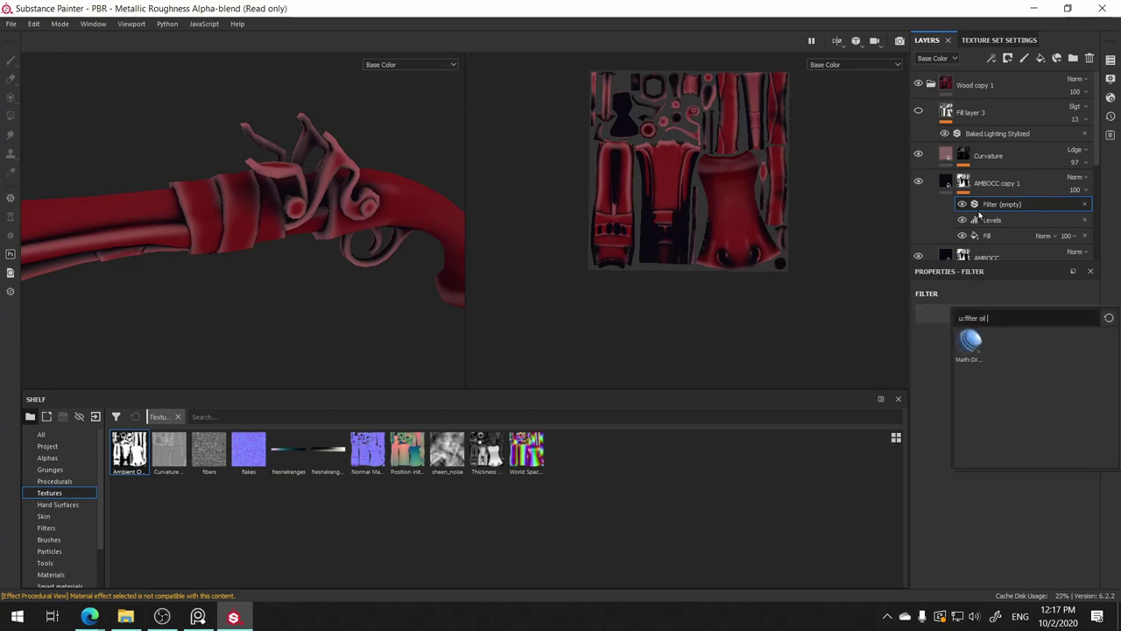
{"action": "left_click", "coordinate": [1108, 319]}
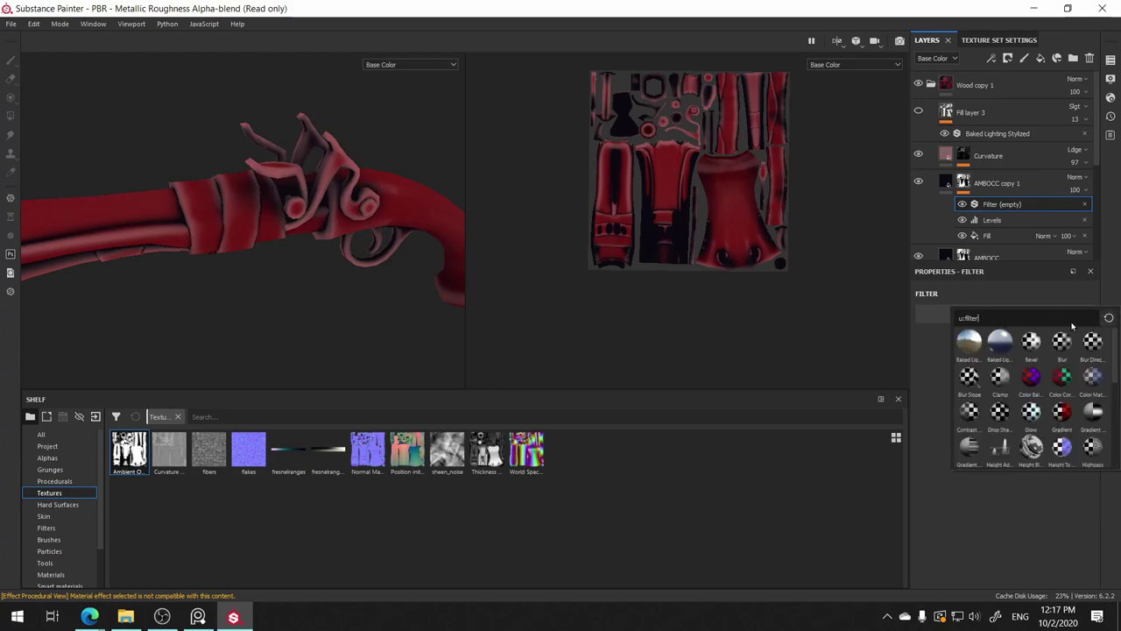
{"action": "type", "text": "oil"}
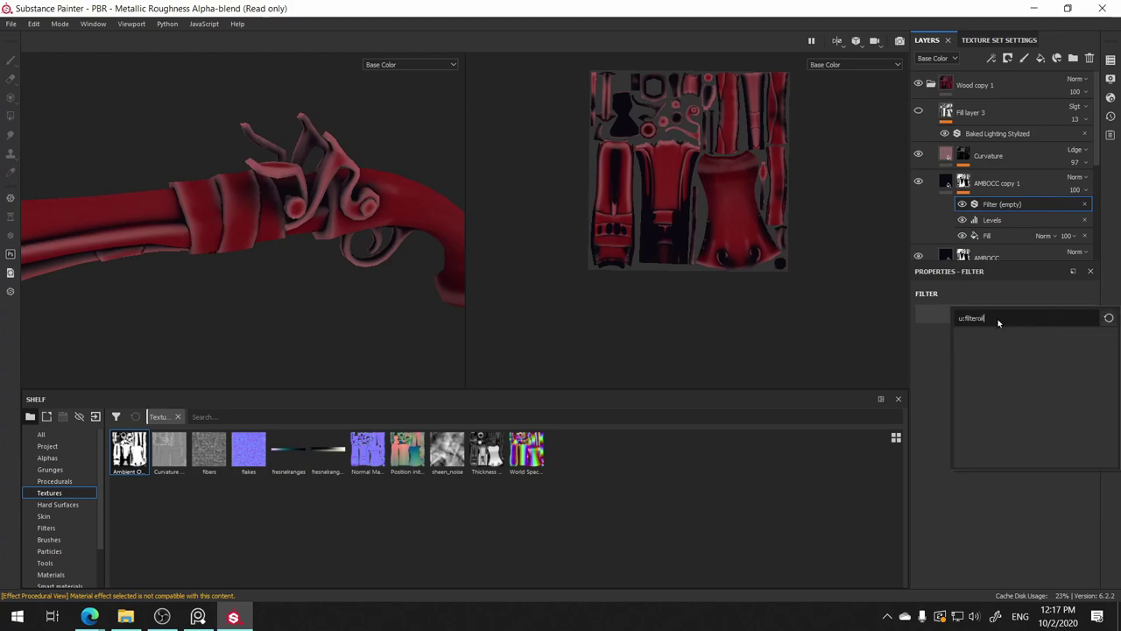
{"action": "key", "text": "BackSpace"}
{"action": "key", "text": "BackSpace"}
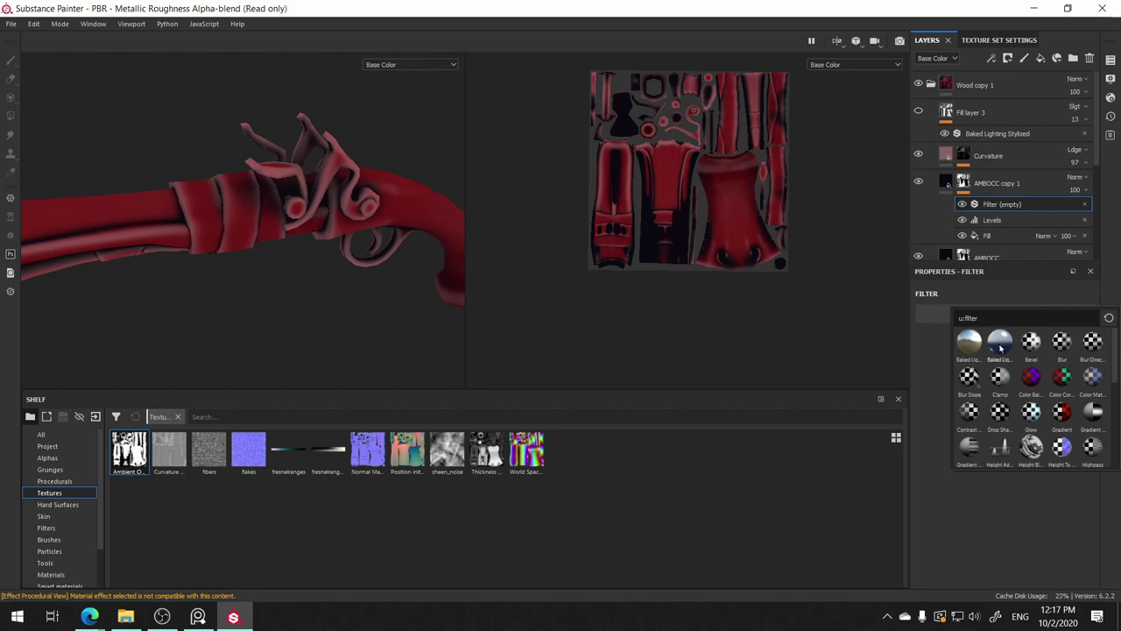
{"action": "type", "text": " oil"}
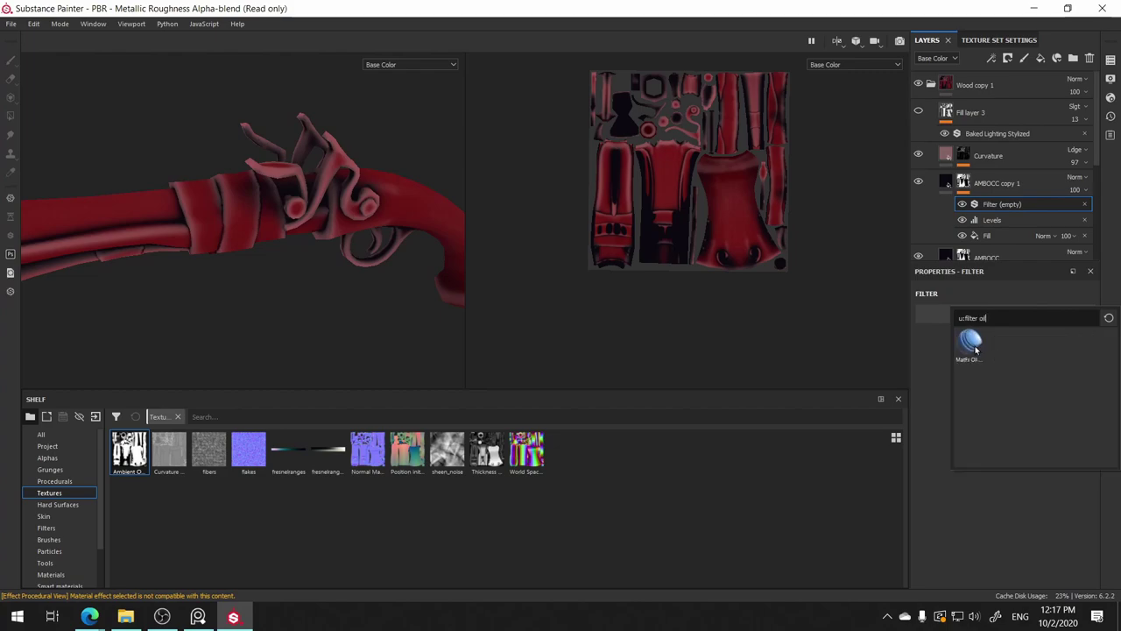
{"action": "left_click", "coordinate": [975, 350]}
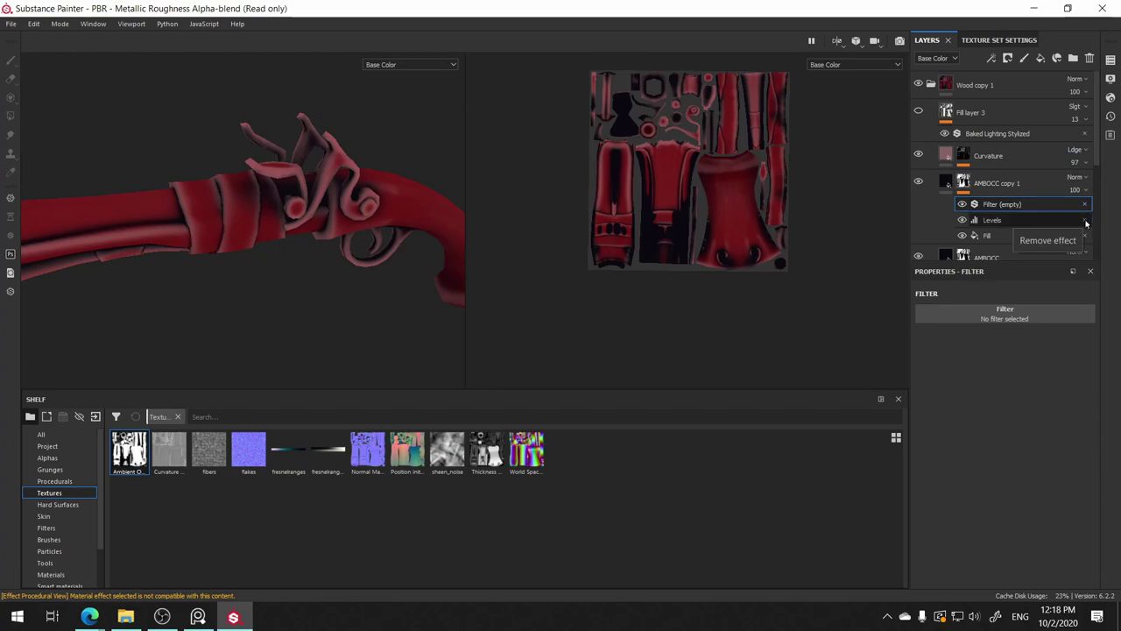
- Undo back to before the AMBOCC duplicate and set baked-lighting Fill layer 3 to opacity 49
{"action": "left_click", "coordinate": [1086, 223]}
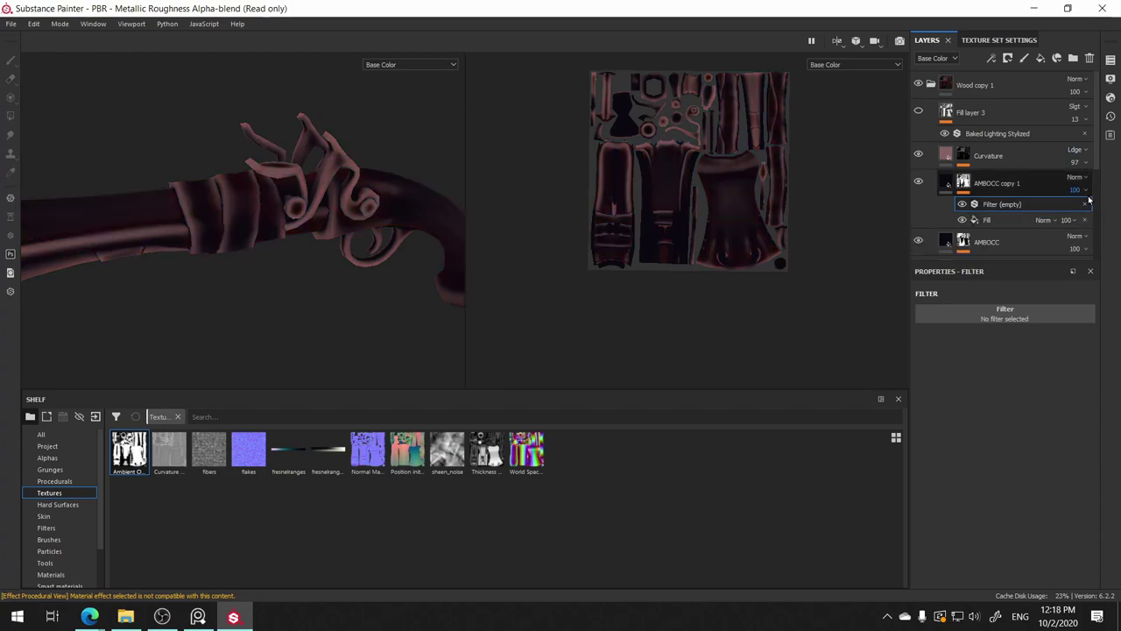
{"action": "key", "text": "ctrl+z"}
{"action": "key", "text": "ctrl+z"}
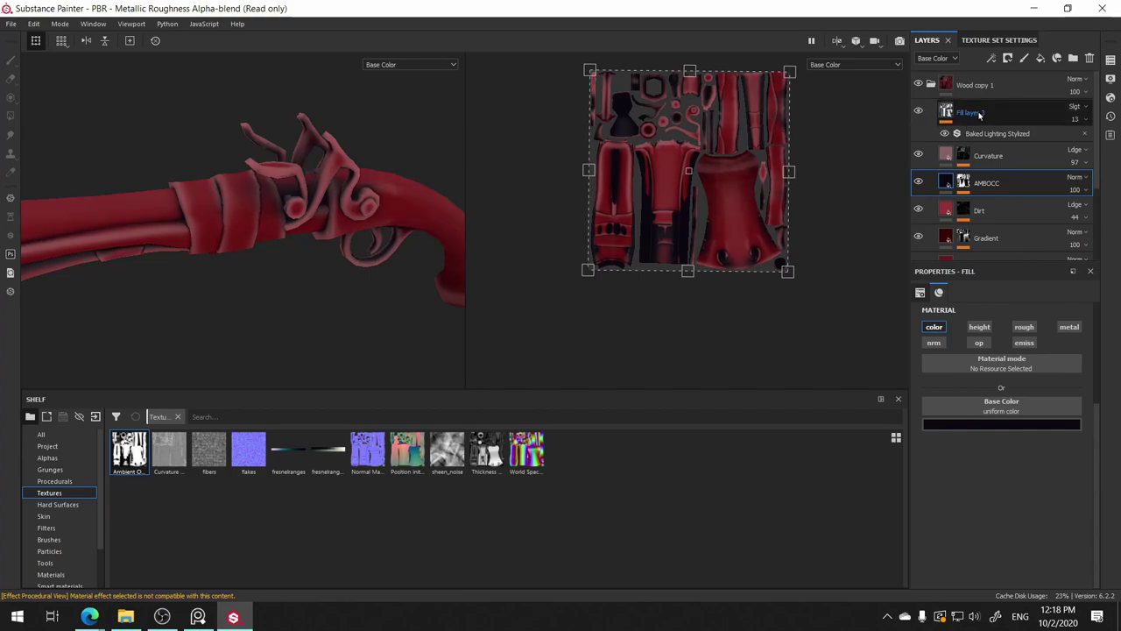
{"action": "left_click", "coordinate": [974, 114]}
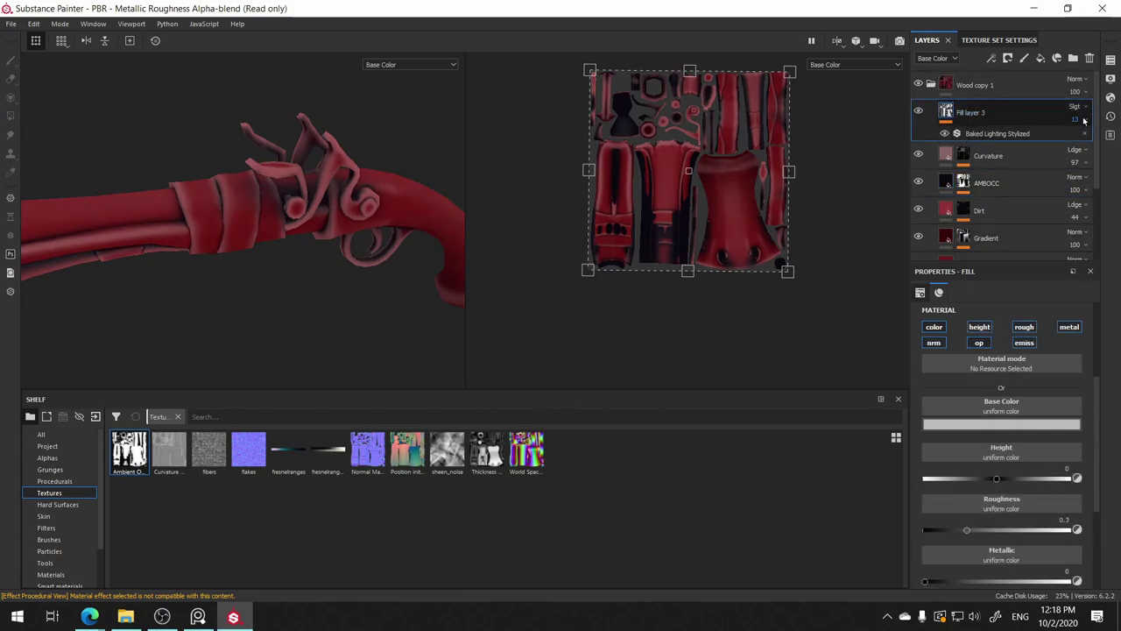
{"action": "left_click_drag", "start_coordinate": [1083, 120], "coordinate": [1091, 140]}
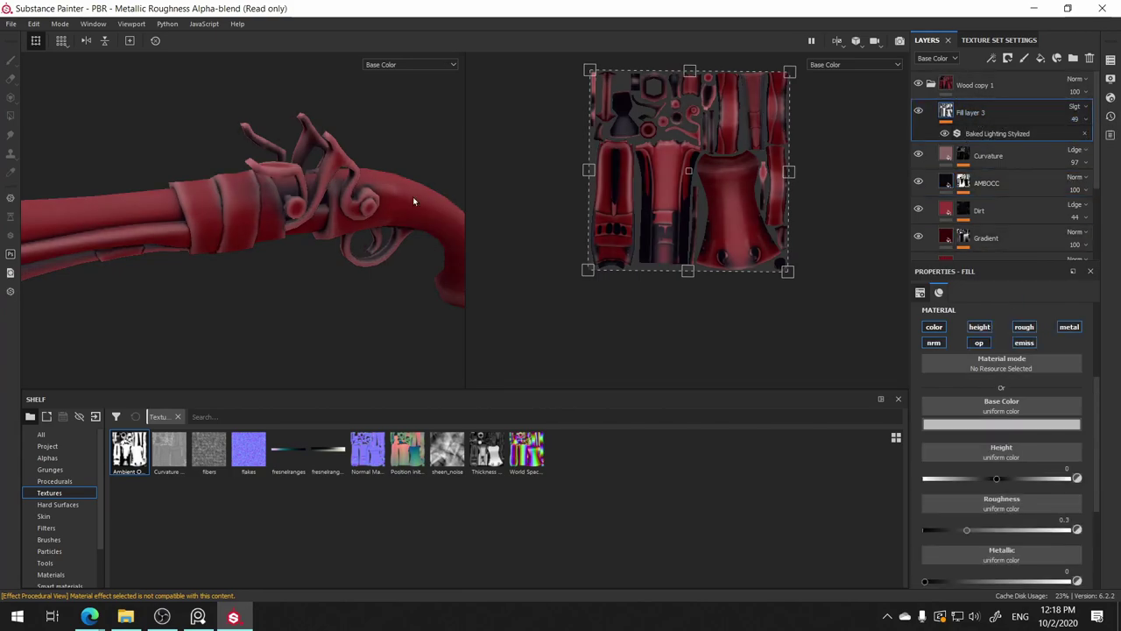
{"action": "mouse_move", "coordinate": [412, 196]}
{"action": "left_mouse_down", "text": "alt"}
{"action": "mouse_move", "coordinate": [194, 156]}
{"action": "mouse_move", "coordinate": [283, 192]}
{"action": "left_mouse_up", "text": "alt"}
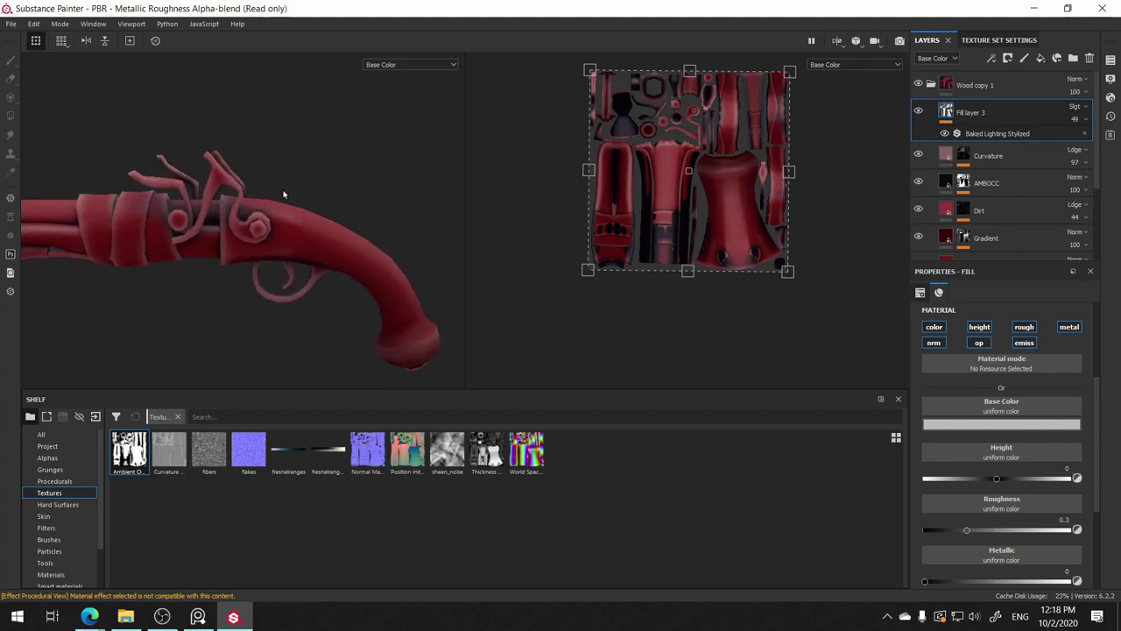
- Begin renaming the Wood copy 1 folder to Stylise
{"action": "left_click", "coordinate": [930, 85]}
{"action": "double_click", "coordinate": [986, 88]}
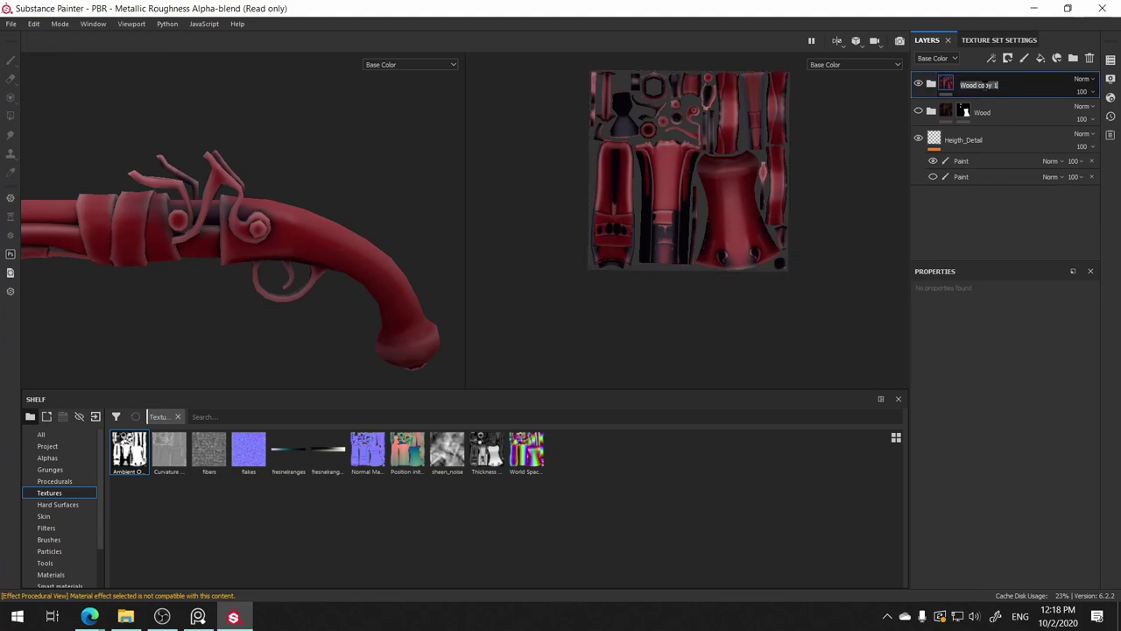
{"action": "type", "text": "se MatFX"}
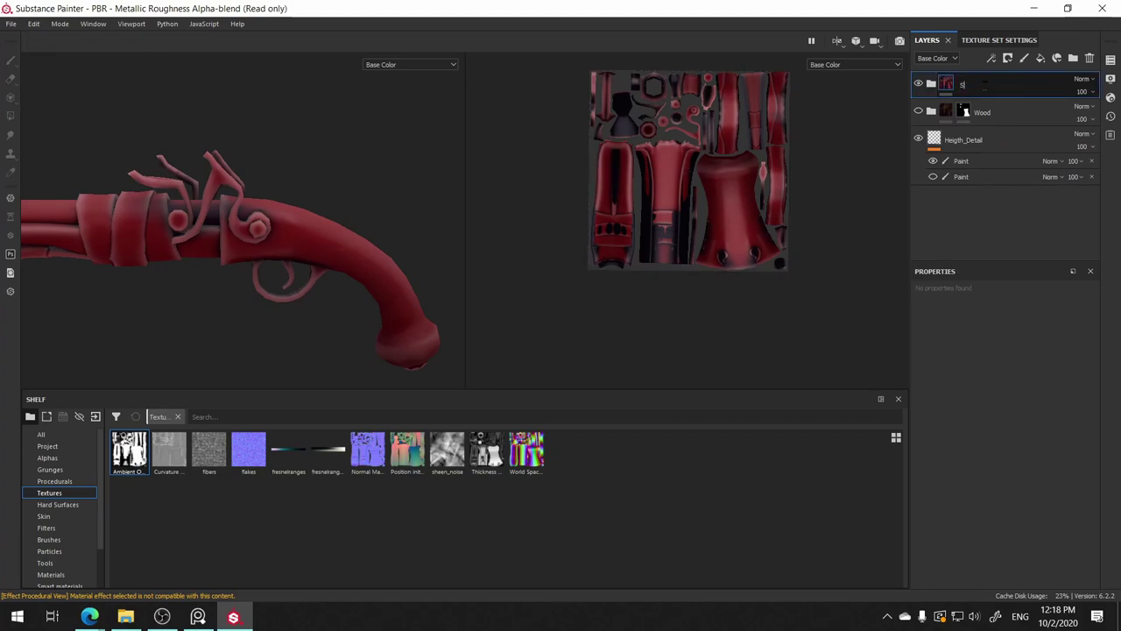
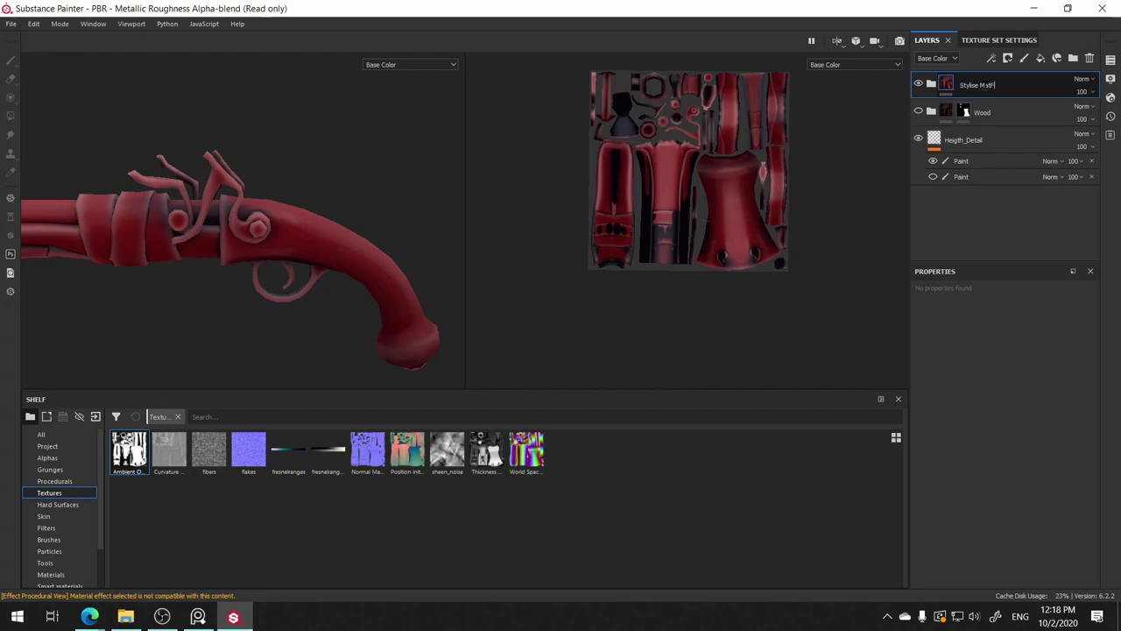
- Finish naming the red layer Stylise MatFX and save it as a smart material
{"action": "type", "text": "FX"}
{"action": "key", "text": "Return"}
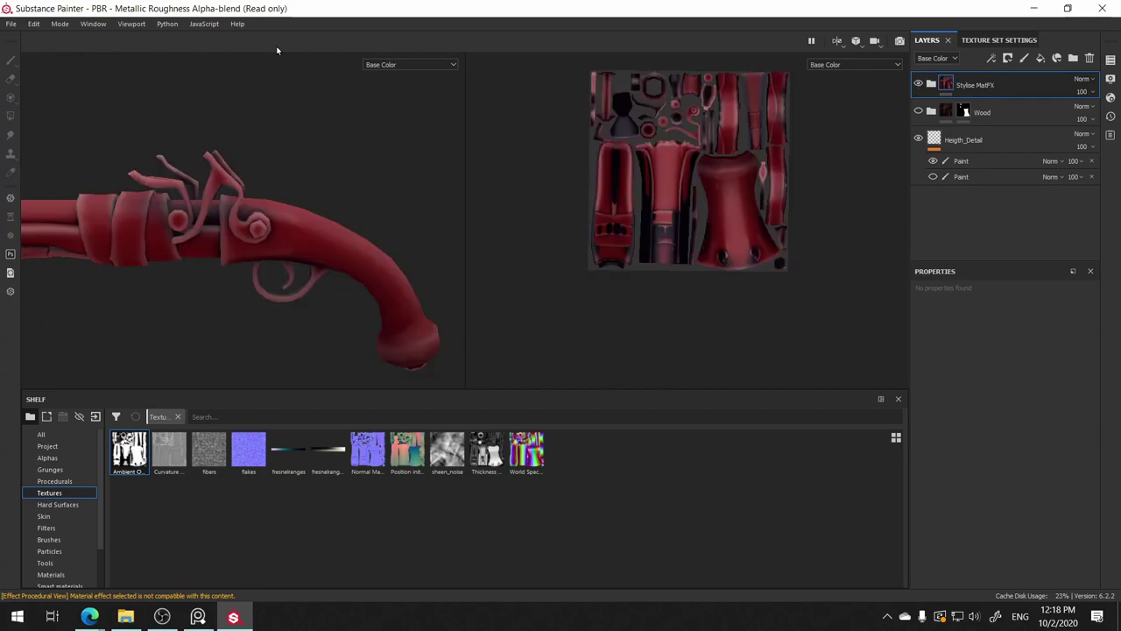
{"action": "left_click_drag", "start_coordinate": [235, 174], "coordinate": [430, 118], "text": "alt"}
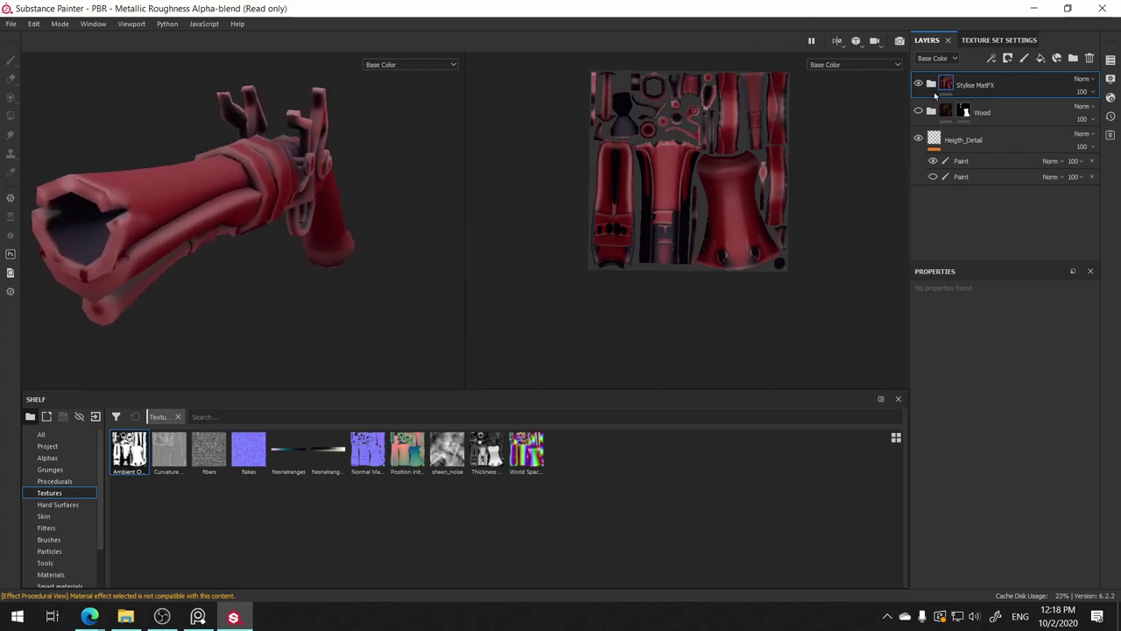
{"action": "right_click", "coordinate": [983, 87]}
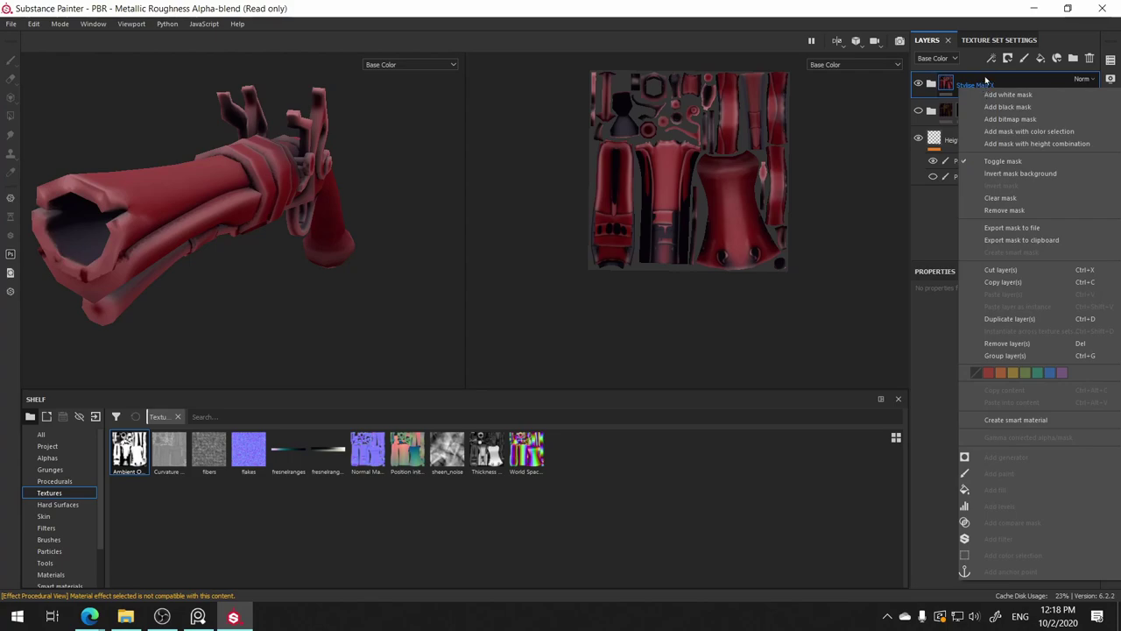
{"action": "left_click", "coordinate": [1016, 421]}
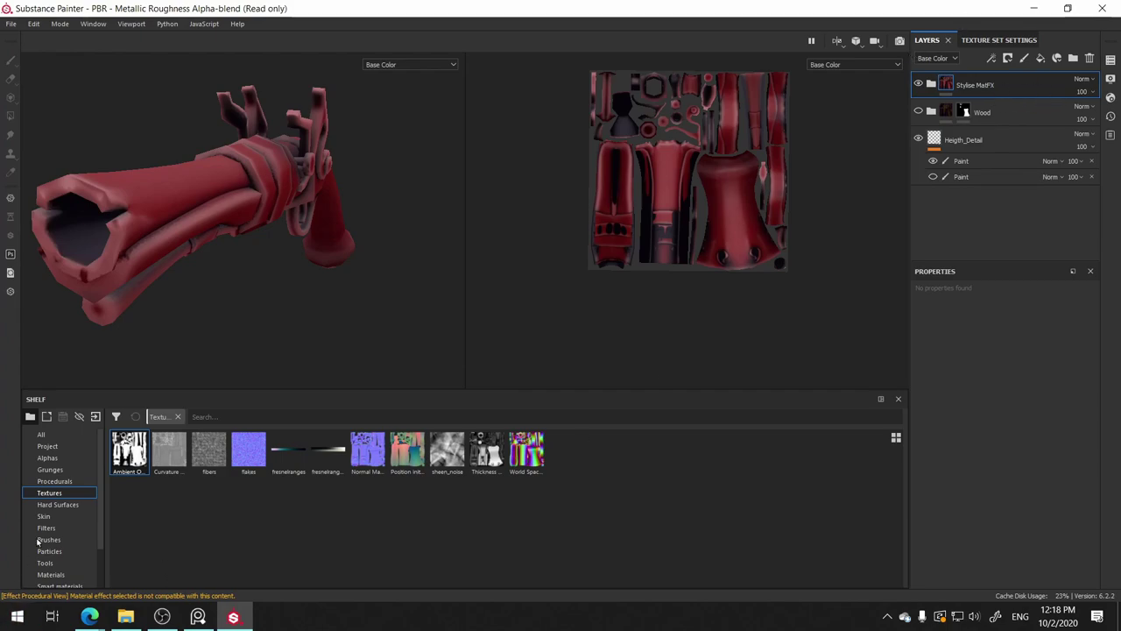
{"action": "left_click", "coordinate": [60, 584]}
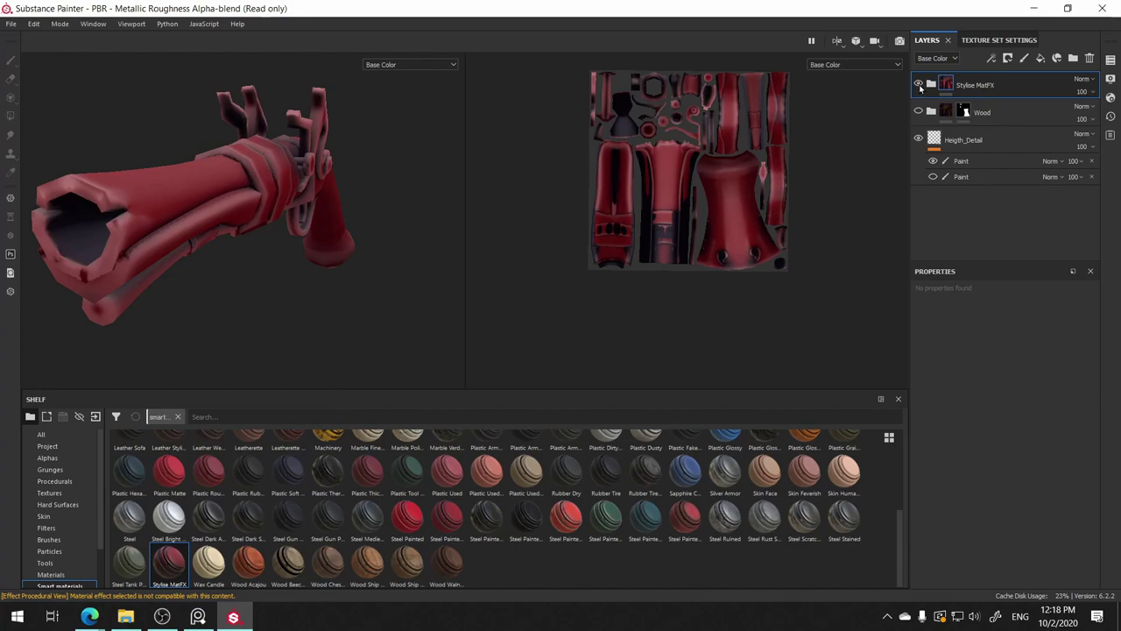
- Hide Stylise MatFX, show Wood, and apply the Stylise MatFX smart material to the pistol as a new top layer
{"action": "left_click", "coordinate": [918, 84]}
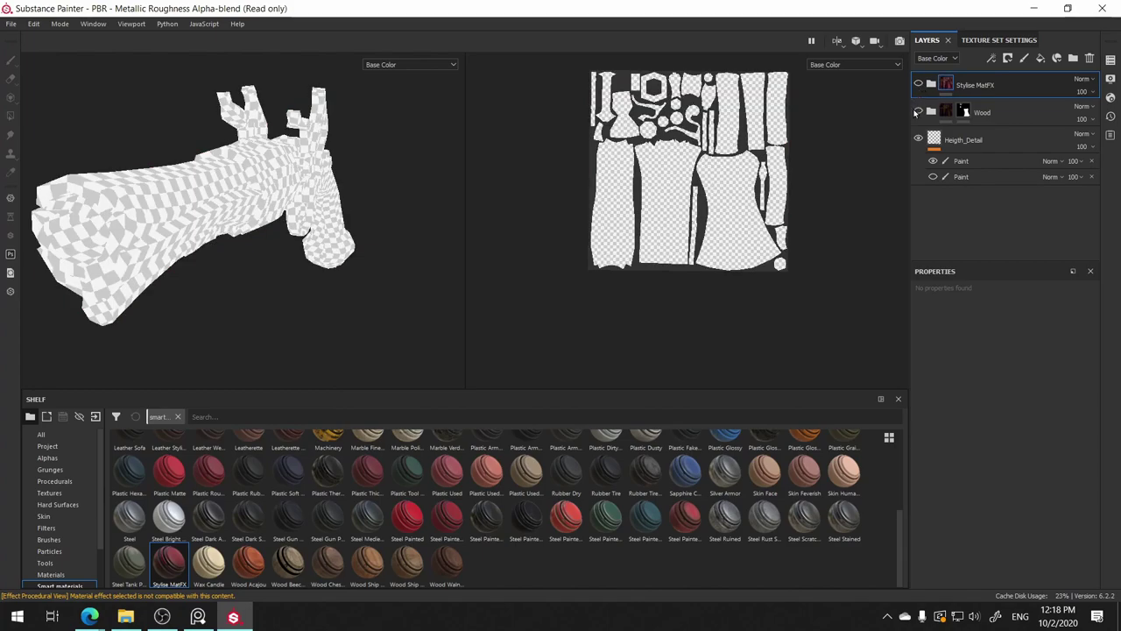
{"action": "left_click", "coordinate": [918, 112]}
{"action": "mouse_move", "coordinate": [307, 193]}
{"action": "left_mouse_down", "text": "alt"}
{"action": "mouse_move", "coordinate": [282, 233]}
{"action": "mouse_move", "coordinate": [373, 248]}
{"action": "mouse_move", "coordinate": [243, 237]}
{"action": "left_mouse_up", "text": "alt"}
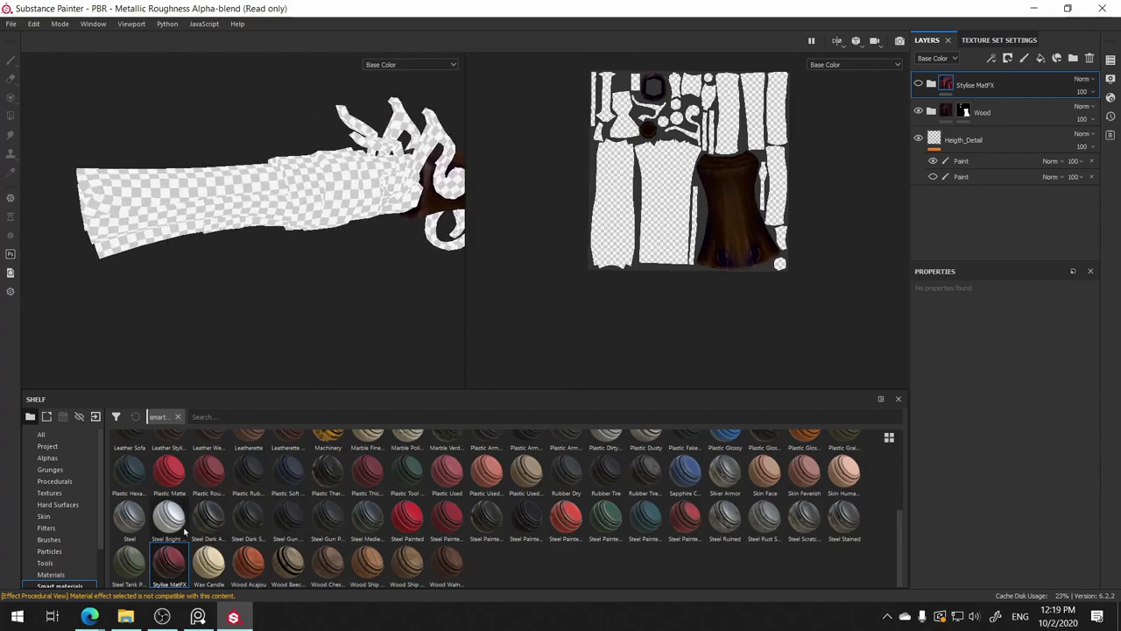
{"action": "left_click_drag", "start_coordinate": [169, 560], "coordinate": [241, 177]}
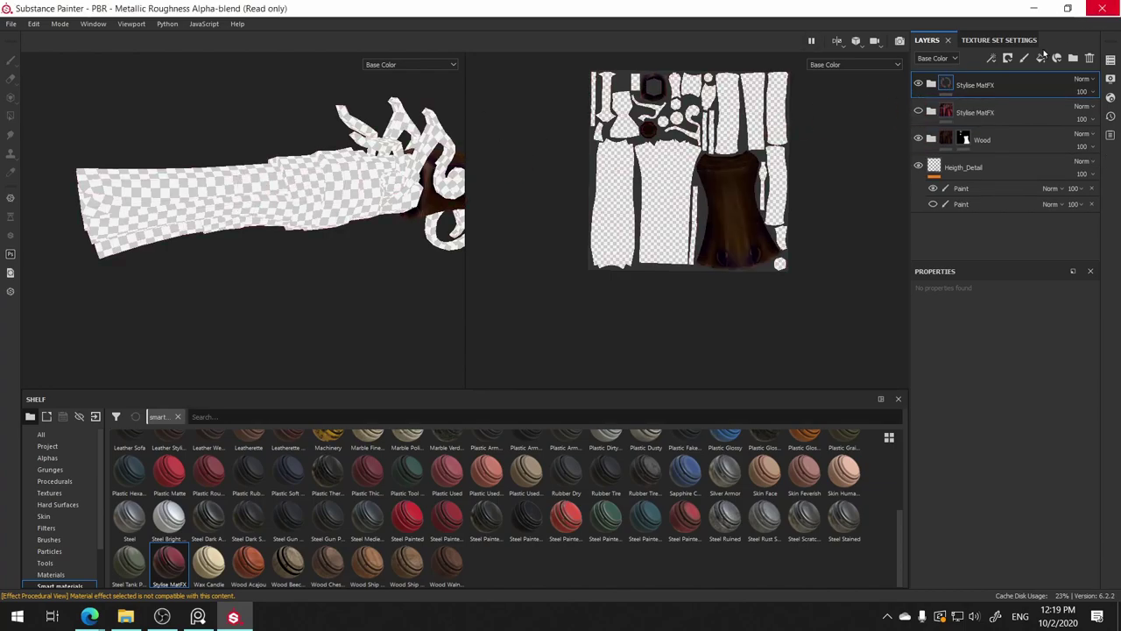
{"action": "left_click", "coordinate": [999, 118]}
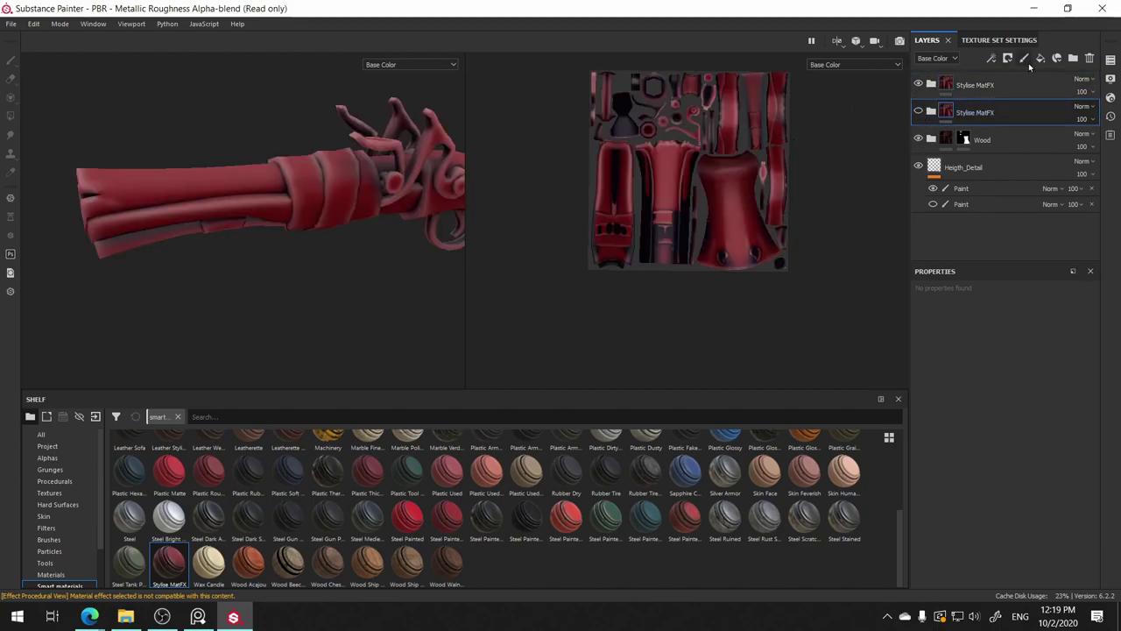
{"action": "left_click", "coordinate": [973, 85]}
- Add a black mask to the top layer and polygon-fill the upper barrel, checkered band and lower barrel strip
{"action": "right_click", "coordinate": [978, 85]}
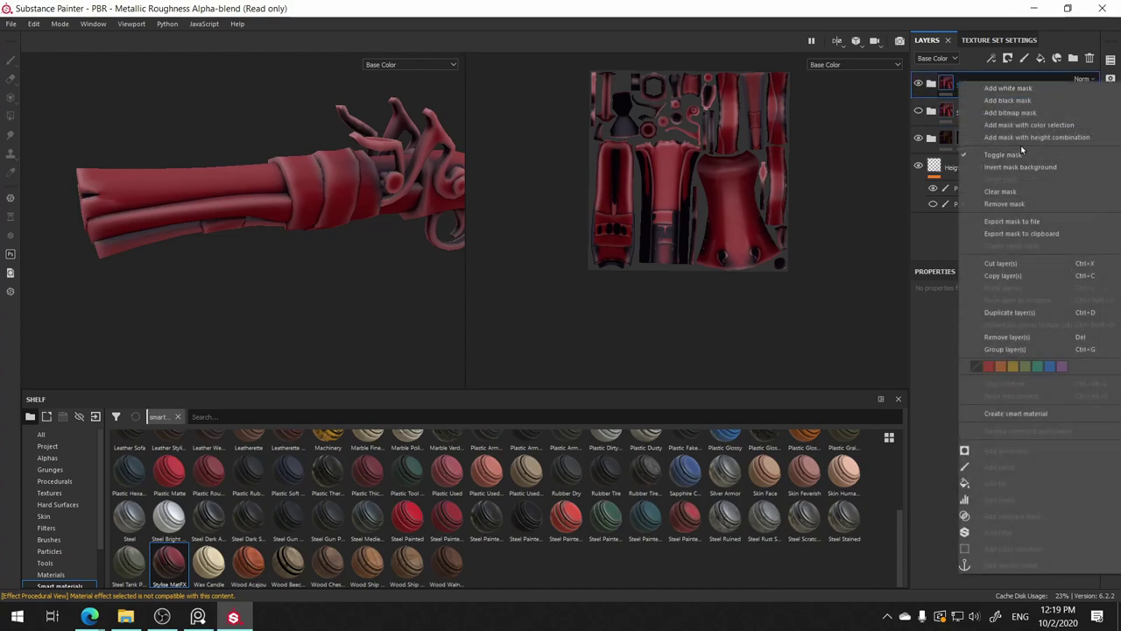
{"action": "left_click", "coordinate": [1024, 102]}
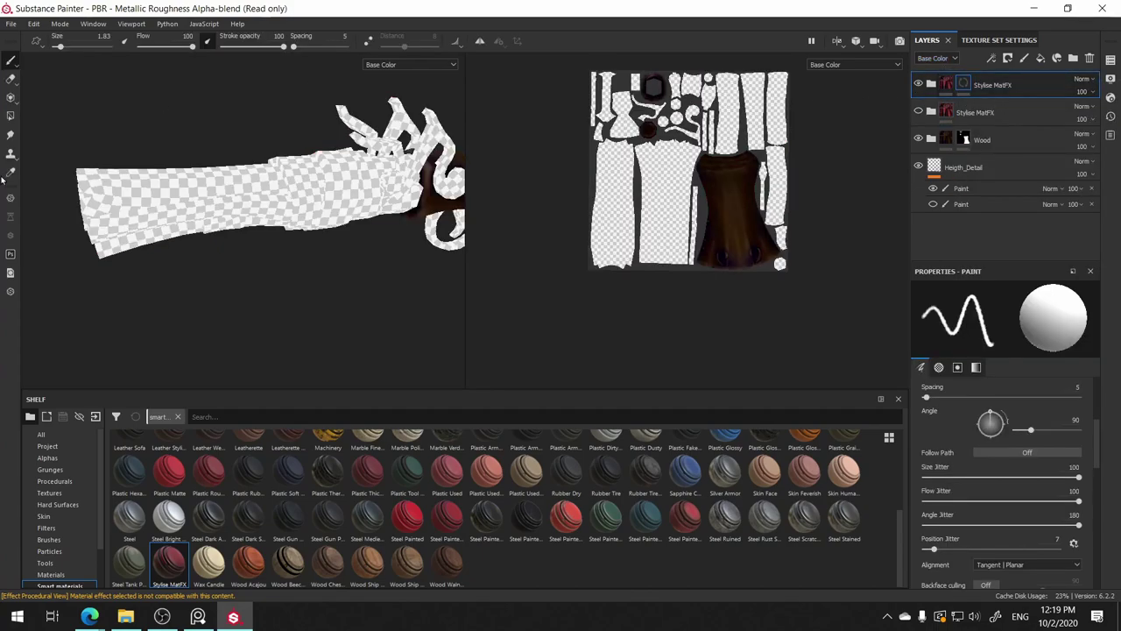
{"action": "left_click", "coordinate": [11, 115]}
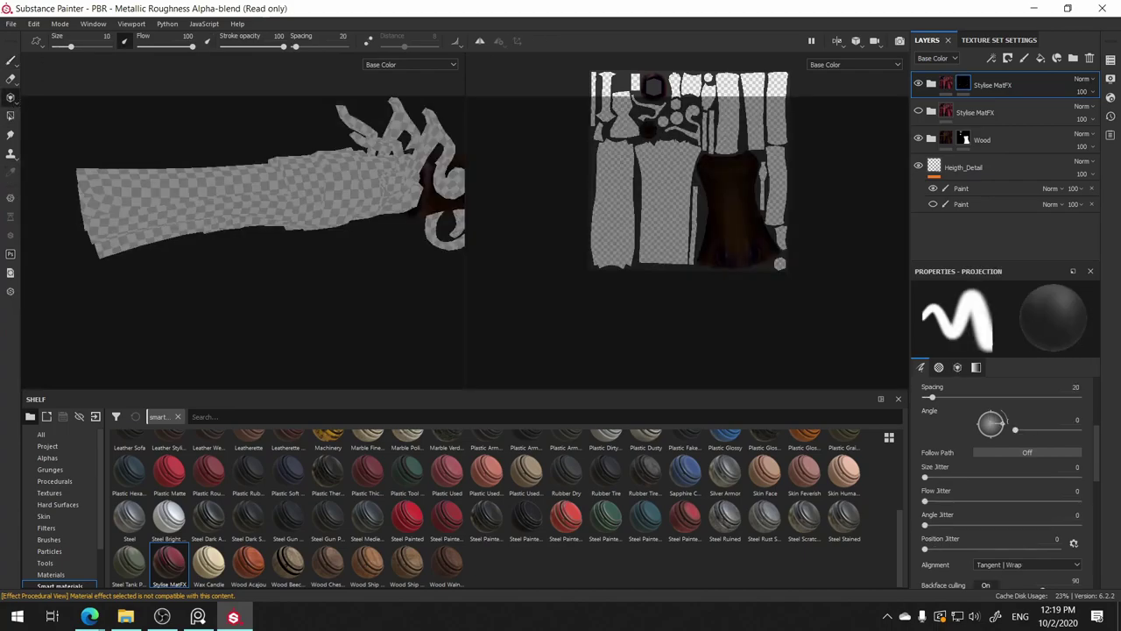
{"action": "left_click", "coordinate": [175, 188]}
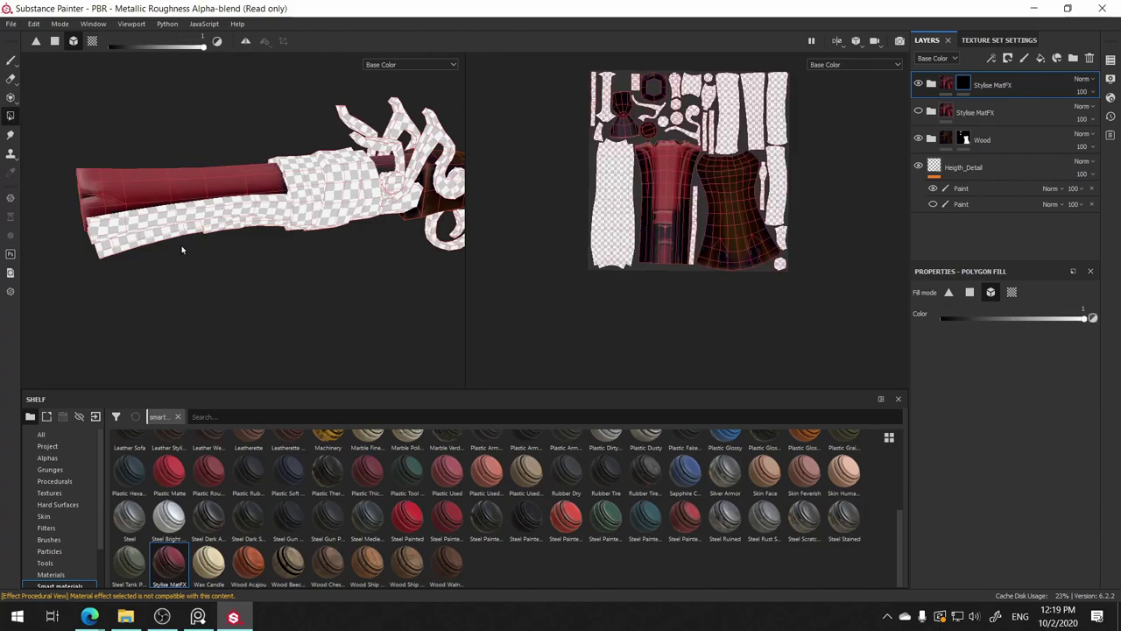
{"action": "left_click_drag", "start_coordinate": [182, 251], "coordinate": [149, 218], "text": "alt"}
{"action": "left_click", "coordinate": [154, 203]}
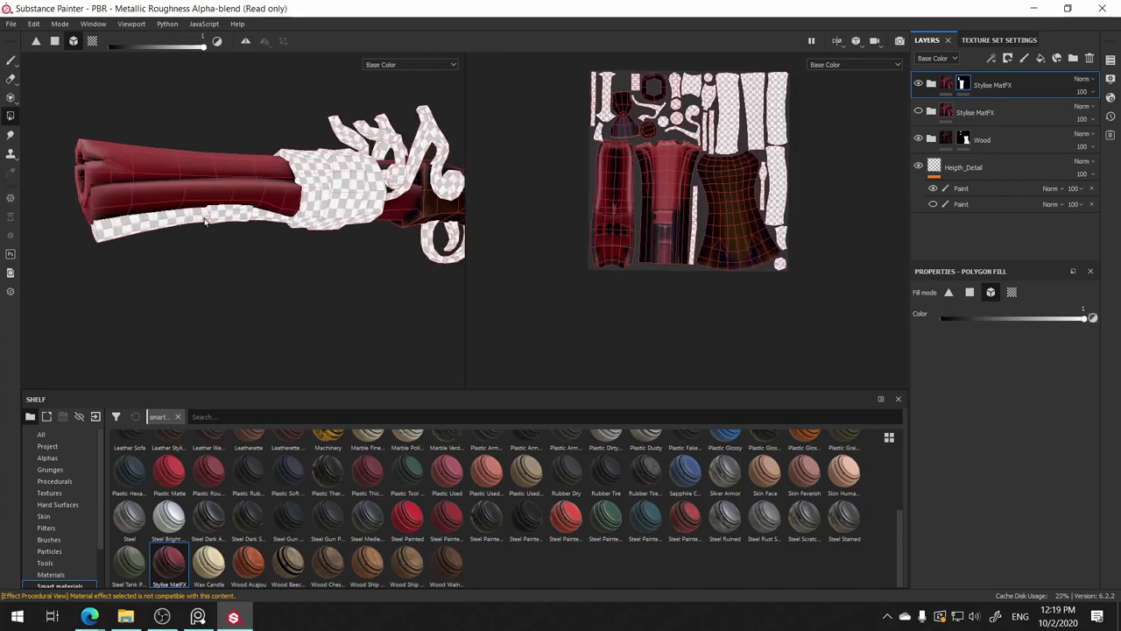
{"action": "mouse_move", "coordinate": [175, 224]}
{"action": "left_mouse_down", "text": "alt"}
{"action": "mouse_move", "coordinate": [200, 229]}
{"action": "mouse_move", "coordinate": [91, 51]}
{"action": "left_mouse_up", "text": "alt"}
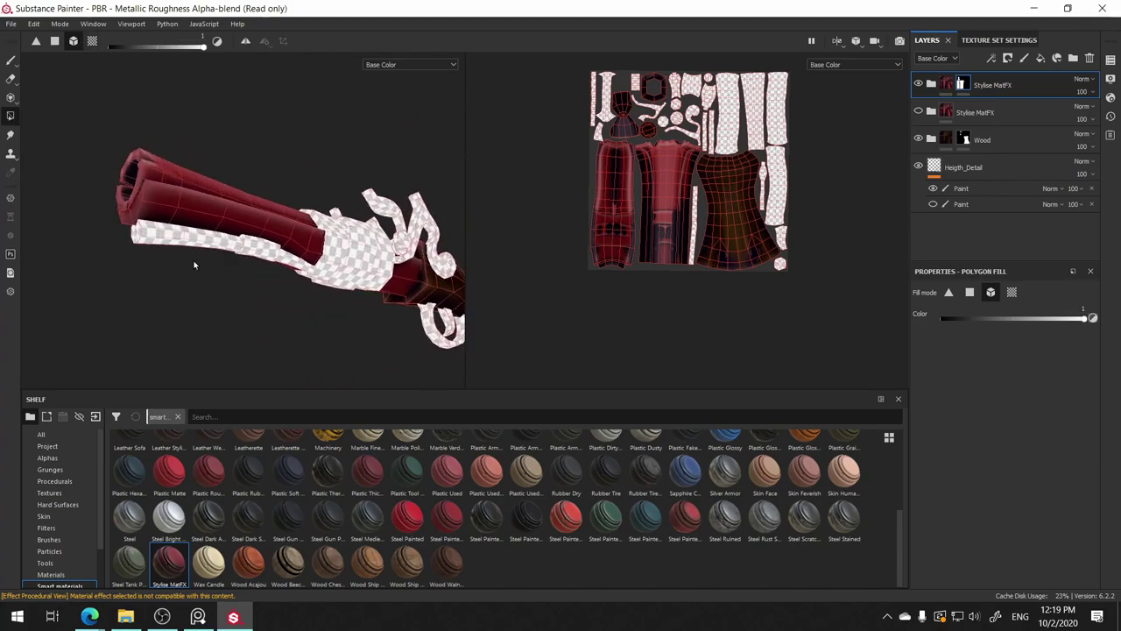
{"action": "left_click", "coordinate": [260, 243]}
- Polygon-fill the hammer, flint, lock screw, trigger and trigger guard in the mask
{"action": "mouse_move", "coordinate": [260, 243]}
{"action": "left_mouse_down", "text": "alt"}
{"action": "mouse_move", "coordinate": [130, 289]}
{"action": "mouse_move", "coordinate": [137, 323]}
{"action": "left_mouse_up", "text": "alt"}
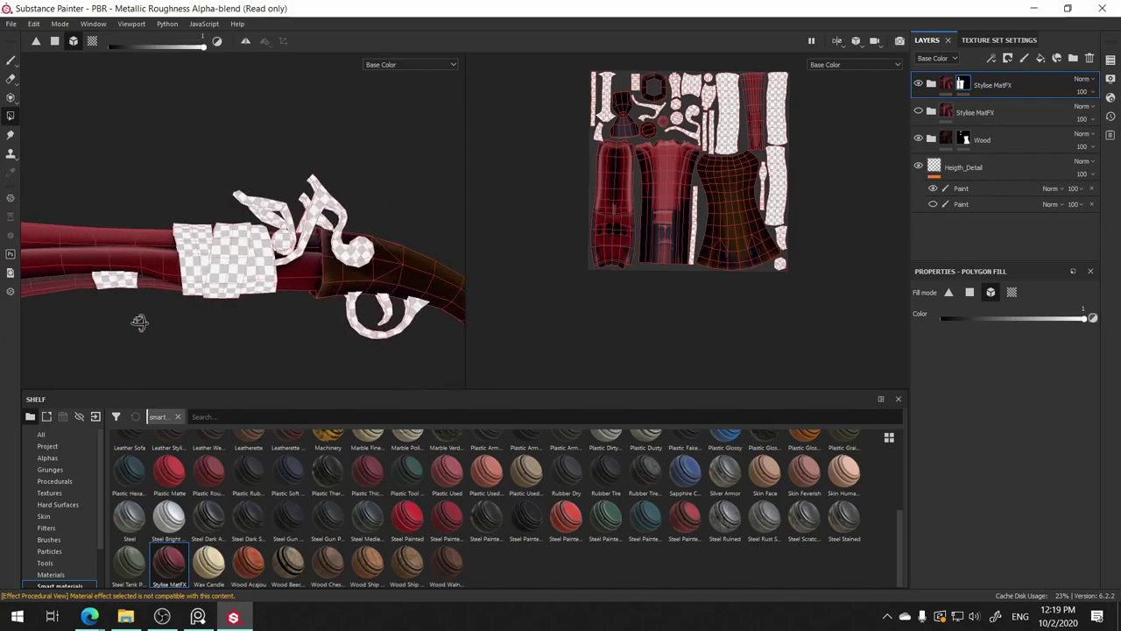
{"action": "left_click", "coordinate": [316, 202]}
{"action": "left_click", "coordinate": [289, 235]}
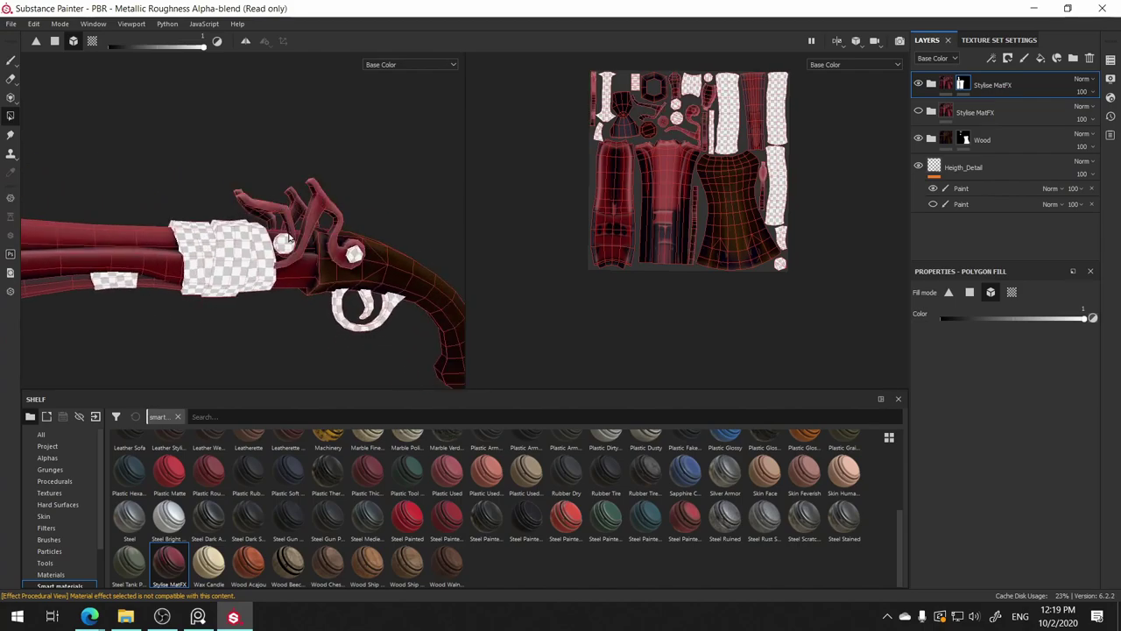
{"action": "left_click", "coordinate": [282, 244]}
{"action": "left_click", "coordinate": [354, 256]}
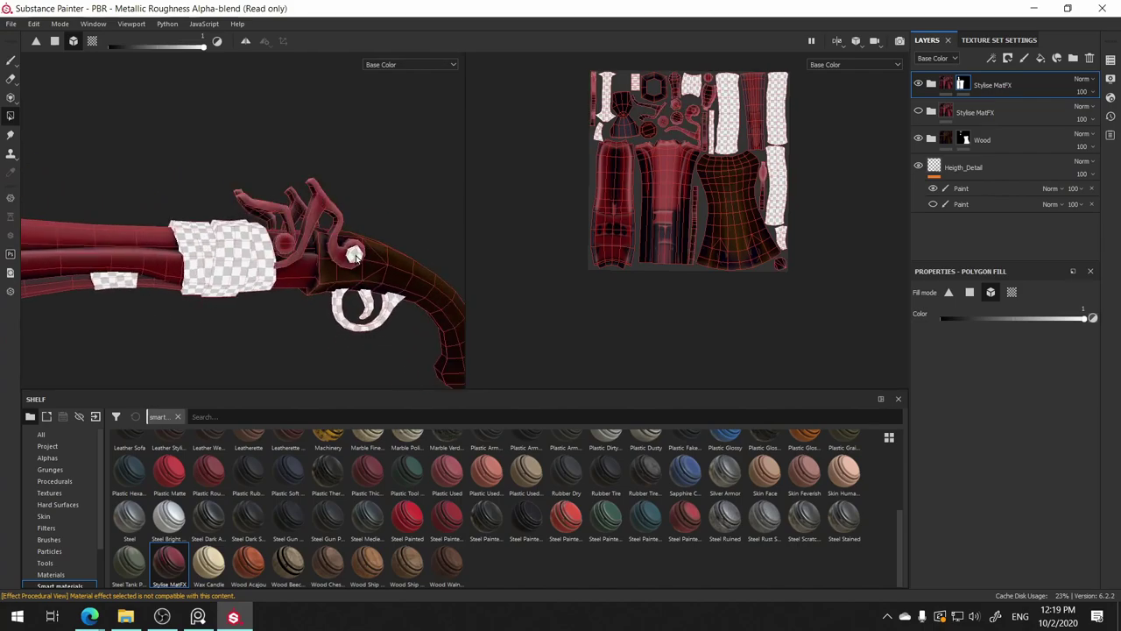
{"action": "left_click", "coordinate": [365, 303]}
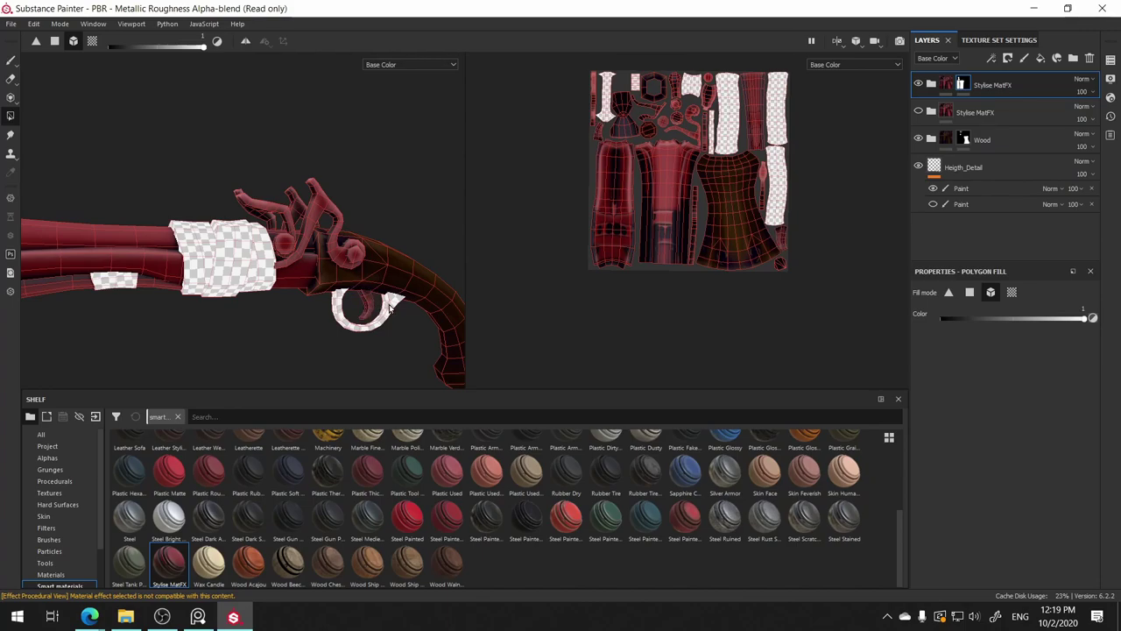
{"action": "left_click", "coordinate": [386, 324]}
{"action": "mouse_move", "coordinate": [385, 324]}
{"action": "left_mouse_down", "text": "alt"}
{"action": "mouse_move", "coordinate": [384, 424]}
{"action": "mouse_move", "coordinate": [295, 272]}
{"action": "left_mouse_up", "text": "alt"}
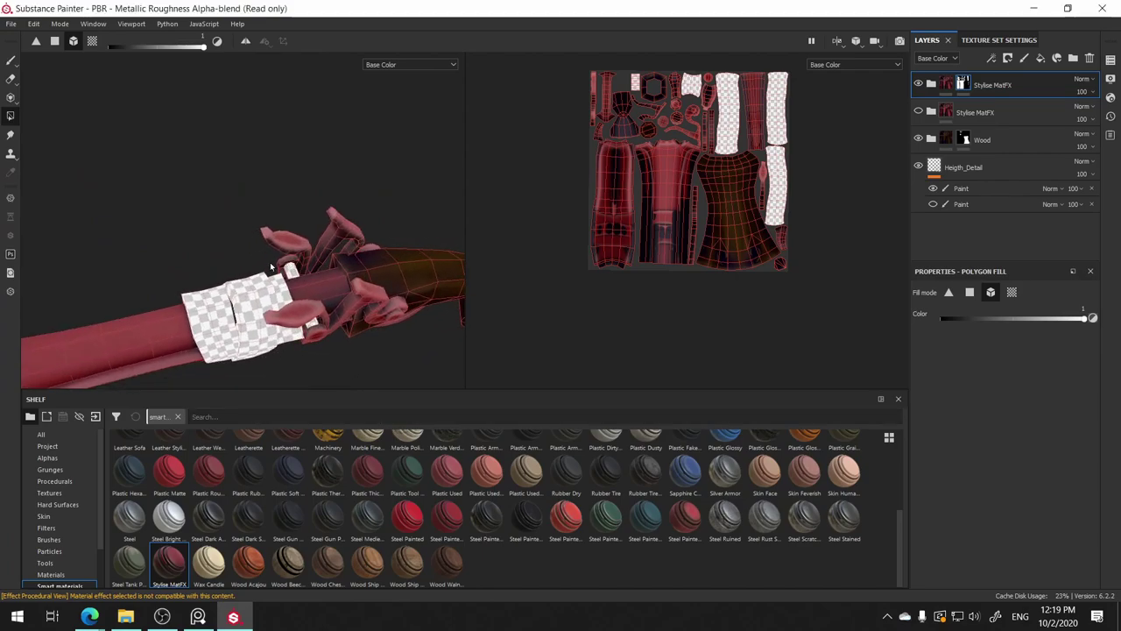
{"action": "left_click_drag", "start_coordinate": [292, 267], "coordinate": [359, 171], "text": "alt"}
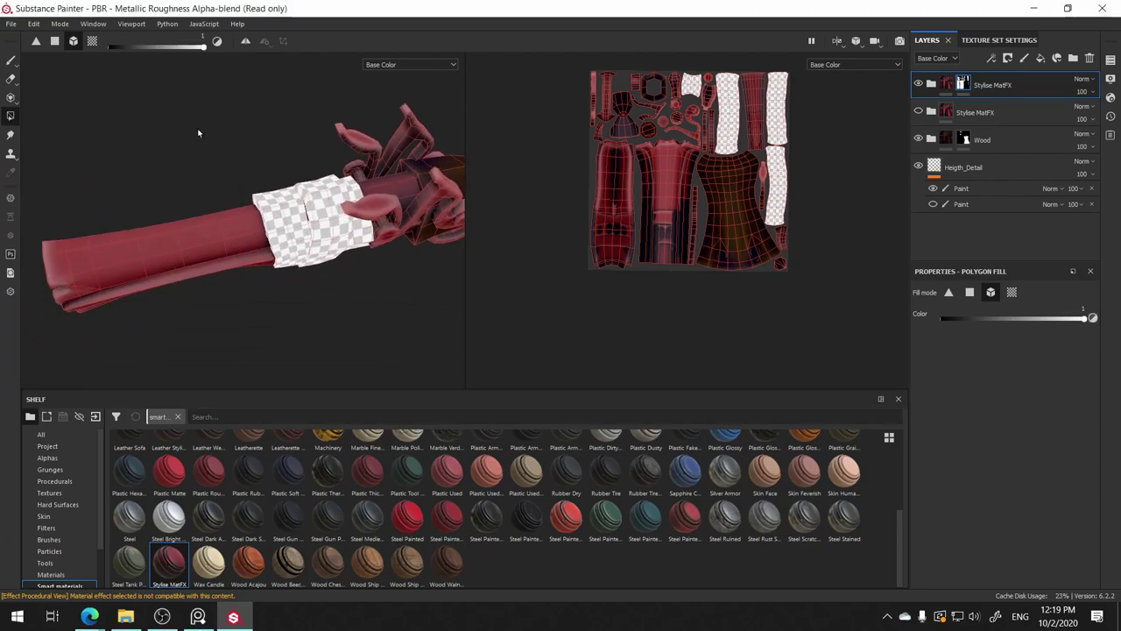
{"action": "left_click", "coordinate": [10, 60]}
{"action": "mouse_move", "coordinate": [236, 140]}
{"action": "left_mouse_down", "text": "alt"}
{"action": "mouse_move", "coordinate": [221, 145]}
{"action": "mouse_move", "coordinate": [148, 106]}
{"action": "mouse_move", "coordinate": [196, 119]}
{"action": "left_mouse_up", "text": "alt"}
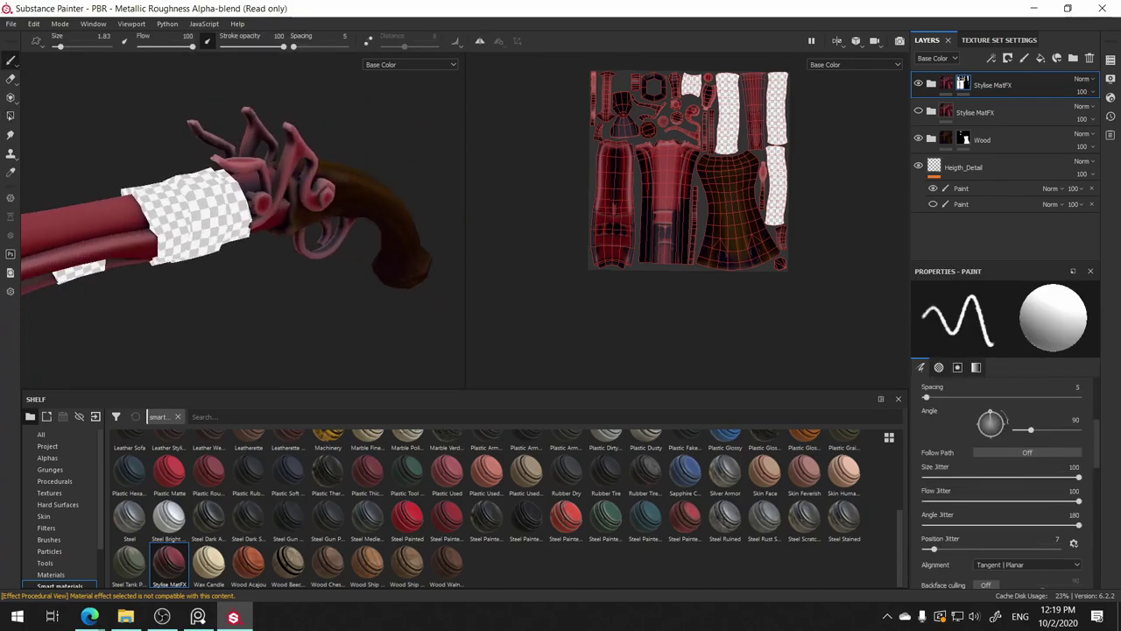
{"action": "left_click", "coordinate": [944, 84]}
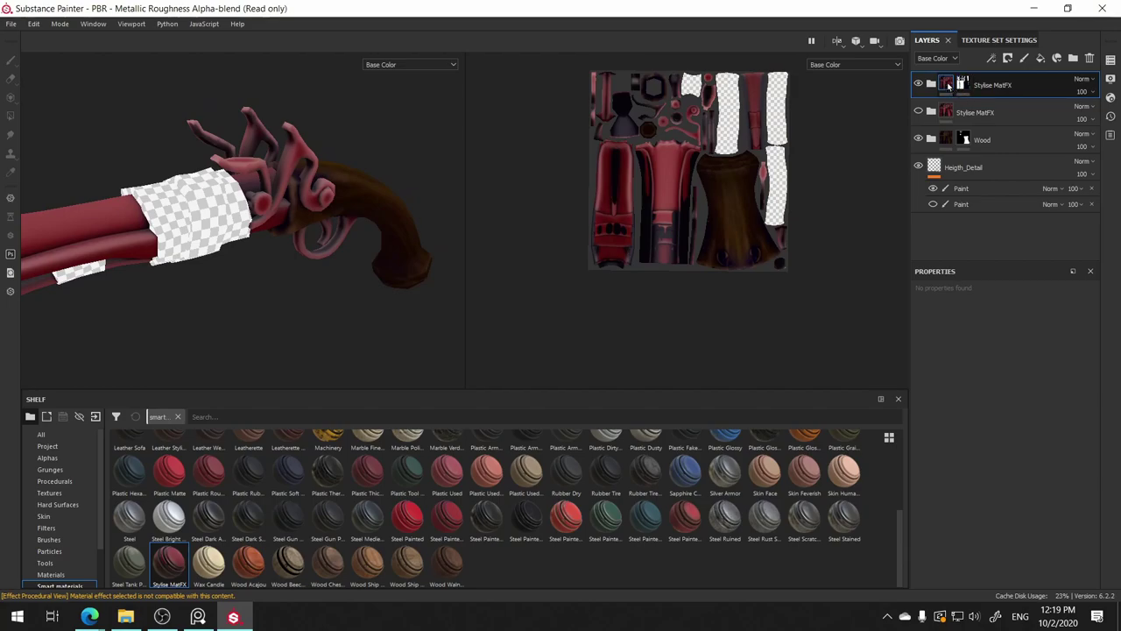
- Set the Base fill layer's base colour to near-black inside the top Stylise MatFX folder
{"action": "left_click", "coordinate": [931, 84]}
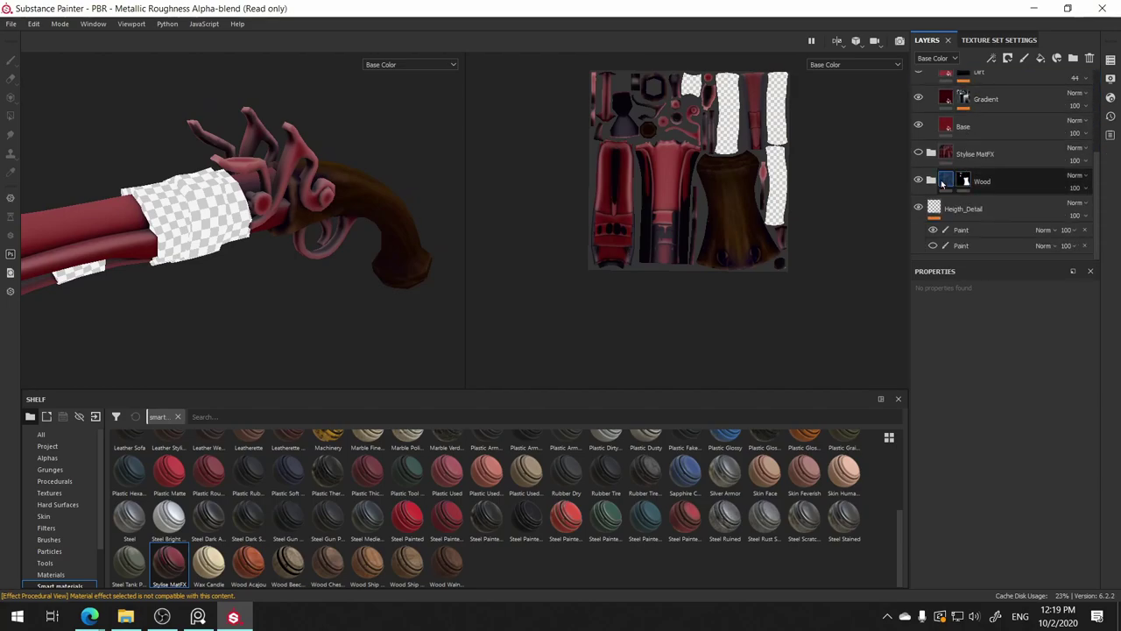
{"action": "left_click", "coordinate": [963, 127]}
{"action": "scroll", "coordinate": [928, 175], "scroll_direction": "up", "scroll_amount": 2}
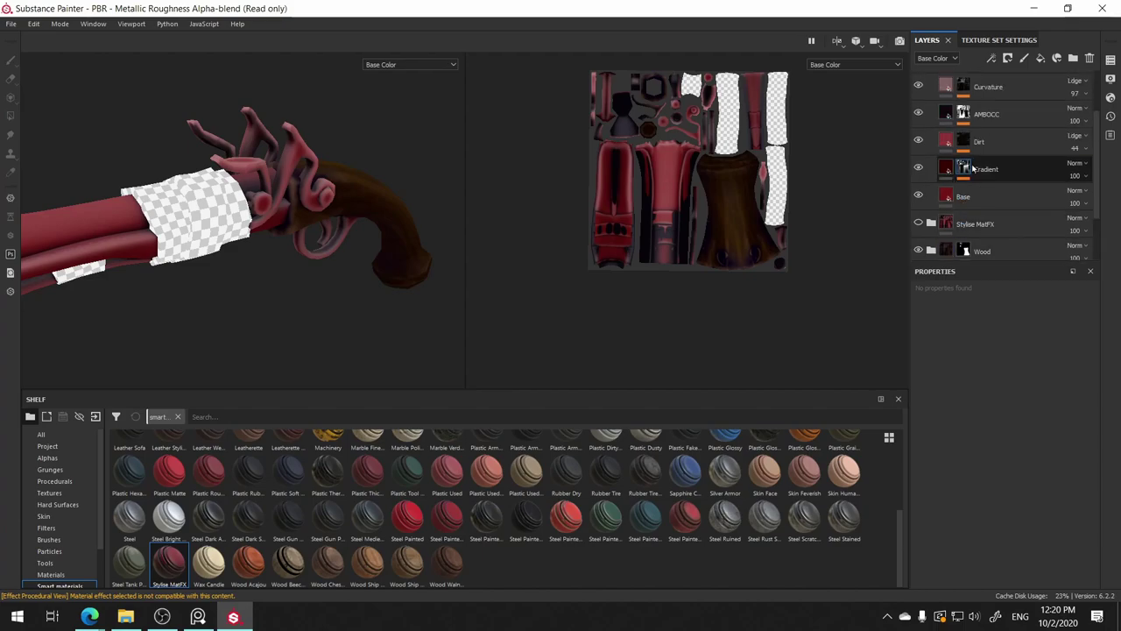
{"action": "left_click", "coordinate": [942, 197]}
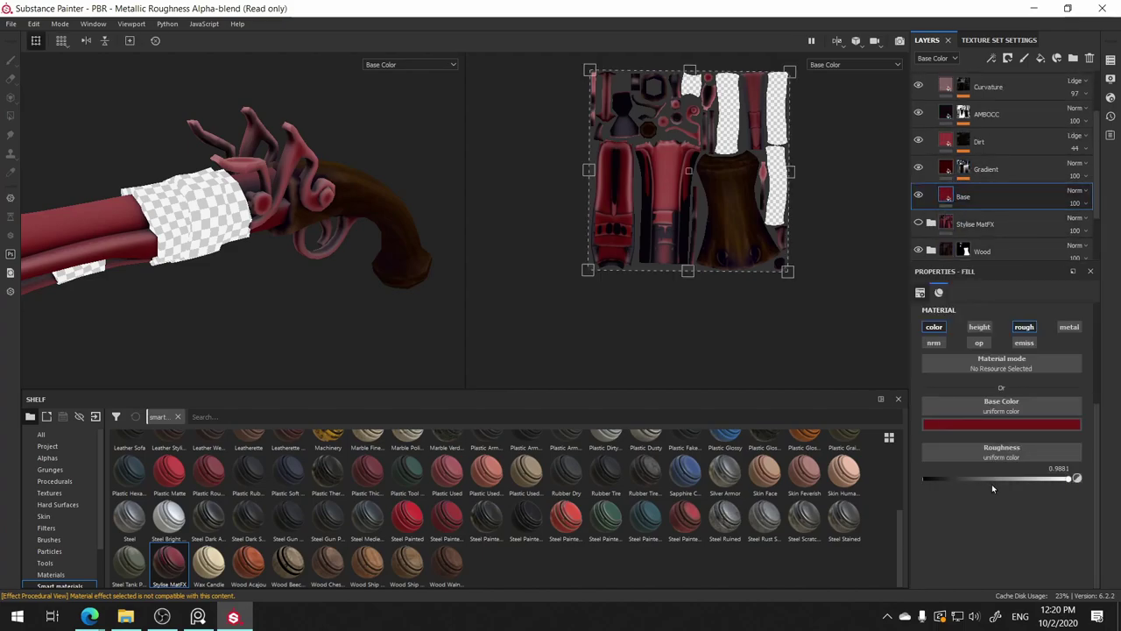
{"action": "left_click", "coordinate": [997, 428]}
{"action": "left_click", "coordinate": [980, 529]}
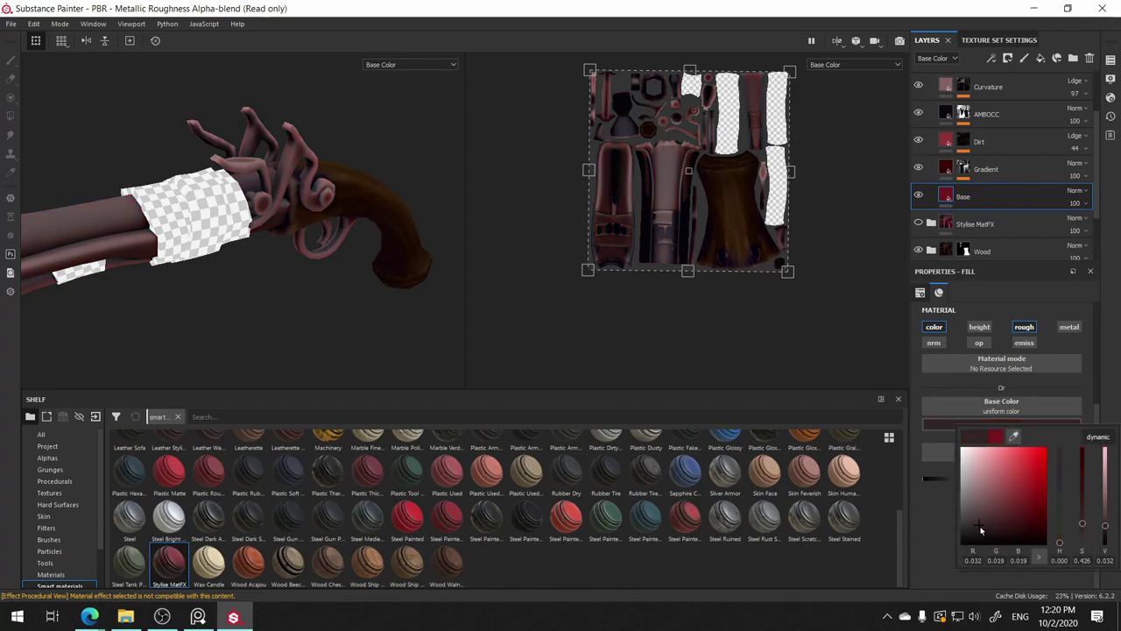
{"action": "left_click_drag", "start_coordinate": [980, 529], "coordinate": [967, 536]}
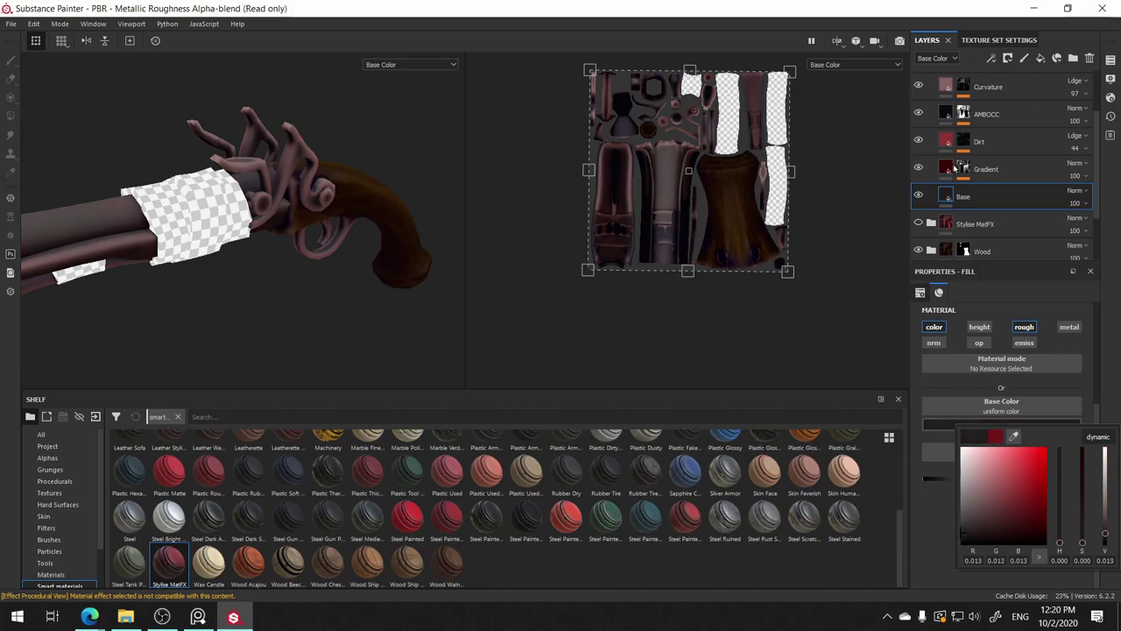
{"action": "left_click", "coordinate": [918, 169]}
- Toggle Fill layer 3 and set the Gradient layer's base colour to near-black, then select its mask
{"action": "scroll", "coordinate": [924, 114], "scroll_direction": "up", "scroll_amount": 1}
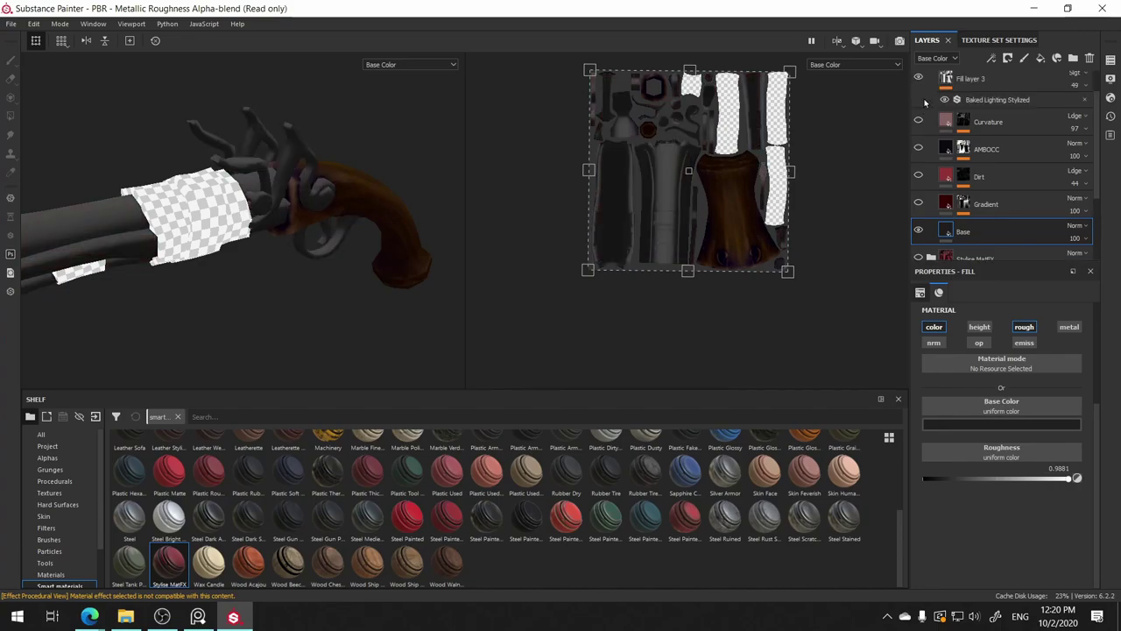
{"action": "scroll", "coordinate": [930, 128], "scroll_direction": "up", "scroll_amount": 1}
{"action": "left_click", "coordinate": [918, 112]}
{"action": "scroll", "coordinate": [919, 140], "scroll_direction": "down", "scroll_amount": 2}
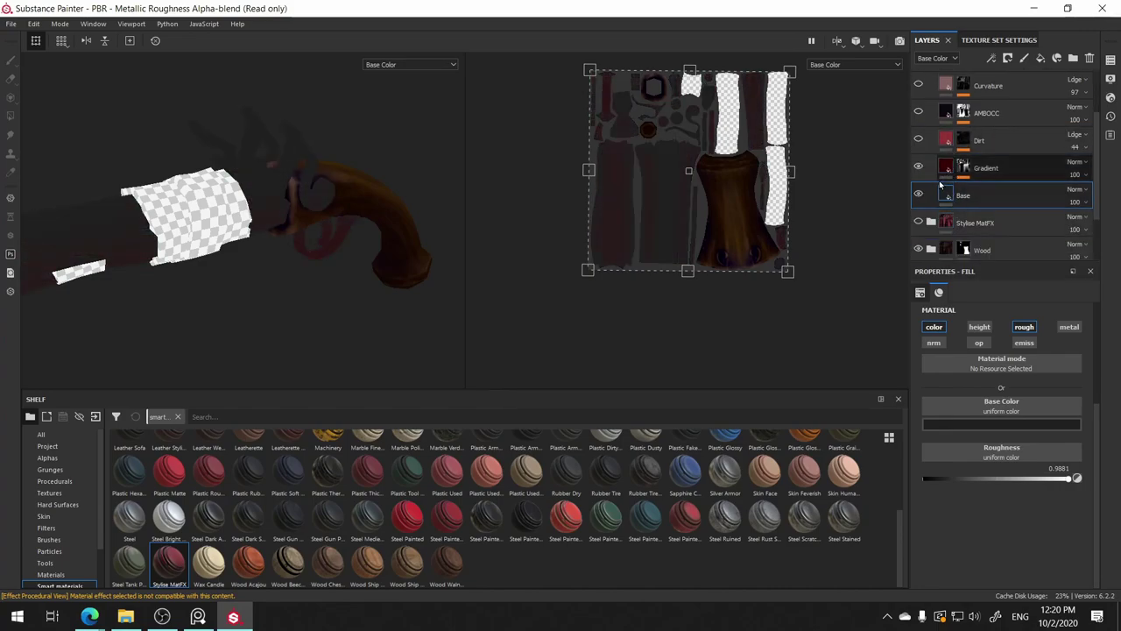
{"action": "left_click", "coordinate": [946, 169]}
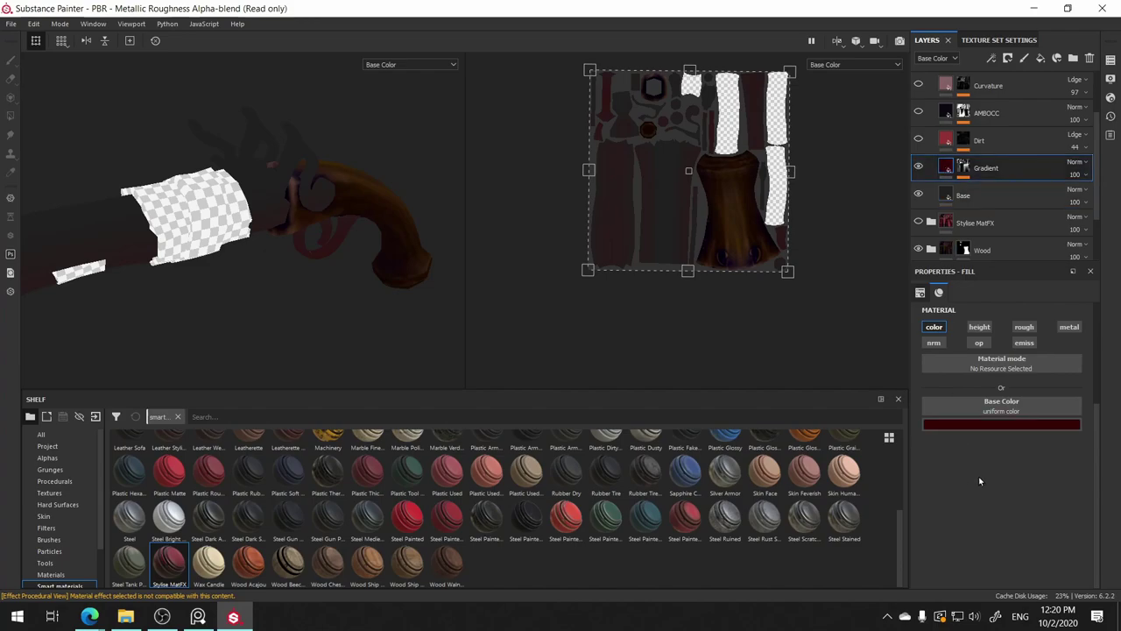
{"action": "left_click", "coordinate": [998, 424]}
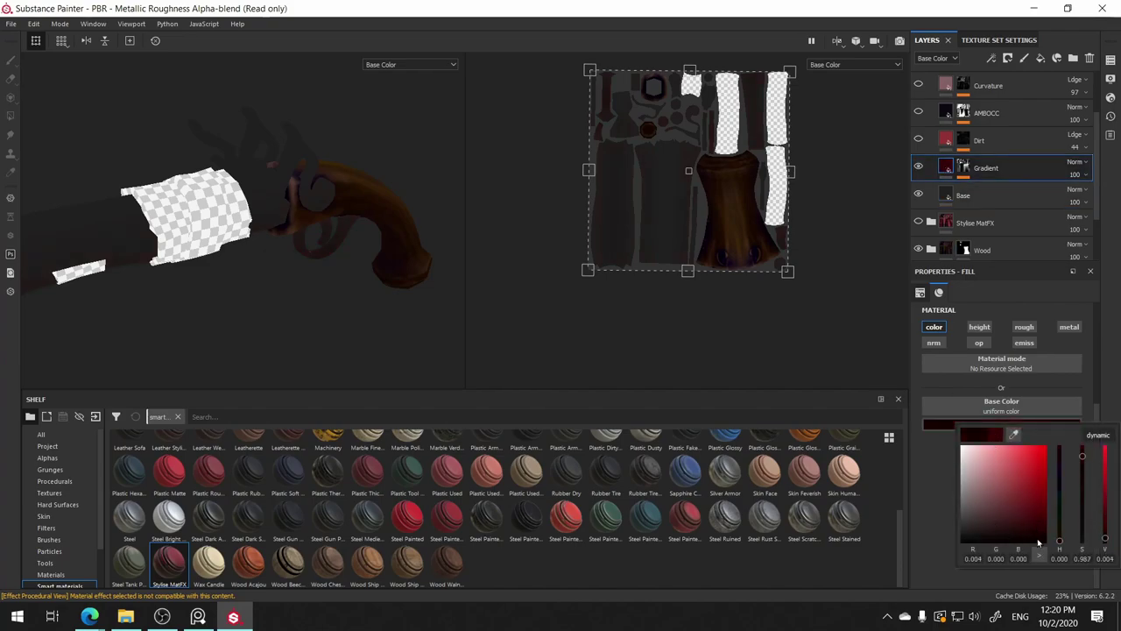
{"action": "left_click_drag", "start_coordinate": [1036, 533], "coordinate": [953, 539]}
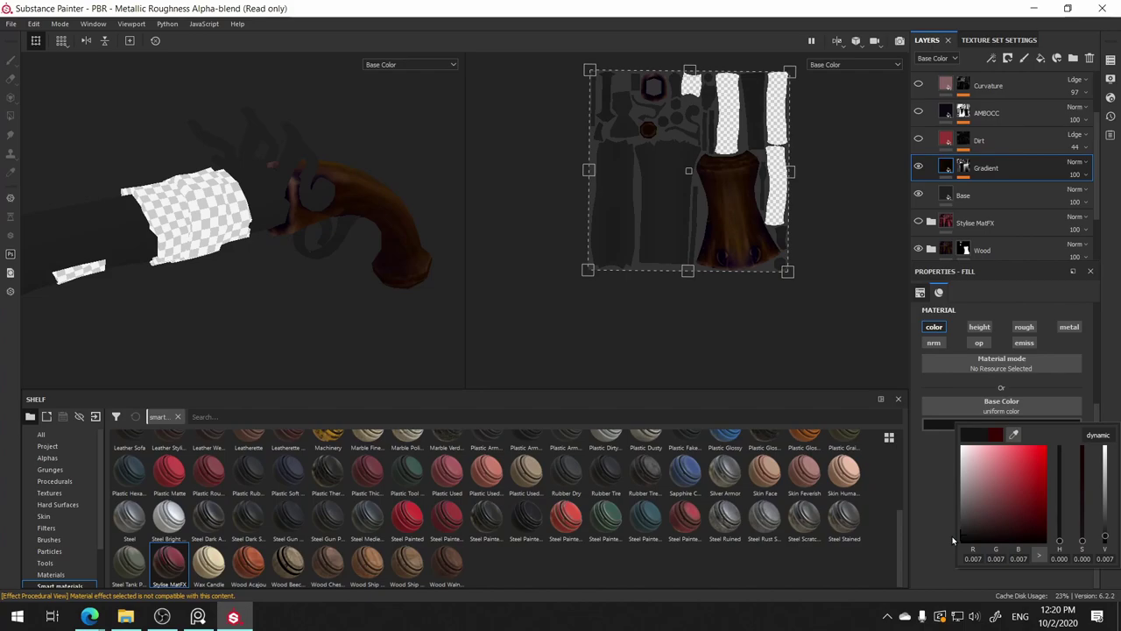
{"action": "mouse_move", "coordinate": [444, 263]}
{"action": "left_mouse_down", "text": "alt"}
{"action": "mouse_move", "coordinate": [299, 258]}
{"action": "mouse_move", "coordinate": [392, 295]}
{"action": "left_mouse_up", "text": "alt"}
{"action": "left_click", "coordinate": [964, 164]}
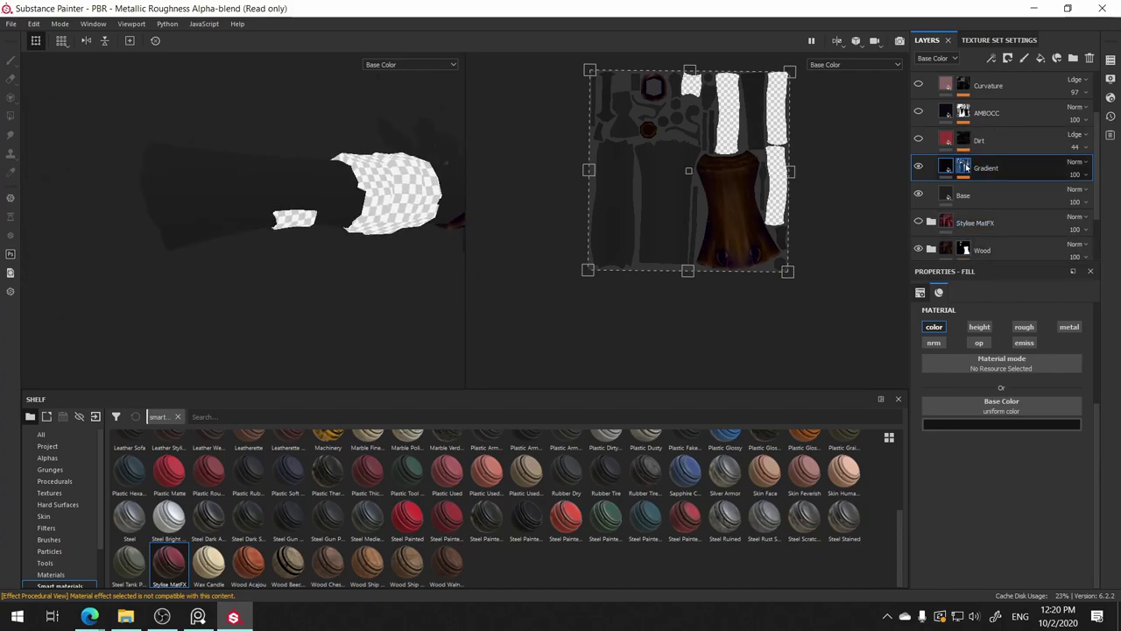
- Tighten the Gradient mask's Levels, raising the midtone and pulling the white point to 0.396
{"action": "scroll", "coordinate": [1010, 463], "scroll_direction": "down", "scroll_amount": 2}
{"action": "scroll", "coordinate": [993, 475], "scroll_direction": "down", "scroll_amount": 2}
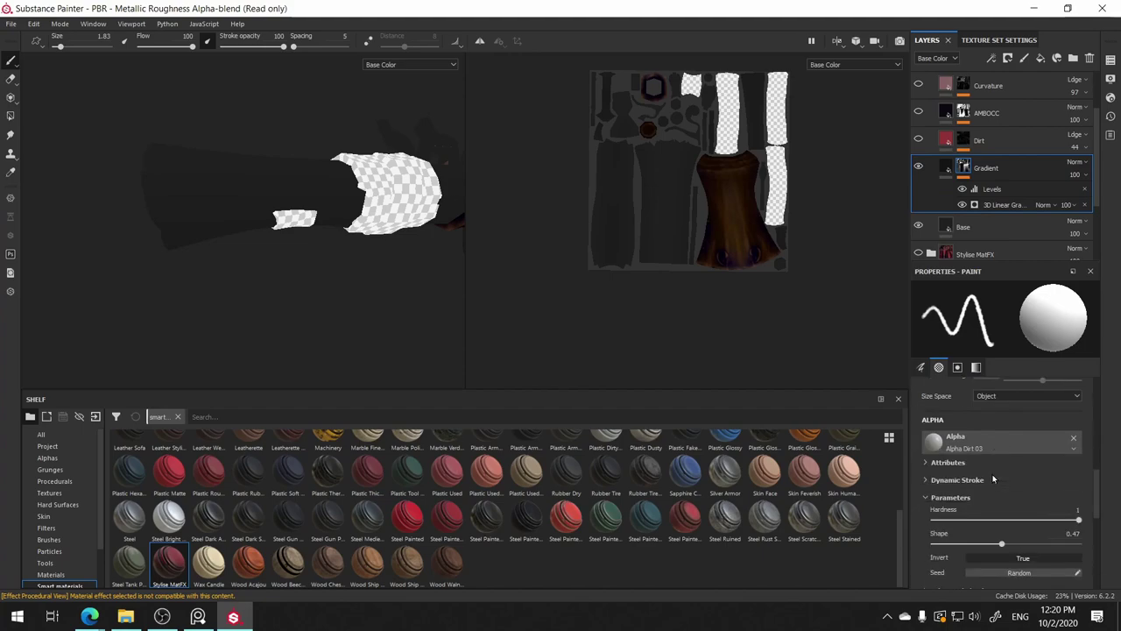
{"action": "scroll", "coordinate": [993, 475], "scroll_direction": "down", "scroll_amount": 2}
{"action": "scroll", "coordinate": [994, 446], "scroll_direction": "down", "scroll_amount": 3}
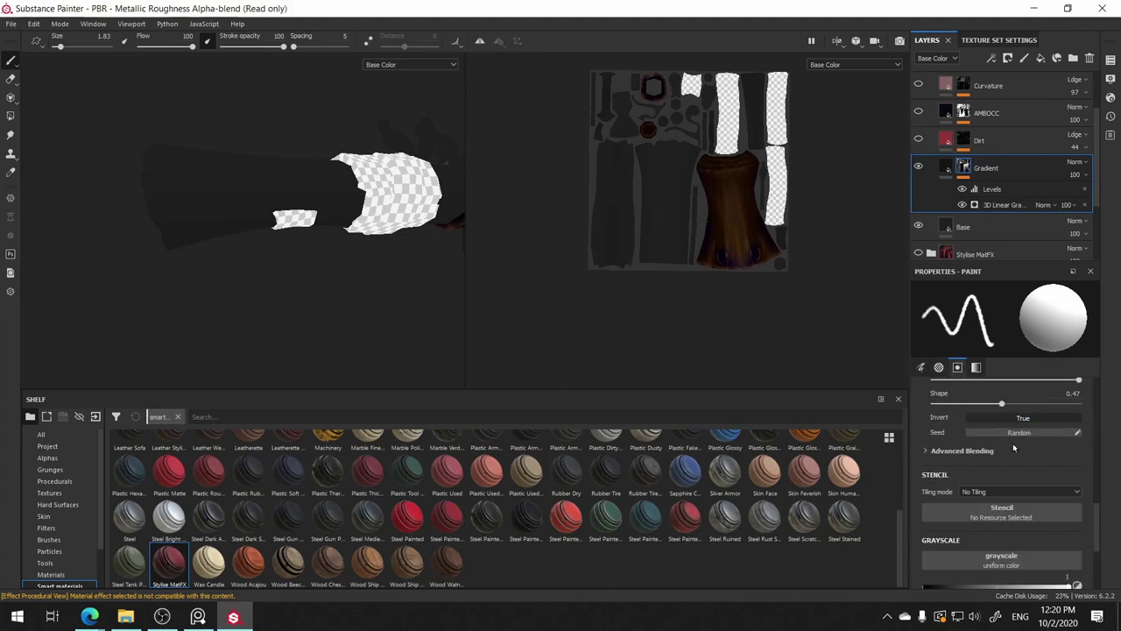
{"action": "left_click", "coordinate": [1002, 207]}
{"action": "left_click", "coordinate": [994, 188]}
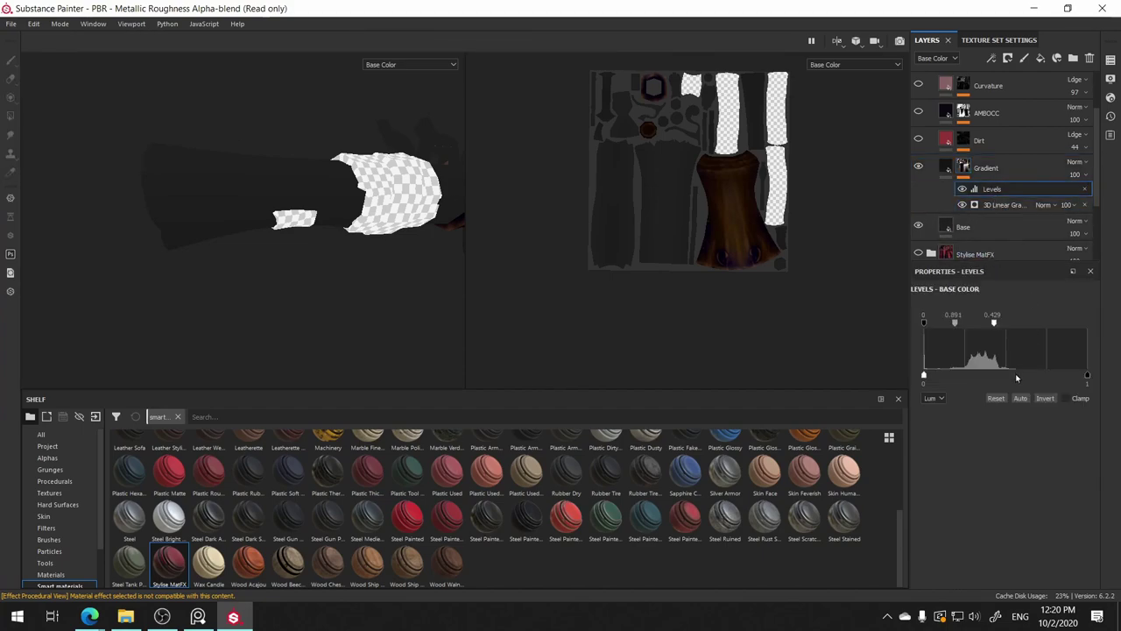
{"action": "left_click_drag", "start_coordinate": [955, 322], "coordinate": [971, 324]}
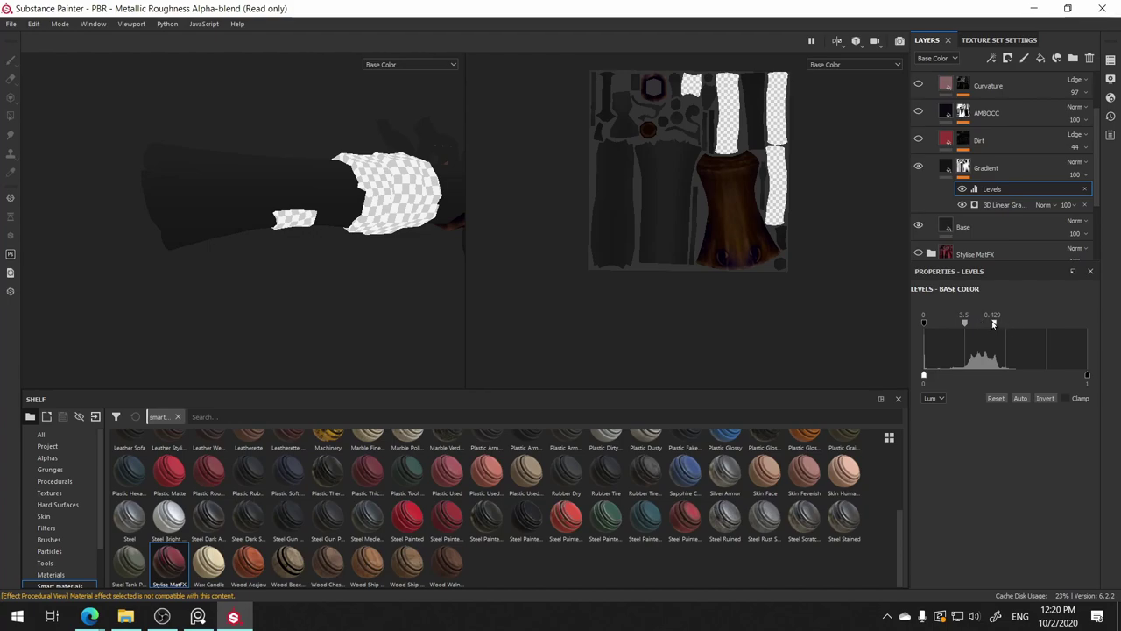
{"action": "left_click_drag", "start_coordinate": [994, 325], "coordinate": [988, 322]}
- Change the Dirt layer's base colour to a dark brown-orange
{"action": "left_click", "coordinate": [940, 140]}
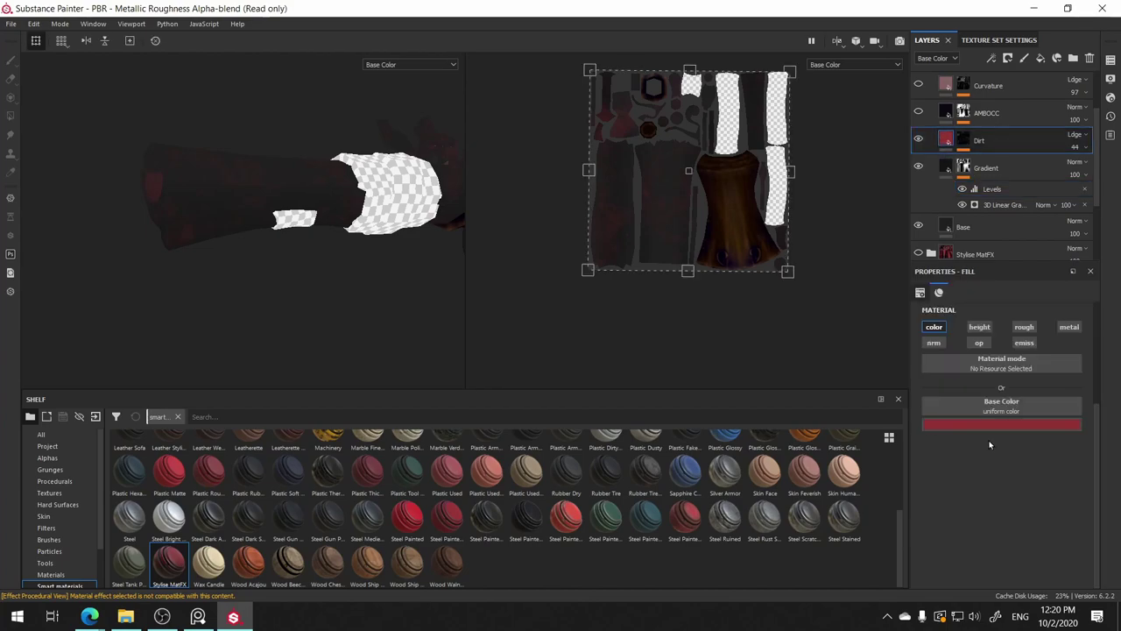
{"action": "left_click", "coordinate": [1001, 425]}
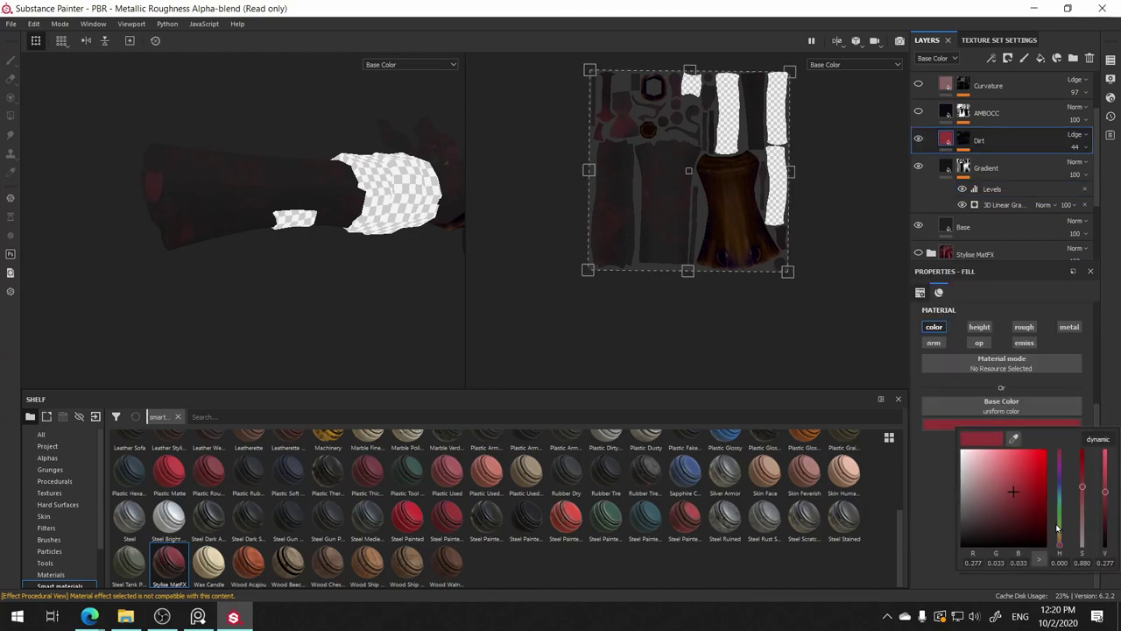
{"action": "mouse_move", "coordinate": [1058, 543]}
{"action": "left_mouse_down"}
{"action": "mouse_move", "coordinate": [1060, 531]}
{"action": "mouse_move", "coordinate": [1059, 541]}
{"action": "left_mouse_up"}
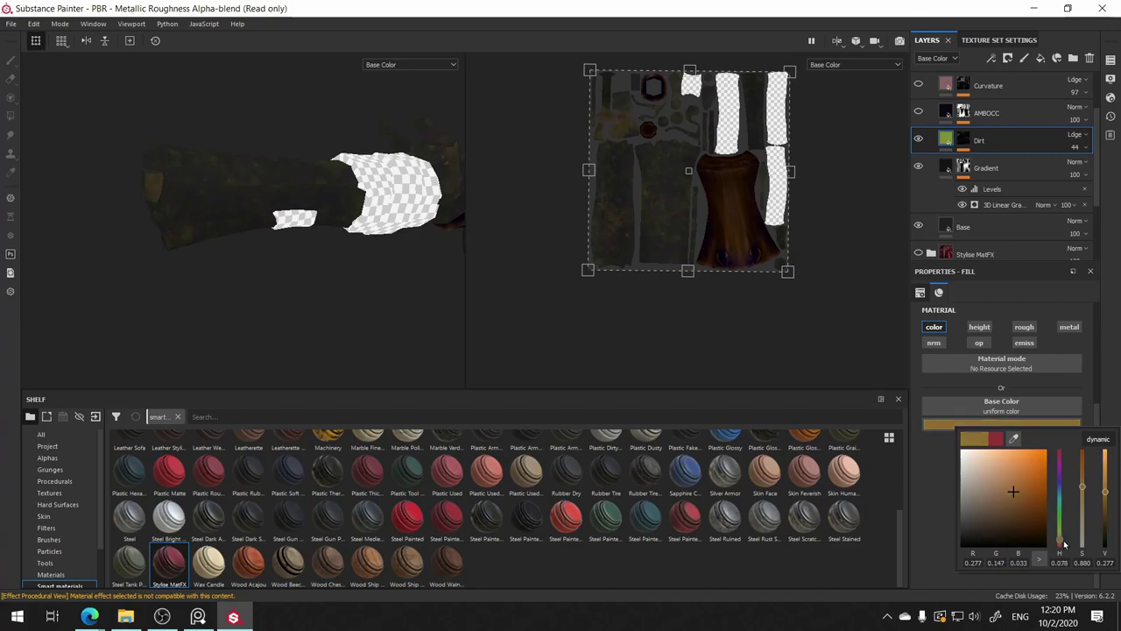
{"action": "left_click_drag", "start_coordinate": [1021, 489], "coordinate": [1051, 527]}
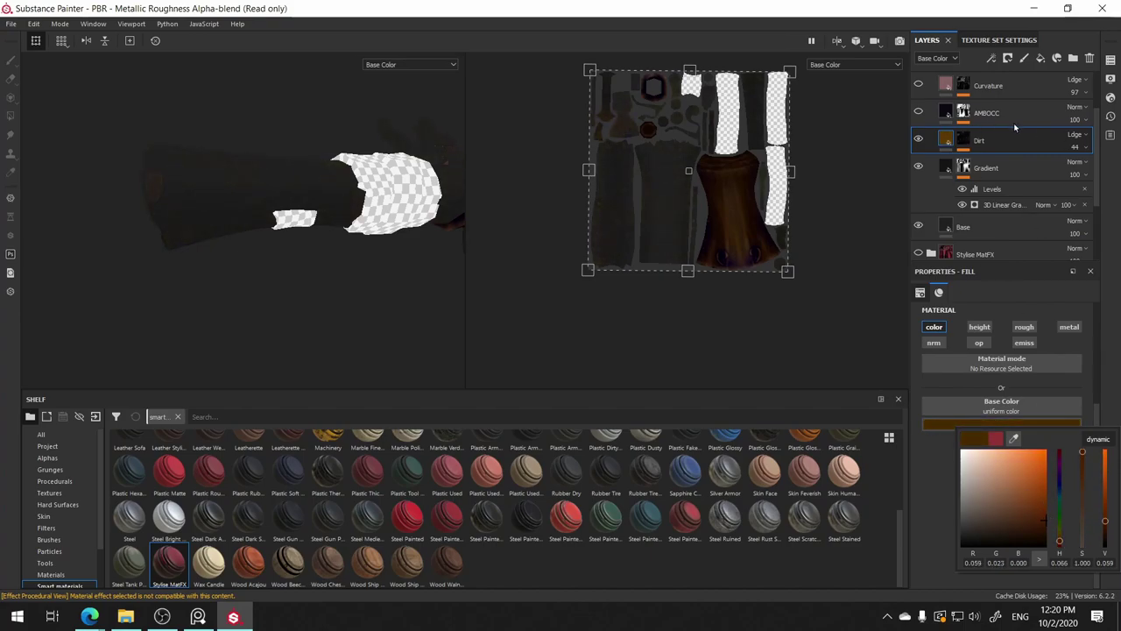
{"action": "left_click", "coordinate": [918, 113]}
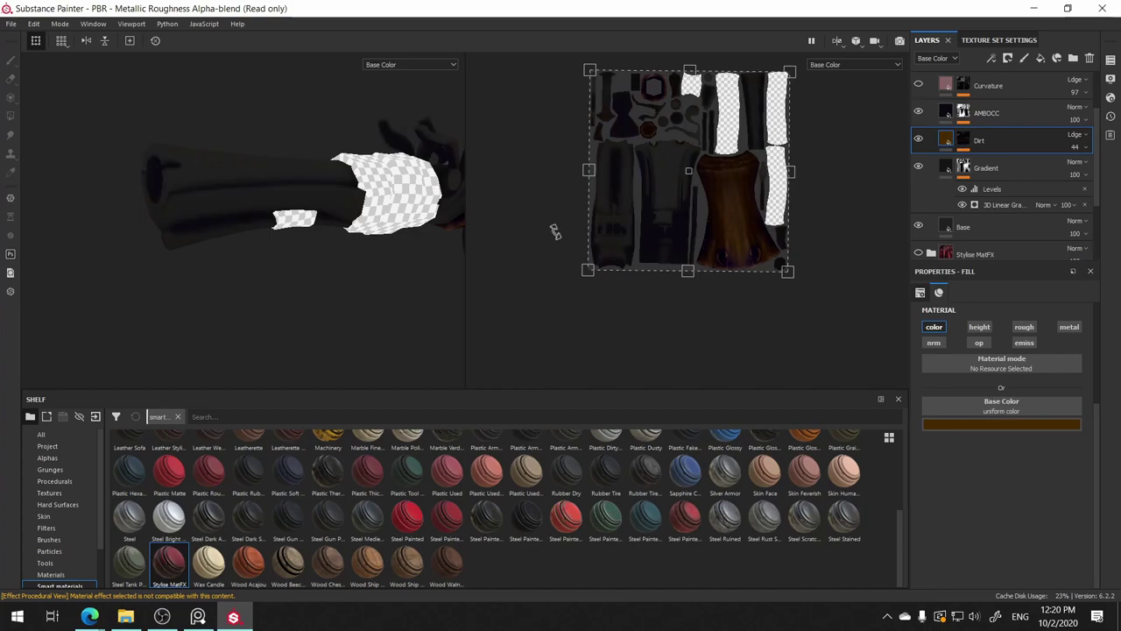
{"action": "left_click_drag", "start_coordinate": [387, 236], "coordinate": [192, 333], "text": "alt"}
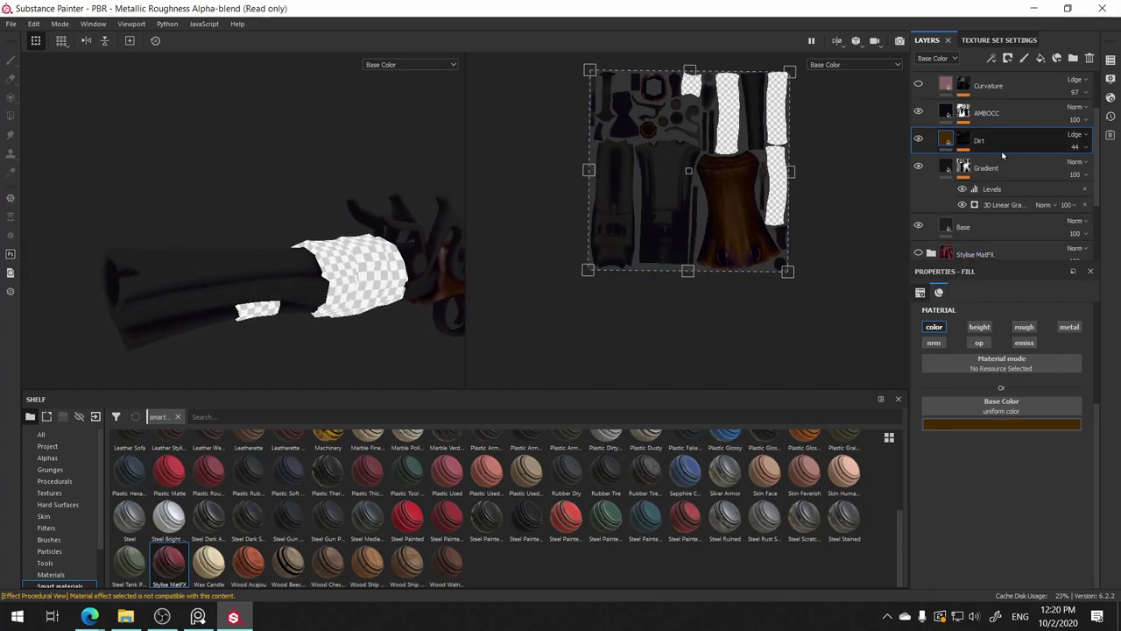
- Lower AMBOCC opacity to 95 and enable Curvature with a dark grey base colour
{"action": "left_click", "coordinate": [1006, 113]}
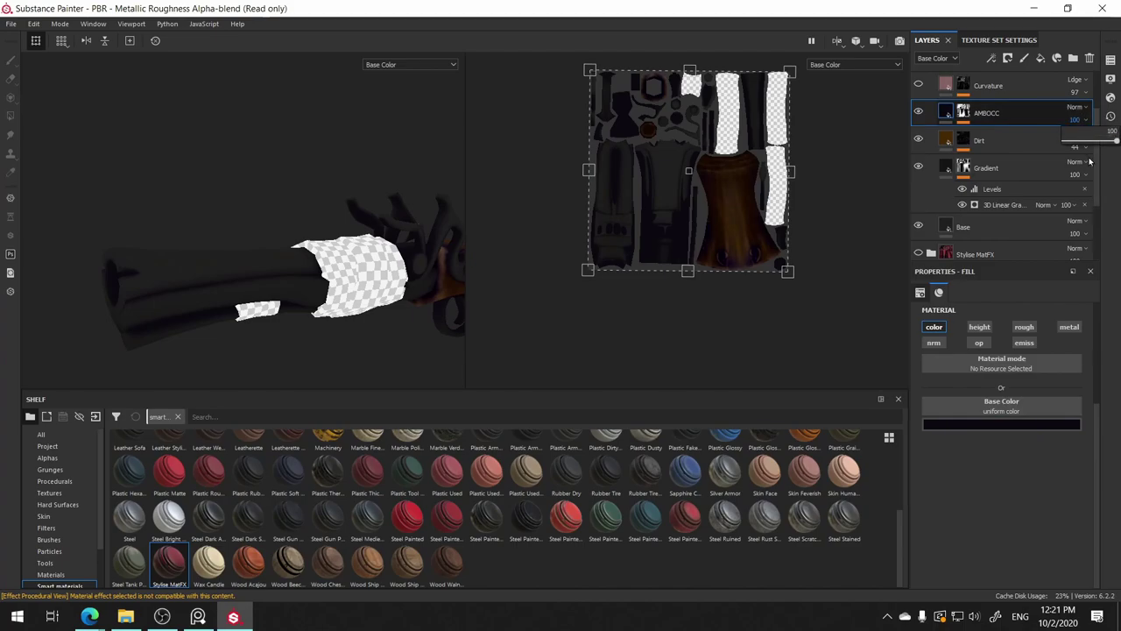
{"action": "mouse_move", "coordinate": [1074, 119]}
{"action": "left_mouse_down"}
{"action": "mouse_move", "coordinate": [1094, 144]}
{"action": "mouse_move", "coordinate": [1120, 143]}
{"action": "left_mouse_up"}
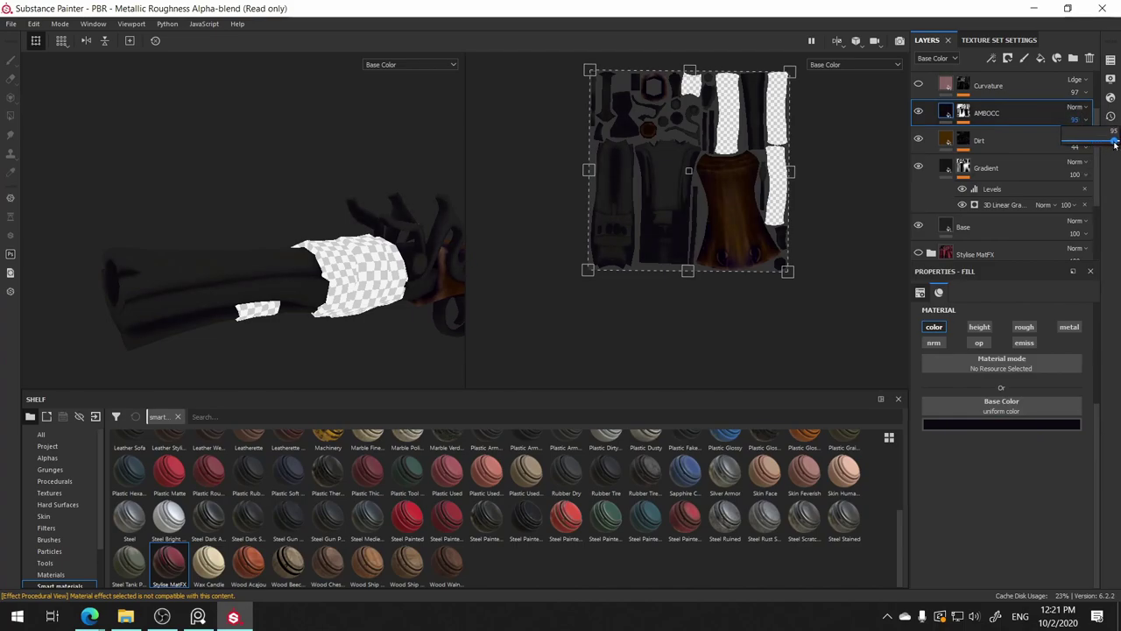
{"action": "left_click", "coordinate": [918, 85]}
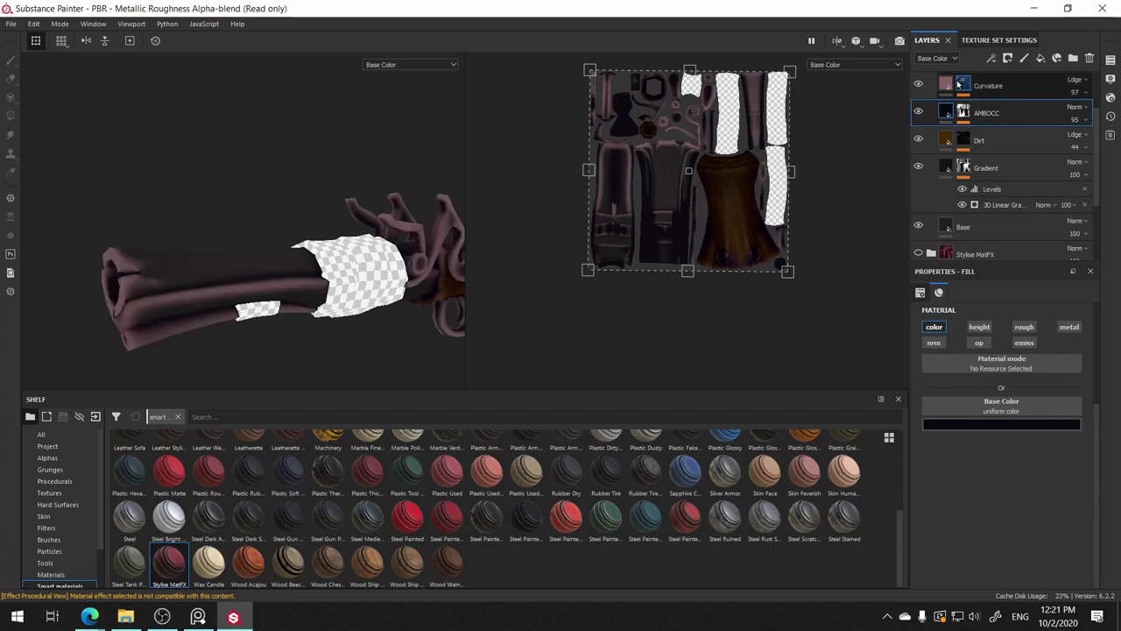
{"action": "left_click", "coordinate": [947, 84]}
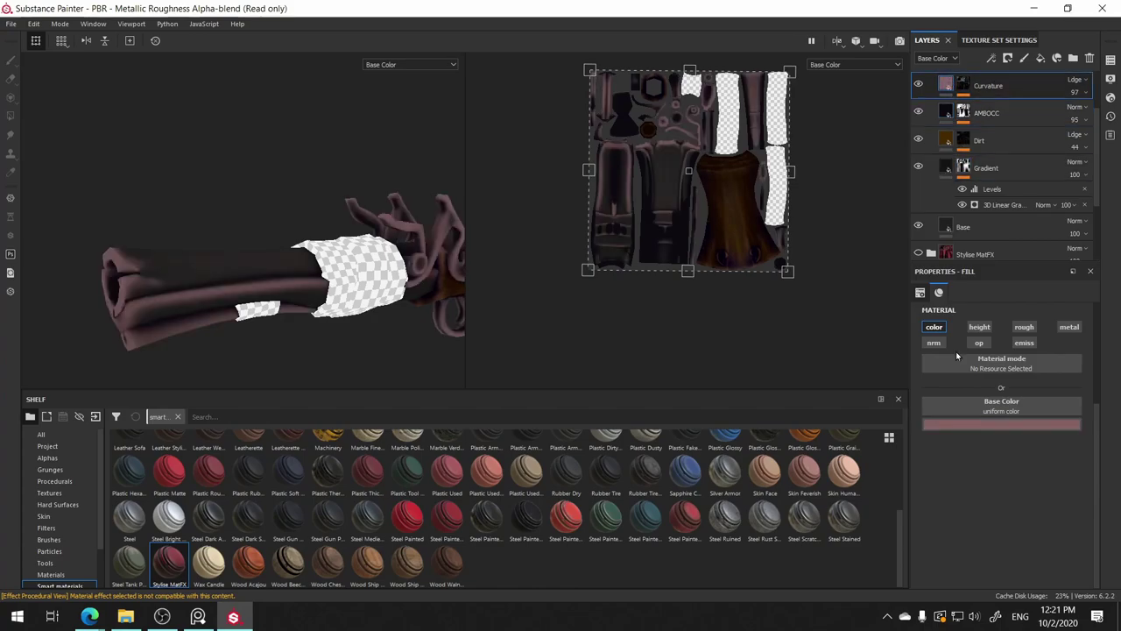
{"action": "left_click", "coordinate": [999, 425]}
{"action": "mouse_move", "coordinate": [1018, 448]}
{"action": "left_mouse_down"}
{"action": "mouse_move", "coordinate": [980, 524]}
{"action": "mouse_move", "coordinate": [947, 499]}
{"action": "left_mouse_up"}
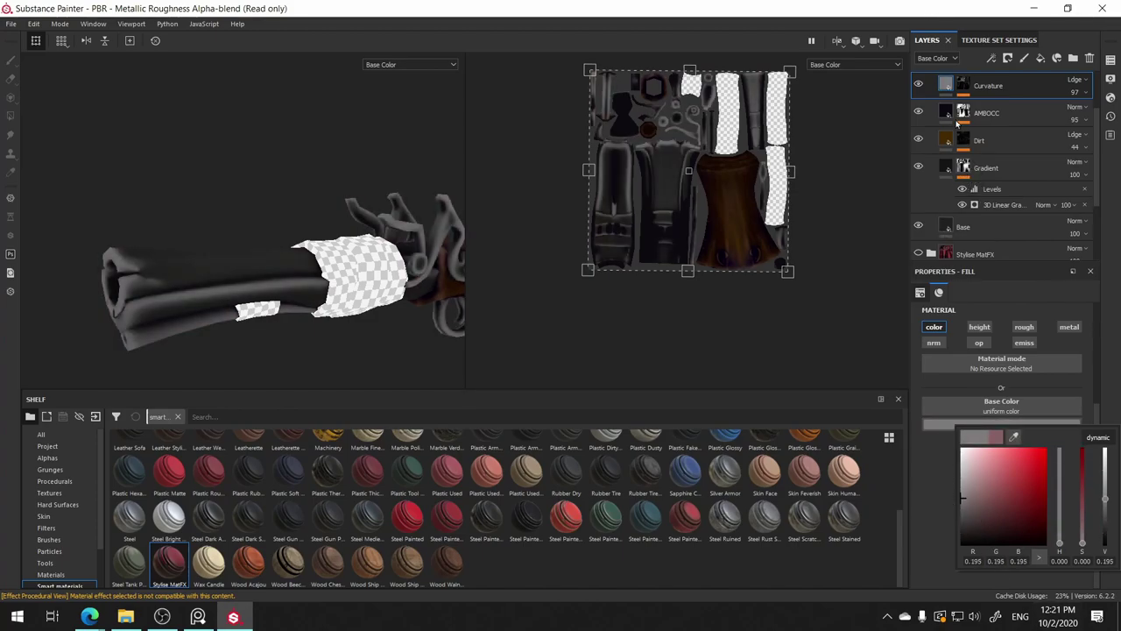
{"action": "left_click", "coordinate": [963, 88]}
{"action": "left_click", "coordinate": [963, 88]}
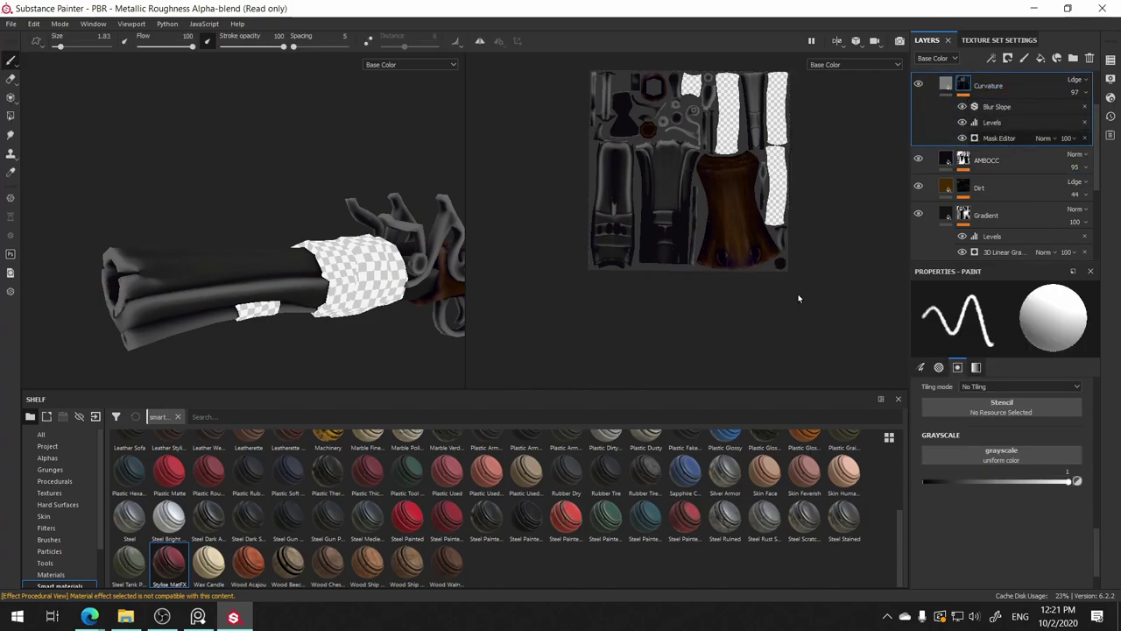
- Hide the Blur Slope effect and set the Curvature mask's curvature opacity to about 0.15
{"action": "left_click", "coordinate": [961, 106]}
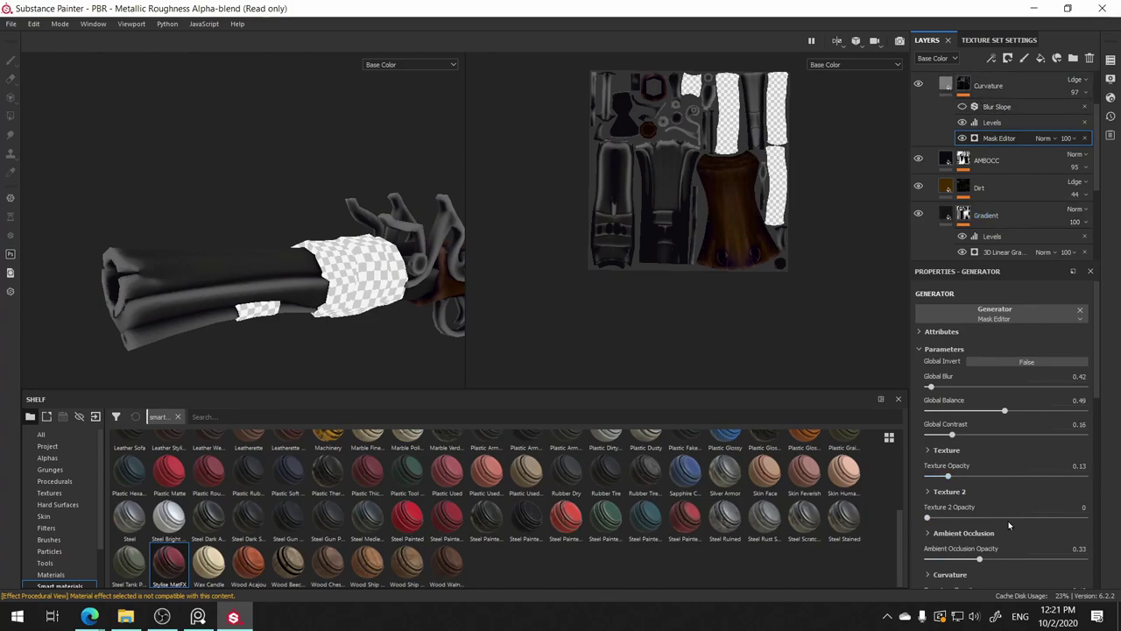
{"action": "scroll", "coordinate": [989, 499], "scroll_direction": "down", "scroll_amount": 1}
{"action": "scroll", "coordinate": [977, 501], "scroll_direction": "down", "scroll_amount": 5}
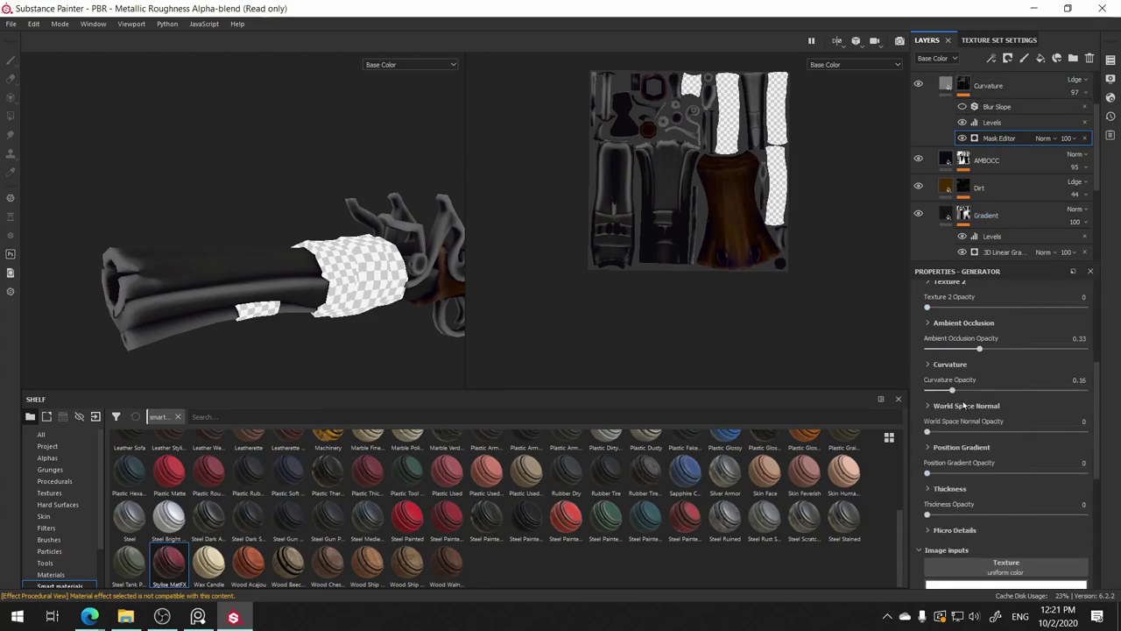
{"action": "mouse_move", "coordinate": [954, 389]}
{"action": "left_mouse_down"}
{"action": "mouse_move", "coordinate": [965, 393]}
{"action": "mouse_move", "coordinate": [940, 394]}
{"action": "mouse_move", "coordinate": [950, 396]}
{"action": "left_mouse_up"}
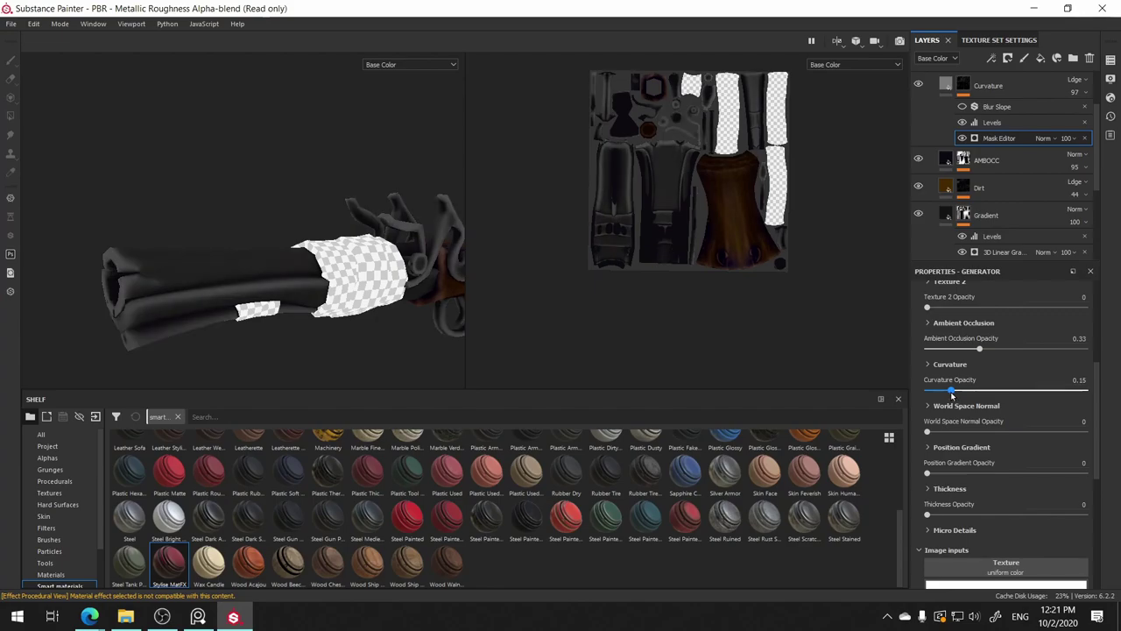
{"action": "scroll", "coordinate": [989, 343], "scroll_direction": "up", "scroll_amount": 2}
{"action": "scroll", "coordinate": [989, 341], "scroll_direction": "up", "scroll_amount": 3}
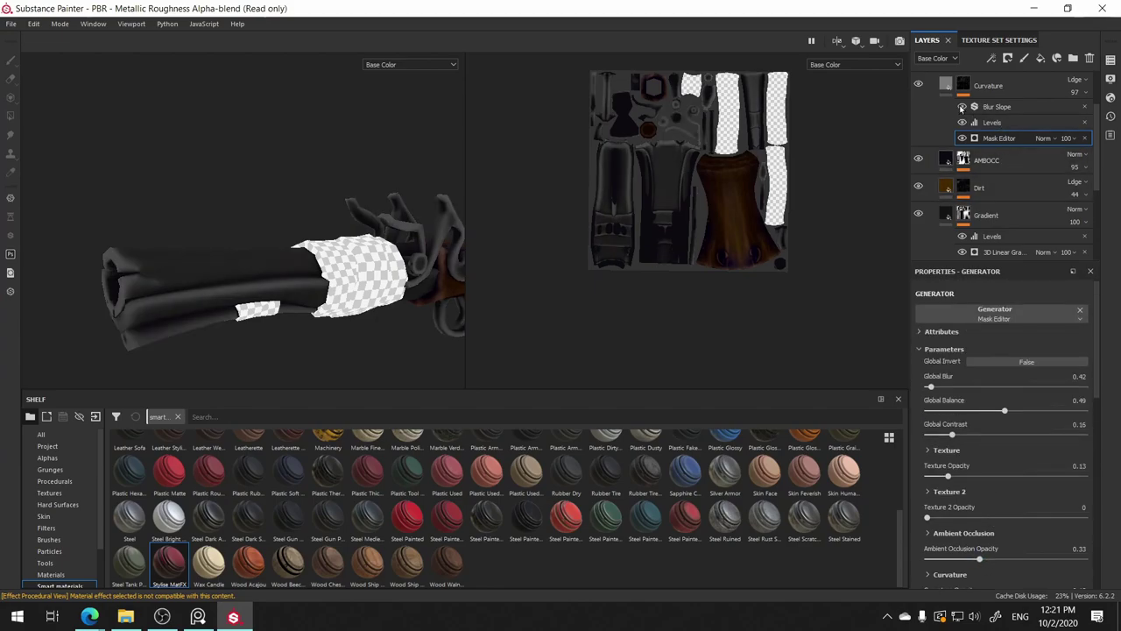
{"action": "scroll", "coordinate": [963, 142], "scroll_direction": "up", "scroll_amount": 2}
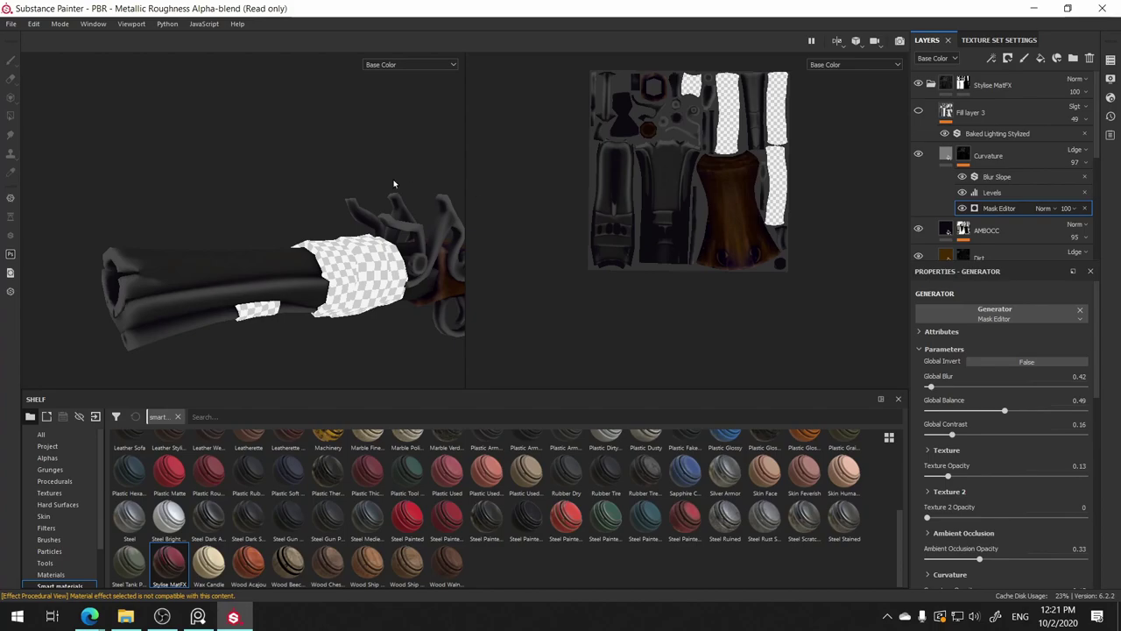
{"action": "middle_click_drag", "start_coordinate": [394, 184], "coordinate": [329, 220], "text": "alt"}
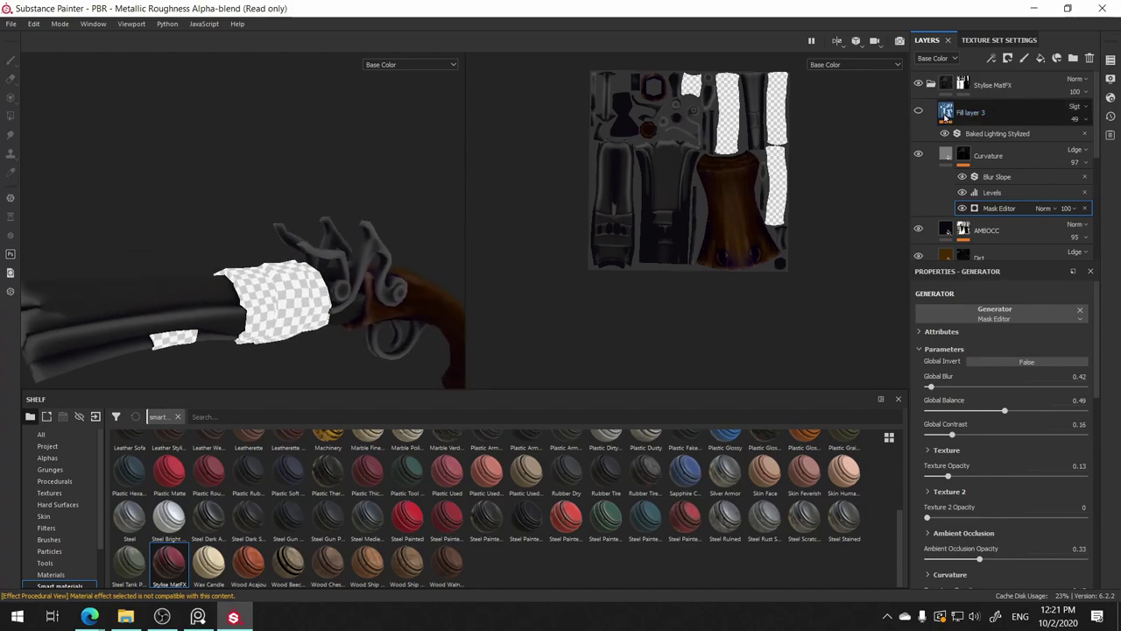
{"action": "scroll", "coordinate": [971, 197], "scroll_direction": "down", "scroll_amount": 4}
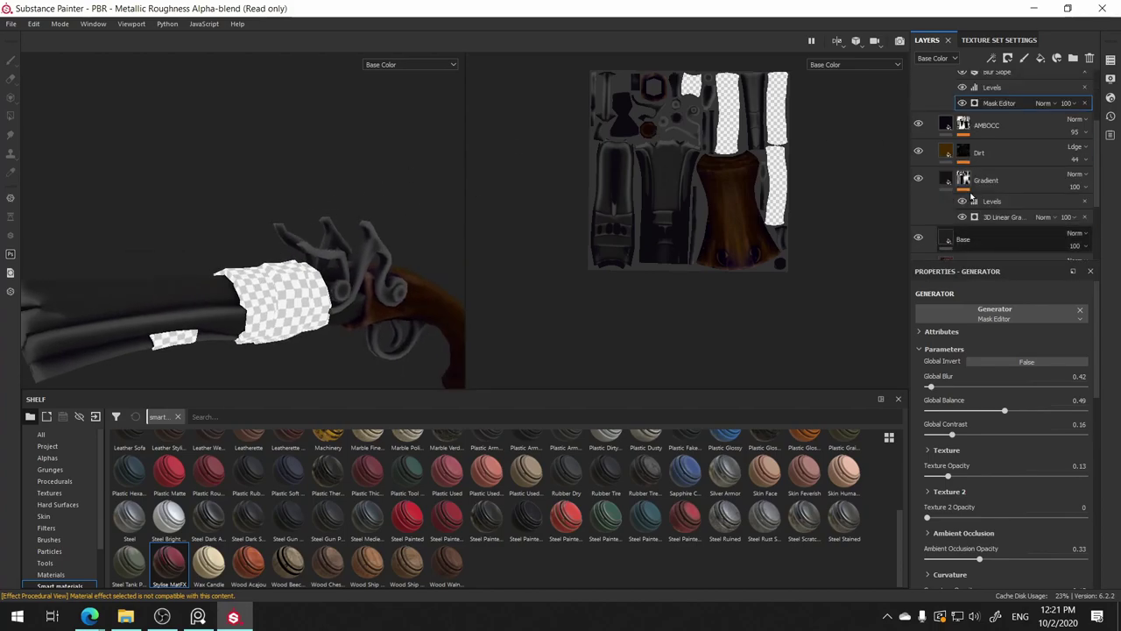
- Select the Dirt layer and raise its opacity from 44
{"action": "left_click", "coordinate": [988, 232]}
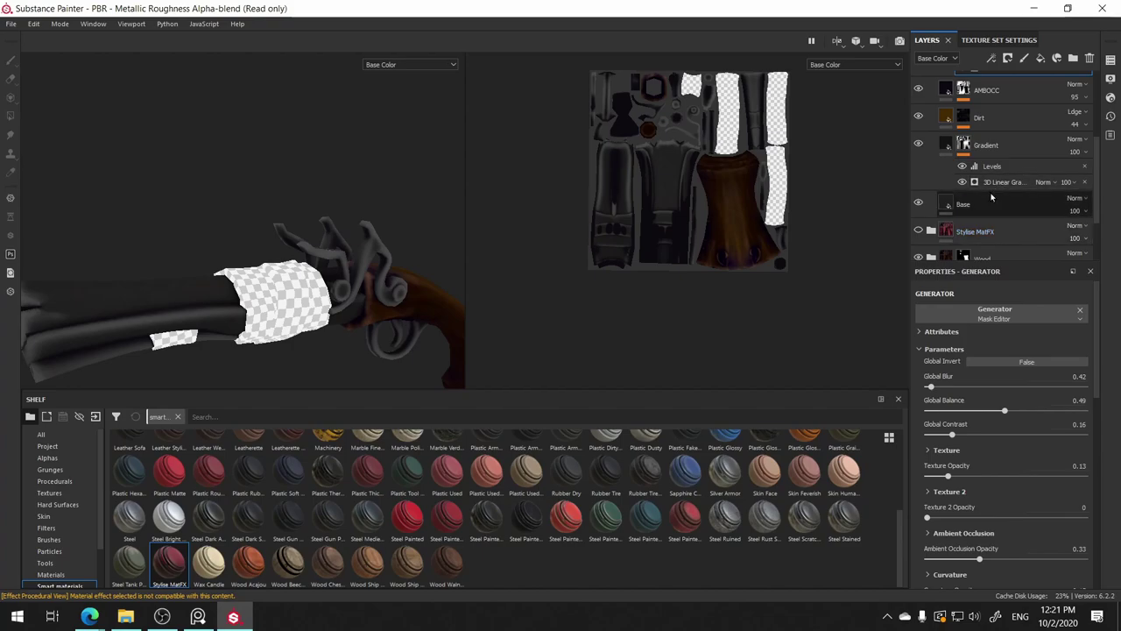
{"action": "scroll", "coordinate": [1001, 182], "scroll_direction": "down", "scroll_amount": 2}
{"action": "scroll", "coordinate": [1001, 166], "scroll_direction": "up", "scroll_amount": 2}
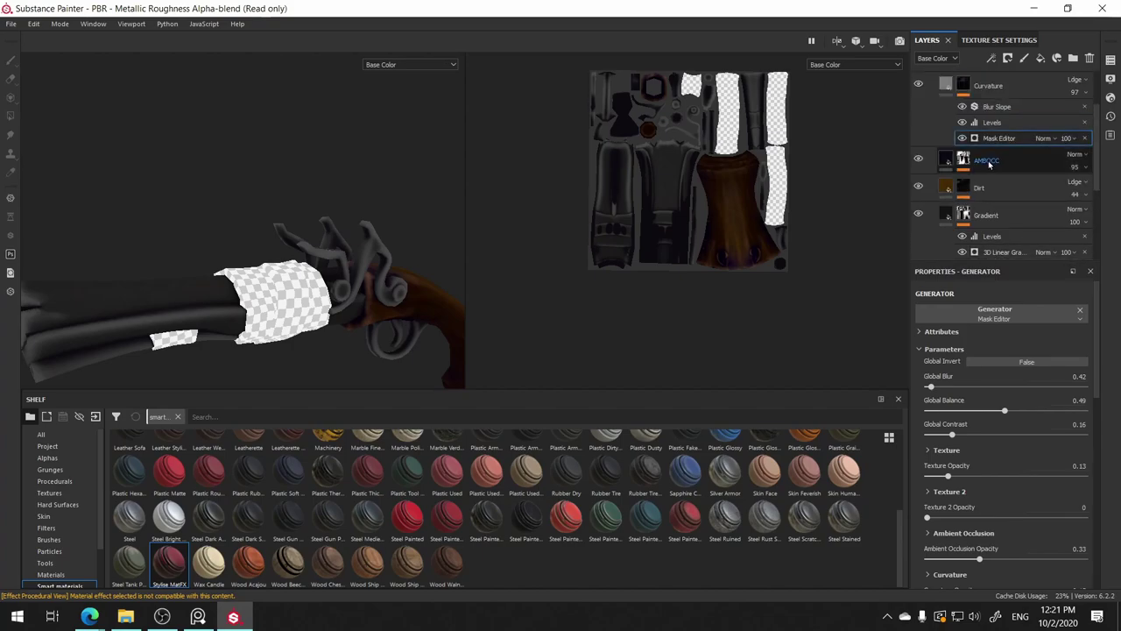
{"action": "scroll", "coordinate": [1001, 175], "scroll_direction": "up", "scroll_amount": 2}
{"action": "left_click", "coordinate": [1082, 195]}
{"action": "left_click", "coordinate": [1083, 194]}
{"action": "left_click_drag", "start_coordinate": [1086, 215], "coordinate": [1104, 218]}
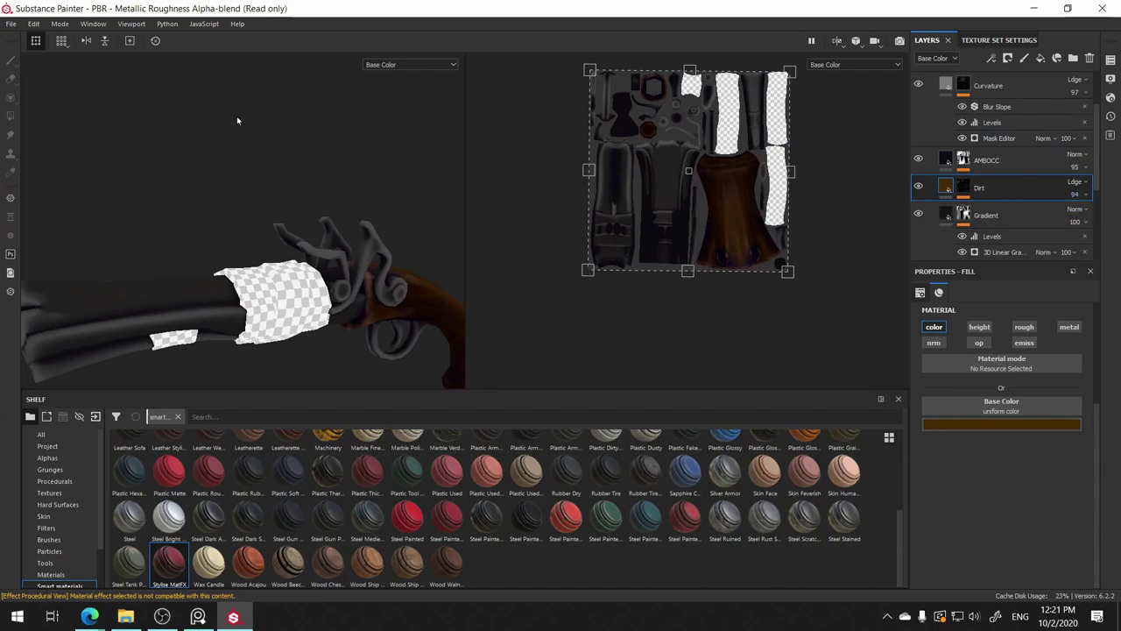
- Set Dirt opacity to 94 and the Grunge Dirt Muddy balance in its mask to 0.5
{"action": "mouse_move", "coordinate": [236, 115]}
{"action": "left_mouse_down", "text": "alt"}
{"action": "mouse_move", "coordinate": [399, 226]}
{"action": "mouse_move", "coordinate": [307, 233]}
{"action": "left_mouse_up", "text": "alt"}
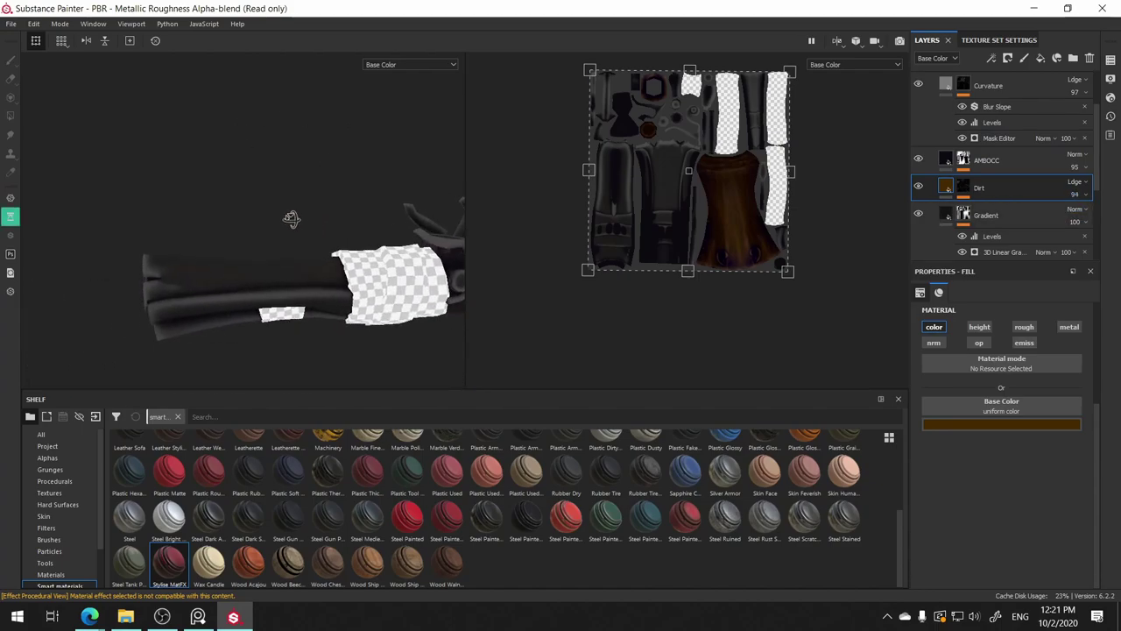
{"action": "left_click", "coordinate": [969, 190]}
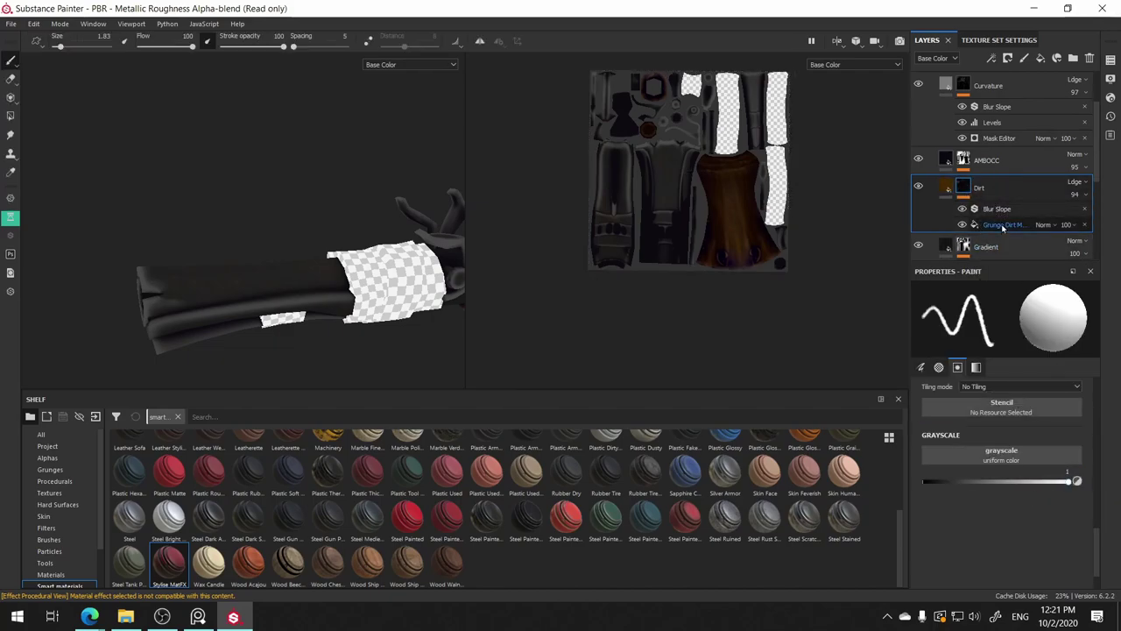
{"action": "left_click", "coordinate": [1003, 224]}
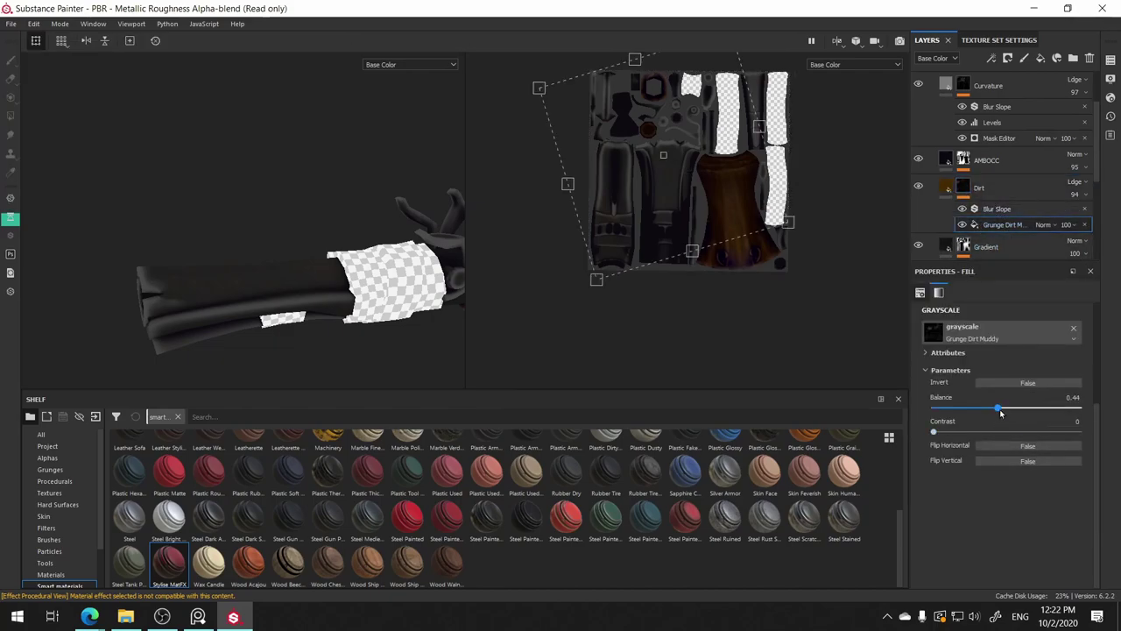
{"action": "left_click_drag", "start_coordinate": [996, 408], "coordinate": [1017, 409]}
{"action": "left_click", "coordinate": [992, 409]}
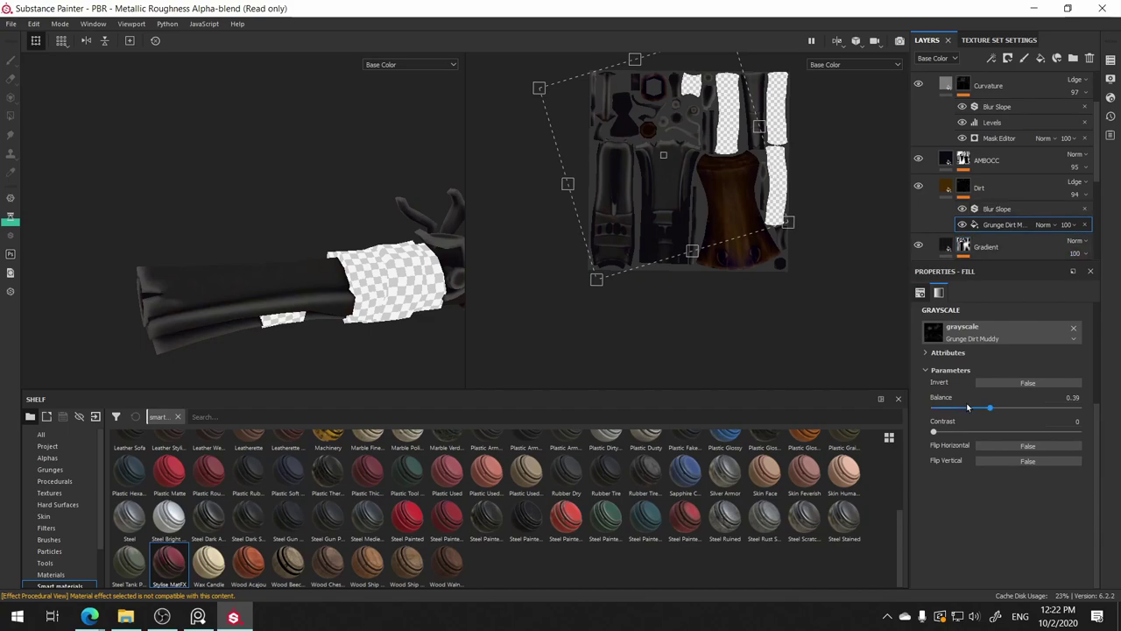
{"action": "left_click", "coordinate": [1006, 410]}
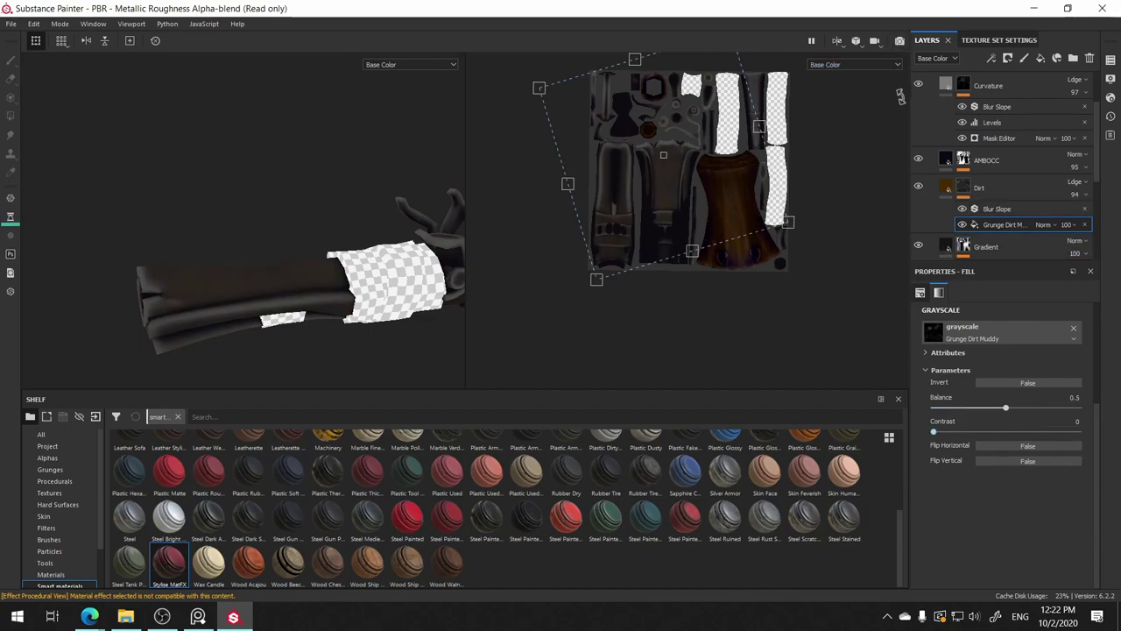
- Add a Stylise MatFX smart material folder to the top of the stack and save the project
{"action": "left_click_drag", "start_coordinate": [900, 96], "coordinate": [919, 88]}
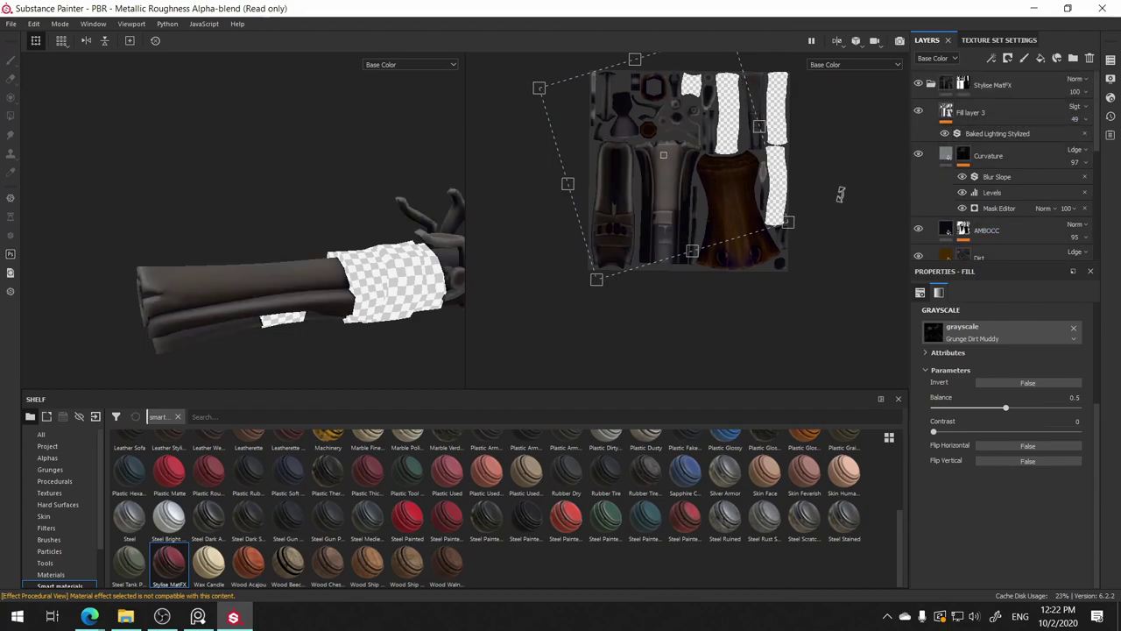
{"action": "key", "text": "ctrl+s"}
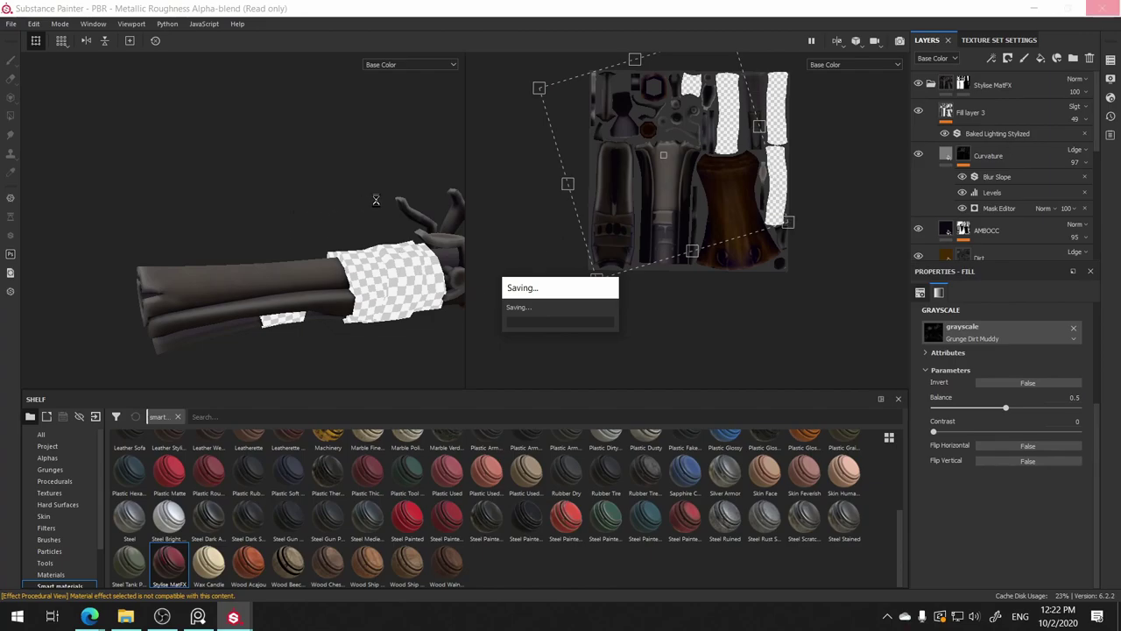
{"action": "left_click_drag", "start_coordinate": [368, 207], "coordinate": [458, 236], "text": "alt"}
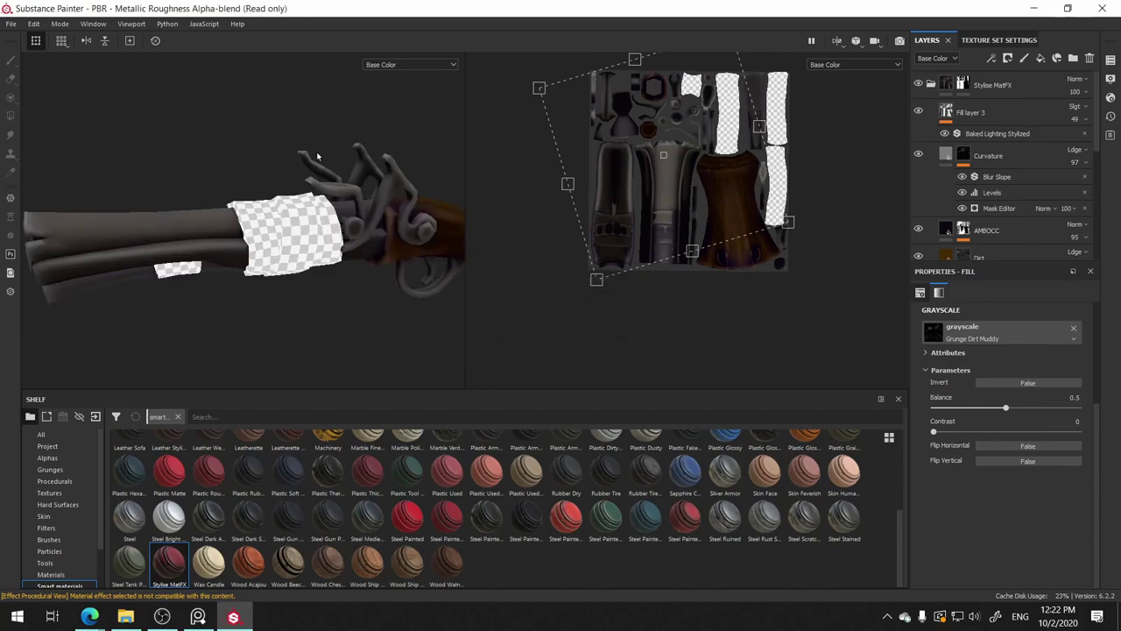
{"action": "mouse_move", "coordinate": [317, 156]}
{"action": "left_mouse_down", "text": "alt"}
{"action": "mouse_move", "coordinate": [291, 206]}
{"action": "mouse_move", "coordinate": [350, 265]}
{"action": "mouse_move", "coordinate": [458, 175]}
{"action": "mouse_move", "coordinate": [226, 242]}
{"action": "left_mouse_up", "text": "alt"}
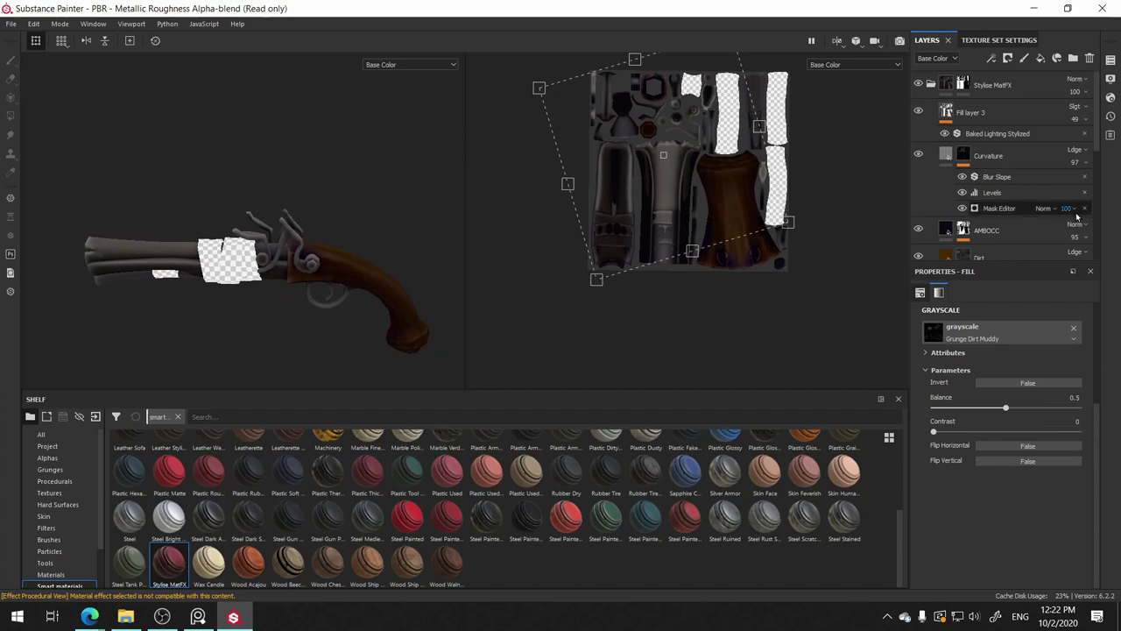
{"action": "middle_click_drag", "start_coordinate": [170, 306], "coordinate": [196, 305], "text": "alt"}
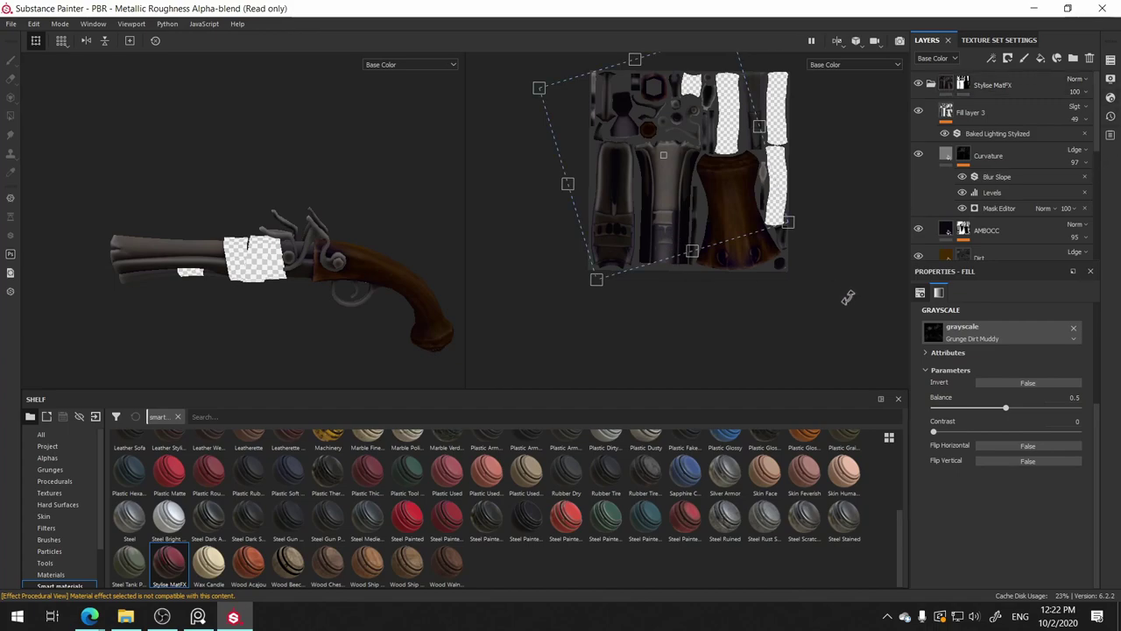
{"action": "left_click_drag", "start_coordinate": [316, 360], "coordinate": [348, 313], "text": "alt"}
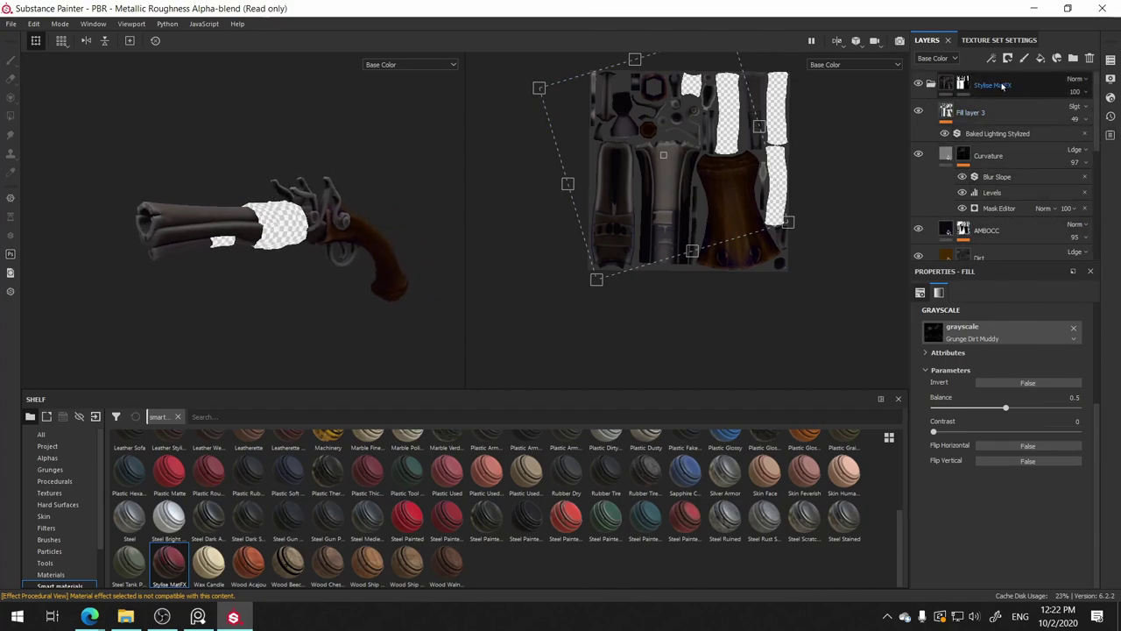
- Rename the new folder Metal and turn on the red Stylise MatFX layer with a black mask
{"action": "left_click", "coordinate": [931, 83]}
{"action": "double_click", "coordinate": [994, 85]}
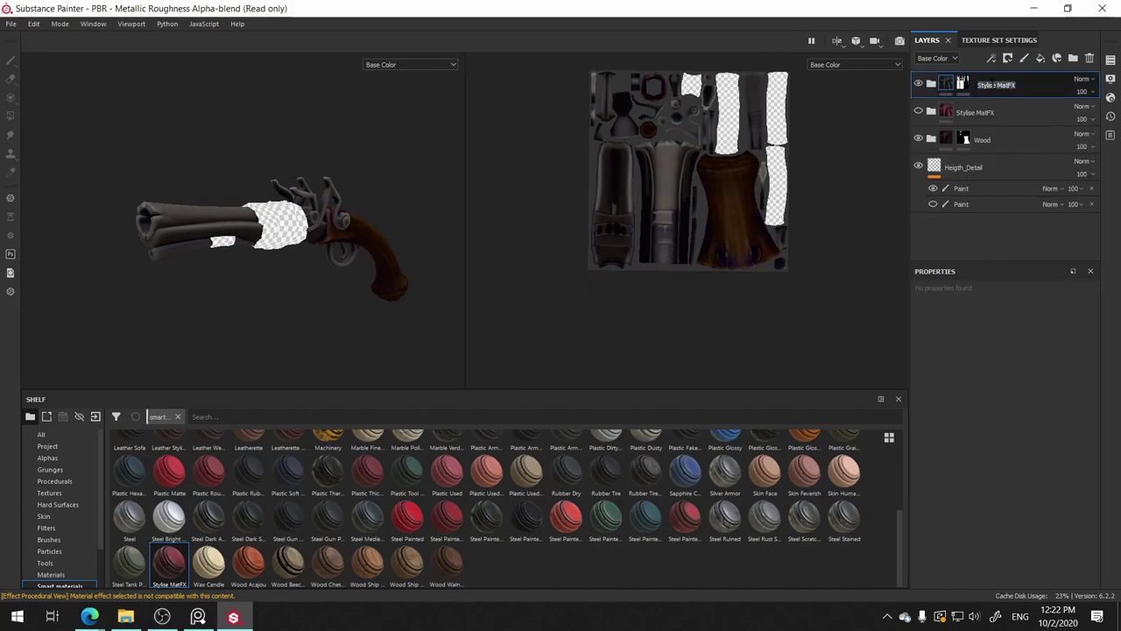
{"action": "type", "text": "Metal"}
{"action": "left_click", "coordinate": [917, 111]}
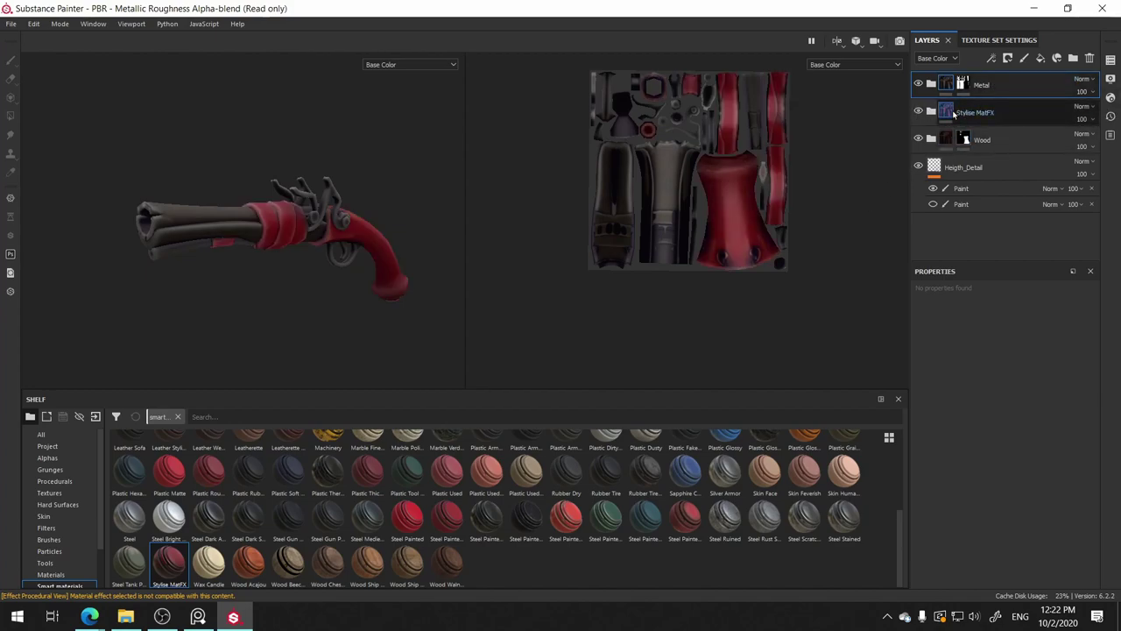
{"action": "left_click", "coordinate": [955, 112]}
{"action": "right_click", "coordinate": [954, 110]}
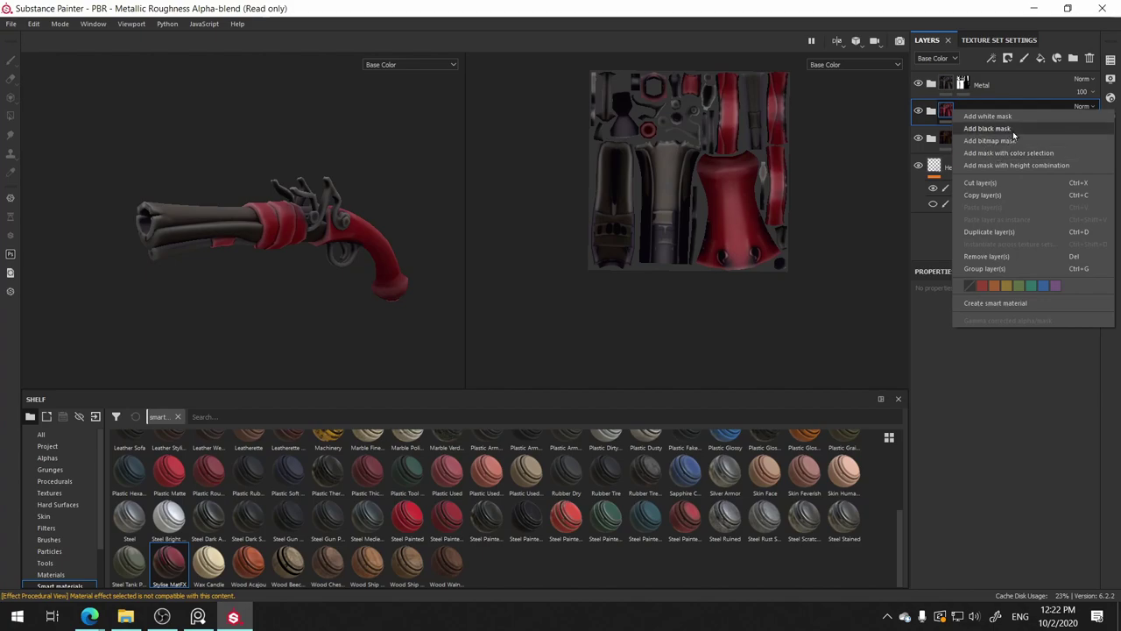
{"action": "key", "text": "Escape"}
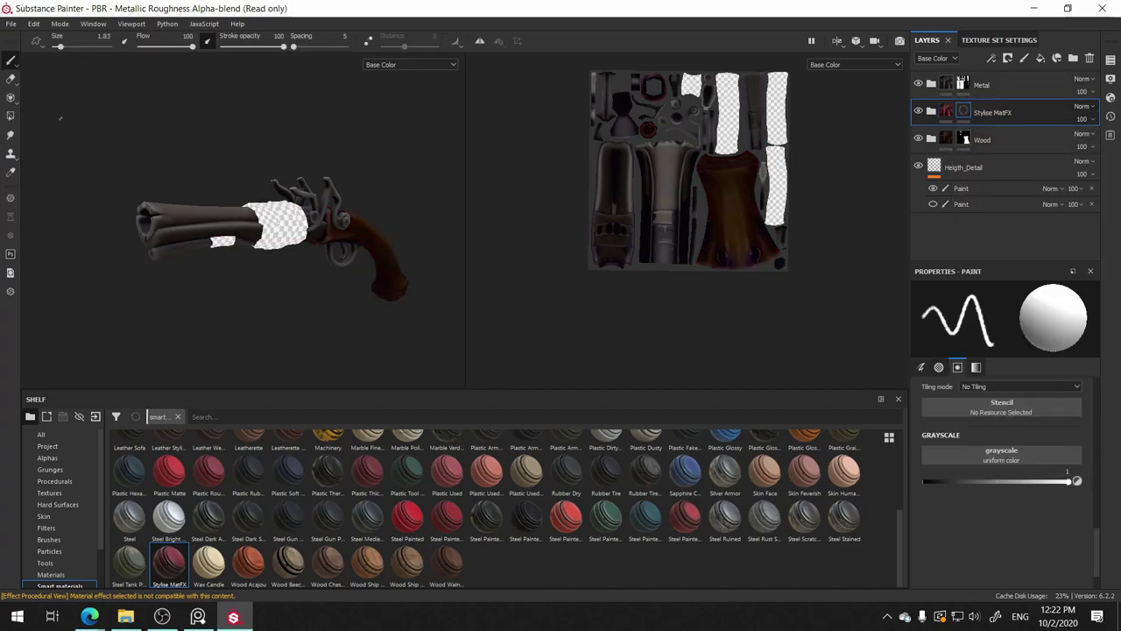
- Polygon-fill the cloth wrap bands around the barrels so they show red
{"action": "left_click", "coordinate": [11, 116]}
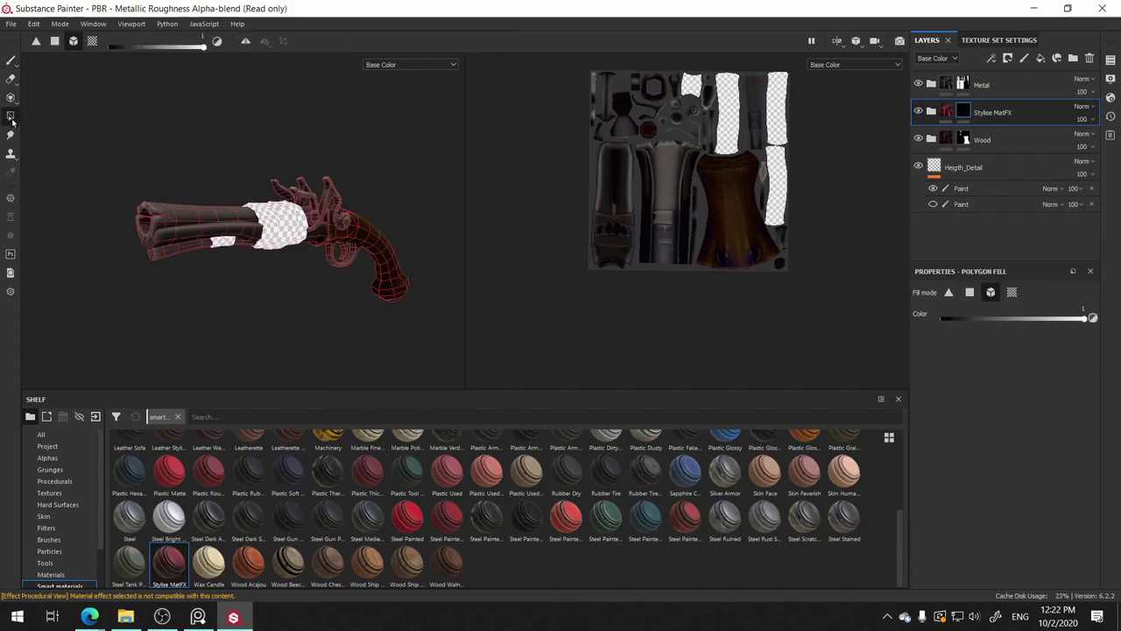
{"action": "left_click", "coordinate": [276, 228]}
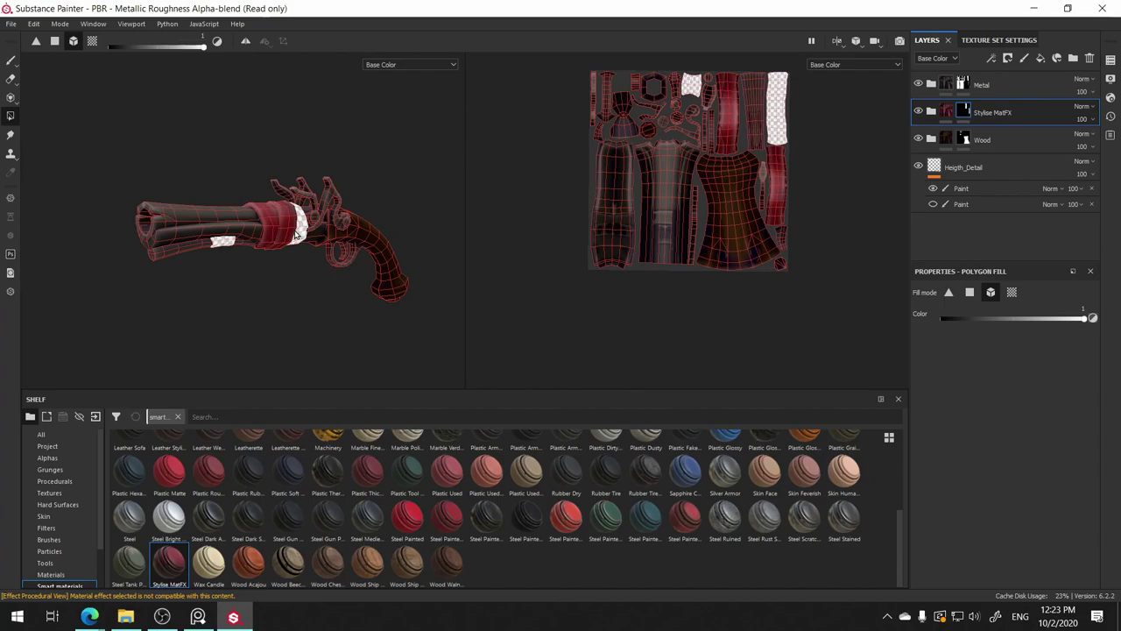
{"action": "left_click_drag", "start_coordinate": [302, 234], "coordinate": [268, 267], "text": "alt"}
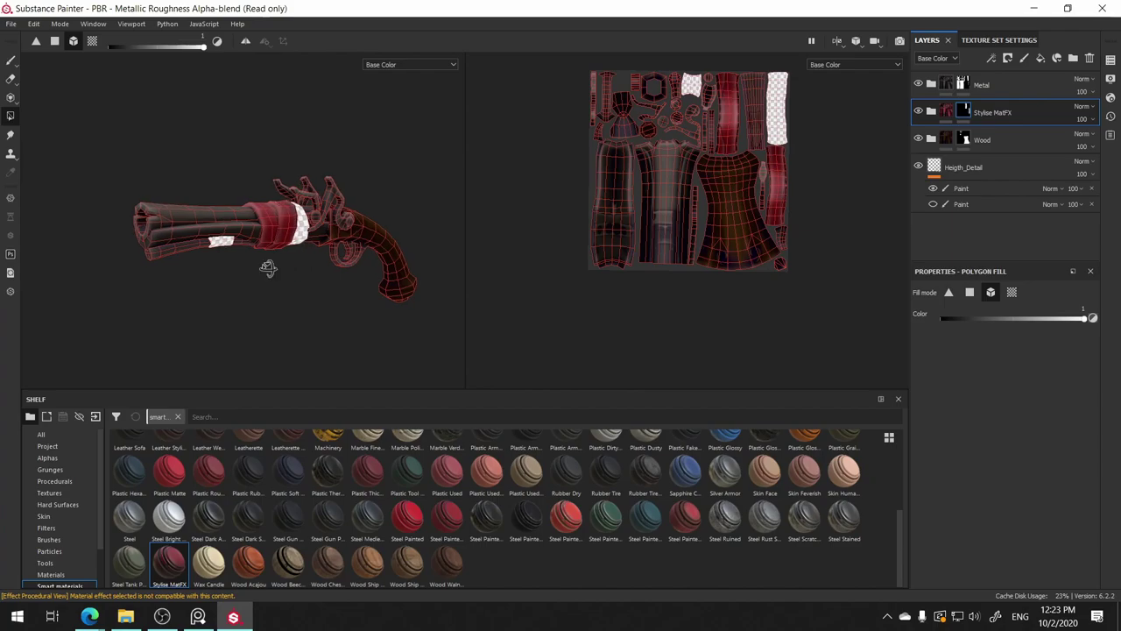
{"action": "left_click", "coordinate": [305, 235]}
{"action": "left_click", "coordinate": [219, 243]}
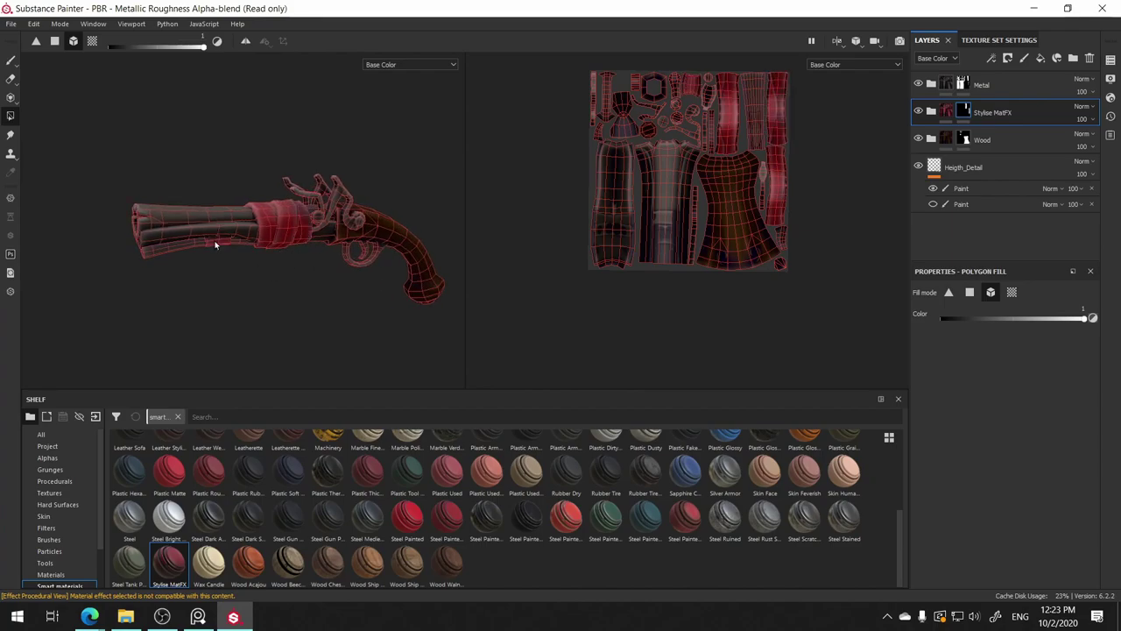
{"action": "left_click", "coordinate": [11, 60]}
{"action": "mouse_move", "coordinate": [331, 154]}
{"action": "left_mouse_down", "text": "alt"}
{"action": "mouse_move", "coordinate": [271, 200]}
{"action": "mouse_move", "coordinate": [289, 210]}
{"action": "mouse_move", "coordinate": [294, 237]}
{"action": "mouse_move", "coordinate": [258, 140]}
{"action": "left_mouse_up", "text": "alt"}
{"action": "scroll", "coordinate": [289, 210], "scroll_direction": "down", "scroll_amount": 3}
{"action": "scroll", "coordinate": [311, 224], "scroll_direction": "up", "scroll_amount": 5}
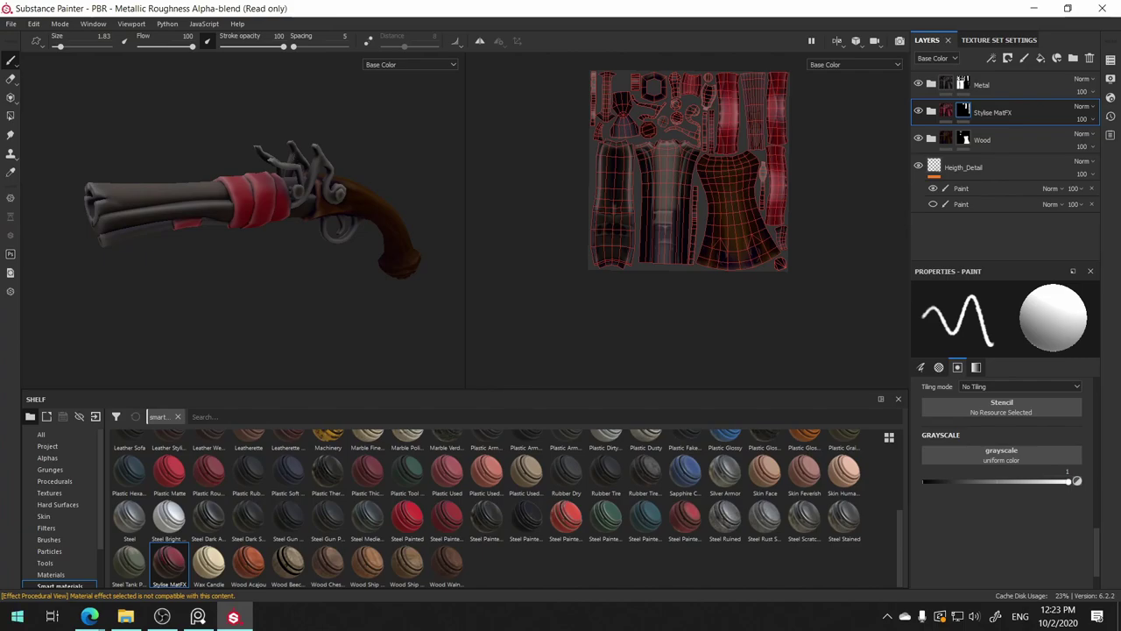
{"action": "left_click", "coordinate": [162, 618]}
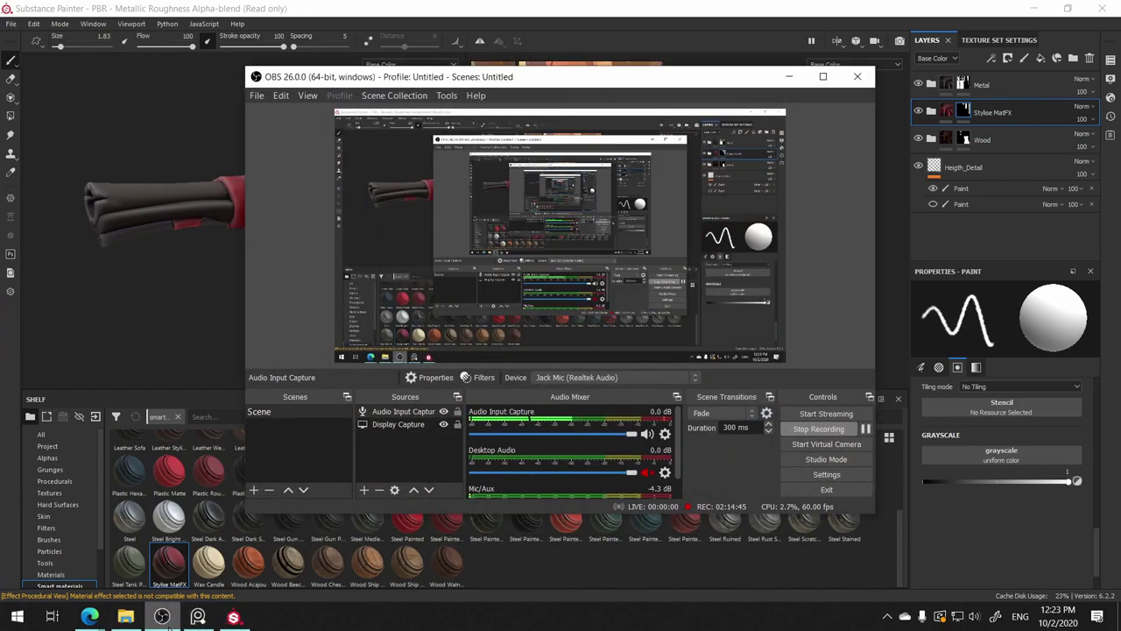
{"action": "left_click", "coordinate": [197, 620]}
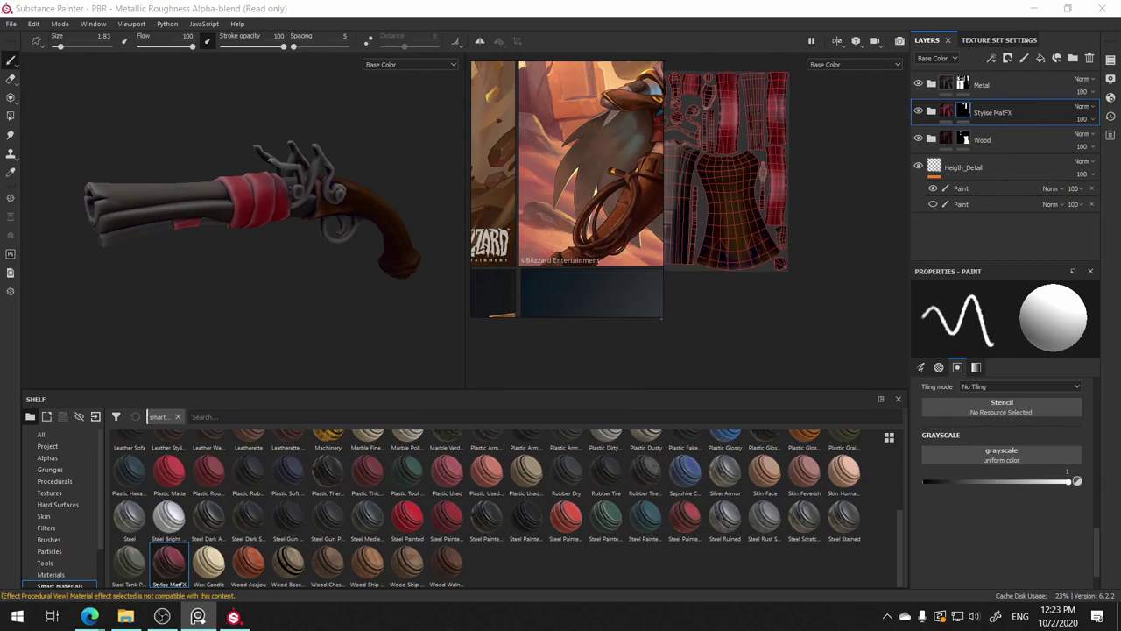
{"action": "left_click_drag", "start_coordinate": [663, 318], "coordinate": [978, 521]}
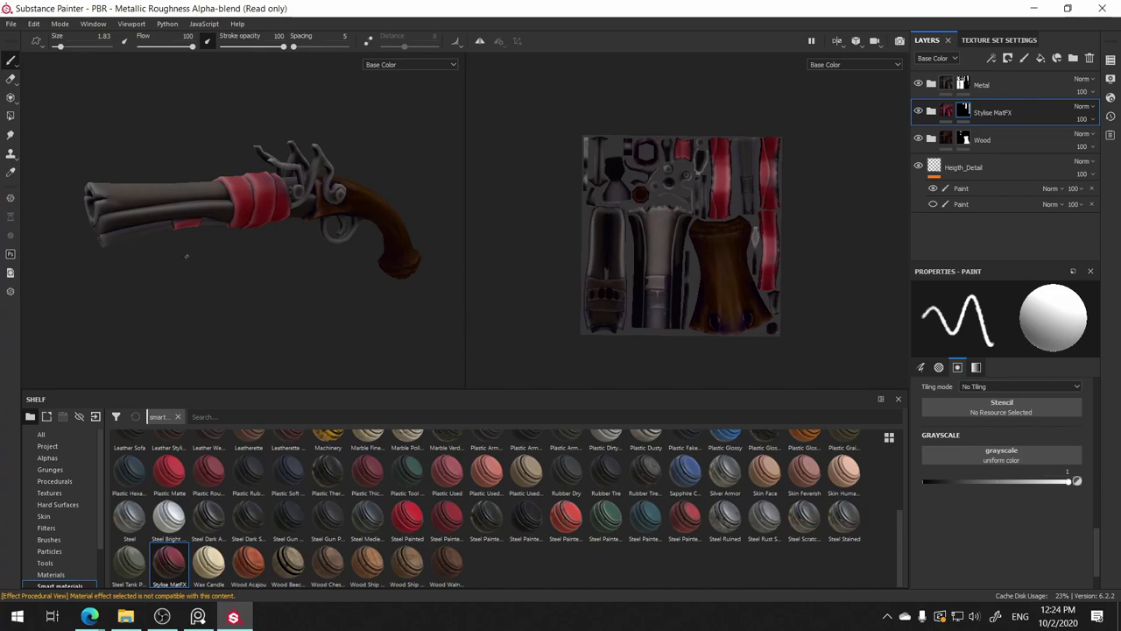
{"action": "mouse_move", "coordinate": [186, 256]}
{"action": "left_mouse_down", "text": "alt"}
{"action": "mouse_move", "coordinate": [232, 254]}
{"action": "mouse_move", "coordinate": [88, 240]}
{"action": "mouse_move", "coordinate": [333, 288]}
{"action": "mouse_move", "coordinate": [380, 258]}
{"action": "mouse_move", "coordinate": [338, 200]}
{"action": "mouse_move", "coordinate": [277, 272]}
{"action": "mouse_move", "coordinate": [282, 301]}
{"action": "left_mouse_up", "text": "alt"}
{"action": "scroll", "coordinate": [277, 272], "scroll_direction": "down", "scroll_amount": 2}
{"action": "scroll", "coordinate": [277, 271], "scroll_direction": "up", "scroll_amount": 3}
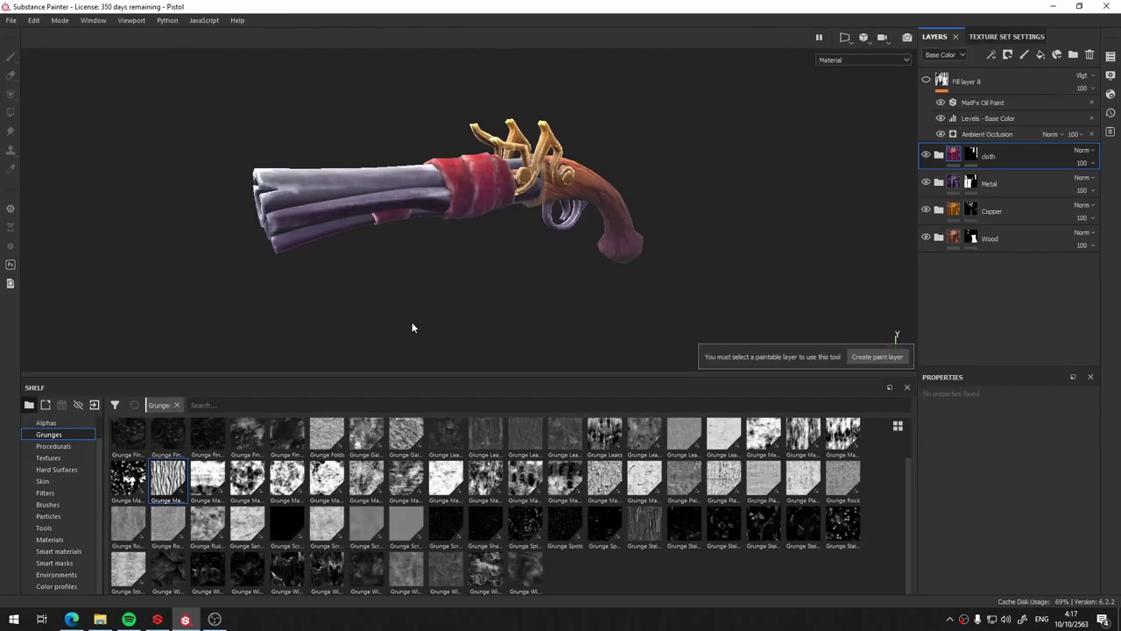
- Orbit and pan around the finished pistol to show its grey barrels, red wraps, wood grip and gold lock
{"action": "mouse_move", "coordinate": [412, 327]}
{"action": "left_mouse_down", "text": "alt"}
{"action": "mouse_move", "coordinate": [475, 305]}
{"action": "mouse_move", "coordinate": [288, 292]}
{"action": "mouse_move", "coordinate": [395, 278]}
{"action": "mouse_move", "coordinate": [770, 301]}
{"action": "mouse_move", "coordinate": [814, 283]}
{"action": "mouse_move", "coordinate": [621, 278]}
{"action": "mouse_move", "coordinate": [516, 295]}
{"action": "mouse_move", "coordinate": [378, 295]}
{"action": "mouse_move", "coordinate": [365, 315]}
{"action": "left_mouse_up", "text": "alt"}
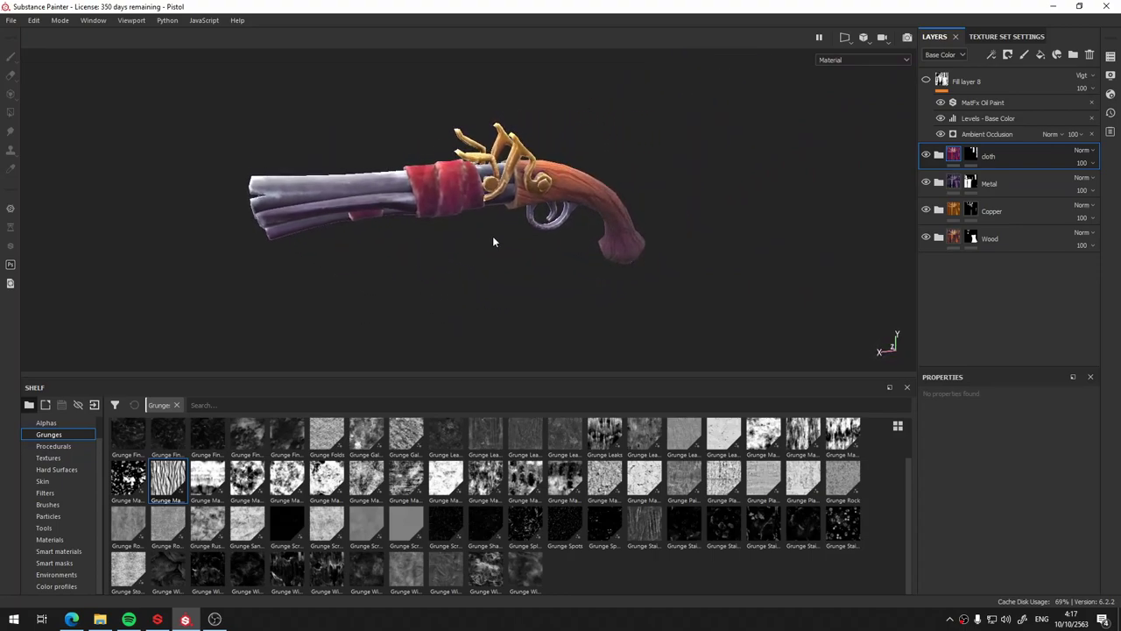
{"action": "mouse_move", "coordinate": [493, 241]}
{"action": "left_mouse_down", "text": "alt"}
{"action": "mouse_move", "coordinate": [508, 271]}
{"action": "mouse_move", "coordinate": [520, 240]}
{"action": "mouse_move", "coordinate": [530, 258]}
{"action": "mouse_move", "coordinate": [472, 266]}
{"action": "mouse_move", "coordinate": [533, 248]}
{"action": "mouse_move", "coordinate": [548, 255]}
{"action": "mouse_move", "coordinate": [549, 243]}
{"action": "left_mouse_up", "text": "alt"}
{"action": "scroll", "coordinate": [548, 248], "scroll_direction": "up", "scroll_amount": 3}
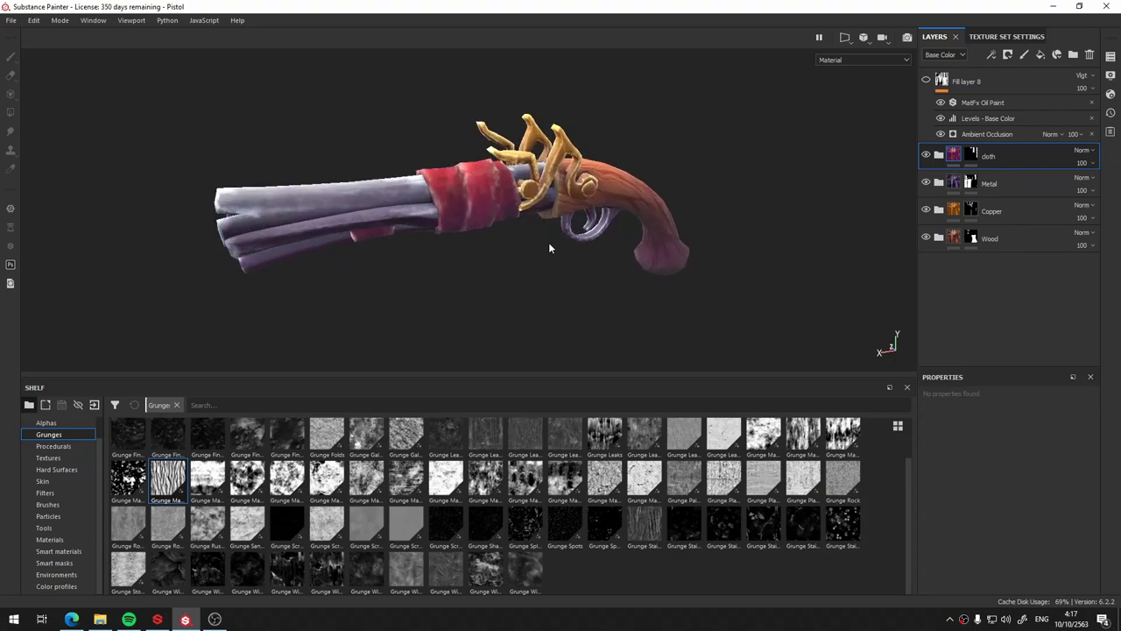
{"action": "scroll", "coordinate": [548, 241], "scroll_direction": "up", "scroll_amount": 3}
{"action": "scroll", "coordinate": [506, 207], "scroll_direction": "up", "scroll_amount": 2}
{"action": "middle_click_drag", "start_coordinate": [496, 228], "coordinate": [548, 270], "text": "alt"}
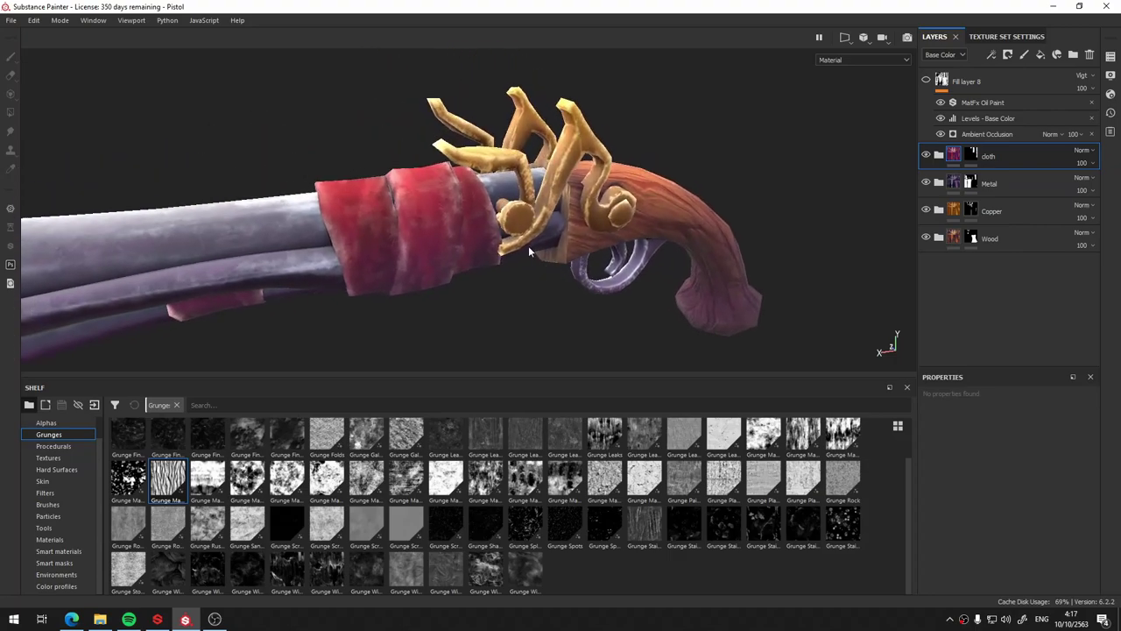
{"action": "middle_click_drag", "start_coordinate": [412, 304], "coordinate": [481, 317], "text": "alt"}
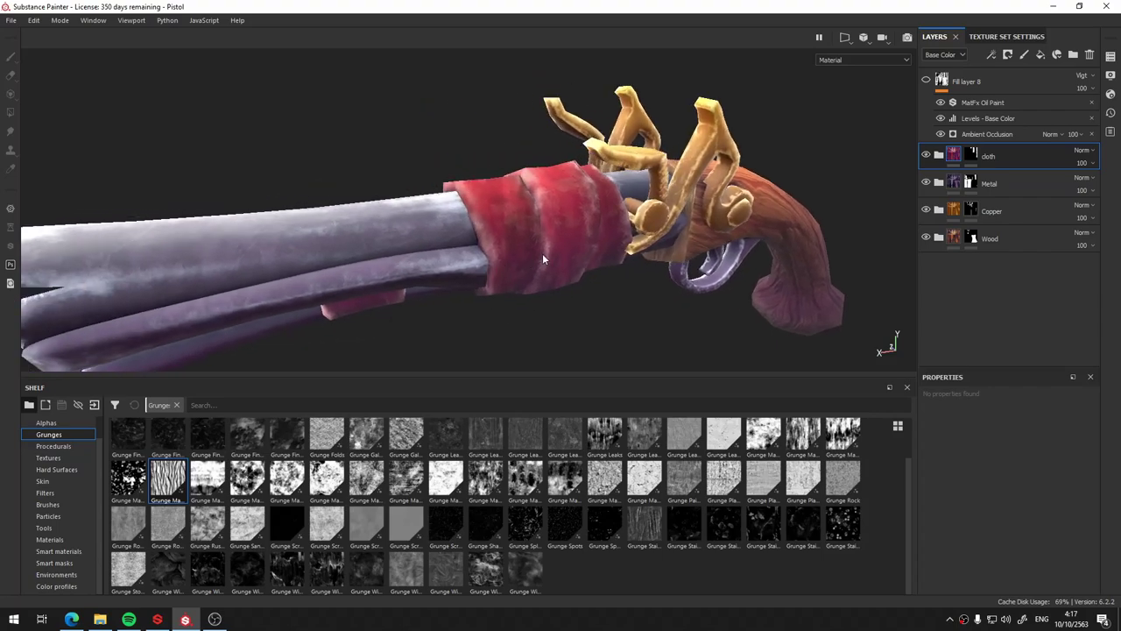
{"action": "mouse_move", "coordinate": [542, 253]}
{"action": "left_mouse_down", "text": "alt"}
{"action": "mouse_move", "coordinate": [548, 280]}
{"action": "mouse_move", "coordinate": [636, 260]}
{"action": "left_mouse_up", "text": "alt"}
{"action": "middle_click_drag", "start_coordinate": [630, 266], "coordinate": [598, 277], "text": "alt"}
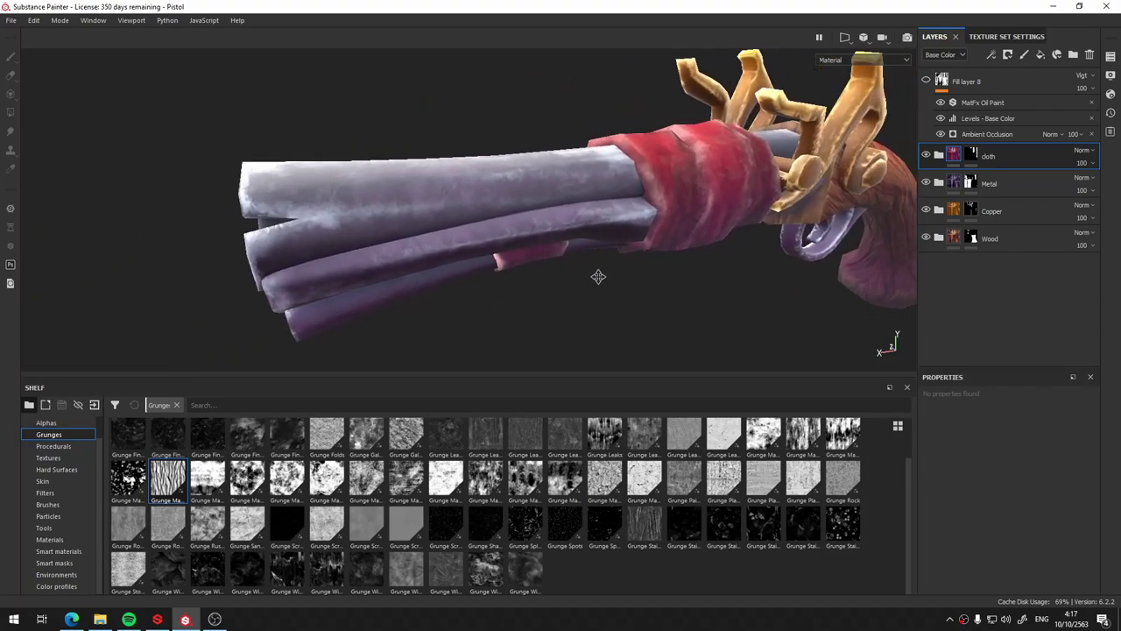
{"action": "mouse_move", "coordinate": [598, 277]}
{"action": "left_mouse_down", "text": "alt"}
{"action": "mouse_move", "coordinate": [395, 242]}
{"action": "mouse_move", "coordinate": [443, 240]}
{"action": "left_mouse_up", "text": "alt"}
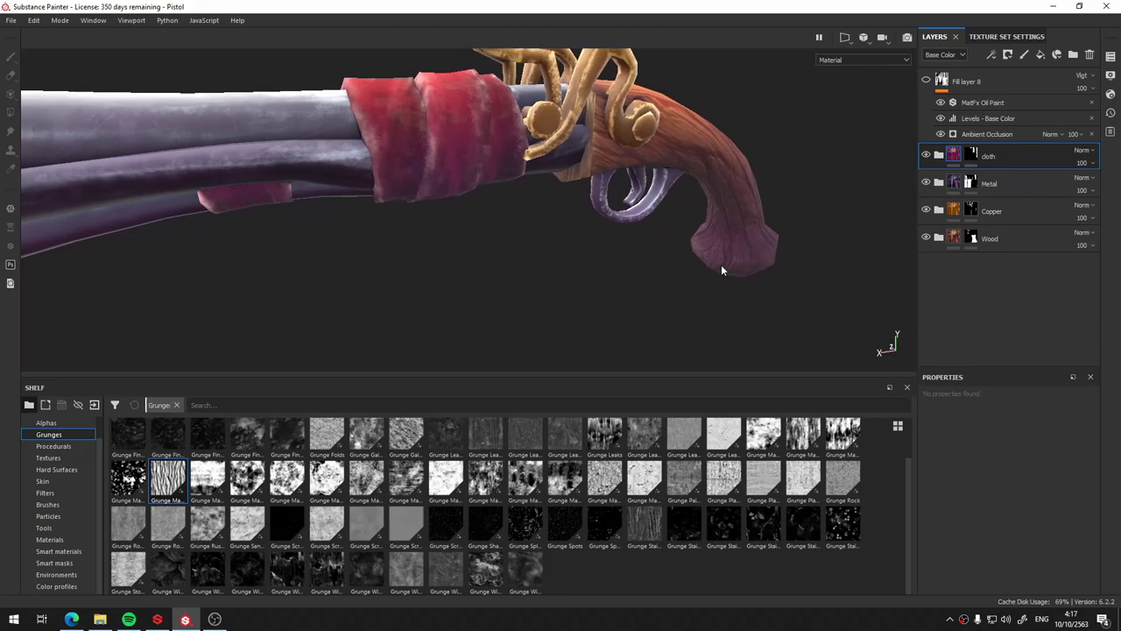
{"action": "left_click_drag", "start_coordinate": [559, 186], "coordinate": [663, 216], "text": "alt"}
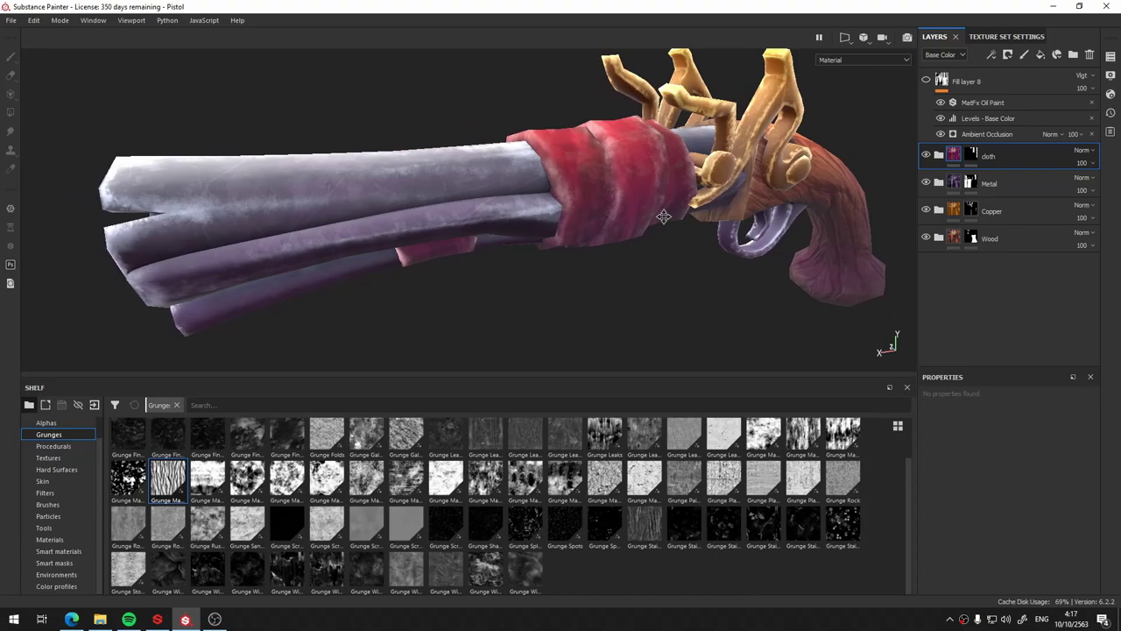
{"action": "mouse_move", "coordinate": [601, 280]}
{"action": "left_mouse_down", "text": "alt"}
{"action": "mouse_move", "coordinate": [595, 220]}
{"action": "mouse_move", "coordinate": [562, 245]}
{"action": "mouse_move", "coordinate": [591, 280]}
{"action": "mouse_move", "coordinate": [633, 238]}
{"action": "mouse_move", "coordinate": [639, 249]}
{"action": "mouse_move", "coordinate": [583, 262]}
{"action": "mouse_move", "coordinate": [592, 254]}
{"action": "left_mouse_up", "text": "alt"}
{"action": "middle_click_drag", "start_coordinate": [593, 255], "coordinate": [563, 262], "text": "alt"}
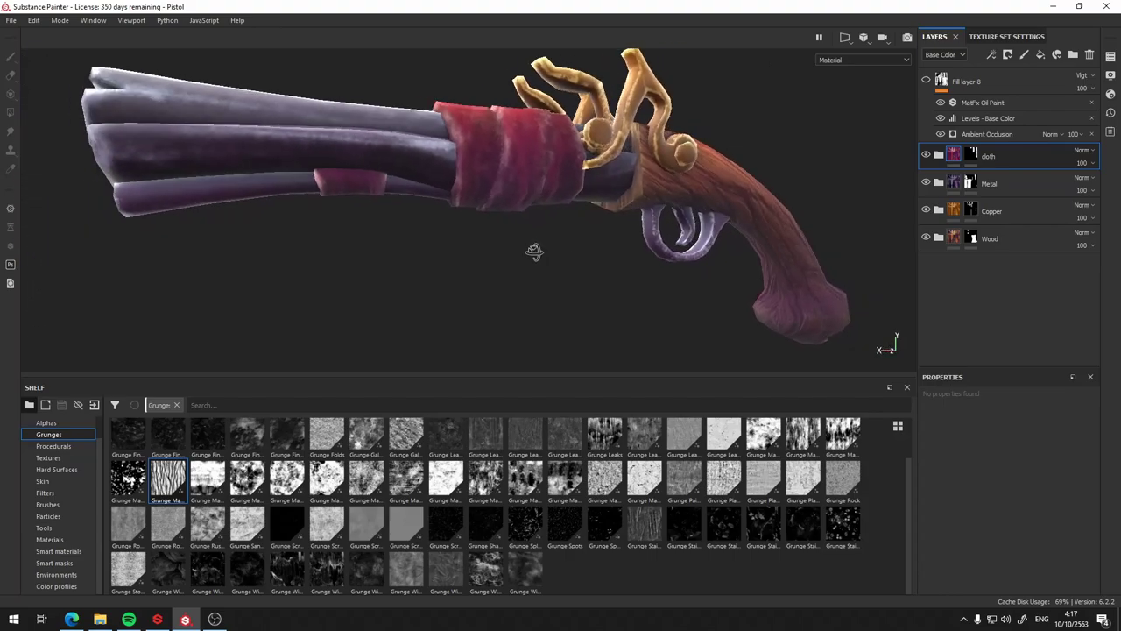